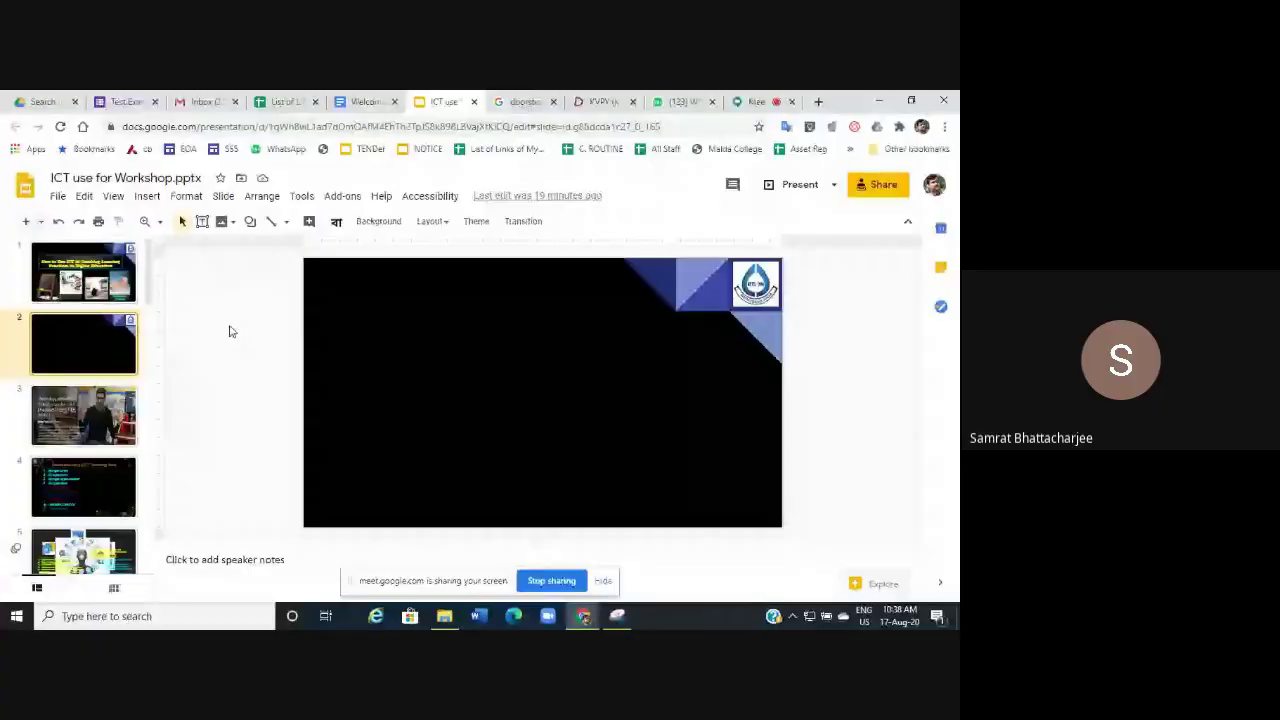
Return to slide 1 and present the deck full screen from the title slide.
{"action": "key", "text": "Up"}
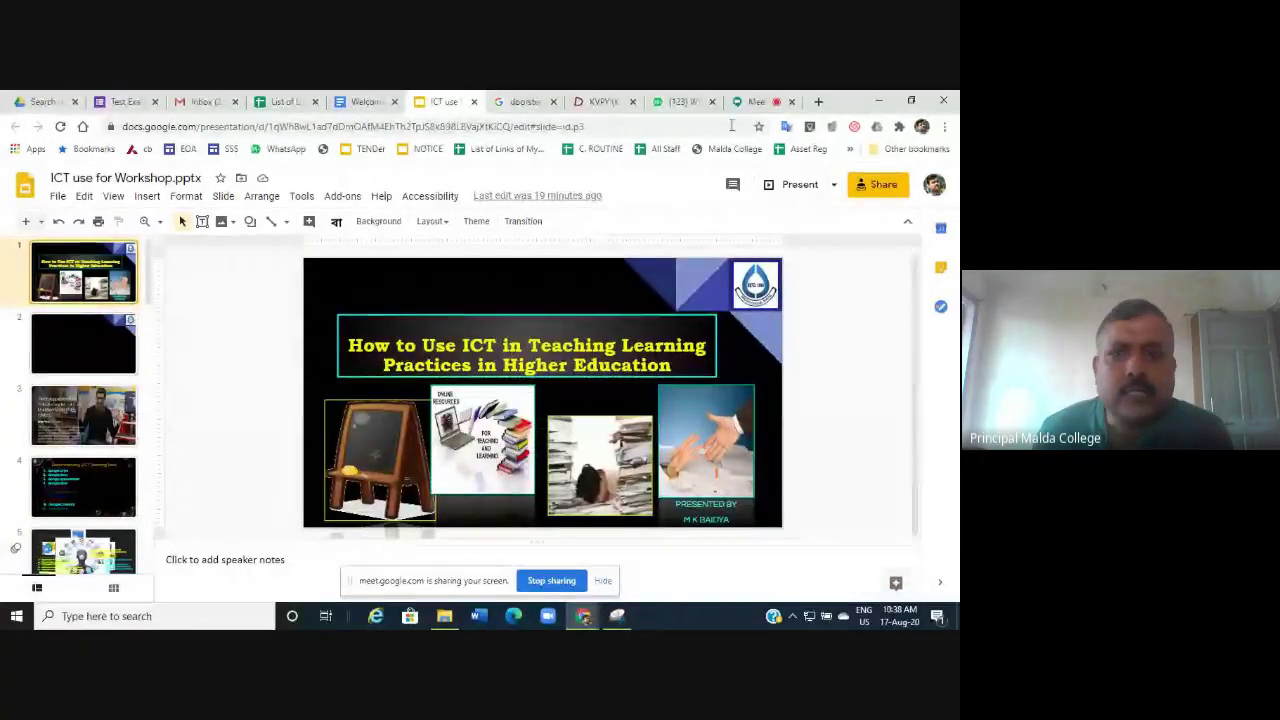
{"action": "left_click", "coordinate": [799, 186]}
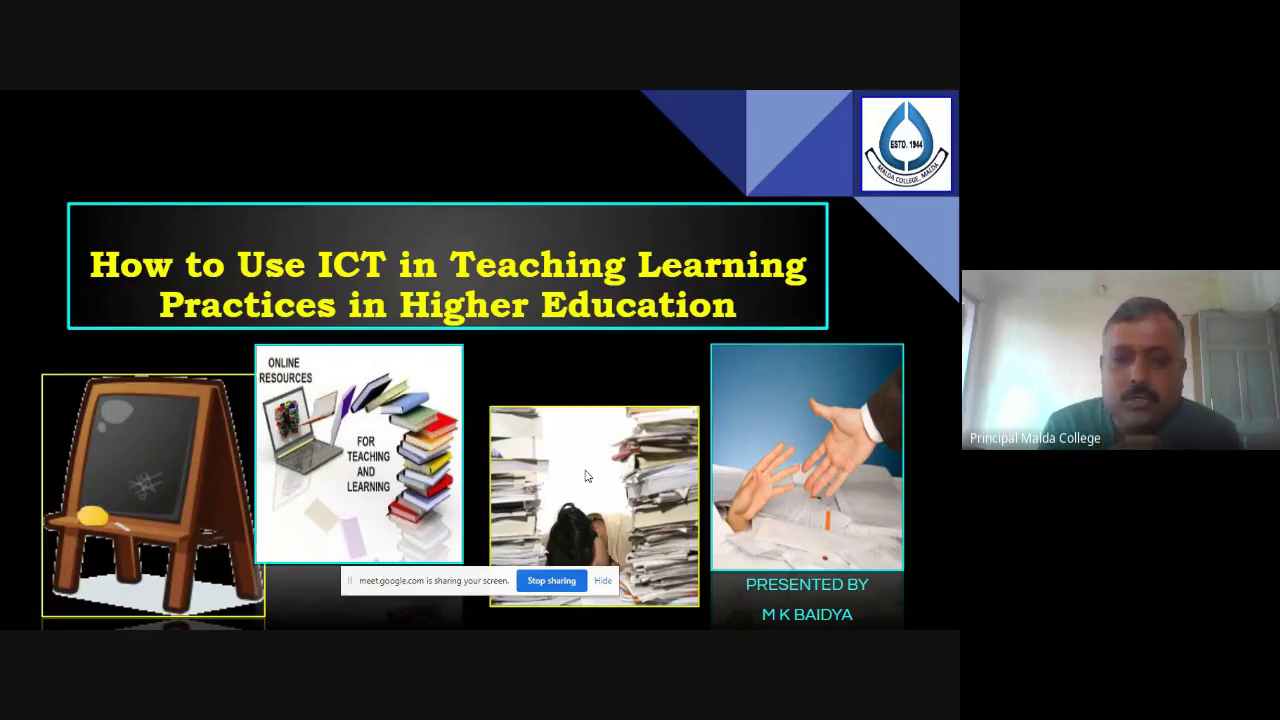
Advance past the title slide to the second slide, showing only the college logo and corner design.
{"action": "left_click", "coordinate": [587, 476]}
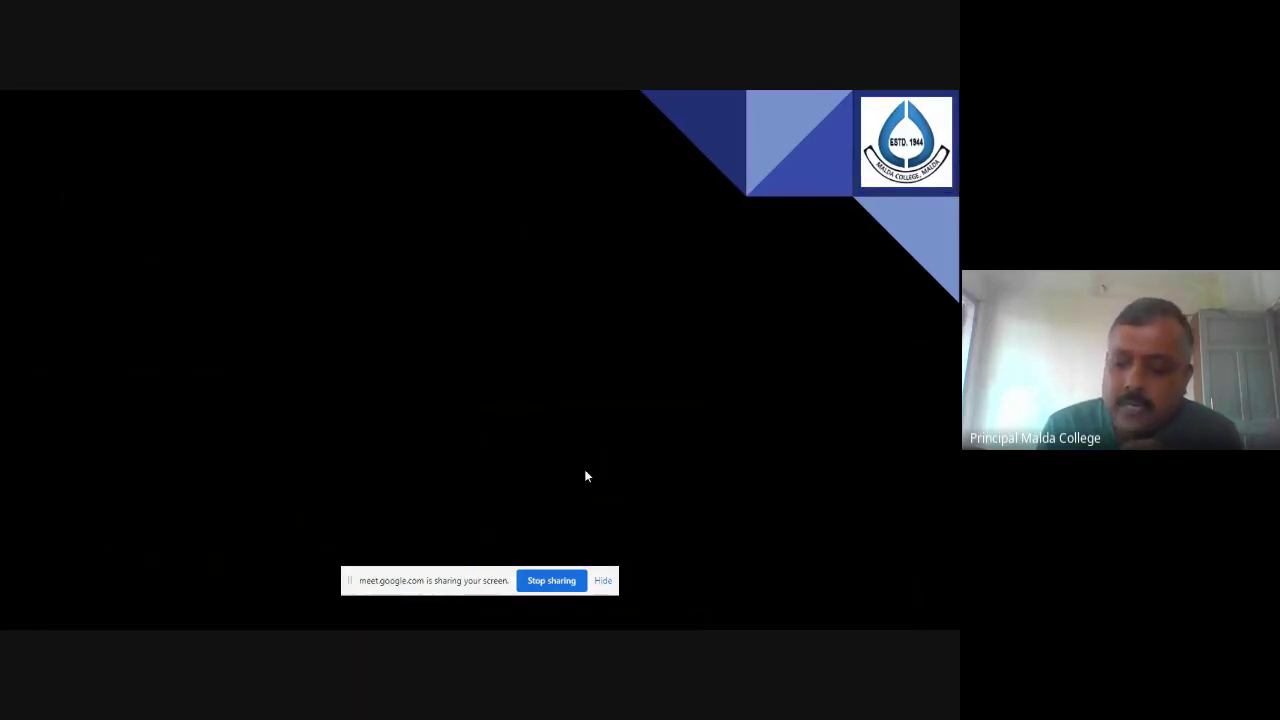
Advance through the technology quote slide to the 'Recommending 9 ICT Teaching Tools' list.
{"action": "left_click", "coordinate": [586, 473]}
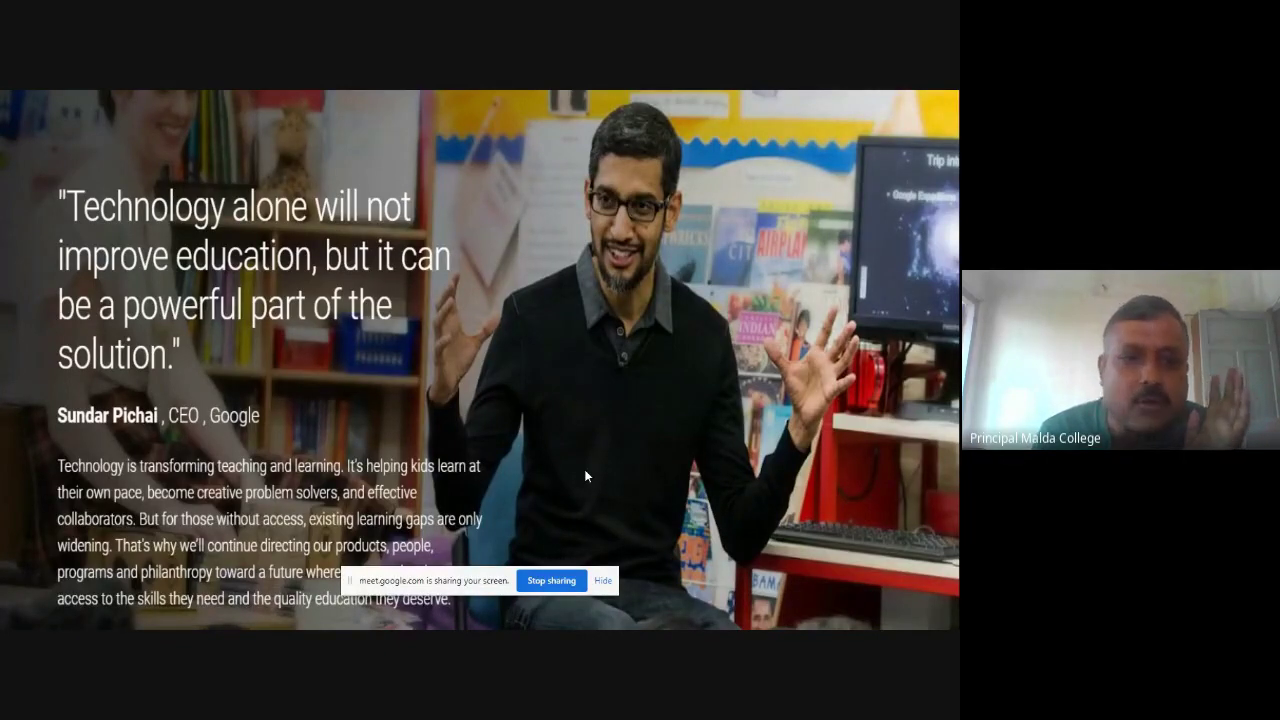
{"action": "key", "text": "Right"}
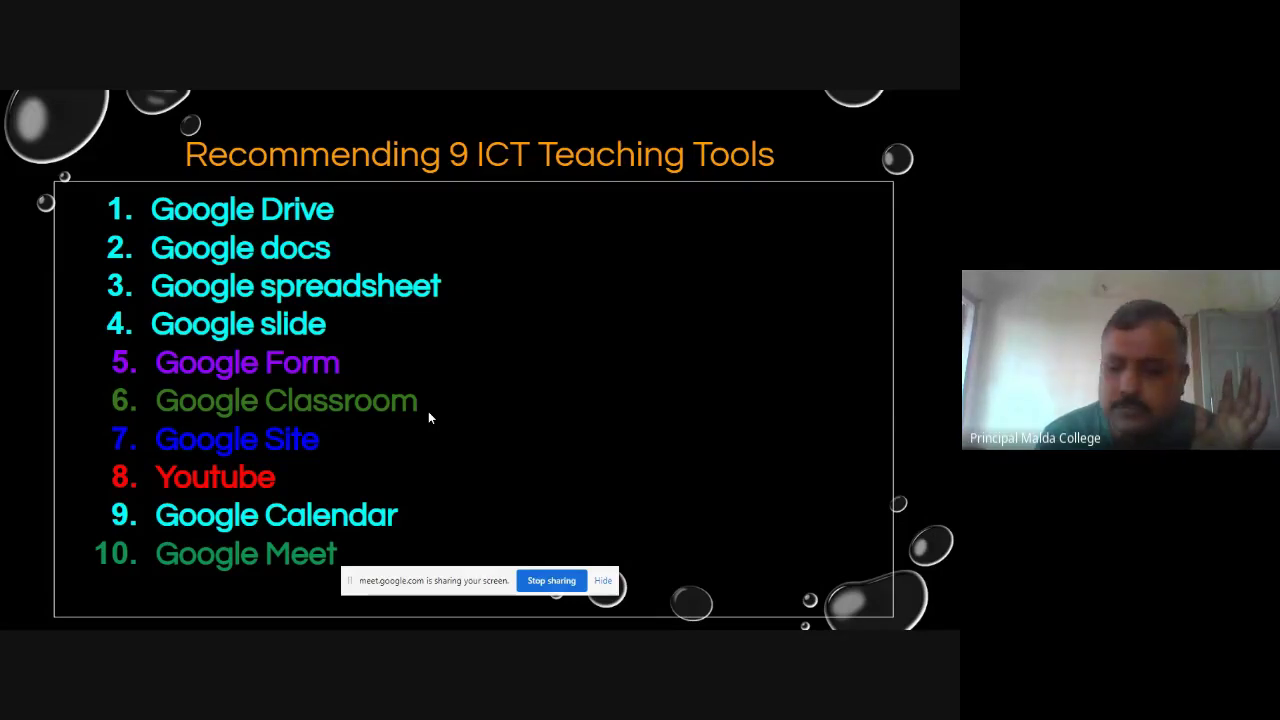
Advance past the networked-teacher diagram to the slide with the Google Drive logo.
{"action": "key", "text": "Right"}
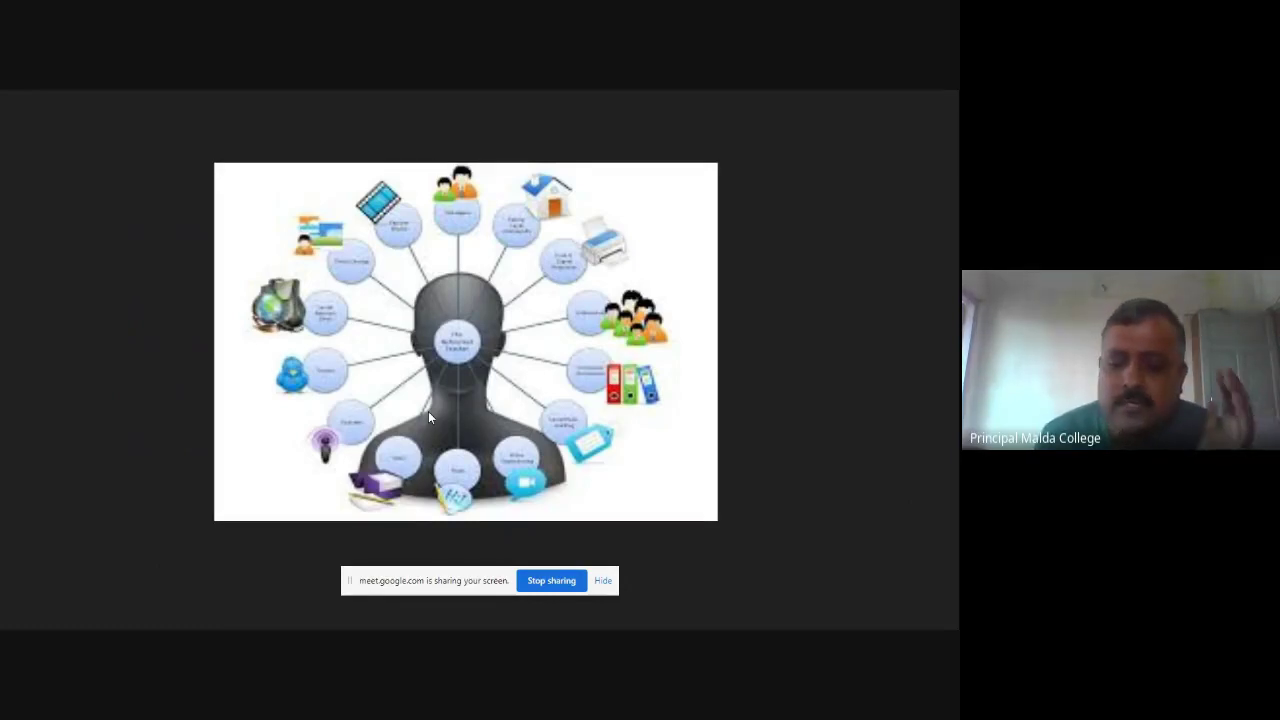
{"action": "key", "text": "Right"}
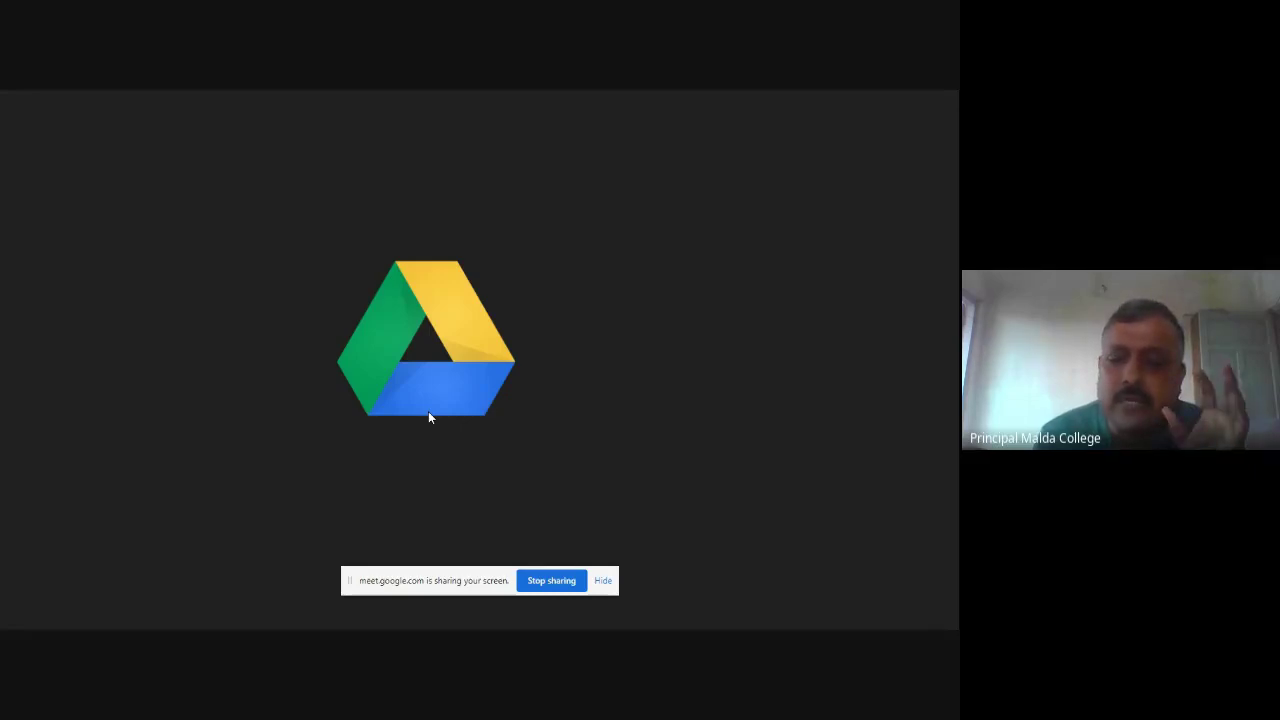
Play the Drive slide animations through the Docs/Sheets/Slides comparison, Voice Typing and Collaborative work points.
{"action": "key", "text": "Right"}
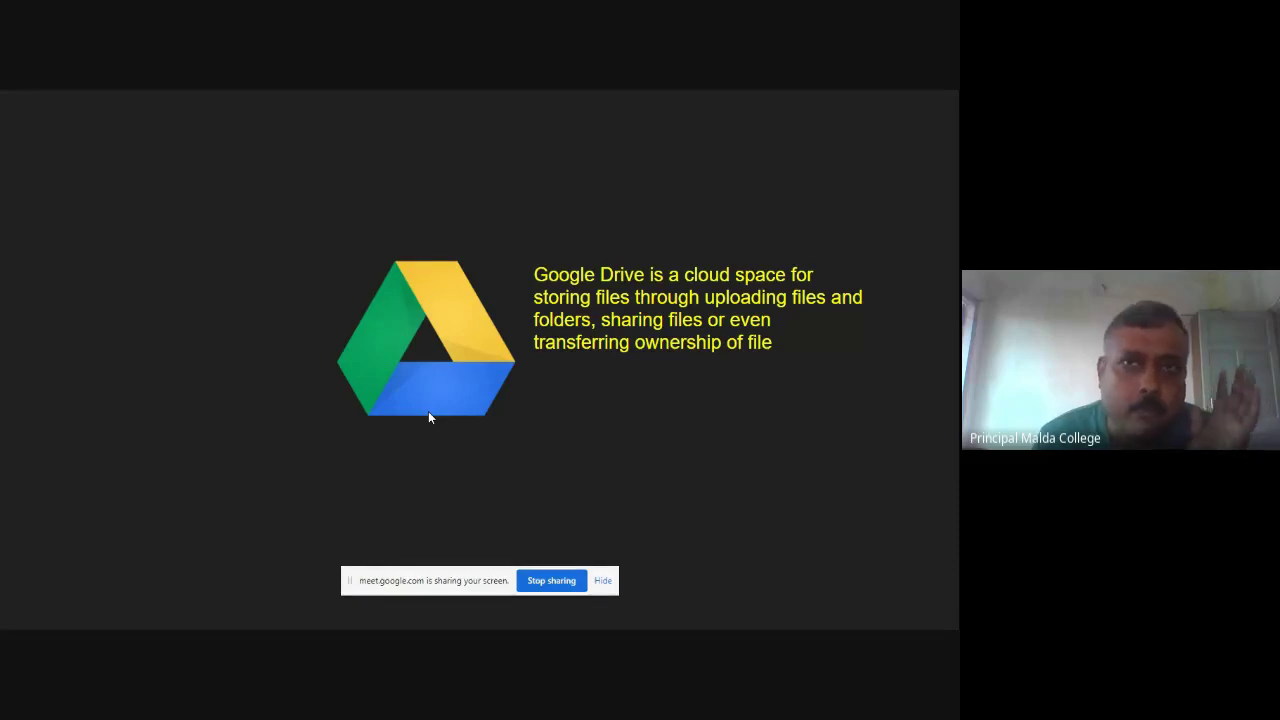
{"action": "left_click", "coordinate": [428, 411]}
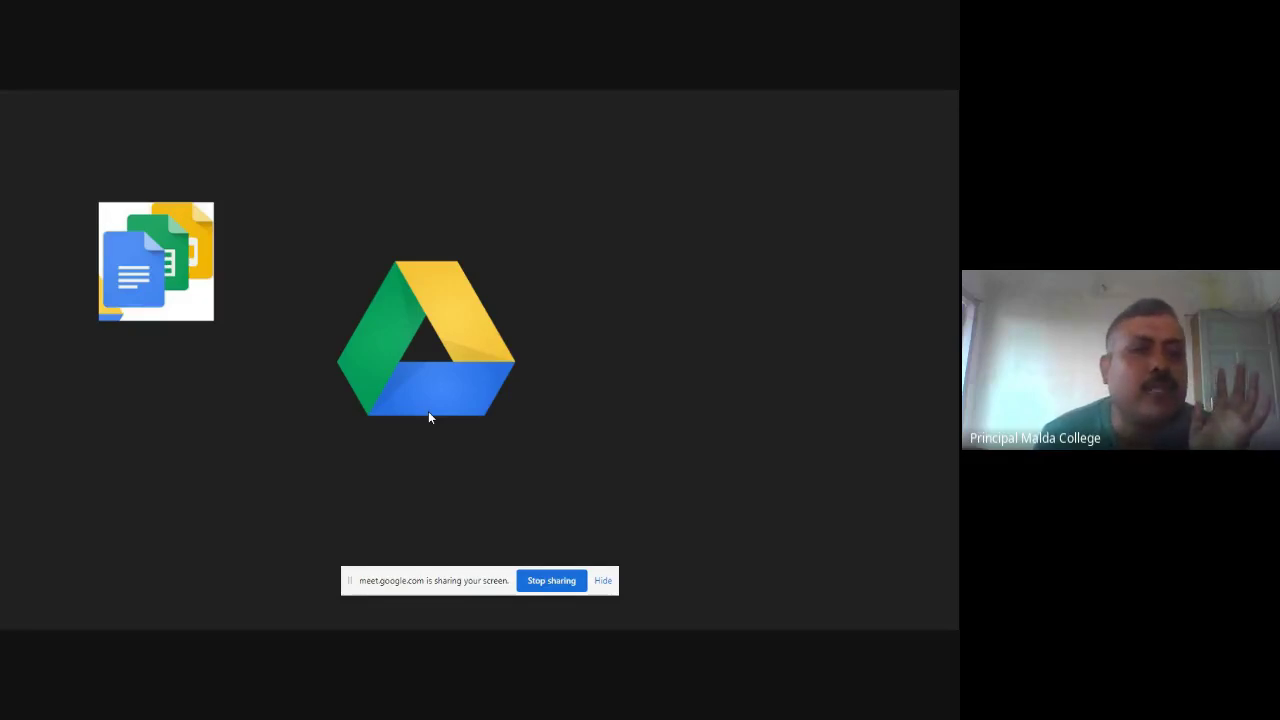
{"action": "left_click", "coordinate": [429, 418]}
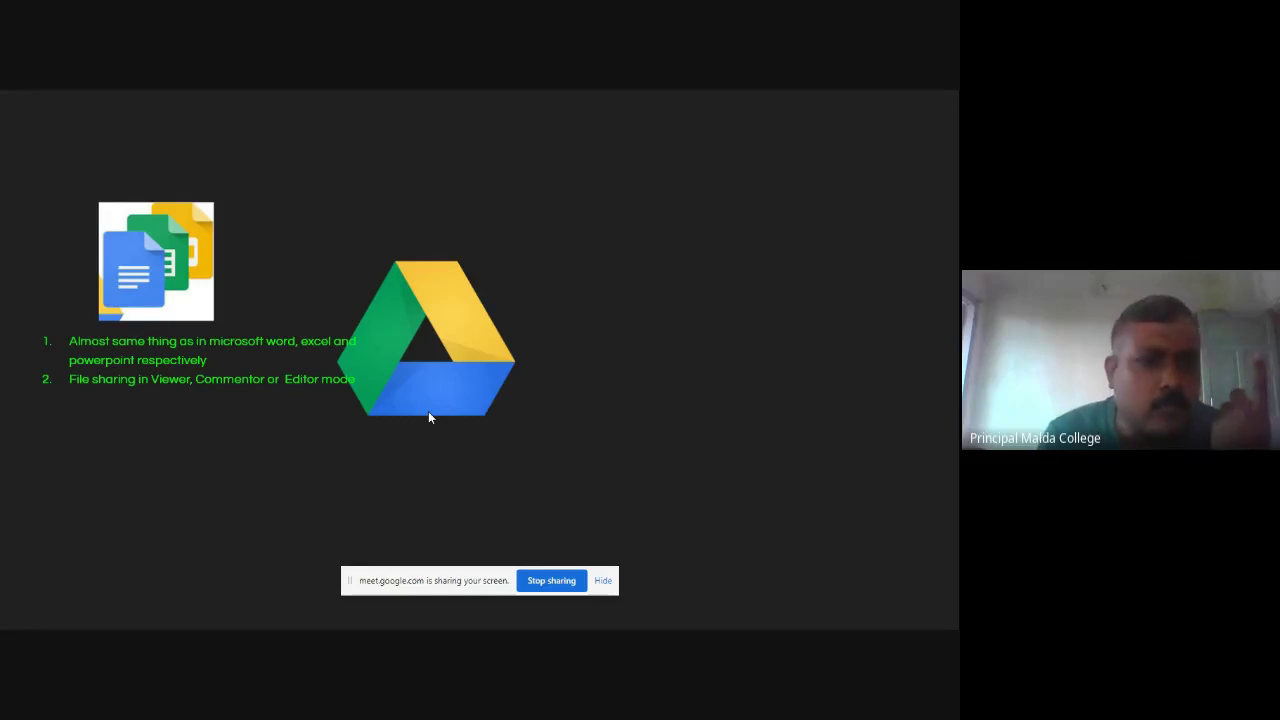
{"action": "left_click", "coordinate": [429, 417]}
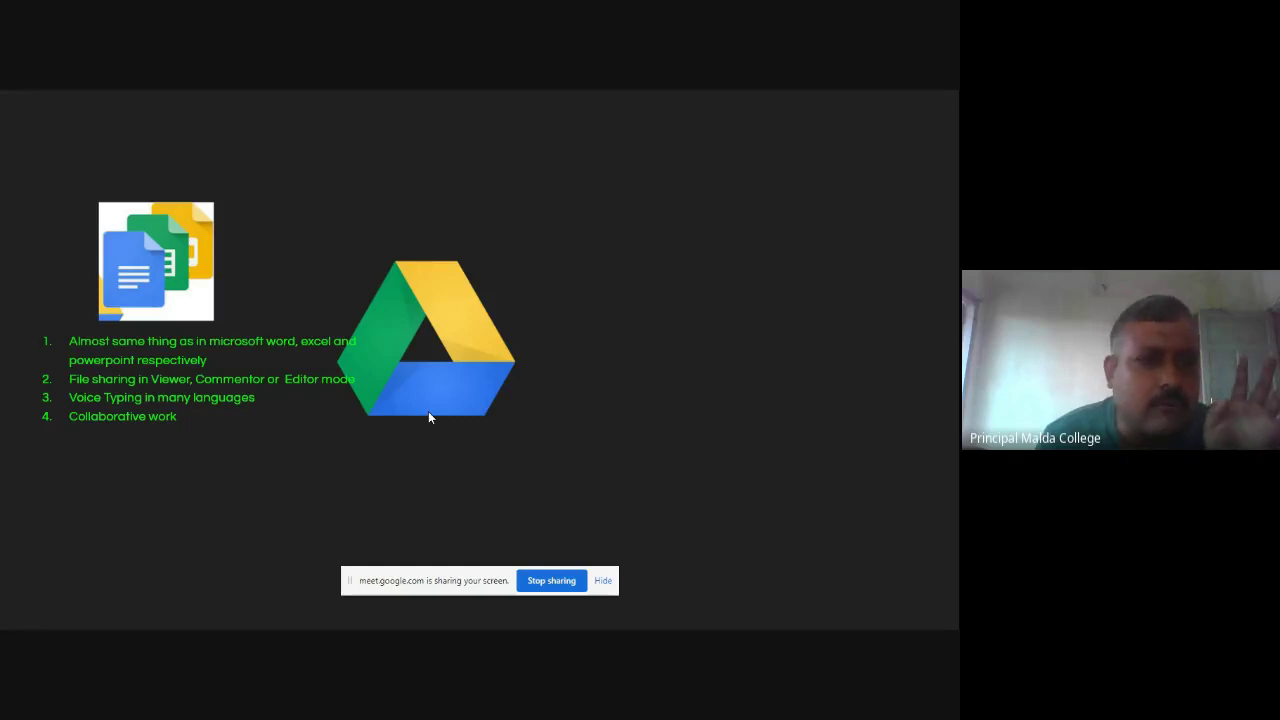
Reveal points 5–8: Revision History, Publish web File, Embedded File and File Protection.
{"action": "key", "text": "Right"}
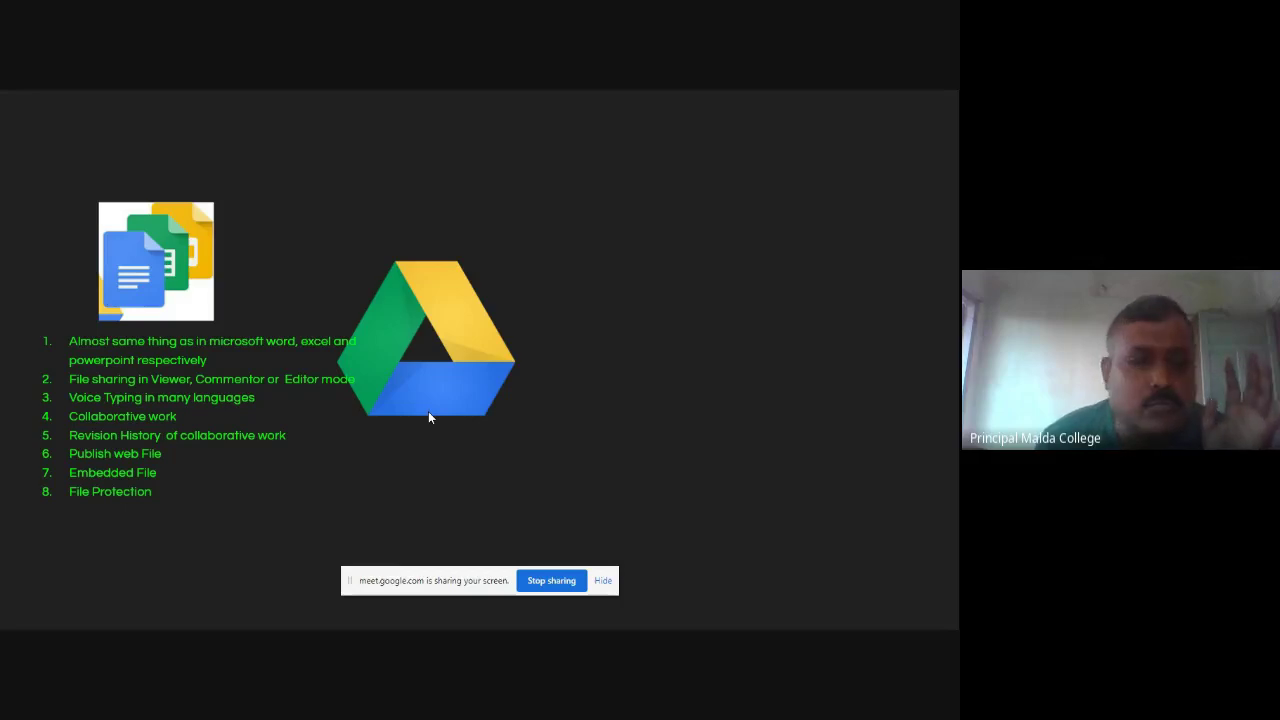
Reveal point 9, Transfer ownership of files, and point 10, many more.
{"action": "left_click", "coordinate": [429, 418]}
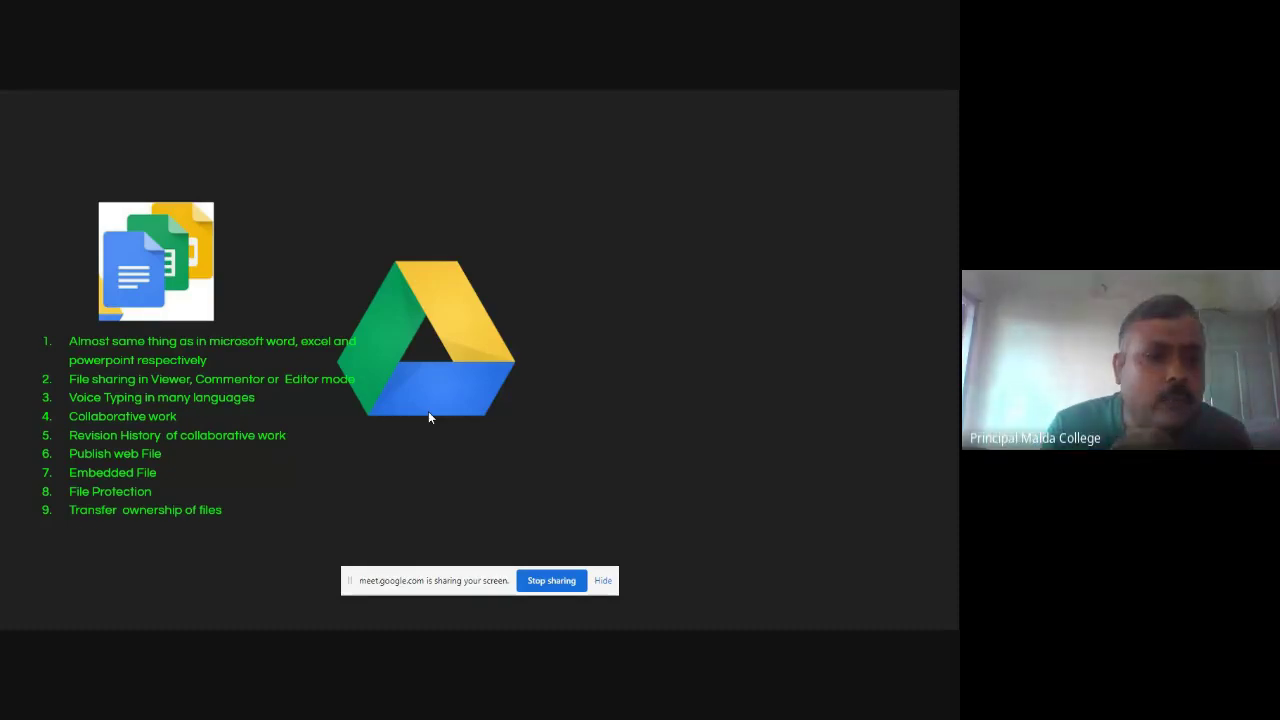
{"action": "key", "text": "Right"}
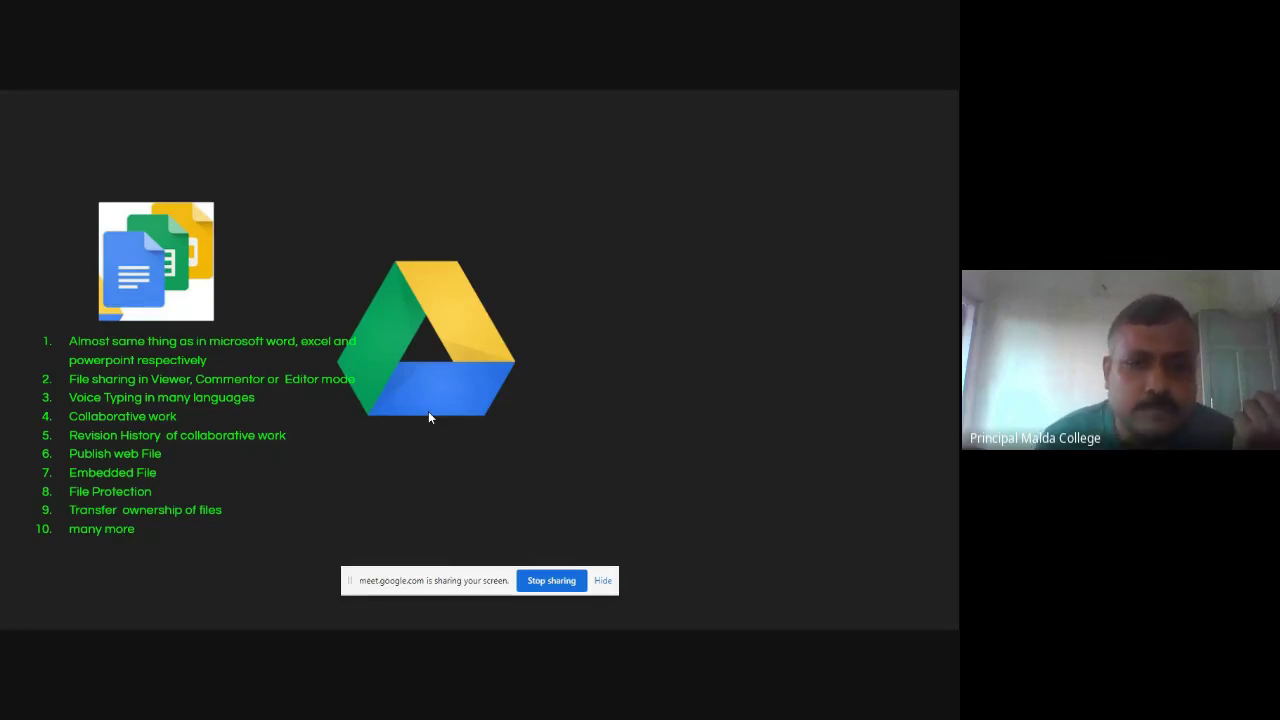
Show the Google Forms bullets, including viewing responses and delivery options, then bring in the Classroom logo.
{"action": "left_click", "coordinate": [429, 418]}
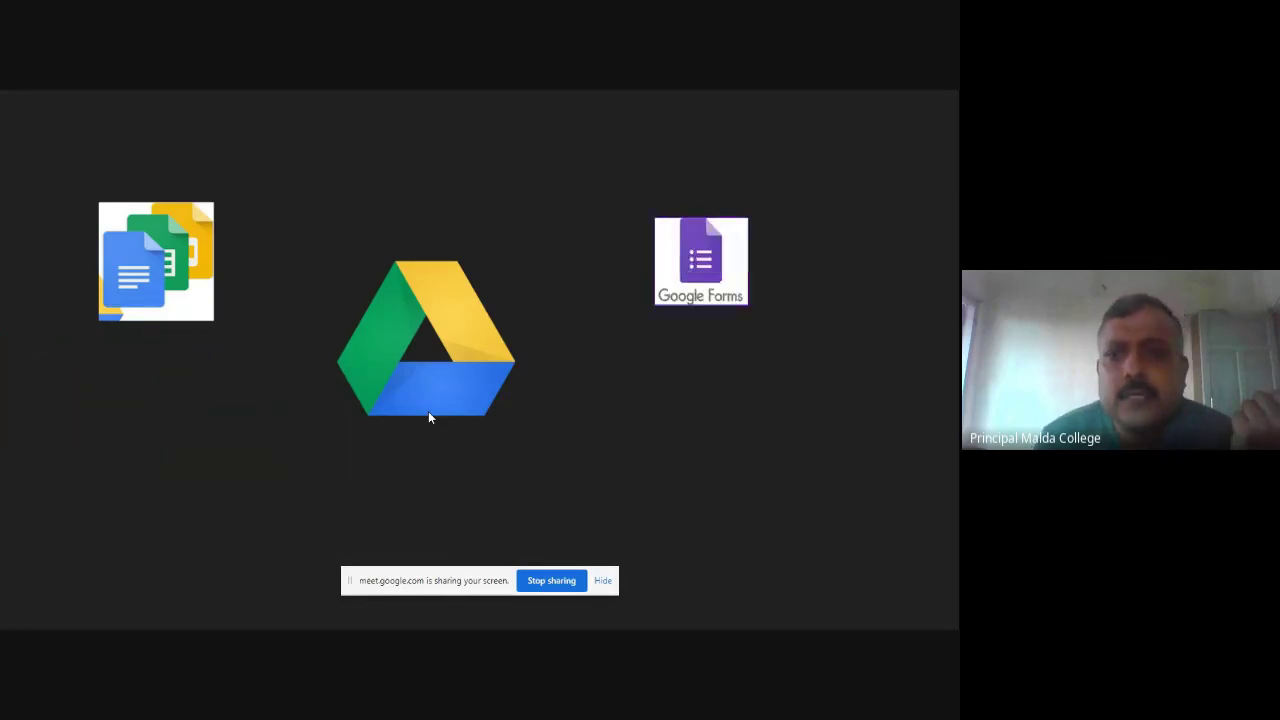
{"action": "left_click", "coordinate": [429, 418]}
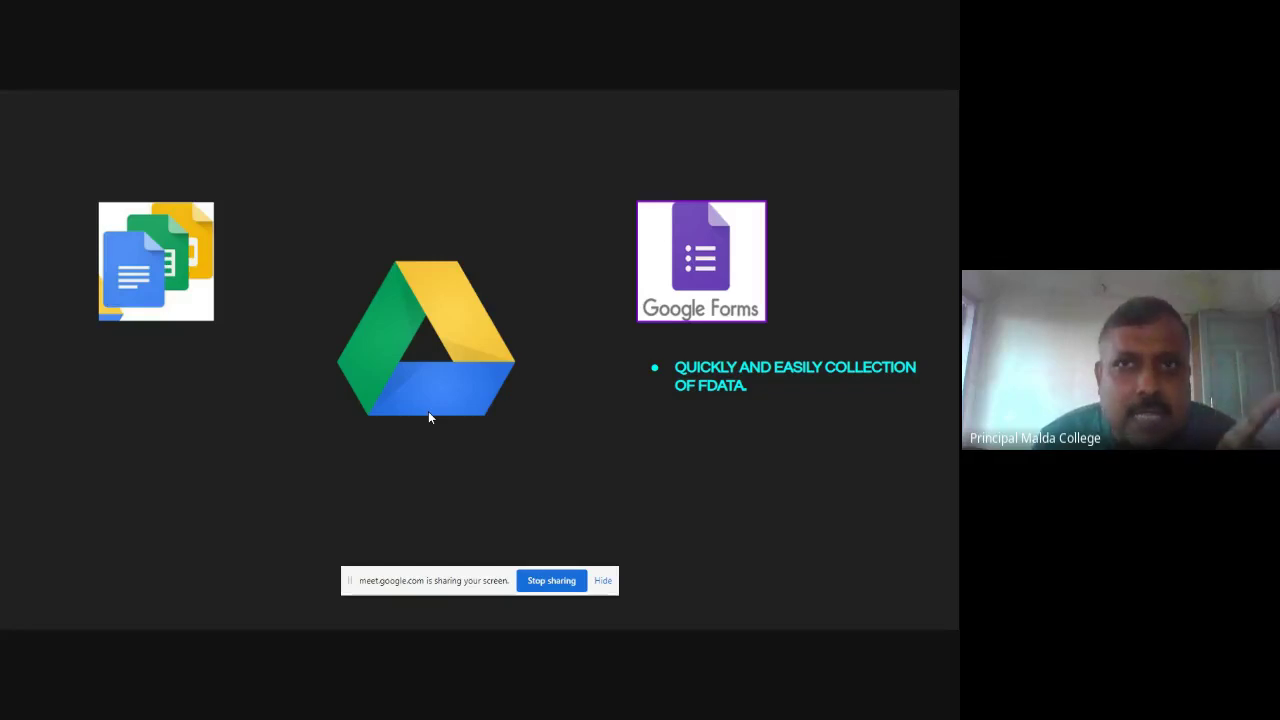
{"action": "key", "text": "Right"}
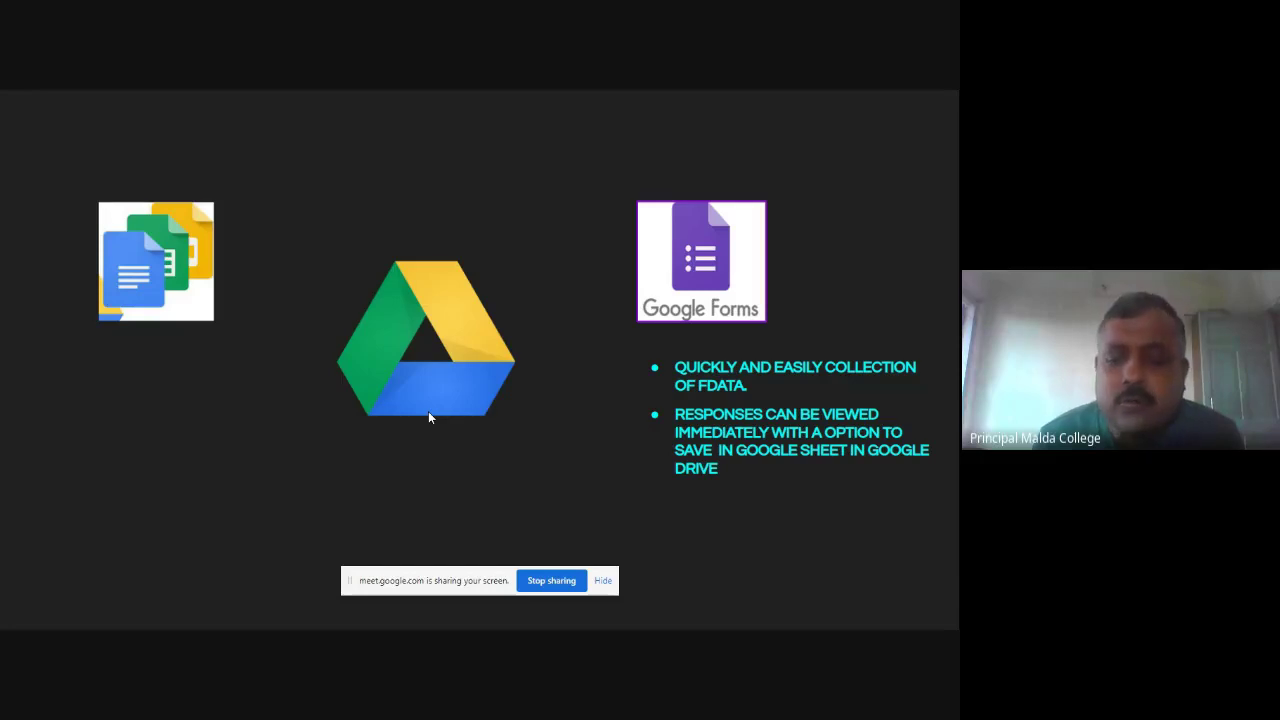
{"action": "key", "text": "Right"}
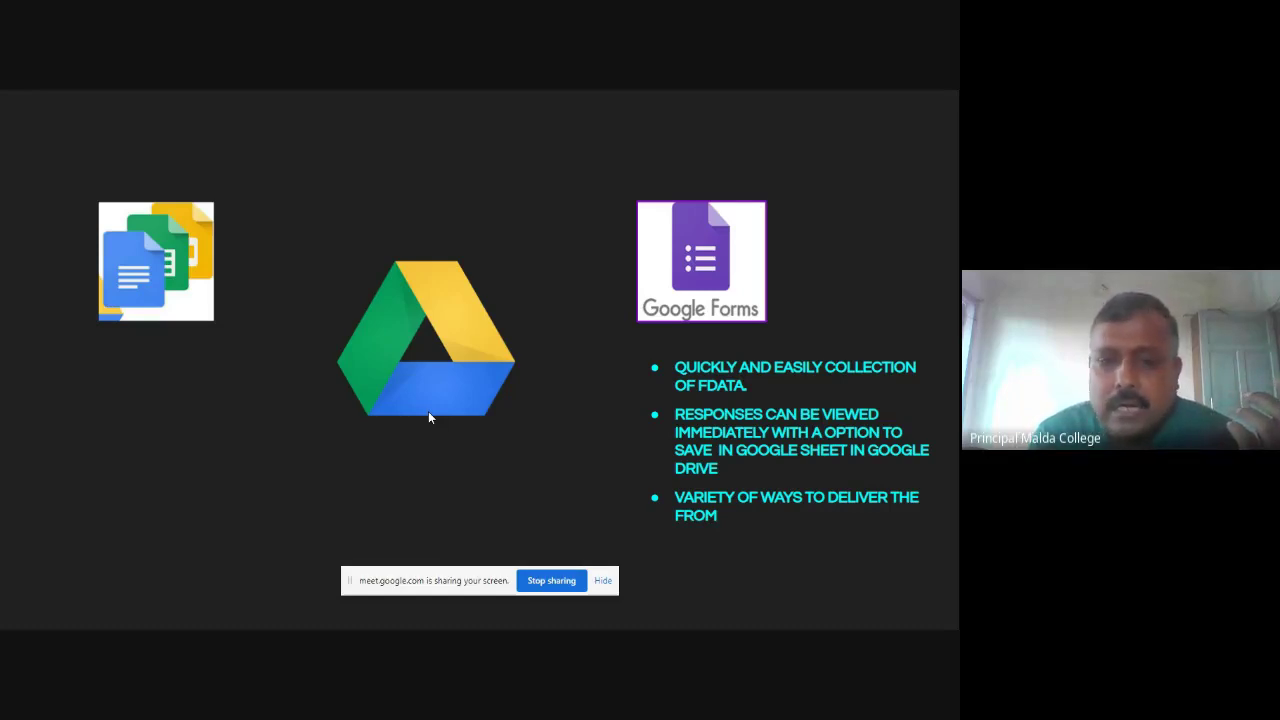
{"action": "key", "text": "Right"}
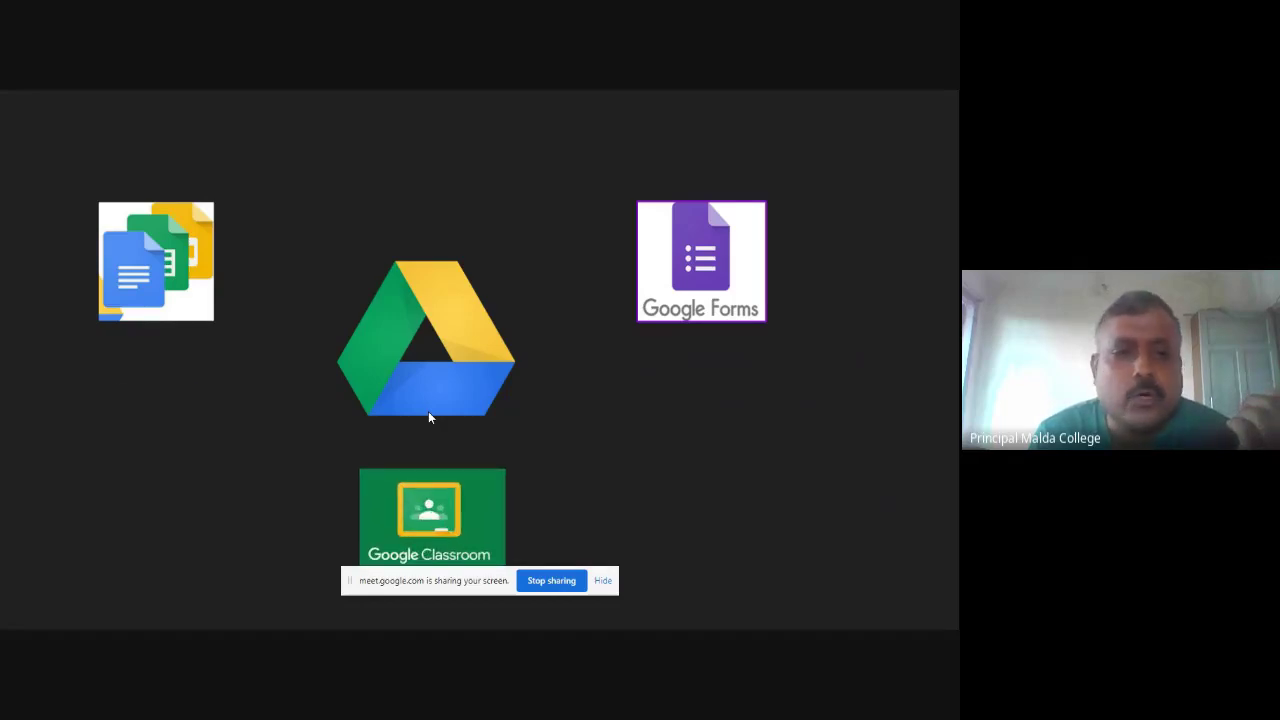
Reveal the first Google Classroom bullet, 'Exposure to Online Learning'.
{"action": "key", "text": "Right"}
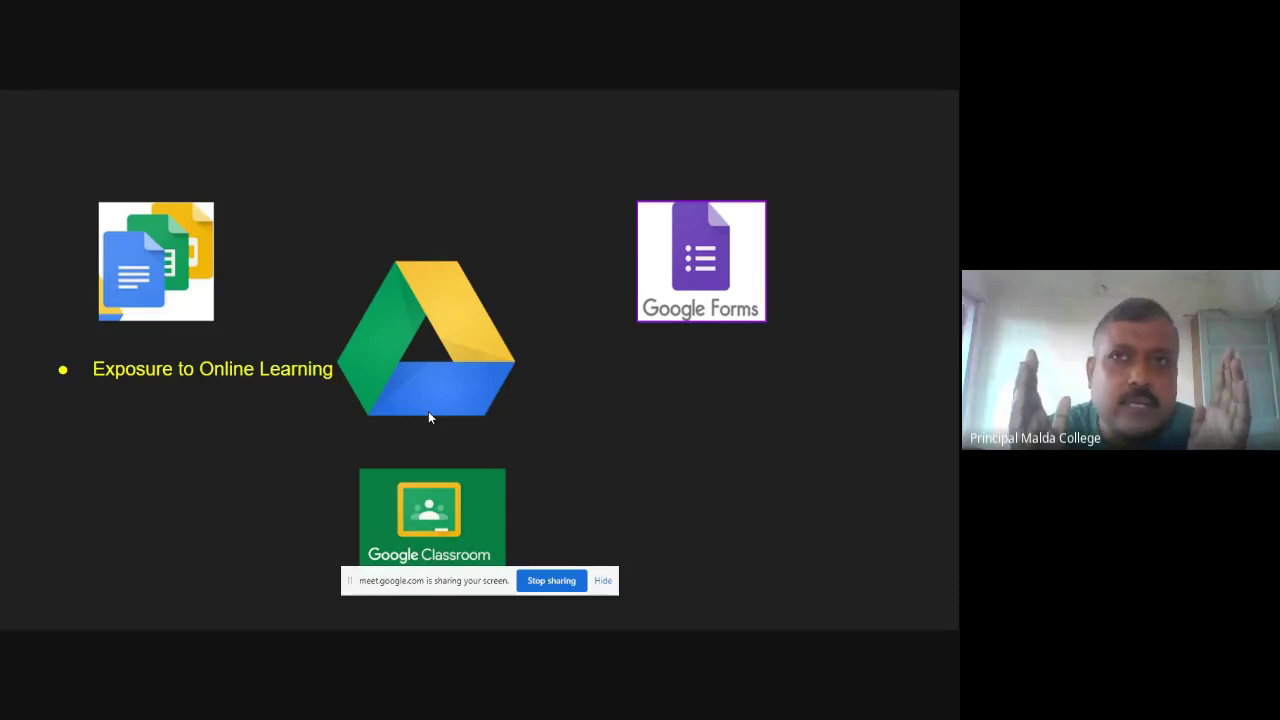
Reveal Classroom bullets on e-material sharing, evaluation and gradation, quick class creation and anytime access.
{"action": "left_click", "coordinate": [430, 418]}
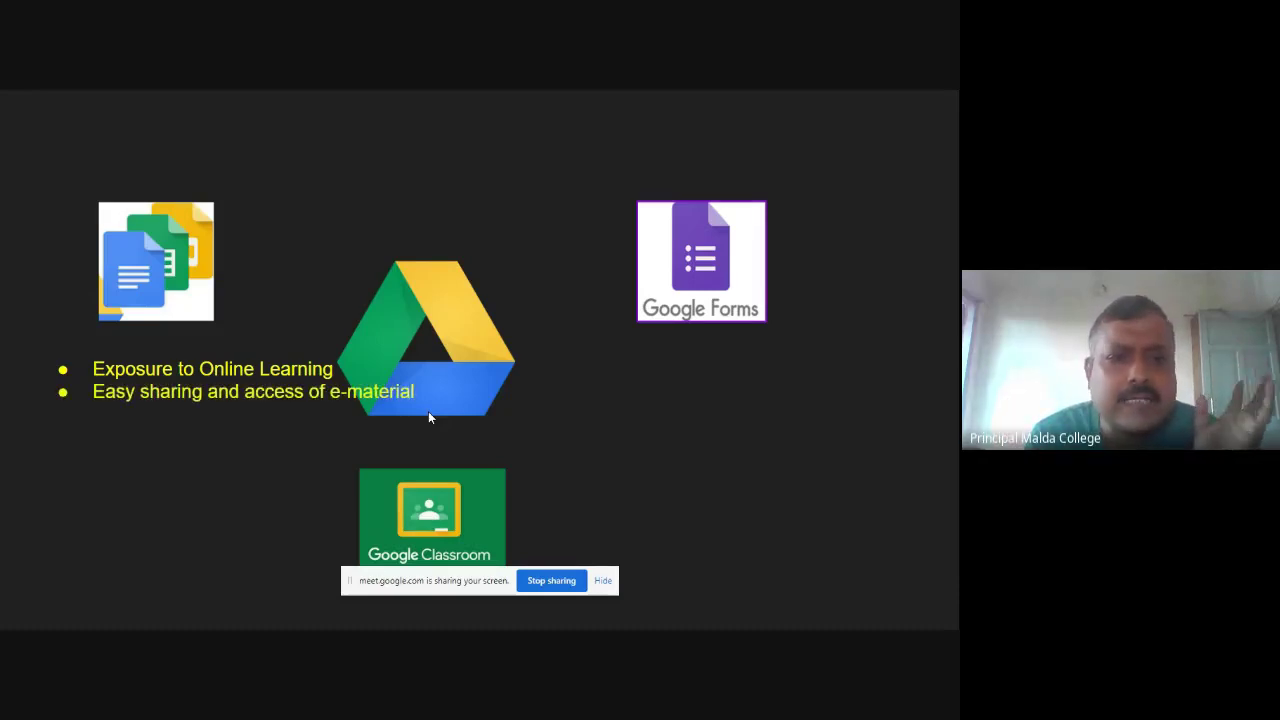
{"action": "left_click", "coordinate": [430, 418]}
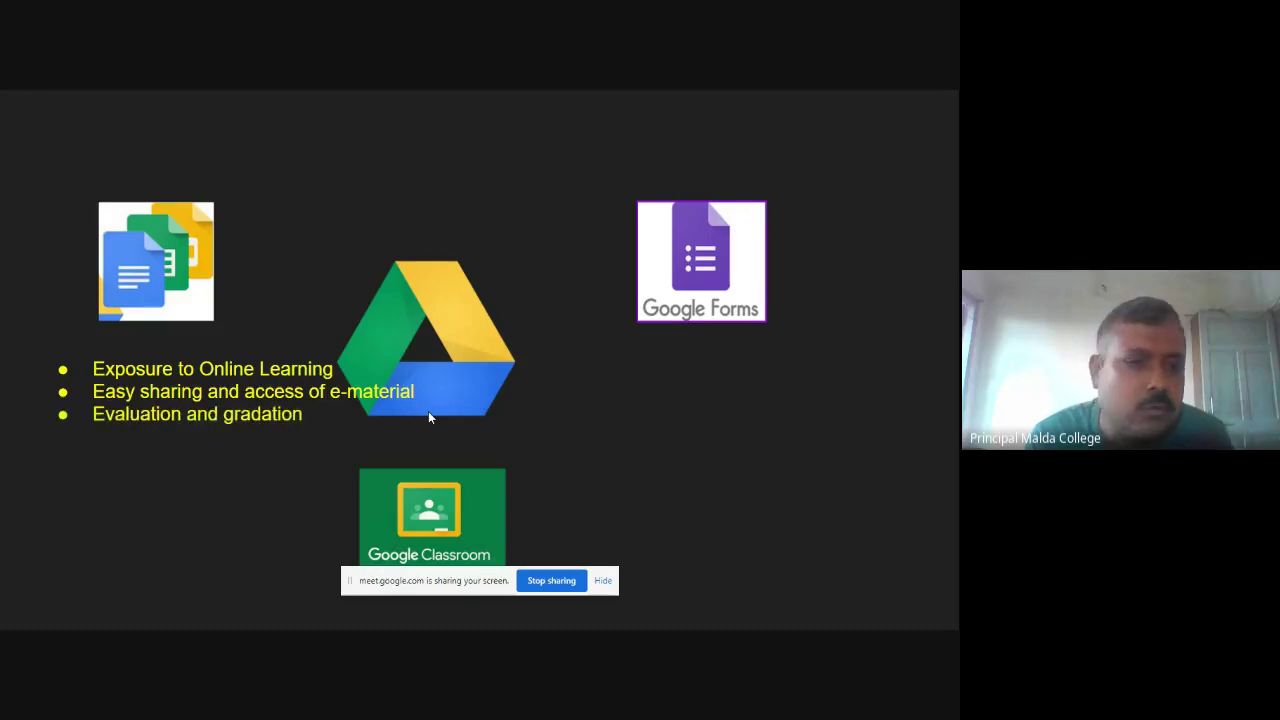
{"action": "left_click", "coordinate": [430, 418]}
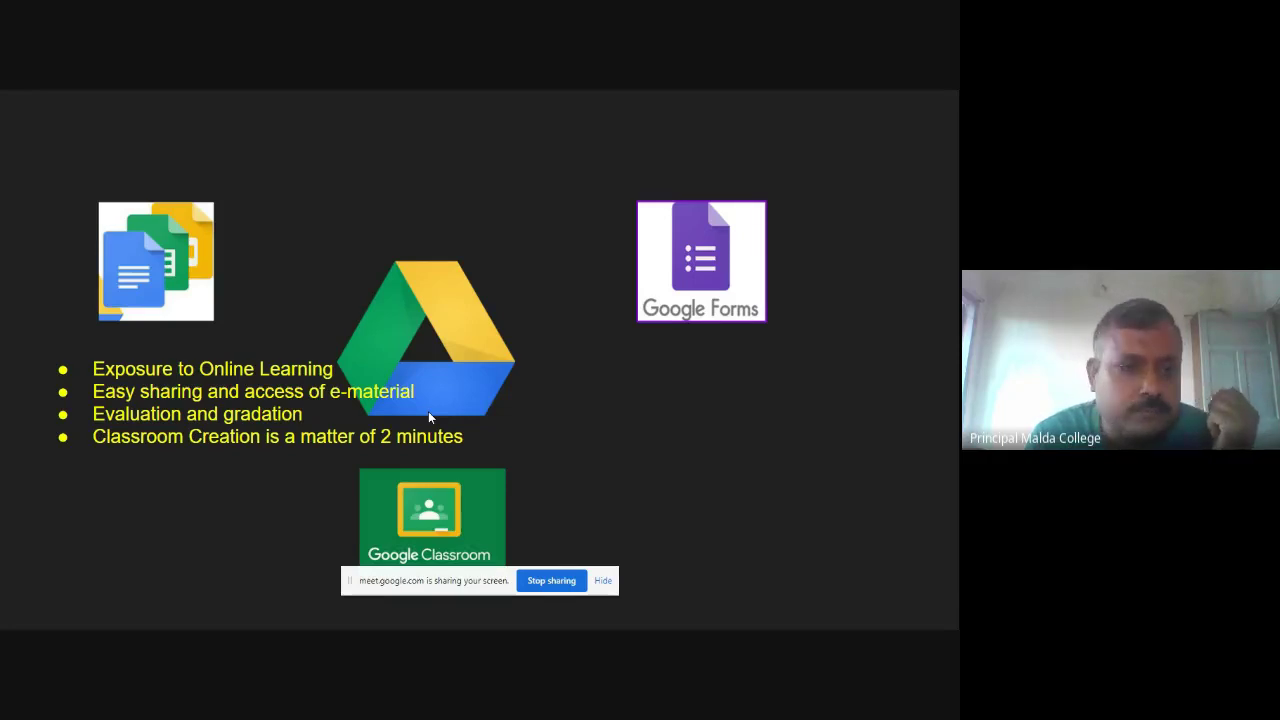
{"action": "left_click", "coordinate": [430, 418]}
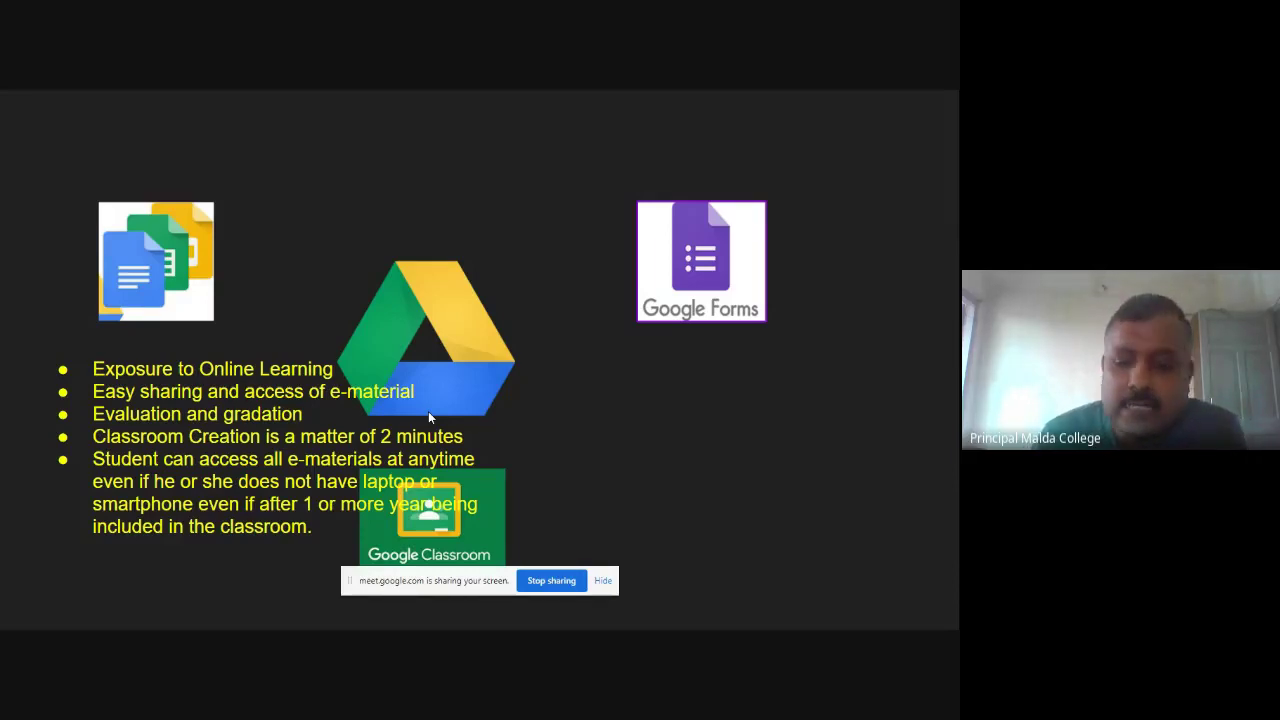
Reveal the '24 X 7 engagement' and 'digital archive' bullets, then Google Sites above Drive.
{"action": "key", "text": "Right"}
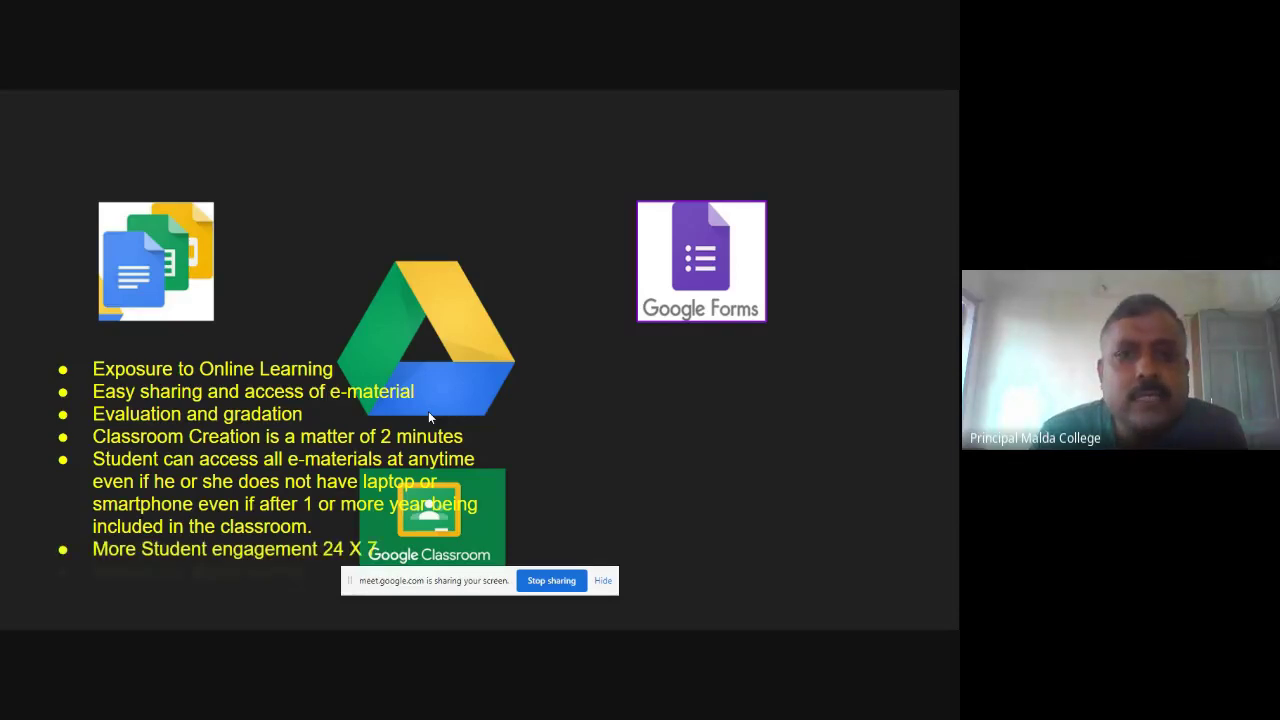
{"action": "key", "text": "Right"}
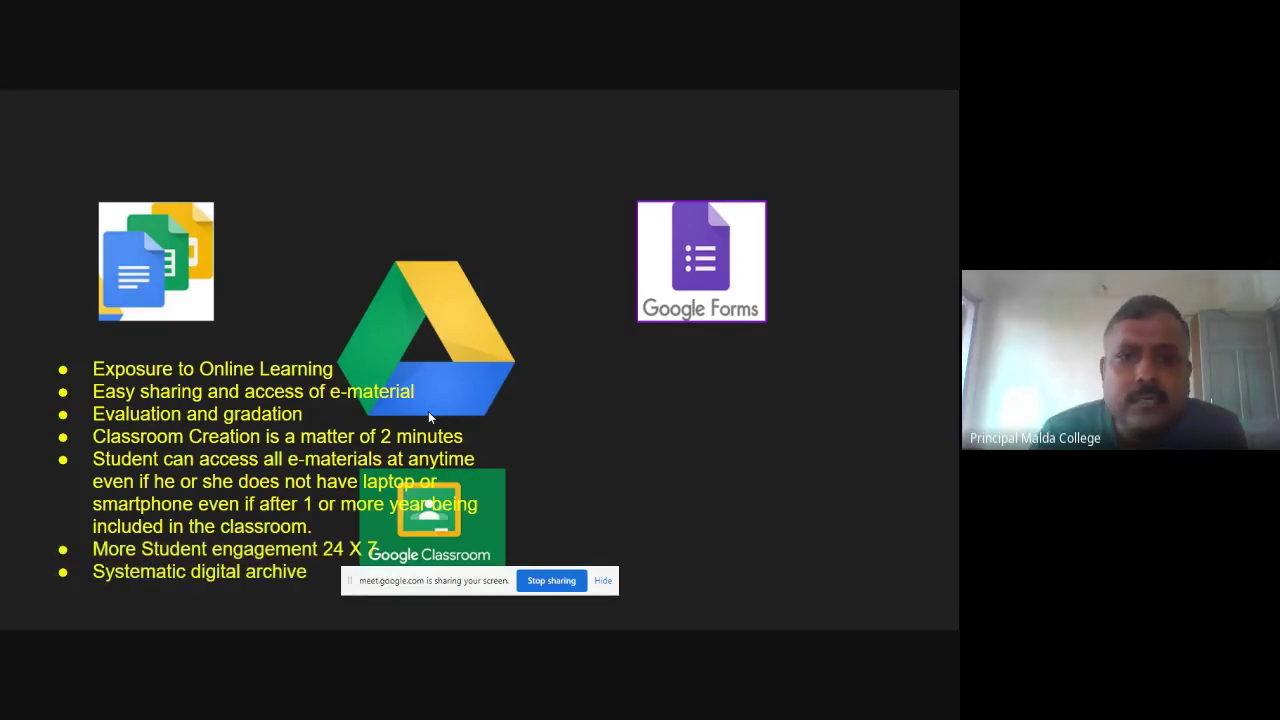
{"action": "key", "text": "Right"}
{"action": "key", "text": "Right"}
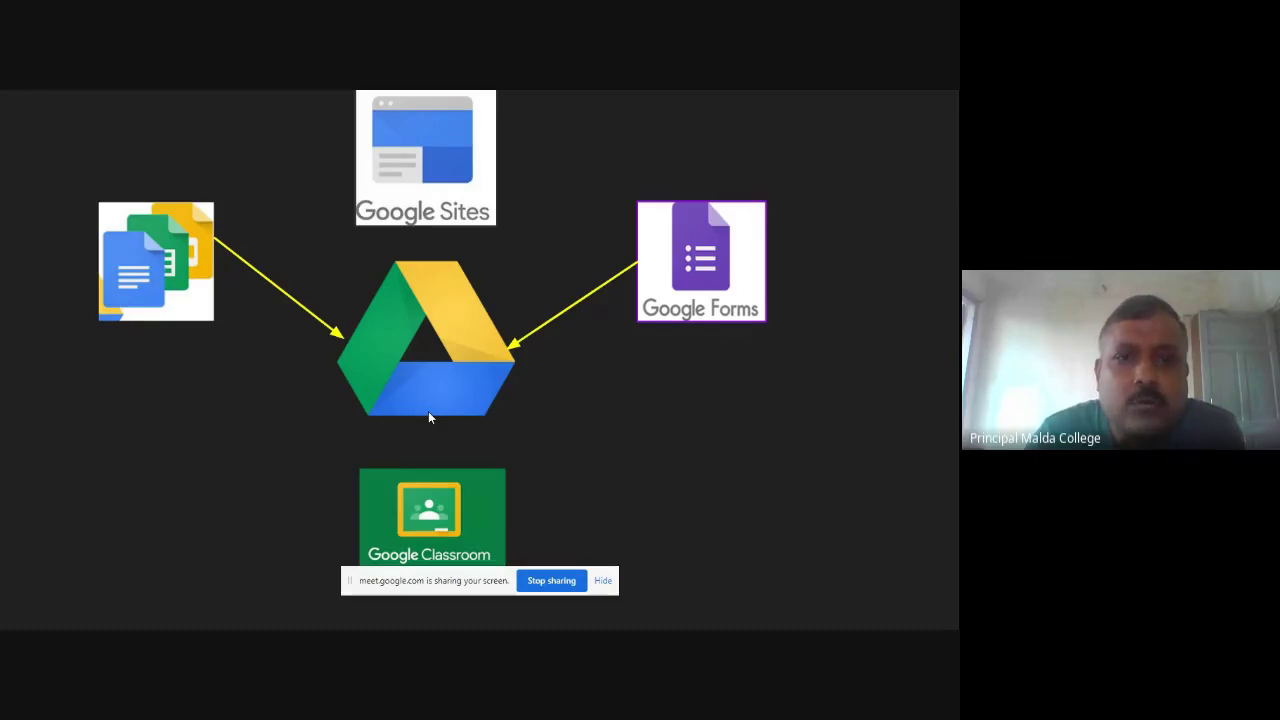
Show the Drive-to-Sites and Classroom arrows, then bring Meet, Calendar and Jamboard into the diagram.
{"action": "left_click", "coordinate": [429, 418]}
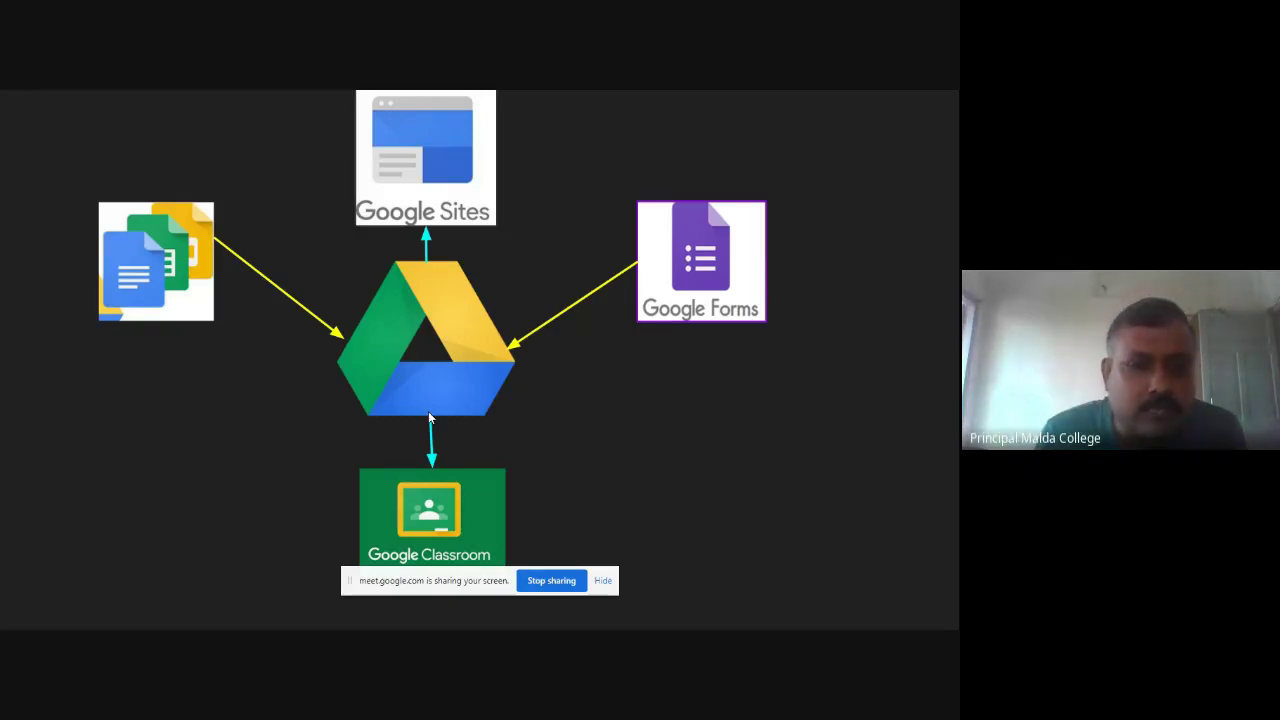
{"action": "key", "text": "Right"}
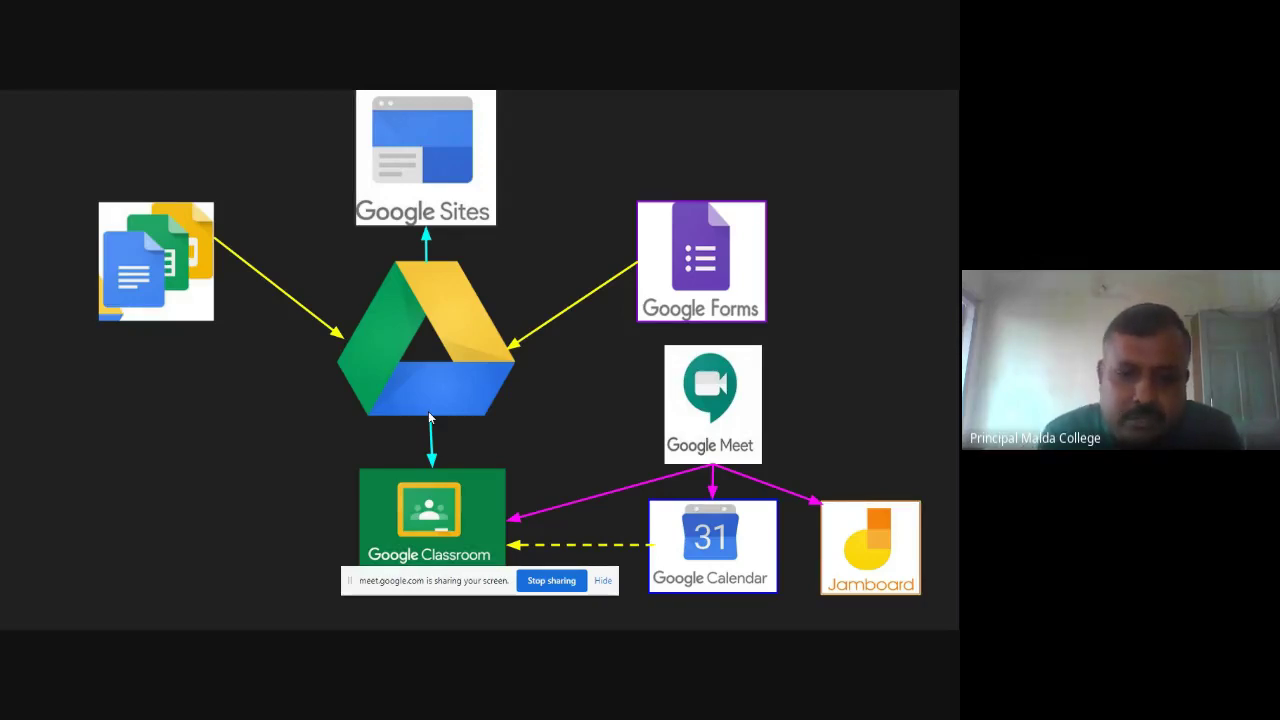
Add the YouTube logo with its arrow into Classroom and yellow link to Sites.
{"action": "left_click", "coordinate": [430, 418]}
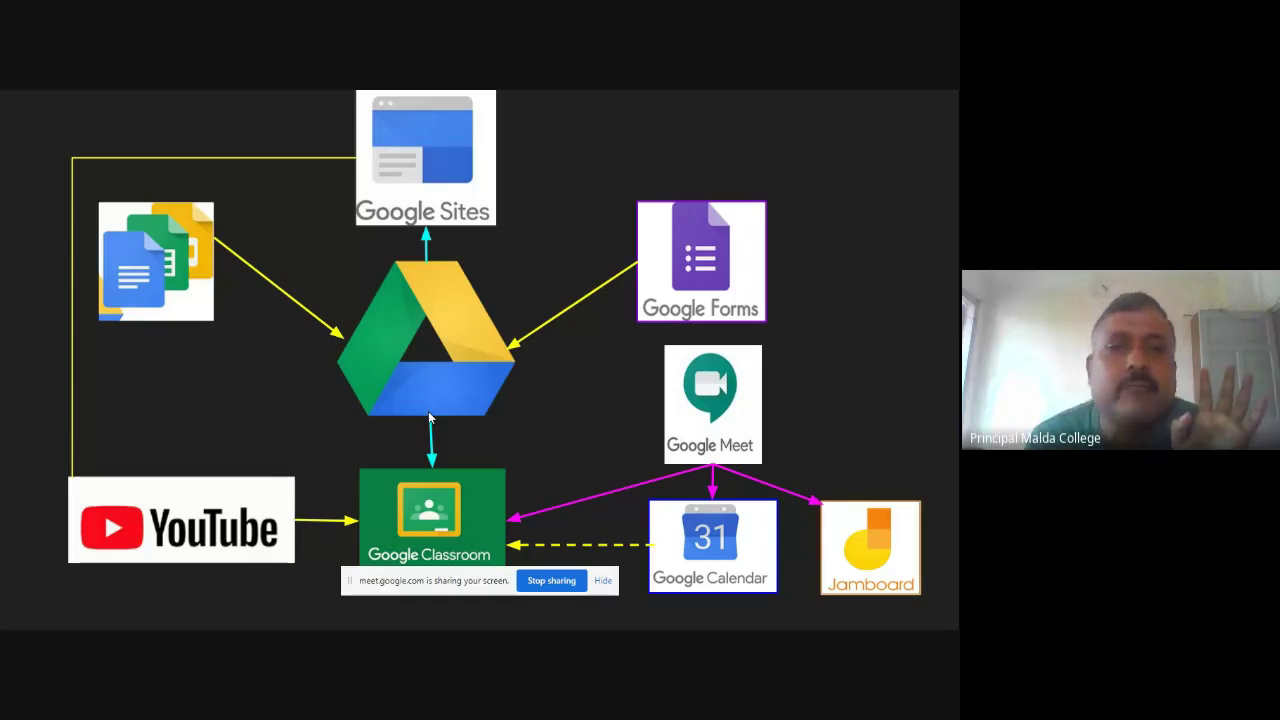
Show the head mind-map image, then advance to the 'Today I will Cover' agenda slide.
{"action": "left_click", "coordinate": [430, 418]}
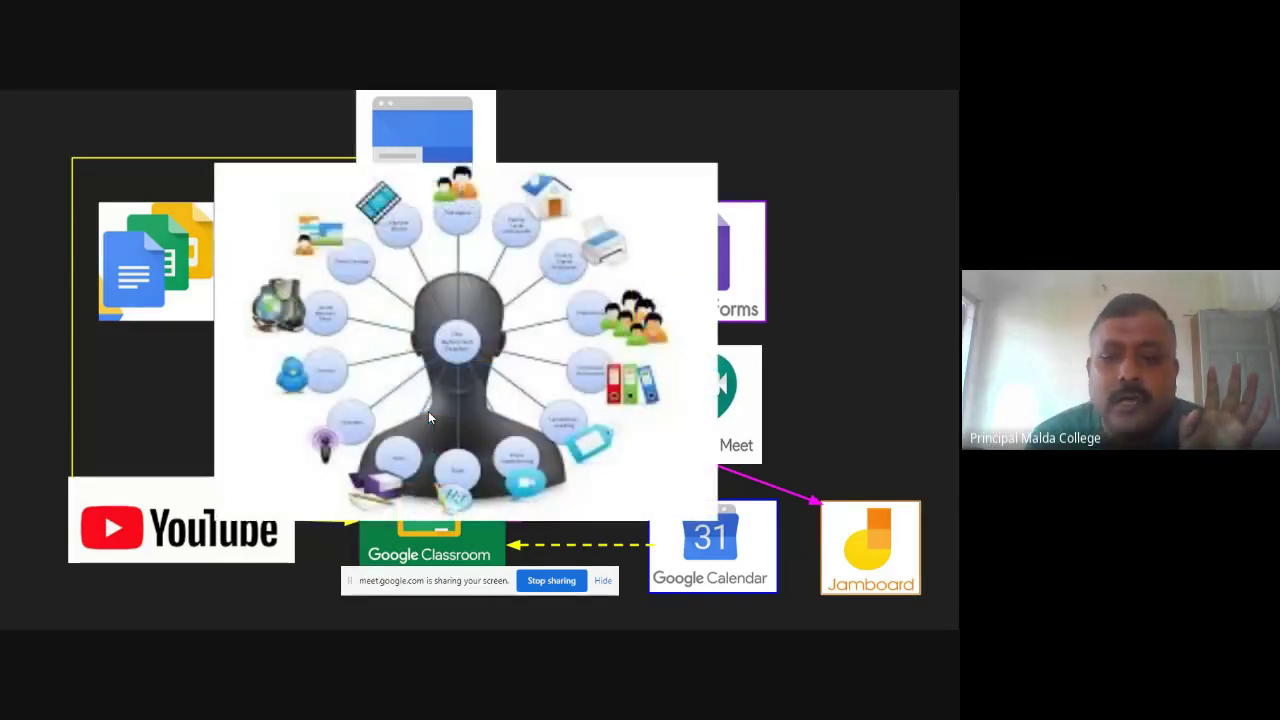
{"action": "left_click", "coordinate": [430, 418]}
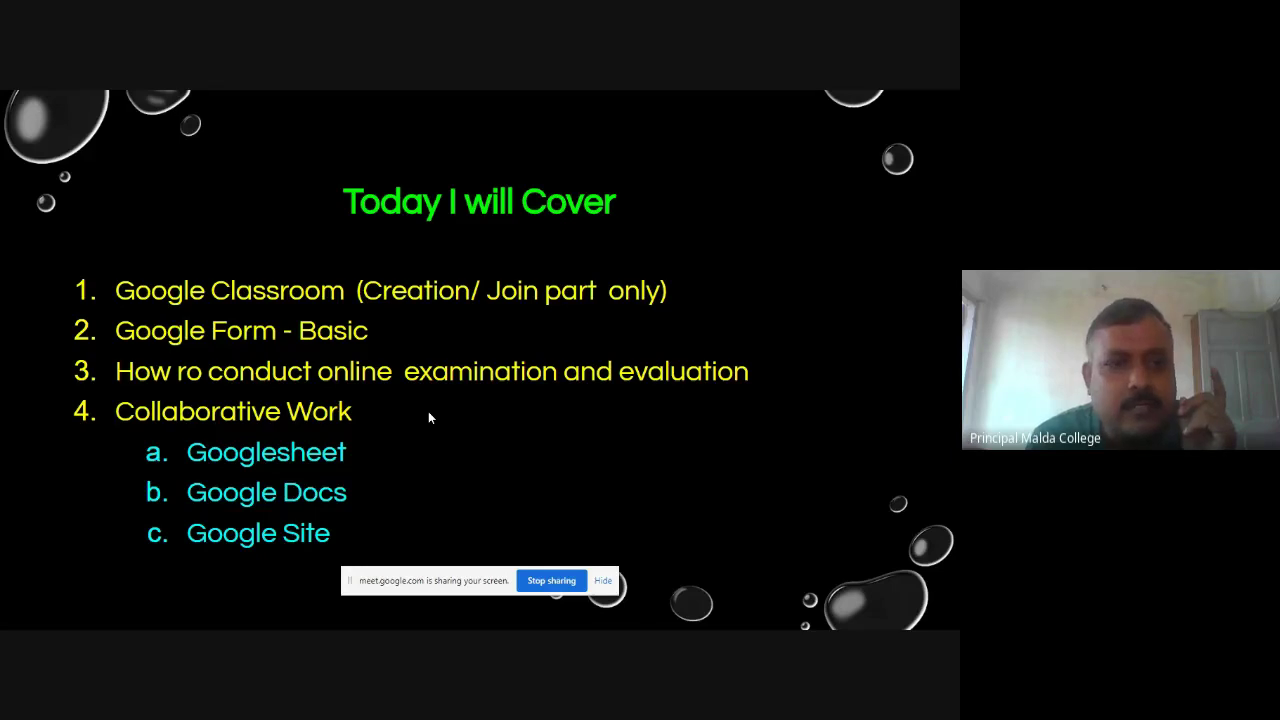
Advance through 'How to use Google Drive' to 'Google Forms will change your world'.
{"action": "key", "text": "Right"}
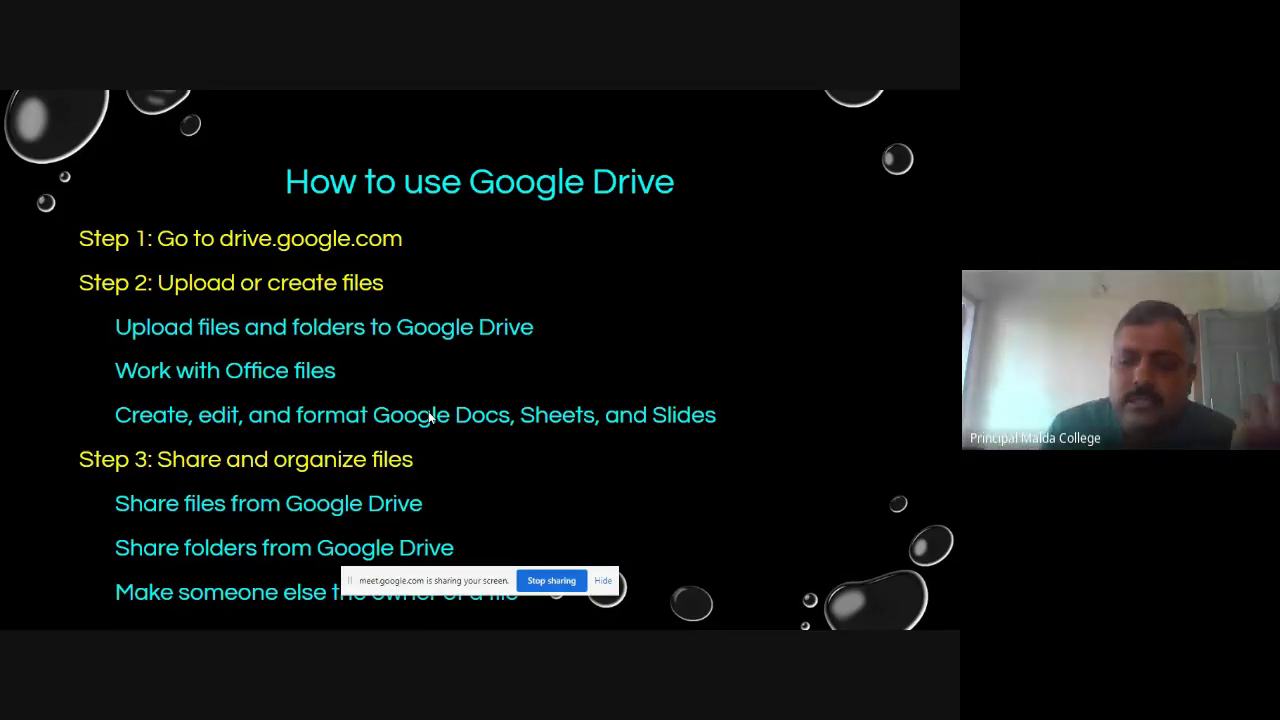
{"action": "key", "text": "Right"}
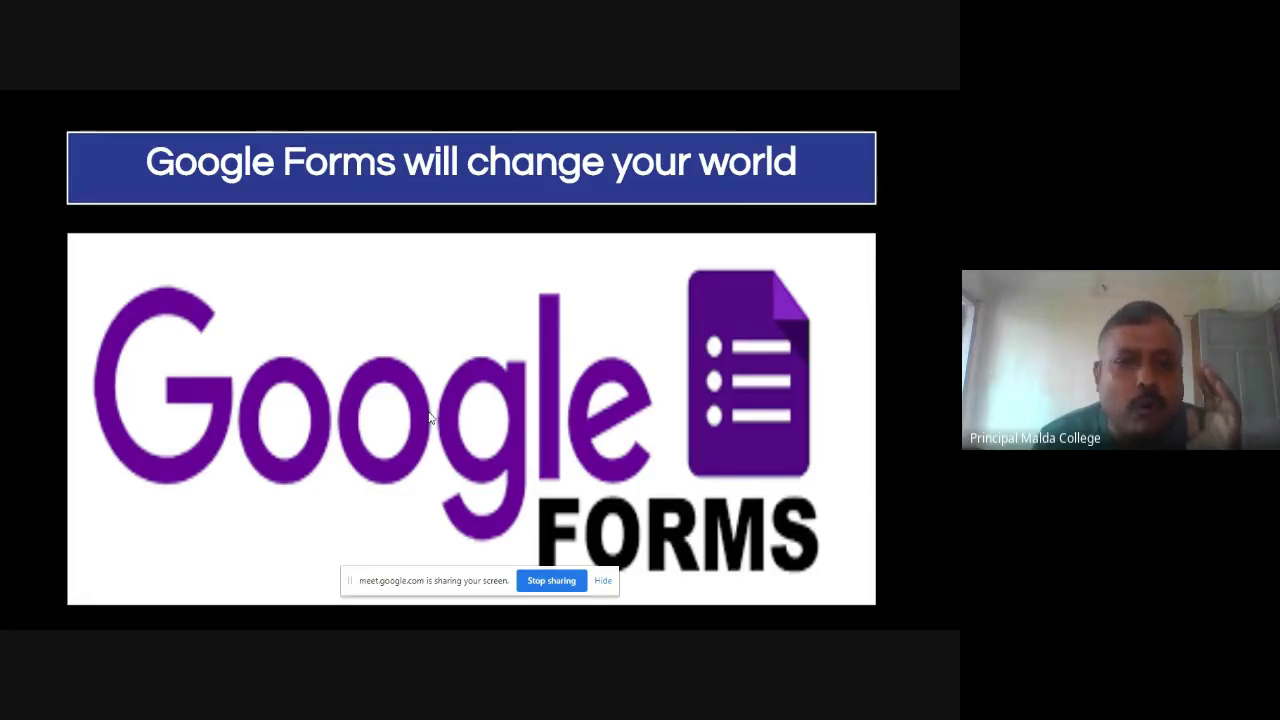
Advance past the Drive, Forms and Sheets diagram to the '6 Steps of Google Form' slide.
{"action": "key", "text": "Right"}
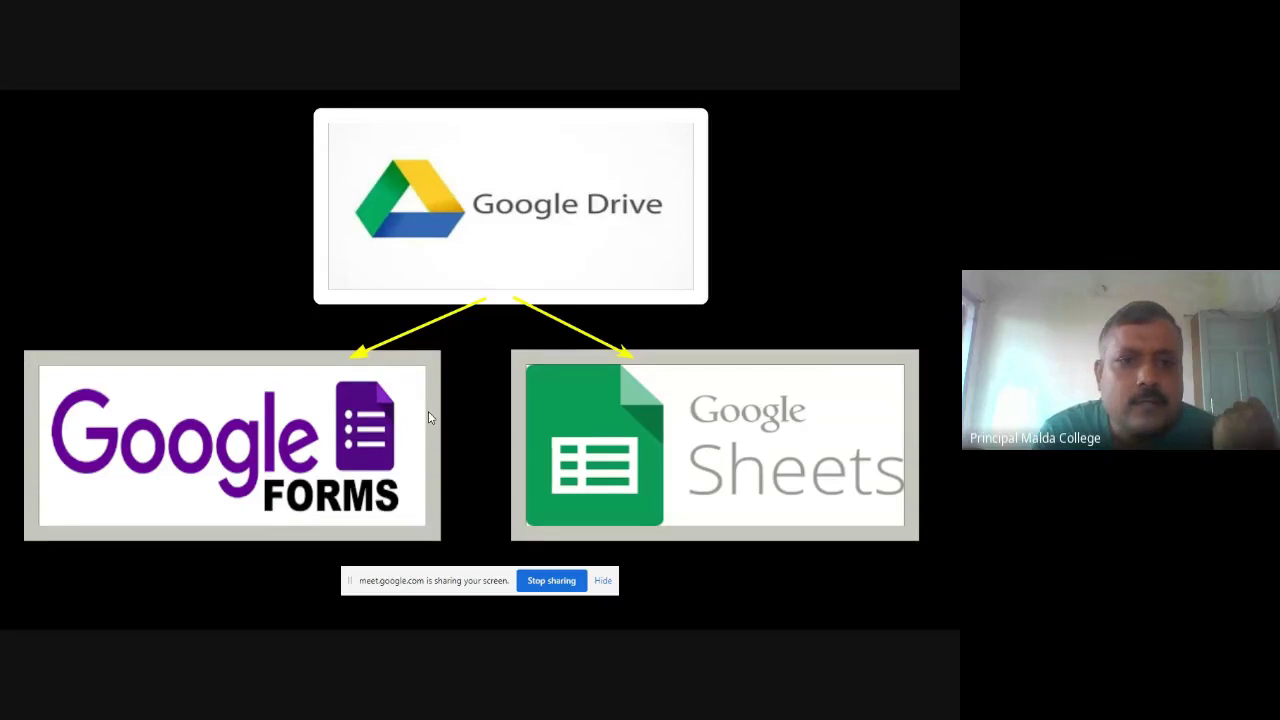
{"action": "key", "text": "Right"}
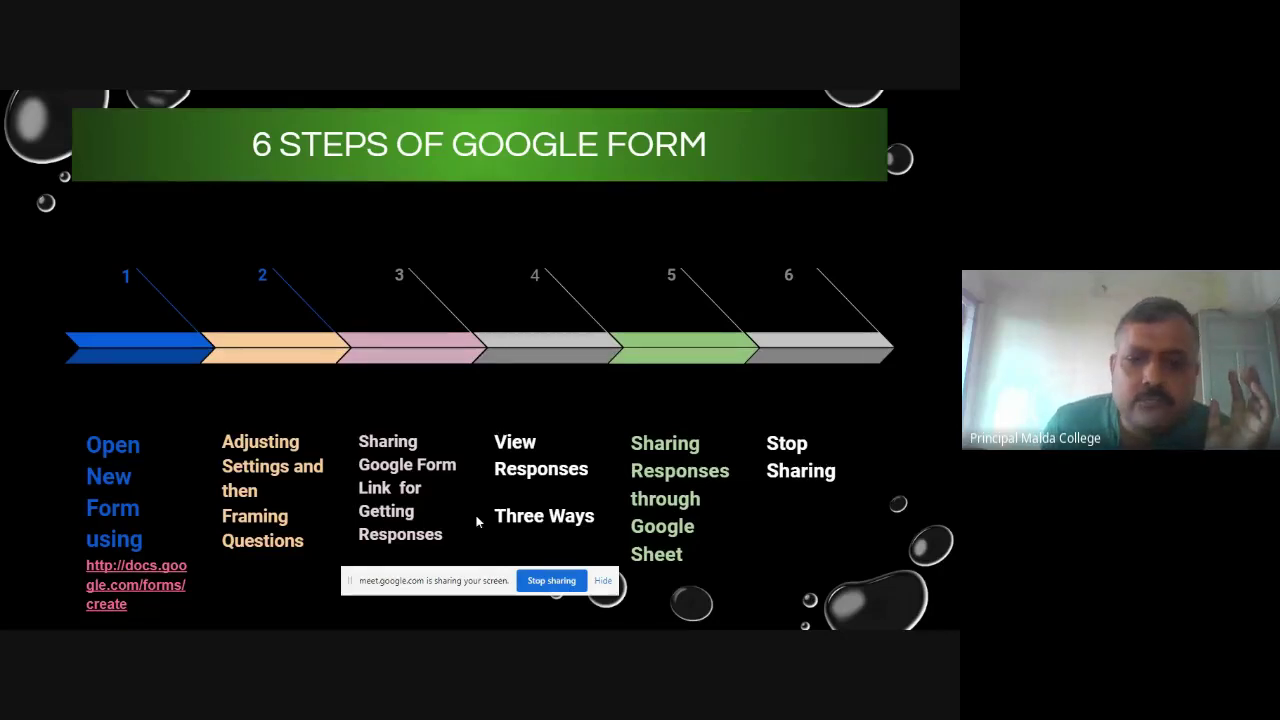
Hide the 'meet.google.com is sharing your screen' bar covering the slide.
{"action": "left_click", "coordinate": [603, 581]}
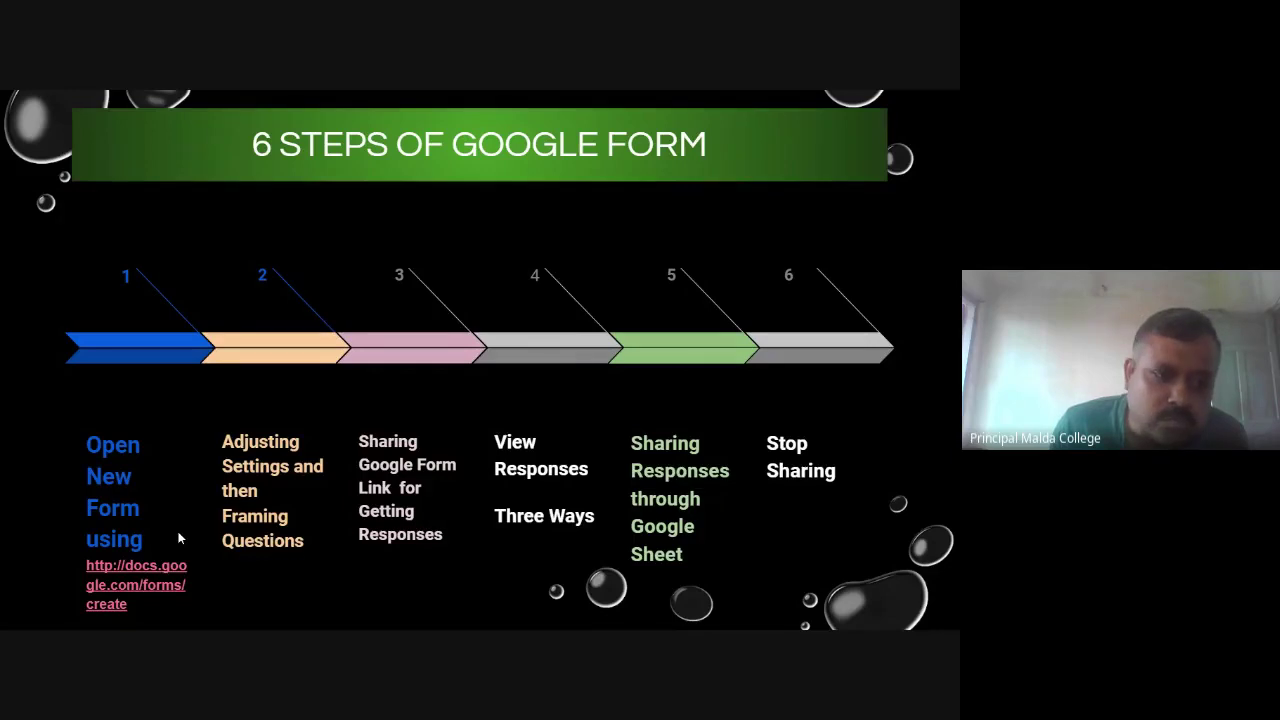
{"action": "mouse_move", "coordinate": [12, 590]}
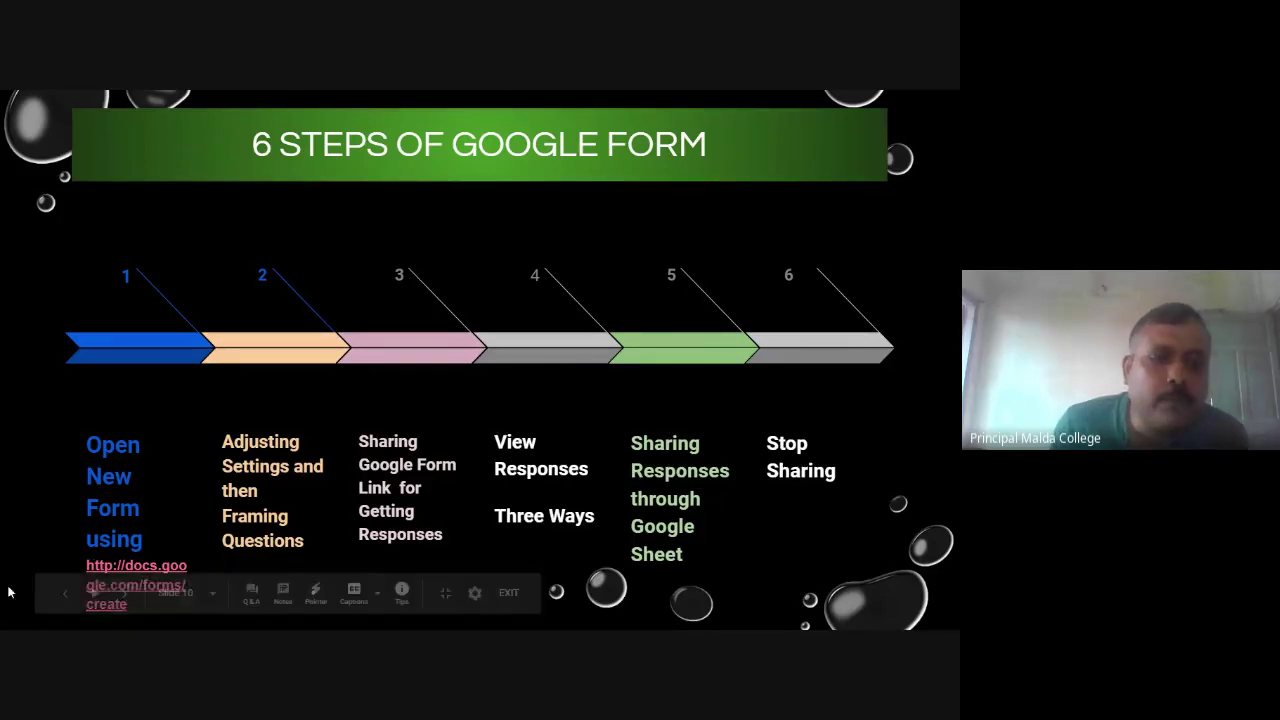
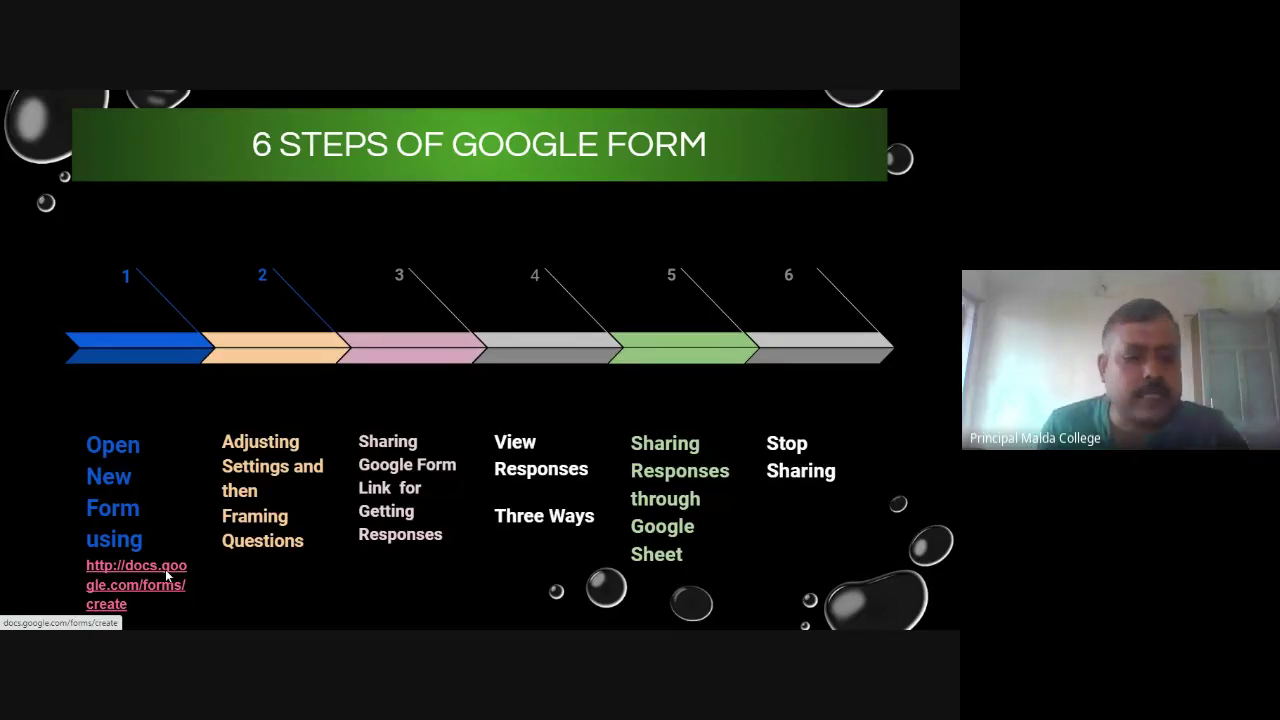
Leave the full-screen slideshow and switch to the Gmail inbox tab.
{"action": "key", "text": "Escape"}
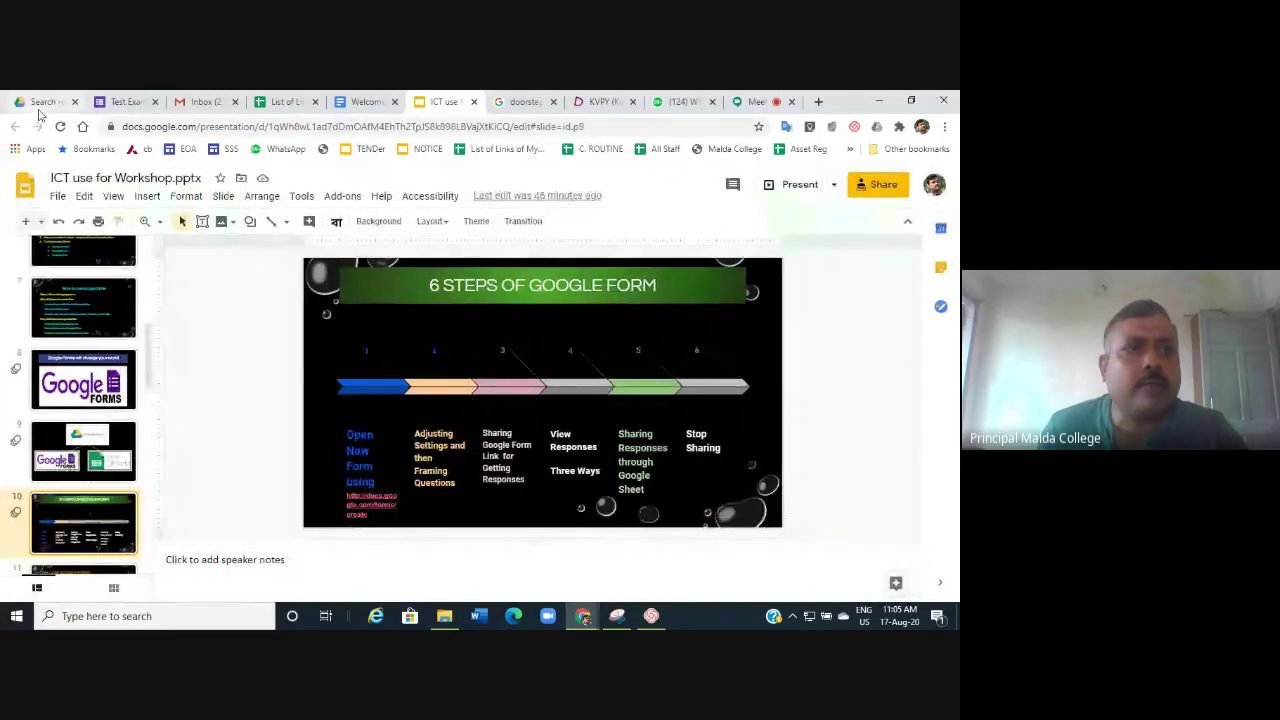
{"action": "left_click", "coordinate": [198, 102]}
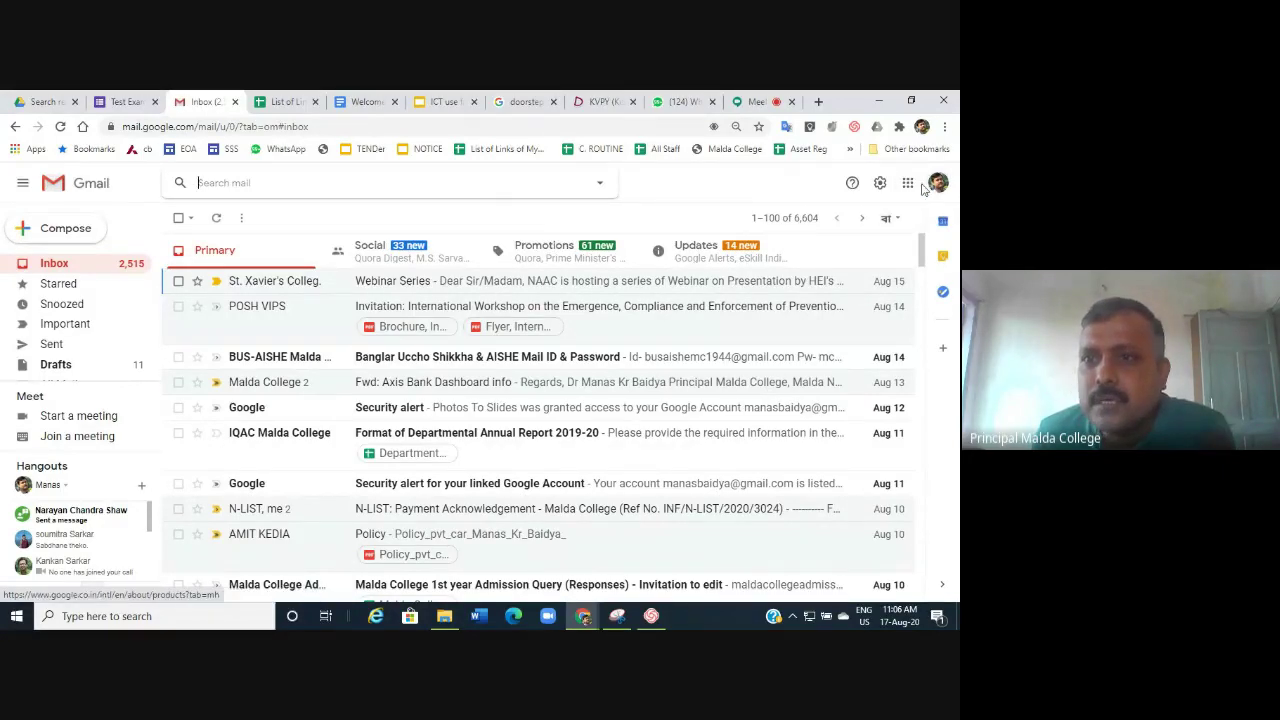
Browse the Google apps list, then go to the Drive tab showing 'test exam all types' results.
{"action": "left_click", "coordinate": [908, 184]}
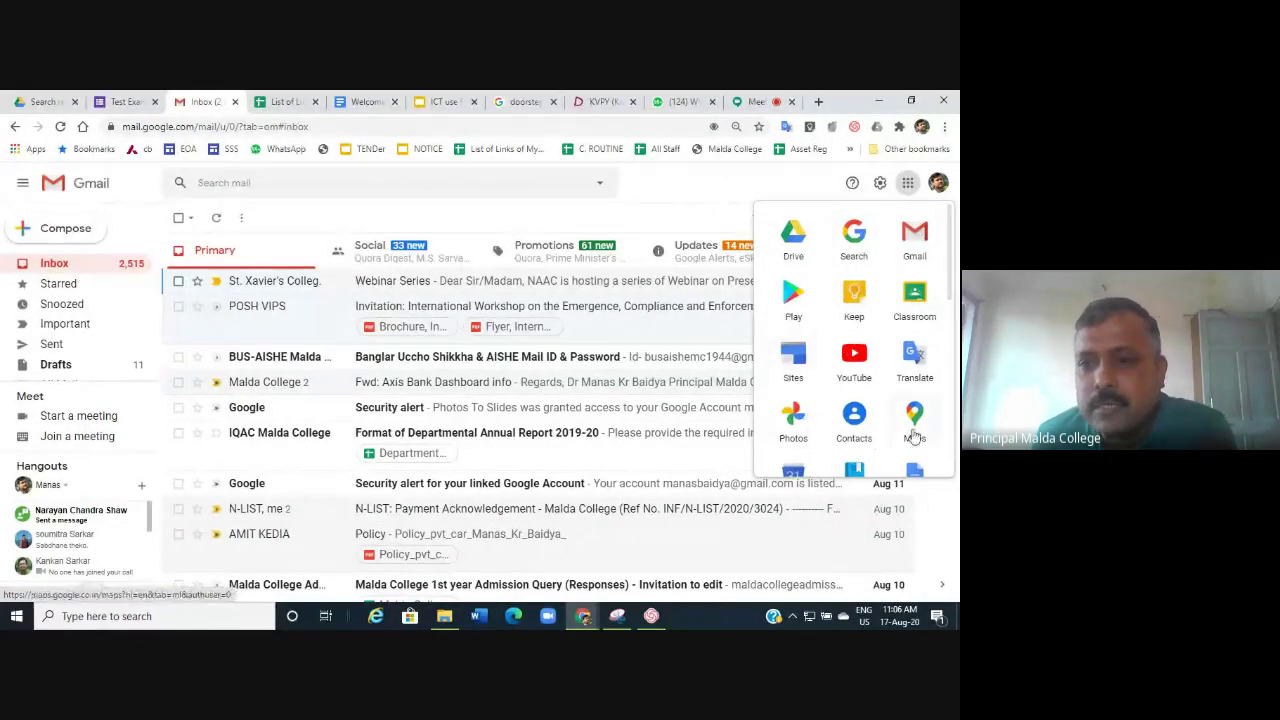
{"action": "scroll", "coordinate": [912, 440], "scroll_direction": "down", "scroll_amount": 5}
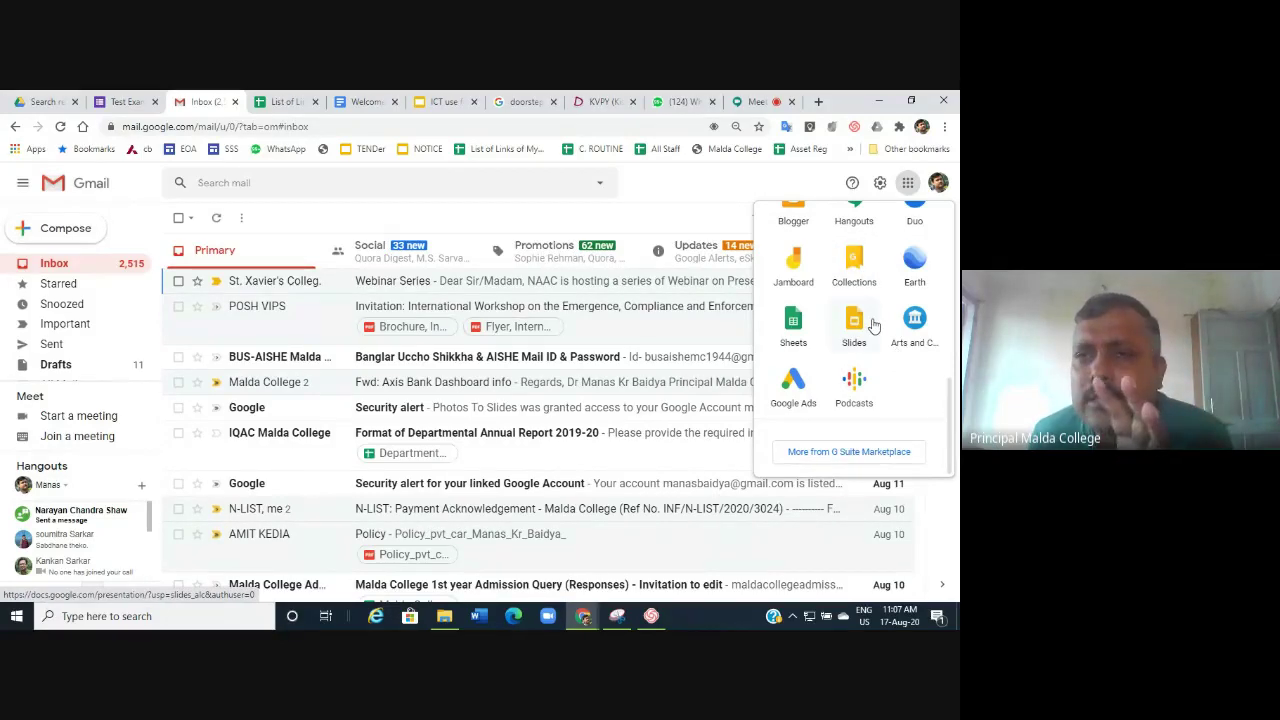
{"action": "left_click", "coordinate": [909, 187]}
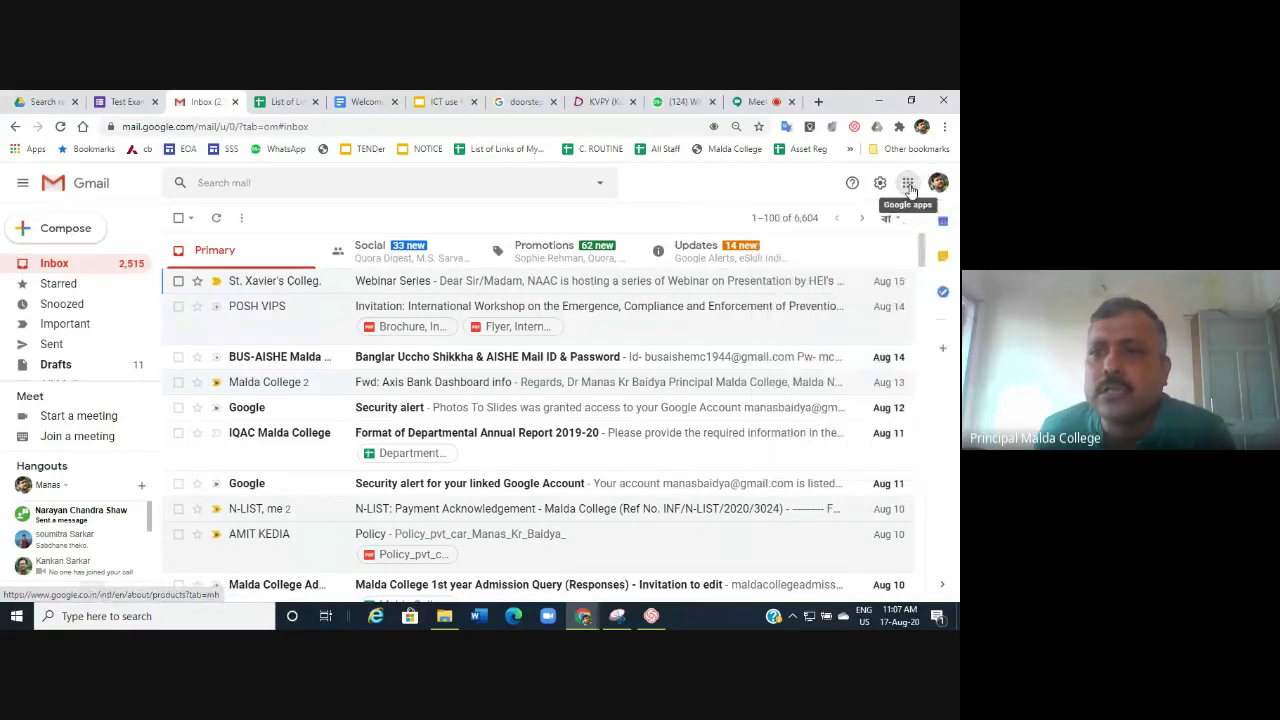
{"action": "left_click", "coordinate": [909, 187]}
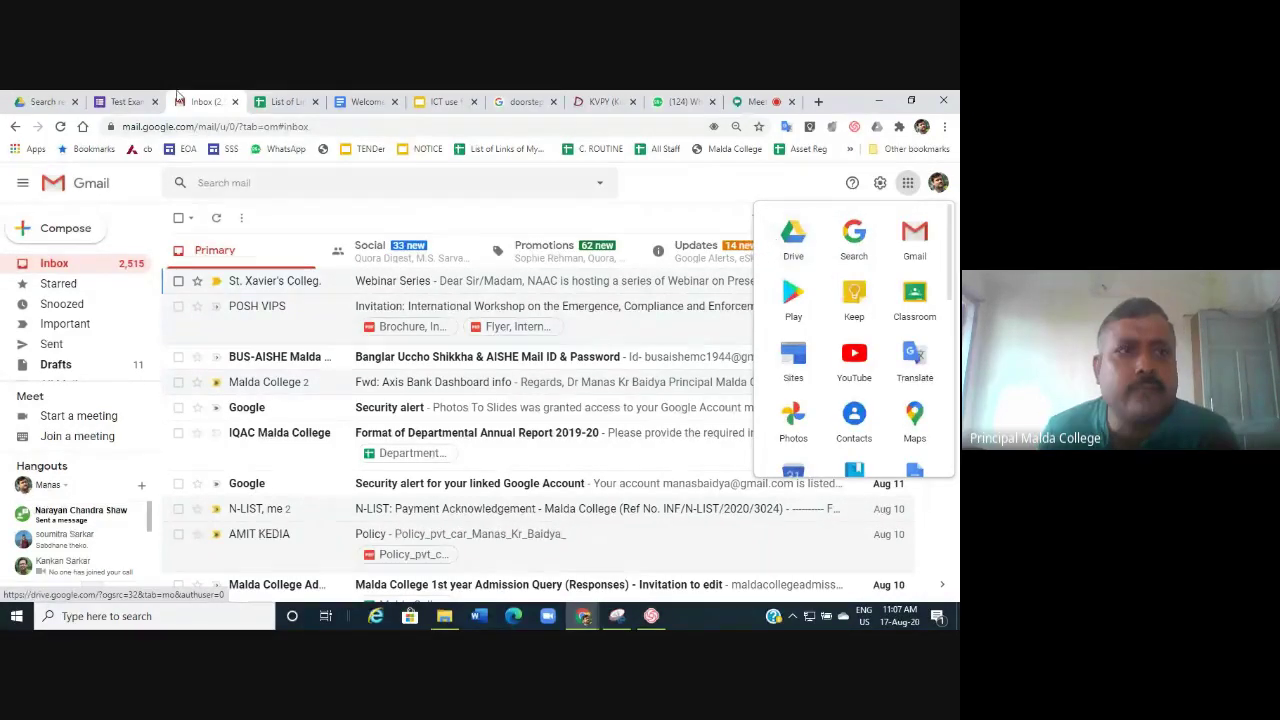
{"action": "left_click", "coordinate": [40, 102]}
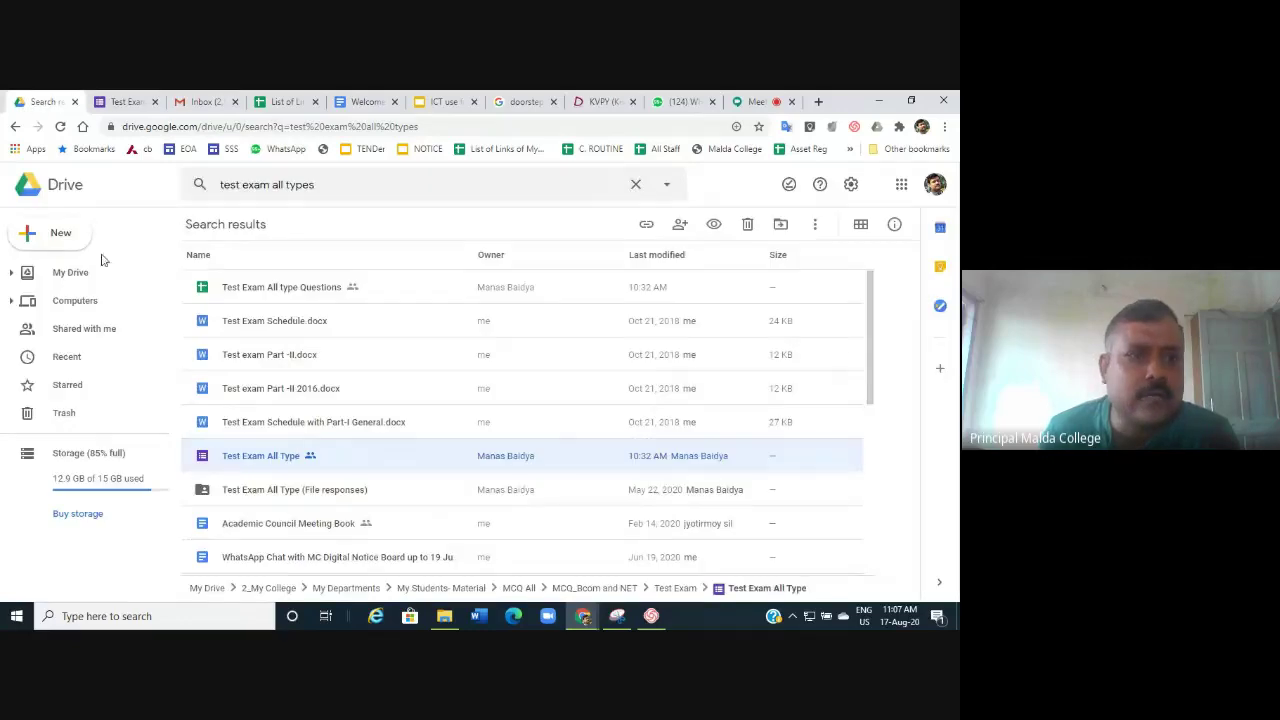
Return from the search results to the My Drive home page.
{"action": "left_click", "coordinate": [80, 276]}
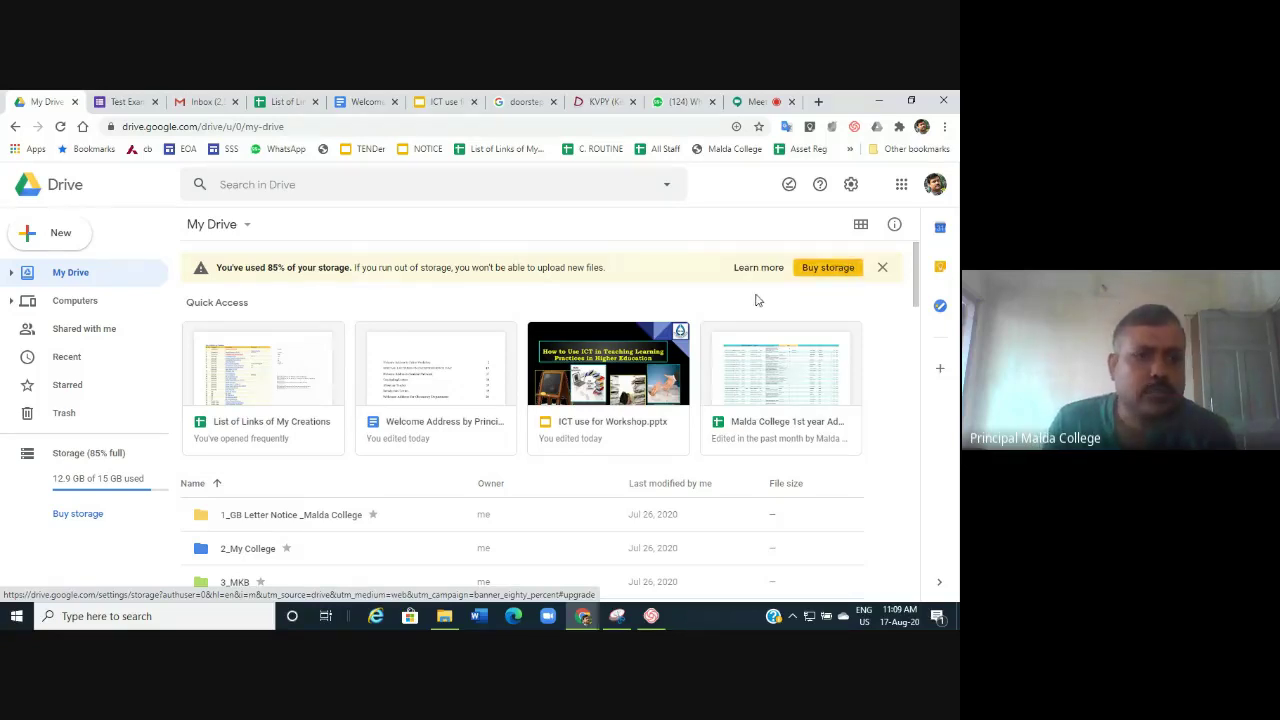
Create a new folder named 'SCC' in My Drive.
{"action": "left_click", "coordinate": [58, 233]}
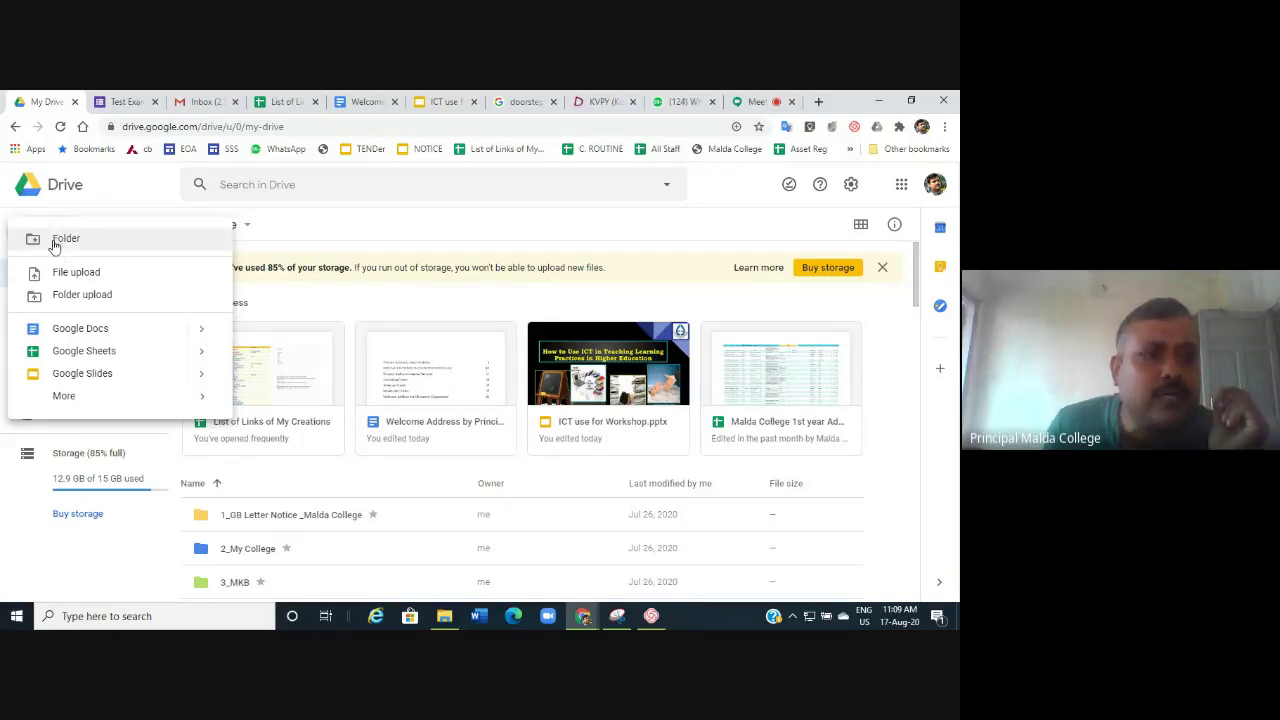
{"action": "left_click", "coordinate": [55, 240]}
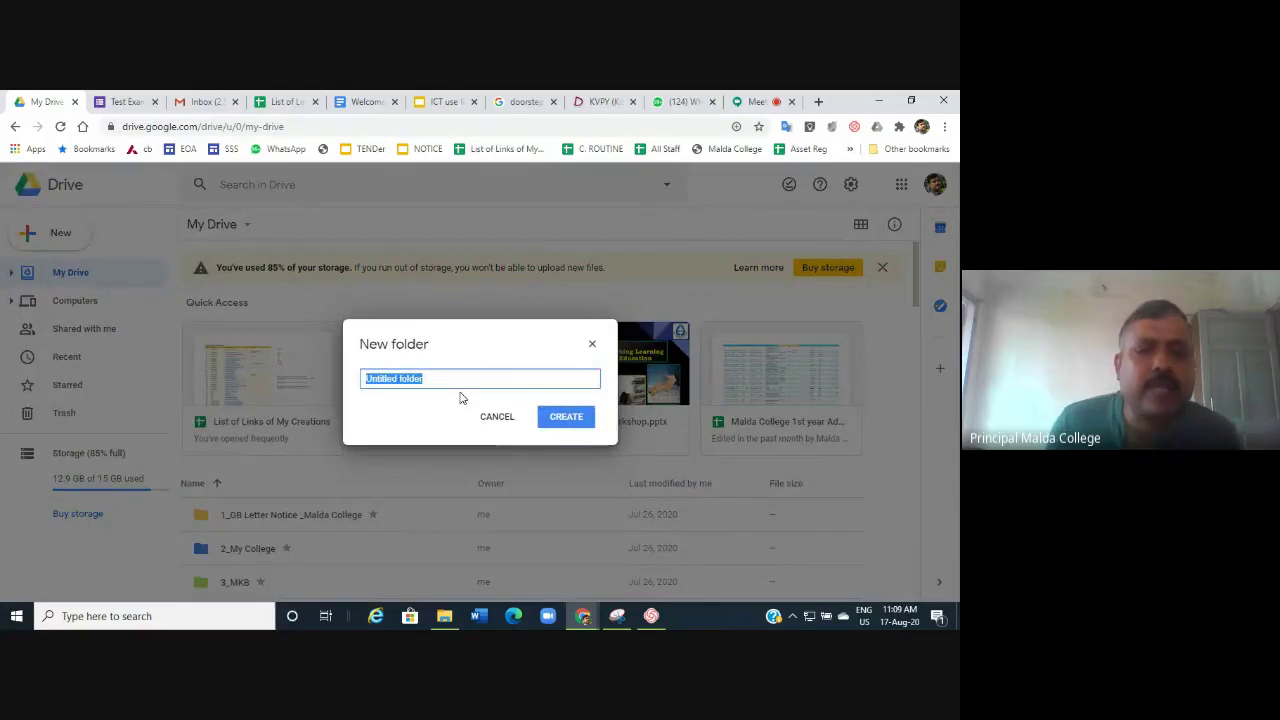
{"action": "type", "text": "SC"}
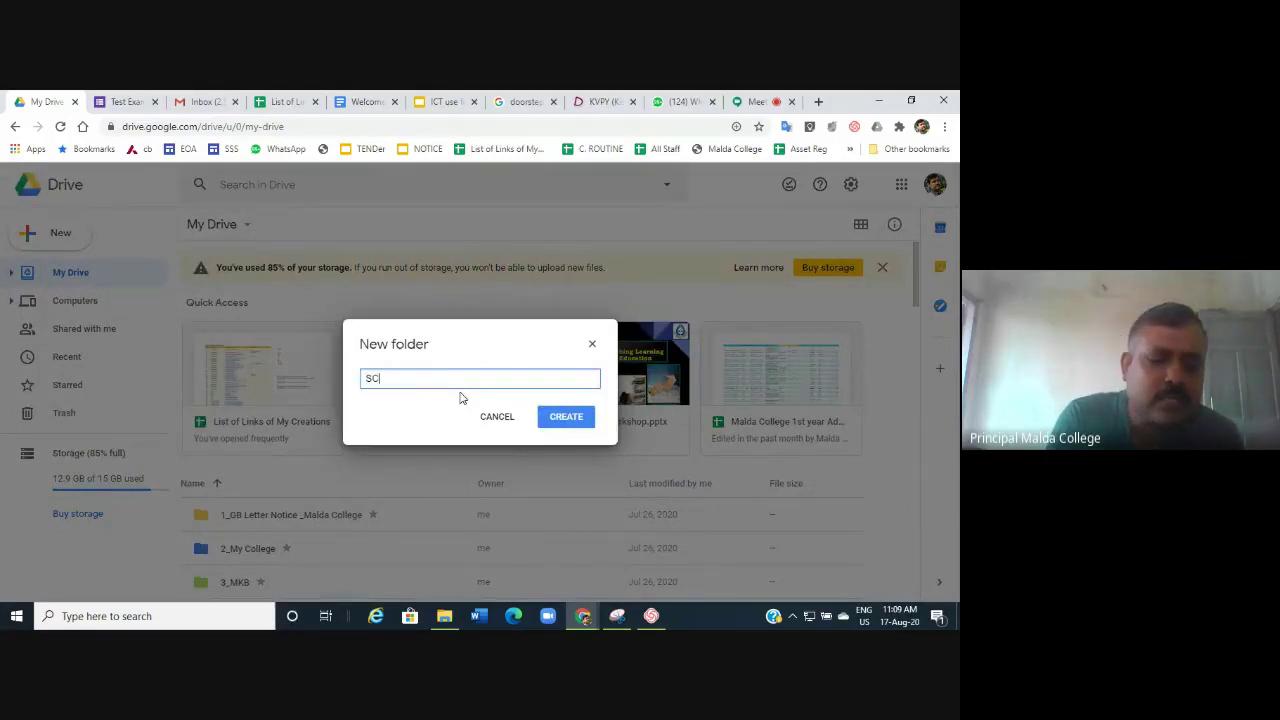
{"action": "type", "text": "C"}
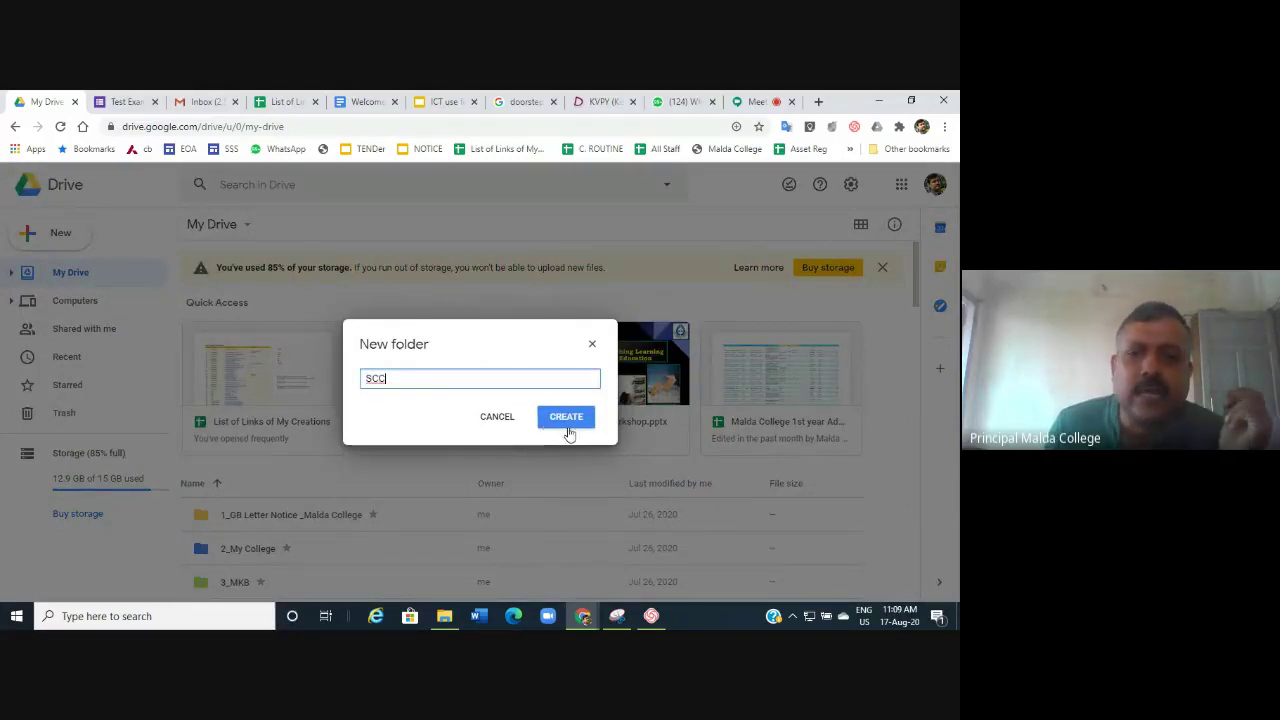
{"action": "left_click", "coordinate": [576, 424]}
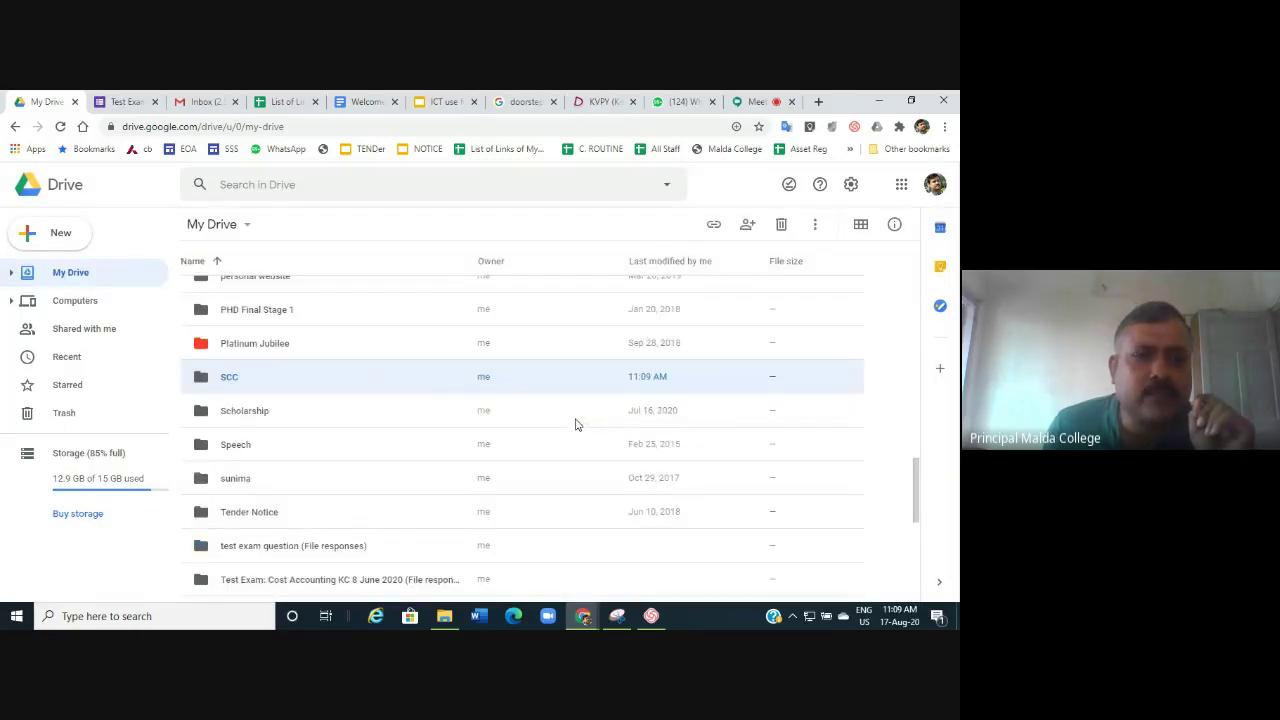
Check that the SCC folder is empty, then return to My Drive's New menu.
{"action": "double_click", "coordinate": [238, 387]}
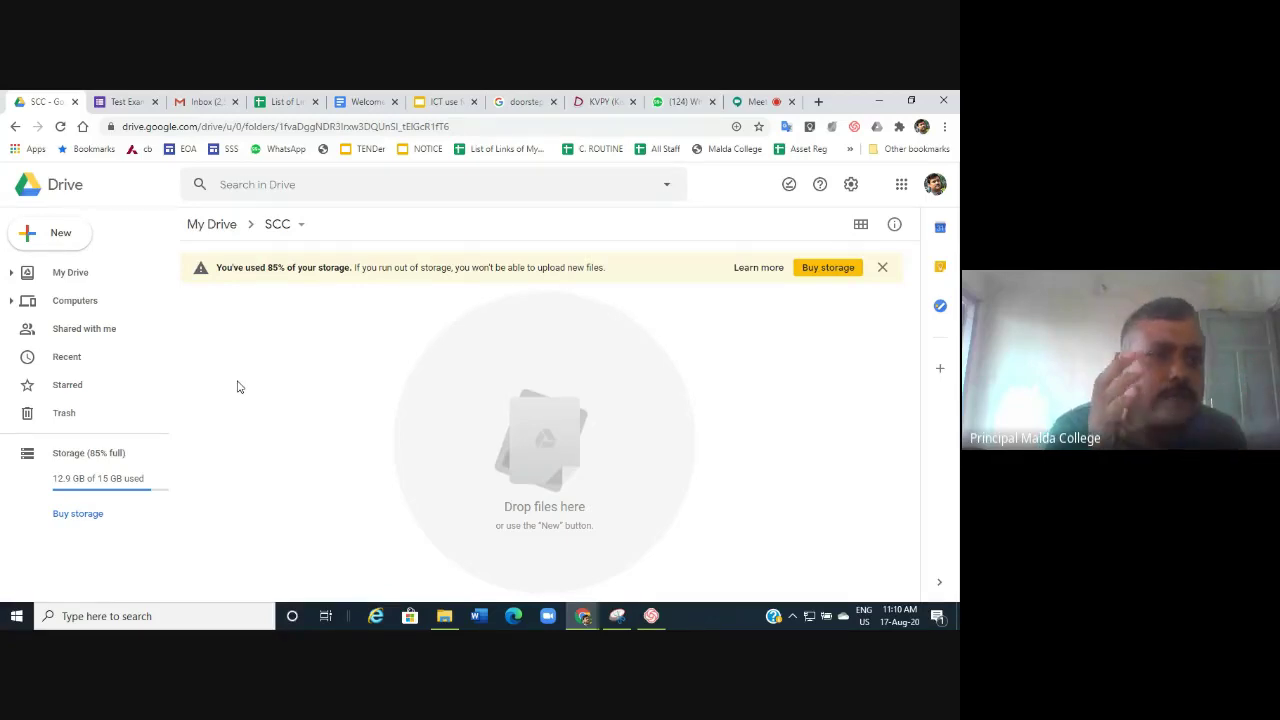
{"action": "left_click", "coordinate": [76, 282]}
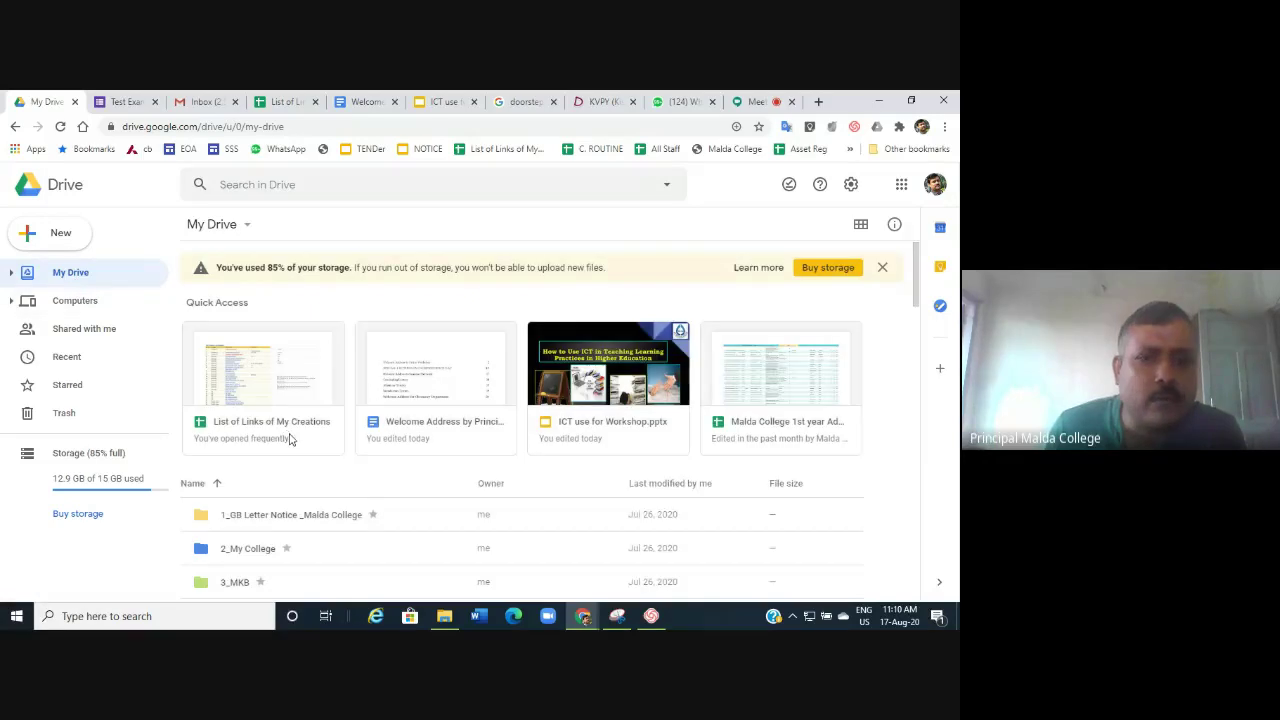
{"action": "left_click", "coordinate": [60, 238]}
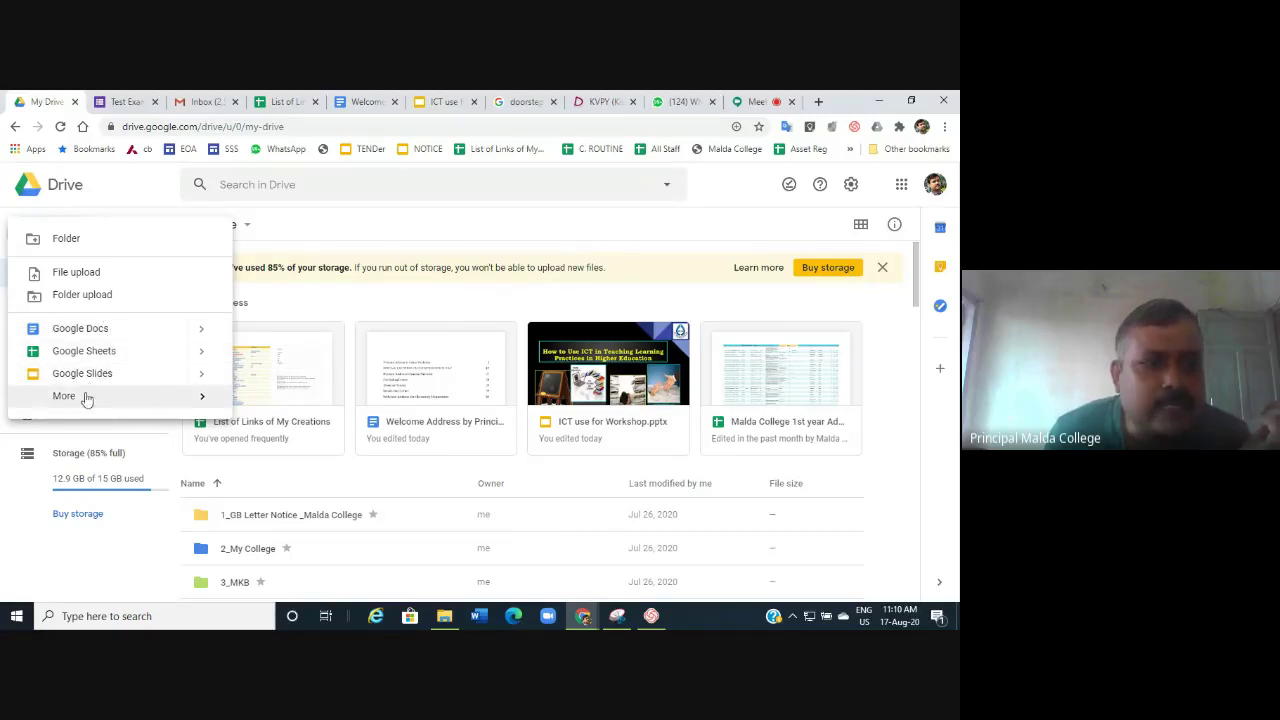
Locate Google Forms under New > More, then launch Classroom from the Google apps grid.
{"action": "mouse_move", "coordinate": [72, 400]}
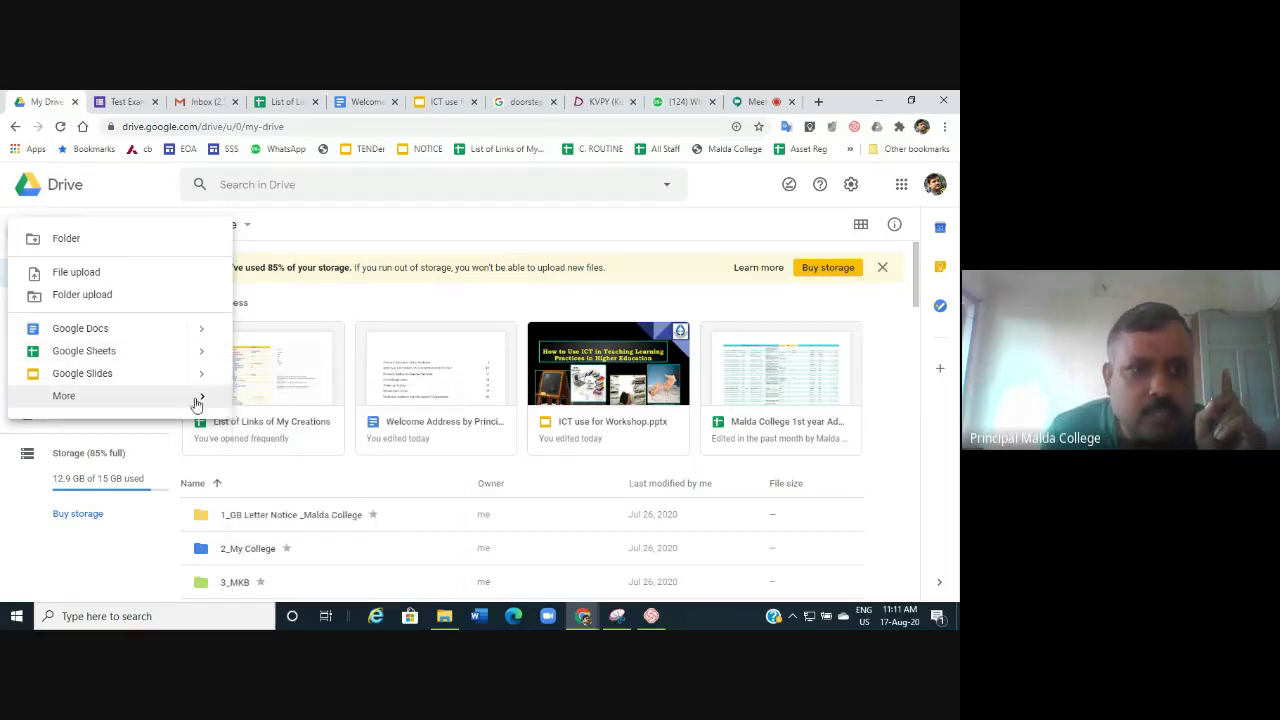
{"action": "mouse_move", "coordinate": [171, 400]}
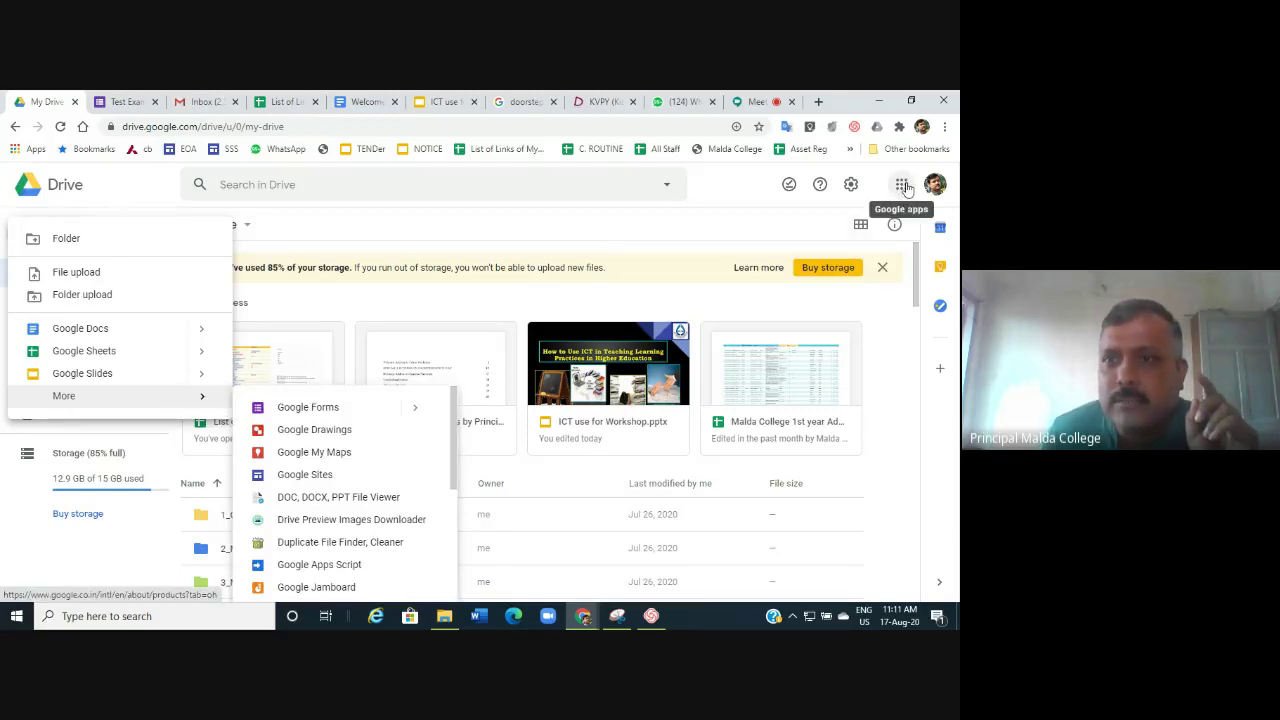
{"action": "left_click", "coordinate": [902, 185]}
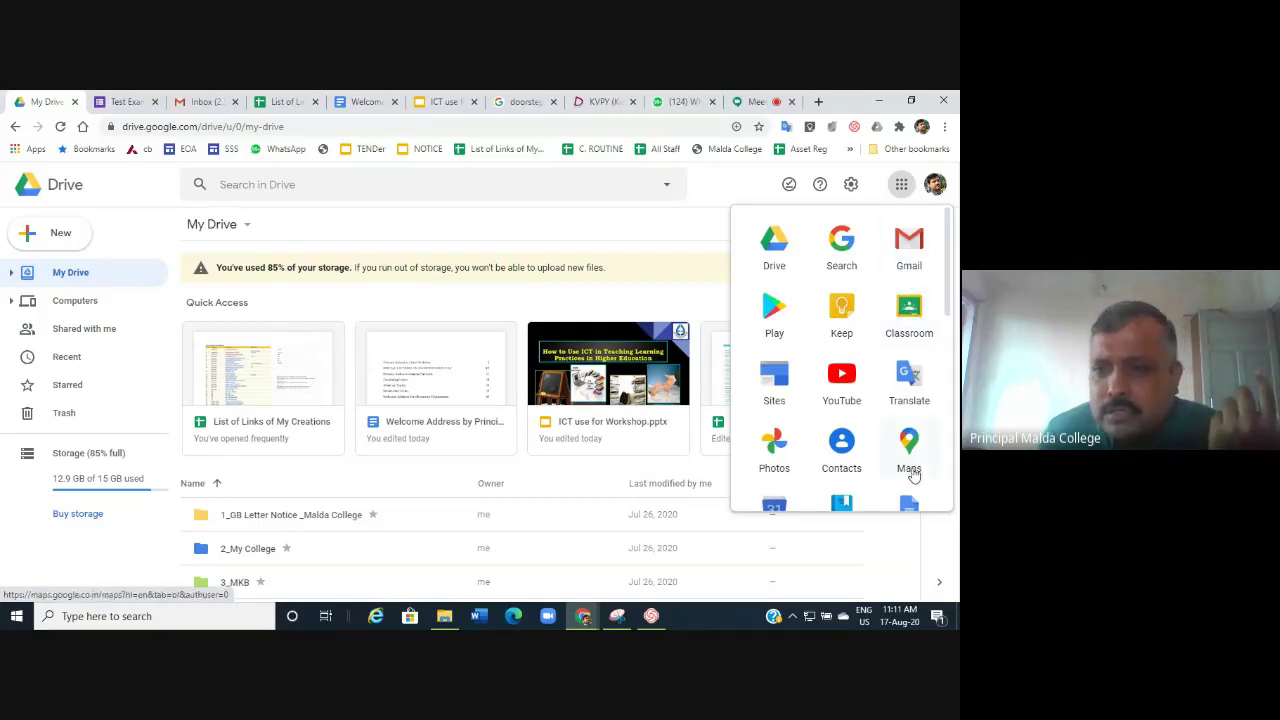
{"action": "left_click", "coordinate": [918, 320]}
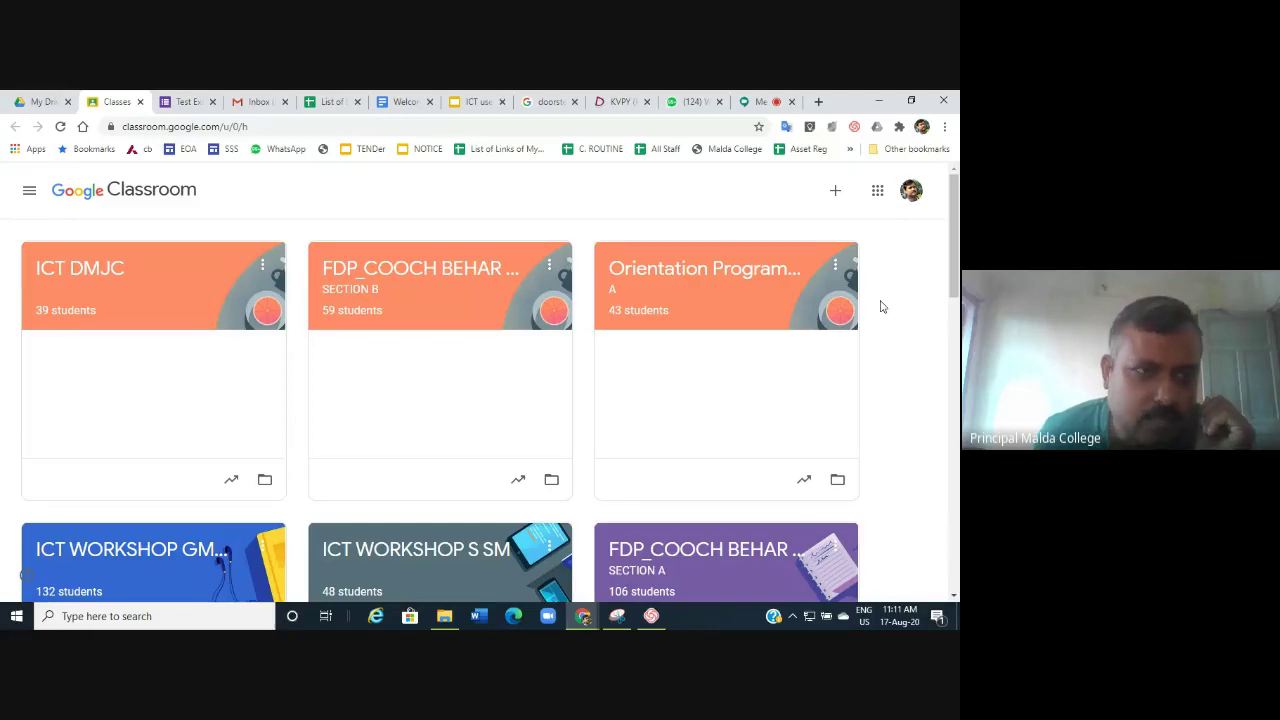
Scroll through the side list of taught classes down to B.COM ALUMNI and OTL.
{"action": "left_click", "coordinate": [29, 192]}
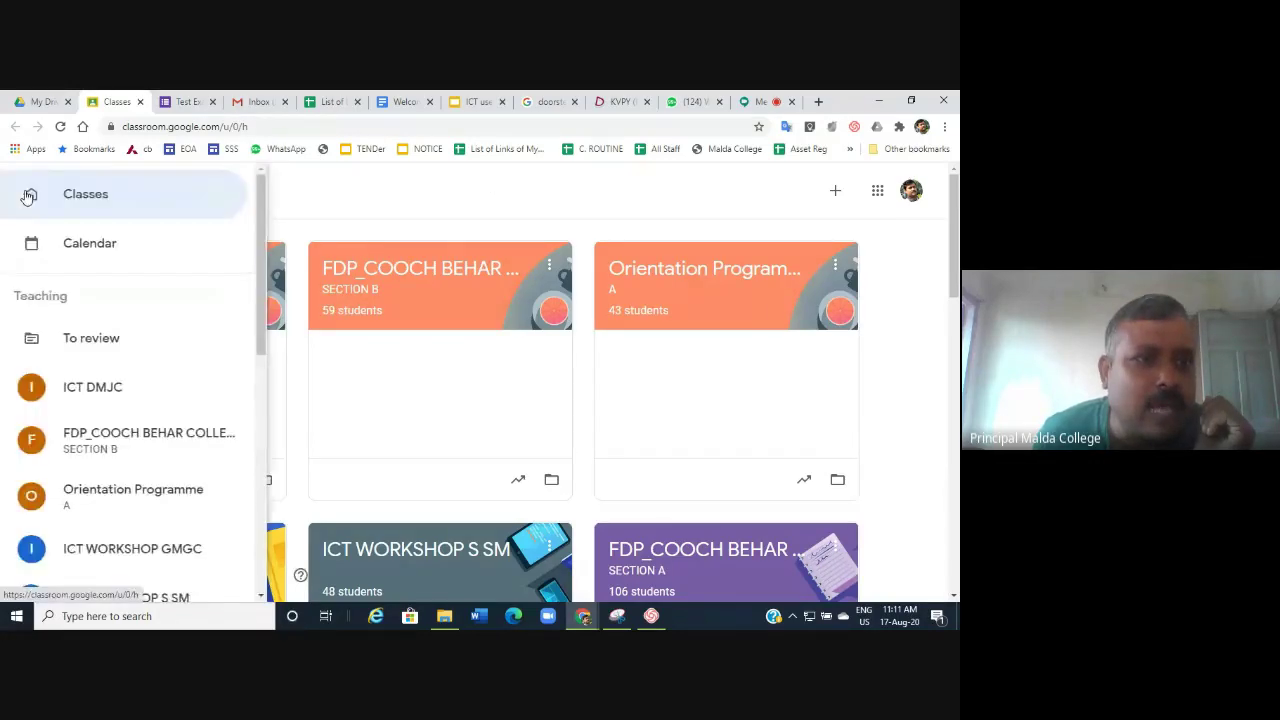
{"action": "scroll", "coordinate": [126, 366], "scroll_direction": "down", "scroll_amount": 4}
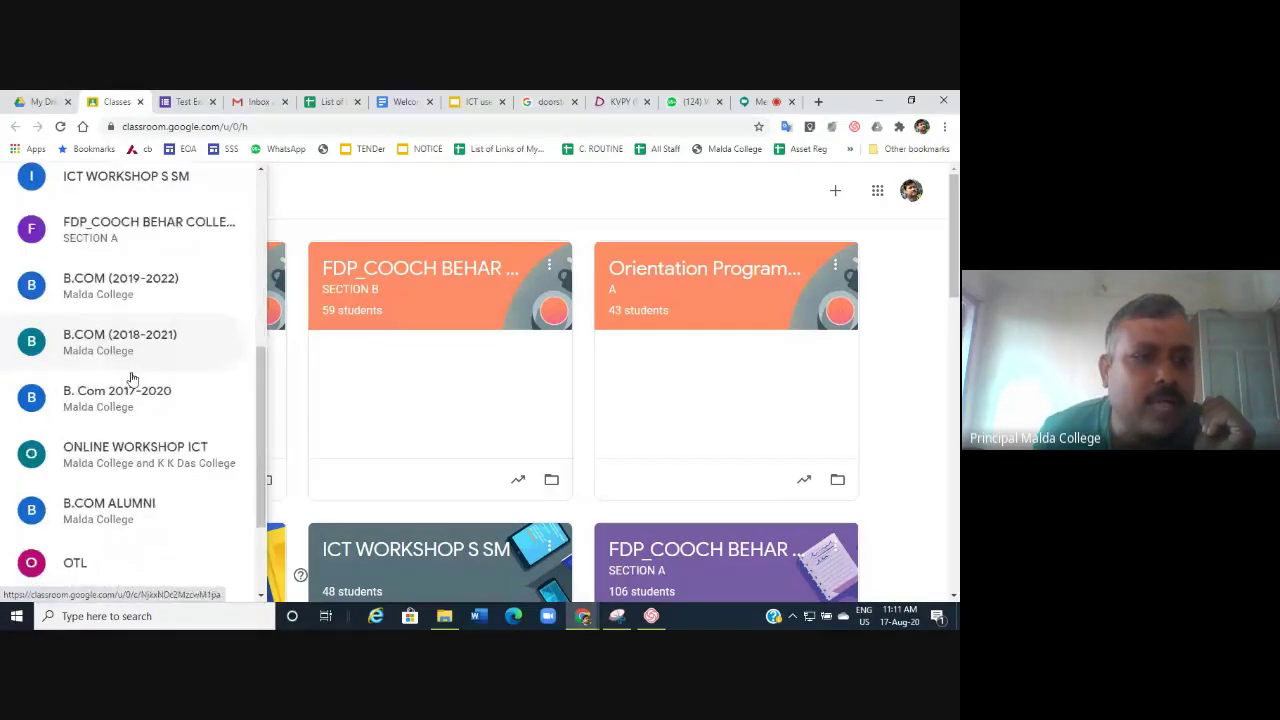
{"action": "scroll", "coordinate": [150, 470], "scroll_direction": "down", "scroll_amount": 2}
{"action": "scroll", "coordinate": [145, 415], "scroll_direction": "up", "scroll_amount": 8}
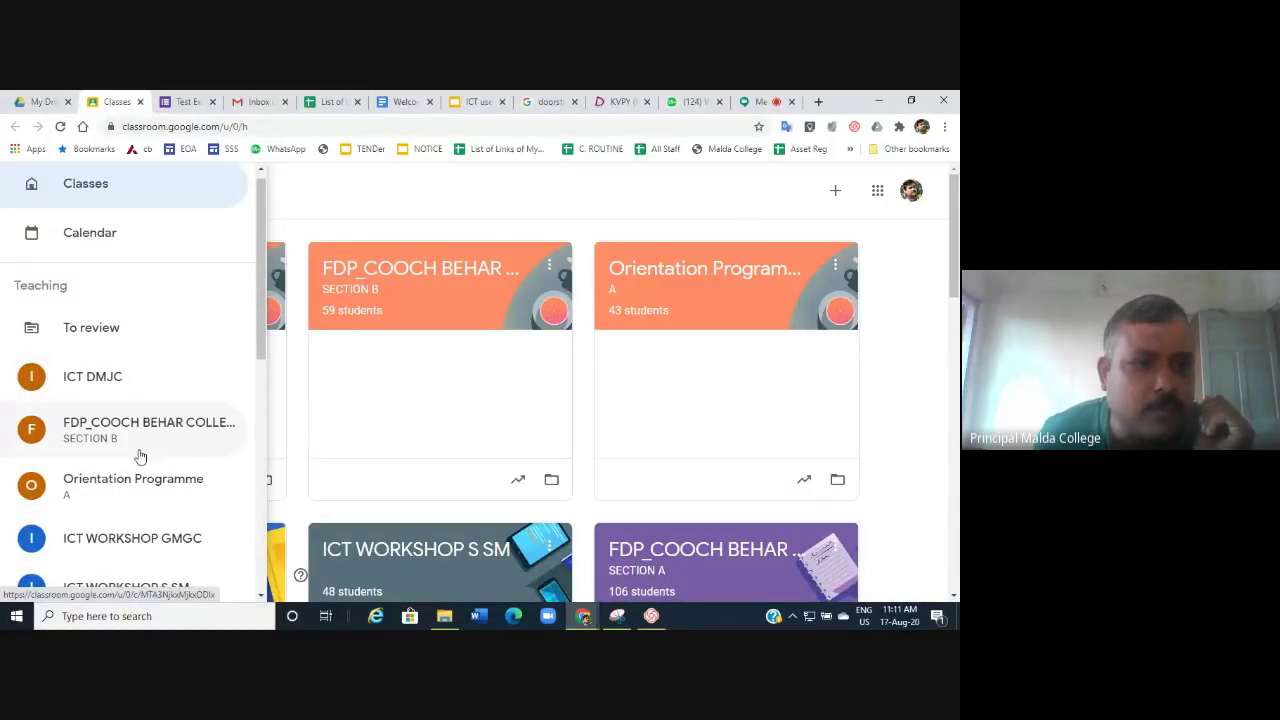
{"action": "scroll", "coordinate": [155, 365], "scroll_direction": "down", "scroll_amount": 6}
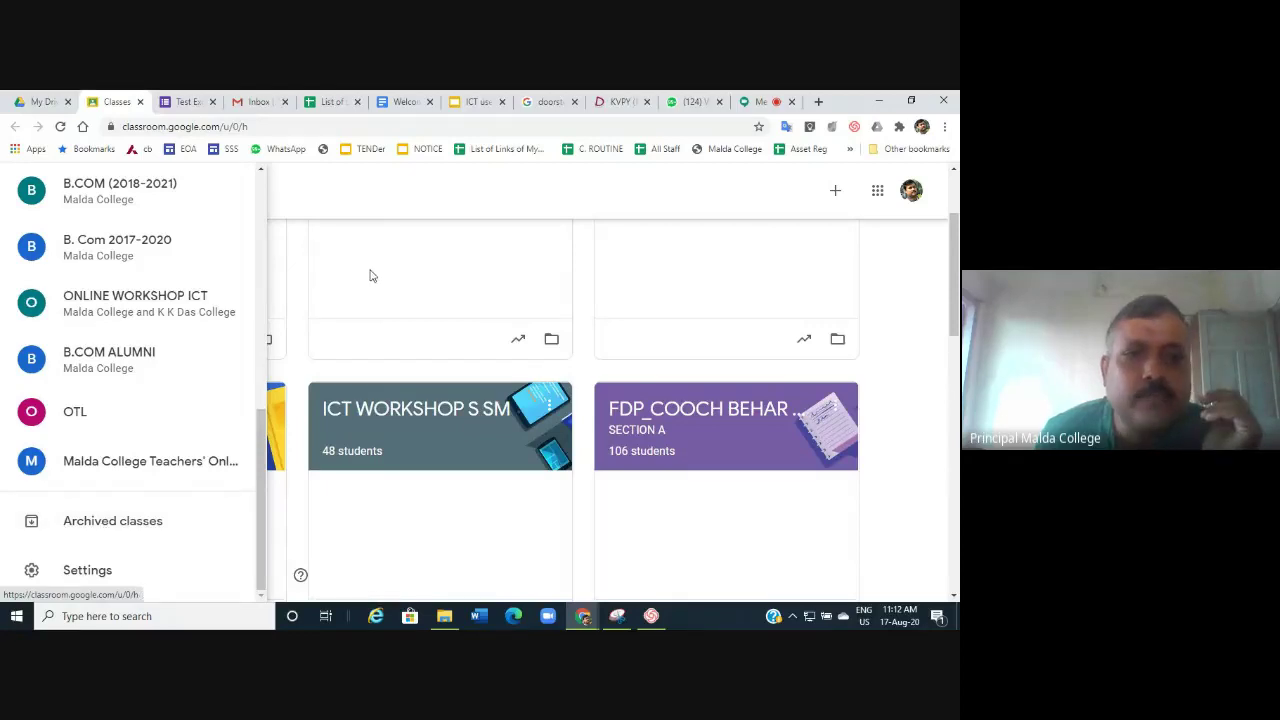
{"action": "left_click", "coordinate": [489, 558]}
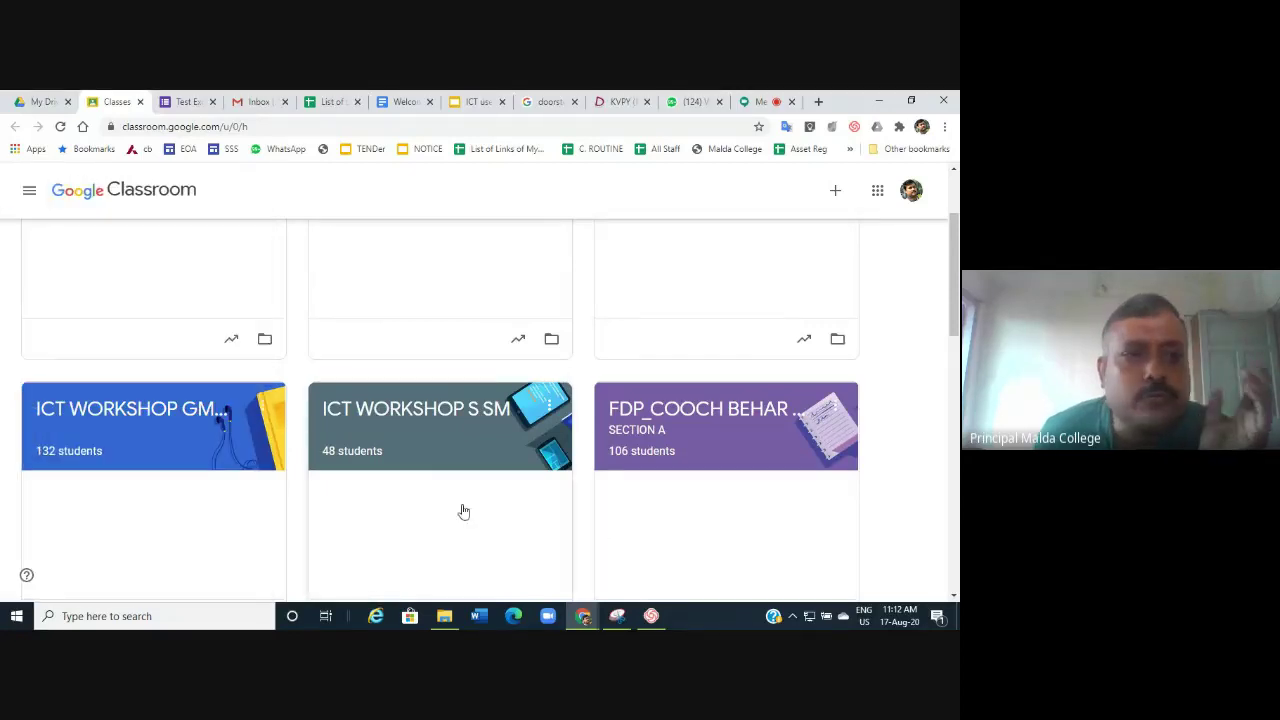
{"action": "scroll", "coordinate": [429, 486], "scroll_direction": "up", "scroll_amount": 3}
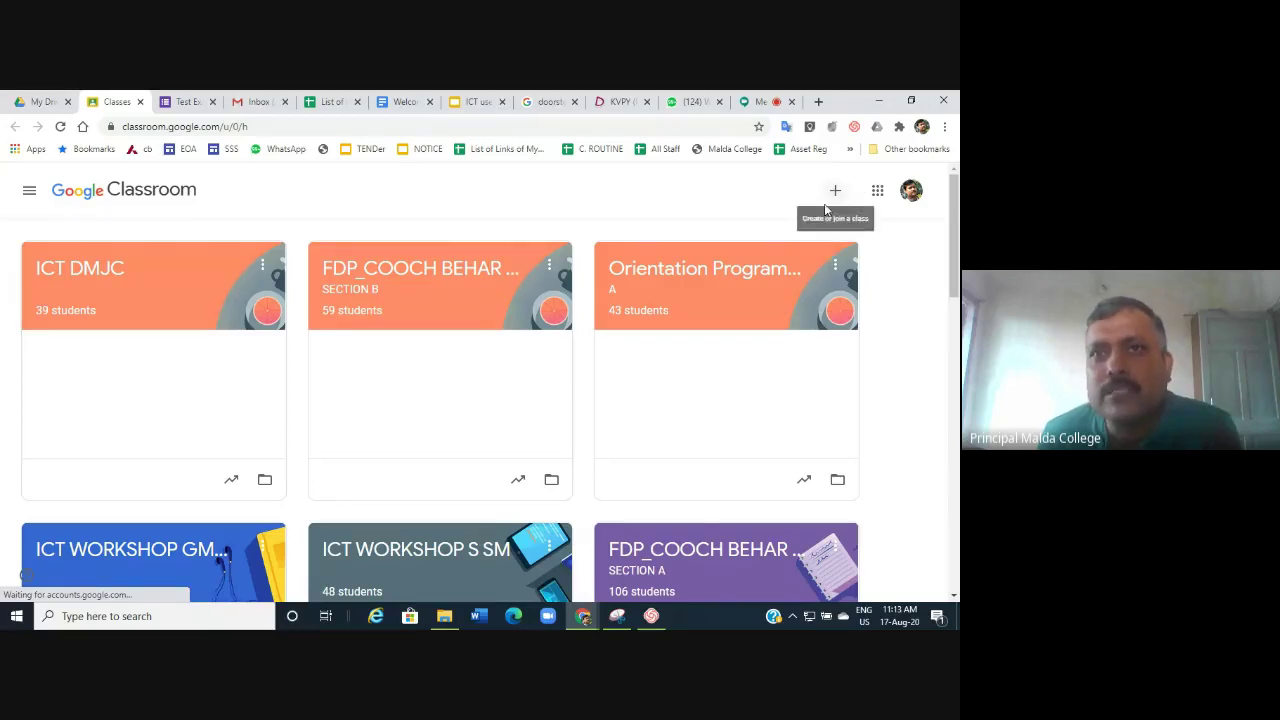
Bring up the Join class / Create class options from the + button.
{"action": "left_click", "coordinate": [835, 192]}
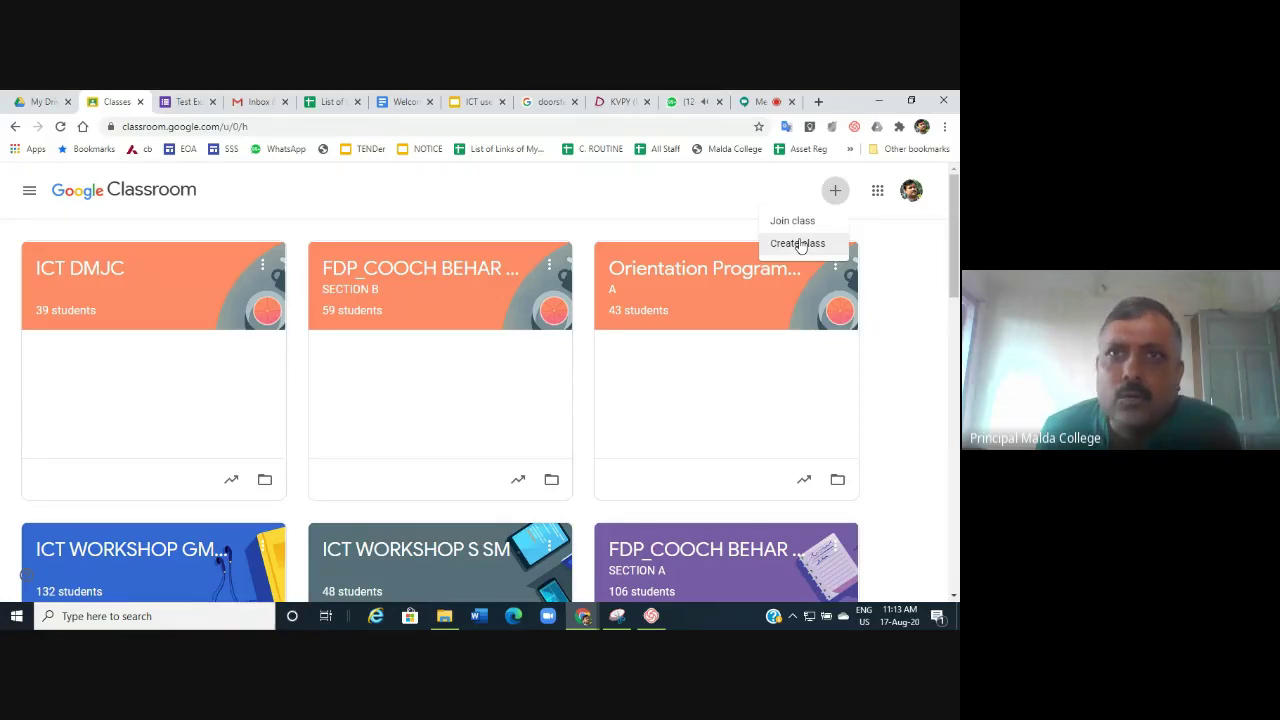
Choose Create class and acknowledge the school-use notice to reach the class form.
{"action": "left_click", "coordinate": [800, 244]}
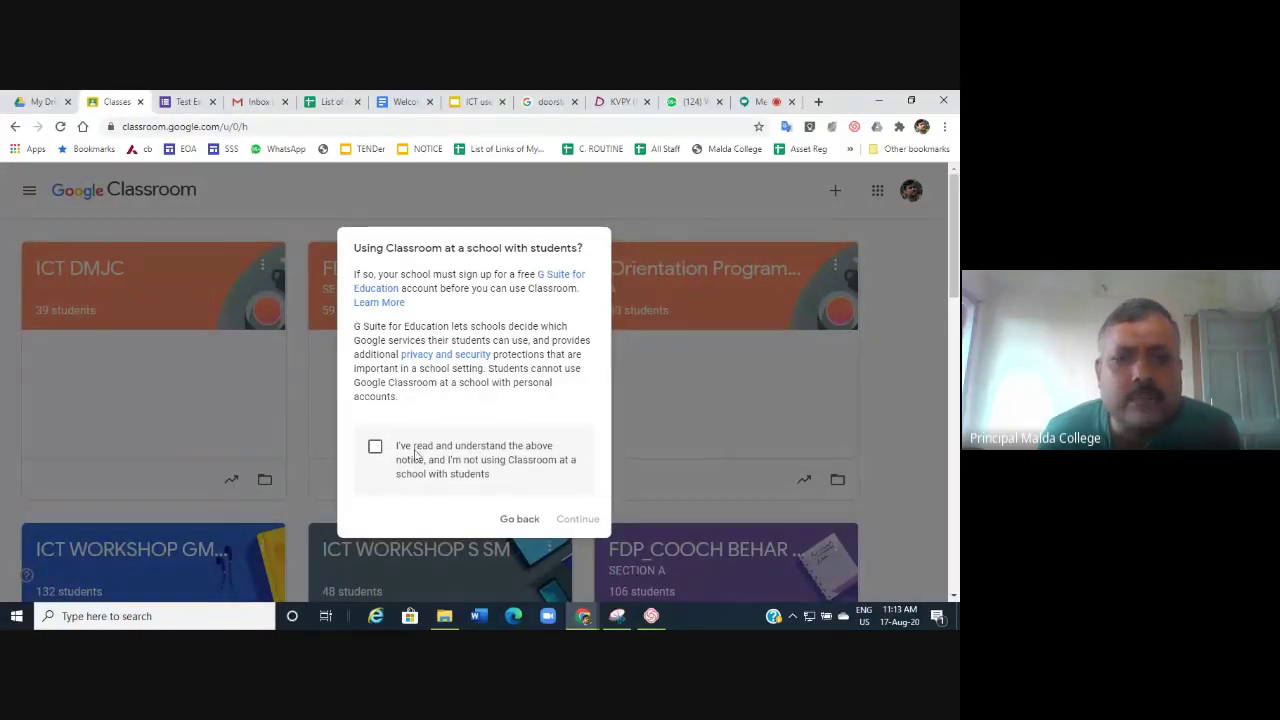
{"action": "left_click", "coordinate": [376, 448]}
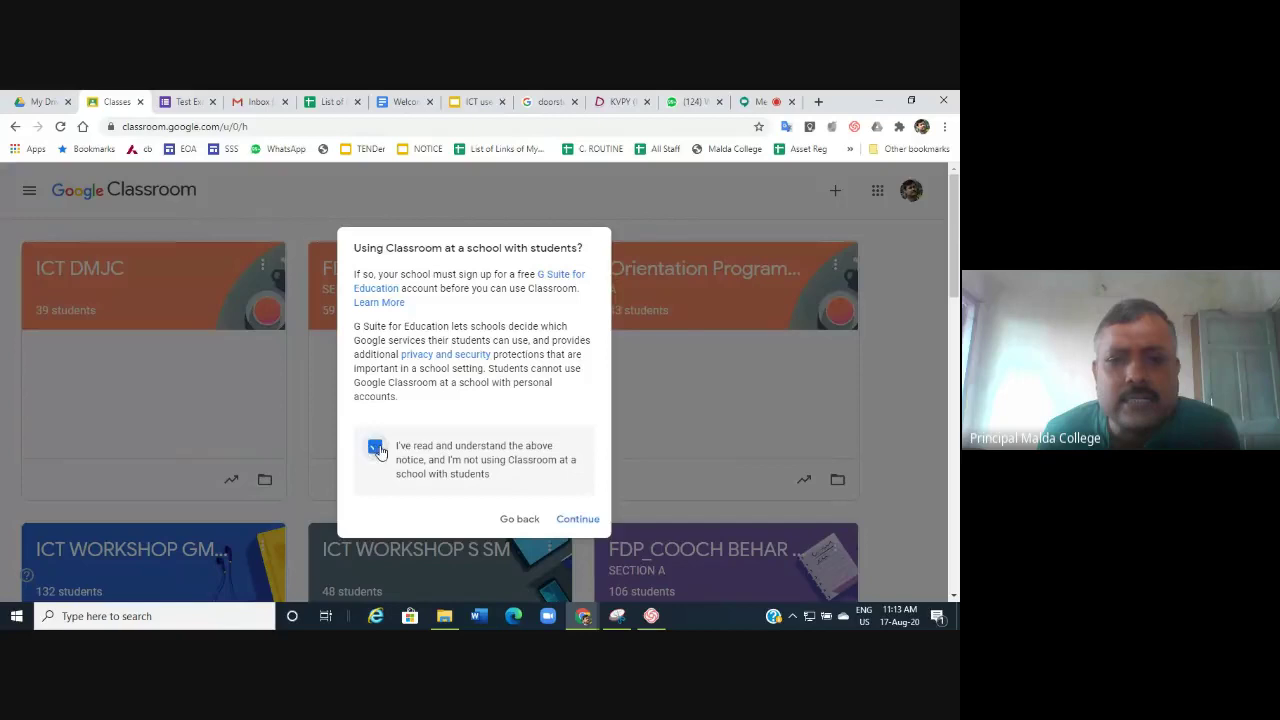
{"action": "left_click", "coordinate": [577, 519]}
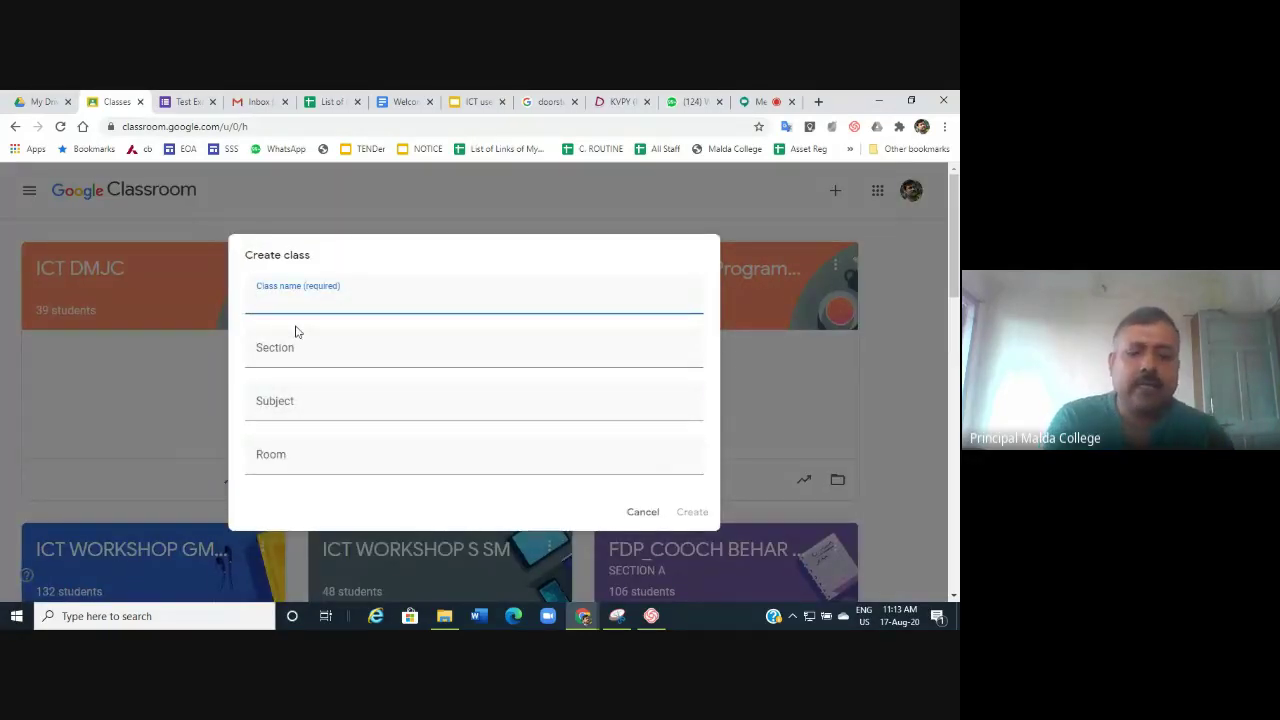
Create the class 'workshop ICT SCC' with subject ICT.
{"action": "type", "text": "wor"}
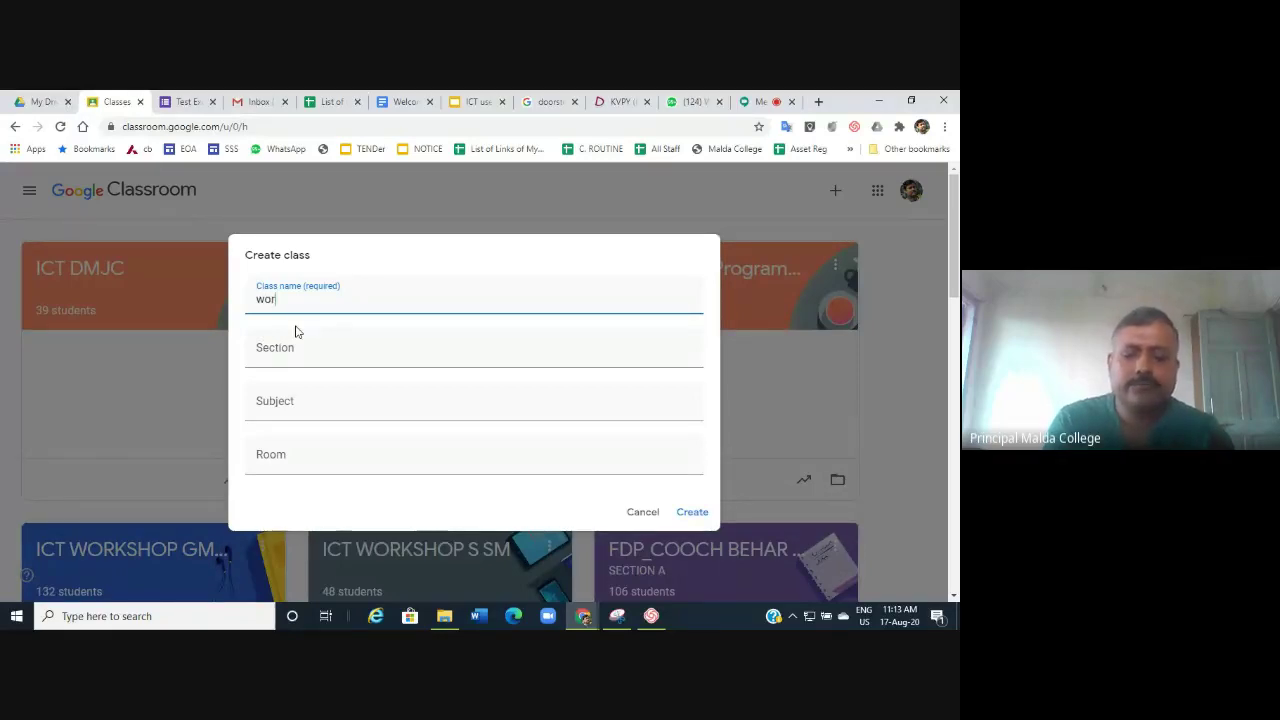
{"action": "type", "text": "kshop"}
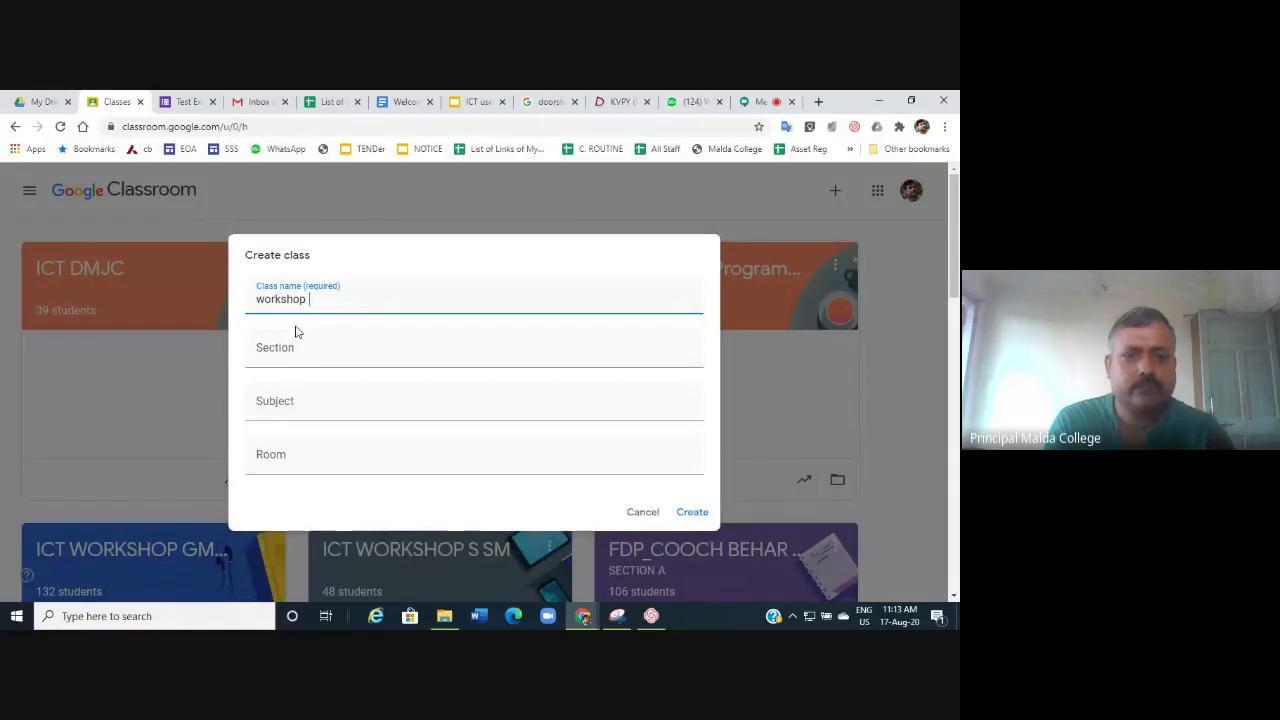
{"action": "type", "text": " ICT S"}
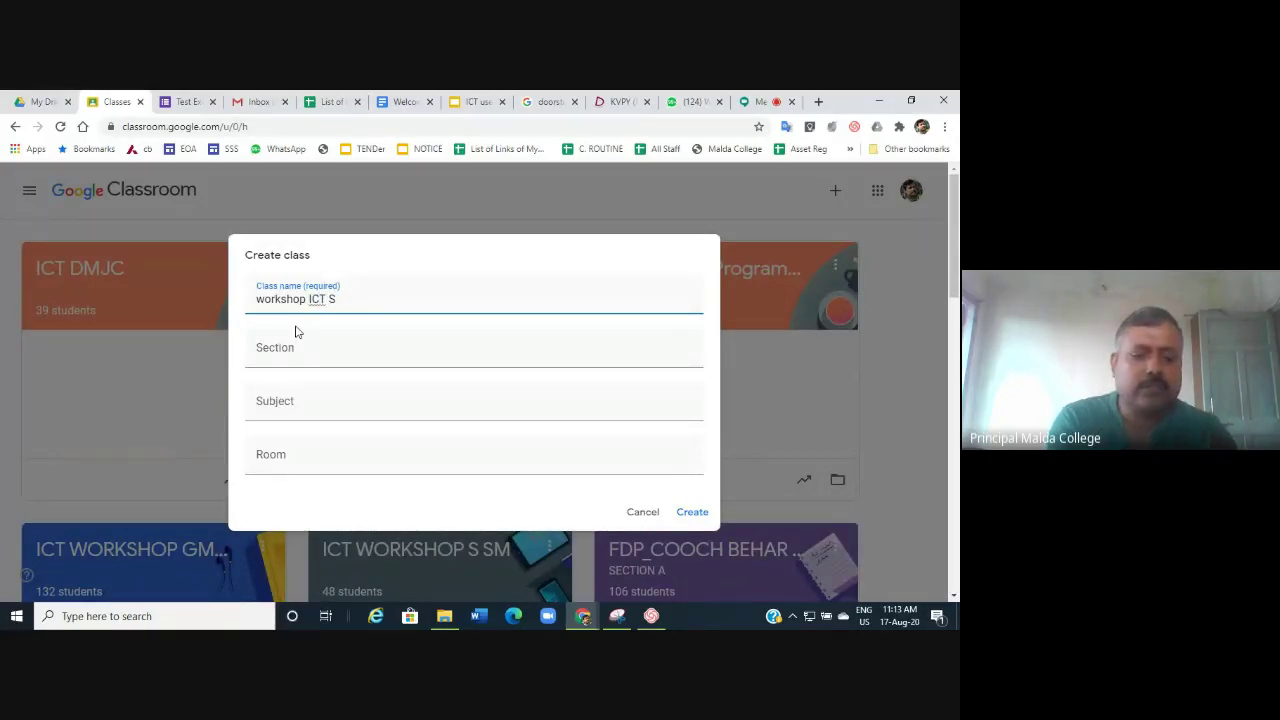
{"action": "type", "text": "CC"}
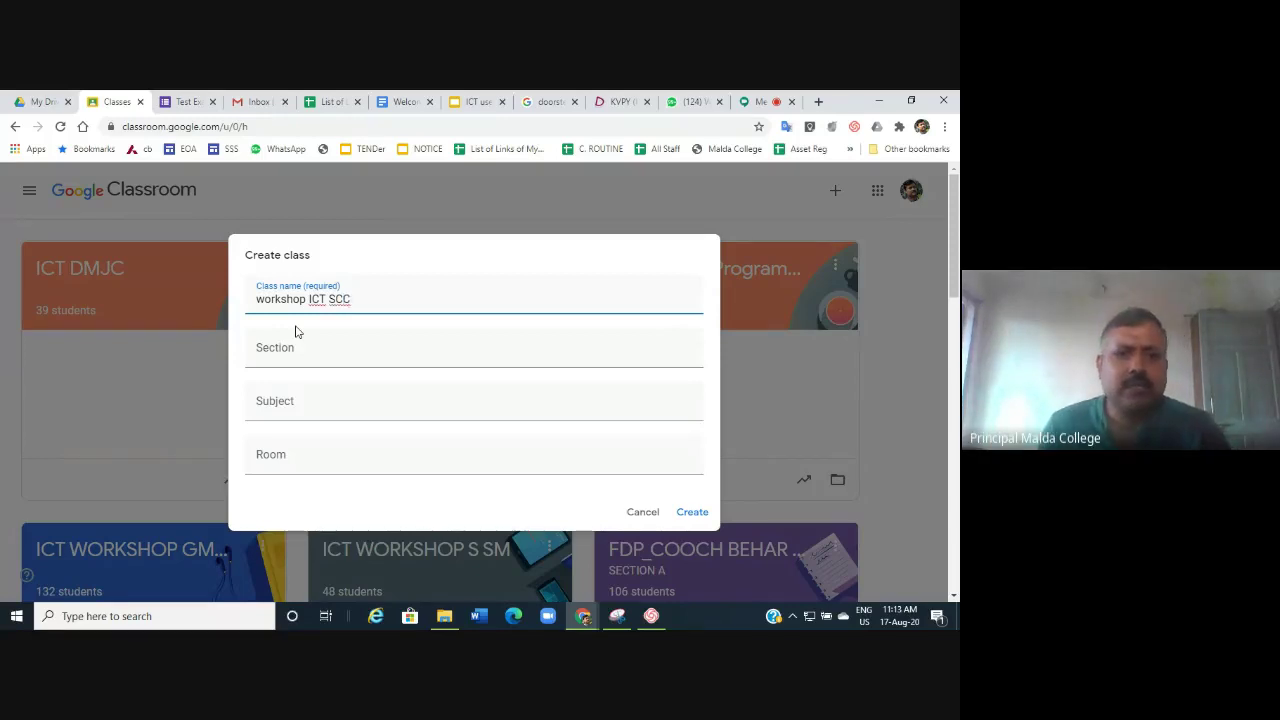
{"action": "left_click", "coordinate": [302, 361]}
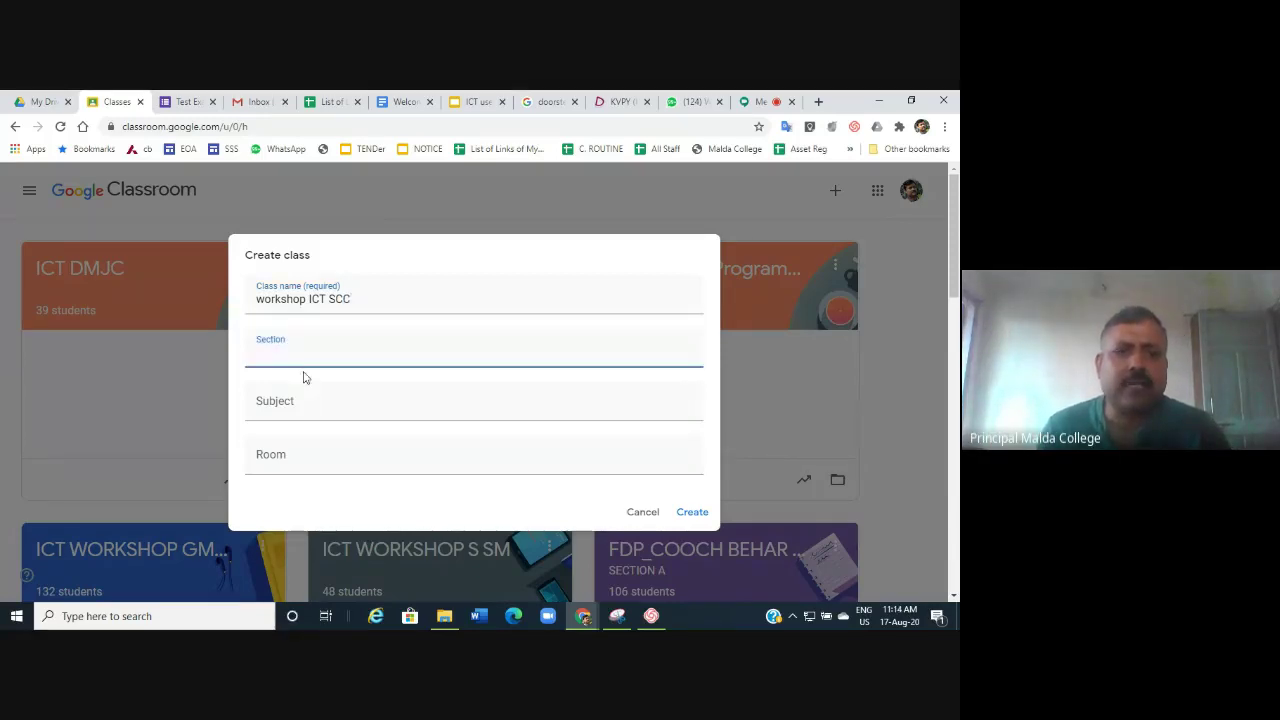
{"action": "left_click", "coordinate": [298, 409]}
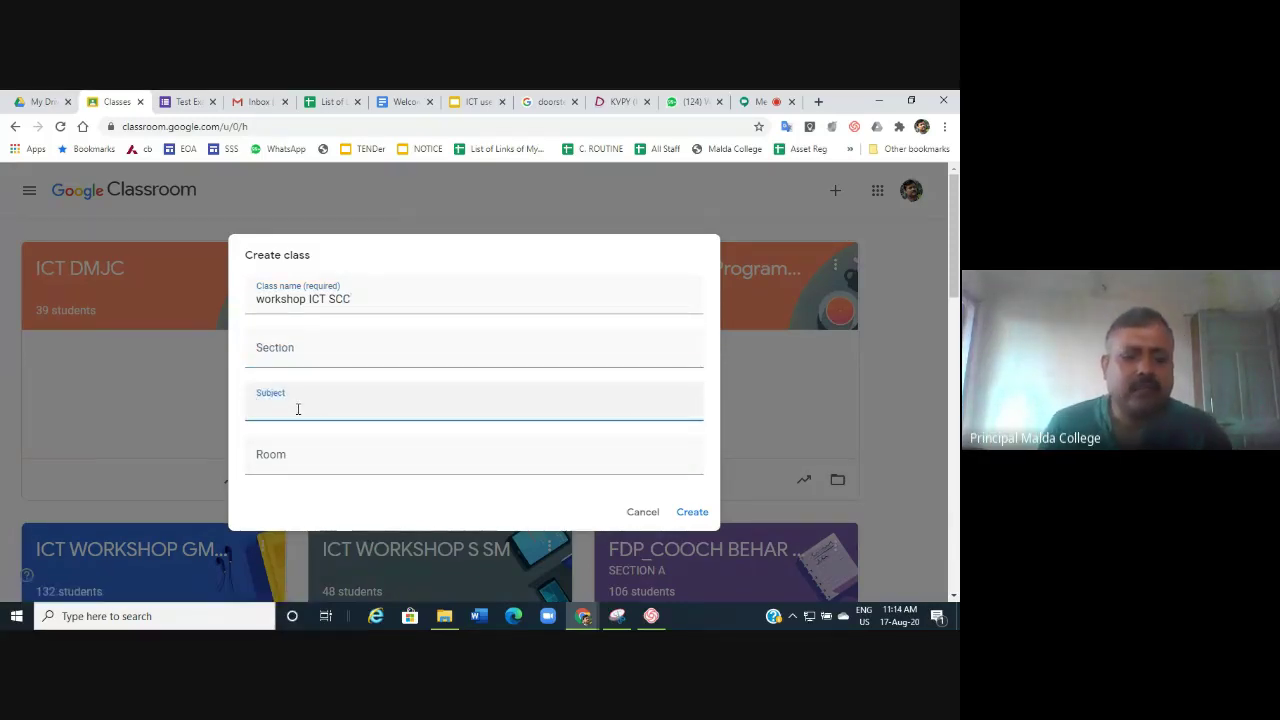
{"action": "type", "text": "IC"}
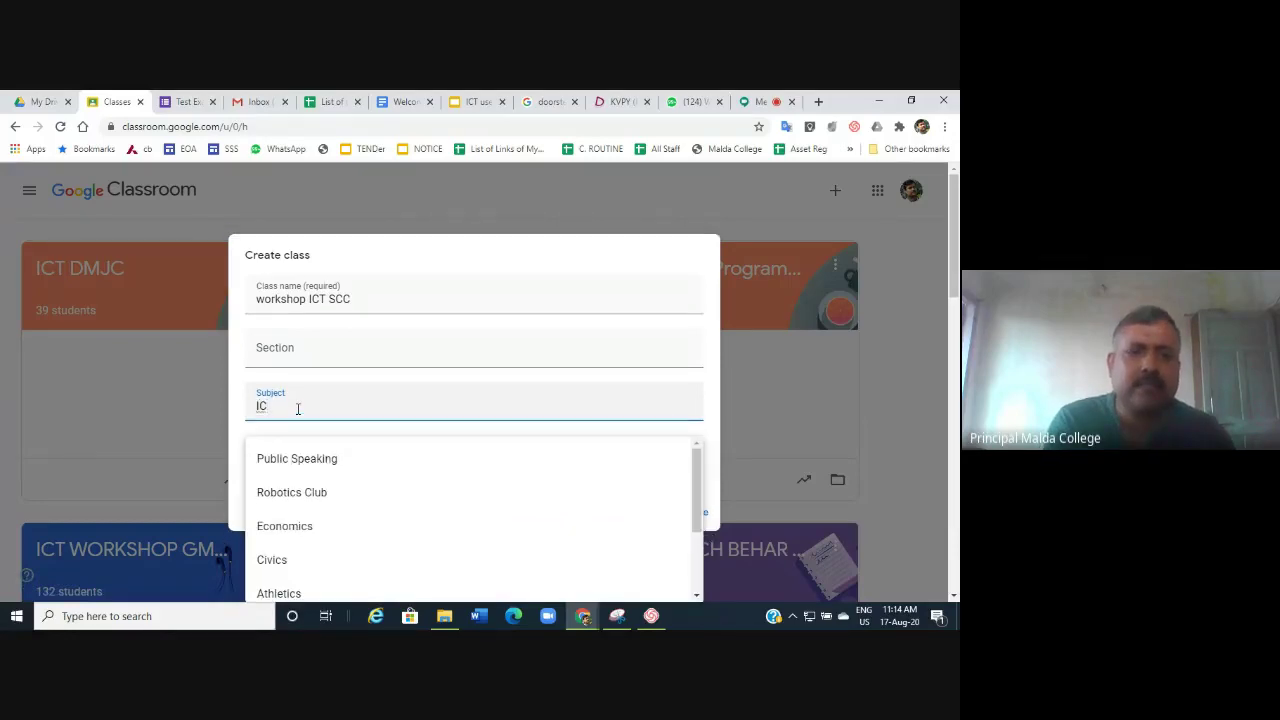
{"action": "type", "text": "T"}
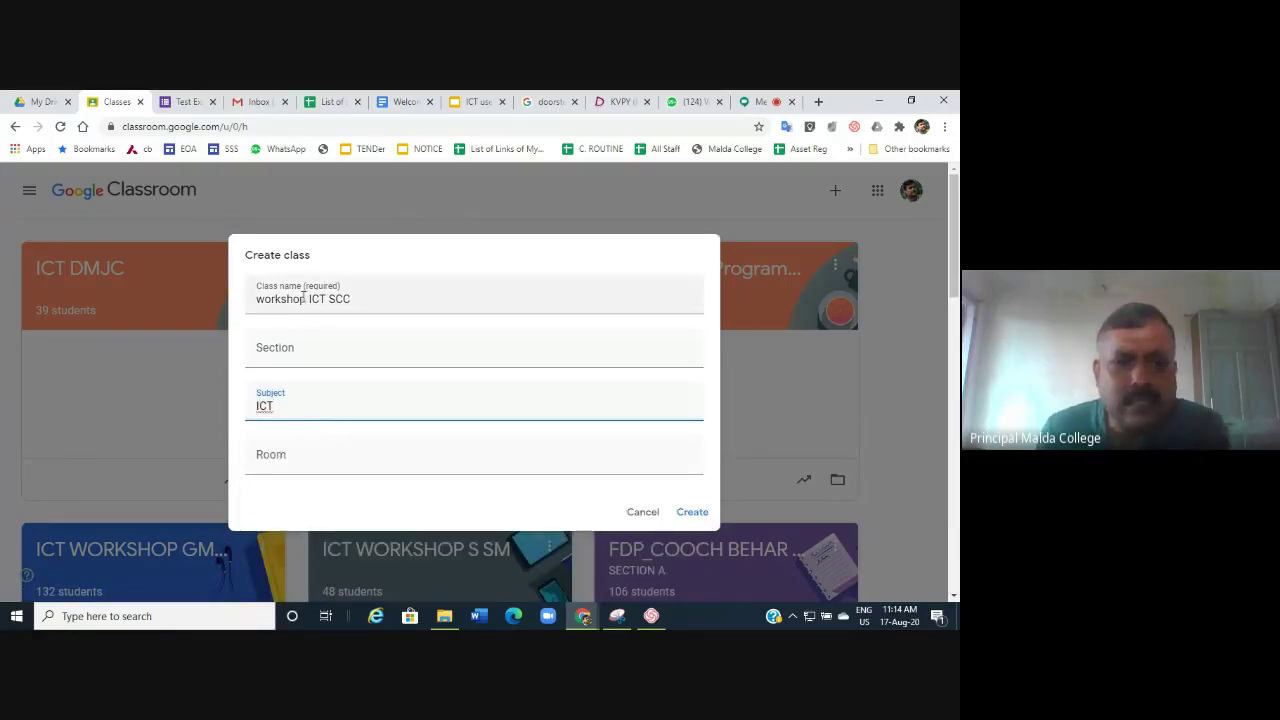
{"action": "left_click", "coordinate": [690, 512]}
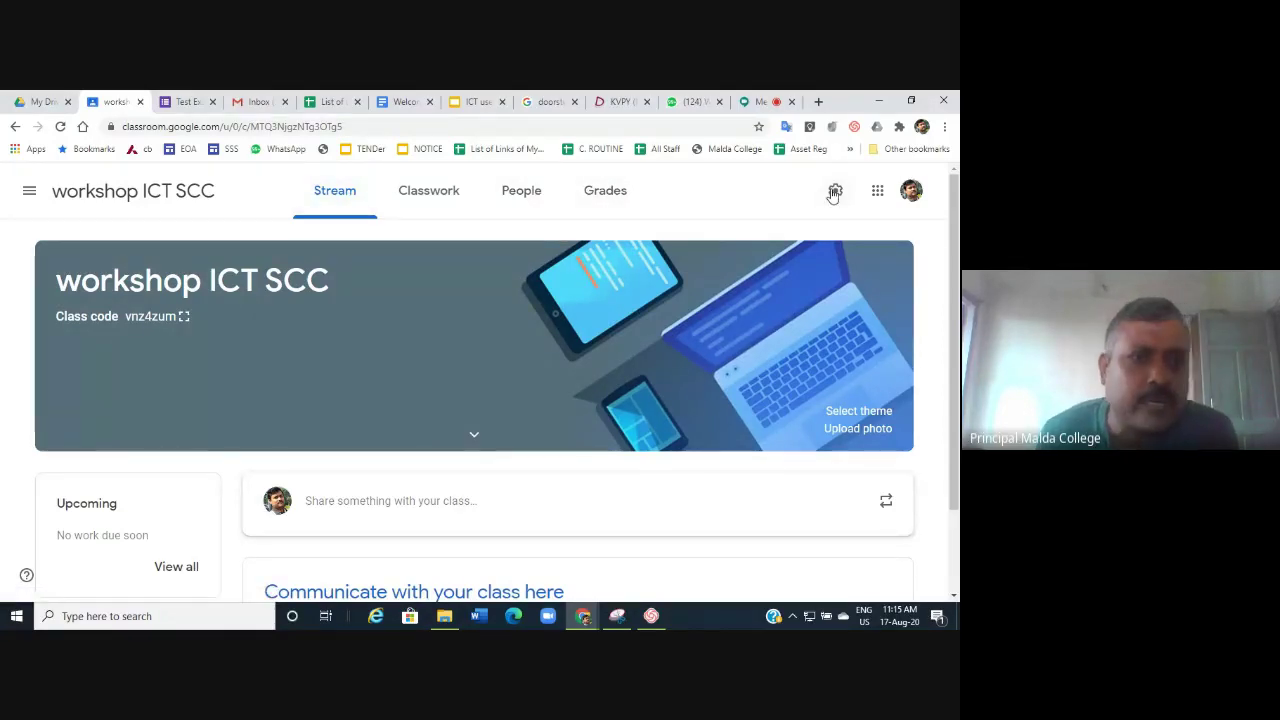
In class settings, capitalise the class name to 'Workshop ICT SCC' and scroll to General.
{"action": "left_click", "coordinate": [834, 192]}
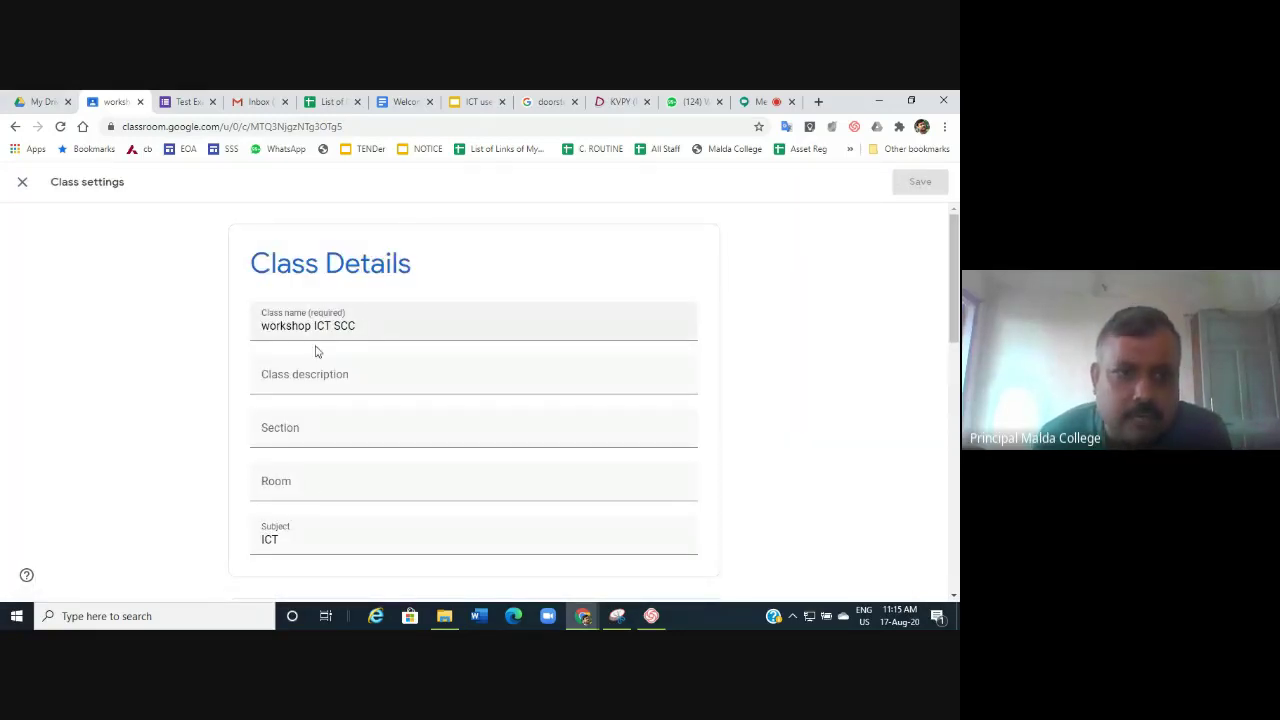
{"action": "left_click", "coordinate": [269, 328]}
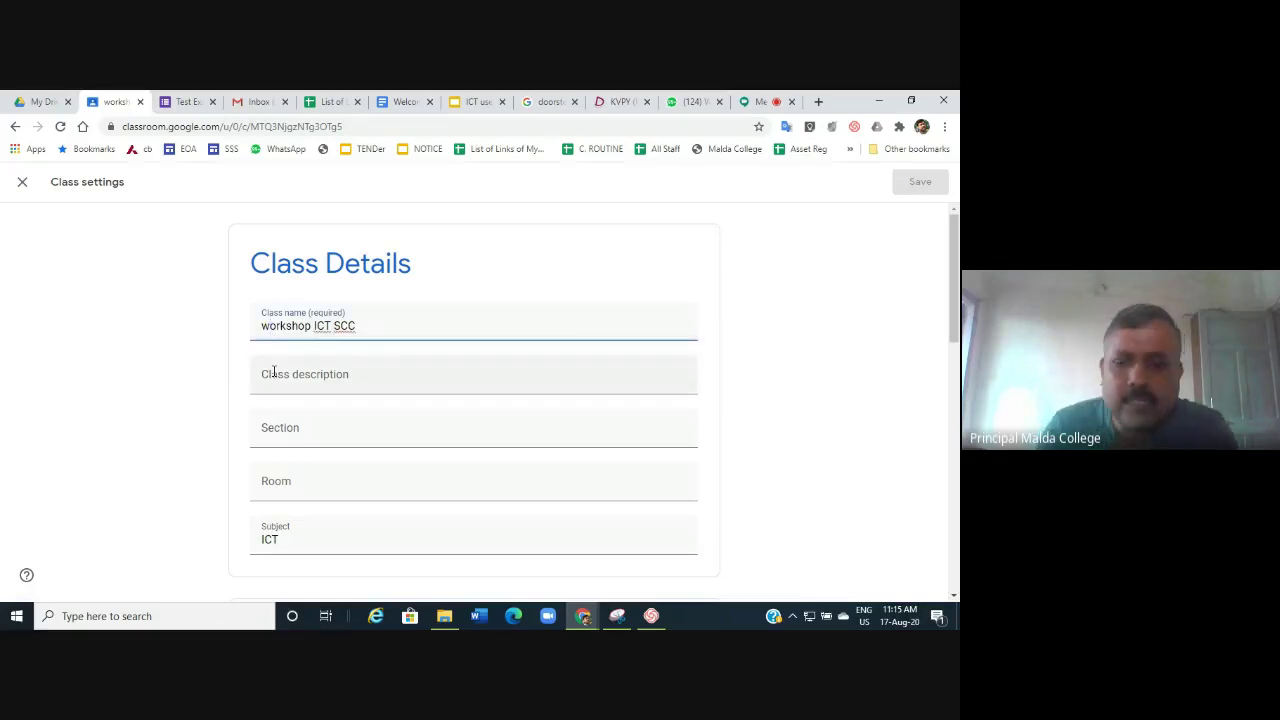
{"action": "key", "text": "BackSpace"}
{"action": "type", "text": "W"}
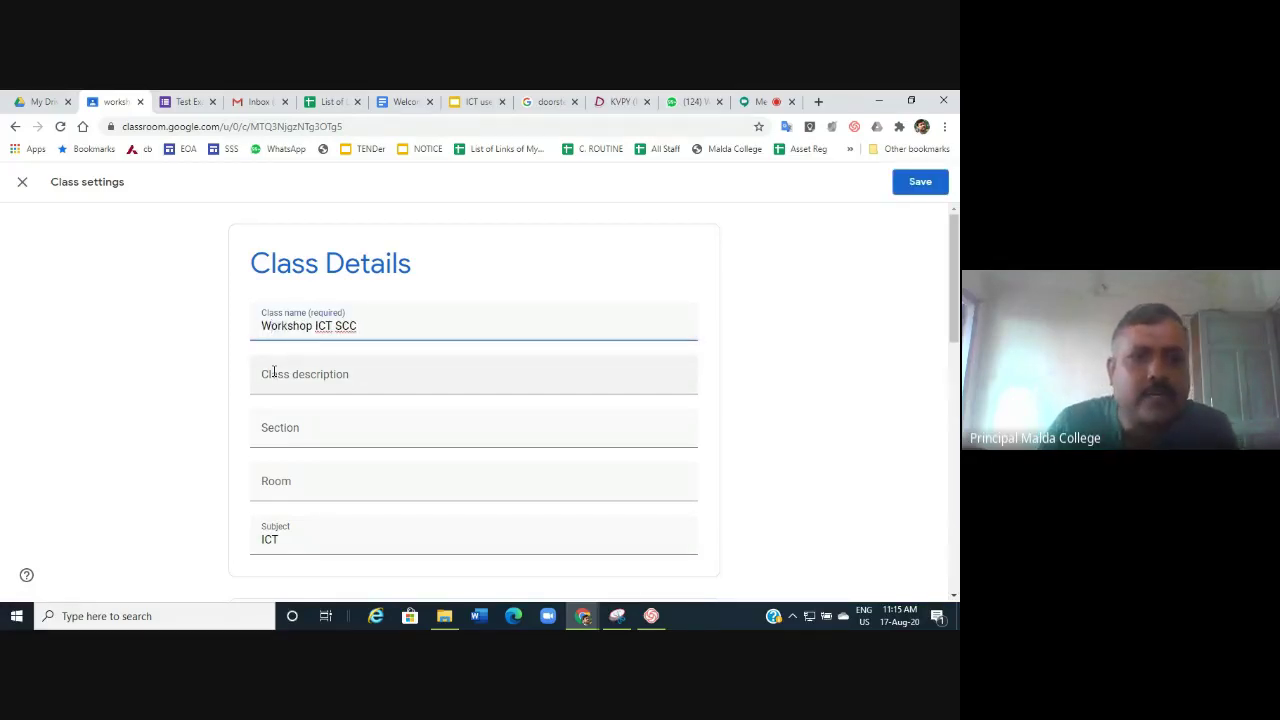
{"action": "scroll", "coordinate": [343, 408], "scroll_direction": "down", "scroll_amount": 3}
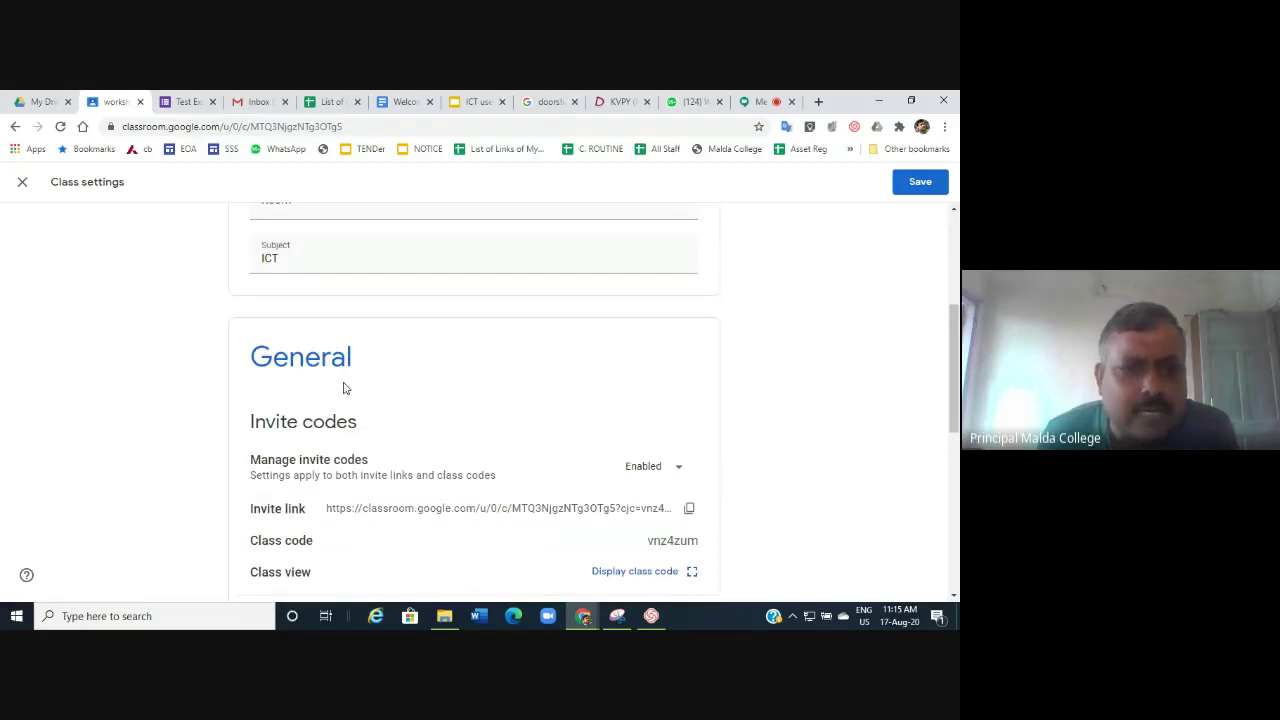
{"action": "scroll", "coordinate": [343, 388], "scroll_direction": "down", "scroll_amount": 2}
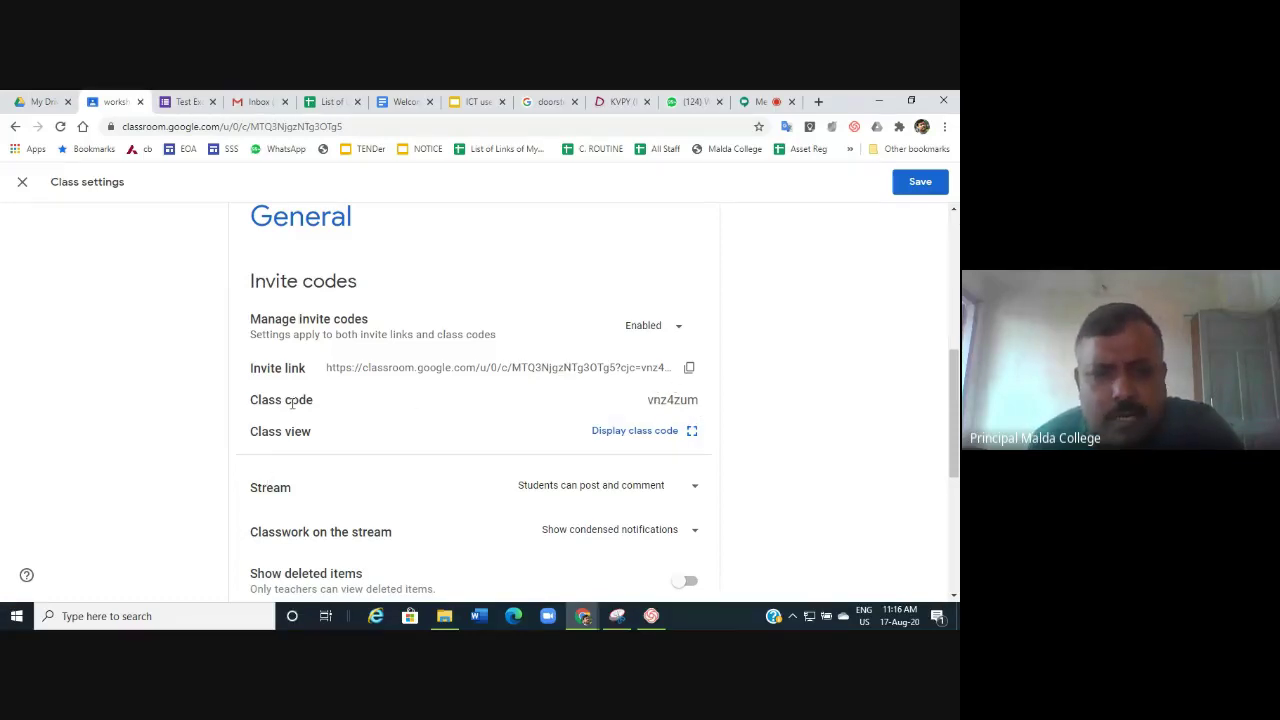
Change the Stream setting to 'Students can only comment'.
{"action": "scroll", "coordinate": [530, 450], "scroll_direction": "down", "scroll_amount": 2}
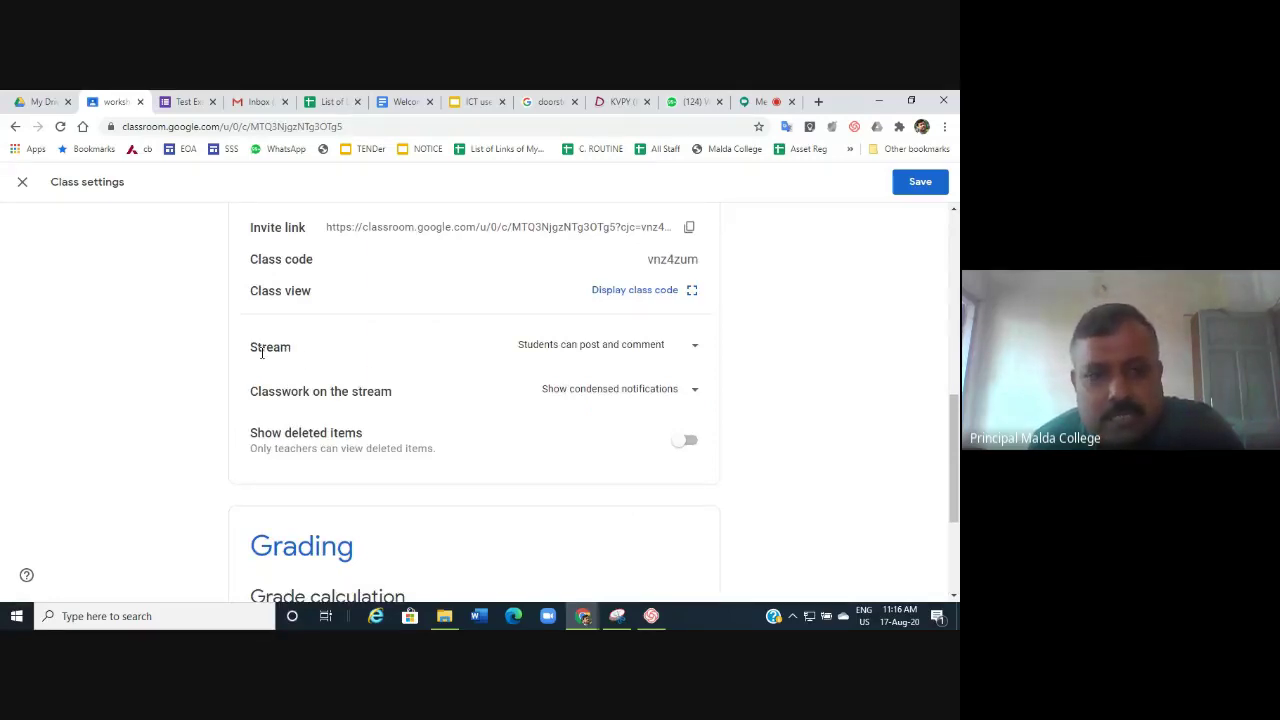
{"action": "left_click", "coordinate": [699, 347]}
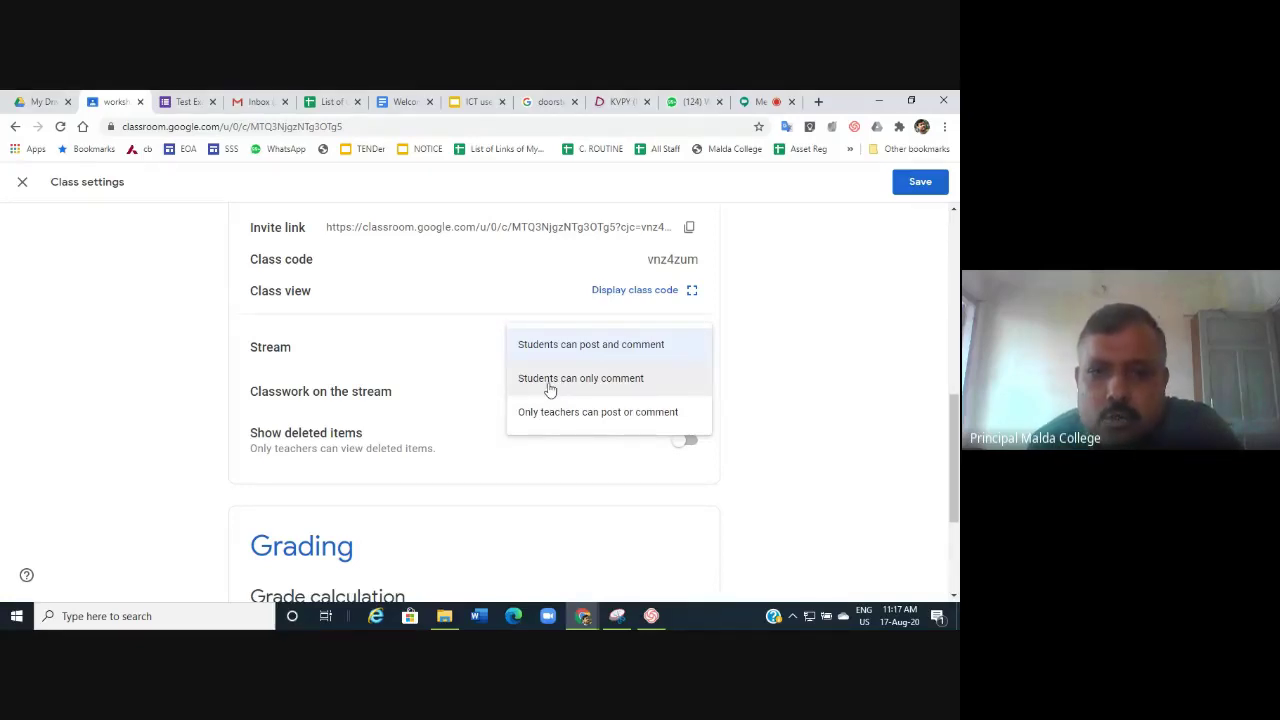
{"action": "left_click", "coordinate": [549, 380]}
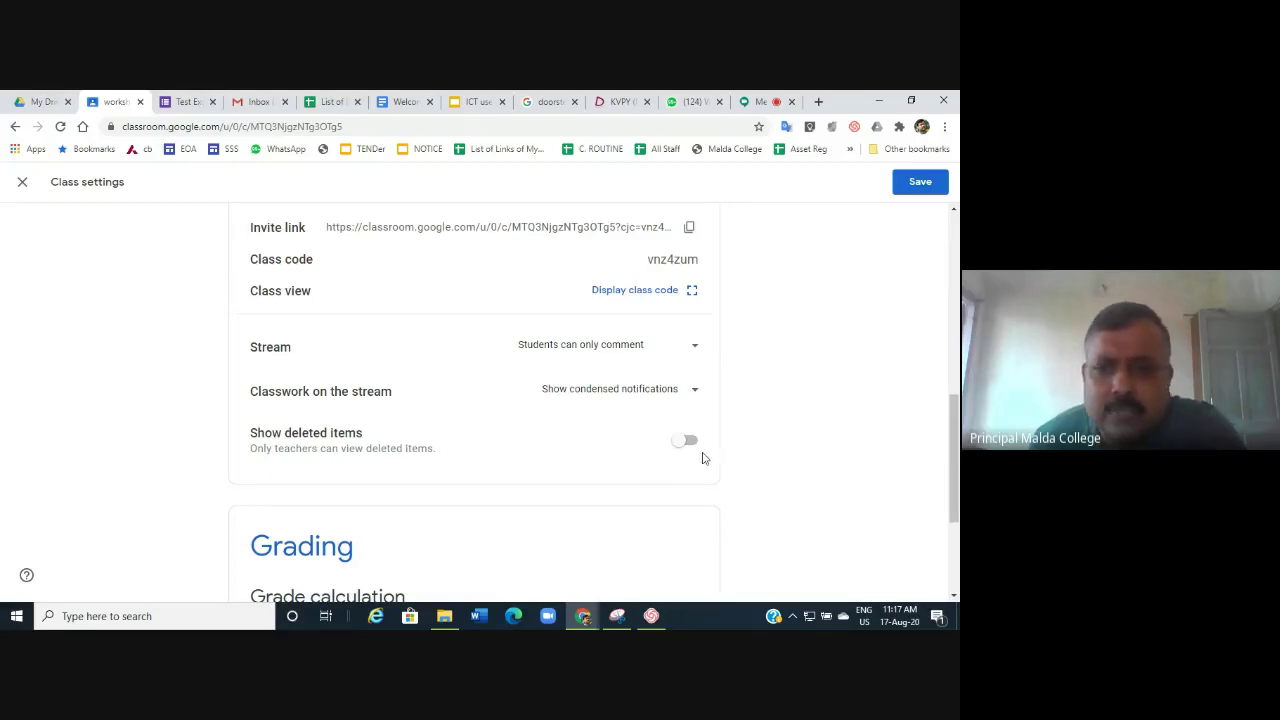
Set overall grade calculation to Total points and show the overall grade to students.
{"action": "scroll", "coordinate": [700, 446], "scroll_direction": "down", "scroll_amount": 2}
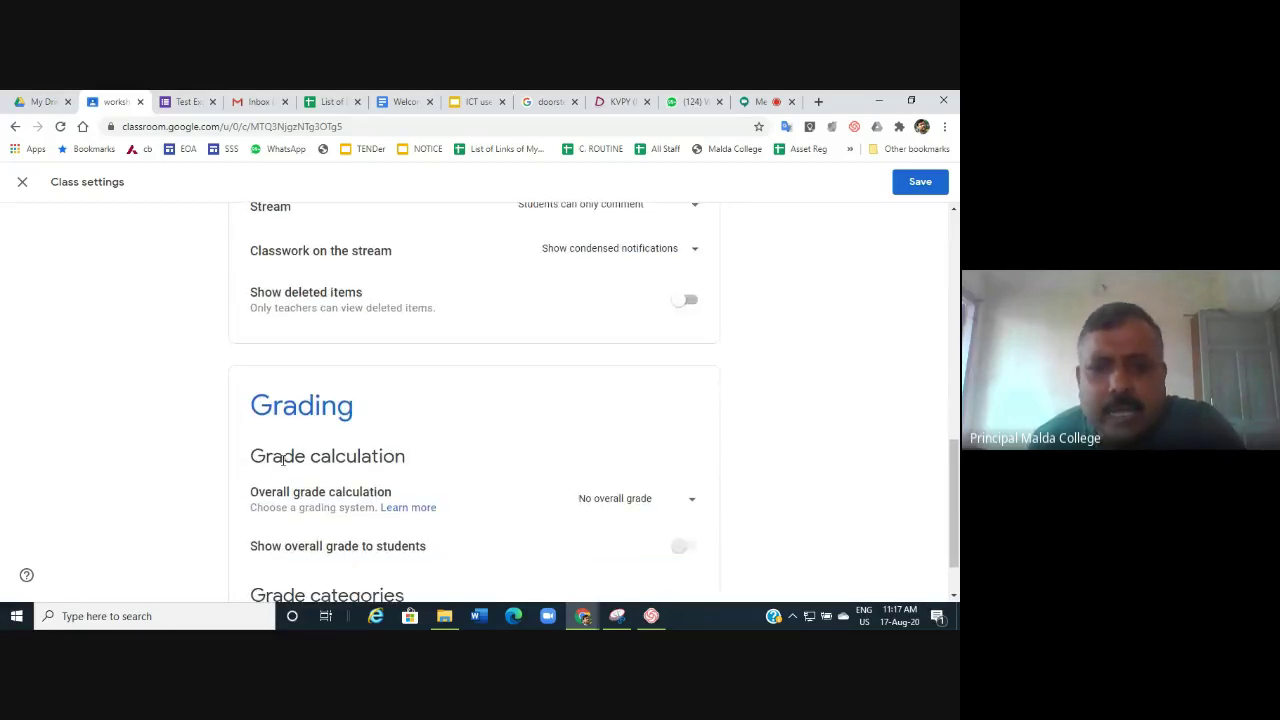
{"action": "scroll", "coordinate": [263, 390], "scroll_direction": "down", "scroll_amount": 1}
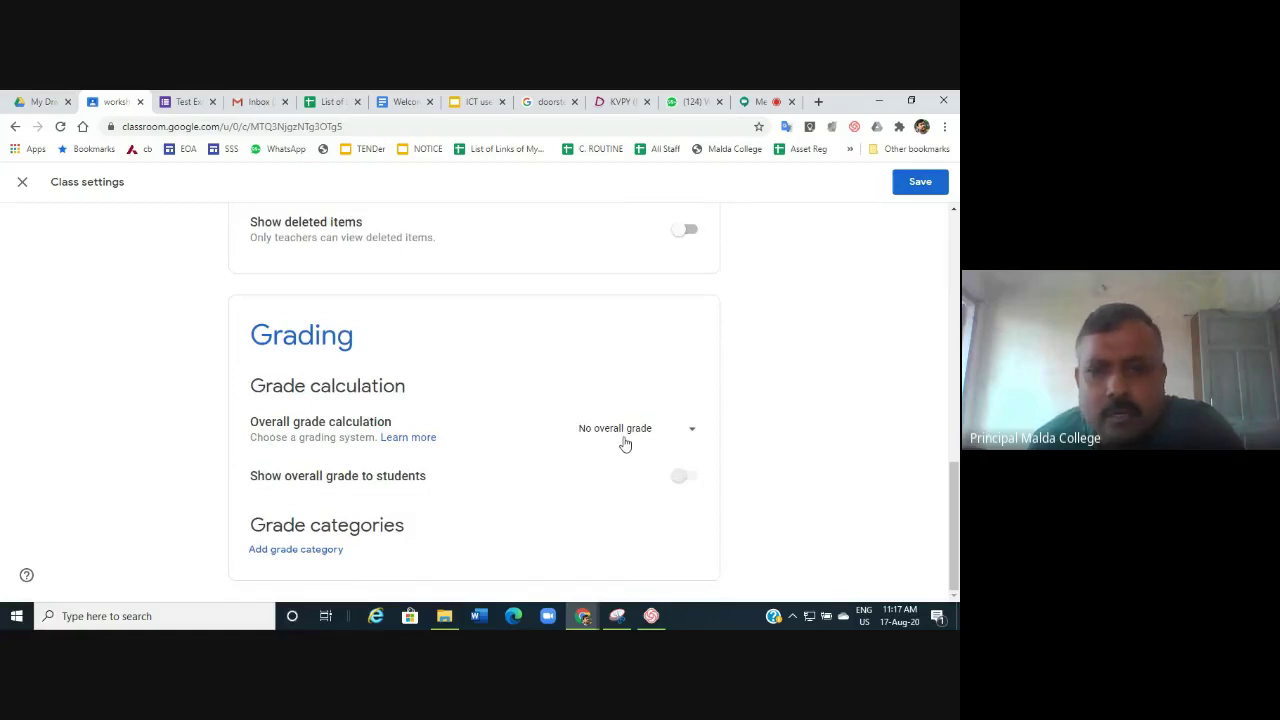
{"action": "left_click", "coordinate": [691, 433]}
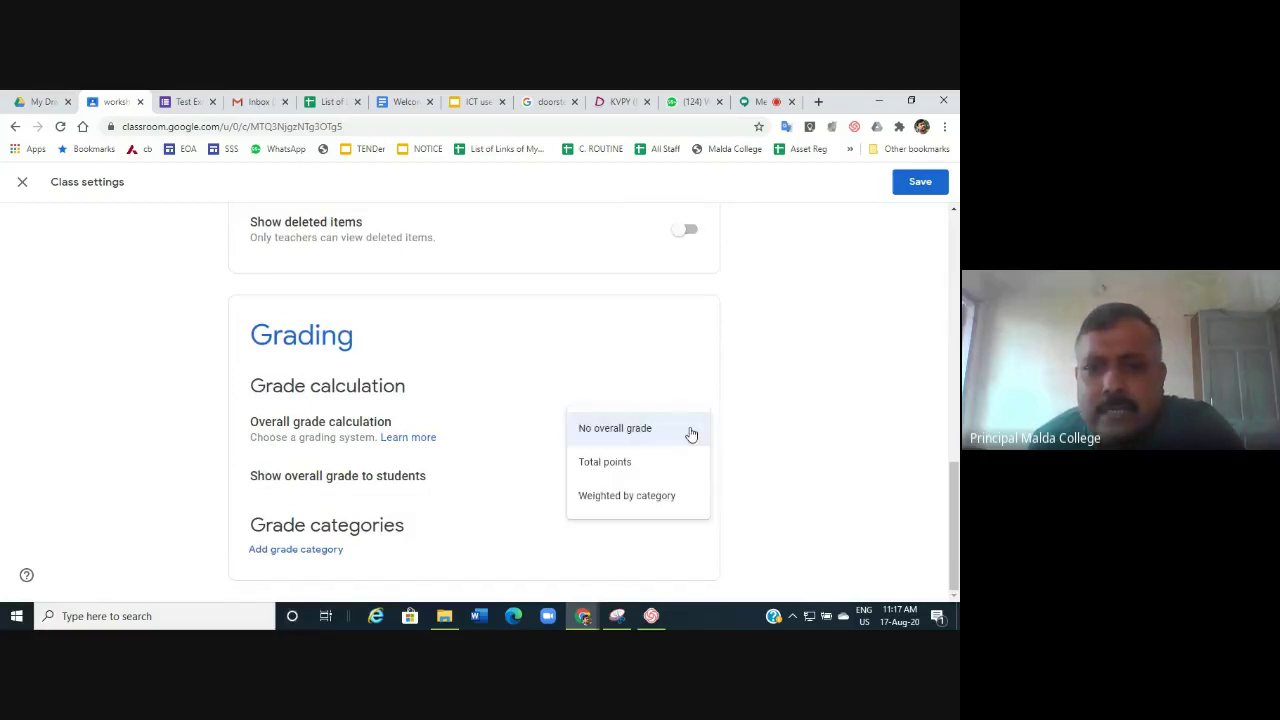
{"action": "left_click", "coordinate": [613, 468]}
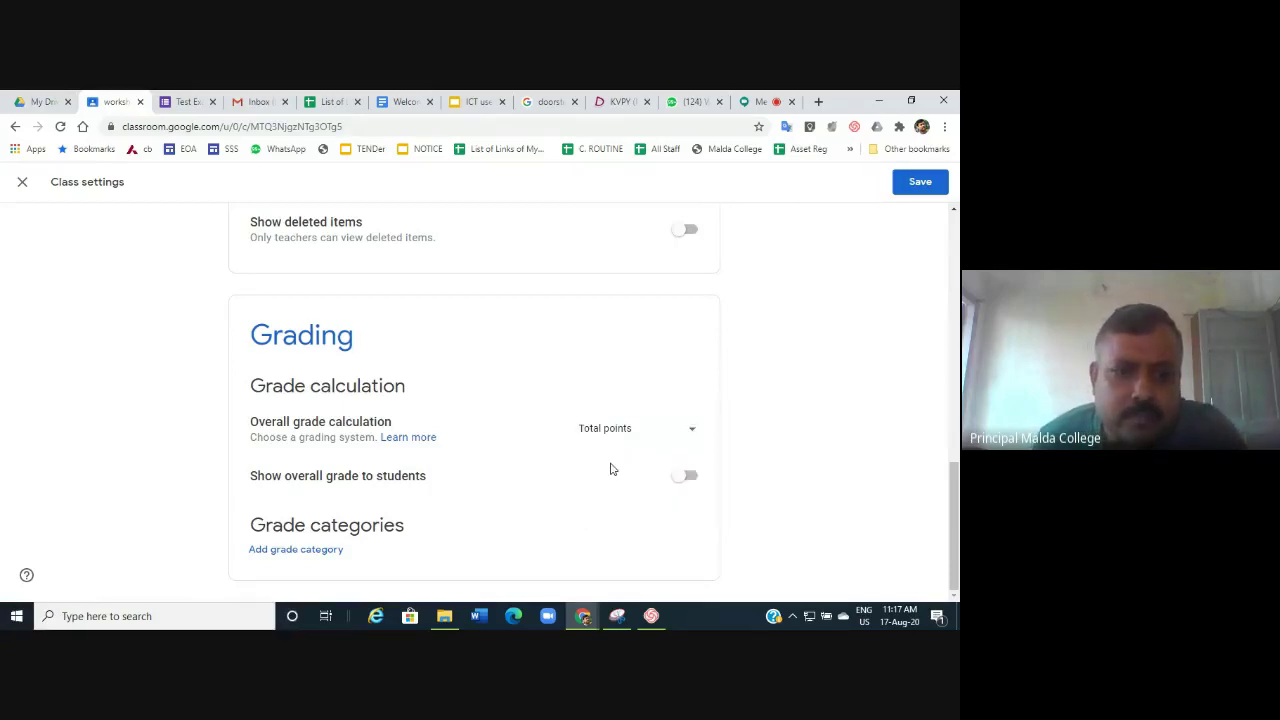
{"action": "left_click", "coordinate": [690, 477]}
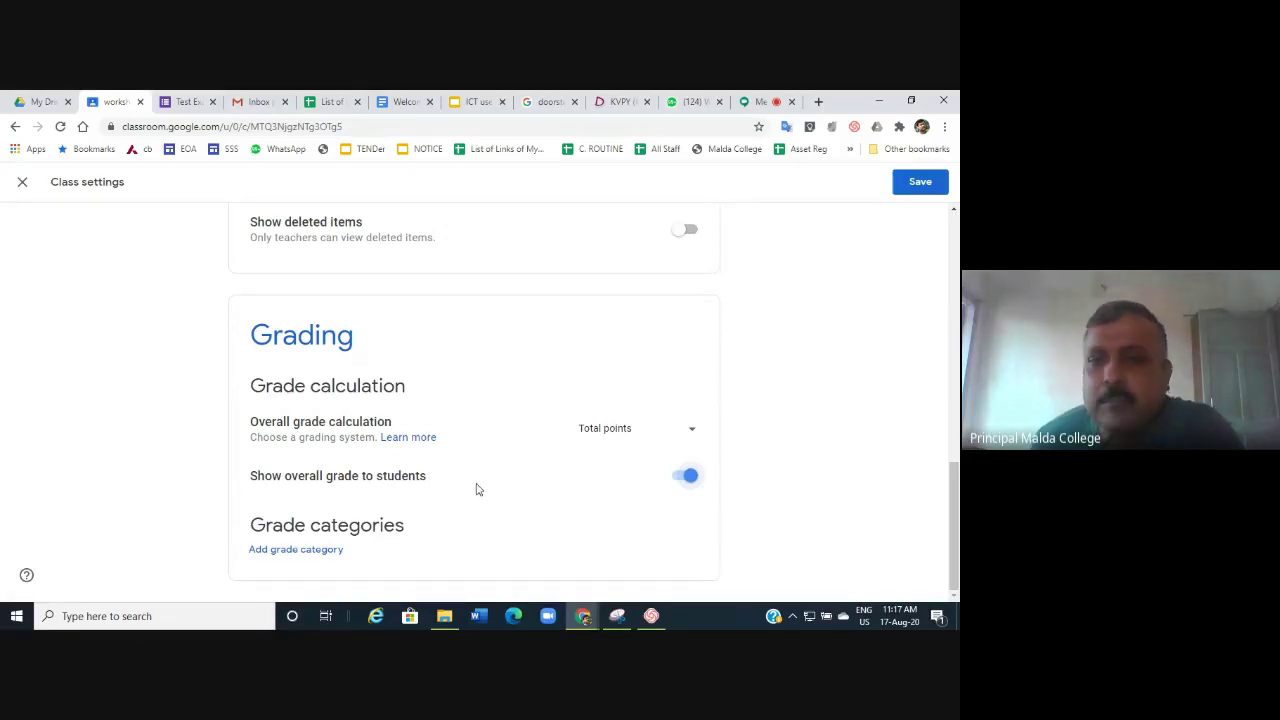
Display the class code enlarged and copy the class invite link for the Meet call.
{"action": "scroll", "coordinate": [392, 445], "scroll_direction": "up", "scroll_amount": 2}
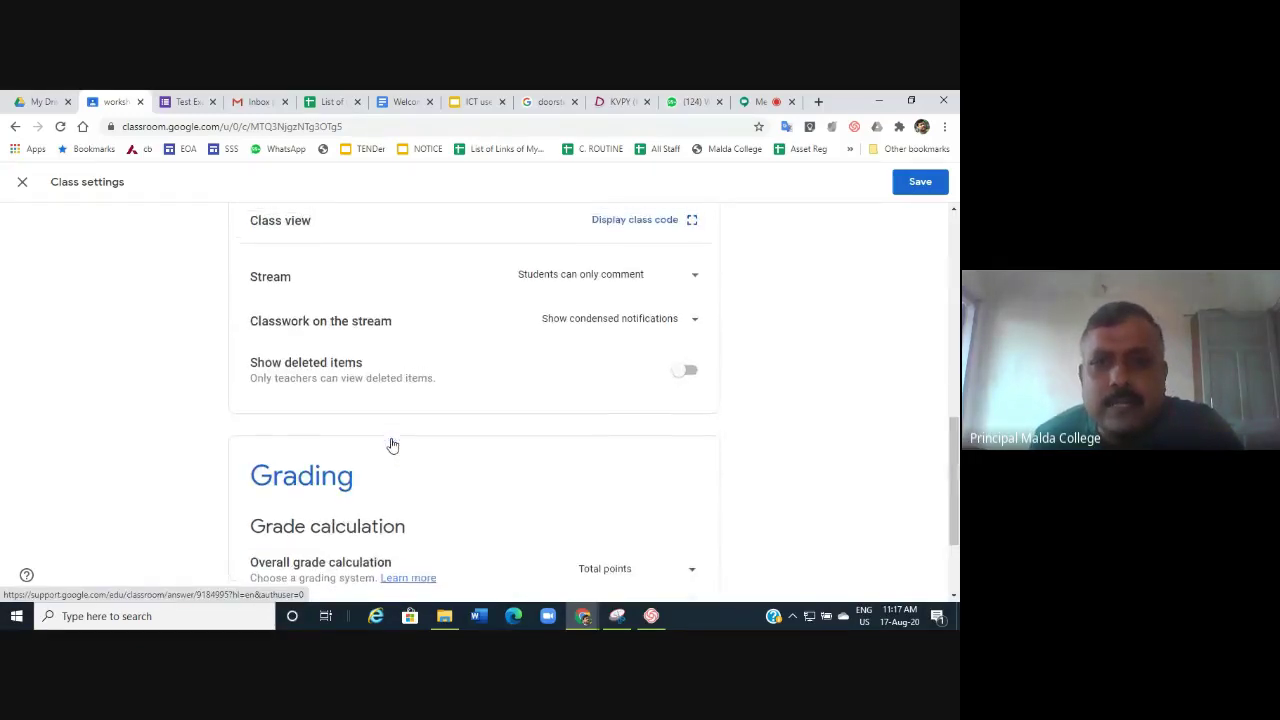
{"action": "scroll", "coordinate": [392, 445], "scroll_direction": "up", "scroll_amount": 2}
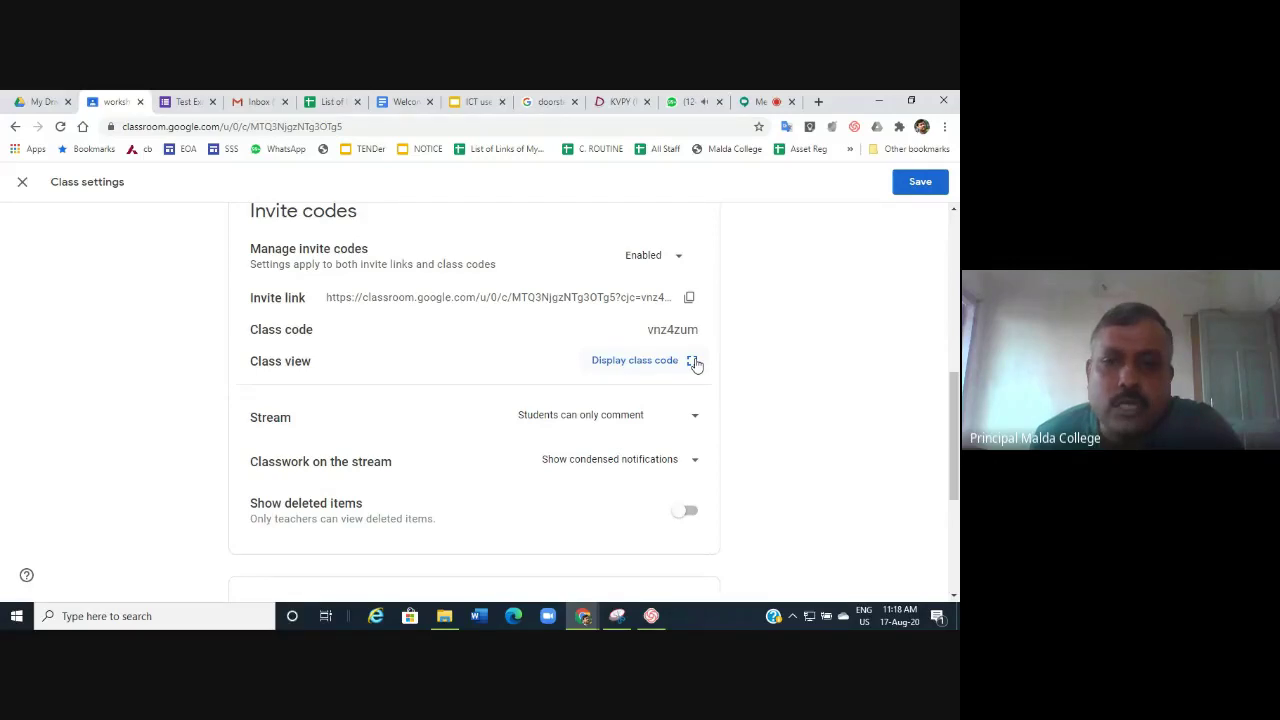
{"action": "left_click", "coordinate": [693, 362]}
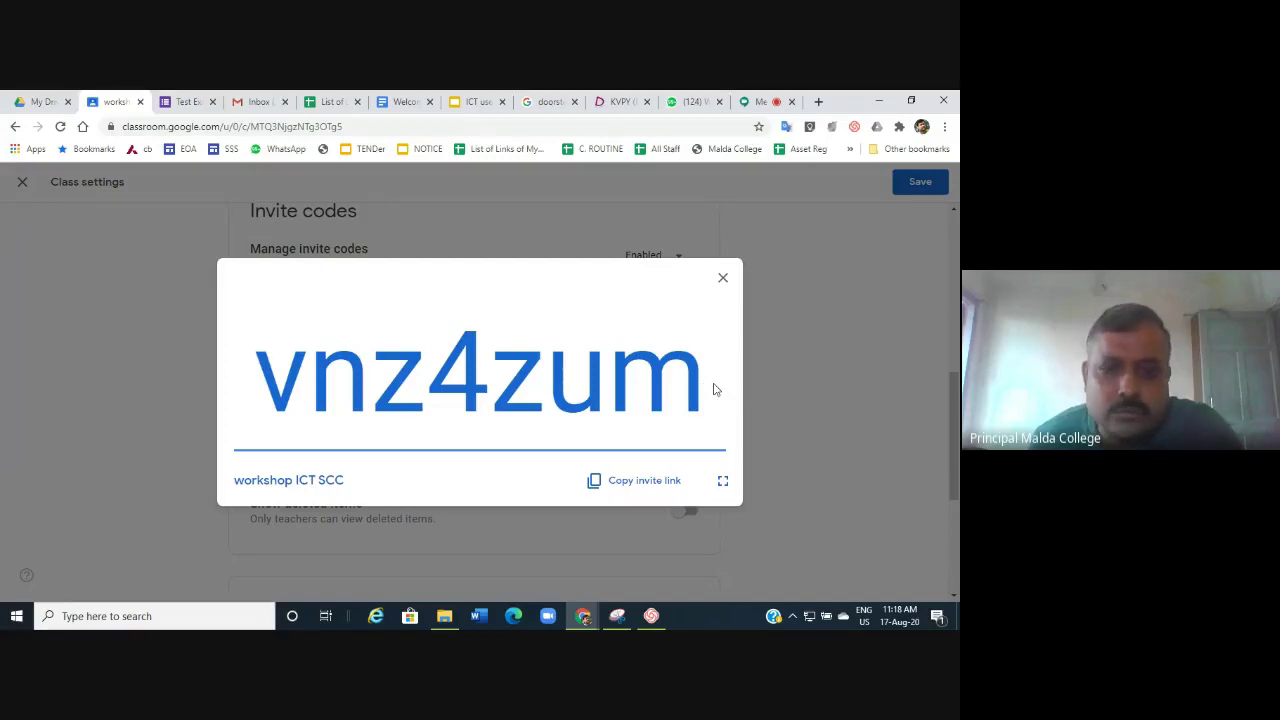
{"action": "left_click", "coordinate": [660, 486]}
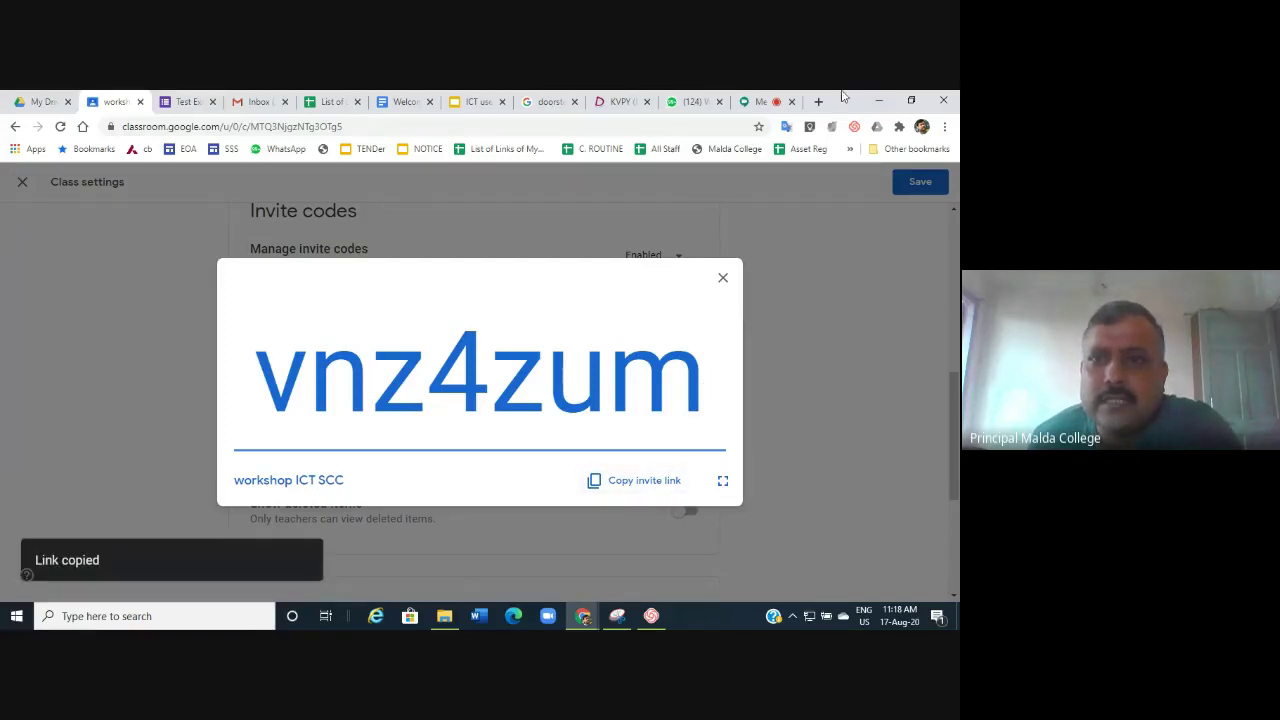
{"action": "left_click", "coordinate": [762, 102]}
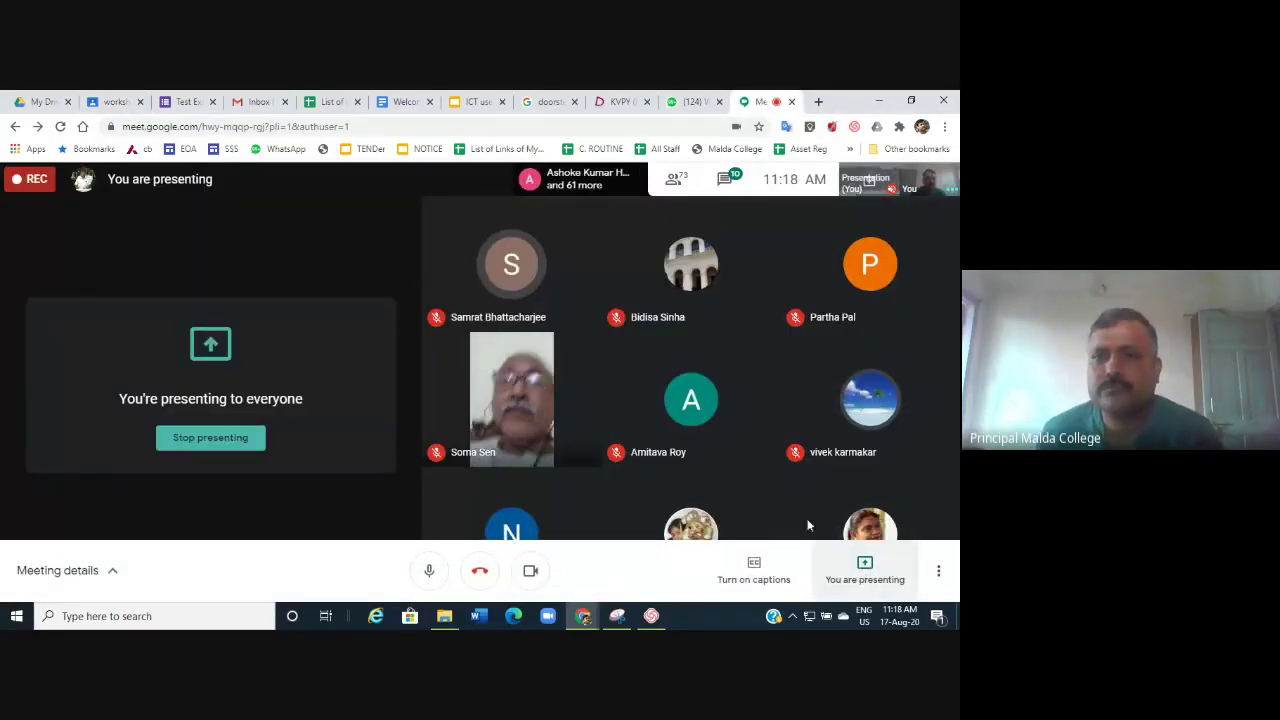
Paste and send the class invite link in the Meet chat, then return to Classroom.
{"action": "left_click", "coordinate": [718, 179]}
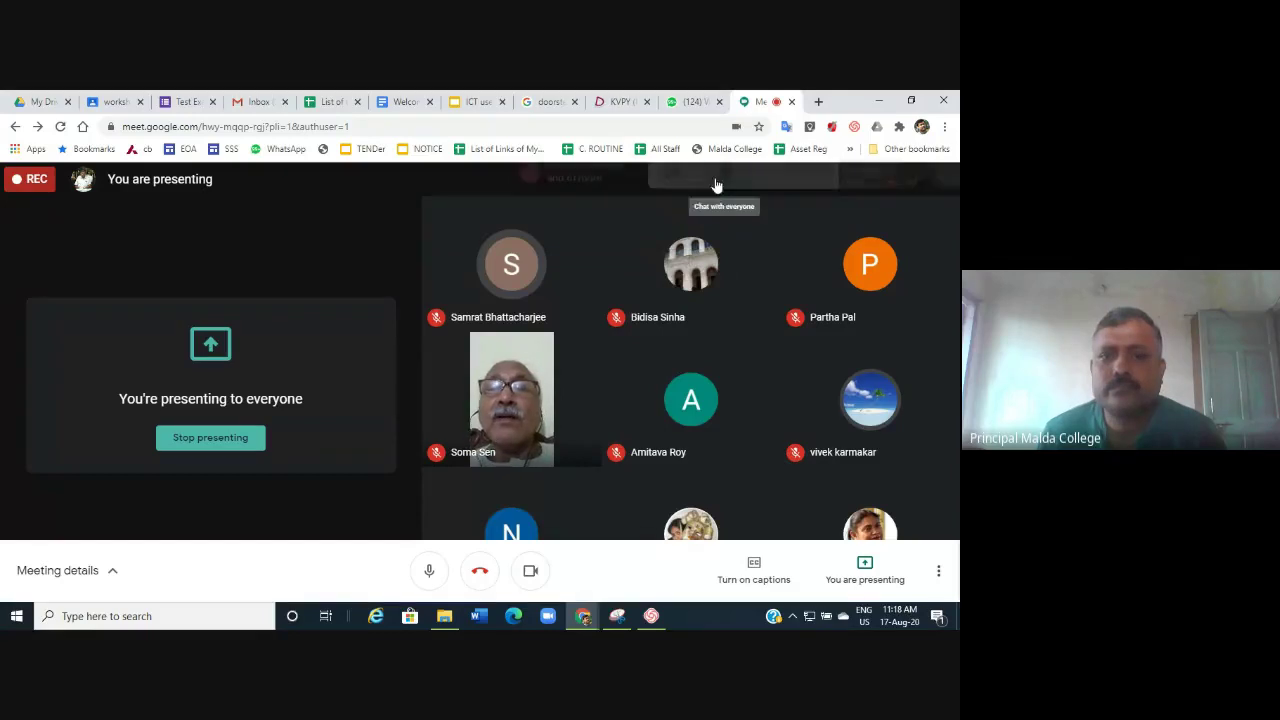
{"action": "key", "text": "ctrl+v"}
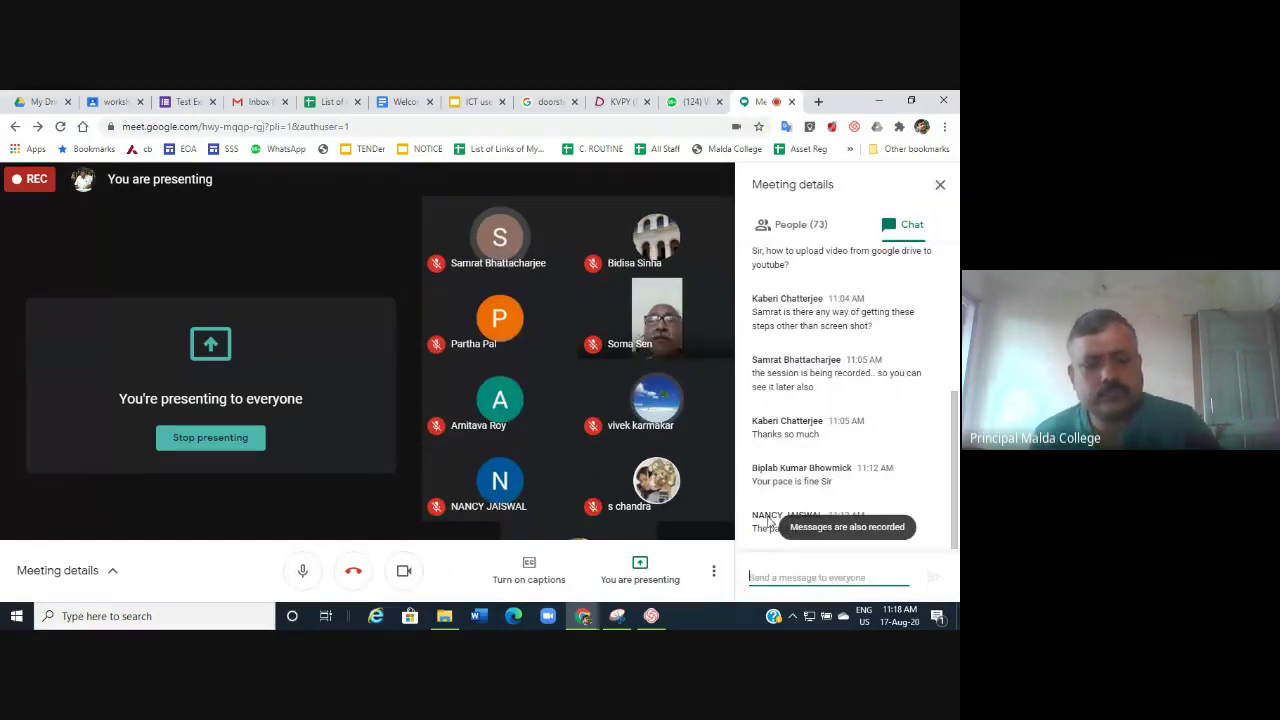
{"action": "key", "text": "Return"}
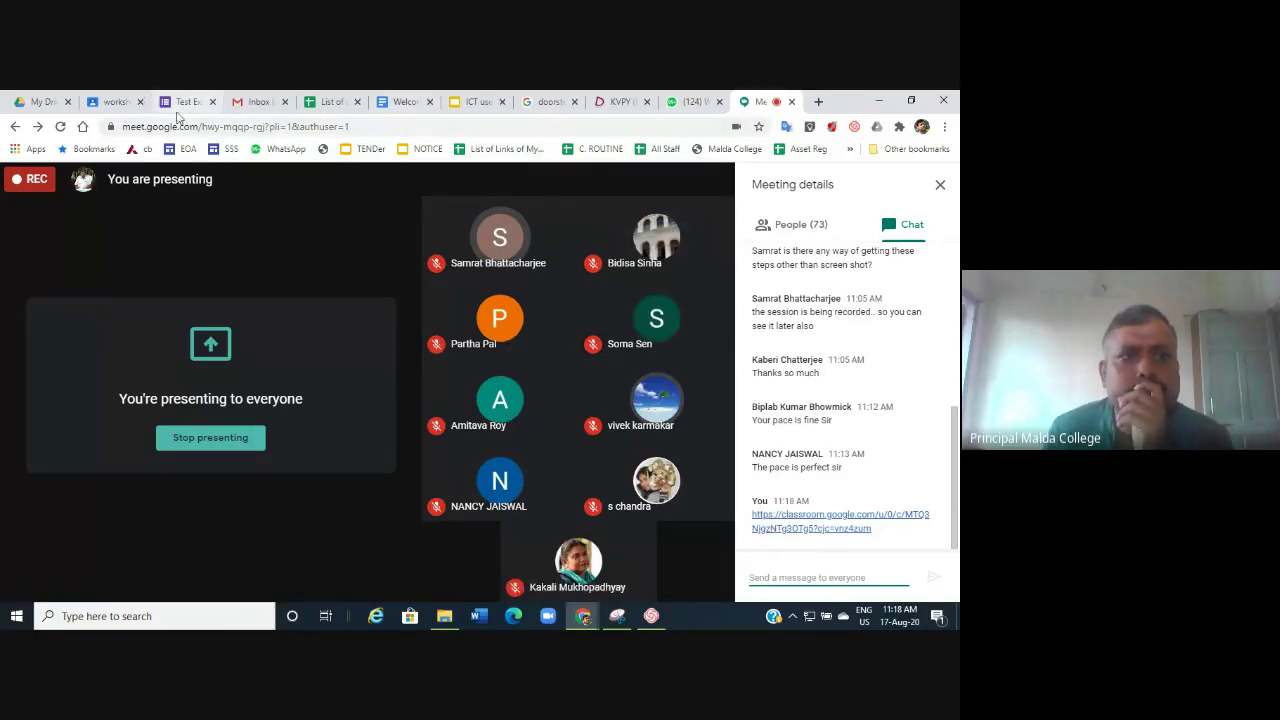
{"action": "left_click", "coordinate": [115, 102]}
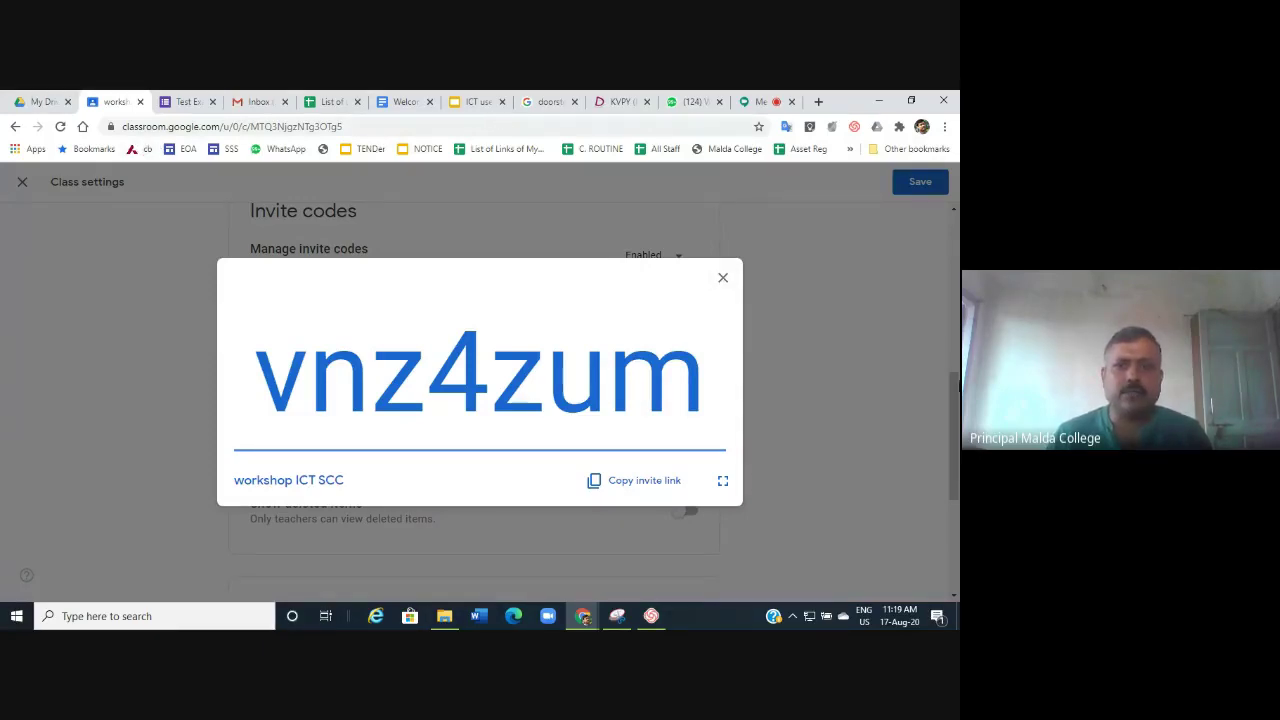
Close the class code, keep and save the class settings changes, then view People.
{"action": "left_click", "coordinate": [722, 281]}
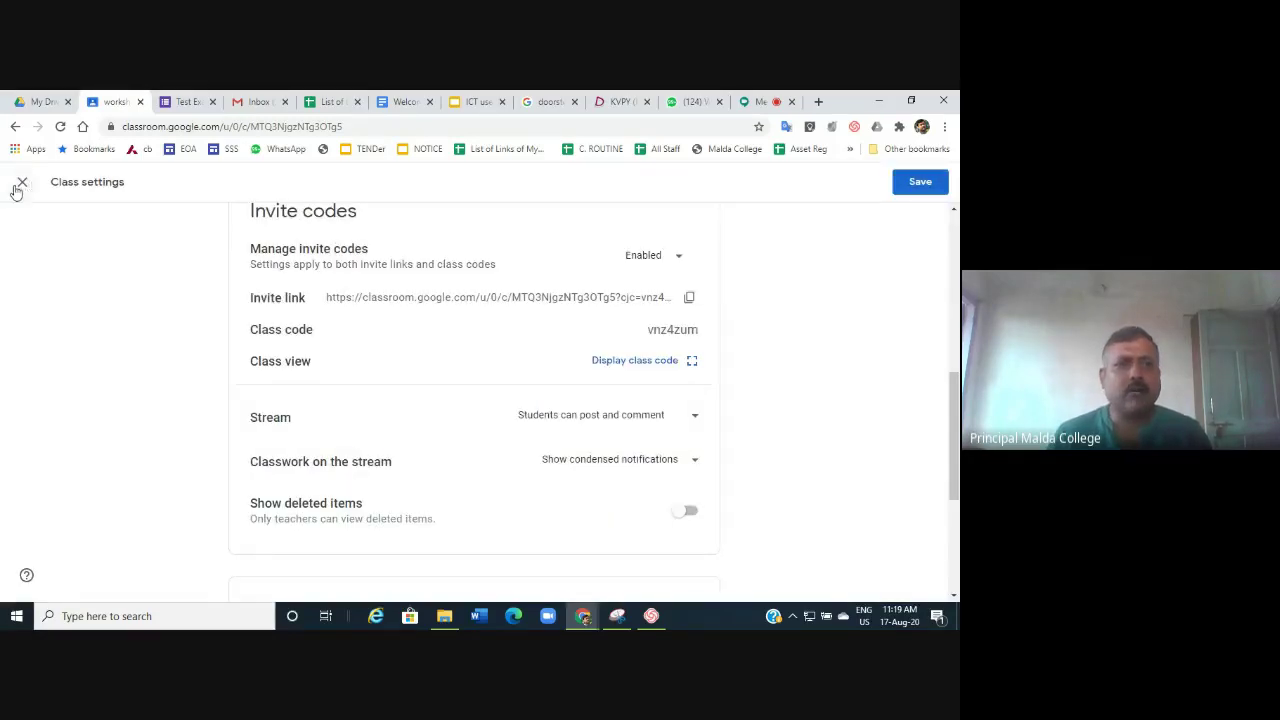
{"action": "left_click", "coordinate": [19, 185]}
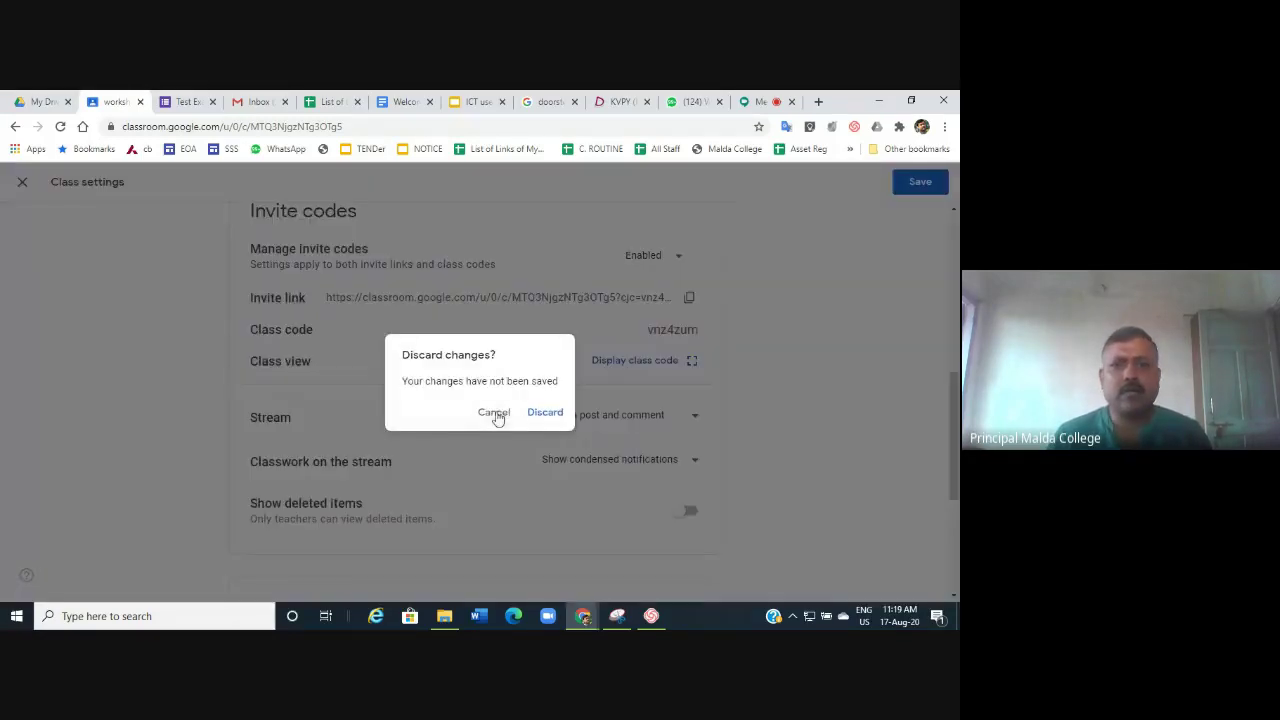
{"action": "left_click", "coordinate": [492, 410]}
{"action": "left_click", "coordinate": [918, 182]}
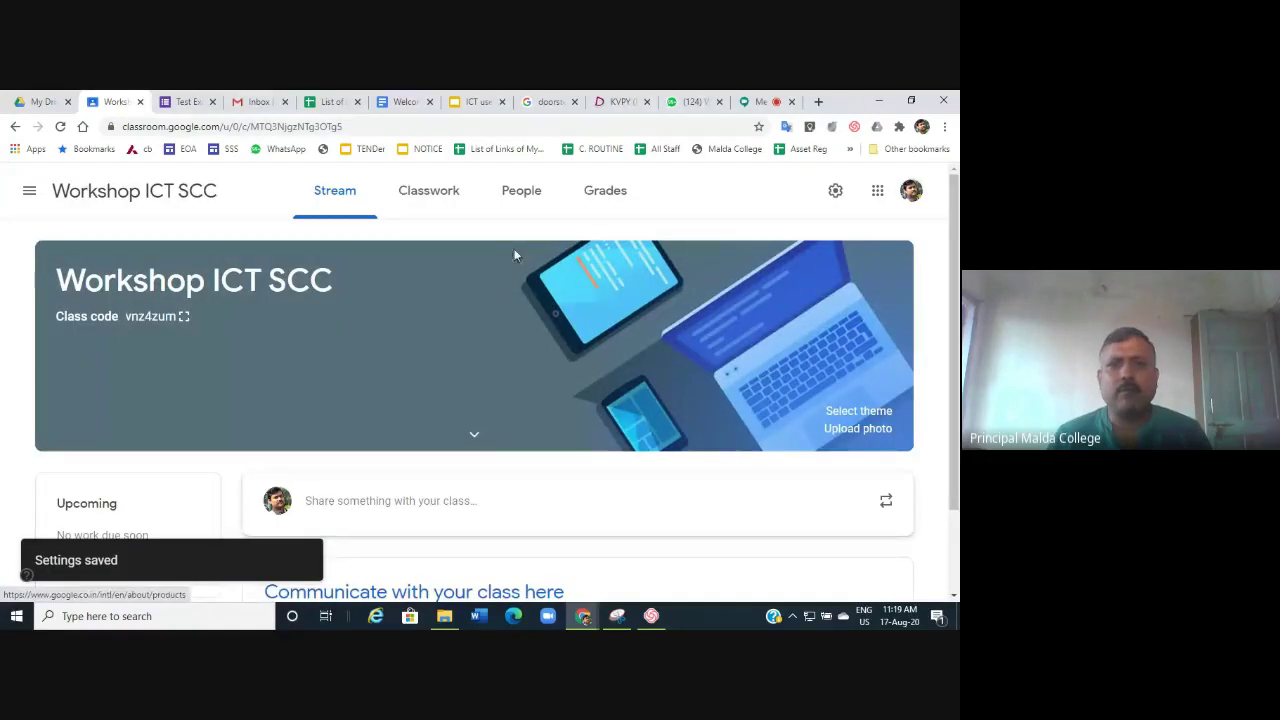
{"action": "left_click", "coordinate": [523, 192]}
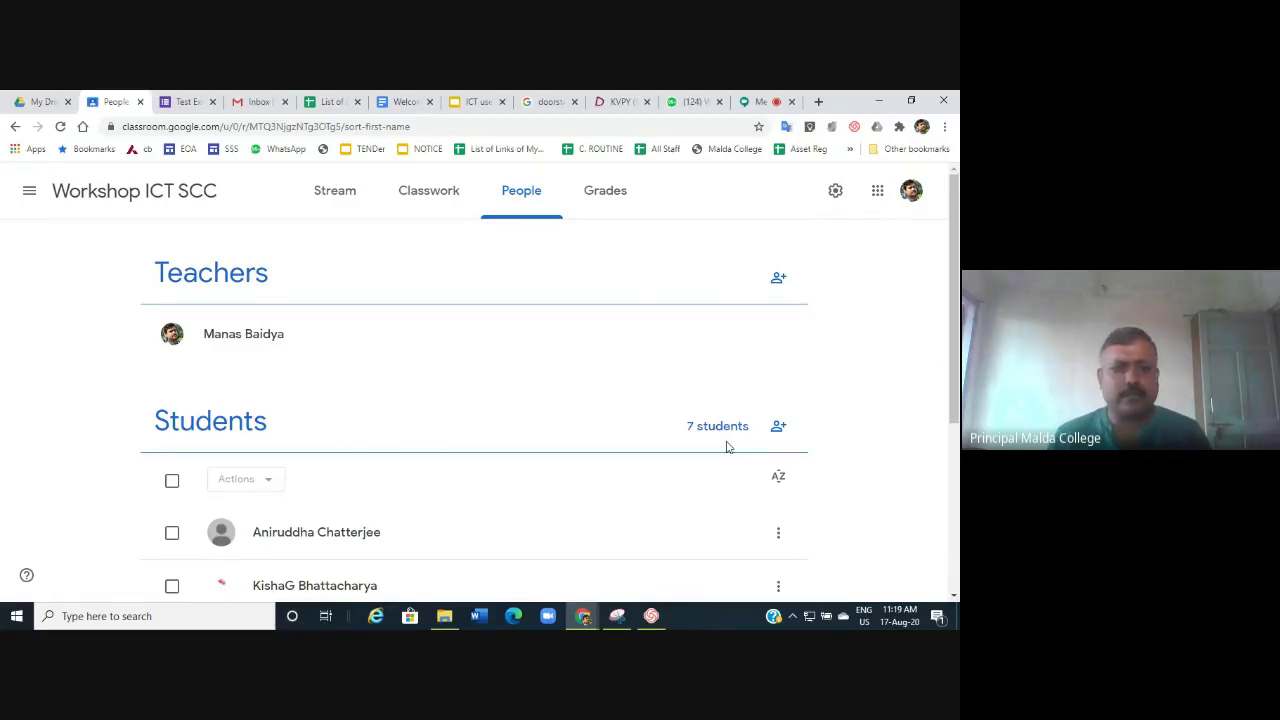
{"action": "scroll", "coordinate": [481, 532], "scroll_direction": "down", "scroll_amount": 3}
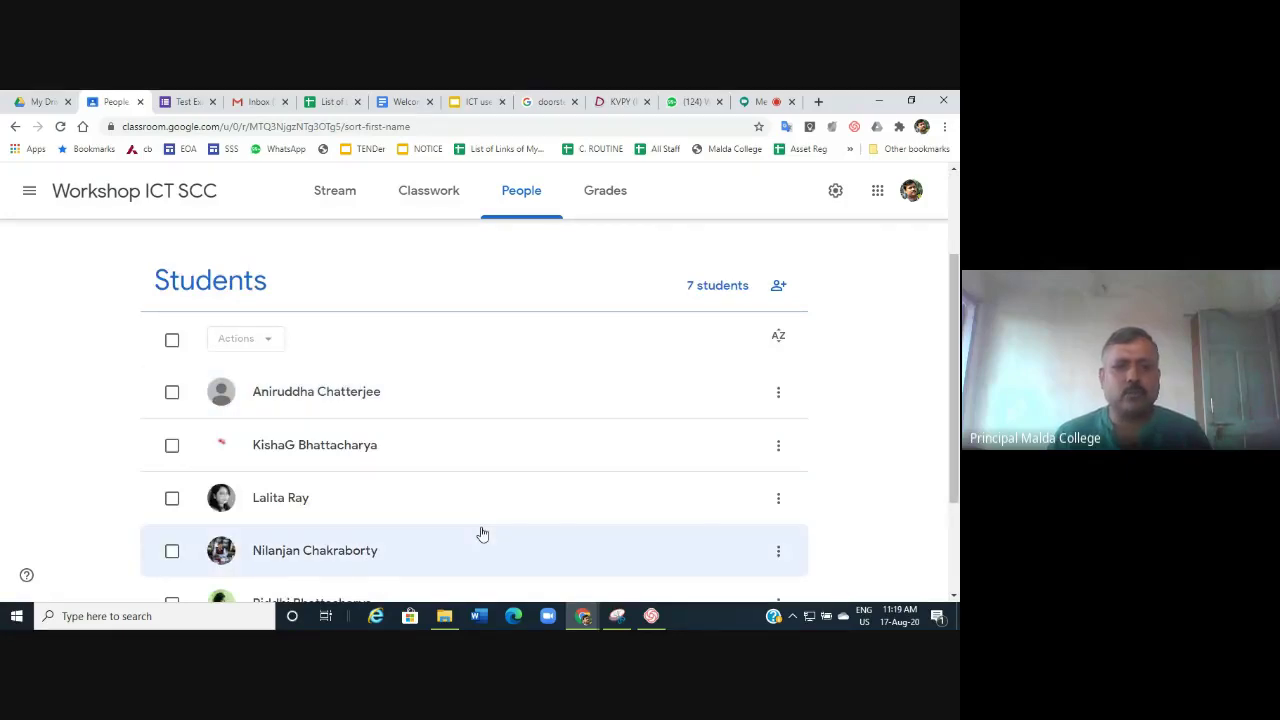
{"action": "scroll", "coordinate": [482, 534], "scroll_direction": "down", "scroll_amount": 3}
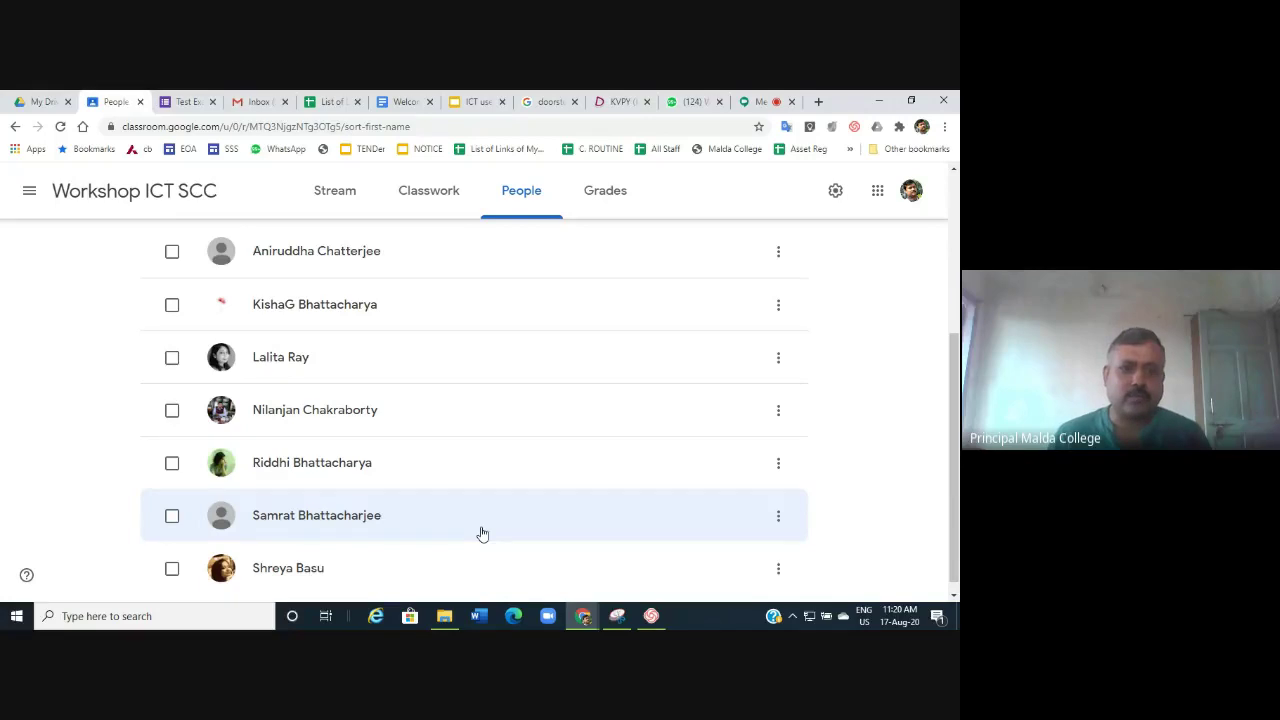
{"action": "scroll", "coordinate": [482, 534], "scroll_direction": "down", "scroll_amount": 1}
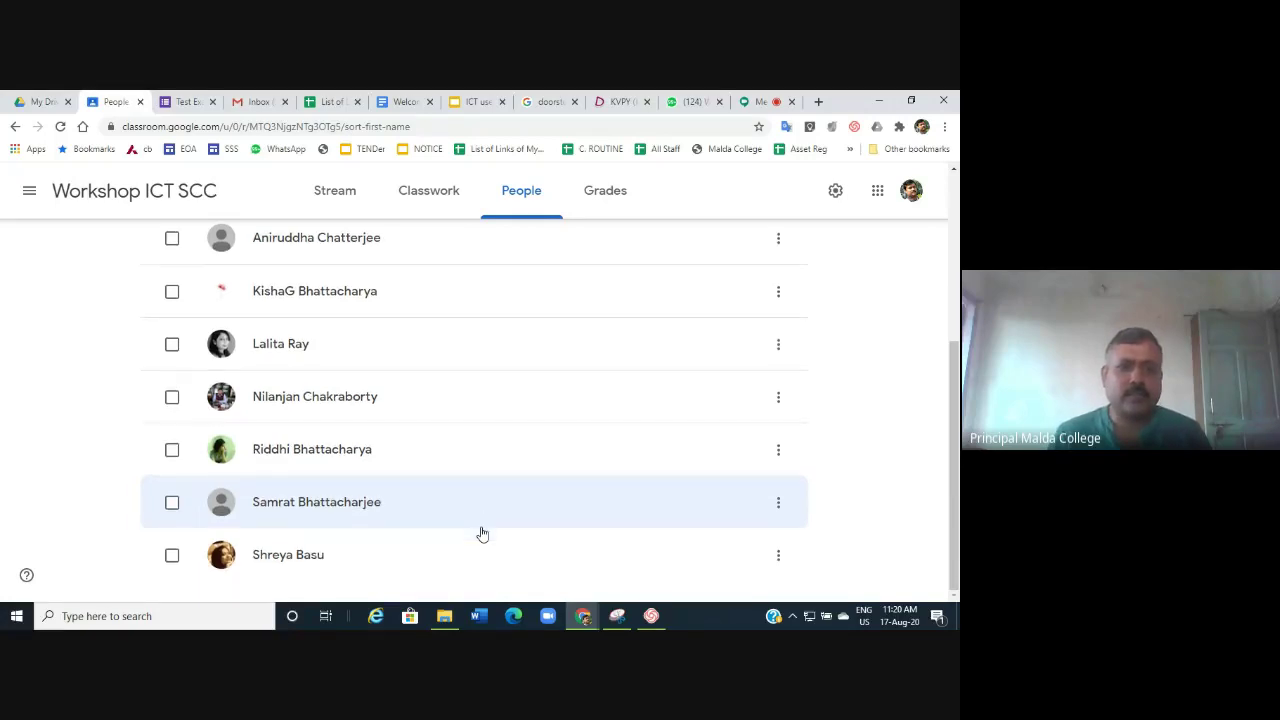
{"action": "scroll", "coordinate": [484, 530], "scroll_direction": "up", "scroll_amount": 3}
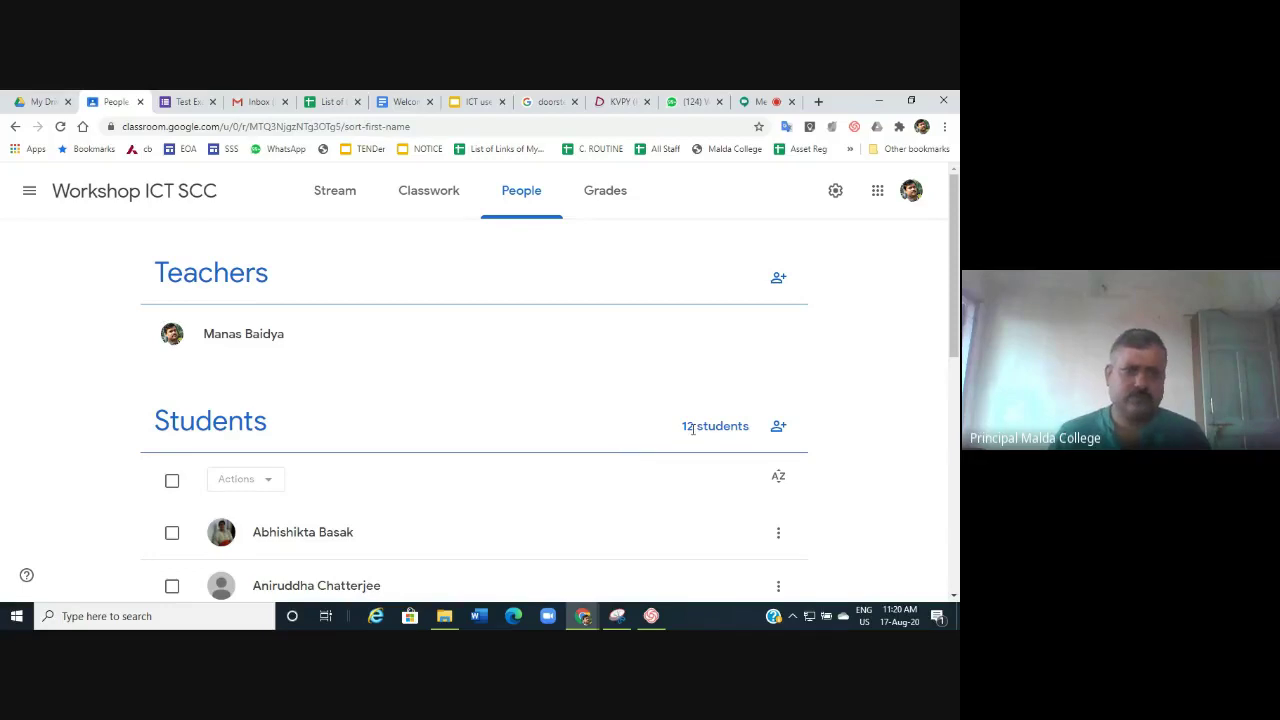
{"action": "scroll", "coordinate": [592, 432], "scroll_direction": "down", "scroll_amount": 3}
{"action": "scroll", "coordinate": [592, 432], "scroll_direction": "down", "scroll_amount": 3}
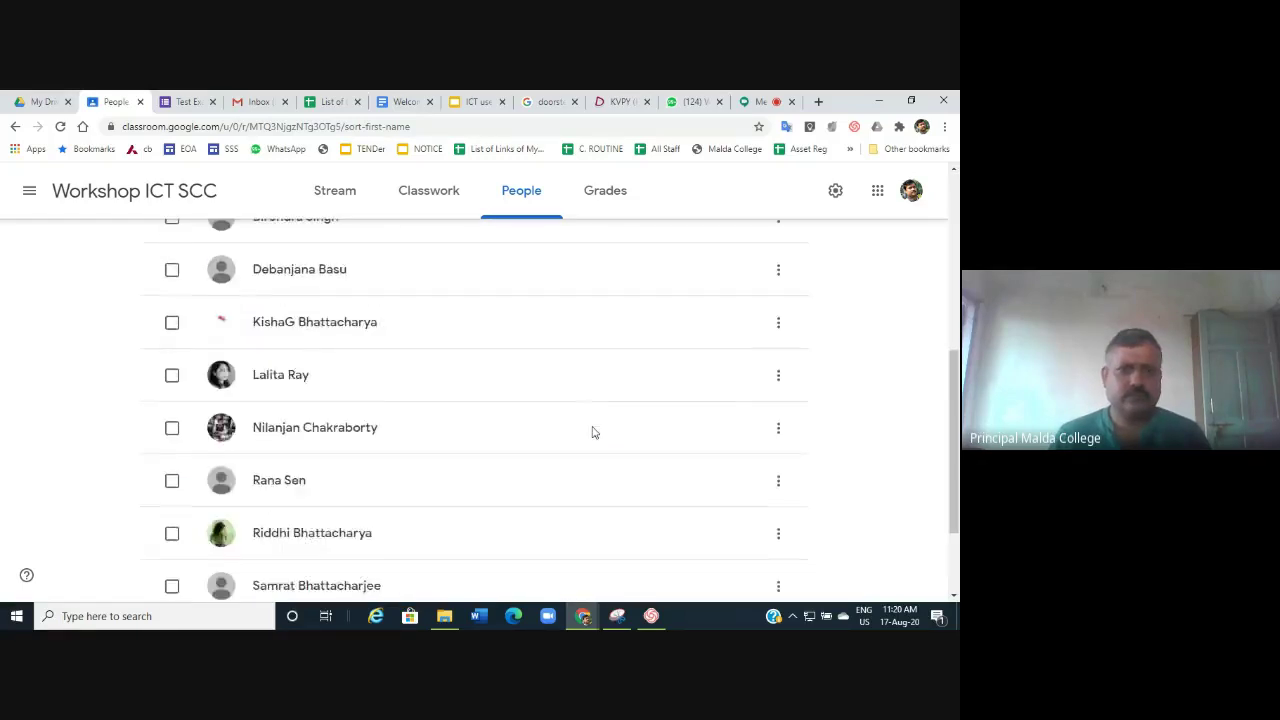
{"action": "scroll", "coordinate": [592, 432], "scroll_direction": "up", "scroll_amount": 6}
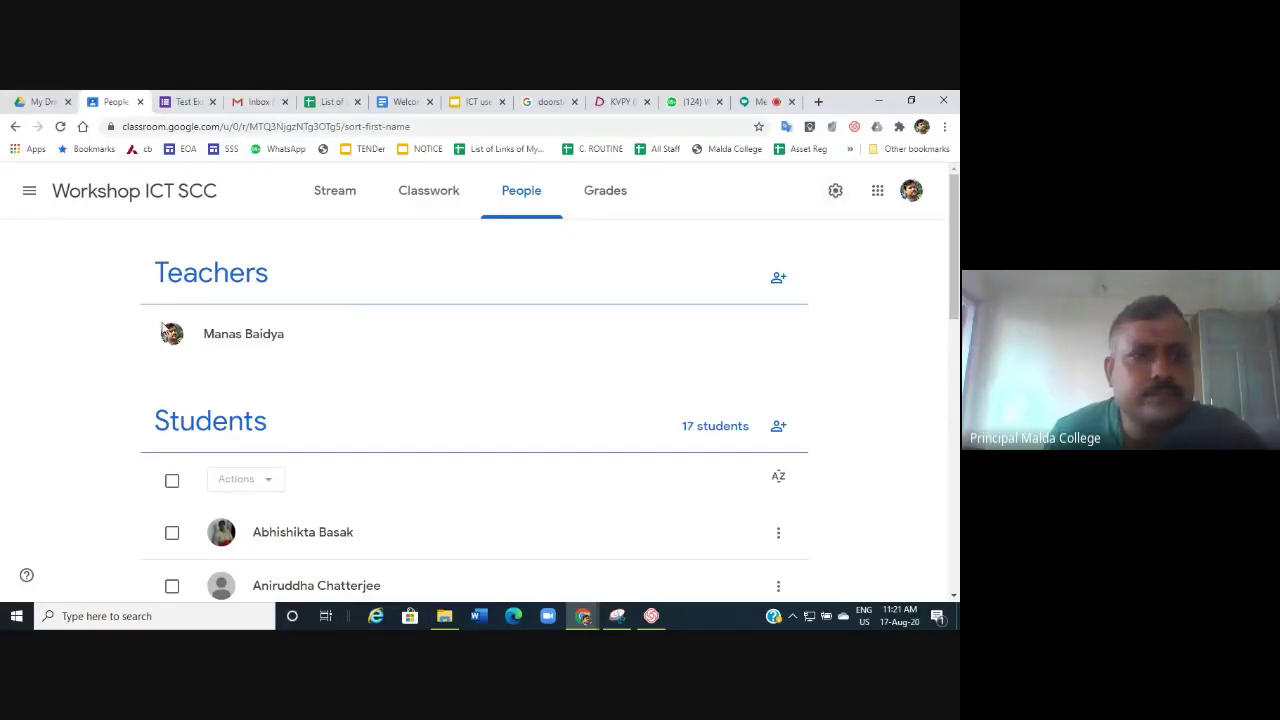
Return to the Workshop ICT SCC Stream and show the class code full-screen.
{"action": "left_click", "coordinate": [145, 192]}
{"action": "left_click", "coordinate": [184, 316]}
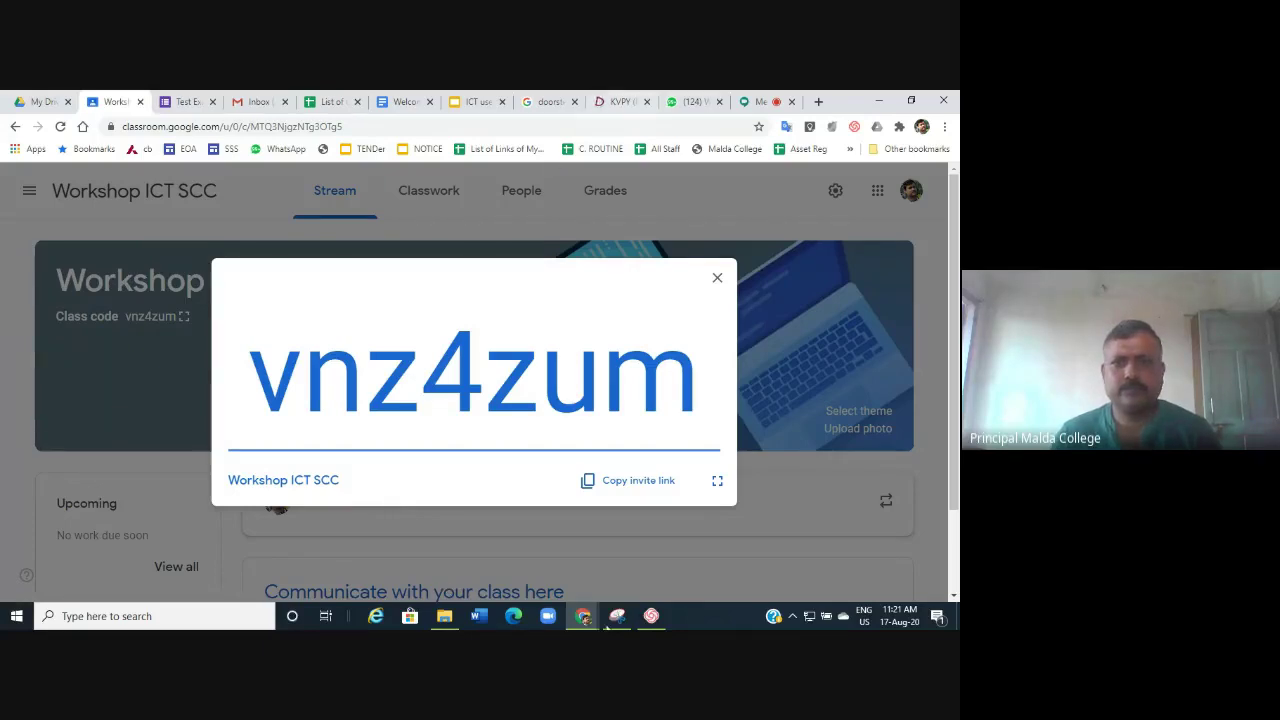
{"action": "mouse_move", "coordinate": [617, 616]}
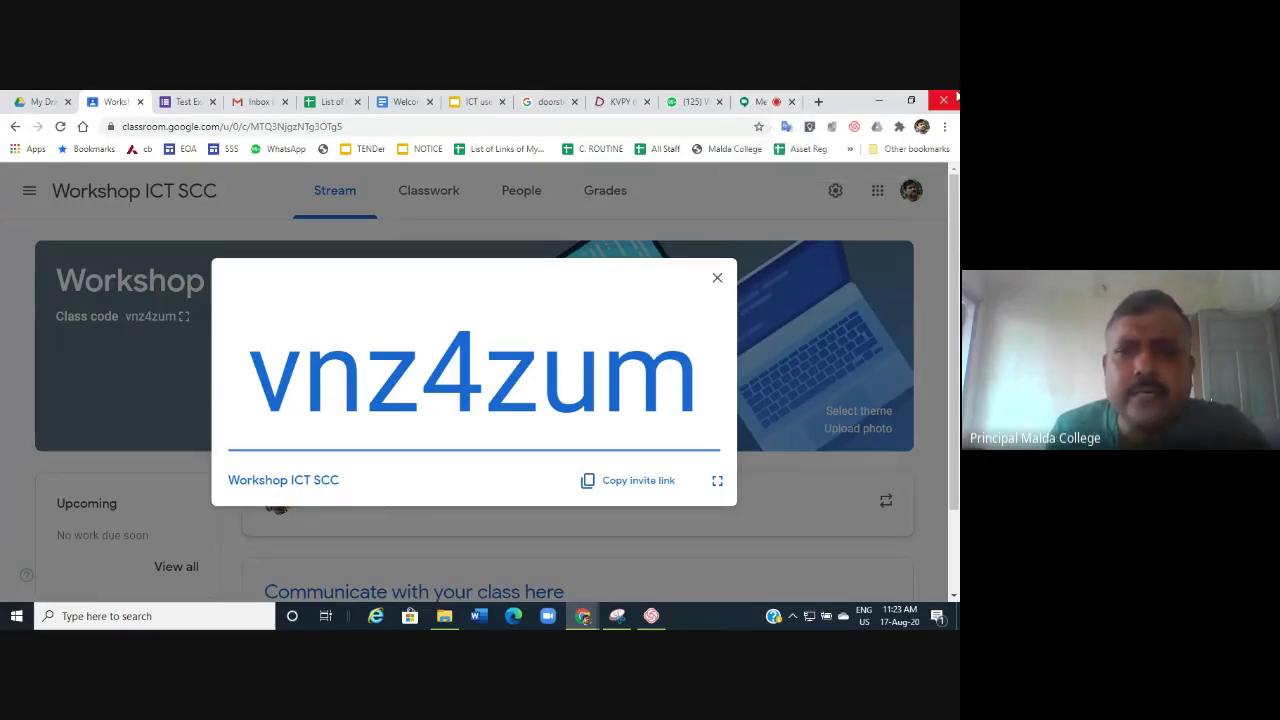
Close the enlarged class code and check the People list, now 36 students.
{"action": "left_click", "coordinate": [718, 280]}
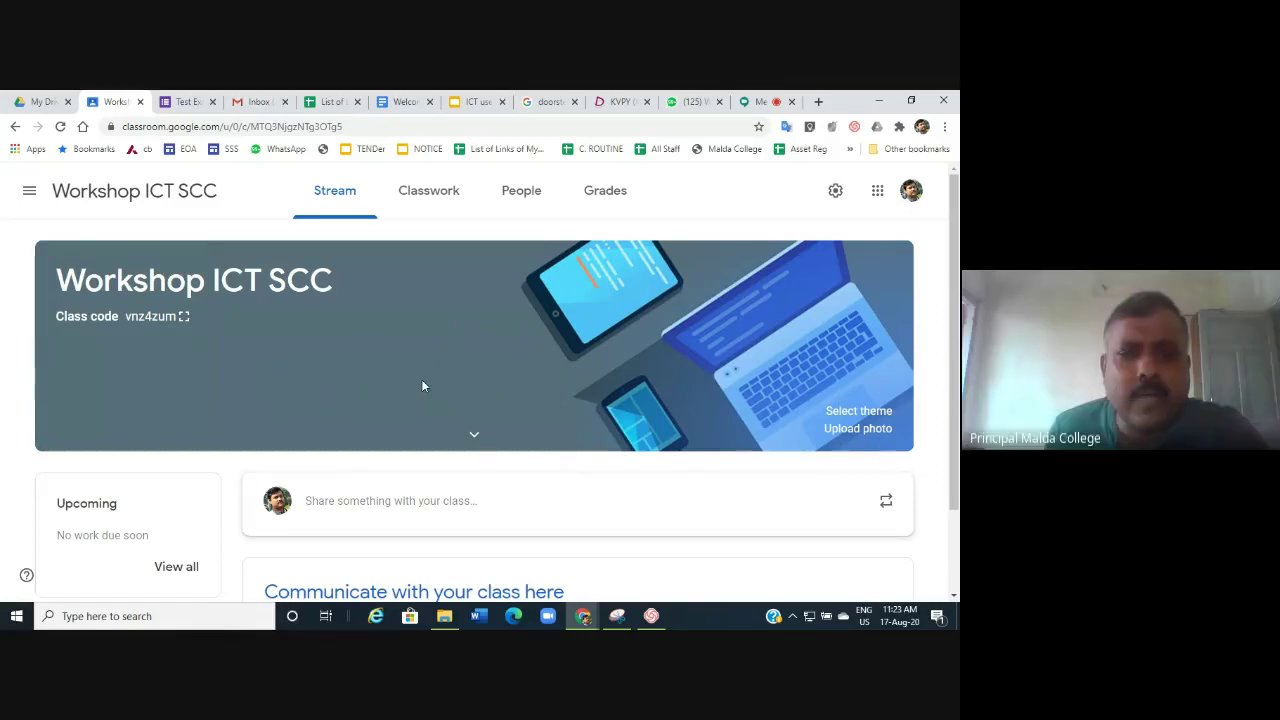
{"action": "scroll", "coordinate": [424, 382], "scroll_direction": "down", "scroll_amount": 1}
{"action": "scroll", "coordinate": [428, 383], "scroll_direction": "up", "scroll_amount": 1}
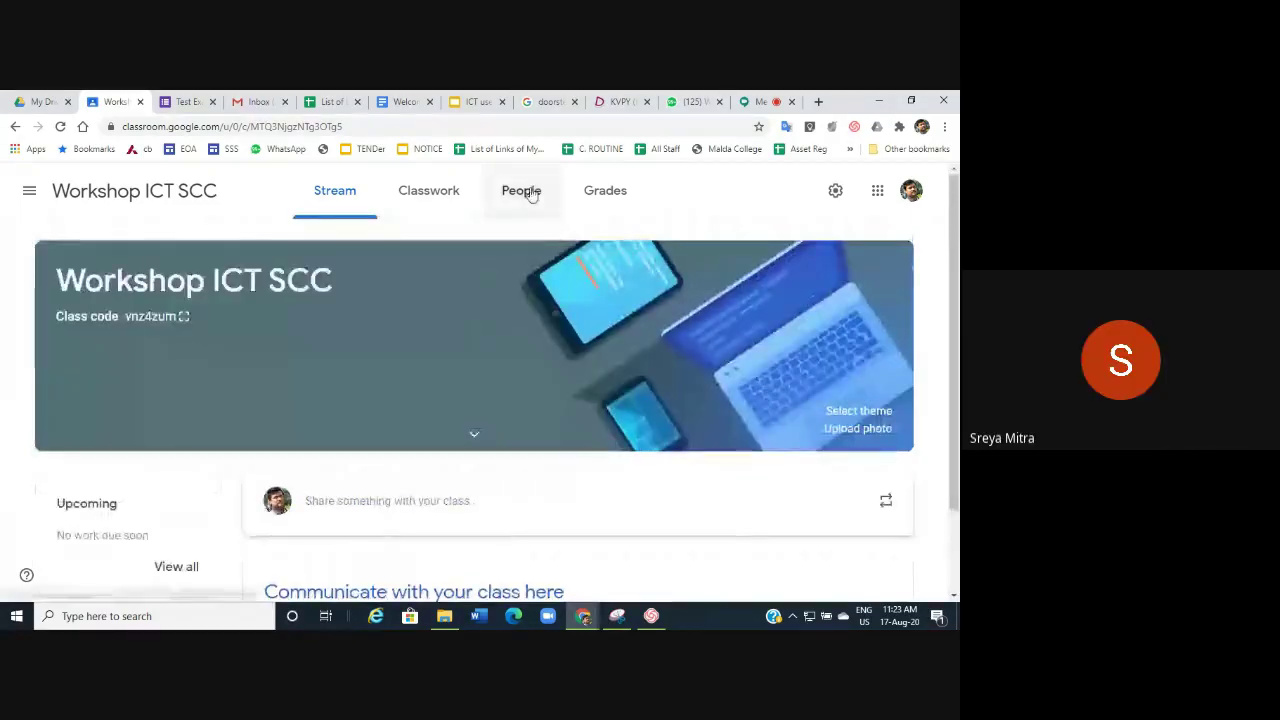
{"action": "left_click", "coordinate": [531, 194]}
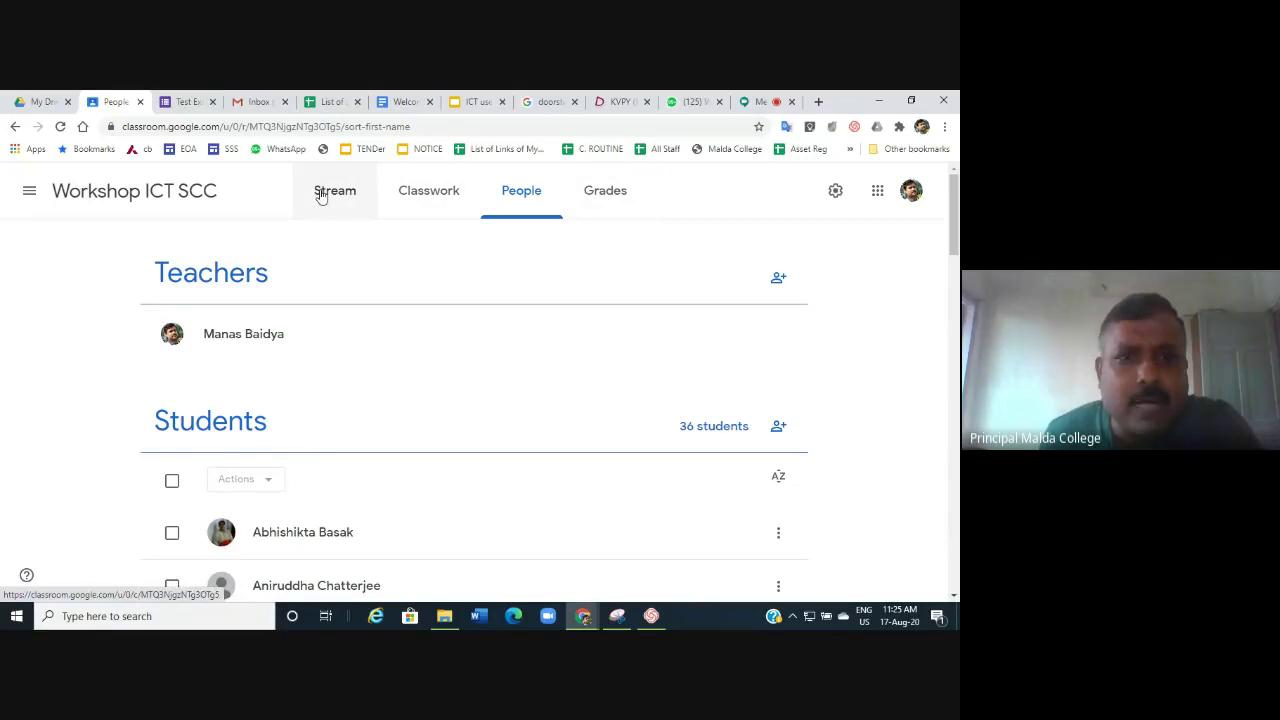
Refresh the roster by going to Stream and back to People to see new students.
{"action": "left_click", "coordinate": [320, 195]}
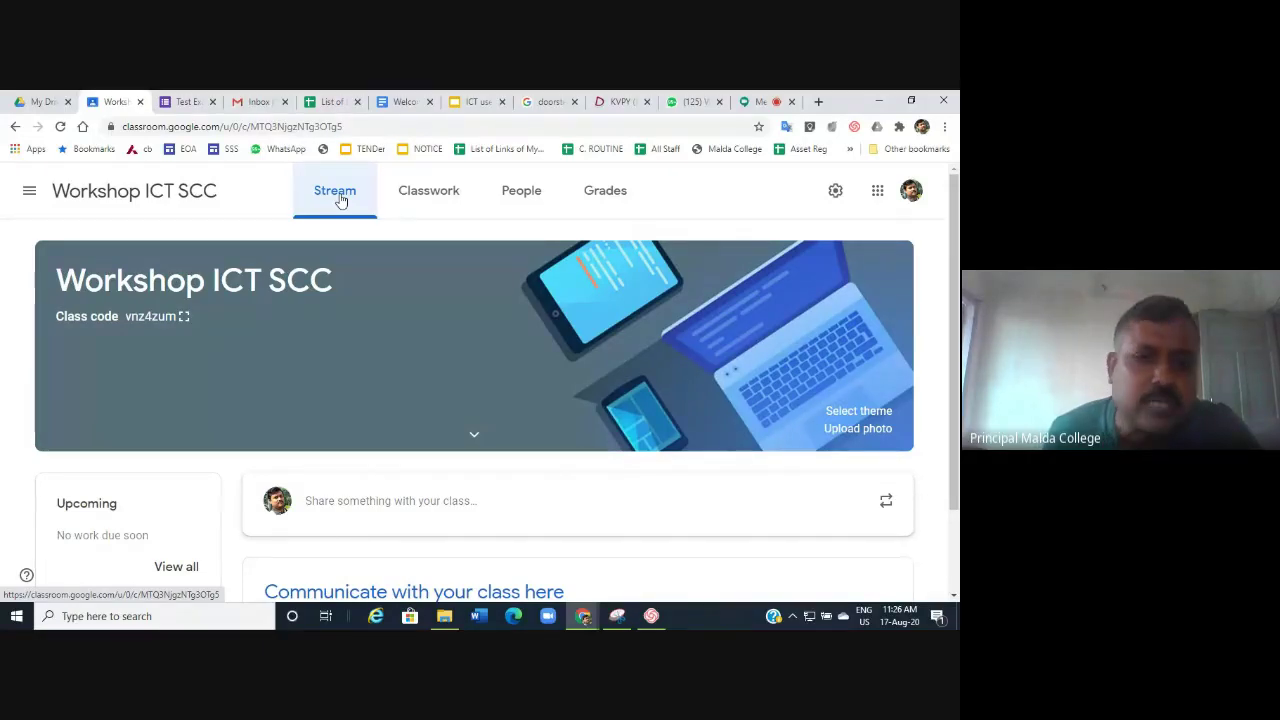
{"action": "left_click", "coordinate": [522, 200]}
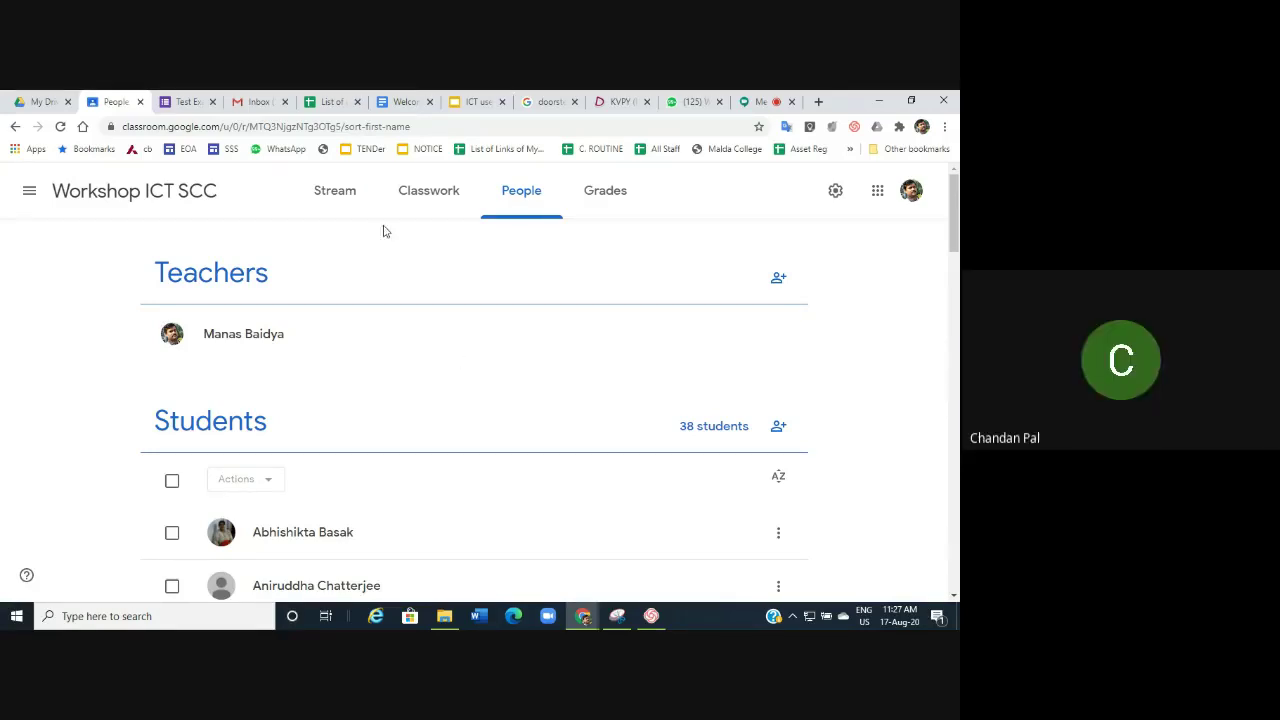
Switch to the Workshop ICT SCC Stream and scroll past the banner.
{"action": "left_click", "coordinate": [341, 198]}
{"action": "scroll", "coordinate": [367, 410], "scroll_direction": "down", "scroll_amount": 1}
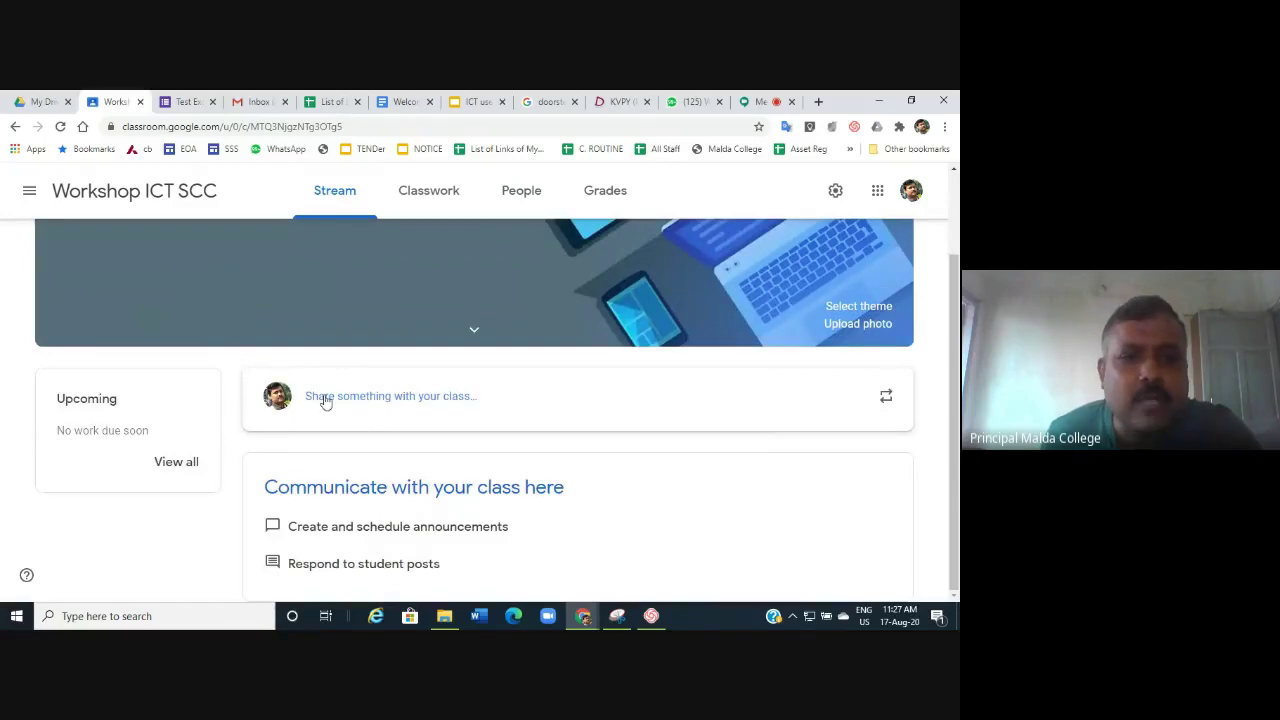
Draft the announcement 'Welcome to ICT workshop' for all students in the share box.
{"action": "left_click", "coordinate": [338, 404]}
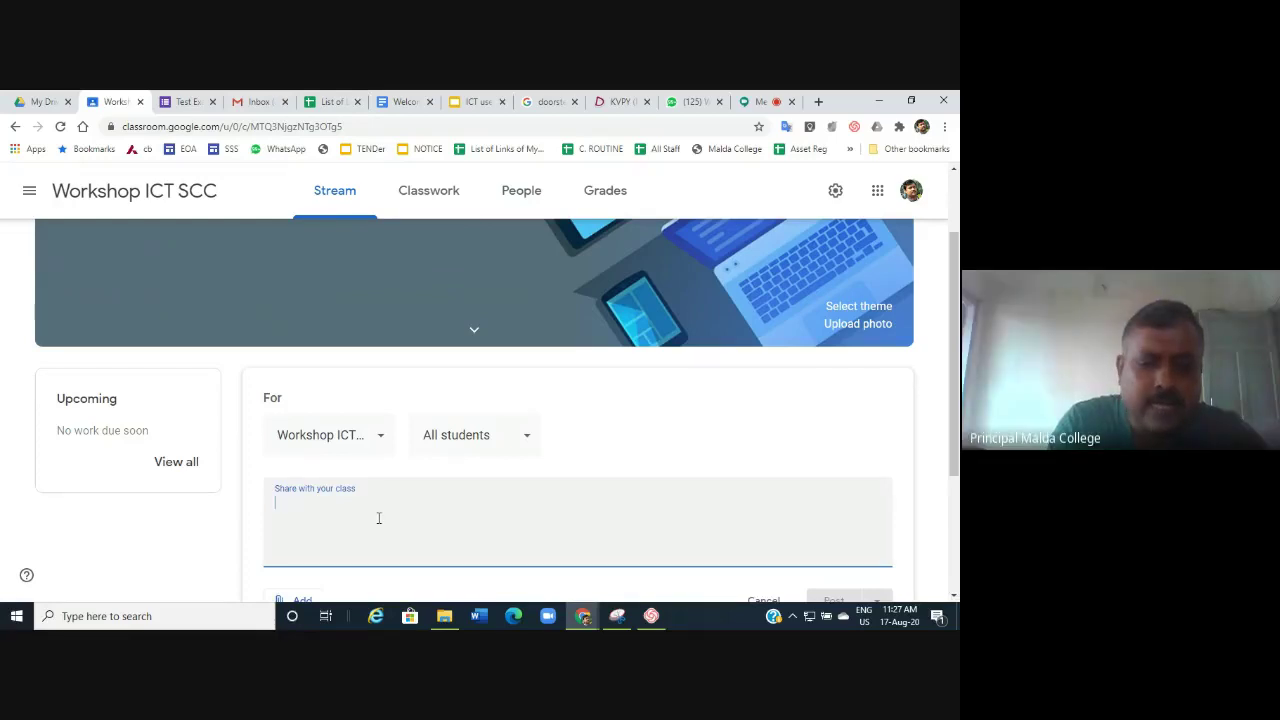
{"action": "type", "text": "We"}
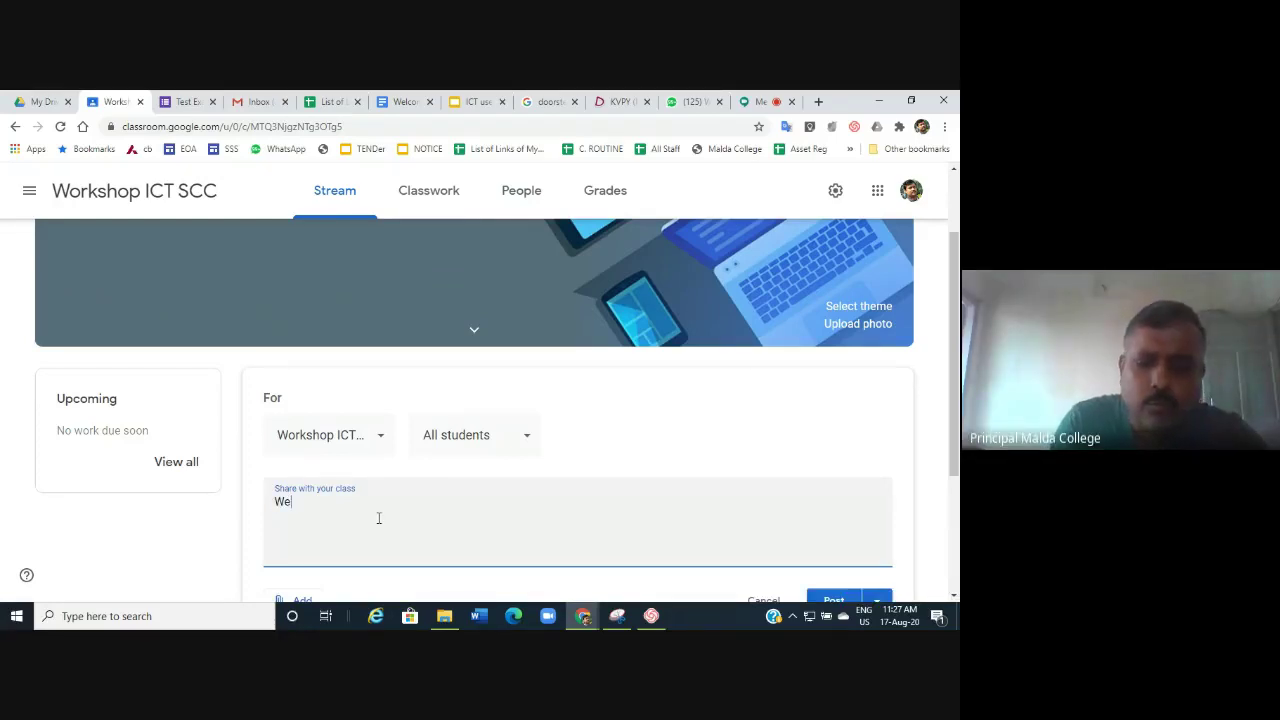
{"action": "type", "text": "lcome"}
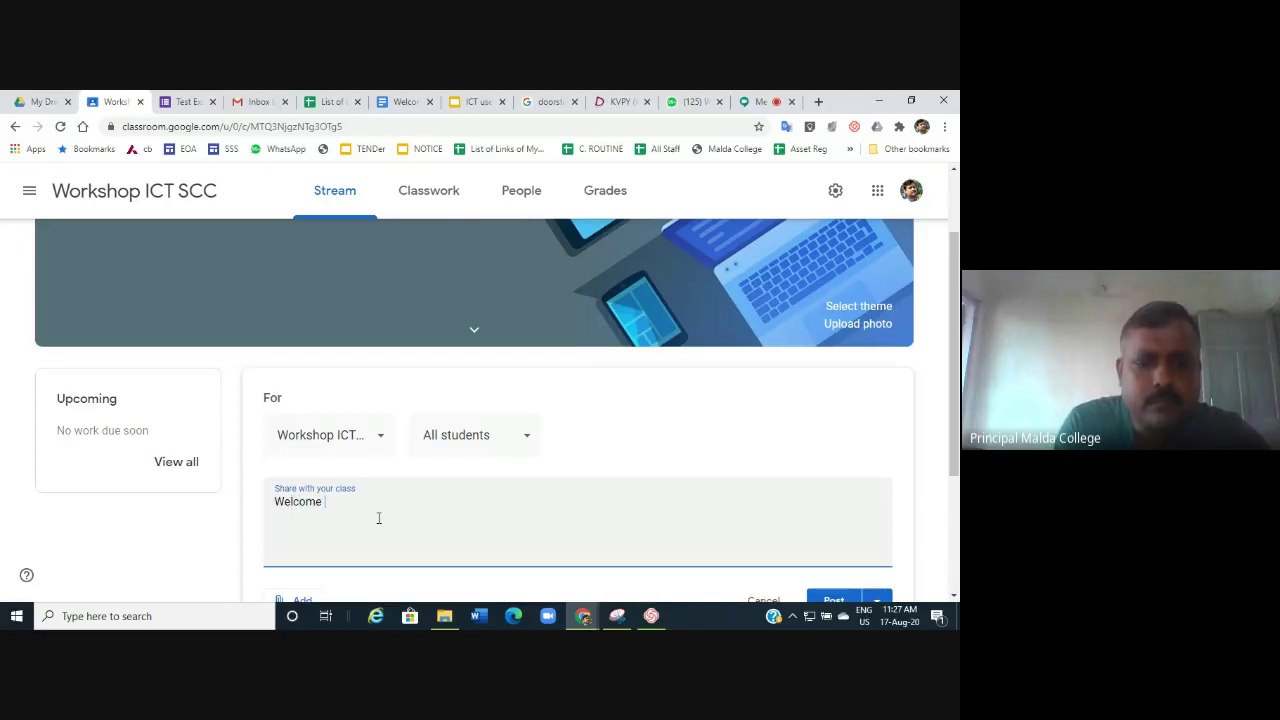
{"action": "key", "text": "BackSpace"}
{"action": "key", "text": "BackSpace"}
{"action": "key", "text": "BackSpace"}
{"action": "key", "text": "BackSpace"}
{"action": "key", "text": "BackSpace"}
{"action": "key", "text": "BackSpace"}
{"action": "key", "text": "BackSpace"}
{"action": "key", "text": "BackSpace"}
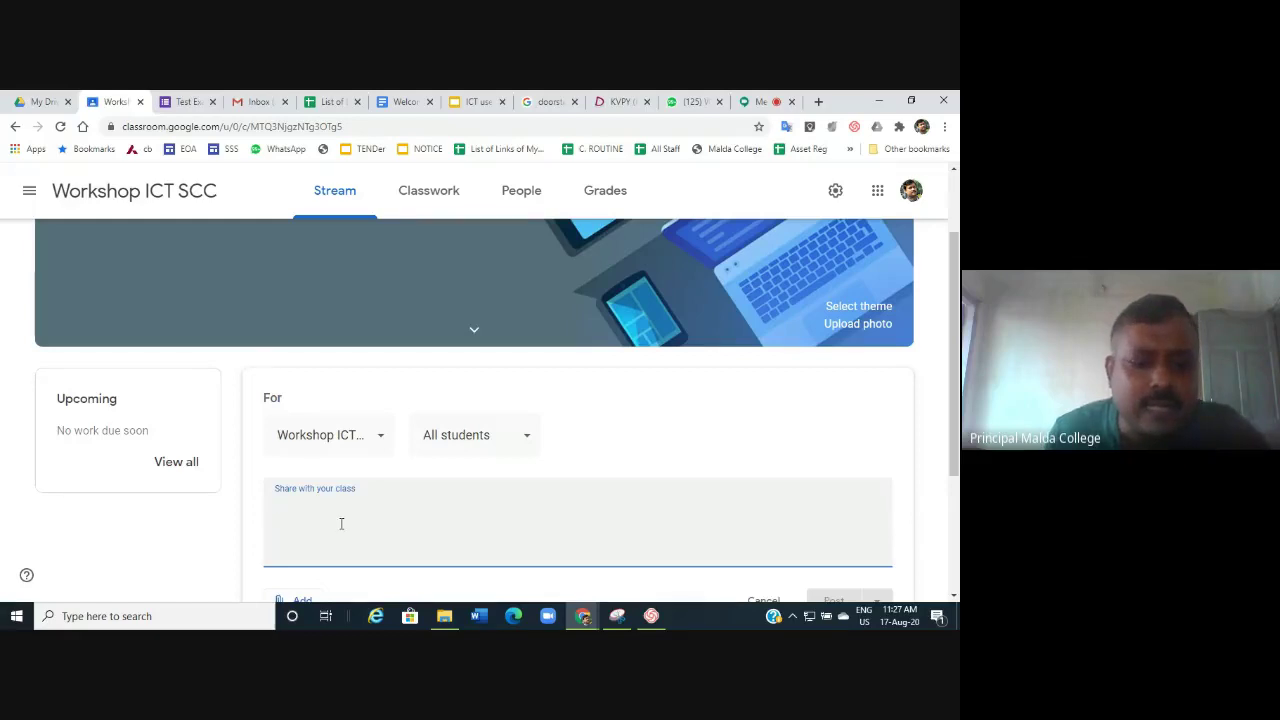
{"action": "type", "text": "Wel"}
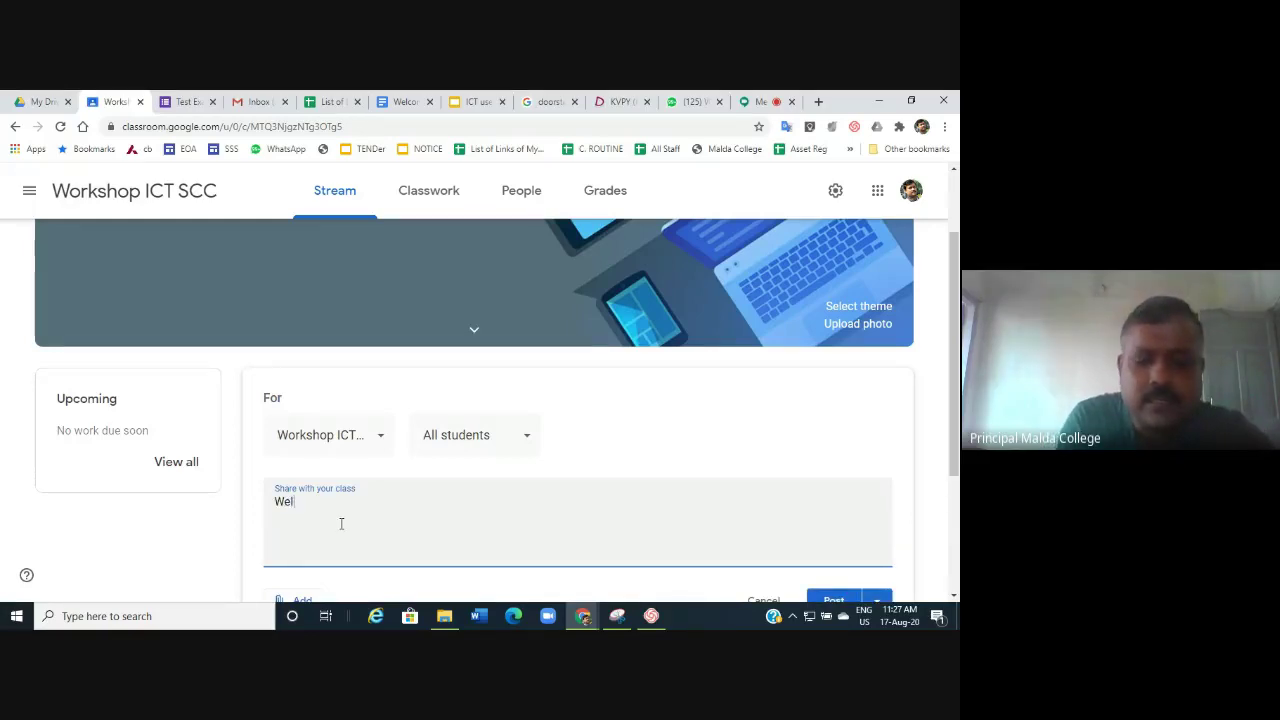
{"action": "type", "text": "come t"}
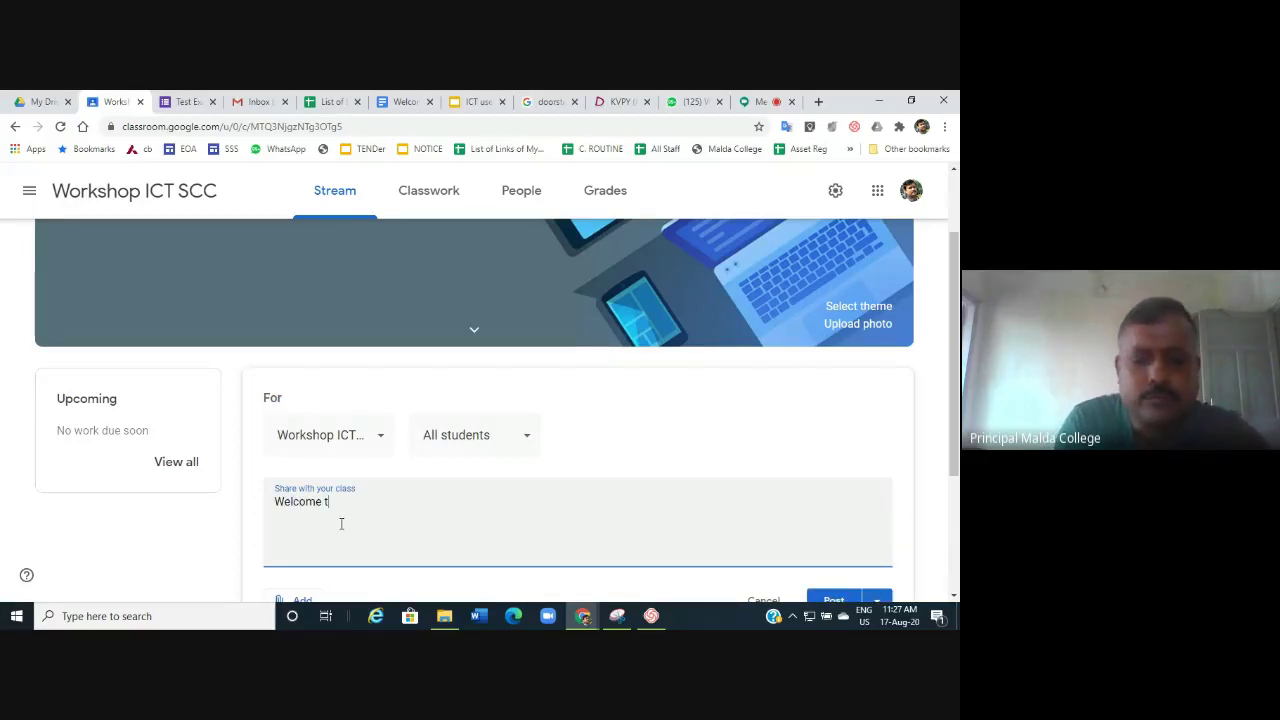
{"action": "type", "text": "o ICT "}
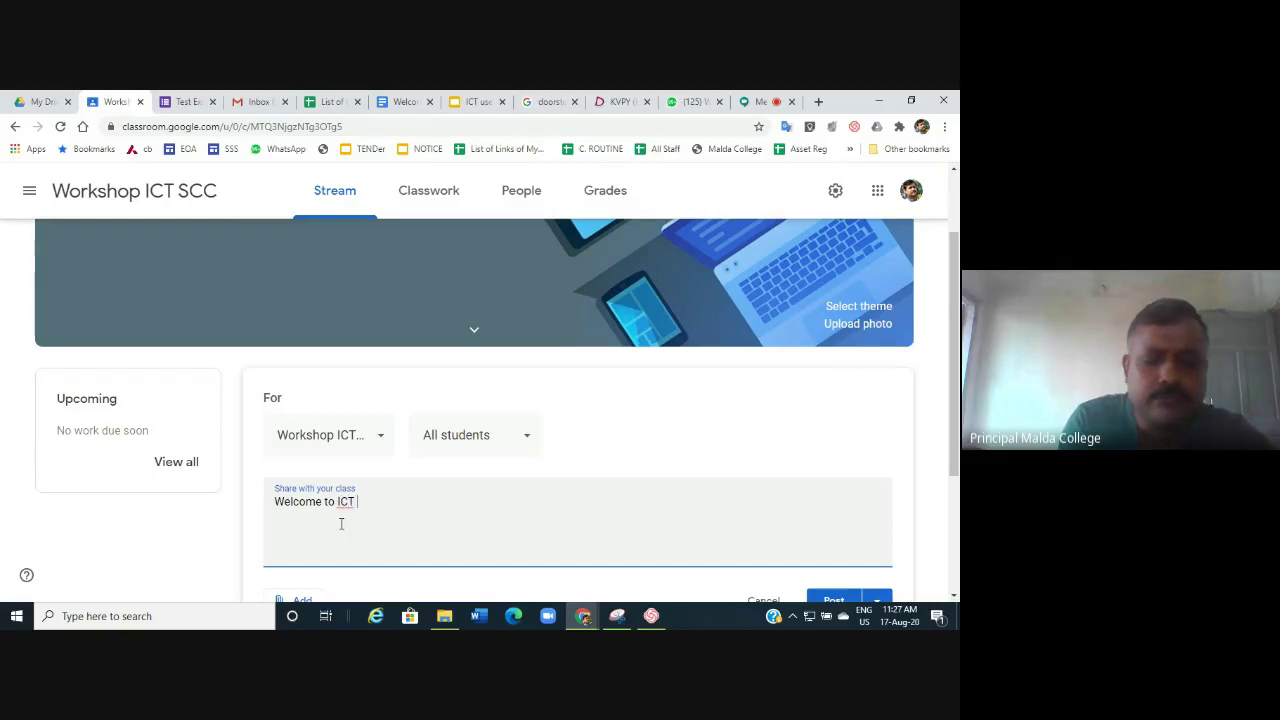
{"action": "type", "text": "work"}
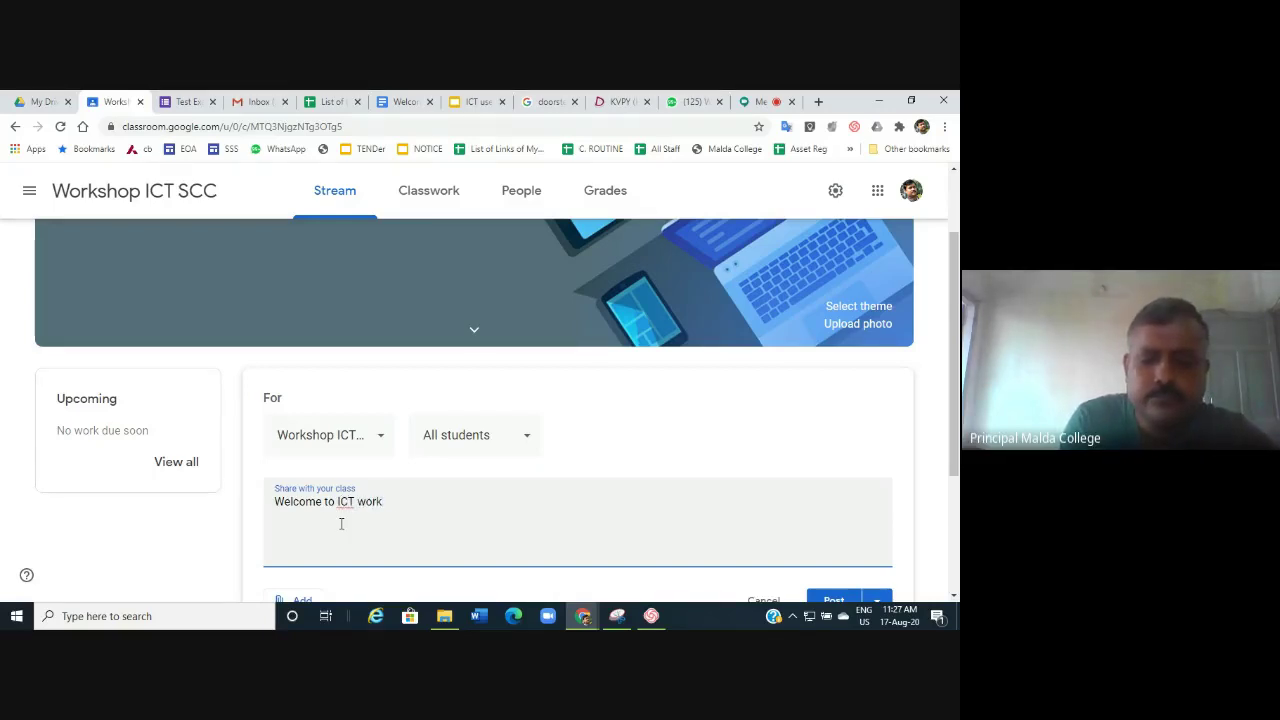
{"action": "type", "text": "shop"}
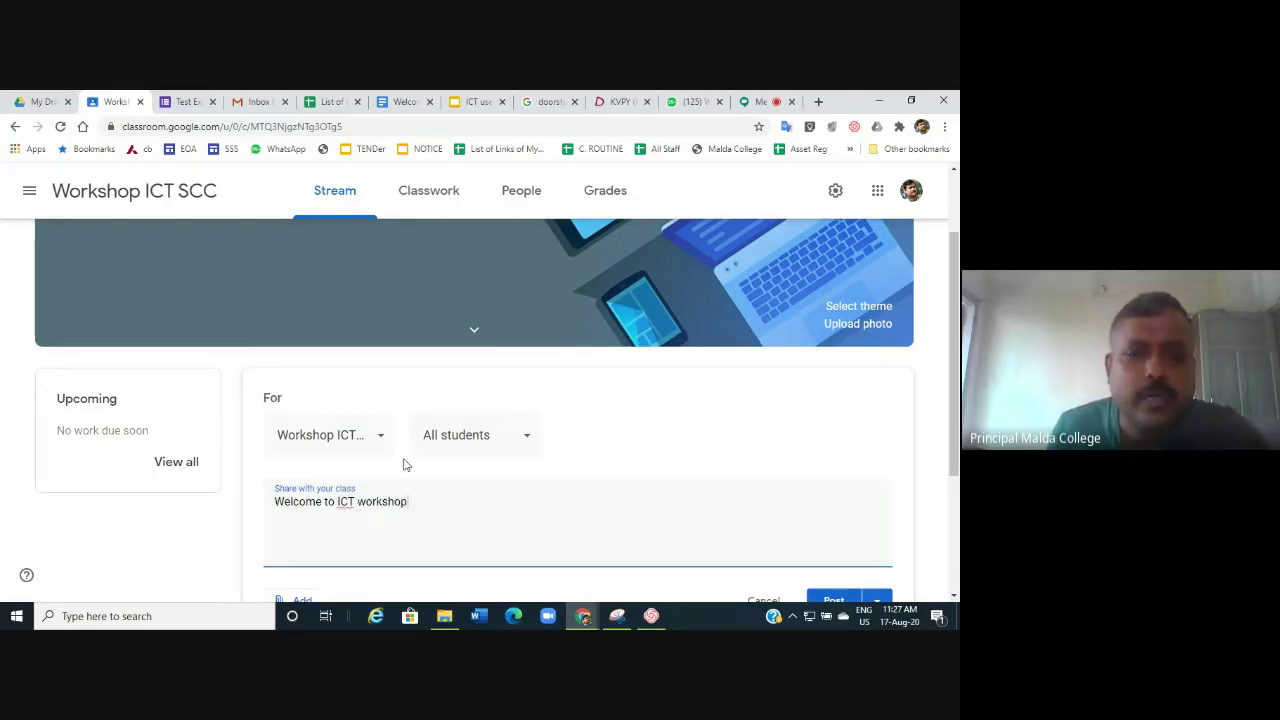
{"action": "scroll", "coordinate": [410, 458], "scroll_direction": "down", "scroll_amount": 1}
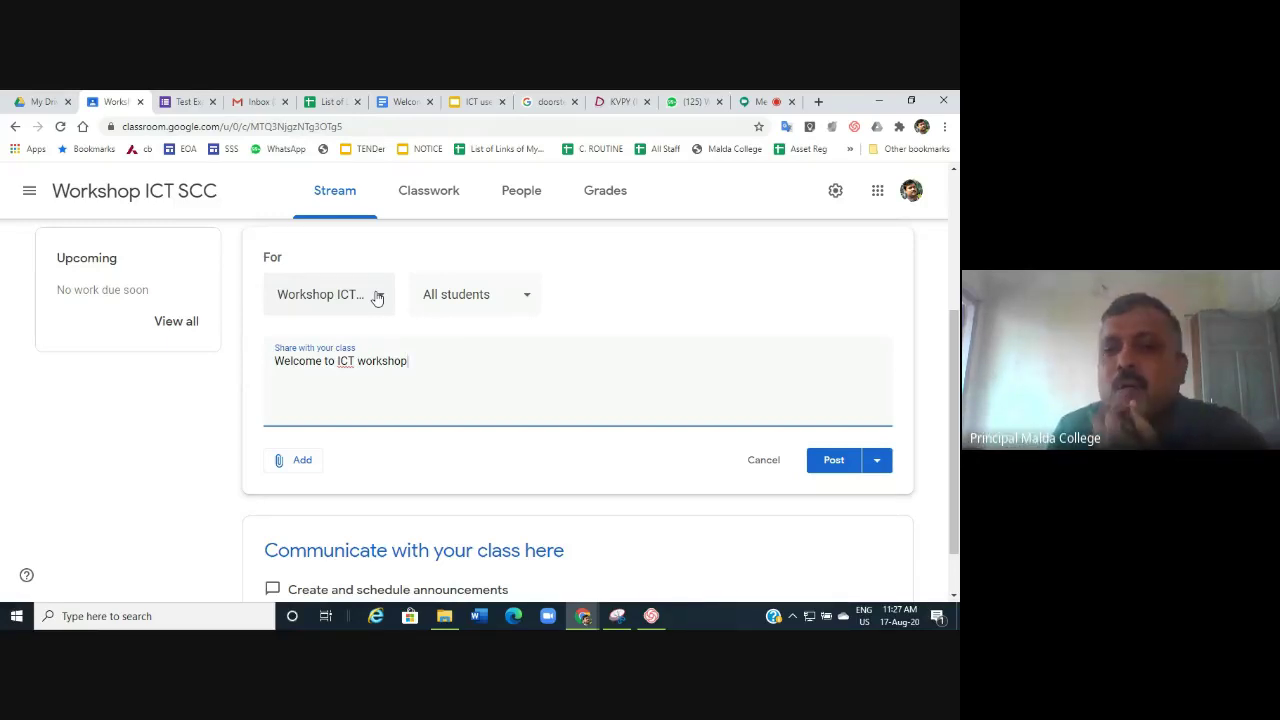
{"action": "left_click", "coordinate": [377, 297]}
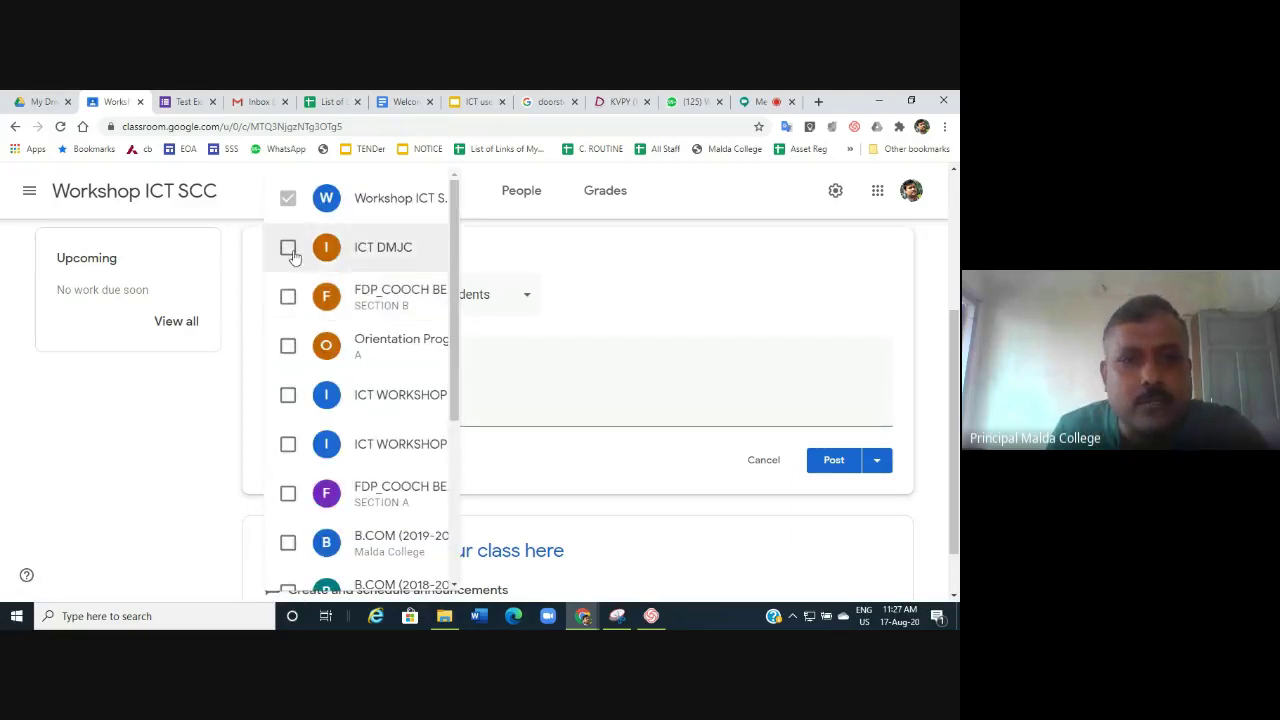
{"action": "scroll", "coordinate": [320, 300], "scroll_direction": "down", "scroll_amount": 3}
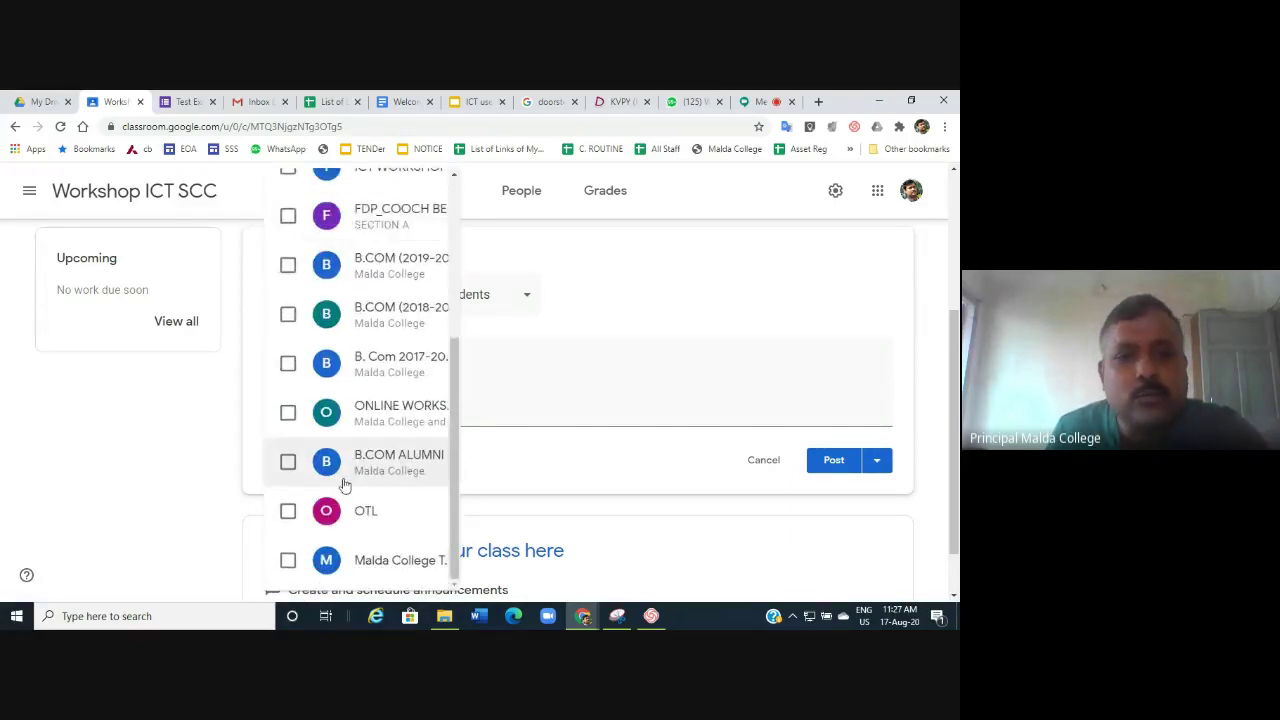
{"action": "scroll", "coordinate": [367, 500], "scroll_direction": "up", "scroll_amount": 3}
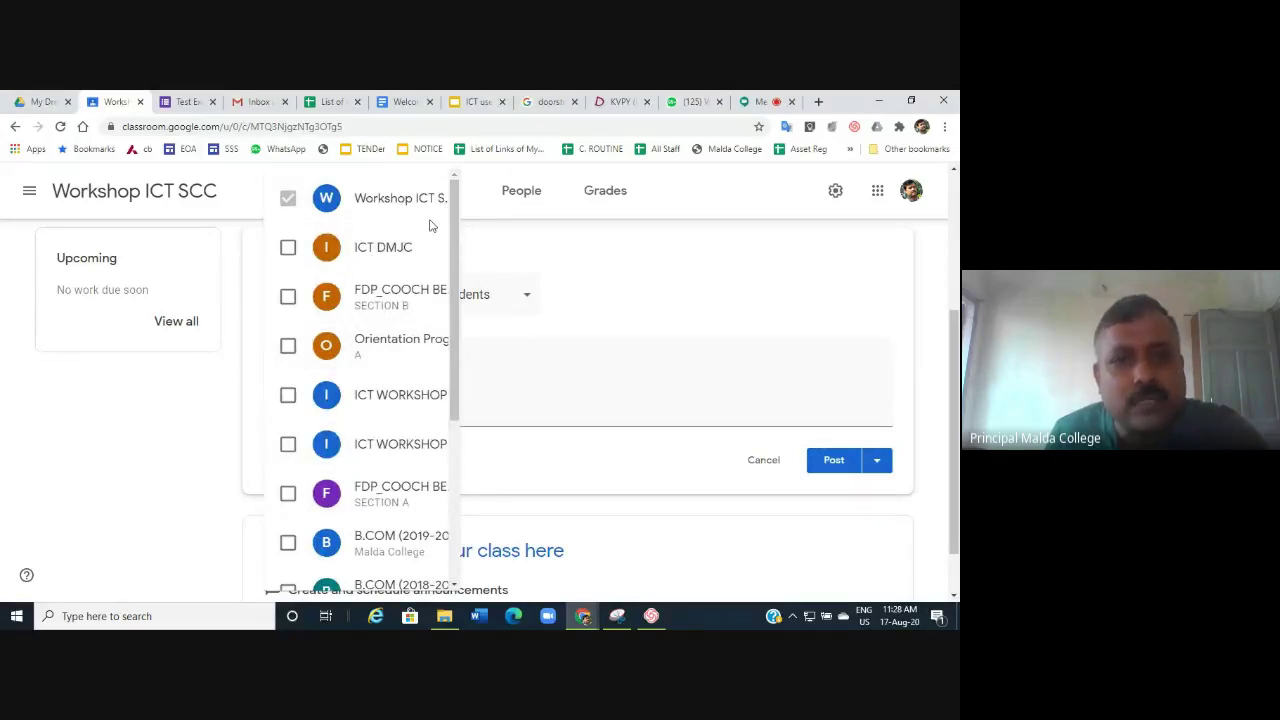
{"action": "left_click", "coordinate": [291, 253]}
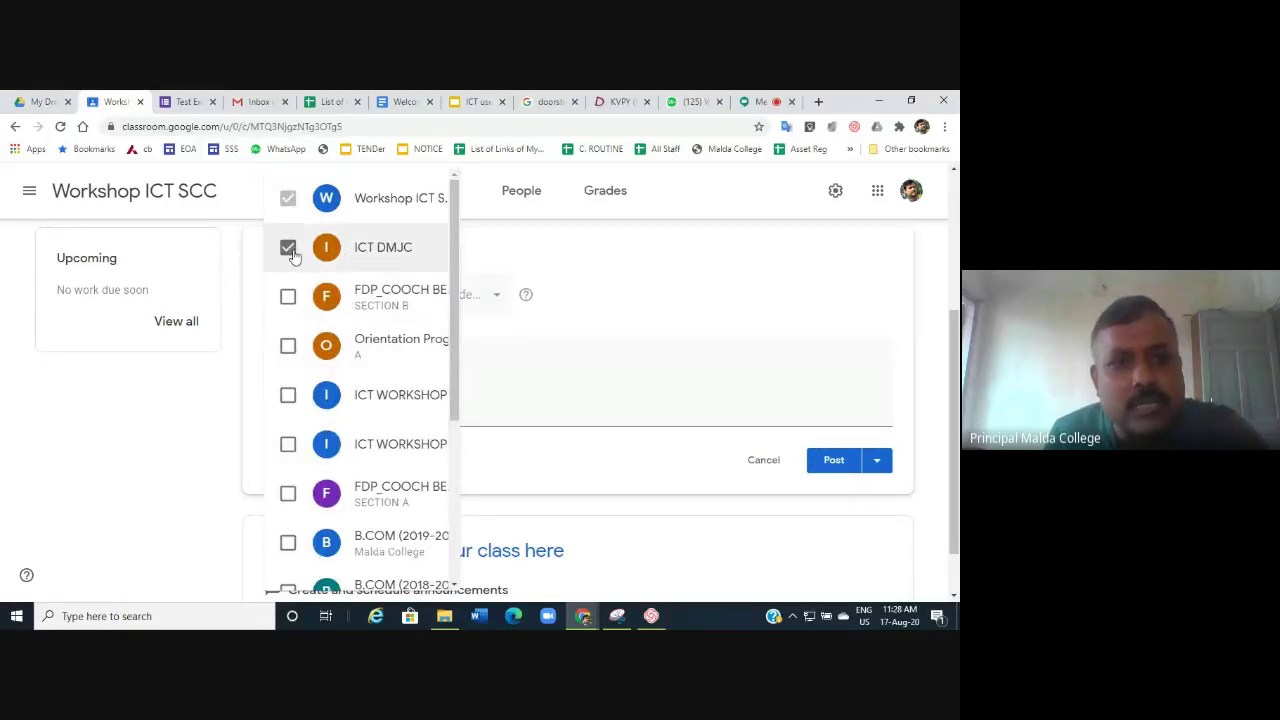
{"action": "left_click", "coordinate": [292, 299]}
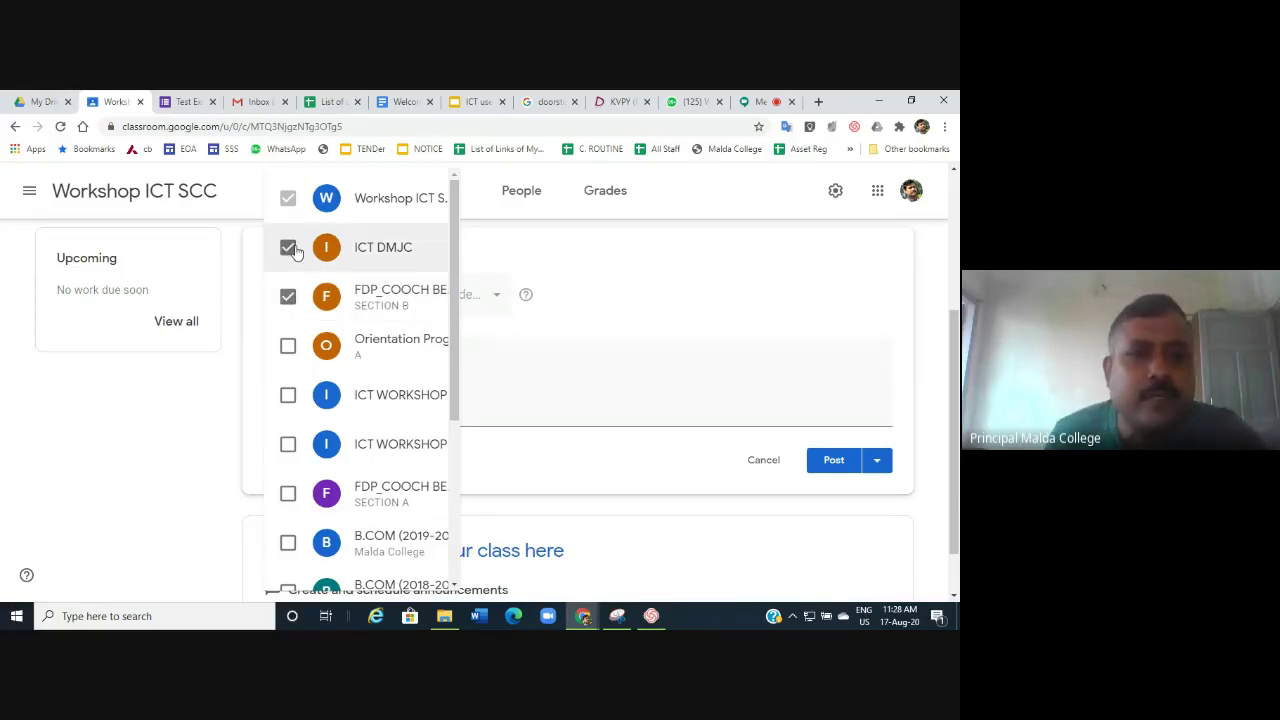
{"action": "left_click", "coordinate": [292, 250]}
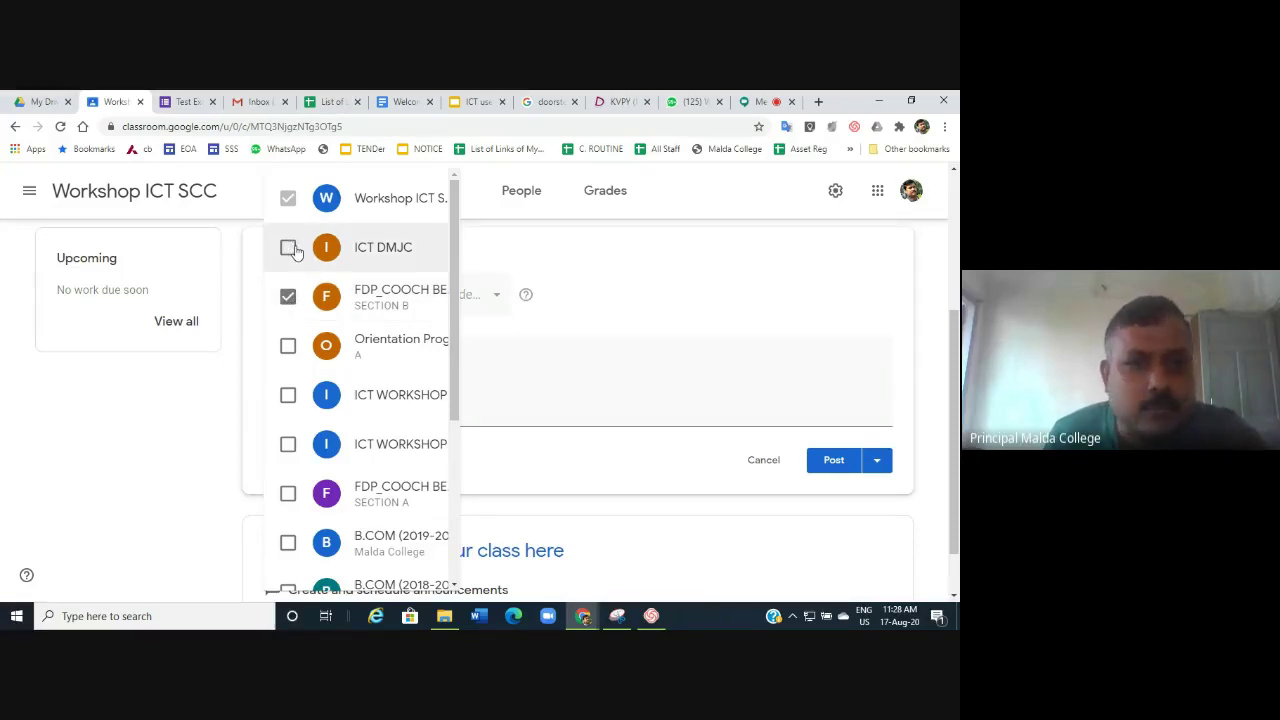
{"action": "left_click", "coordinate": [288, 297]}
{"action": "left_click", "coordinate": [678, 302]}
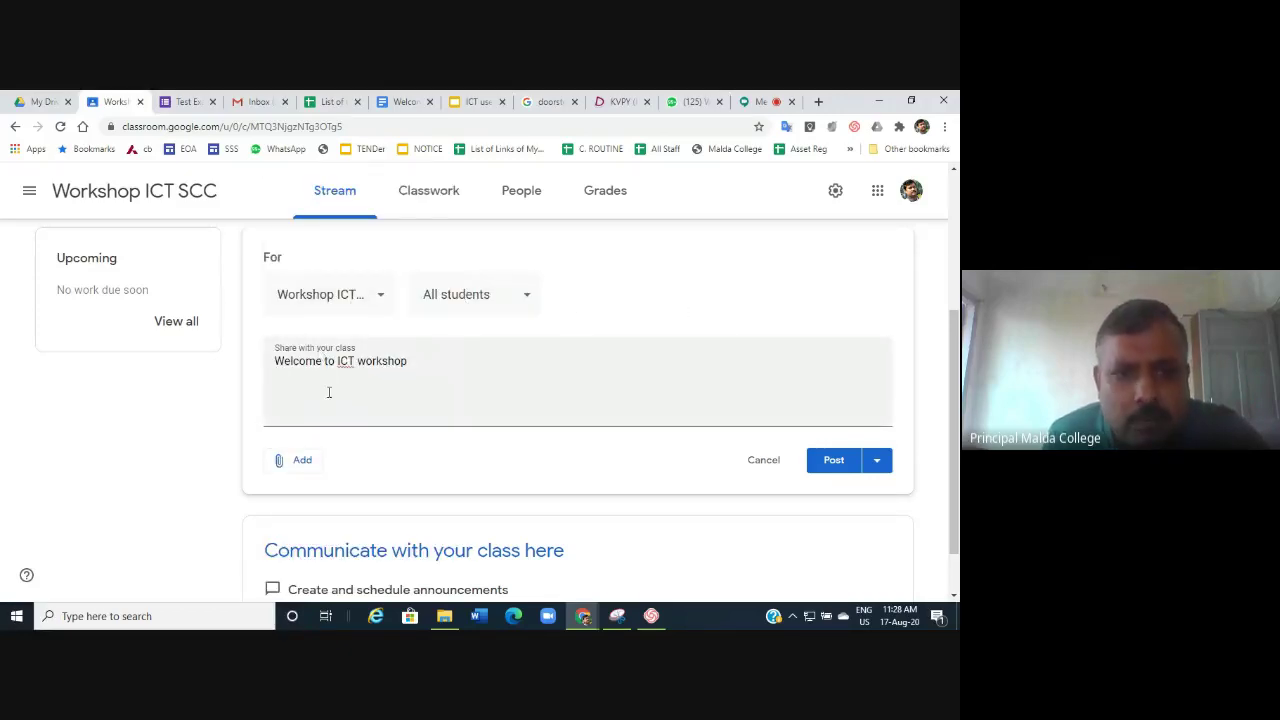
{"action": "left_click", "coordinate": [519, 297]}
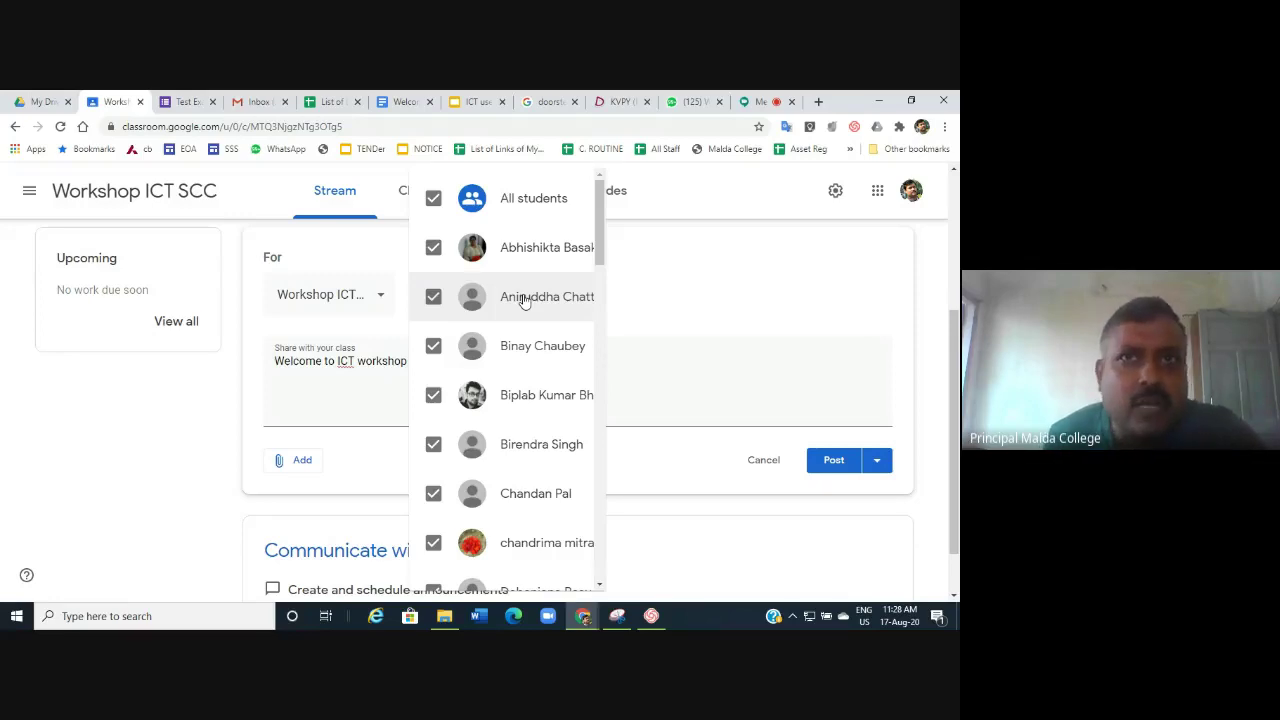
{"action": "left_click", "coordinate": [435, 202]}
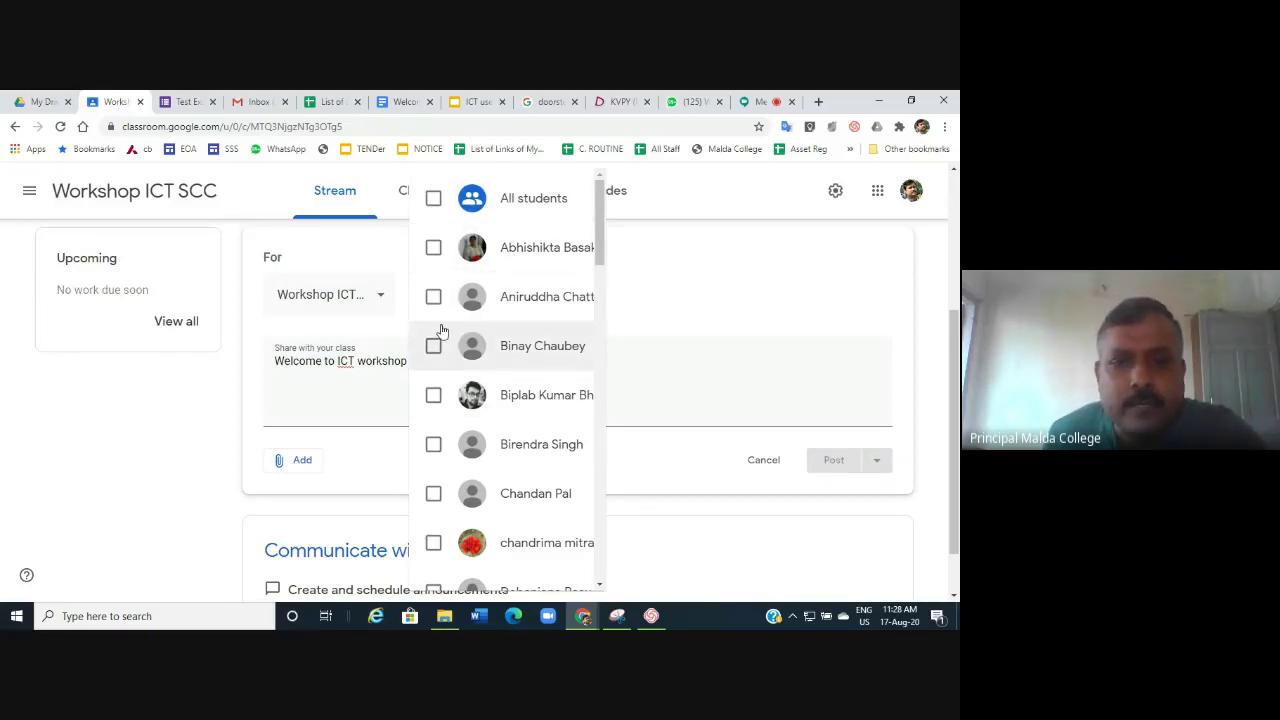
{"action": "left_click", "coordinate": [435, 250]}
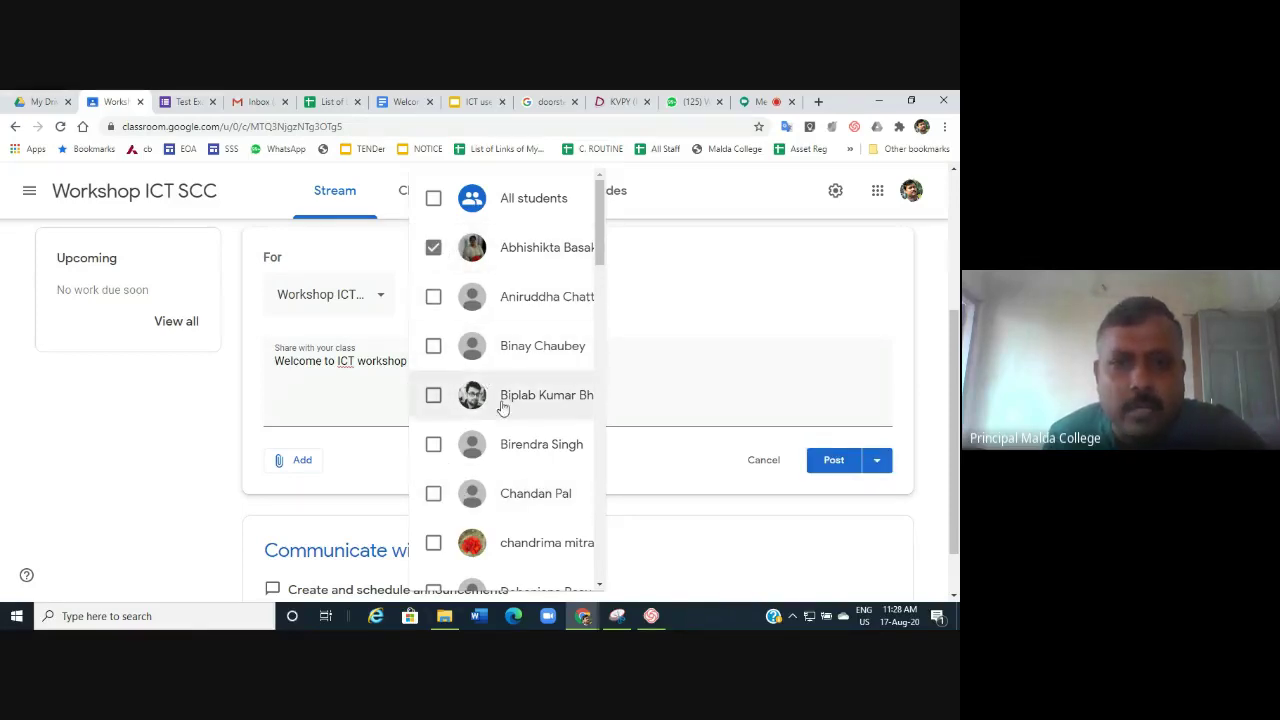
{"action": "left_click", "coordinate": [434, 298]}
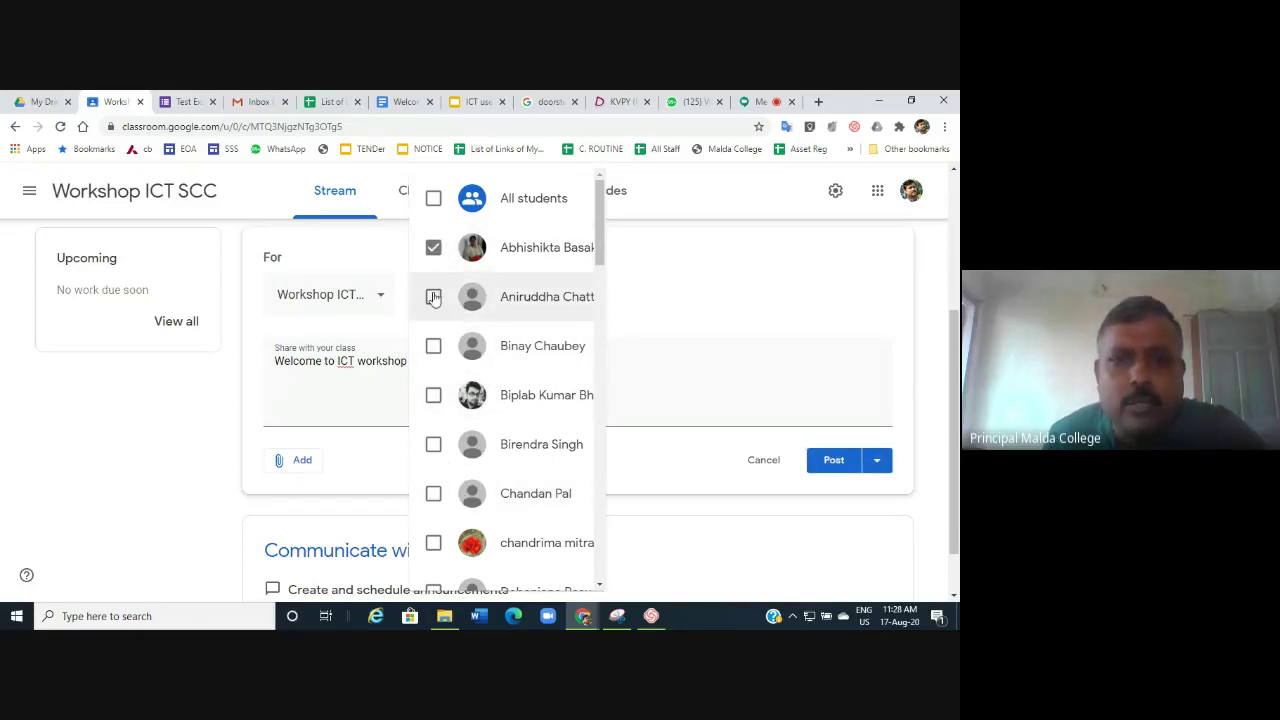
{"action": "left_click", "coordinate": [433, 198]}
{"action": "left_click", "coordinate": [636, 279]}
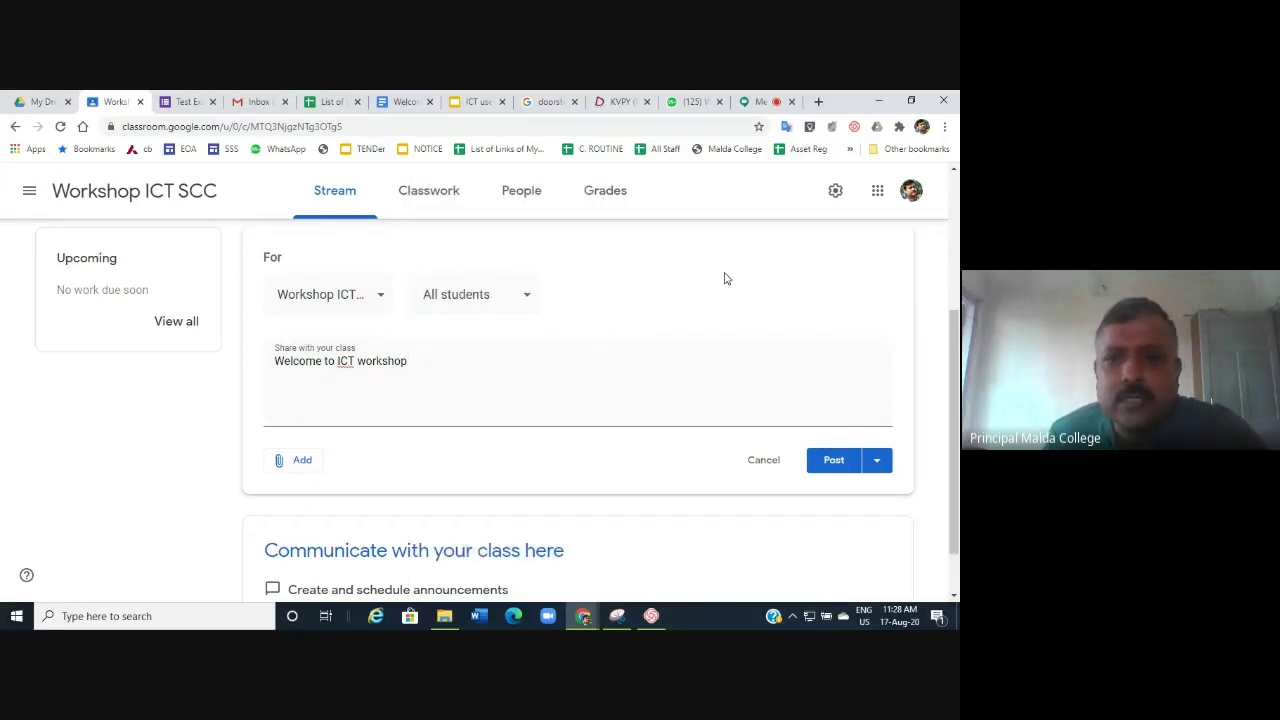
{"action": "scroll", "coordinate": [722, 285], "scroll_direction": "down", "scroll_amount": 1}
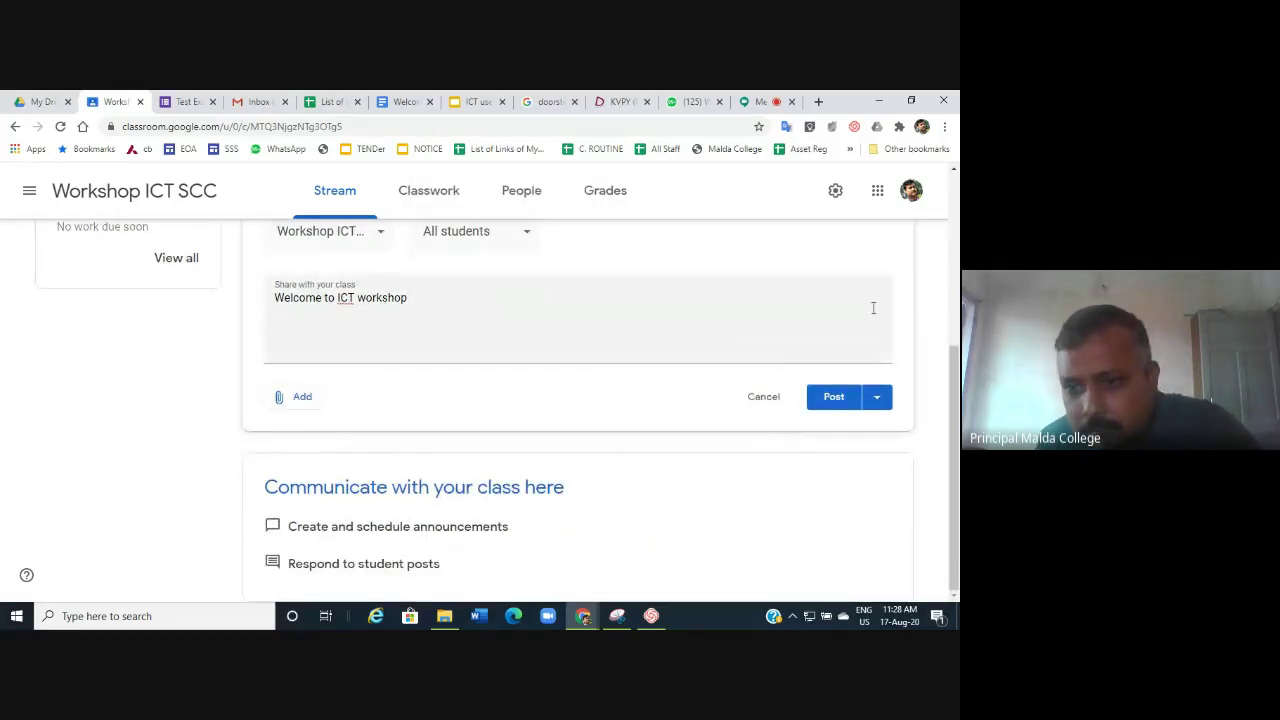
Choose Schedule from the Post dropdown to schedule the welcome post.
{"action": "left_click", "coordinate": [879, 400]}
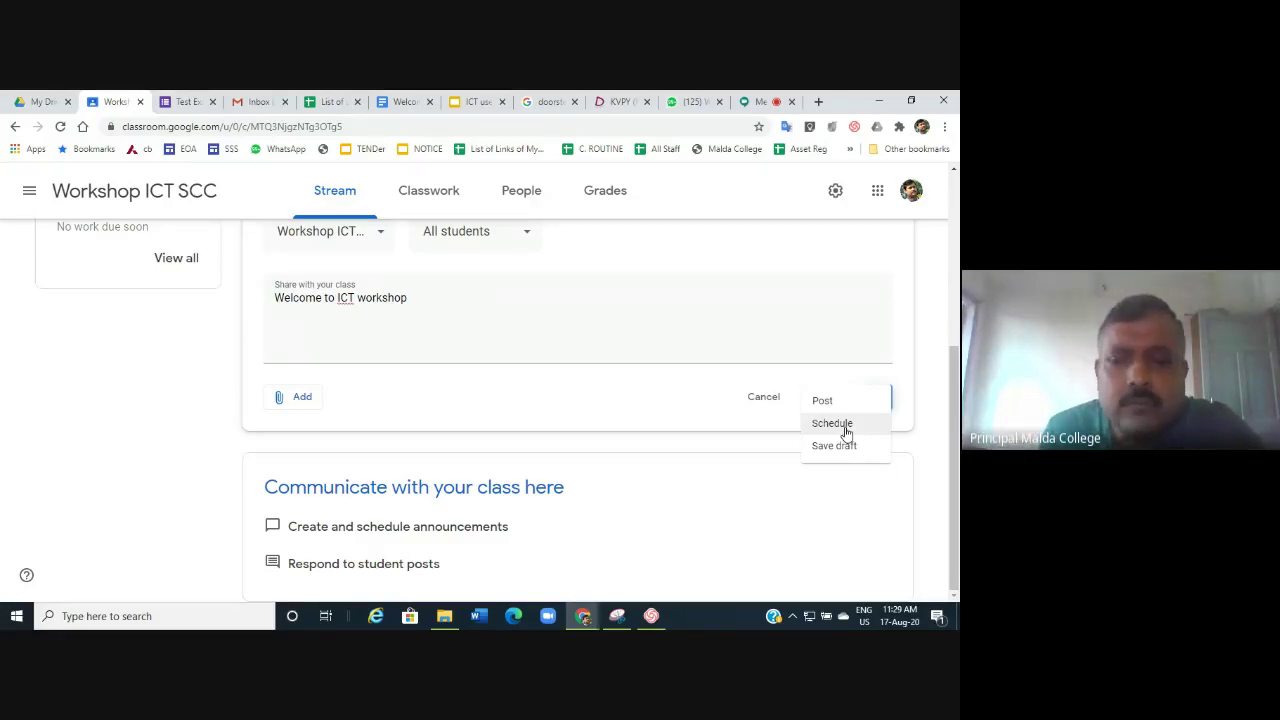
{"action": "left_click", "coordinate": [833, 424]}
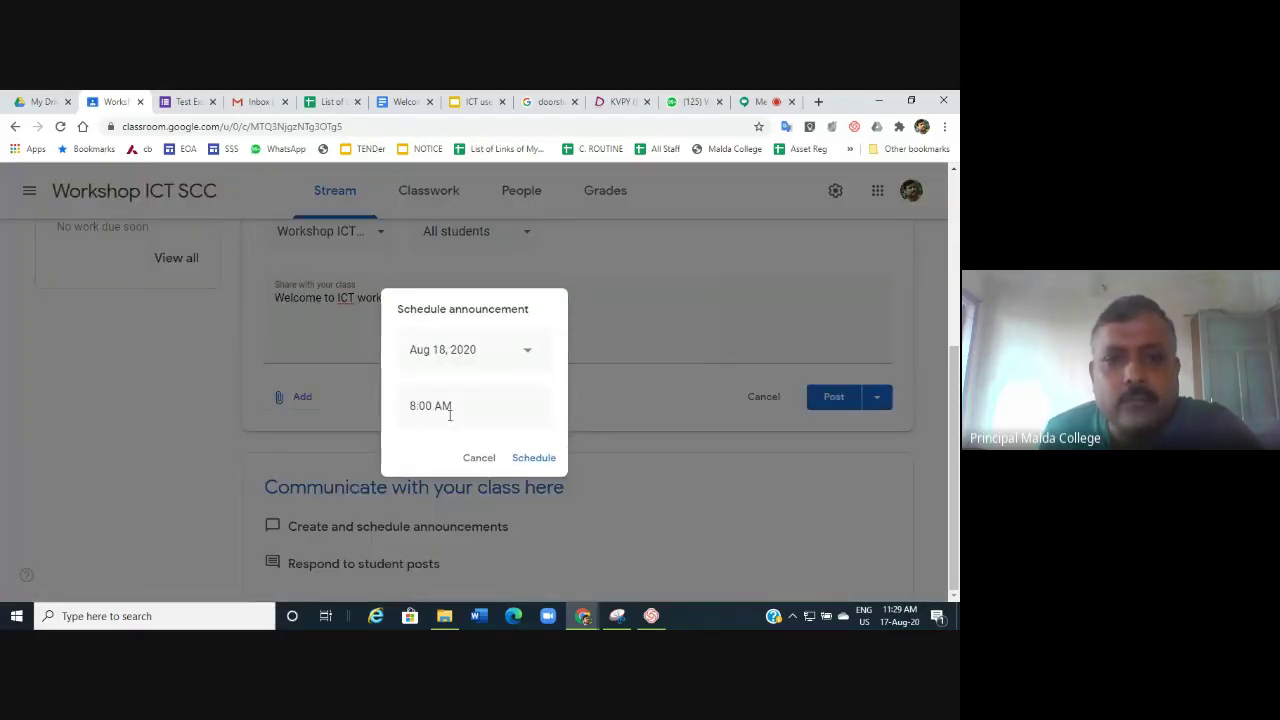
Change the announcement's scheduled date to Aug 17, 2020.
{"action": "left_click", "coordinate": [455, 410]}
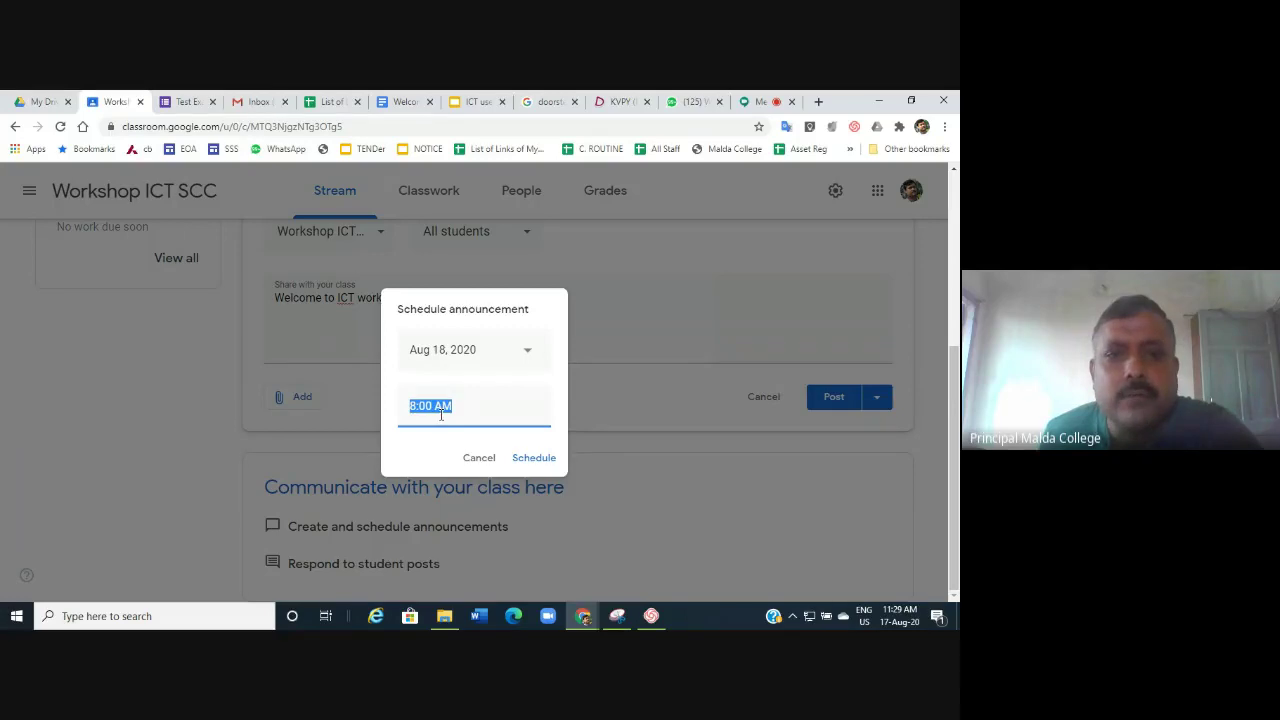
{"action": "left_click", "coordinate": [523, 352]}
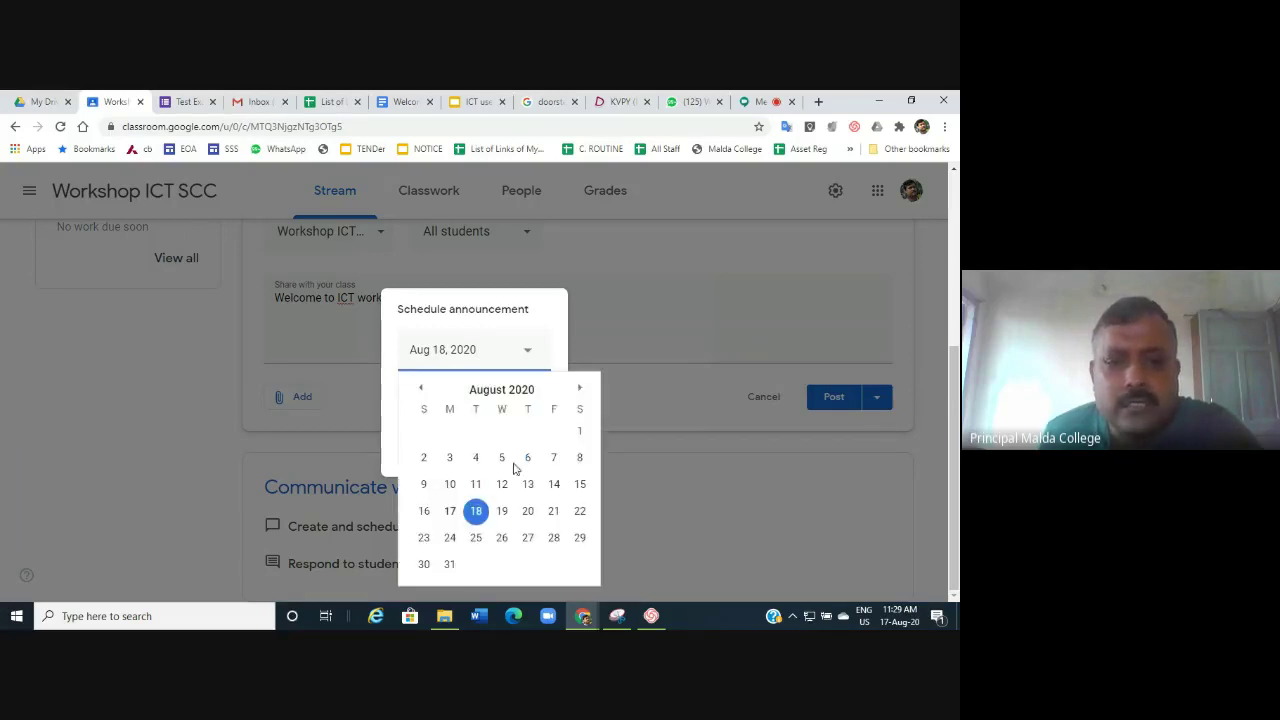
{"action": "left_click", "coordinate": [447, 511]}
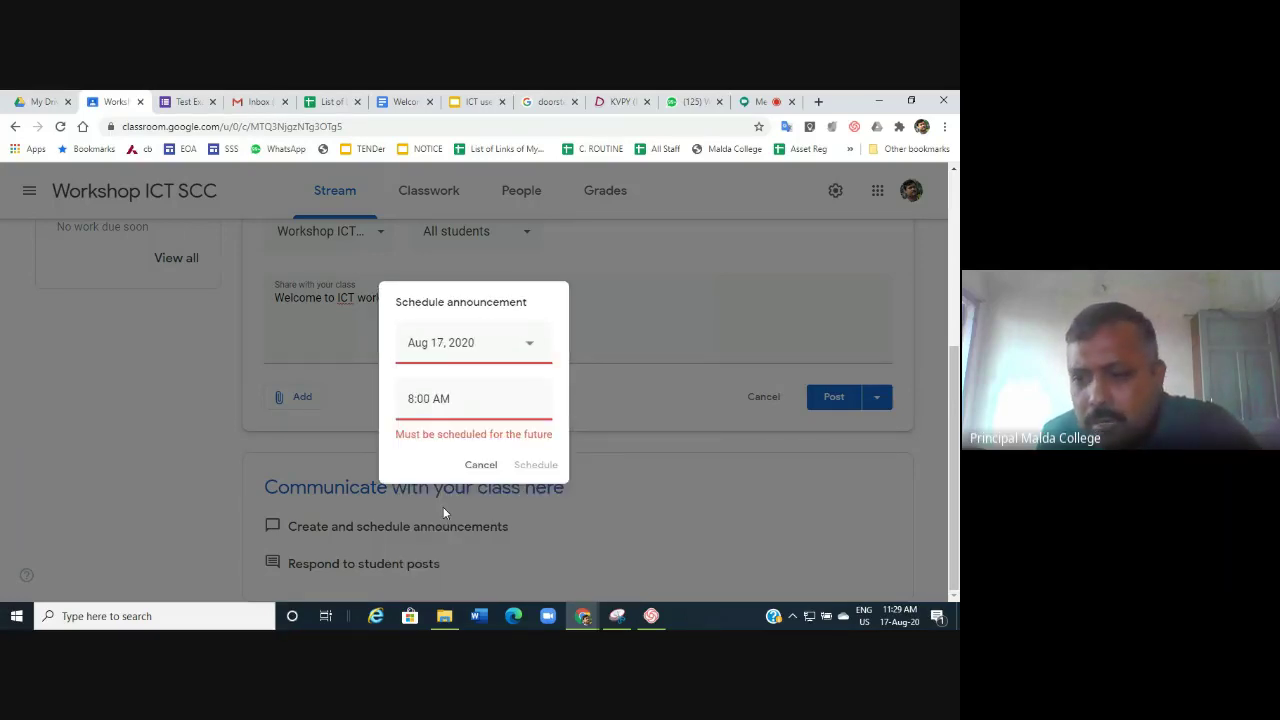
Set the scheduled time to 11:35 AM and confirm the schedule.
{"action": "left_click", "coordinate": [453, 399]}
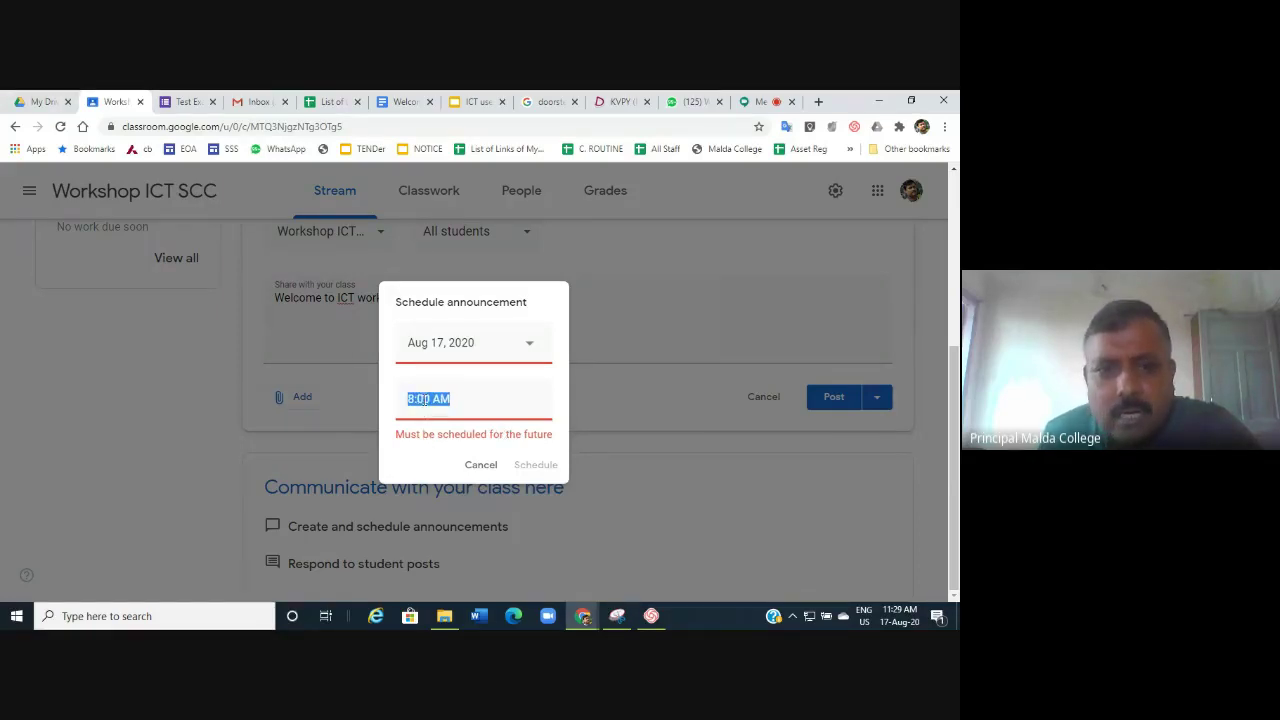
{"action": "double_click", "coordinate": [424, 399]}
{"action": "left_click", "coordinate": [424, 399]}
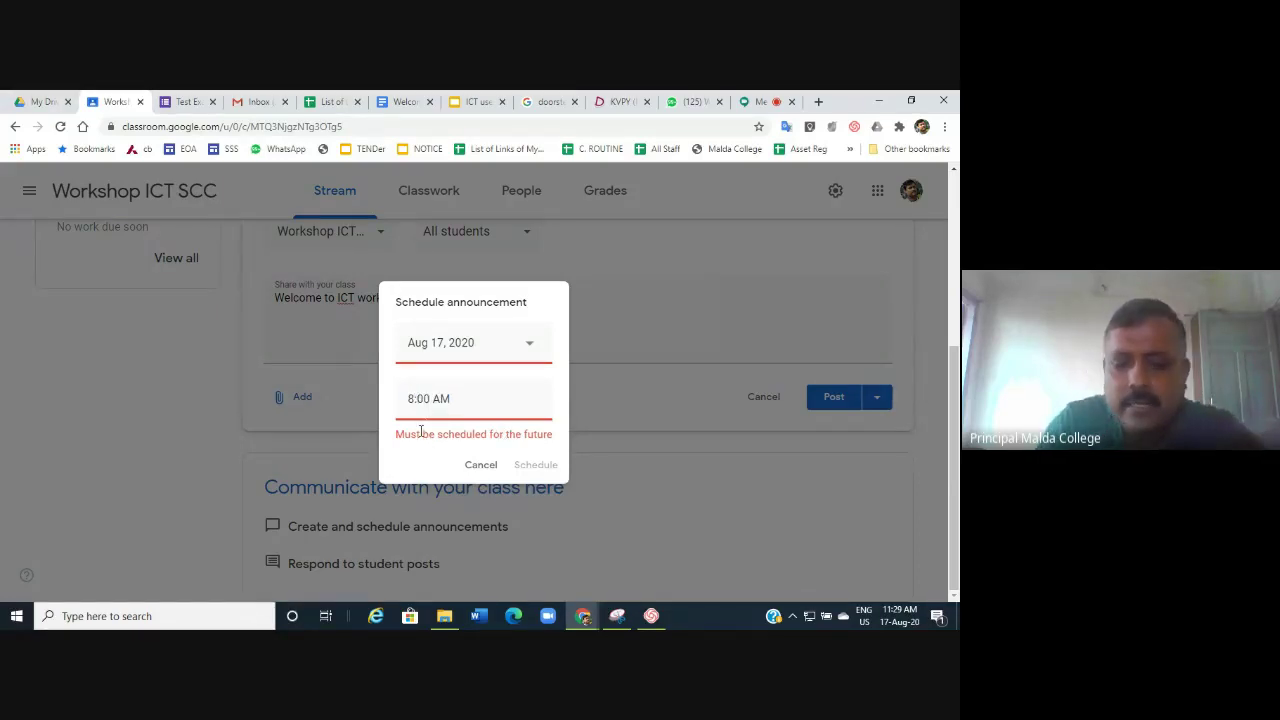
{"action": "key", "text": "BackSpace"}
{"action": "type", "text": "11"}
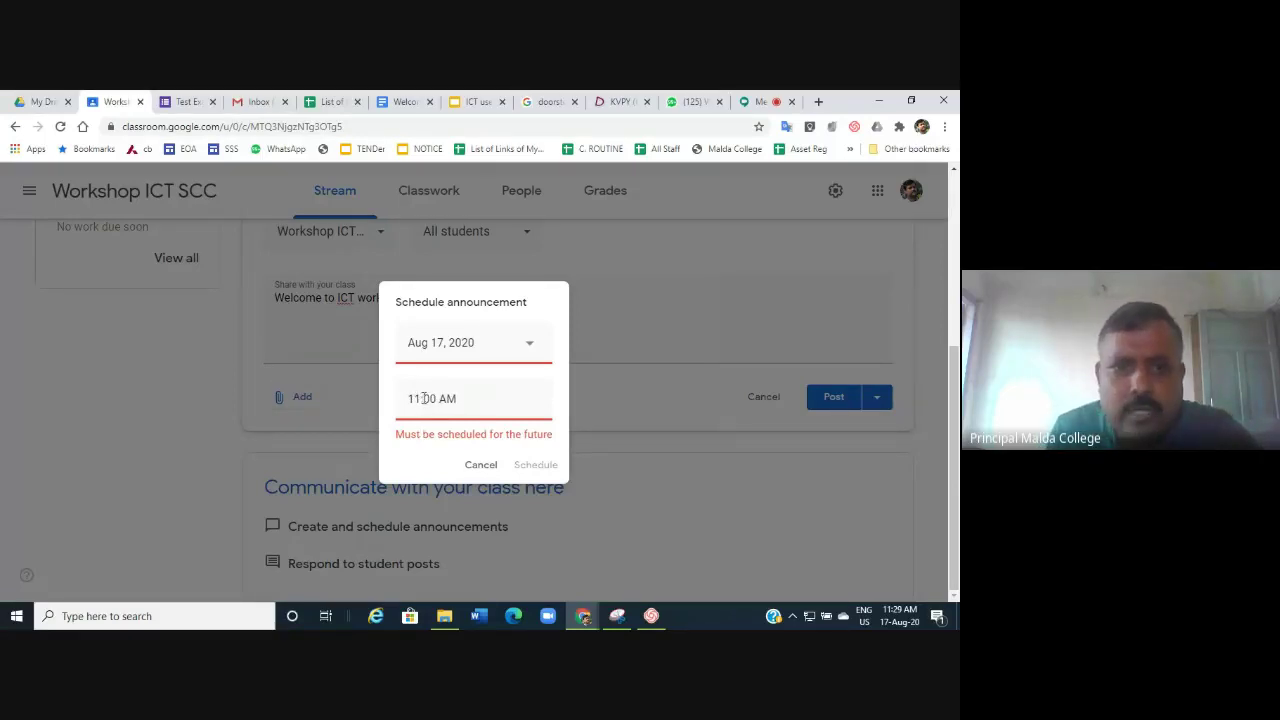
{"action": "left_click", "coordinate": [434, 399]}
{"action": "key", "text": "BackSpace"}
{"action": "key", "text": "BackSpace"}
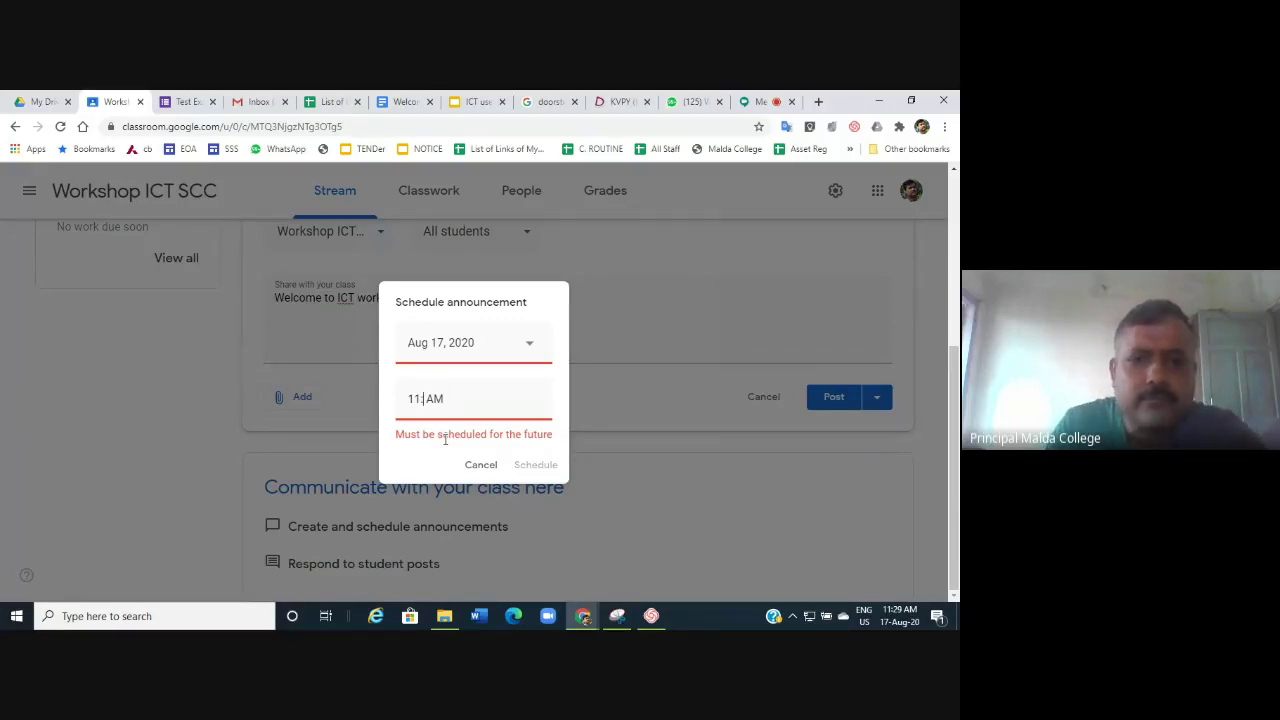
{"action": "type", "text": "3535"}
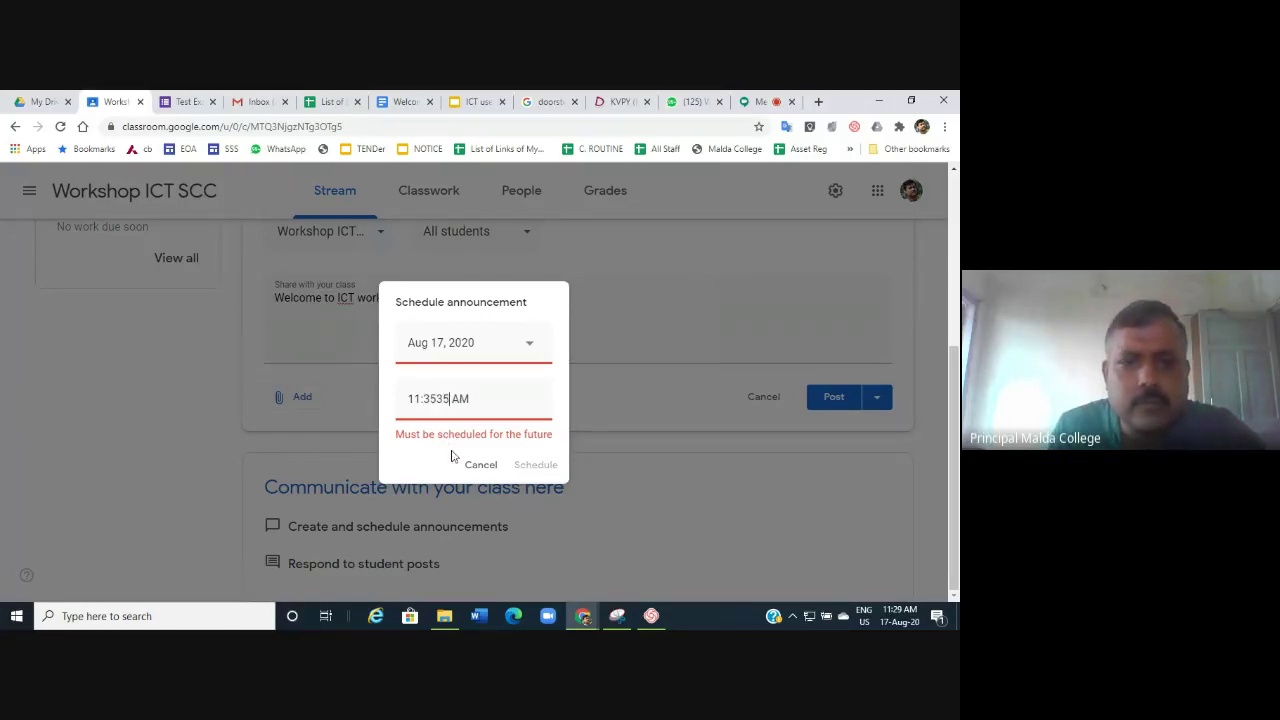
{"action": "key", "text": "BackSpace"}
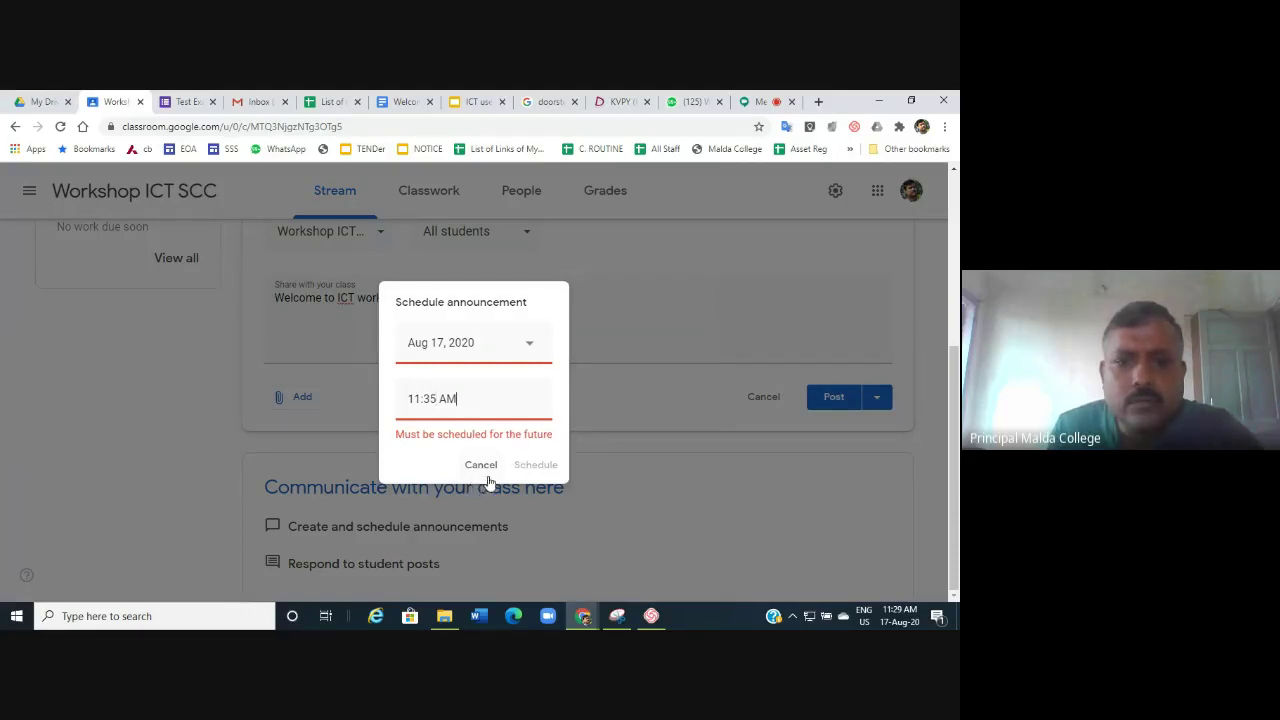
{"action": "left_click", "coordinate": [509, 436]}
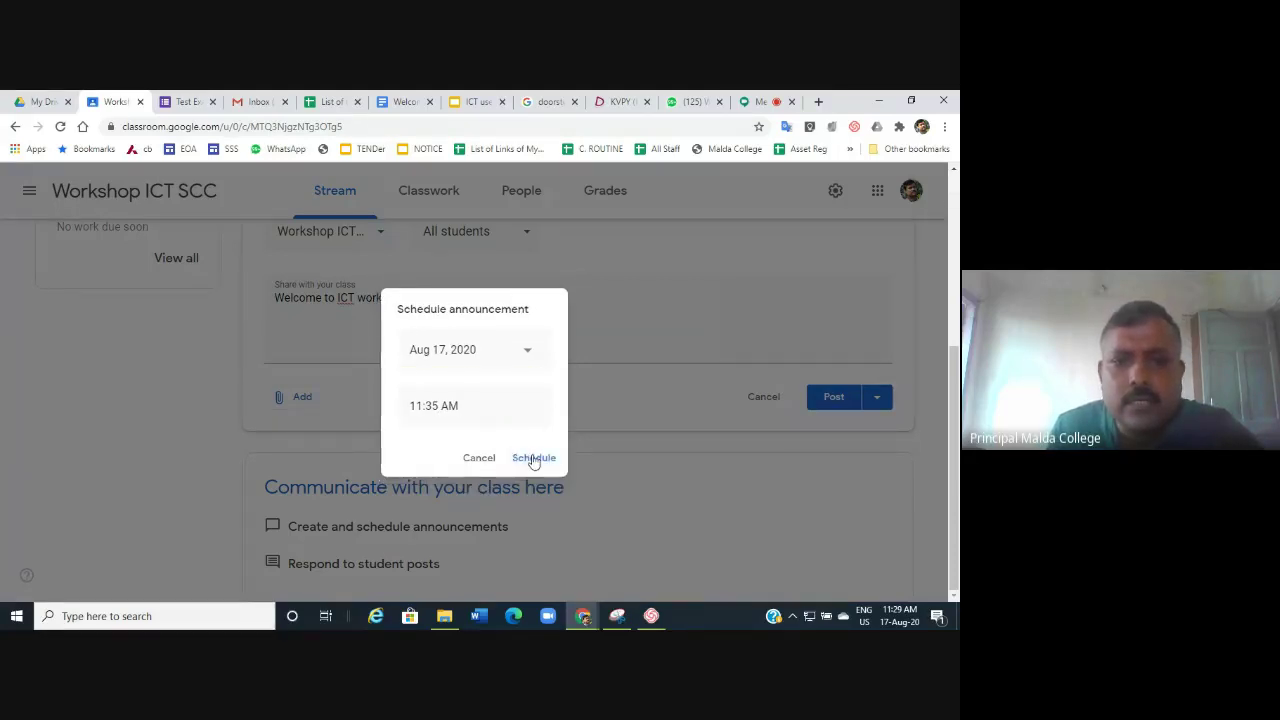
{"action": "left_click", "coordinate": [533, 458]}
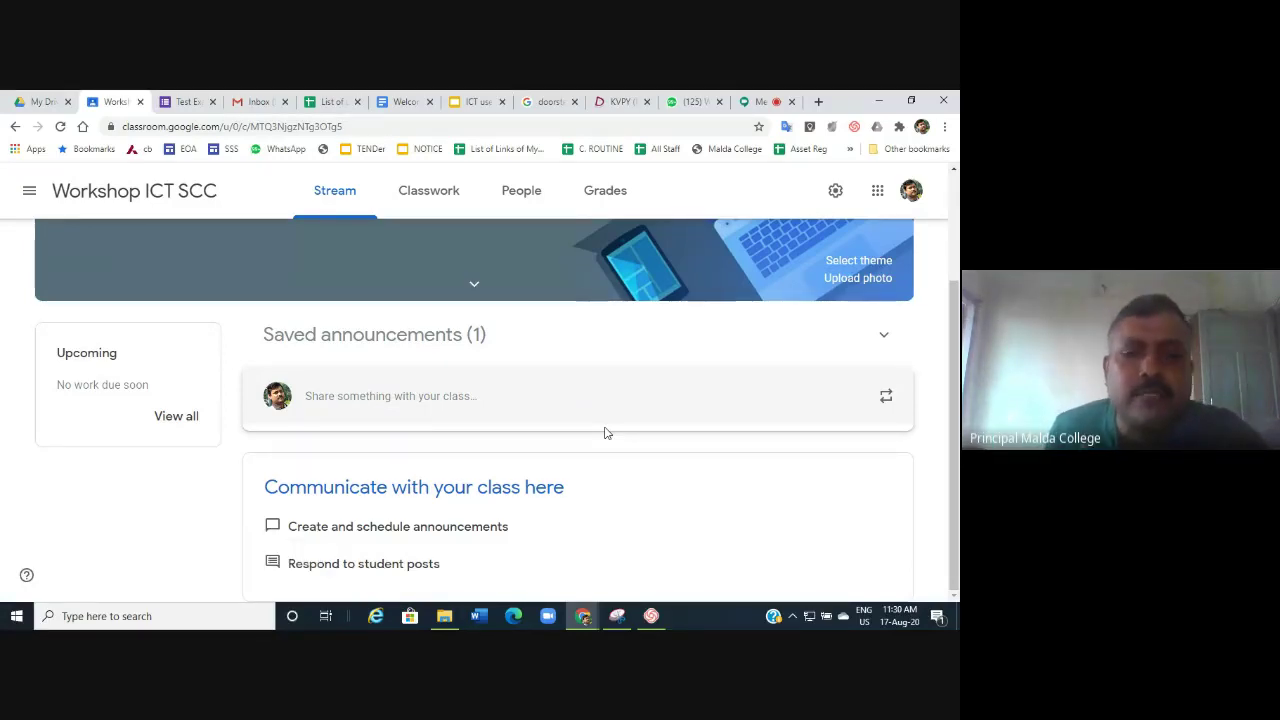
Switch to the Classwork page of Workshop ICT SCC.
{"action": "left_click", "coordinate": [419, 194]}
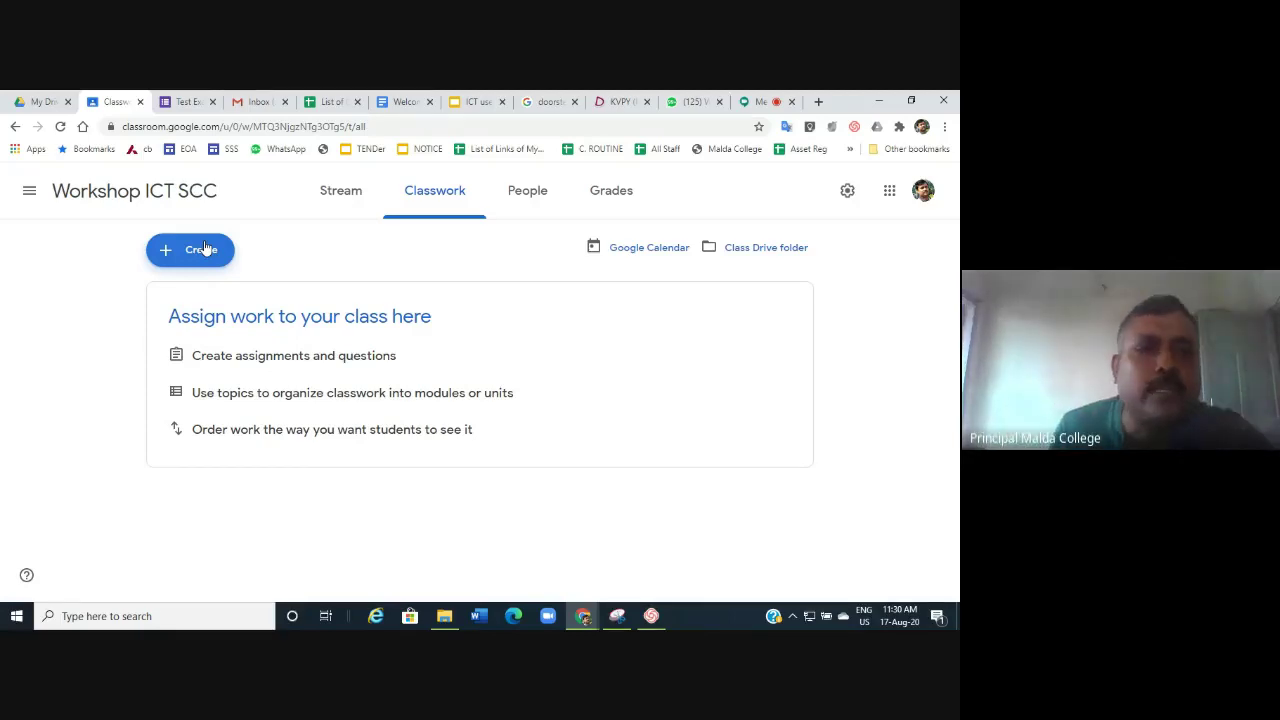
Create a Classwork topic named 'ICT'.
{"action": "left_click", "coordinate": [204, 249]}
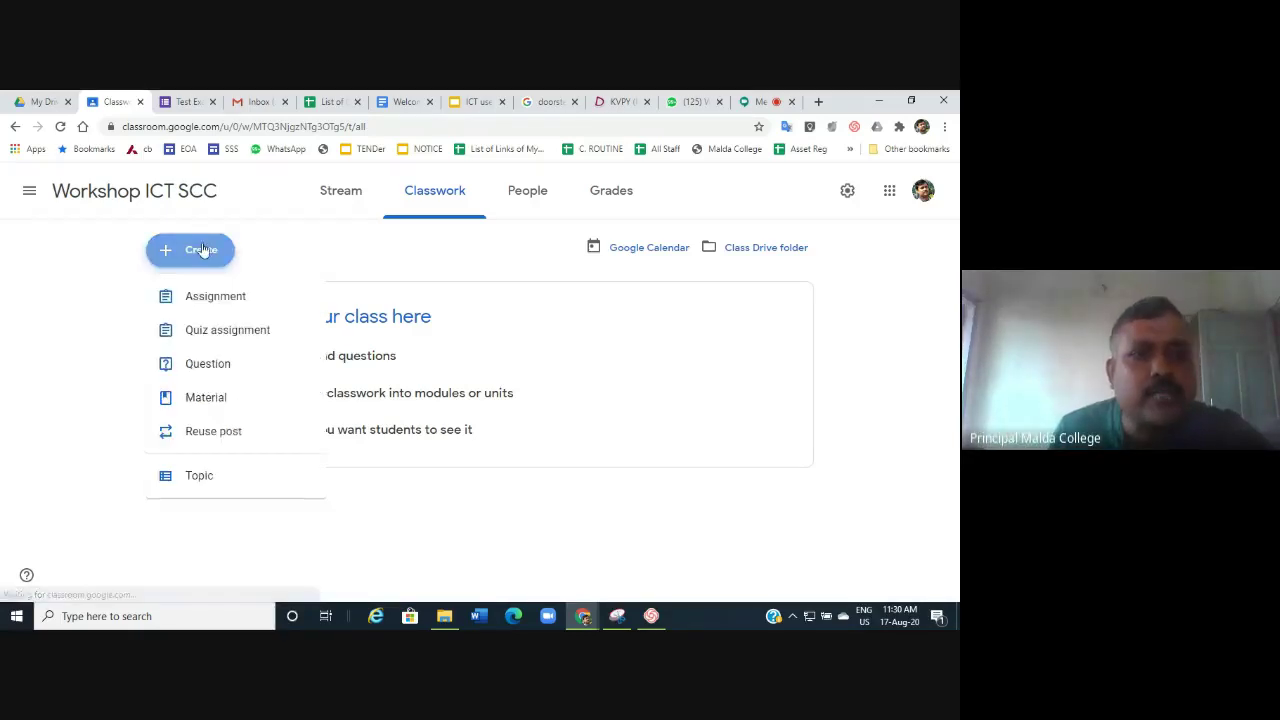
{"action": "left_click", "coordinate": [198, 478]}
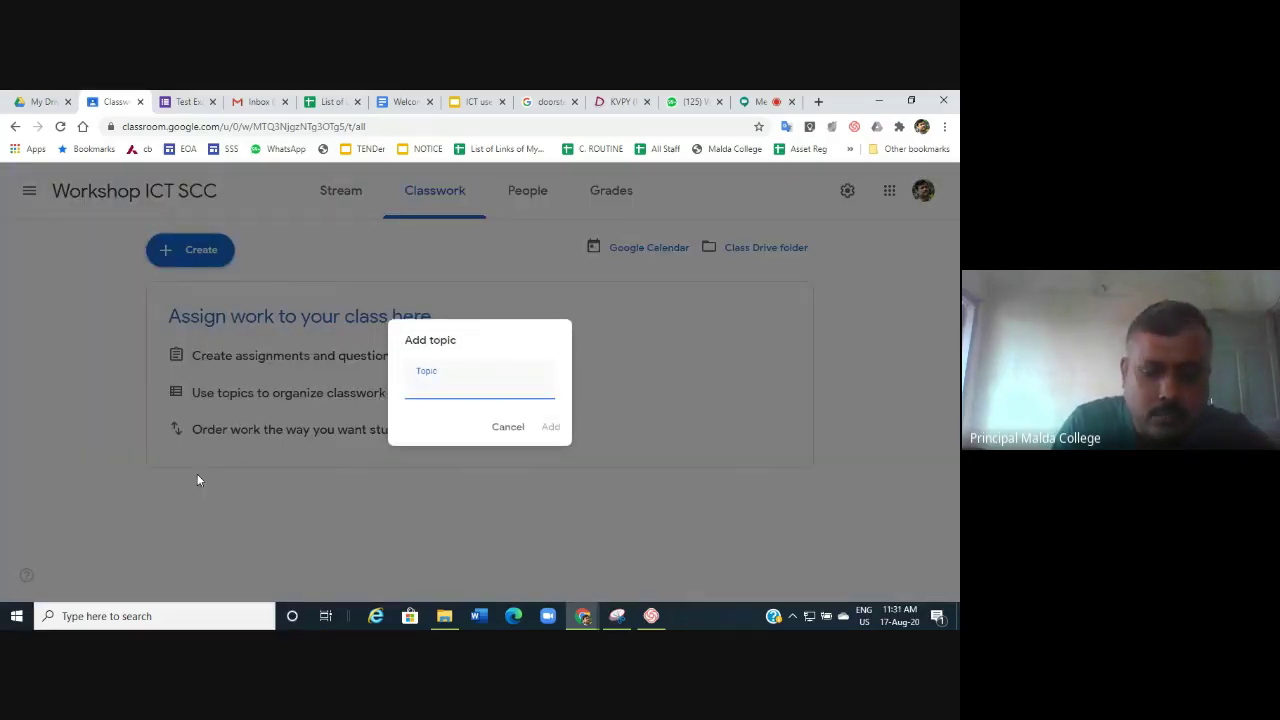
{"action": "type", "text": "I"}
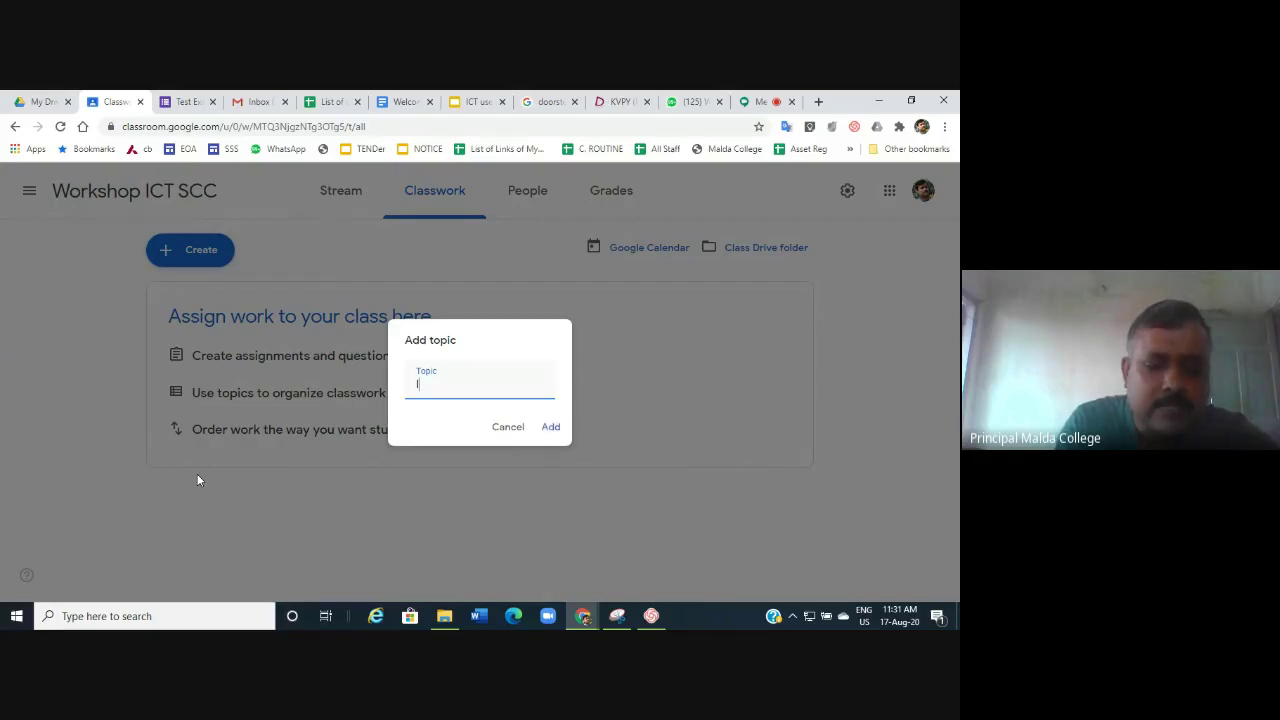
{"action": "type", "text": "CT"}
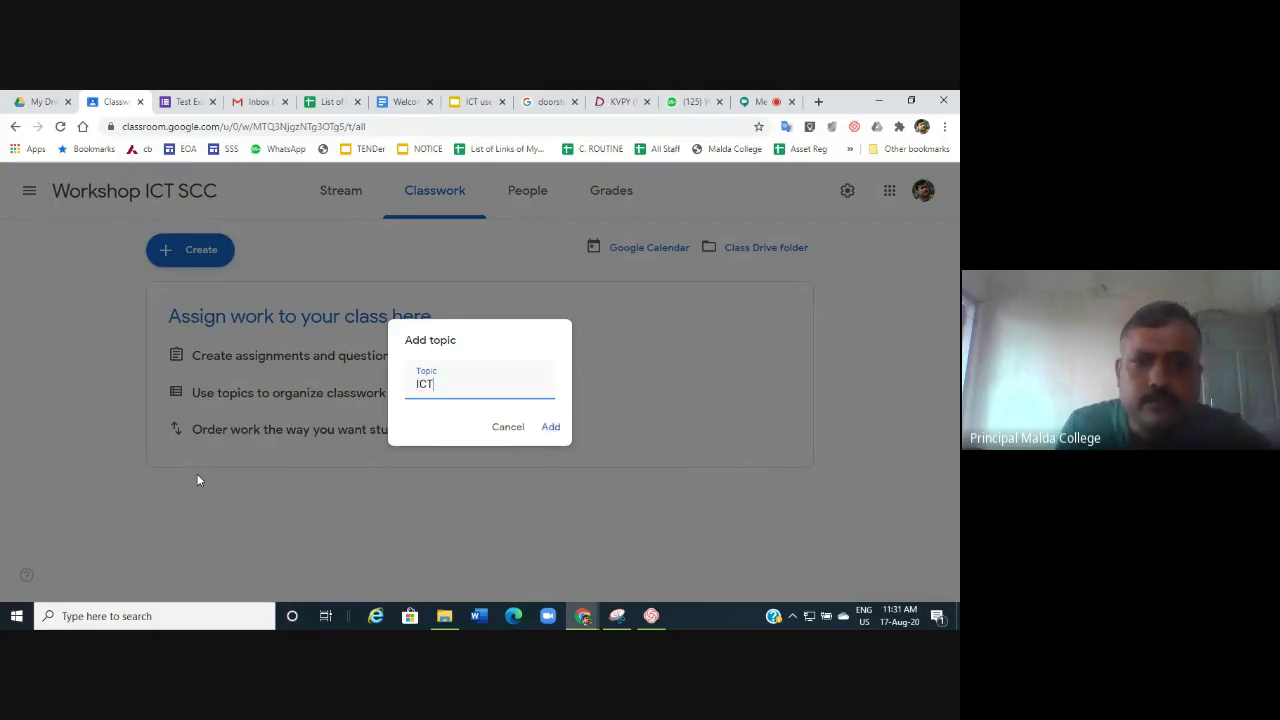
{"action": "left_click", "coordinate": [551, 427]}
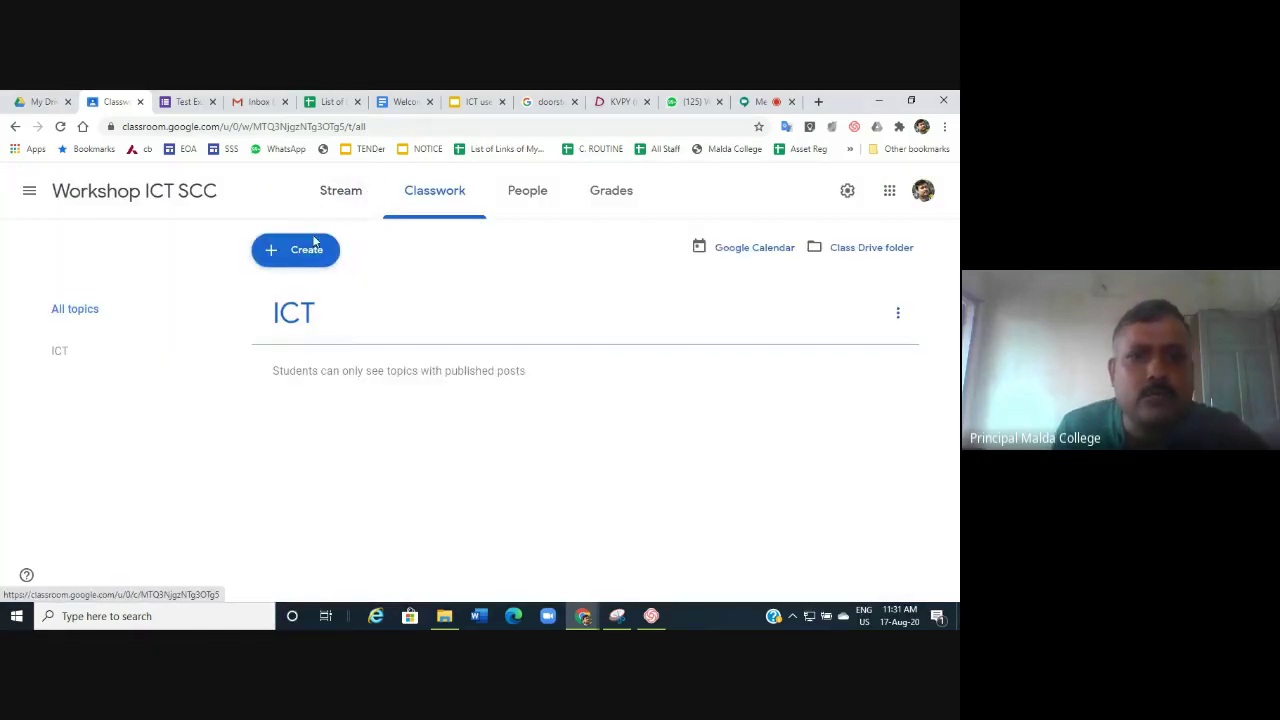
{"action": "left_click", "coordinate": [296, 254]}
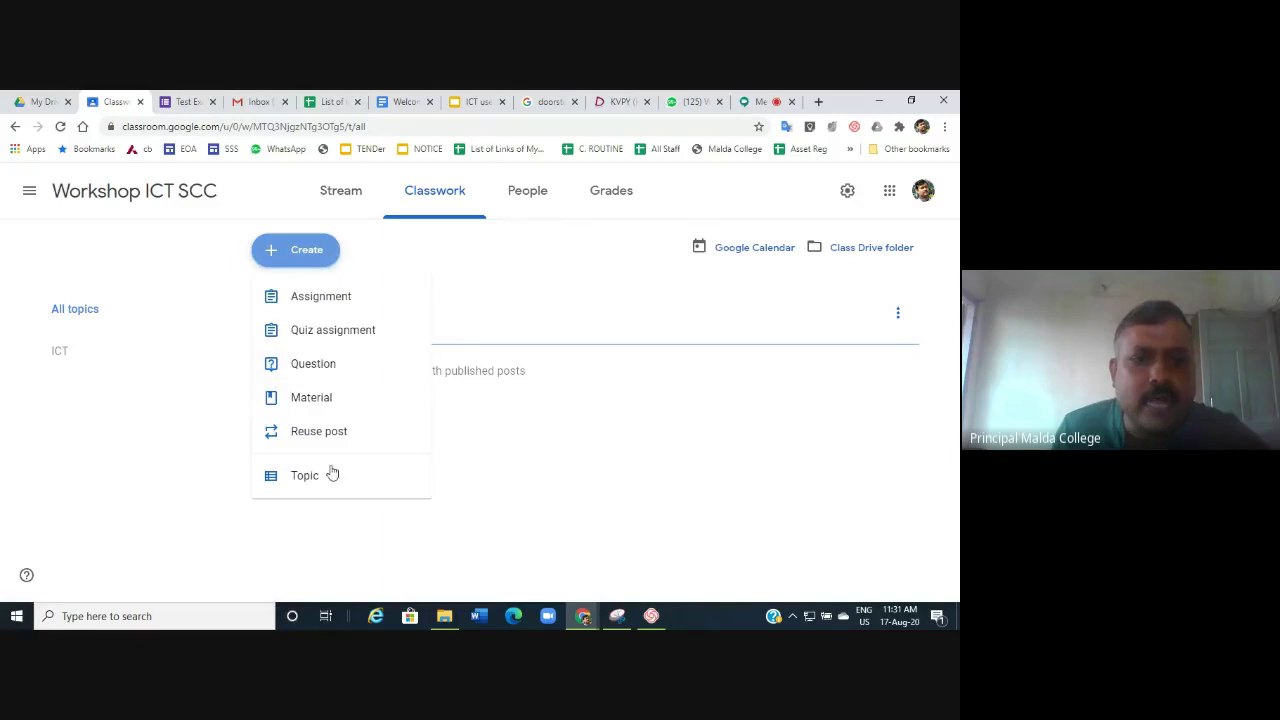
Add a second topic named 'MCQ'.
{"action": "left_click", "coordinate": [312, 478]}
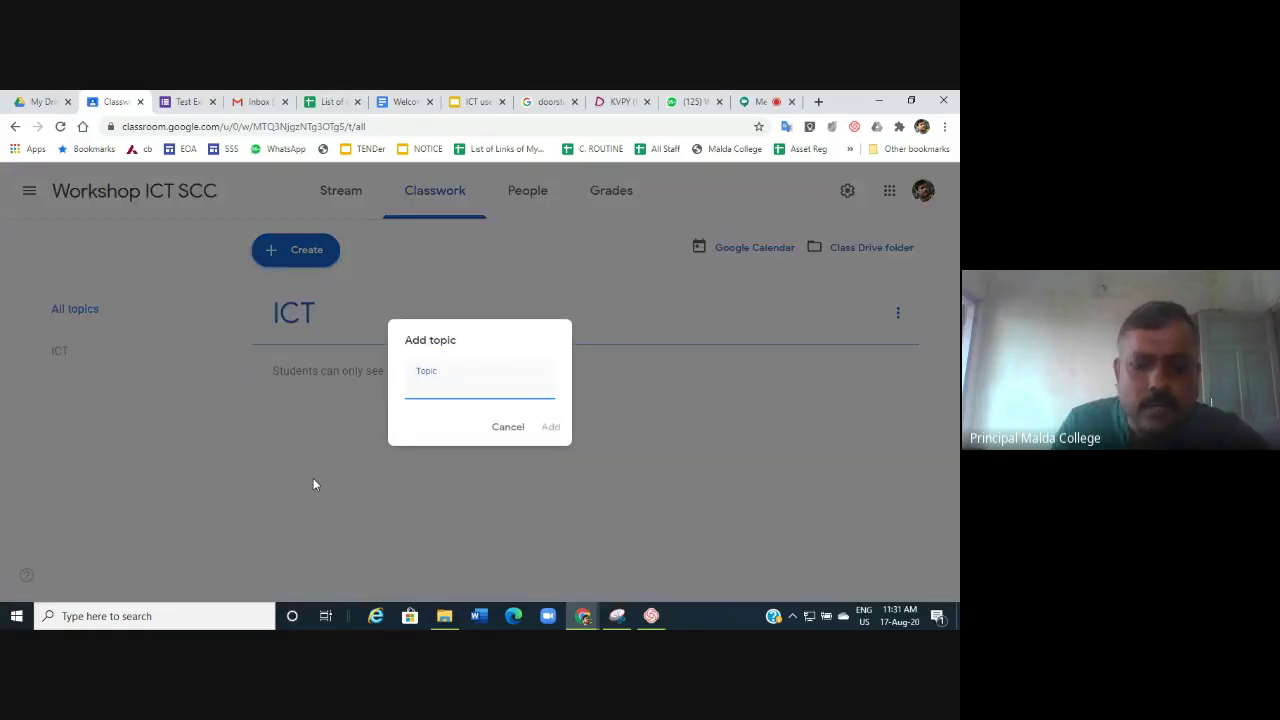
{"action": "type", "text": "MCQ"}
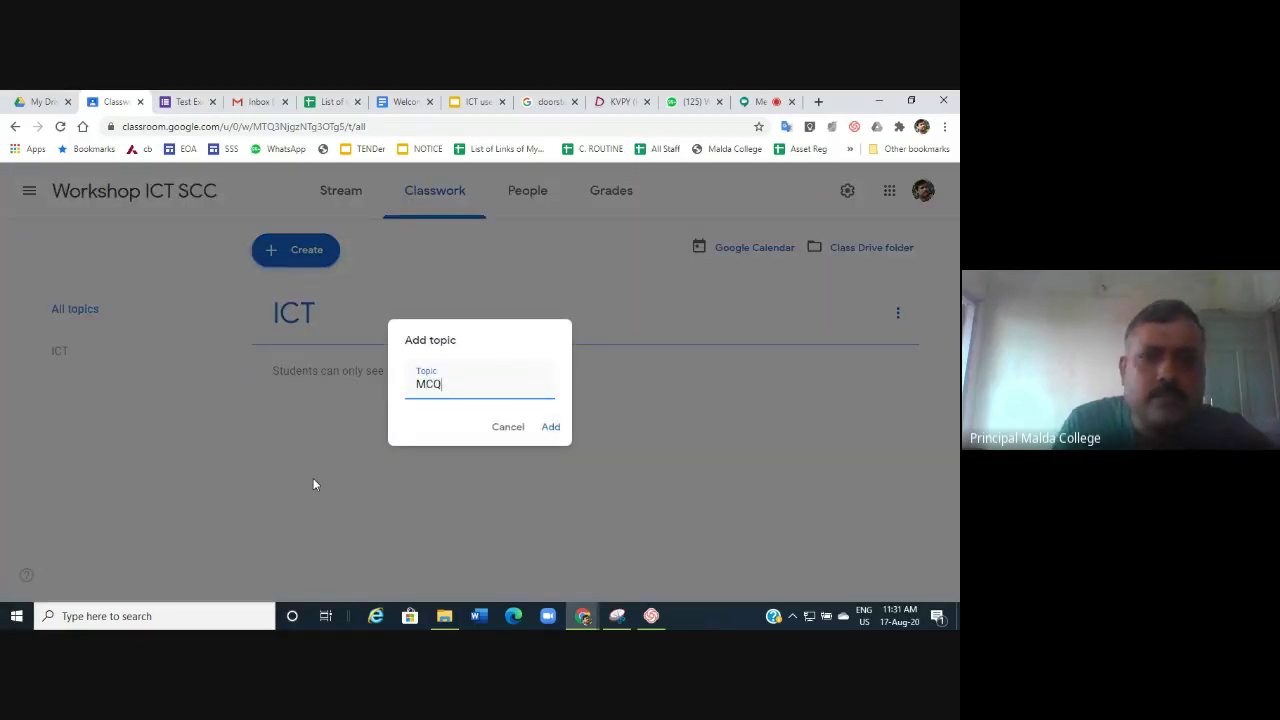
{"action": "left_click", "coordinate": [549, 427]}
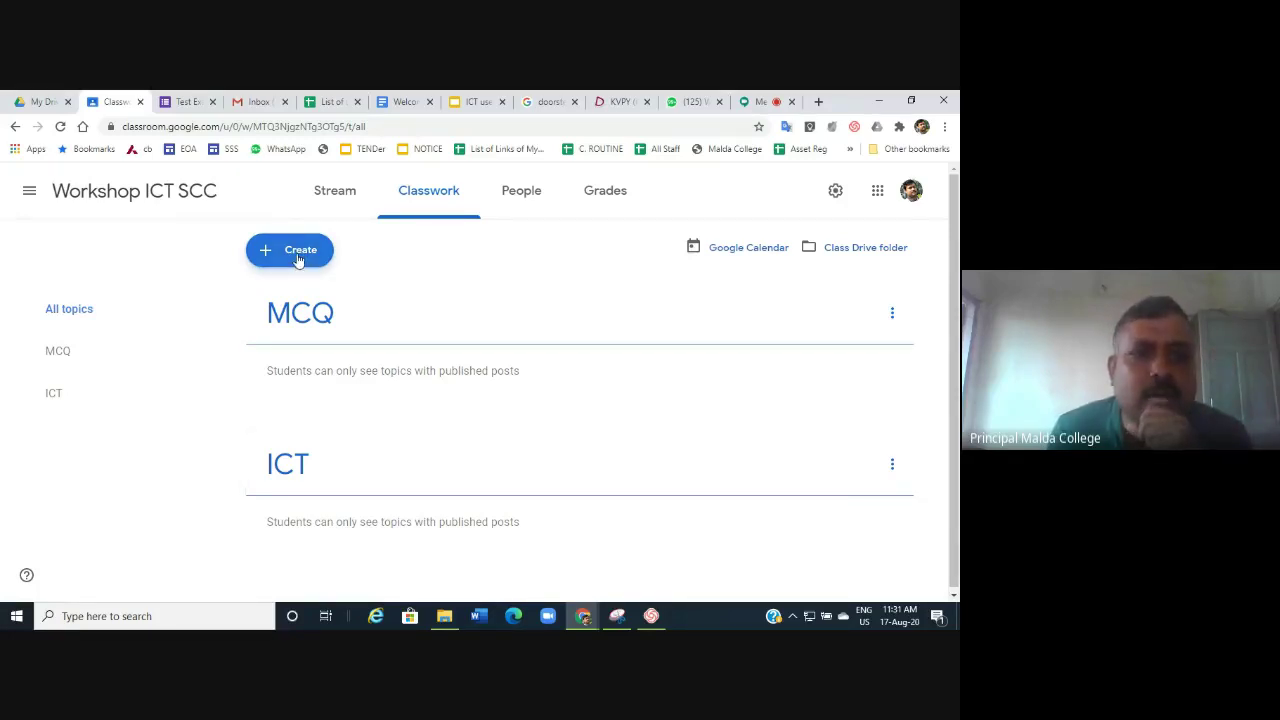
Start a new Material post from the Create menu.
{"action": "left_click", "coordinate": [297, 255]}
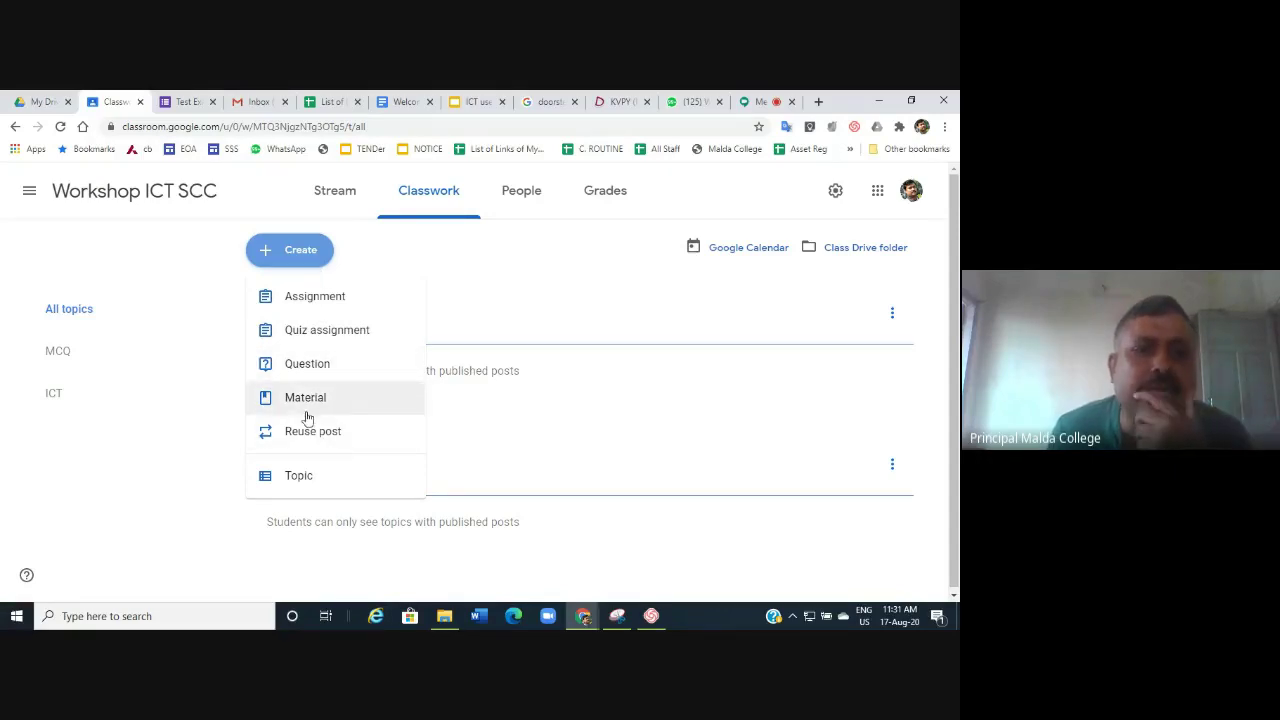
{"action": "left_click", "coordinate": [312, 405]}
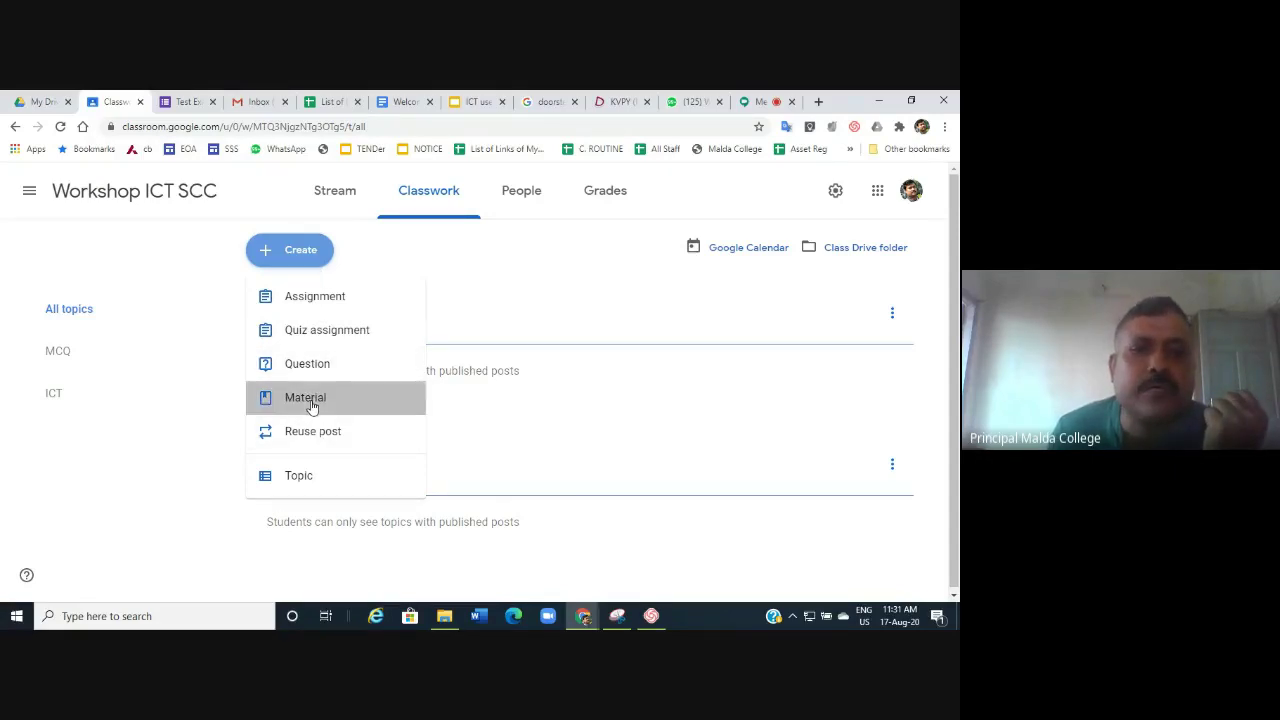
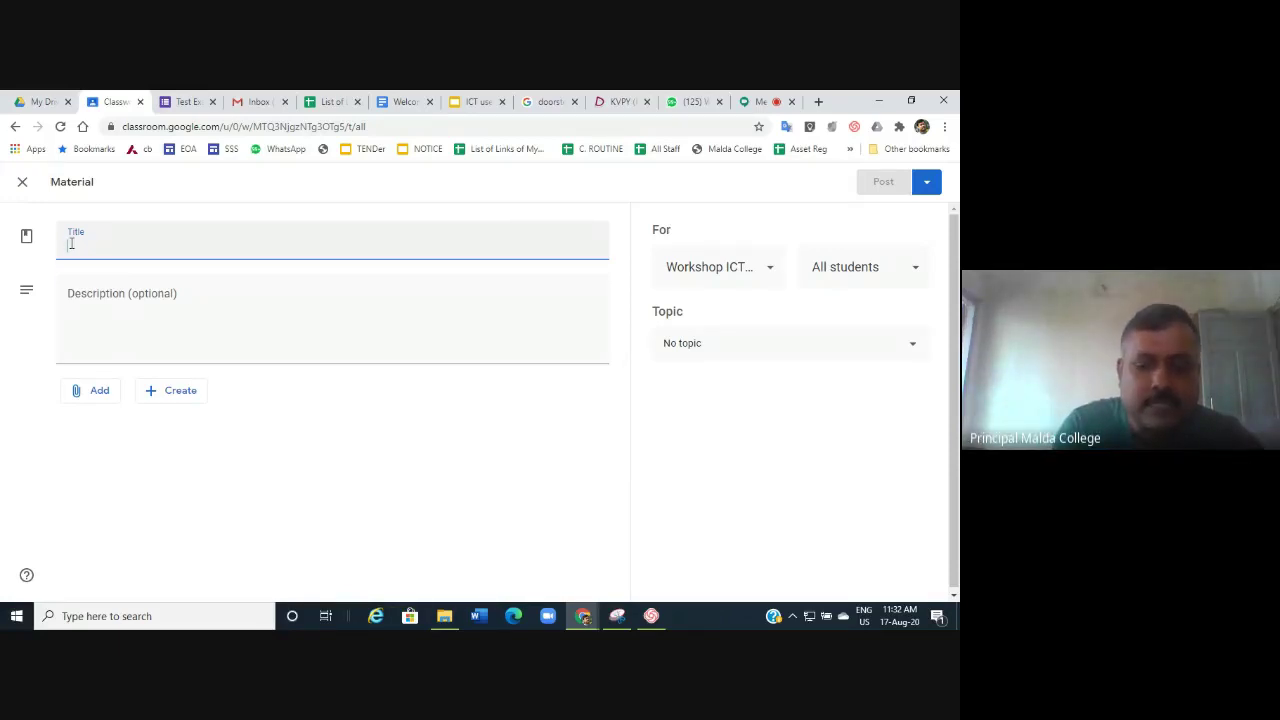
Title the new material 'ICT PRESNTATION BY MKB', correcting the ICR typo to ICT.
{"action": "type", "text": "BC"}
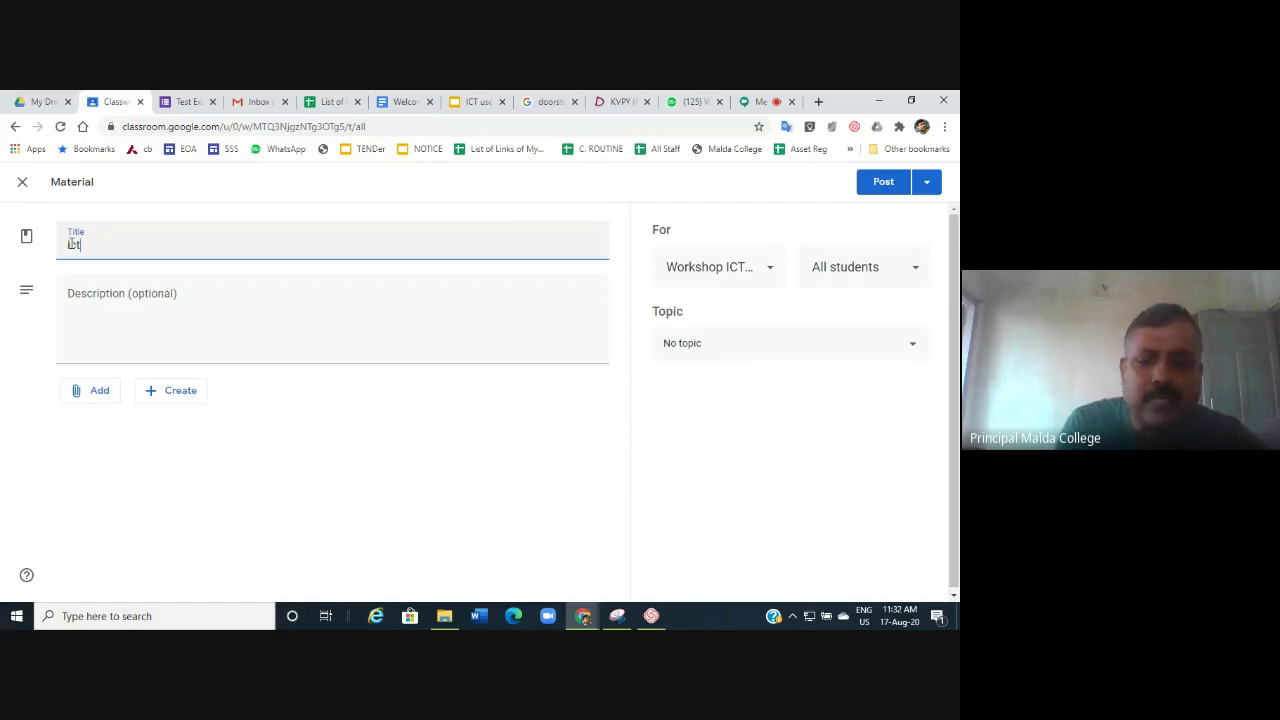
{"action": "key", "text": "BackSpace"}
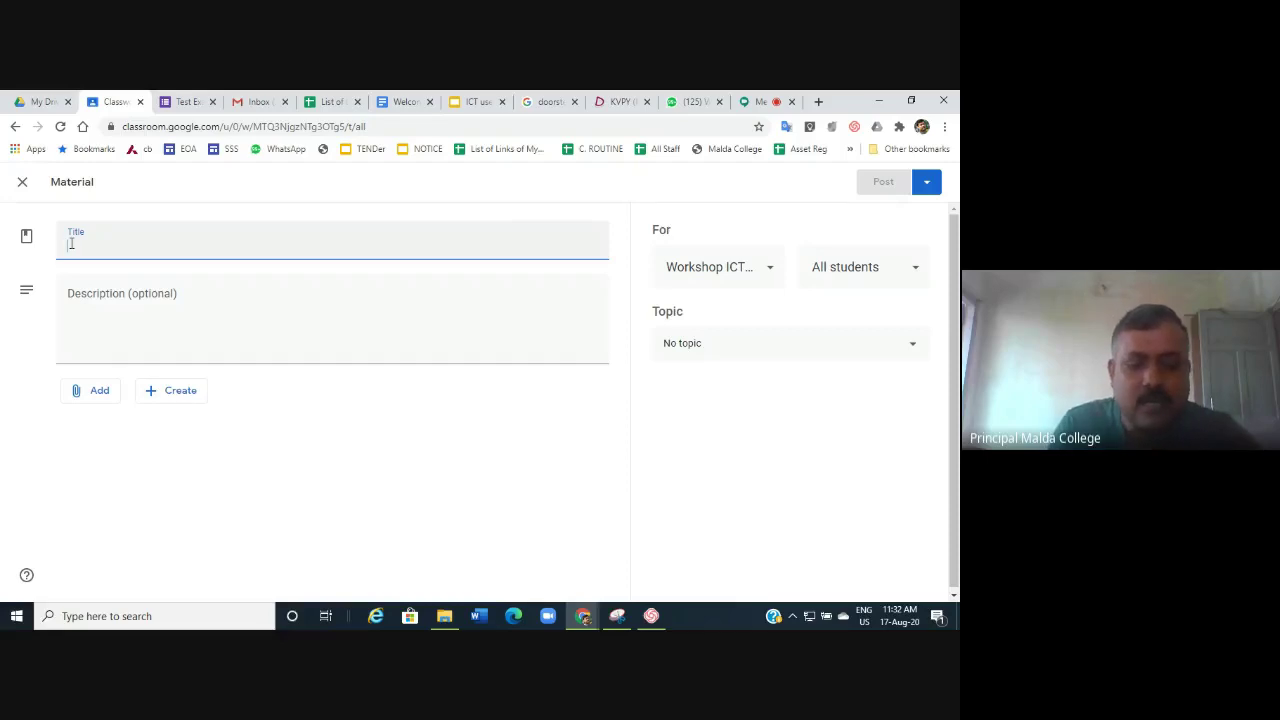
{"action": "type", "text": "IC"}
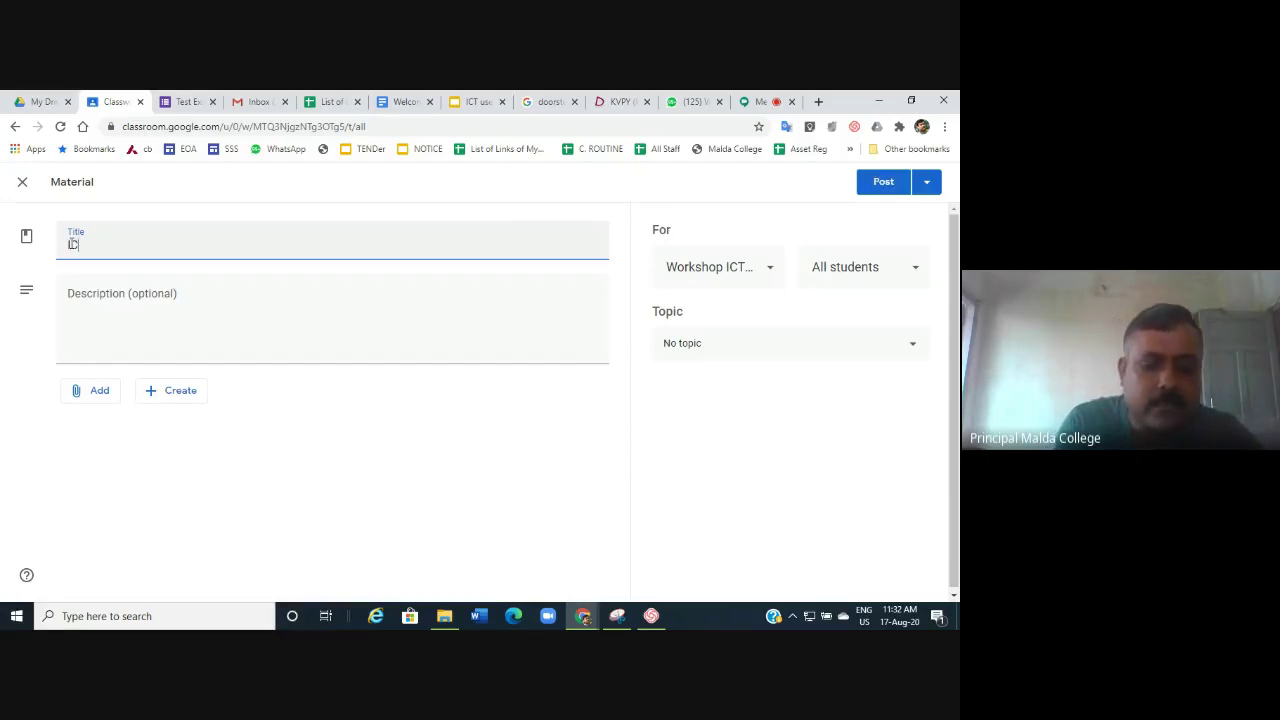
{"action": "type", "text": "T PP"}
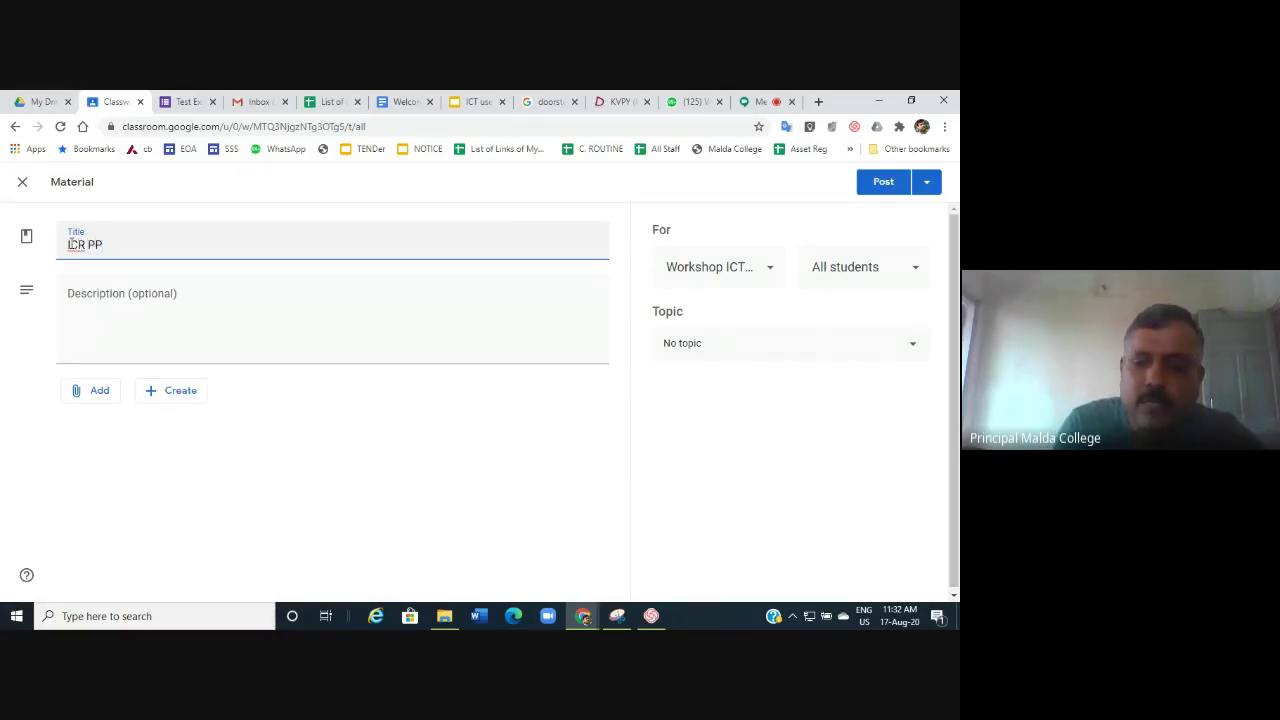
{"action": "key", "text": "BackSpace"}
{"action": "type", "text": "RE"}
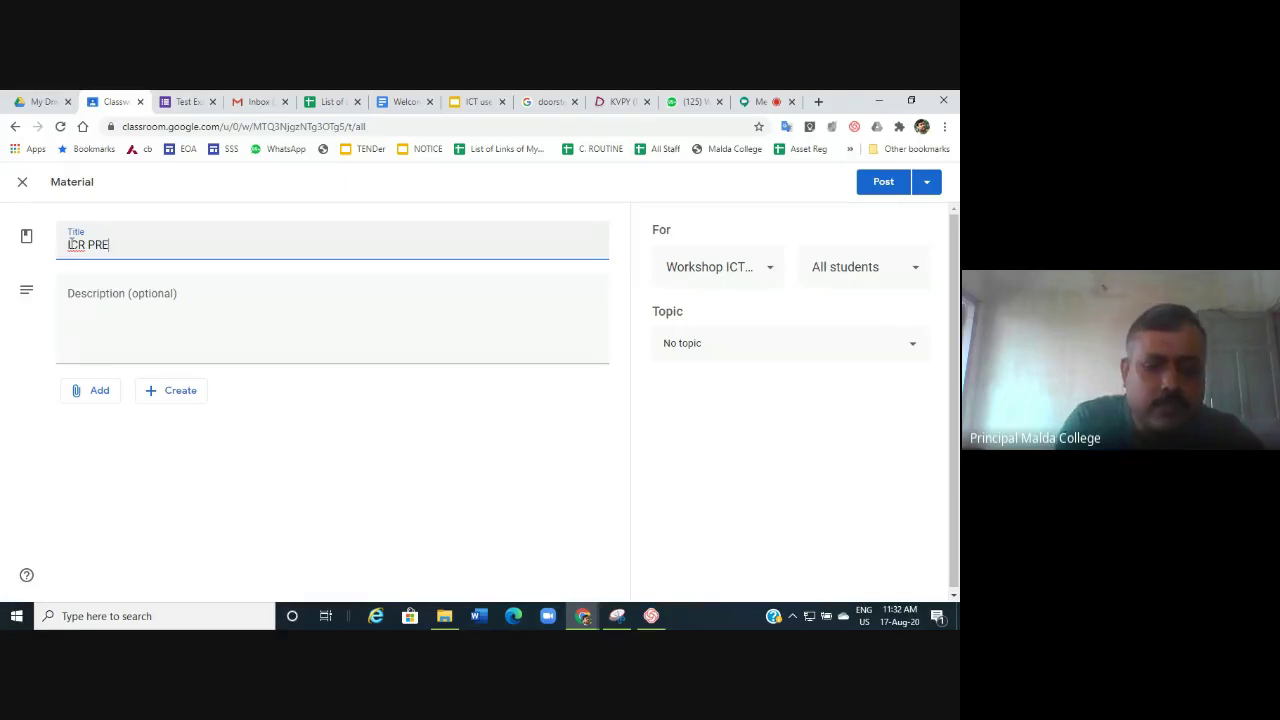
{"action": "type", "text": "SNT"}
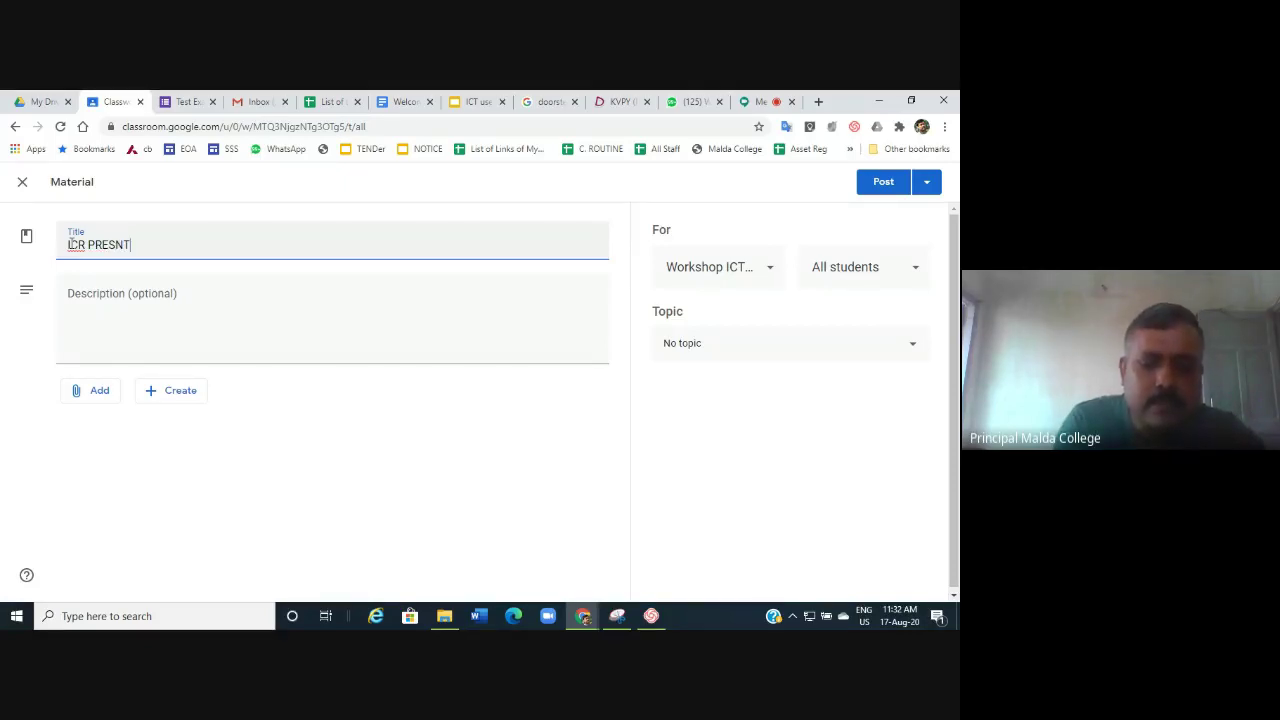
{"action": "type", "text": "ATION "}
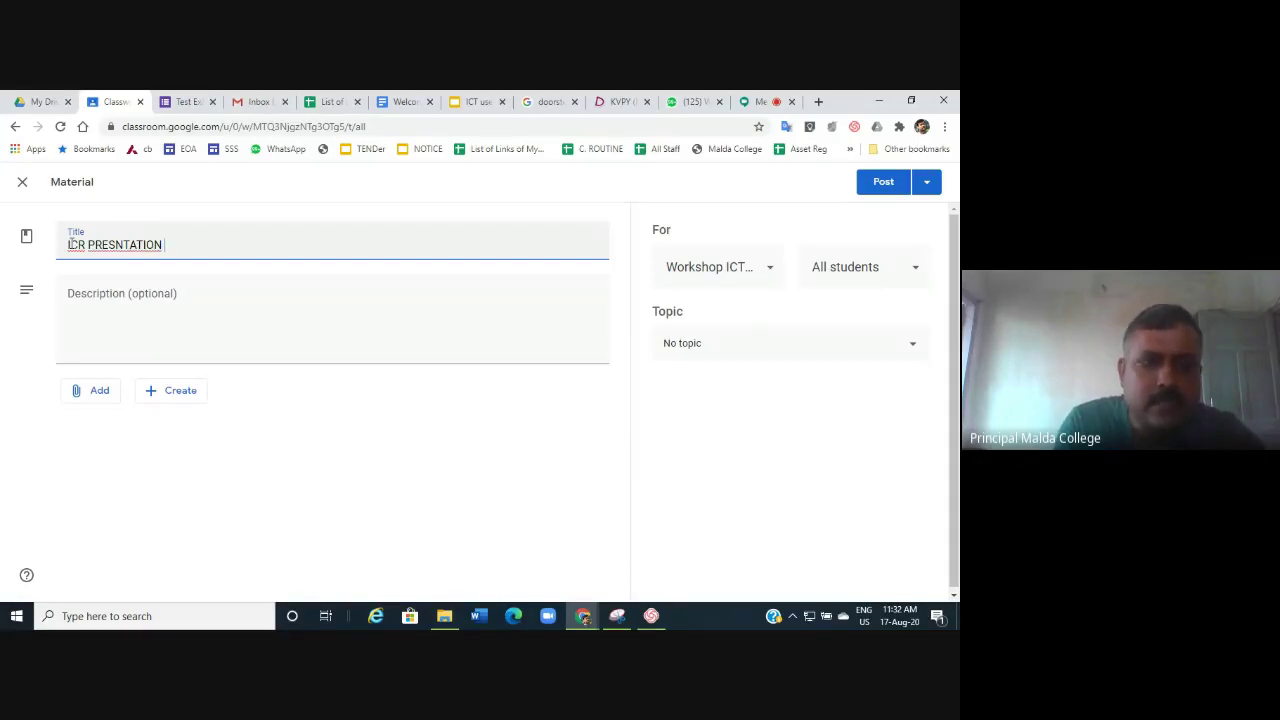
{"action": "type", "text": "B"}
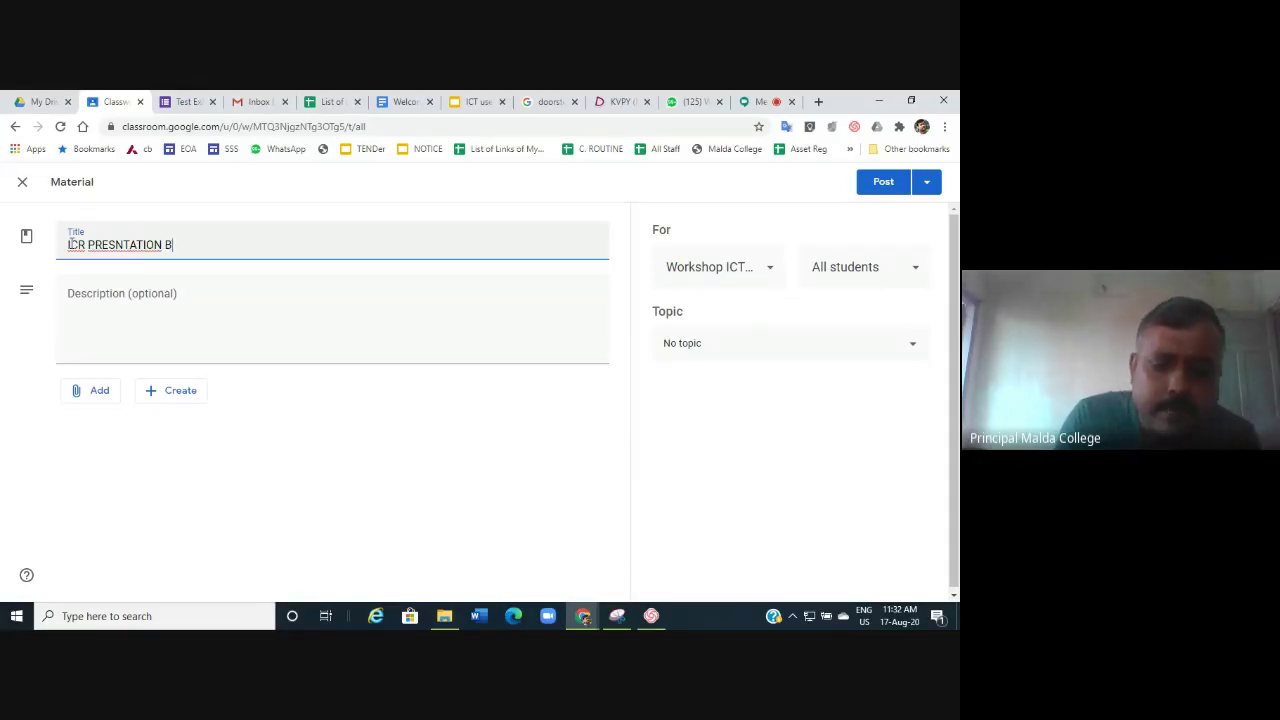
{"action": "type", "text": "Y MKB"}
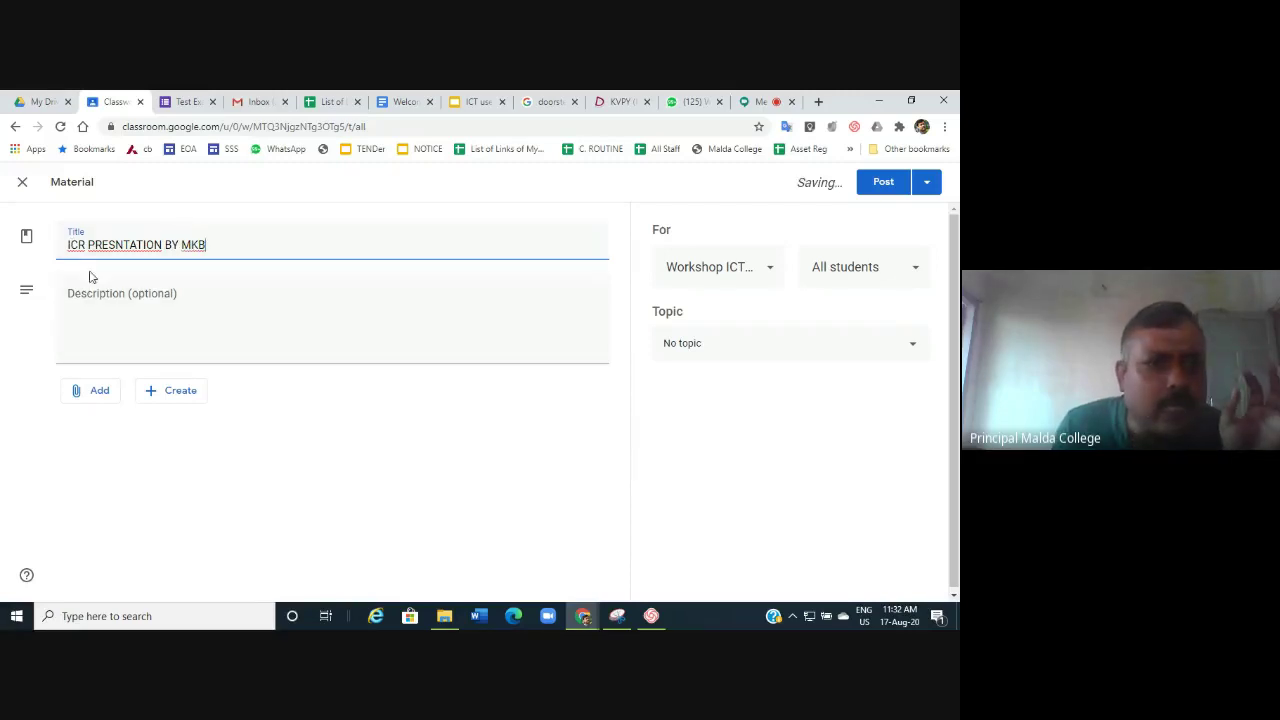
{"action": "left_click", "coordinate": [92, 259]}
{"action": "key", "text": "BackSpace"}
{"action": "type", "text": "T"}
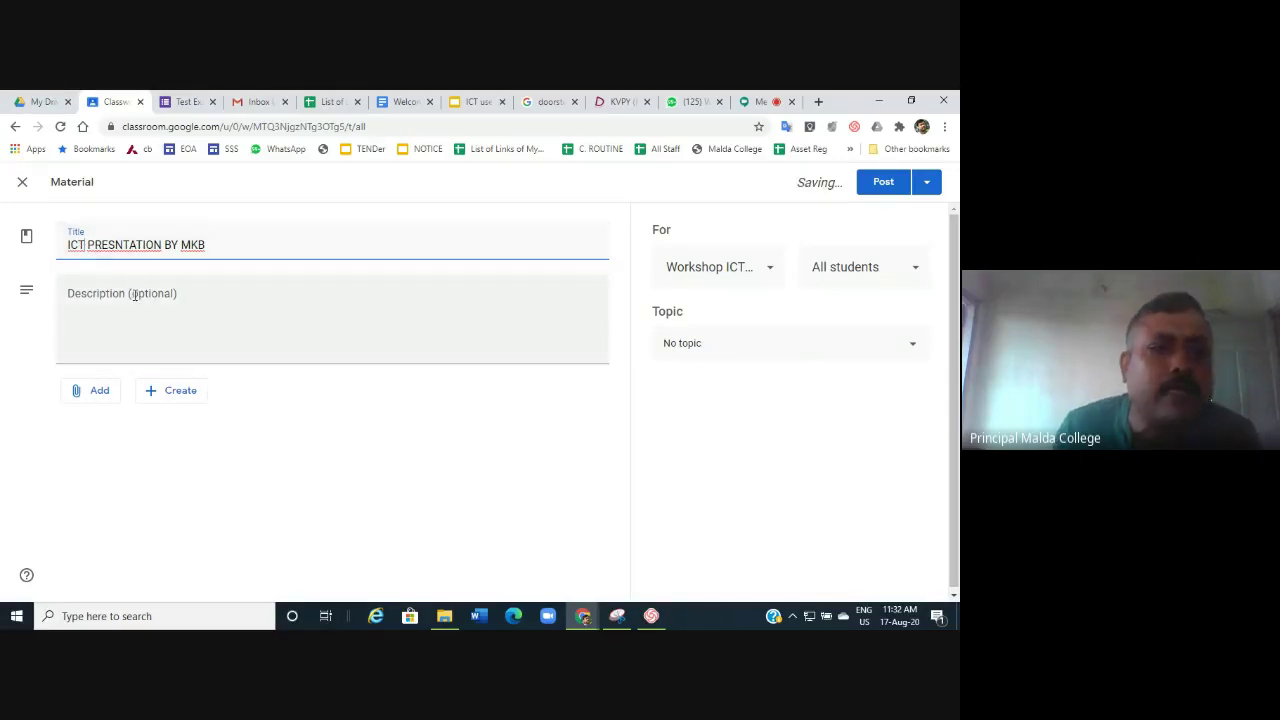
{"action": "left_click", "coordinate": [135, 295]}
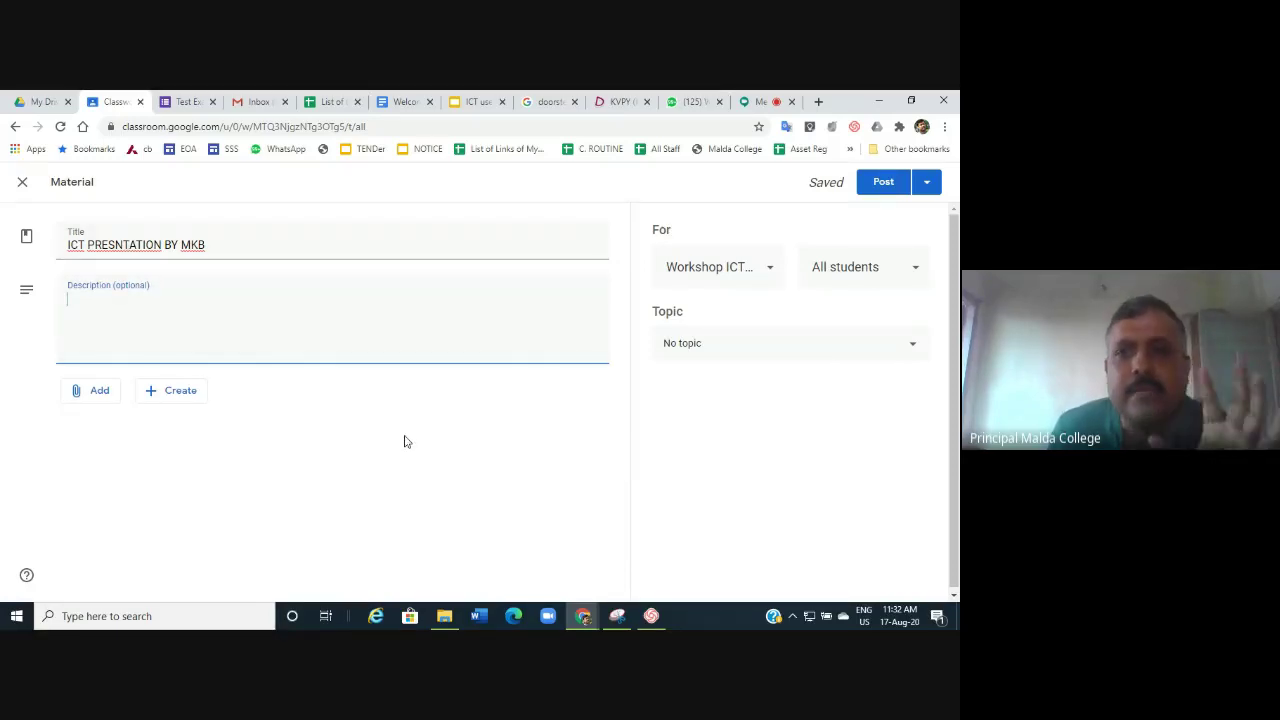
Bring up the material's attachment options, then go to the ICT use for Workshop.pptx presentation.
{"action": "left_click", "coordinate": [97, 393]}
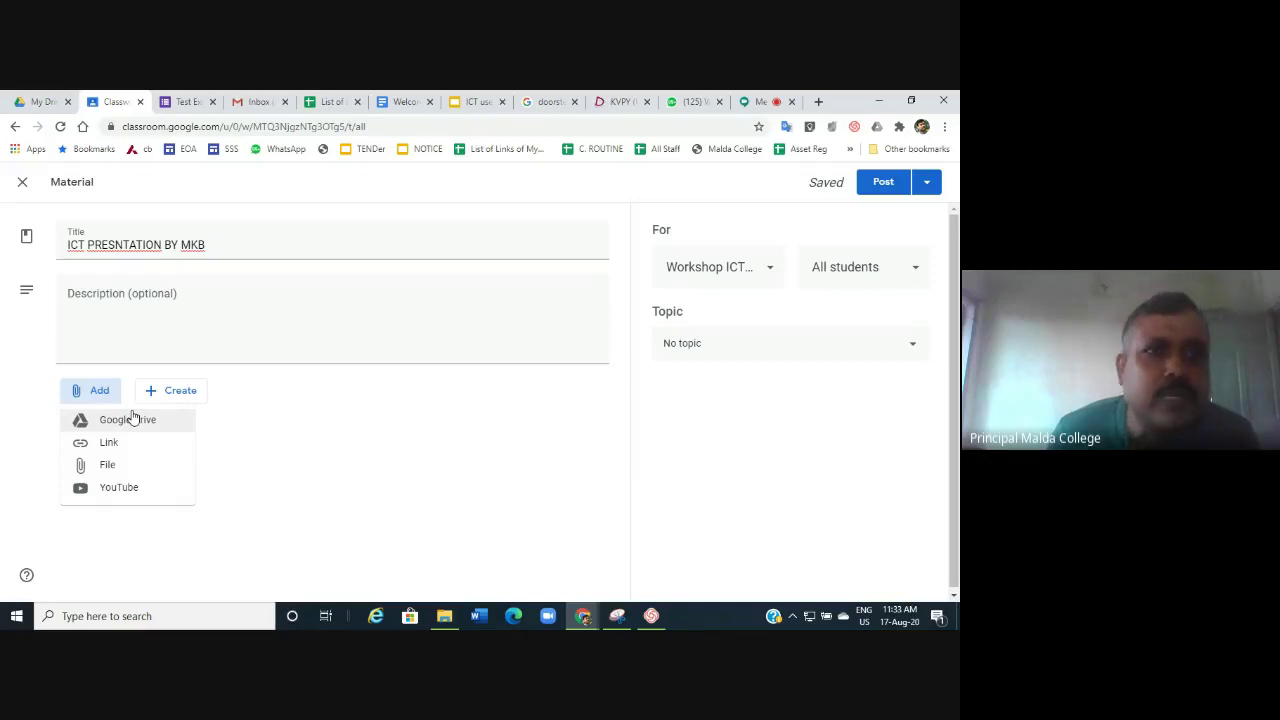
{"action": "left_click", "coordinate": [471, 103]}
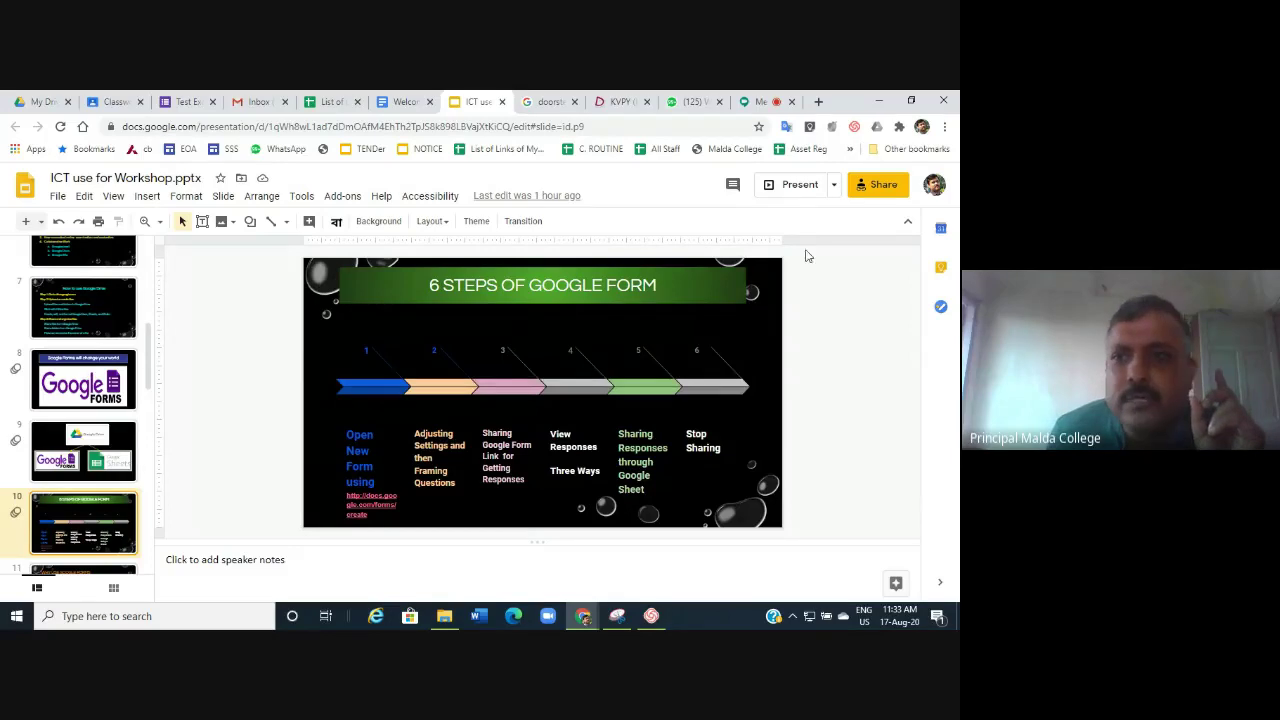
In the presentation's sharing settings, make ICT WORKSHOP S SM teachers Viewers.
{"action": "left_click", "coordinate": [898, 190]}
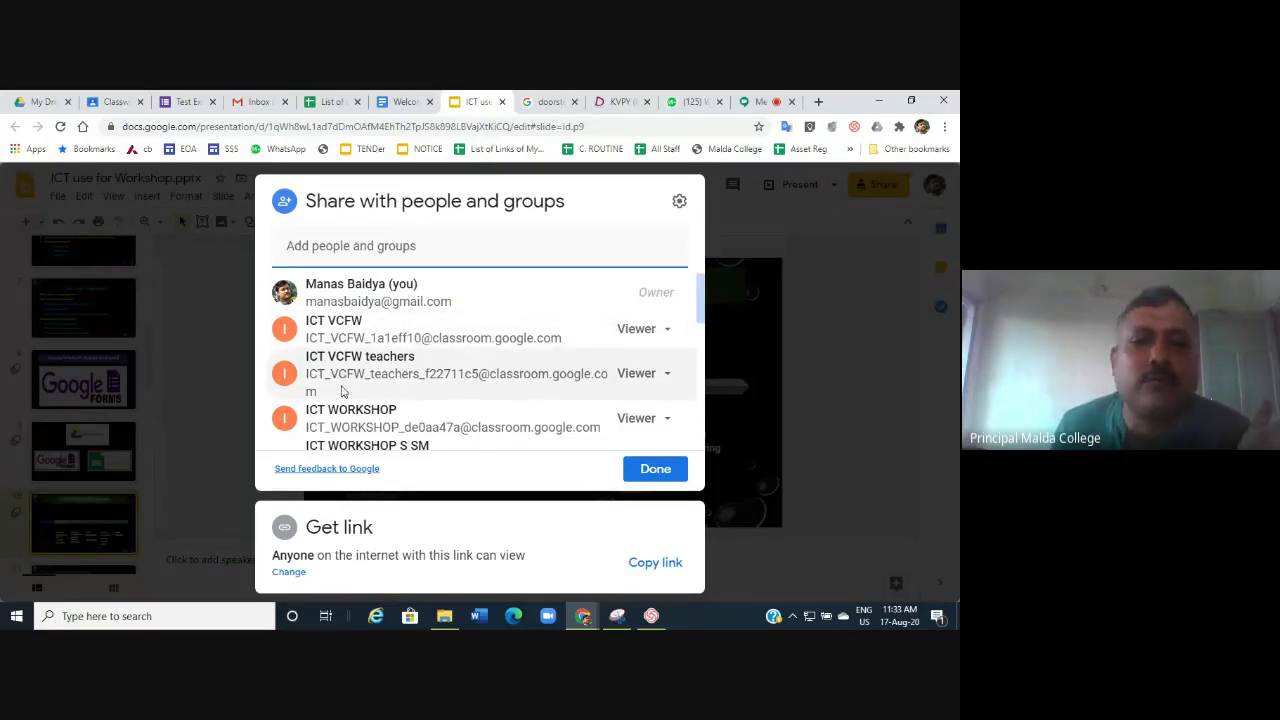
{"action": "mouse_move", "coordinate": [341, 390]}
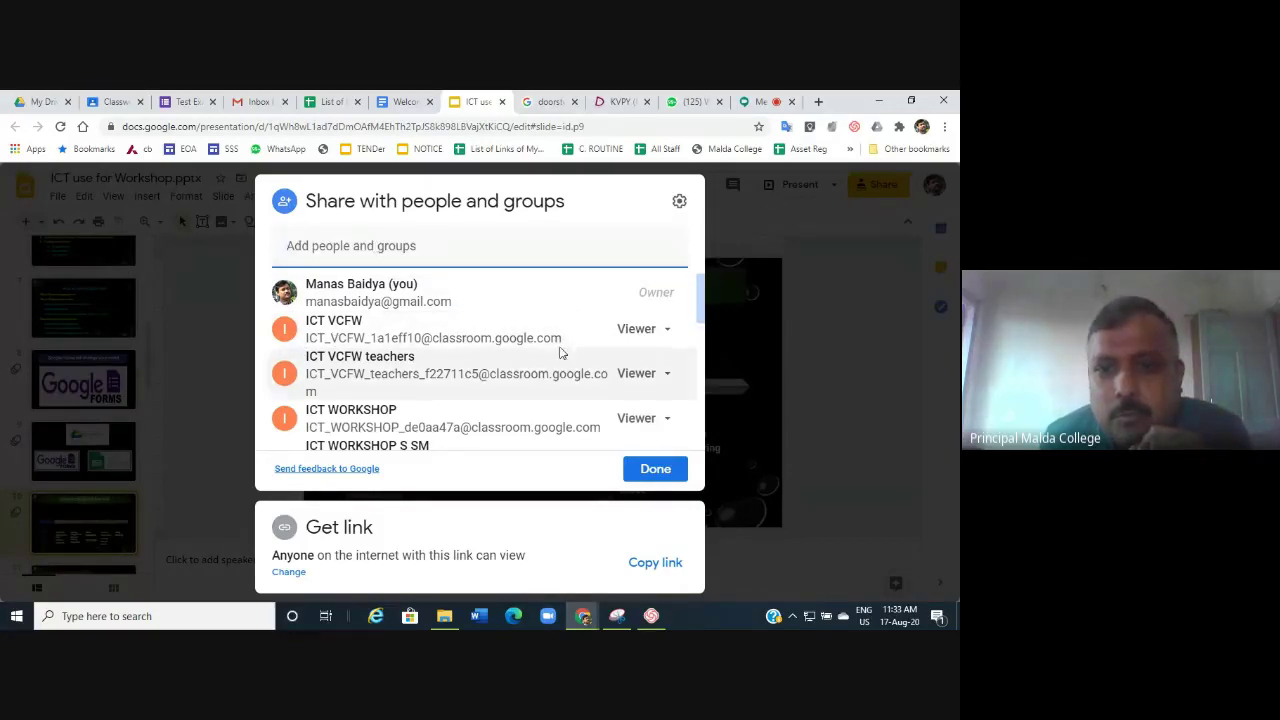
{"action": "left_click", "coordinate": [703, 318]}
{"action": "left_click_drag", "start_coordinate": [703, 318], "coordinate": [703, 358]}
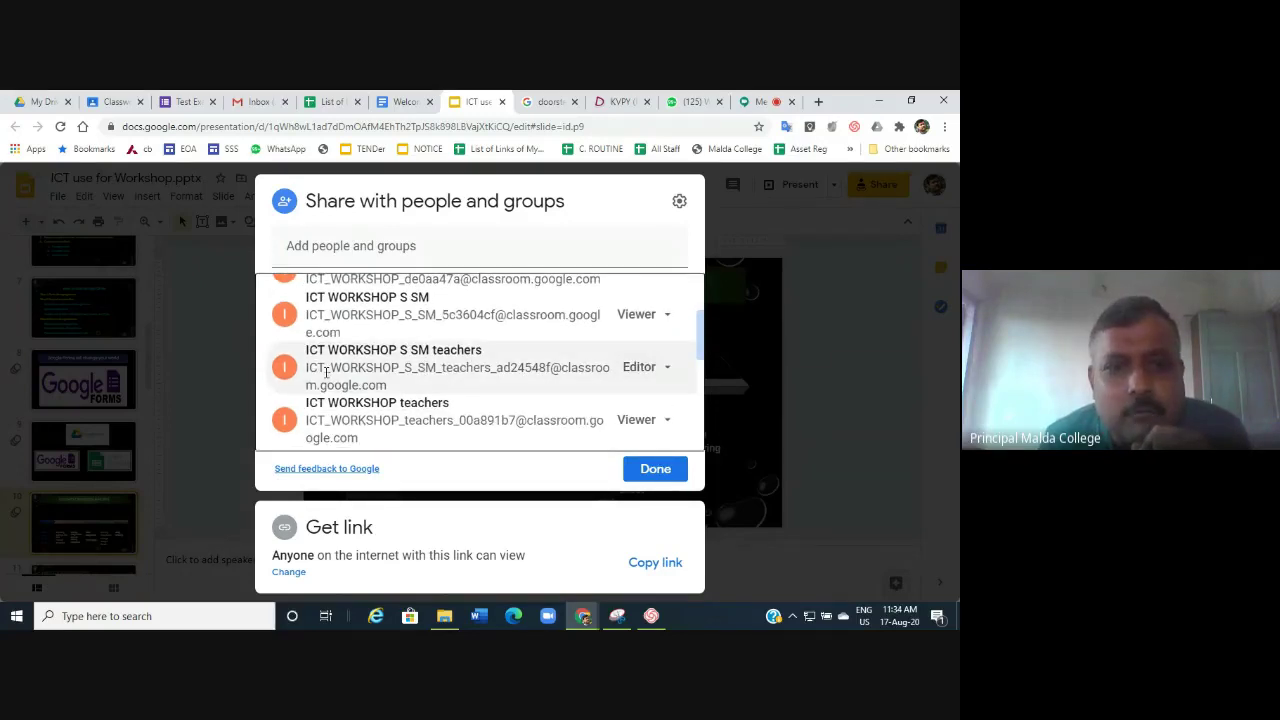
{"action": "left_click", "coordinate": [668, 367]}
{"action": "left_click", "coordinate": [676, 403]}
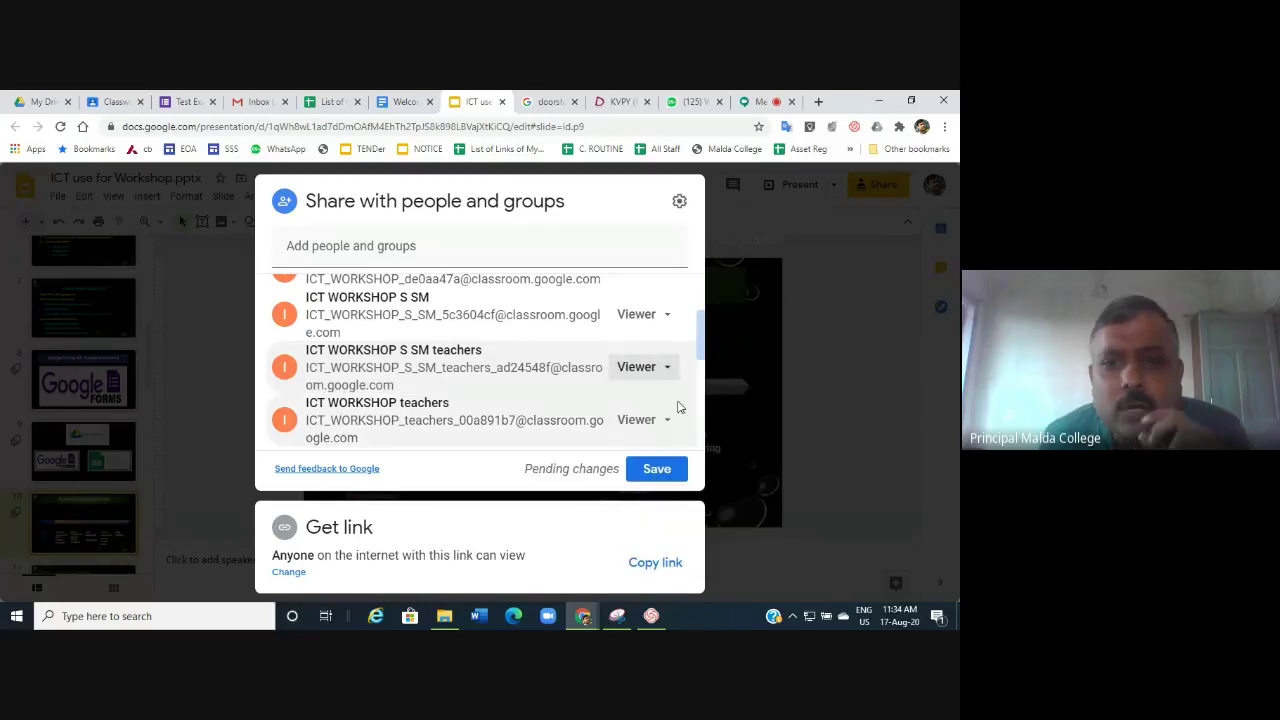
Remove access for the session1 teachers and UGB ICT WORKSHOP groups and save.
{"action": "left_click_drag", "start_coordinate": [703, 347], "coordinate": [698, 462]}
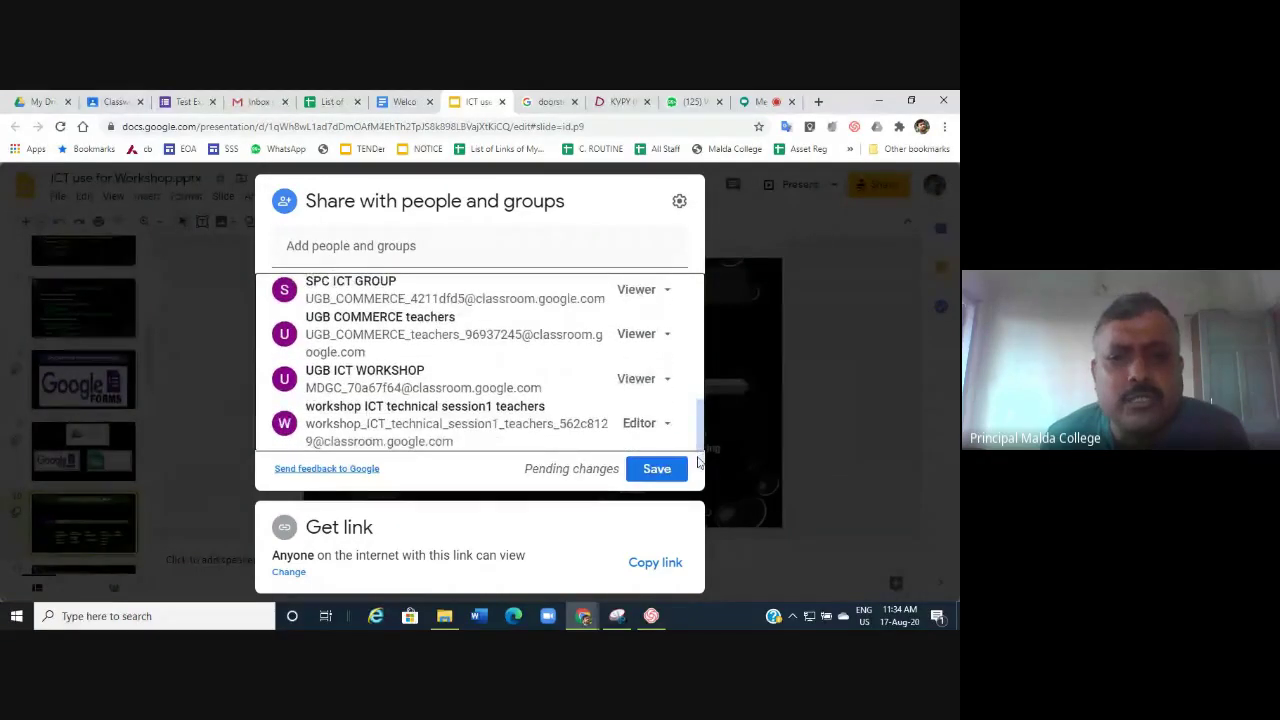
{"action": "left_click", "coordinate": [660, 424]}
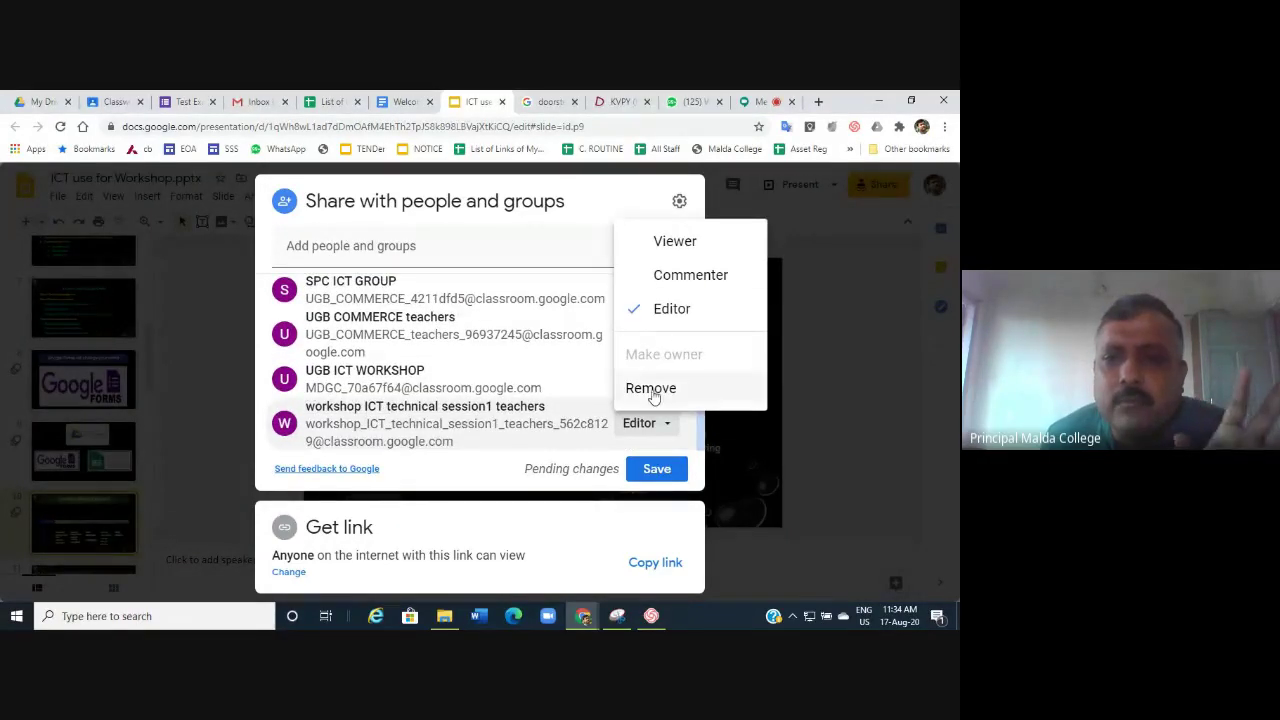
{"action": "left_click", "coordinate": [651, 388]}
{"action": "left_click", "coordinate": [666, 432]}
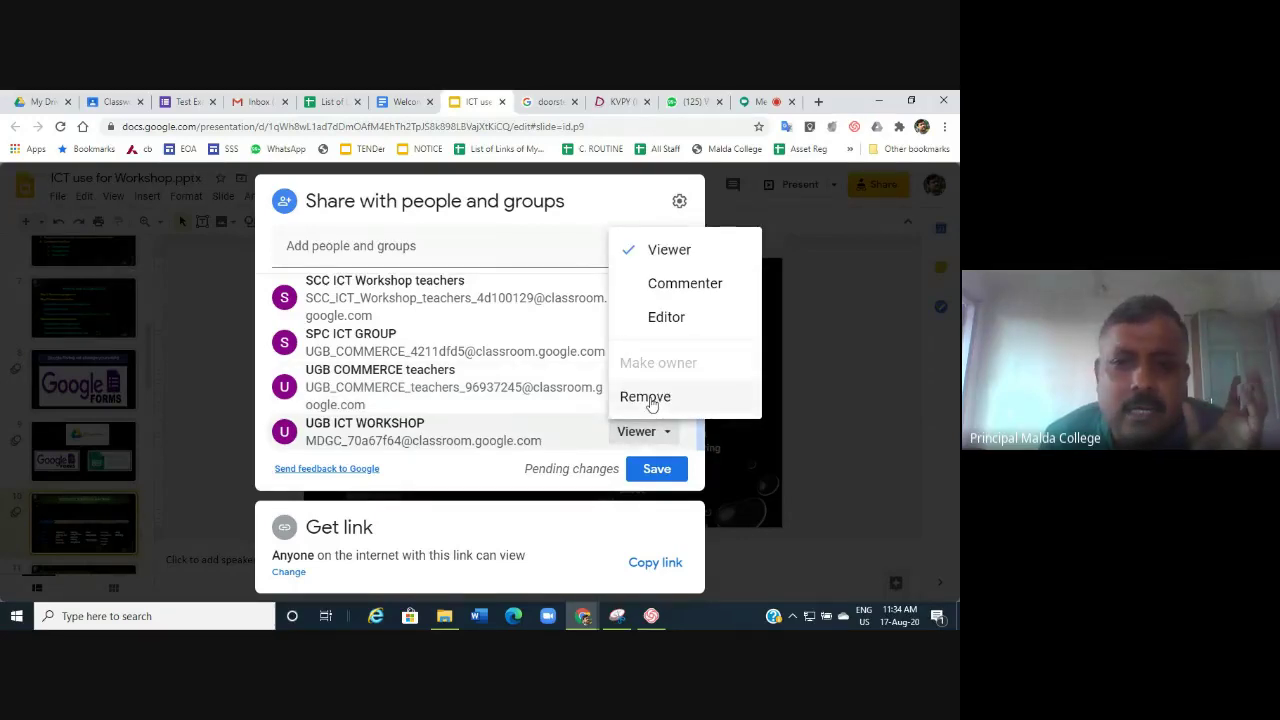
{"action": "left_click", "coordinate": [646, 397]}
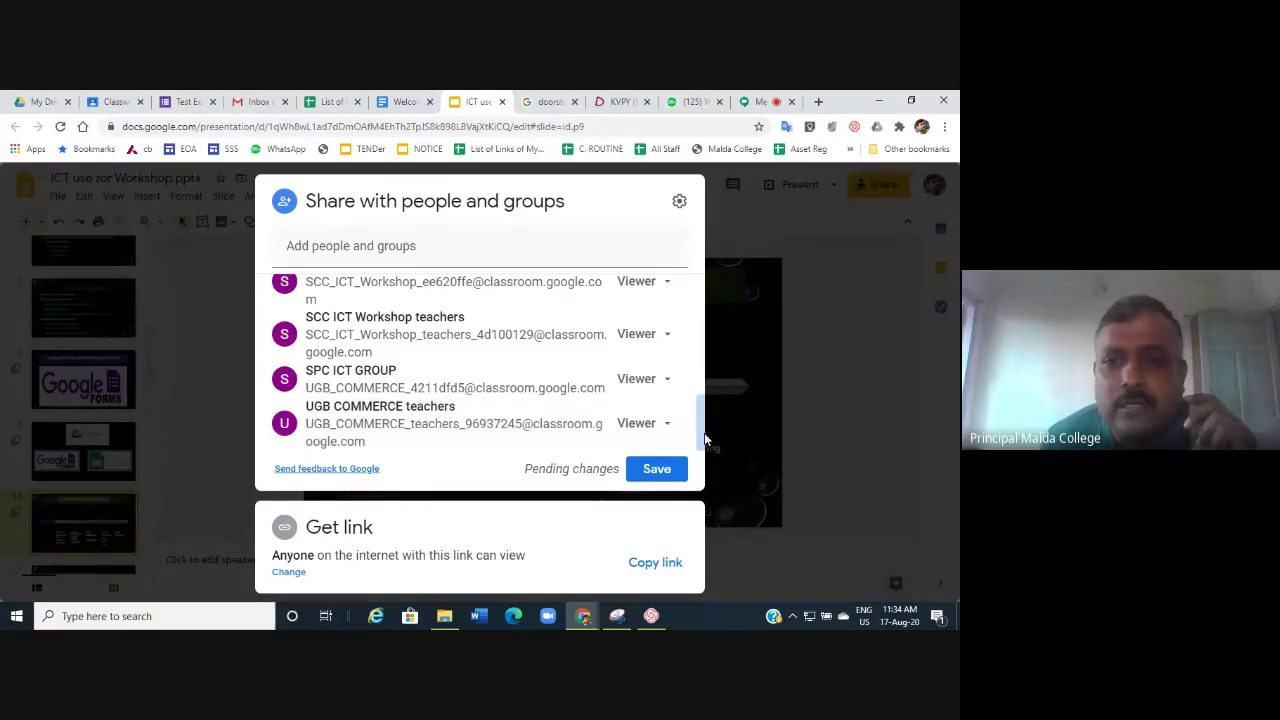
{"action": "scroll", "coordinate": [697, 412], "scroll_direction": "up", "scroll_amount": 3}
{"action": "scroll", "coordinate": [698, 430], "scroll_direction": "down", "scroll_amount": 2}
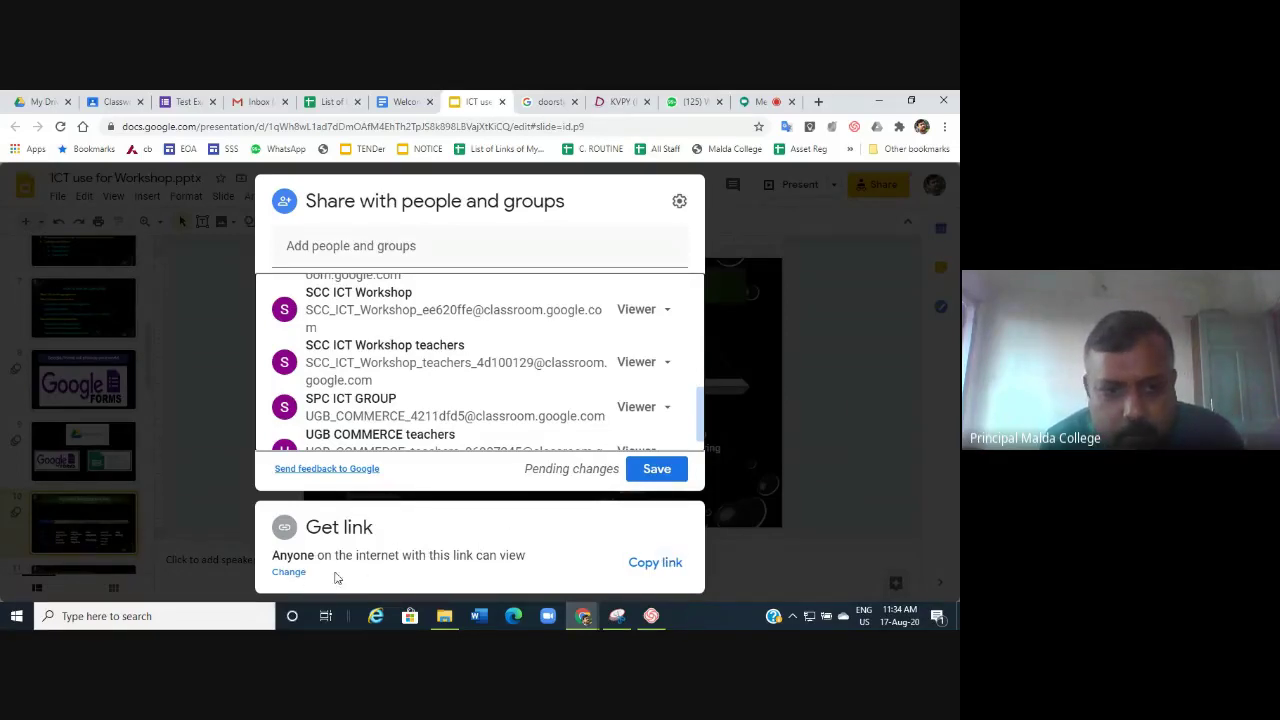
{"action": "left_click", "coordinate": [291, 574]}
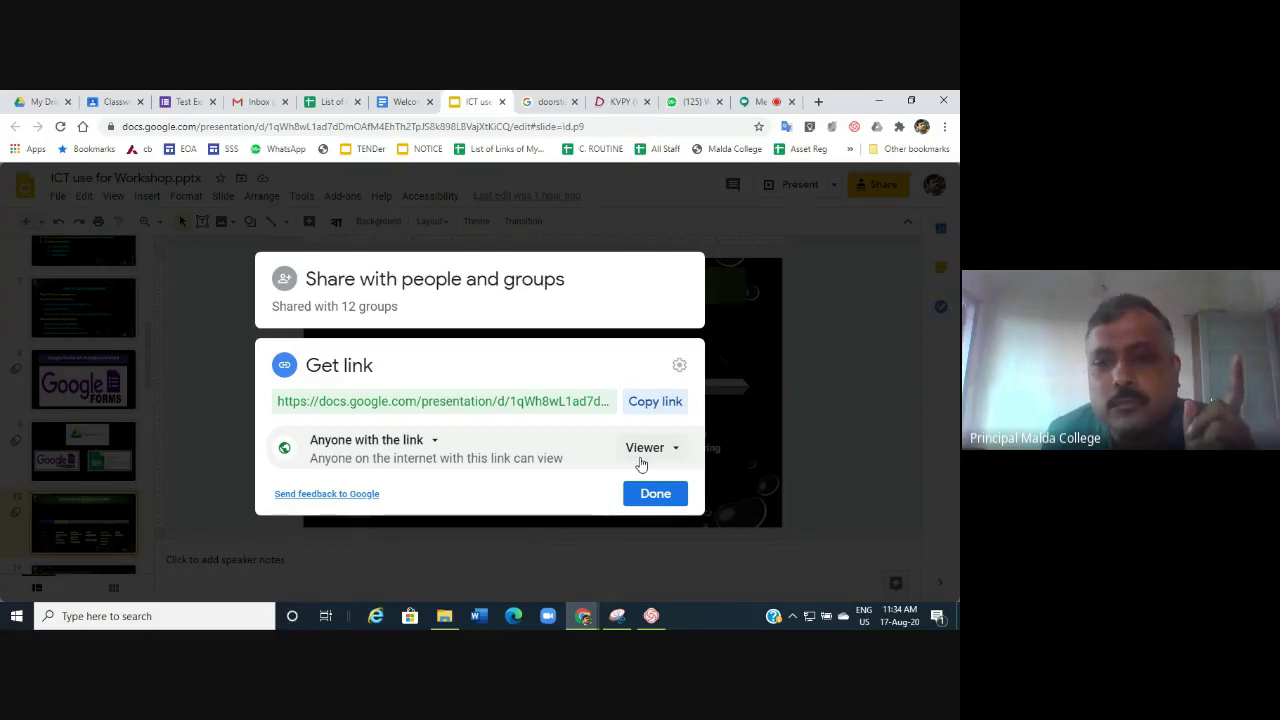
Keep the link as anyone-with-the-link Viewer and copy the presentation's link.
{"action": "left_click", "coordinate": [675, 450]}
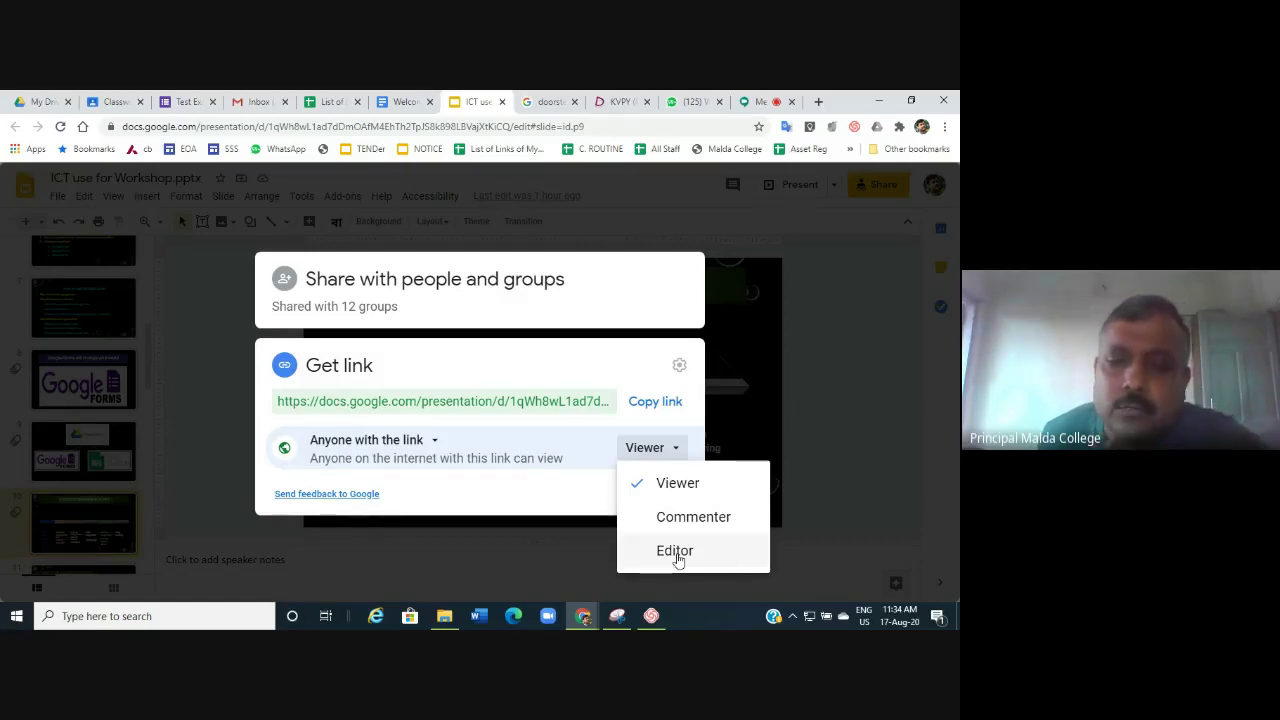
{"action": "left_click", "coordinate": [581, 485]}
{"action": "left_click", "coordinate": [668, 401]}
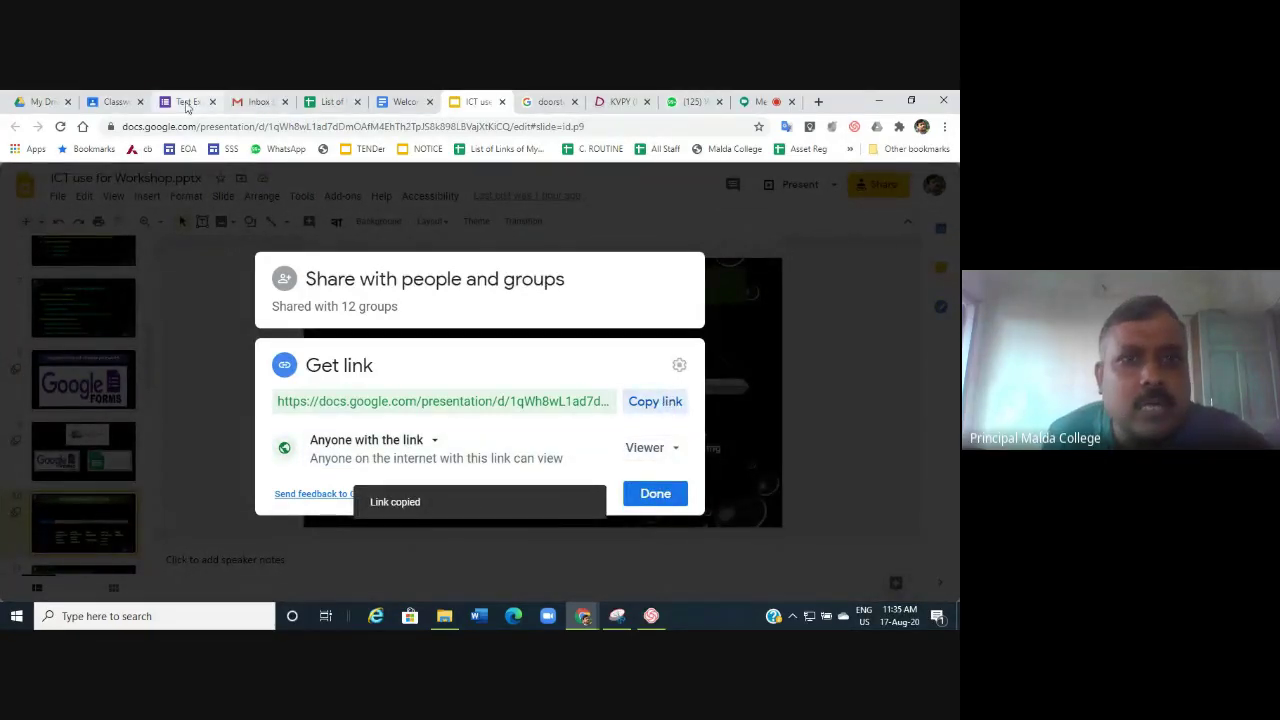
Attach the copied ICT use for Workshop.pptx Slides link to the Classroom material.
{"action": "left_click", "coordinate": [115, 101]}
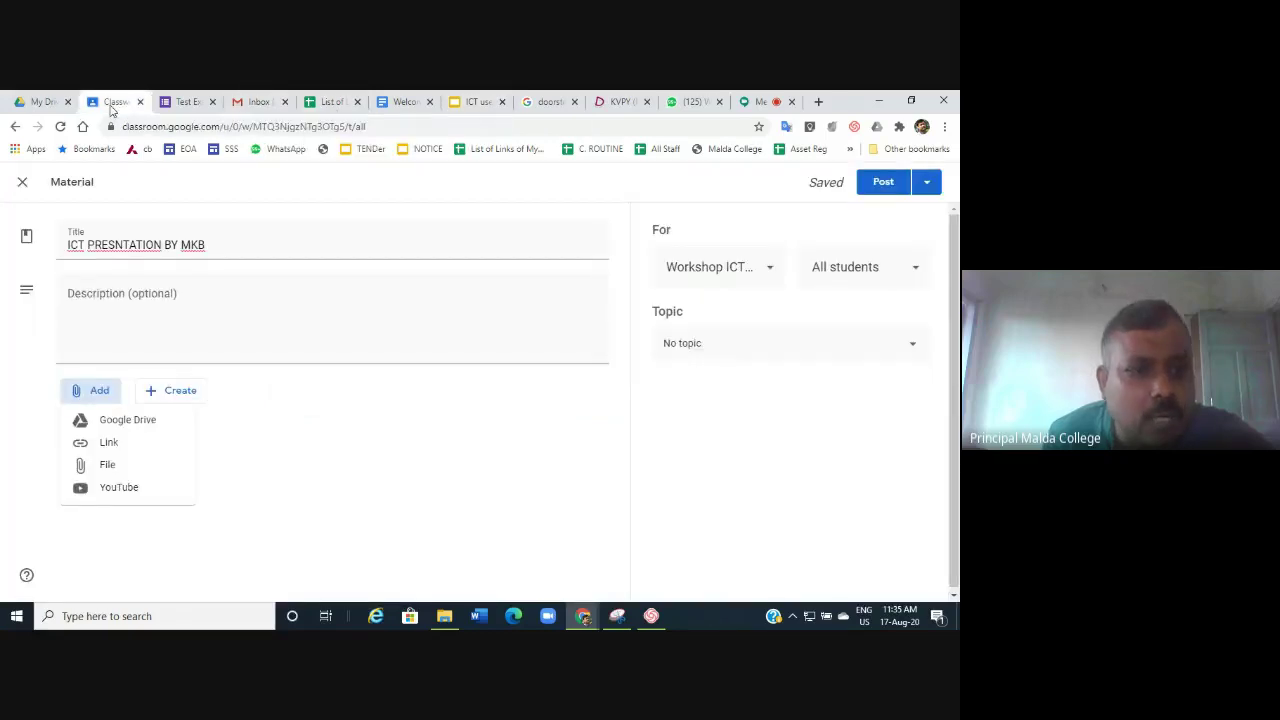
{"action": "left_click", "coordinate": [116, 446]}
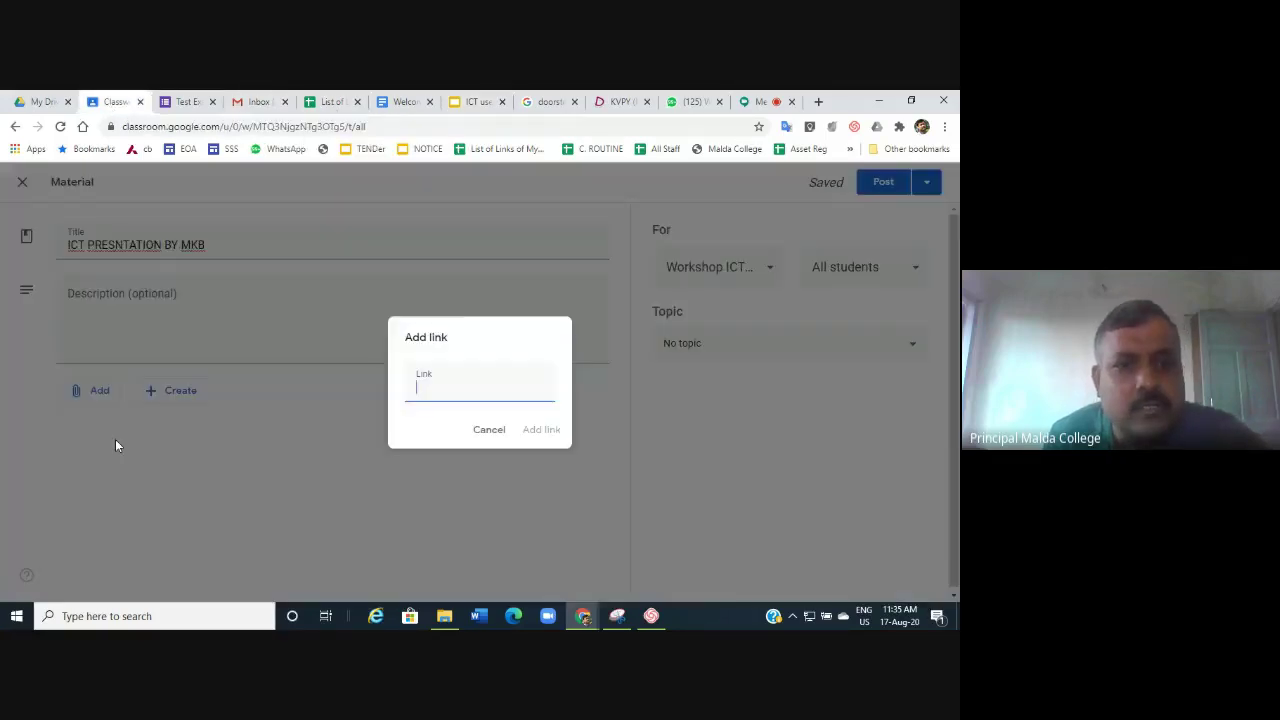
{"action": "key", "text": "ctrl+v"}
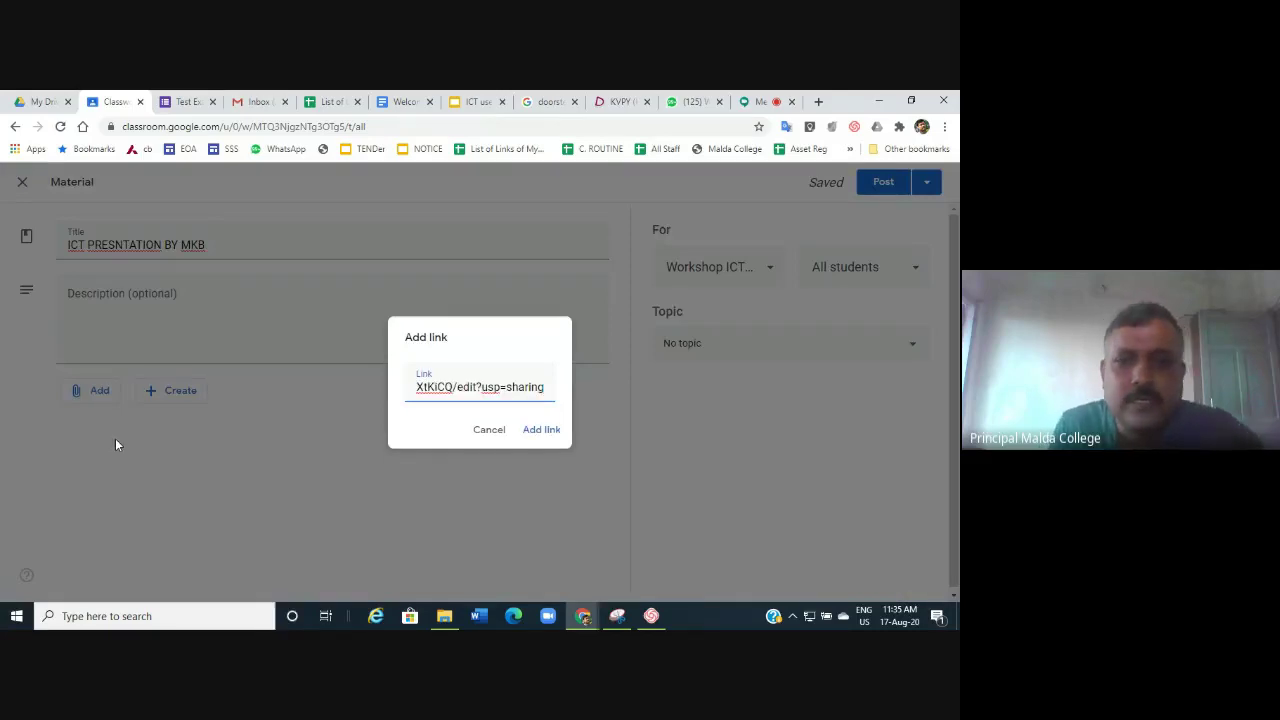
{"action": "left_click", "coordinate": [558, 430]}
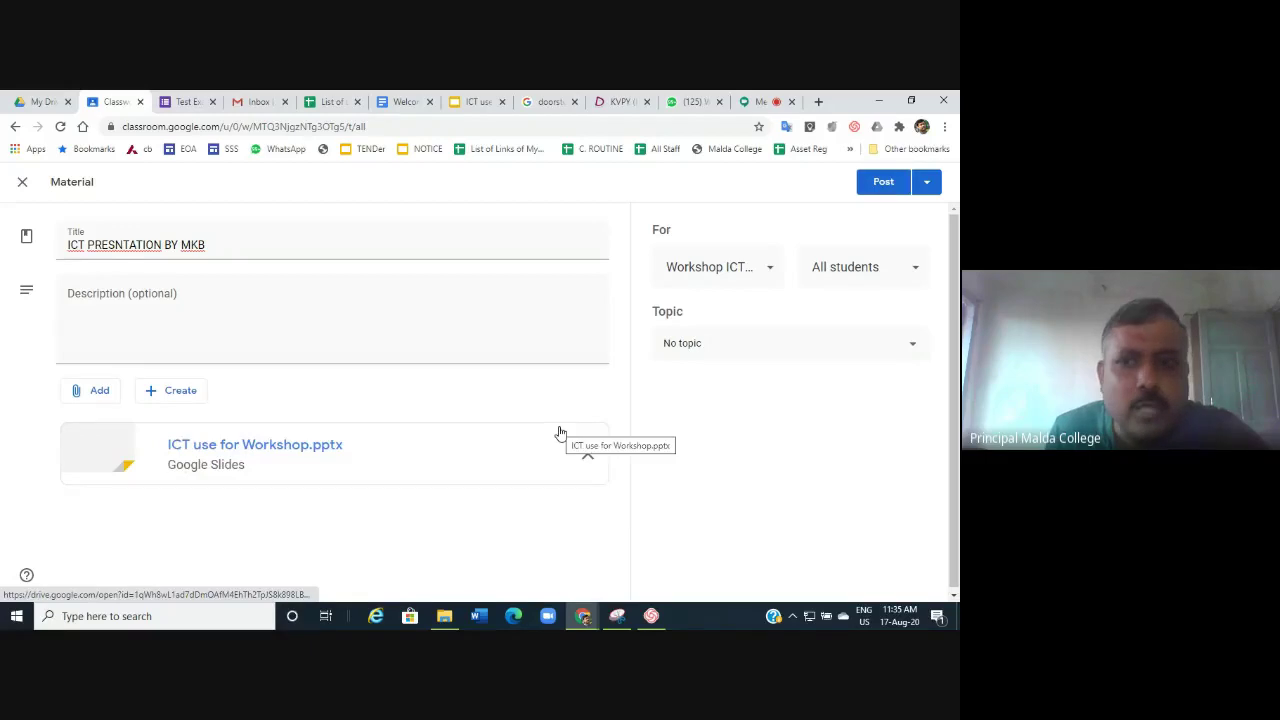
Post ICT PRESNTATION BY MKB to Workshop ICT SCC under the ICT topic.
{"action": "left_click", "coordinate": [768, 268]}
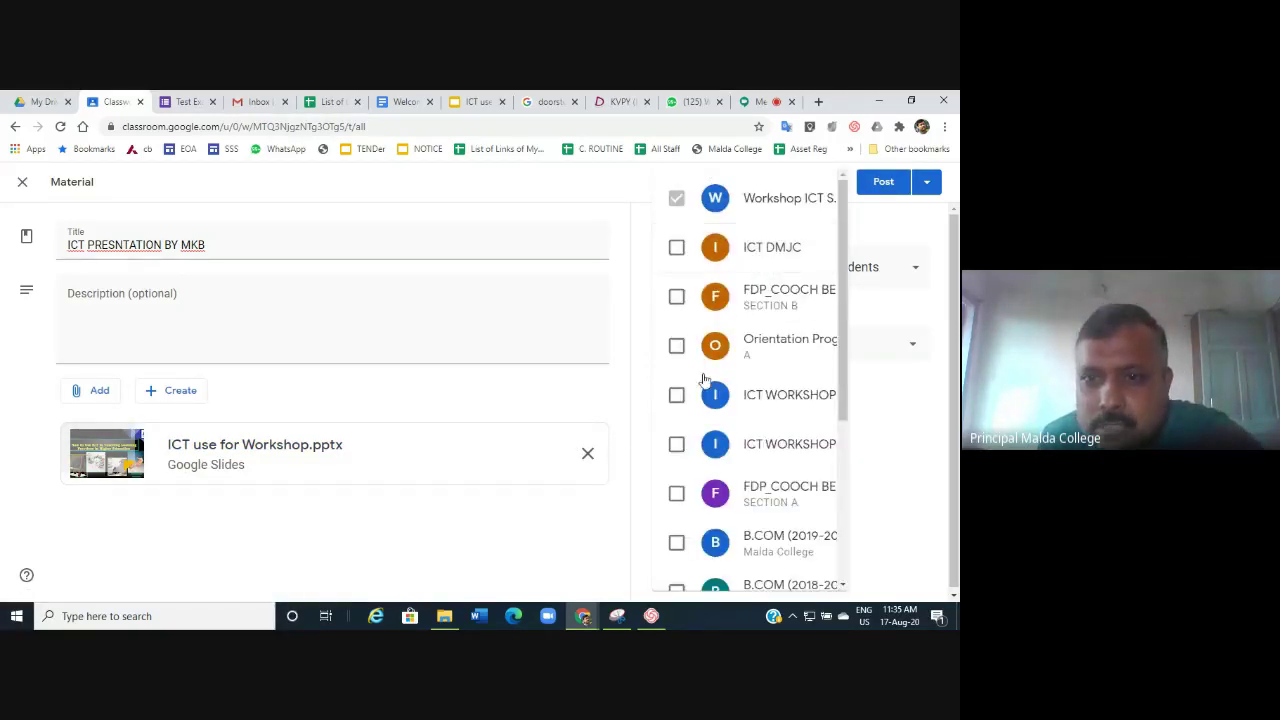
{"action": "left_click", "coordinate": [677, 197]}
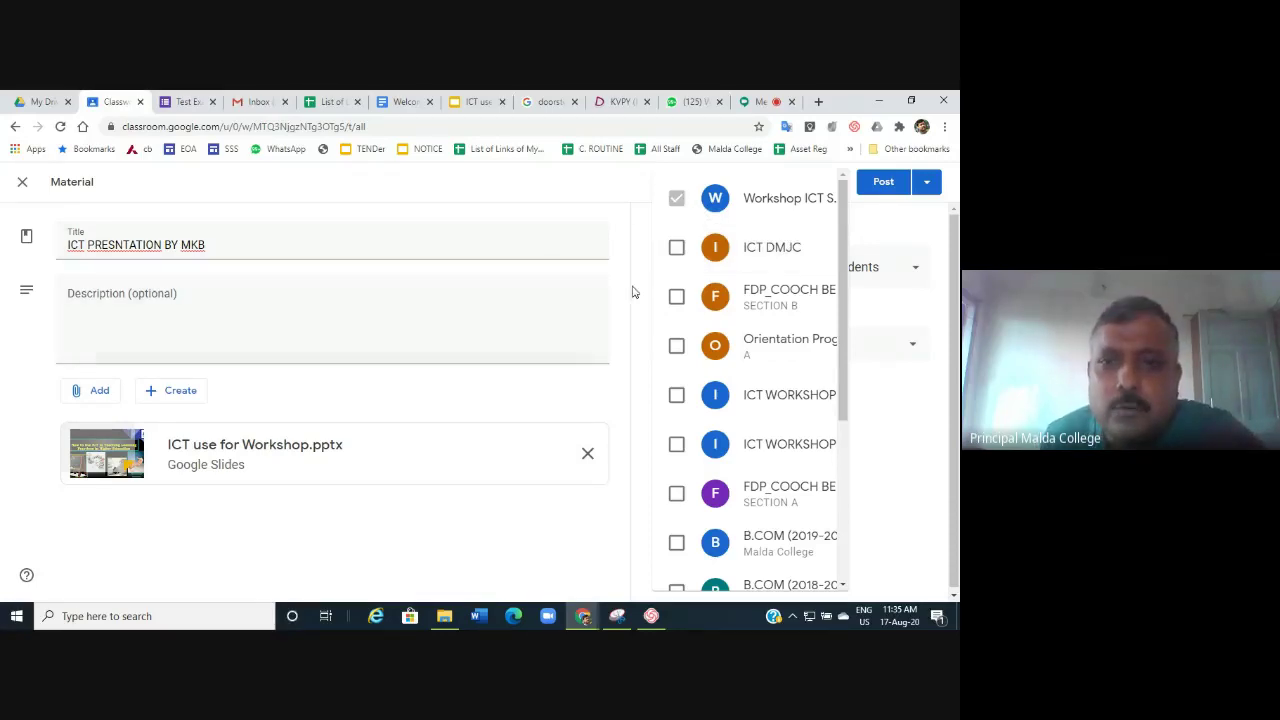
{"action": "left_click", "coordinate": [598, 222]}
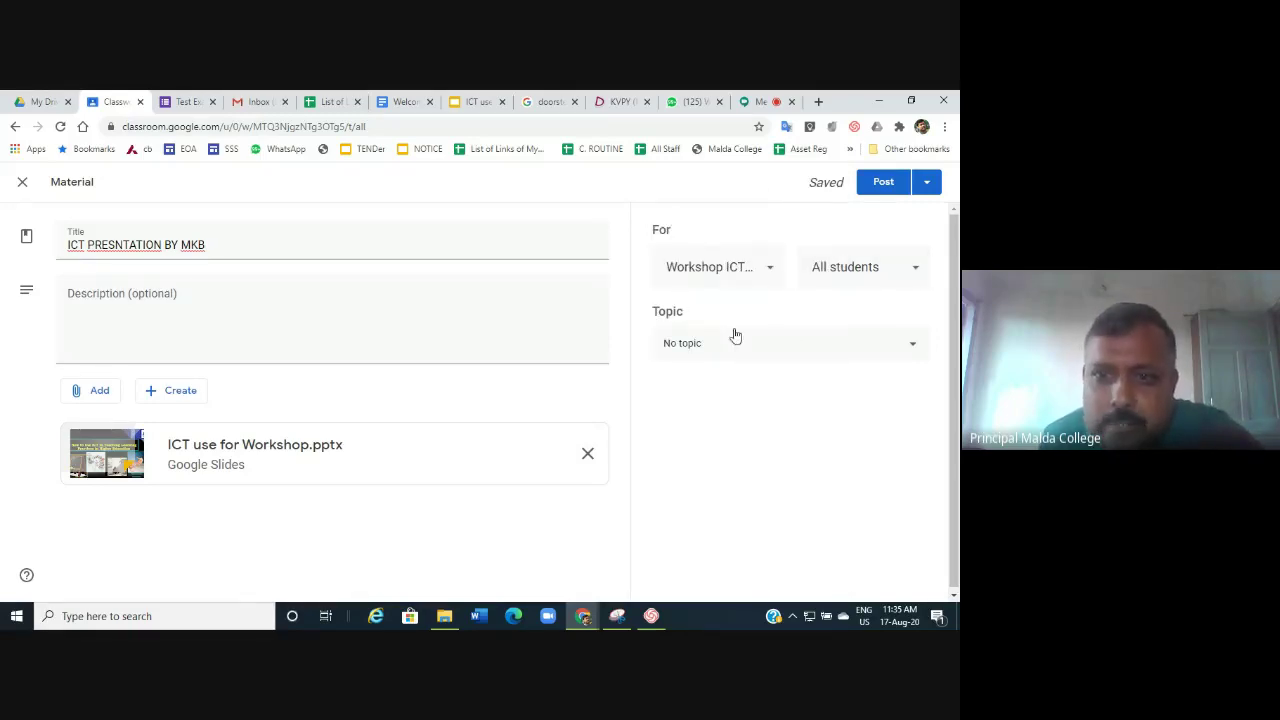
{"action": "left_click", "coordinate": [913, 350]}
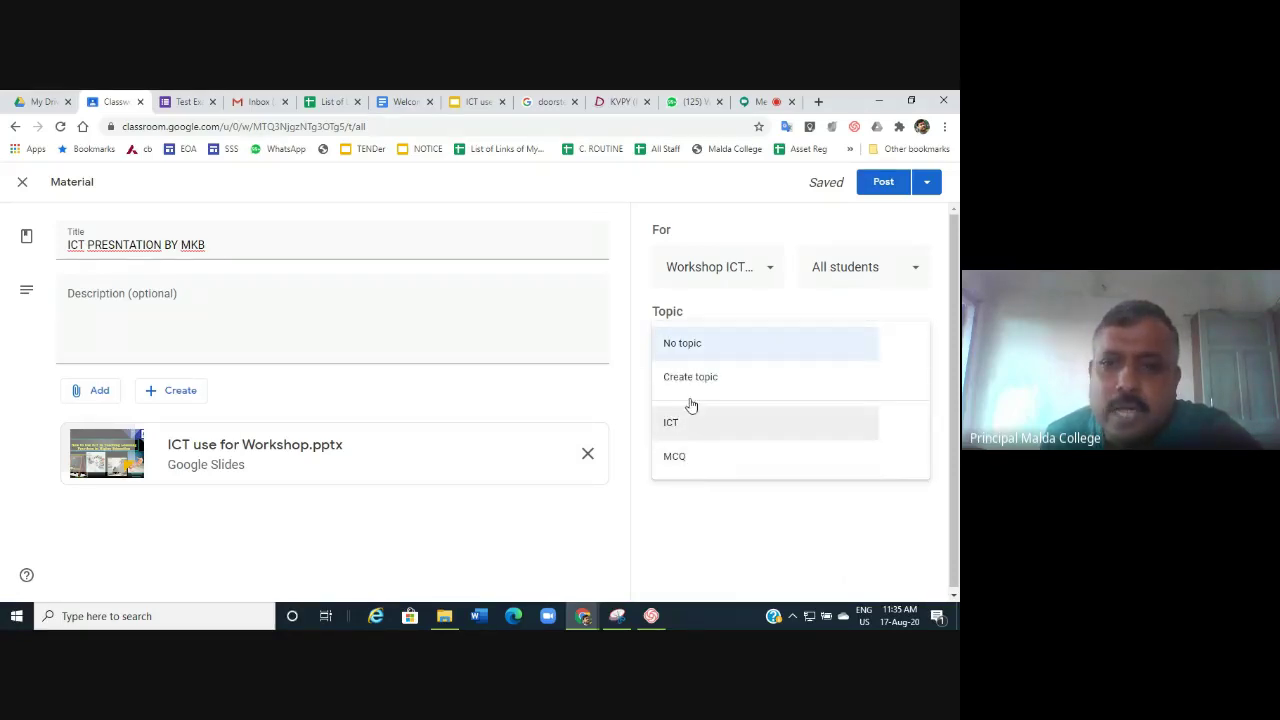
{"action": "left_click", "coordinate": [672, 425]}
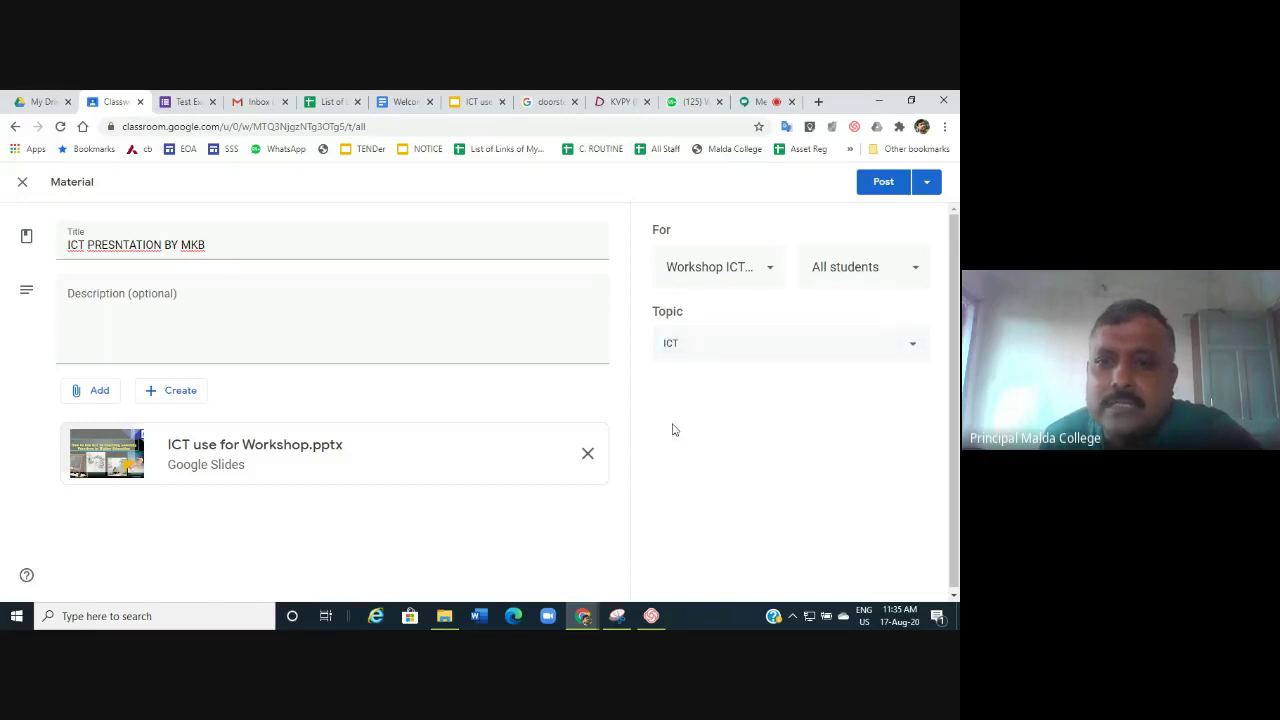
{"action": "left_click", "coordinate": [881, 188]}
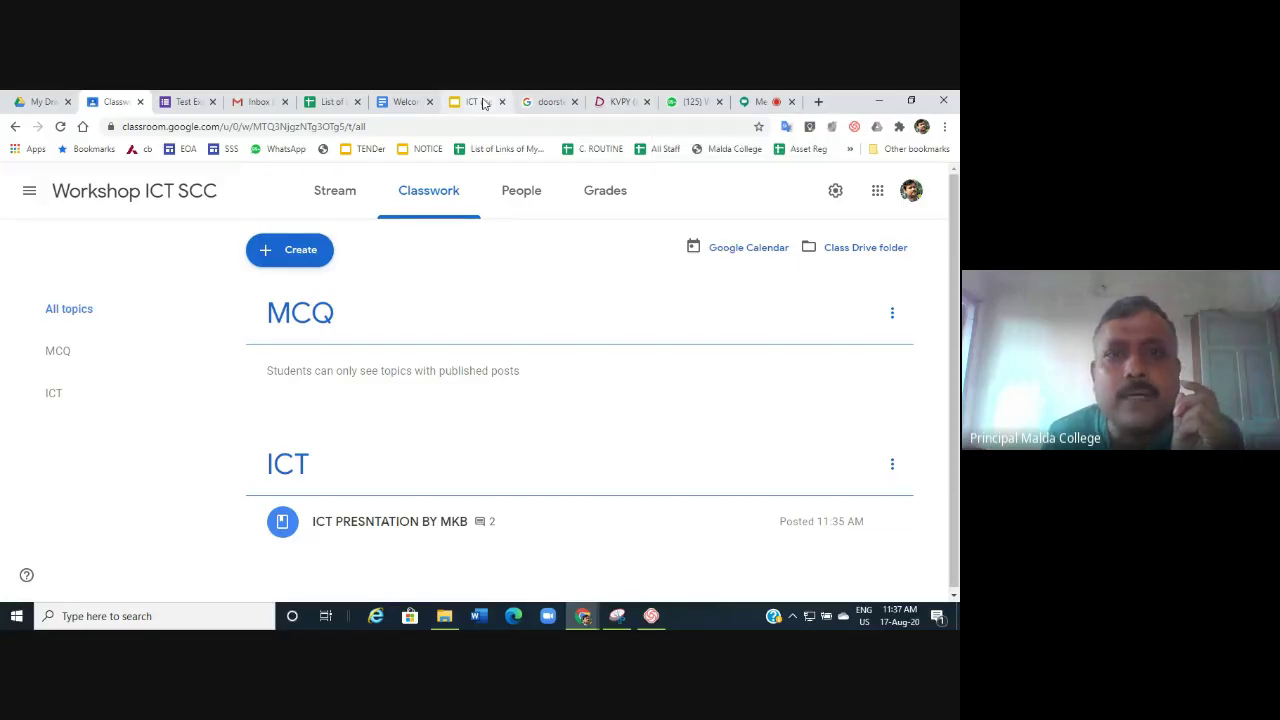
Change the presentation's anyone-with-the-link access from Viewer to Commenter and close sharing.
{"action": "left_click", "coordinate": [476, 101]}
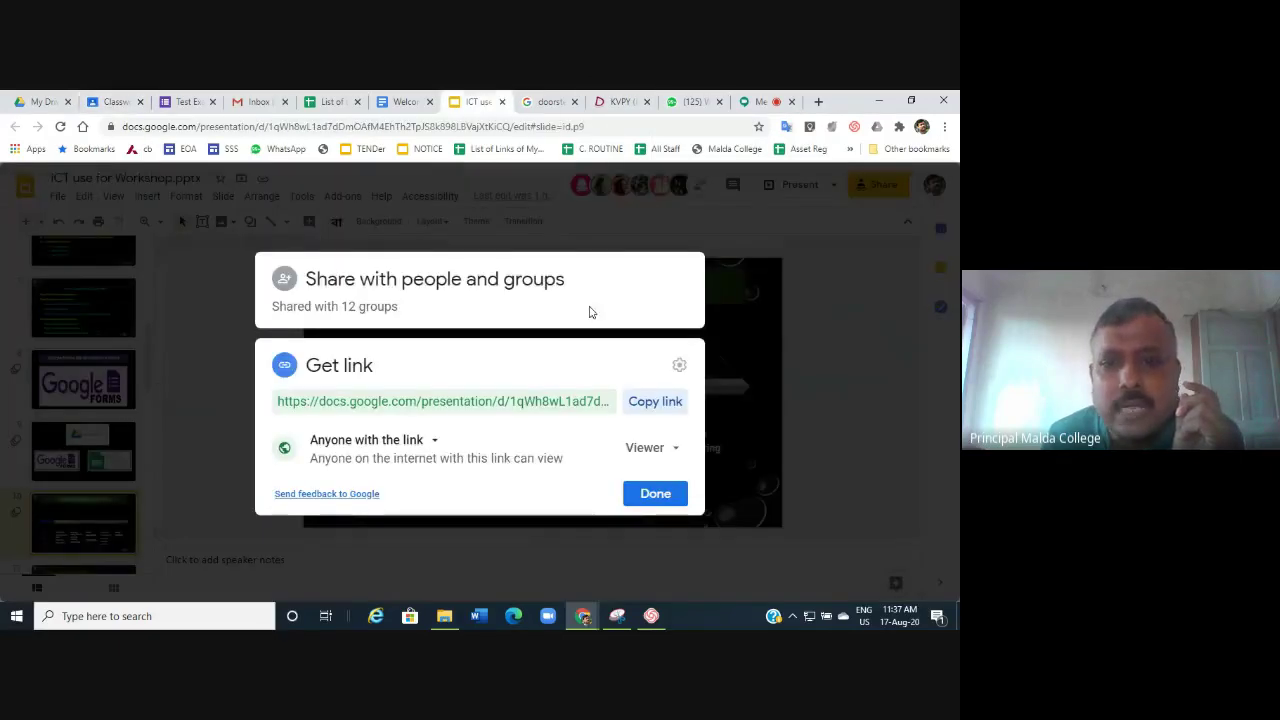
{"action": "left_click", "coordinate": [672, 449]}
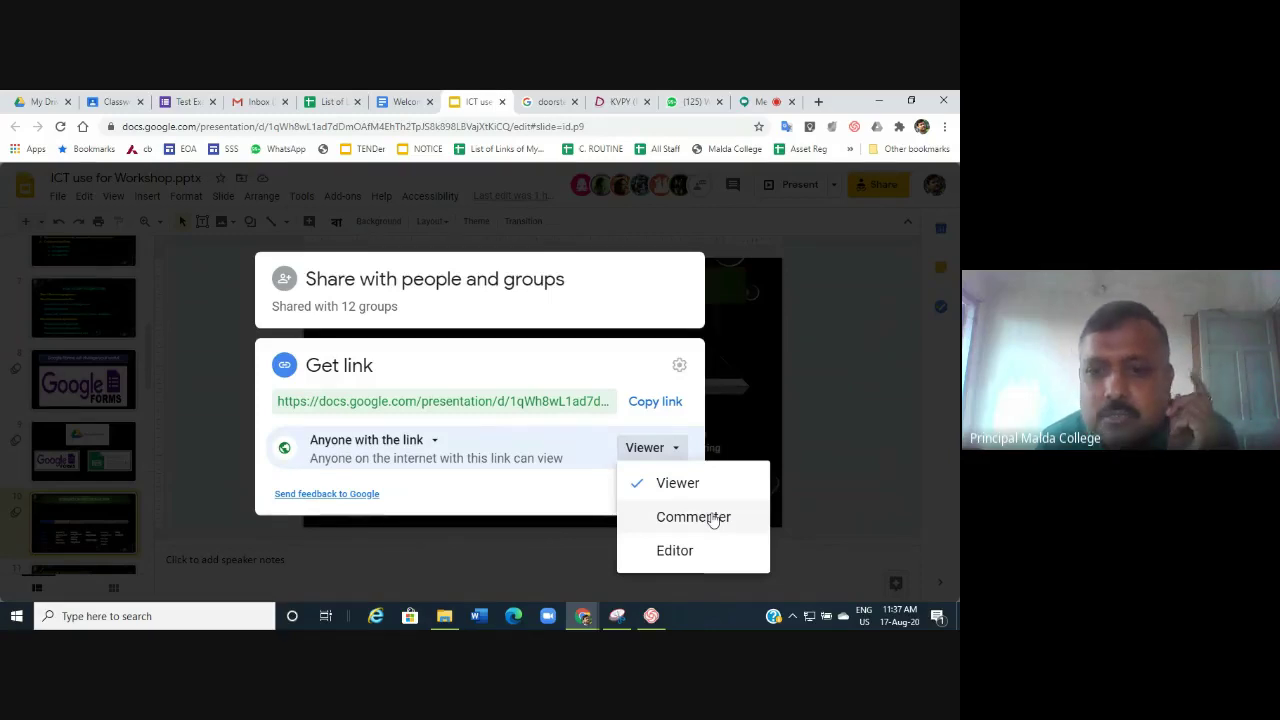
{"action": "left_click", "coordinate": [713, 517]}
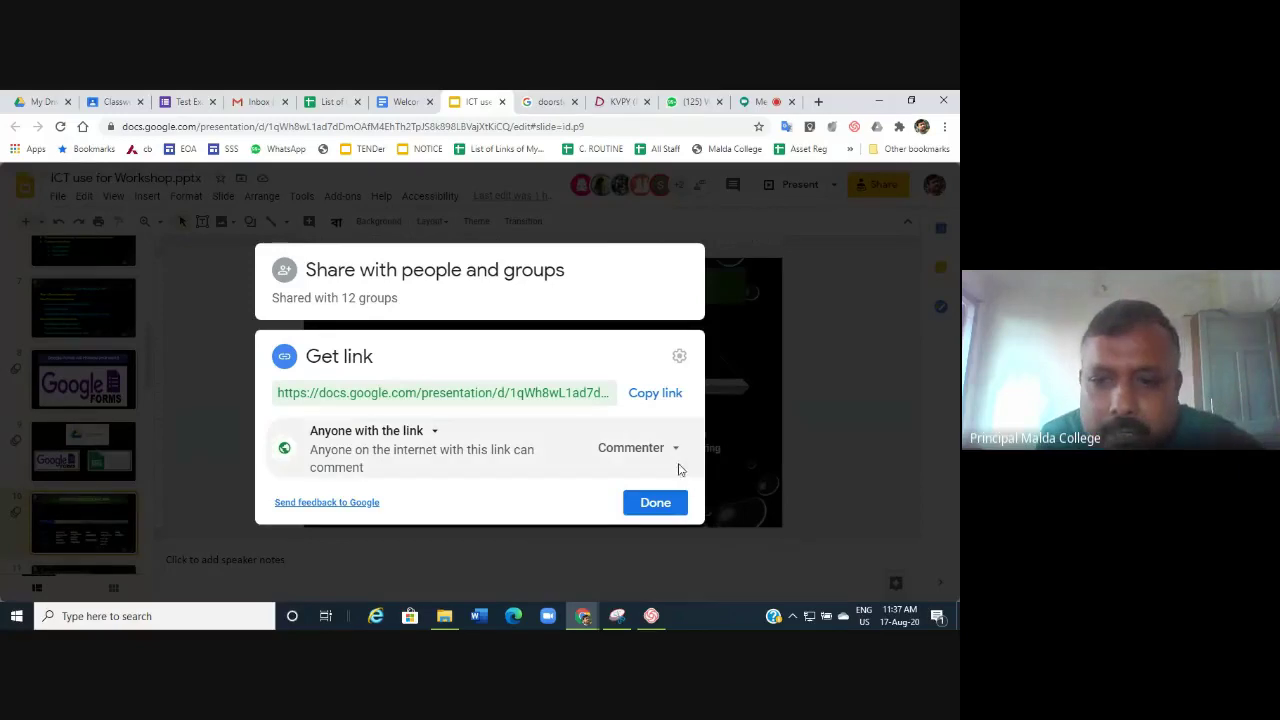
{"action": "left_click", "coordinate": [664, 505]}
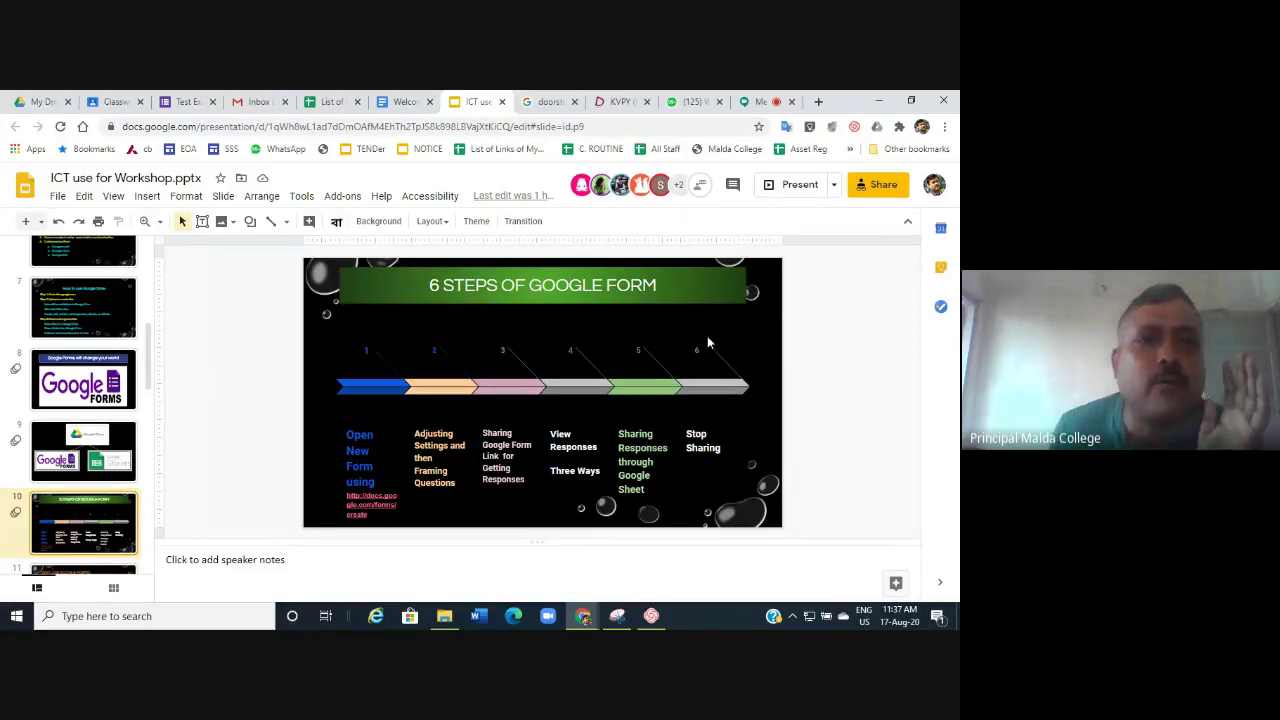
Return to the Classwork page, start a quiz assignment, then discard its draft.
{"action": "left_click", "coordinate": [168, 104]}
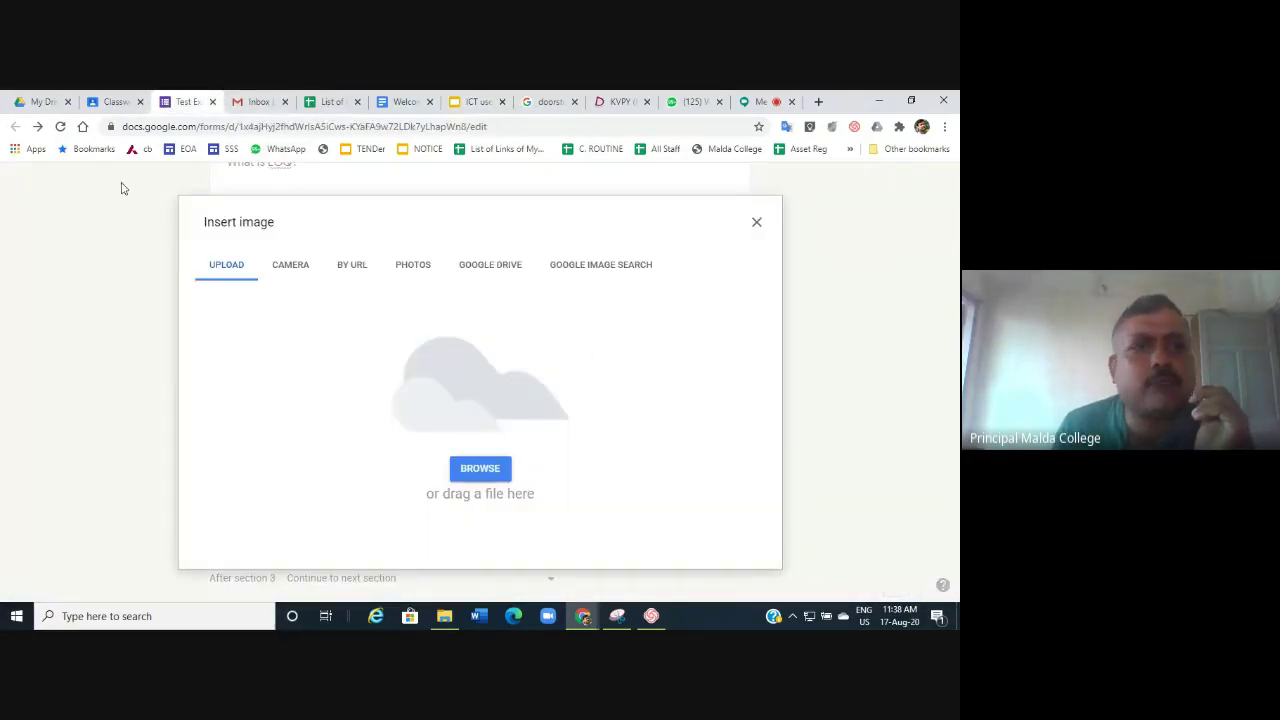
{"action": "left_click", "coordinate": [113, 101]}
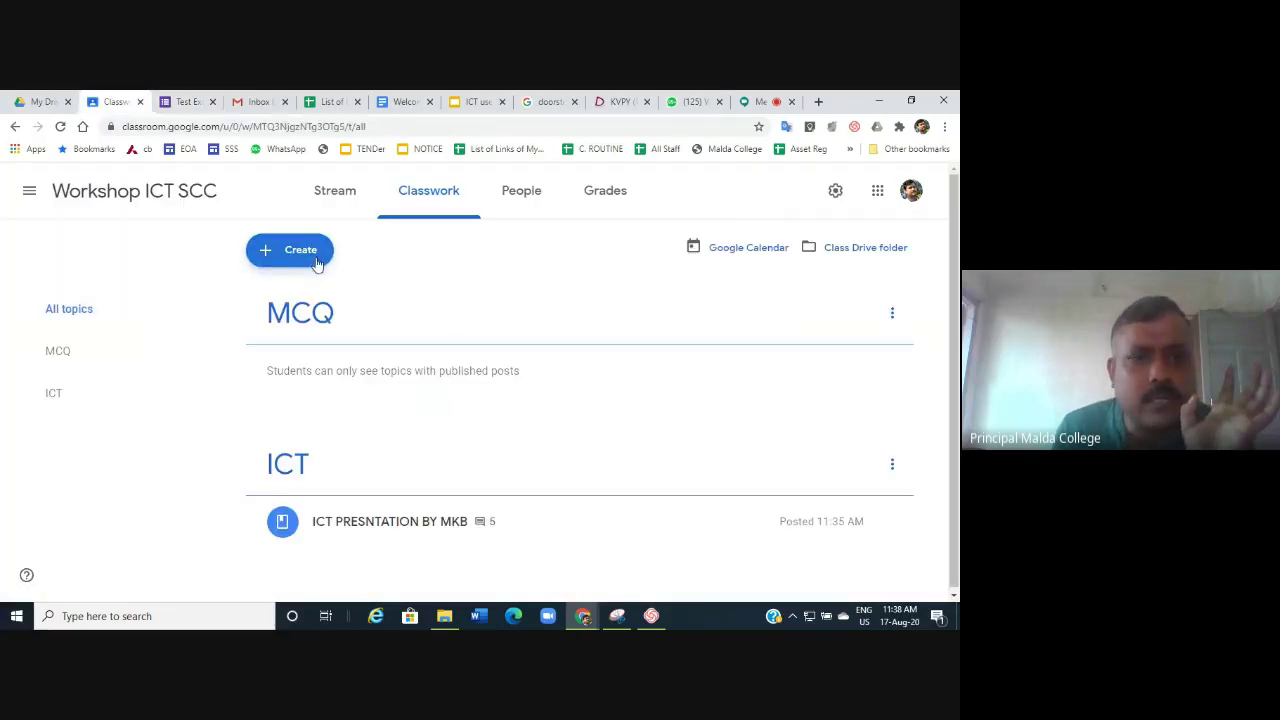
{"action": "left_click", "coordinate": [310, 251]}
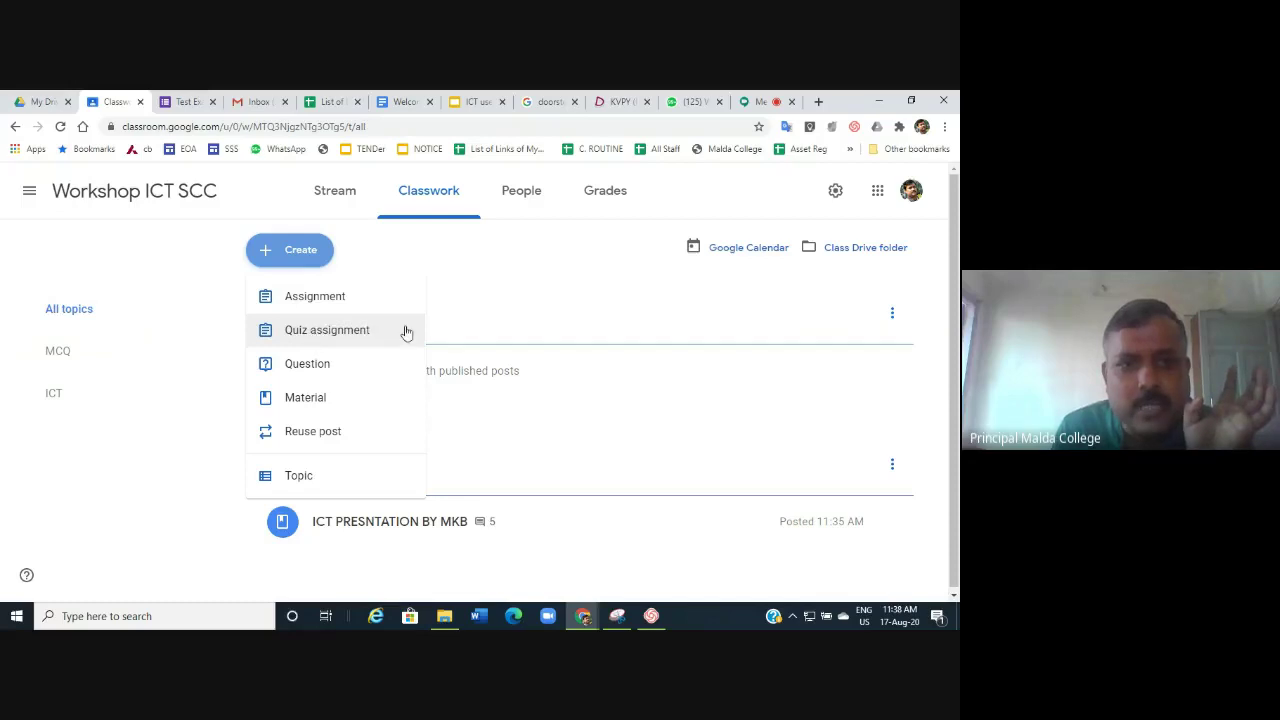
{"action": "left_click", "coordinate": [339, 334]}
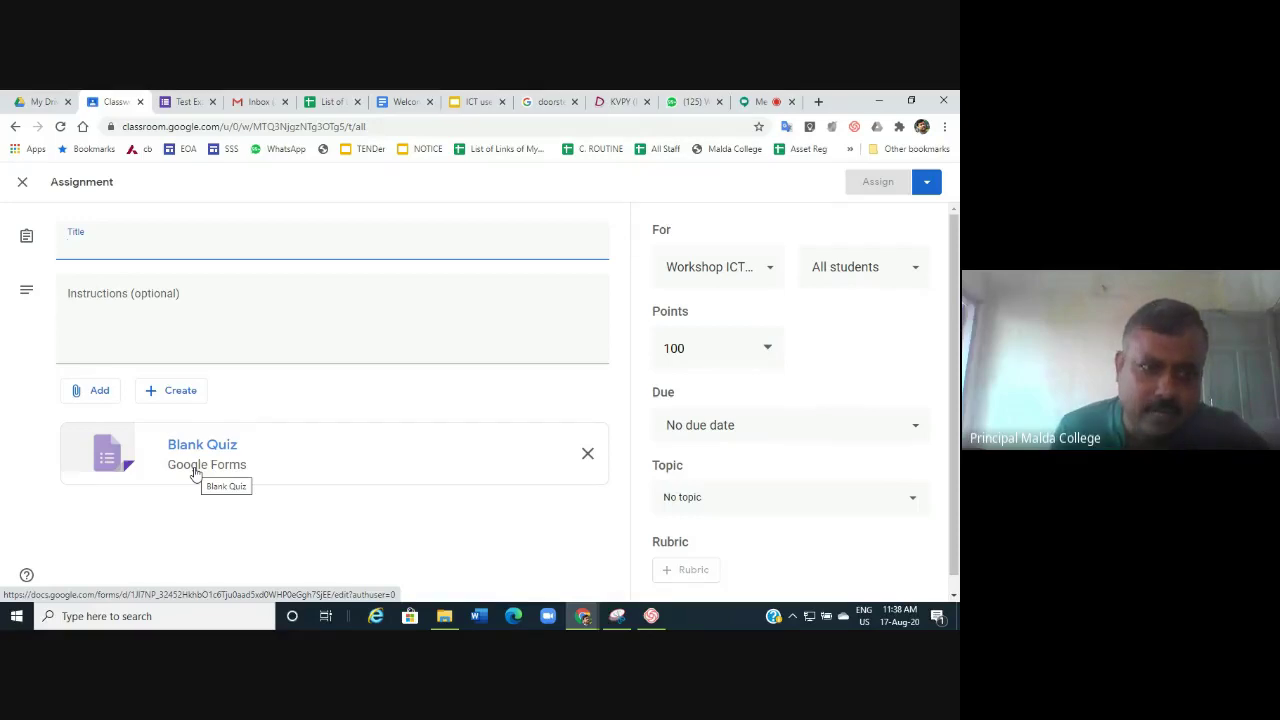
{"action": "left_click", "coordinate": [26, 186]}
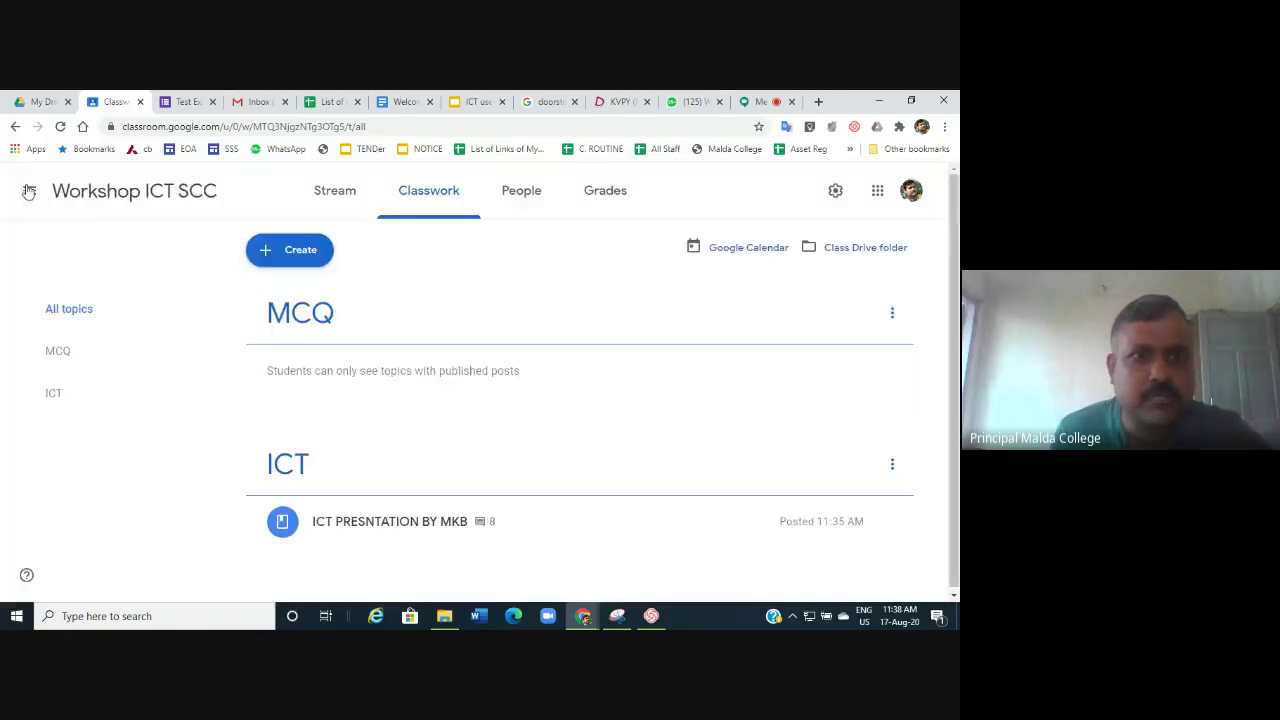
Create a short-answer question reading 'WHAT IS FULL FORM OF AI'.
{"action": "left_click", "coordinate": [290, 250]}
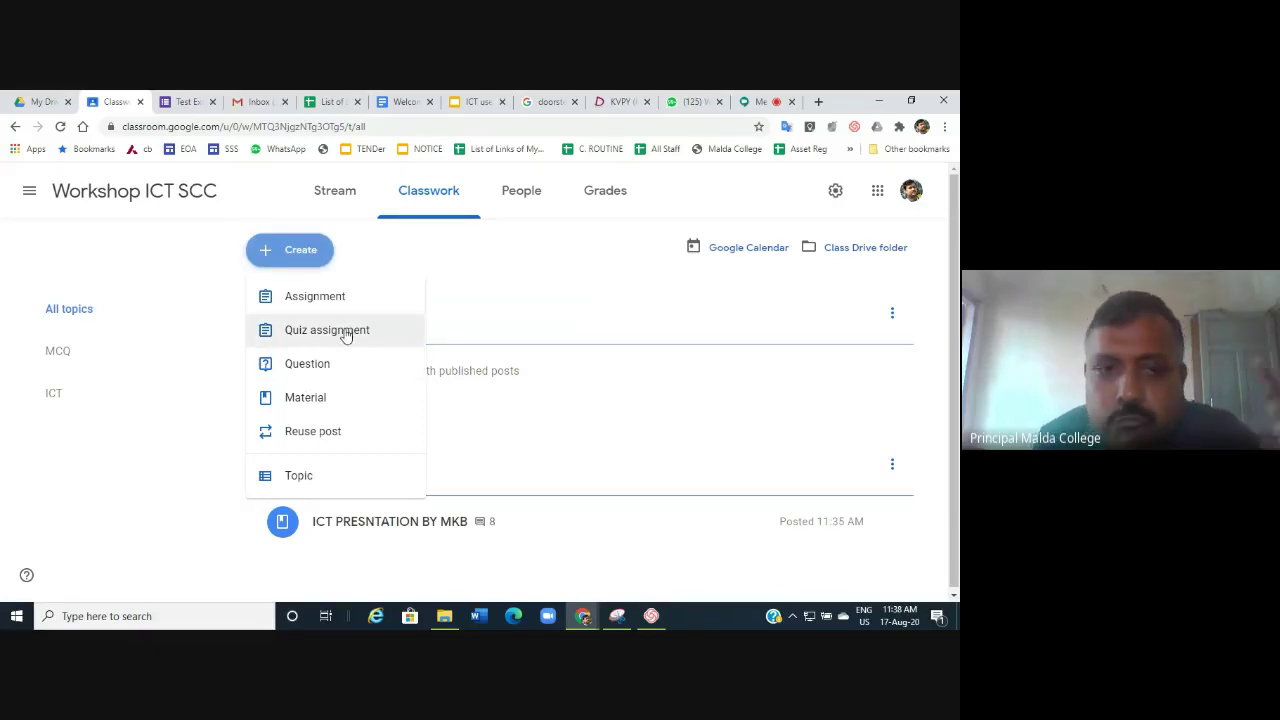
{"action": "left_click", "coordinate": [330, 366]}
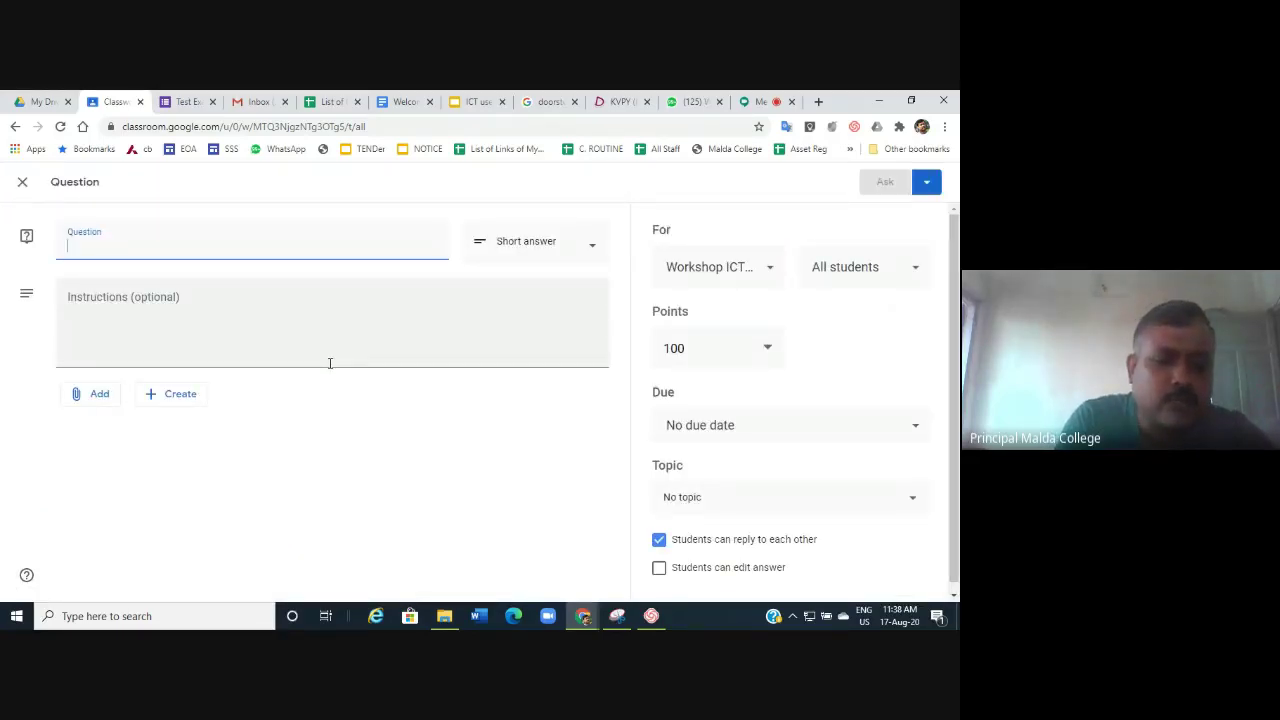
{"action": "type", "text": "w"}
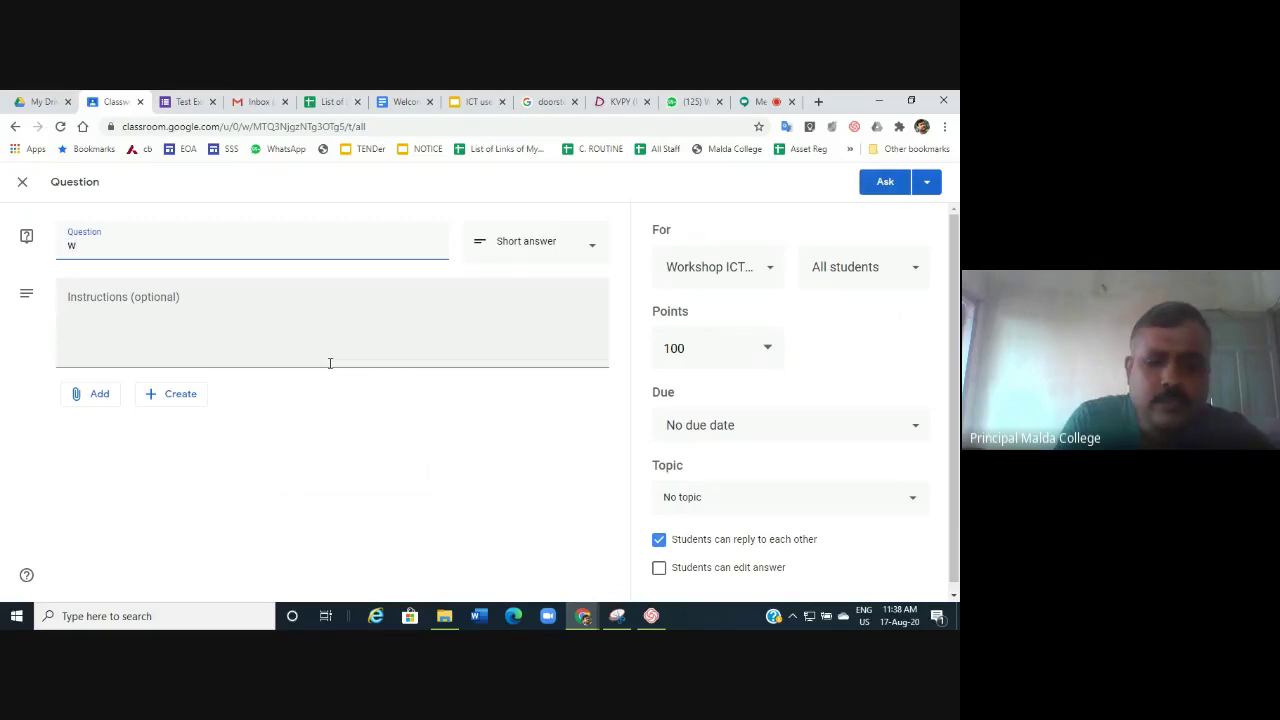
{"action": "key", "text": "BackSpace"}
{"action": "type", "text": "WH"}
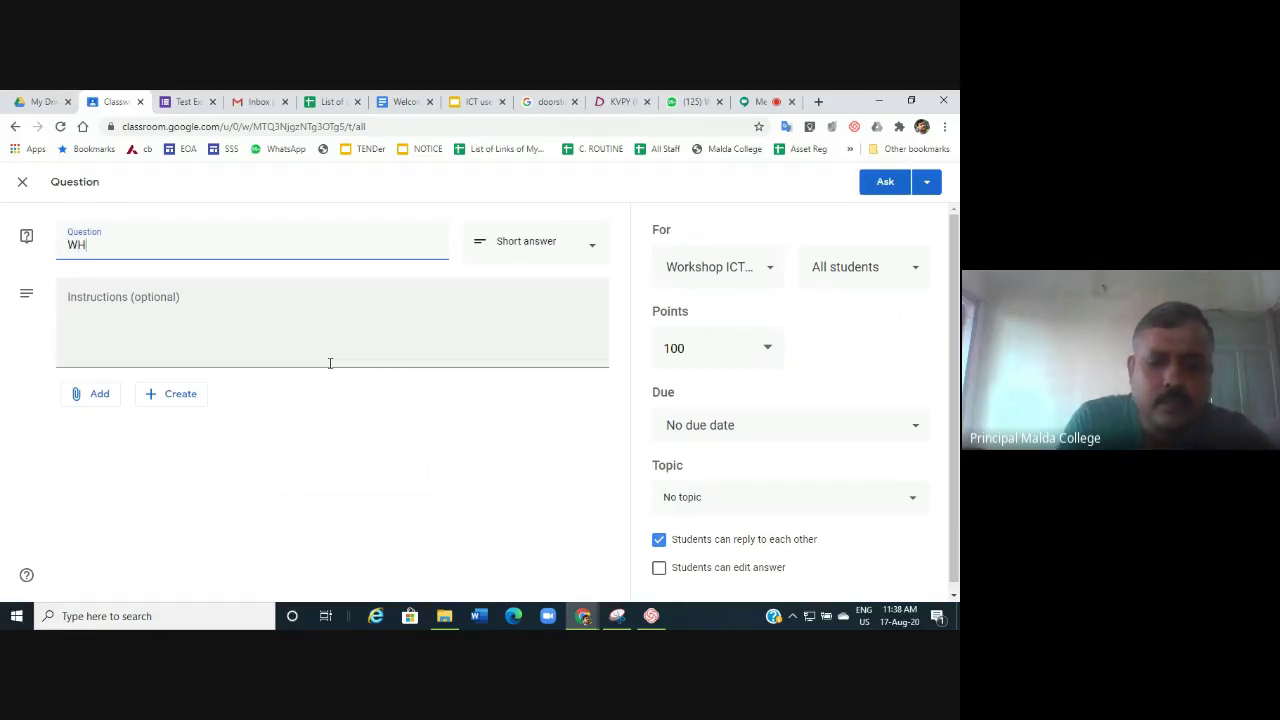
{"action": "type", "text": "AT"}
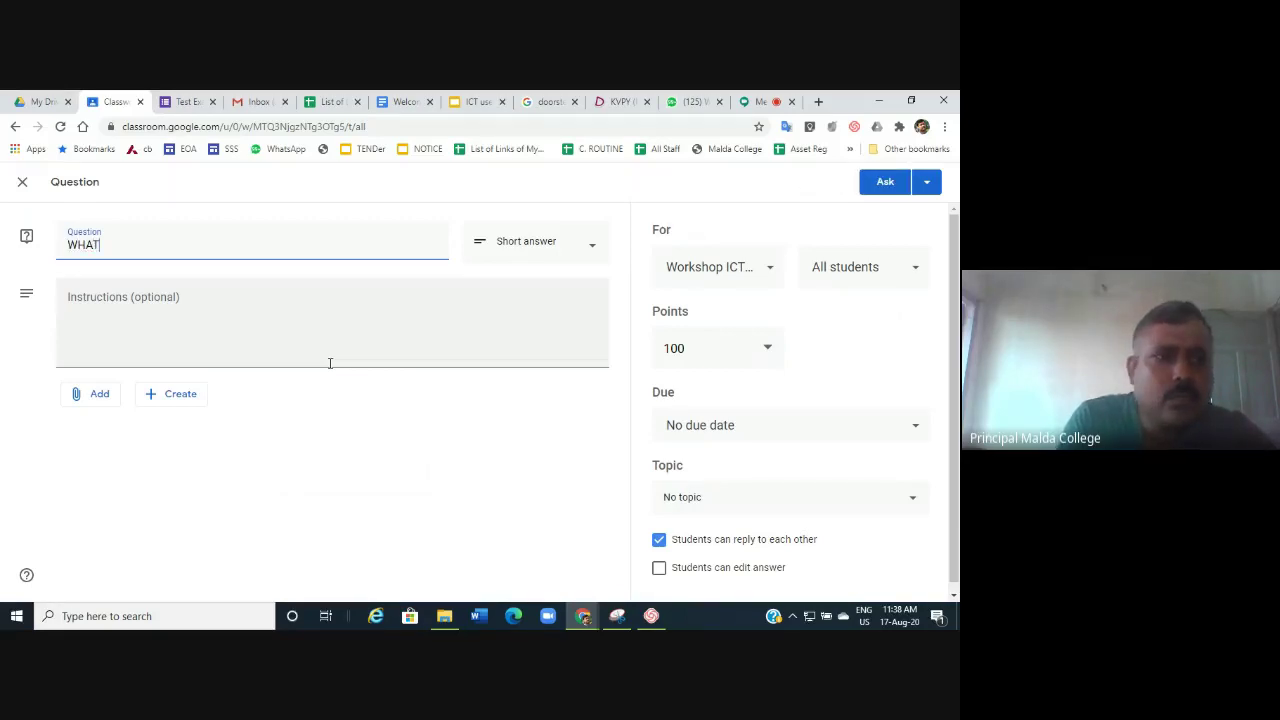
{"action": "type", "text": " IS "}
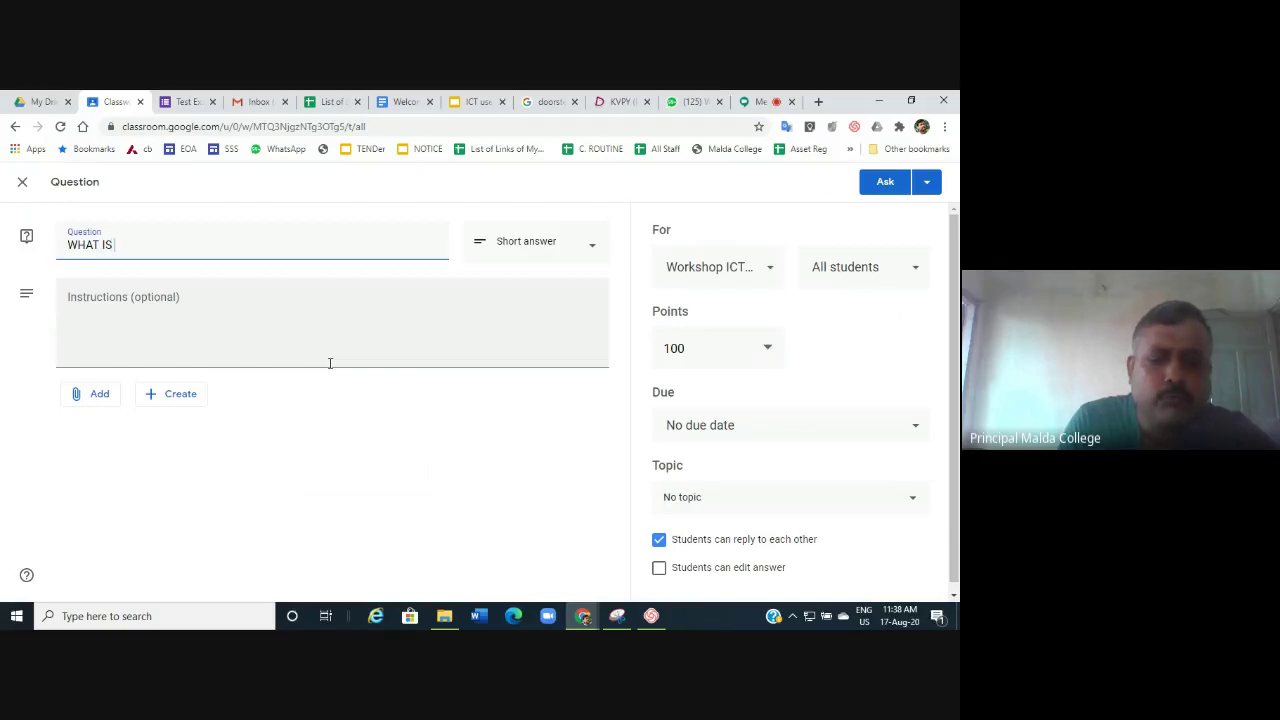
{"action": "type", "text": "FULL"}
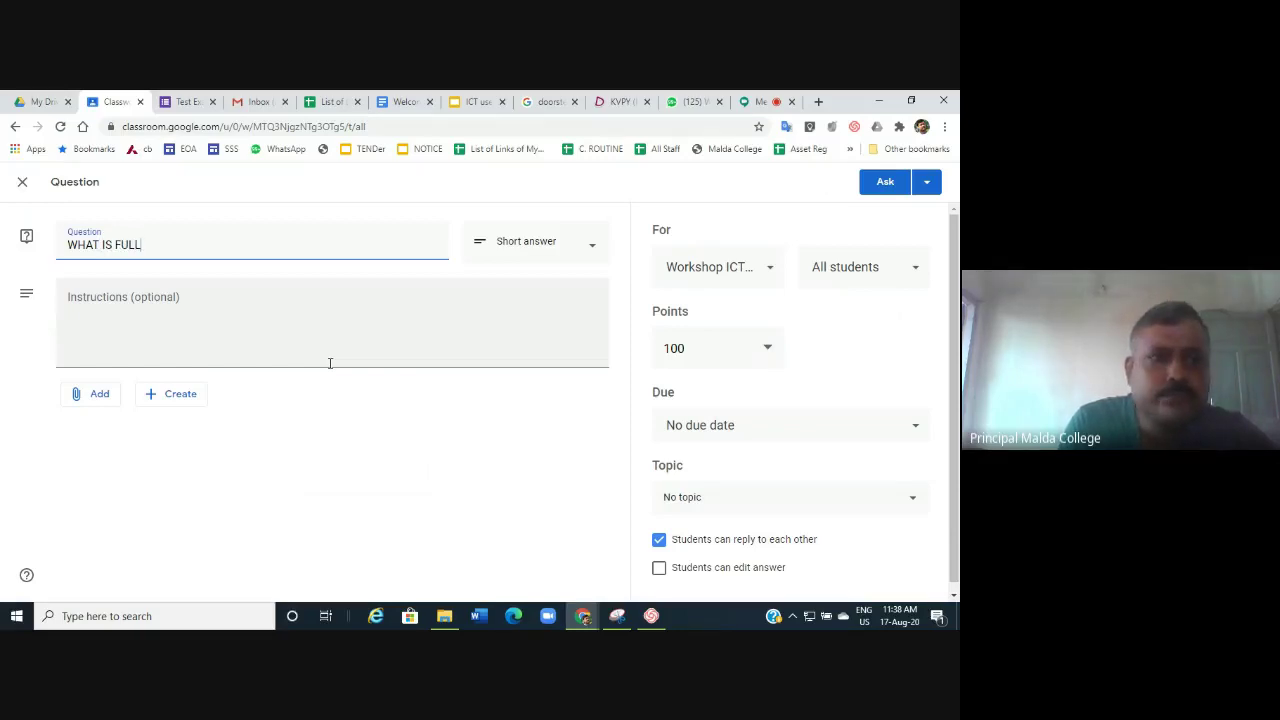
{"action": "type", "text": " FOR"}
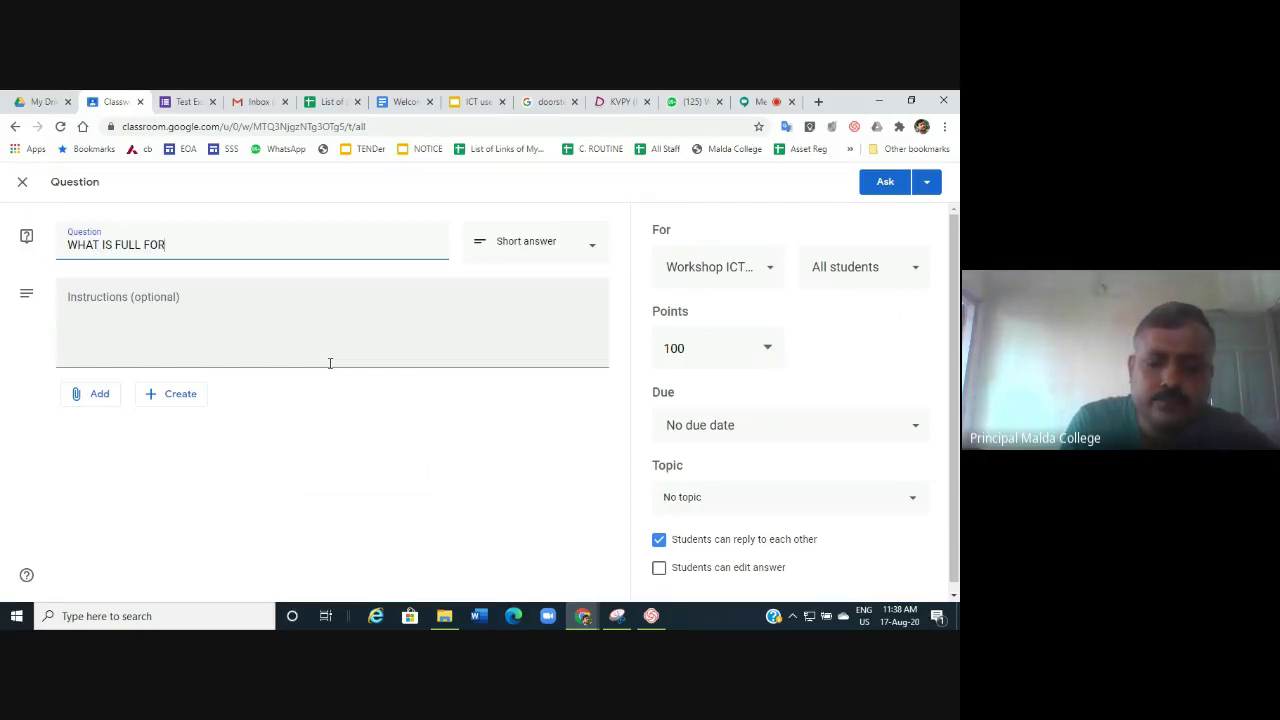
{"action": "type", "text": "M OF "}
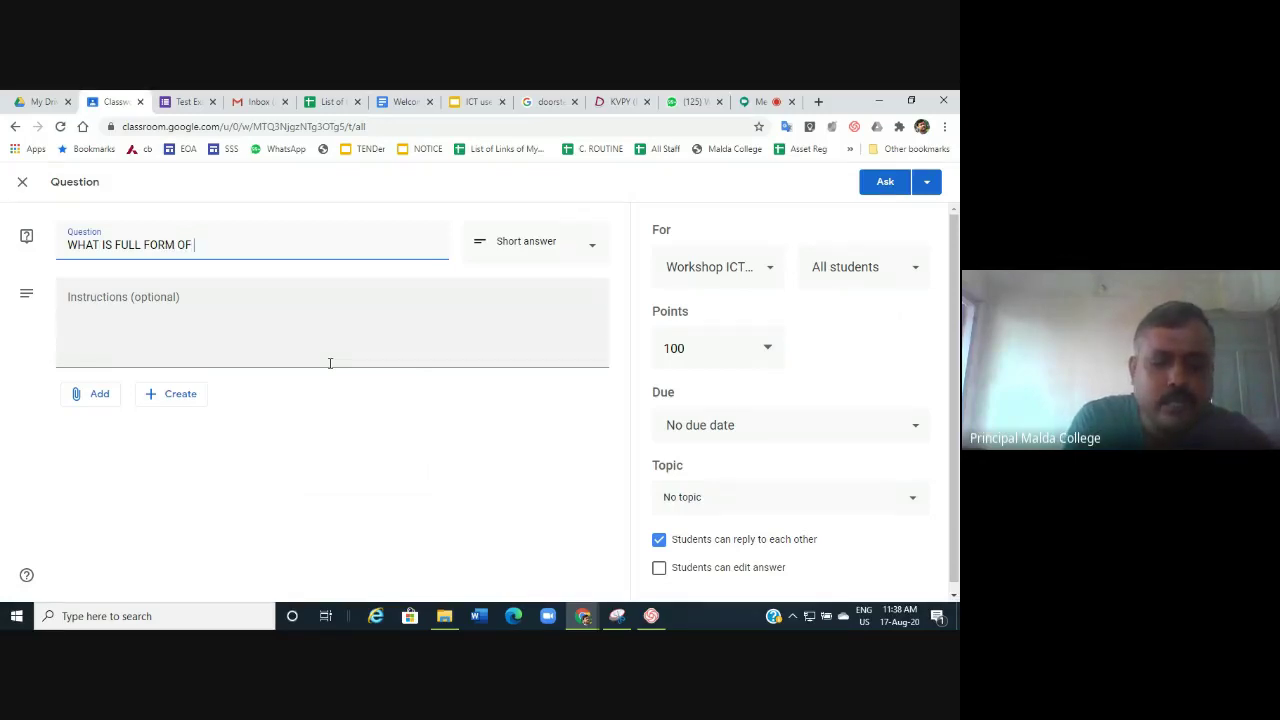
{"action": "type", "text": "AI"}
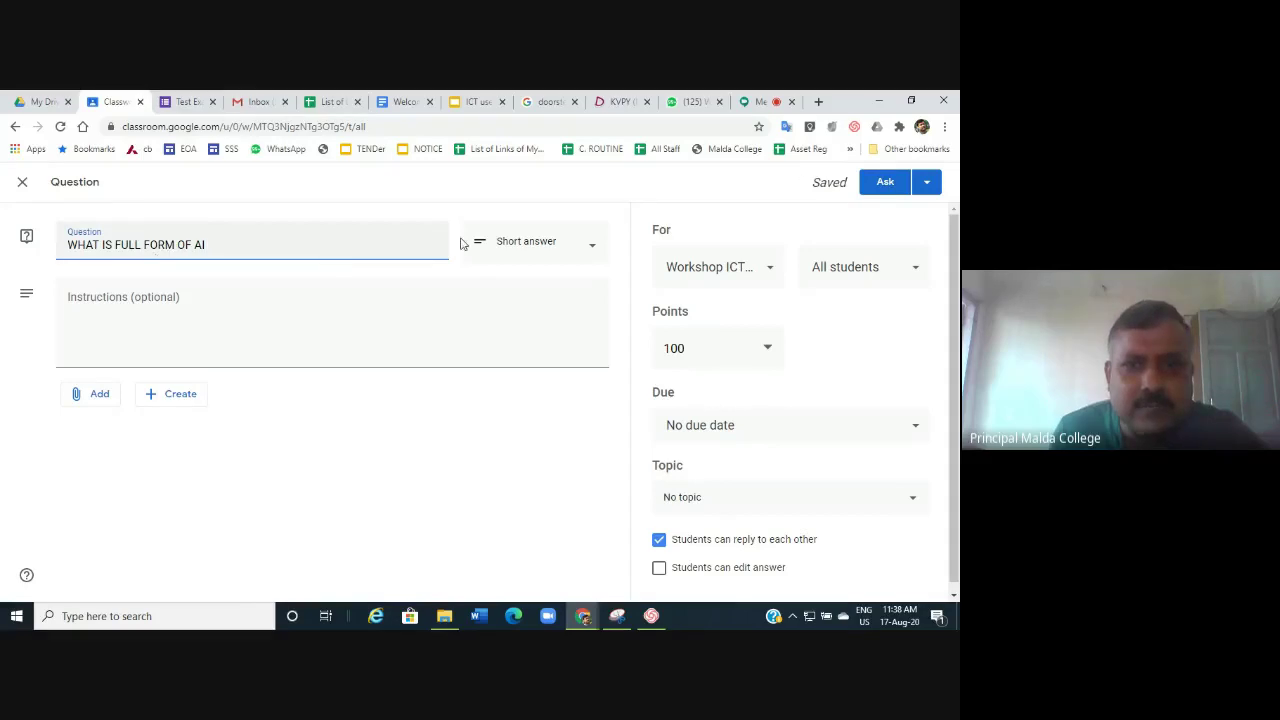
{"action": "left_click", "coordinate": [592, 247]}
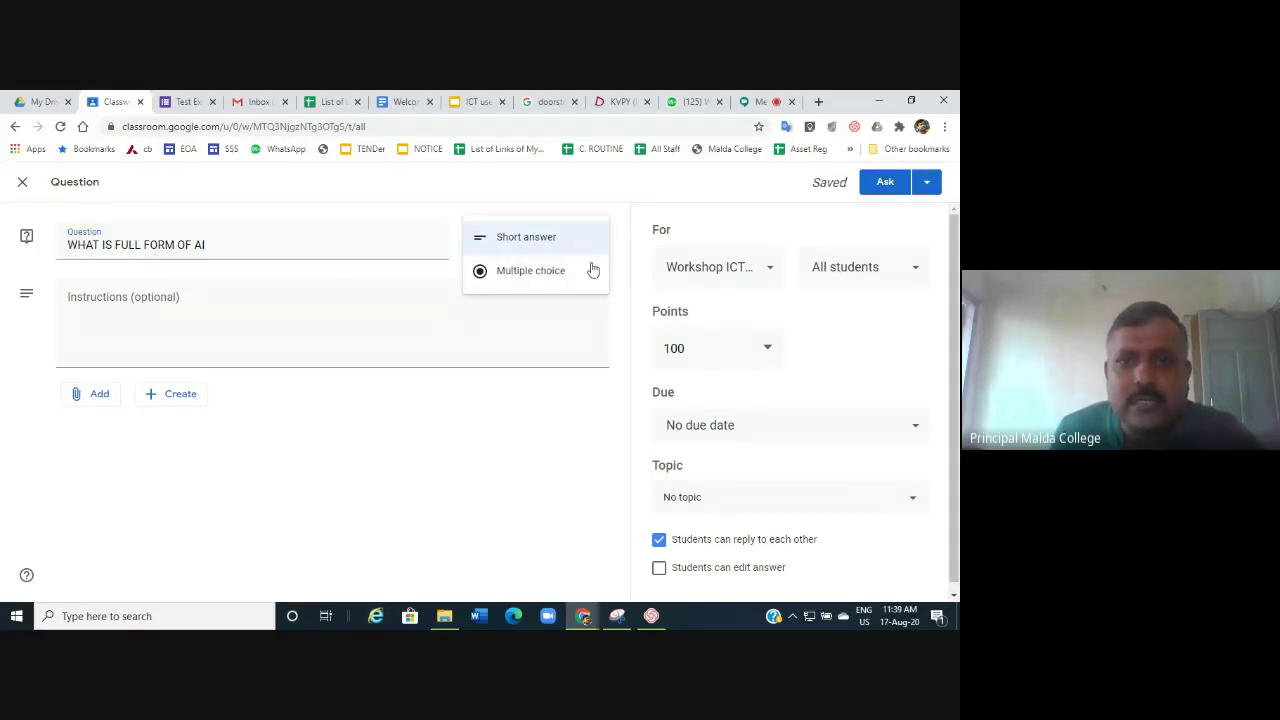
{"action": "left_click", "coordinate": [523, 276]}
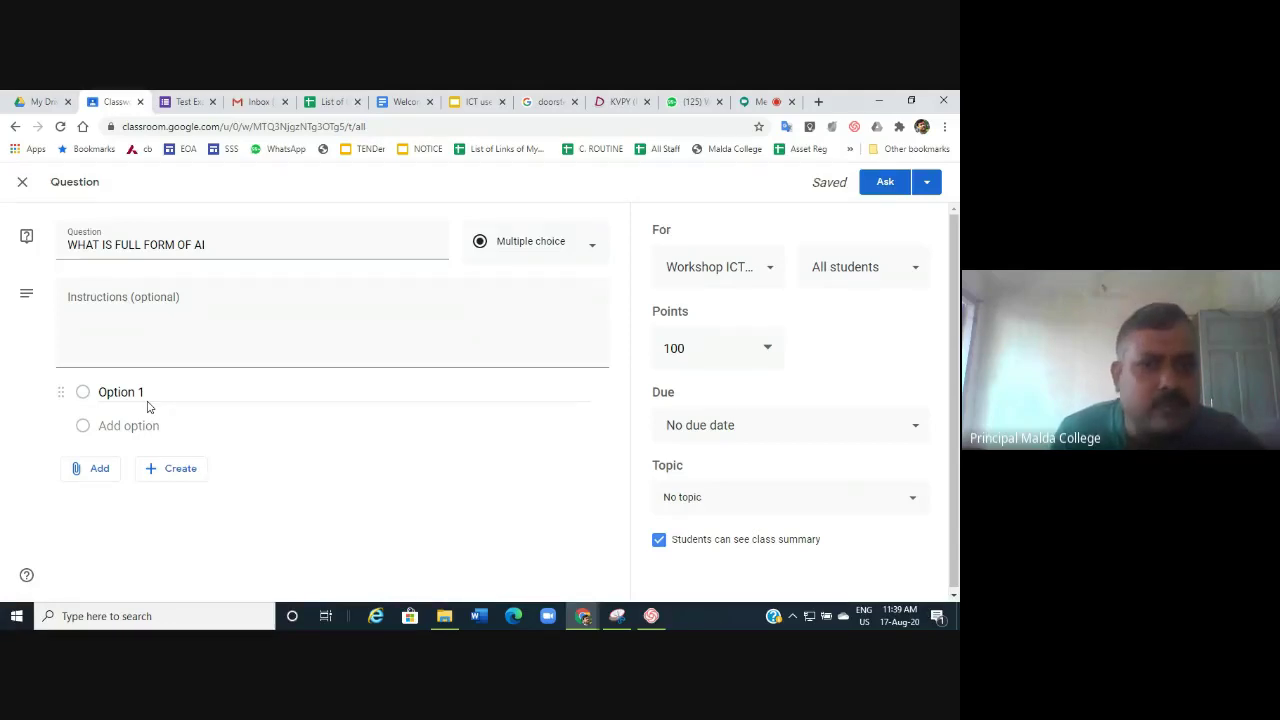
{"action": "left_click", "coordinate": [587, 245]}
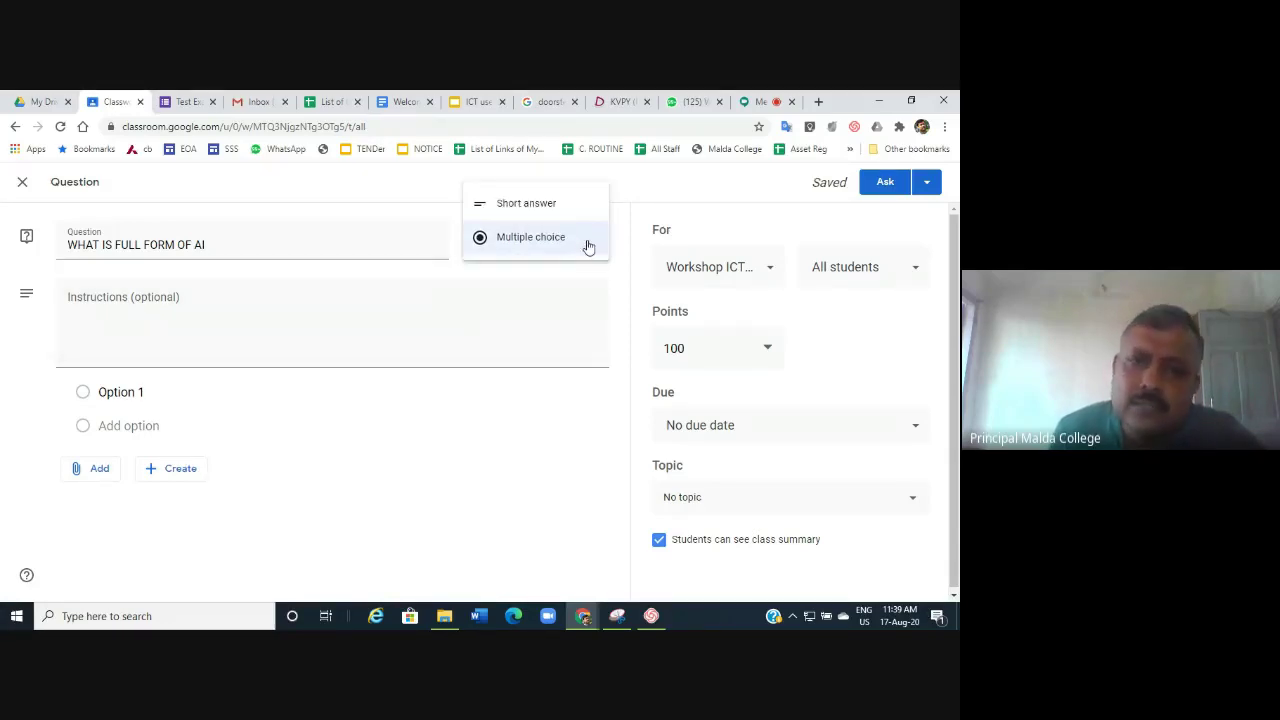
{"action": "left_click", "coordinate": [552, 205]}
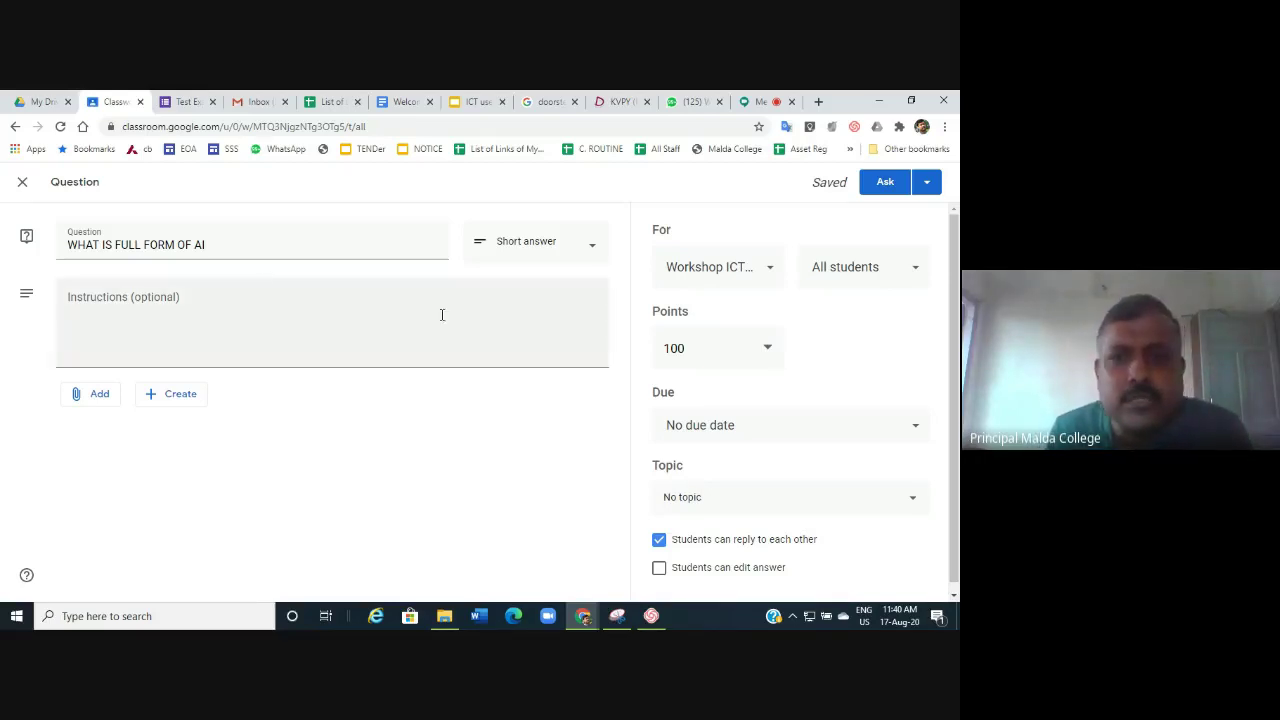
Set the question to 2 points and leave it with no due date.
{"action": "left_click", "coordinate": [766, 346]}
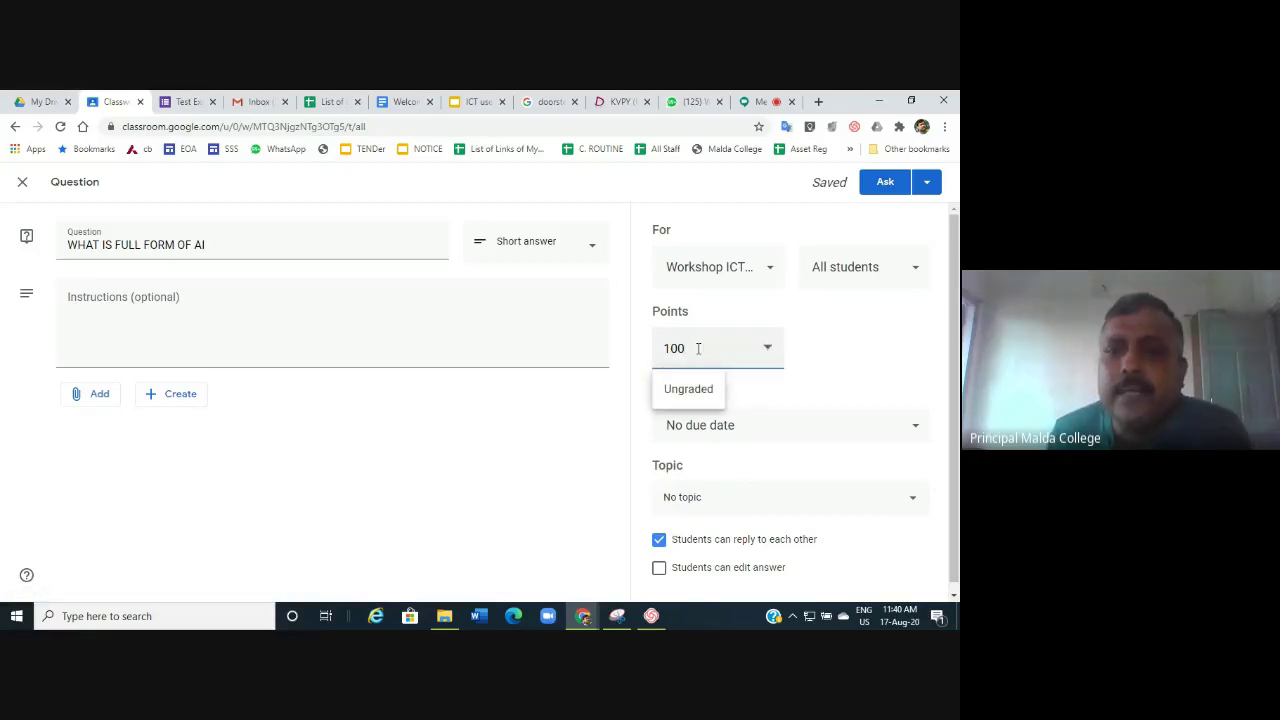
{"action": "key", "text": "BackSpace"}
{"action": "key", "text": "BackSpace"}
{"action": "key", "text": "BackSpace"}
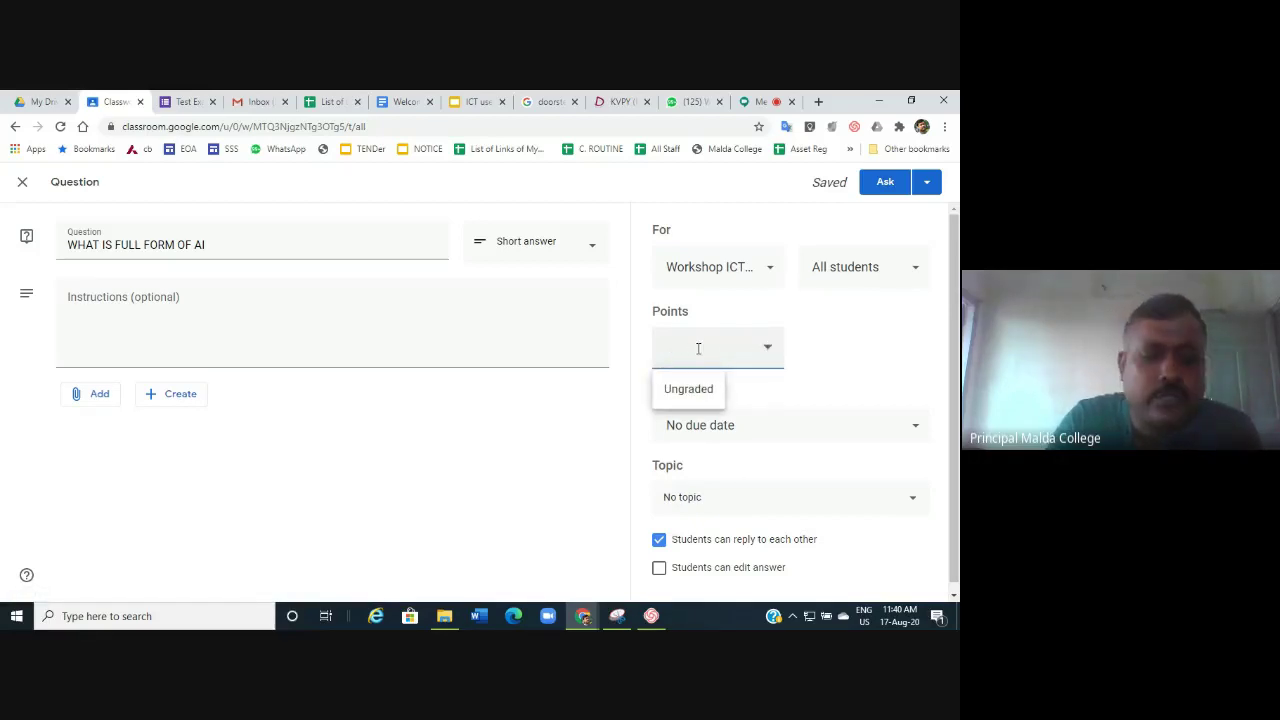
{"action": "type", "text": "2"}
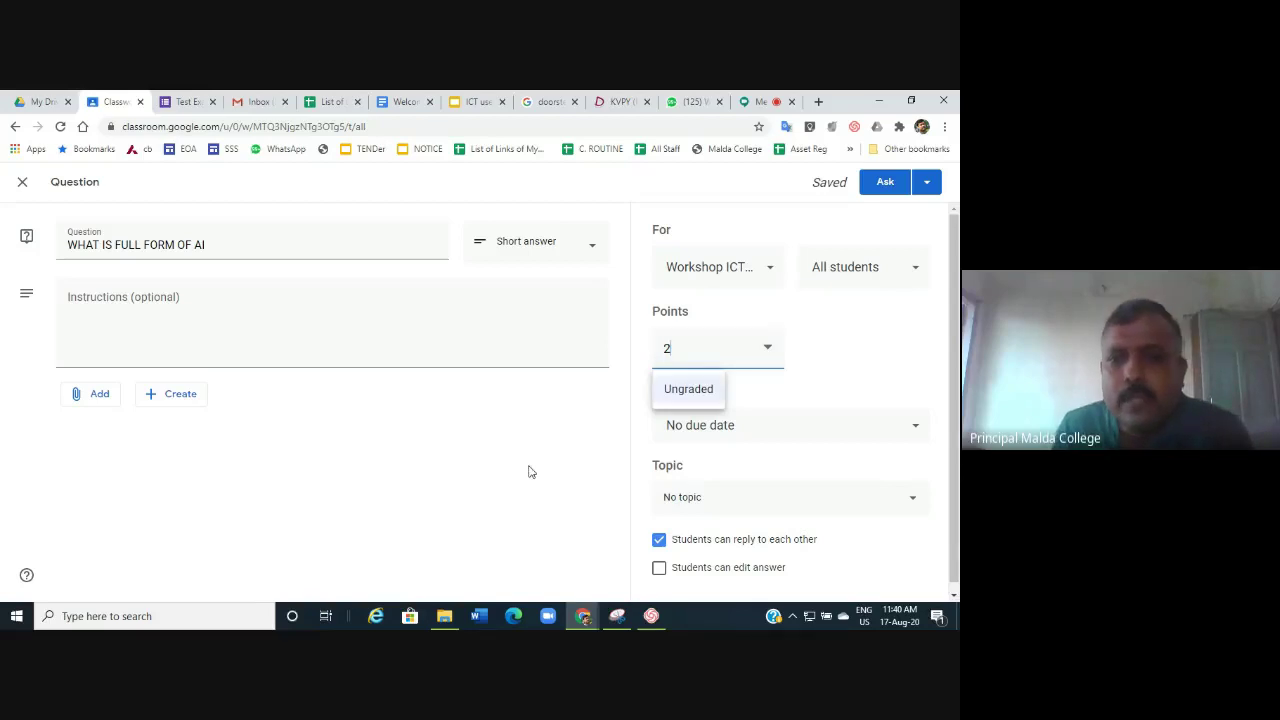
{"action": "left_click", "coordinate": [531, 472]}
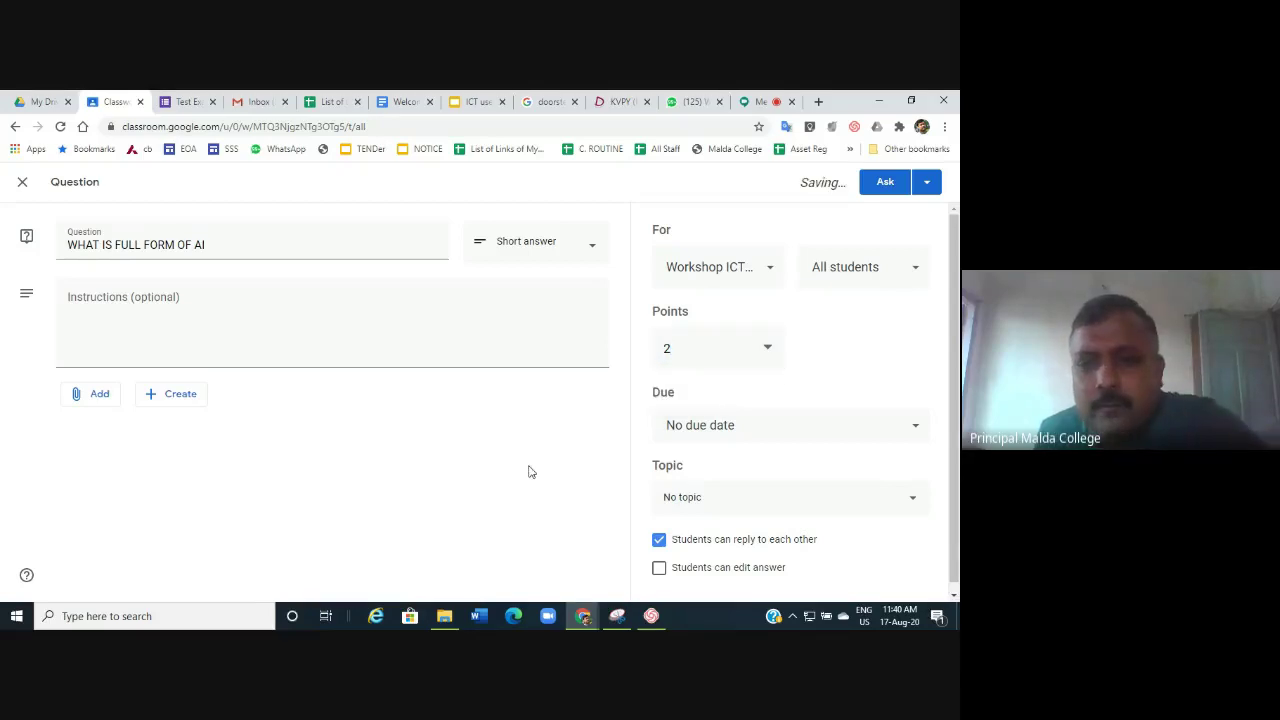
{"action": "left_click", "coordinate": [916, 431]}
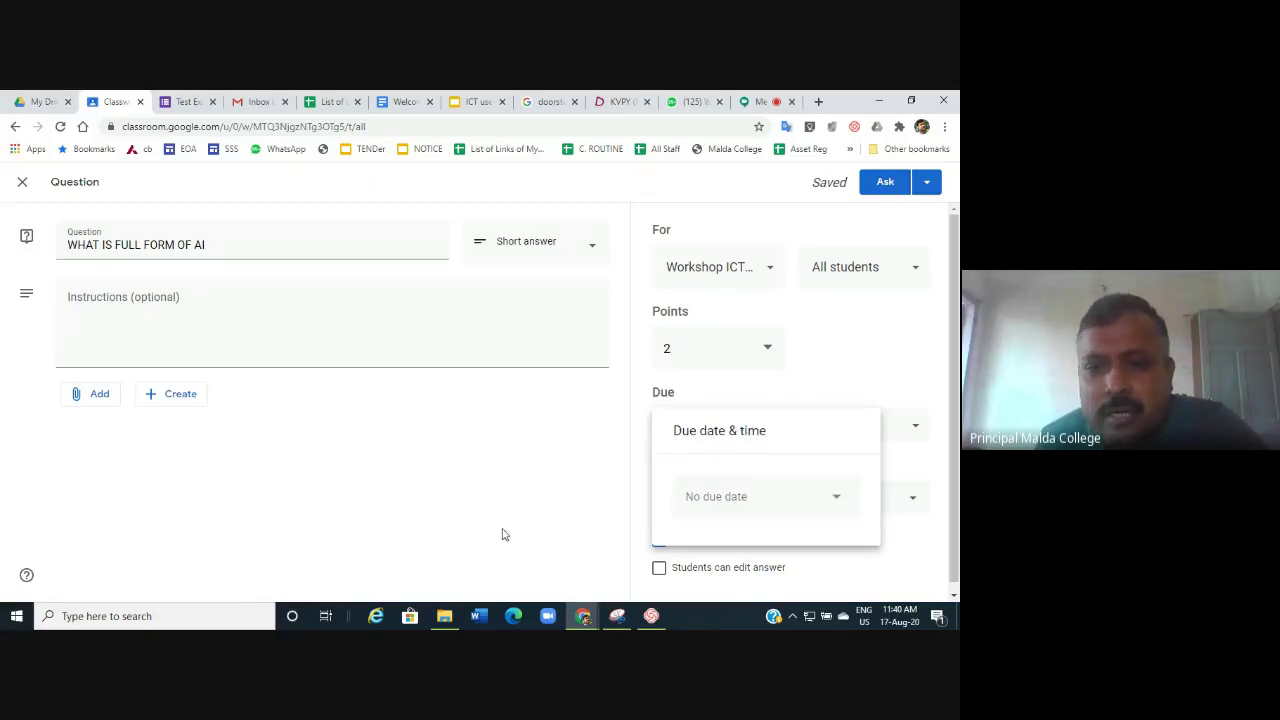
{"action": "left_click", "coordinate": [424, 513]}
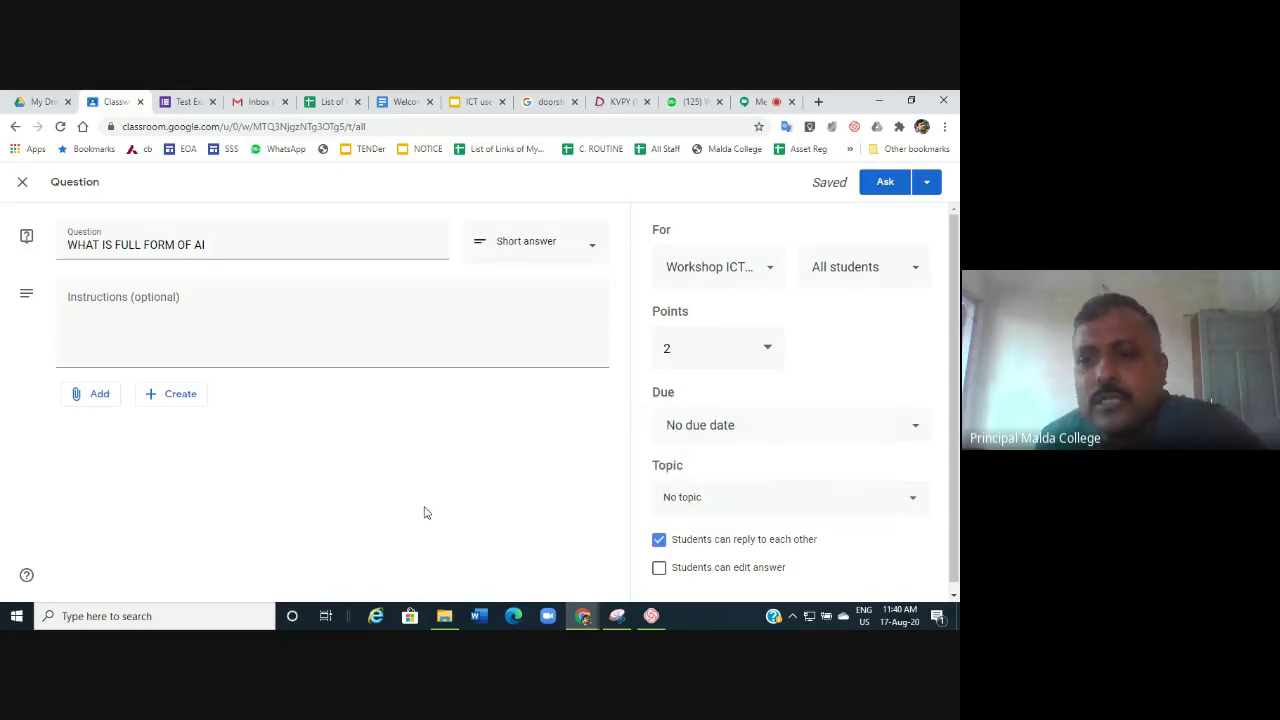
File the question under the ICT topic, post it, and view the class People list.
{"action": "left_click", "coordinate": [916, 503]}
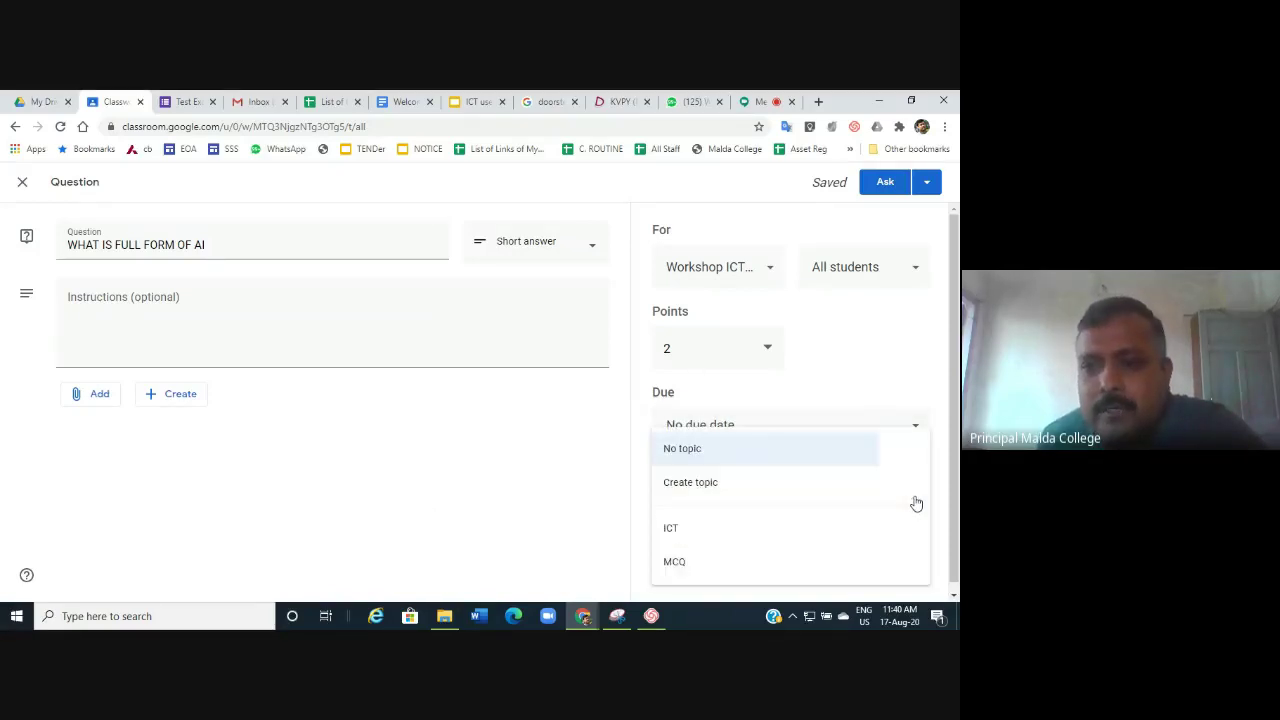
{"action": "left_click", "coordinate": [677, 530]}
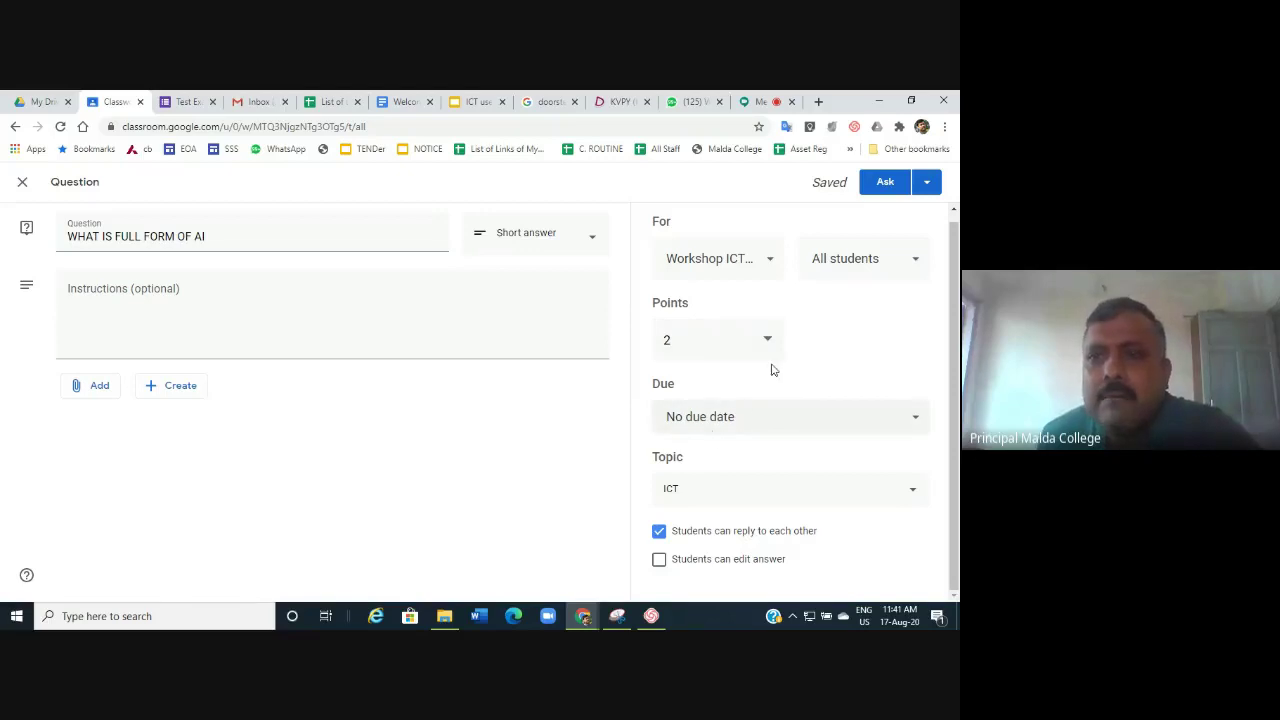
{"action": "left_click", "coordinate": [886, 185]}
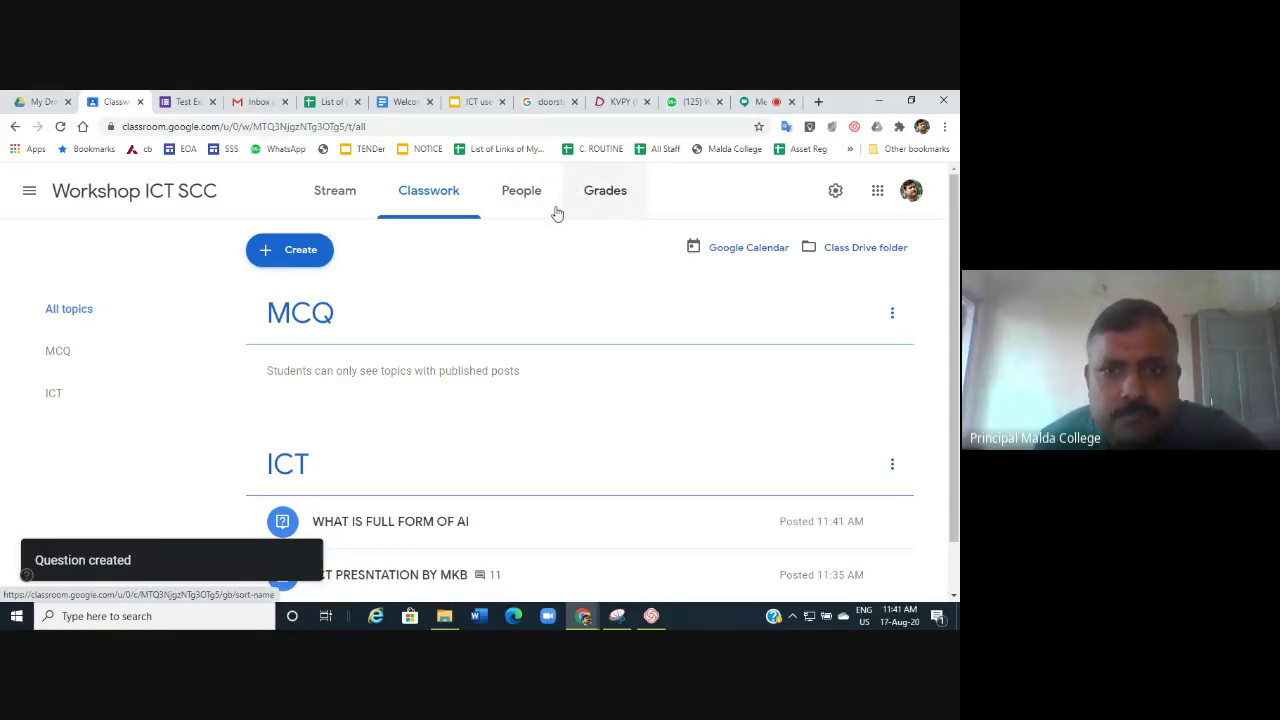
{"action": "left_click", "coordinate": [531, 199]}
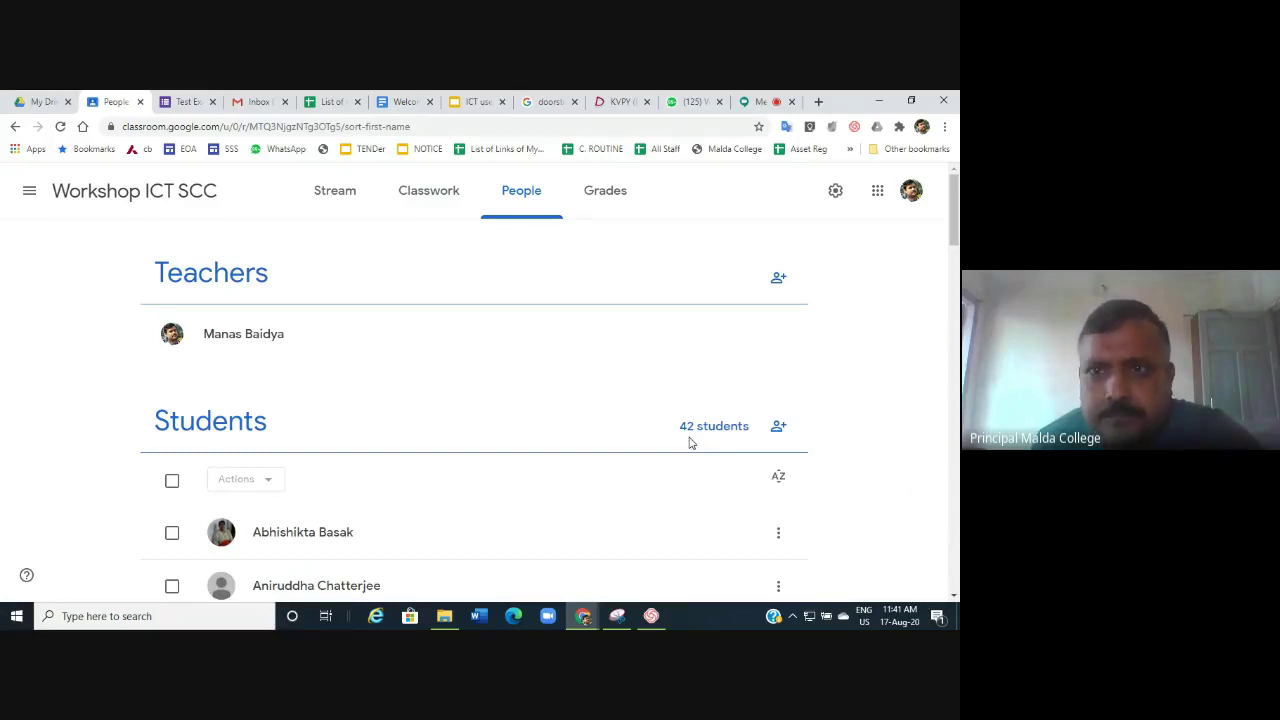
Close the Meet chat panel, then bring the Classroom People page back to the front.
{"action": "left_click", "coordinate": [744, 103]}
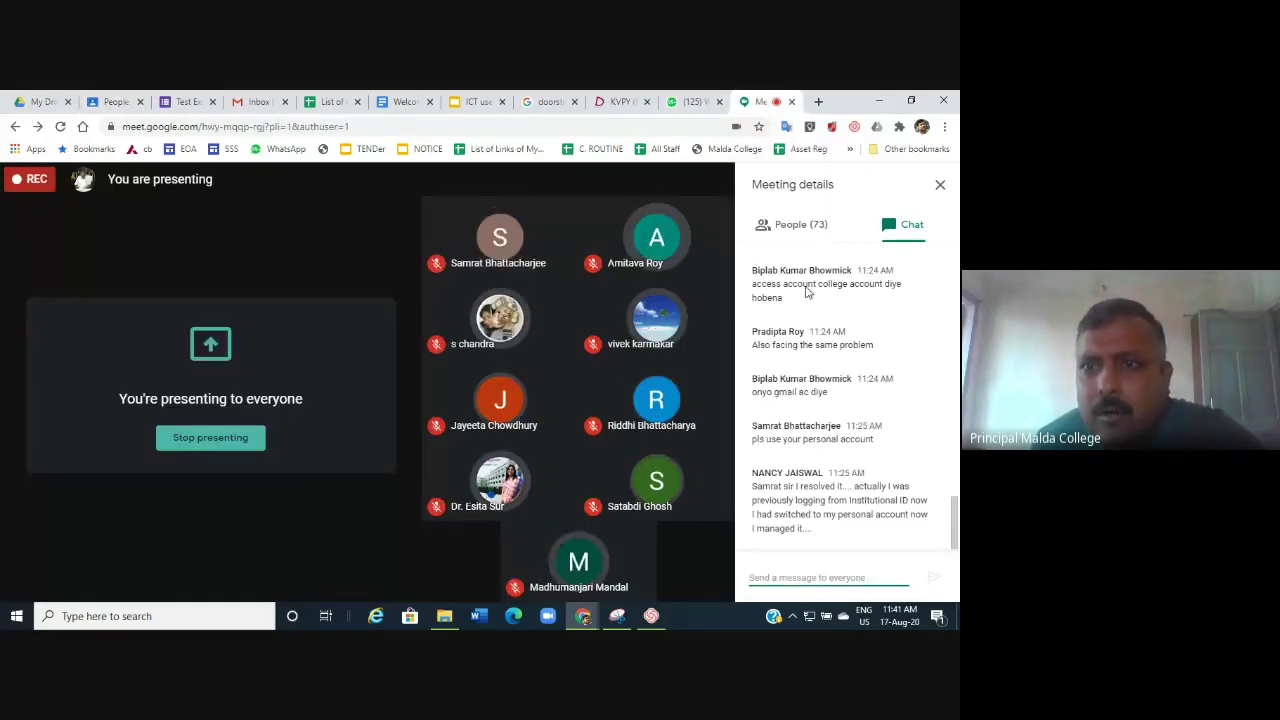
{"action": "left_click", "coordinate": [940, 189]}
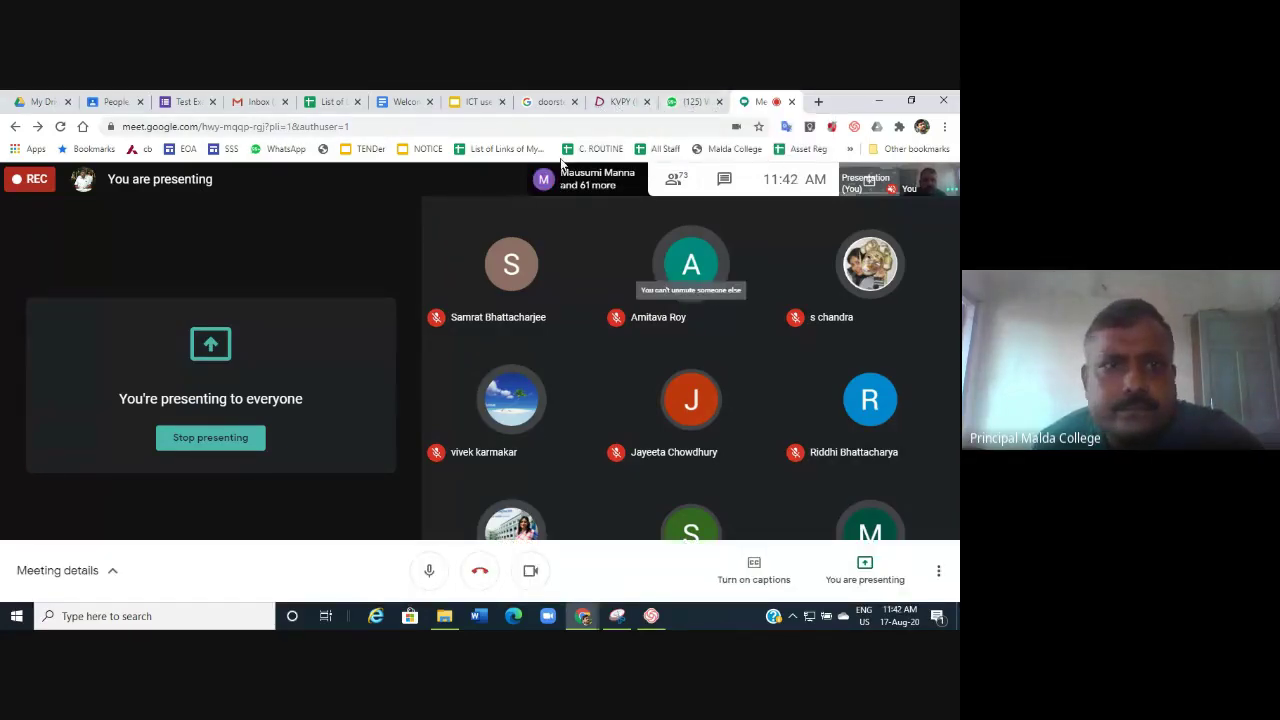
{"action": "left_click", "coordinate": [110, 102]}
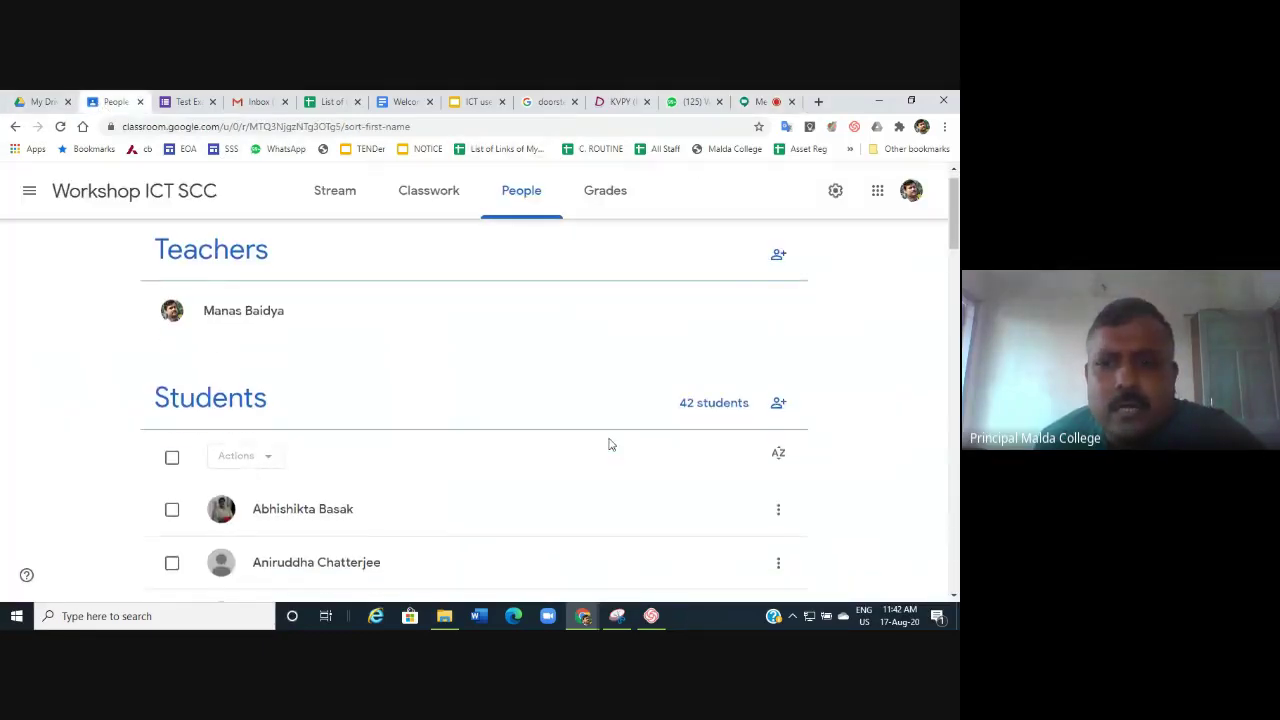
{"action": "scroll", "coordinate": [606, 443], "scroll_direction": "down", "scroll_amount": 2}
{"action": "scroll", "coordinate": [608, 443], "scroll_direction": "up", "scroll_amount": 2}
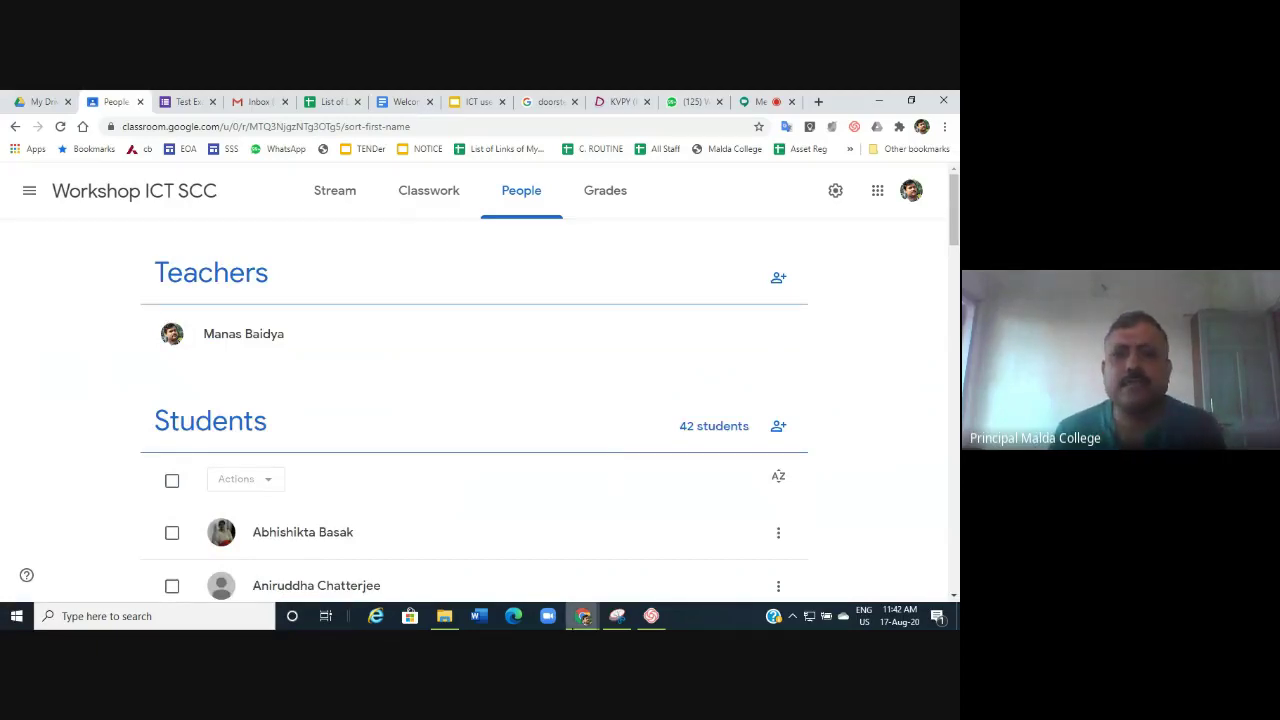
{"action": "left_click", "coordinate": [583, 616]}
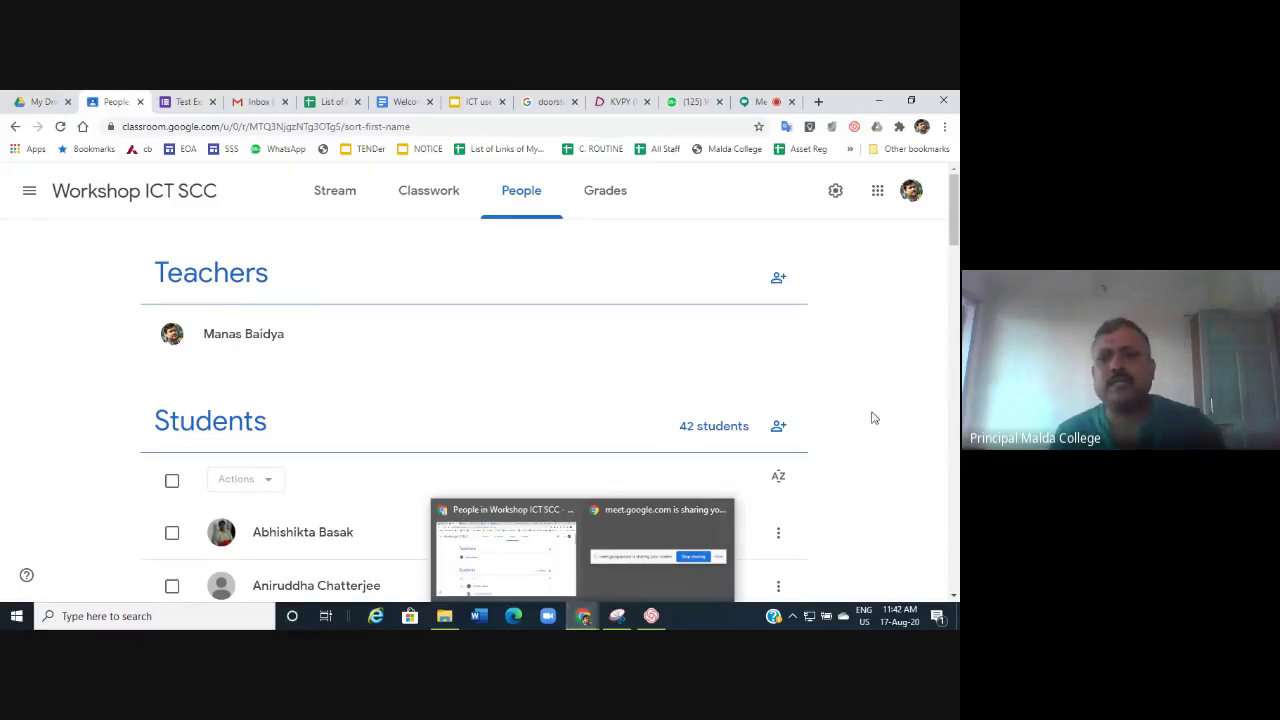
{"action": "scroll", "coordinate": [865, 423], "scroll_direction": "down", "scroll_amount": 10}
{"action": "scroll", "coordinate": [865, 423], "scroll_direction": "up", "scroll_amount": 10}
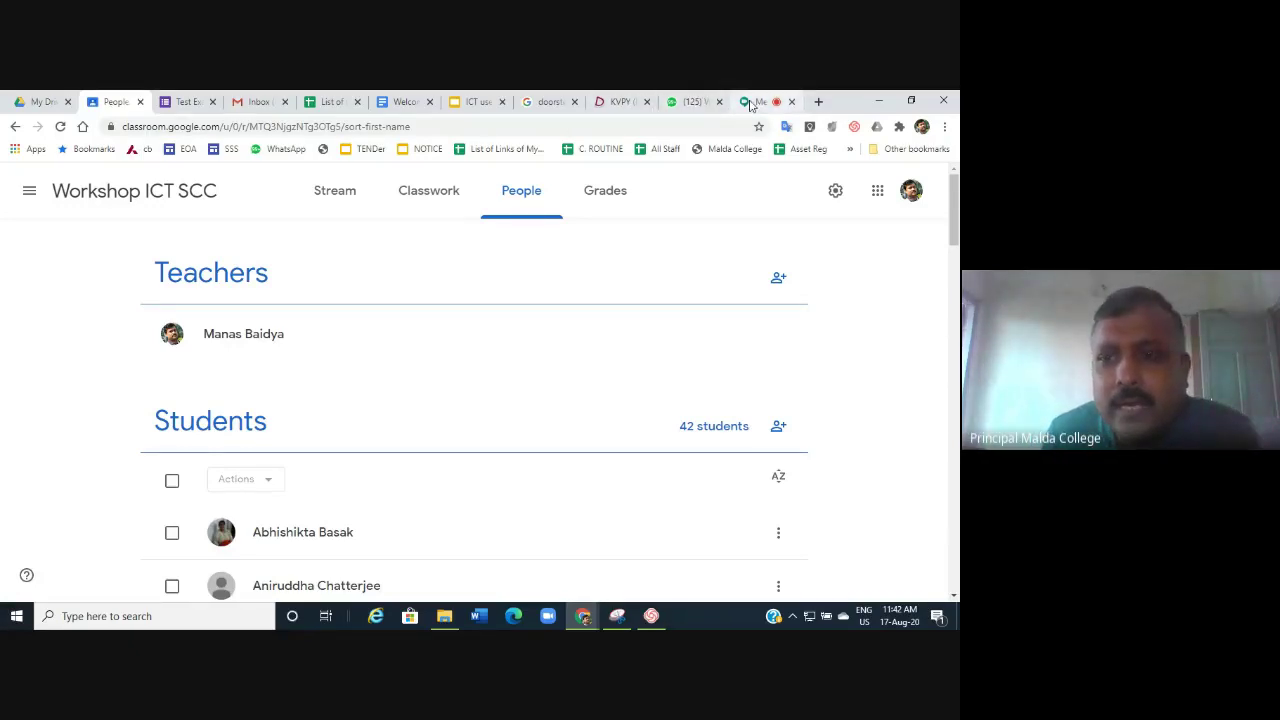
Bring the Meet presentation back to the front, then switch to the Google Forms quiz tab.
{"action": "left_click", "coordinate": [752, 102]}
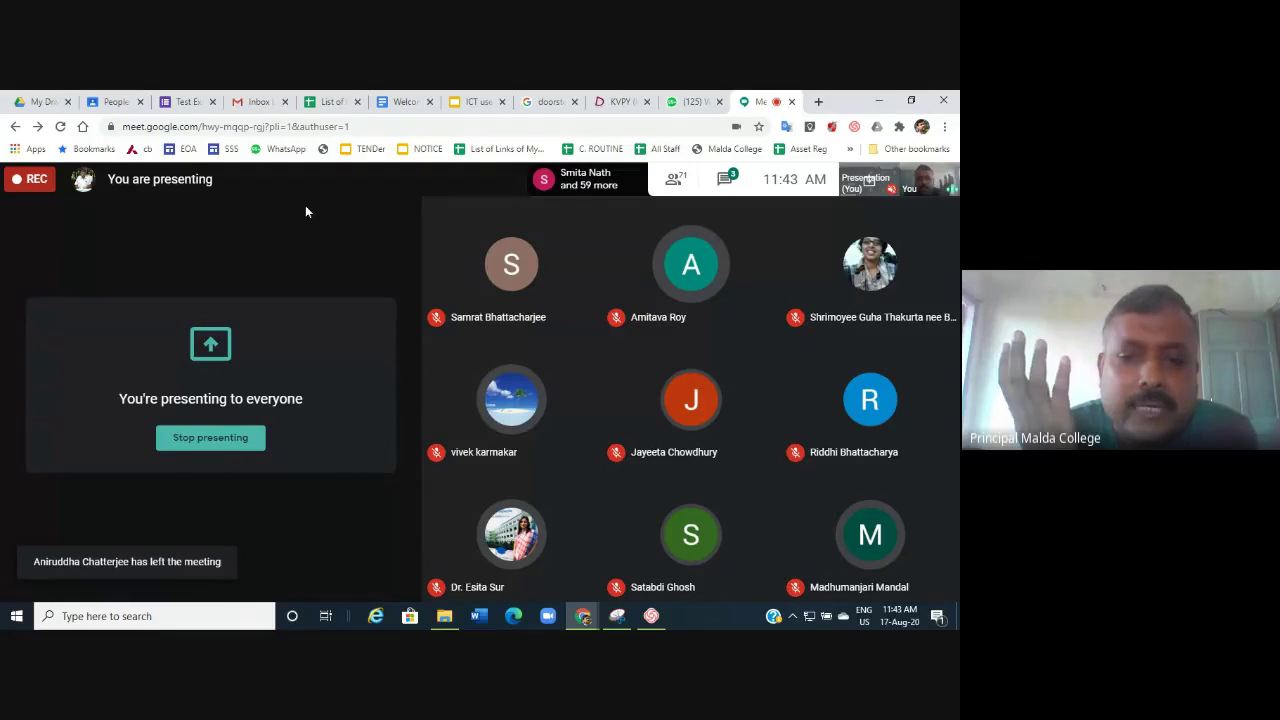
{"action": "left_click", "coordinate": [188, 101]}
Go back to the Classroom People page, then to the Workshop ICT SCC stream.
{"action": "left_click", "coordinate": [114, 102]}
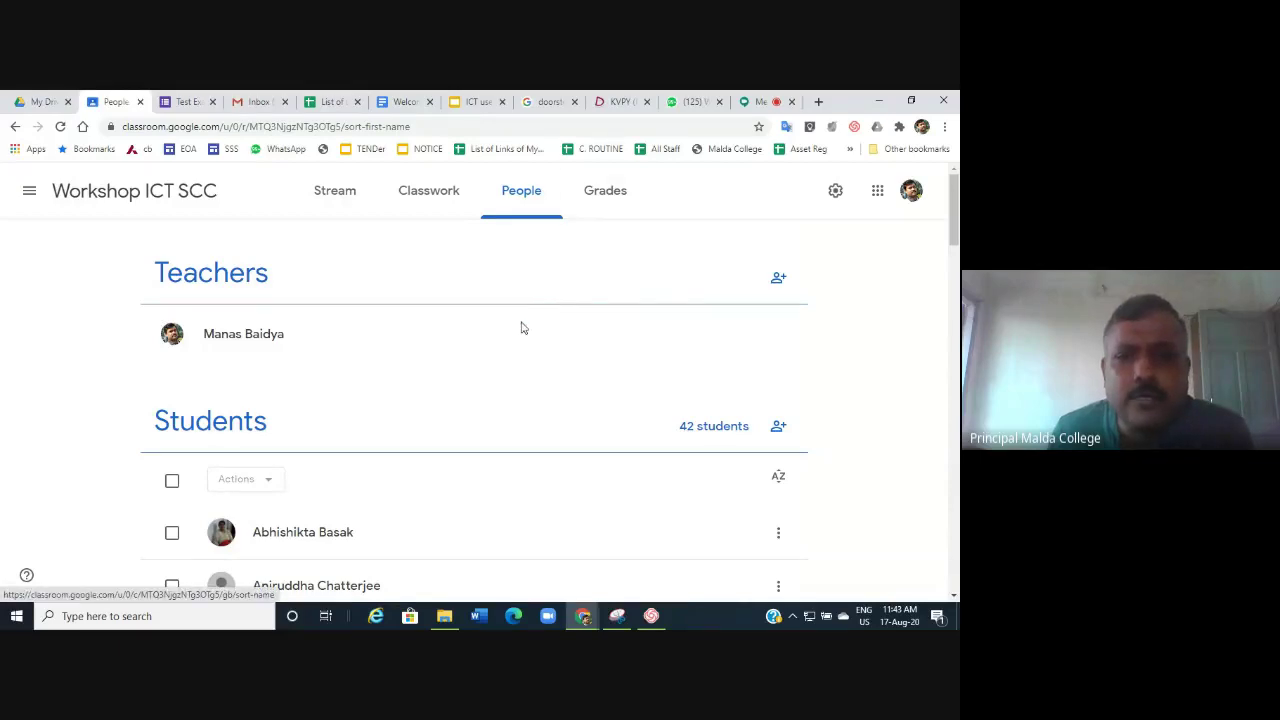
{"action": "scroll", "coordinate": [520, 328], "scroll_direction": "down", "scroll_amount": 3}
{"action": "scroll", "coordinate": [520, 328], "scroll_direction": "up", "scroll_amount": 3}
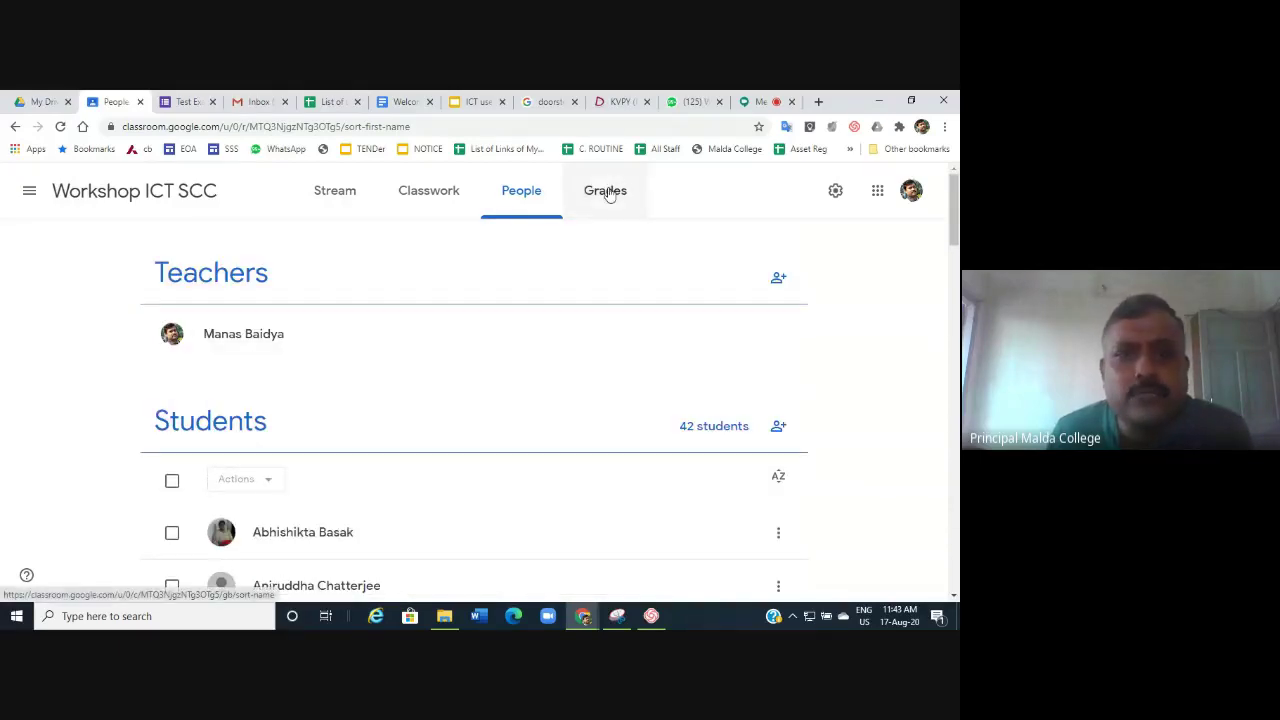
{"action": "left_click", "coordinate": [320, 194]}
{"action": "scroll", "coordinate": [504, 400], "scroll_direction": "down", "scroll_amount": 4}
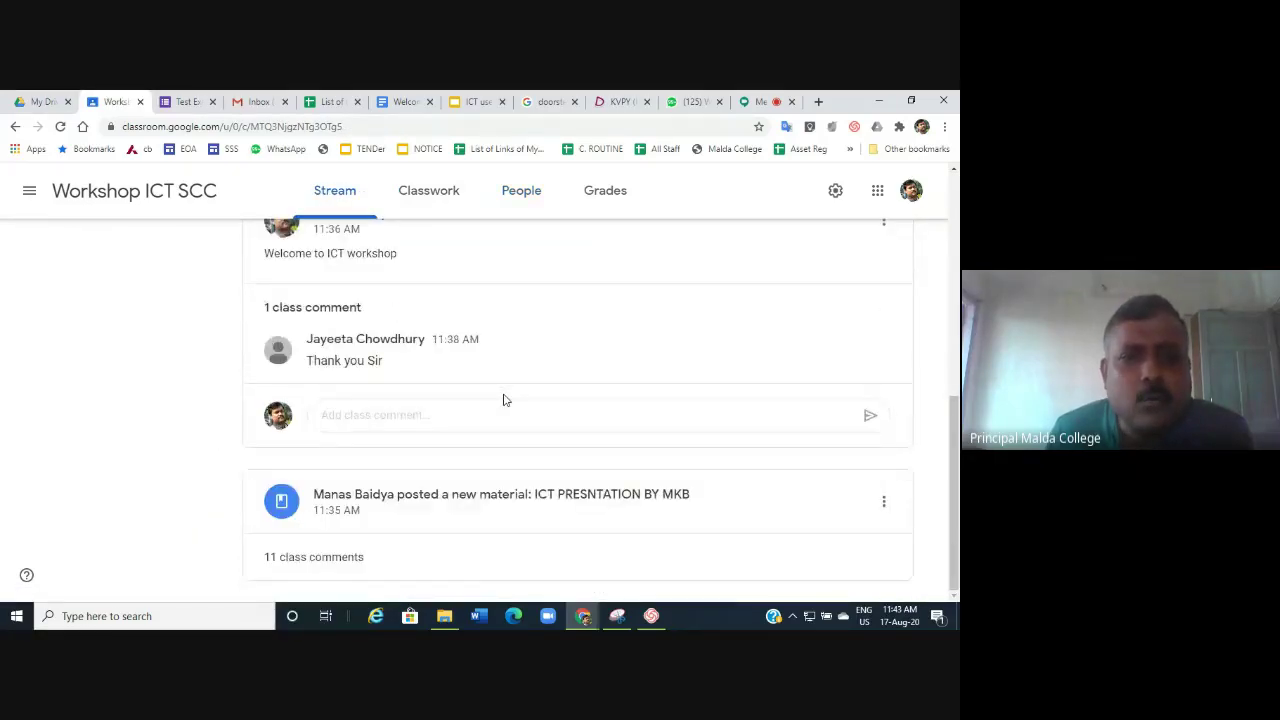
{"action": "scroll", "coordinate": [504, 400], "scroll_direction": "up", "scroll_amount": 4}
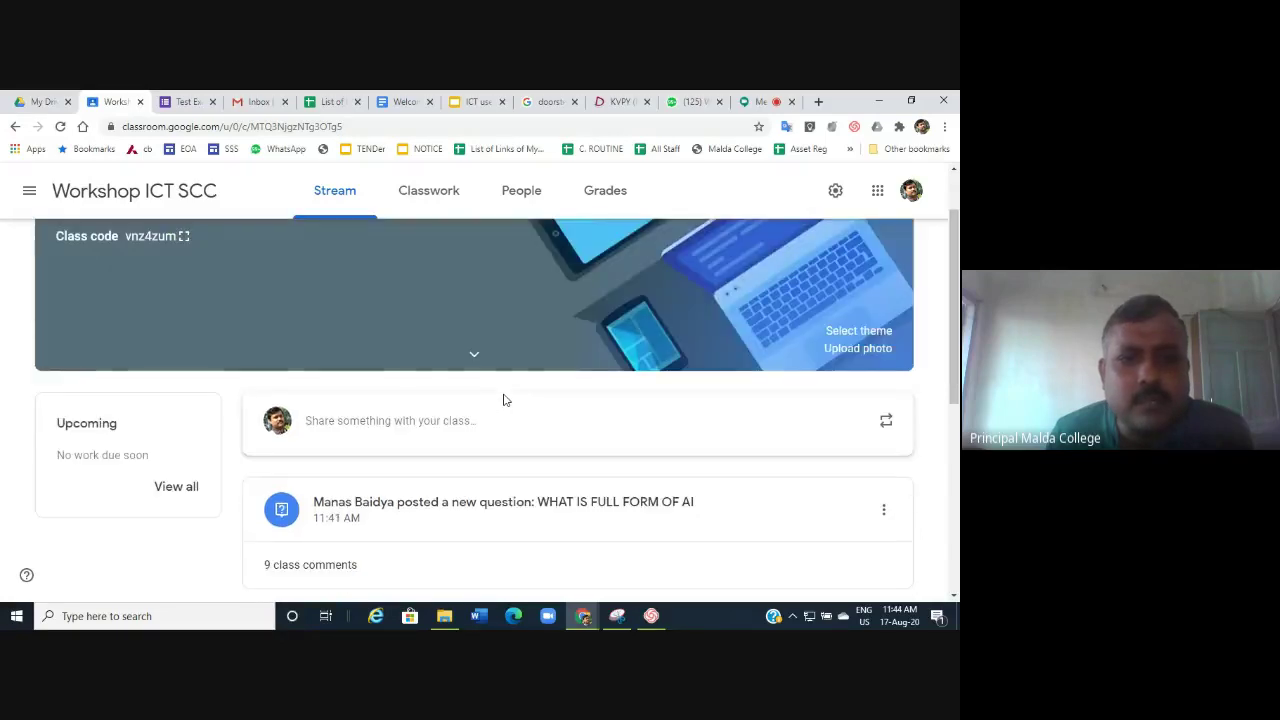
{"action": "scroll", "coordinate": [503, 400], "scroll_direction": "down", "scroll_amount": 2}
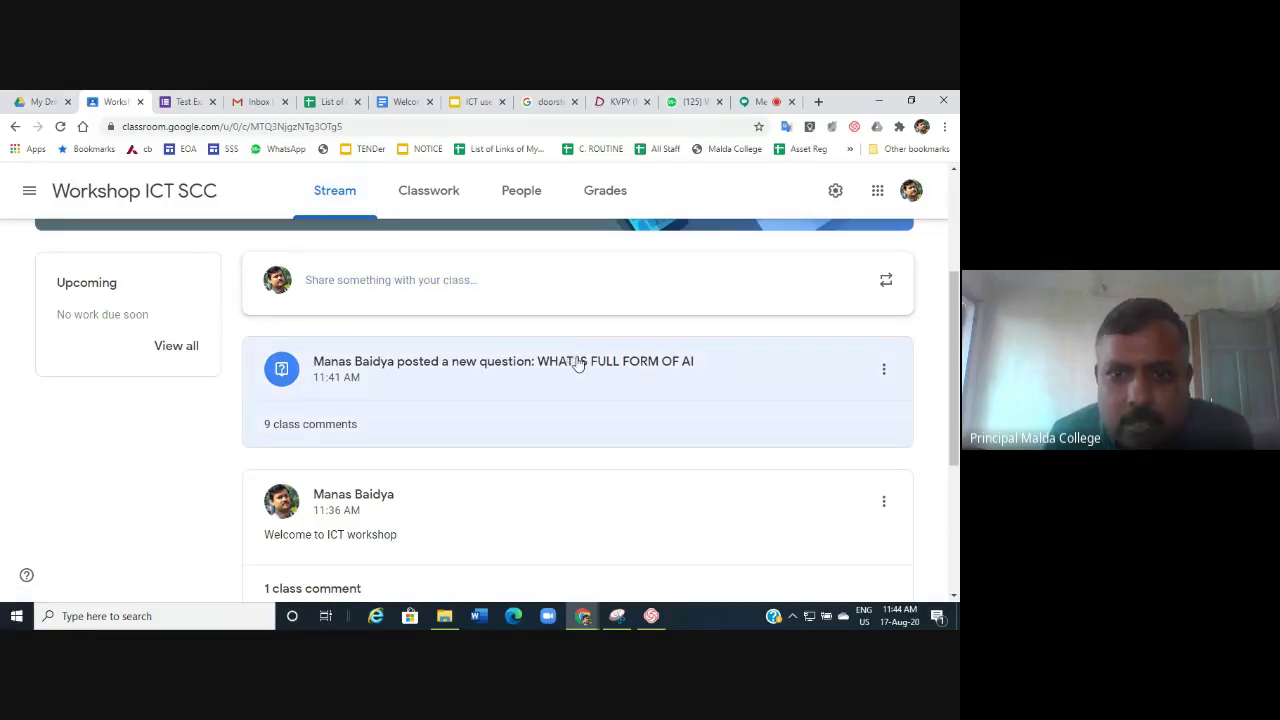
Open the AI question's Student answers and review every submitted answer.
{"action": "left_click", "coordinate": [577, 364]}
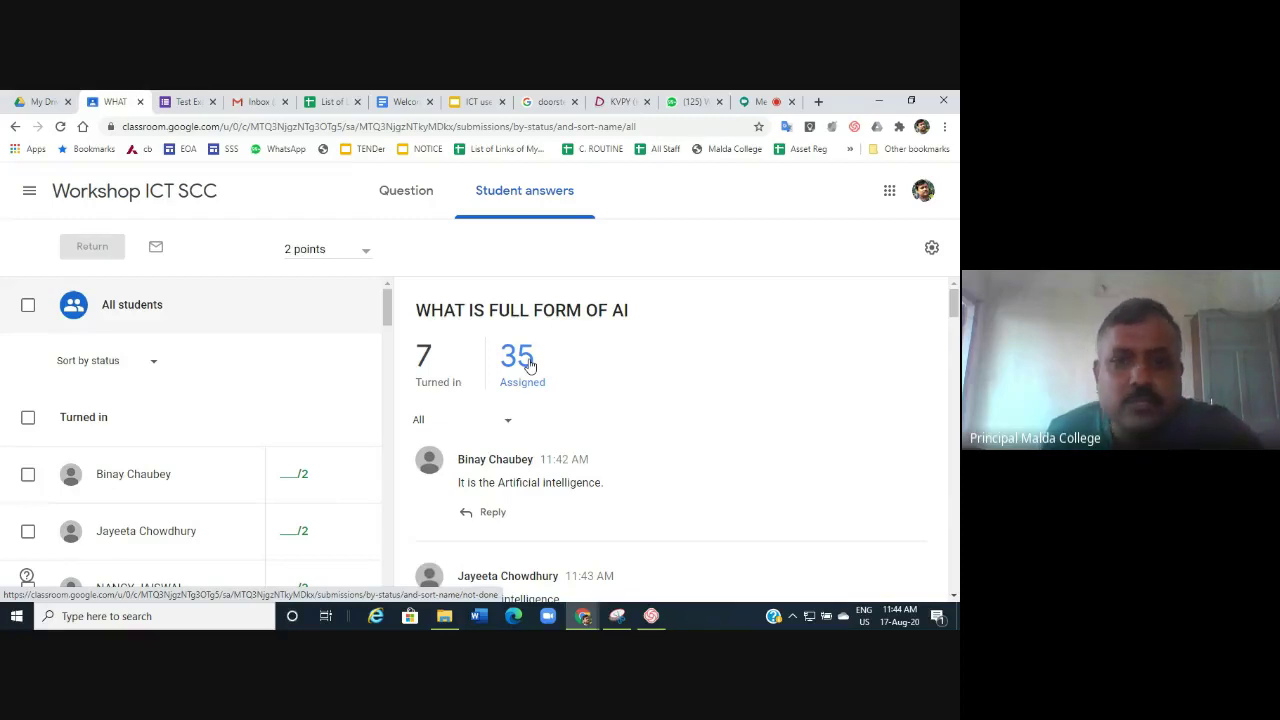
{"action": "scroll", "coordinate": [530, 366], "scroll_direction": "down", "scroll_amount": 2}
{"action": "scroll", "coordinate": [482, 392], "scroll_direction": "down", "scroll_amount": 3}
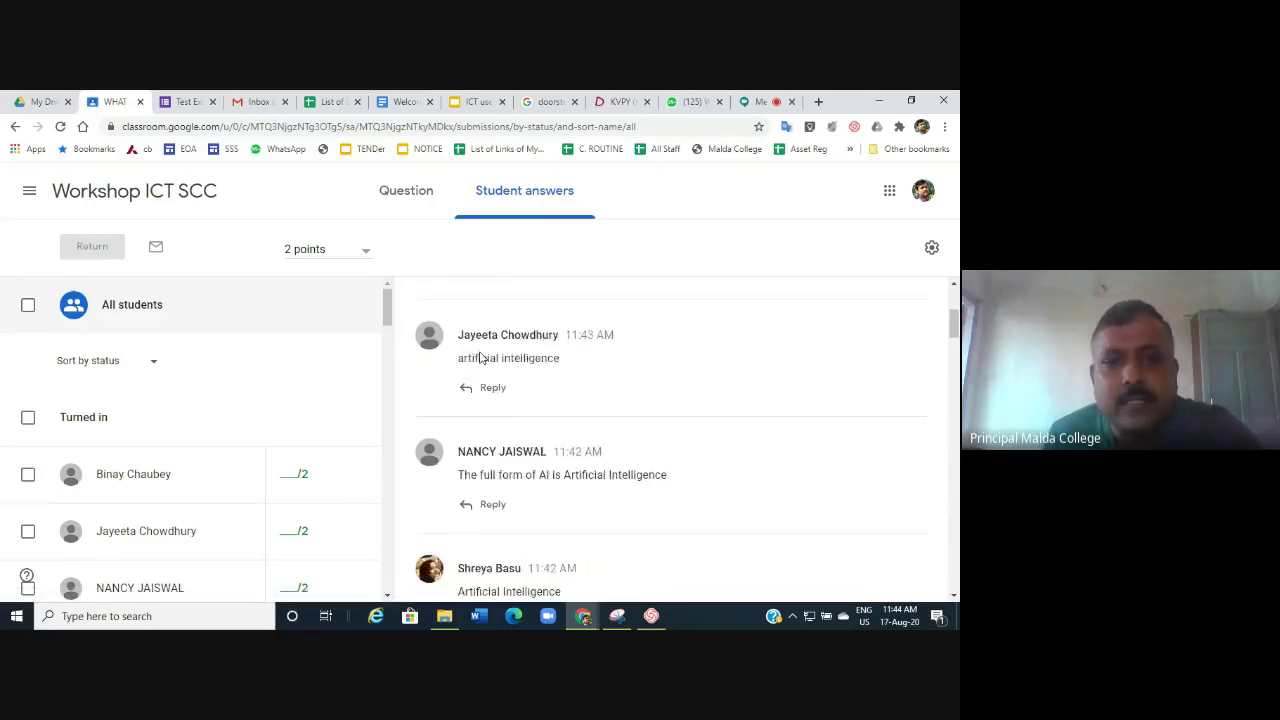
{"action": "scroll", "coordinate": [493, 385], "scroll_direction": "down", "scroll_amount": 3}
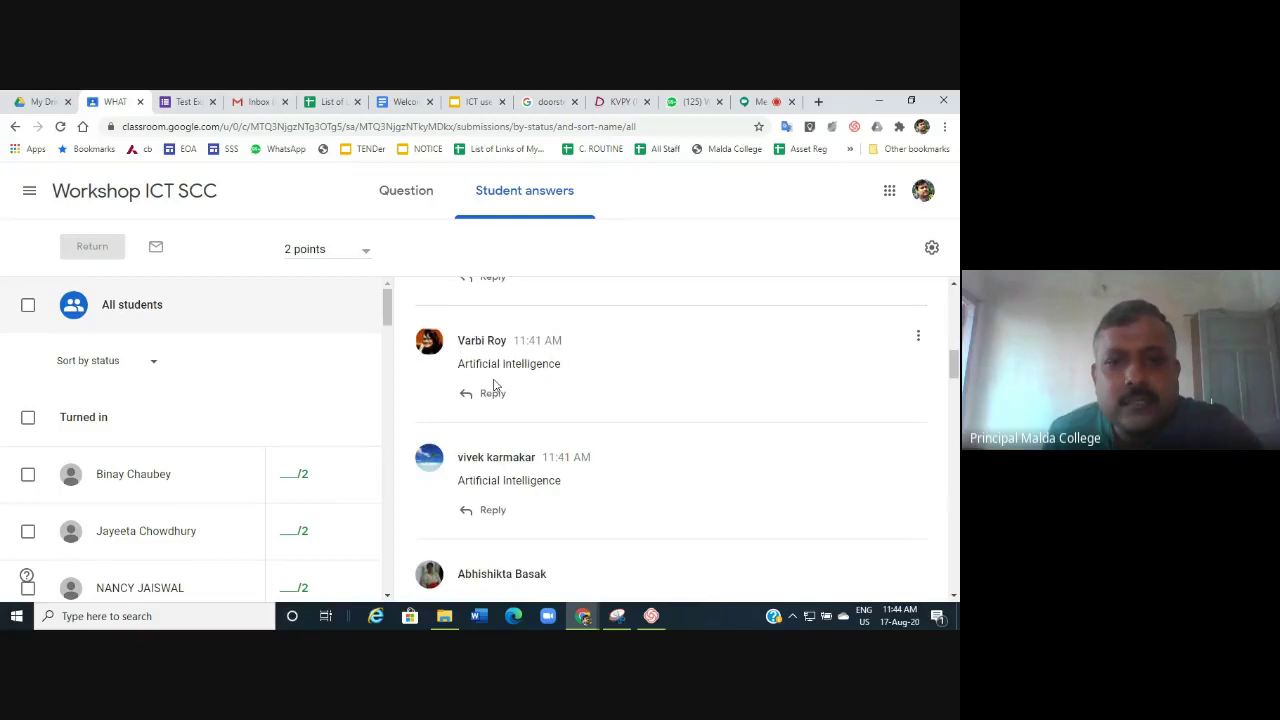
{"action": "scroll", "coordinate": [600, 430], "scroll_direction": "down", "scroll_amount": 1}
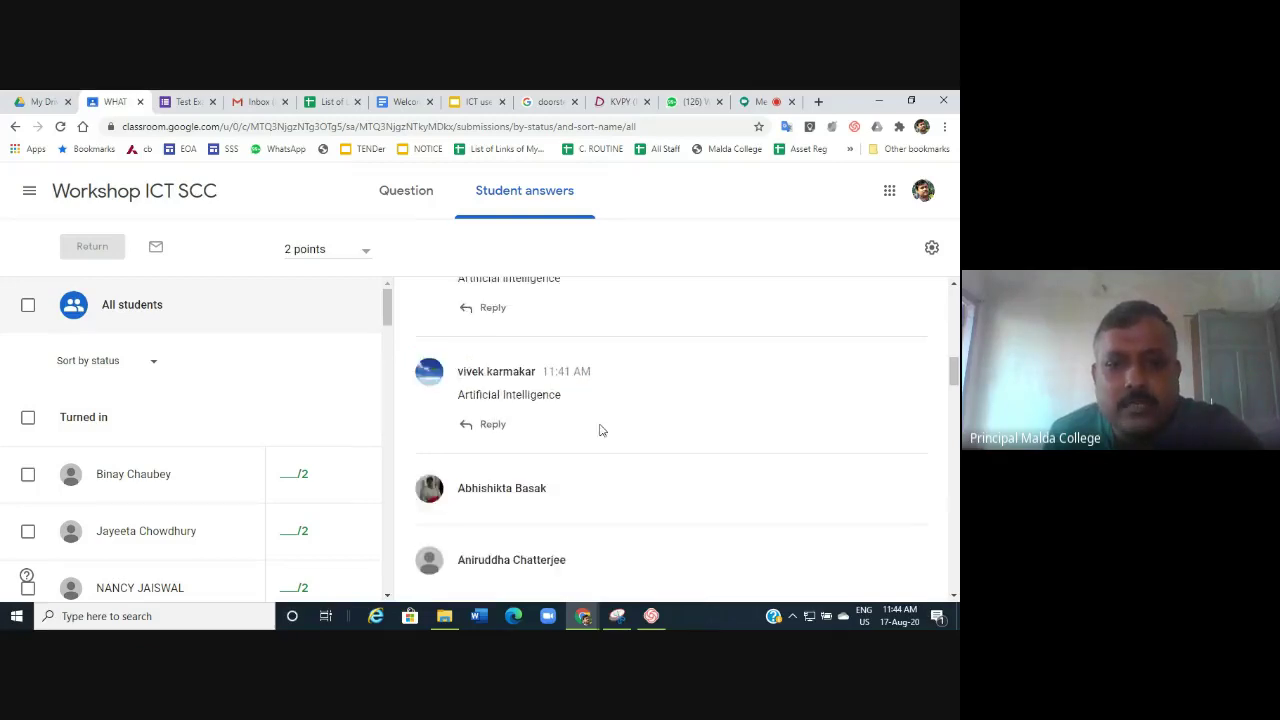
{"action": "scroll", "coordinate": [600, 430], "scroll_direction": "down", "scroll_amount": 2}
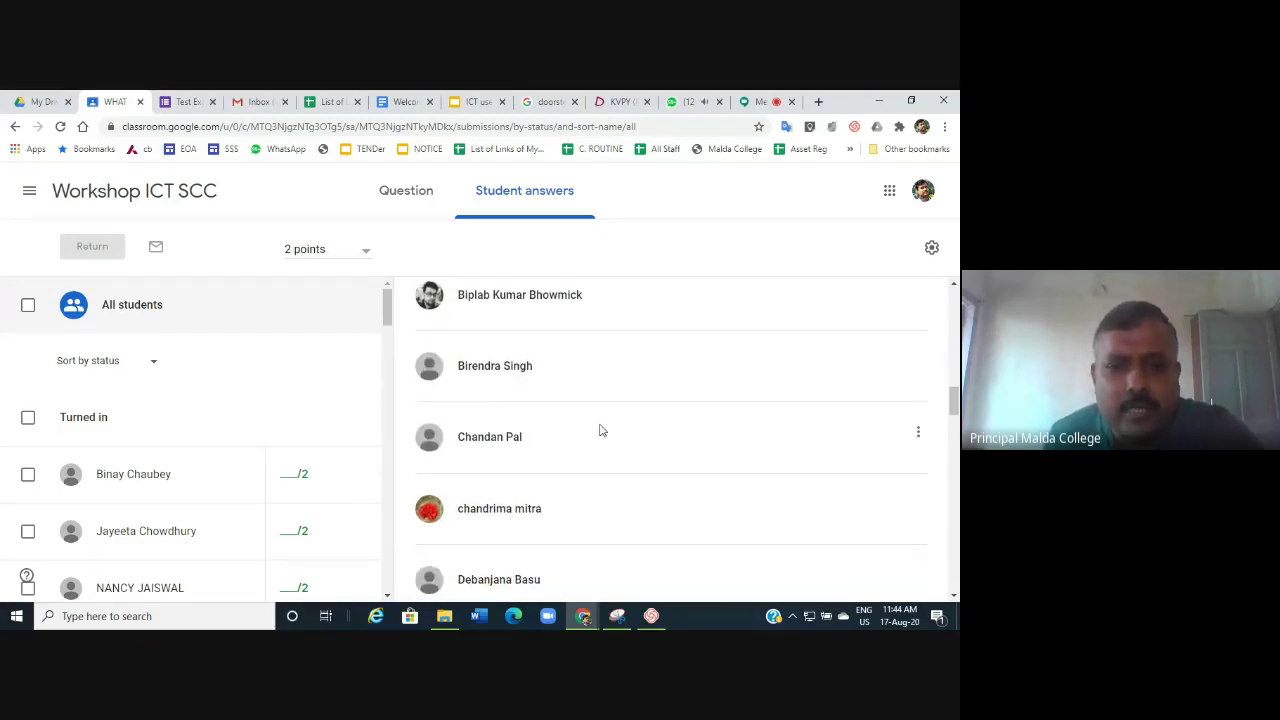
{"action": "scroll", "coordinate": [600, 430], "scroll_direction": "down", "scroll_amount": 1}
{"action": "scroll", "coordinate": [600, 430], "scroll_direction": "up", "scroll_amount": 7}
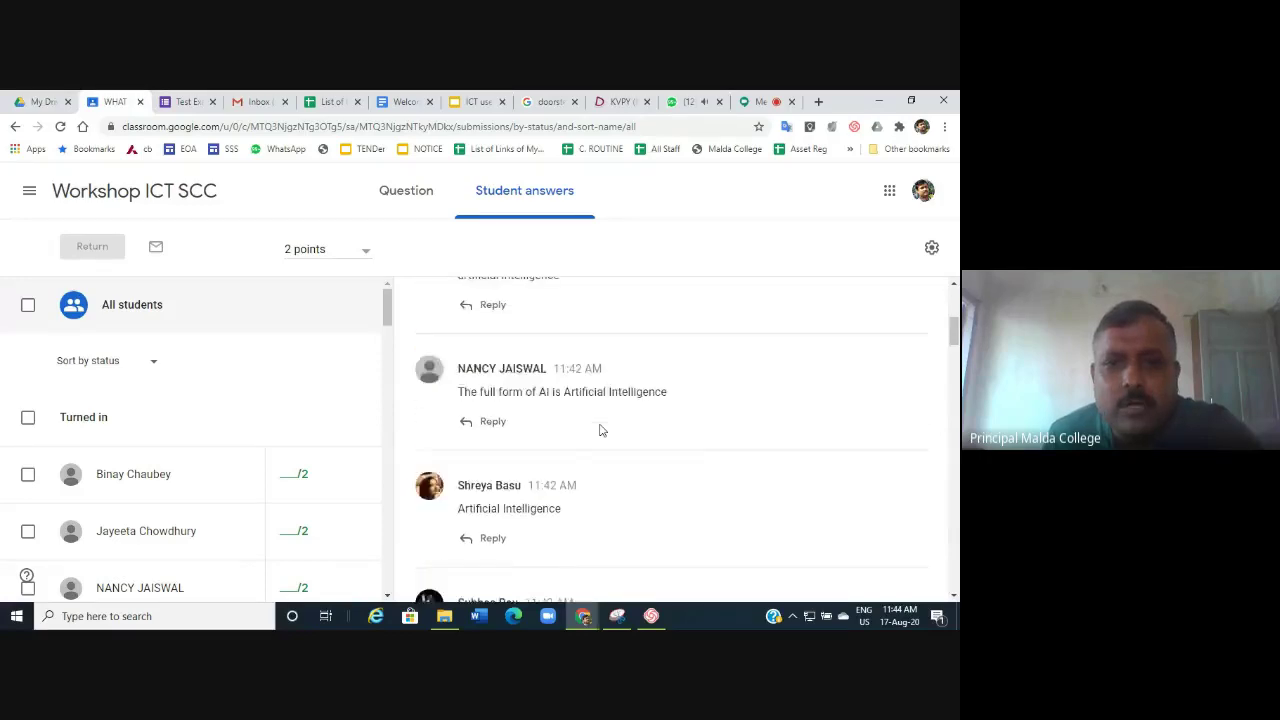
{"action": "scroll", "coordinate": [600, 430], "scroll_direction": "up", "scroll_amount": 3}
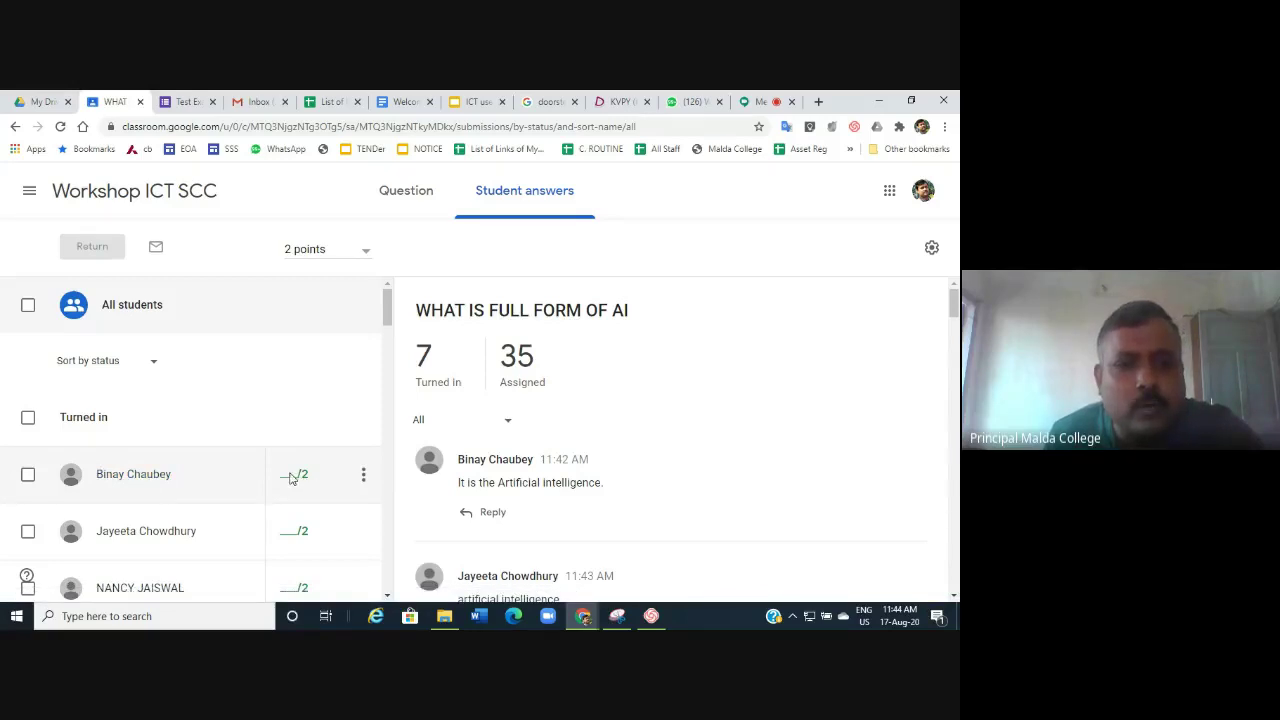
Grade the first two turned-in answers 1 out of 2 each.
{"action": "left_click", "coordinate": [153, 484]}
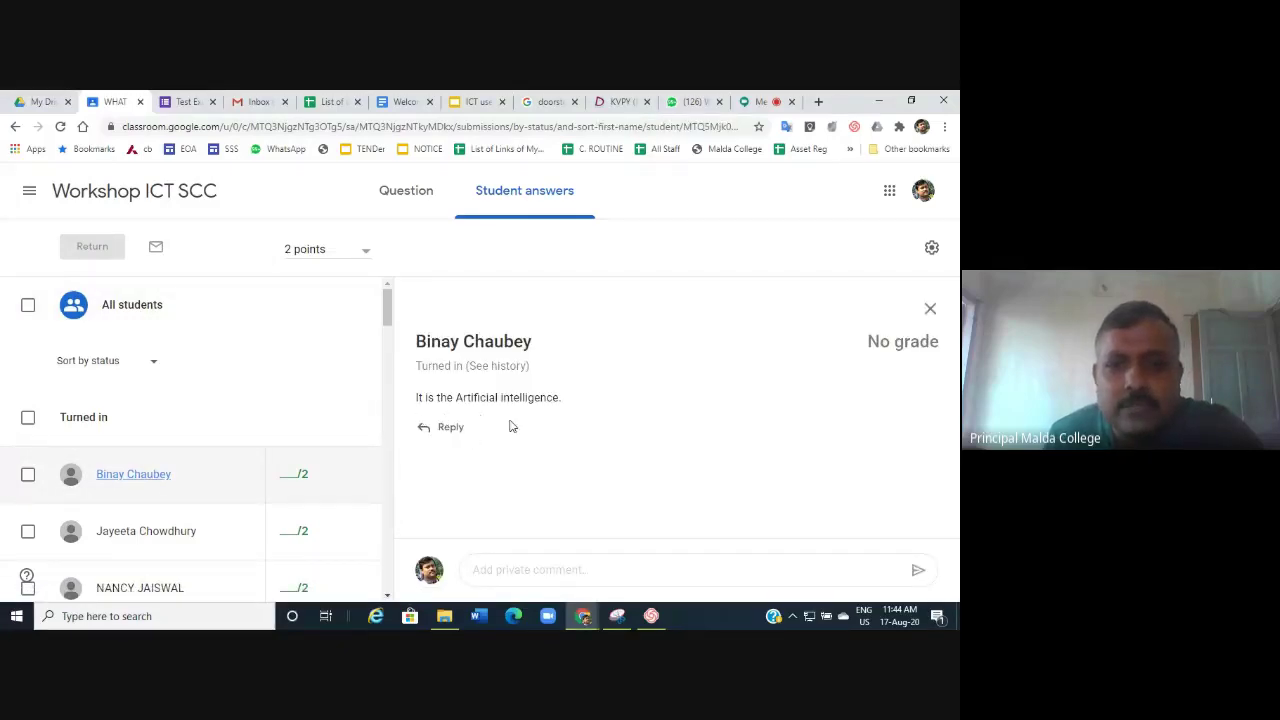
{"action": "left_click", "coordinate": [296, 490]}
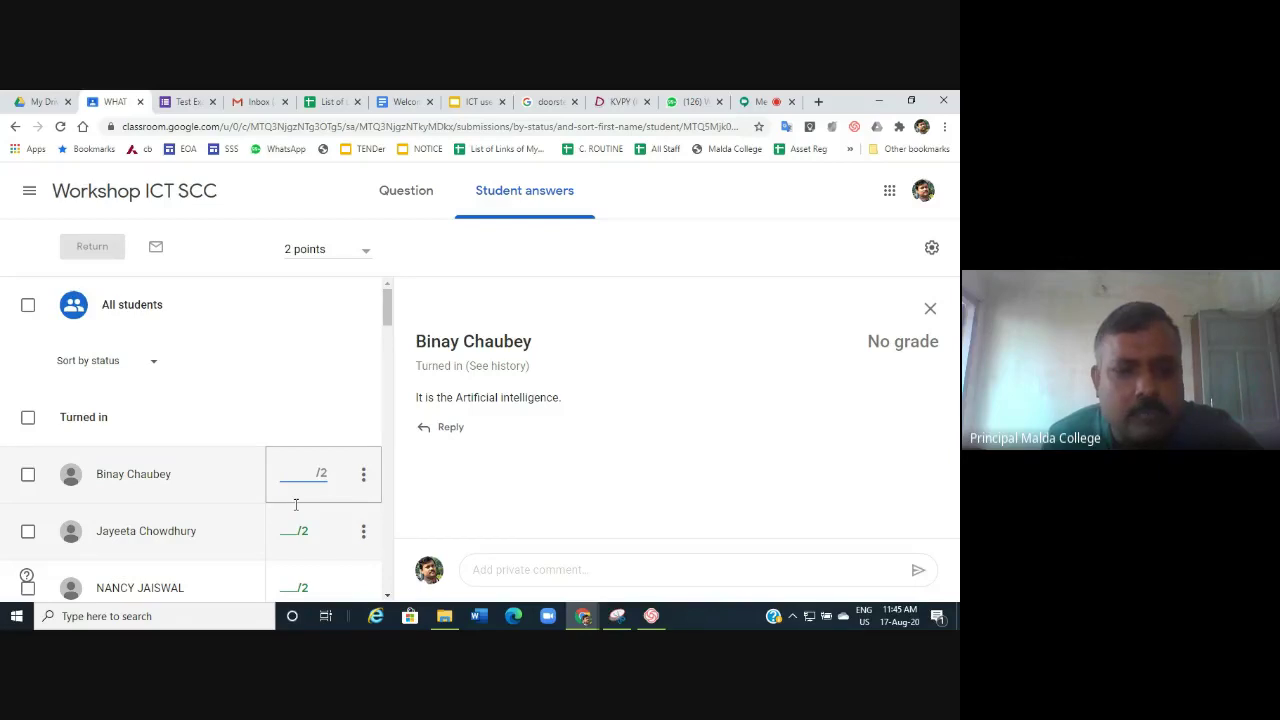
{"action": "type", "text": "1"}
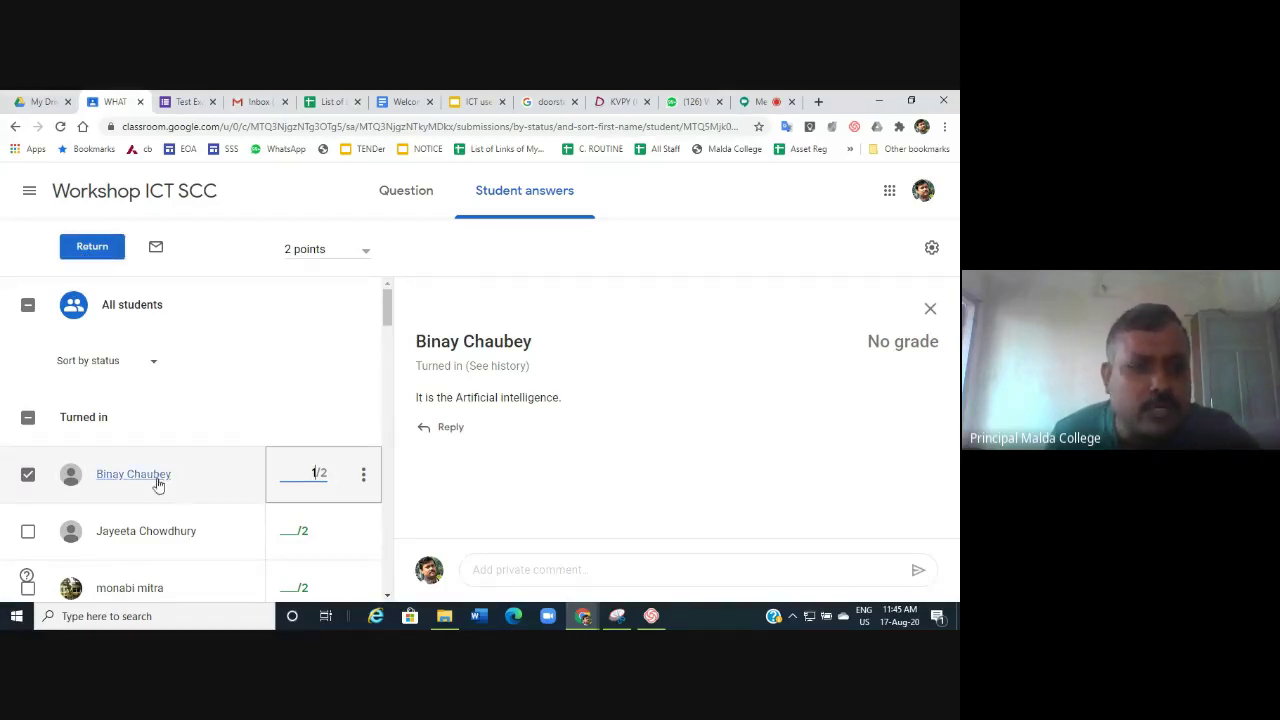
{"action": "left_click", "coordinate": [134, 538]}
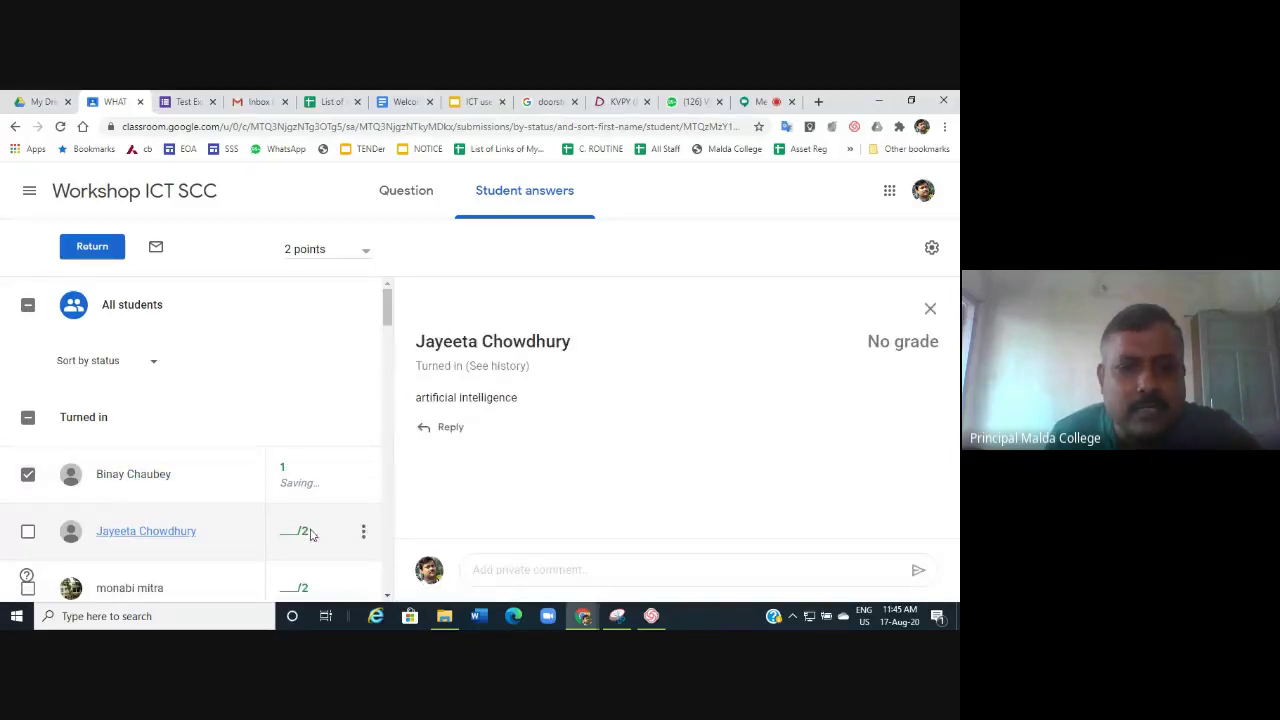
{"action": "left_click", "coordinate": [283, 546]}
{"action": "type", "text": "1"}
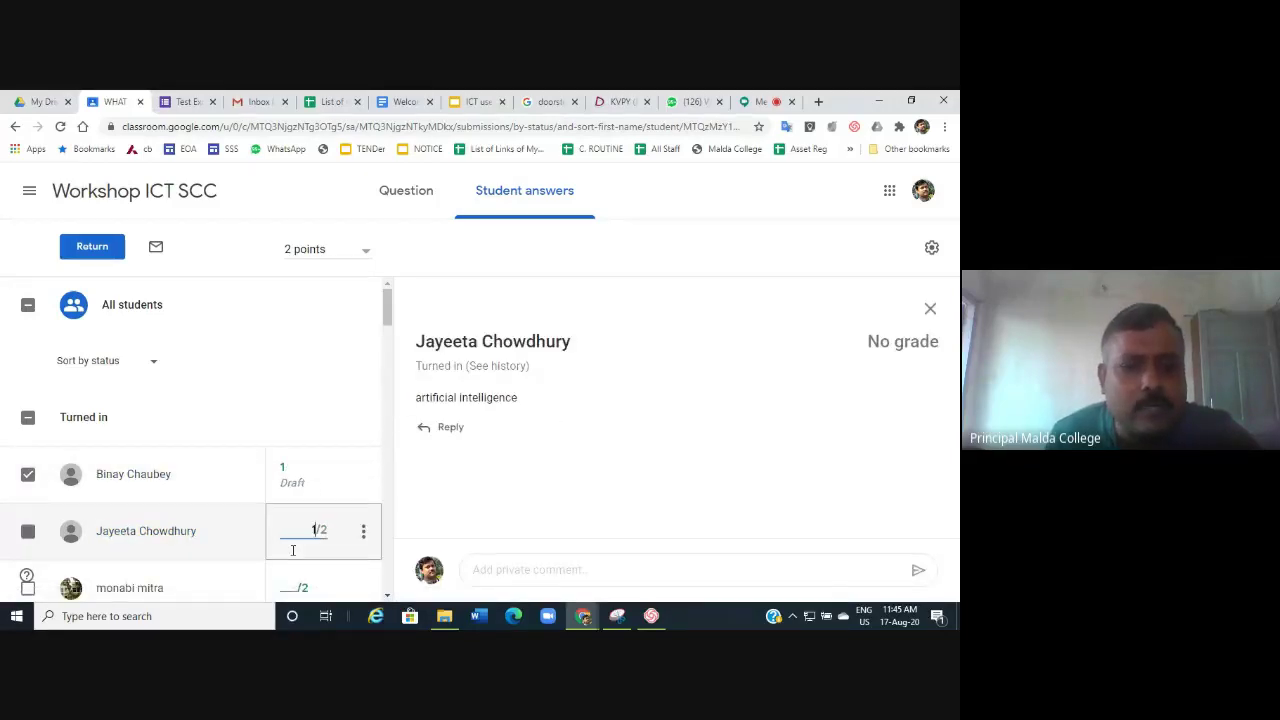
Grade the next three answers 2, 1 and 1 out of 2.
{"action": "scroll", "coordinate": [340, 475], "scroll_direction": "down", "scroll_amount": 3}
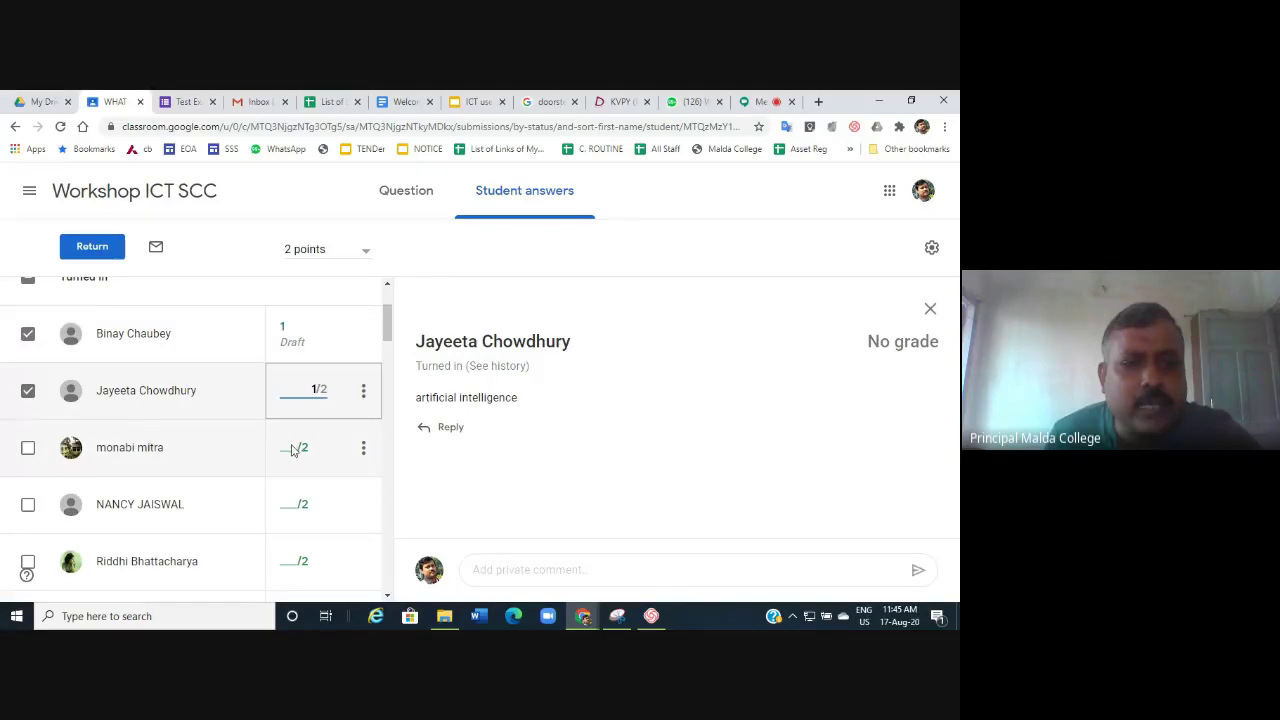
{"action": "left_click", "coordinate": [296, 450]}
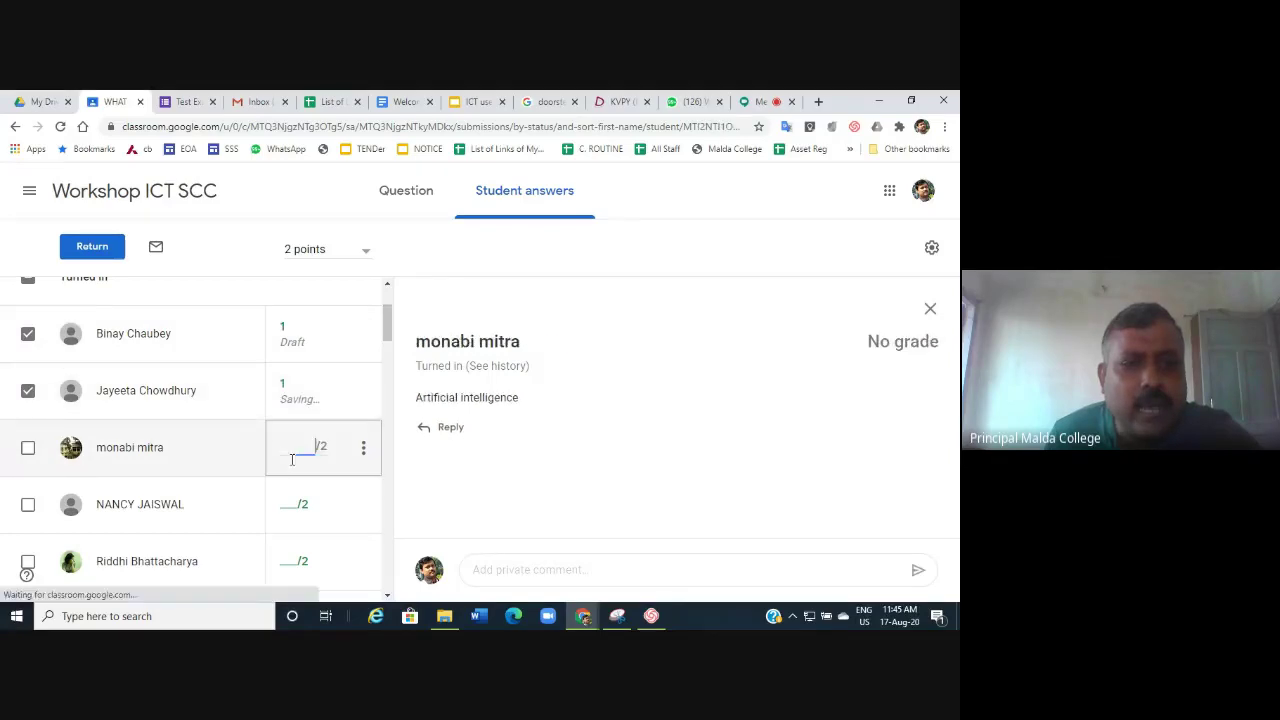
{"action": "type", "text": "2"}
{"action": "left_click", "coordinate": [292, 512]}
{"action": "type", "text": "1"}
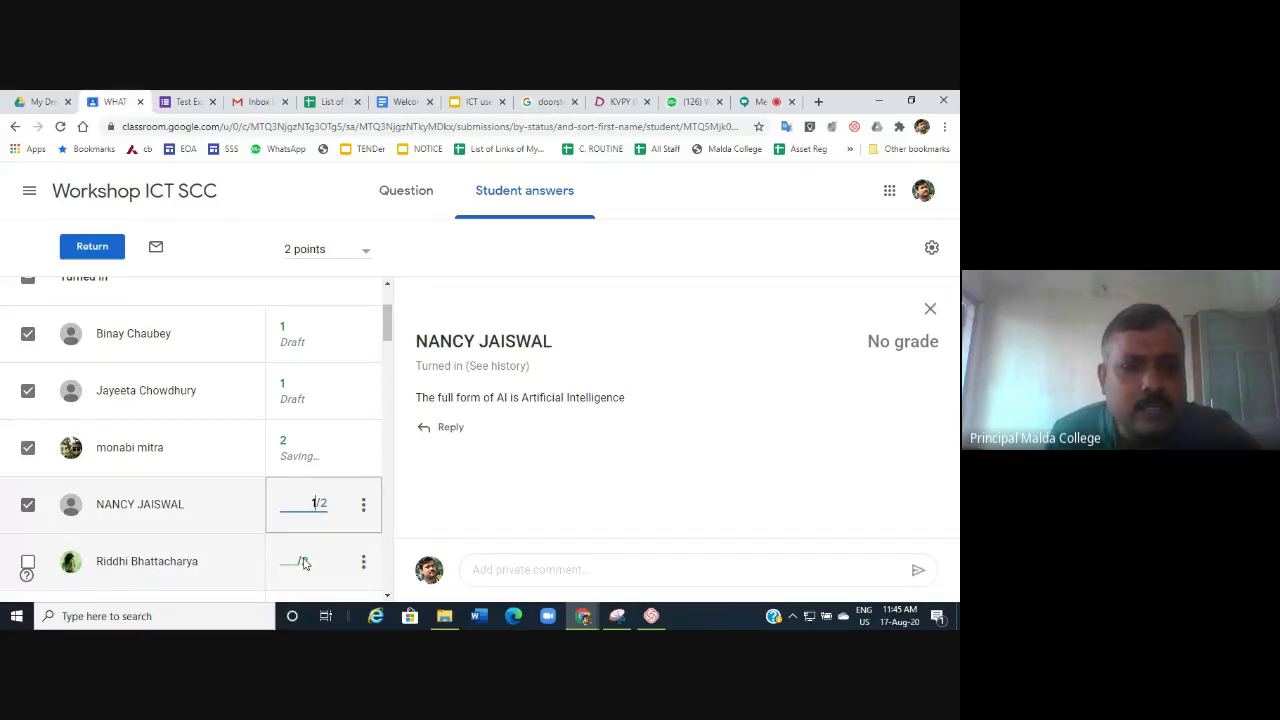
{"action": "left_click", "coordinate": [294, 560]}
{"action": "type", "text": "1"}
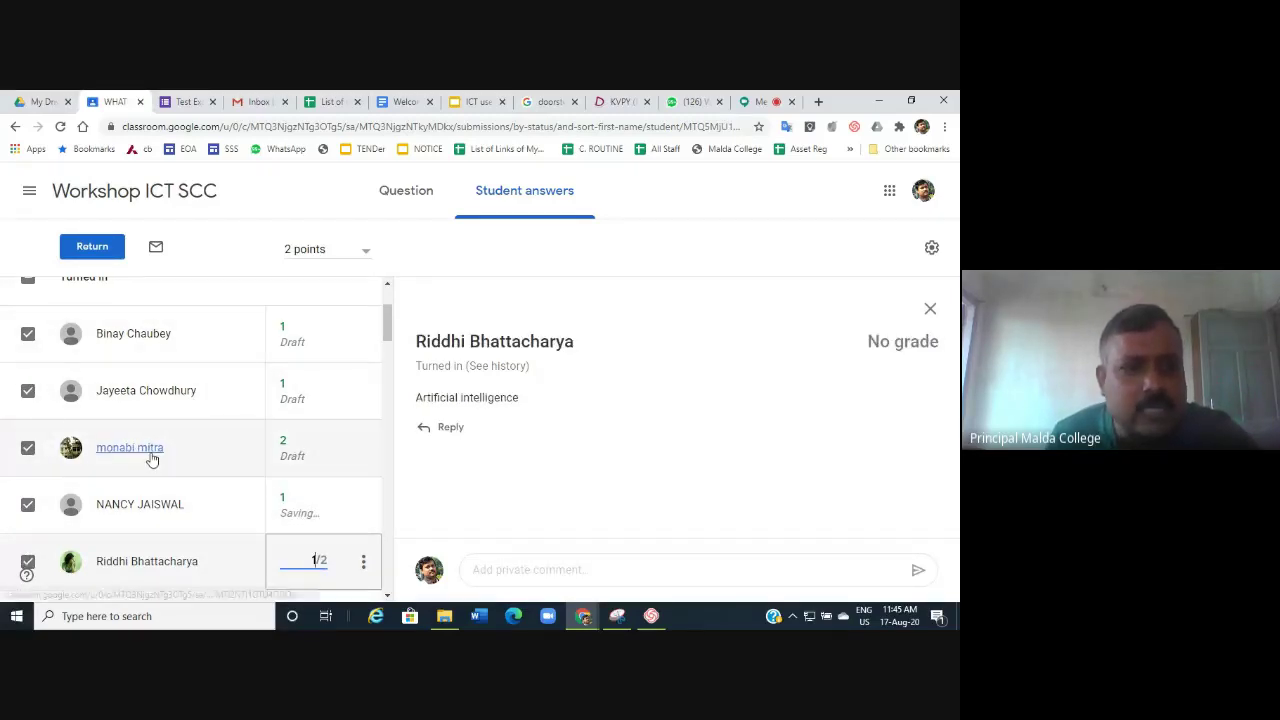
{"action": "scroll", "coordinate": [120, 454], "scroll_direction": "down", "scroll_amount": 2}
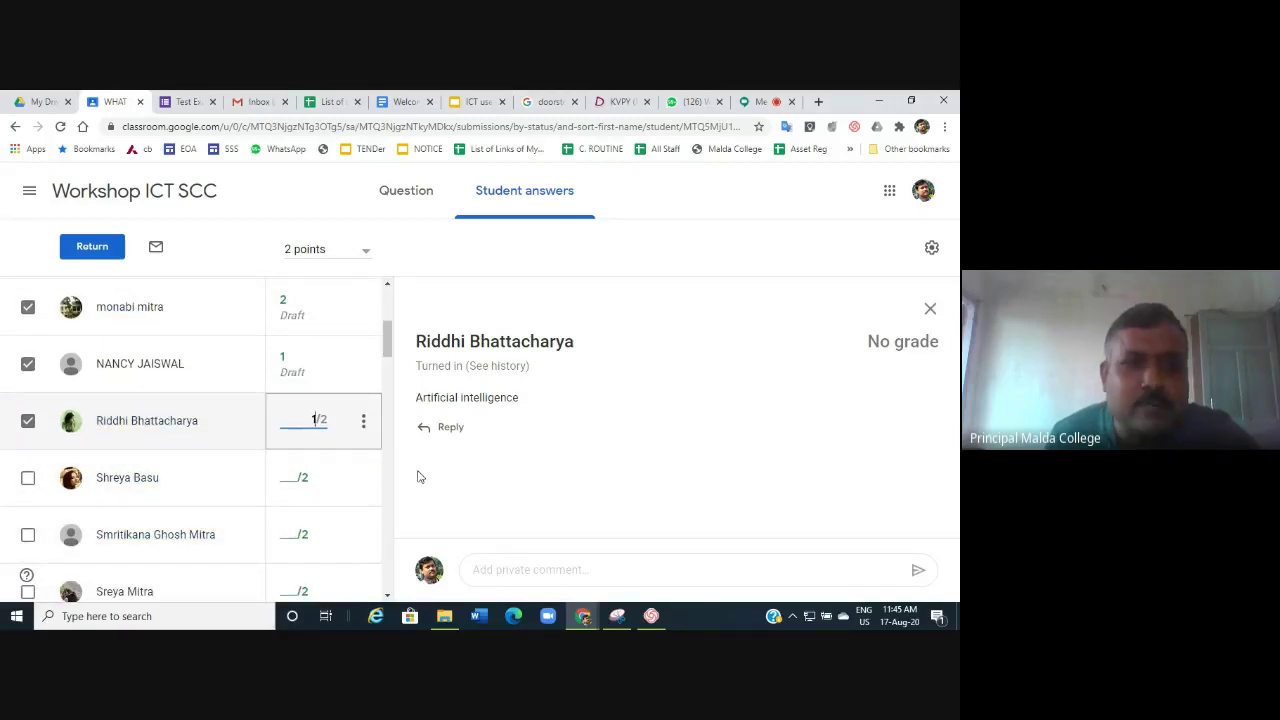
Return the work to the five graded students, confirming the dialog.
{"action": "left_click", "coordinate": [88, 252]}
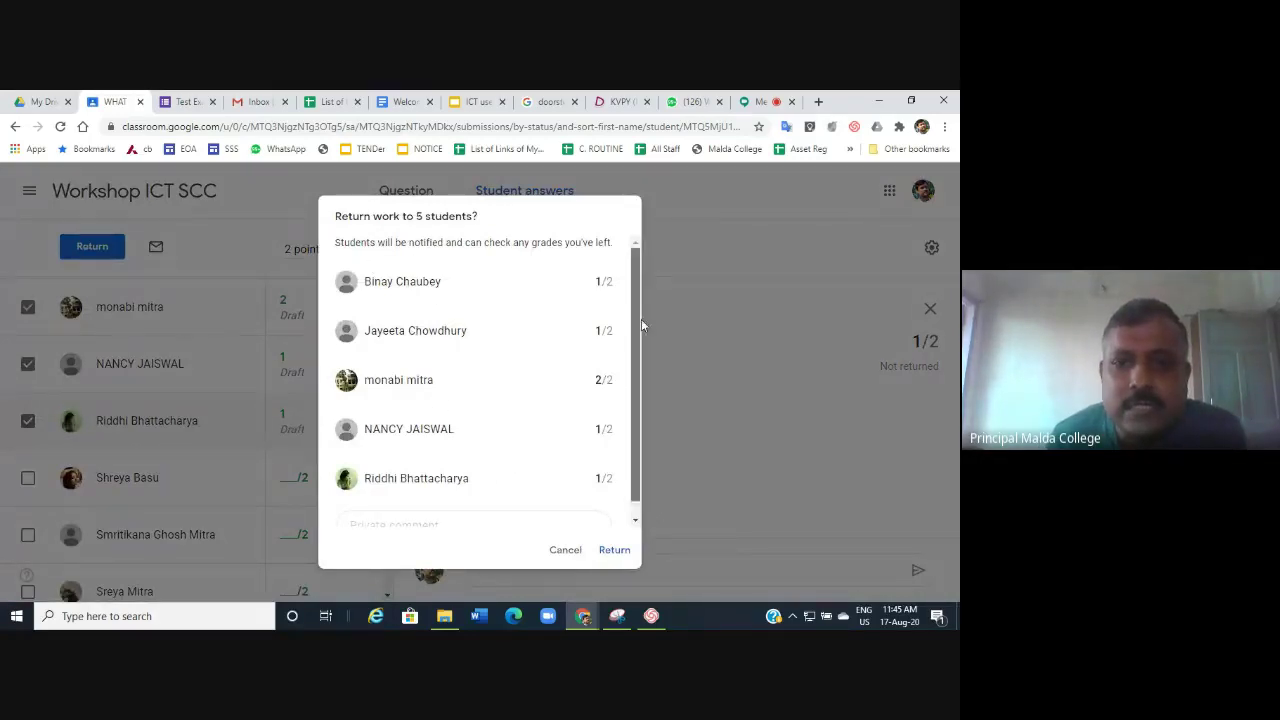
{"action": "scroll", "coordinate": [635, 427], "scroll_direction": "down", "scroll_amount": 1}
{"action": "left_click", "coordinate": [616, 551]}
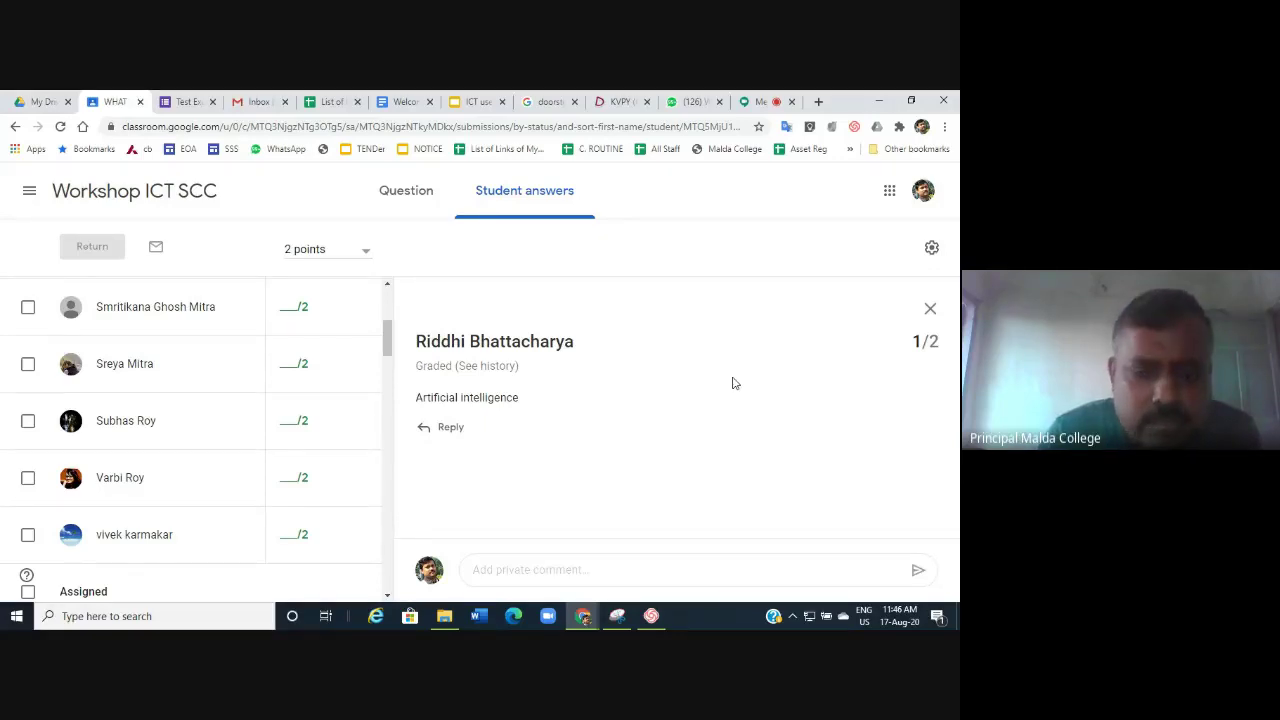
Check the question's class comments, then go back to the Student answers overview.
{"action": "left_click", "coordinate": [400, 197]}
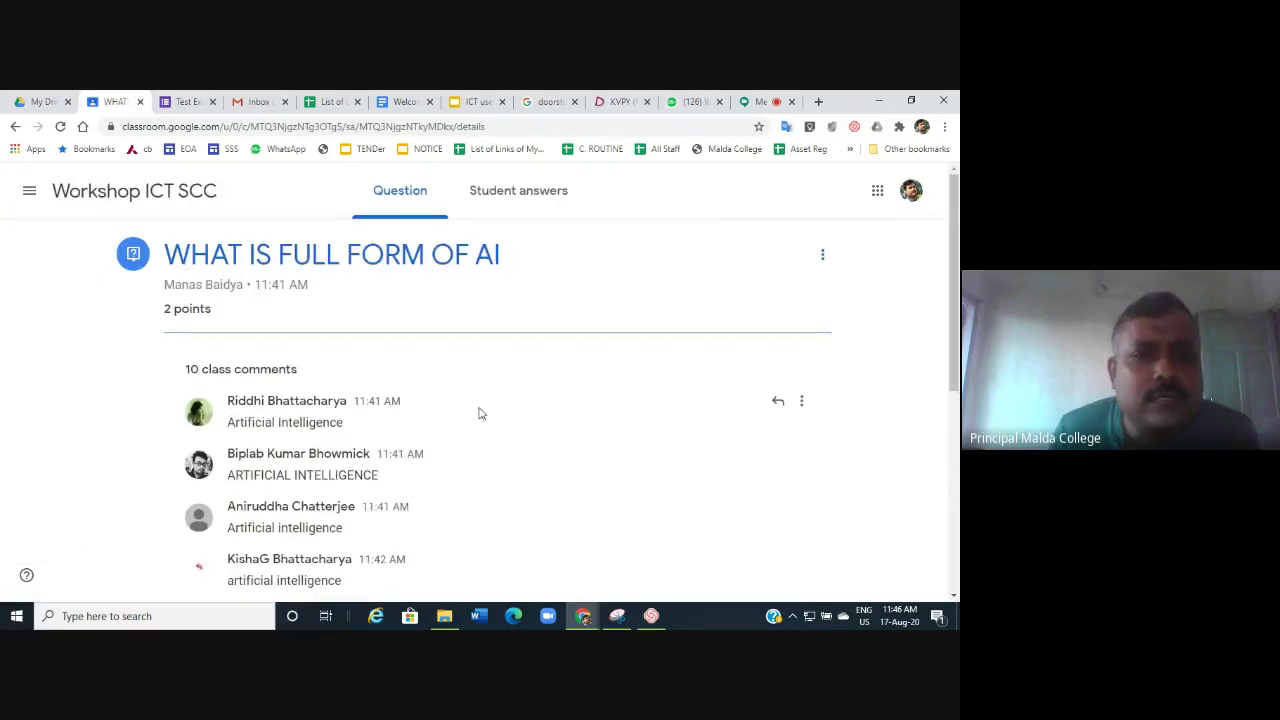
{"action": "scroll", "coordinate": [480, 411], "scroll_direction": "down", "scroll_amount": 5}
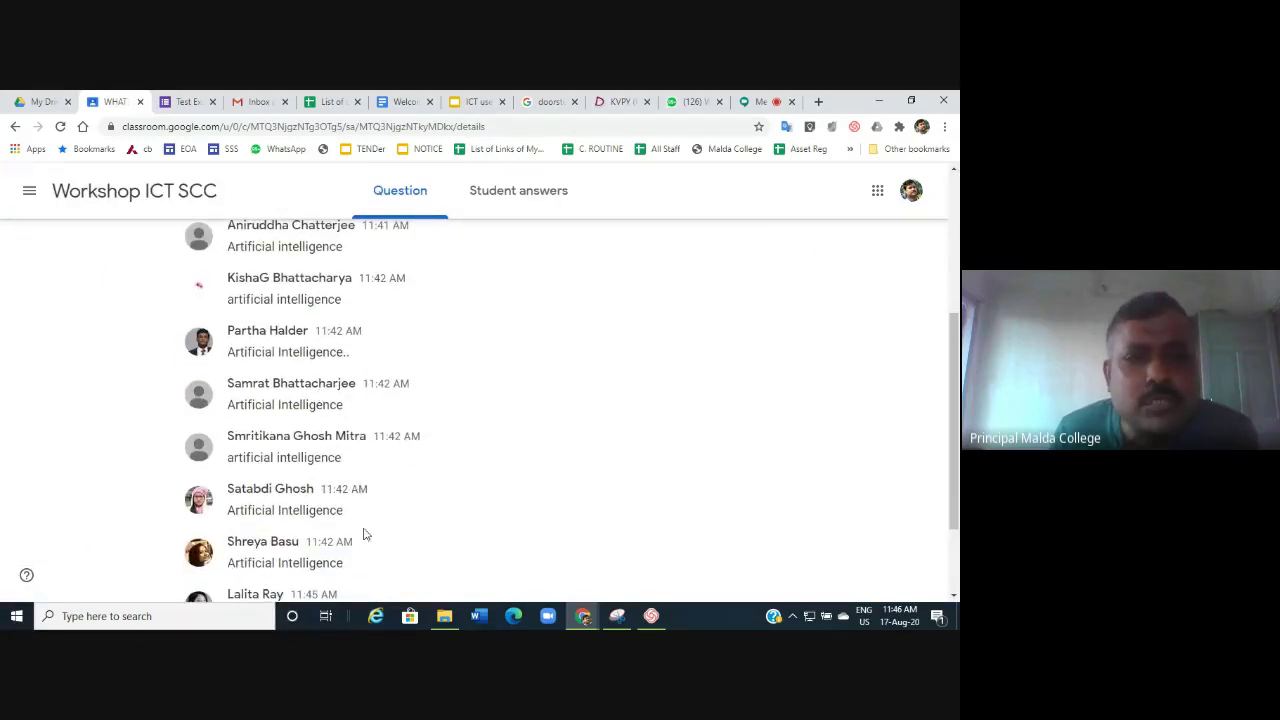
{"action": "scroll", "coordinate": [392, 349], "scroll_direction": "up", "scroll_amount": 3}
{"action": "left_click", "coordinate": [509, 193]}
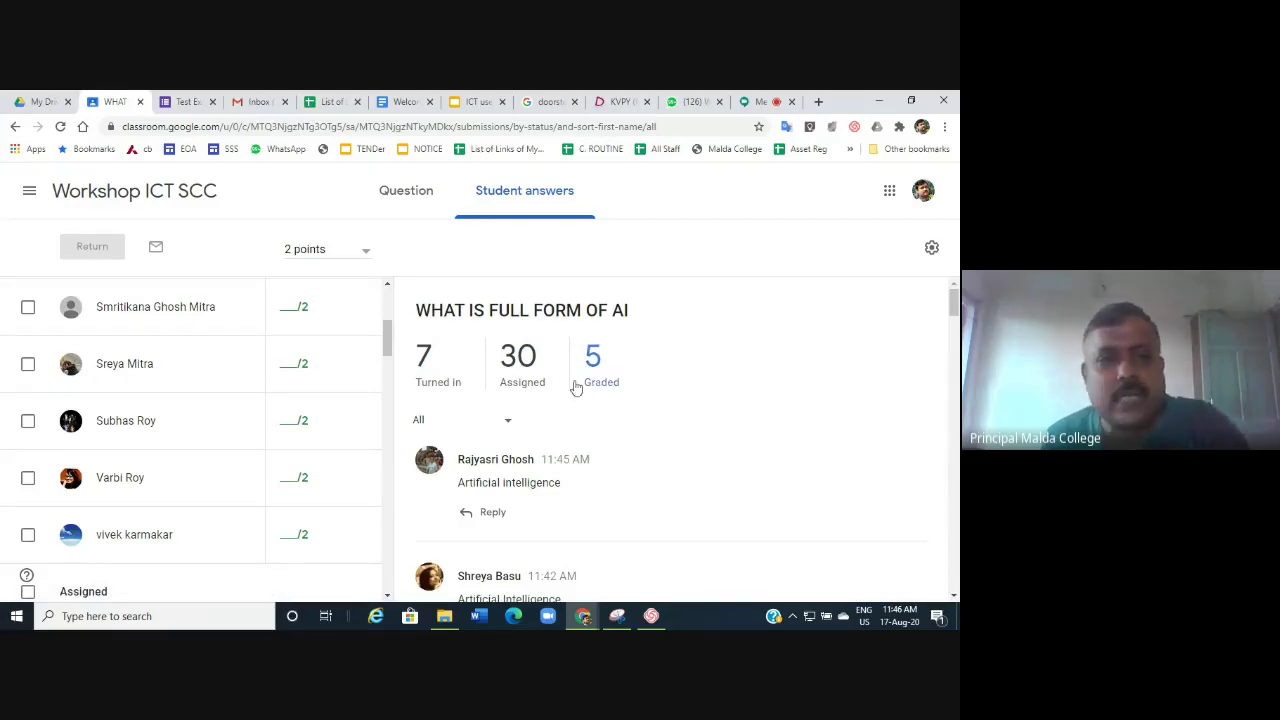
Filter to turned-in answers and select three ungraded students.
{"action": "left_click", "coordinate": [431, 366]}
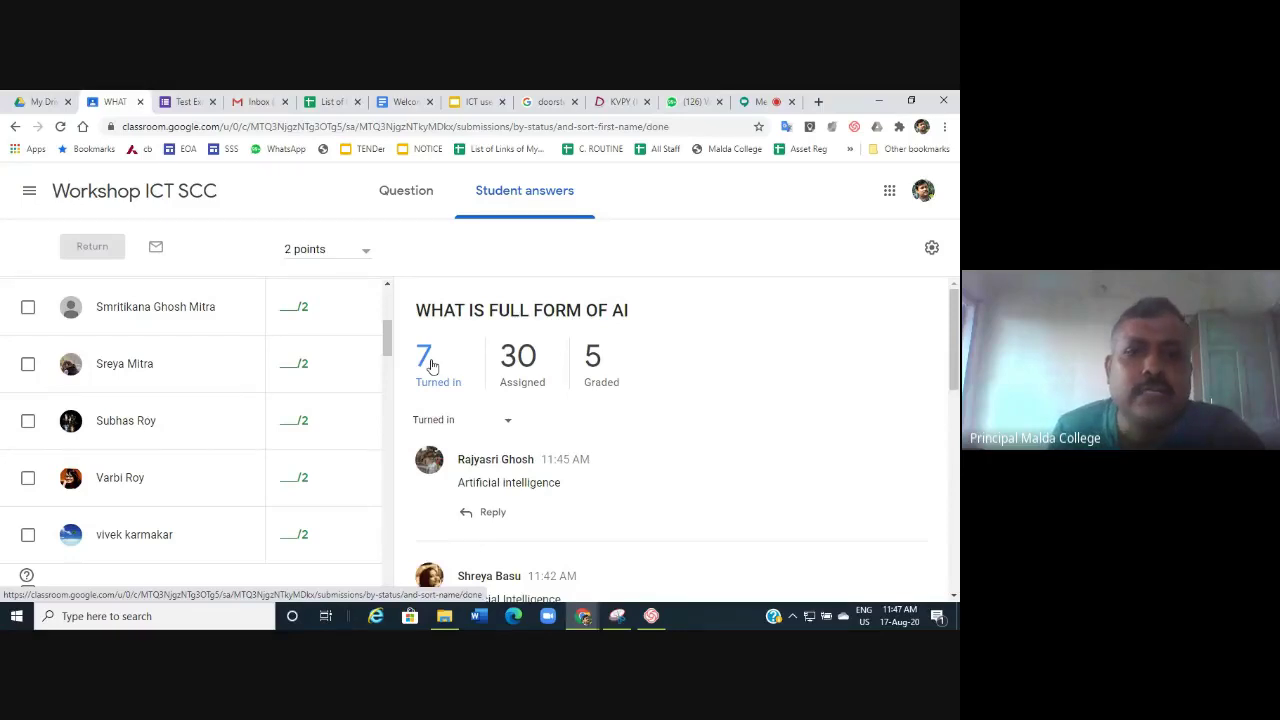
{"action": "scroll", "coordinate": [600, 472], "scroll_direction": "down", "scroll_amount": 3}
{"action": "scroll", "coordinate": [590, 460], "scroll_direction": "down", "scroll_amount": 3}
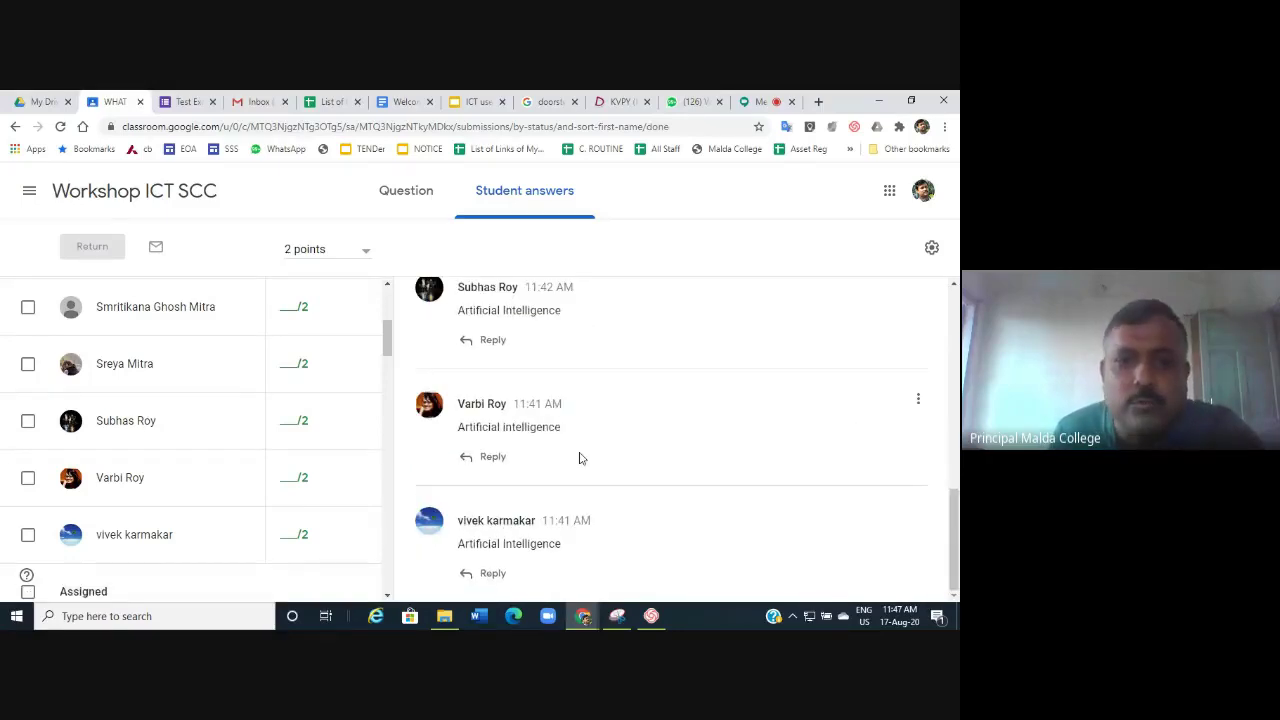
{"action": "scroll", "coordinate": [580, 455], "scroll_direction": "up", "scroll_amount": 6}
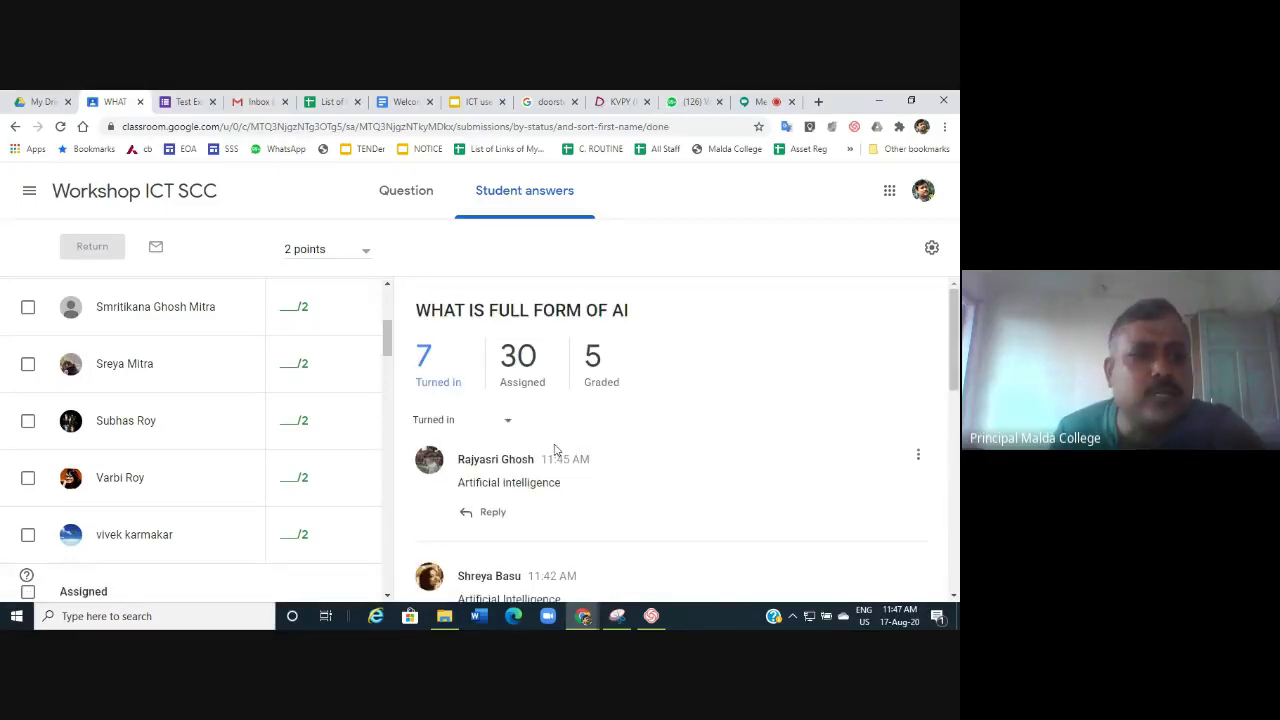
{"action": "left_click", "coordinate": [28, 308]}
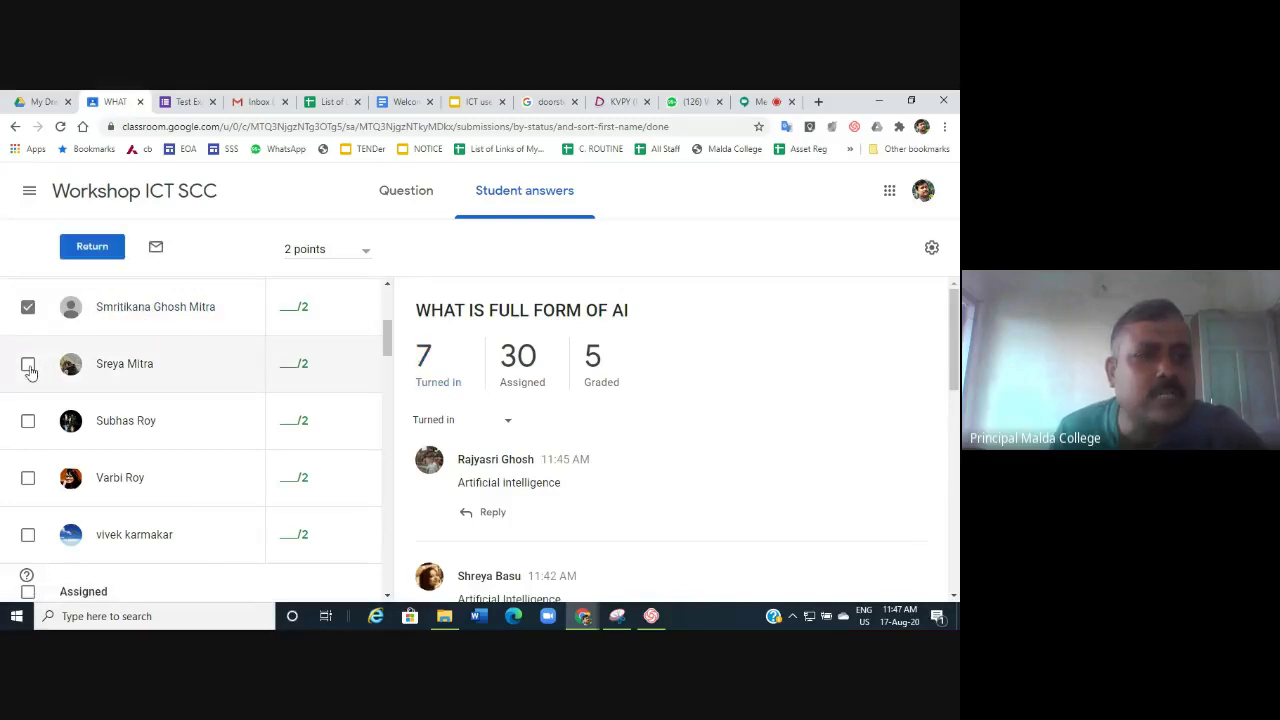
{"action": "left_click", "coordinate": [28, 364]}
{"action": "left_click", "coordinate": [28, 421]}
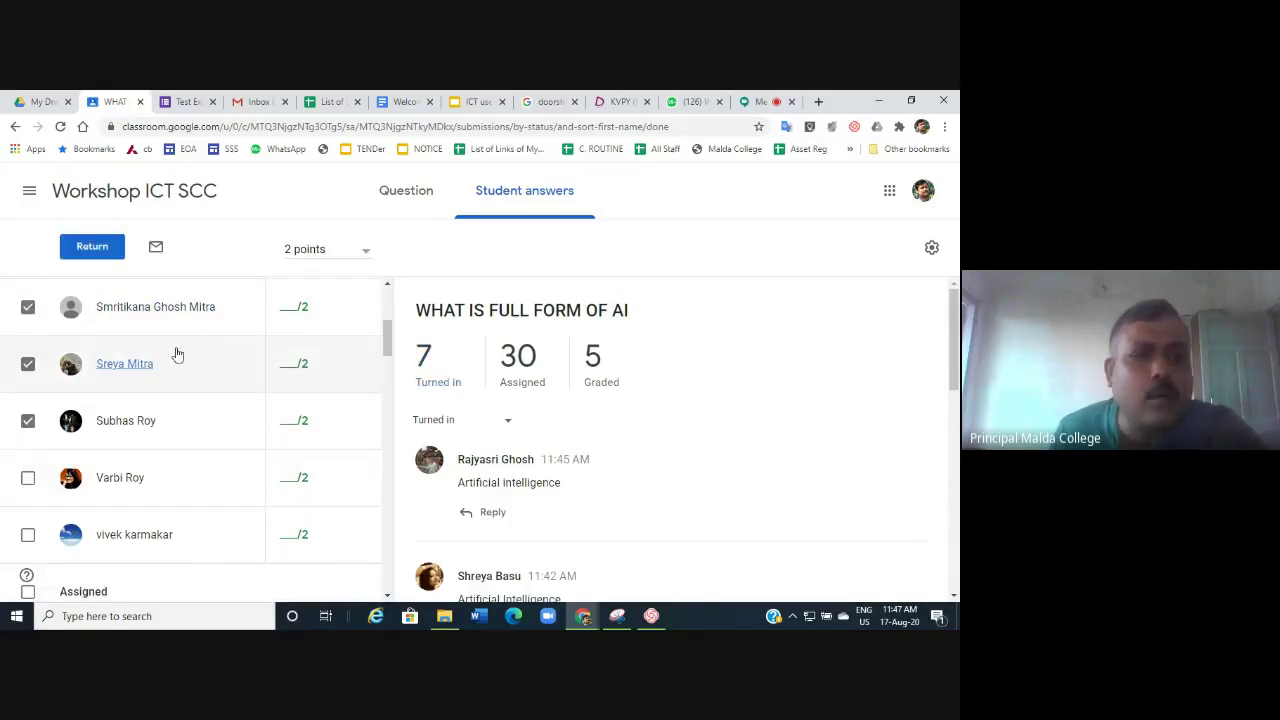
Give five students 2 out of 2 each and start returning their work.
{"action": "left_click", "coordinate": [295, 316]}
{"action": "type", "text": "2"}
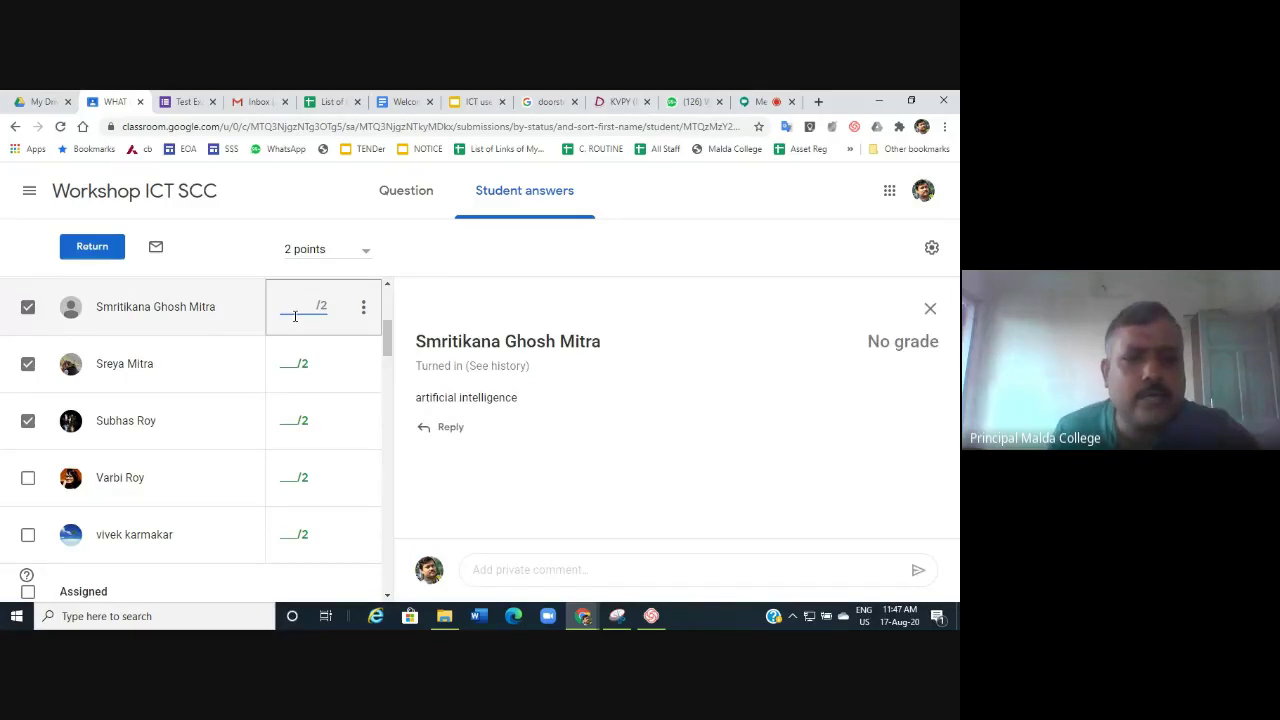
{"action": "left_click", "coordinate": [292, 371]}
{"action": "type", "text": "2"}
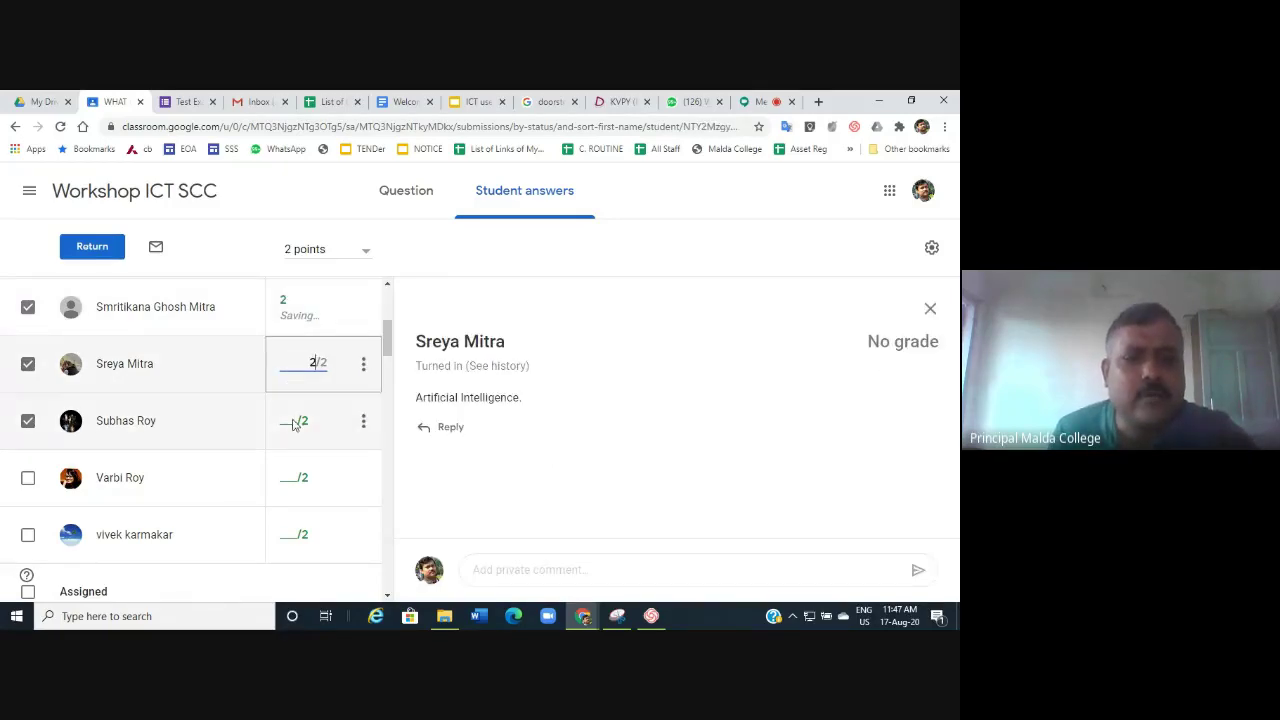
{"action": "left_click", "coordinate": [294, 421]}
{"action": "type", "text": "2"}
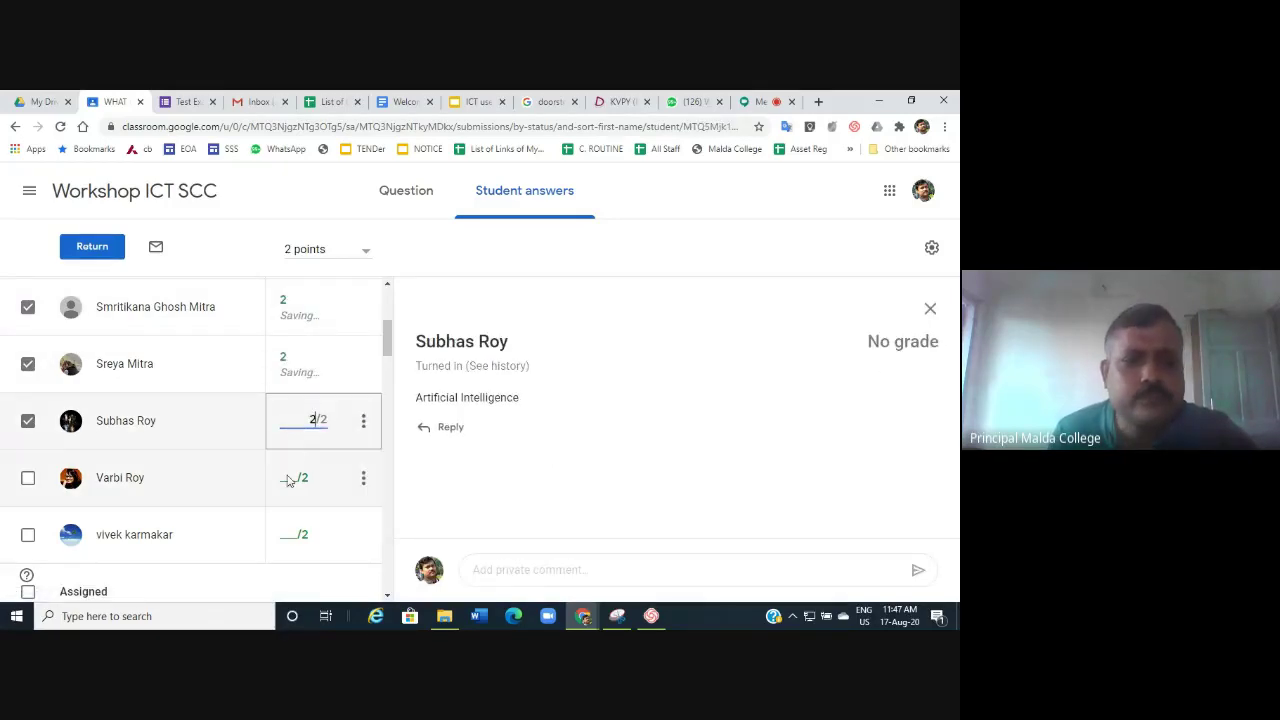
{"action": "left_click", "coordinate": [295, 478]}
{"action": "type", "text": "2"}
{"action": "left_click", "coordinate": [305, 539]}
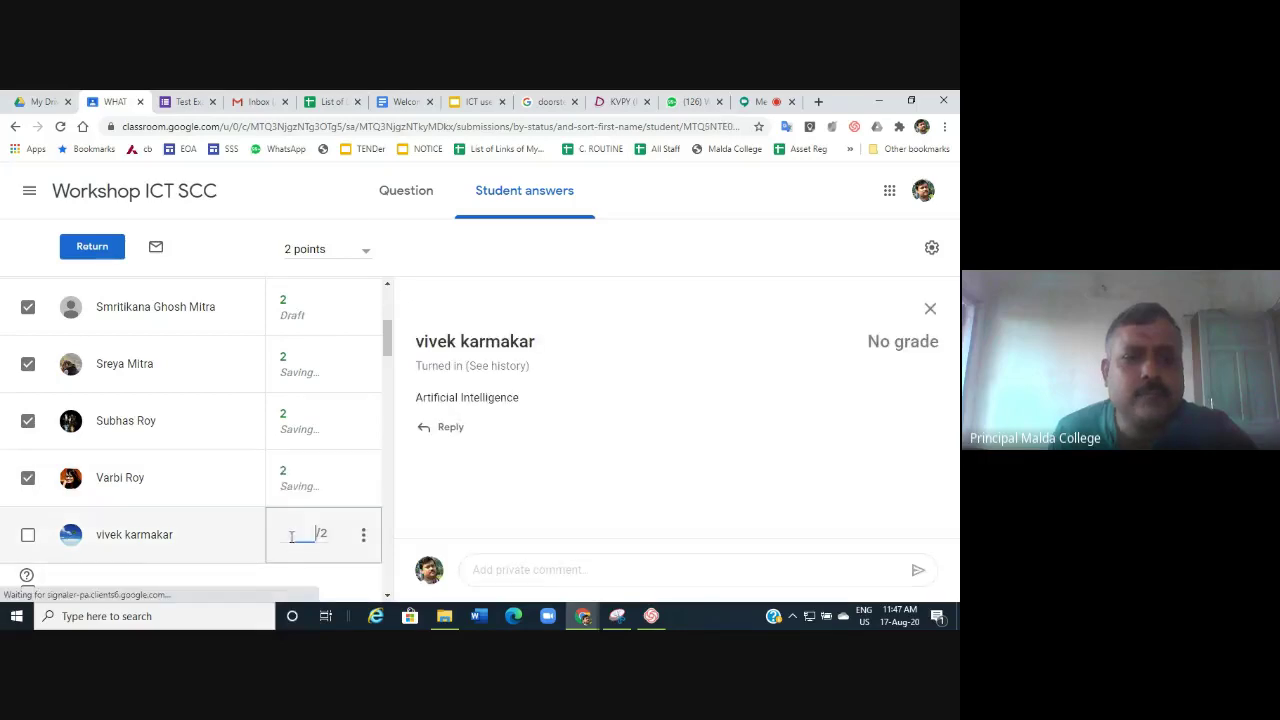
{"action": "type", "text": "2"}
{"action": "left_click", "coordinate": [92, 246]}
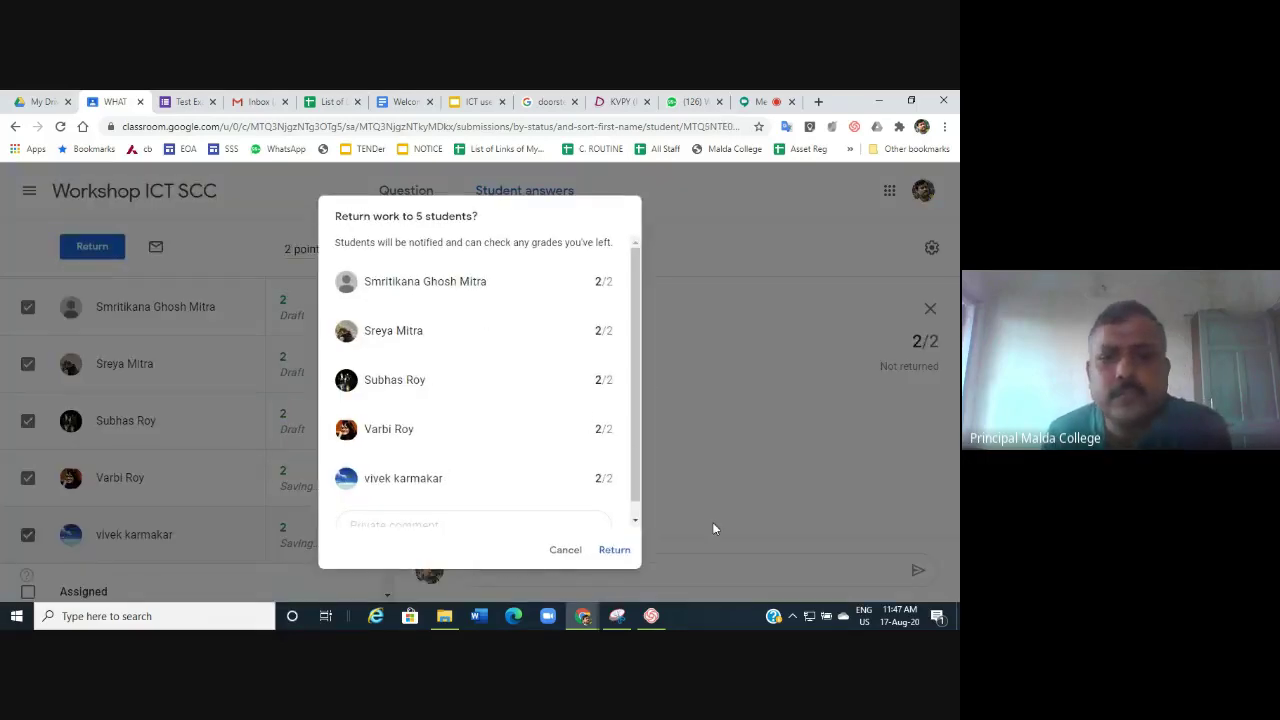
Confirm returning the five students' work, then view the question's class comments.
{"action": "left_click", "coordinate": [605, 551]}
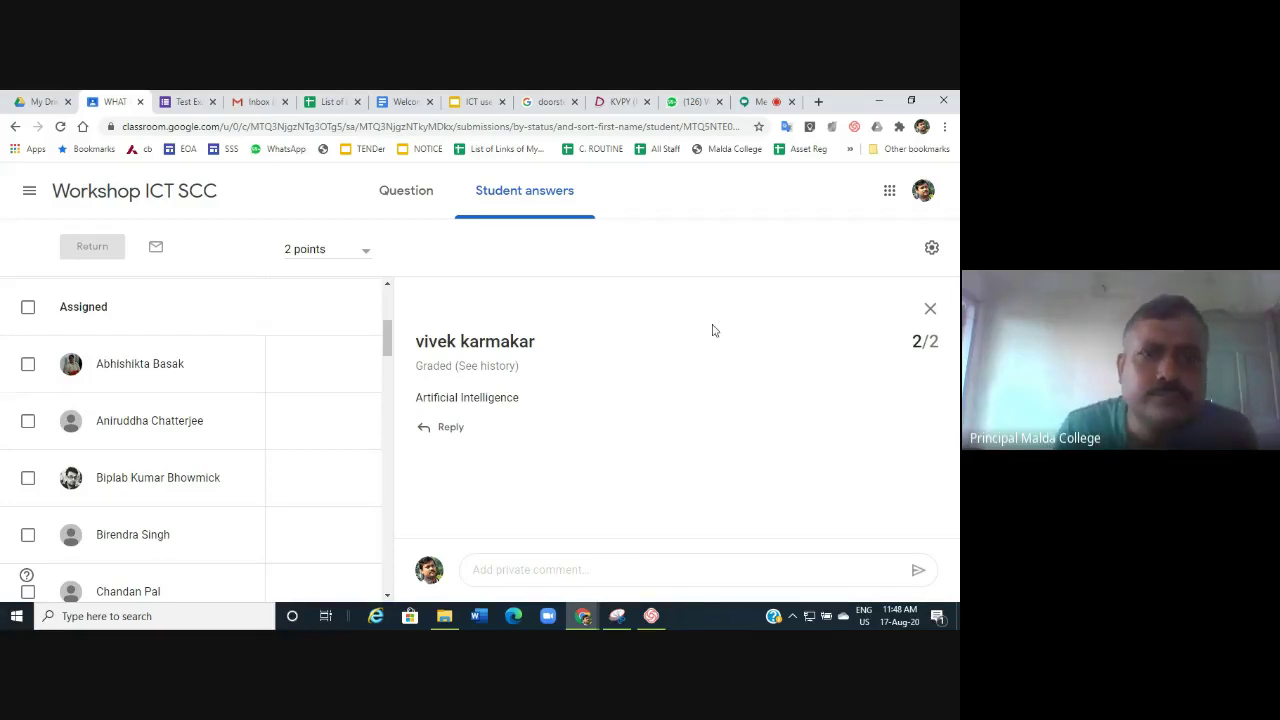
{"action": "left_click", "coordinate": [391, 198]}
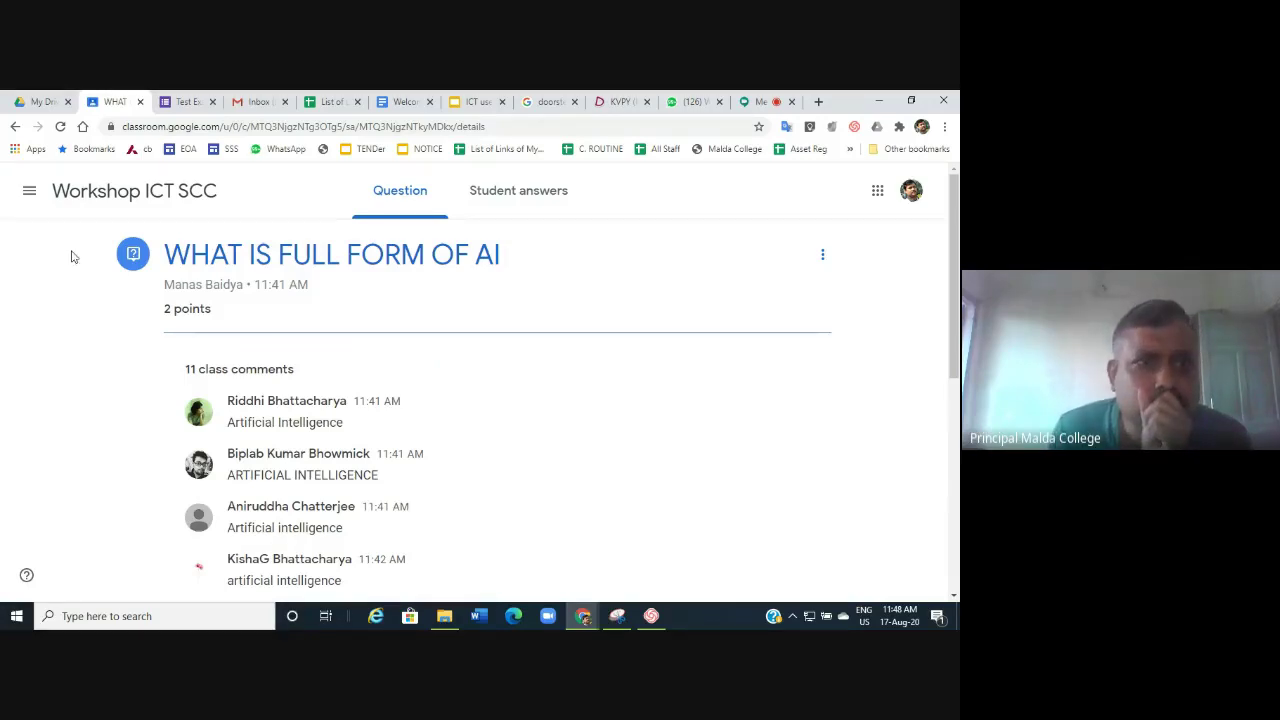
Go back to the Workshop ICT SCC stream via the class title.
{"action": "left_click", "coordinate": [152, 198]}
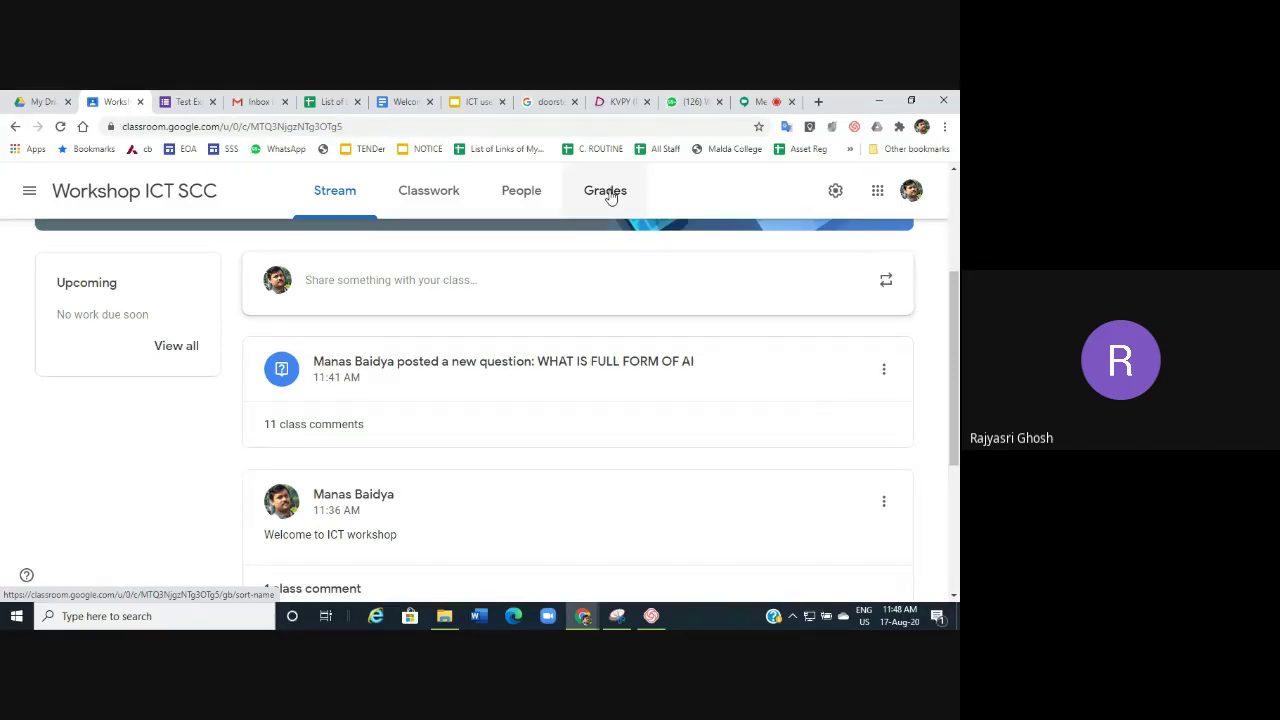
Open the Grades page and scroll through every student's grade on the AI question.
{"action": "left_click", "coordinate": [606, 191]}
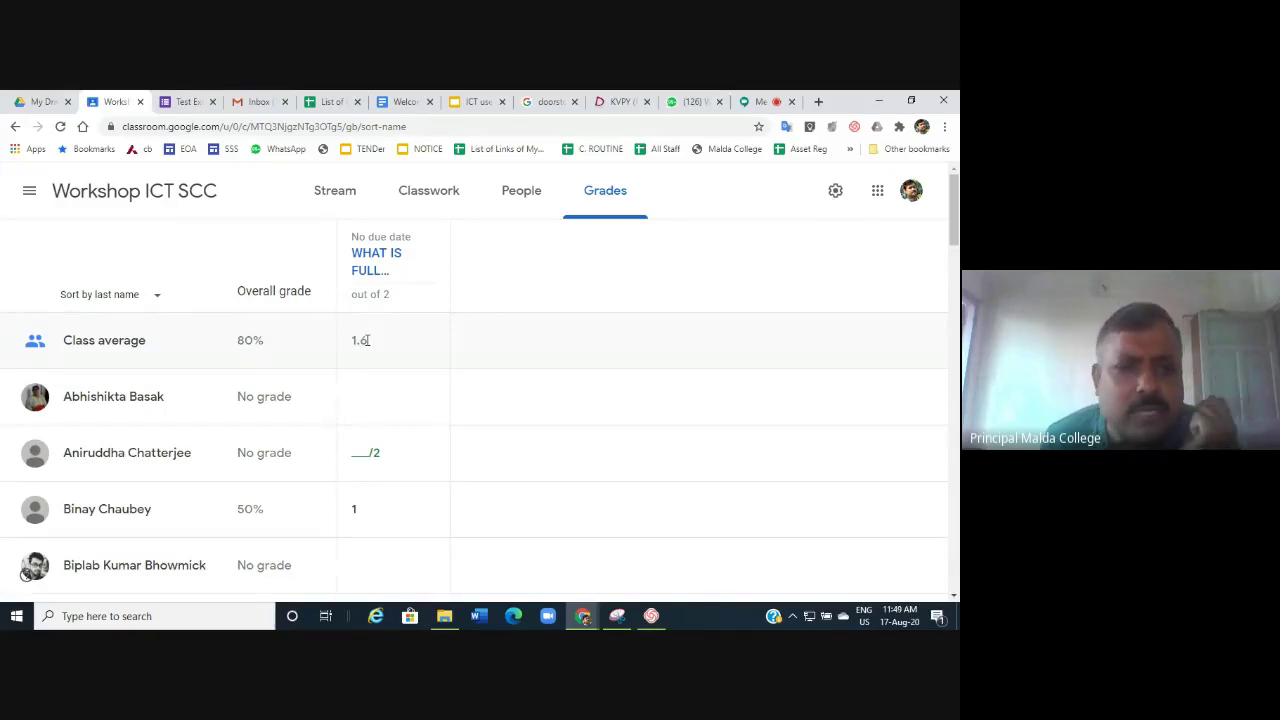
{"action": "scroll", "coordinate": [403, 480], "scroll_direction": "down", "scroll_amount": 2}
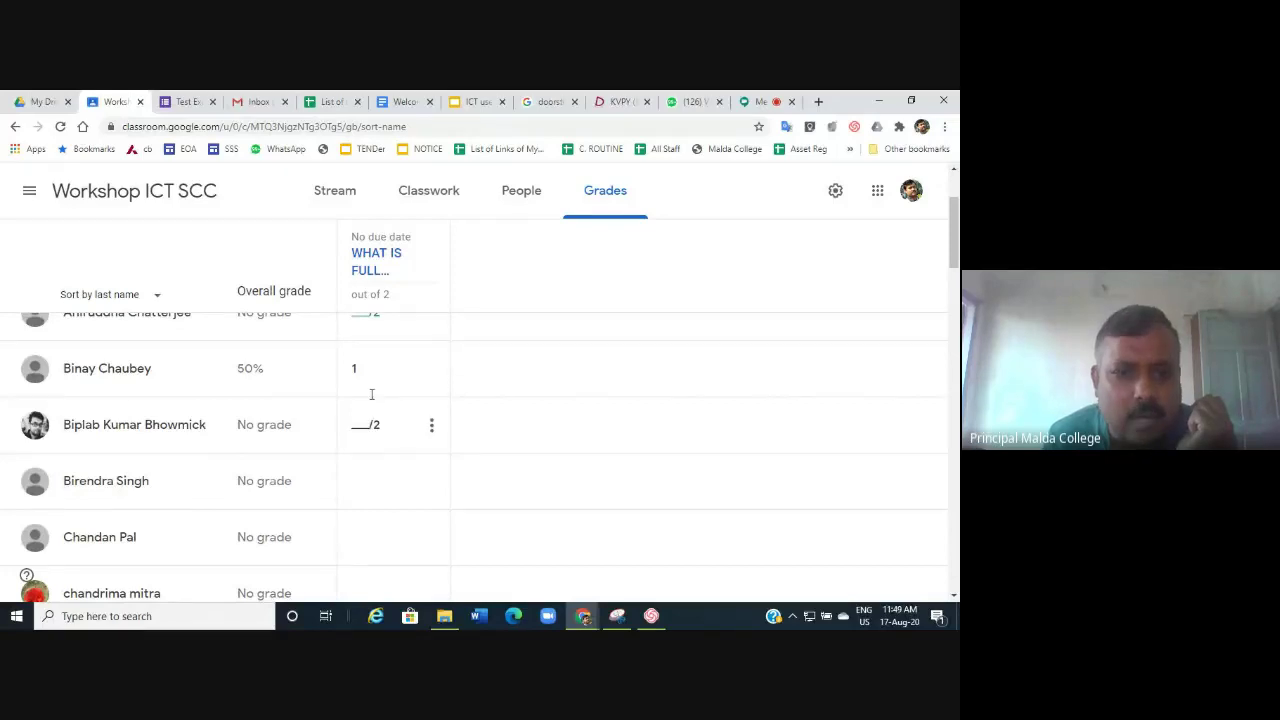
{"action": "scroll", "coordinate": [364, 519], "scroll_direction": "down", "scroll_amount": 3}
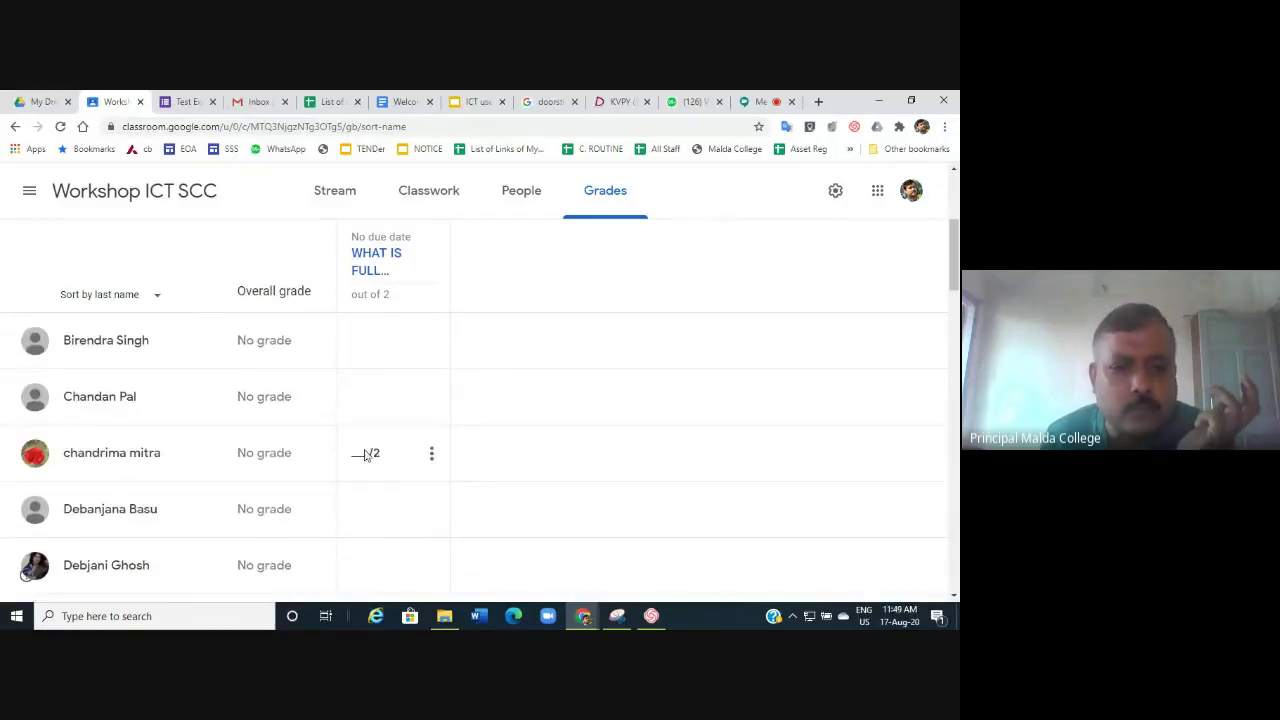
{"action": "scroll", "coordinate": [372, 415], "scroll_direction": "down", "scroll_amount": 6}
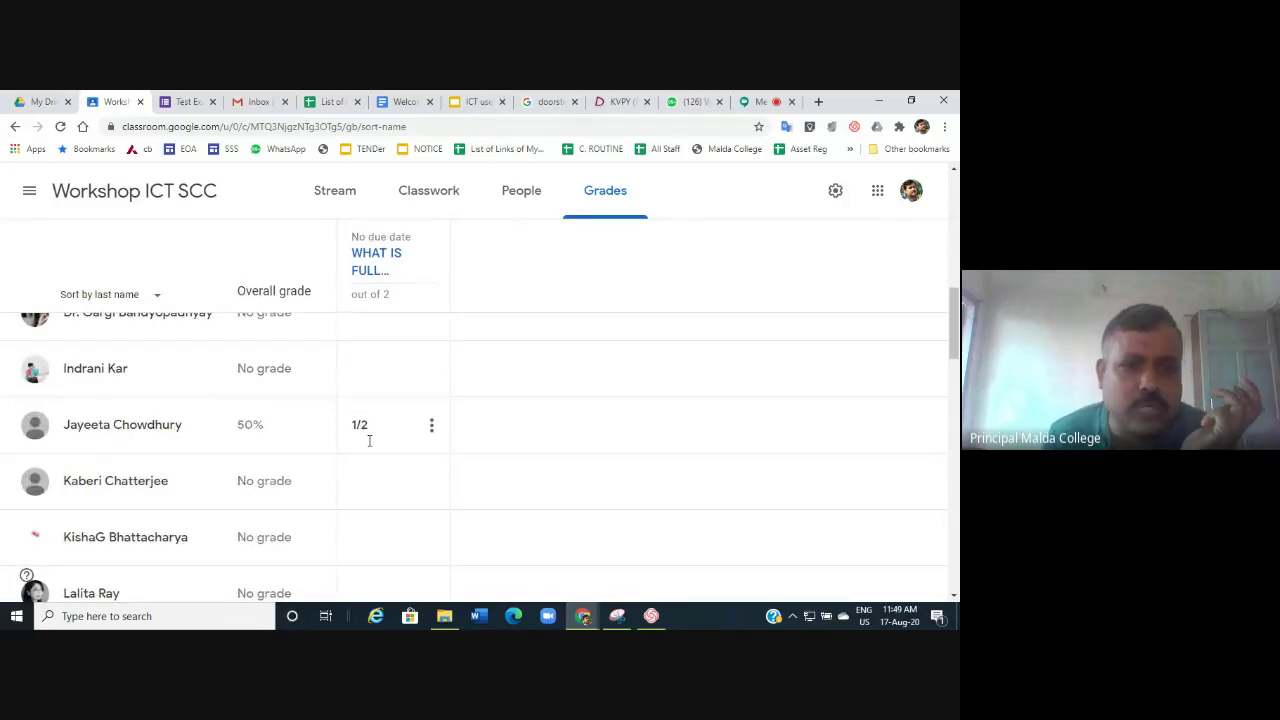
{"action": "scroll", "coordinate": [375, 445], "scroll_direction": "down", "scroll_amount": 3}
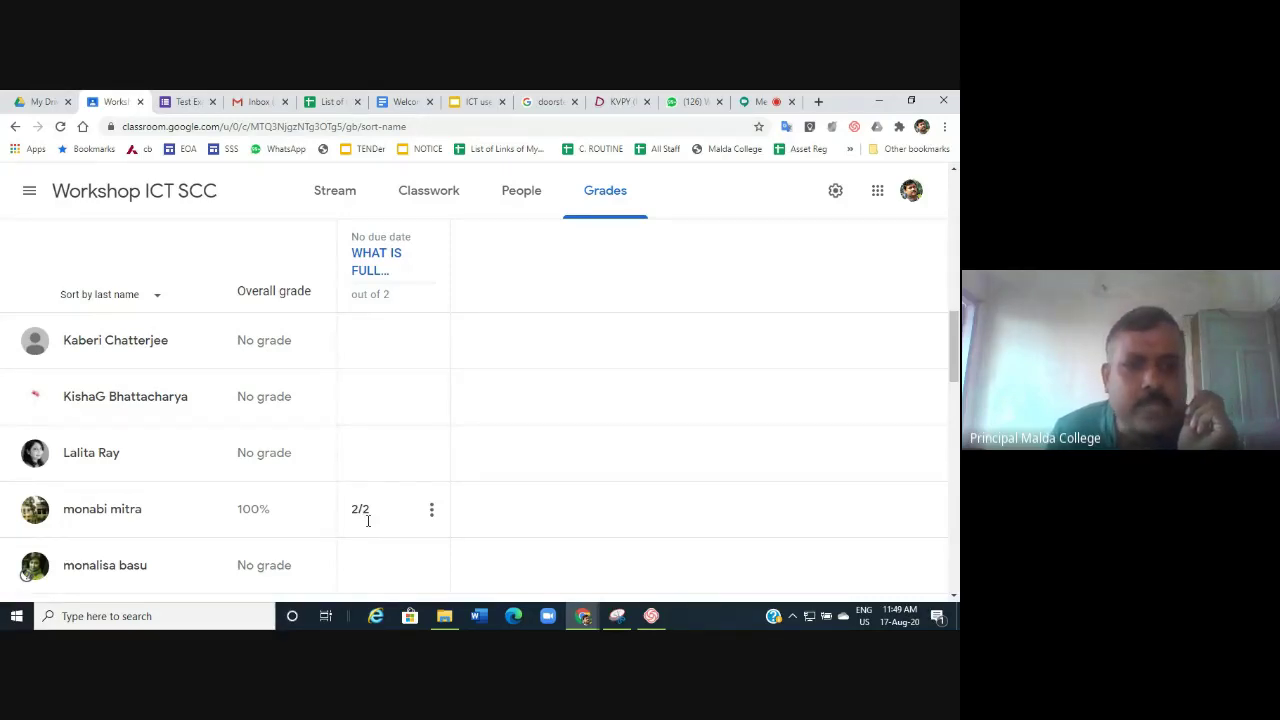
{"action": "scroll", "coordinate": [364, 522], "scroll_direction": "down", "scroll_amount": 3}
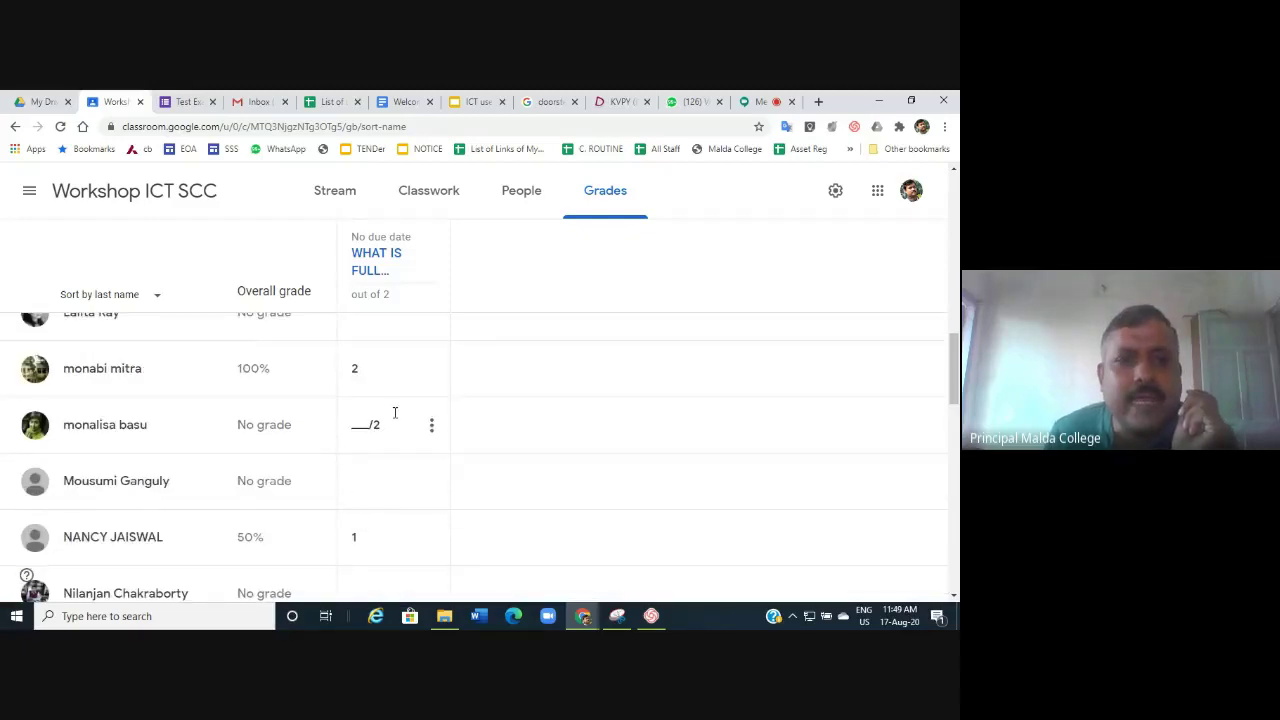
{"action": "scroll", "coordinate": [395, 413], "scroll_direction": "up", "scroll_amount": 10}
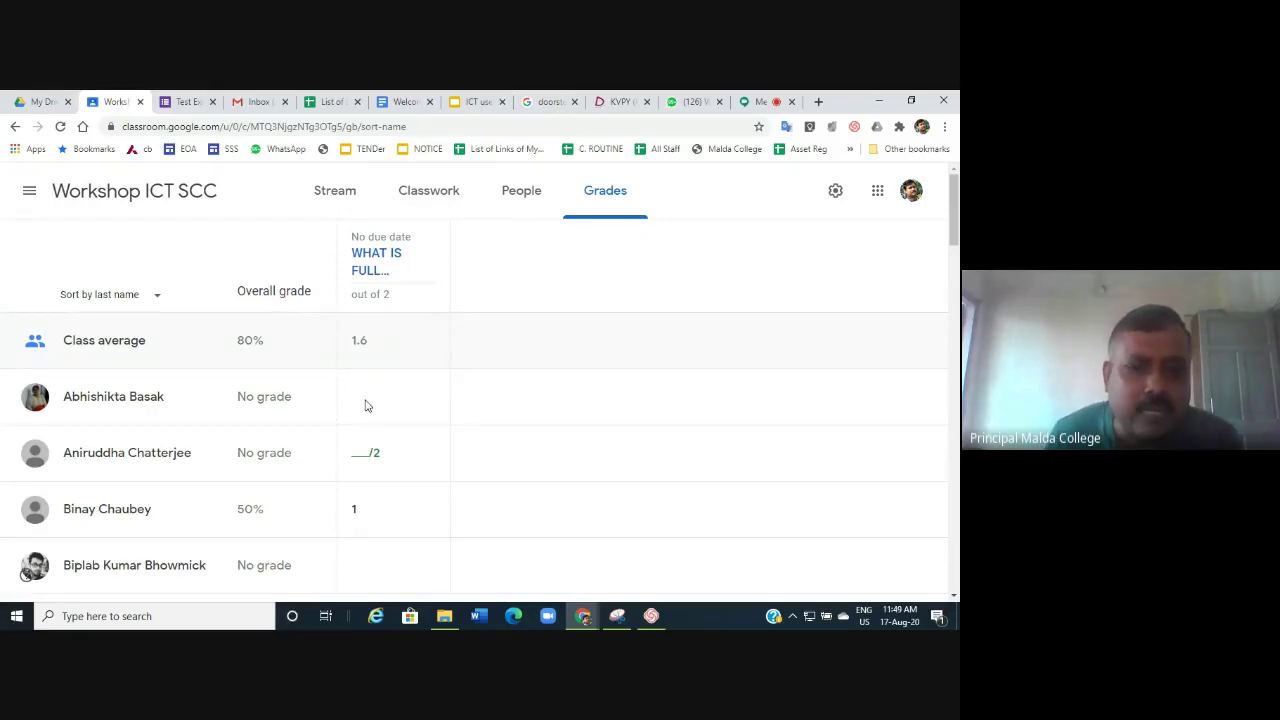
Reload the gradebook from the Stream page so students are listed by first name.
{"action": "mouse_move", "coordinate": [365, 405]}
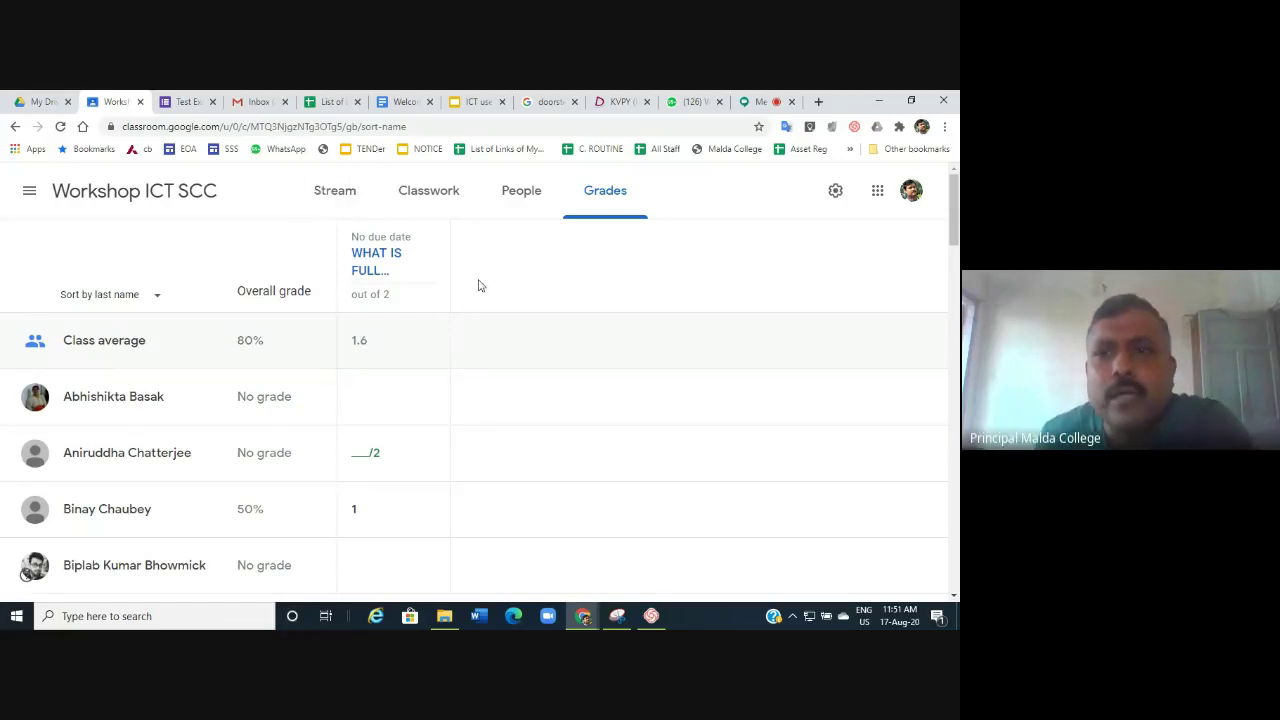
{"action": "left_click", "coordinate": [343, 204]}
{"action": "left_click", "coordinate": [605, 192]}
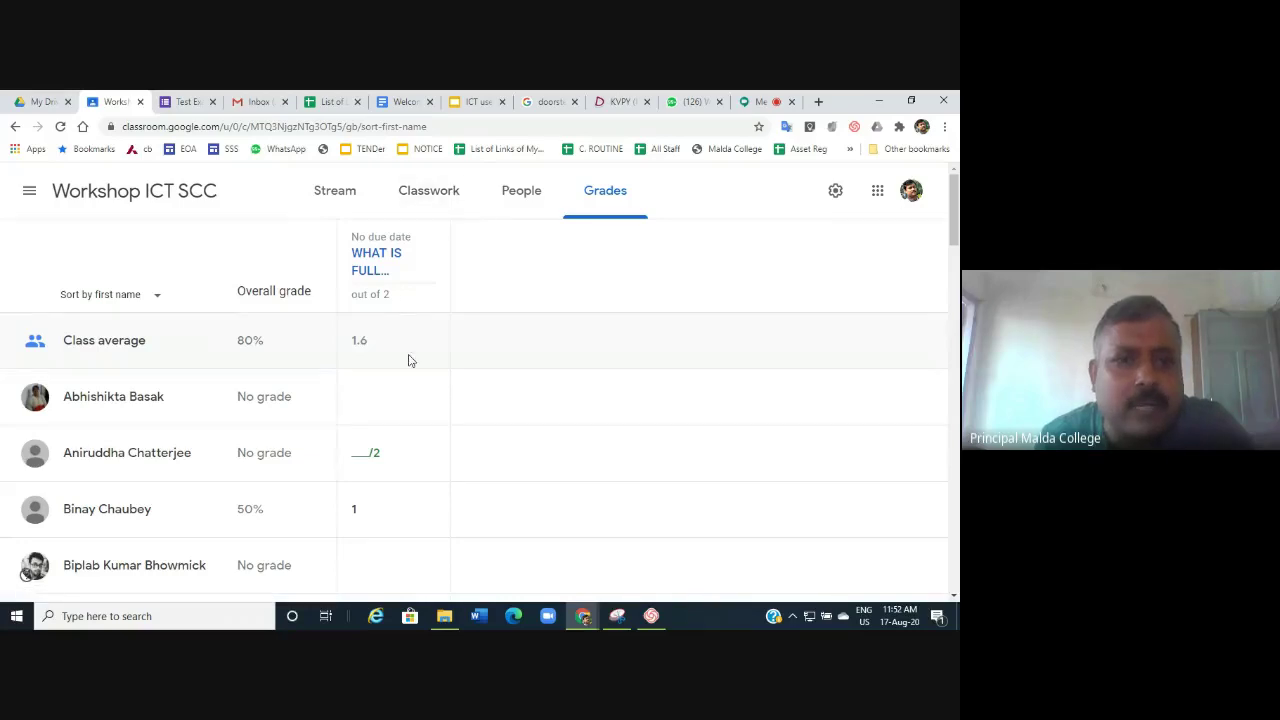
Grade the turned-in answers to the AI full-form question, then return to the Workshop ICT SCC stream.
{"action": "left_click", "coordinate": [380, 258]}
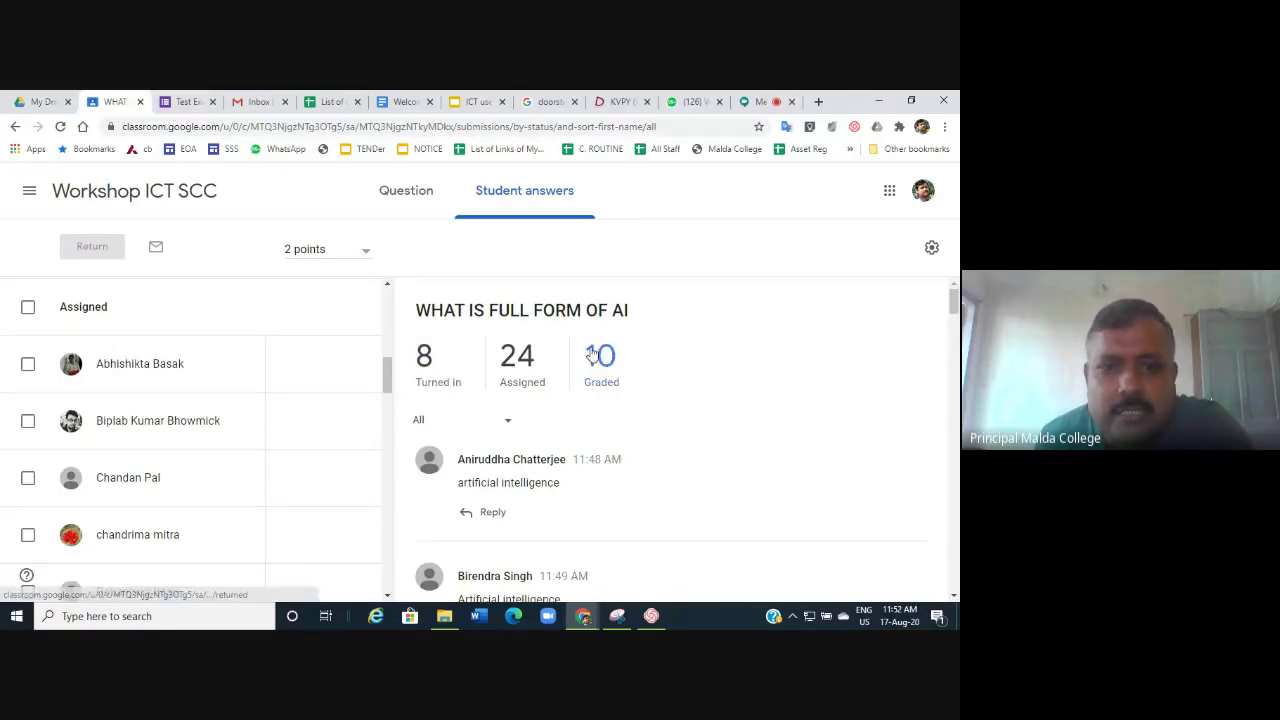
{"action": "left_click", "coordinate": [428, 365]}
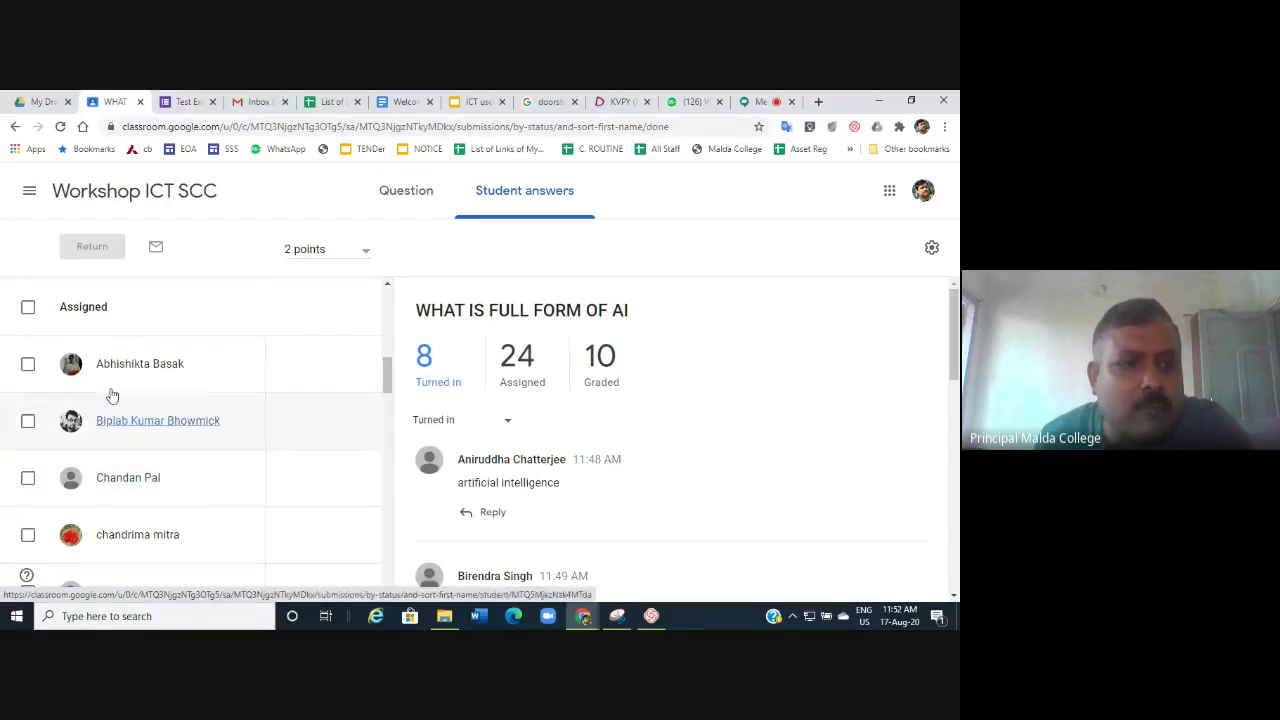
{"action": "scroll", "coordinate": [526, 429], "scroll_direction": "down", "scroll_amount": 2}
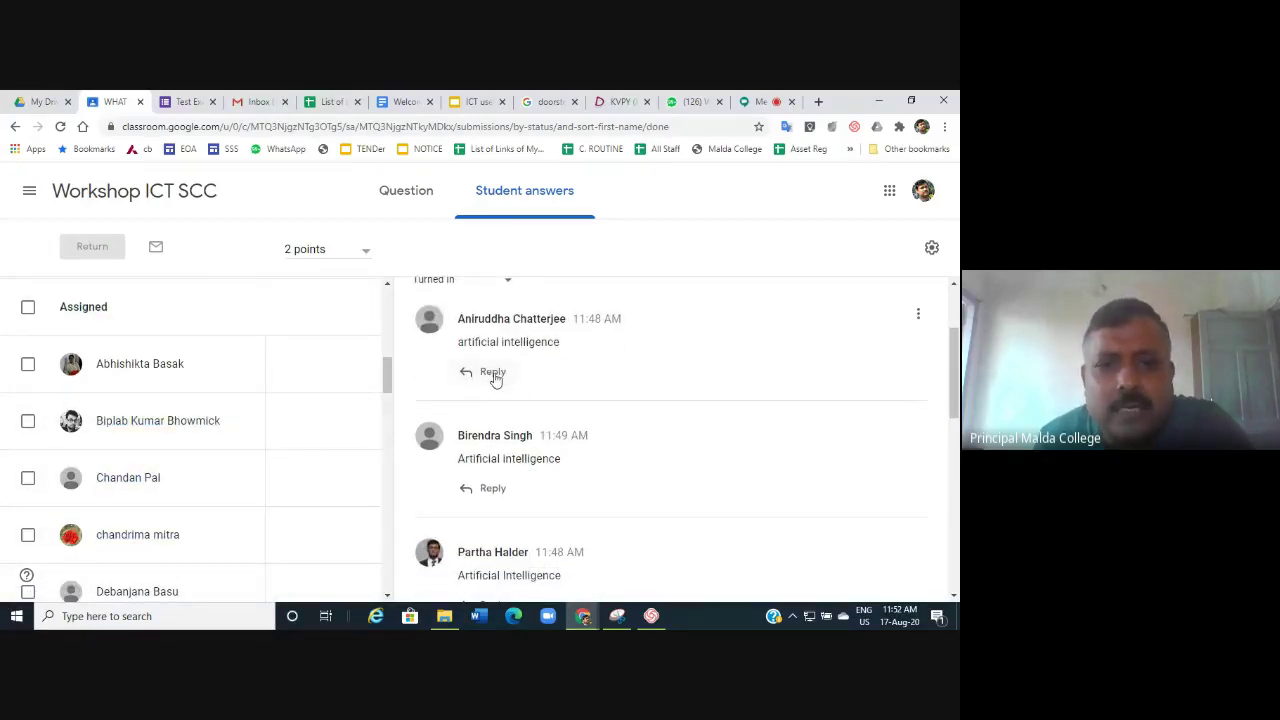
{"action": "scroll", "coordinate": [490, 440], "scroll_direction": "up", "scroll_amount": 2}
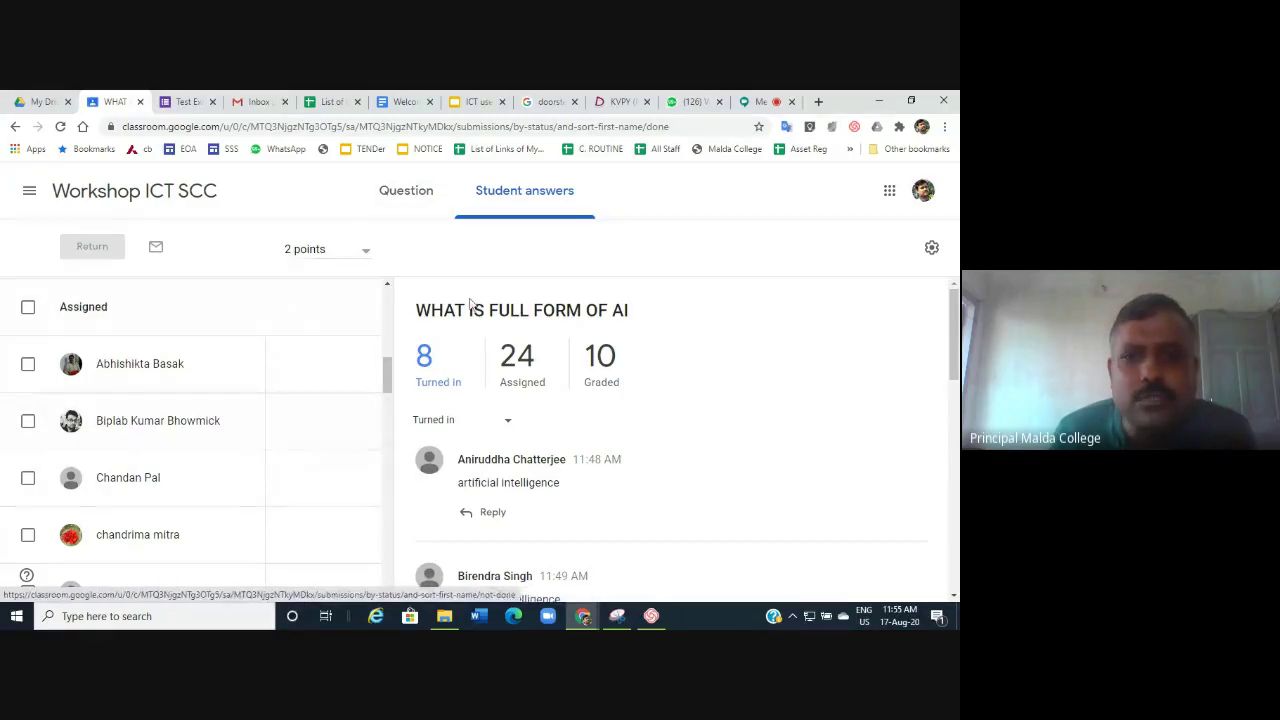
{"action": "left_click", "coordinate": [100, 196]}
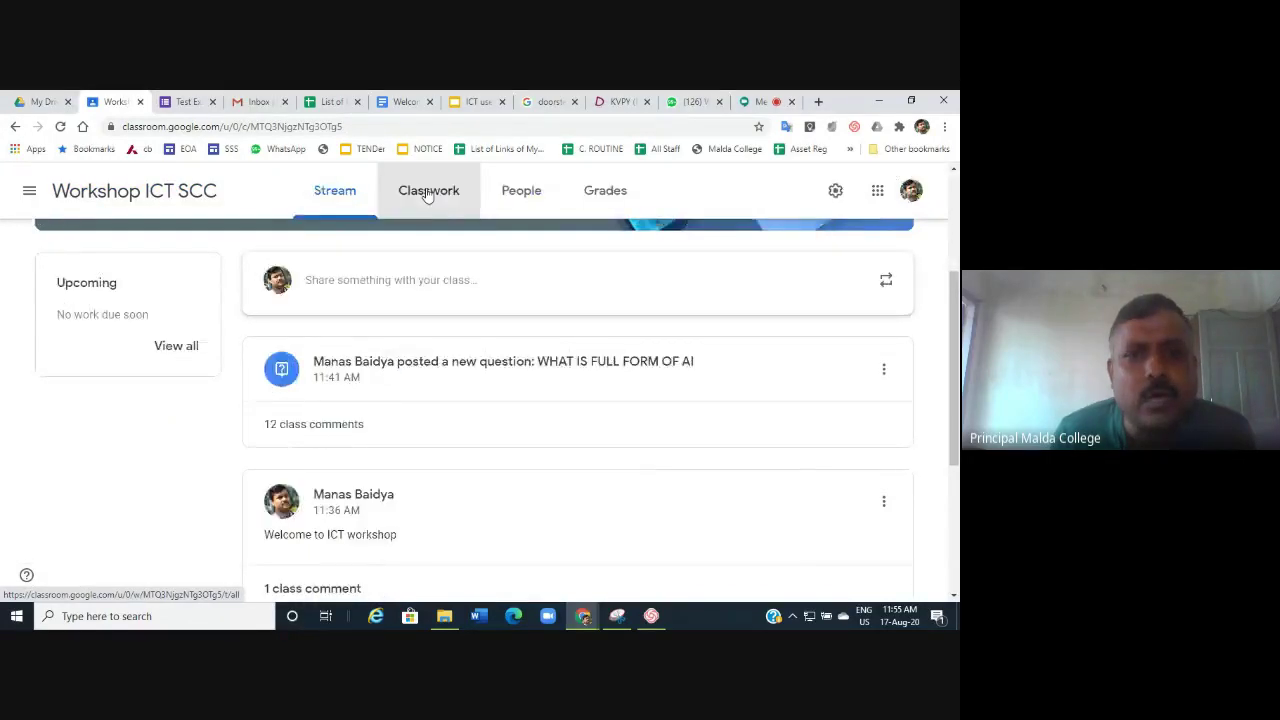
On the Classwork page, show the + Create list of new post types.
{"action": "left_click", "coordinate": [430, 192]}
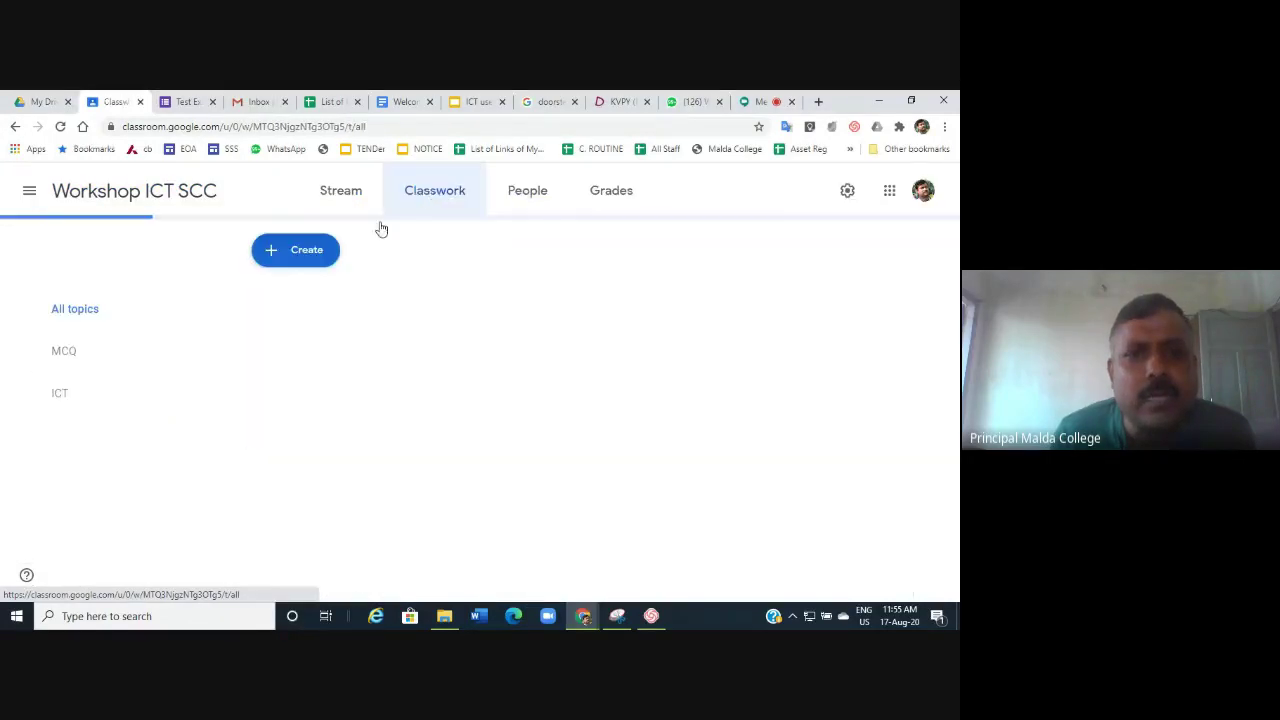
{"action": "left_click", "coordinate": [307, 252]}
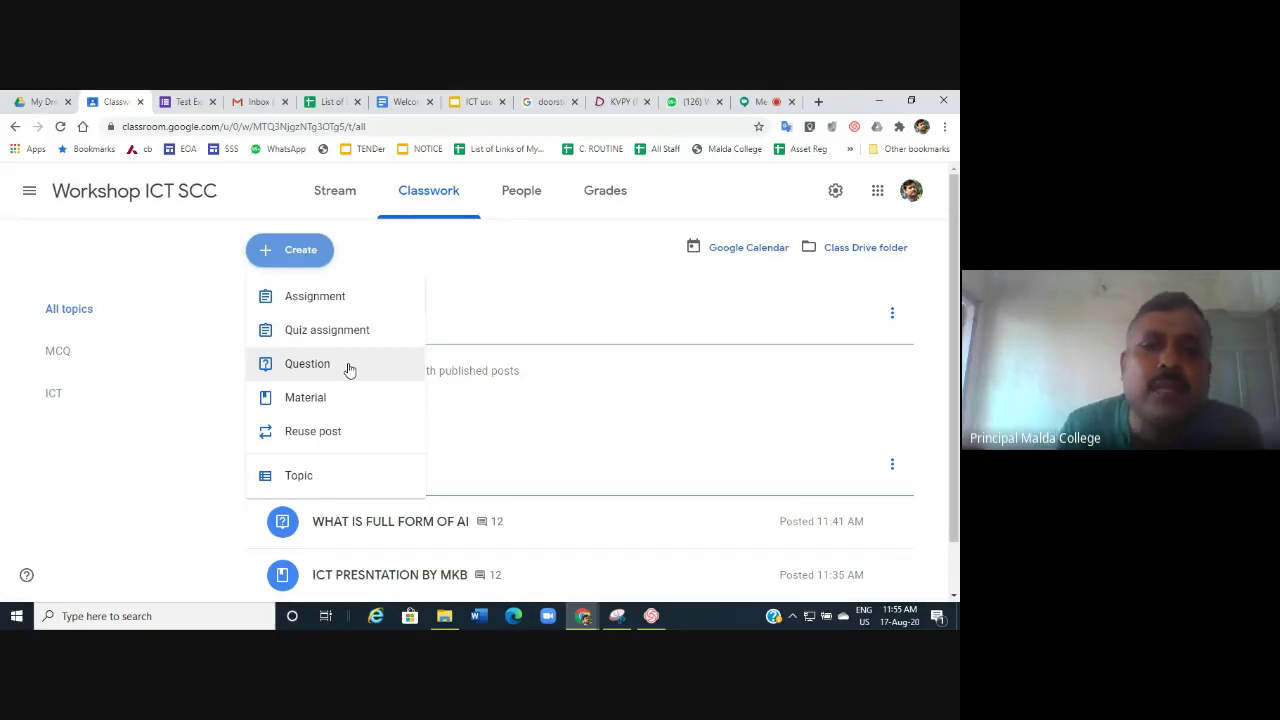
{"action": "left_click", "coordinate": [21, 104]}
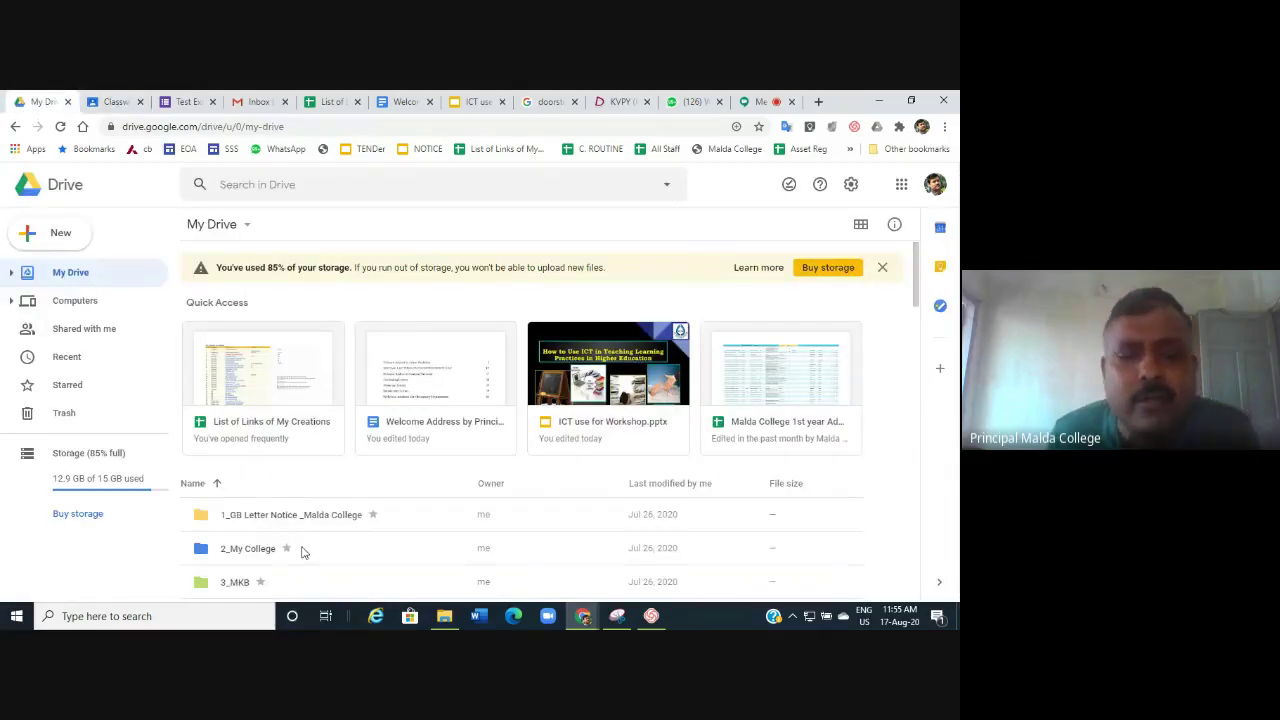
{"action": "scroll", "coordinate": [303, 552], "scroll_direction": "down", "scroll_amount": 10}
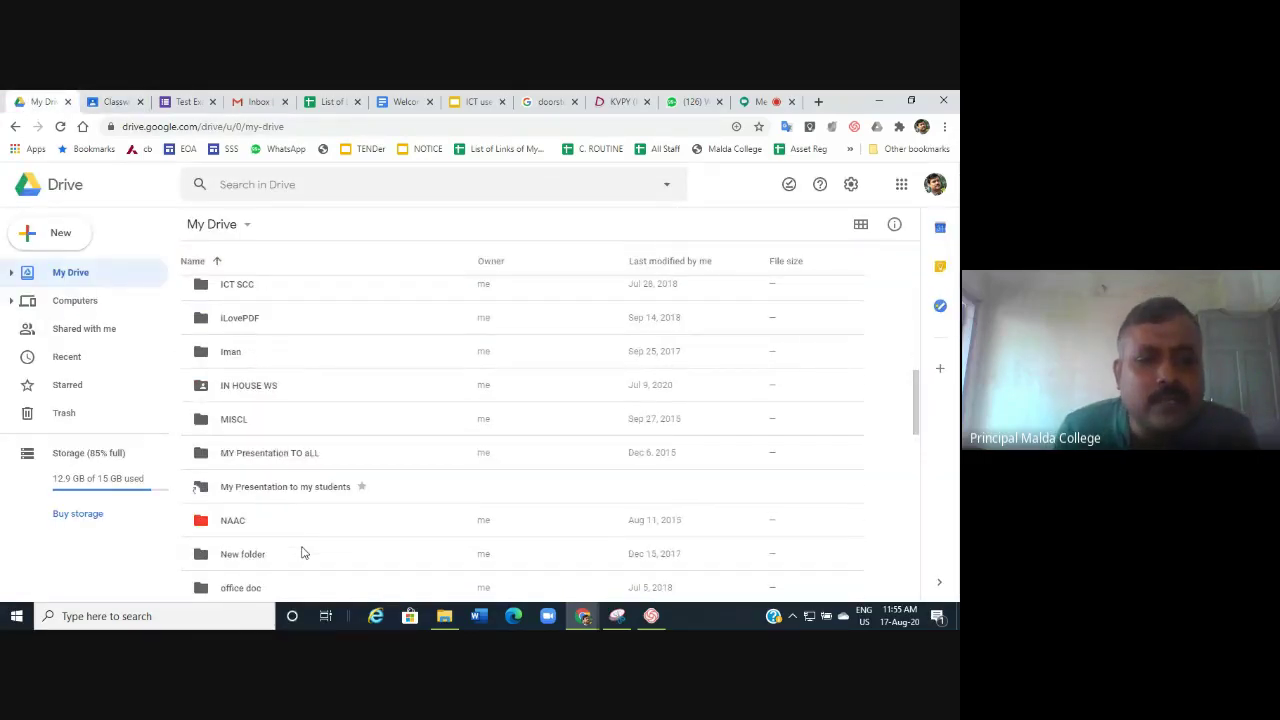
{"action": "scroll", "coordinate": [303, 552], "scroll_direction": "down", "scroll_amount": 10}
{"action": "scroll", "coordinate": [303, 552], "scroll_direction": "up", "scroll_amount": 15}
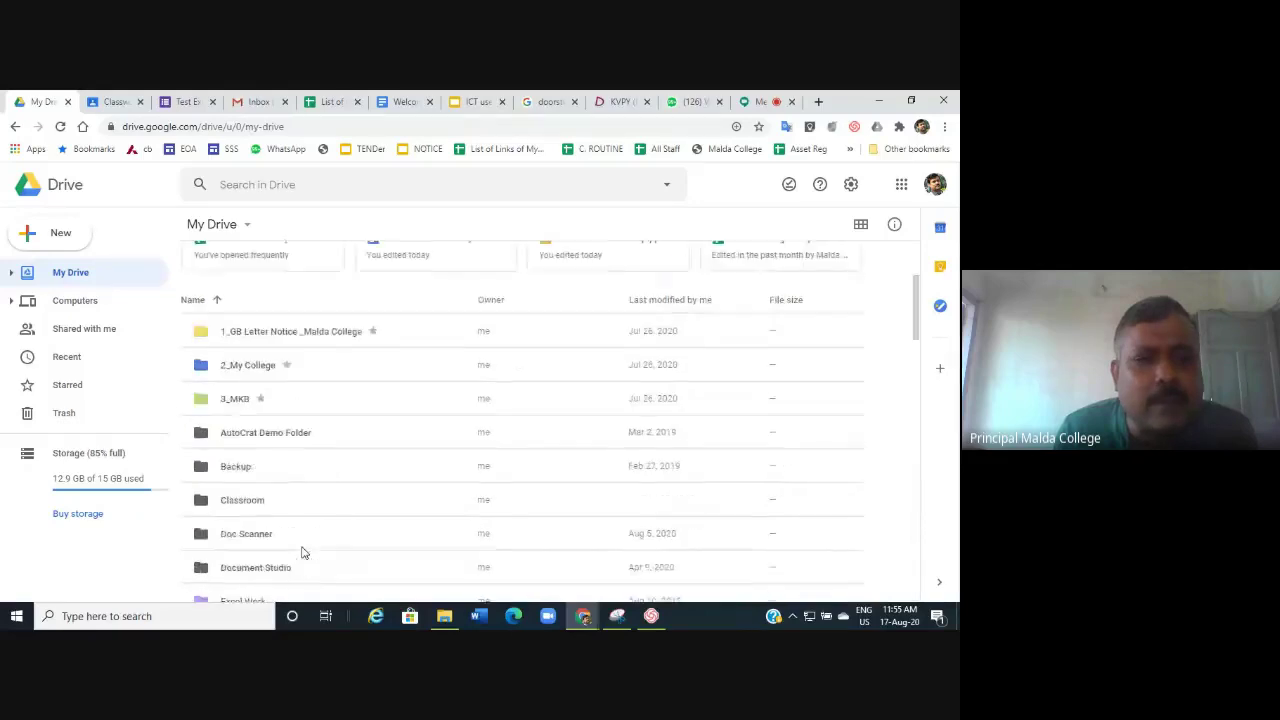
{"action": "scroll", "coordinate": [303, 552], "scroll_direction": "up", "scroll_amount": 2}
{"action": "scroll", "coordinate": [303, 552], "scroll_direction": "down", "scroll_amount": 1}
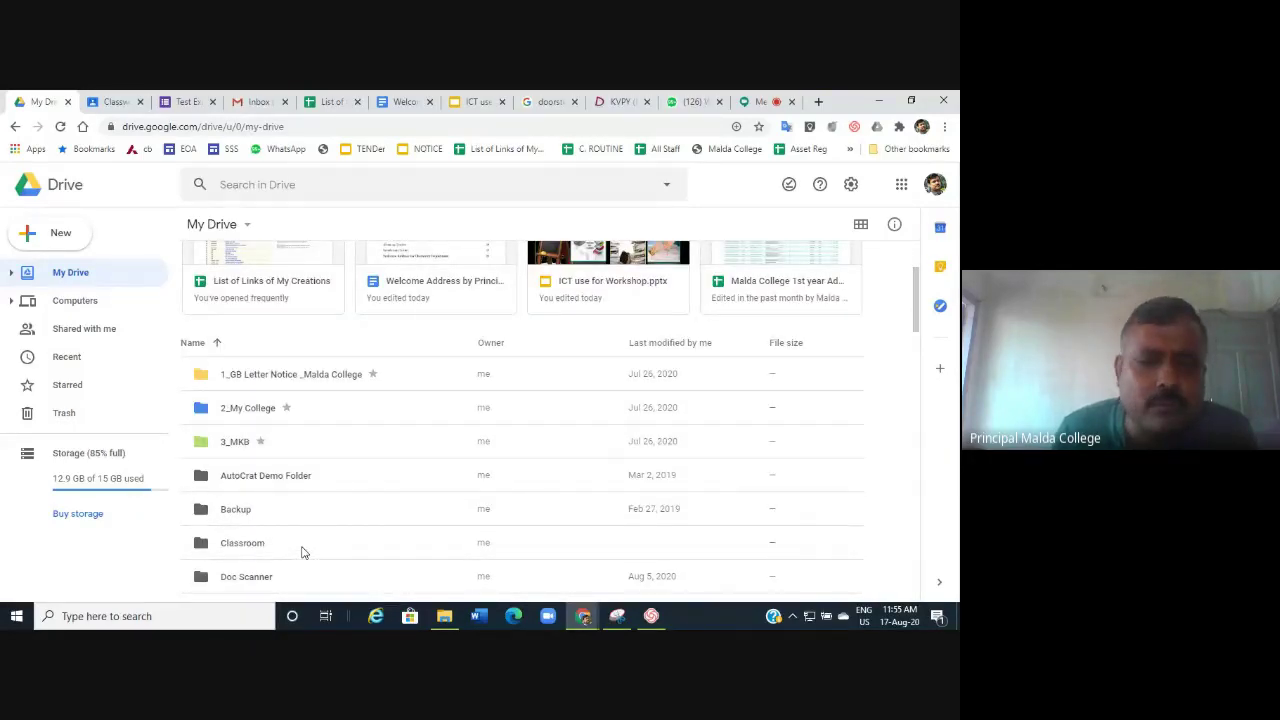
{"action": "scroll", "coordinate": [303, 552], "scroll_direction": "down", "scroll_amount": 8}
{"action": "scroll", "coordinate": [303, 552], "scroll_direction": "down", "scroll_amount": 3}
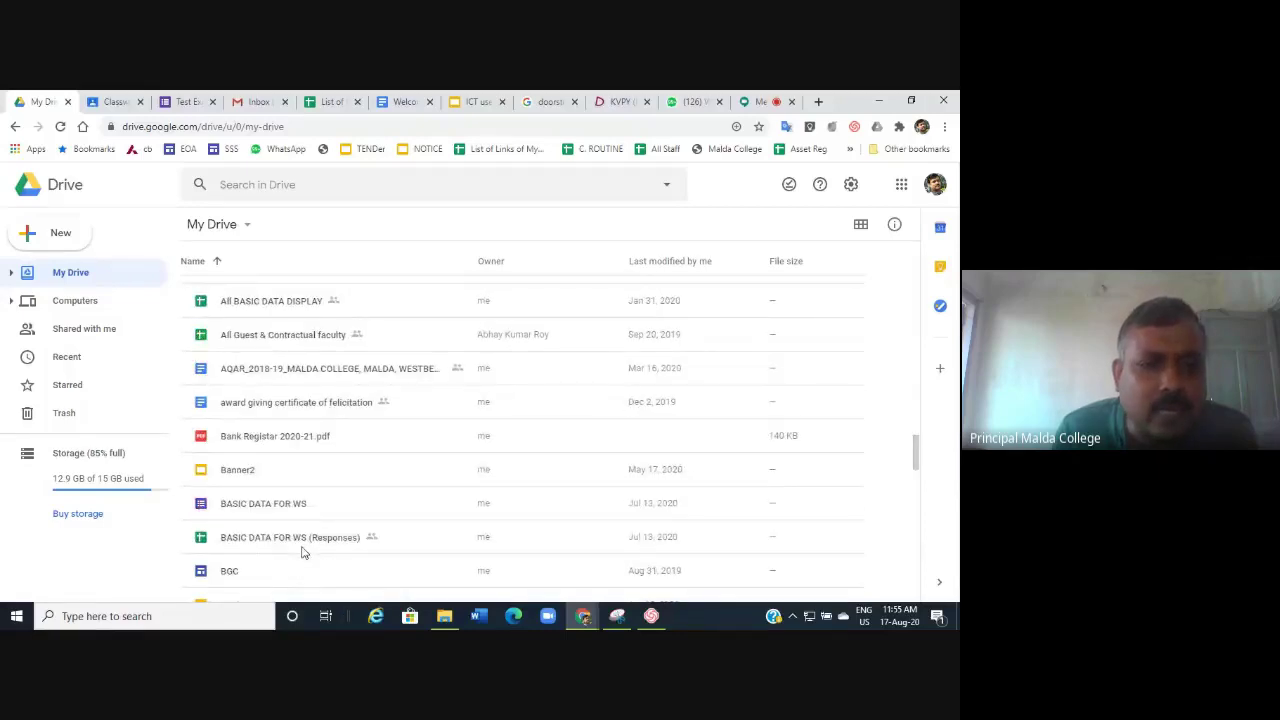
{"action": "scroll", "coordinate": [303, 552], "scroll_direction": "down", "scroll_amount": 3}
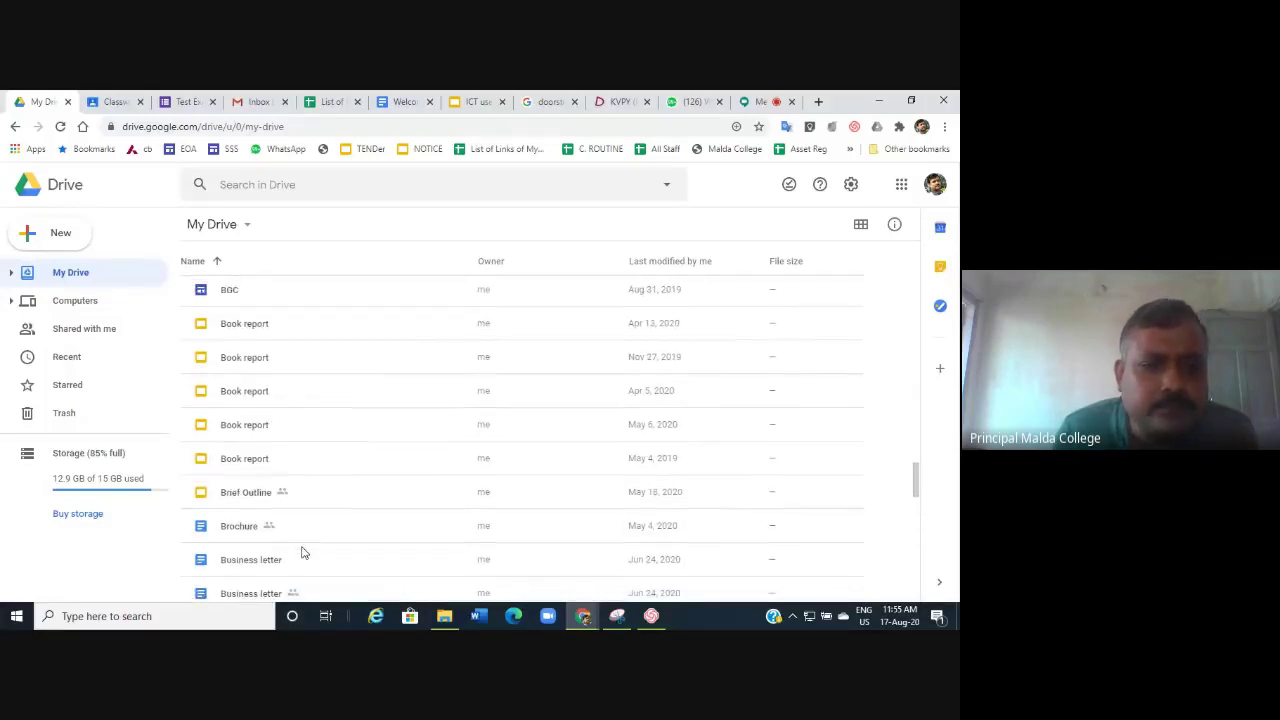
{"action": "scroll", "coordinate": [303, 552], "scroll_direction": "down", "scroll_amount": 3}
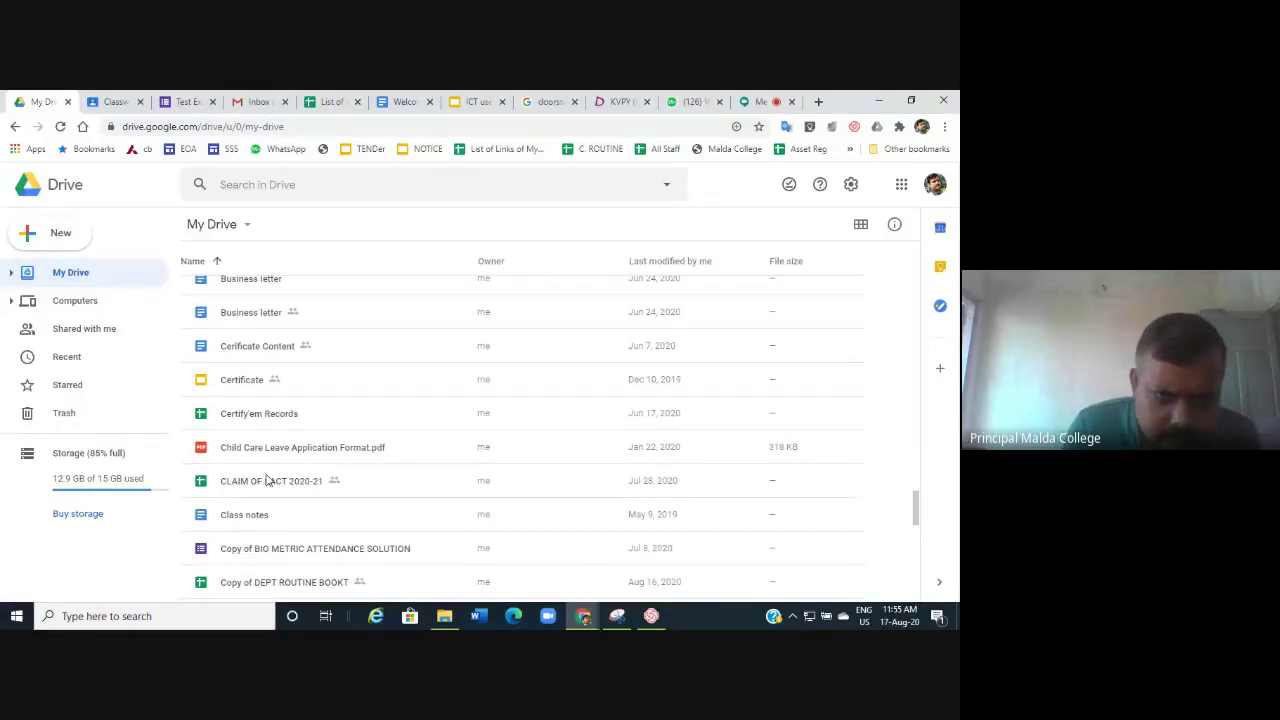
{"action": "scroll", "coordinate": [268, 465], "scroll_direction": "down", "scroll_amount": 4}
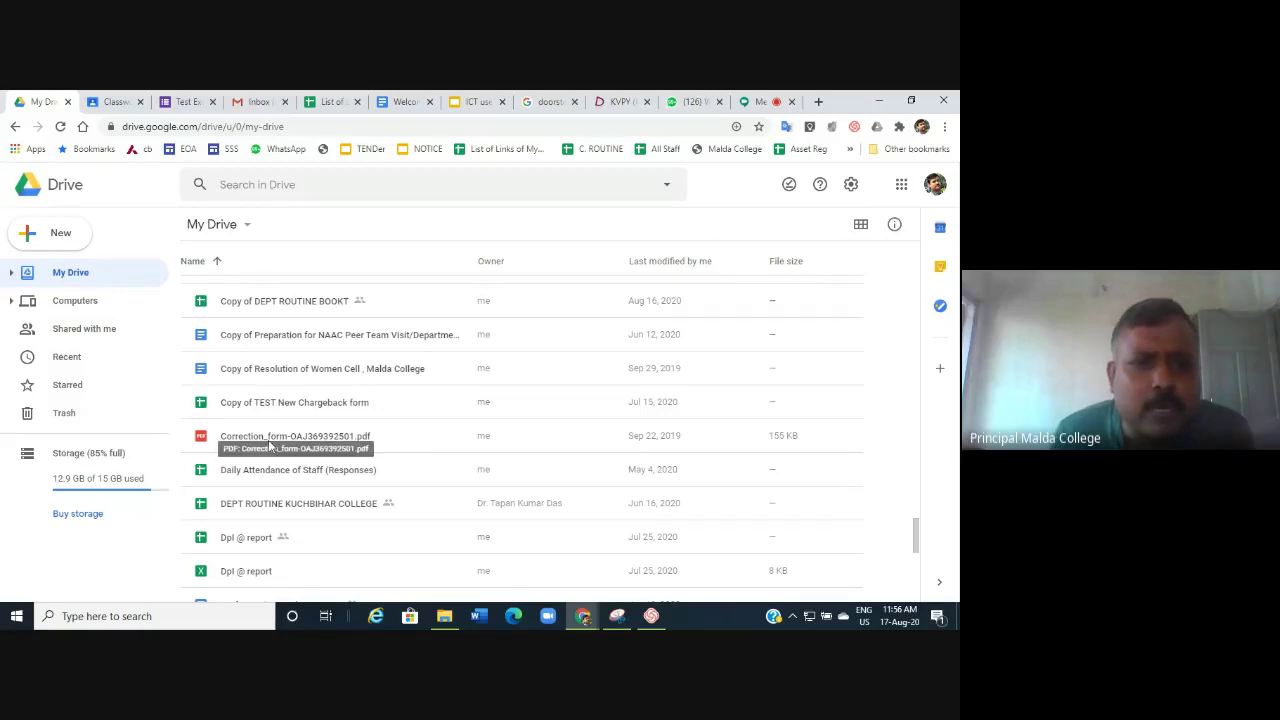
{"action": "left_click", "coordinate": [268, 446]}
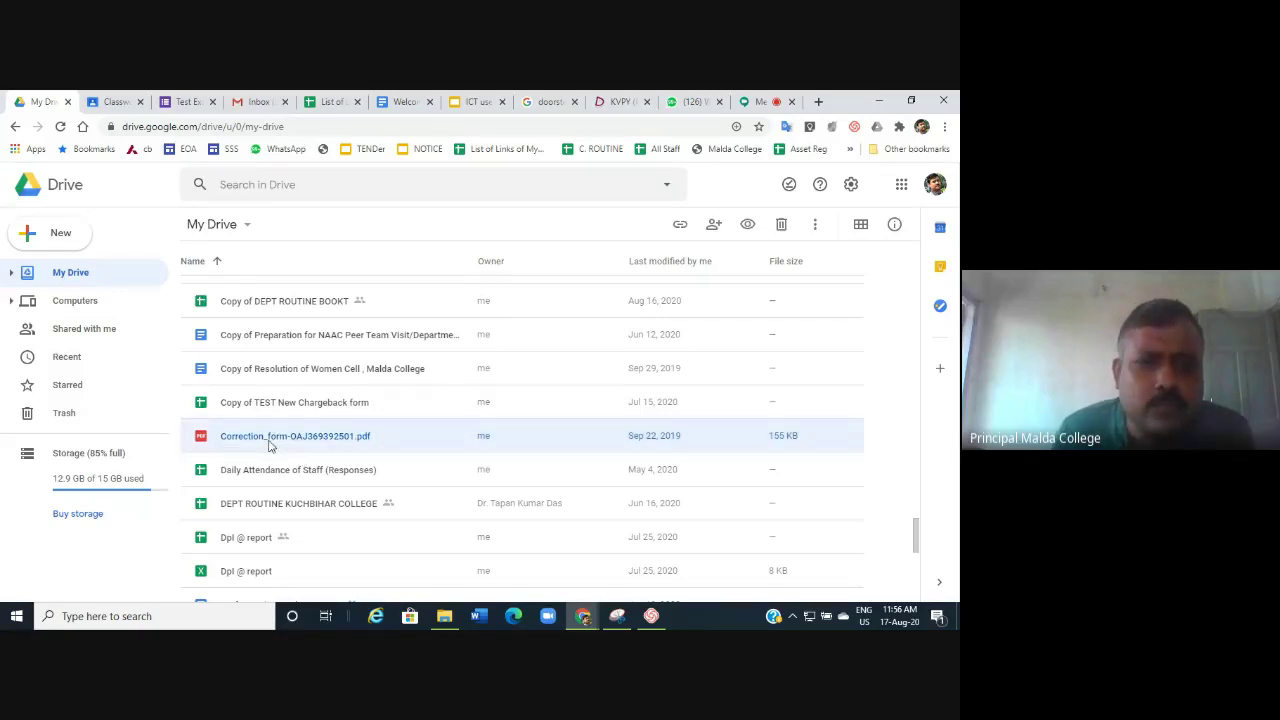
Bring up the context menu of the selected Correction_form PDF.
{"action": "right_click", "coordinate": [268, 446]}
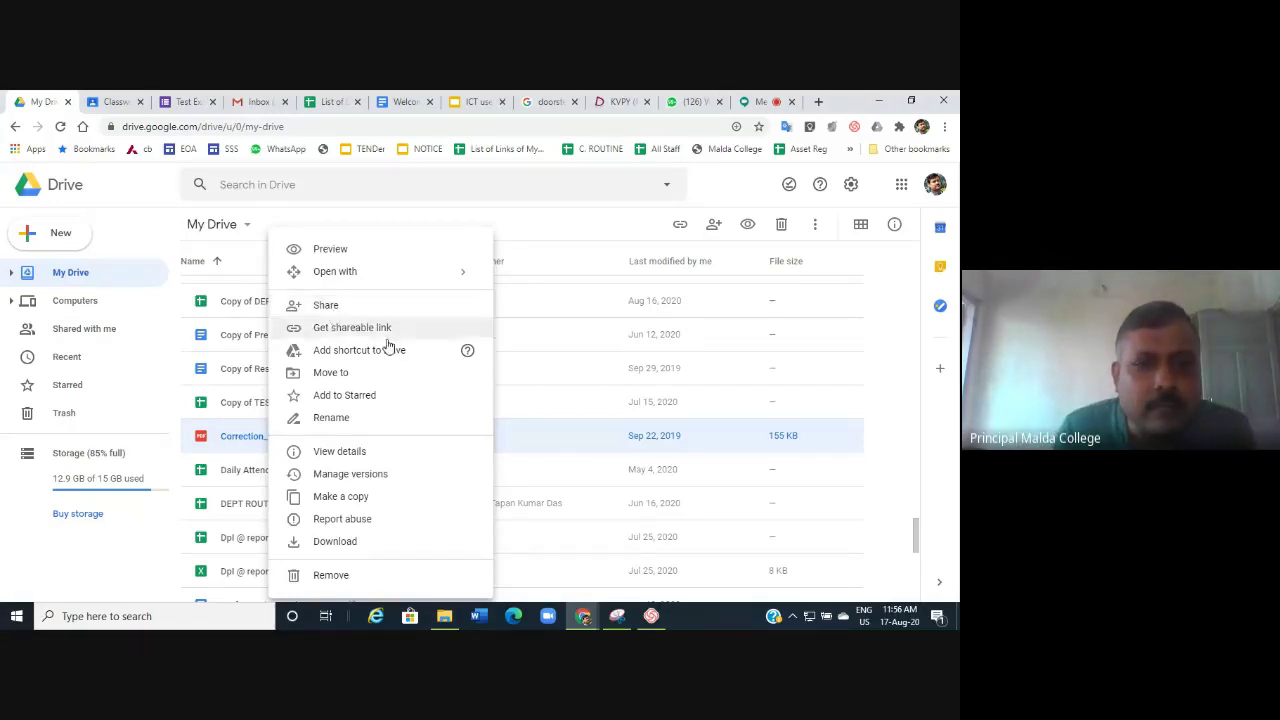
Give anyone with the link Viewer access to the Correction_form PDF and copy its link.
{"action": "left_click", "coordinate": [323, 333]}
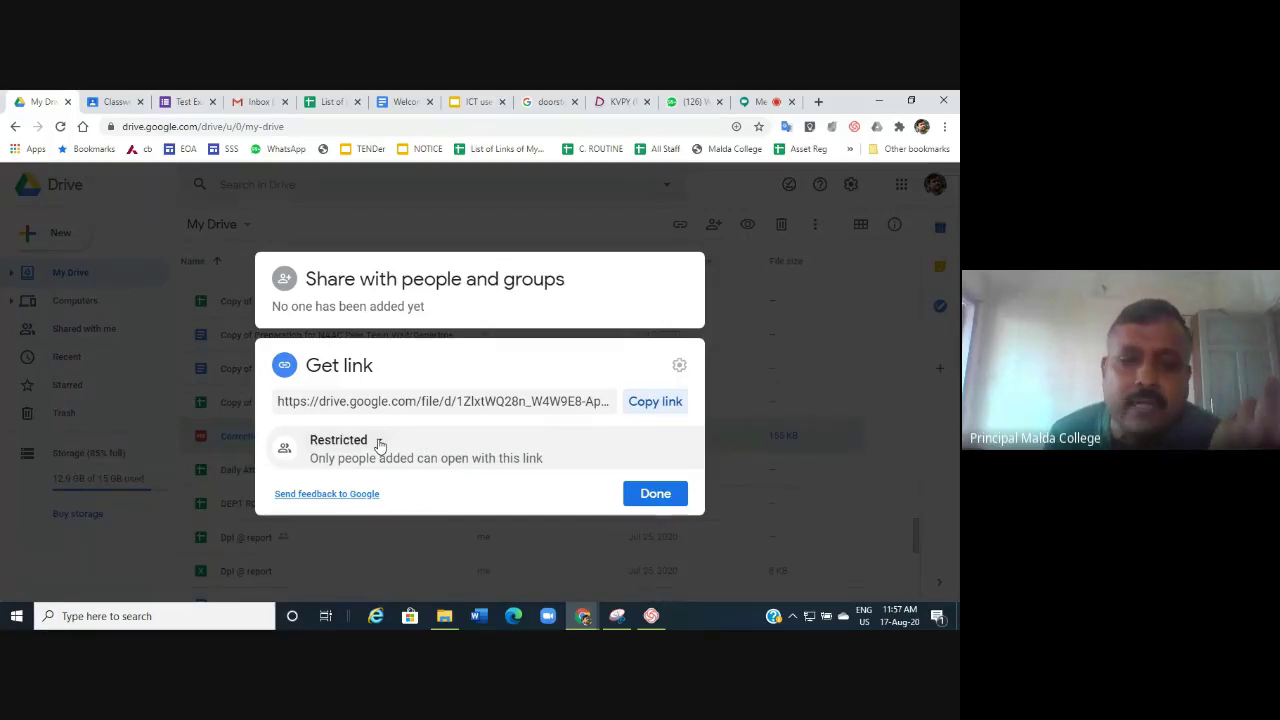
{"action": "left_click", "coordinate": [380, 444]}
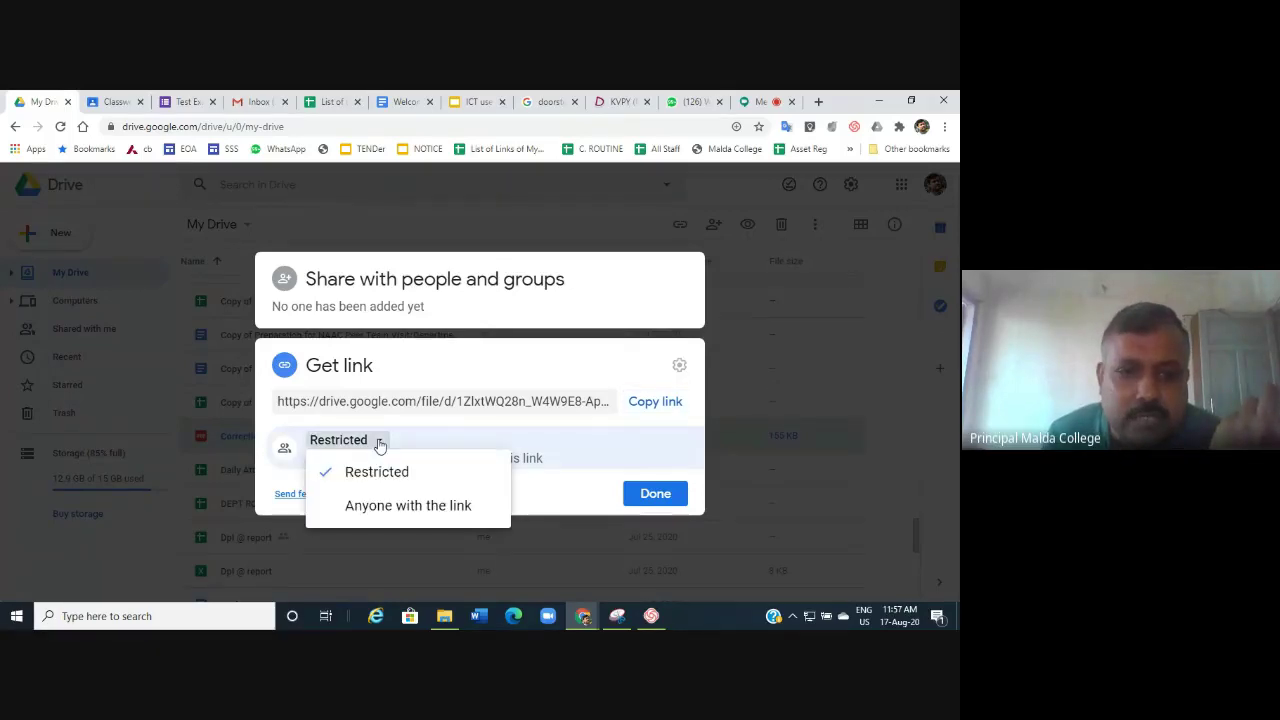
{"action": "left_click", "coordinate": [397, 507]}
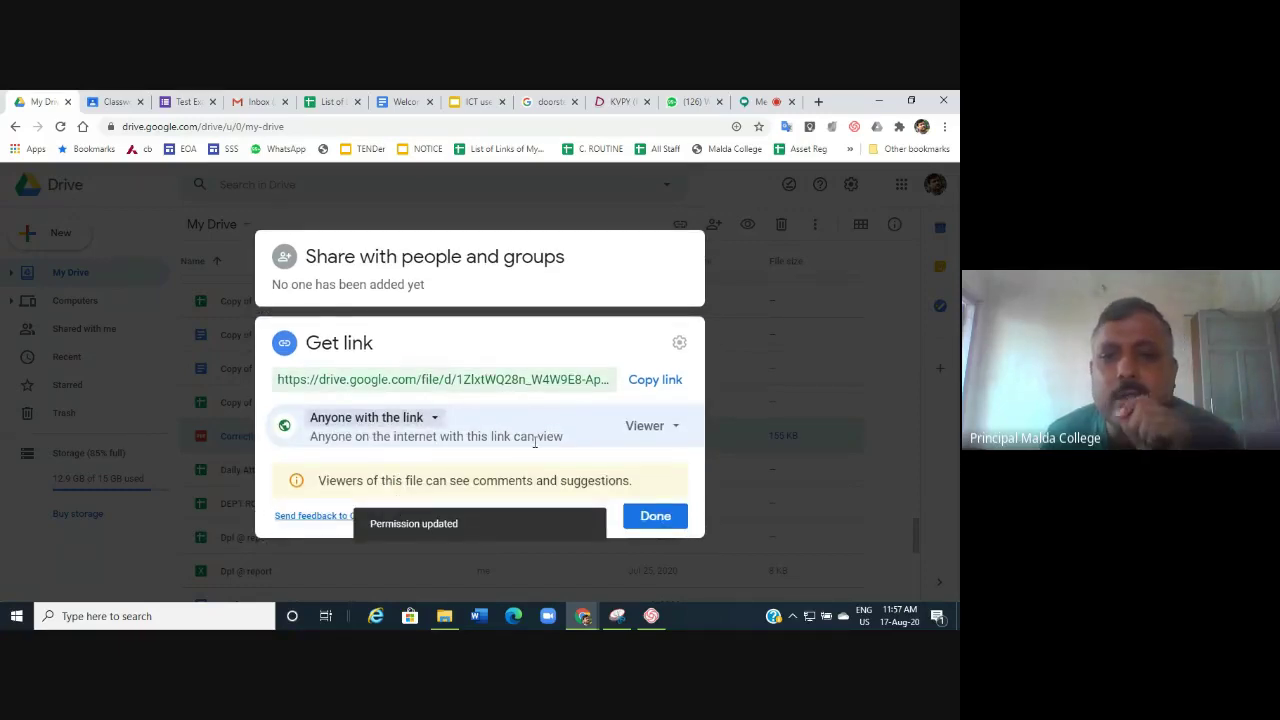
{"action": "left_click", "coordinate": [673, 429]}
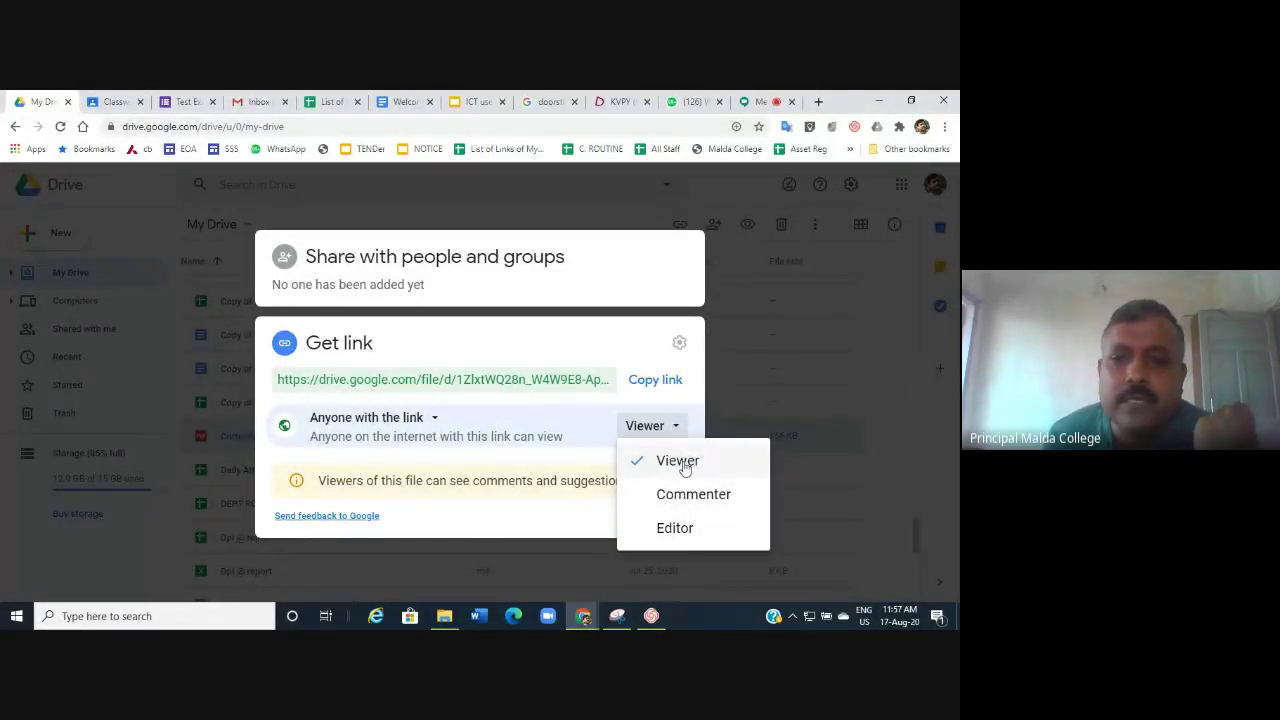
{"action": "left_click", "coordinate": [681, 462]}
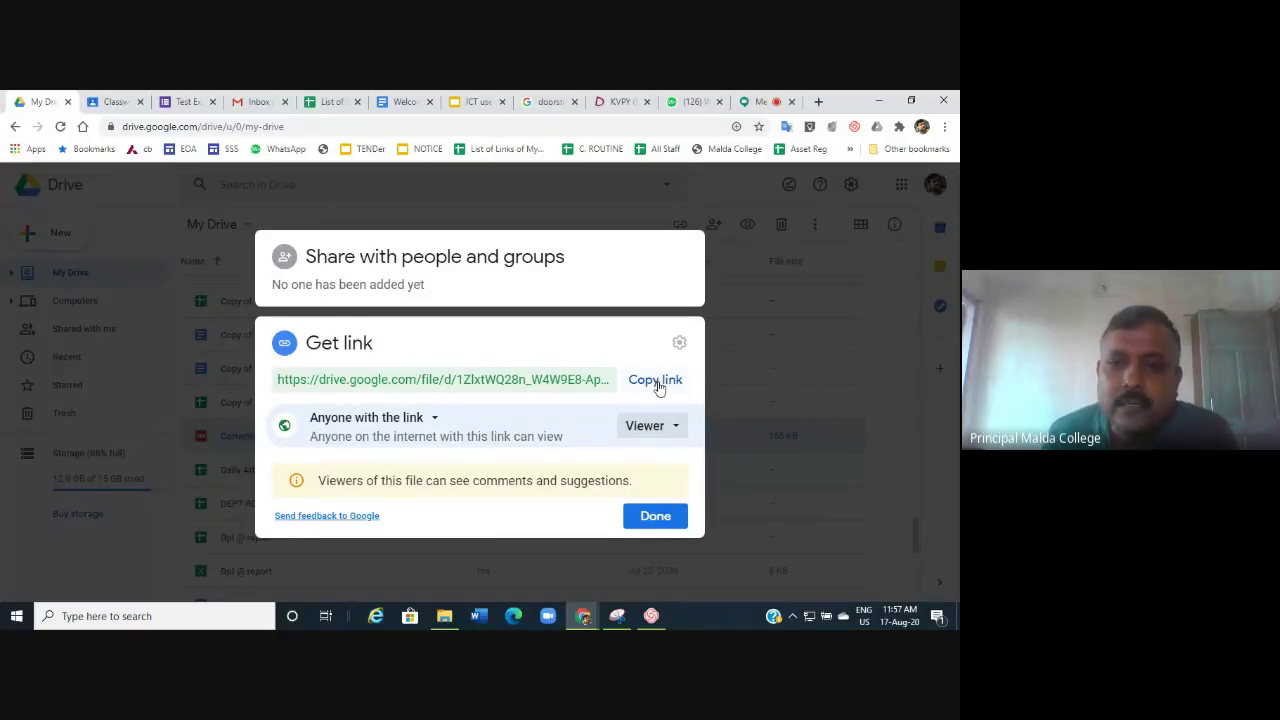
{"action": "left_click", "coordinate": [657, 384]}
{"action": "left_click", "coordinate": [662, 512]}
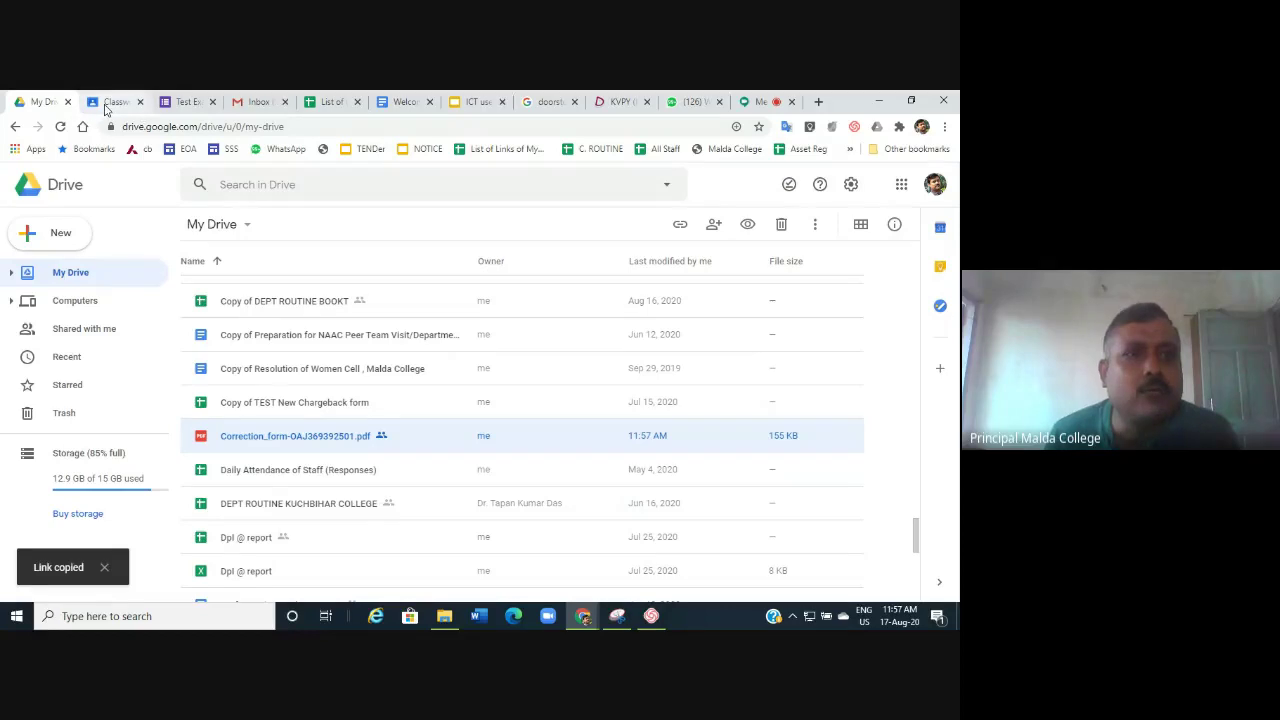
Post the copied Correction_form PDF Drive link as an announcement in the Workshop ICT SCC stream.
{"action": "left_click", "coordinate": [107, 104]}
{"action": "left_click", "coordinate": [333, 189]}
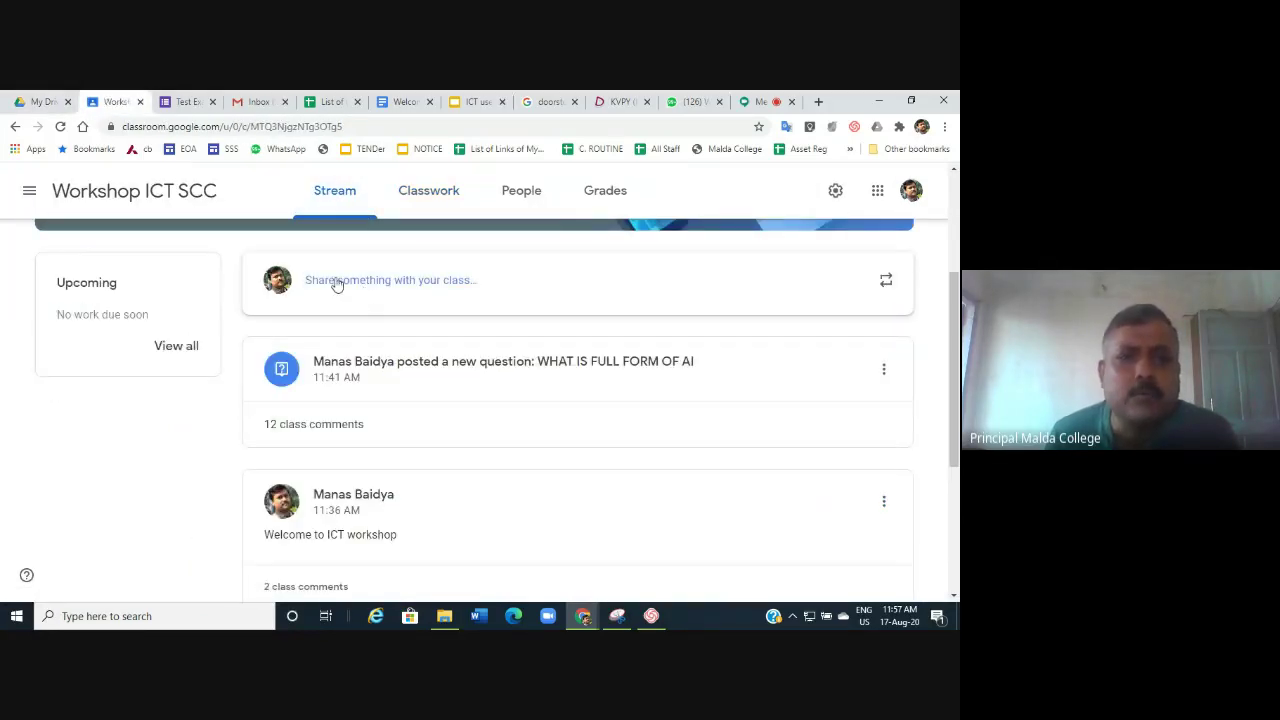
{"action": "left_click", "coordinate": [335, 282]}
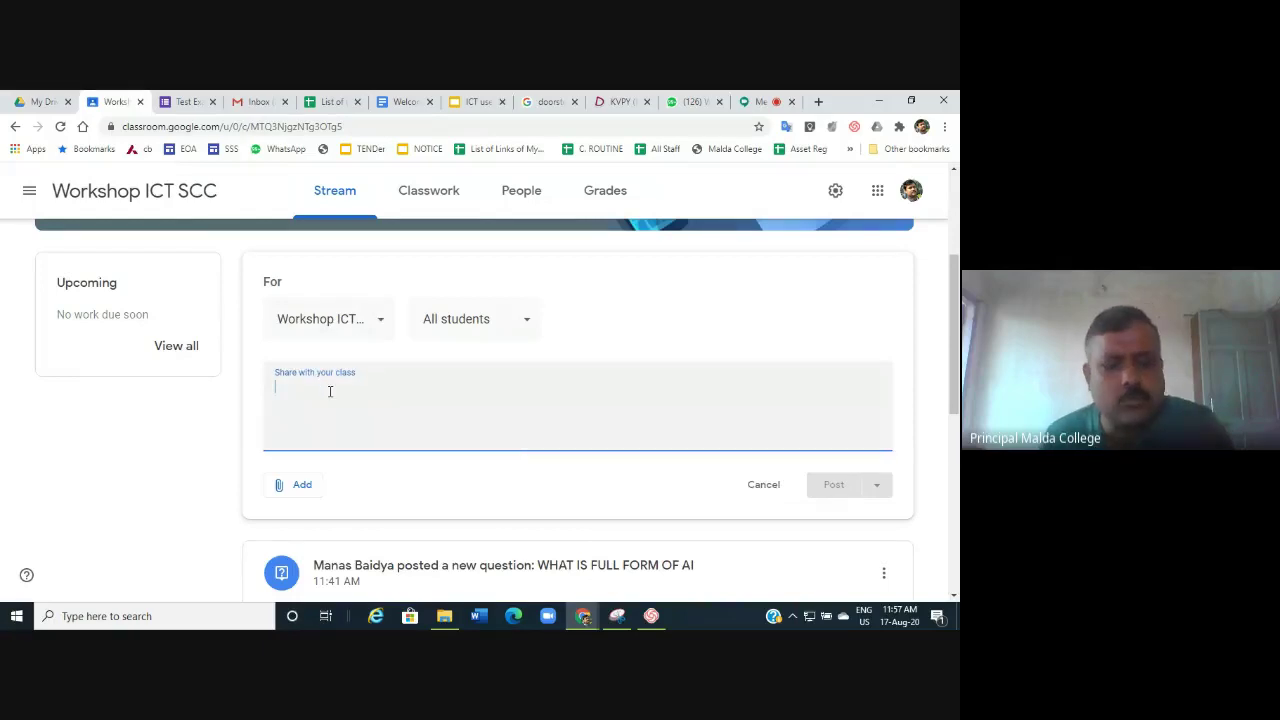
{"action": "left_click", "coordinate": [321, 330]}
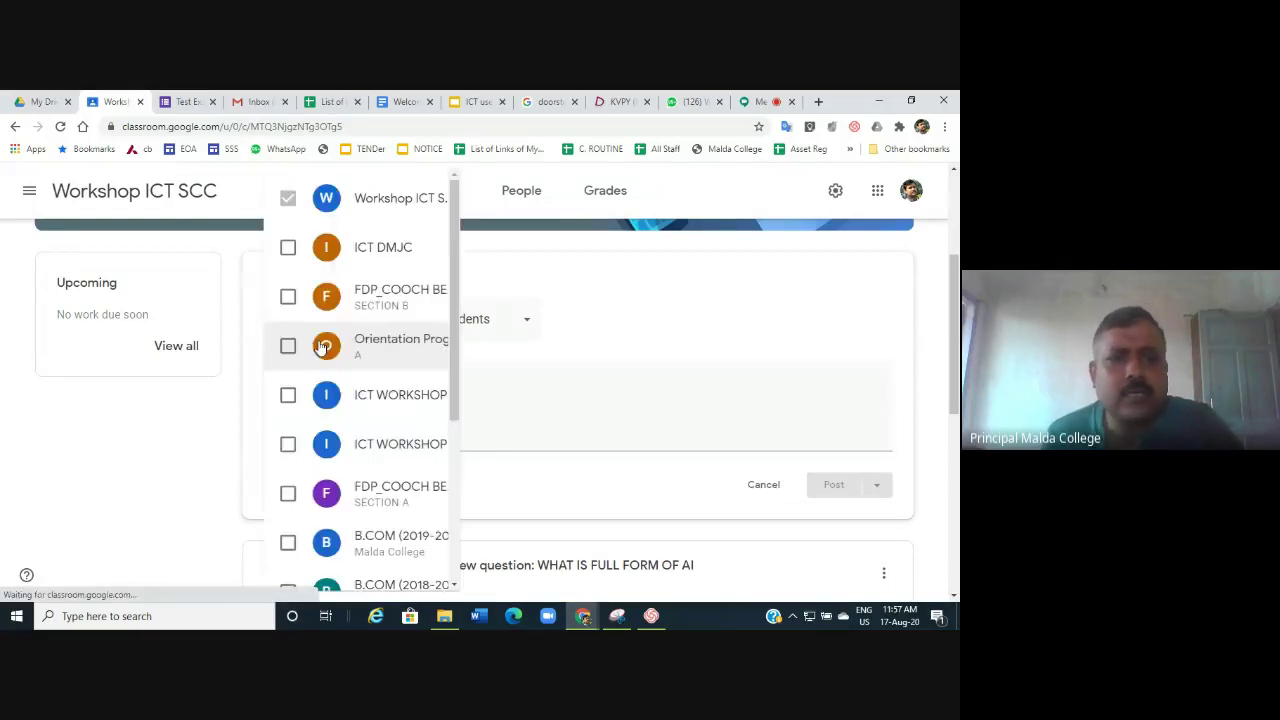
{"action": "left_click", "coordinate": [317, 366]}
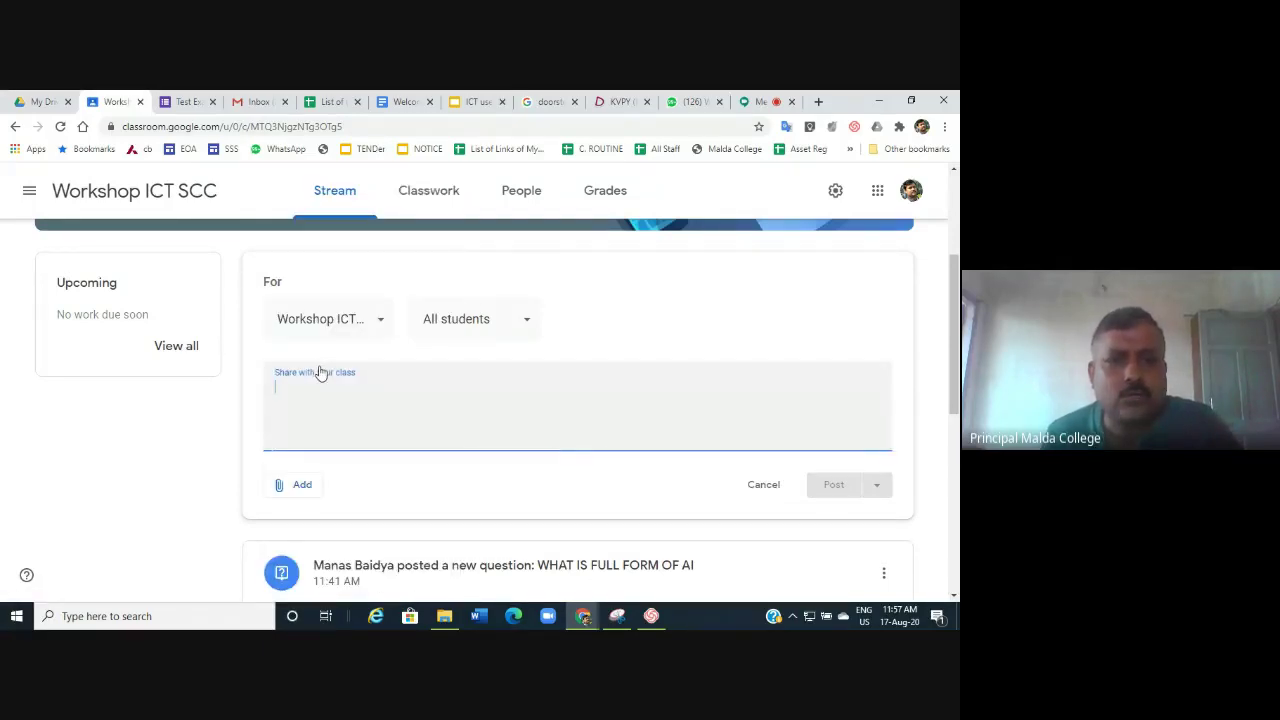
{"action": "key", "text": "ctrl+v"}
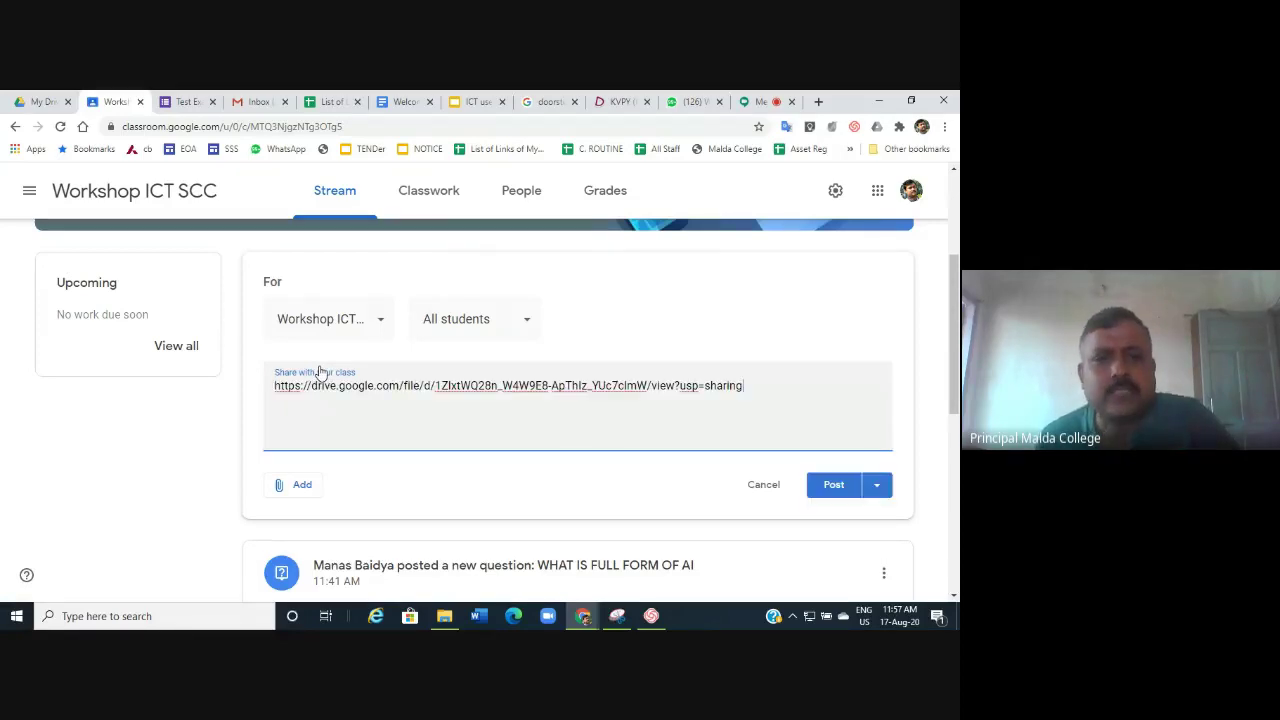
{"action": "left_click", "coordinate": [836, 485]}
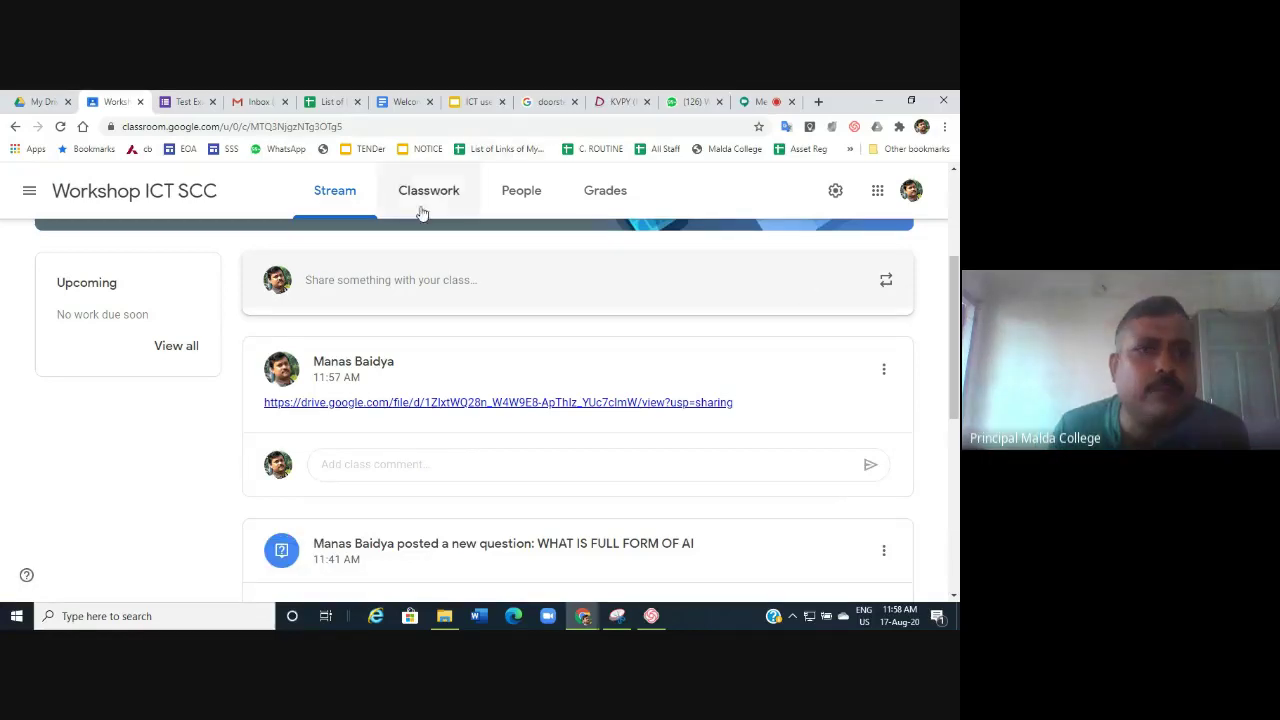
Check the Correction_form PDF's share settings in Drive still allow anyone with the link to view.
{"action": "left_click", "coordinate": [42, 101]}
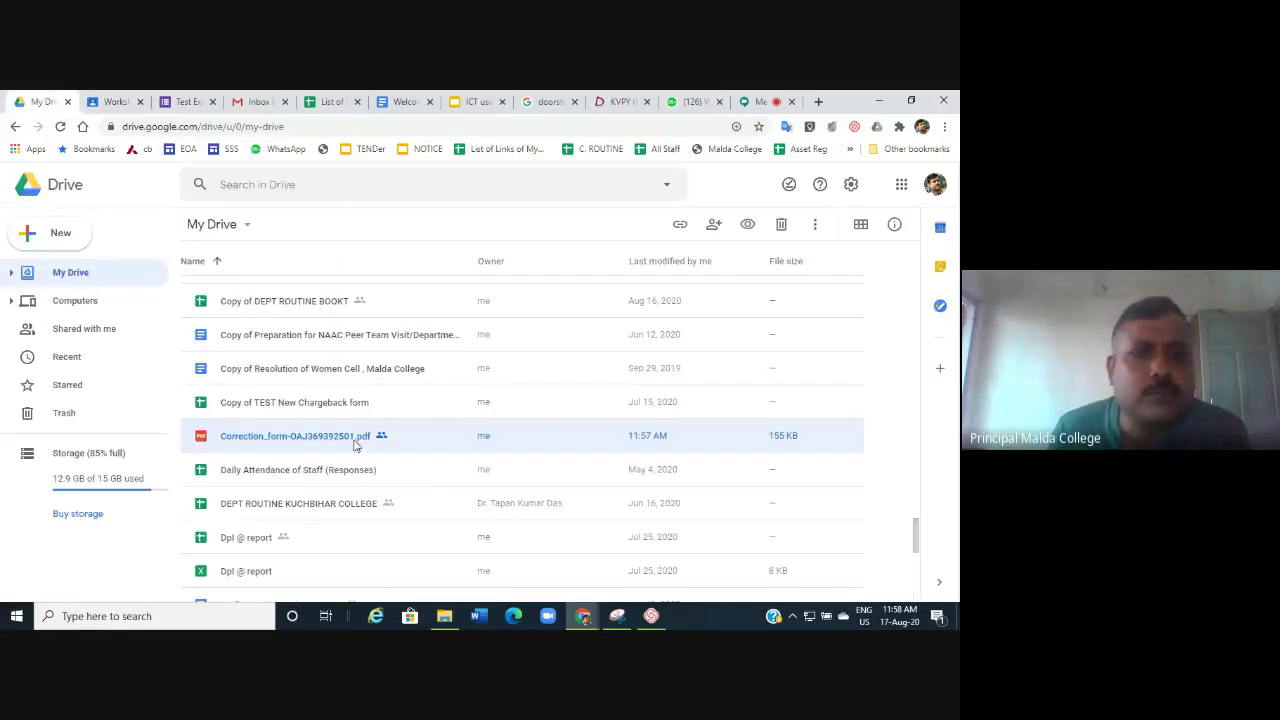
{"action": "right_click", "coordinate": [267, 438]}
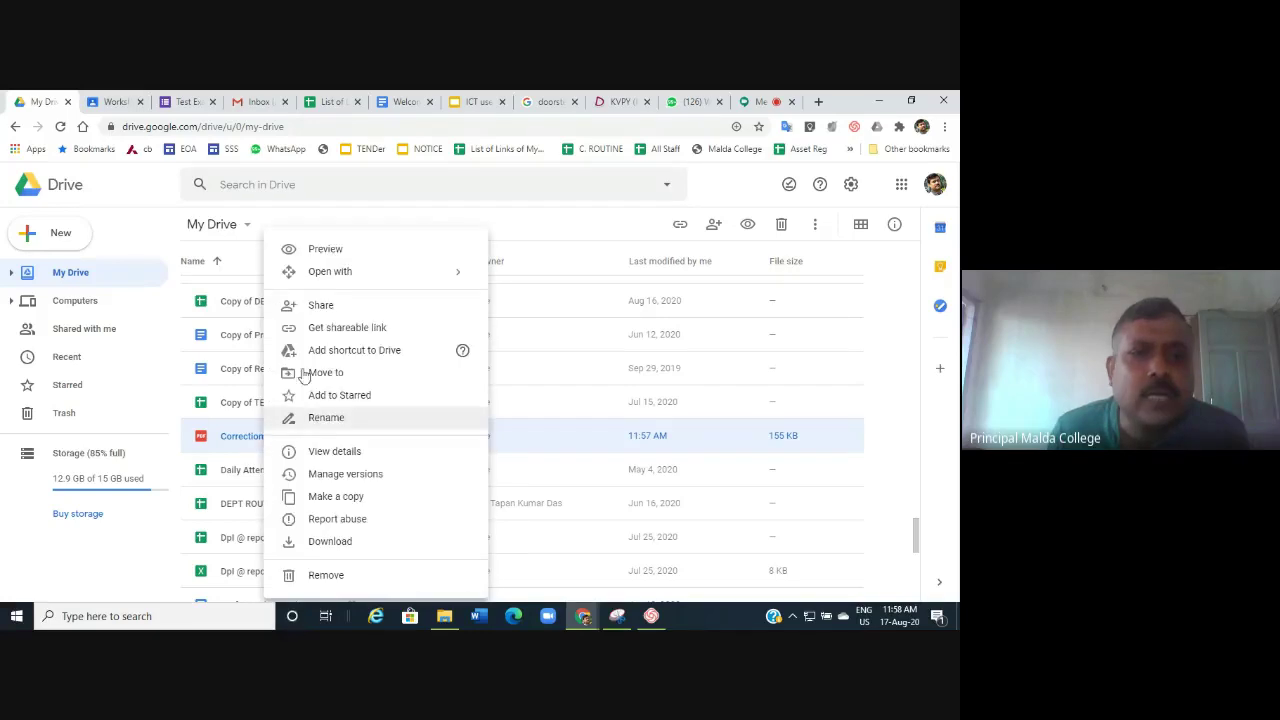
{"action": "left_click", "coordinate": [322, 308]}
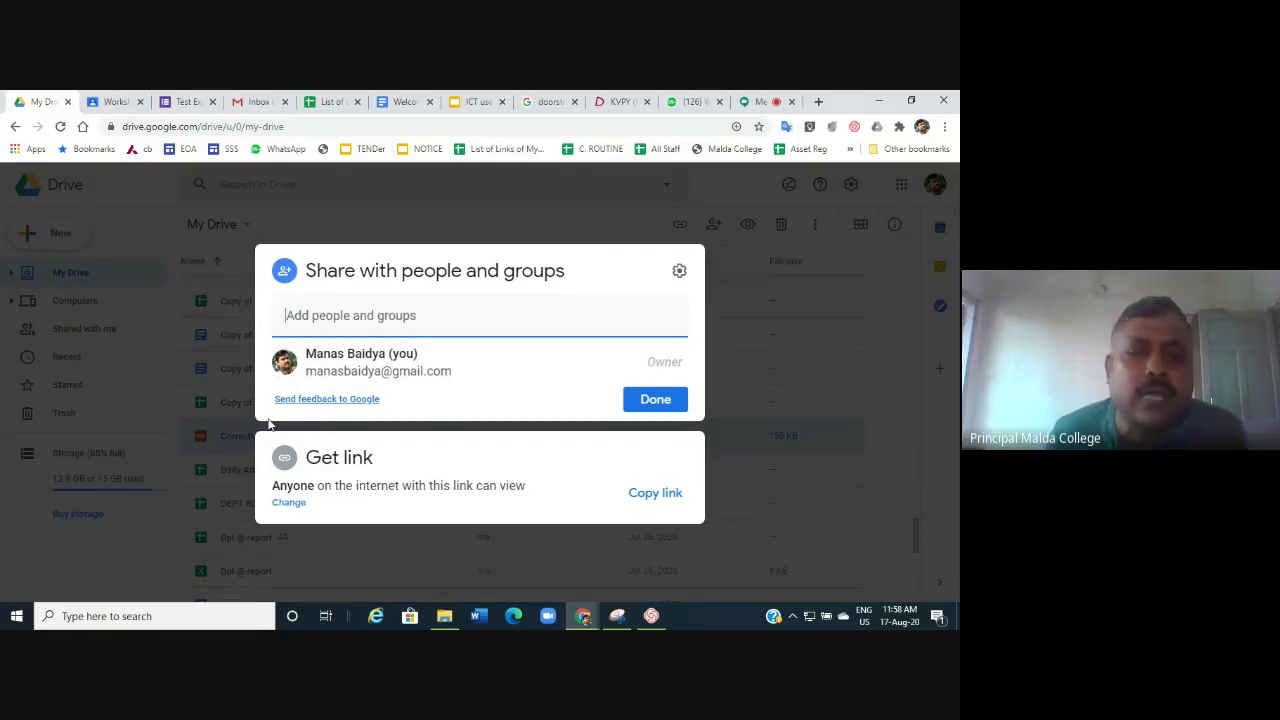
{"action": "left_click", "coordinate": [855, 323]}
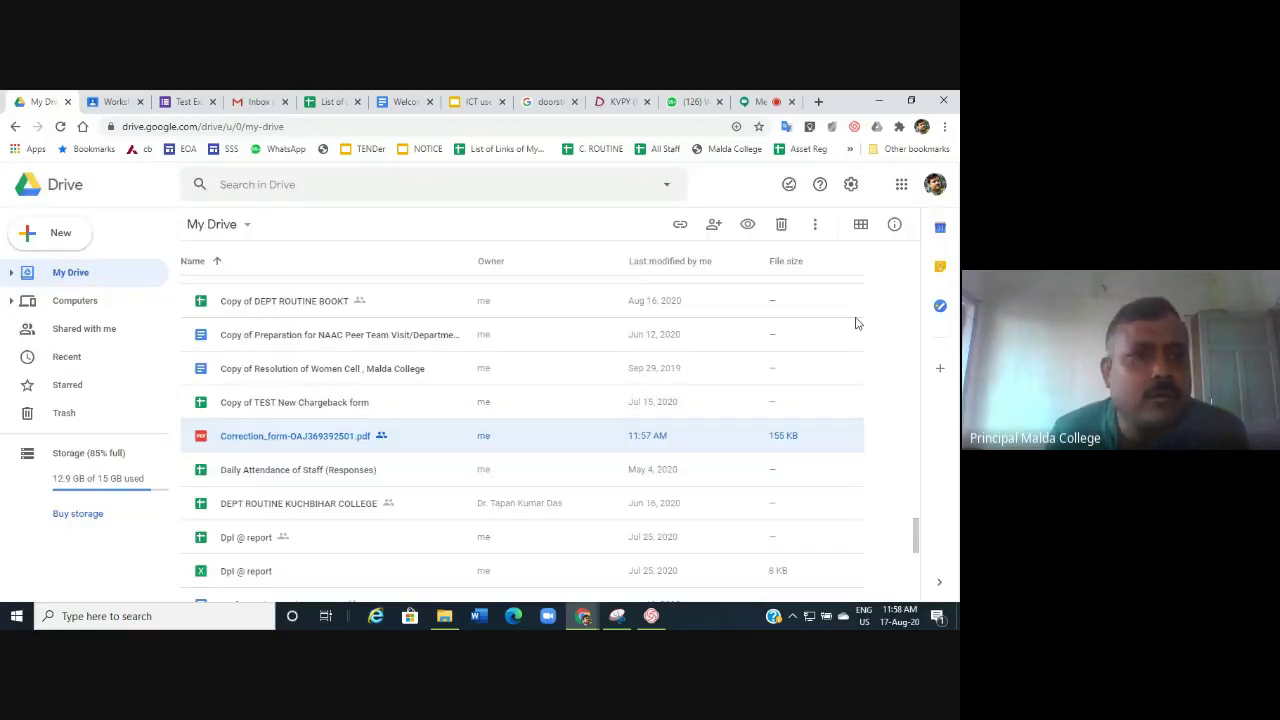
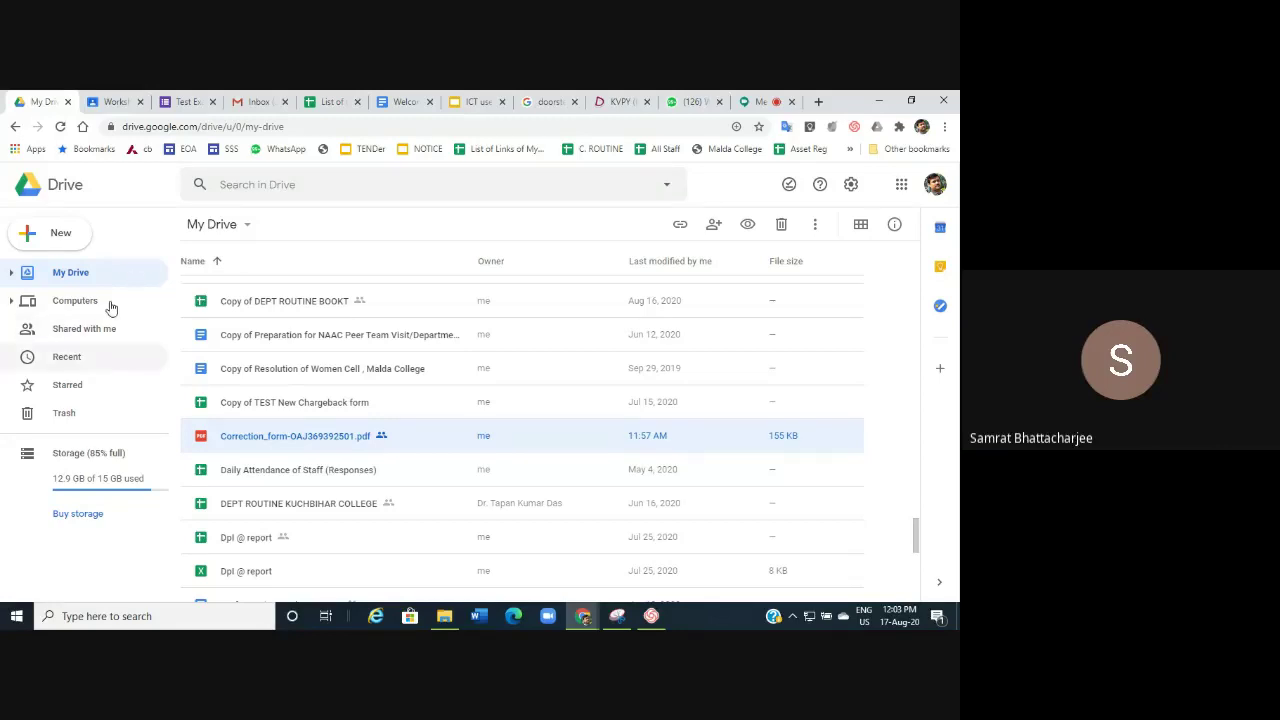
Open Google Drive's New menu and expand More to show Google Forms.
{"action": "left_click", "coordinate": [58, 234]}
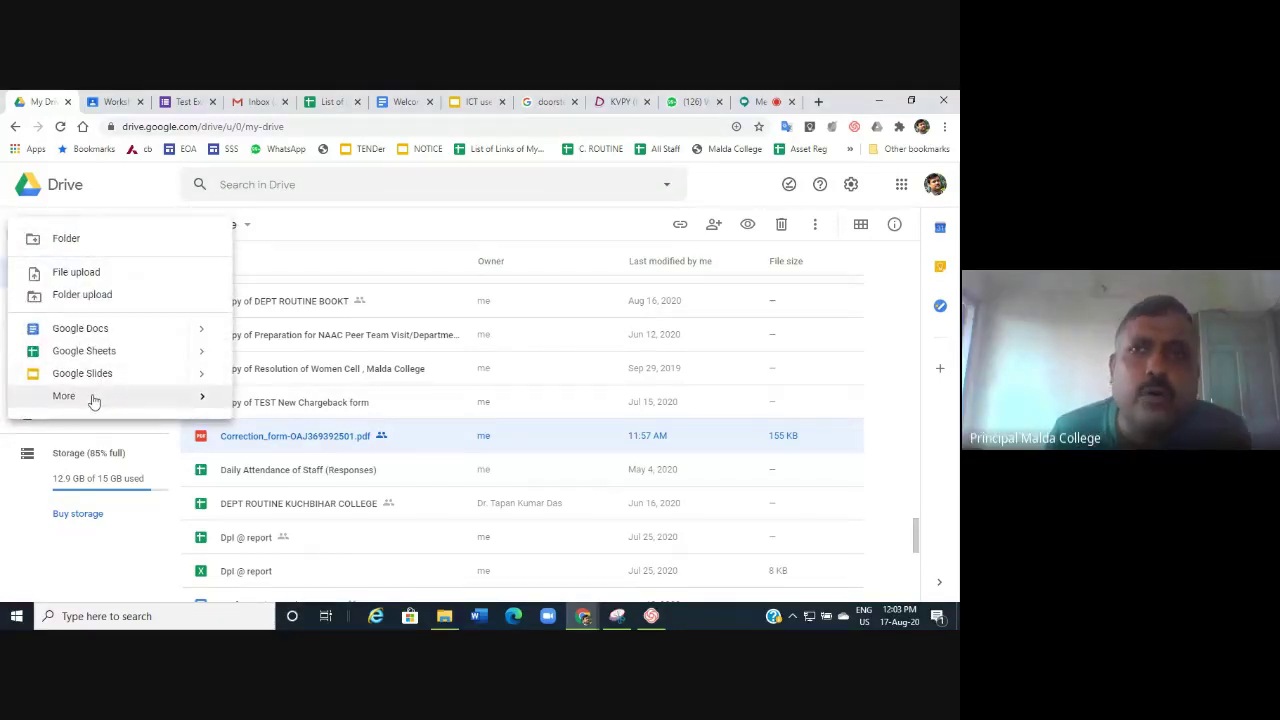
{"action": "mouse_move", "coordinate": [93, 401]}
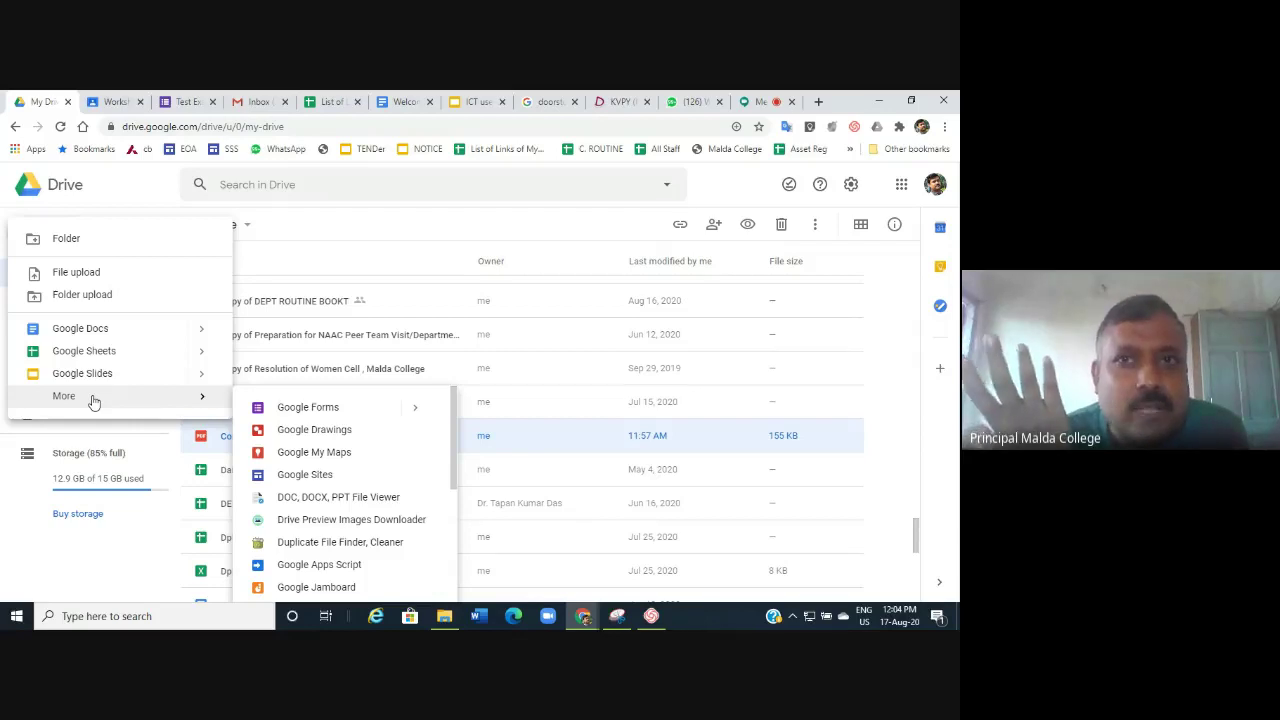
Create a blank Google Forms form from Drive's More submenu.
{"action": "left_click", "coordinate": [308, 408]}
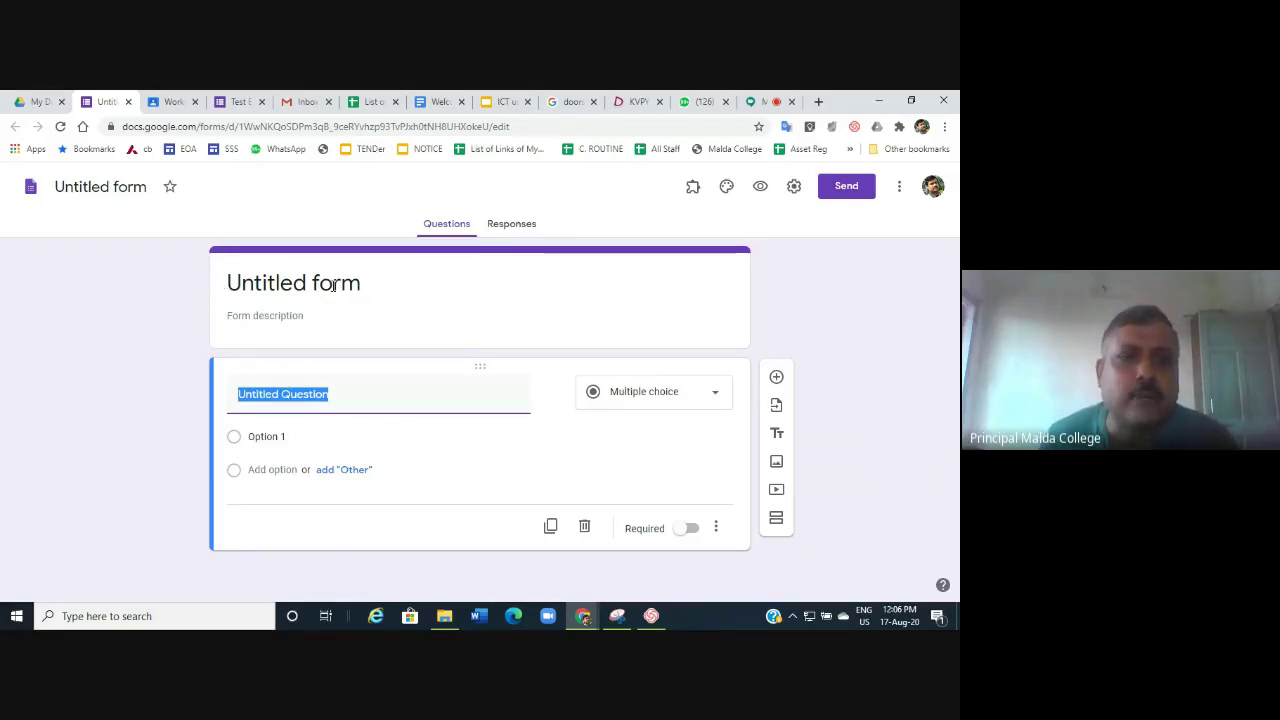
Title the form 'BASIC DETAILS SCC' with description 'DEVELOPED BY IQAC SCC', fixing the typo.
{"action": "left_click", "coordinate": [333, 285]}
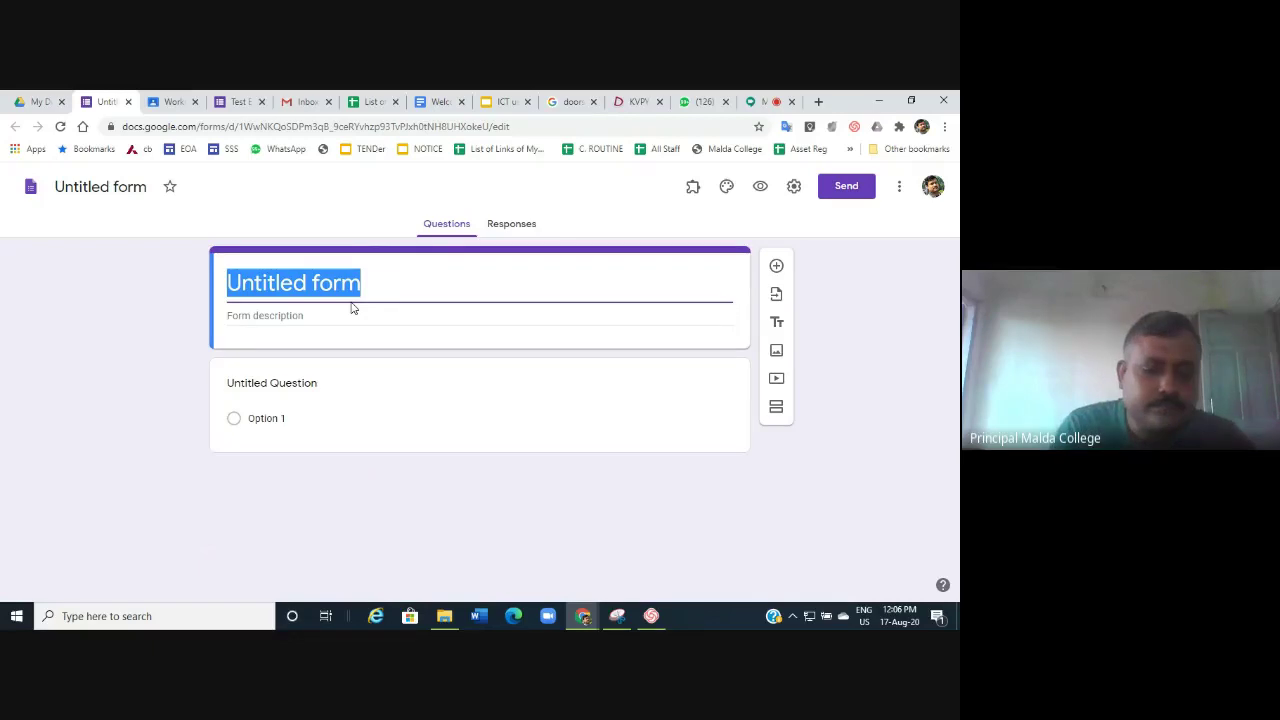
{"action": "type", "text": "BASIC"}
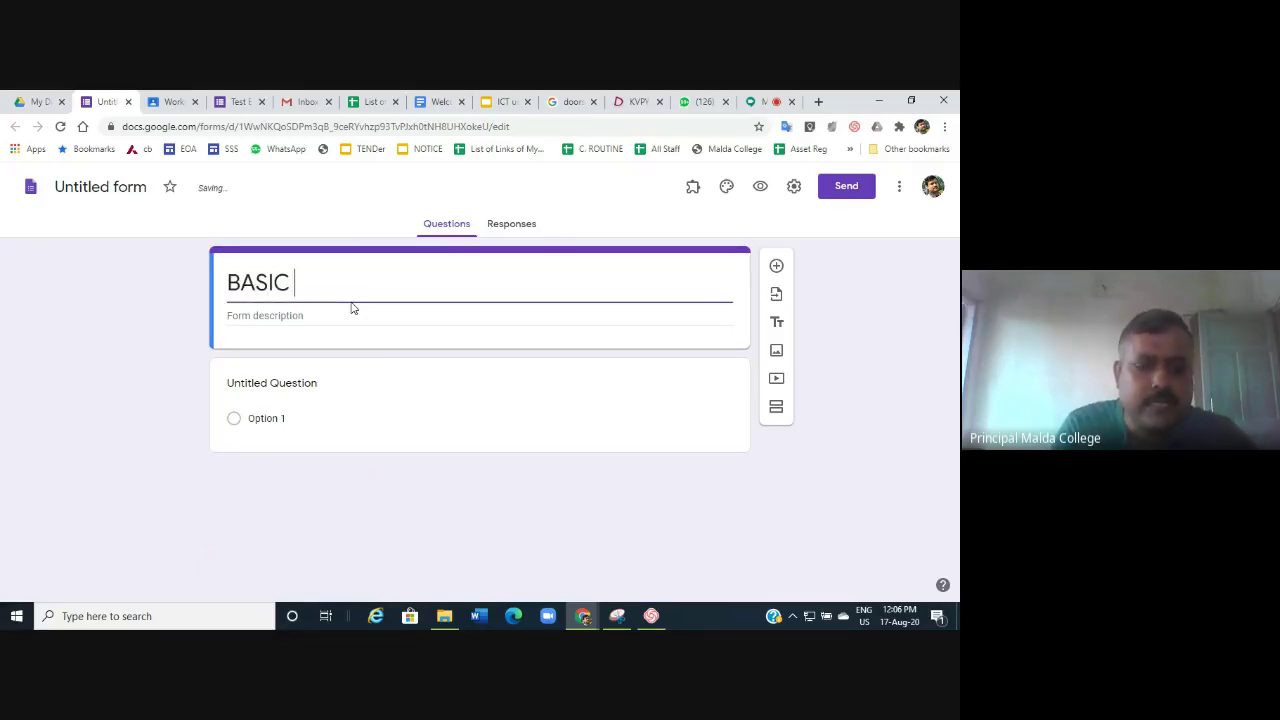
{"action": "type", "text": " DETAILS"}
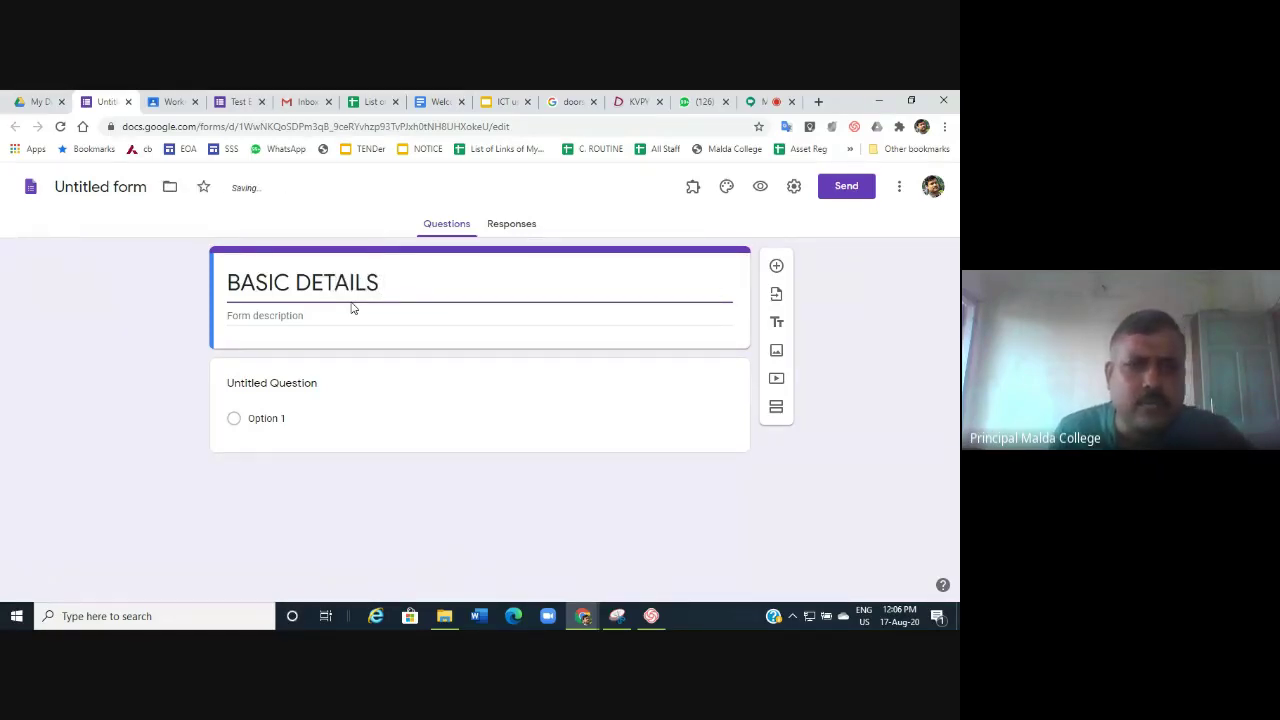
{"action": "left_click", "coordinate": [244, 317]}
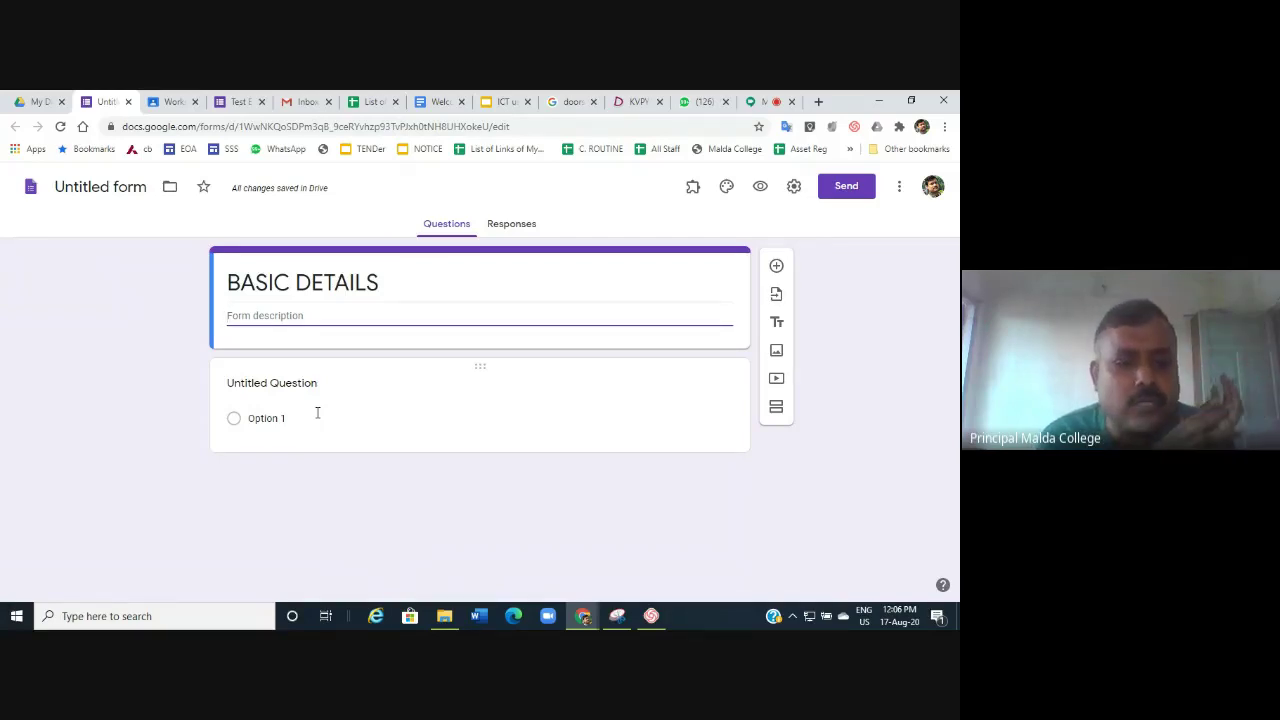
{"action": "type", "text": "D"}
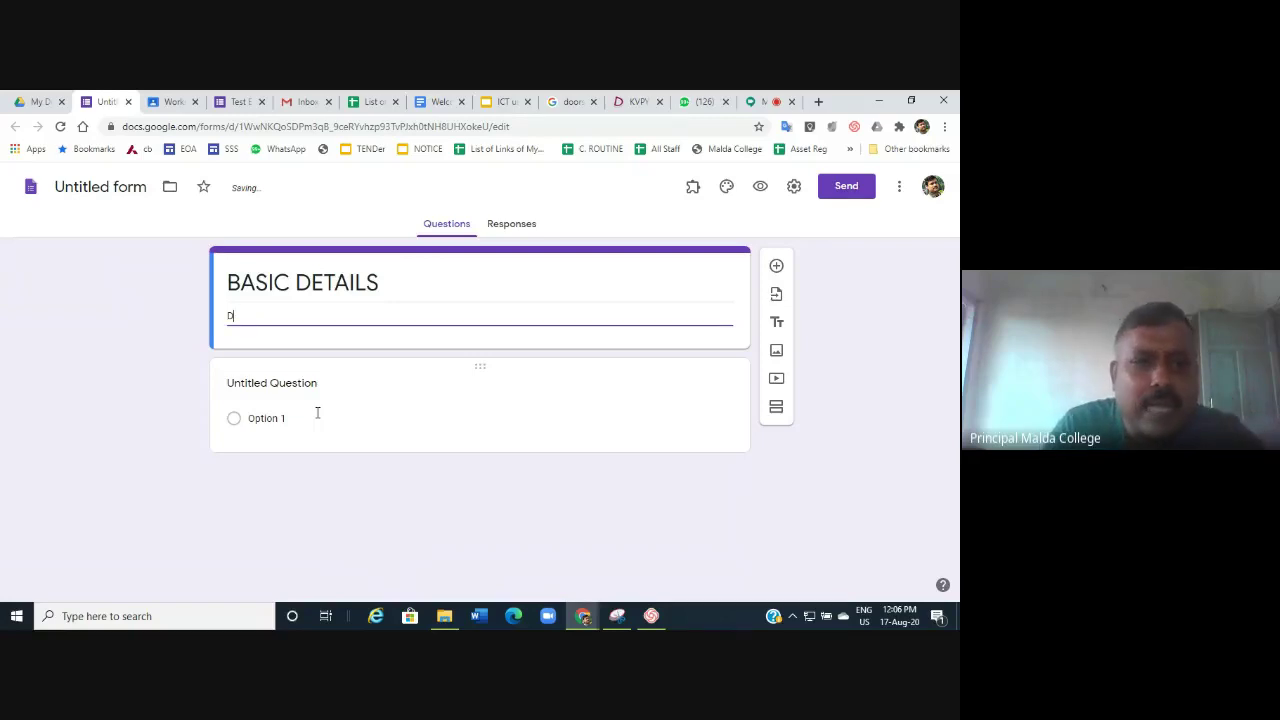
{"action": "type", "text": "EVVL"}
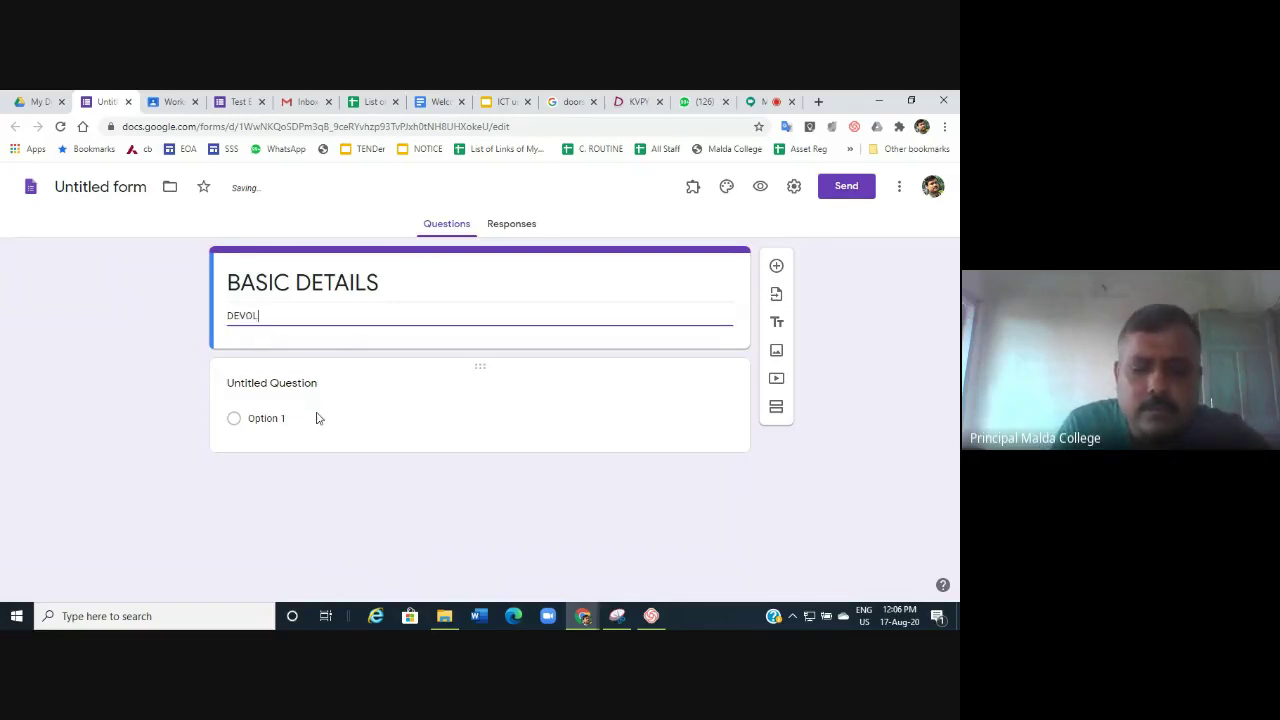
{"action": "type", "text": "OPED "}
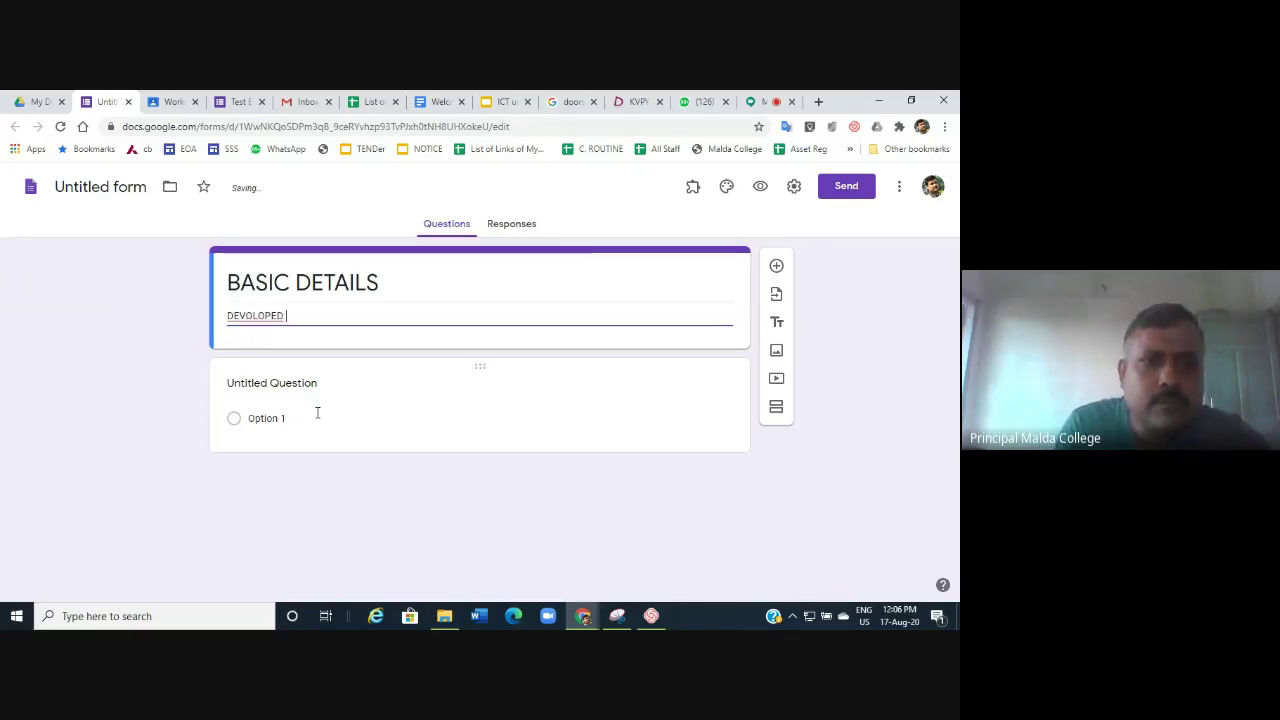
{"action": "type", "text": "BY I"}
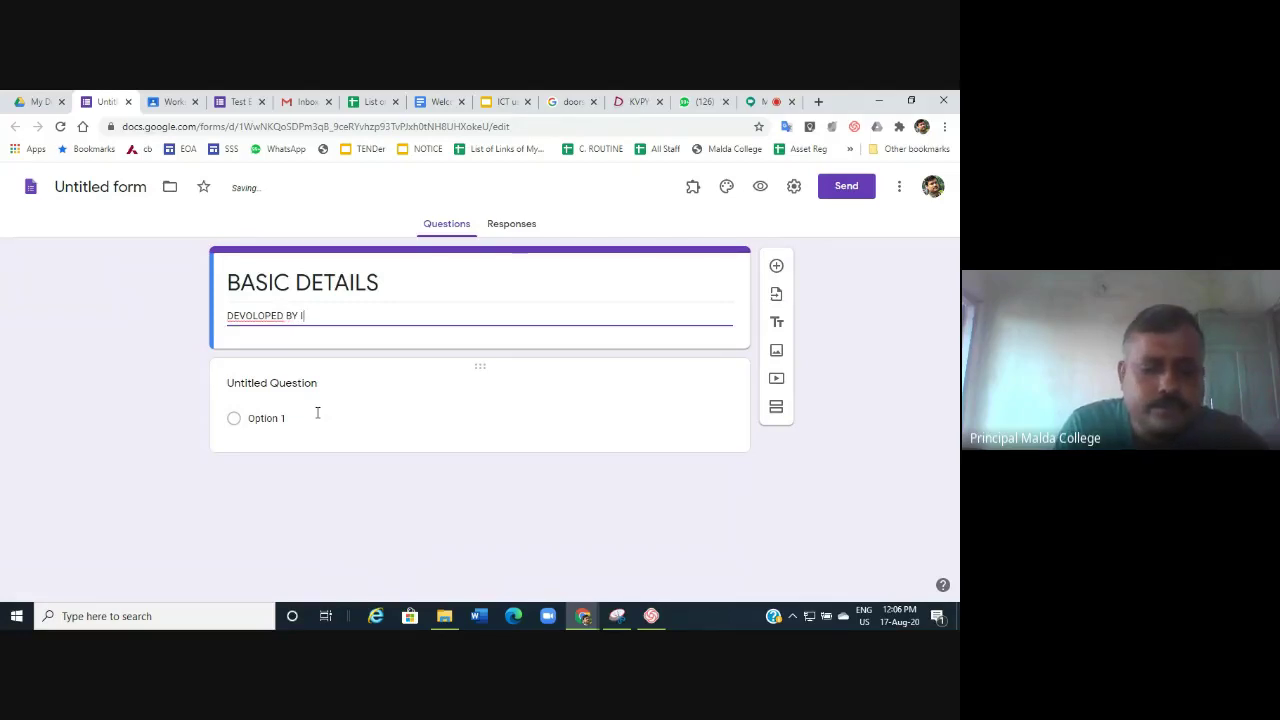
{"action": "type", "text": "QAC S"}
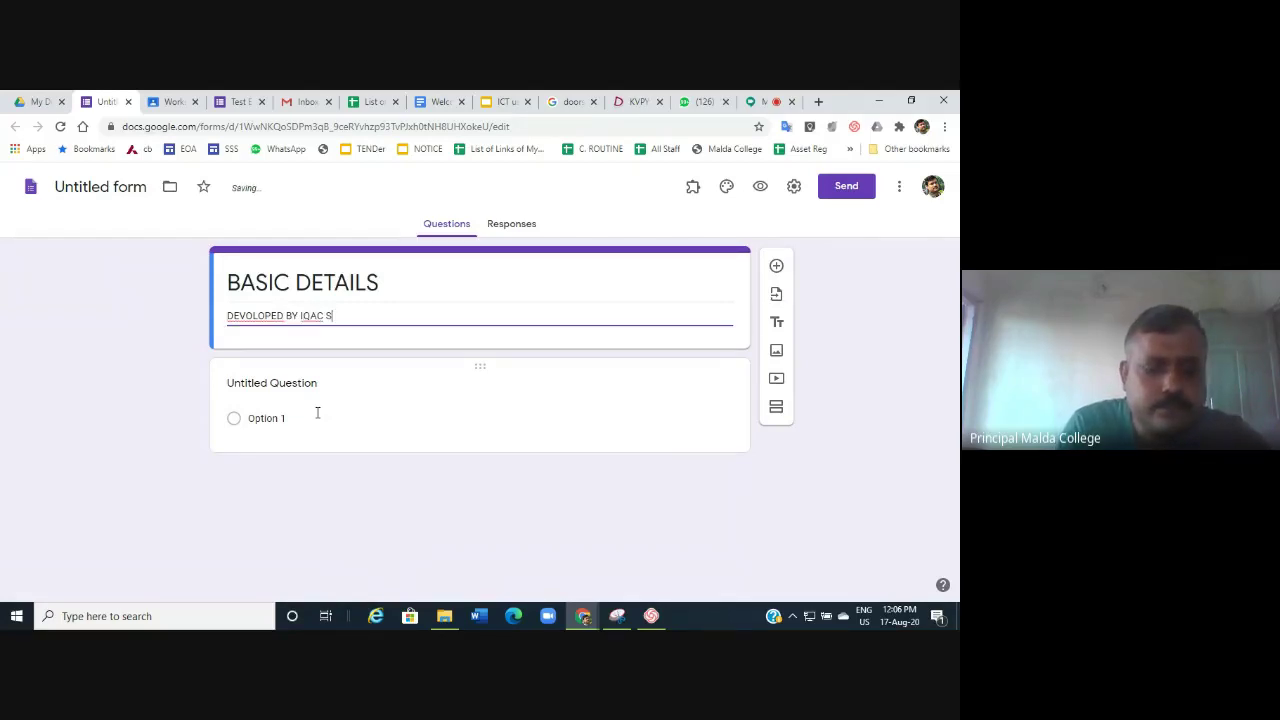
{"action": "type", "text": "CC"}
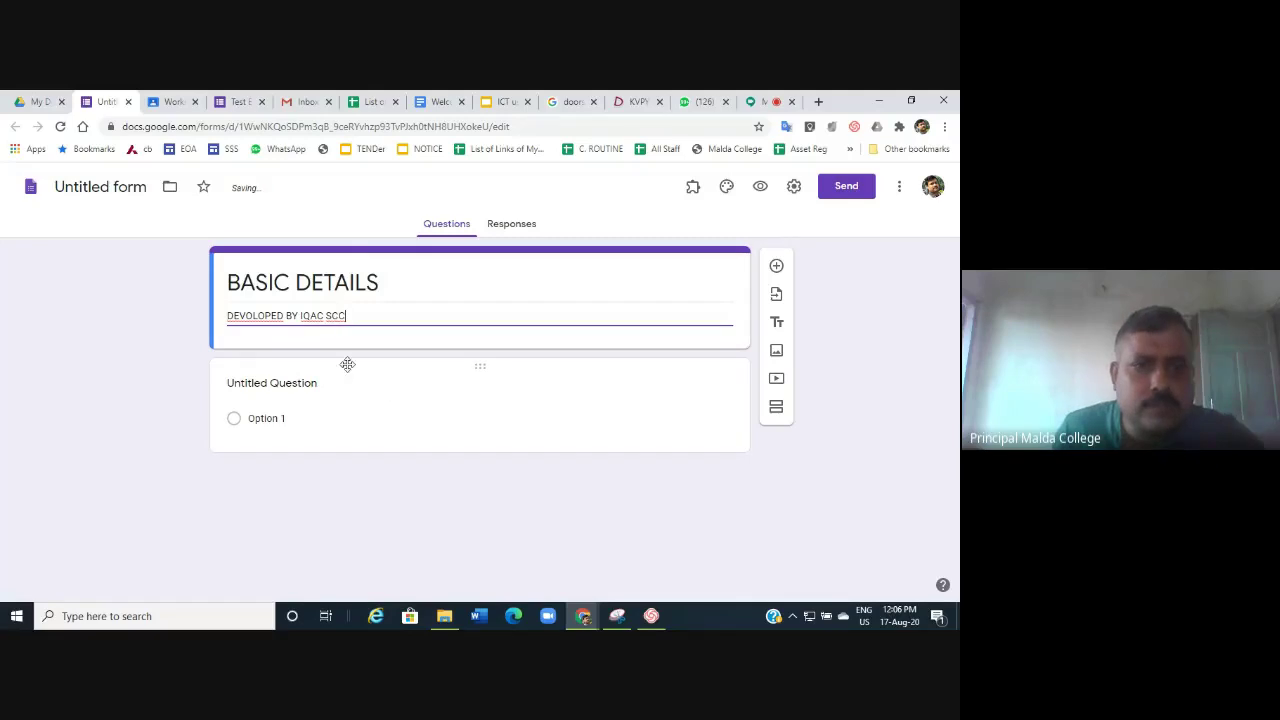
{"action": "right_click", "coordinate": [257, 315]}
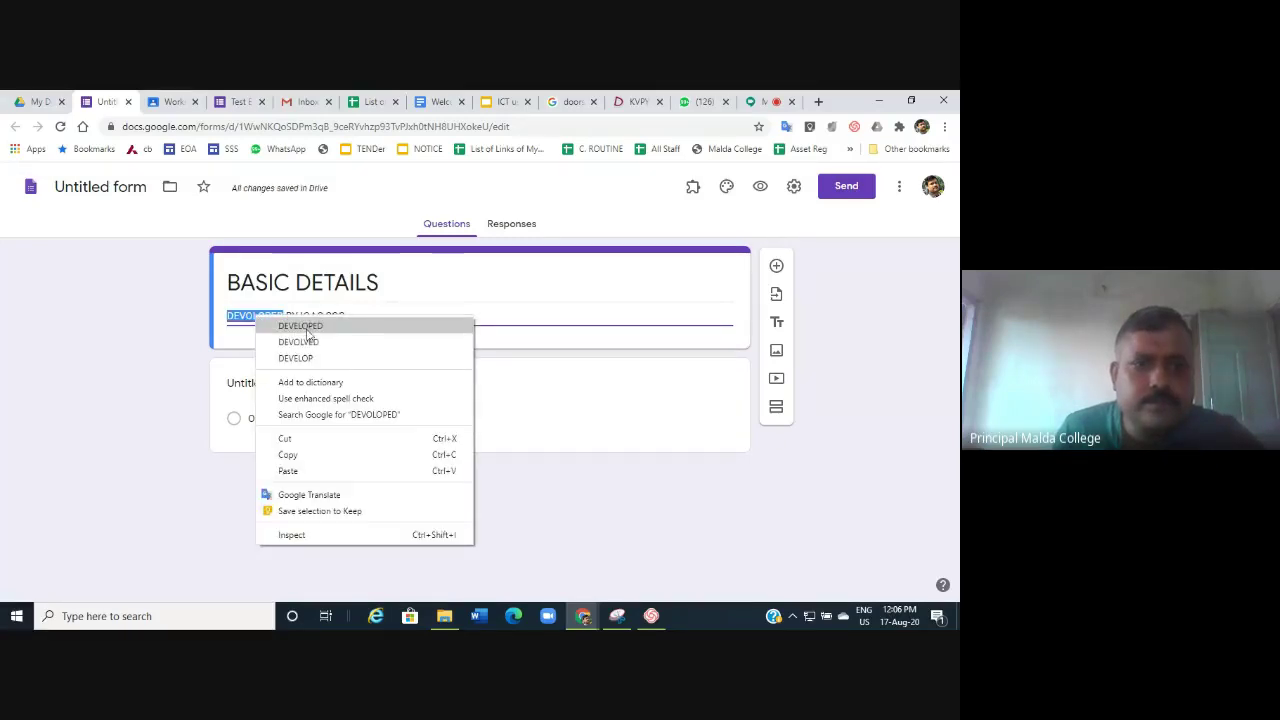
{"action": "left_click", "coordinate": [300, 324]}
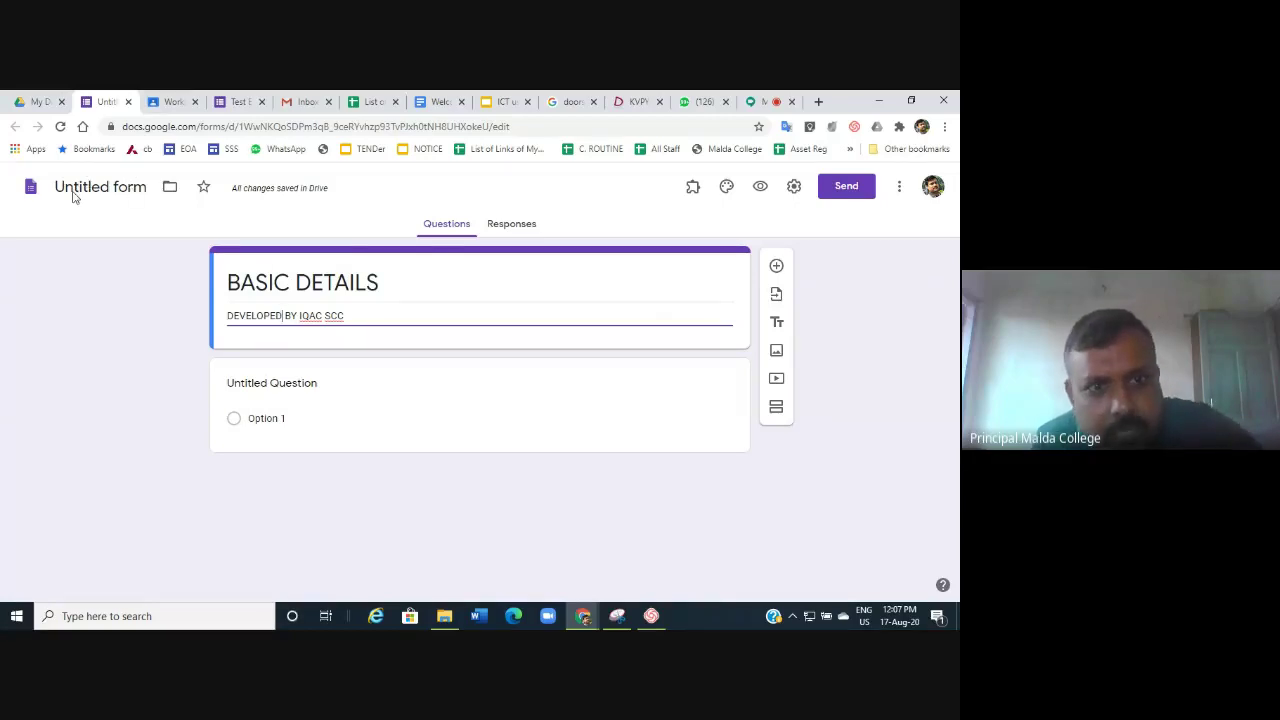
{"action": "left_click", "coordinate": [391, 285]}
{"action": "left_click", "coordinate": [391, 285]}
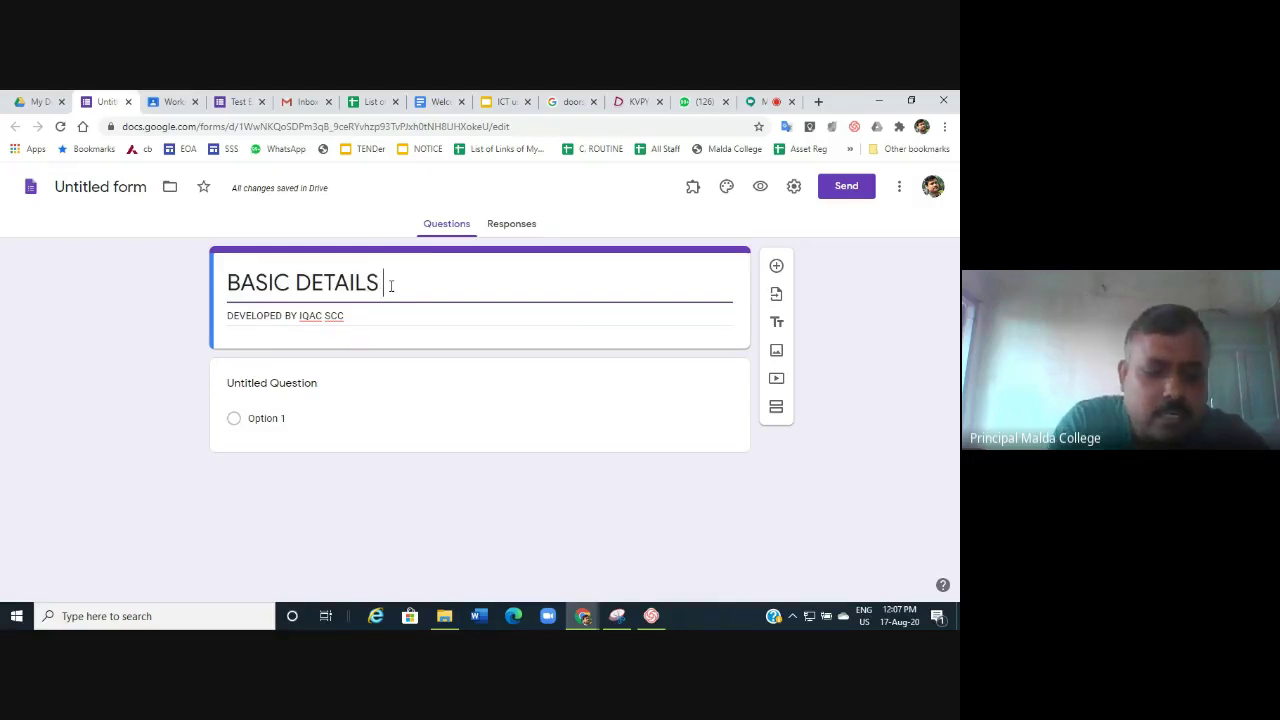
{"action": "type", "text": "SCC"}
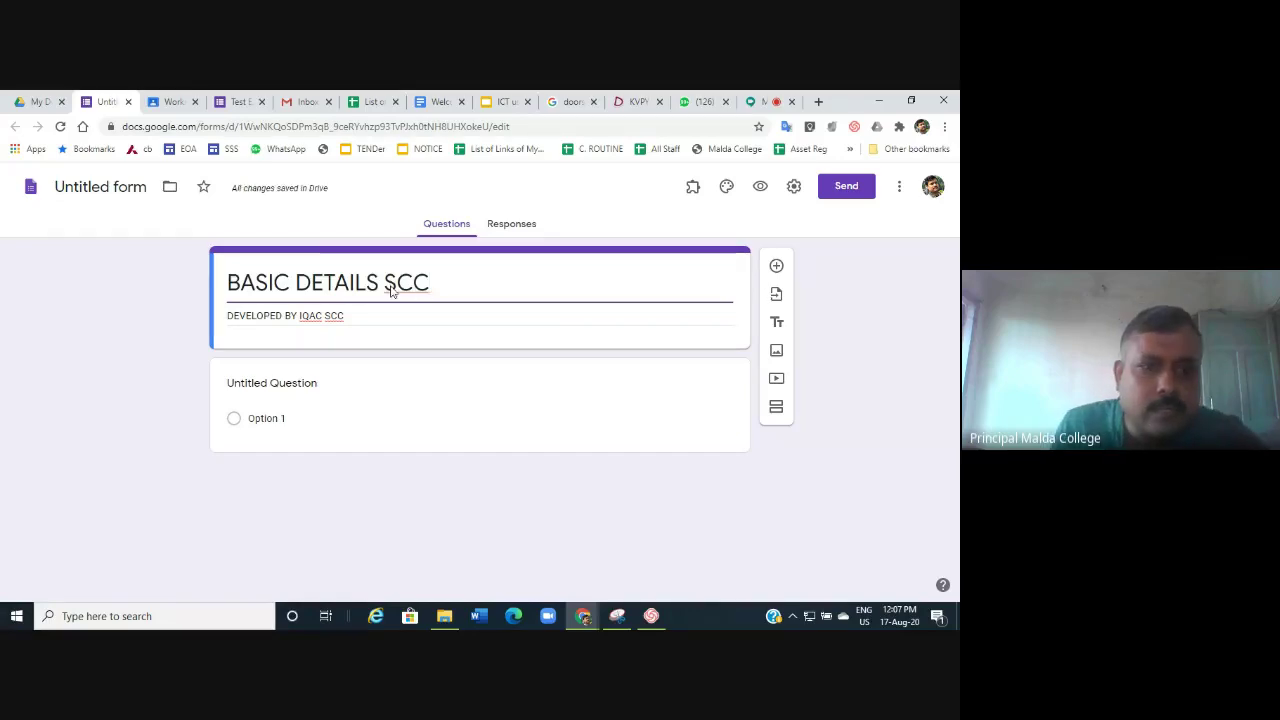
Rename the file 'BASIC DETAILS SCC' and move it from My Drive into SCC.
{"action": "left_click", "coordinate": [113, 186]}
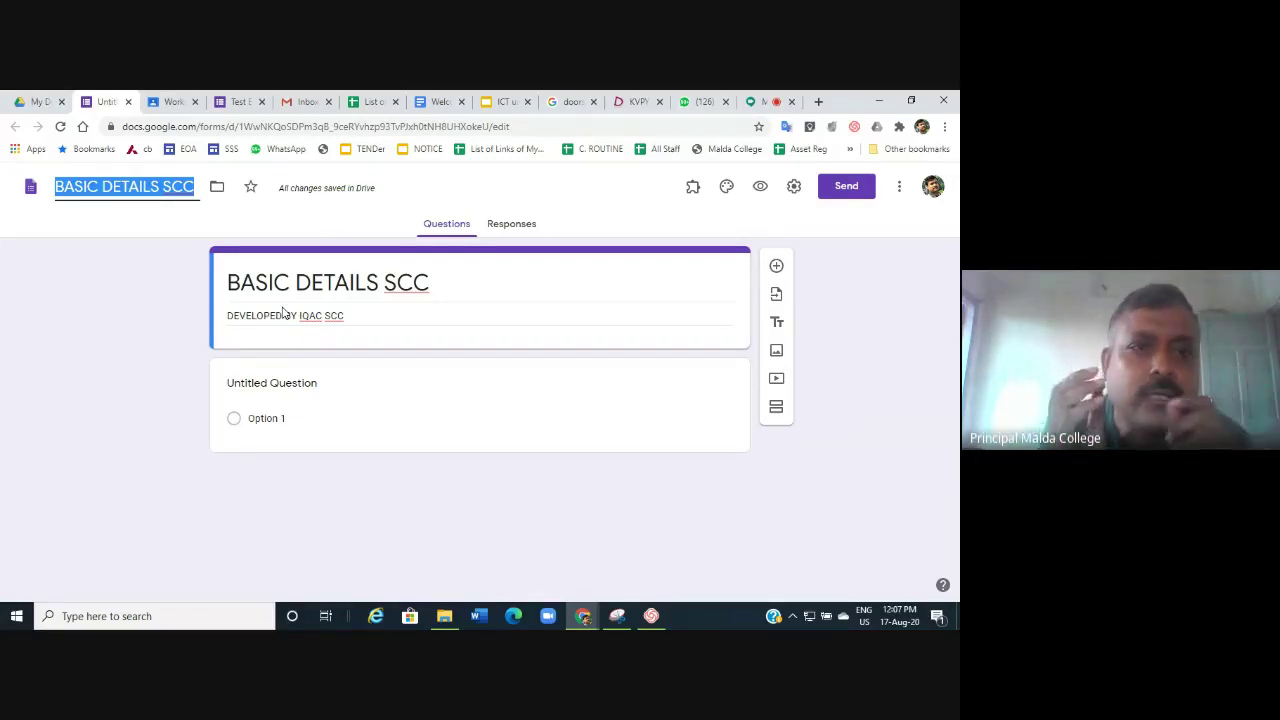
{"action": "left_click", "coordinate": [215, 192]}
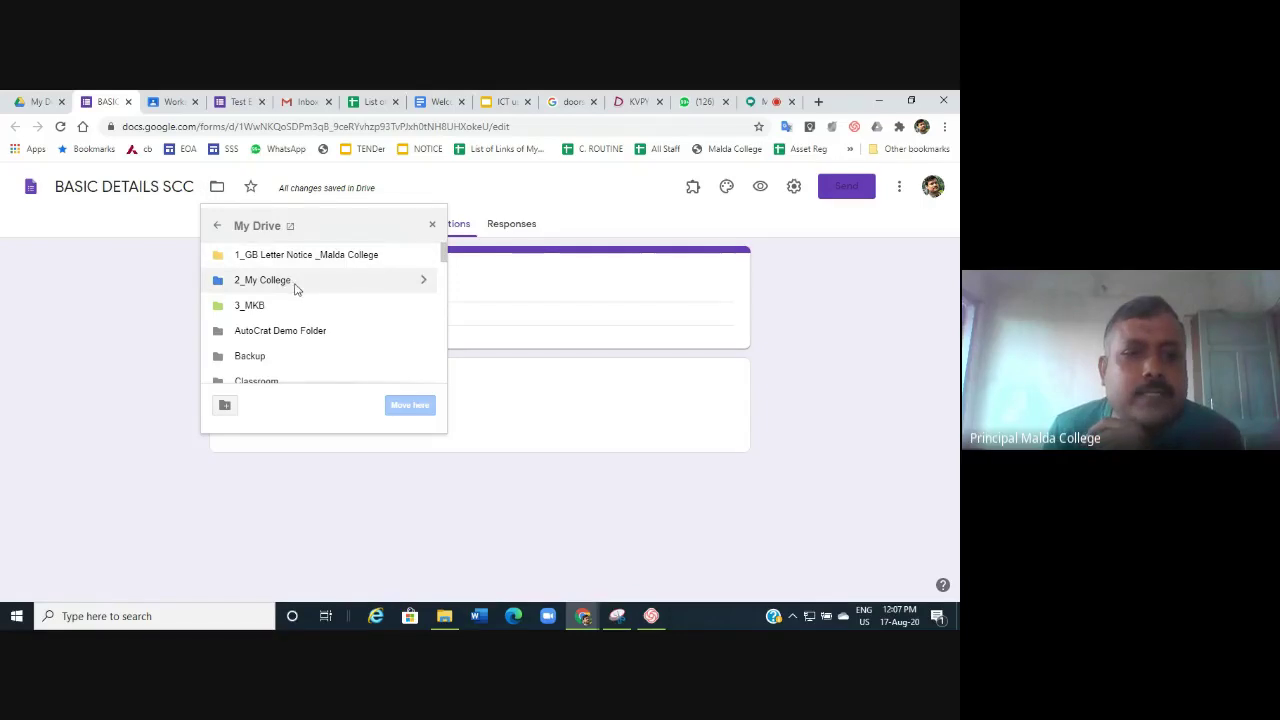
{"action": "scroll", "coordinate": [297, 285], "scroll_direction": "down", "scroll_amount": 2}
{"action": "scroll", "coordinate": [323, 312], "scroll_direction": "down", "scroll_amount": 5}
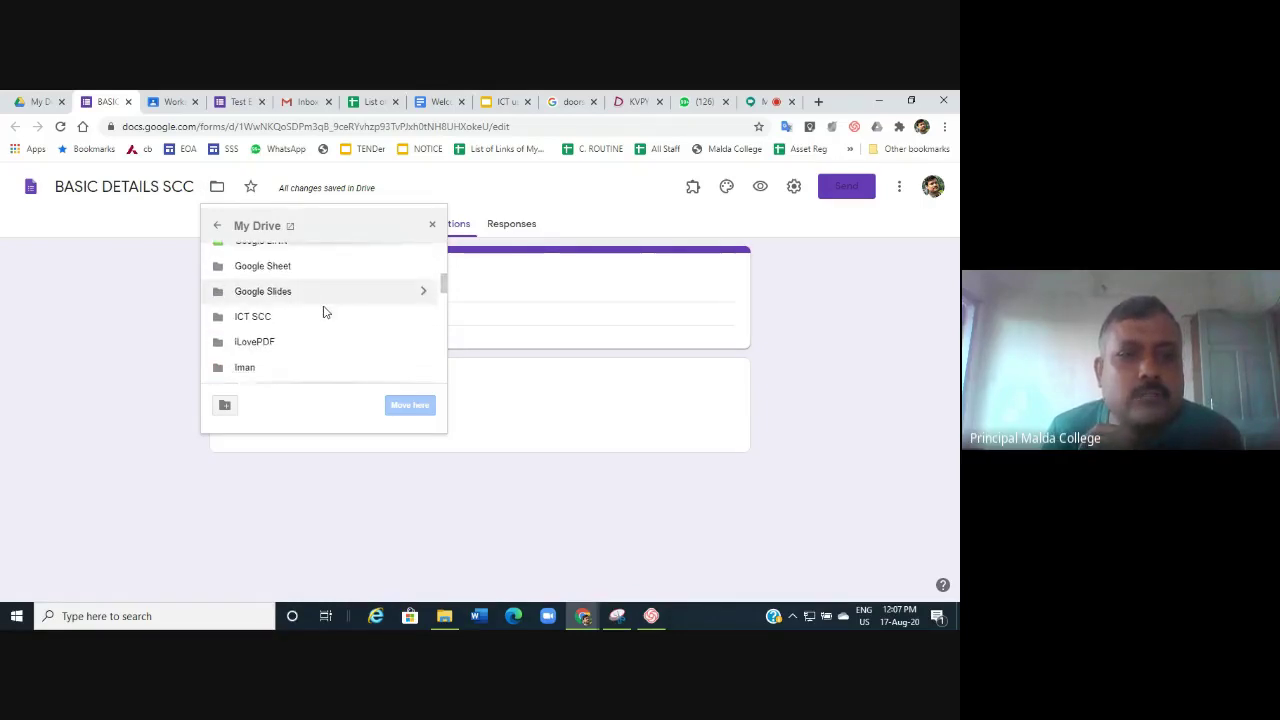
{"action": "scroll", "coordinate": [323, 312], "scroll_direction": "up", "scroll_amount": 2}
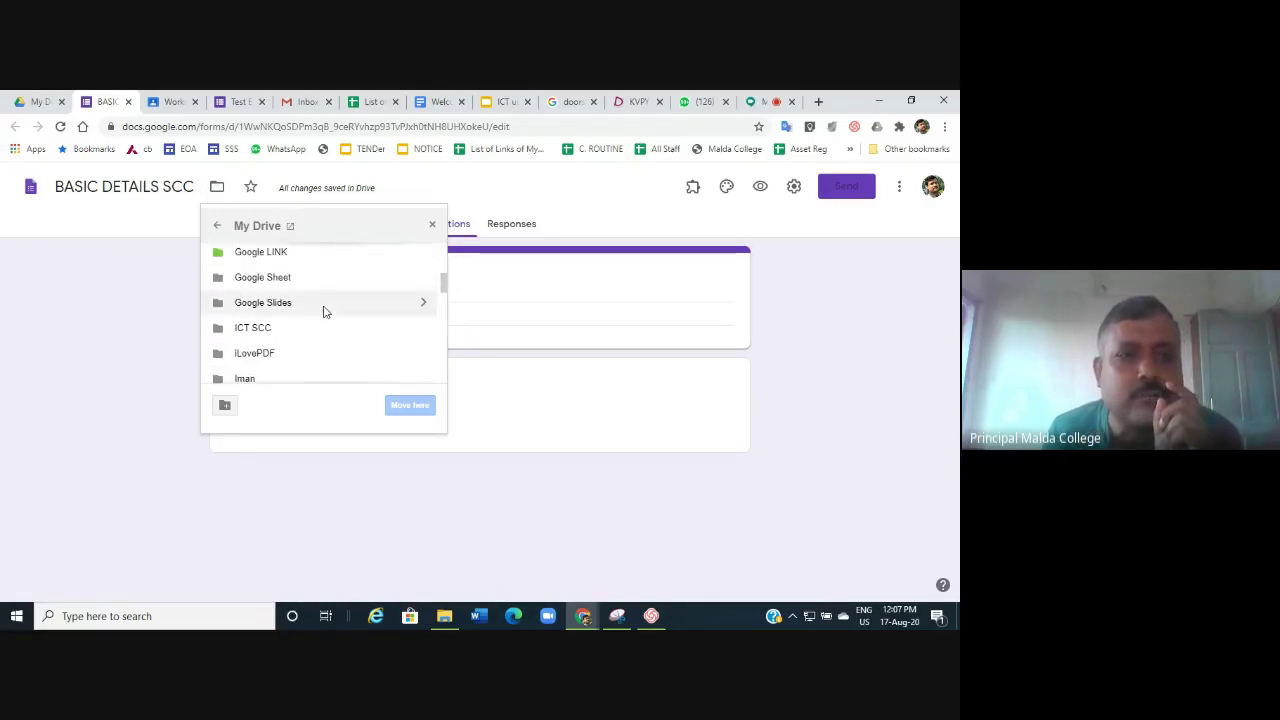
{"action": "scroll", "coordinate": [323, 312], "scroll_direction": "down", "scroll_amount": 5}
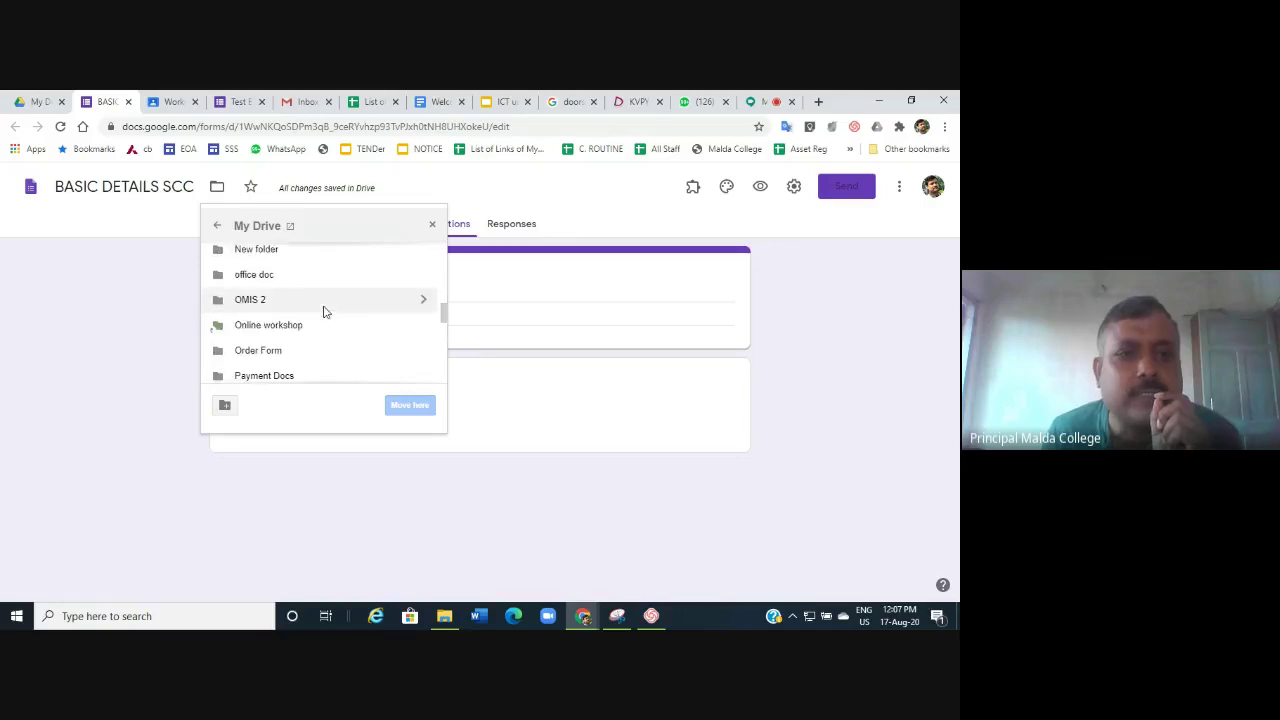
{"action": "scroll", "coordinate": [323, 312], "scroll_direction": "down", "scroll_amount": 3}
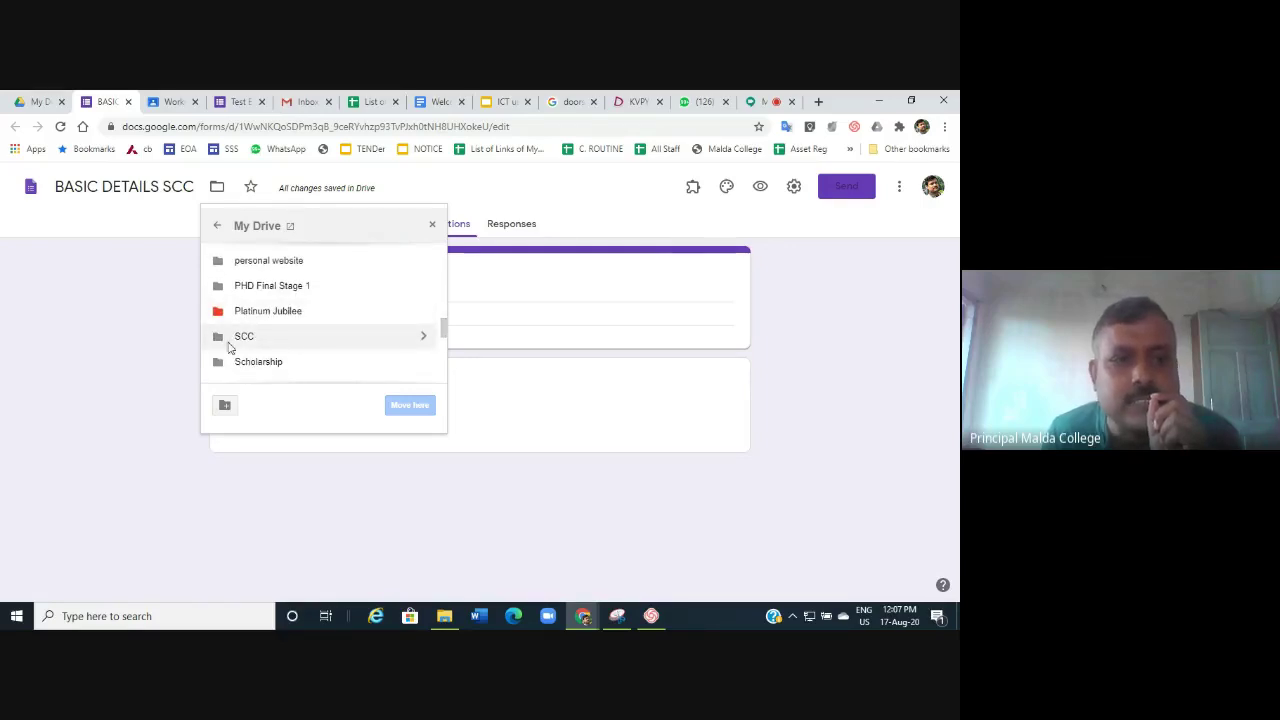
{"action": "left_click", "coordinate": [425, 338]}
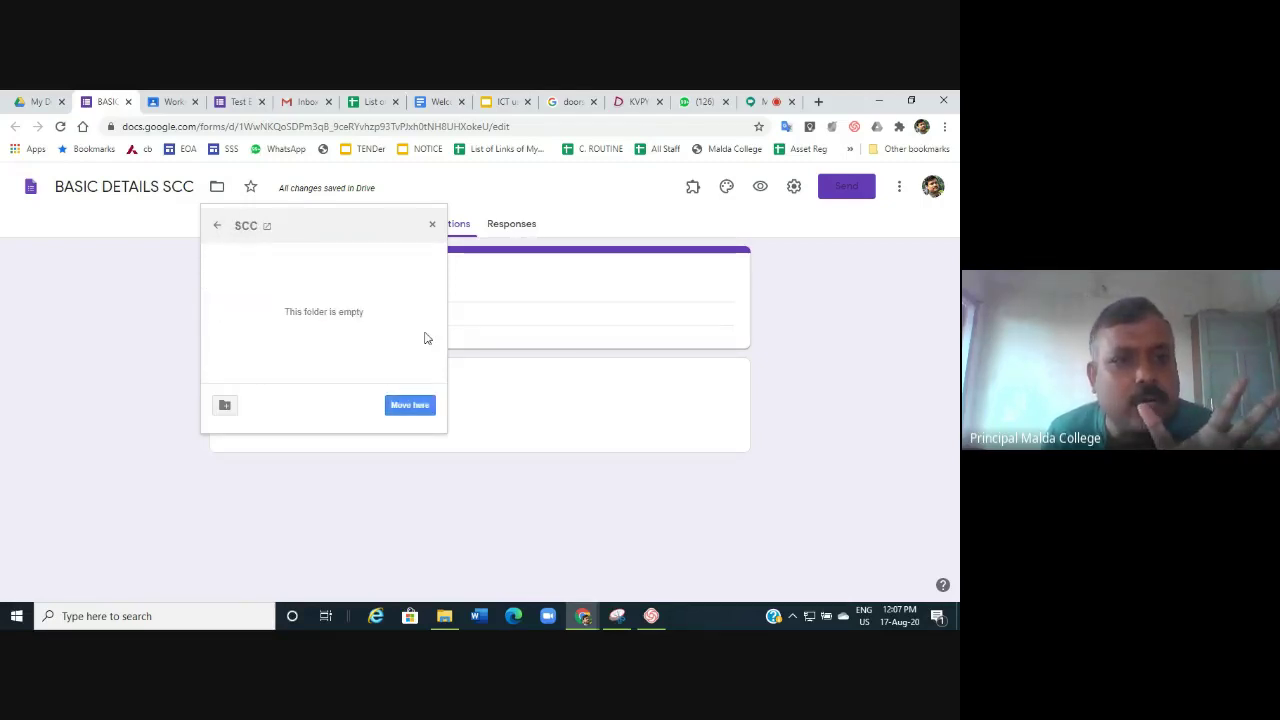
{"action": "left_click", "coordinate": [413, 405]}
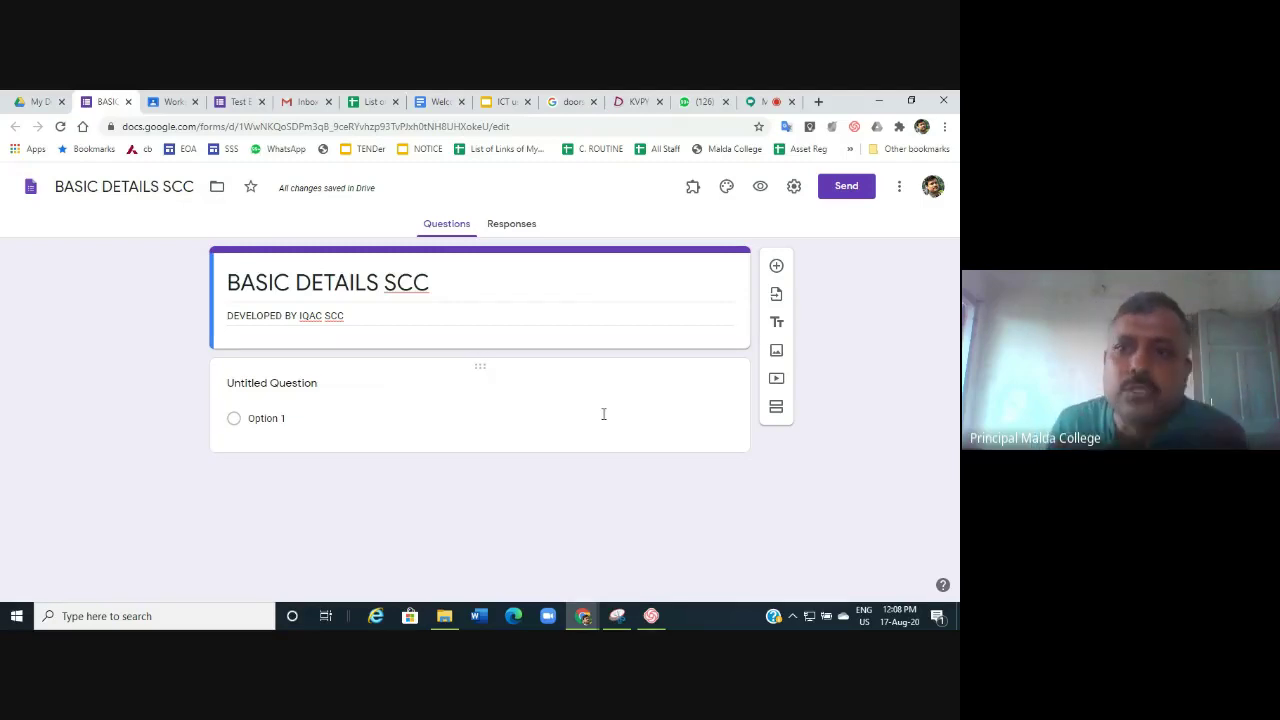
In general settings, turn on Collect email addresses and leave Response receipts off.
{"action": "left_click", "coordinate": [794, 186]}
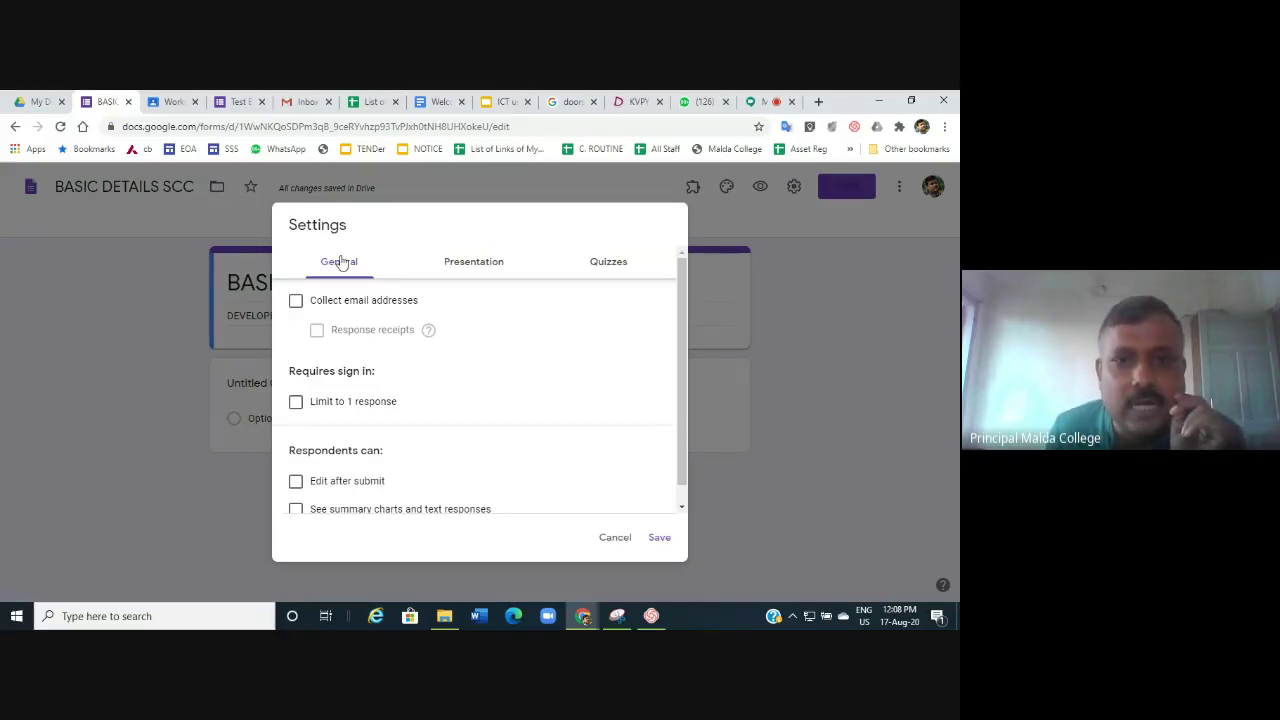
{"action": "left_click", "coordinate": [477, 263]}
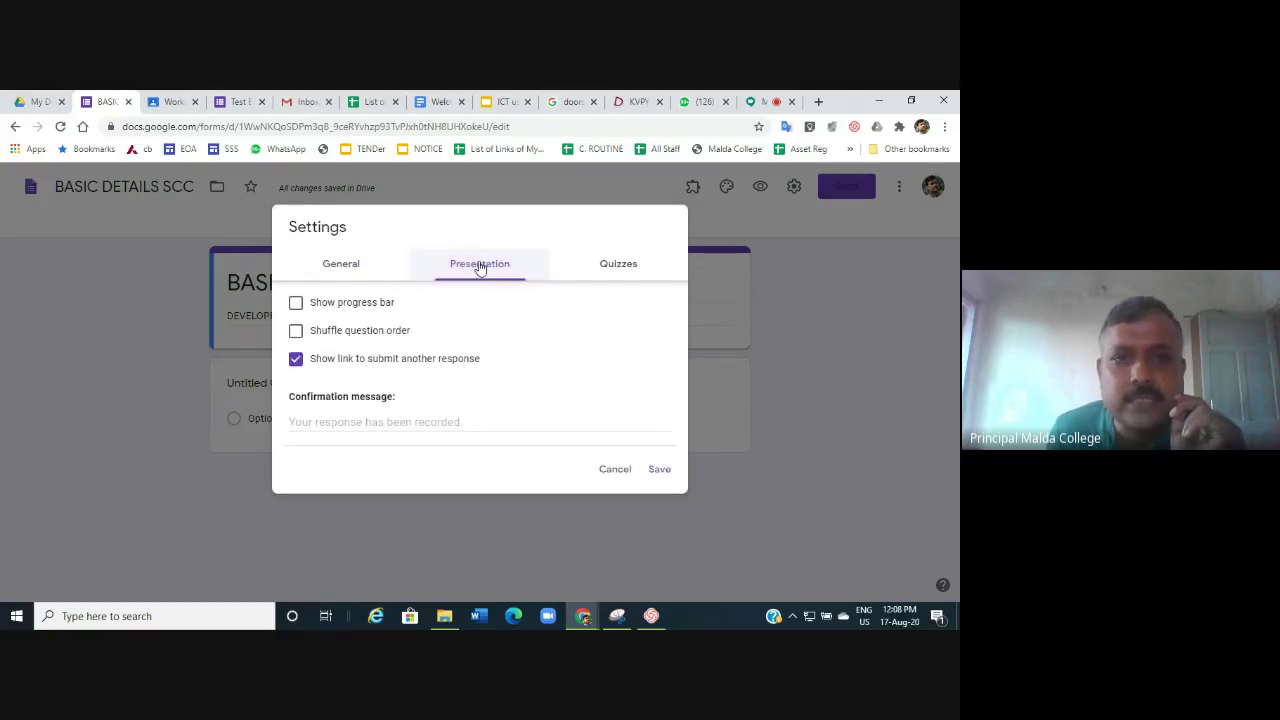
{"action": "left_click", "coordinate": [622, 270]}
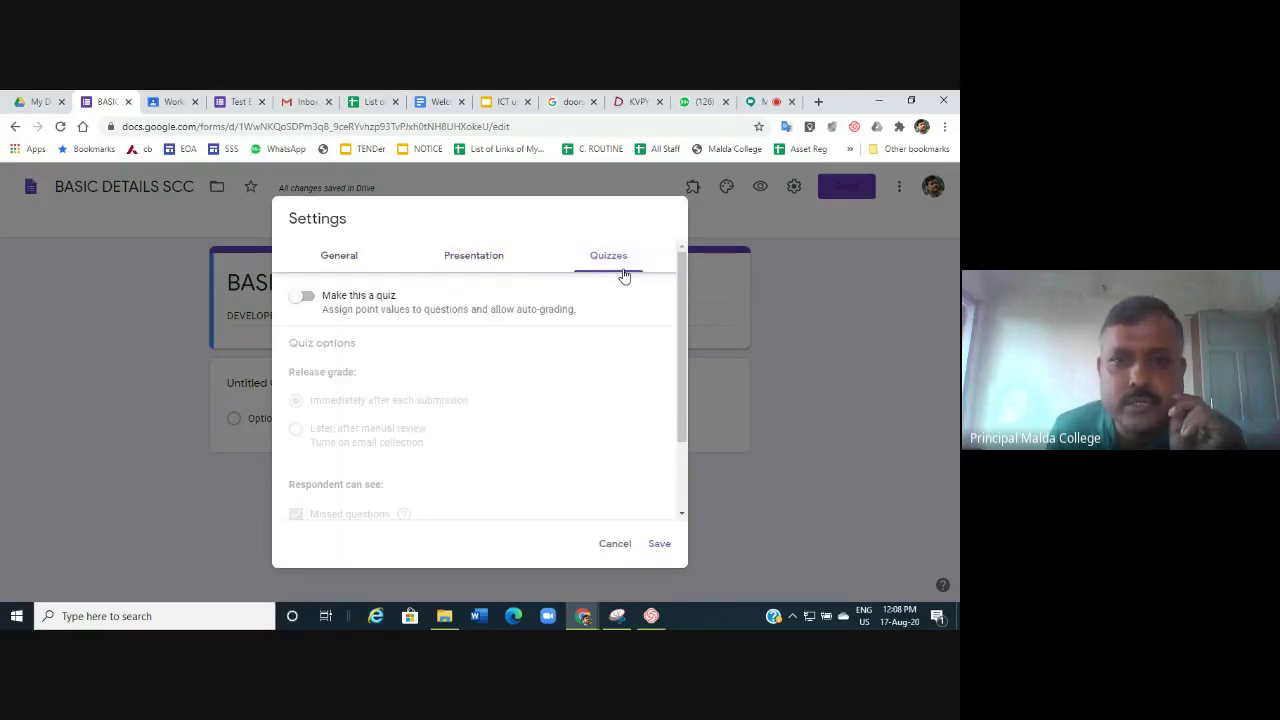
{"action": "left_click", "coordinate": [333, 257]}
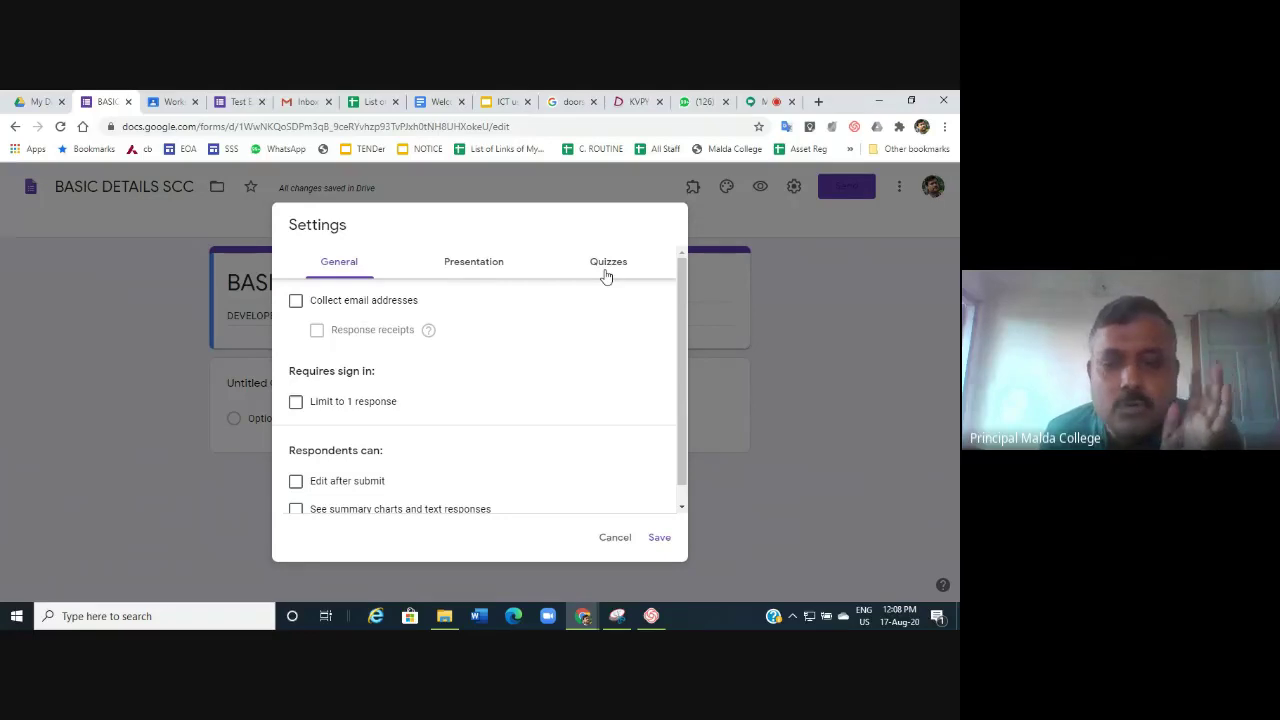
{"action": "left_click", "coordinate": [332, 266]}
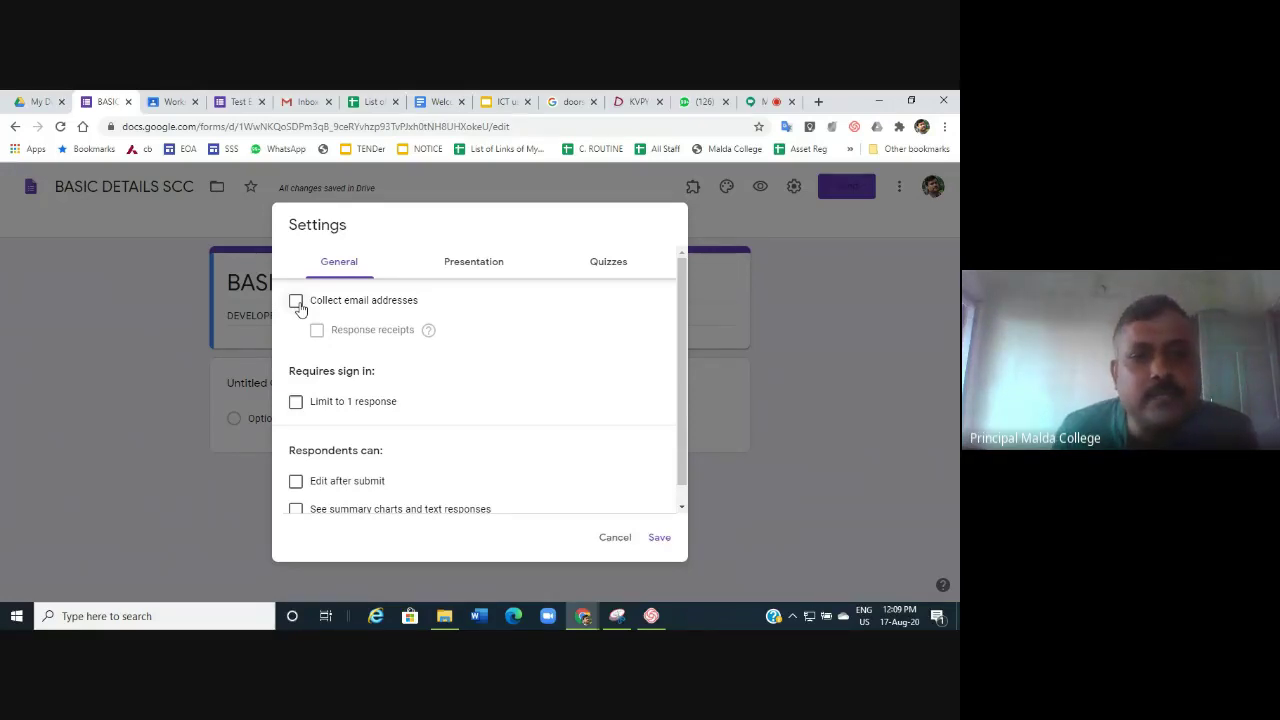
{"action": "left_click", "coordinate": [297, 302]}
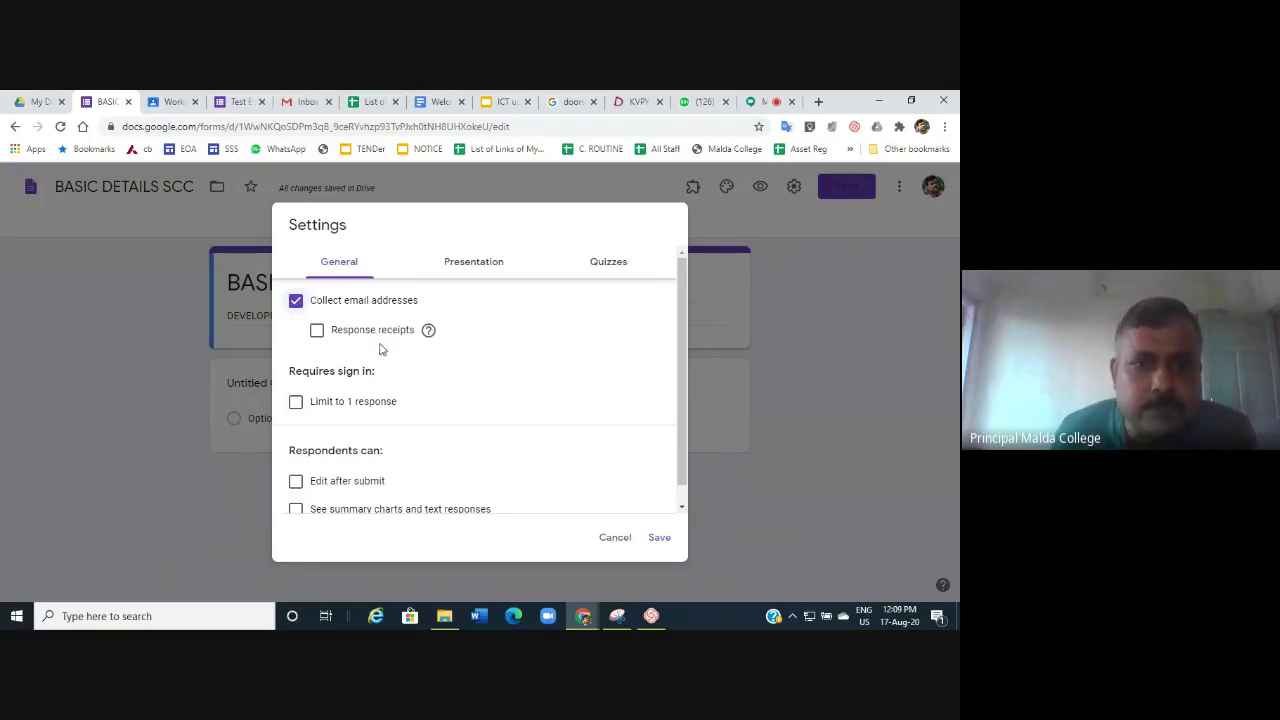
{"action": "left_click", "coordinate": [340, 333]}
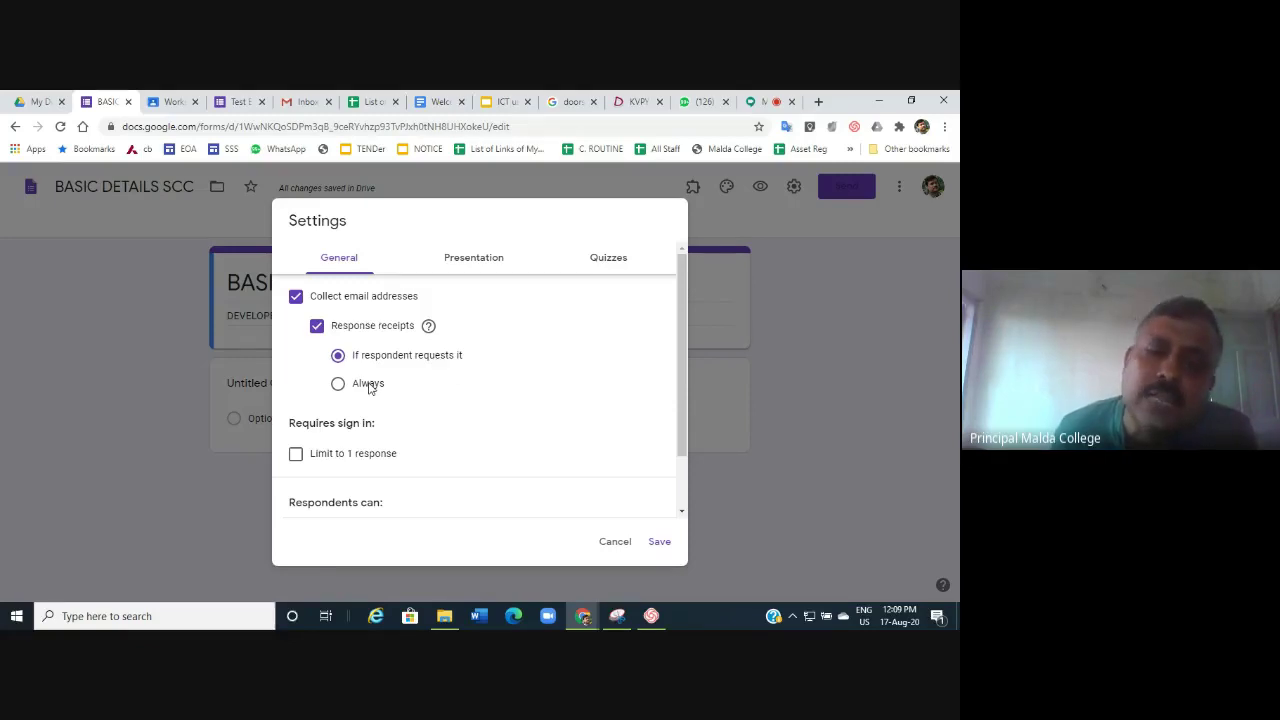
{"action": "left_click", "coordinate": [368, 386]}
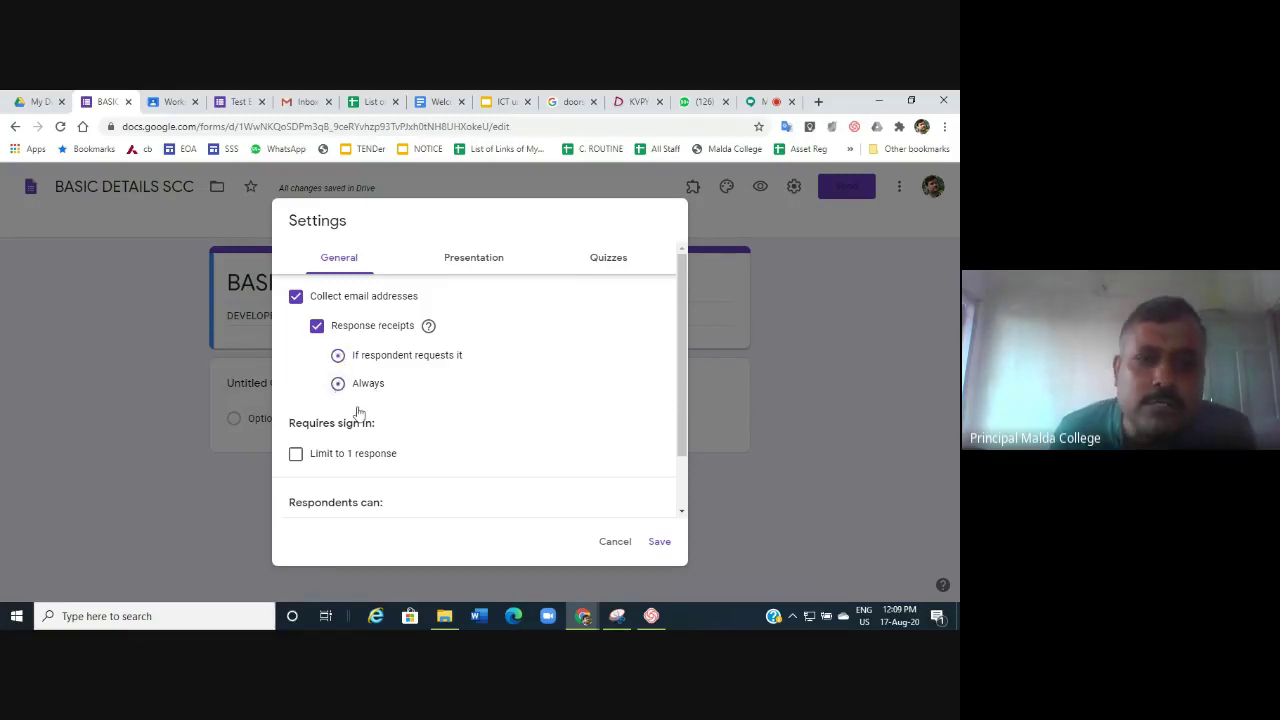
{"action": "left_click", "coordinate": [338, 358]}
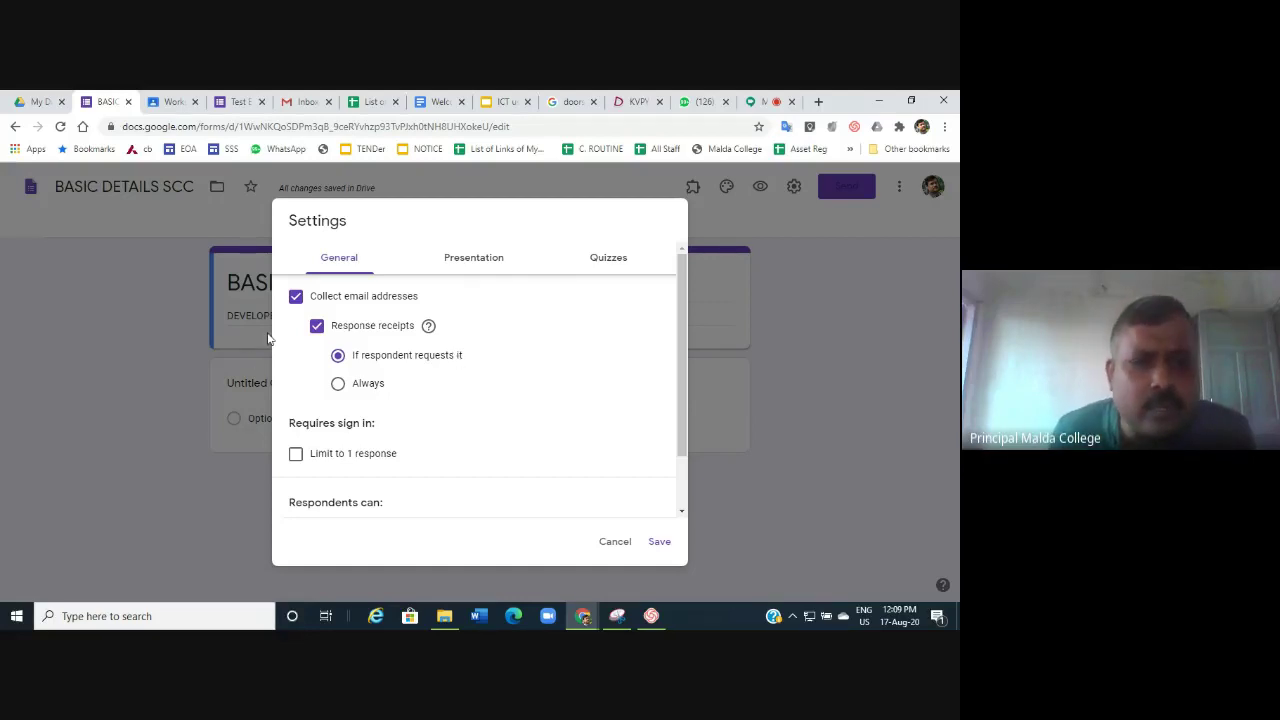
{"action": "left_click", "coordinate": [317, 326]}
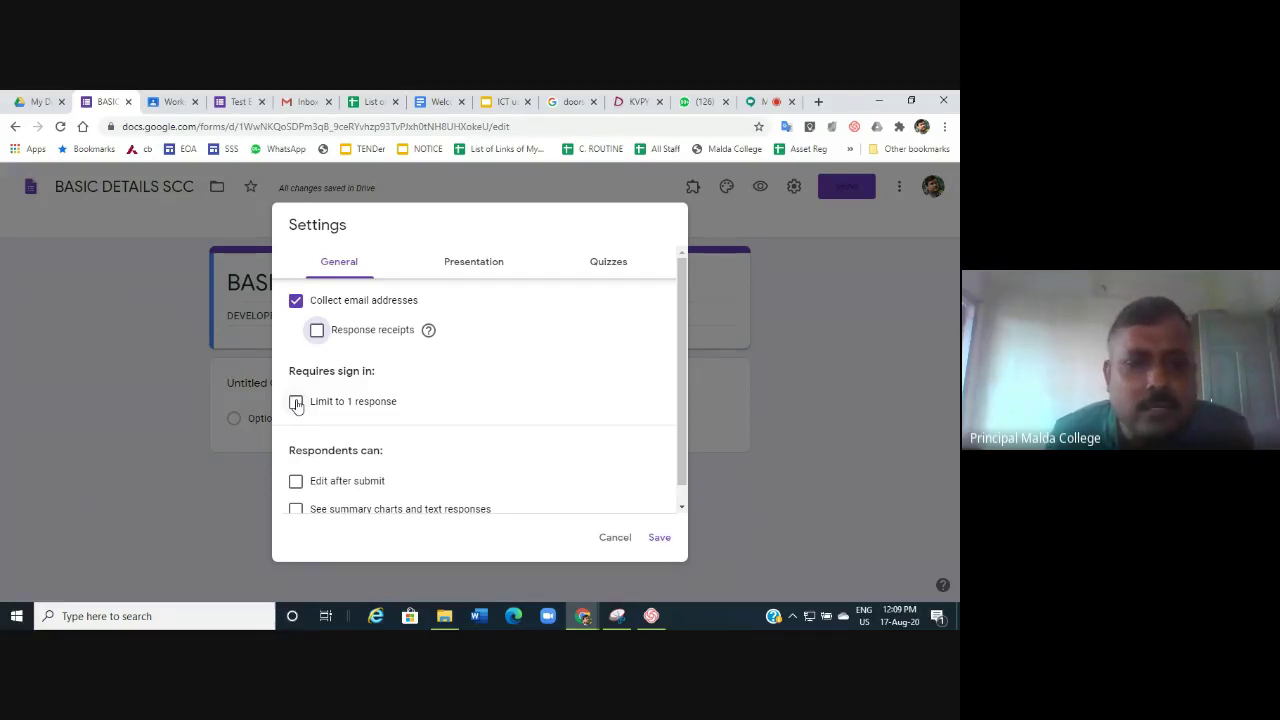
Leave Limit to 1 response unchecked and enable Edit after submit.
{"action": "left_click", "coordinate": [296, 402]}
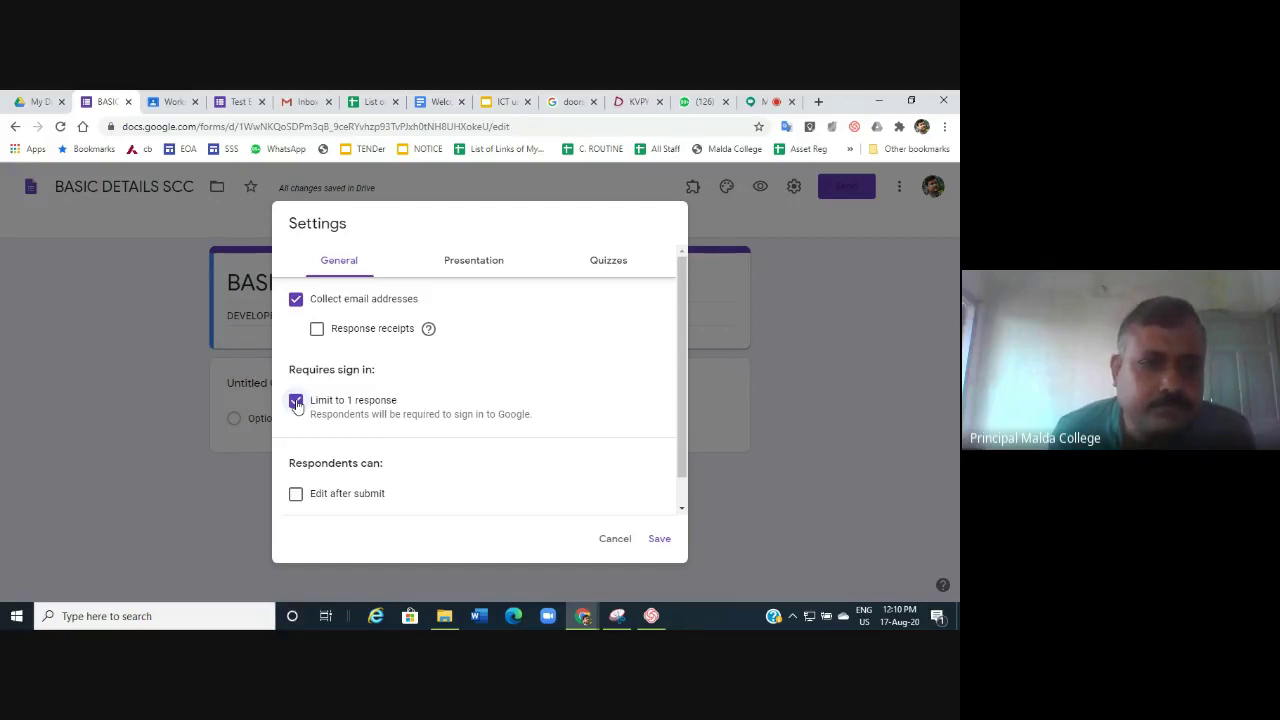
{"action": "left_click", "coordinate": [296, 401]}
{"action": "scroll", "coordinate": [665, 371], "scroll_direction": "down", "scroll_amount": 1}
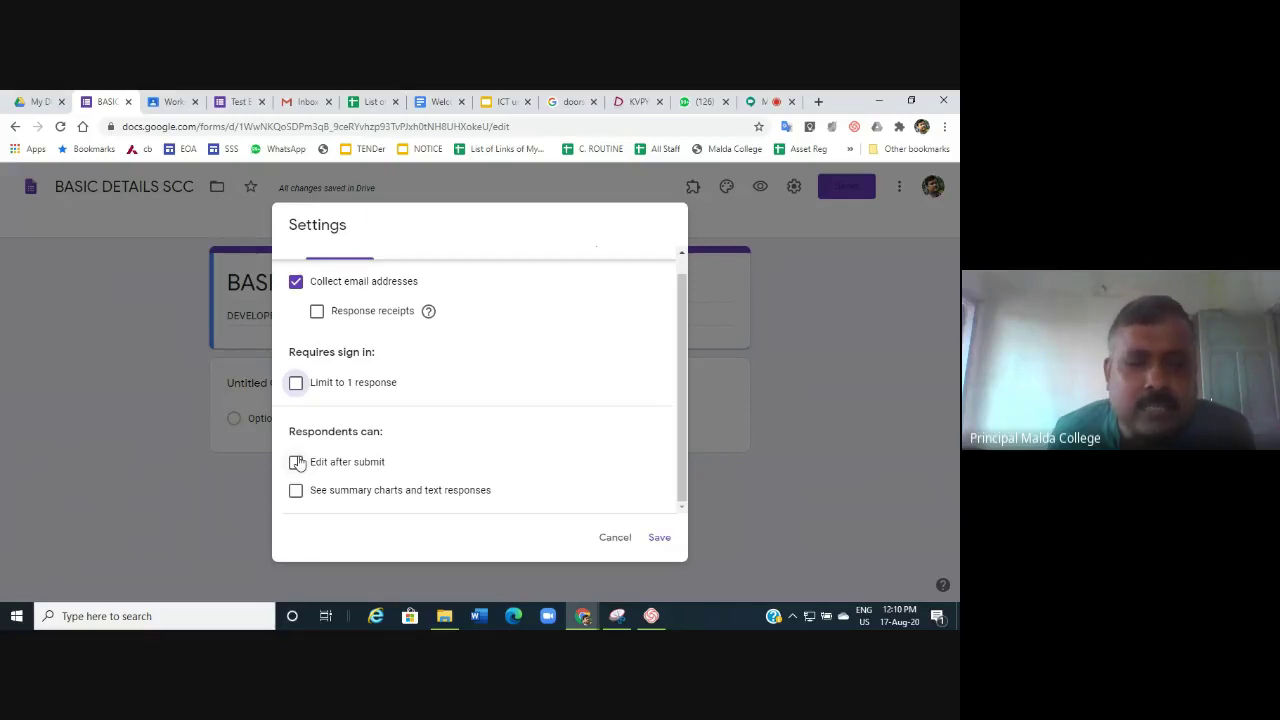
{"action": "left_click", "coordinate": [296, 462]}
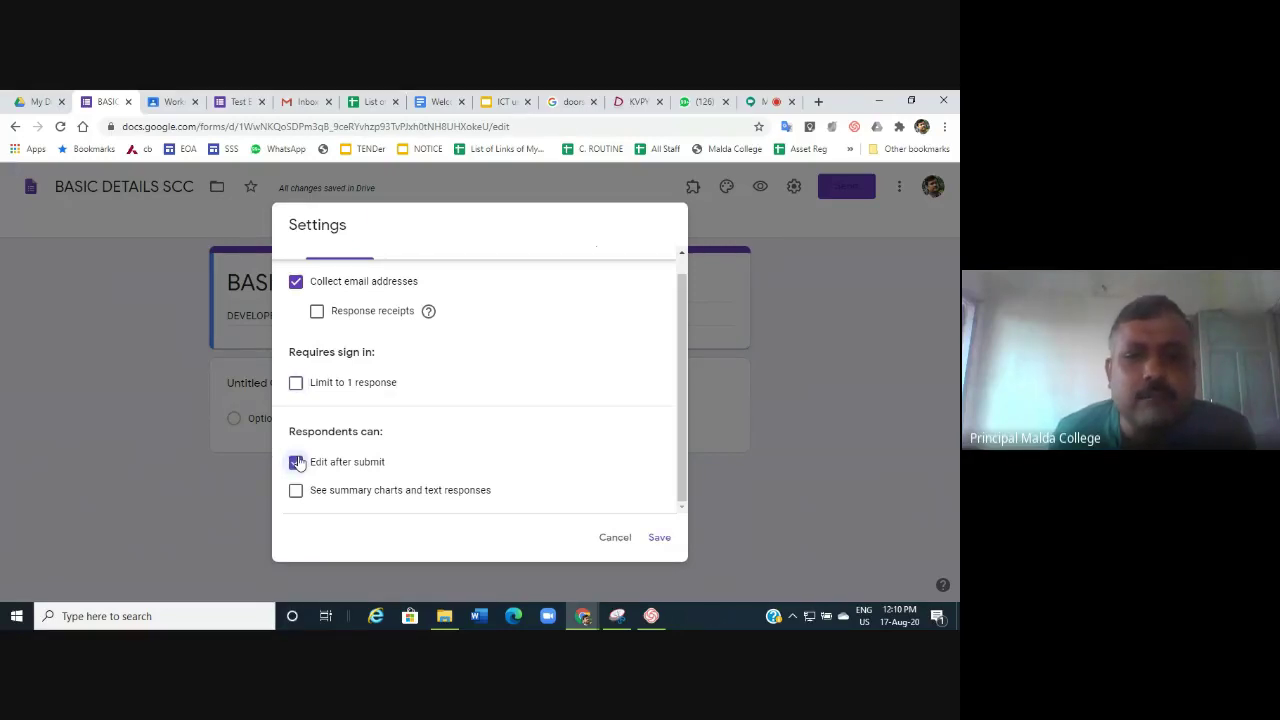
{"action": "scroll", "coordinate": [466, 366], "scroll_direction": "up", "scroll_amount": 1}
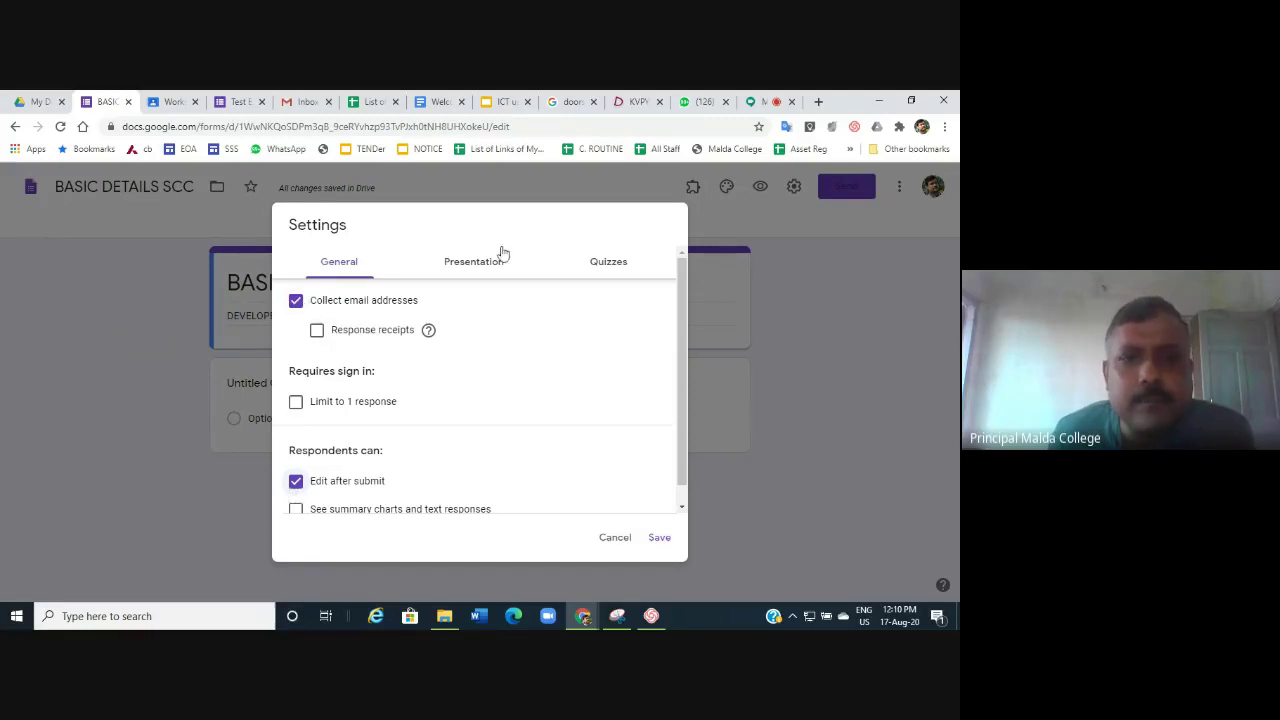
Hide the submit-another-response link, set confirmation 'THANKS FOR YPUR RESPONSE FROM IQAC SCCC', and save.
{"action": "left_click", "coordinate": [472, 264]}
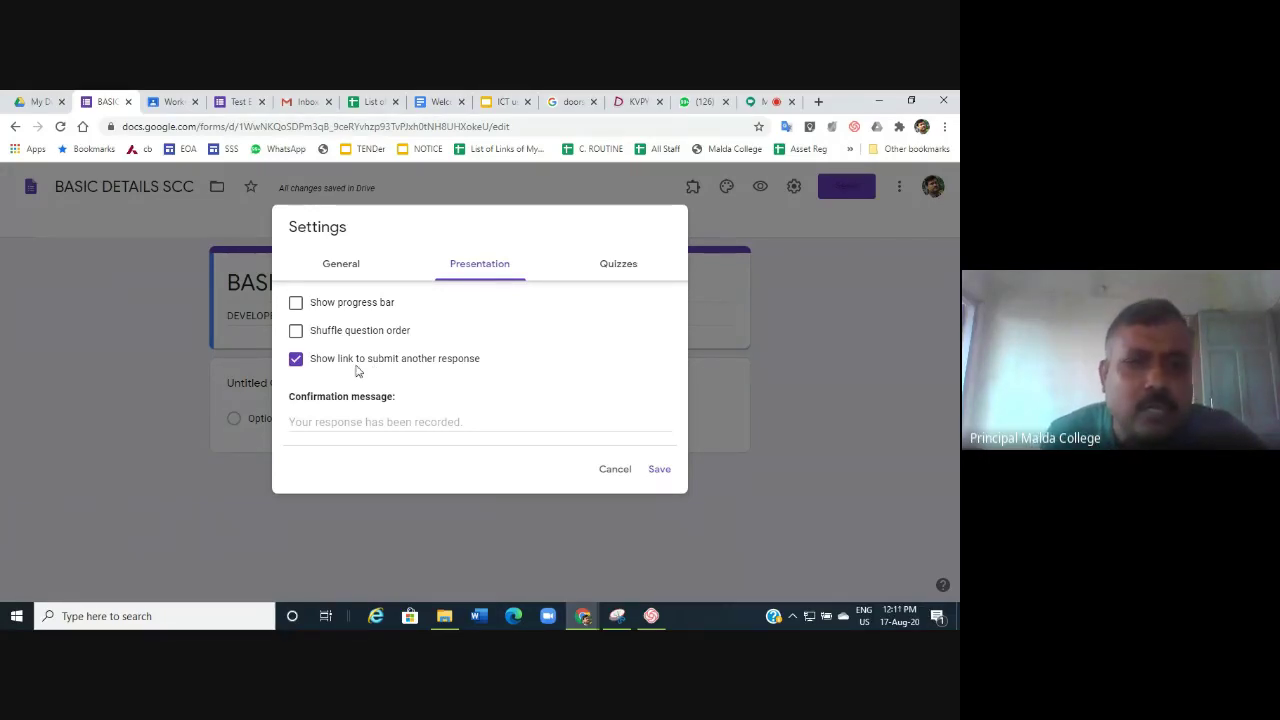
{"action": "left_click", "coordinate": [295, 358]}
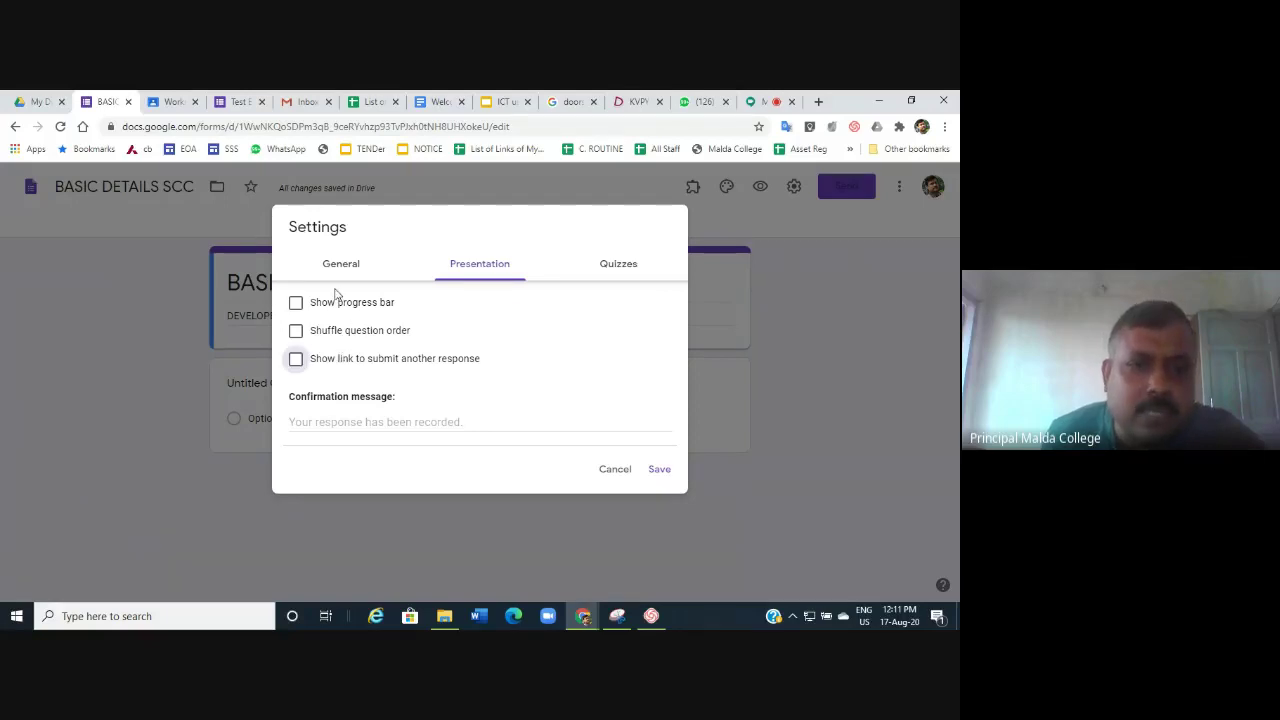
{"action": "left_click", "coordinate": [321, 428]}
{"action": "type", "text": "TH"}
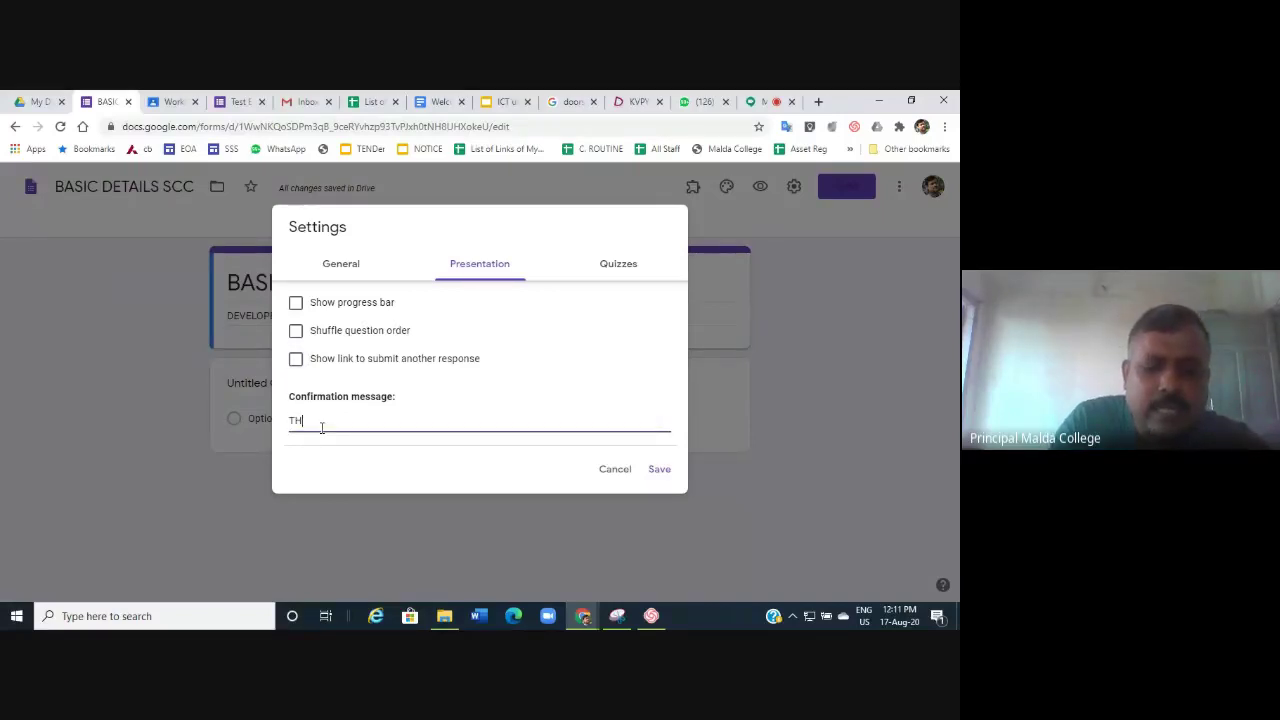
{"action": "type", "text": "ANKS"}
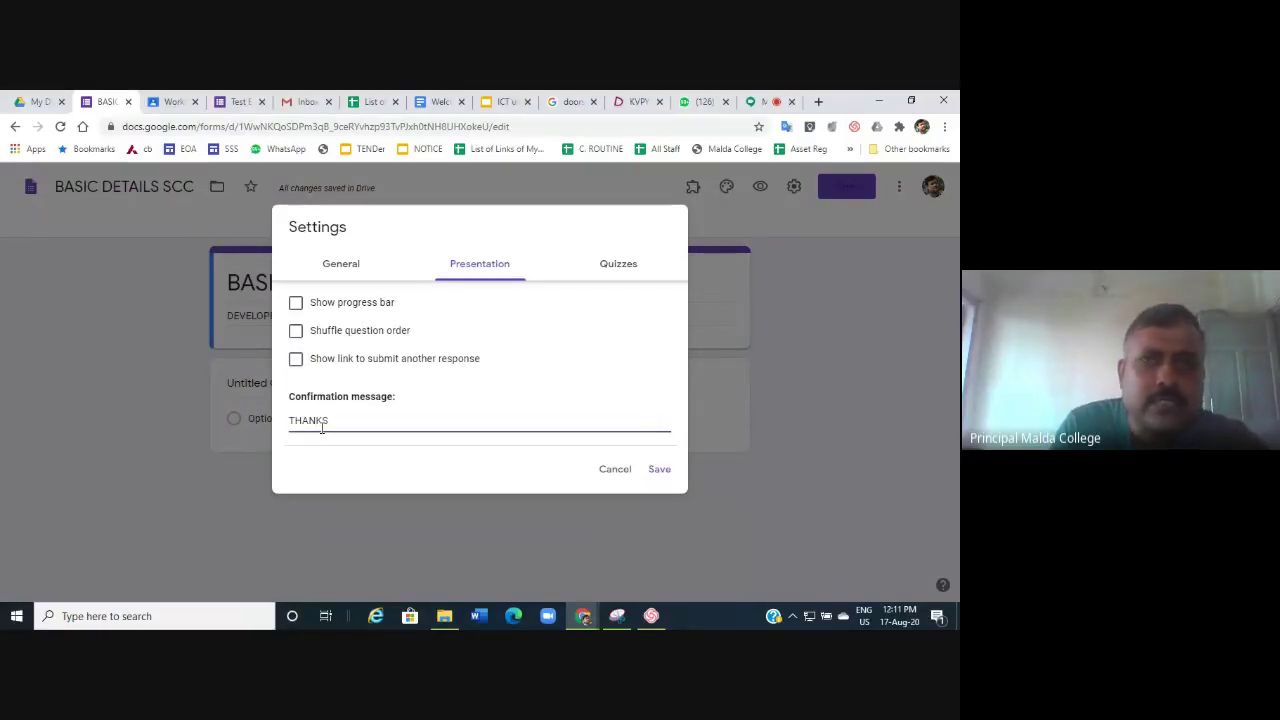
{"action": "type", "text": " FOR"}
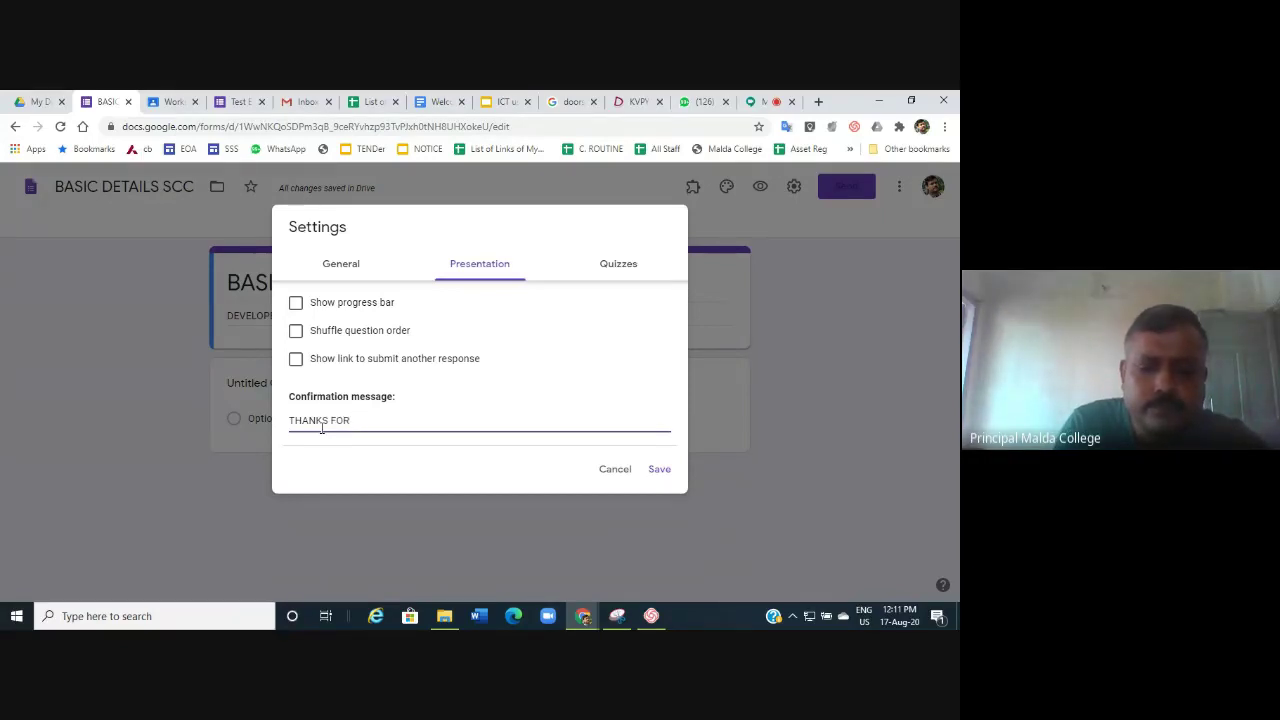
{"action": "type", "text": " YPUR"}
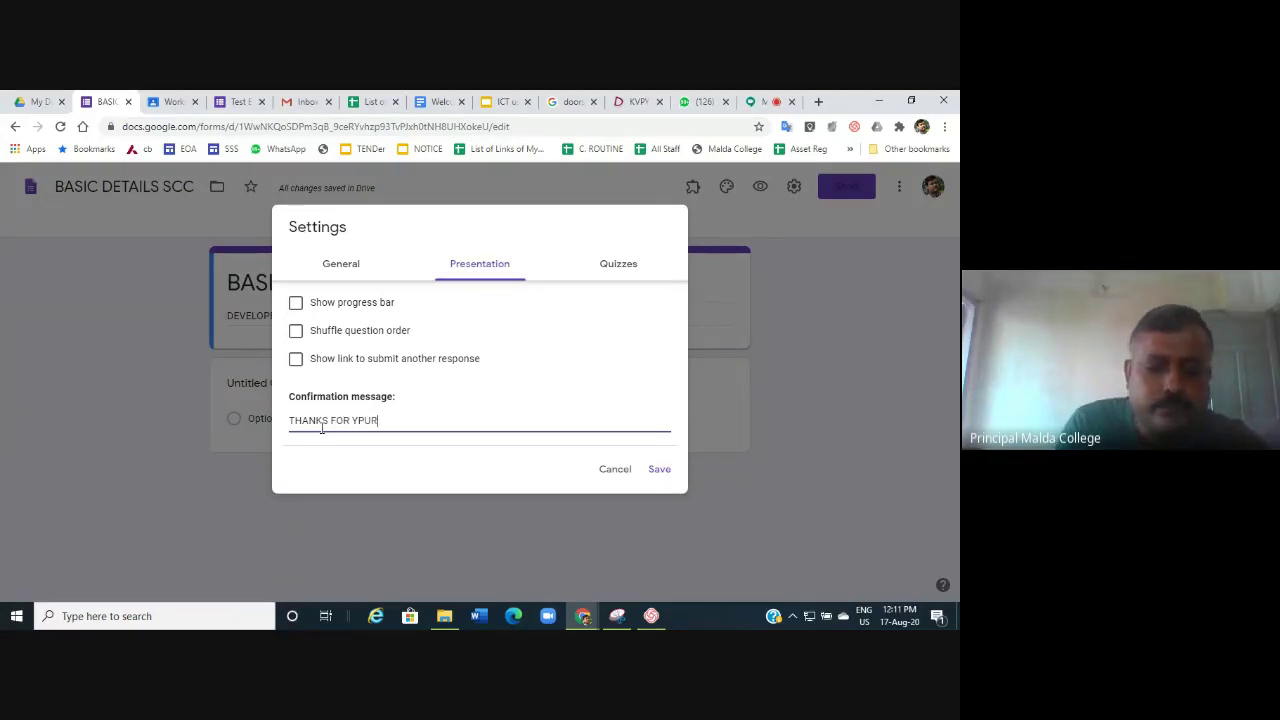
{"action": "type", "text": " RE"}
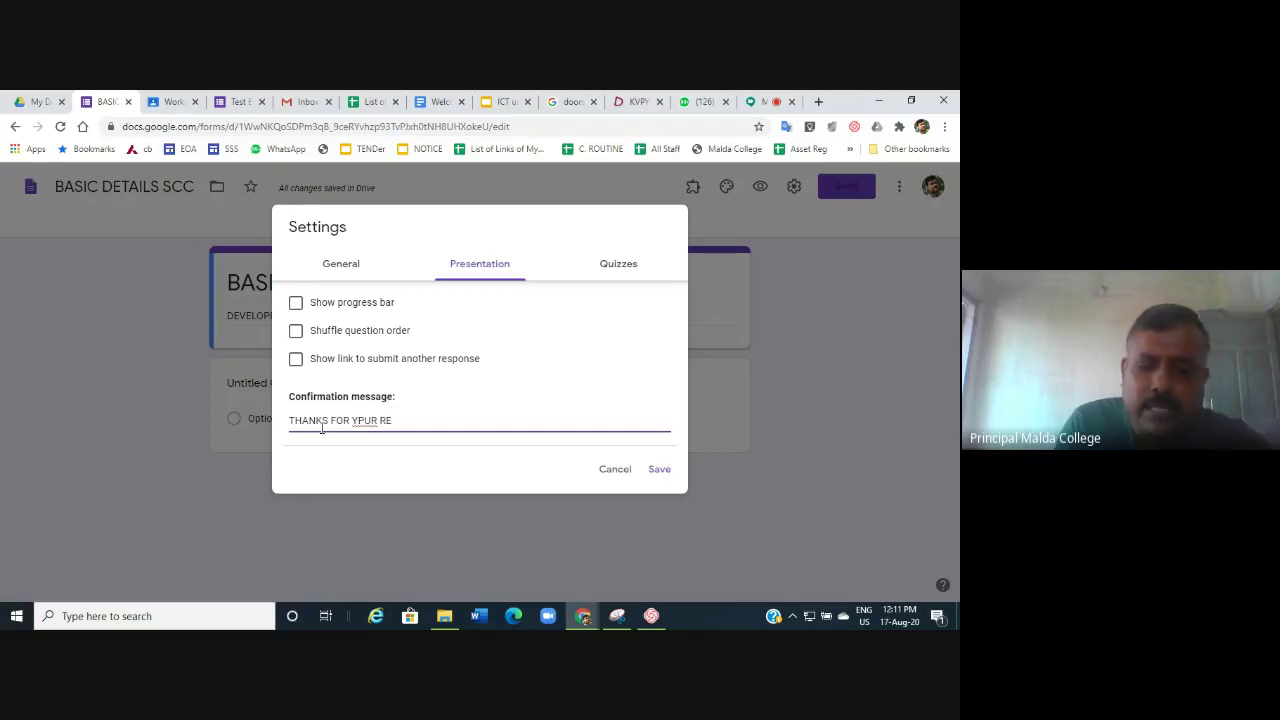
{"action": "type", "text": "SPONSE"}
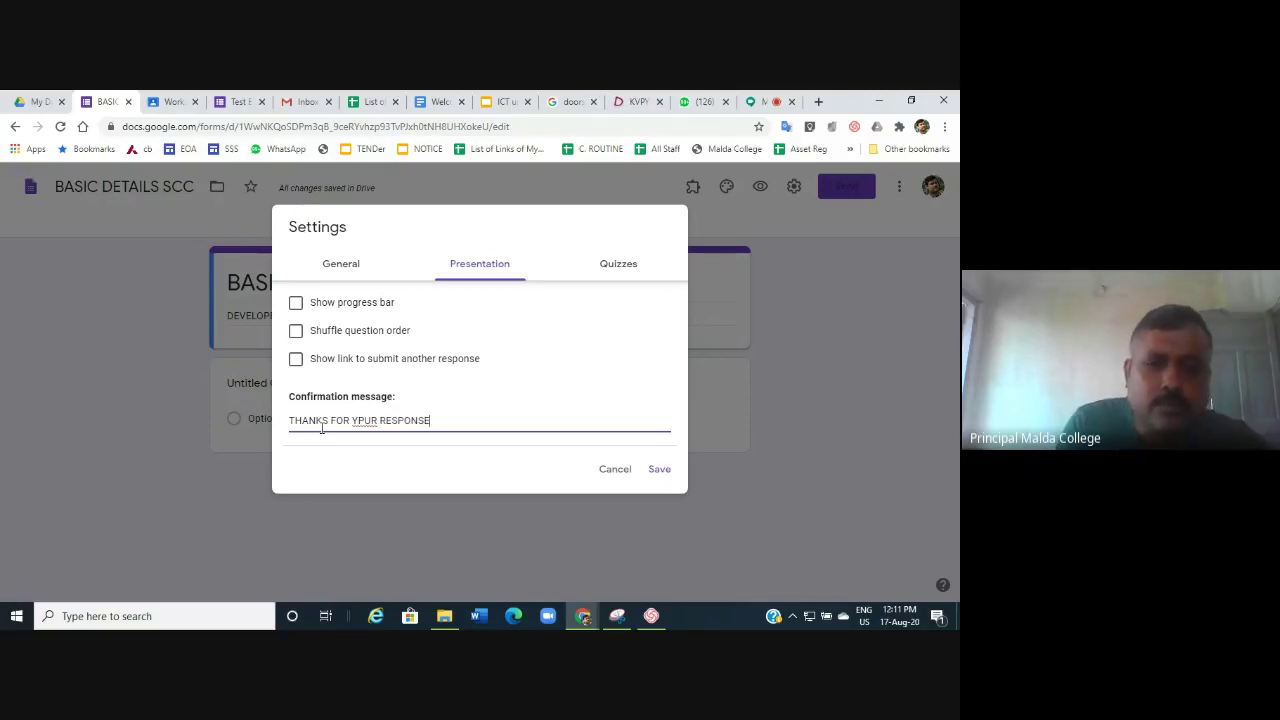
{"action": "type", "text": "FROM "}
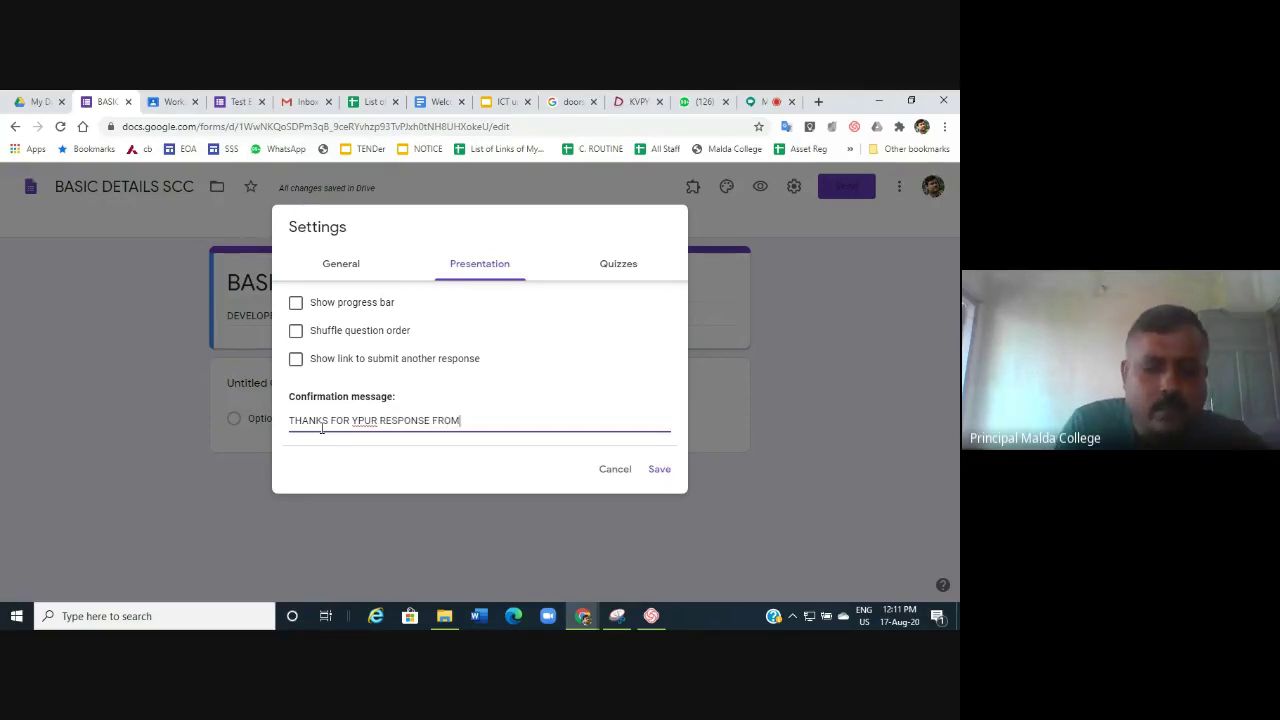
{"action": "type", "text": "IQAC SCCC"}
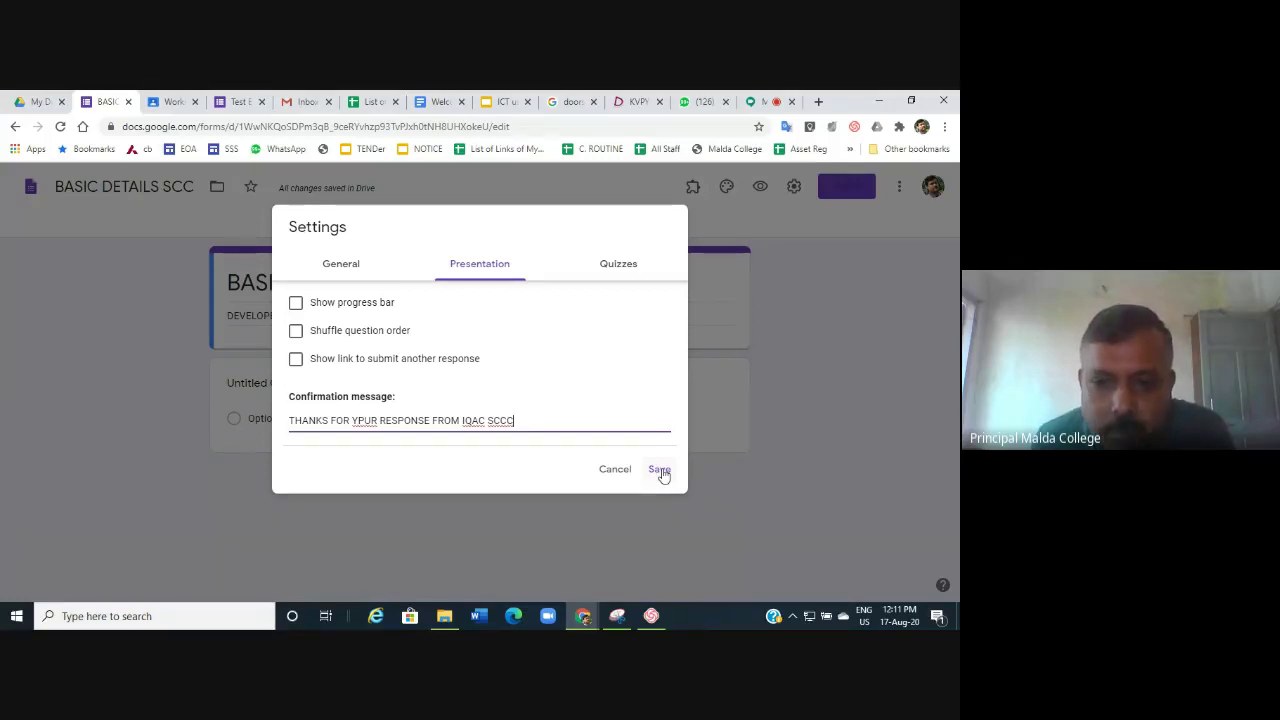
{"action": "left_click", "coordinate": [660, 474]}
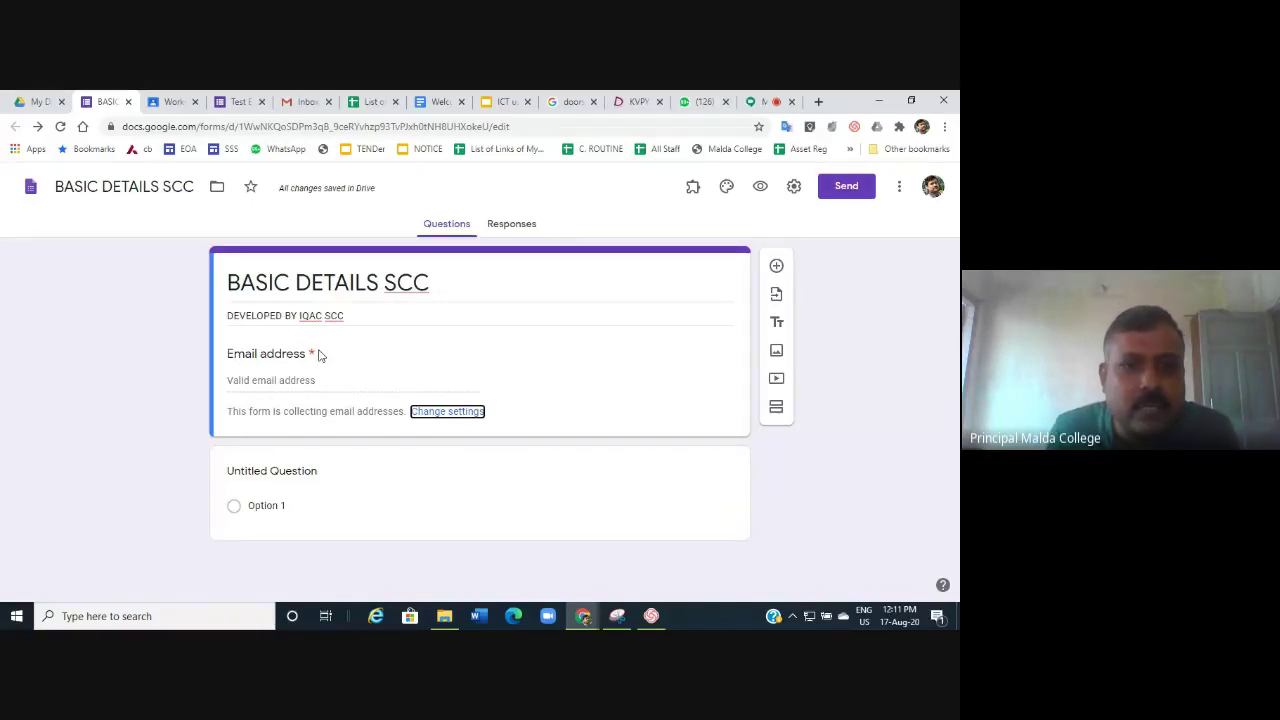
Select the Untitled Question card below the Email address field for editing.
{"action": "left_click", "coordinate": [310, 477]}
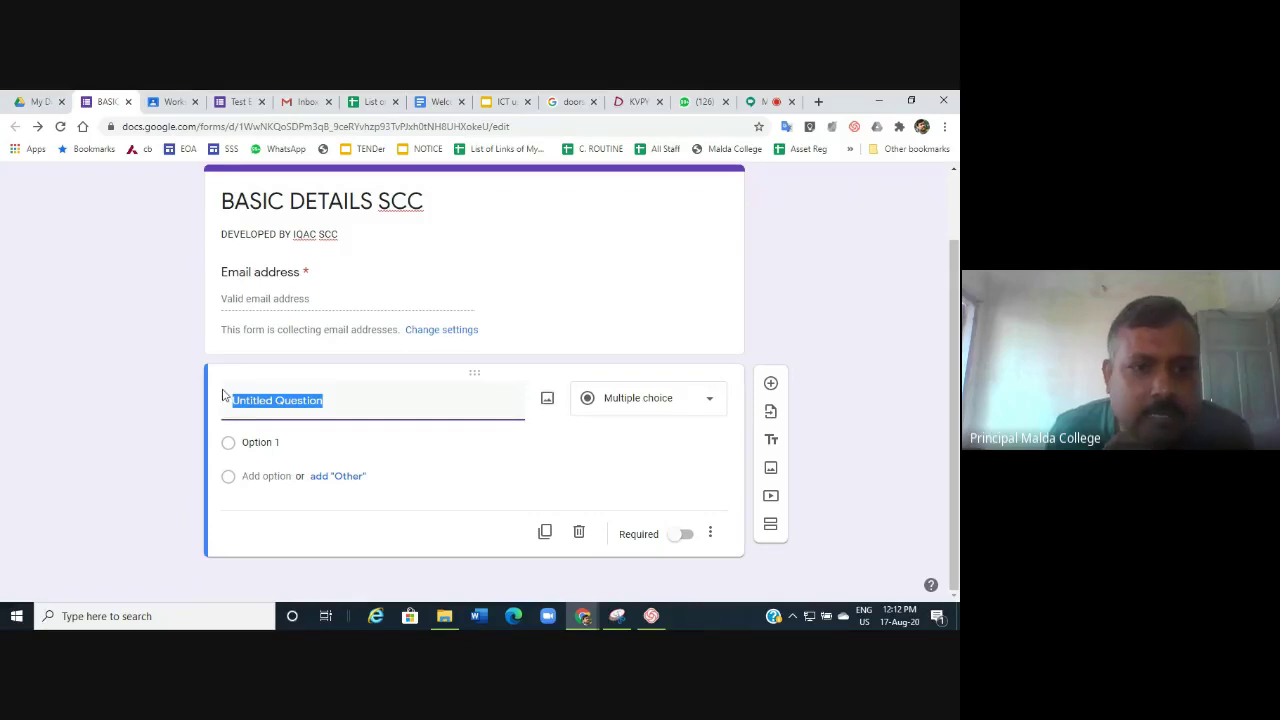
Retitle the first question NAME as a Short answer and make it required.
{"action": "left_click", "coordinate": [374, 401]}
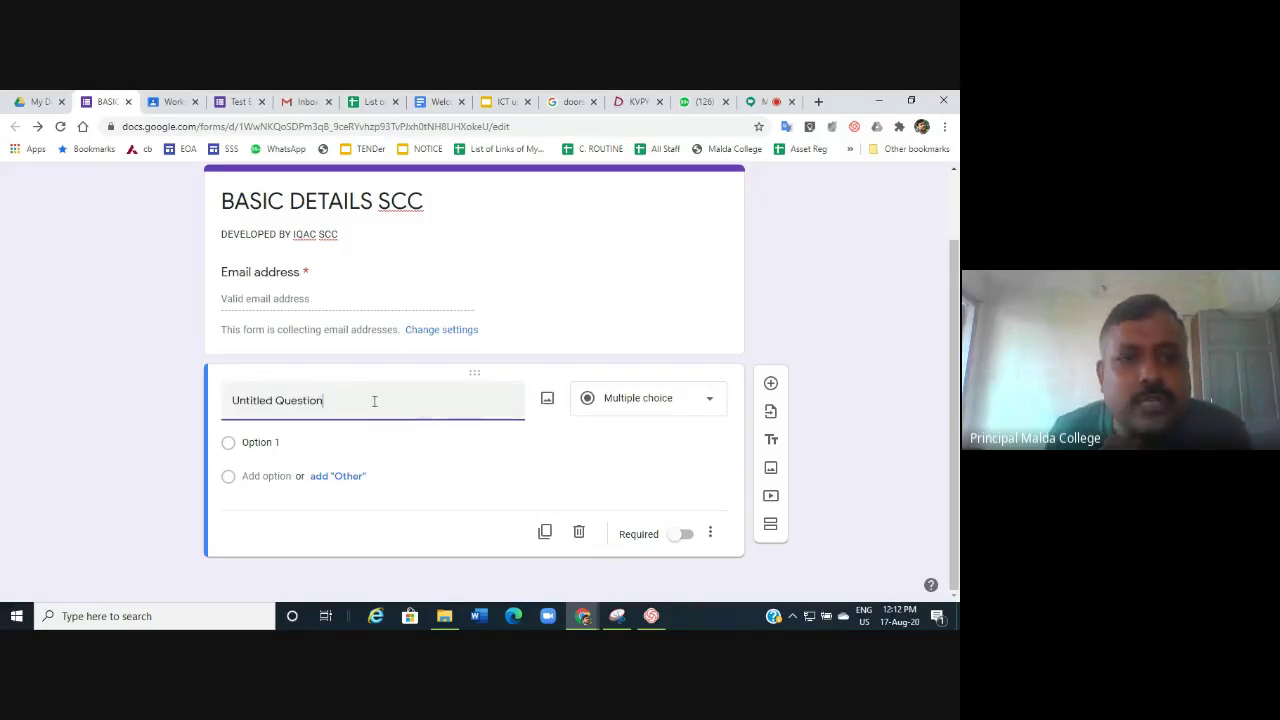
{"action": "key", "text": "BackSpace"}
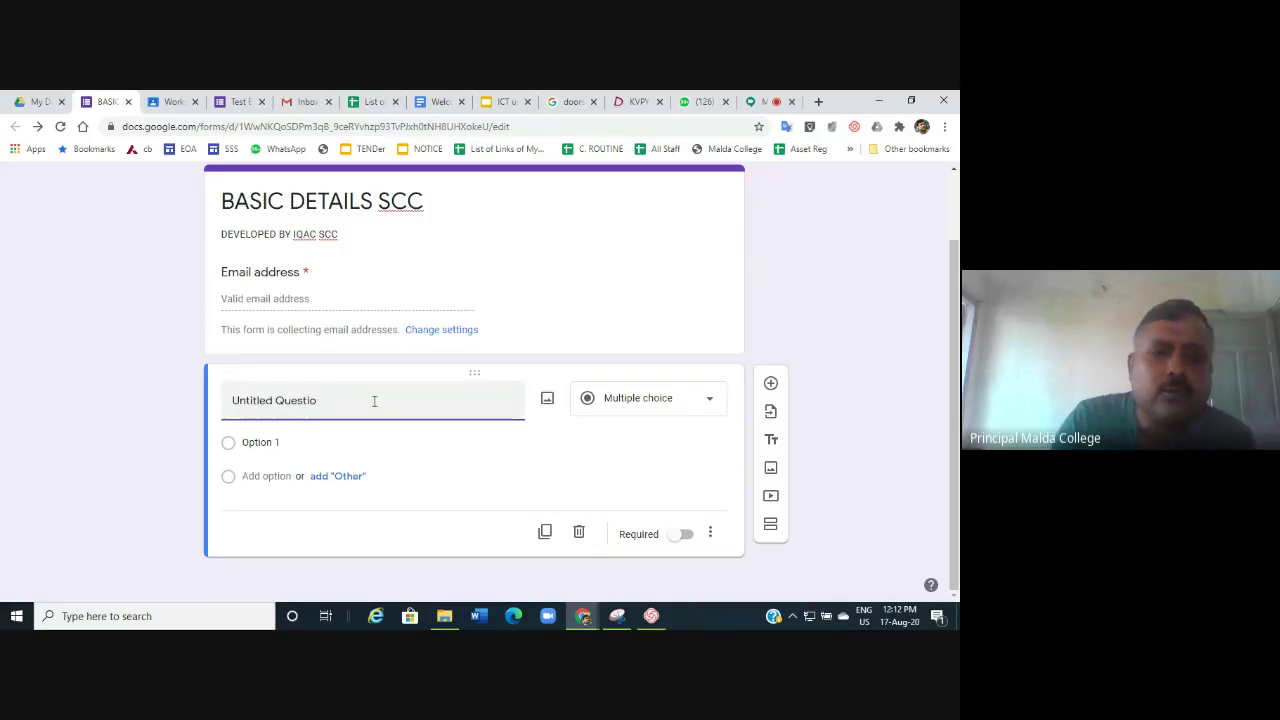
{"action": "key", "text": "BackSpace"}
{"action": "key", "text": "BackSpace"}
{"action": "key", "text": "BackSpace"}
{"action": "key", "text": "BackSpace"}
{"action": "key", "text": "BackSpace"}
{"action": "key", "text": "BackSpace"}
{"action": "key", "text": "BackSpace"}
{"action": "key", "text": "BackSpace"}
{"action": "key", "text": "BackSpace"}
{"action": "key", "text": "BackSpace"}
{"action": "key", "text": "BackSpace"}
{"action": "key", "text": "BackSpace"}
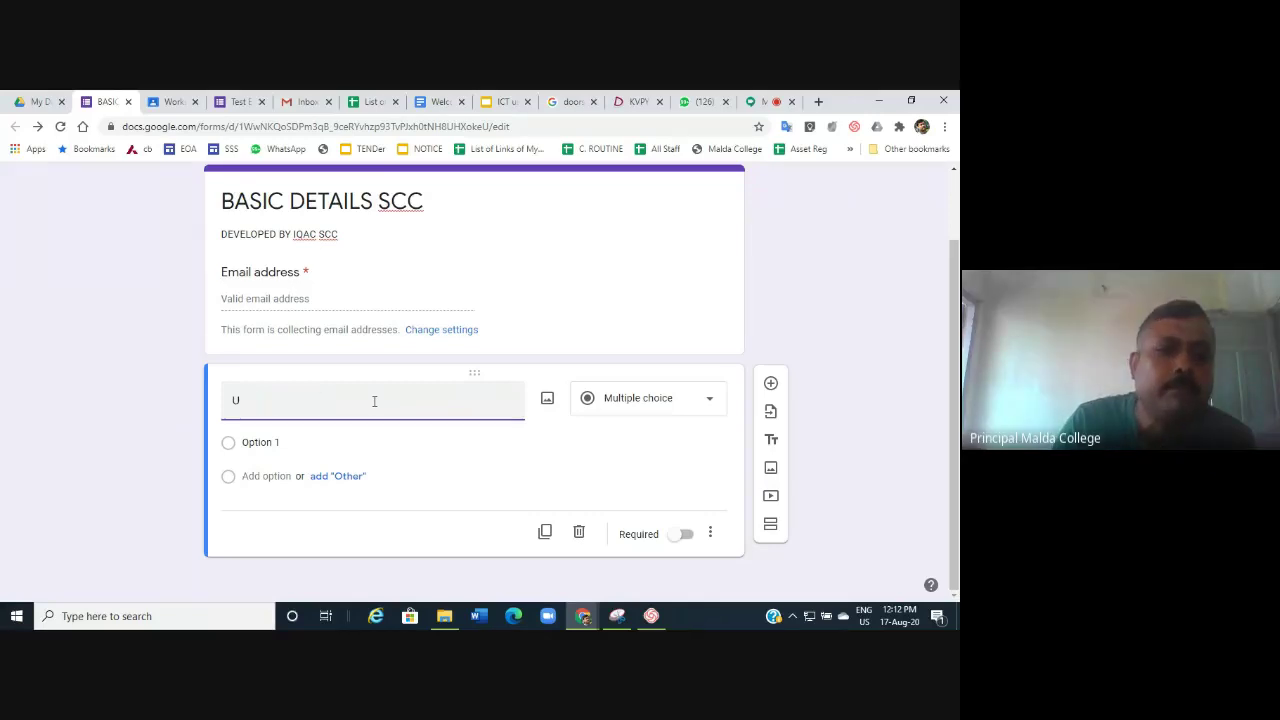
{"action": "key", "text": "BackSpace"}
{"action": "type", "text": "NA"}
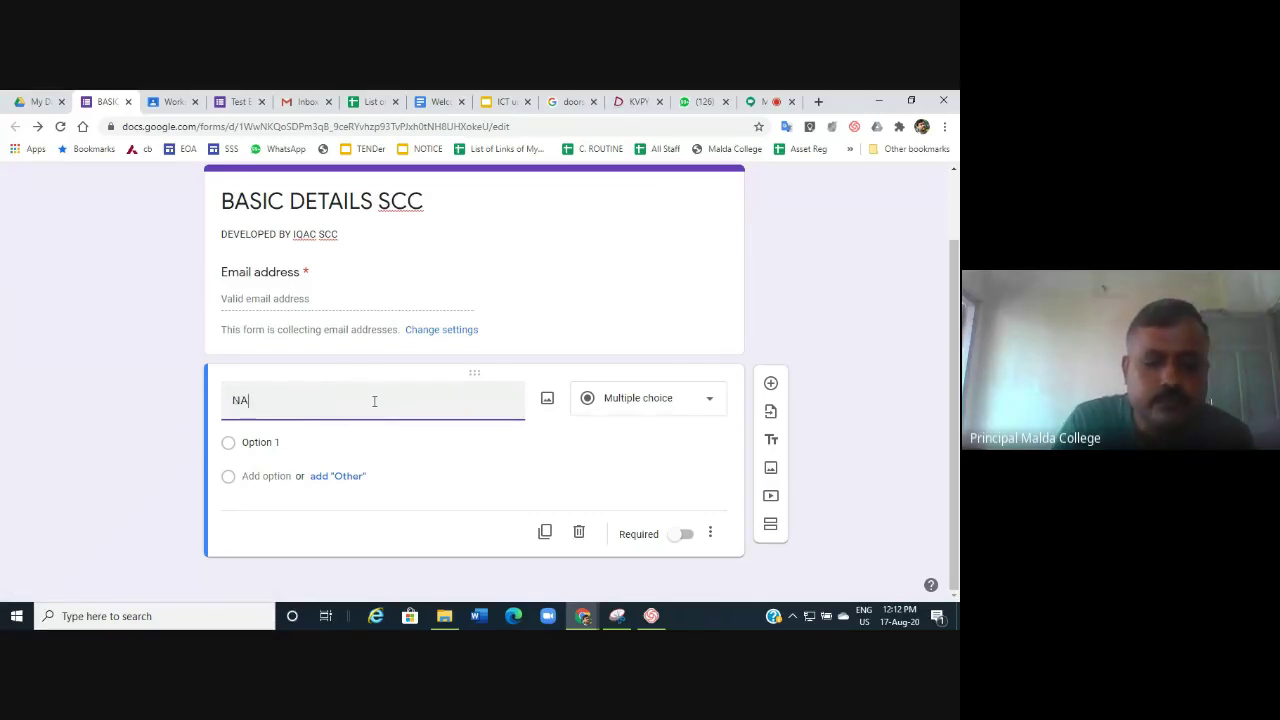
{"action": "type", "text": "ME"}
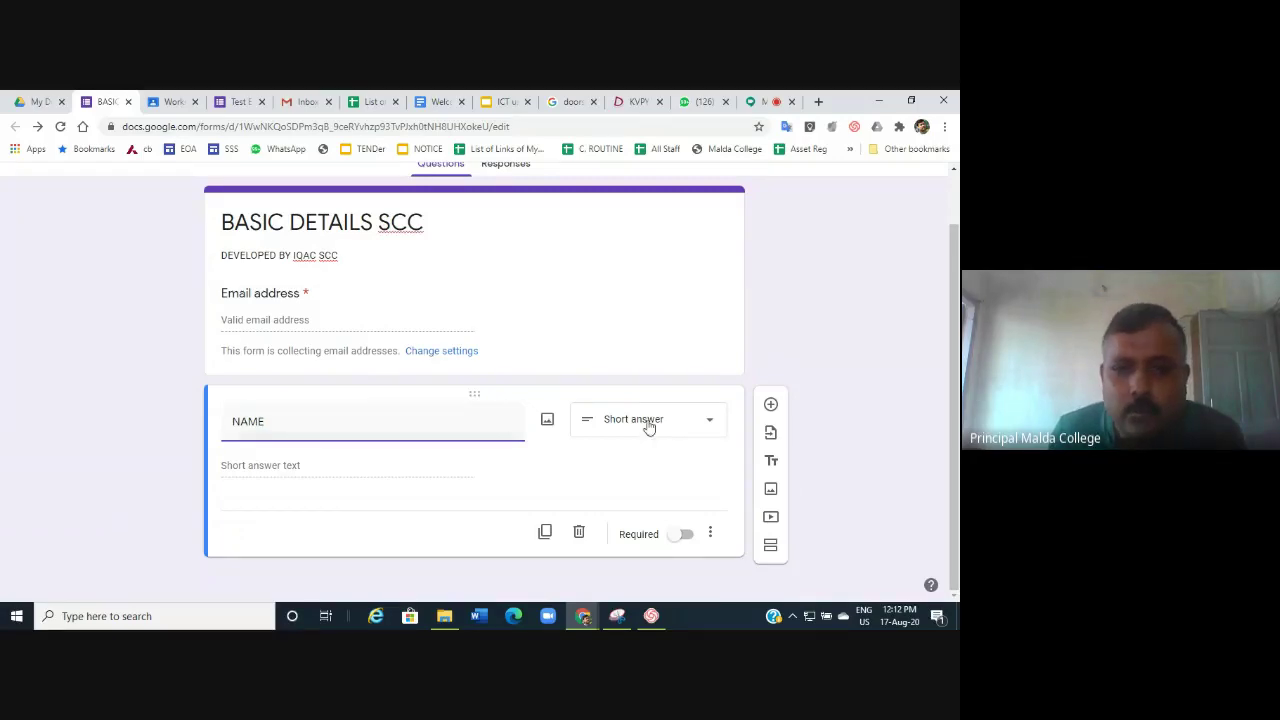
{"action": "left_click", "coordinate": [709, 421]}
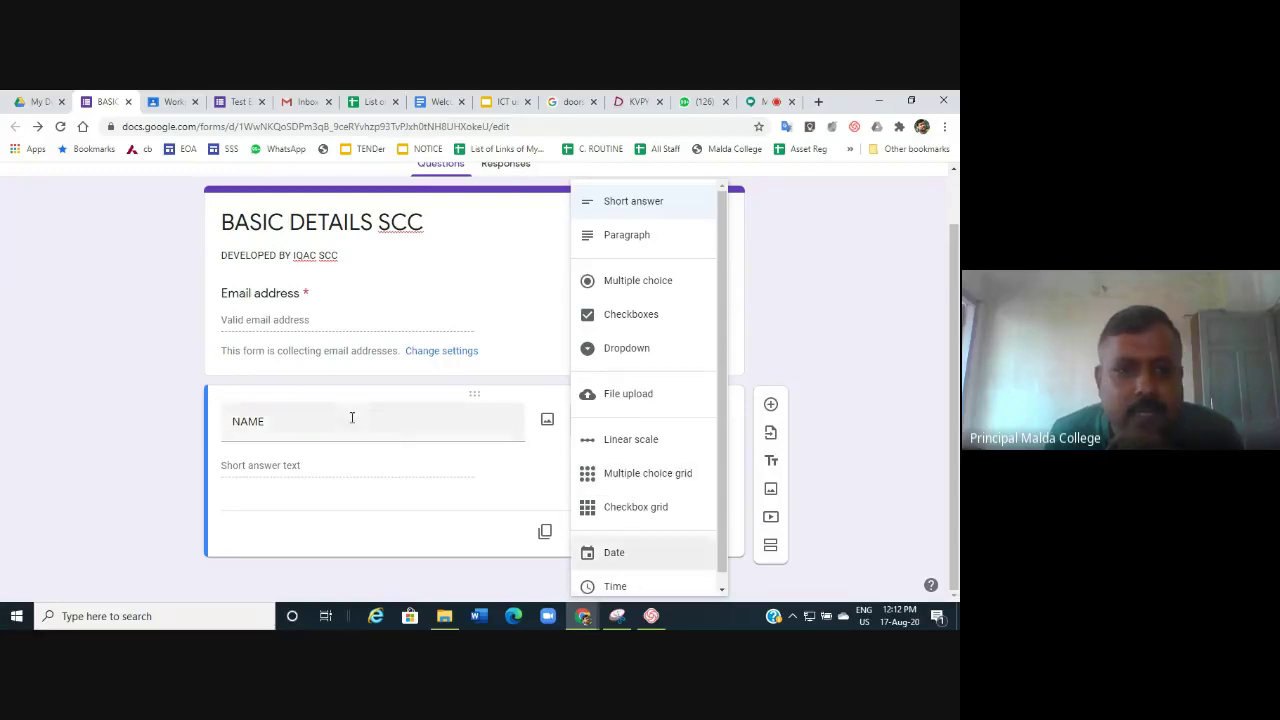
{"action": "left_click", "coordinate": [270, 426]}
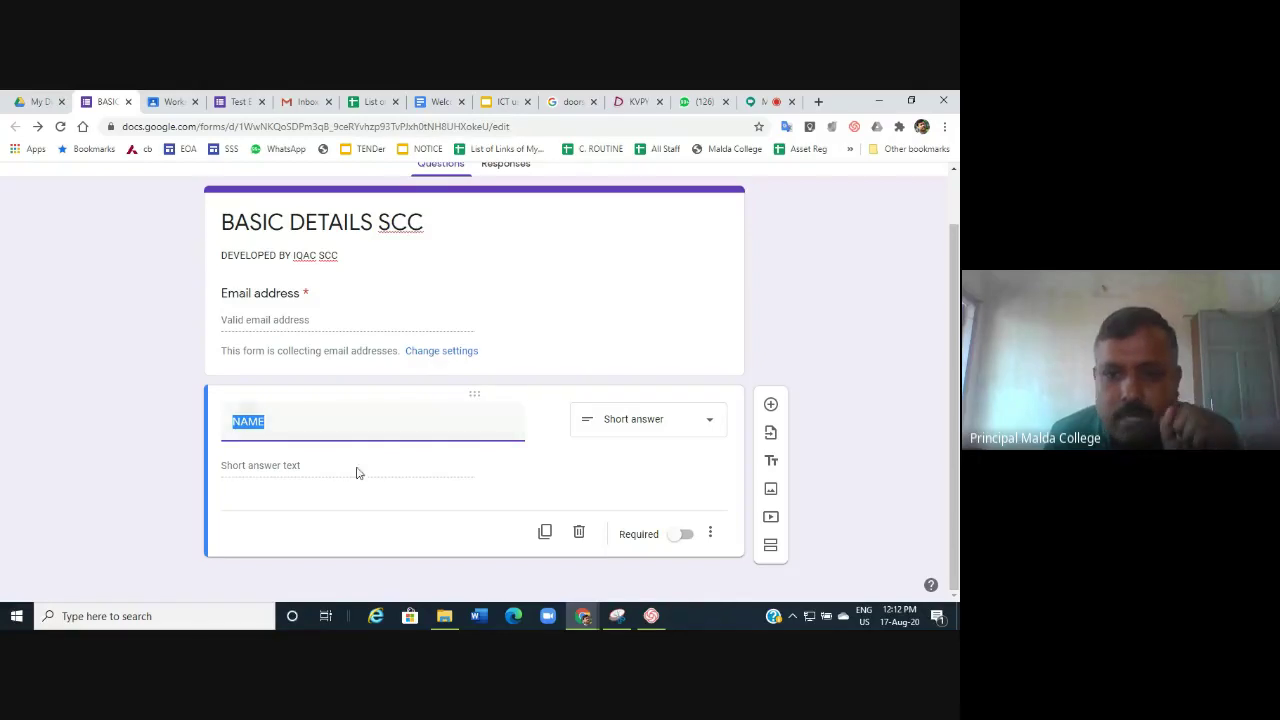
{"action": "left_click", "coordinate": [690, 536]}
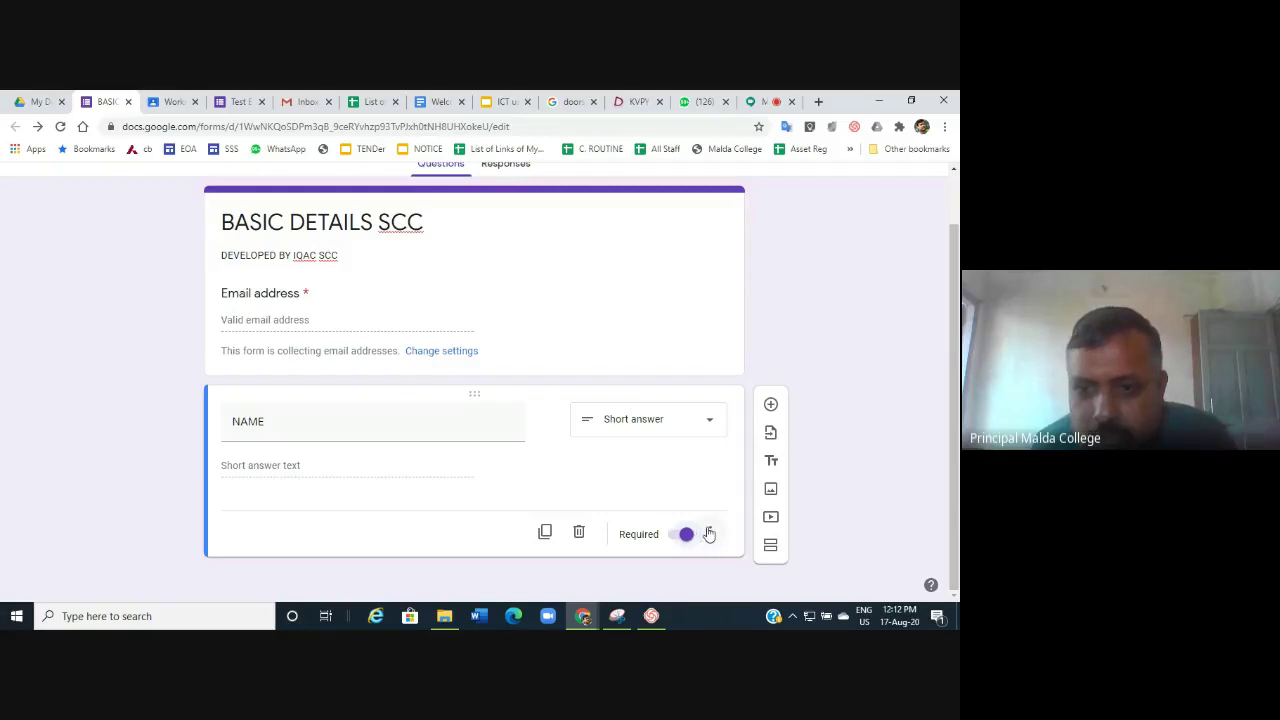
{"action": "left_click", "coordinate": [709, 534]}
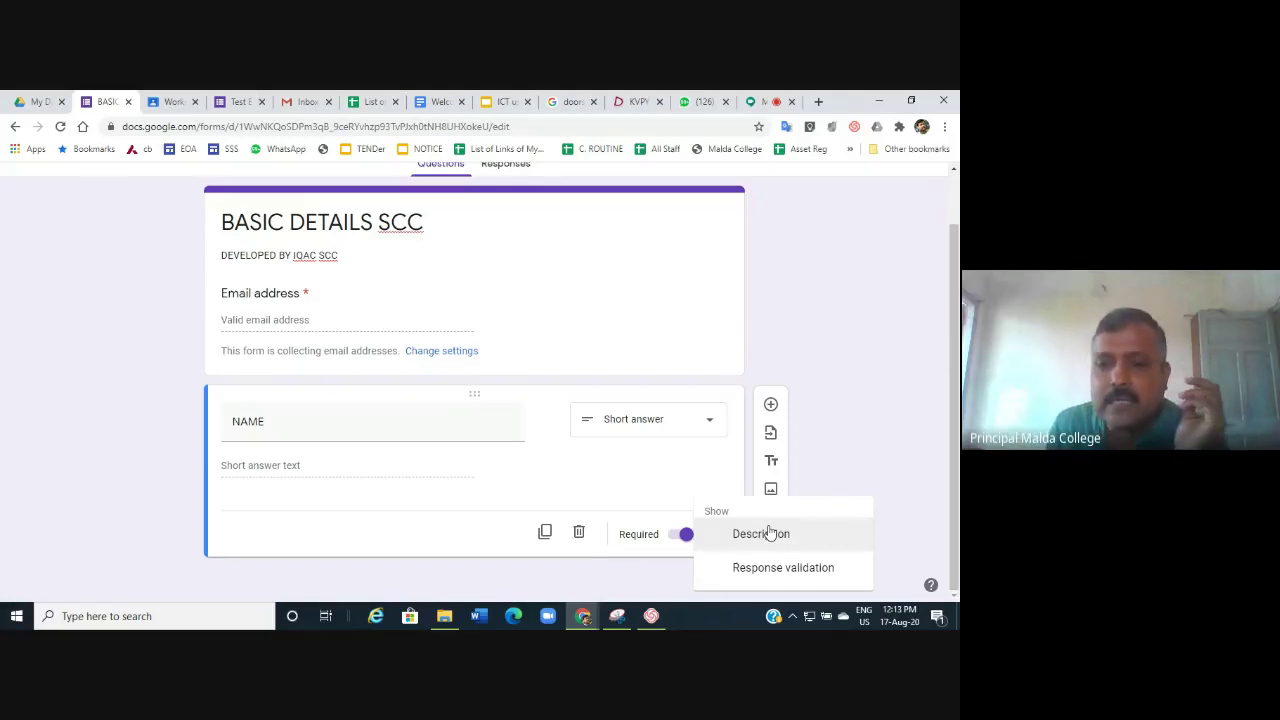
{"action": "left_click", "coordinate": [767, 534]}
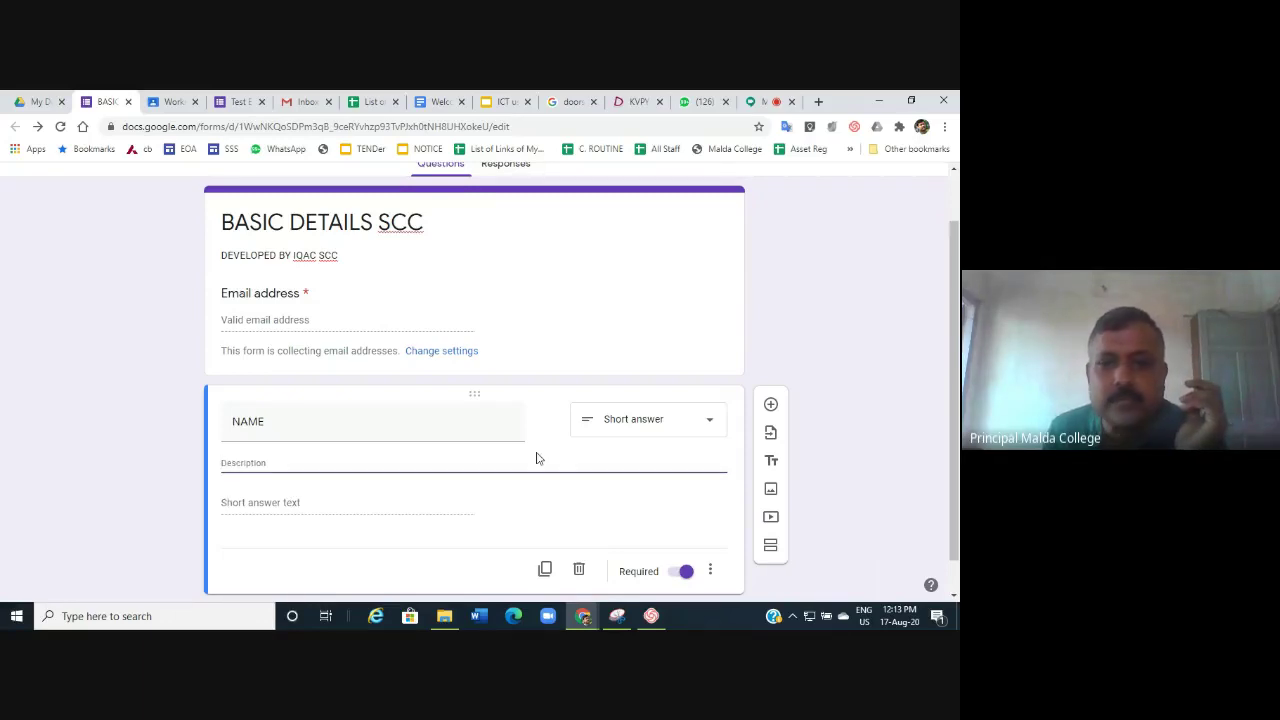
{"action": "left_click", "coordinate": [710, 571]}
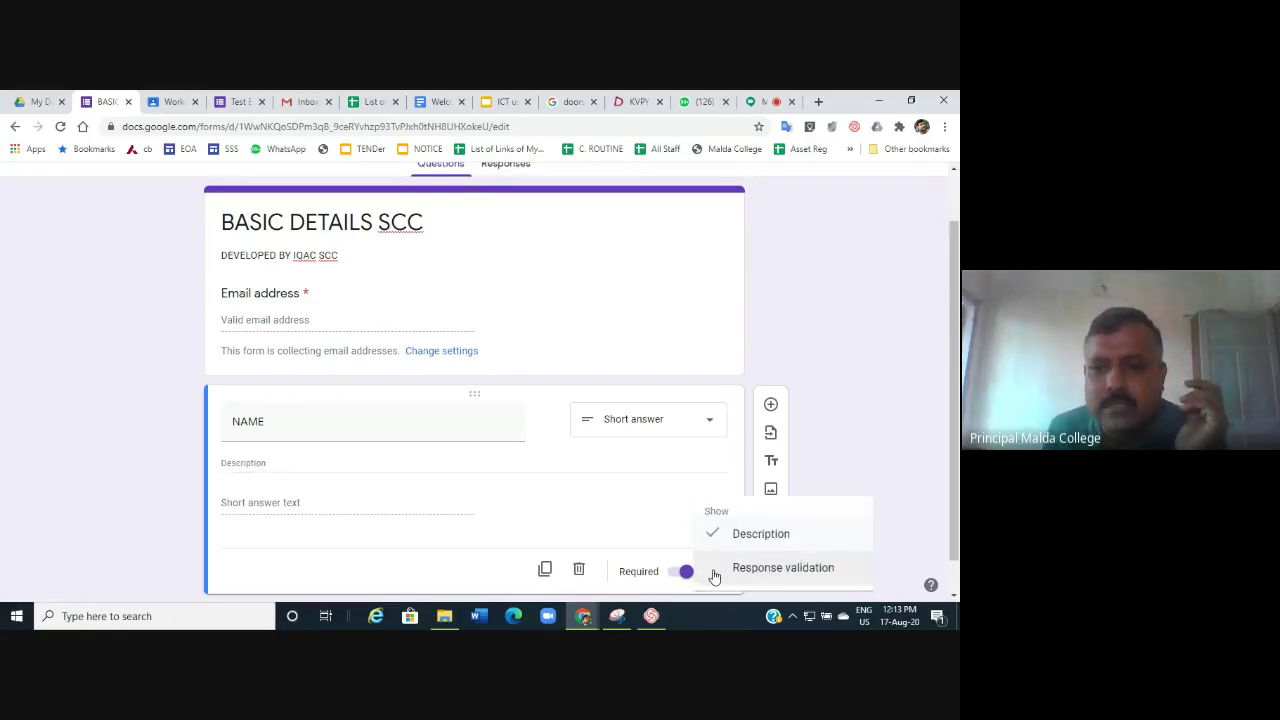
{"action": "left_click", "coordinate": [750, 533]}
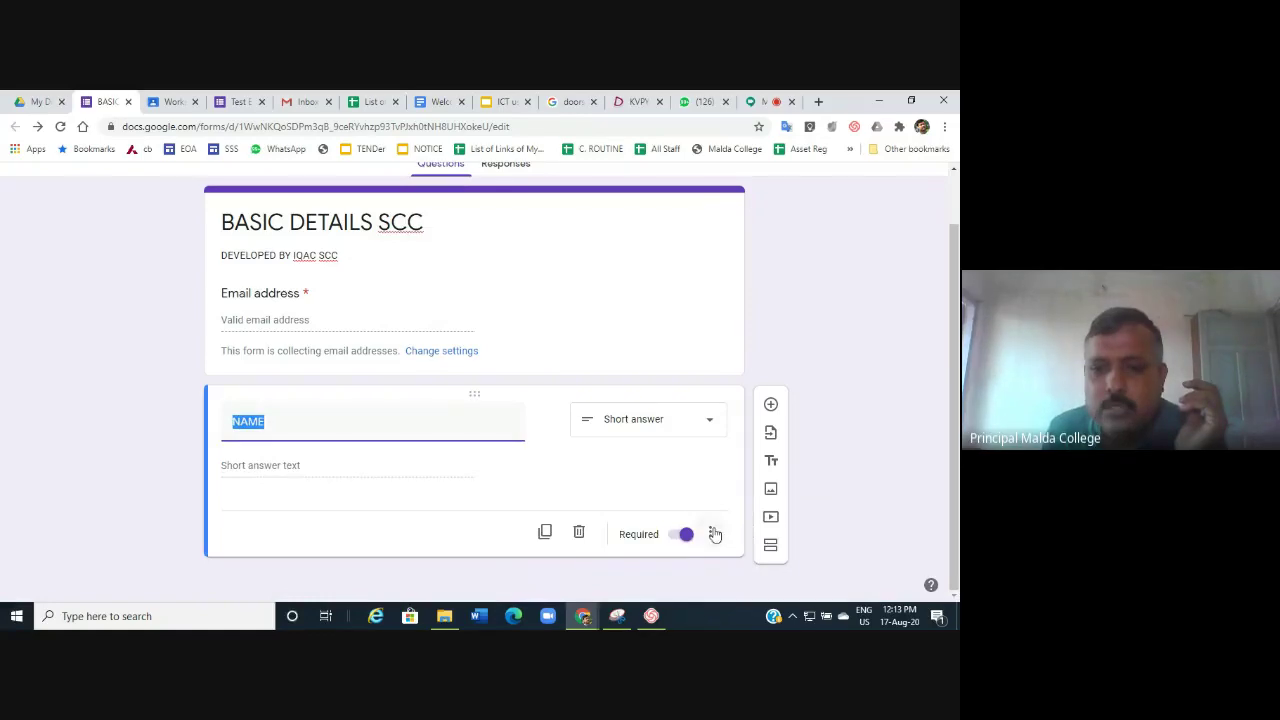
{"action": "left_click", "coordinate": [715, 535]}
Add response validation to NAME, choosing Text with the Contains condition.
{"action": "left_click", "coordinate": [783, 567]}
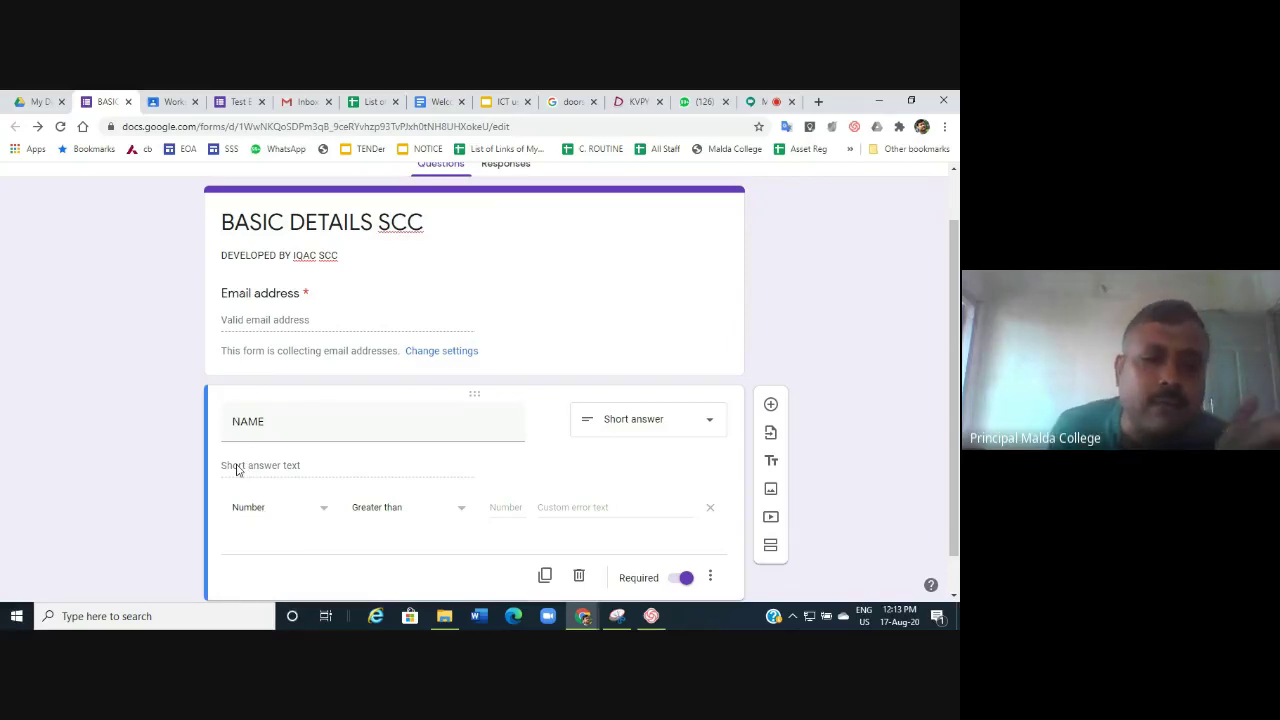
{"action": "left_click", "coordinate": [323, 514]}
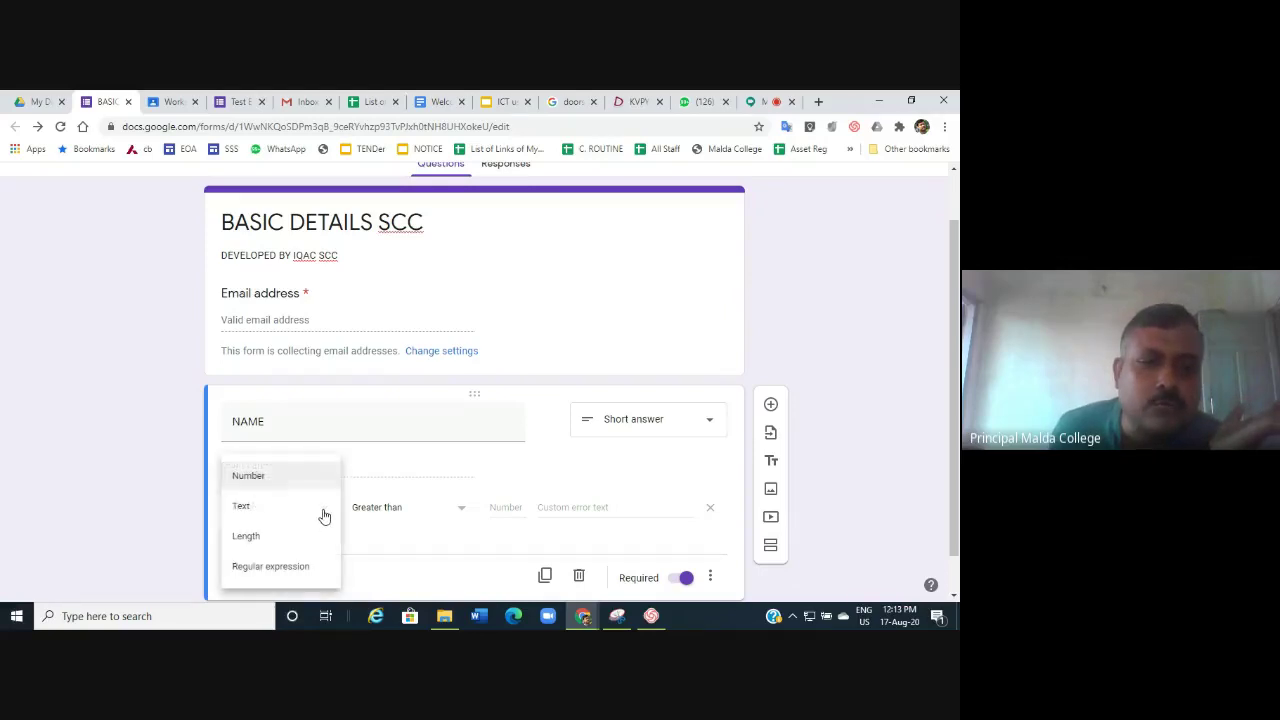
{"action": "left_click", "coordinate": [244, 509]}
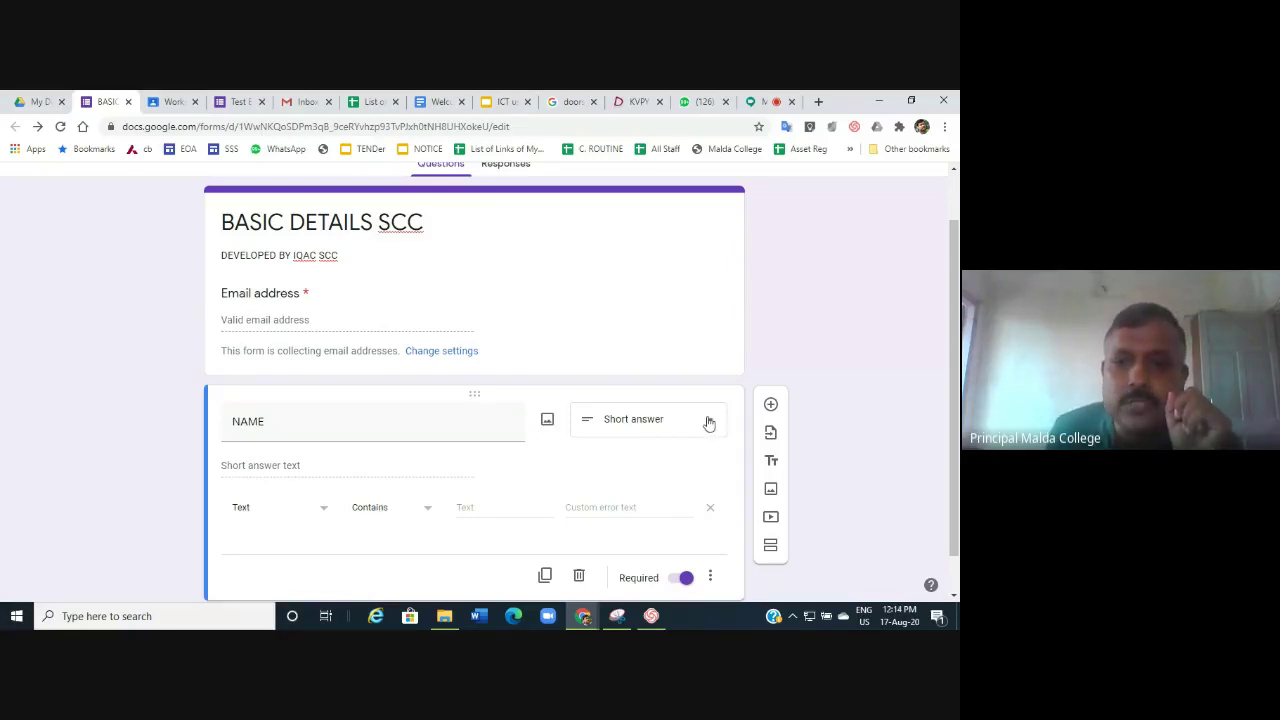
{"action": "left_click", "coordinate": [325, 508]}
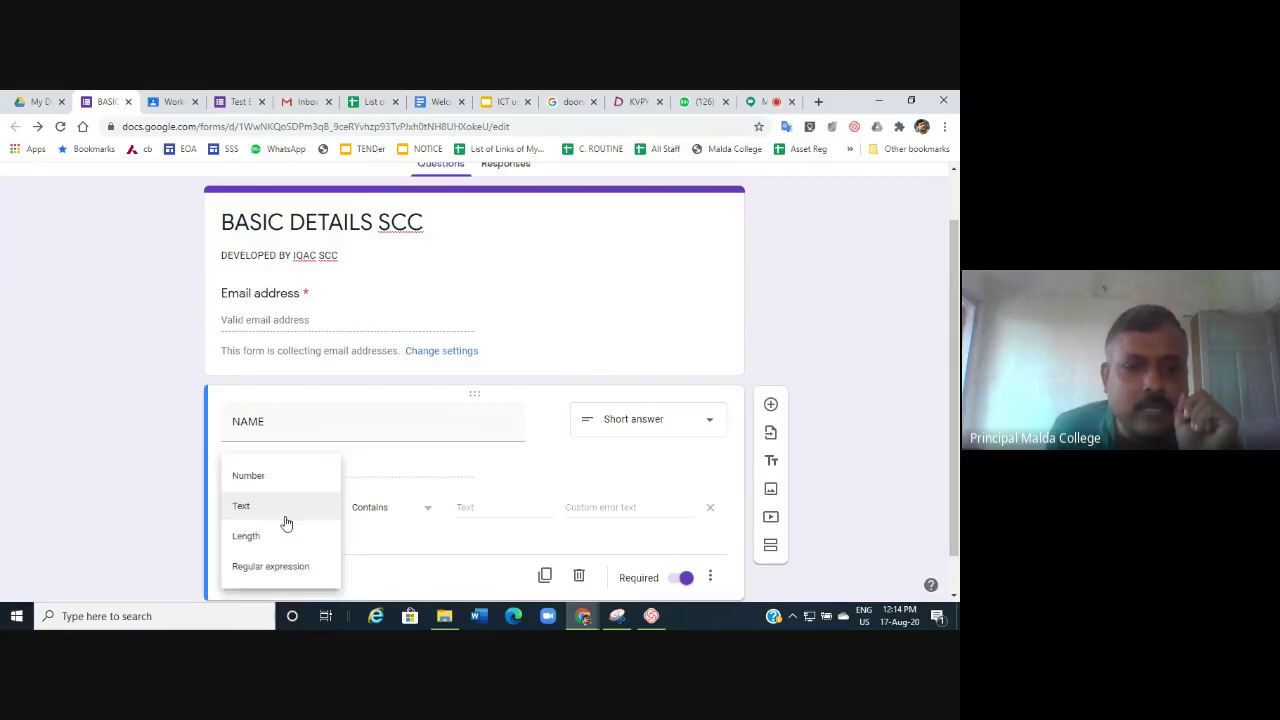
{"action": "left_click", "coordinate": [285, 519]}
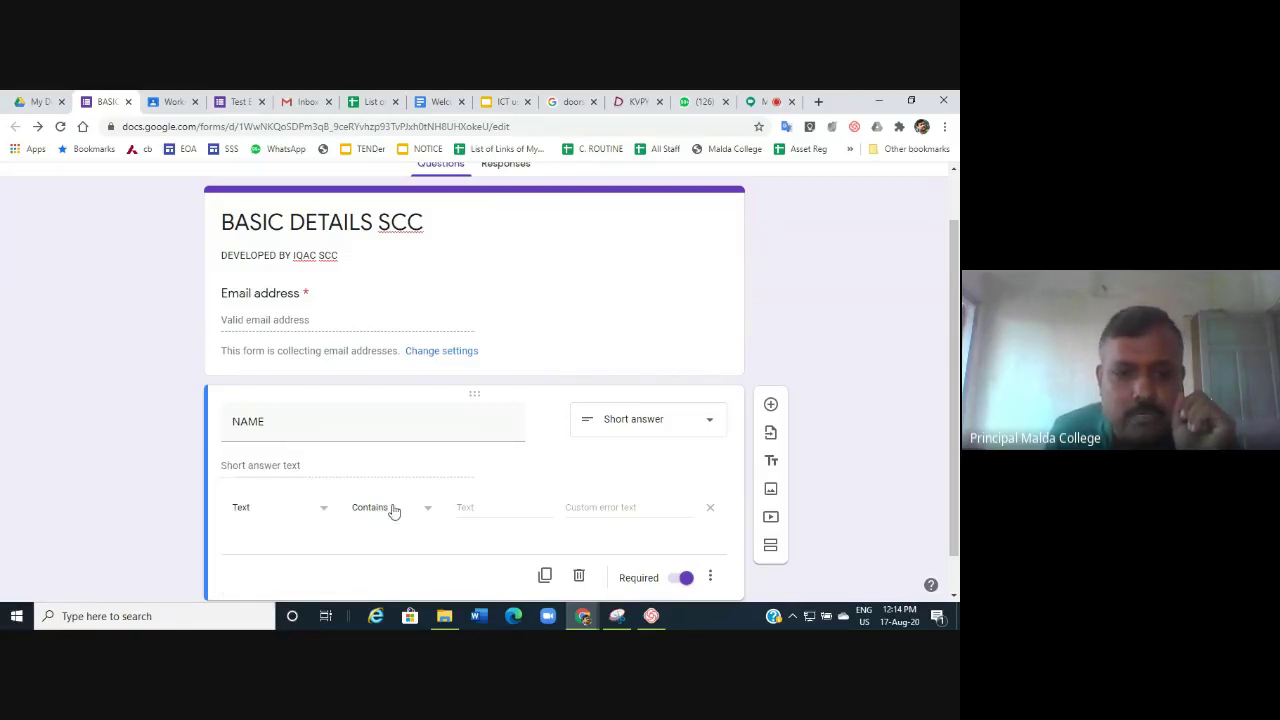
{"action": "left_click", "coordinate": [431, 512]}
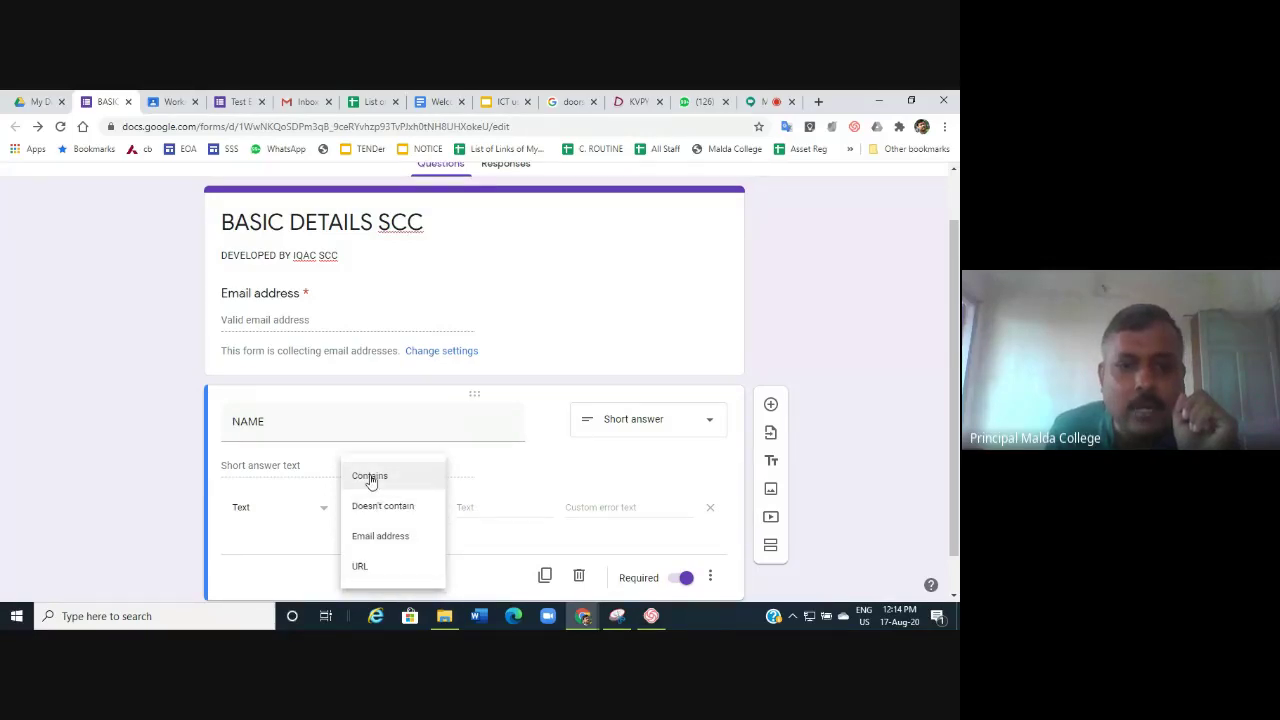
{"action": "left_click", "coordinate": [370, 477]}
{"action": "left_click", "coordinate": [463, 510]}
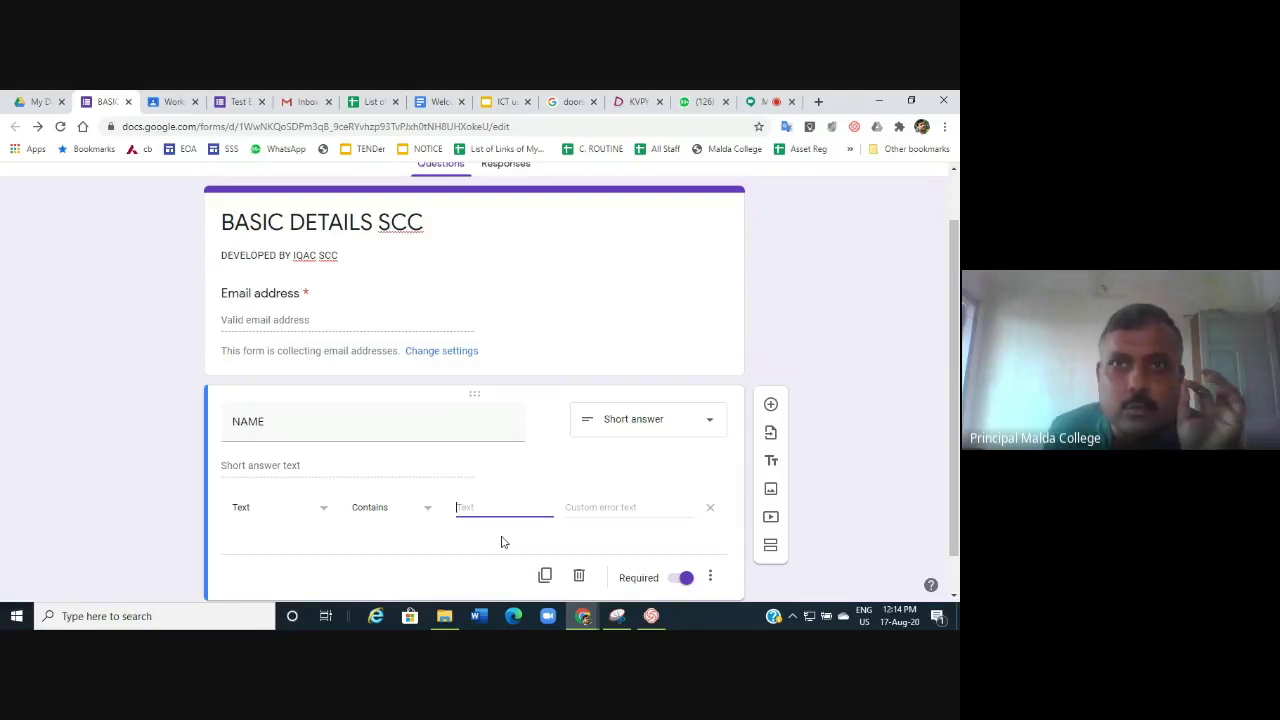
Try Length validation with a value of 5, then revert to Text.
{"action": "left_click", "coordinate": [325, 511]}
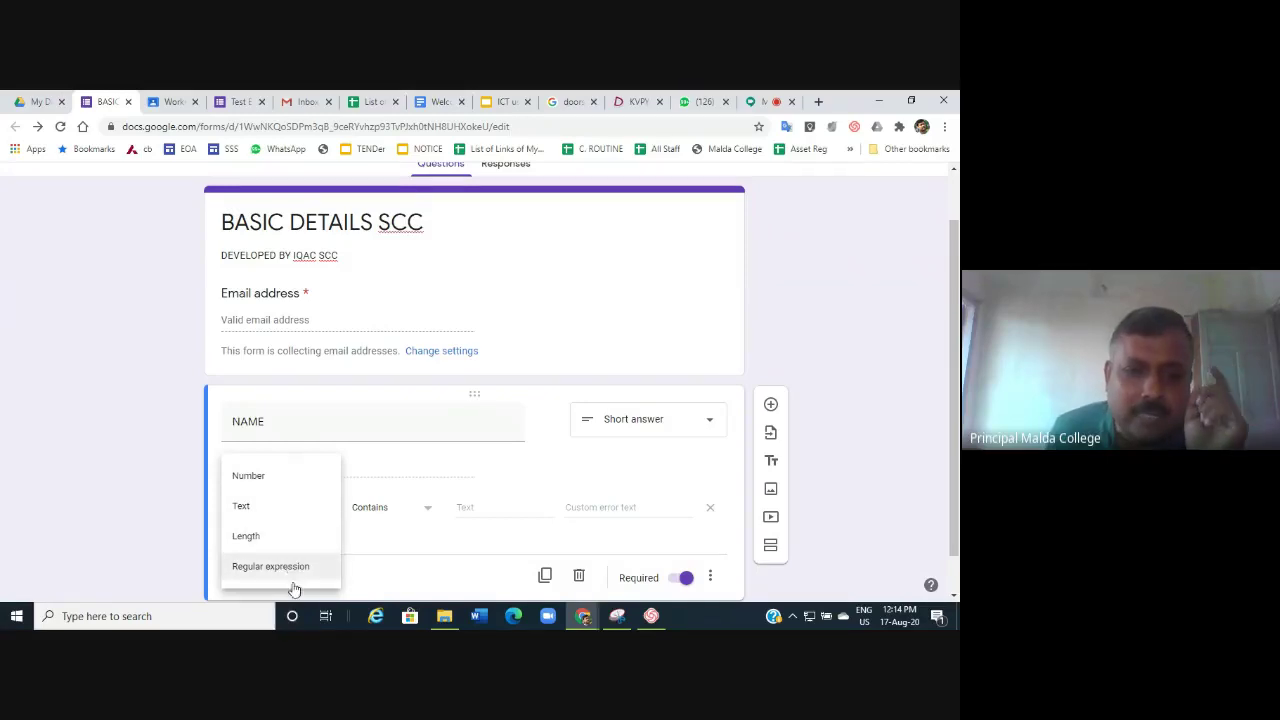
{"action": "left_click", "coordinate": [242, 539]}
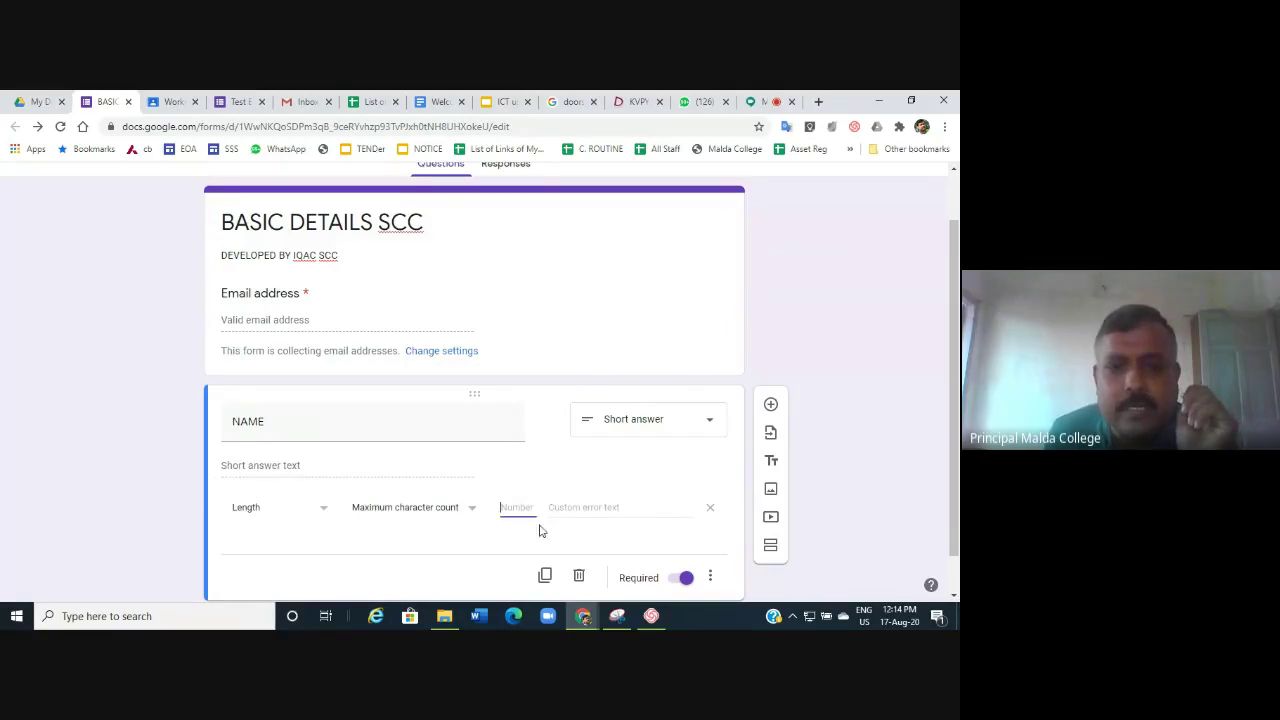
{"action": "type", "text": "500"}
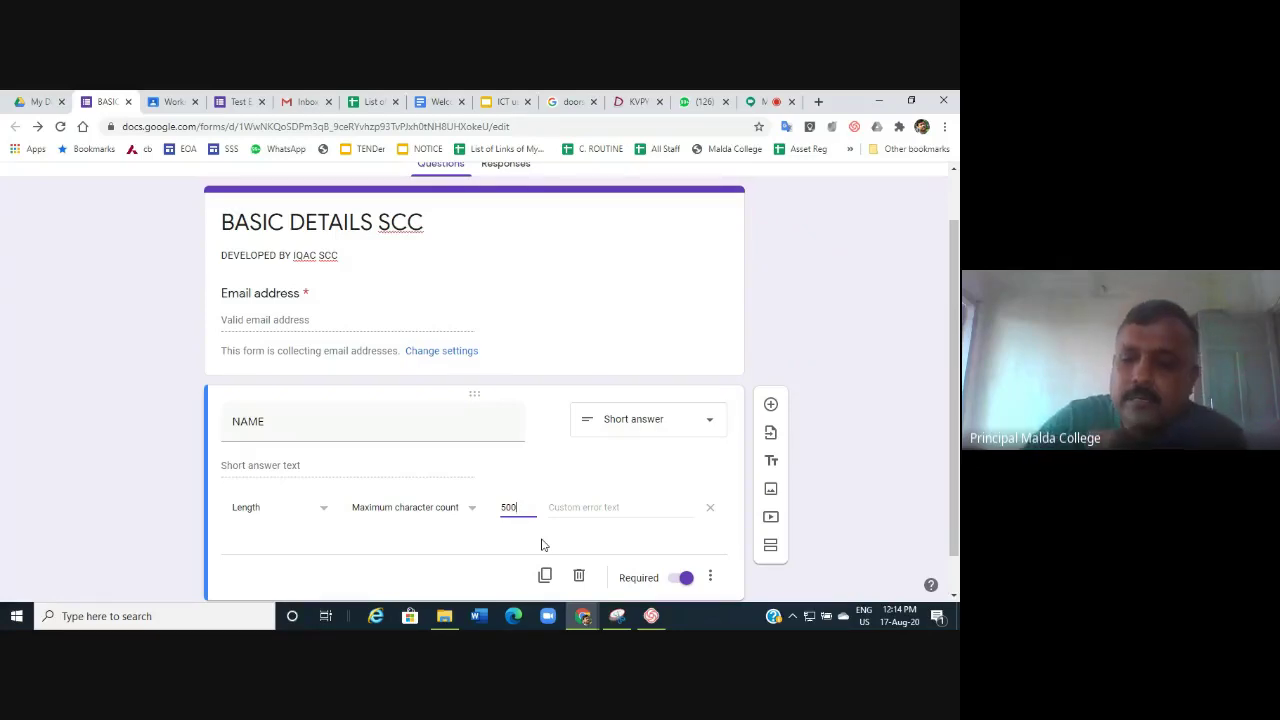
{"action": "key", "text": "BackSpace"}
{"action": "key", "text": "BackSpace"}
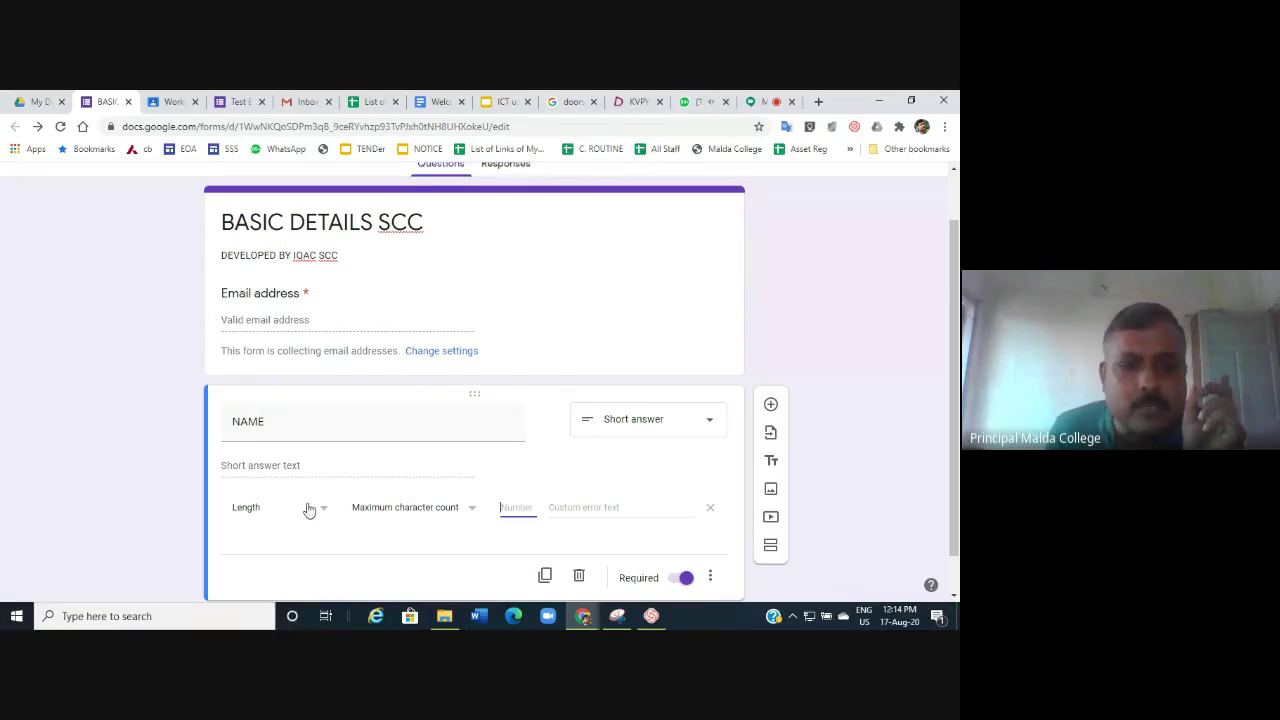
{"action": "left_click", "coordinate": [323, 509]}
{"action": "left_click", "coordinate": [268, 483]}
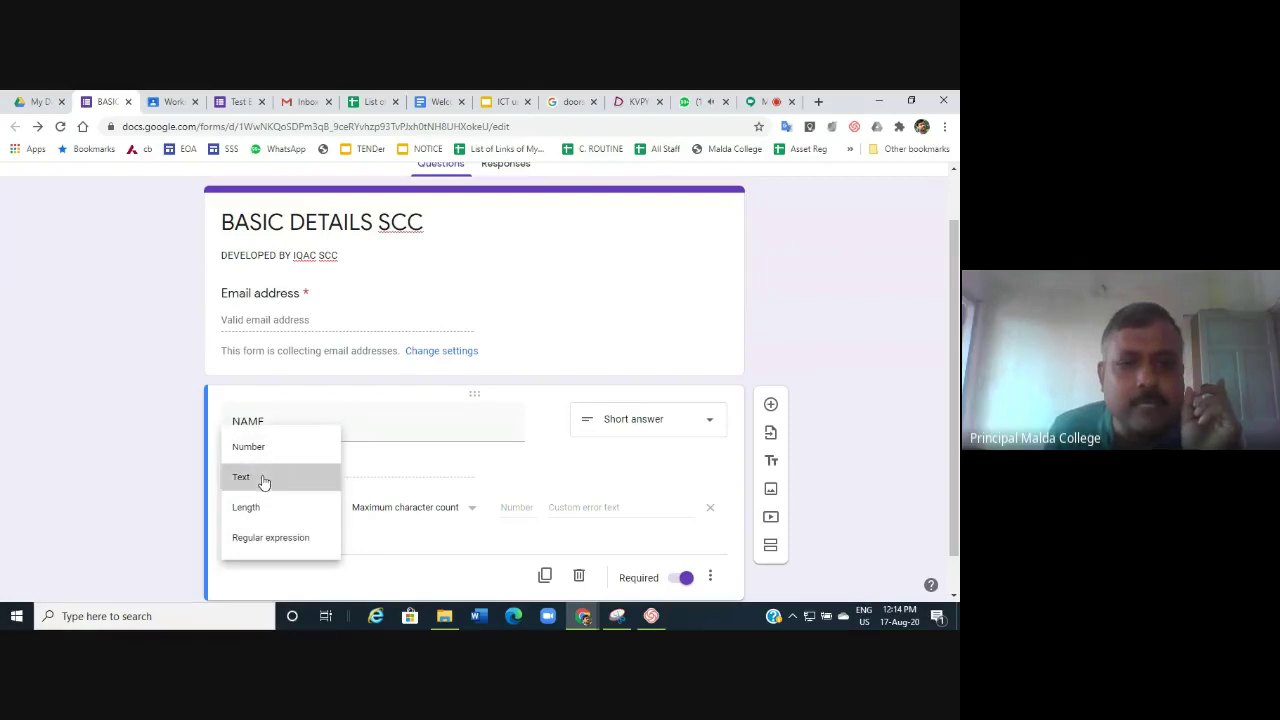
{"action": "scroll", "coordinate": [643, 489], "scroll_direction": "down", "scroll_amount": 1}
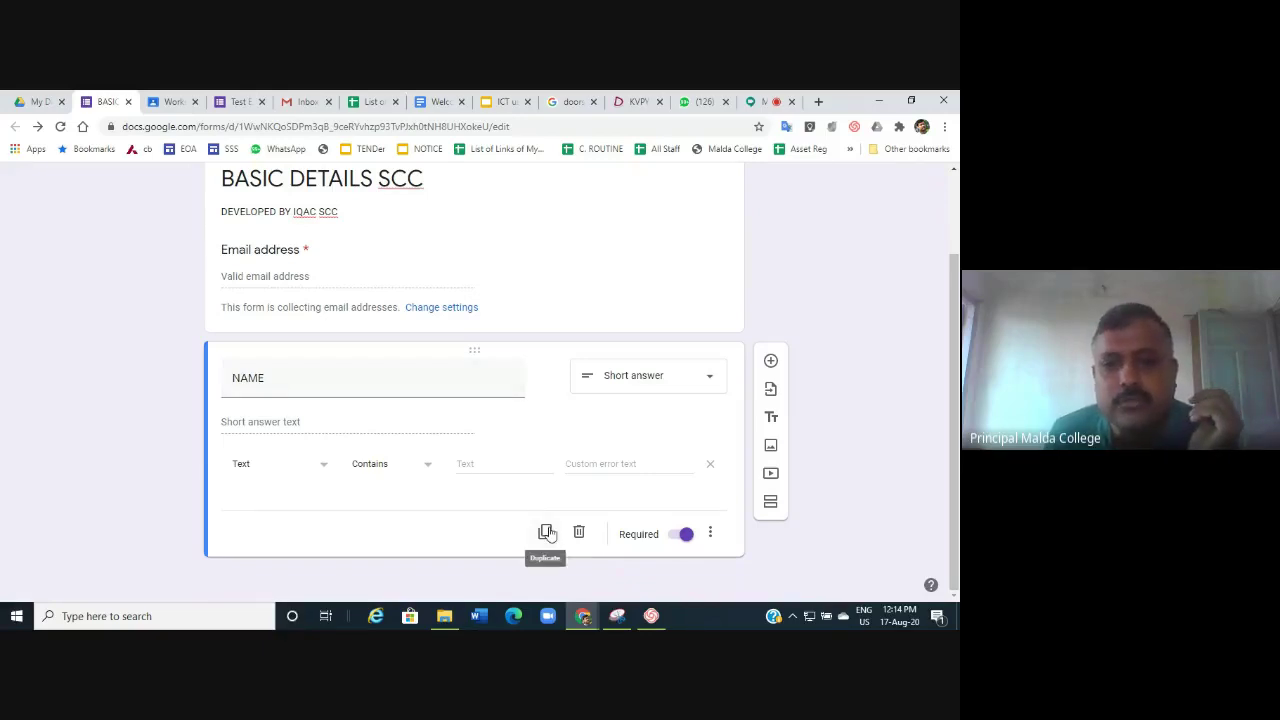
Add a required Short answer question MOB NO validated as Number, Is number.
{"action": "left_click", "coordinate": [771, 362]}
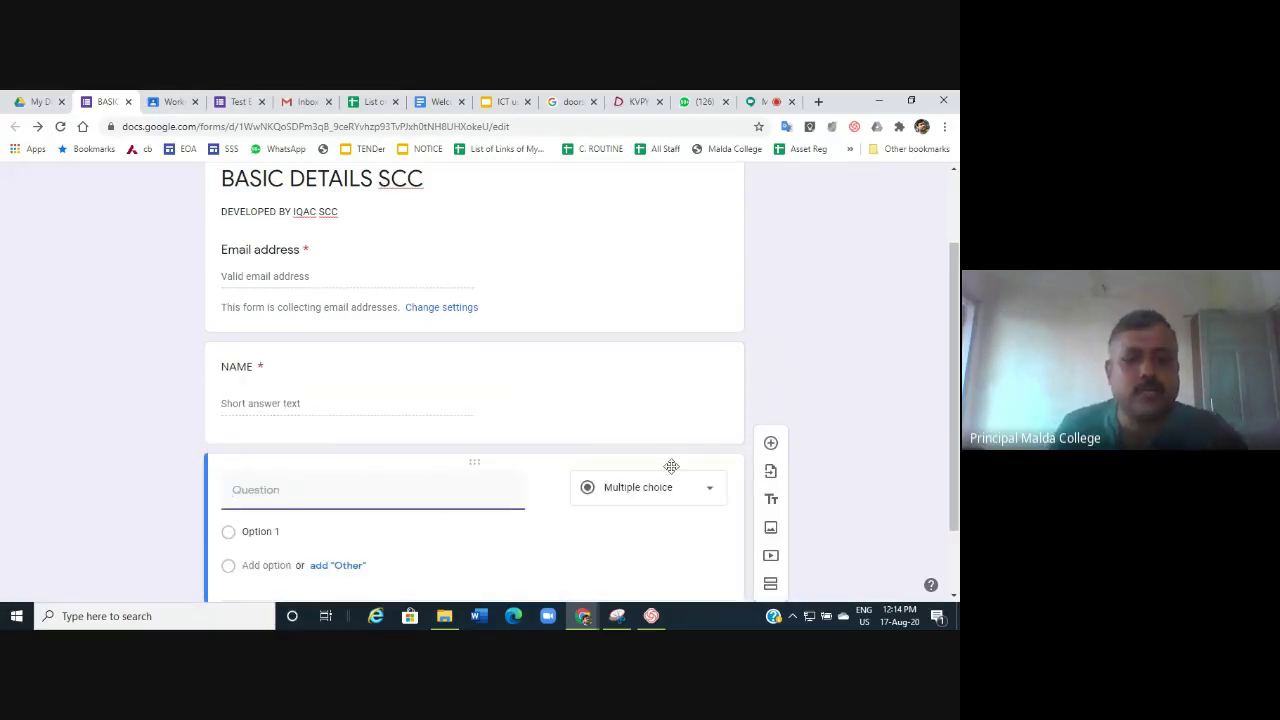
{"action": "type", "text": "MOB NO"}
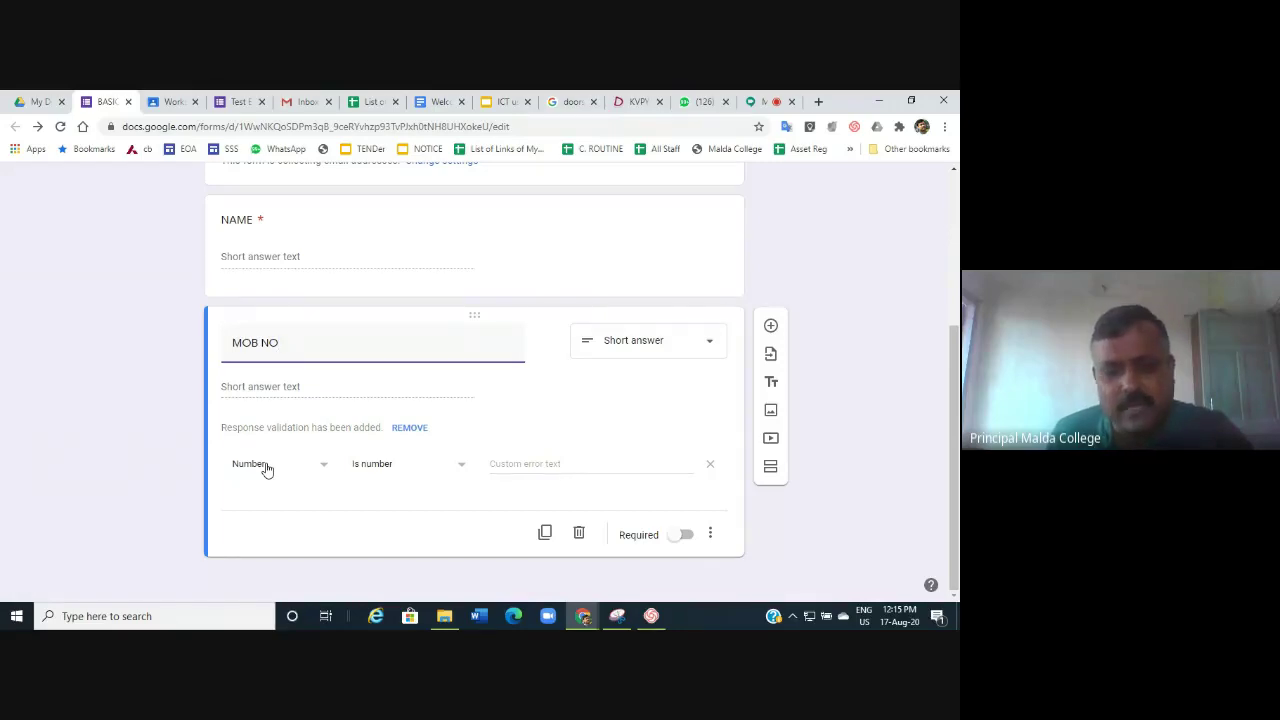
{"action": "left_click", "coordinate": [686, 535]}
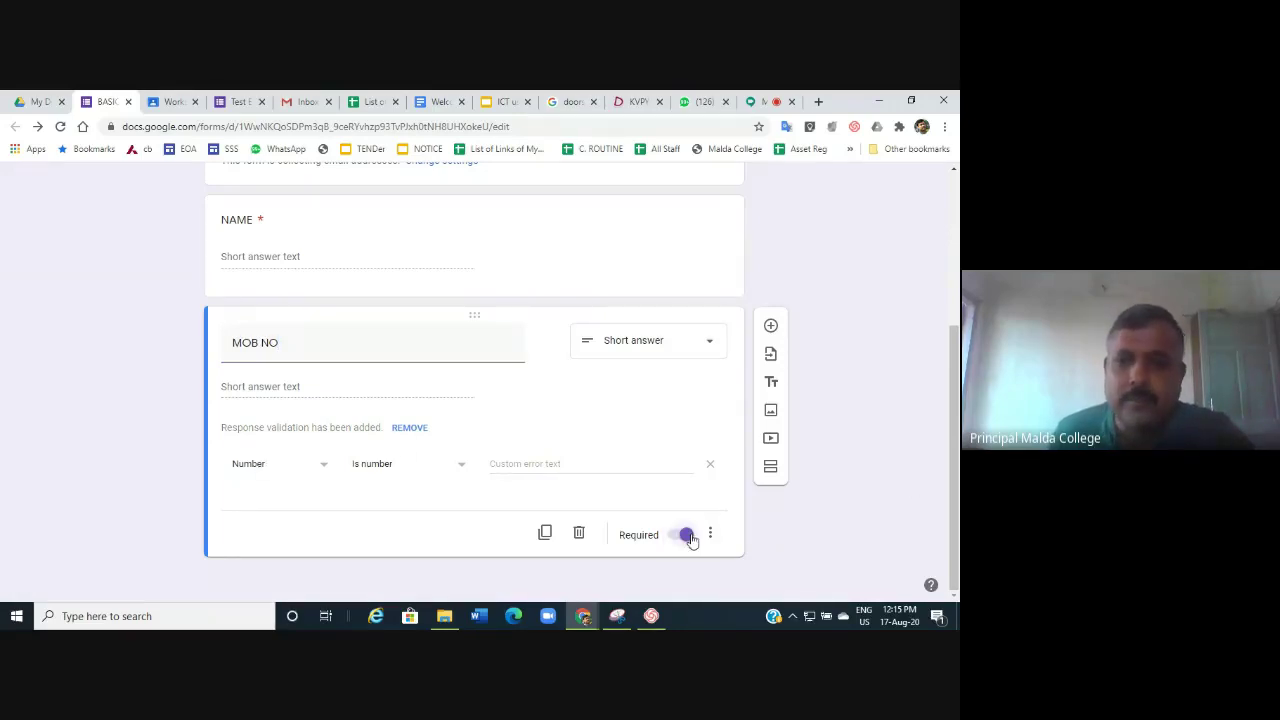
Add a multiple-choice question titled SUBJECT below MOB NO.
{"action": "left_click", "coordinate": [773, 328]}
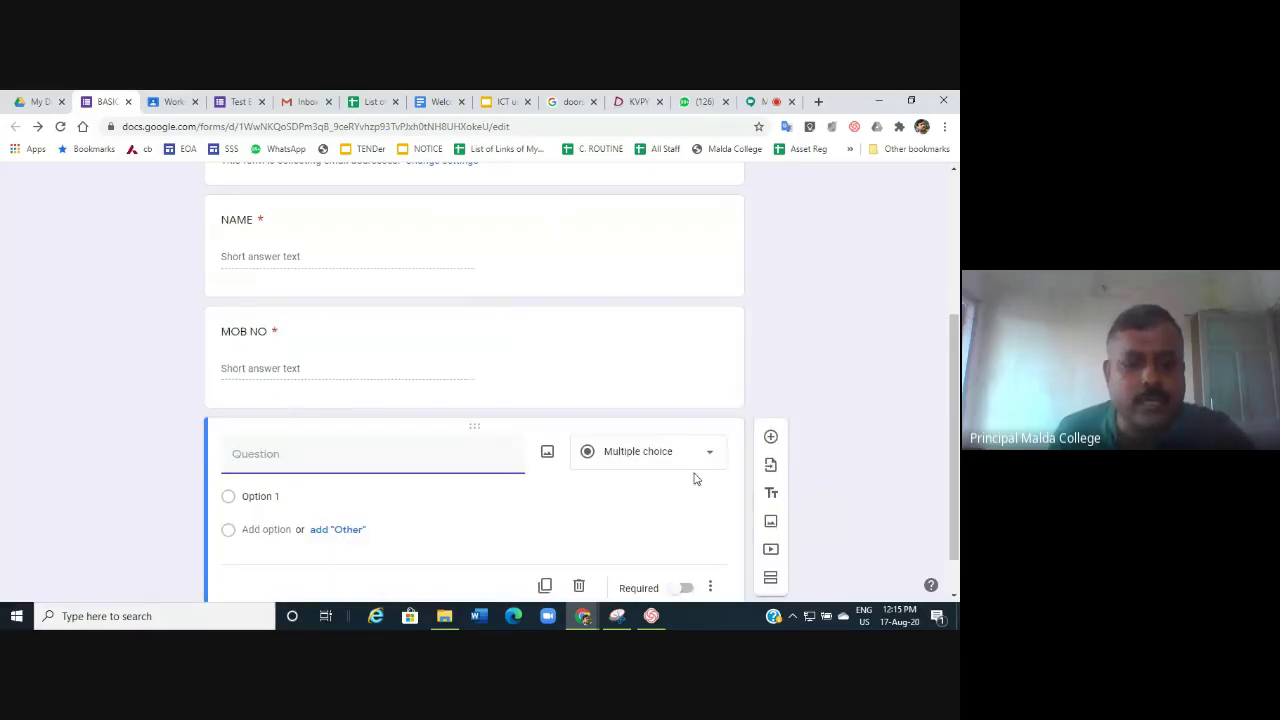
{"action": "type", "text": "SUBJECT"}
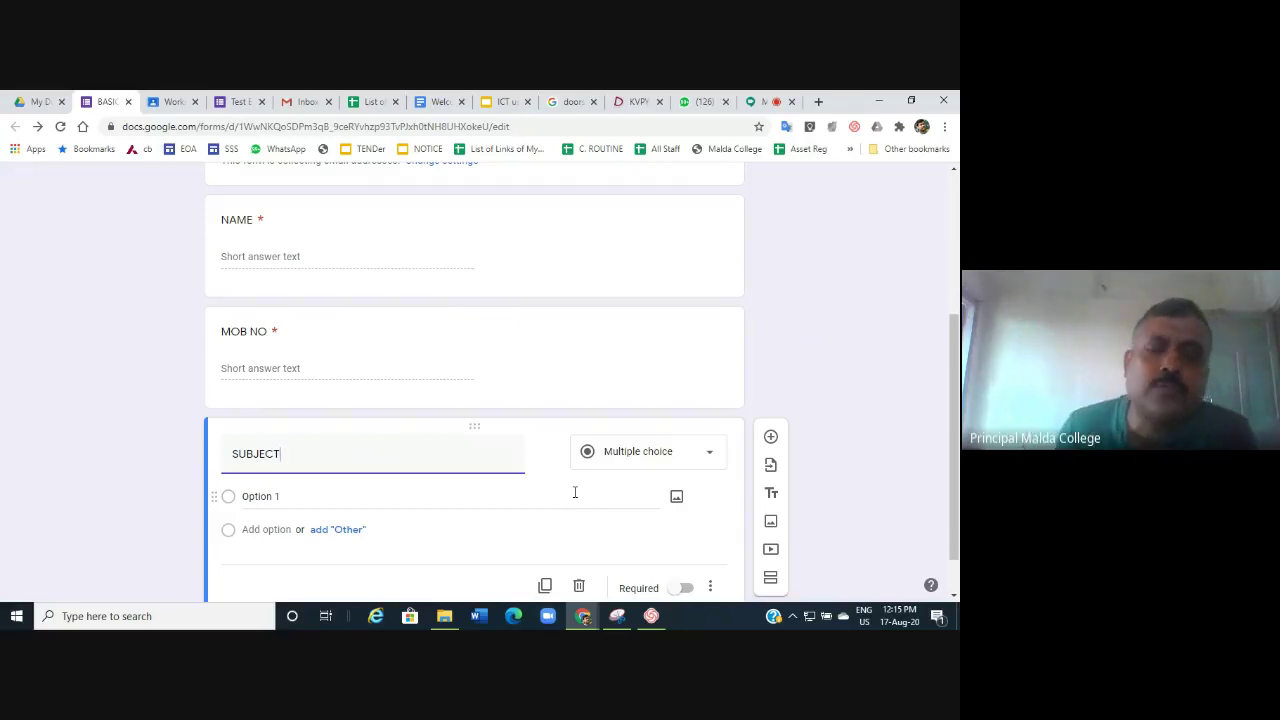
{"action": "left_click", "coordinate": [706, 459]}
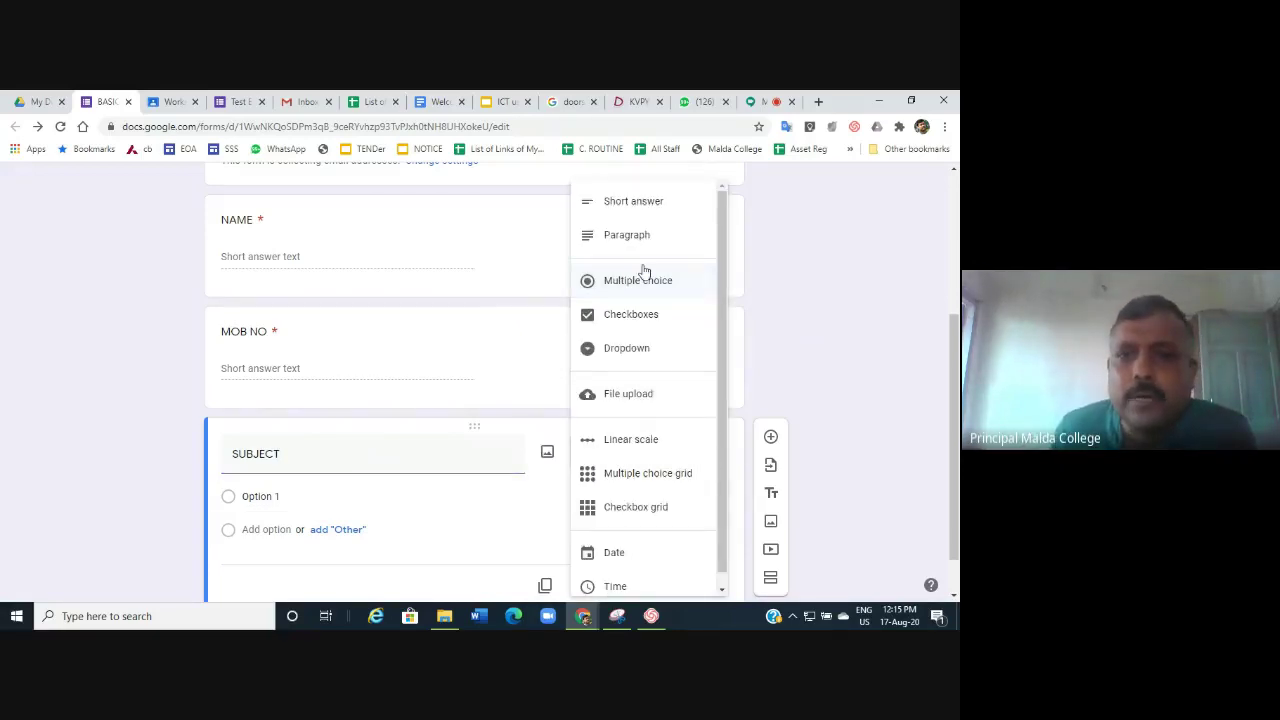
{"action": "left_click", "coordinate": [641, 283]}
Enter answer options ENGLISH, BENGALI and ECONOMICS, and start a fourth subject option.
{"action": "left_click", "coordinate": [291, 496]}
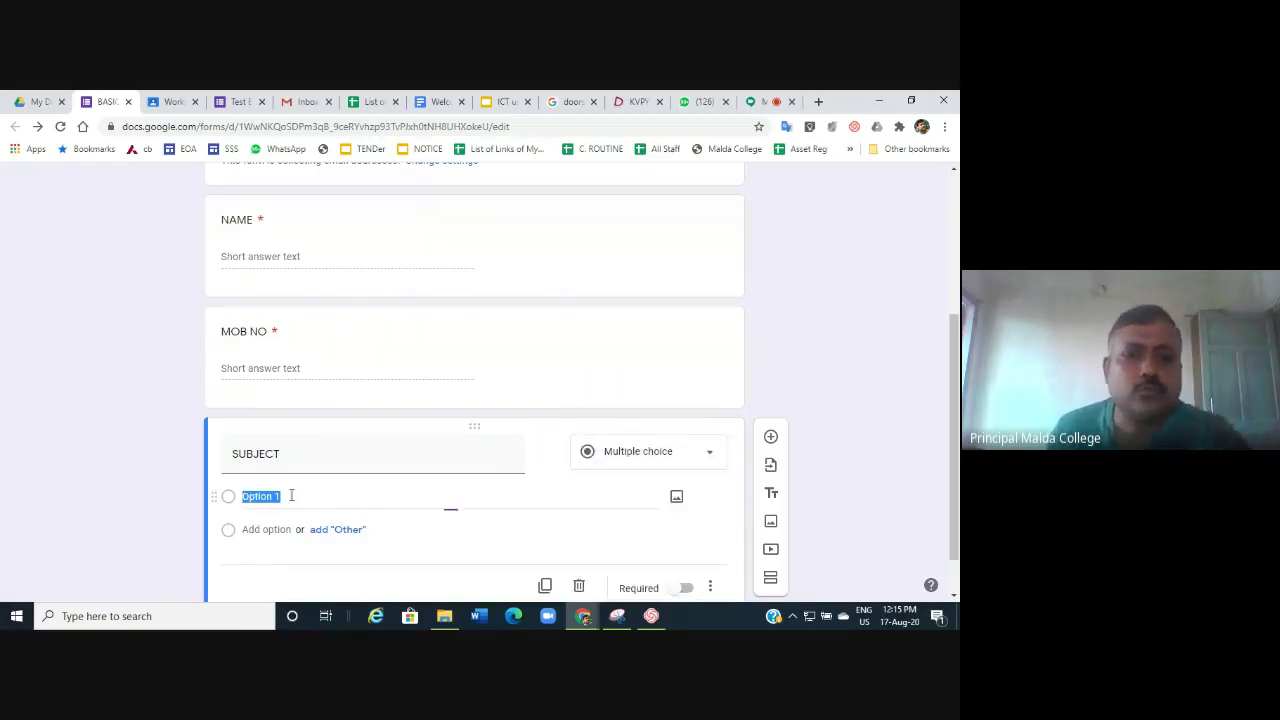
{"action": "type", "text": "E"}
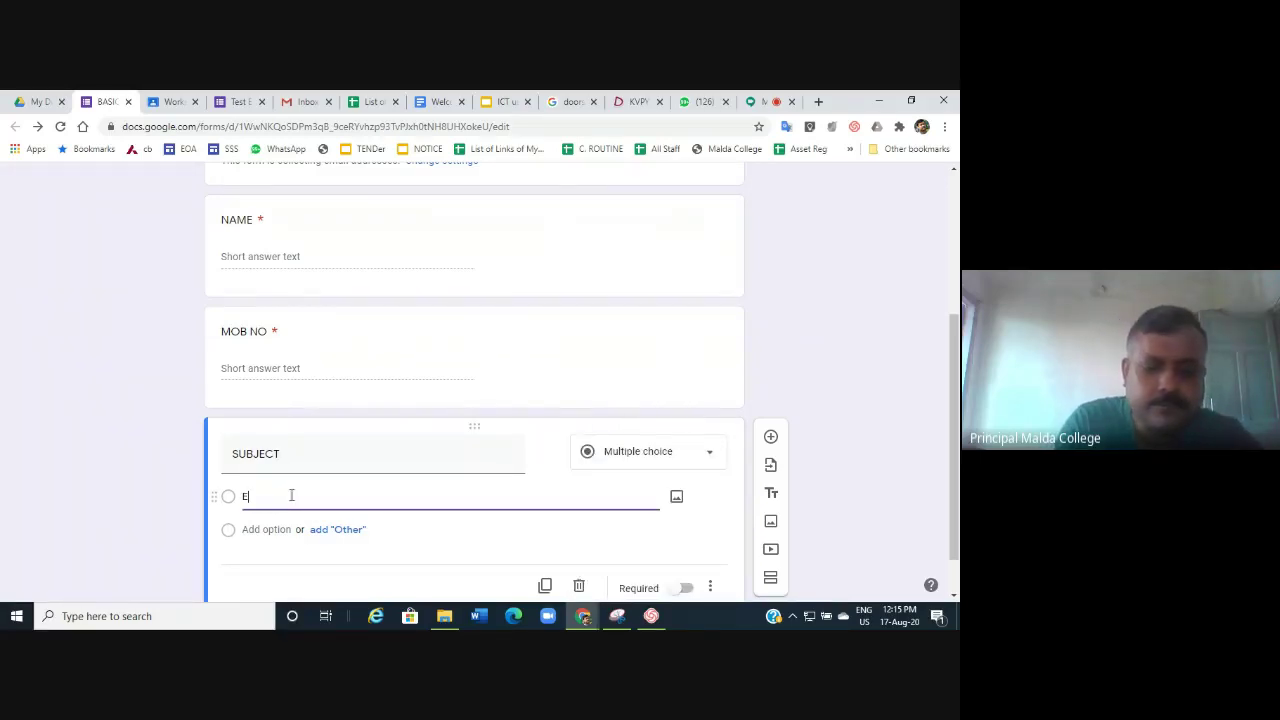
{"action": "type", "text": "NGLISH"}
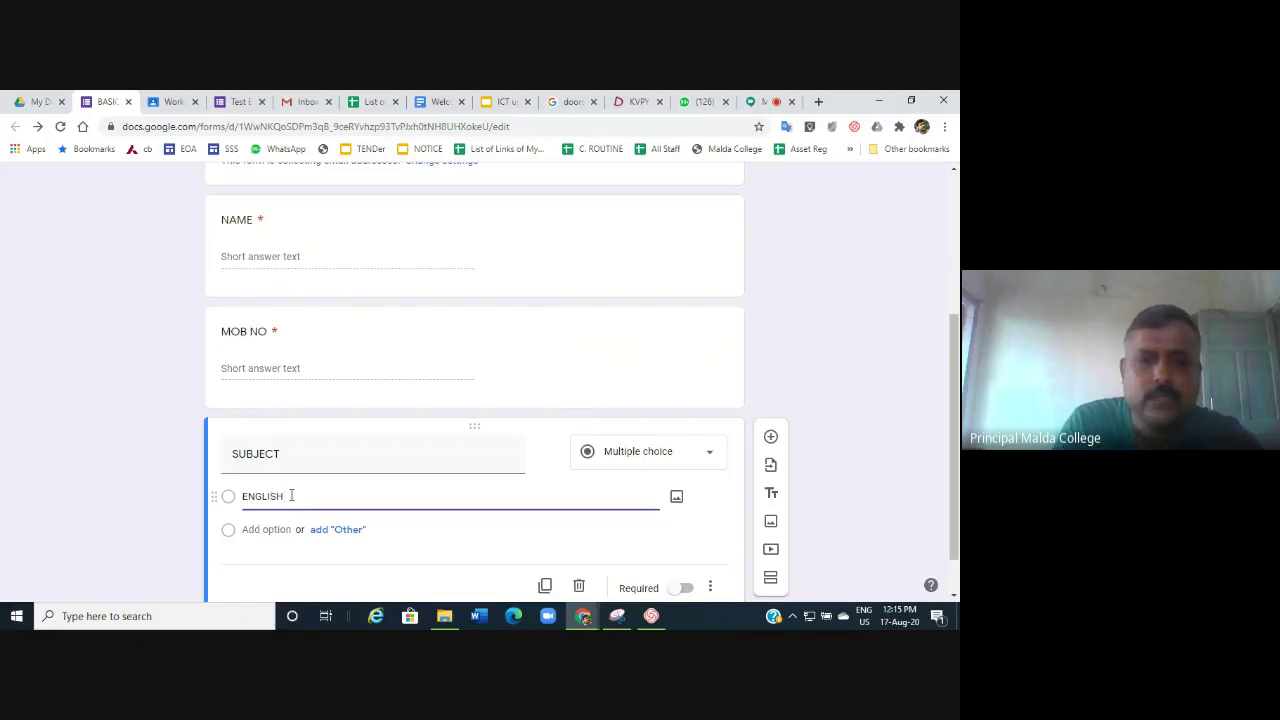
{"action": "key", "text": "Return"}
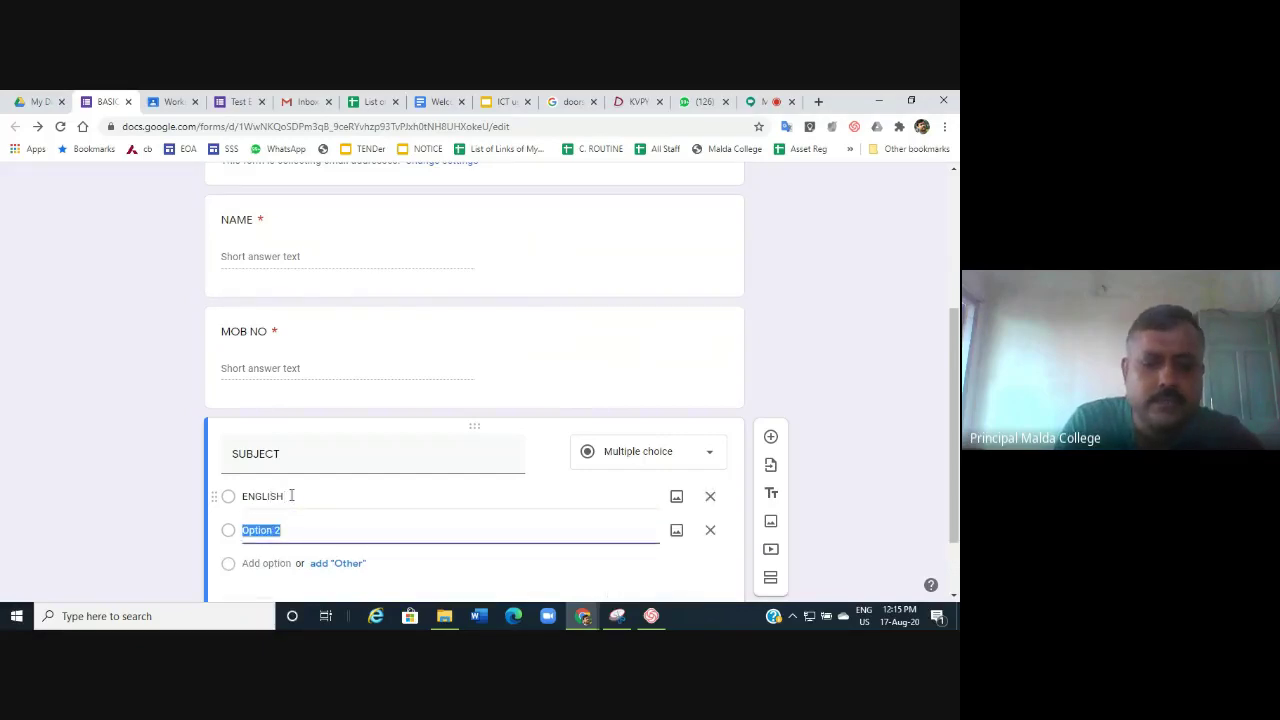
{"action": "type", "text": "BENGALI"}
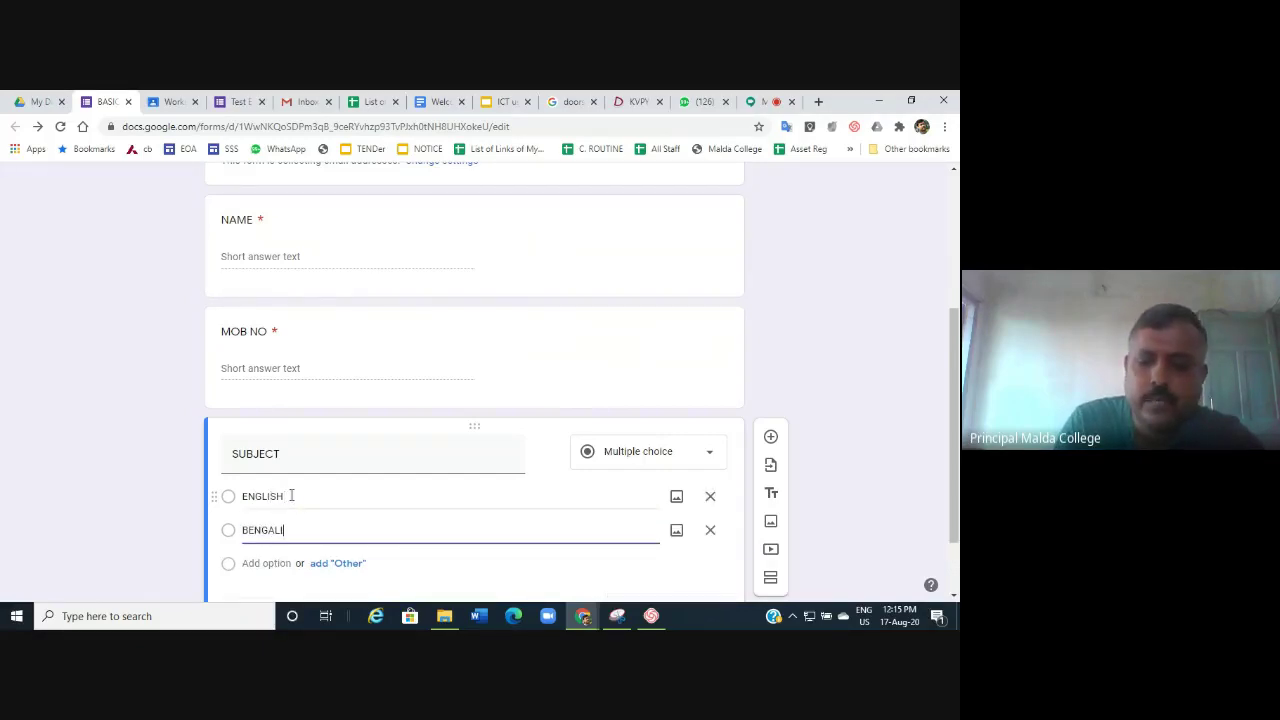
{"action": "key", "text": "Return"}
{"action": "type", "text": "ECON"}
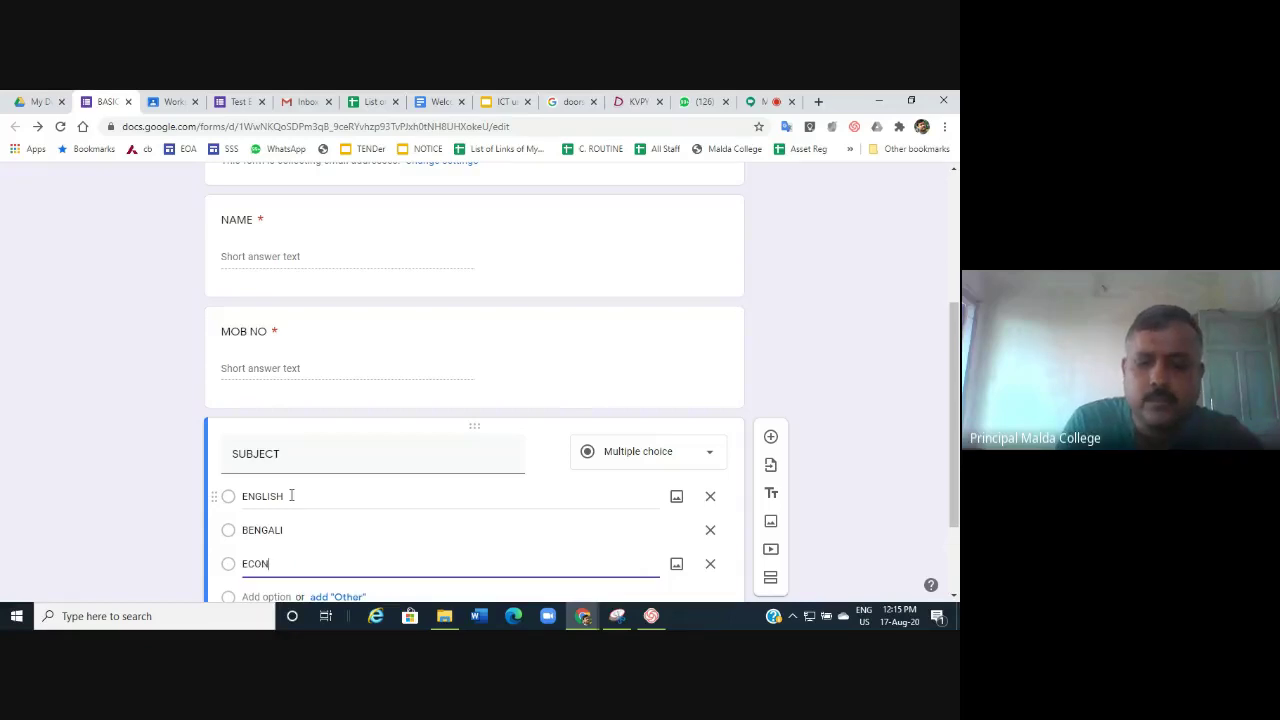
{"action": "type", "text": "OMICS"}
{"action": "key", "text": "Return"}
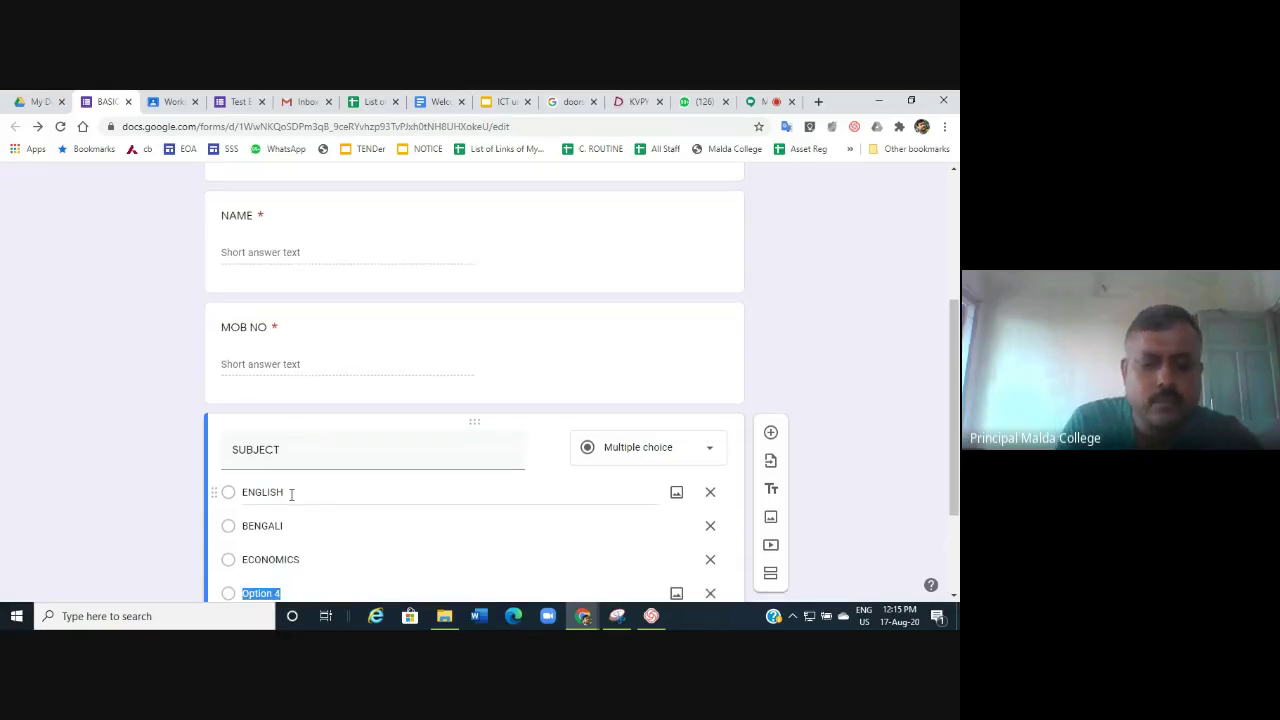
{"action": "type", "text": "SANSKRIT"}
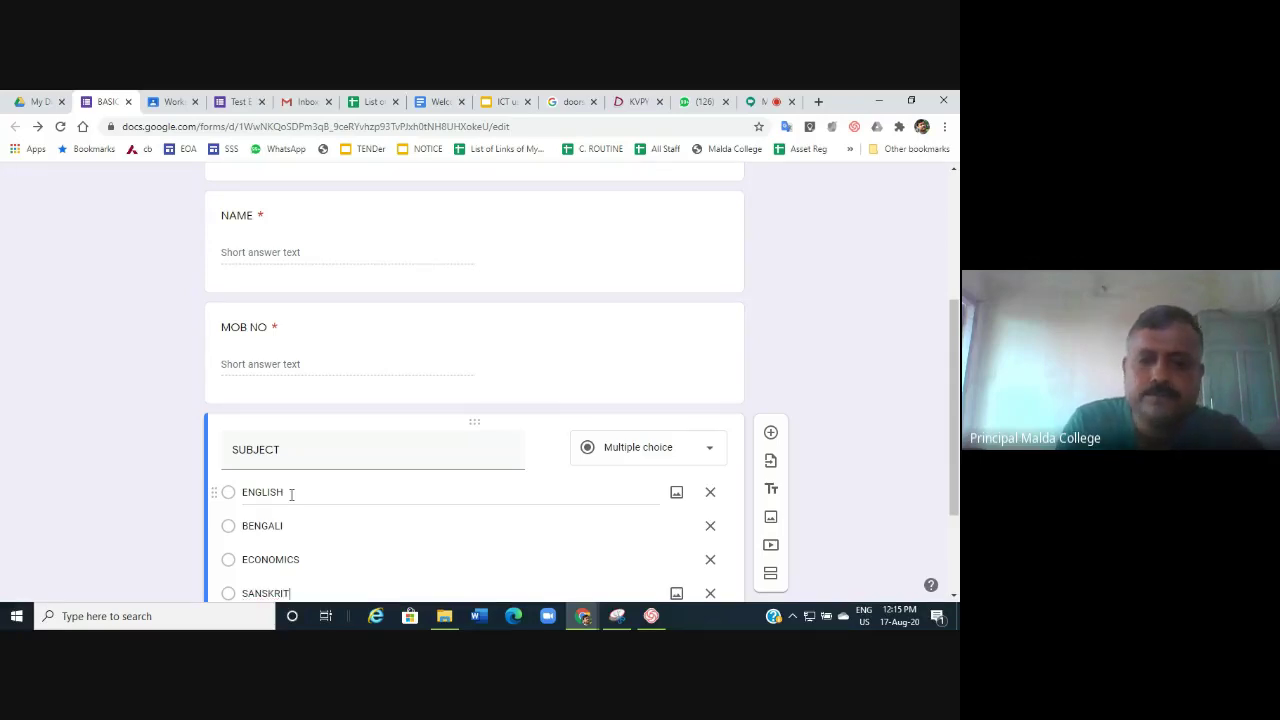
Add ZOOLOGY as a fifth SUBJECT option, followed by an 'Other' choice.
{"action": "key", "text": "Return"}
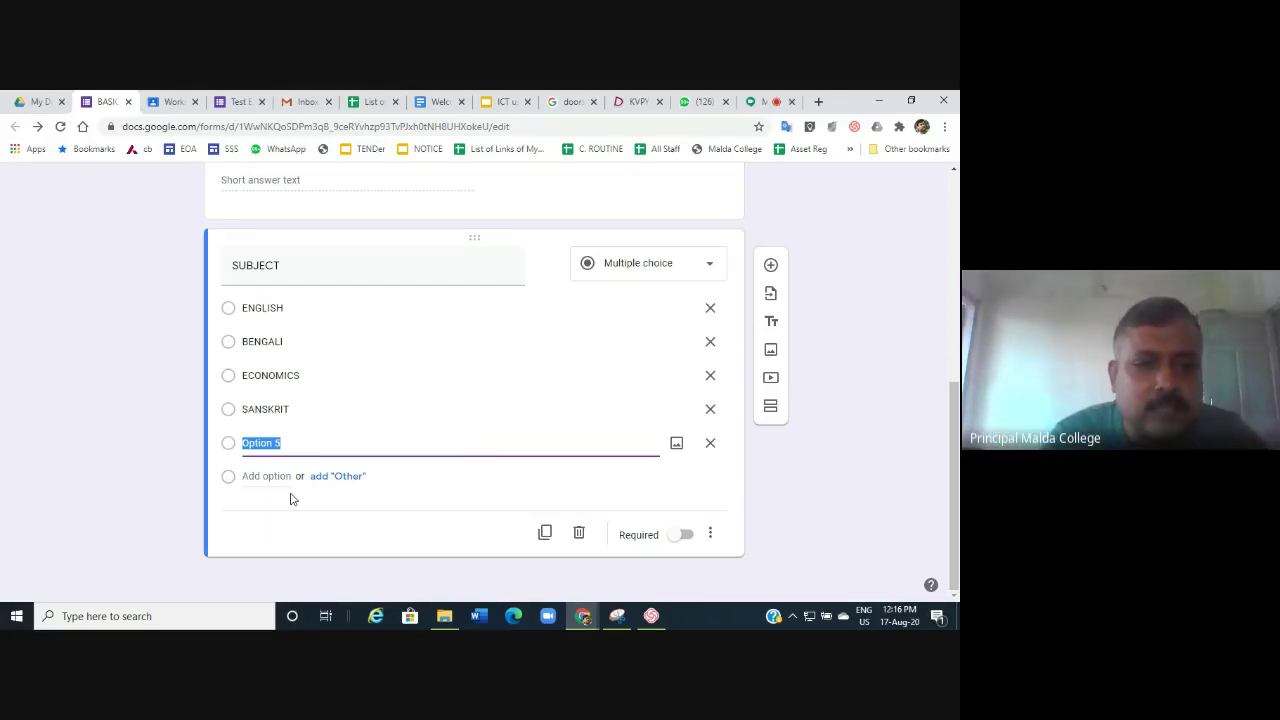
{"action": "type", "text": "Z"}
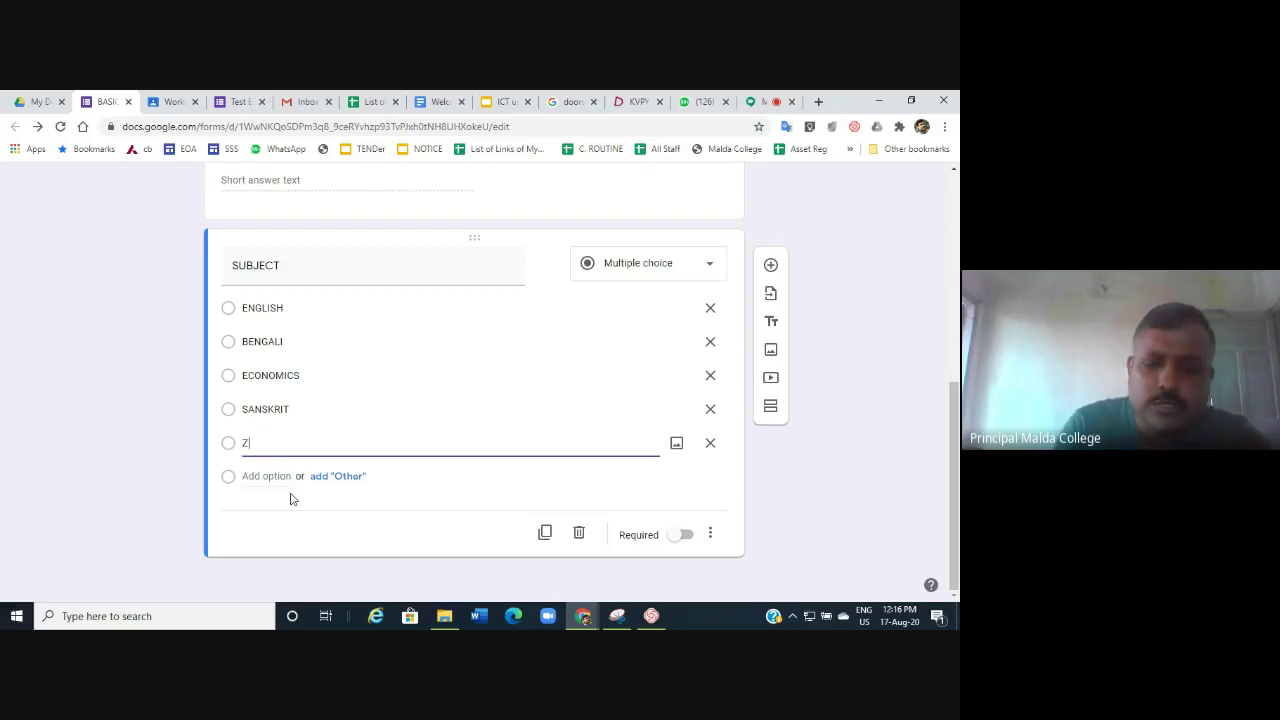
{"action": "type", "text": "OOLOGY"}
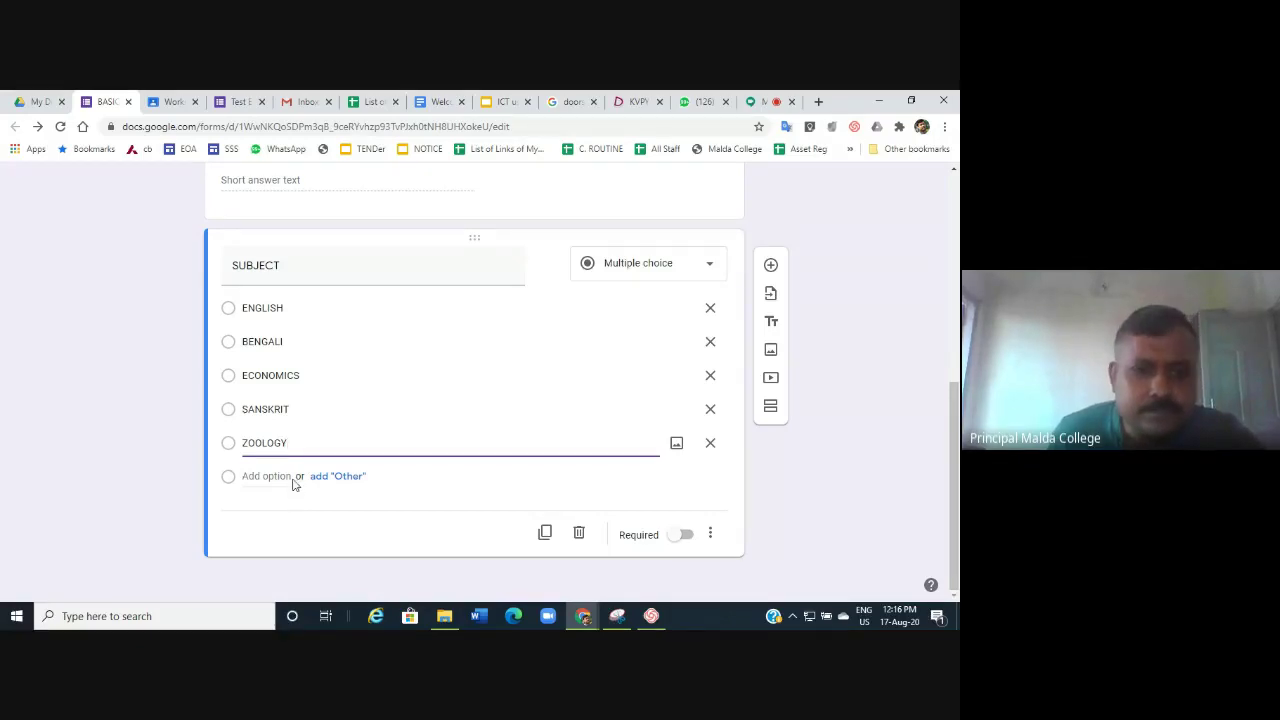
{"action": "scroll", "coordinate": [349, 380], "scroll_direction": "up", "scroll_amount": 2}
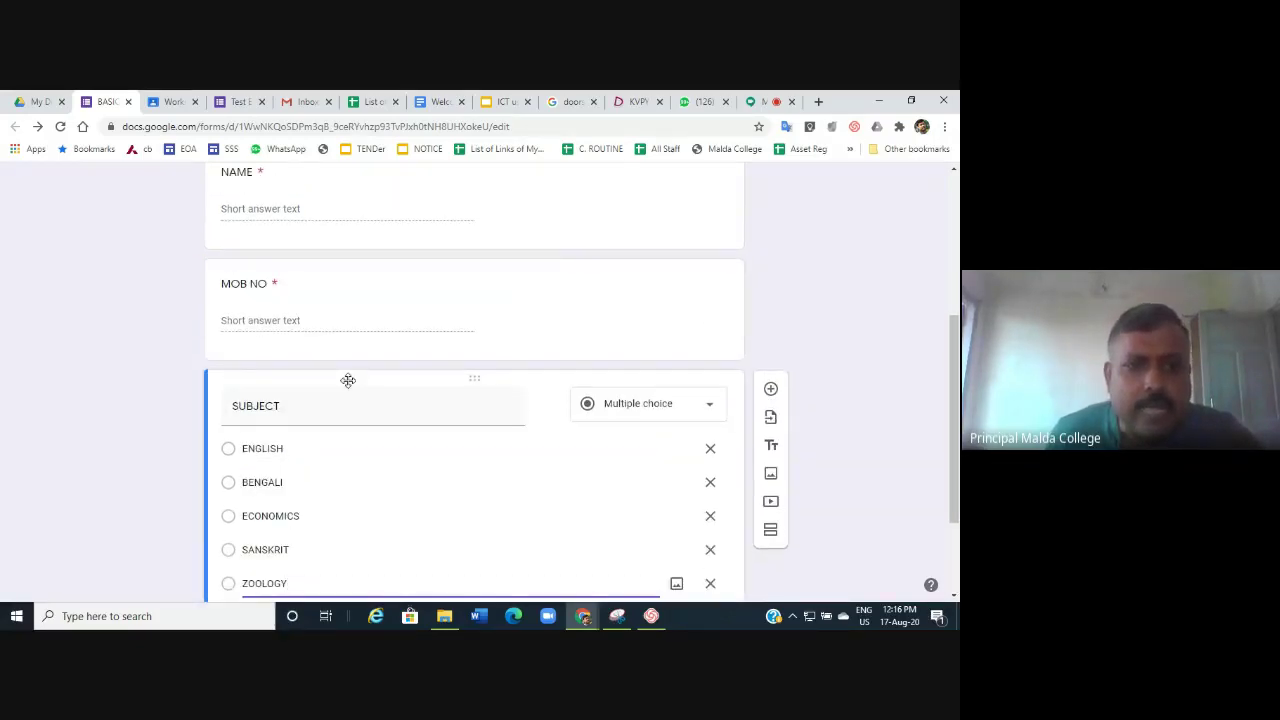
{"action": "scroll", "coordinate": [371, 471], "scroll_direction": "down", "scroll_amount": 2}
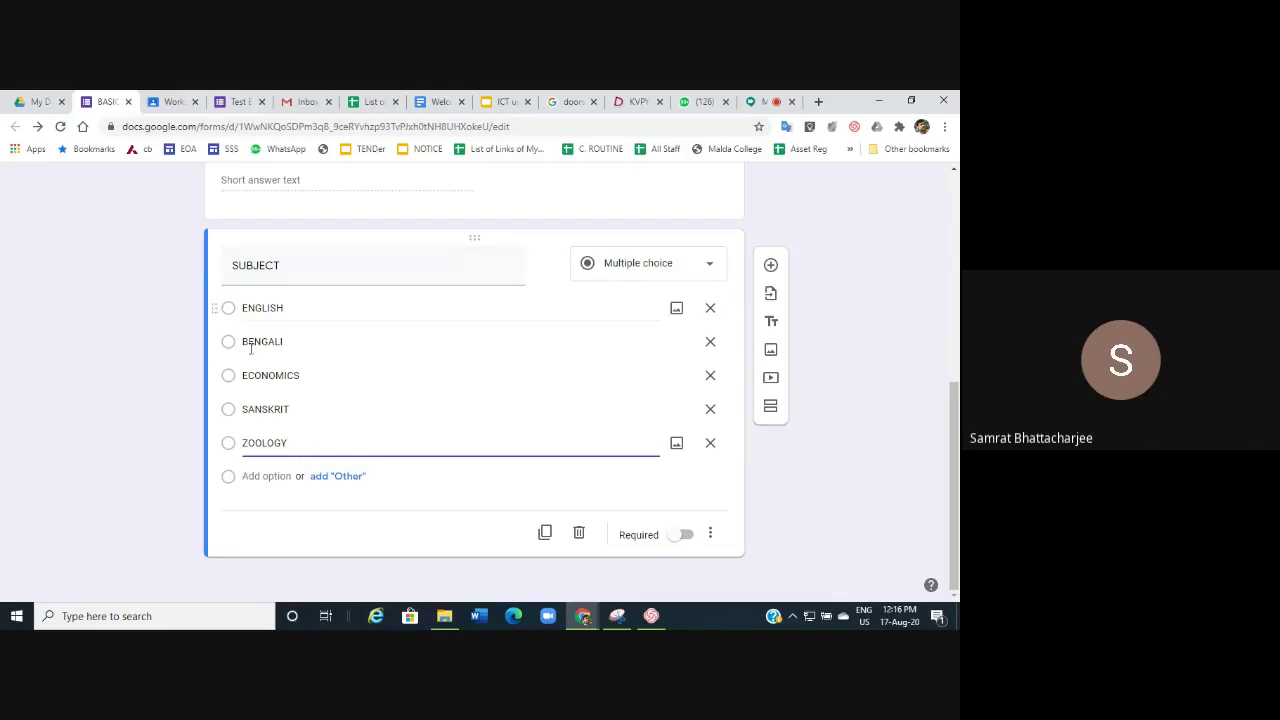
{"action": "left_click", "coordinate": [345, 479]}
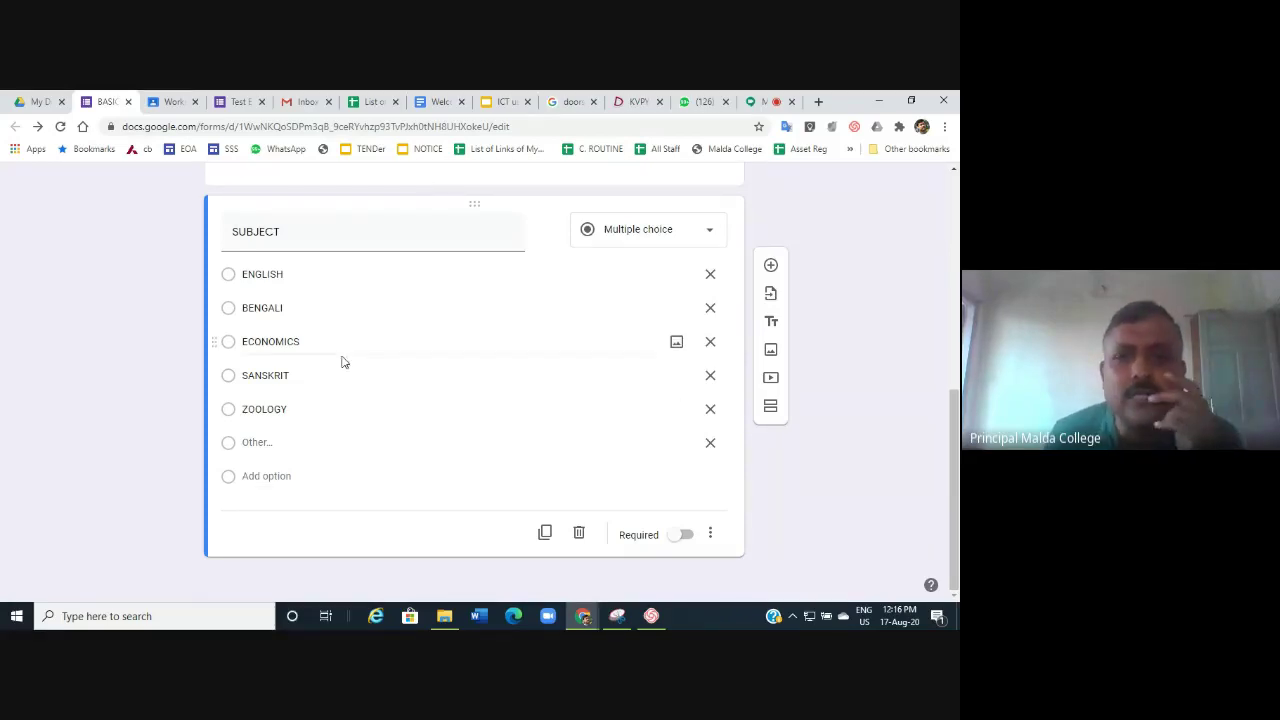
Toggle the NAME question's Required setting off and back on, leaving it required.
{"action": "scroll", "coordinate": [497, 376], "scroll_direction": "up", "scroll_amount": 5}
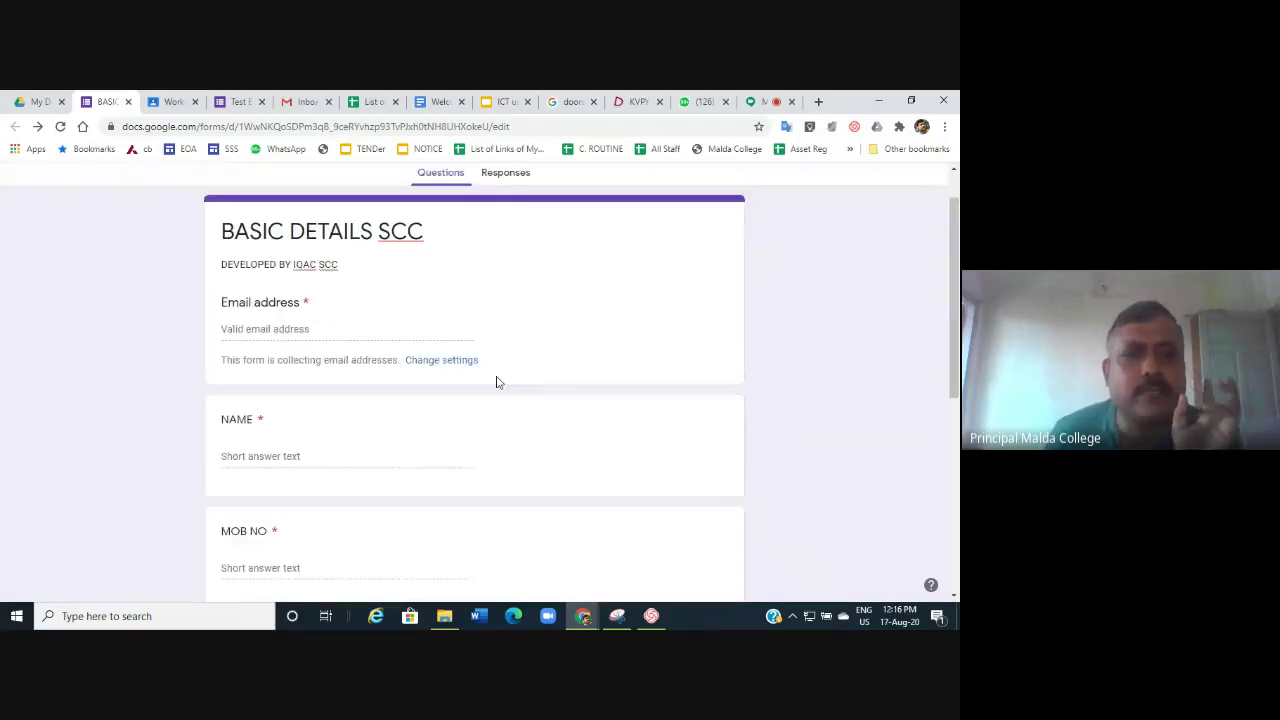
{"action": "scroll", "coordinate": [499, 382], "scroll_direction": "down", "scroll_amount": 2}
{"action": "scroll", "coordinate": [497, 380], "scroll_direction": "down", "scroll_amount": 1}
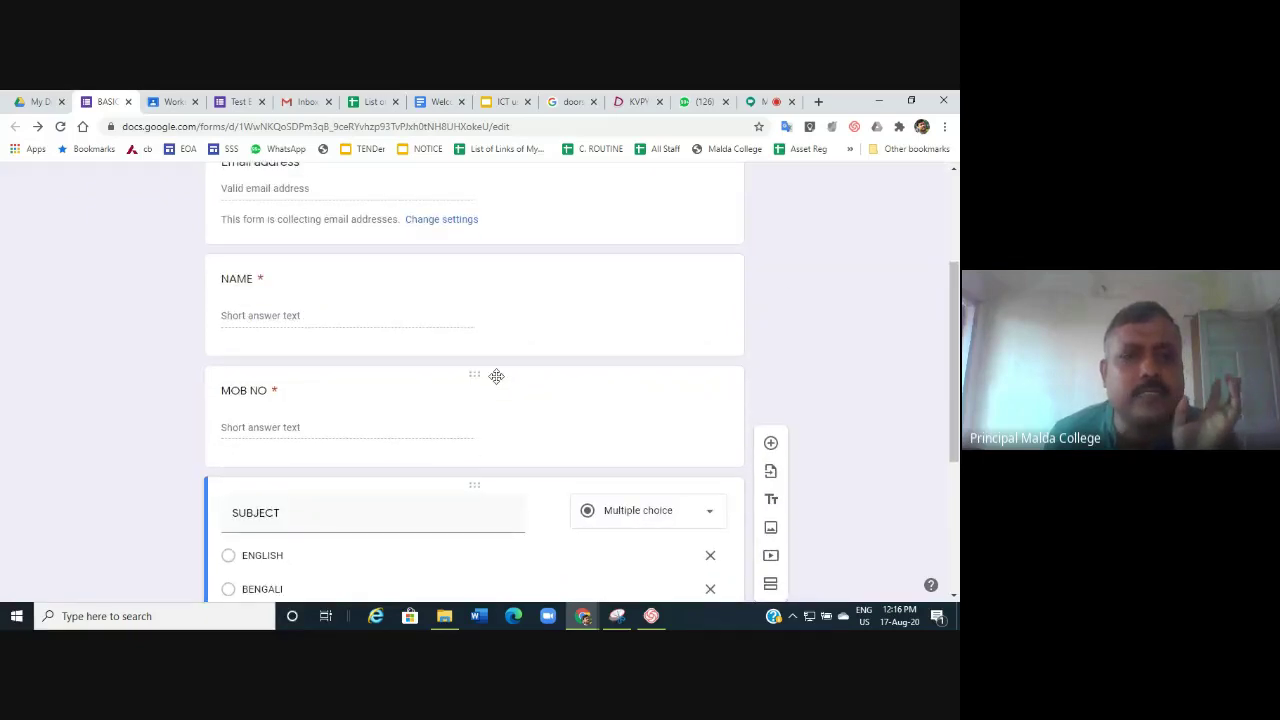
{"action": "scroll", "coordinate": [496, 376], "scroll_direction": "down", "scroll_amount": 2}
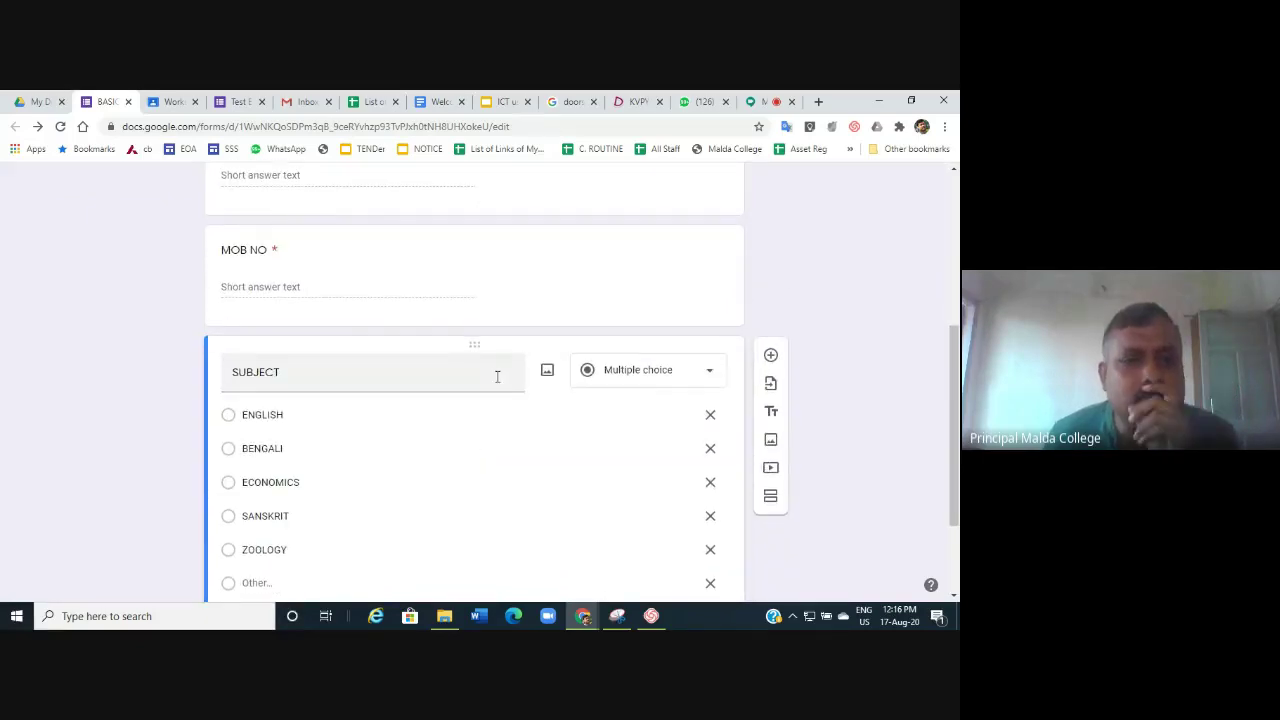
{"action": "left_click", "coordinate": [323, 229]}
{"action": "left_click", "coordinate": [392, 311]}
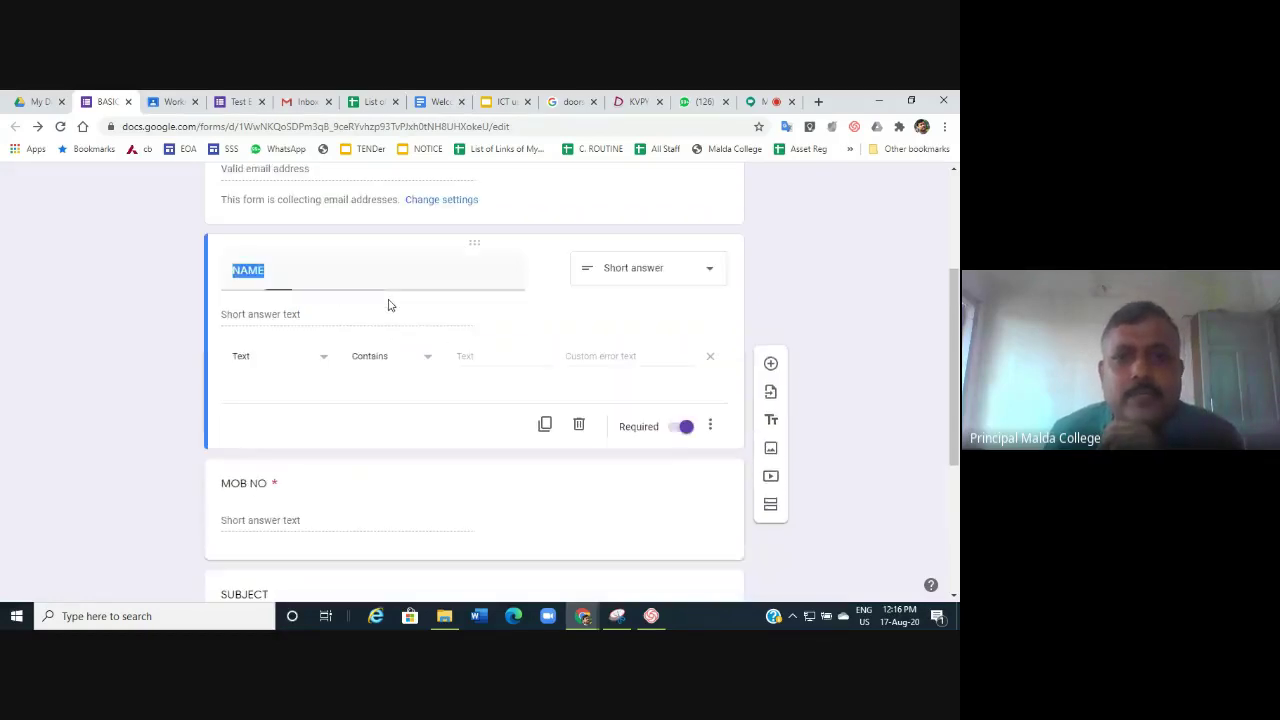
{"action": "left_click", "coordinate": [672, 436]}
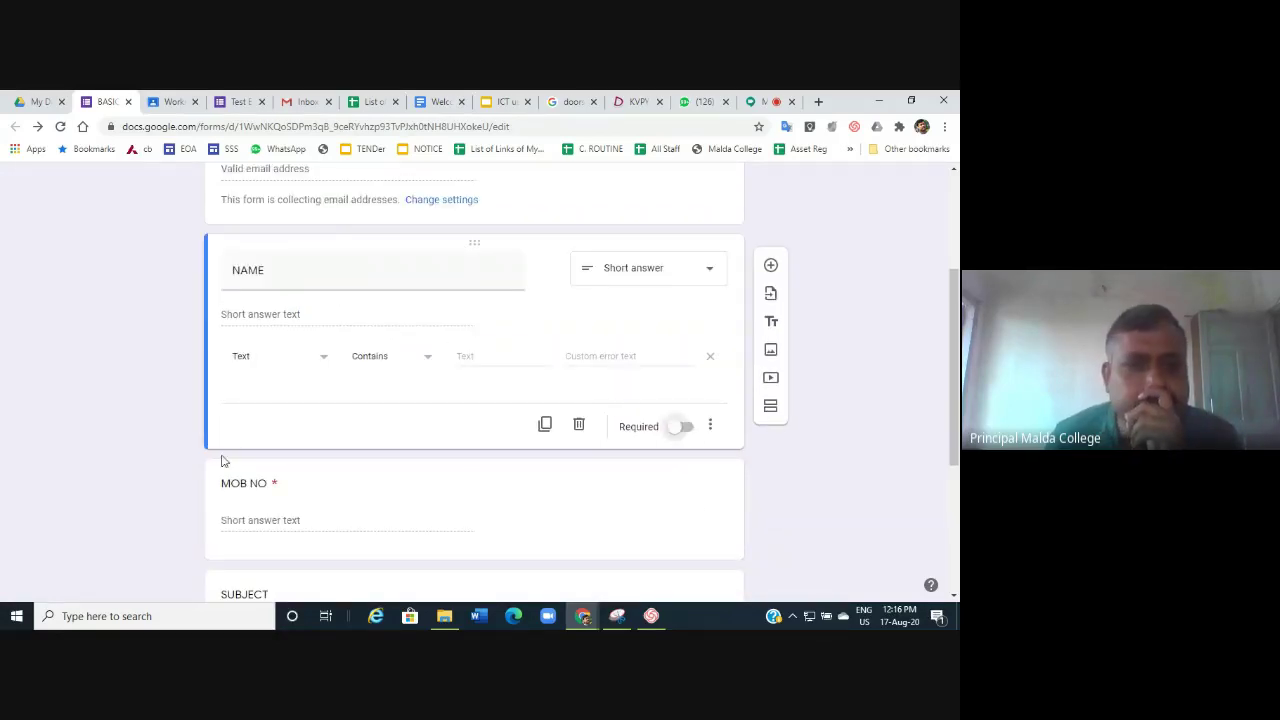
{"action": "left_click", "coordinate": [680, 427]}
Make the MOB NO question optional.
{"action": "scroll", "coordinate": [671, 451], "scroll_direction": "down", "scroll_amount": 3}
{"action": "left_click", "coordinate": [398, 244]}
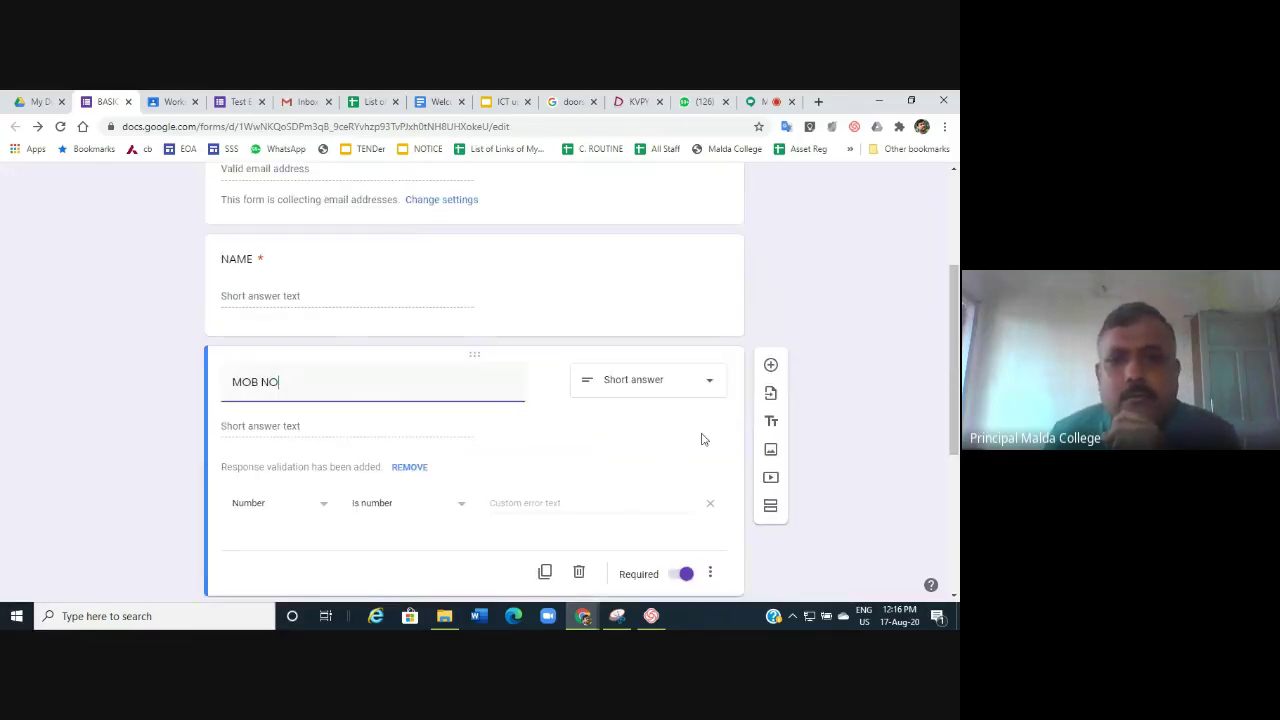
{"action": "scroll", "coordinate": [483, 423], "scroll_direction": "down", "scroll_amount": 2}
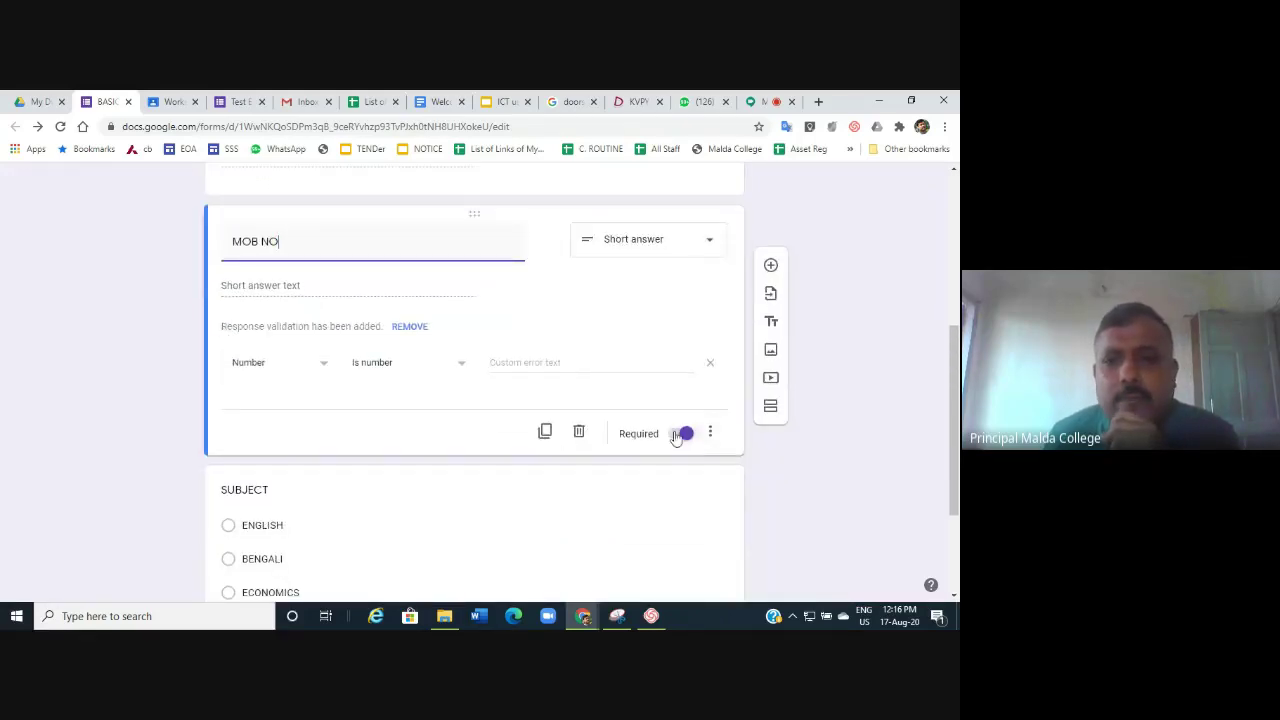
{"action": "left_click", "coordinate": [679, 433]}
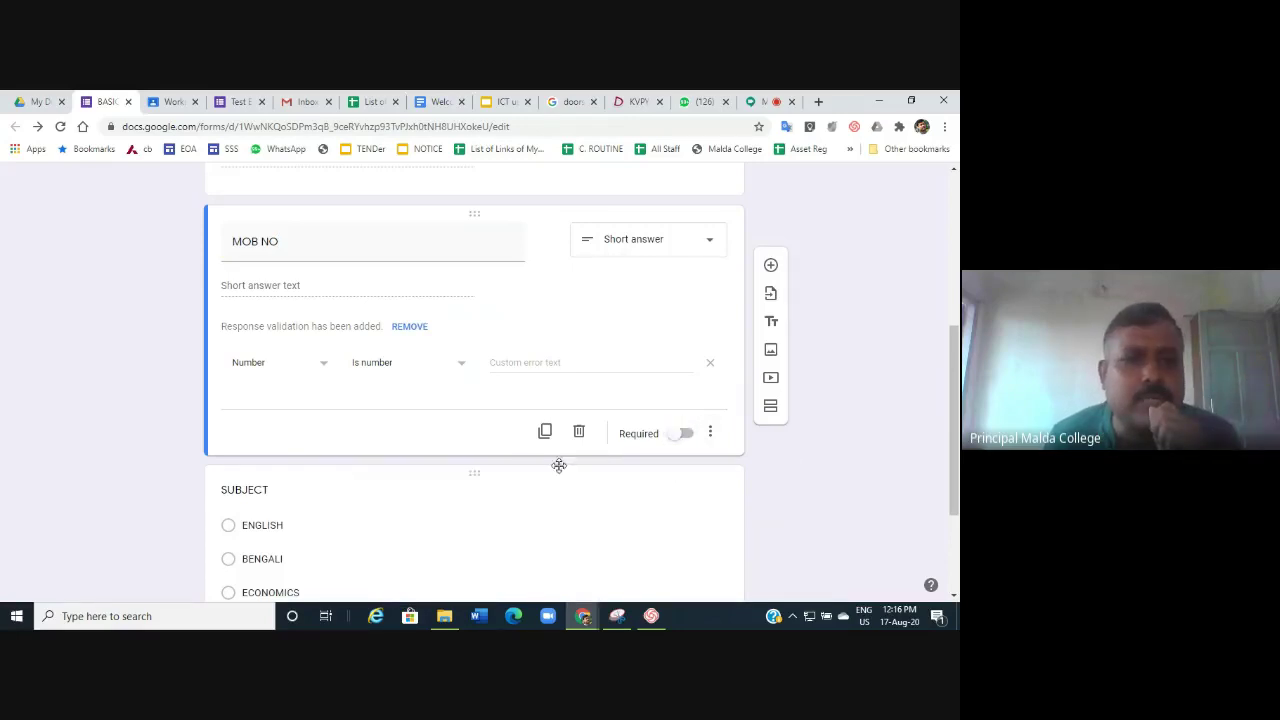
{"action": "scroll", "coordinate": [341, 395], "scroll_direction": "down", "scroll_amount": 2}
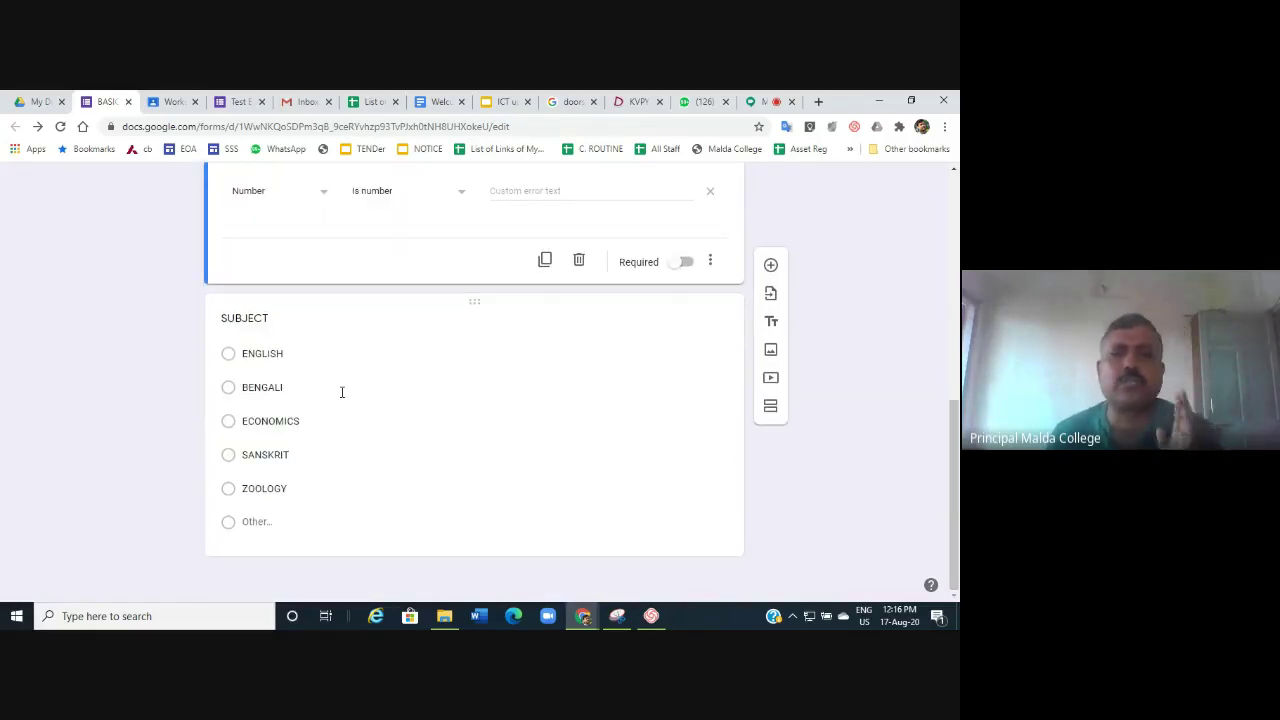
{"action": "scroll", "coordinate": [341, 392], "scroll_direction": "up", "scroll_amount": 10}
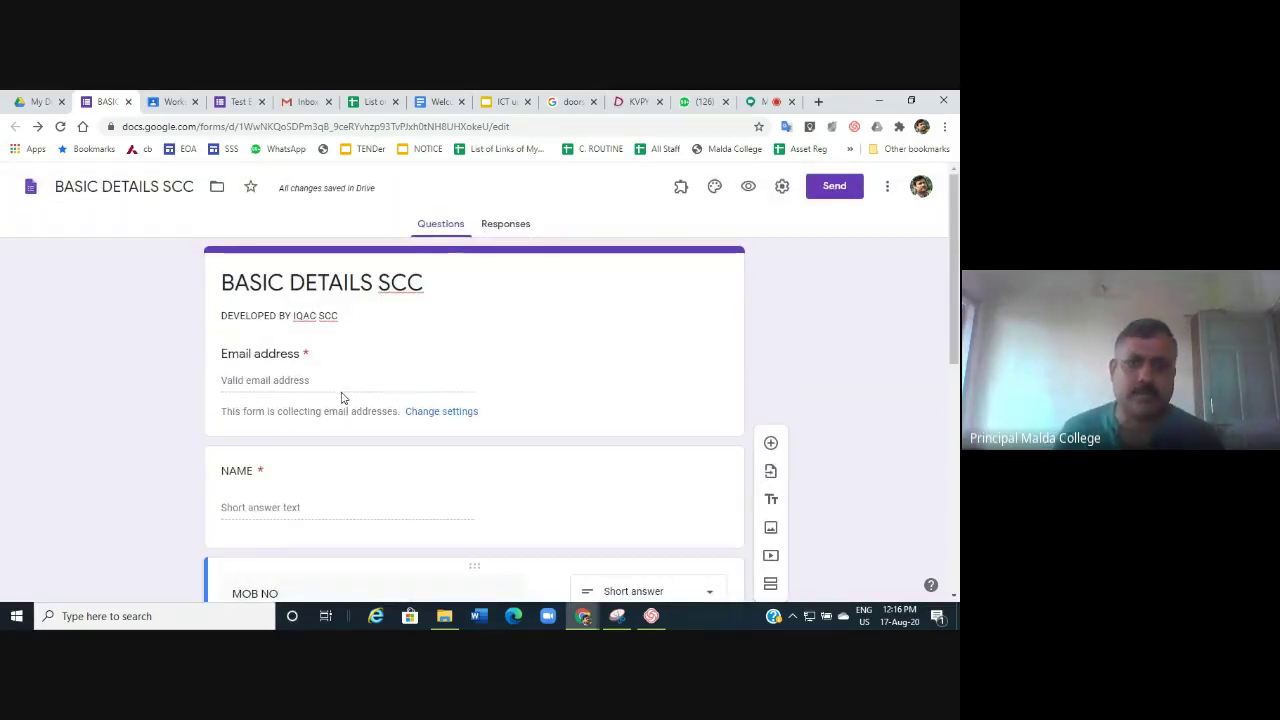
{"action": "scroll", "coordinate": [341, 397], "scroll_direction": "down", "scroll_amount": 10}
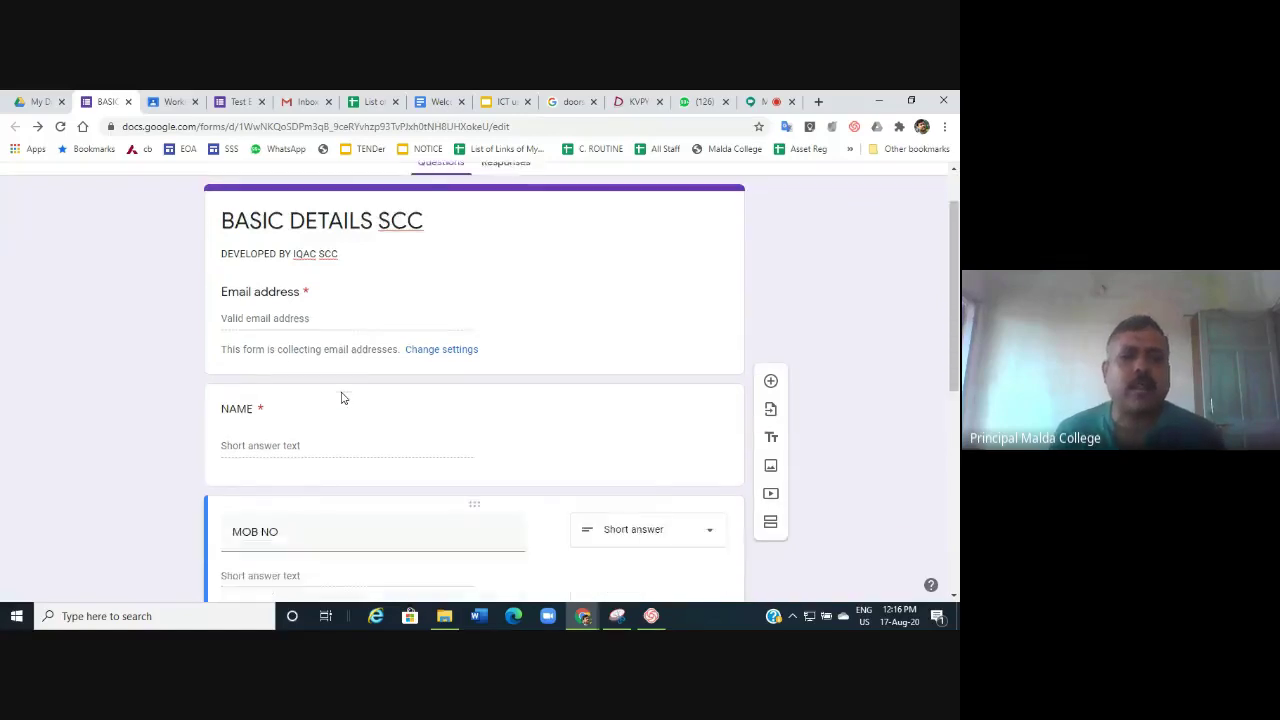
{"action": "left_click", "coordinate": [460, 382]}
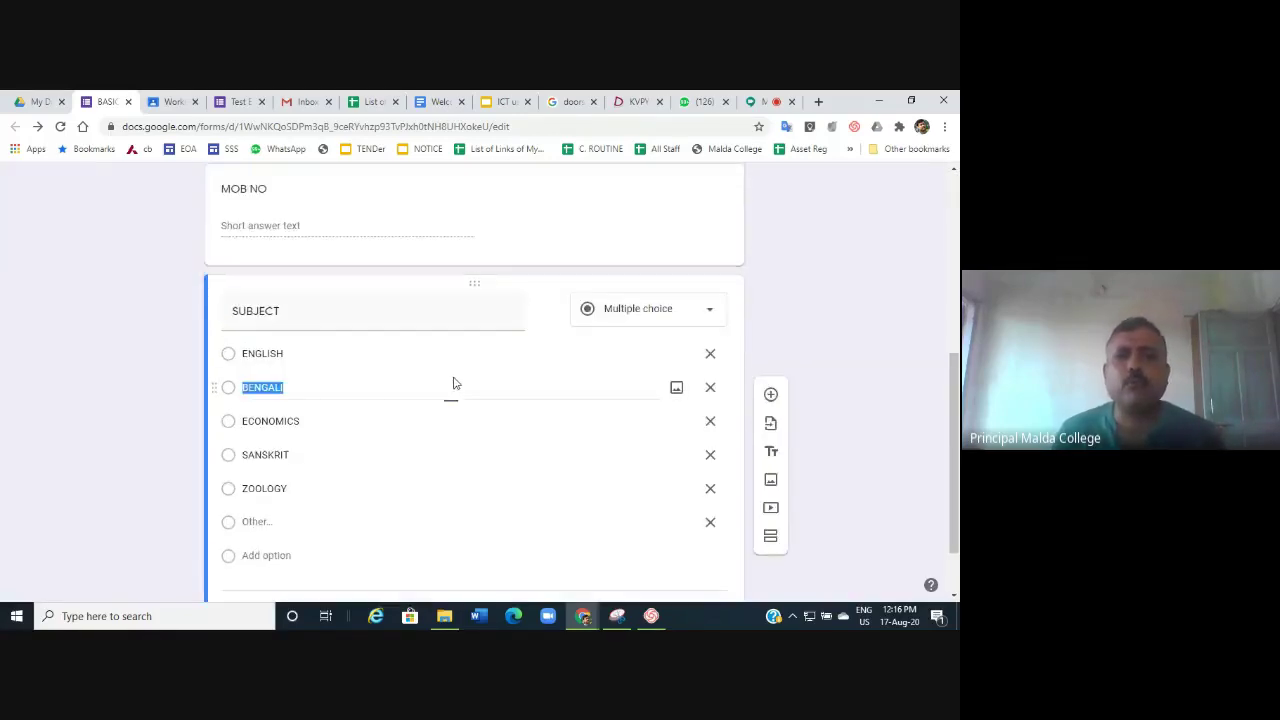
{"action": "left_click", "coordinate": [652, 312]}
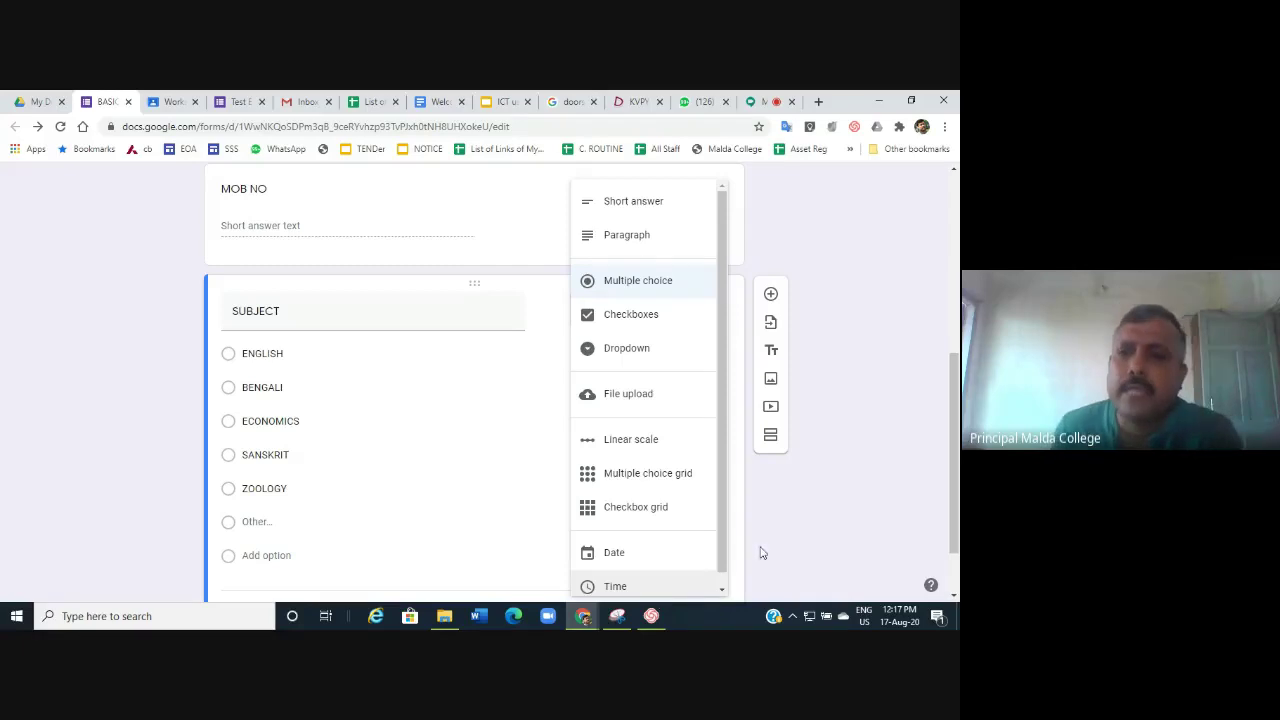
{"action": "left_click", "coordinate": [890, 250]}
{"action": "scroll", "coordinate": [890, 250], "scroll_direction": "up", "scroll_amount": 5}
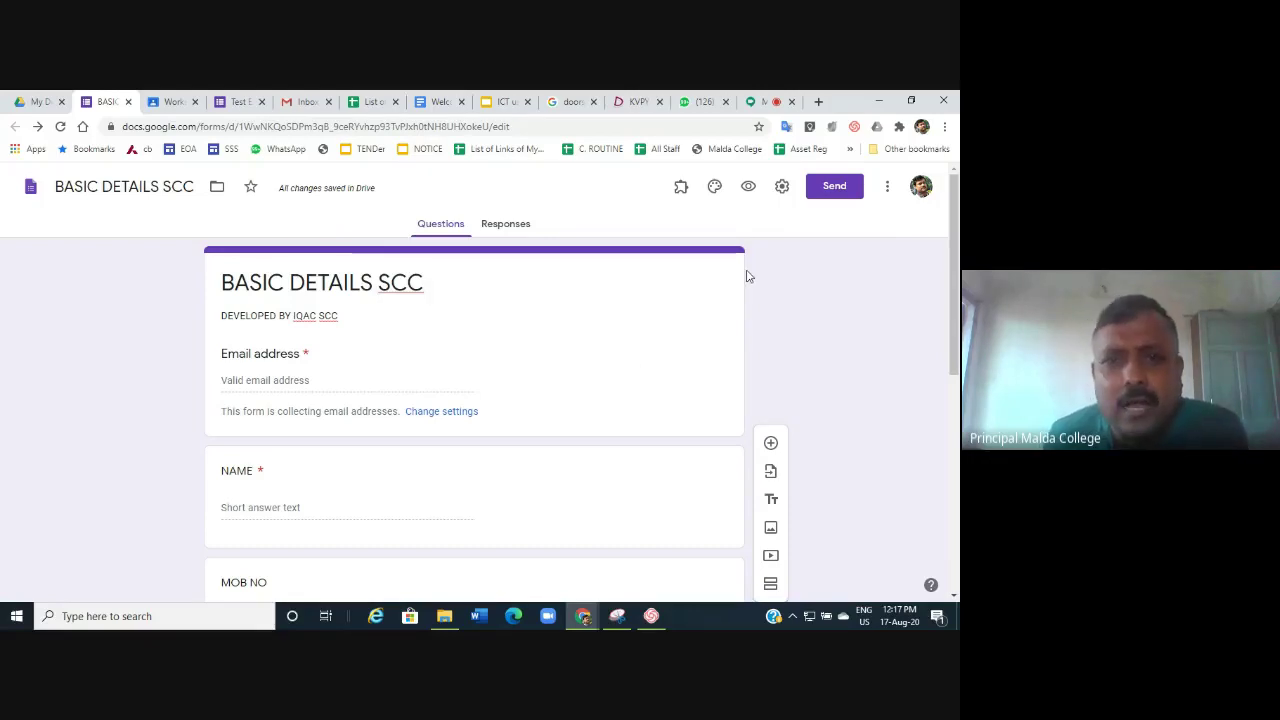
Open a respondent preview of the form in a new tab, then return to the editor.
{"action": "left_click", "coordinate": [749, 189]}
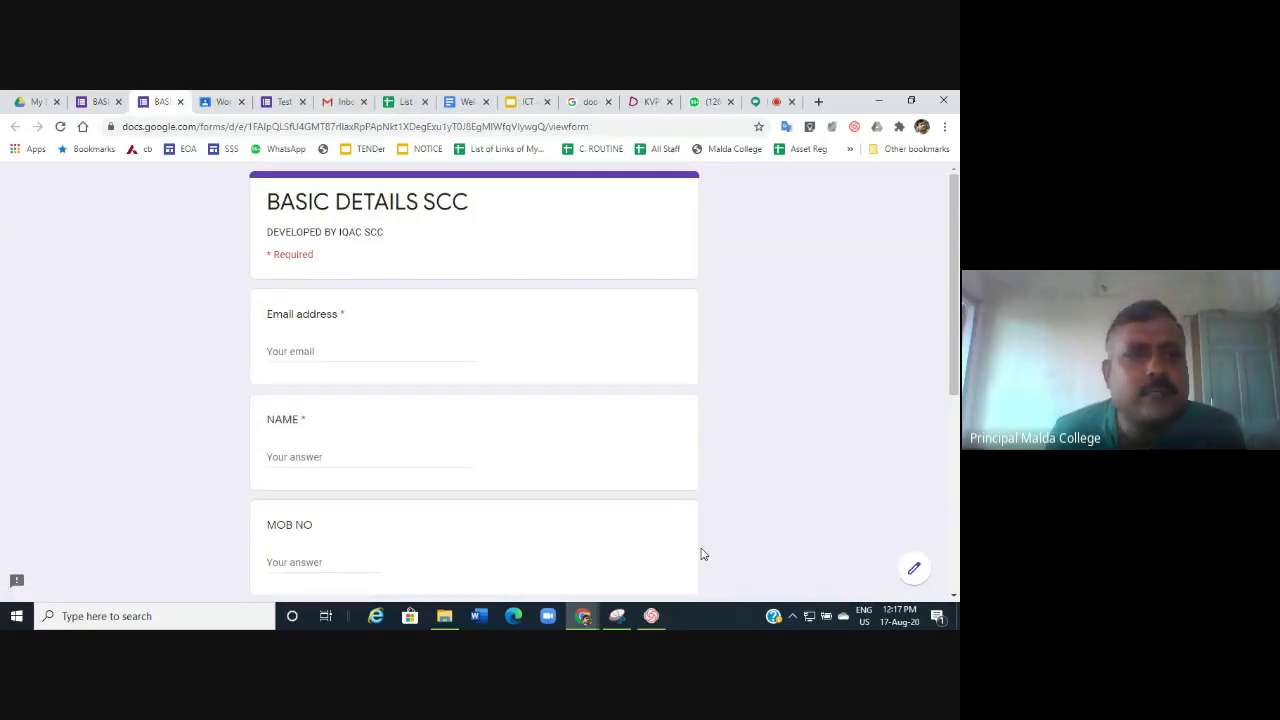
{"action": "left_click", "coordinate": [100, 103]}
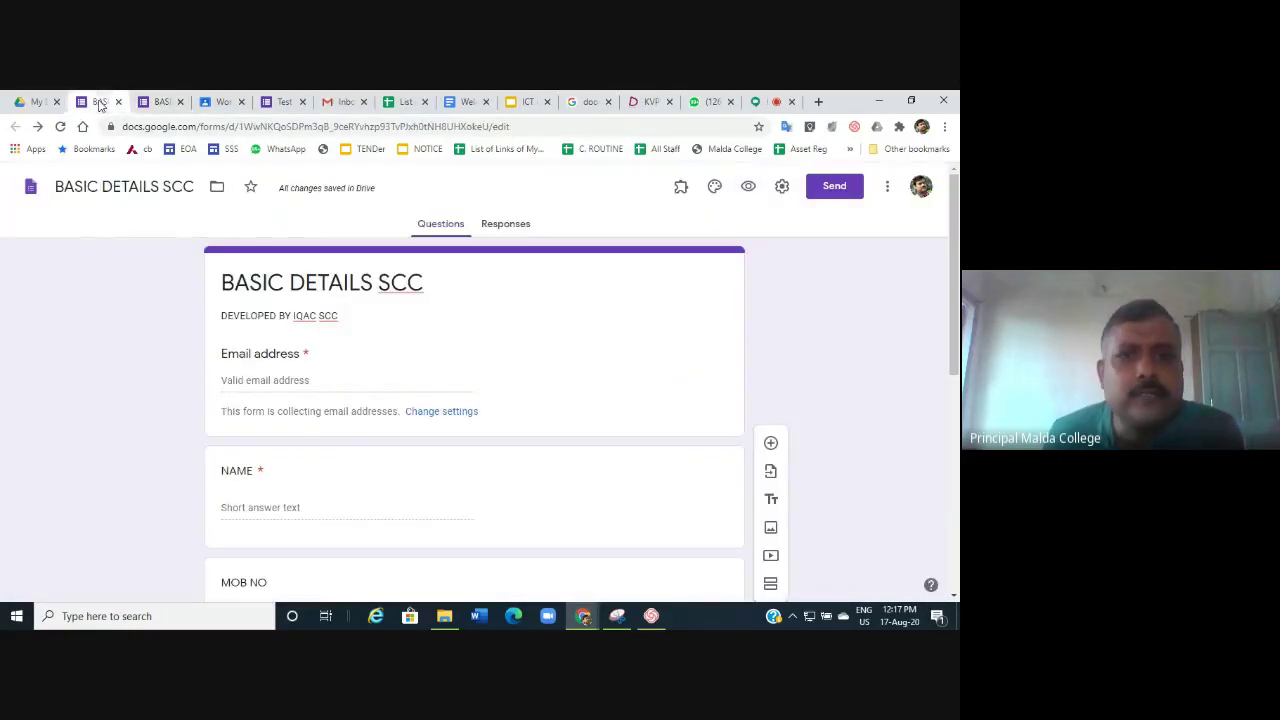
Set the form's header image to the coloured-pencils picture from the theme options.
{"action": "left_click", "coordinate": [714, 190]}
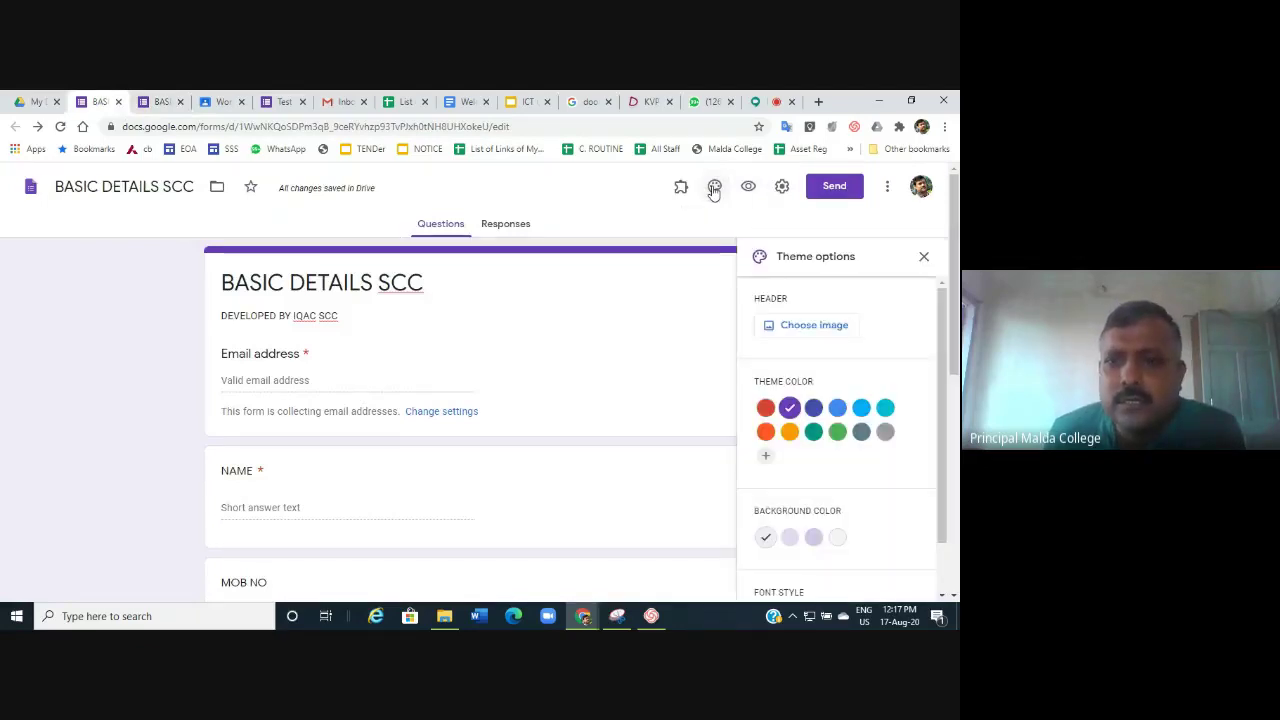
{"action": "left_click", "coordinate": [816, 326]}
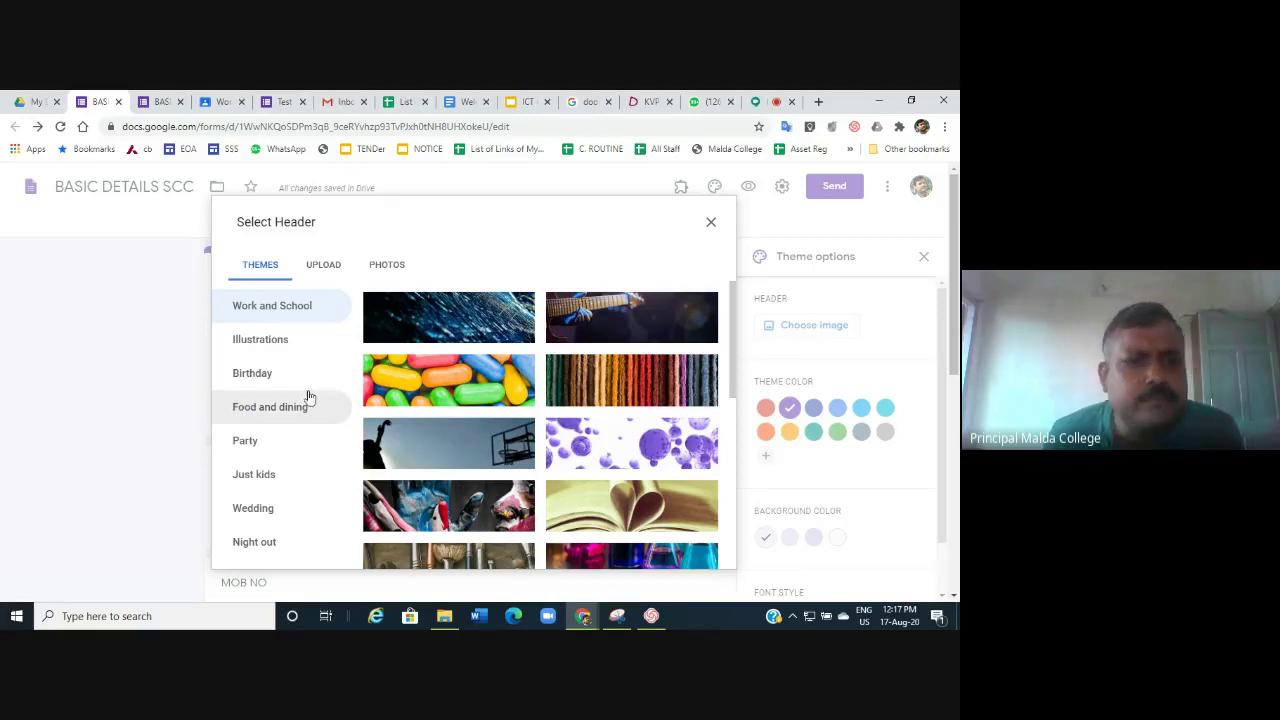
{"action": "scroll", "coordinate": [529, 446], "scroll_direction": "down", "scroll_amount": 2}
{"action": "scroll", "coordinate": [529, 446], "scroll_direction": "down", "scroll_amount": 5}
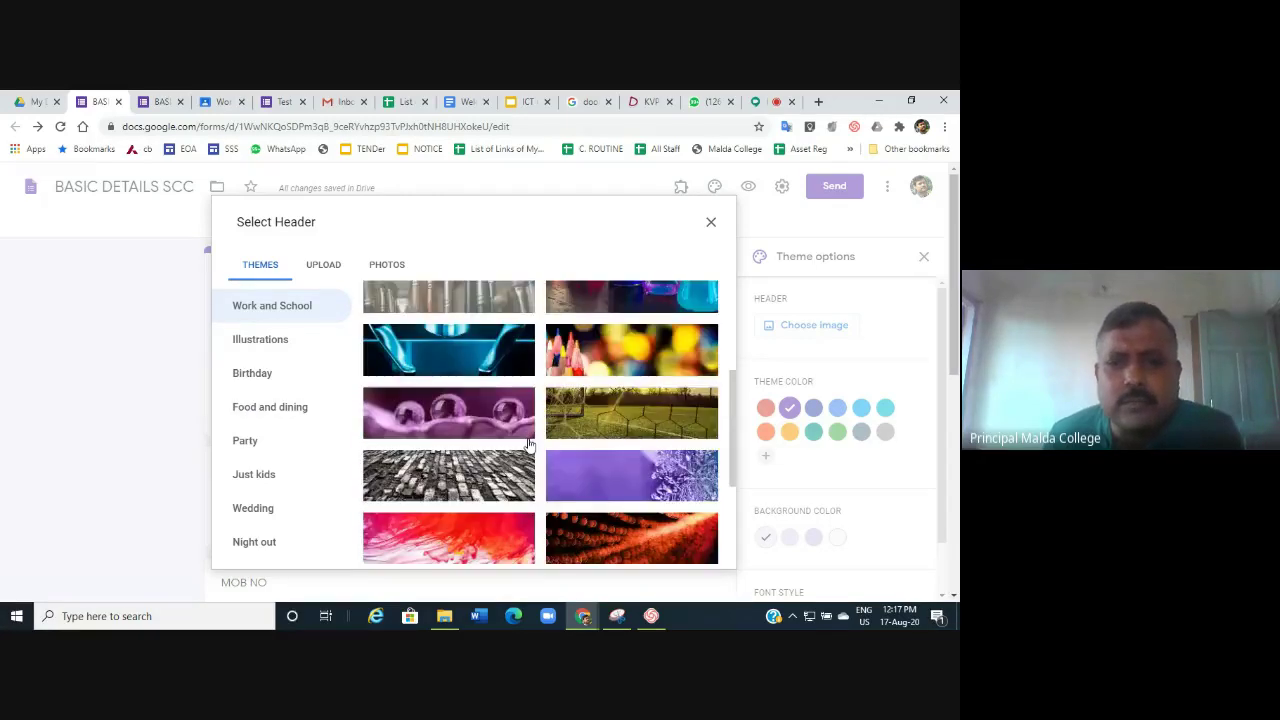
{"action": "scroll", "coordinate": [597, 427], "scroll_direction": "up", "scroll_amount": 3}
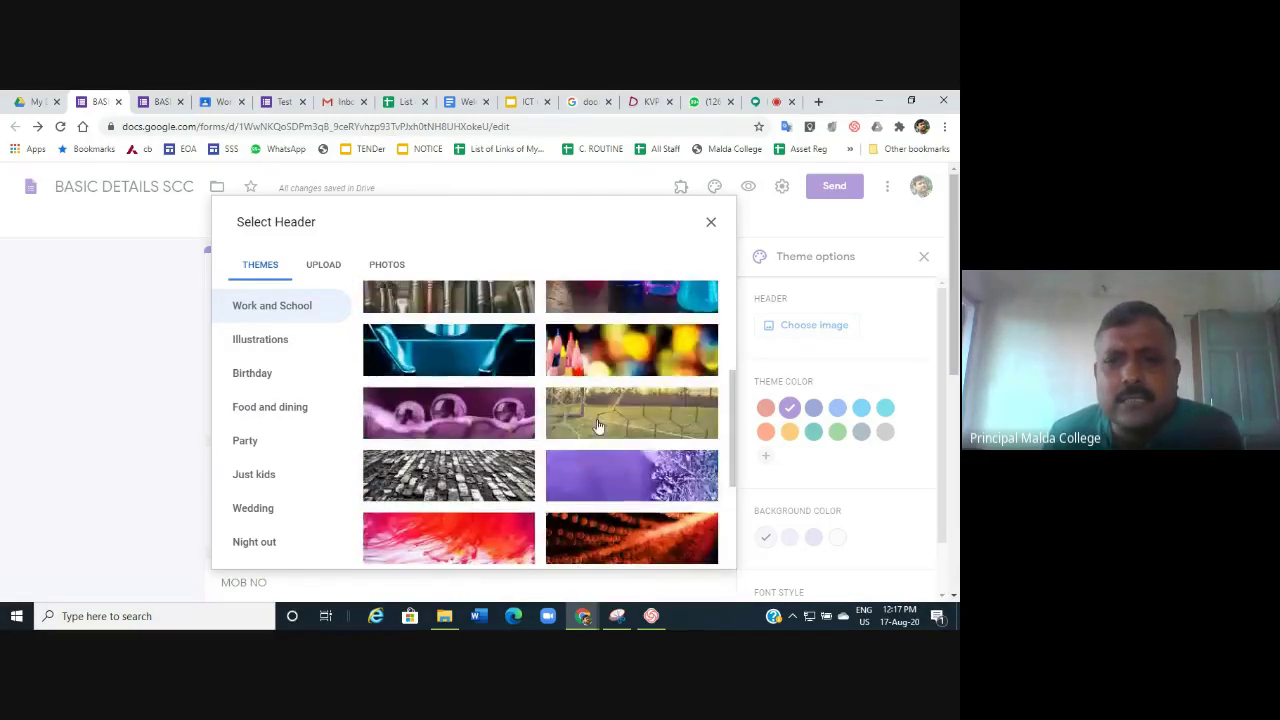
{"action": "left_click", "coordinate": [628, 347]}
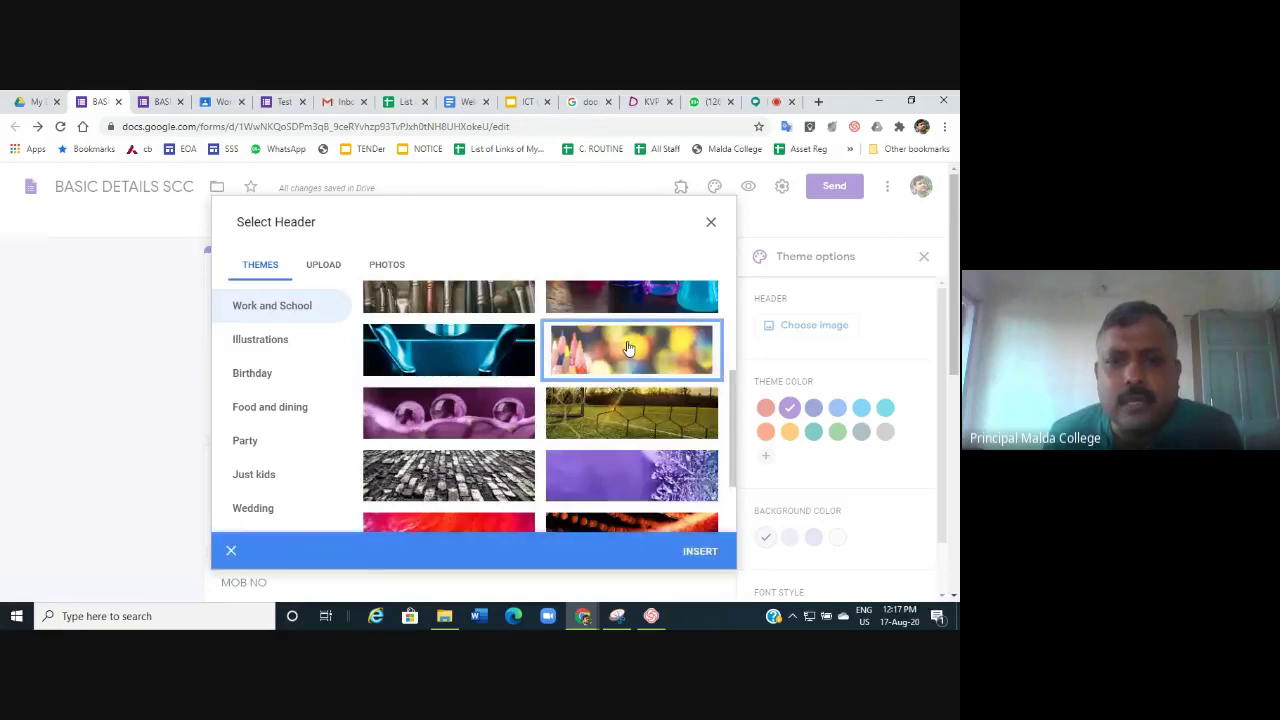
{"action": "left_click", "coordinate": [698, 559]}
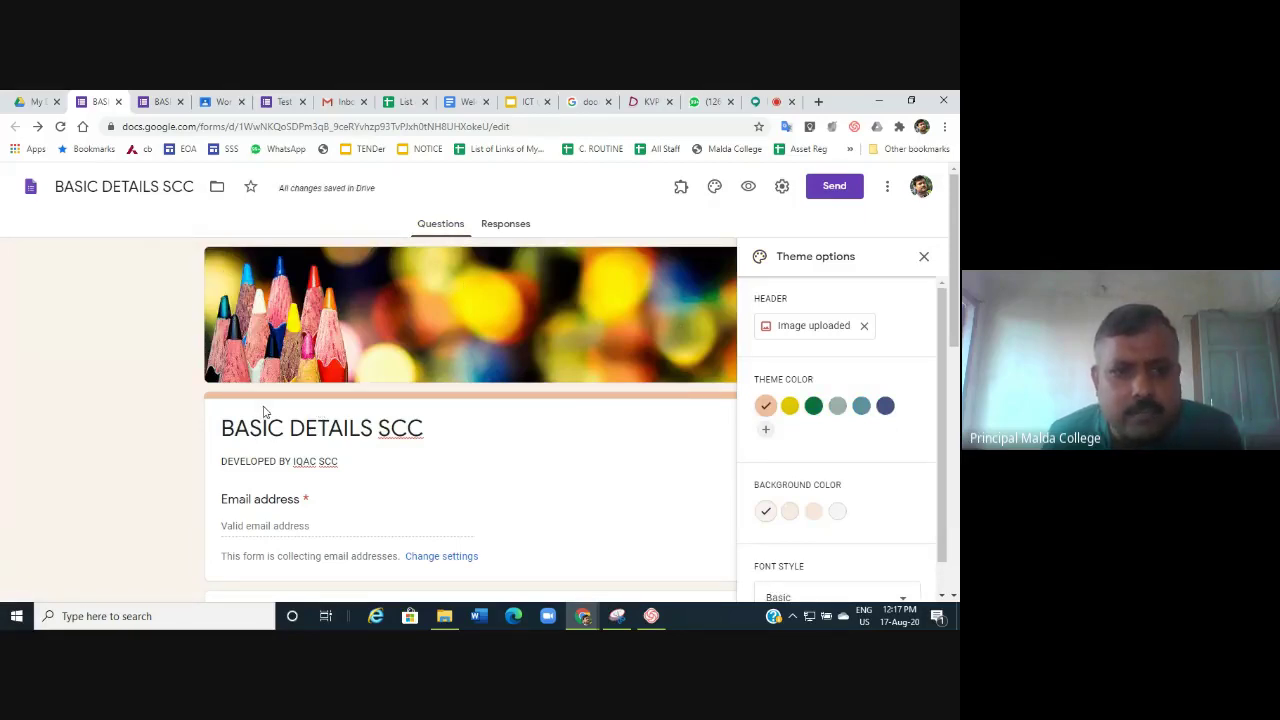
{"action": "scroll", "coordinate": [606, 403], "scroll_direction": "down", "scroll_amount": 5}
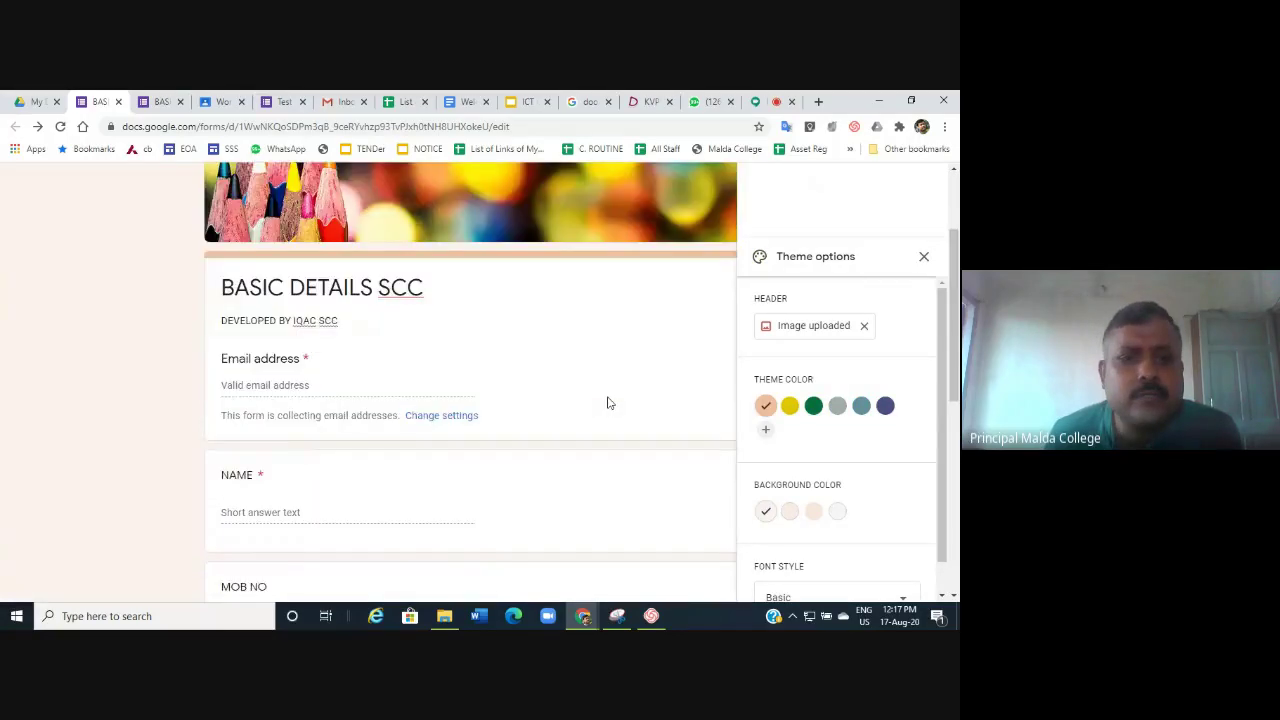
{"action": "scroll", "coordinate": [403, 314], "scroll_direction": "up", "scroll_amount": 3}
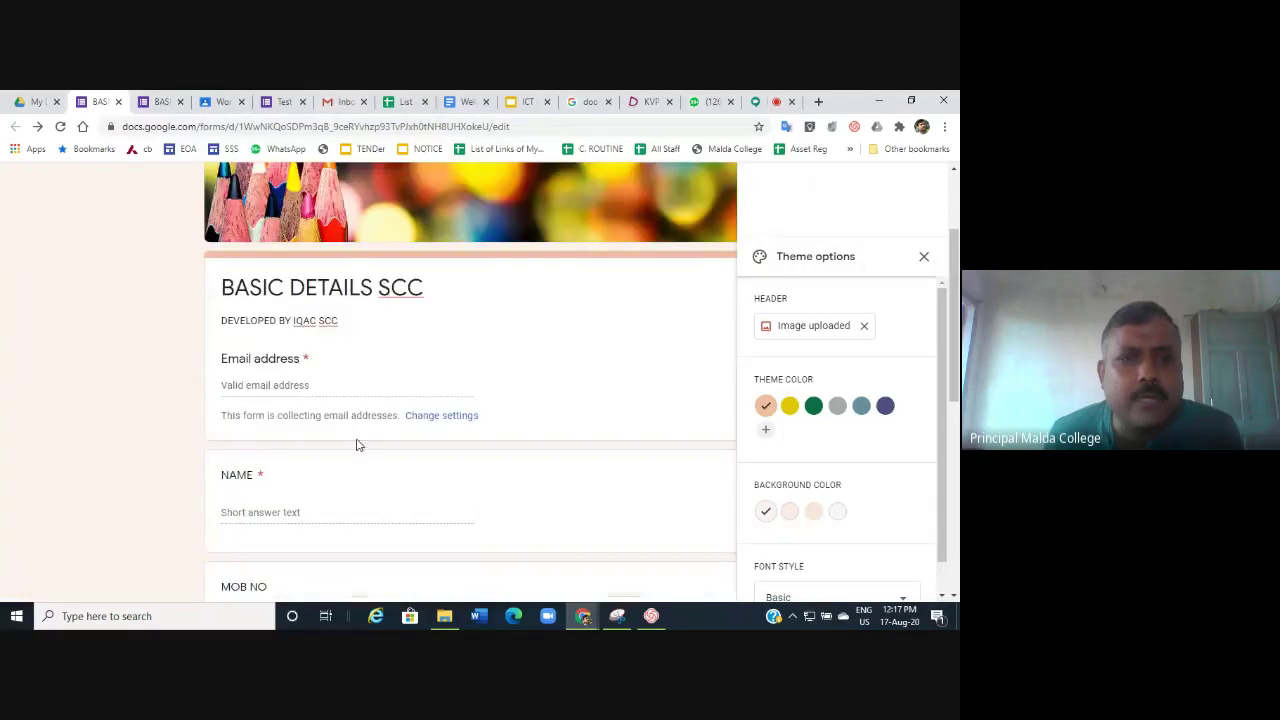
{"action": "left_click", "coordinate": [352, 358]}
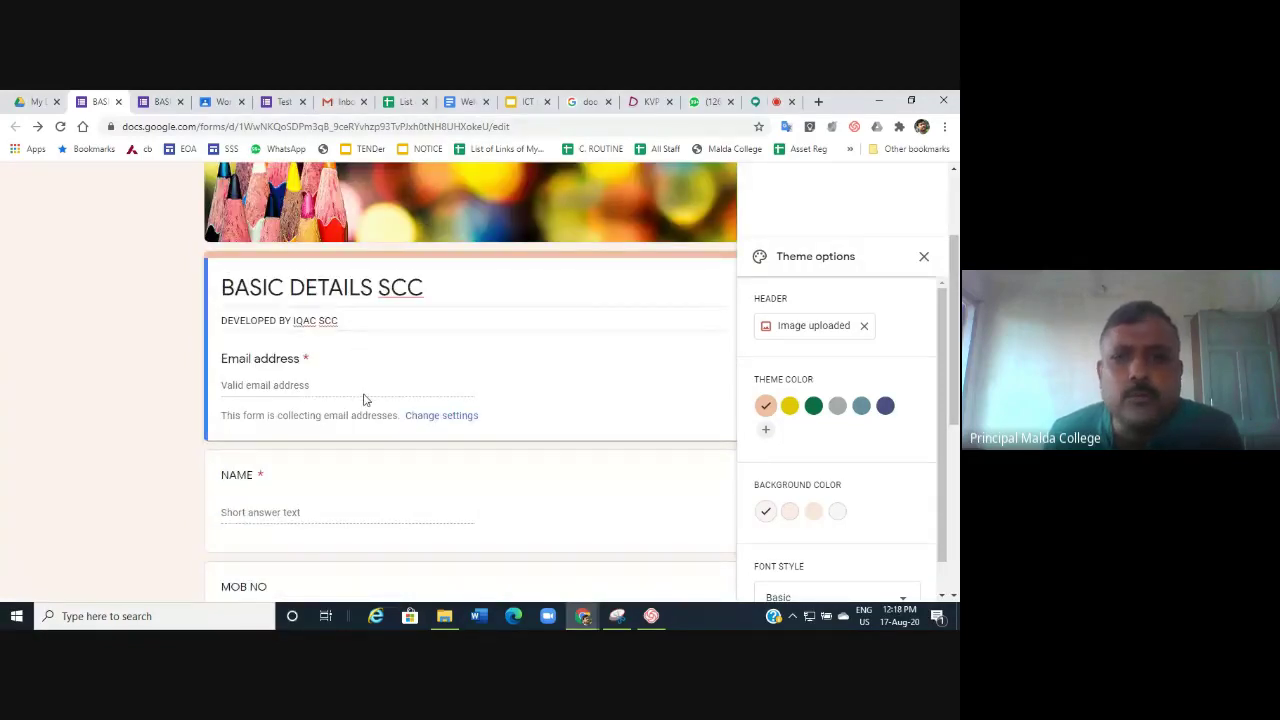
Close the theme panel and cancel an attempt to import questions.
{"action": "left_click", "coordinate": [924, 257]}
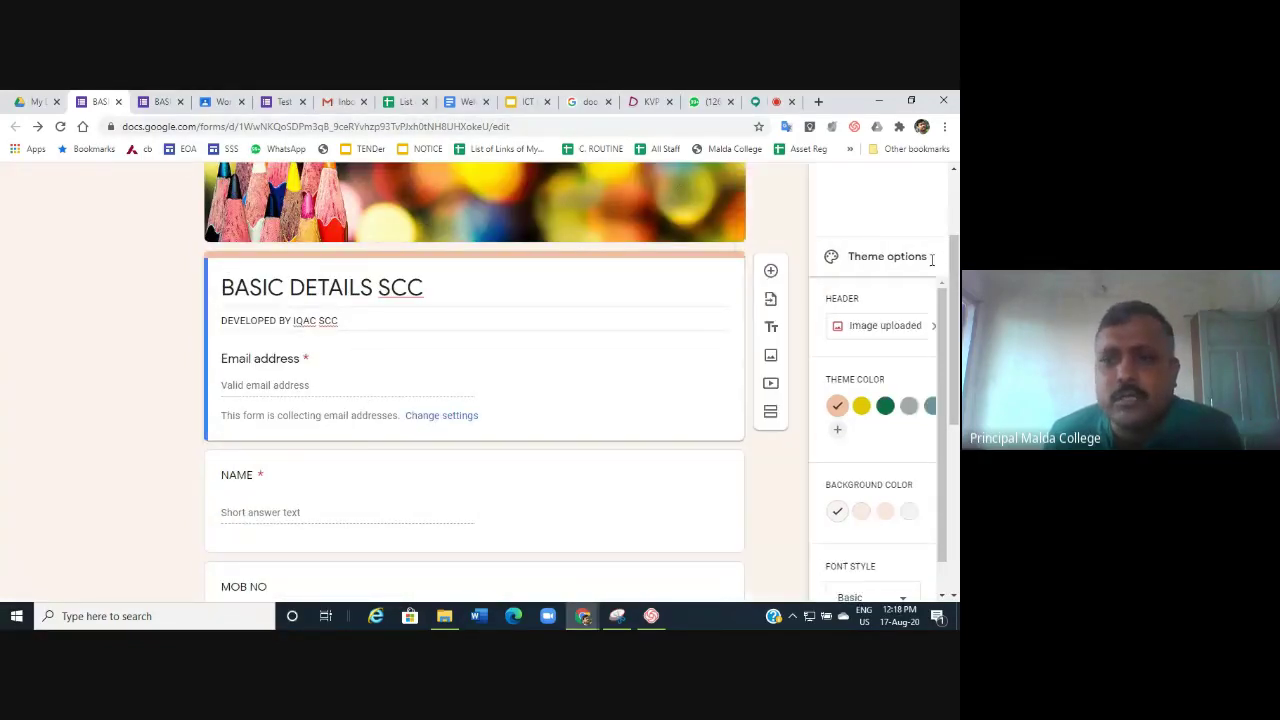
{"action": "scroll", "coordinate": [363, 460], "scroll_direction": "down", "scroll_amount": 2}
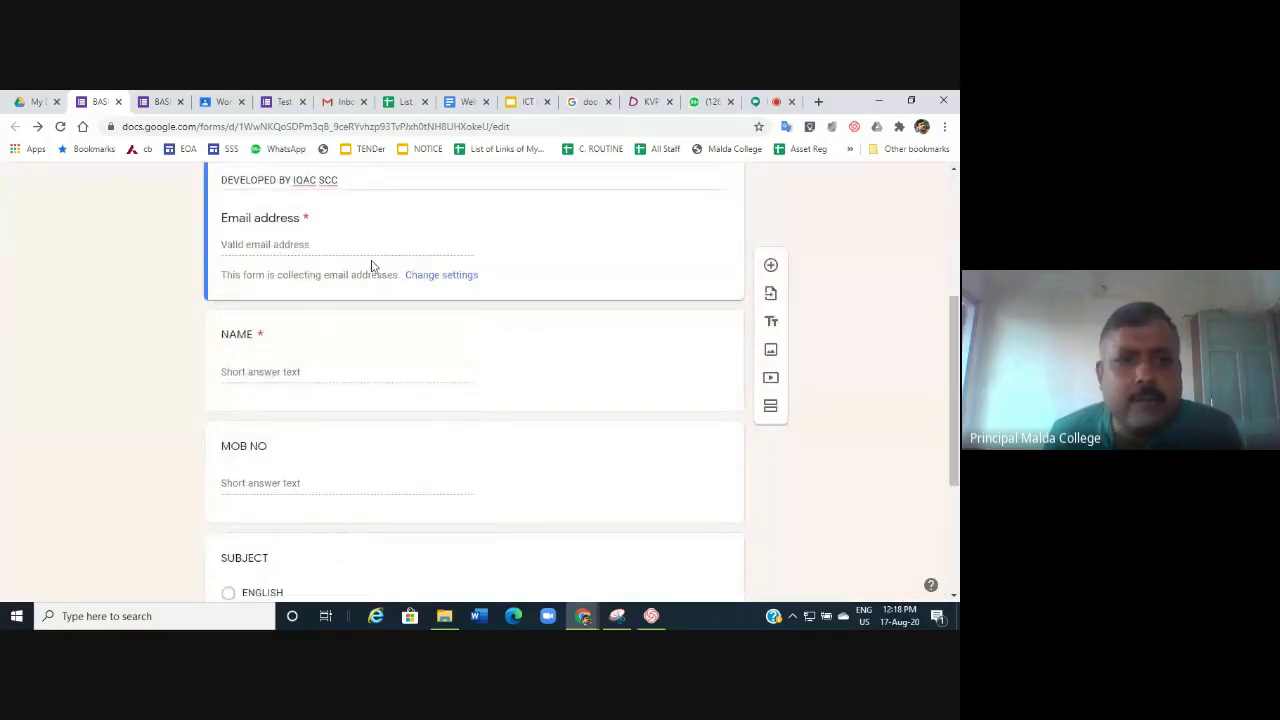
{"action": "left_click", "coordinate": [771, 294]}
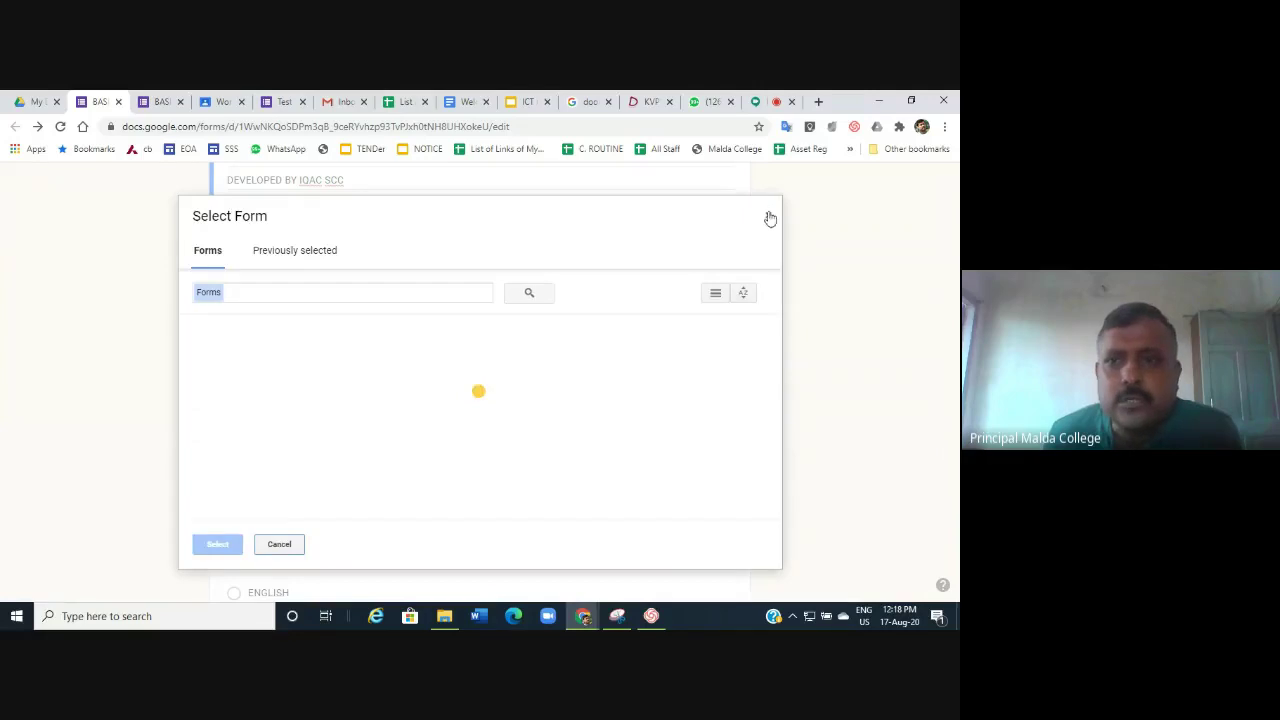
{"action": "left_click", "coordinate": [770, 218]}
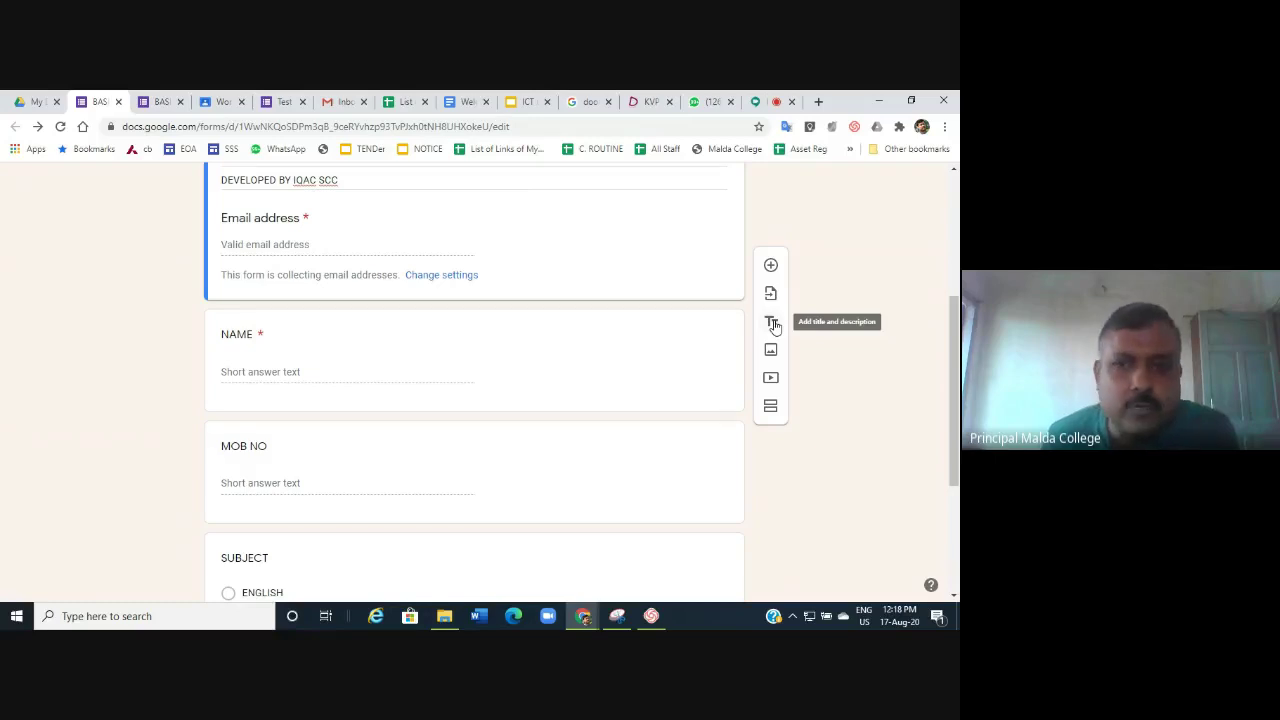
Add a title block reading 'STAY SAFE STAY HEALTHY' below the Email address field.
{"action": "left_click", "coordinate": [772, 323]}
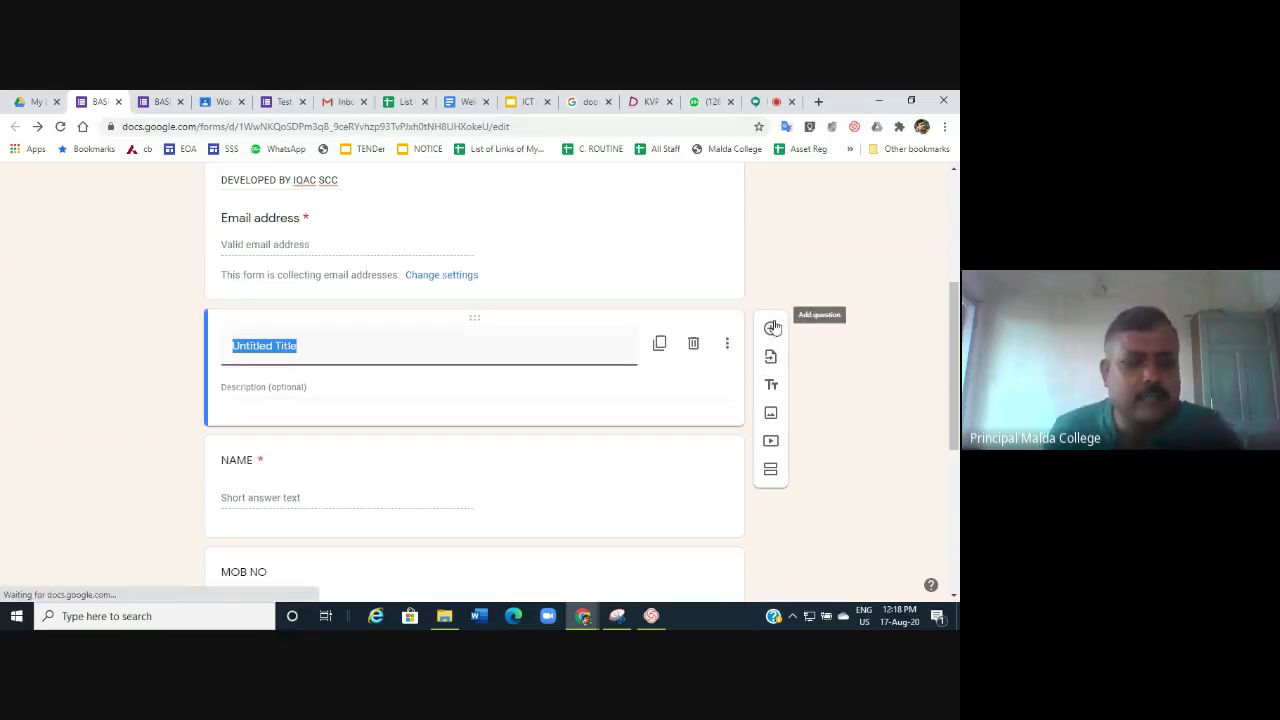
{"action": "type", "text": "ST"}
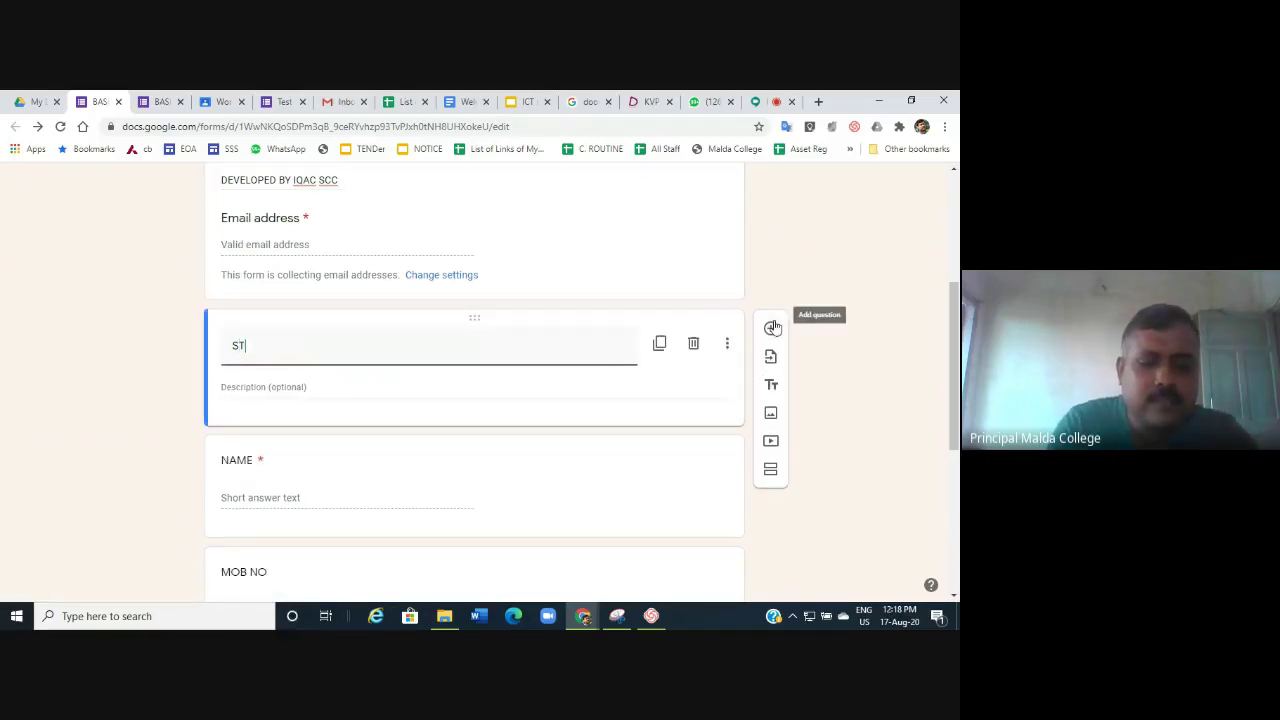
{"action": "type", "text": "AY SAFE"}
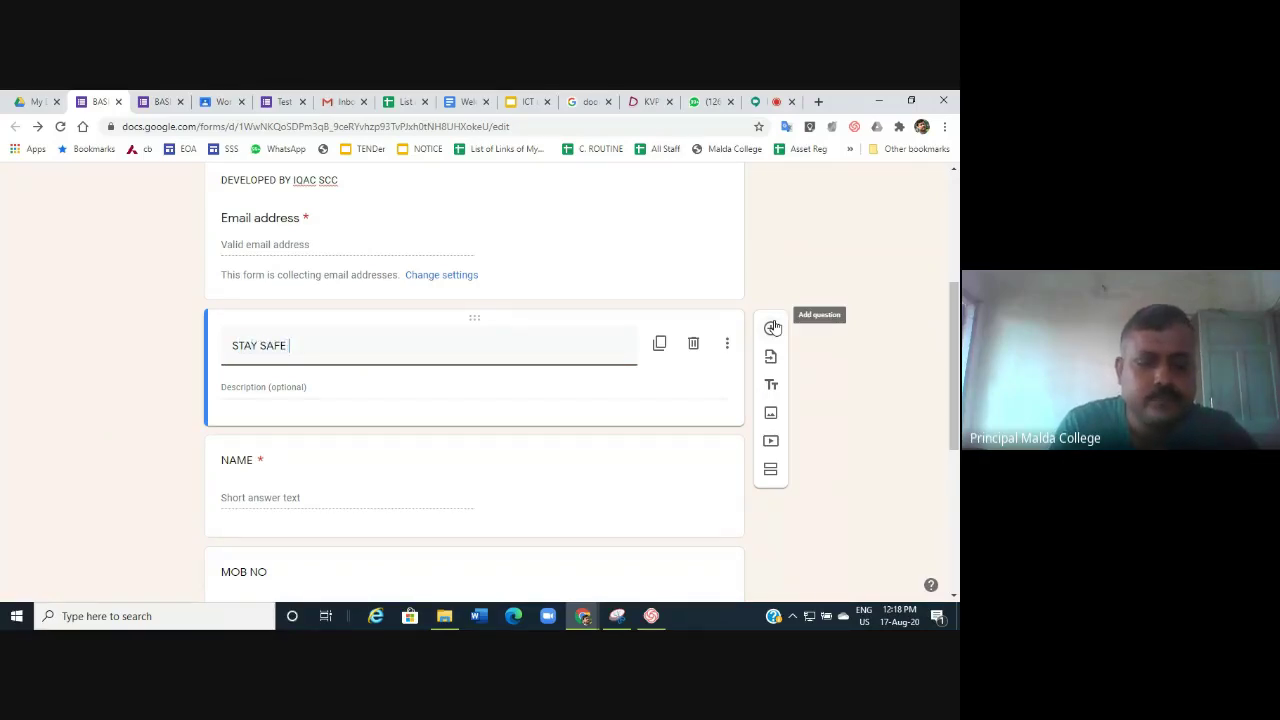
{"action": "type", "text": " STAY H"}
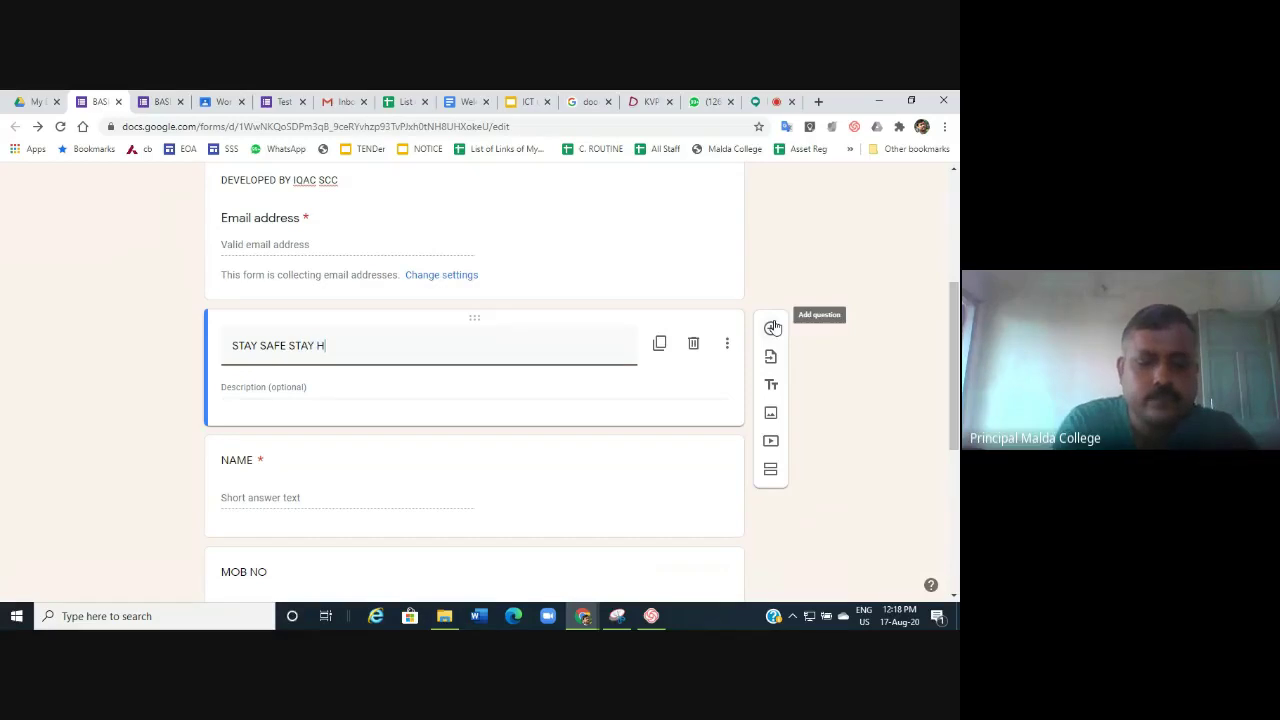
{"action": "type", "text": "EALT"}
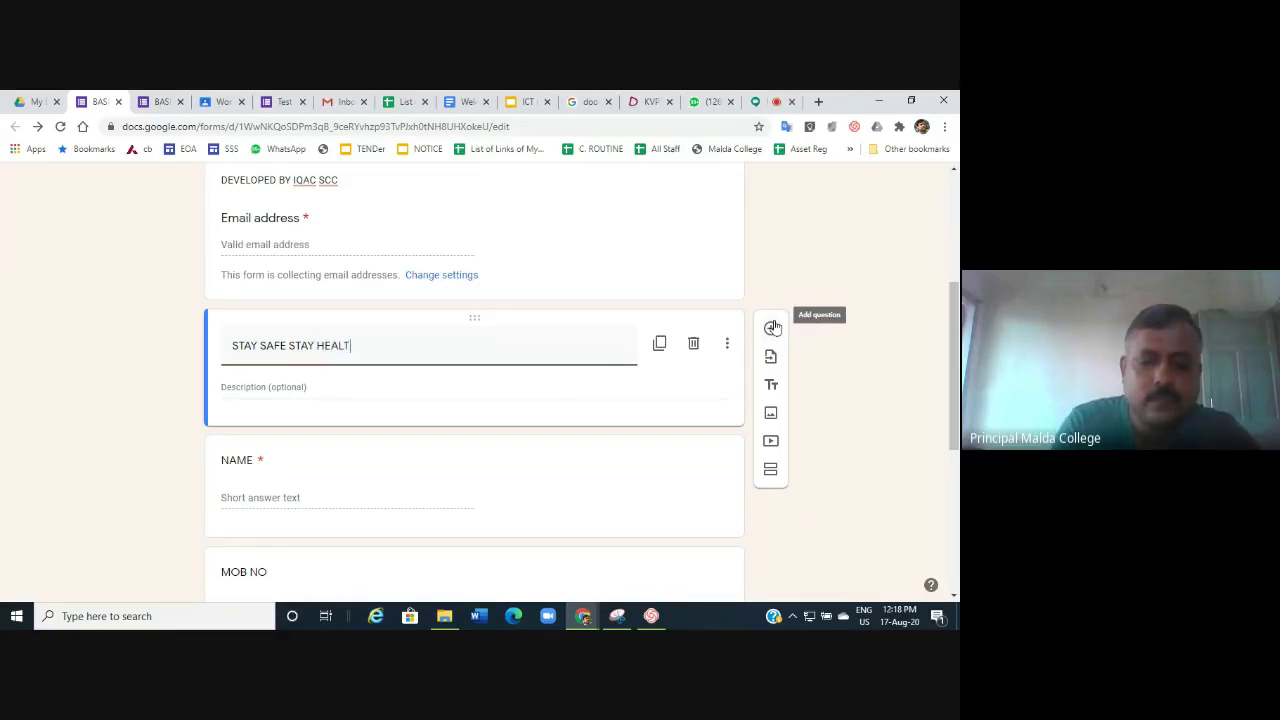
{"action": "type", "text": "HY"}
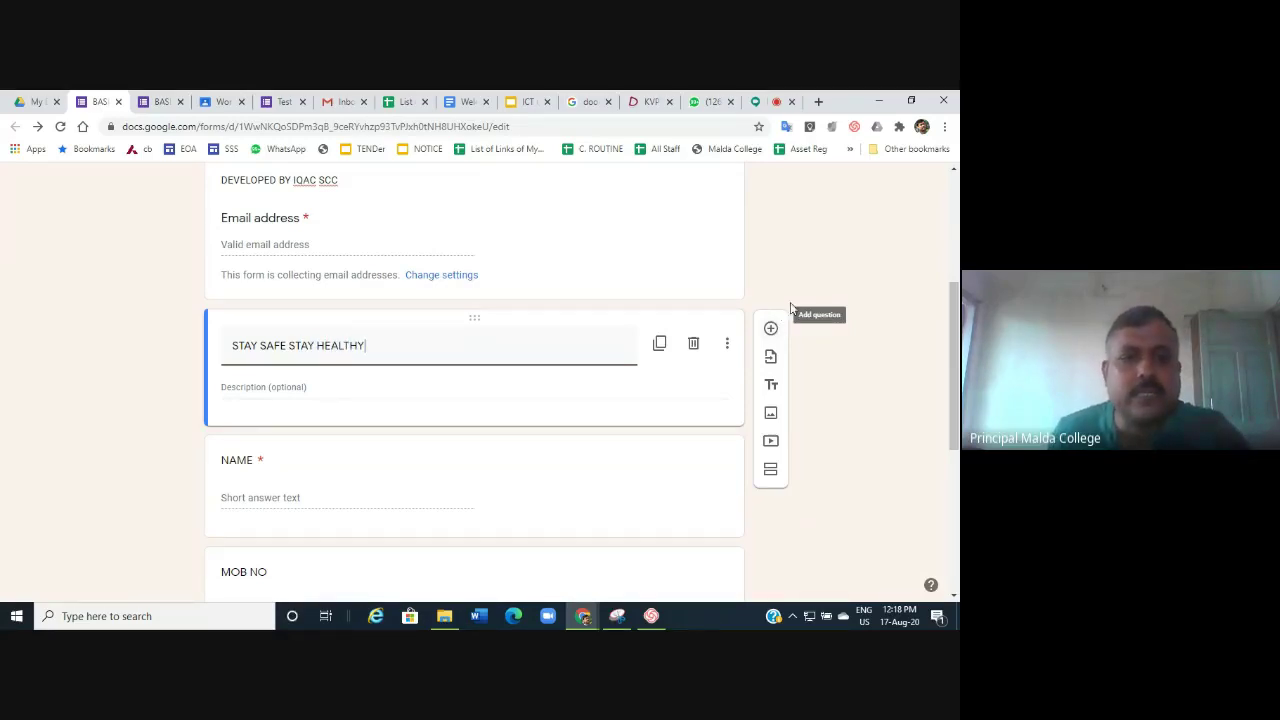
{"action": "scroll", "coordinate": [790, 308], "scroll_direction": "down", "scroll_amount": 4}
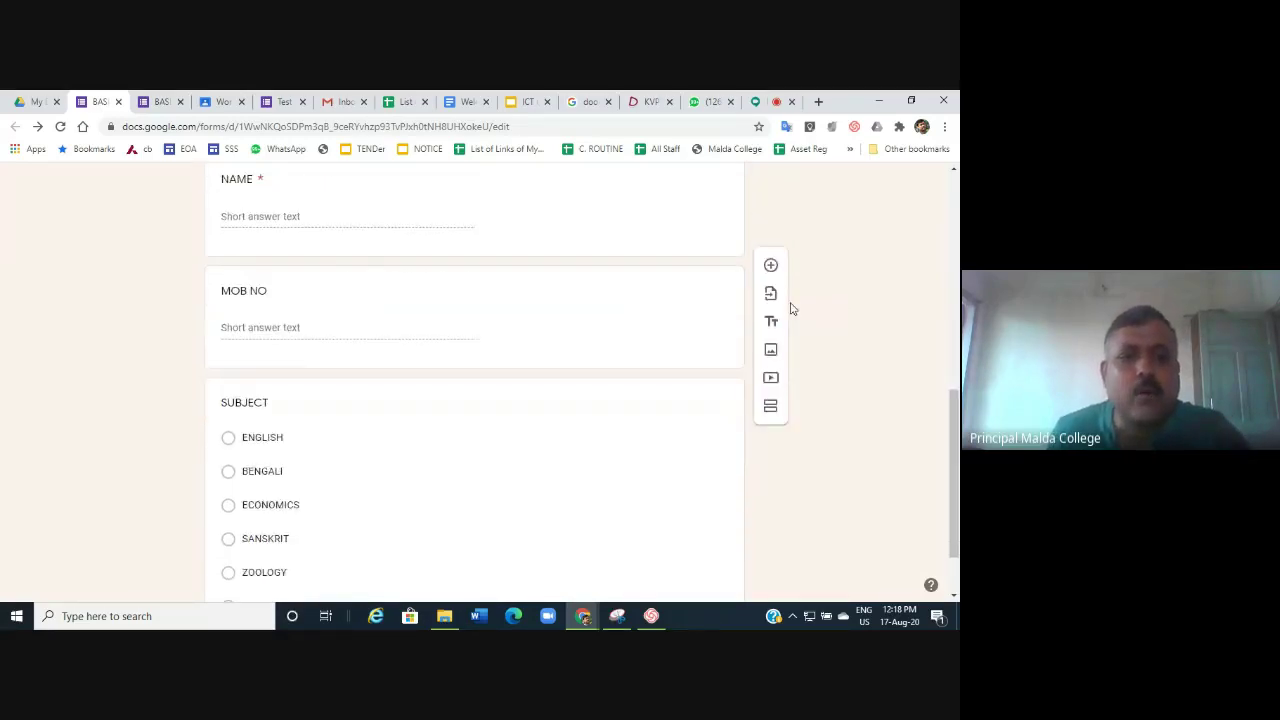
Add a new question after SUBJECT titled 'REMARKS IF ANY'.
{"action": "left_click", "coordinate": [471, 422]}
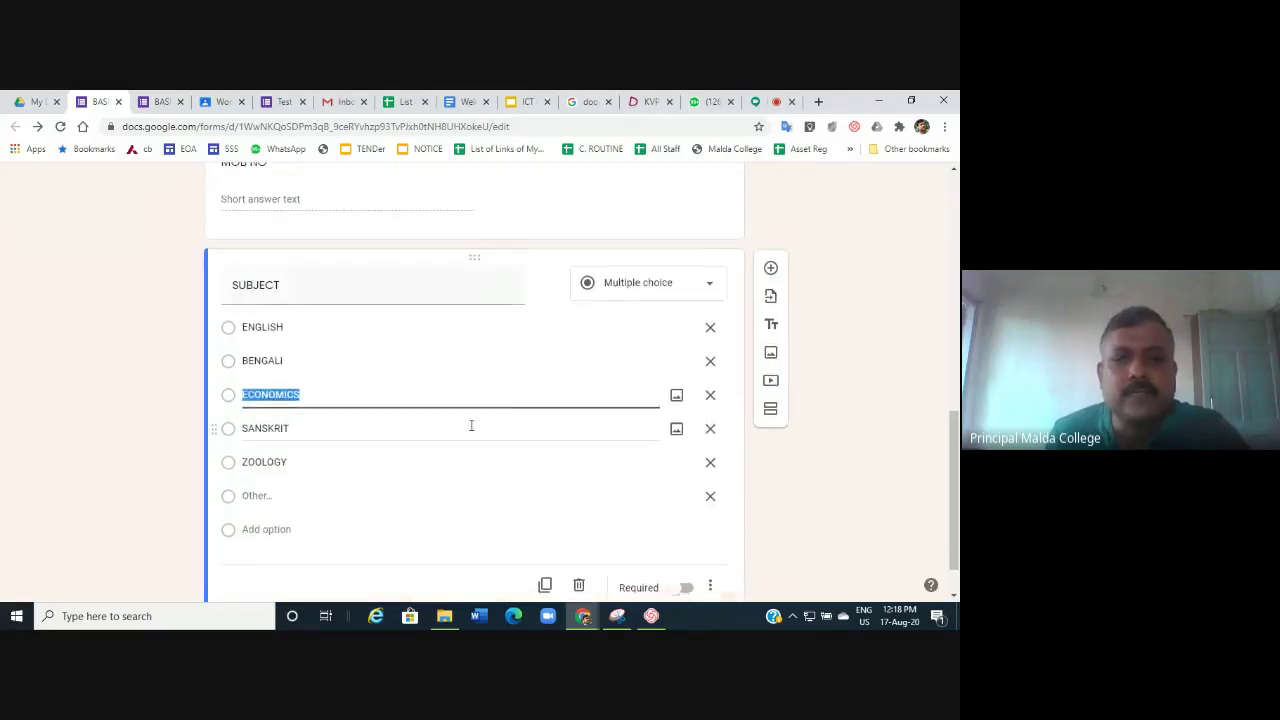
{"action": "left_click", "coordinate": [771, 266]}
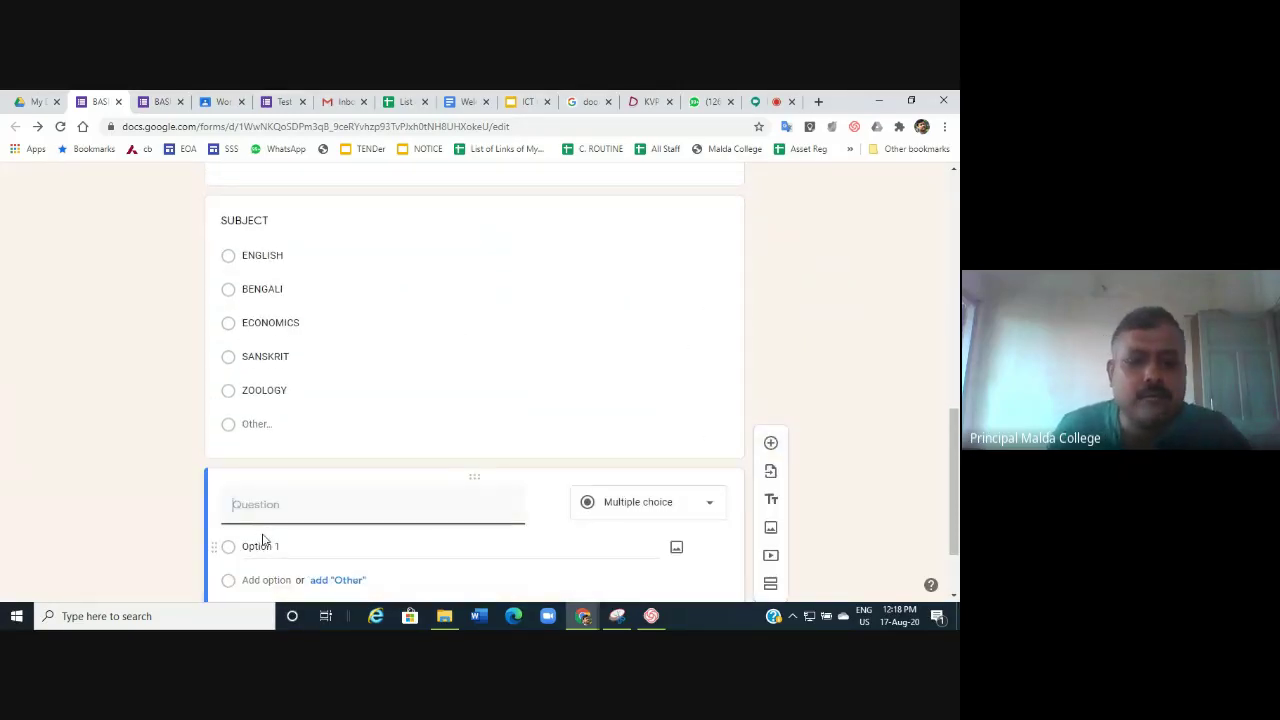
{"action": "type", "text": "REMAR"}
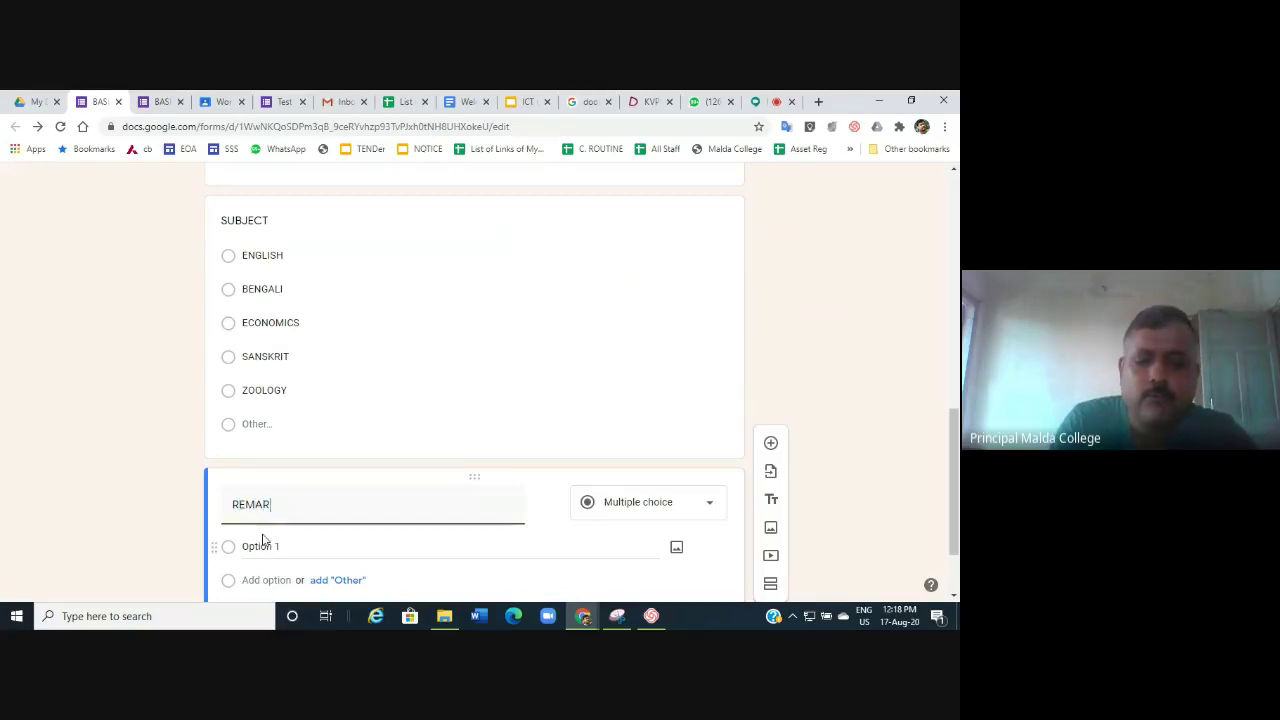
{"action": "type", "text": "KS"}
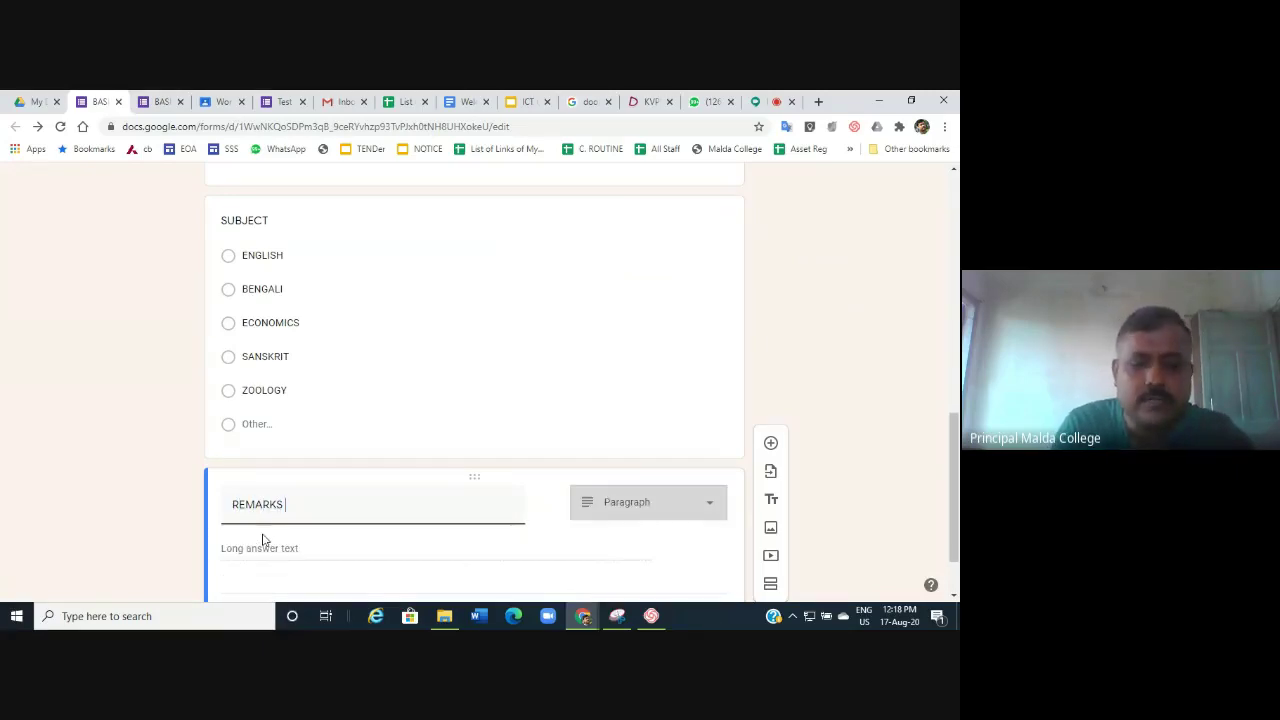
{"action": "type", "text": " IF ANY"}
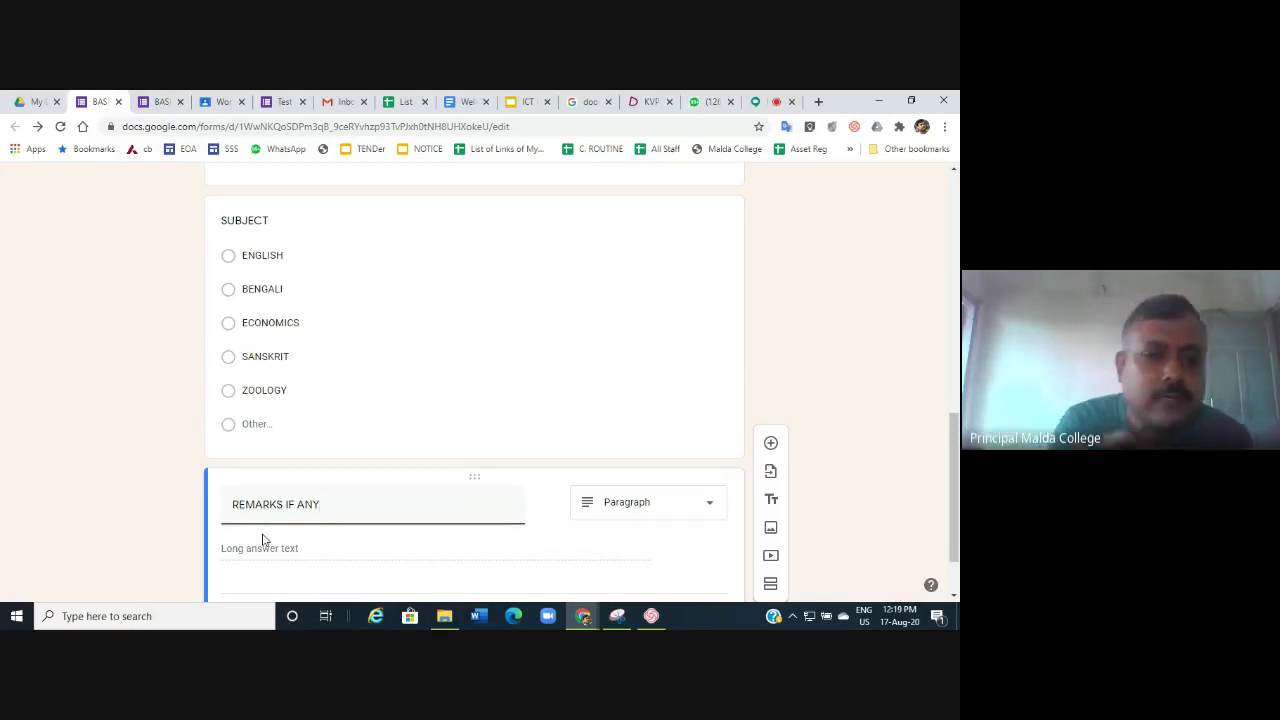
{"action": "scroll", "coordinate": [323, 443], "scroll_direction": "up", "scroll_amount": 10}
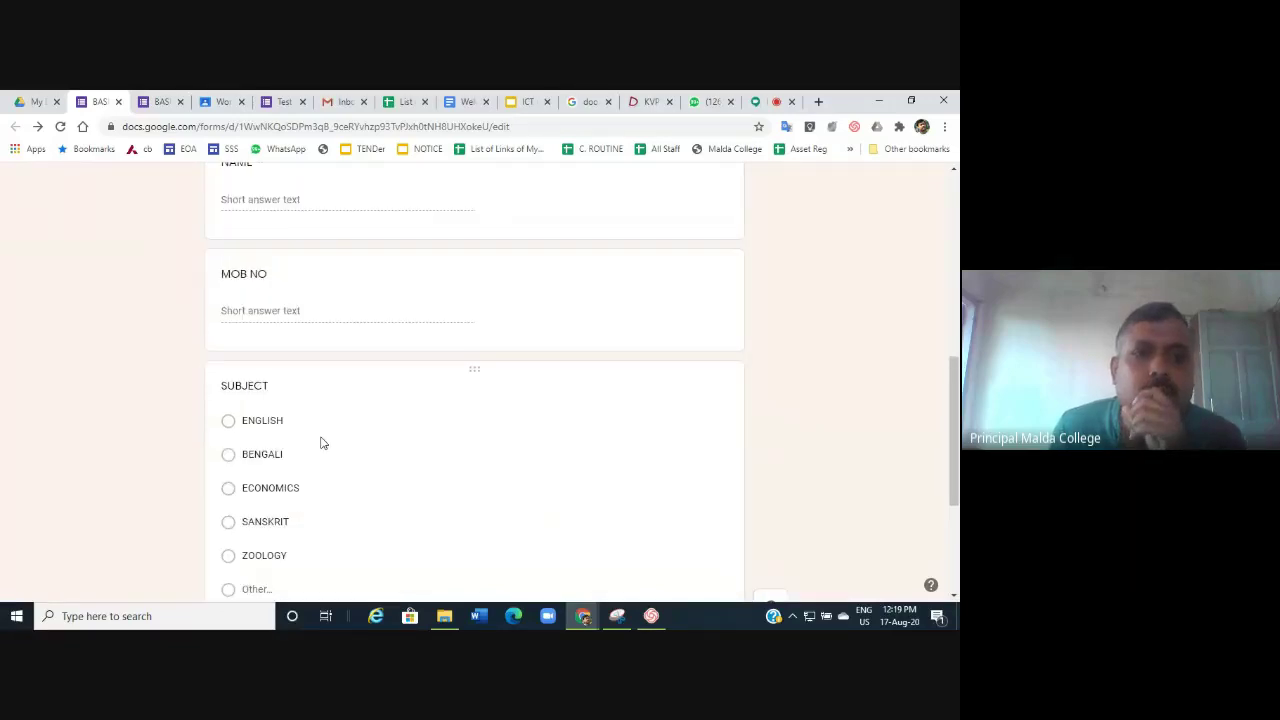
{"action": "scroll", "coordinate": [323, 440], "scroll_direction": "down", "scroll_amount": 3}
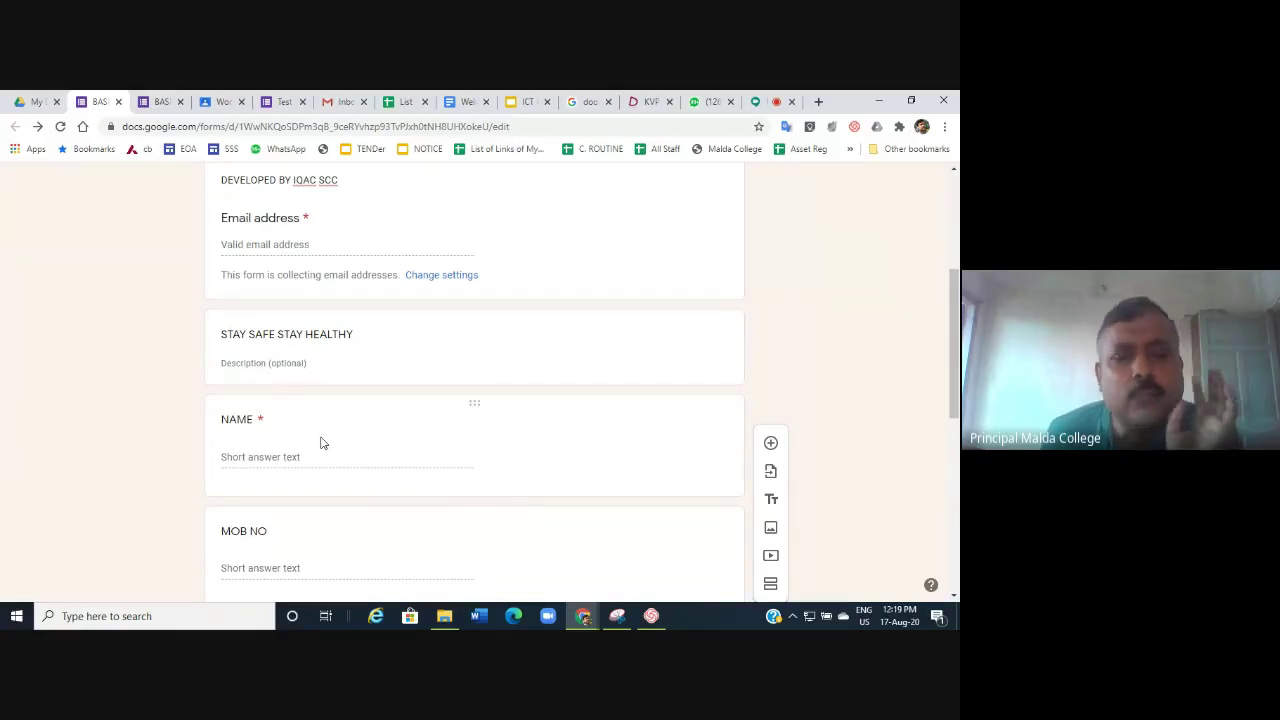
{"action": "scroll", "coordinate": [322, 443], "scroll_direction": "down", "scroll_amount": 3}
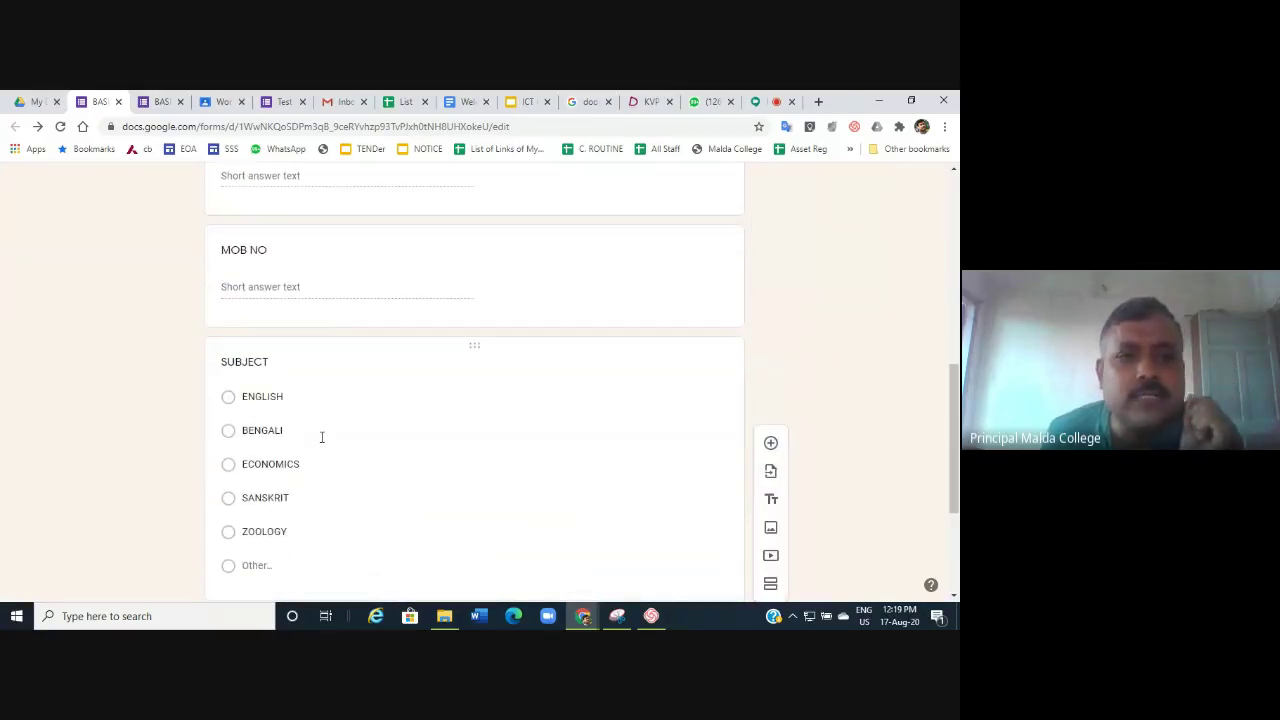
{"action": "scroll", "coordinate": [322, 440], "scroll_direction": "down", "scroll_amount": 2}
{"action": "left_click", "coordinate": [322, 437]}
{"action": "scroll", "coordinate": [322, 437], "scroll_direction": "up", "scroll_amount": 15}
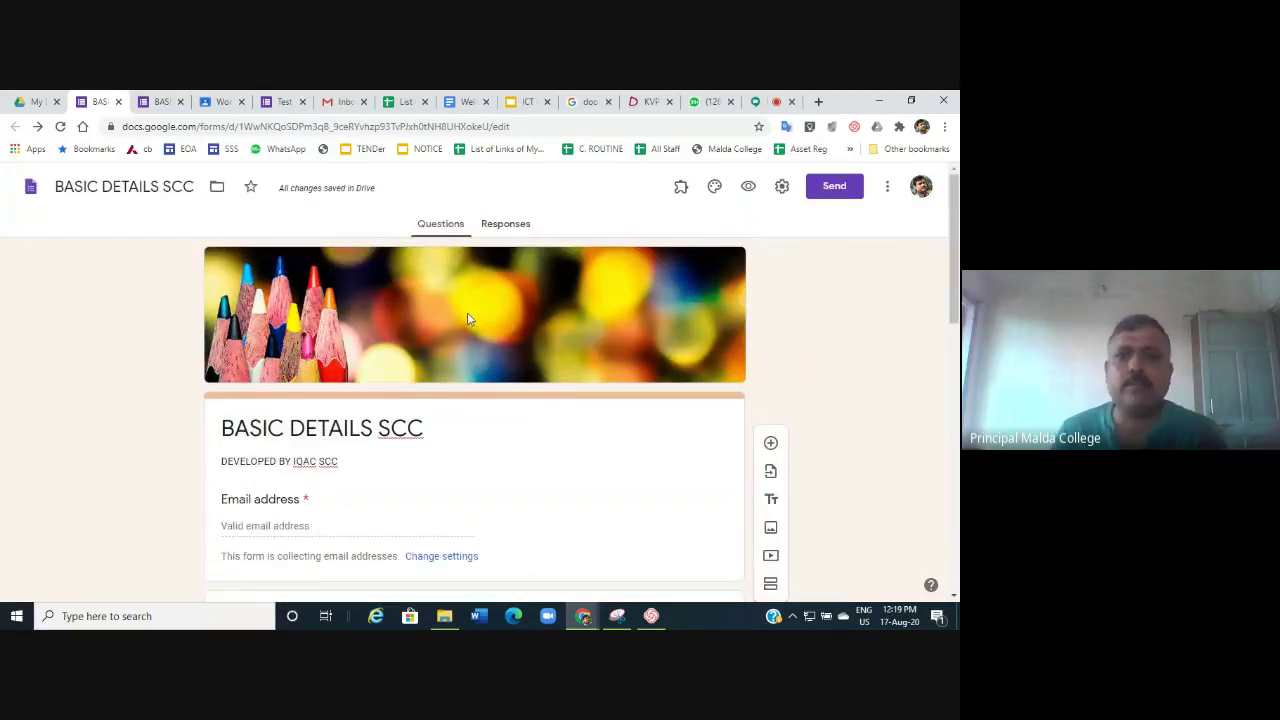
Copy the form's shortened share link and switch back to the Google Meet tab.
{"action": "left_click", "coordinate": [835, 188]}
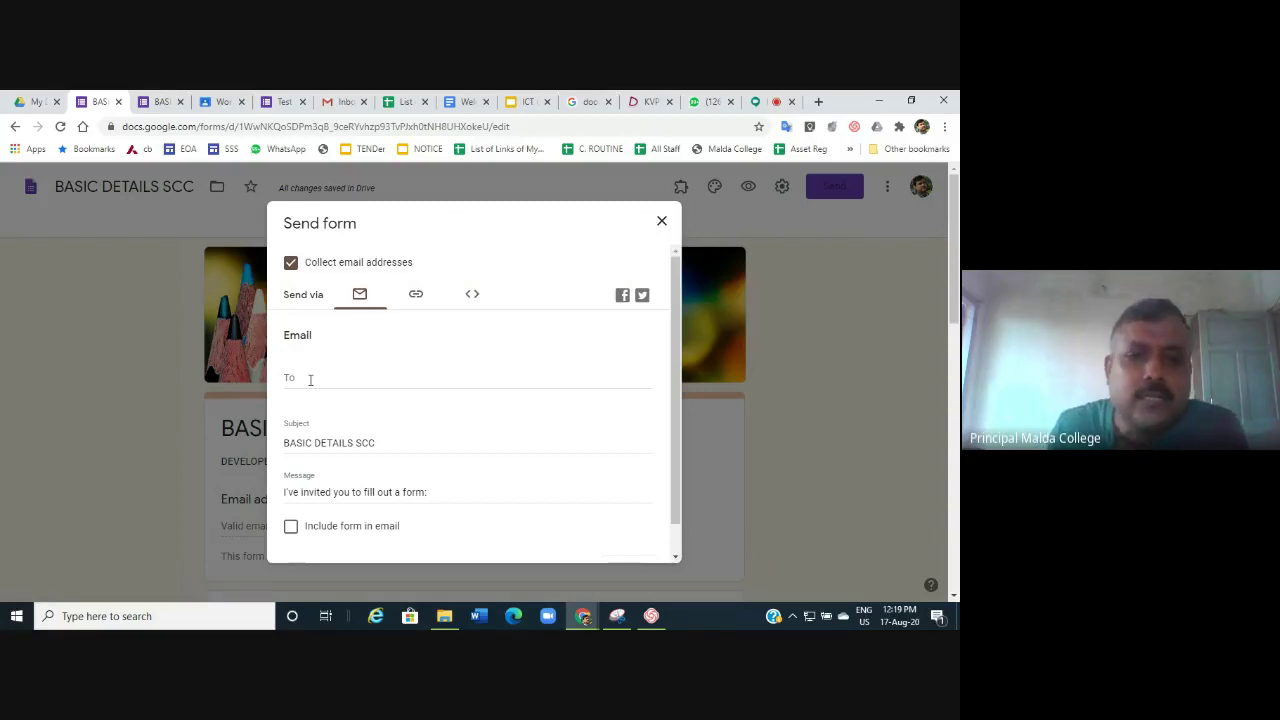
{"action": "left_click", "coordinate": [416, 294]}
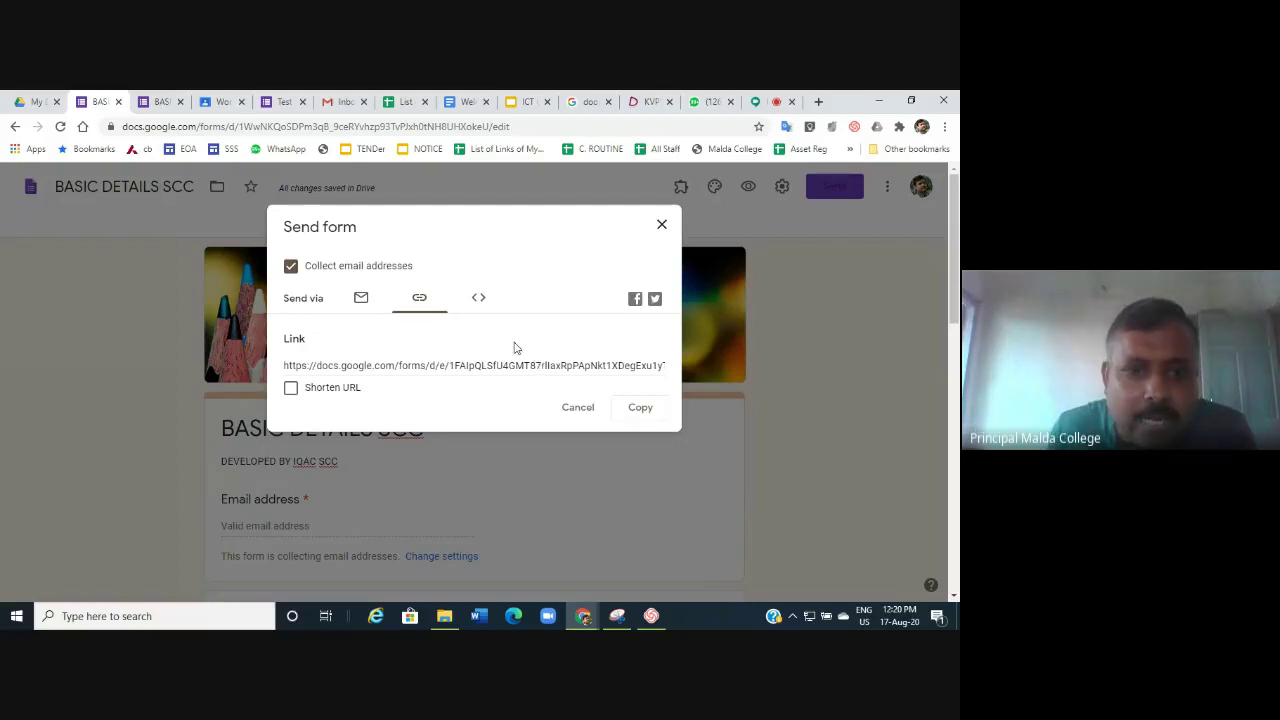
{"action": "left_click", "coordinate": [290, 387]}
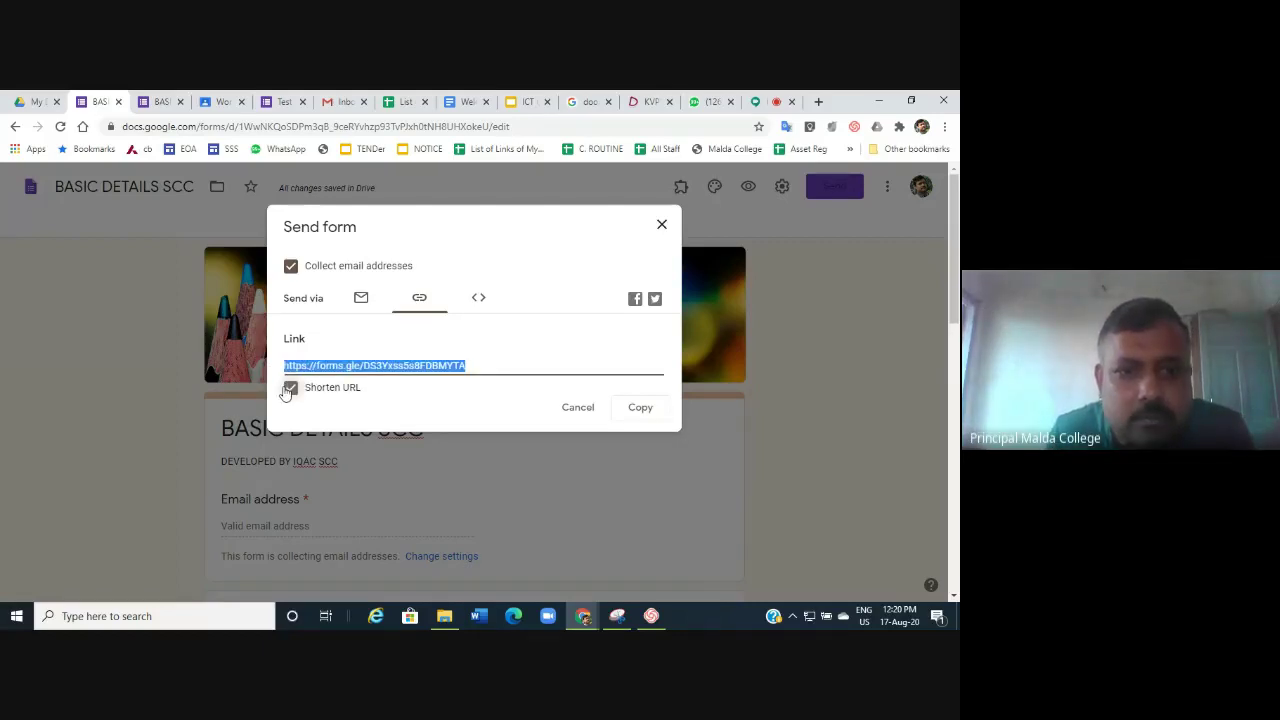
{"action": "left_click", "coordinate": [642, 412]}
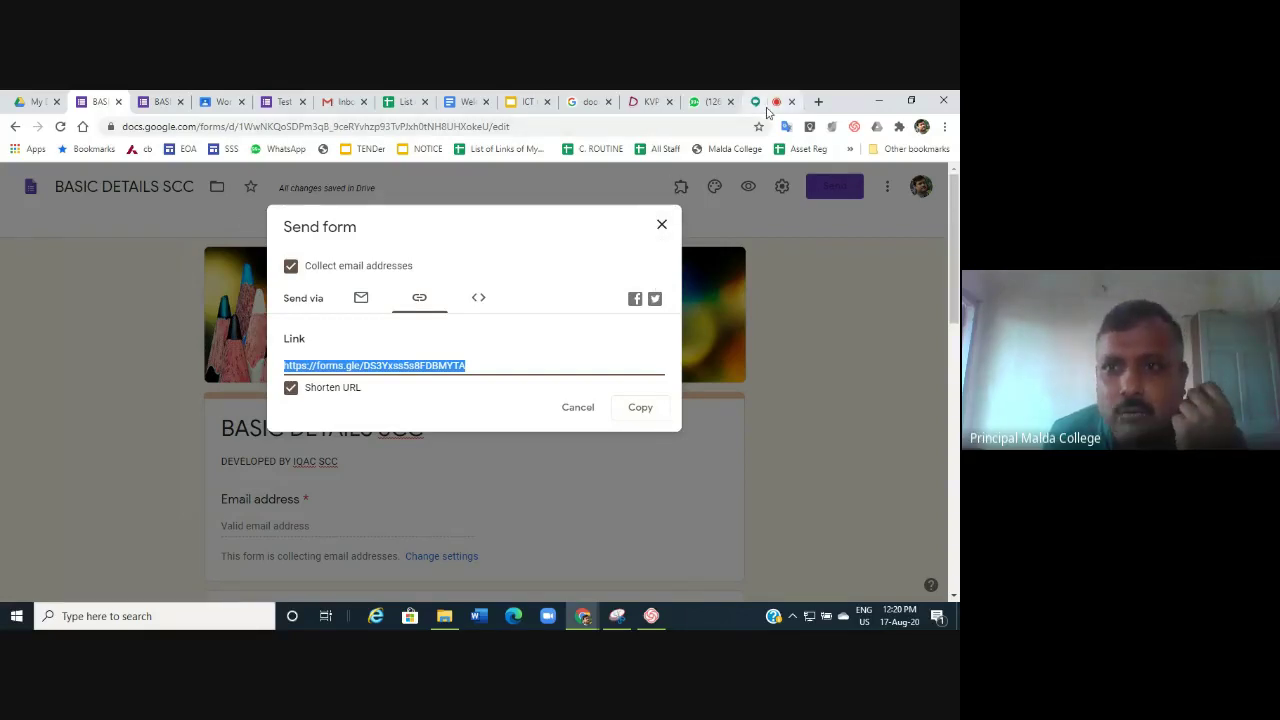
{"action": "left_click", "coordinate": [765, 102]}
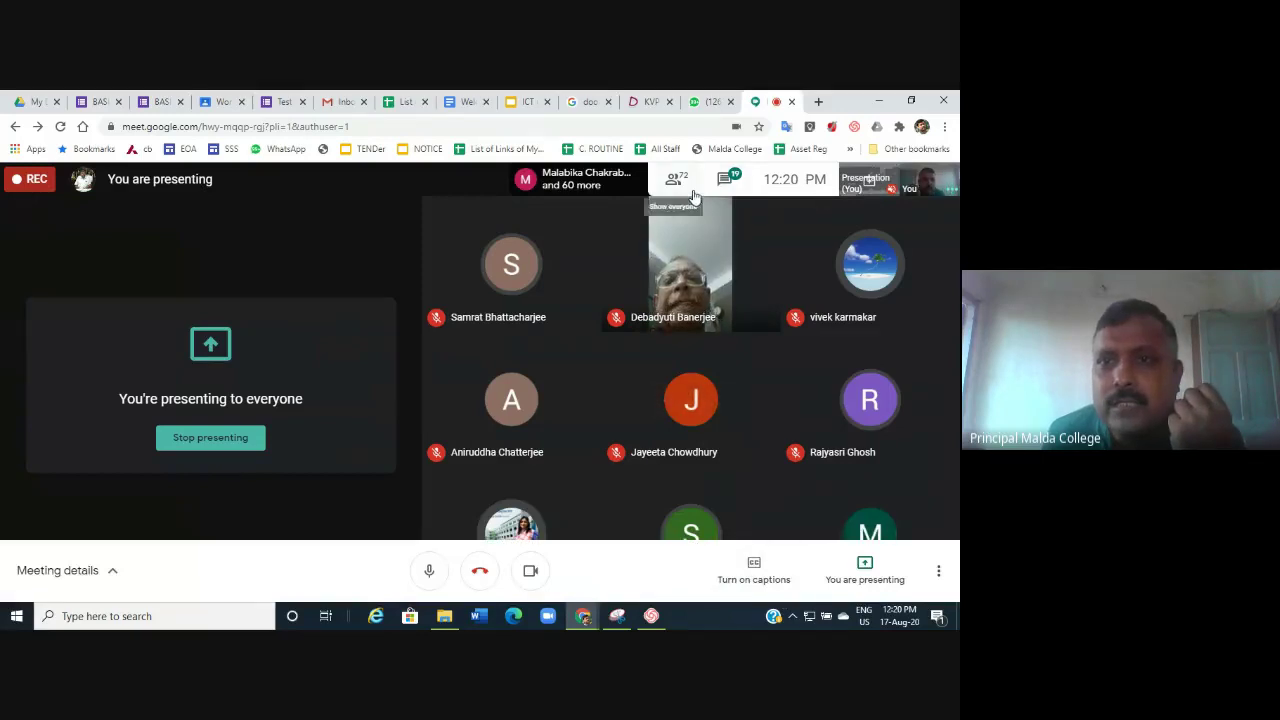
Post the form link in the Meet chat for everyone and switch to the live form.
{"action": "left_click", "coordinate": [728, 182]}
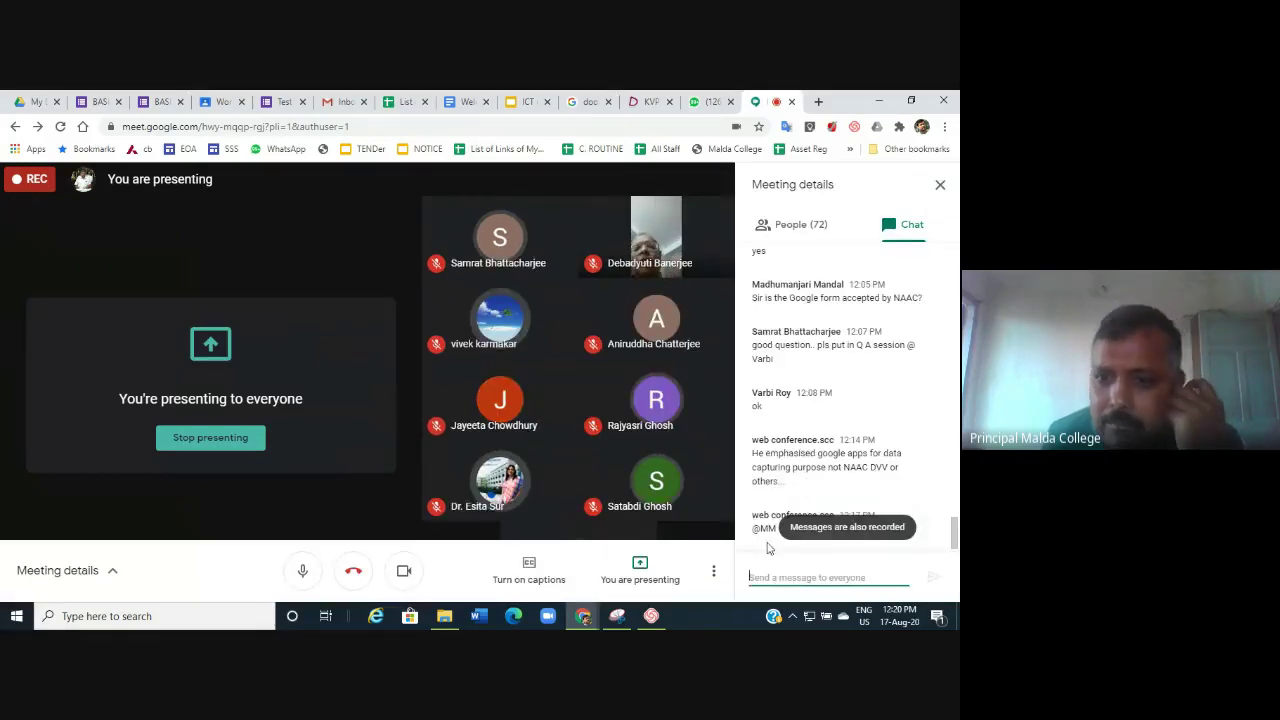
{"action": "left_click", "coordinate": [762, 577]}
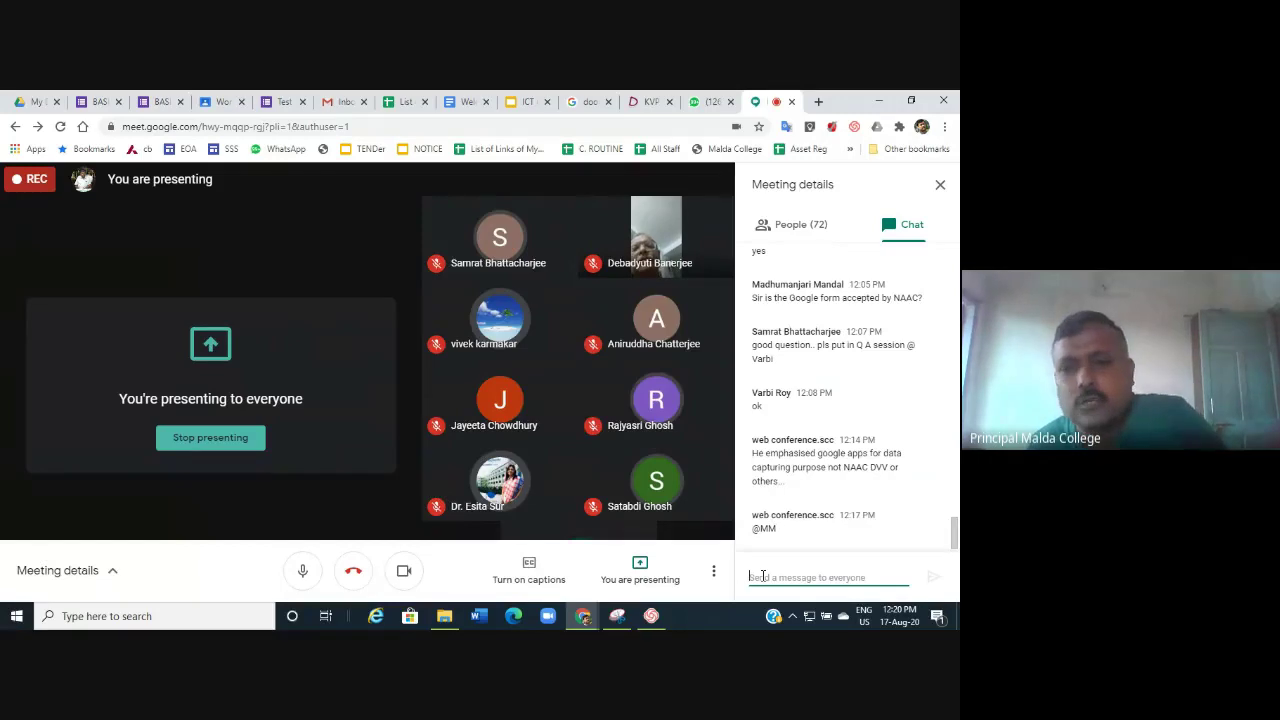
{"action": "key", "text": "ctrl+v"}
{"action": "key", "text": "Return"}
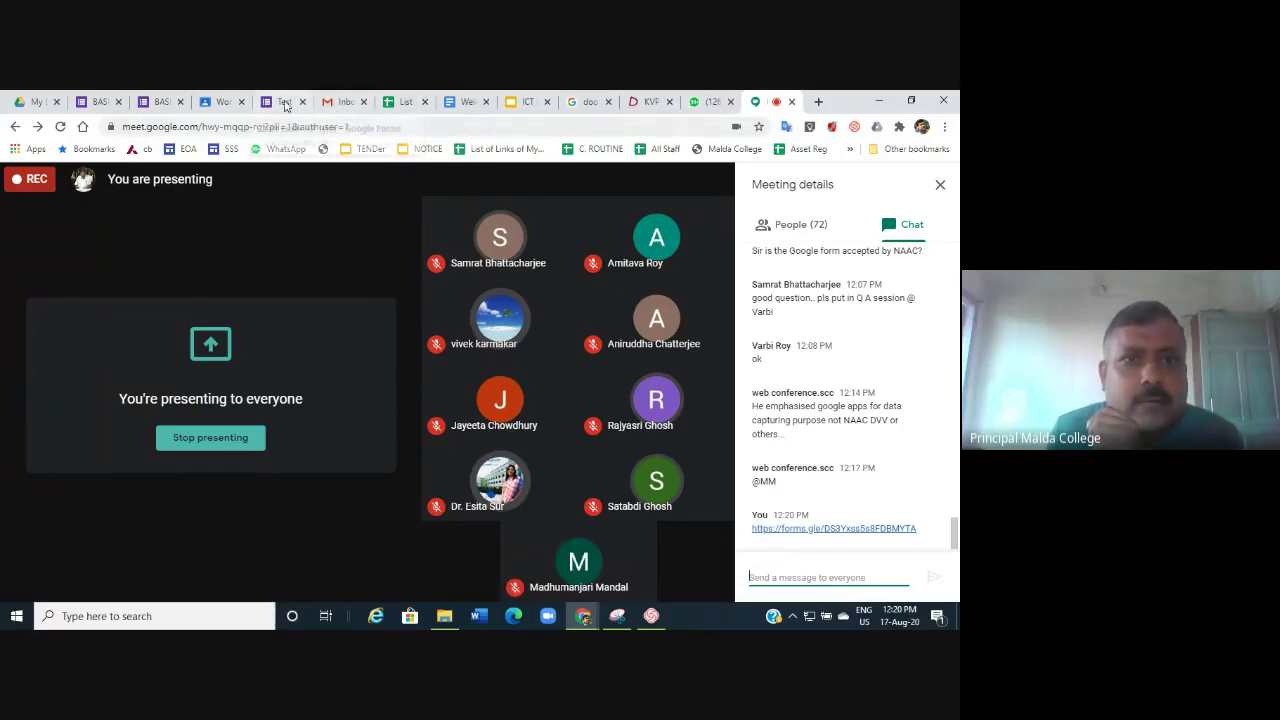
{"action": "left_click", "coordinate": [161, 103]}
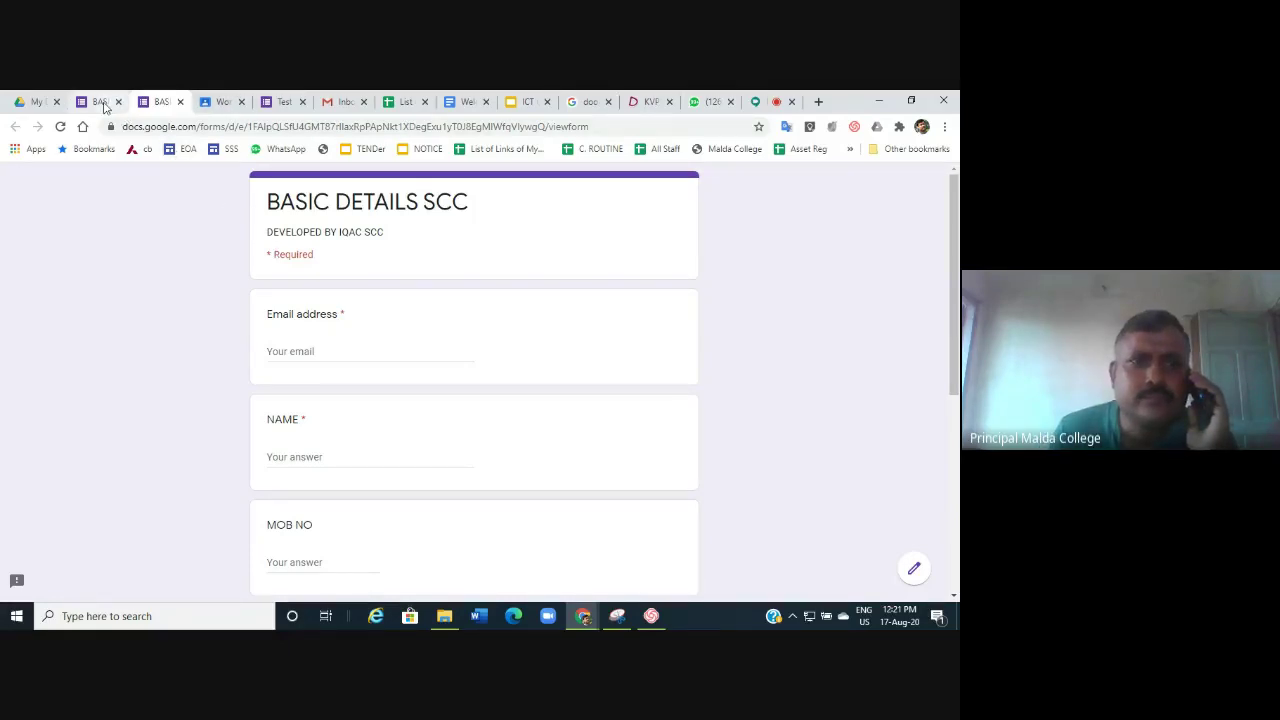
Dismiss the Send form dialog in the editor and view the form's 25 responses.
{"action": "left_click", "coordinate": [100, 102]}
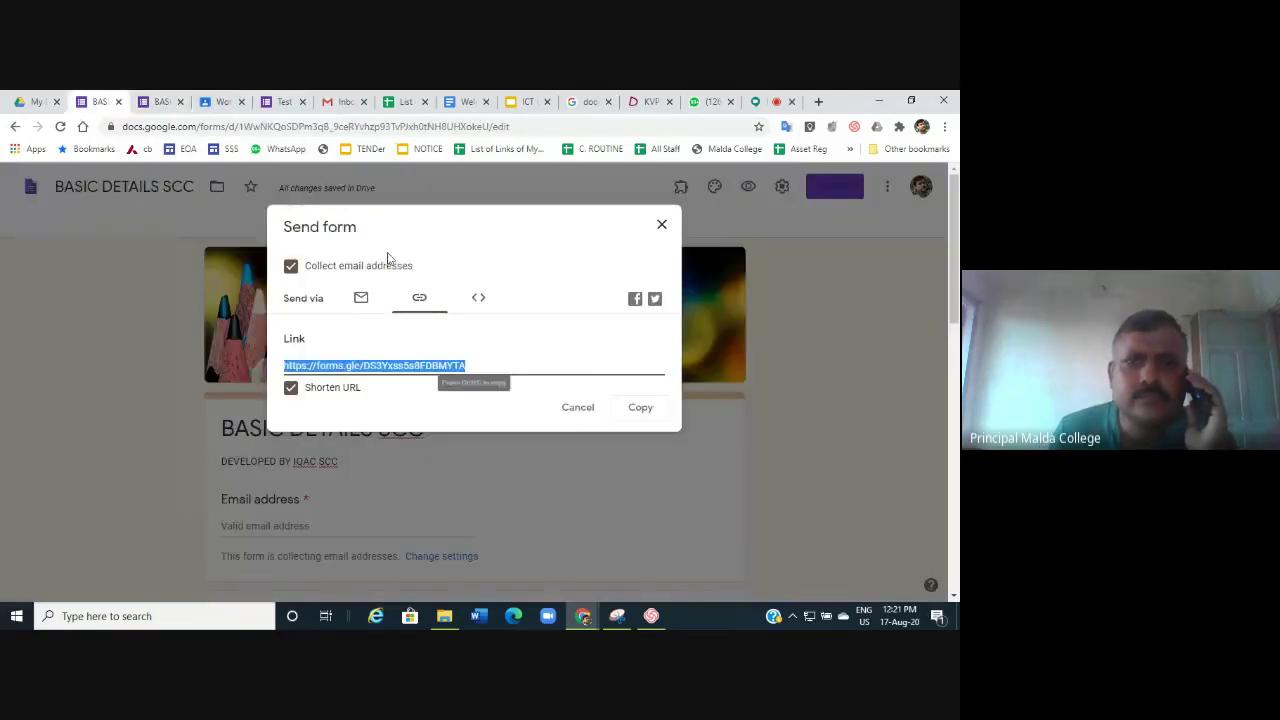
{"action": "left_click", "coordinate": [578, 408]}
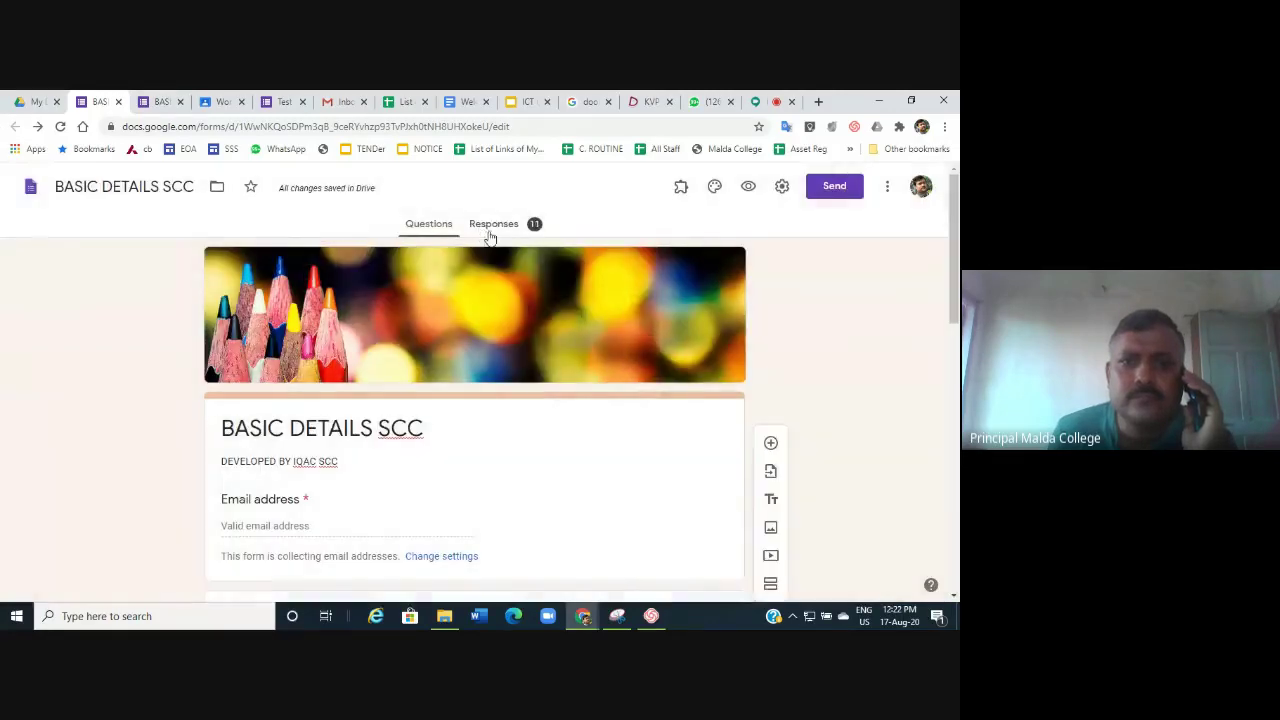
{"action": "left_click", "coordinate": [491, 230]}
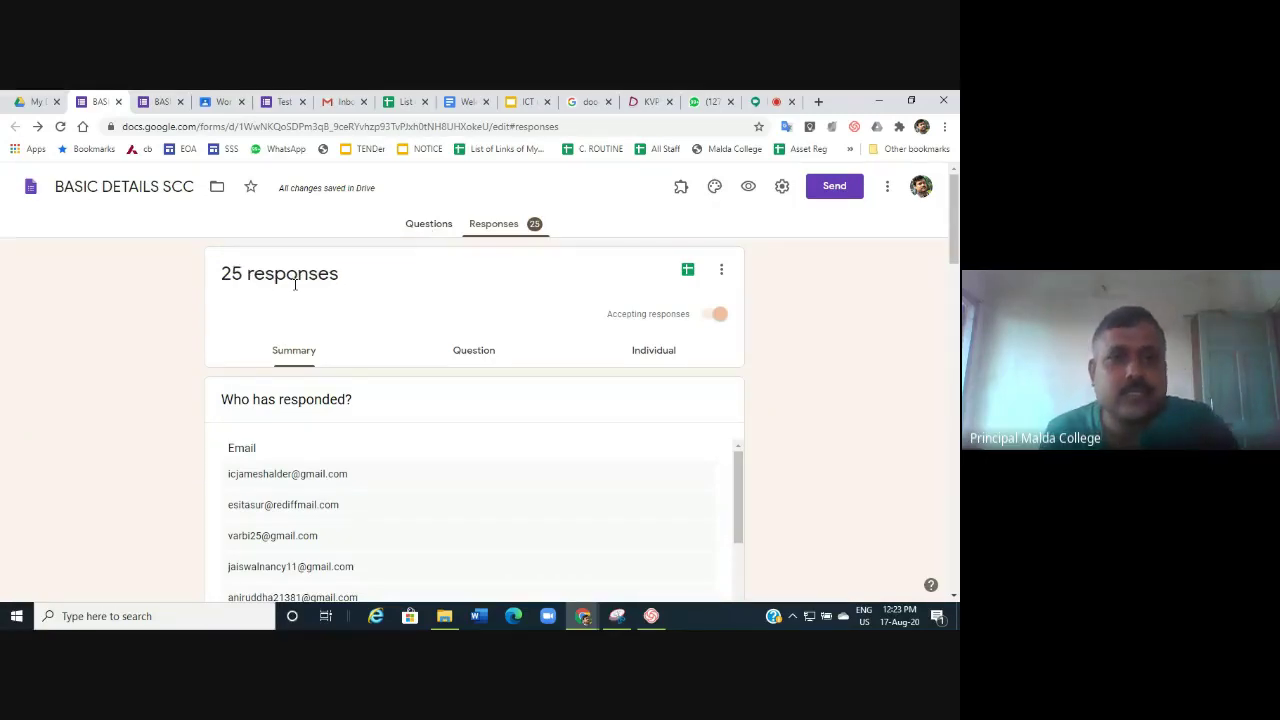
Return to the Questions tab of the BASIC DETAILS SCC form editor.
{"action": "left_click", "coordinate": [417, 228]}
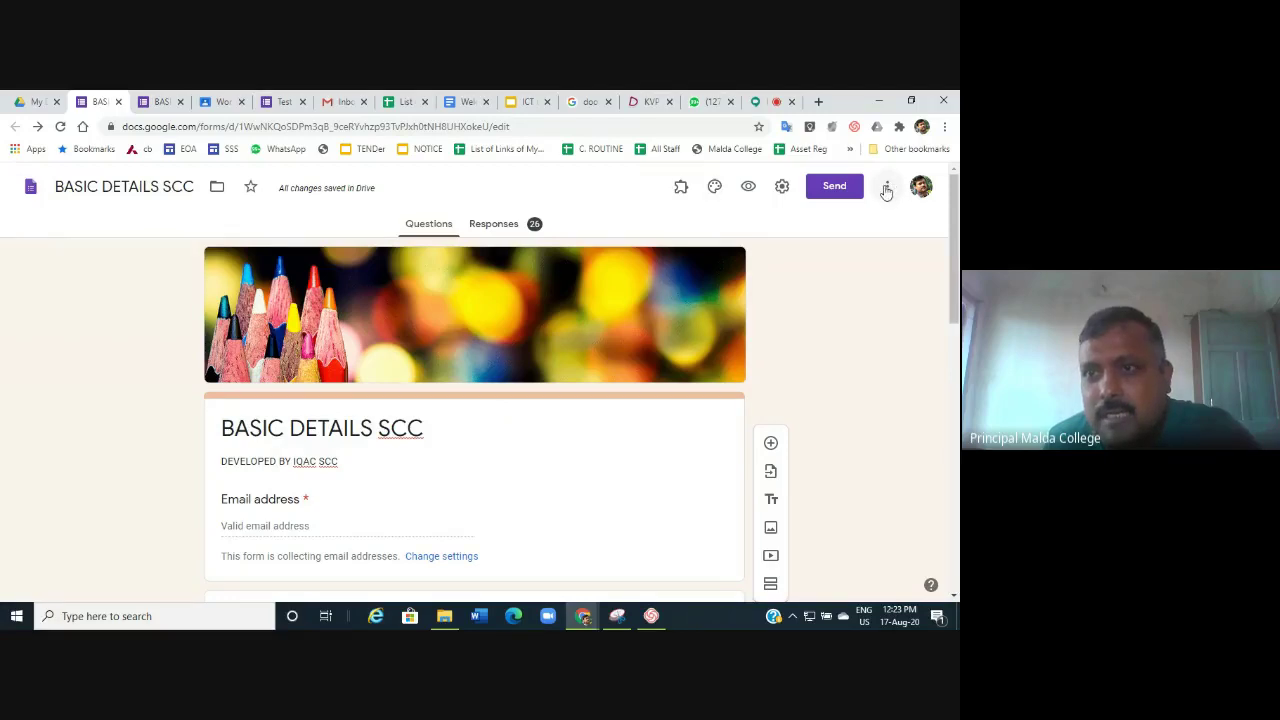
Choose Add collaborators from the form's More menu to bring up Add editors.
{"action": "left_click", "coordinate": [886, 190]}
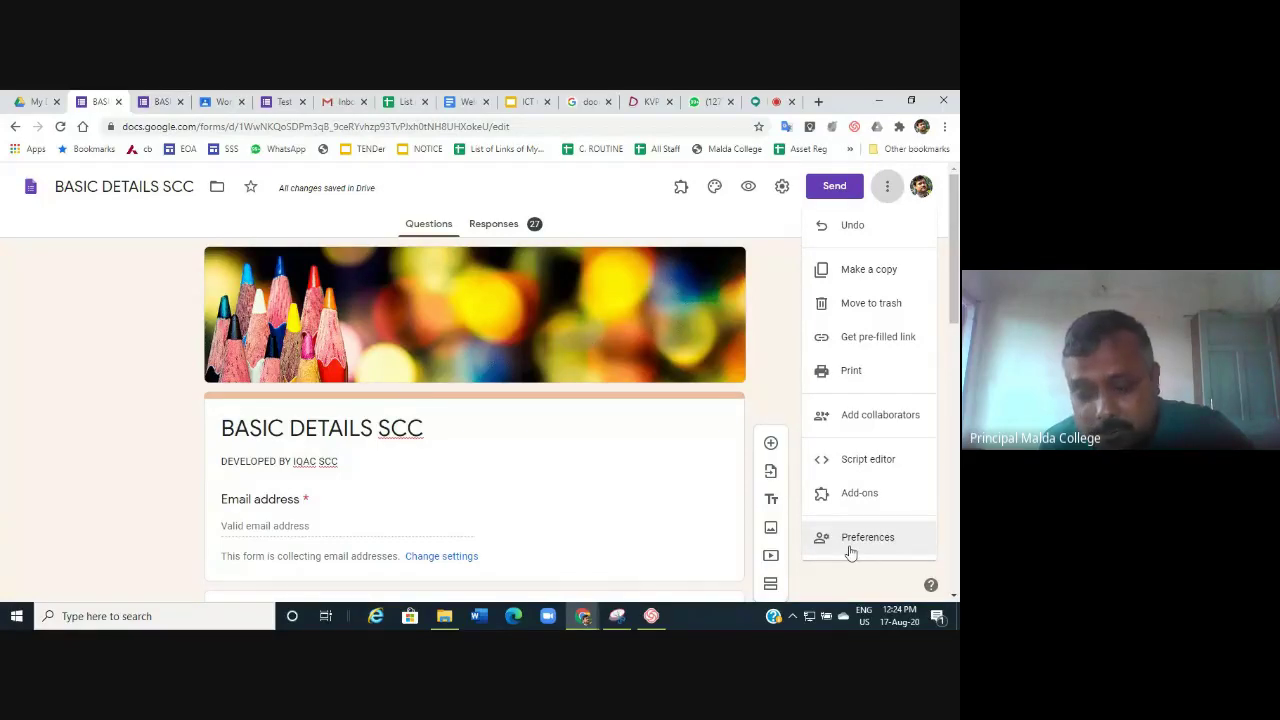
{"action": "left_click", "coordinate": [893, 422]}
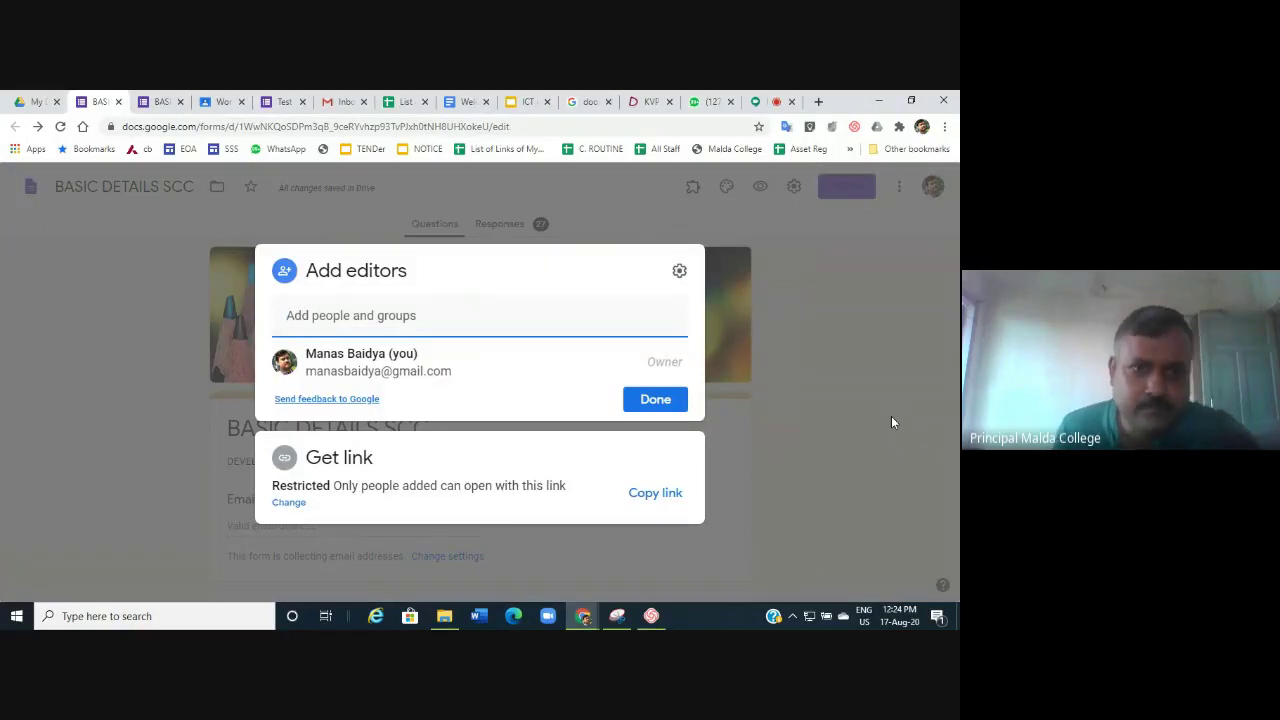
Enter the collaborator's Gmail address and send them an Editor invitation with notification.
{"action": "left_click", "coordinate": [302, 319]}
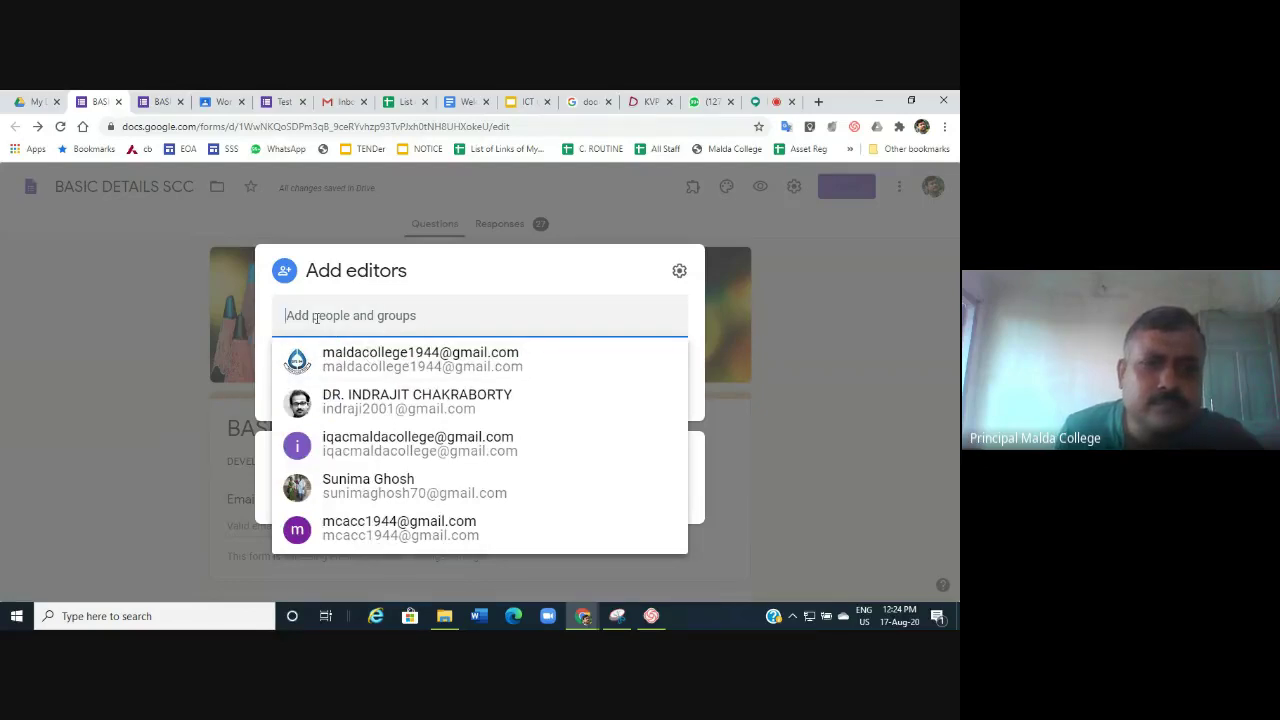
{"action": "key", "text": "Escape"}
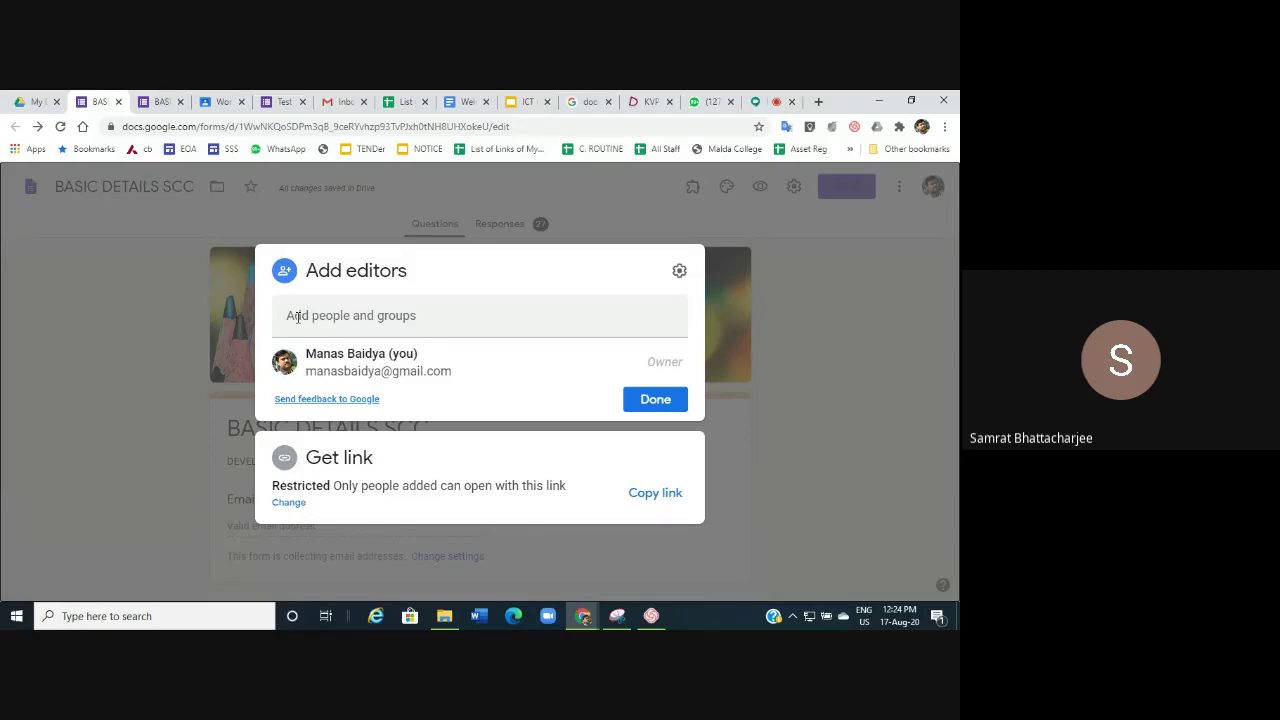
{"action": "left_click", "coordinate": [298, 317]}
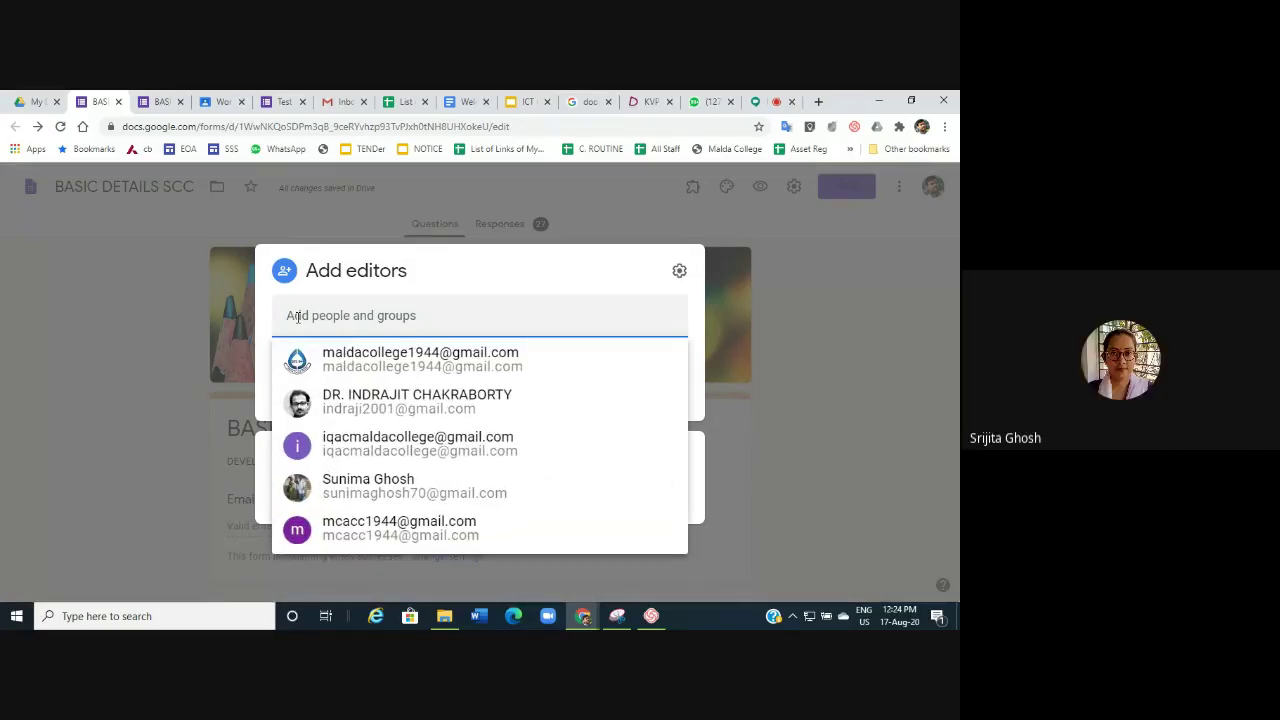
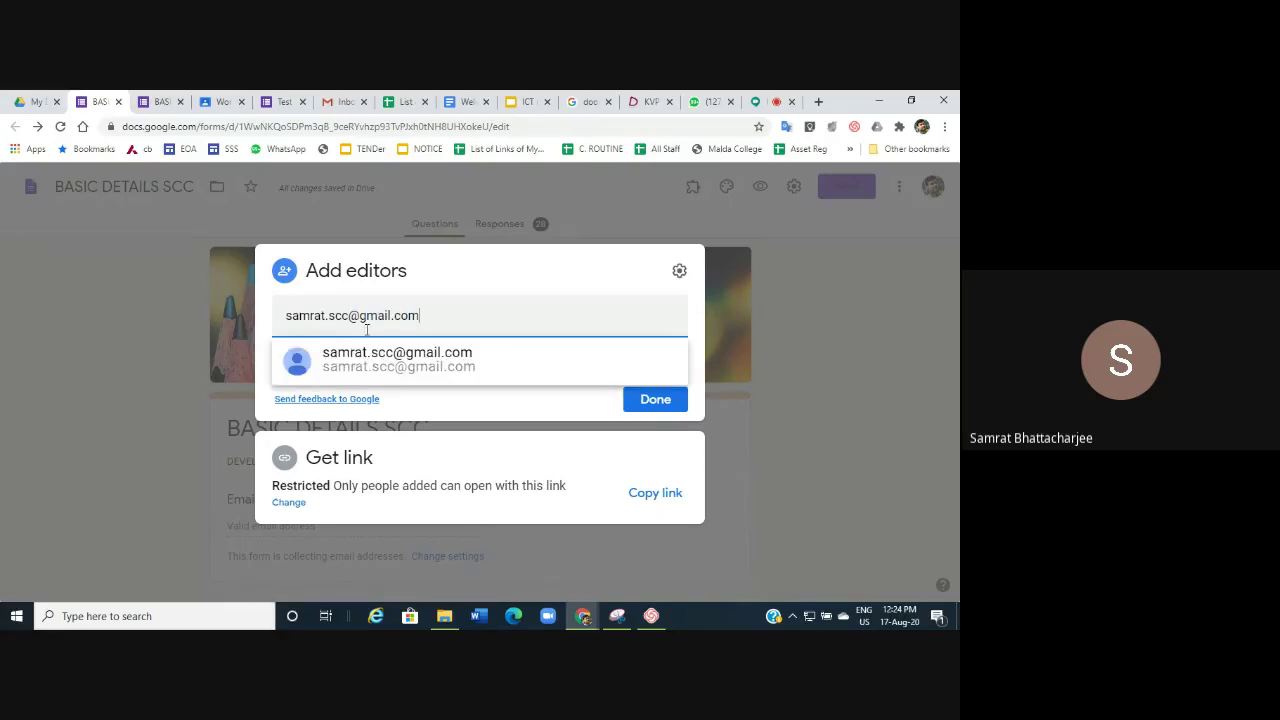
{"action": "left_click", "coordinate": [386, 366]}
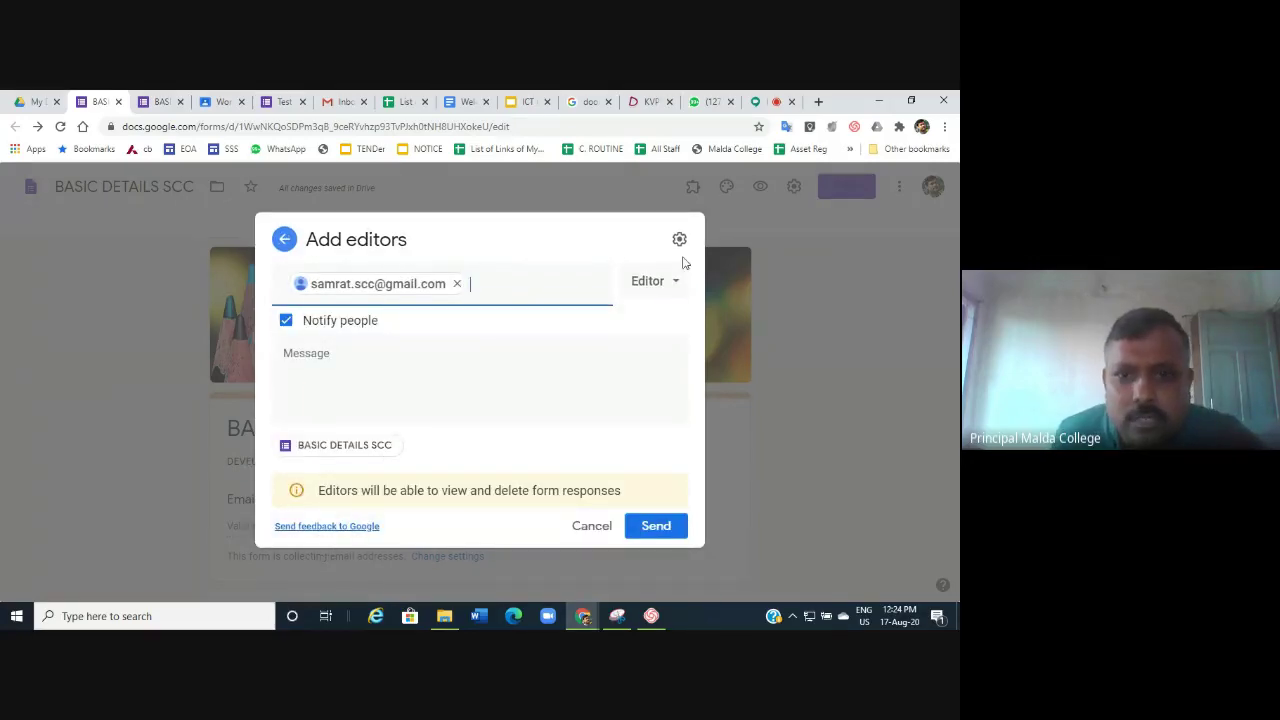
{"action": "left_click", "coordinate": [657, 527]}
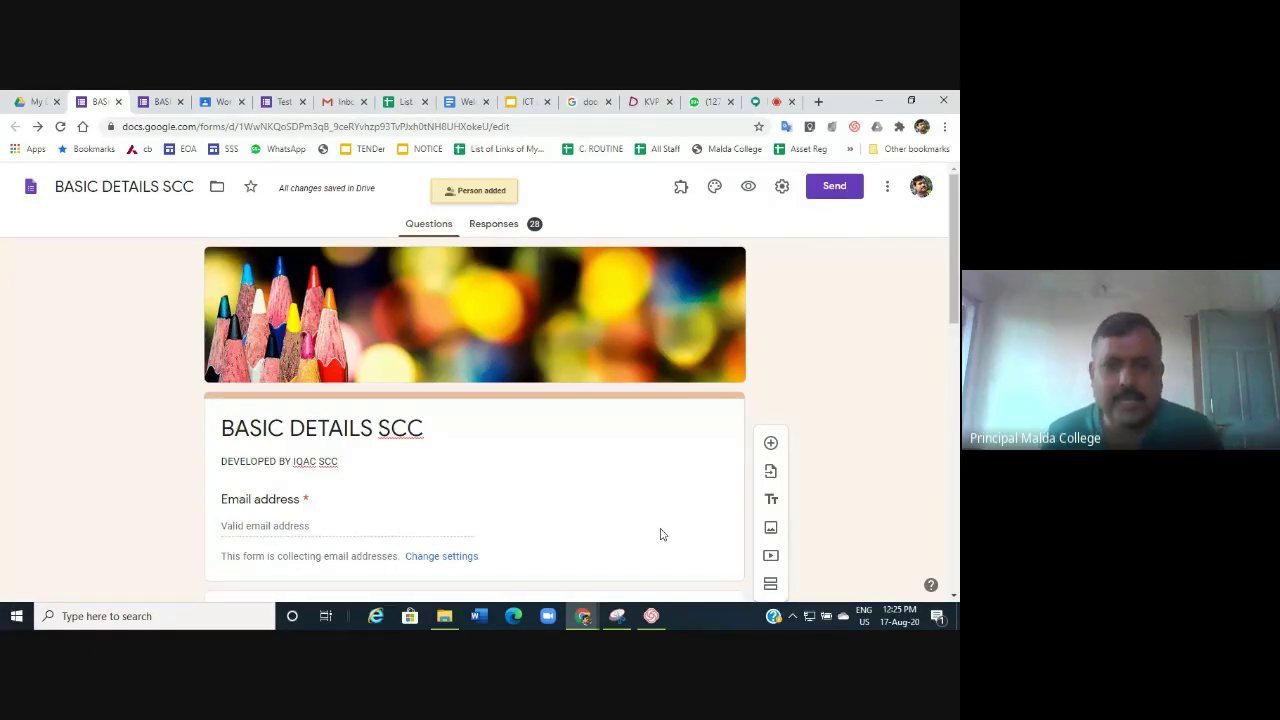
{"action": "left_click", "coordinate": [836, 190]}
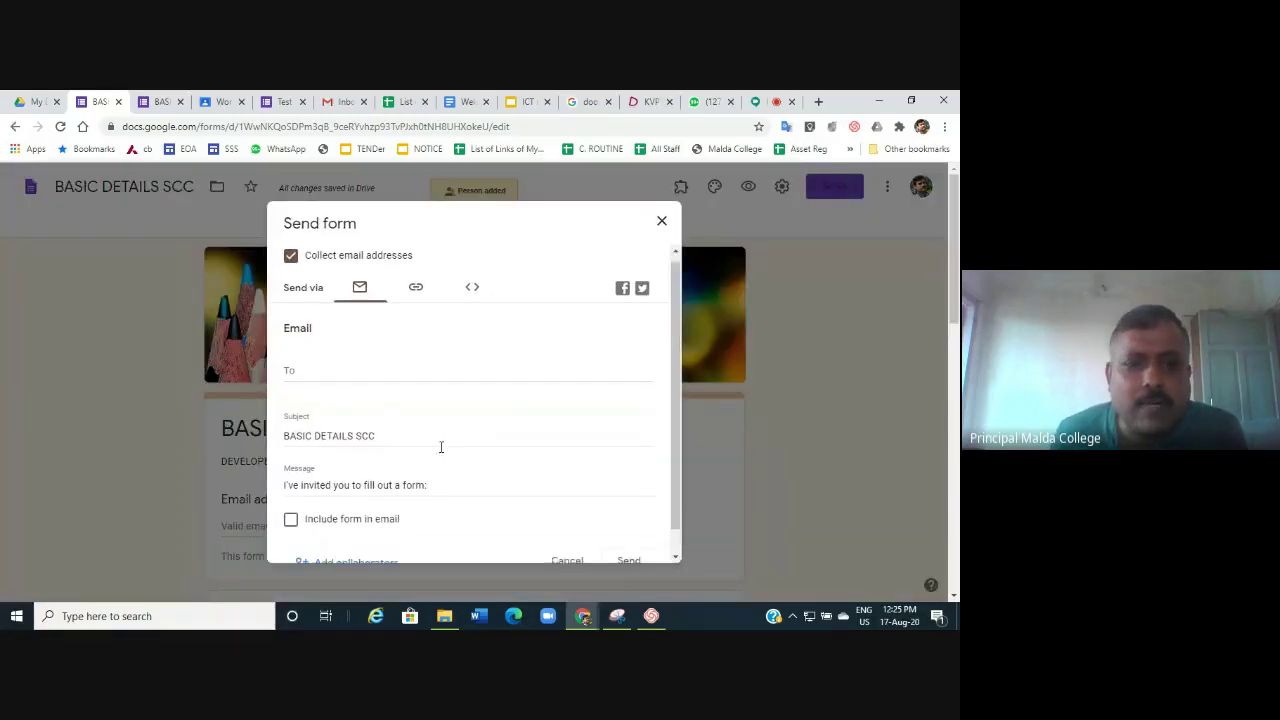
{"action": "scroll", "coordinate": [440, 443], "scroll_direction": "down", "scroll_amount": 1}
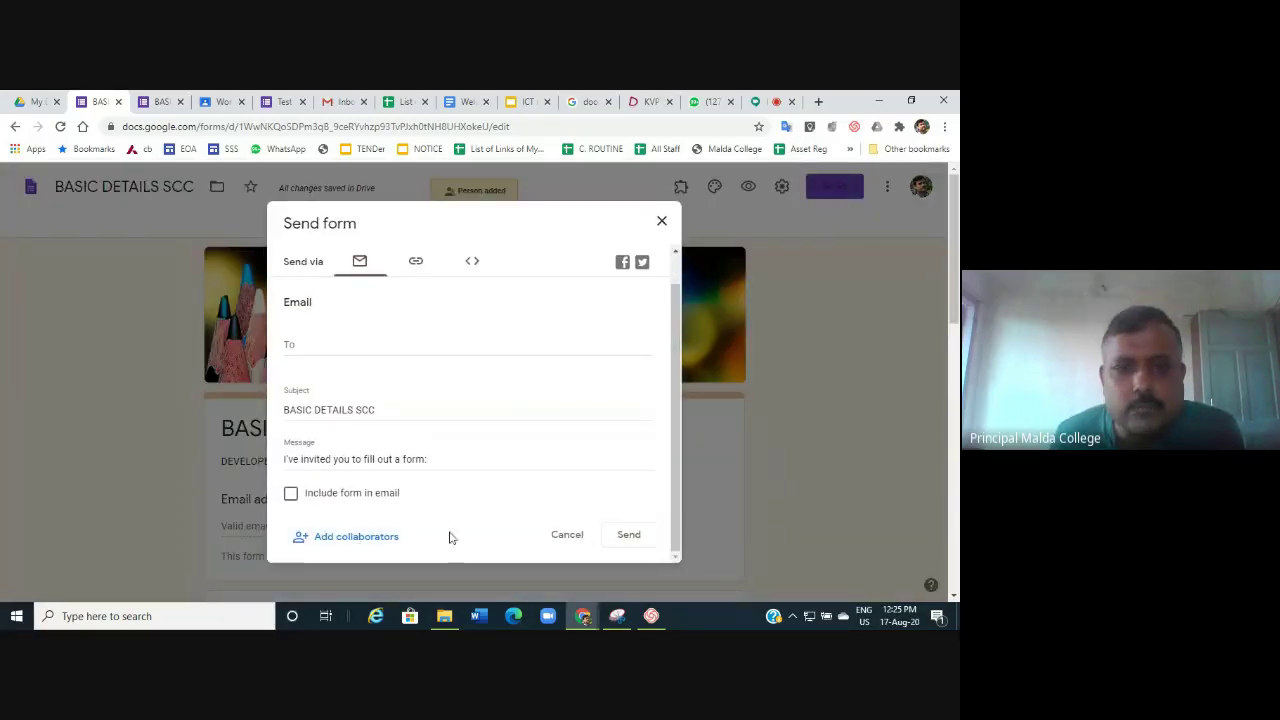
{"action": "left_click", "coordinate": [377, 540]}
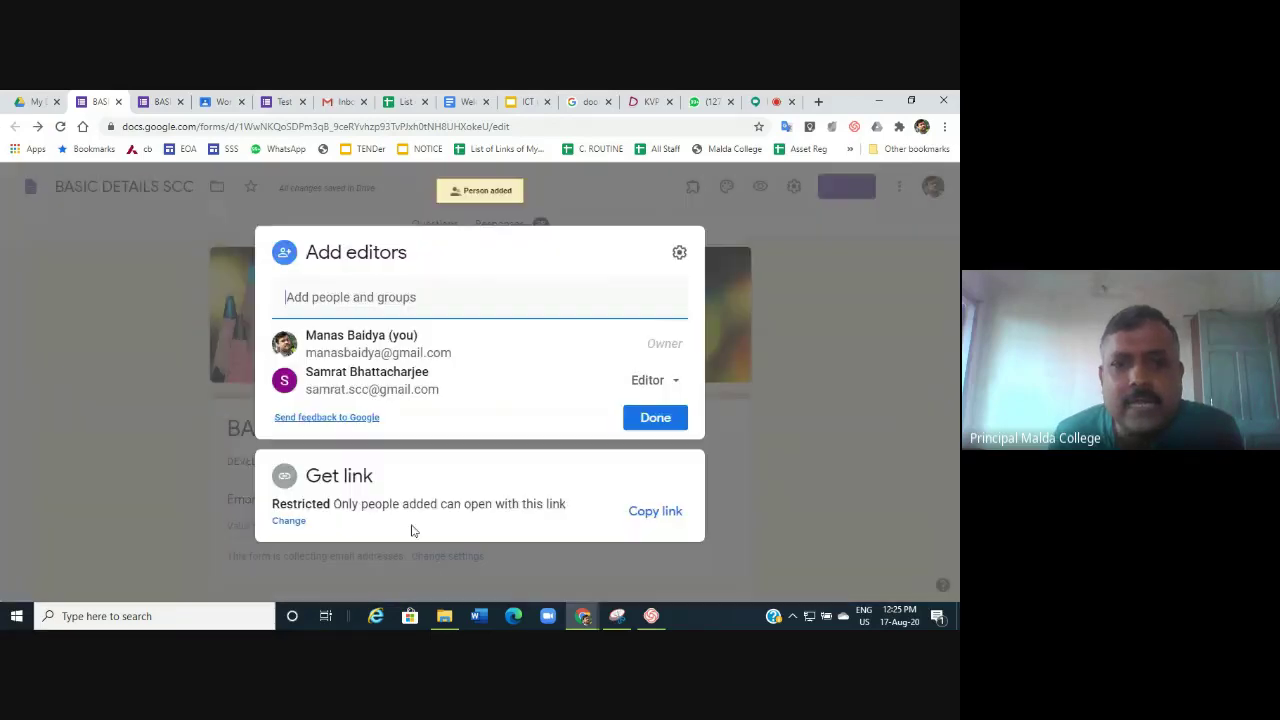
{"action": "left_click", "coordinate": [672, 382]}
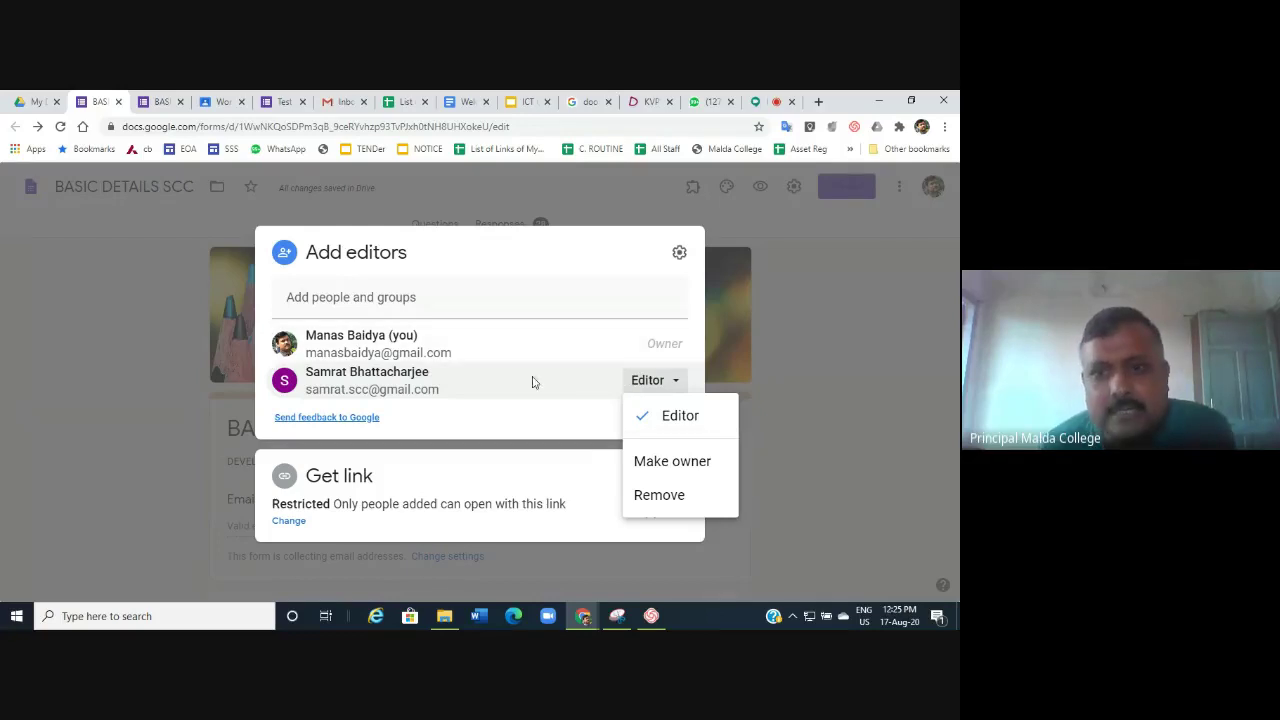
{"action": "mouse_move", "coordinate": [533, 382]}
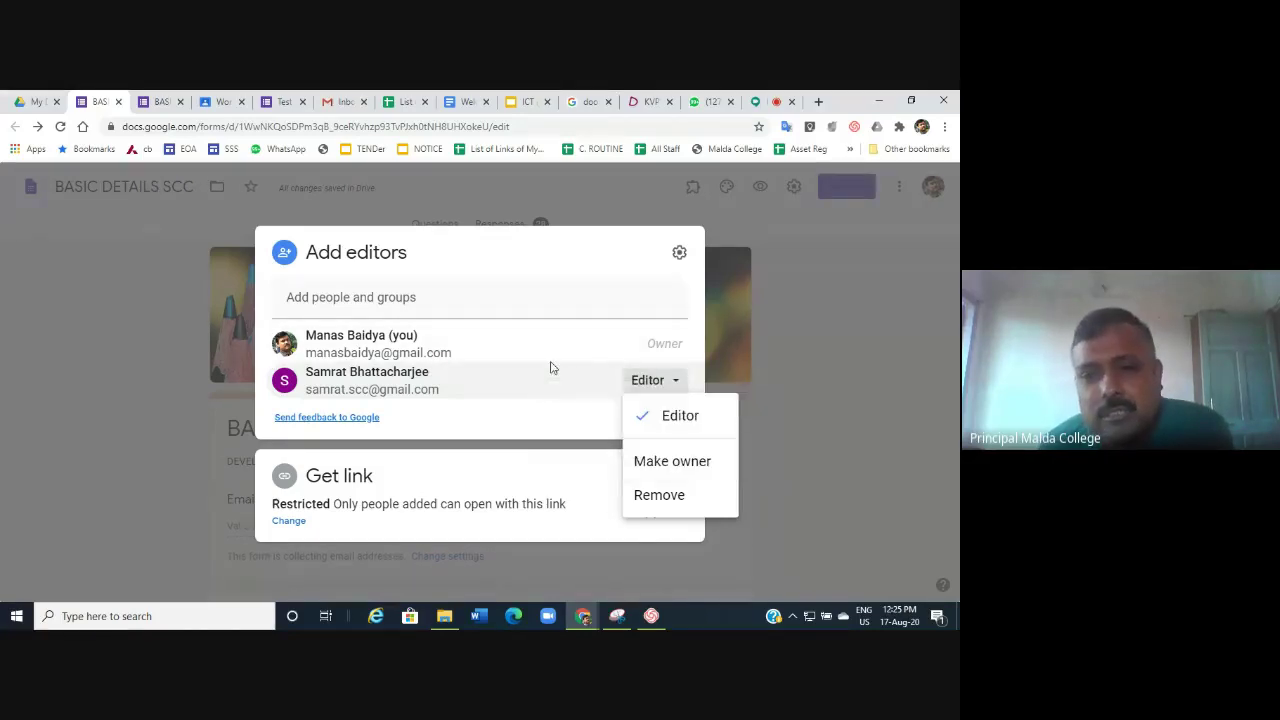
{"action": "left_click", "coordinate": [876, 405]}
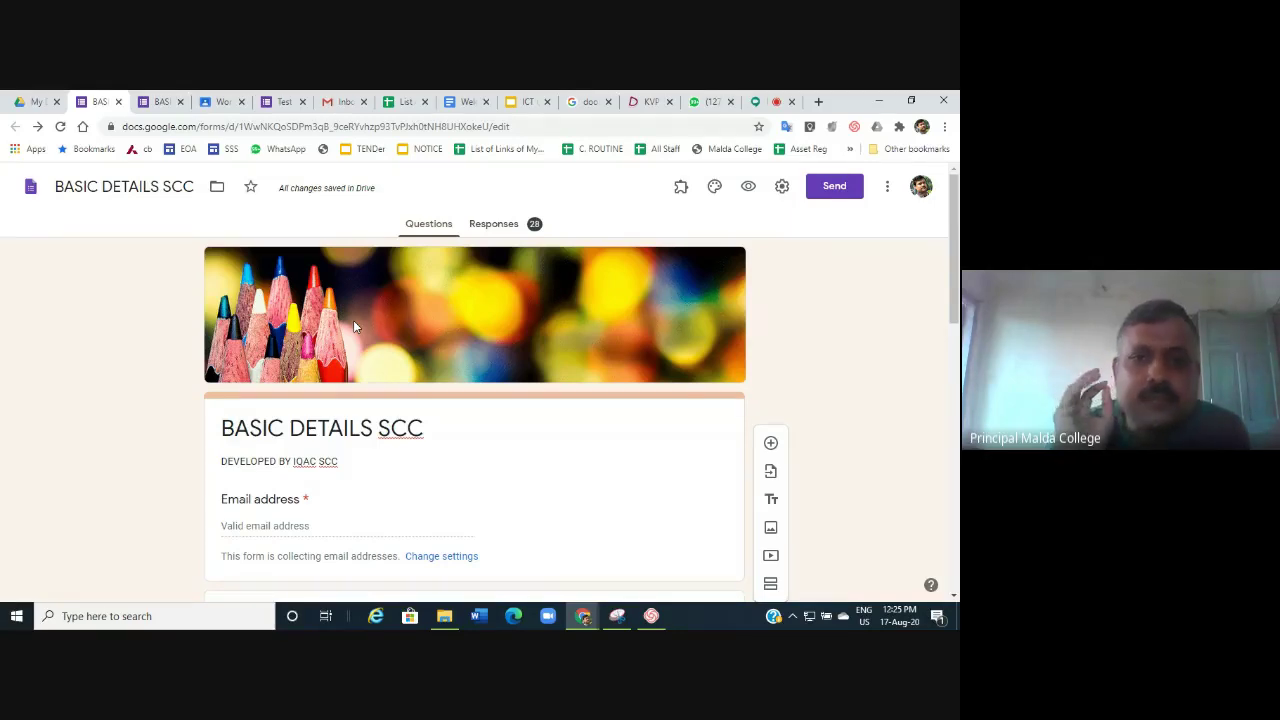
Review the Summary of 28 responses, scrolling past emails, names and mobile numbers to the SUBJECT chart.
{"action": "left_click", "coordinate": [504, 230]}
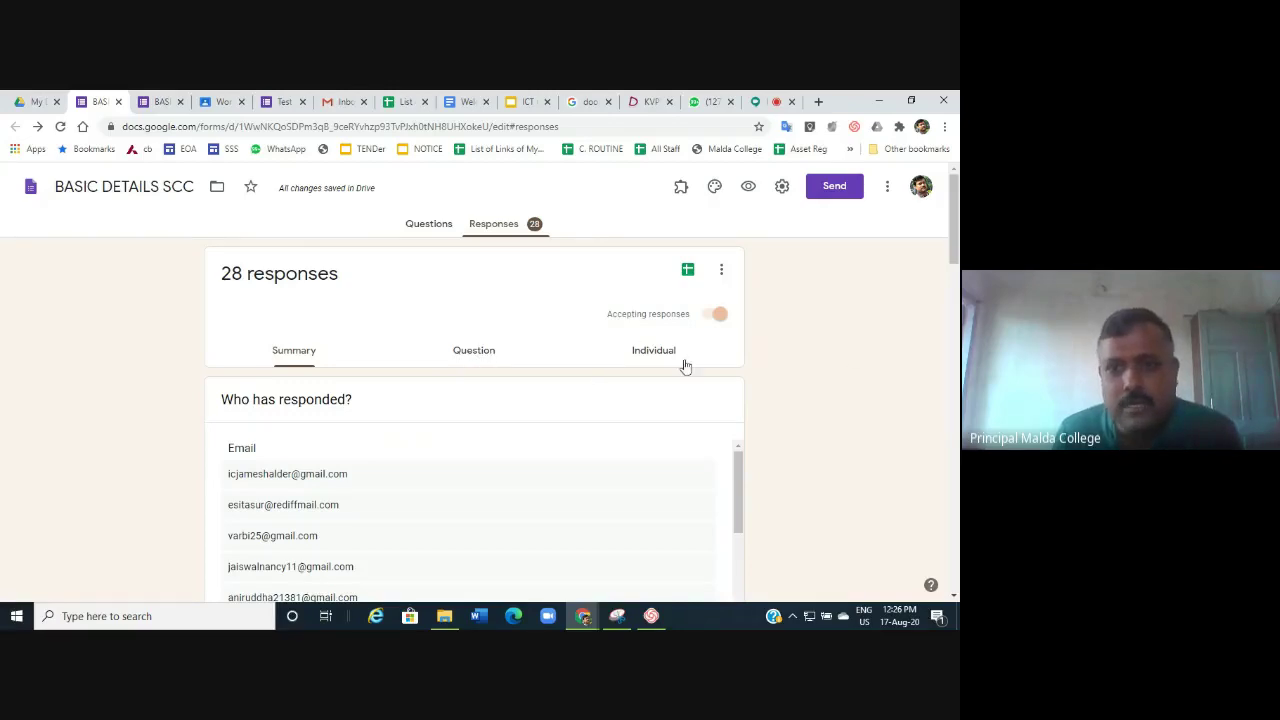
{"action": "left_click", "coordinate": [294, 358]}
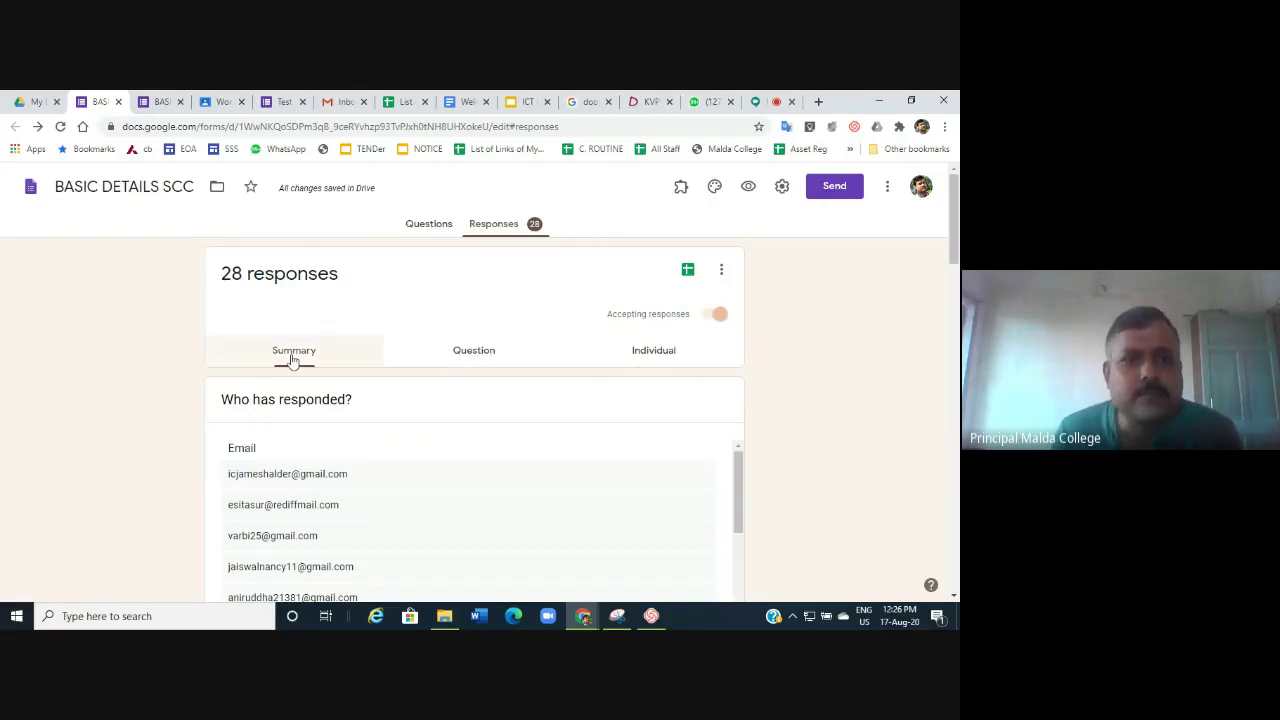
{"action": "scroll", "coordinate": [449, 431], "scroll_direction": "down", "scroll_amount": 5}
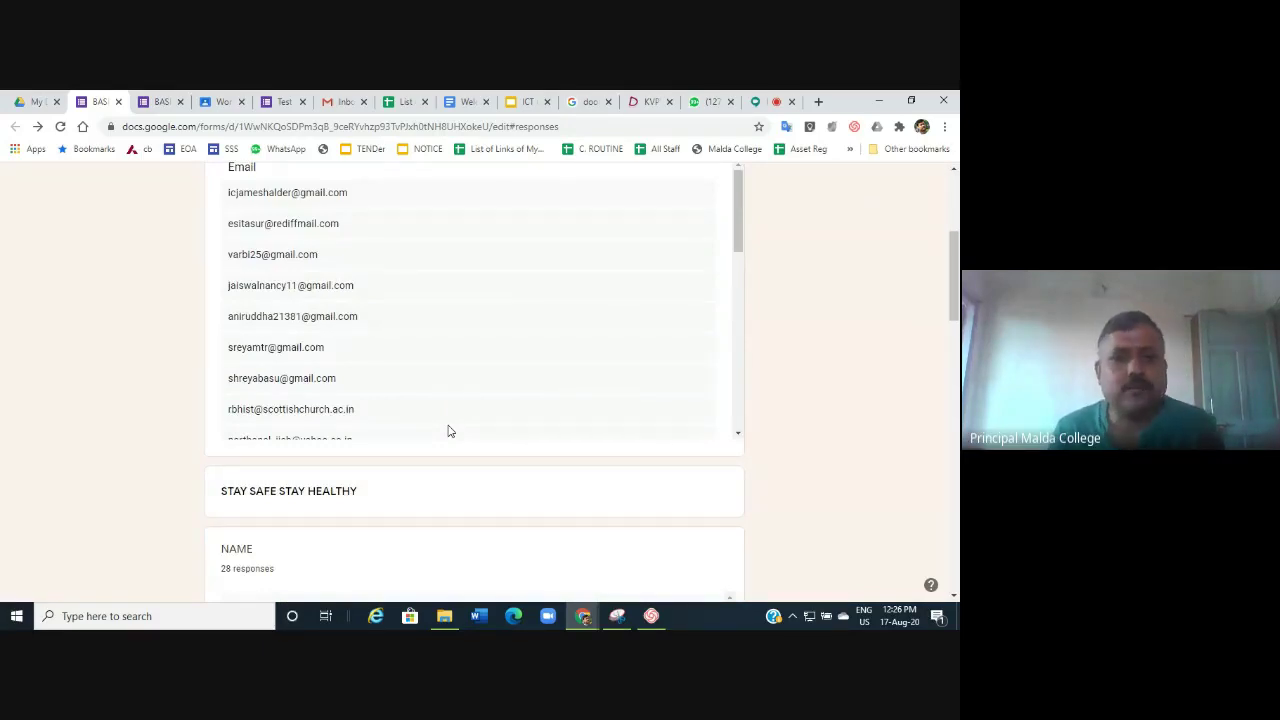
{"action": "scroll", "coordinate": [451, 417], "scroll_direction": "down", "scroll_amount": 2}
{"action": "scroll", "coordinate": [455, 413], "scroll_direction": "down", "scroll_amount": 2}
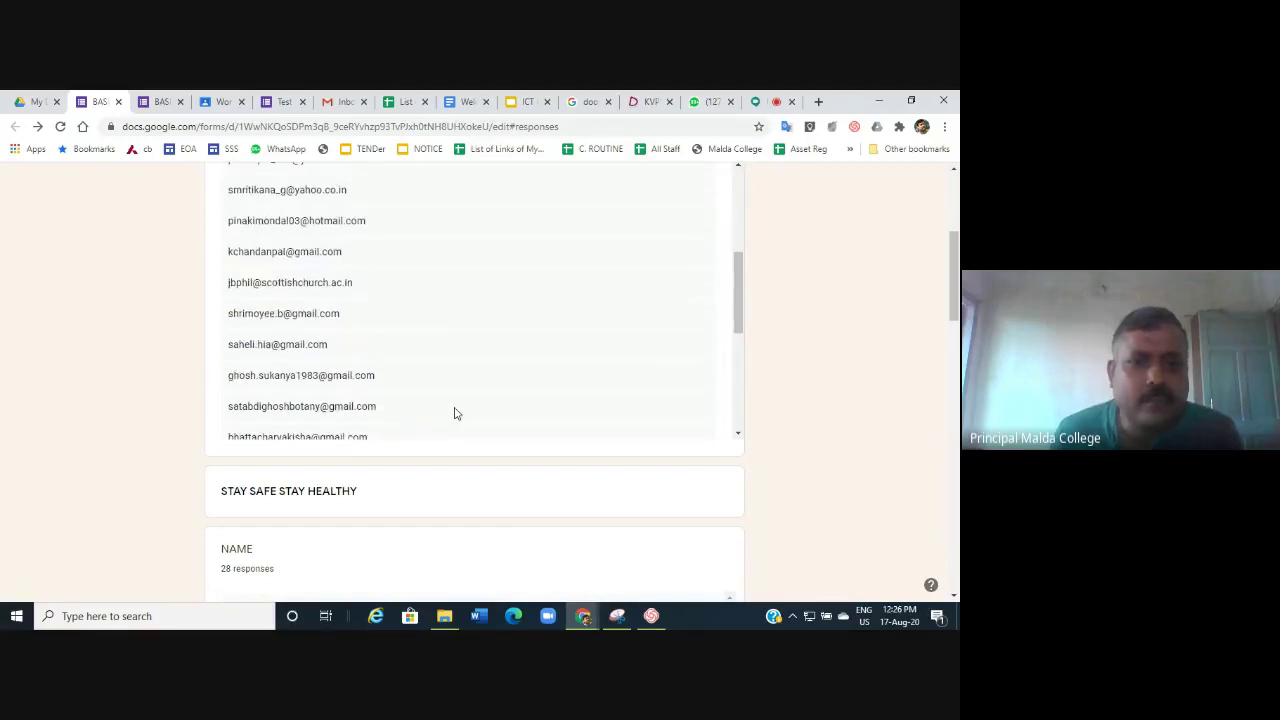
{"action": "scroll", "coordinate": [455, 413], "scroll_direction": "down", "scroll_amount": 2}
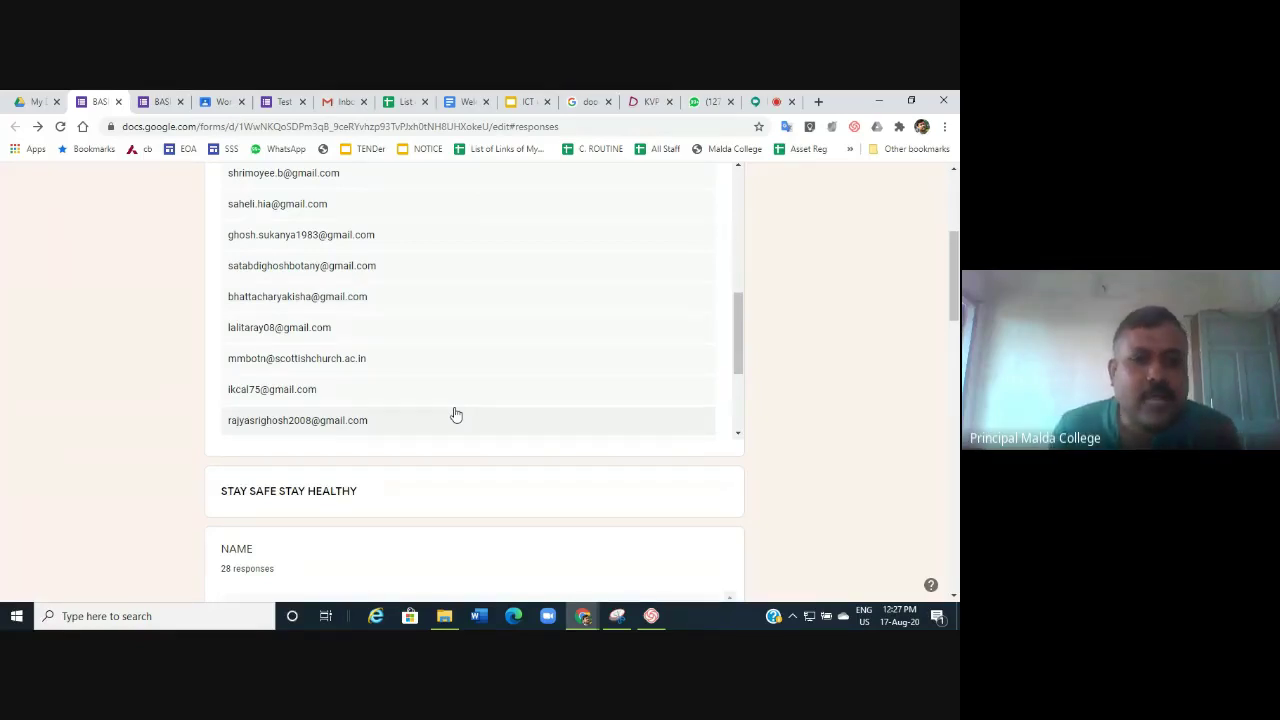
{"action": "scroll", "coordinate": [455, 413], "scroll_direction": "down", "scroll_amount": 2}
{"action": "scroll", "coordinate": [800, 355], "scroll_direction": "down", "scroll_amount": 2}
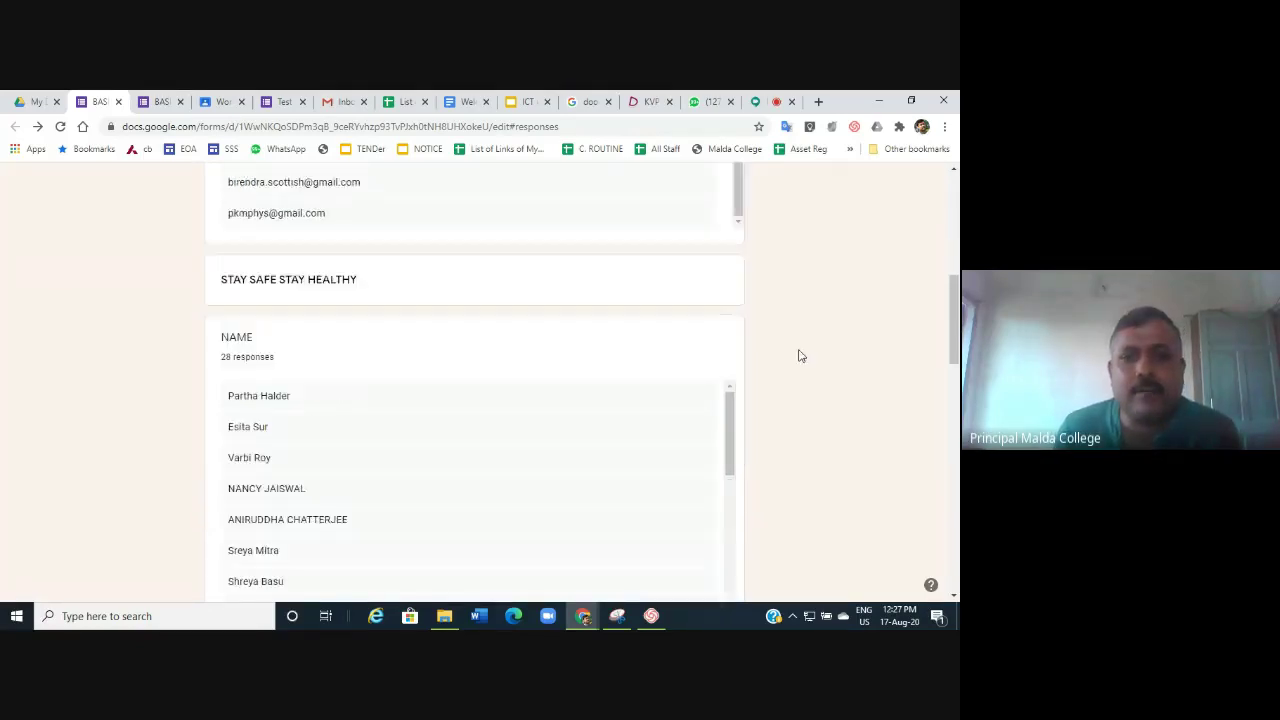
{"action": "scroll", "coordinate": [800, 355], "scroll_direction": "down", "scroll_amount": 5}
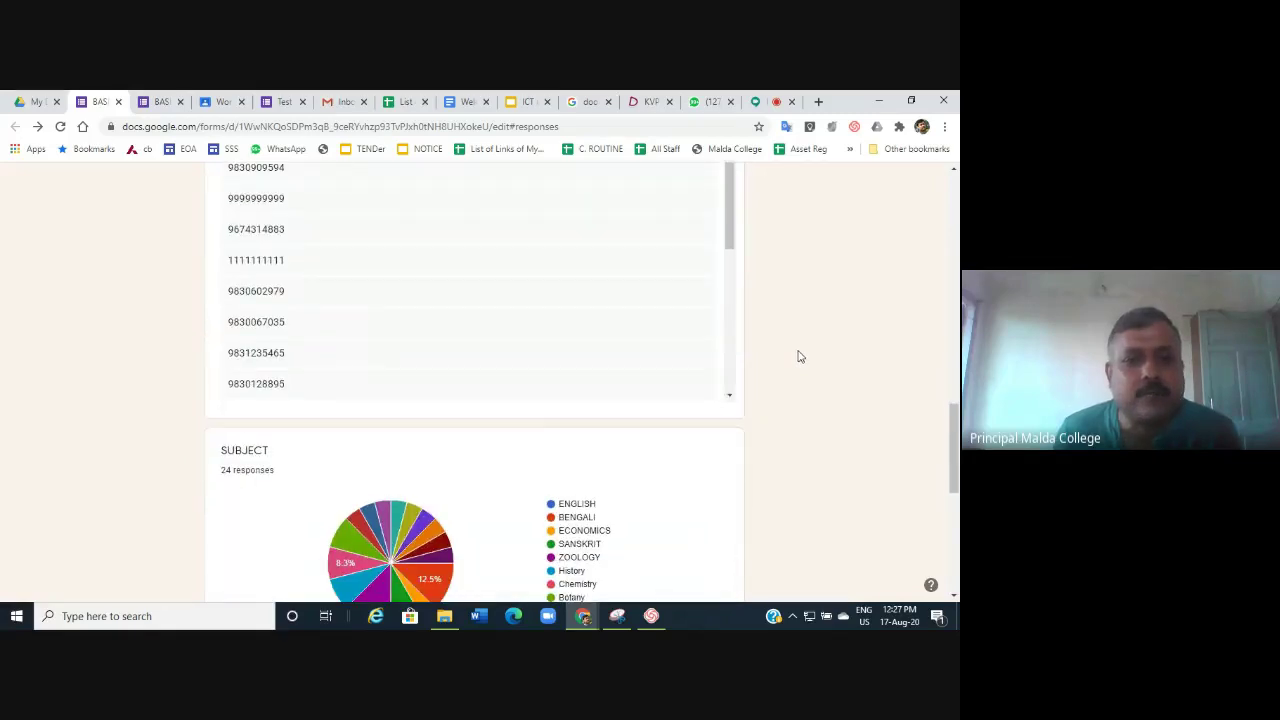
{"action": "scroll", "coordinate": [800, 356], "scroll_direction": "down", "scroll_amount": 3}
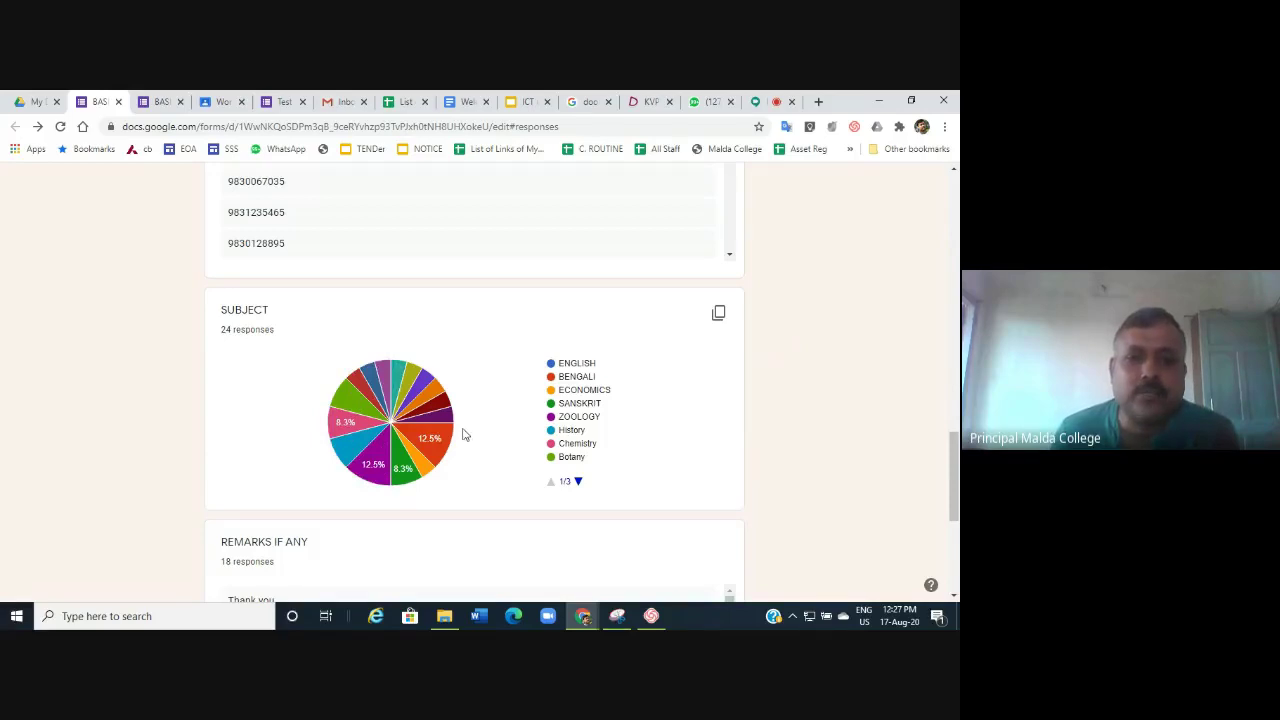
{"action": "mouse_move", "coordinate": [438, 450]}
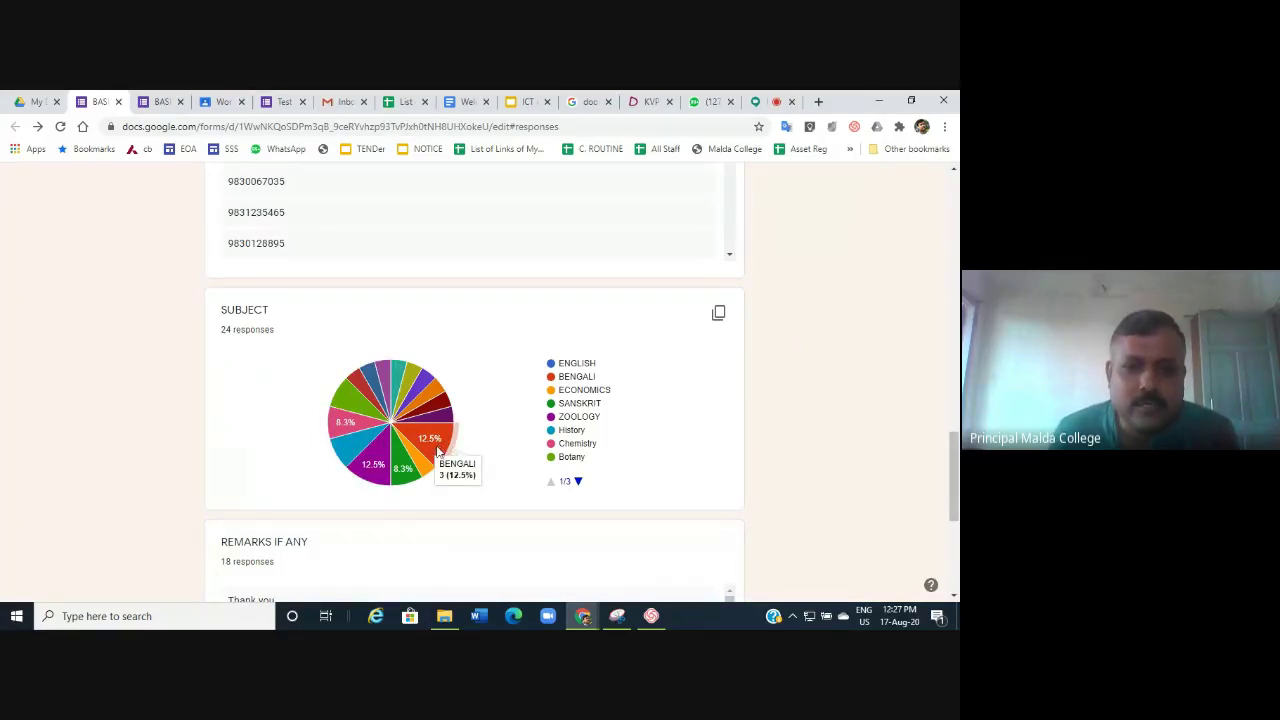
{"action": "mouse_move", "coordinate": [405, 469]}
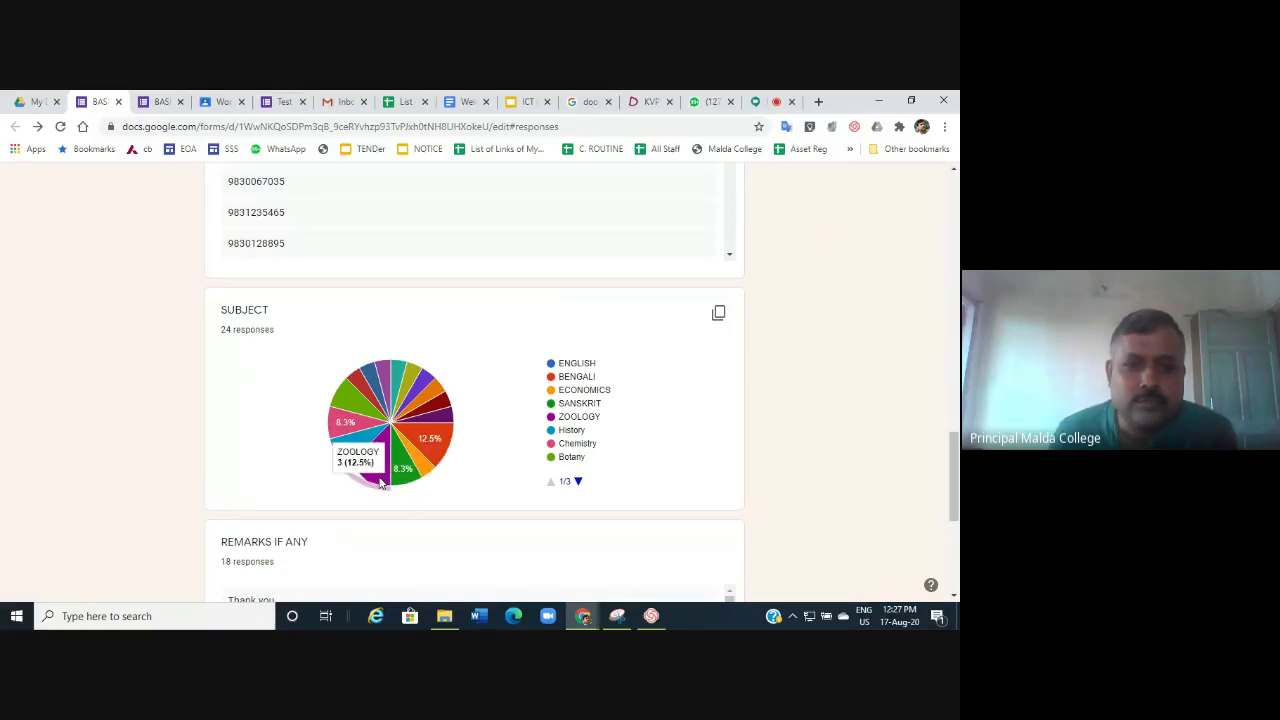
{"action": "mouse_move", "coordinate": [377, 437]}
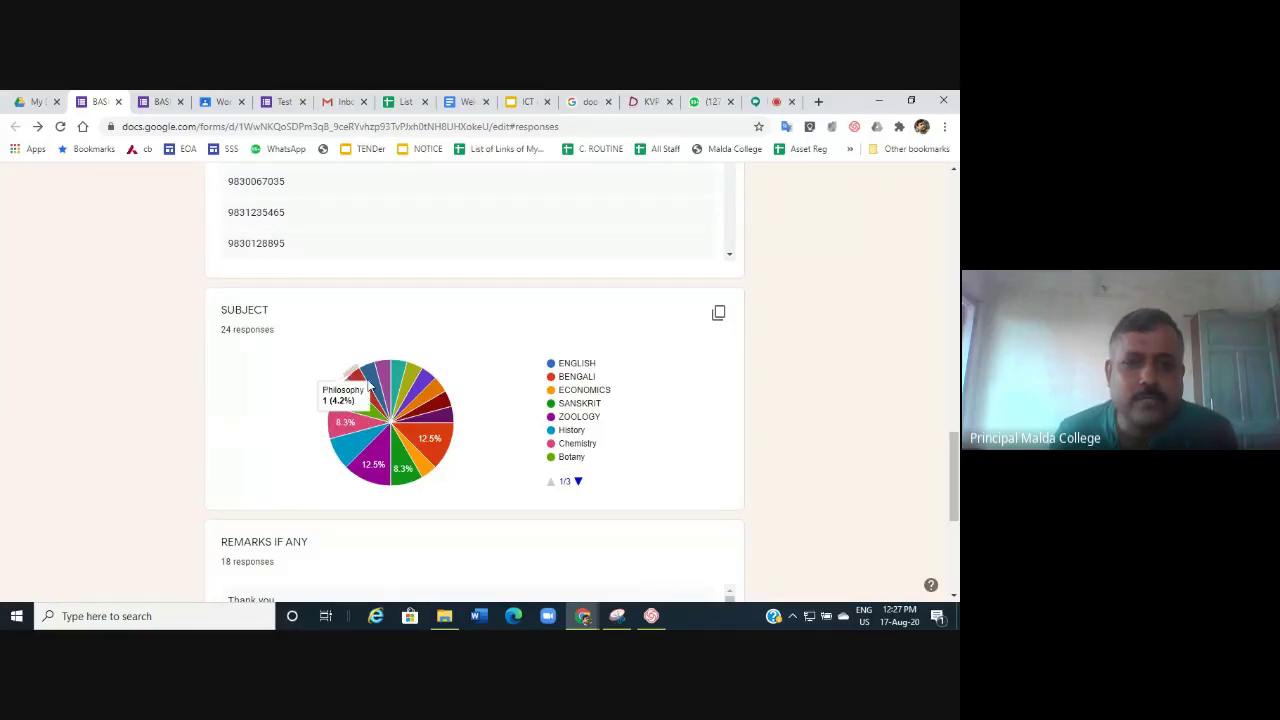
{"action": "mouse_move", "coordinate": [375, 372]}
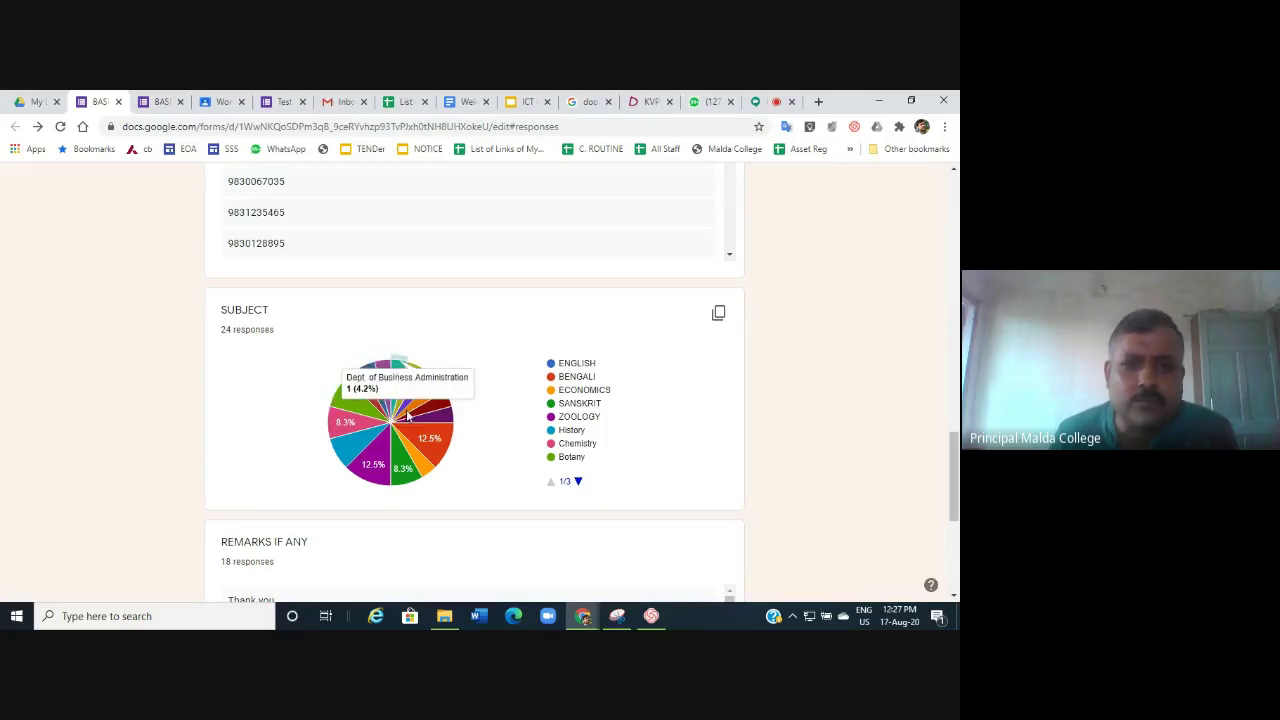
{"action": "mouse_move", "coordinate": [448, 428]}
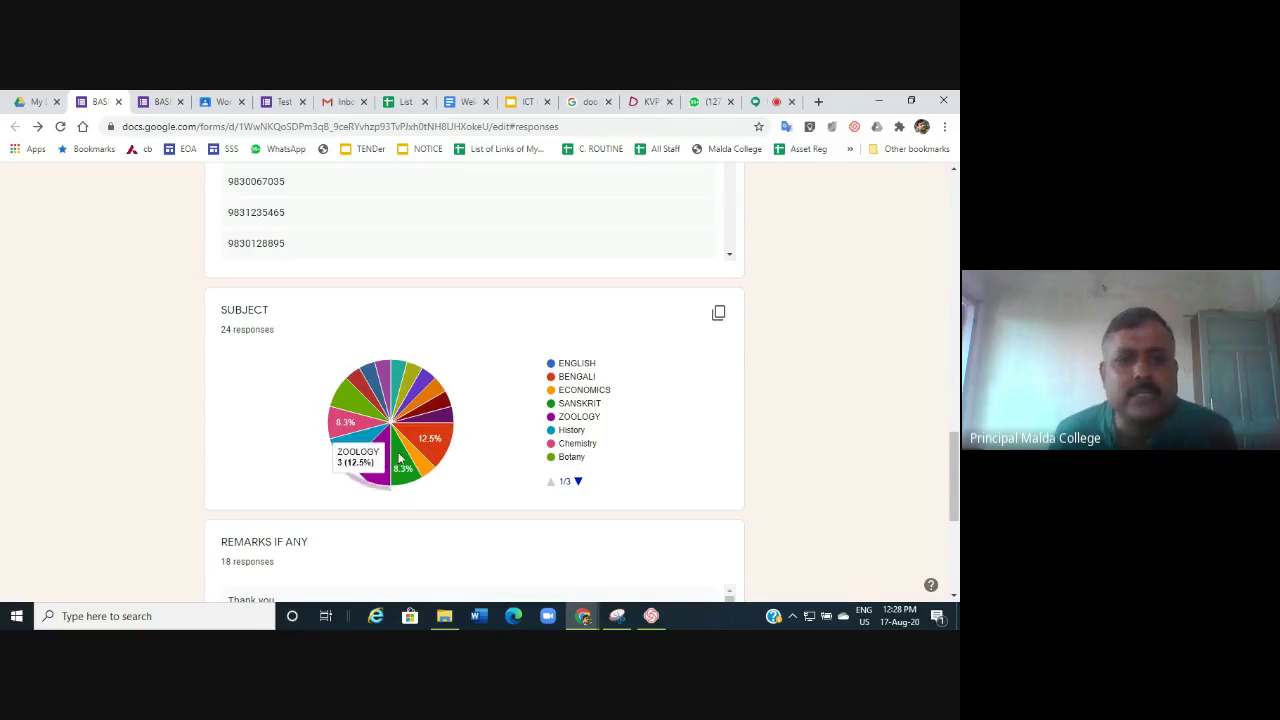
{"action": "scroll", "coordinate": [397, 457], "scroll_direction": "down", "scroll_amount": 3}
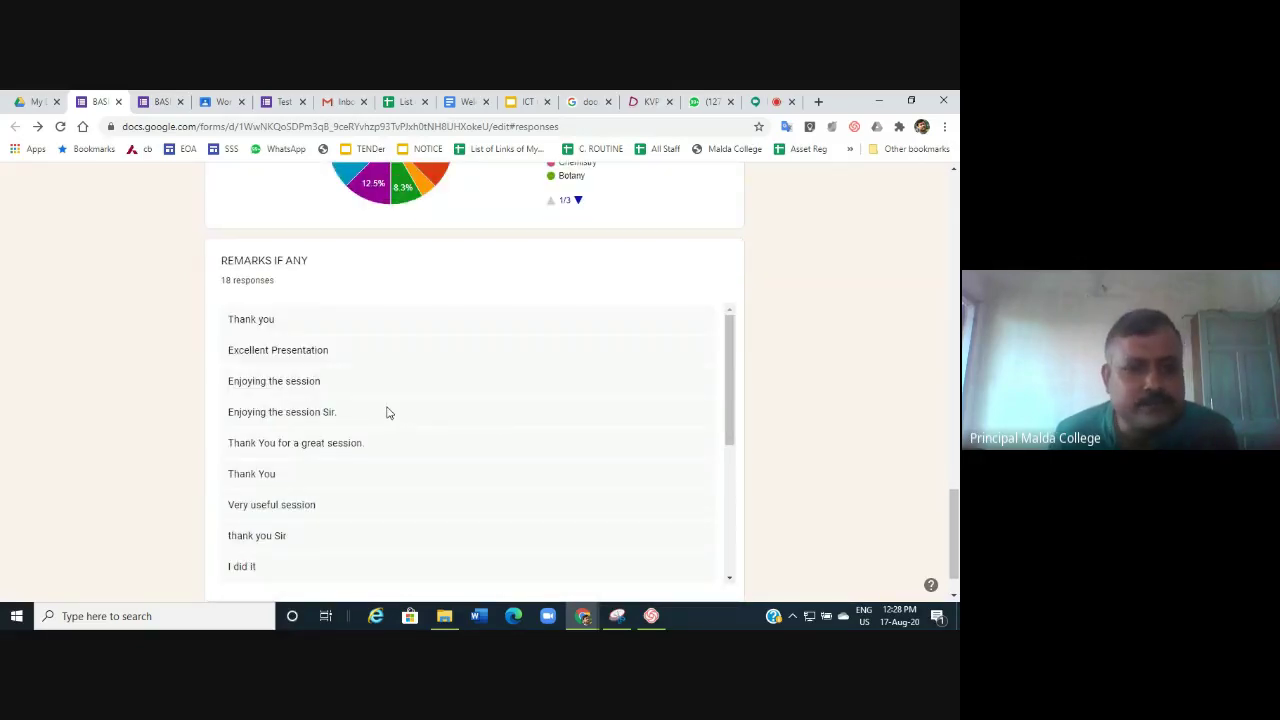
{"action": "scroll", "coordinate": [389, 412], "scroll_direction": "down", "scroll_amount": 5}
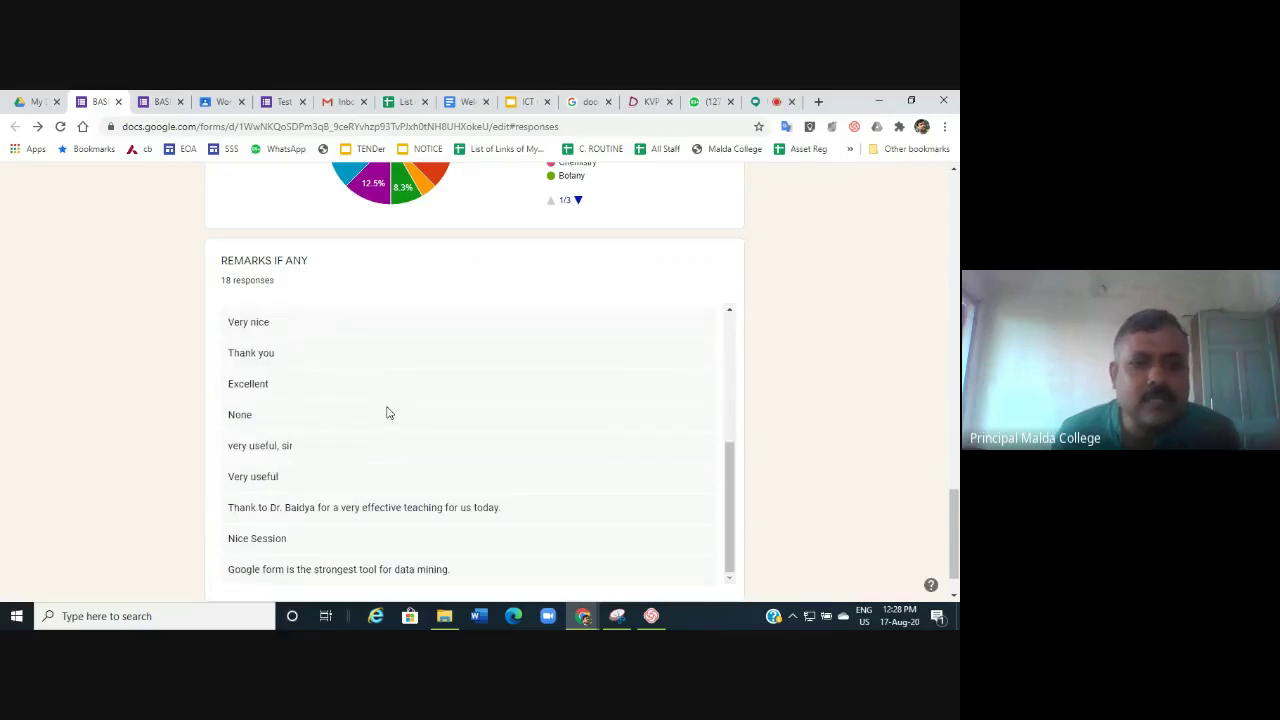
{"action": "scroll", "coordinate": [389, 412], "scroll_direction": "up", "scroll_amount": 5}
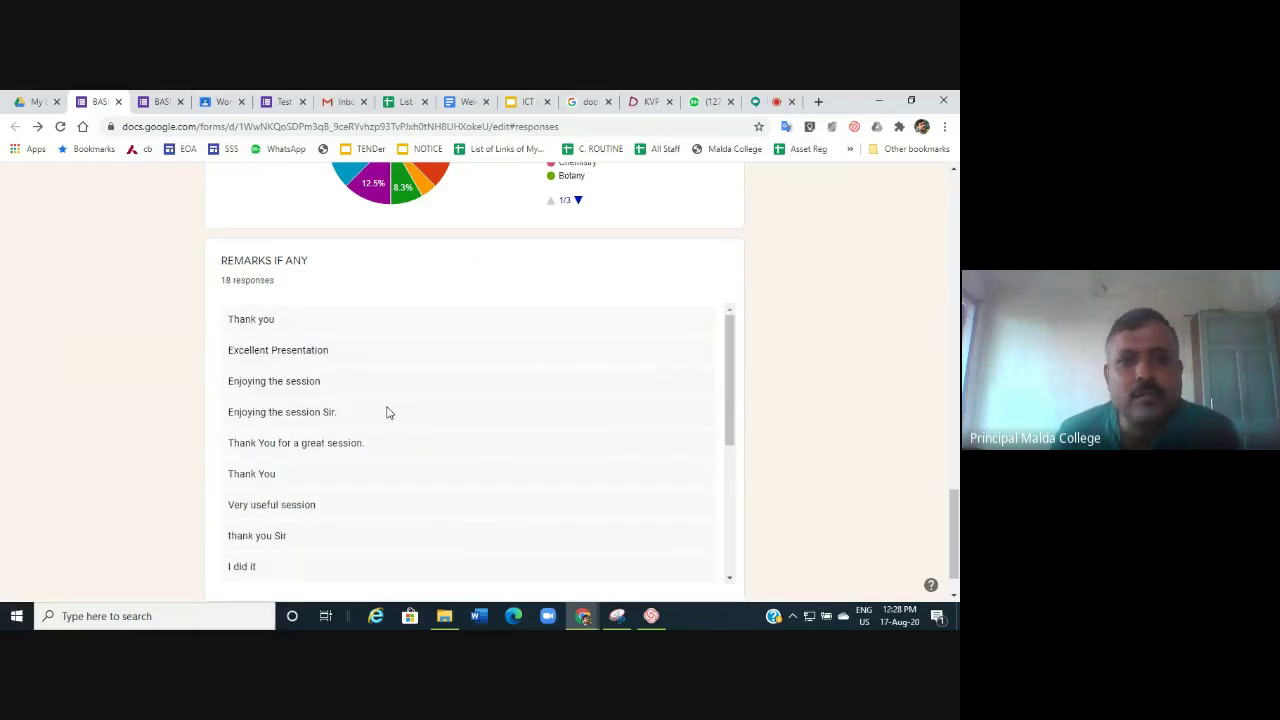
{"action": "scroll", "coordinate": [526, 290], "scroll_direction": "up", "scroll_amount": 15}
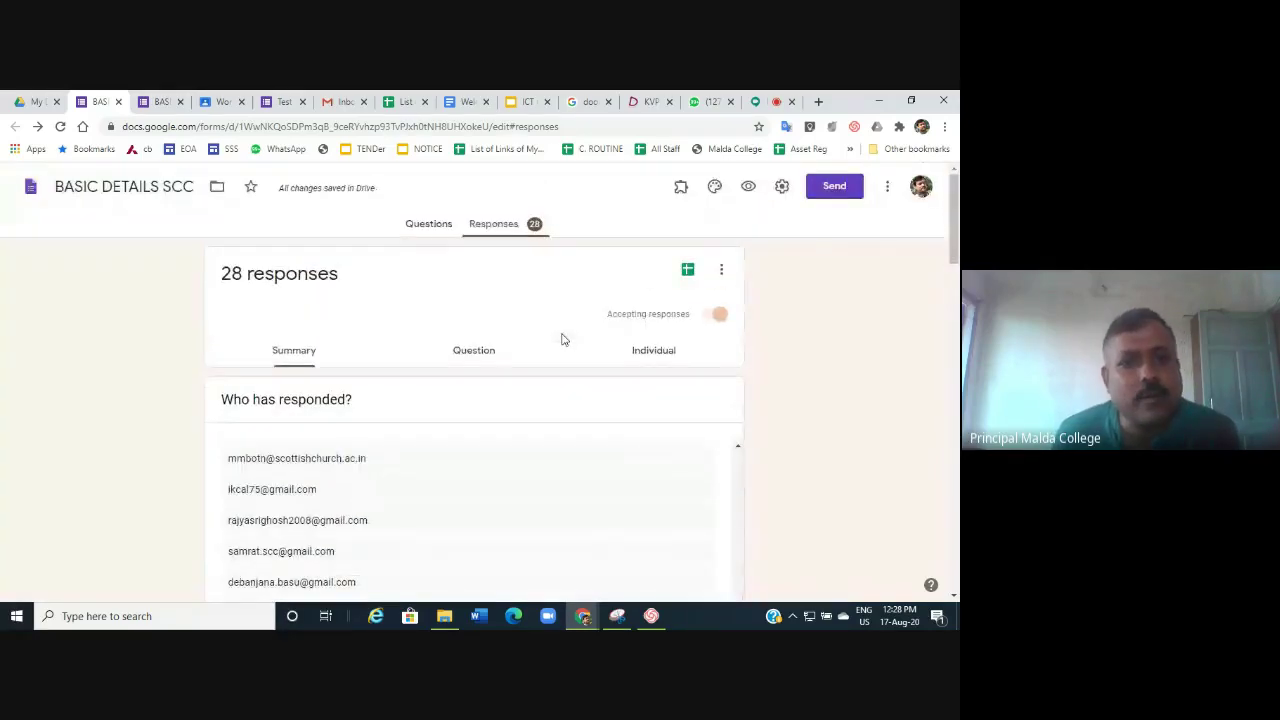
Switch the responses to the Question view, opening on NAME (1 of 4).
{"action": "left_click", "coordinate": [473, 358]}
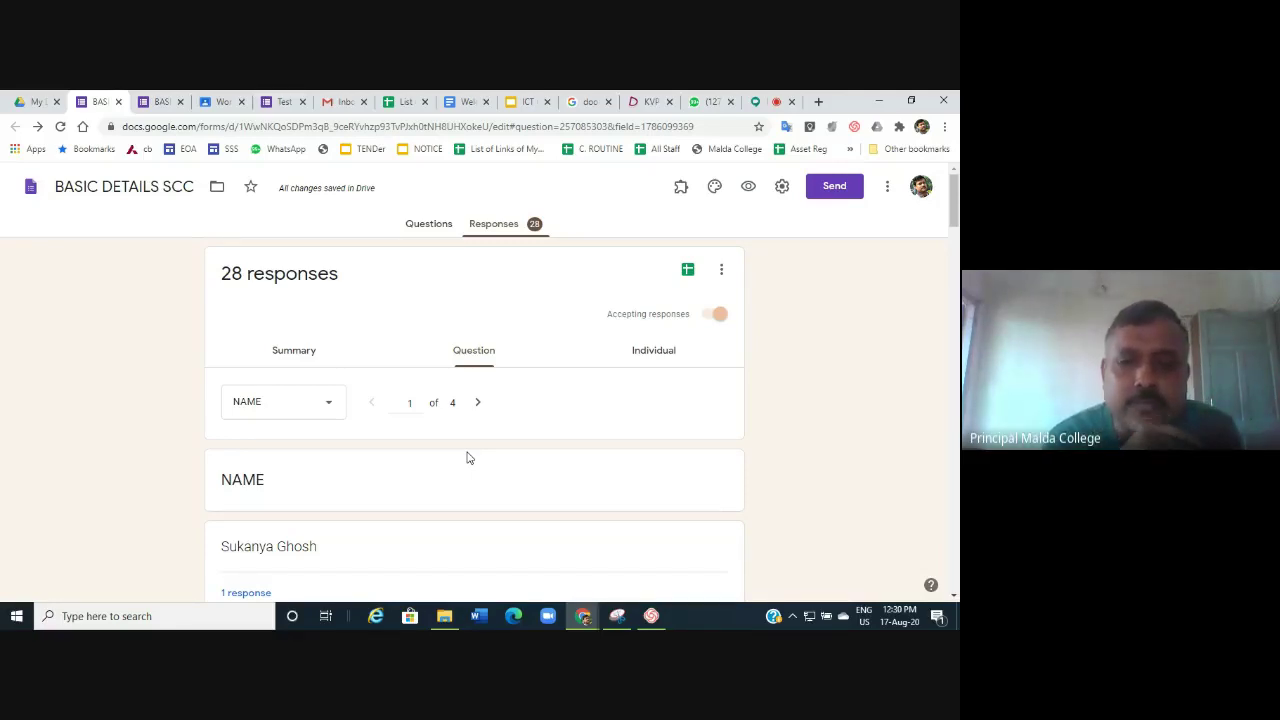
Switch to the Individual view and advance to the next respondent's answers.
{"action": "left_click", "coordinate": [651, 352]}
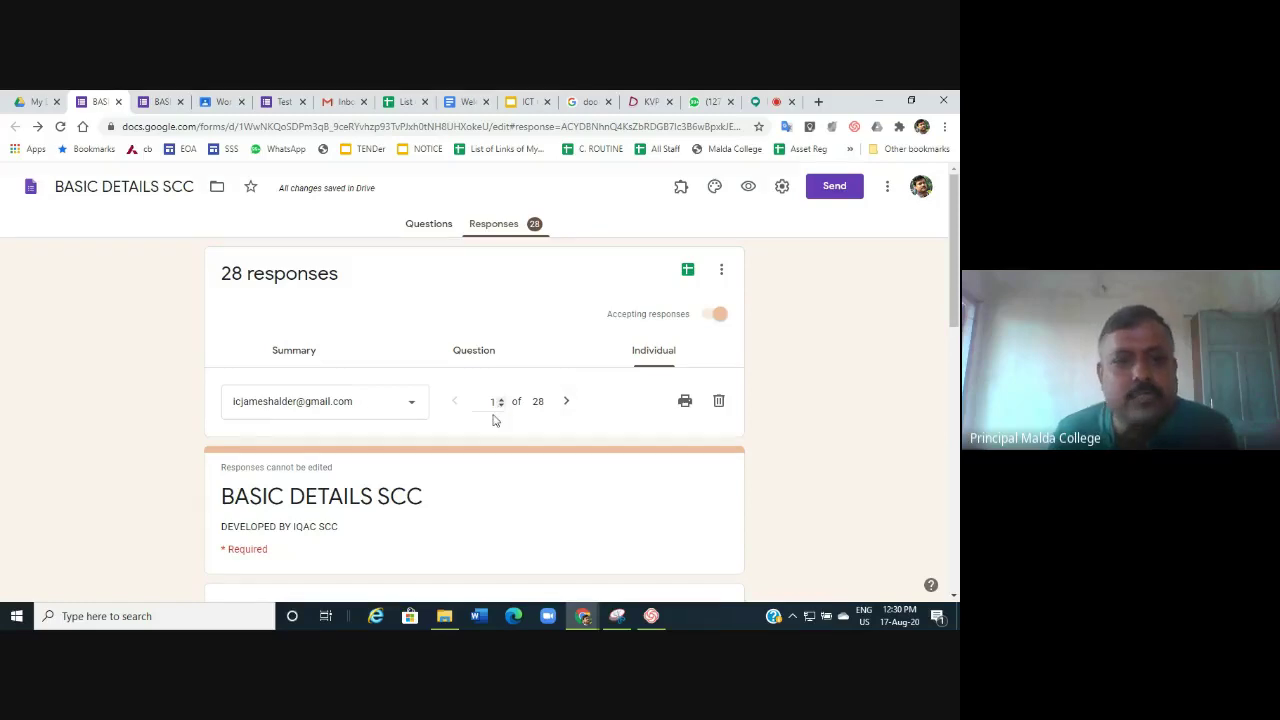
{"action": "scroll", "coordinate": [424, 465], "scroll_direction": "down", "scroll_amount": 4}
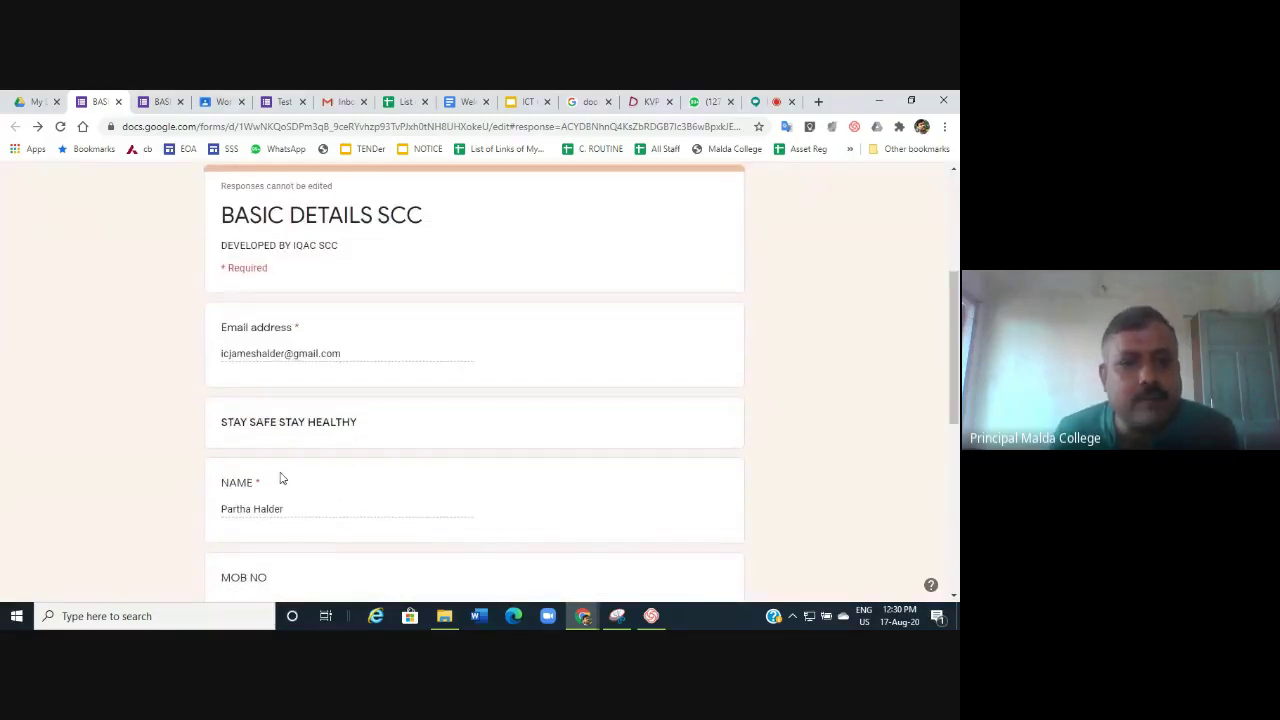
{"action": "scroll", "coordinate": [359, 461], "scroll_direction": "down", "scroll_amount": 3}
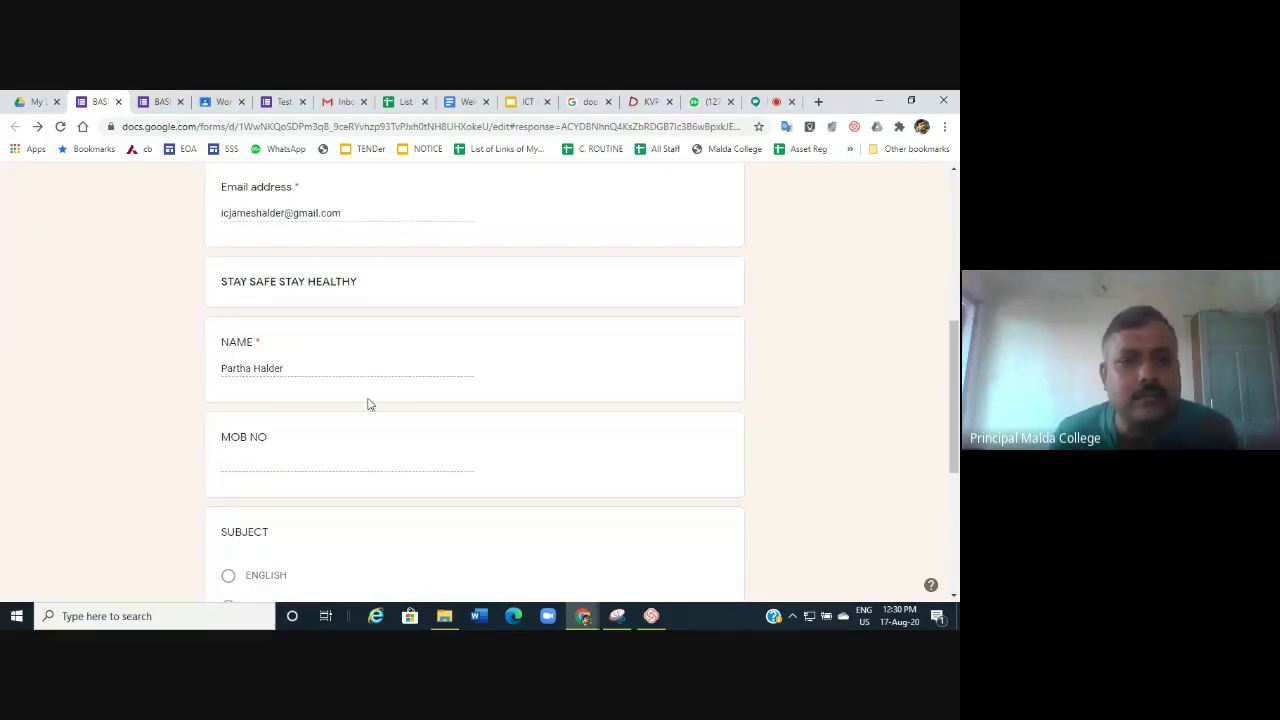
{"action": "scroll", "coordinate": [368, 403], "scroll_direction": "up", "scroll_amount": 7}
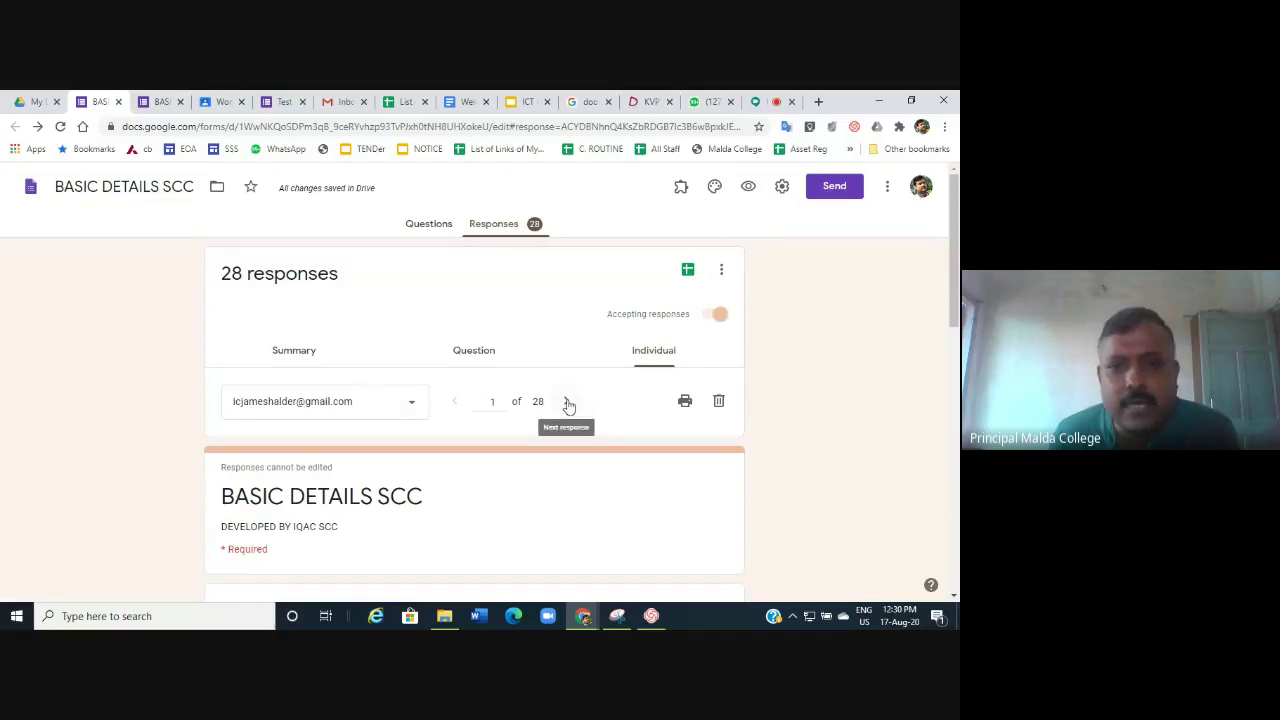
{"action": "left_click", "coordinate": [566, 401]}
{"action": "scroll", "coordinate": [510, 468], "scroll_direction": "down", "scroll_amount": 3}
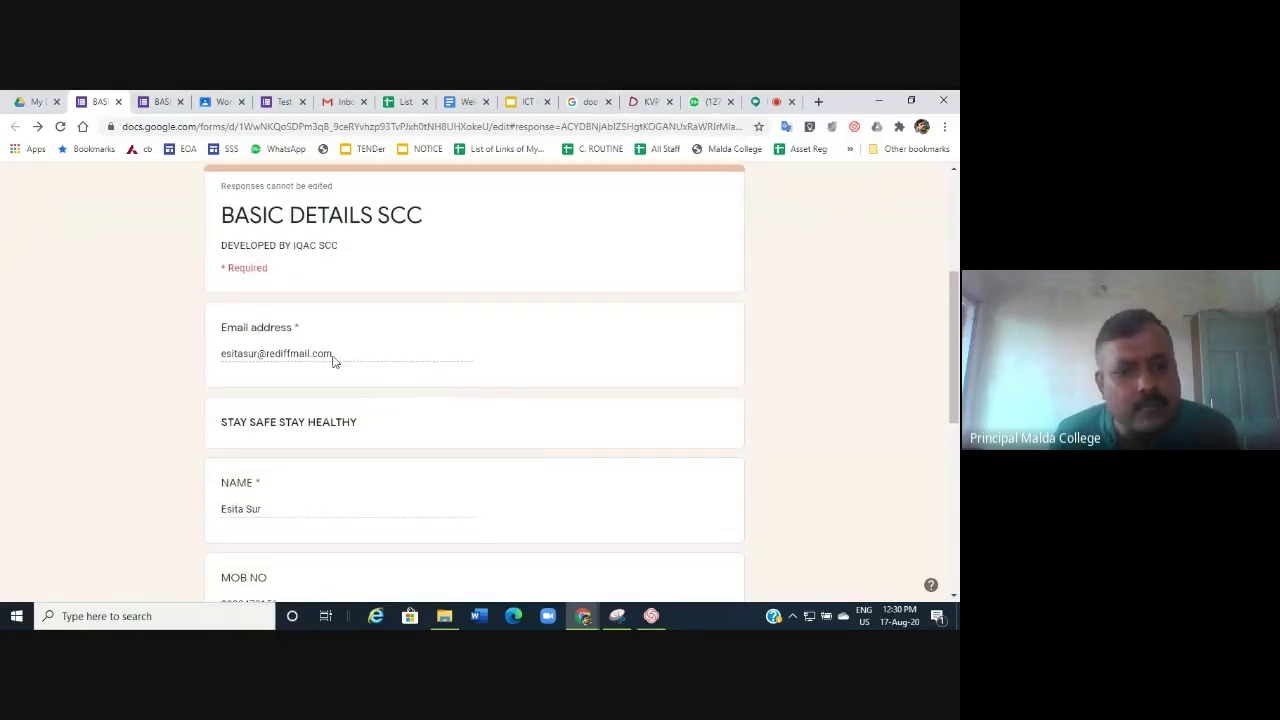
{"action": "scroll", "coordinate": [378, 480], "scroll_direction": "down", "scroll_amount": 2}
{"action": "scroll", "coordinate": [384, 476], "scroll_direction": "down", "scroll_amount": 1}
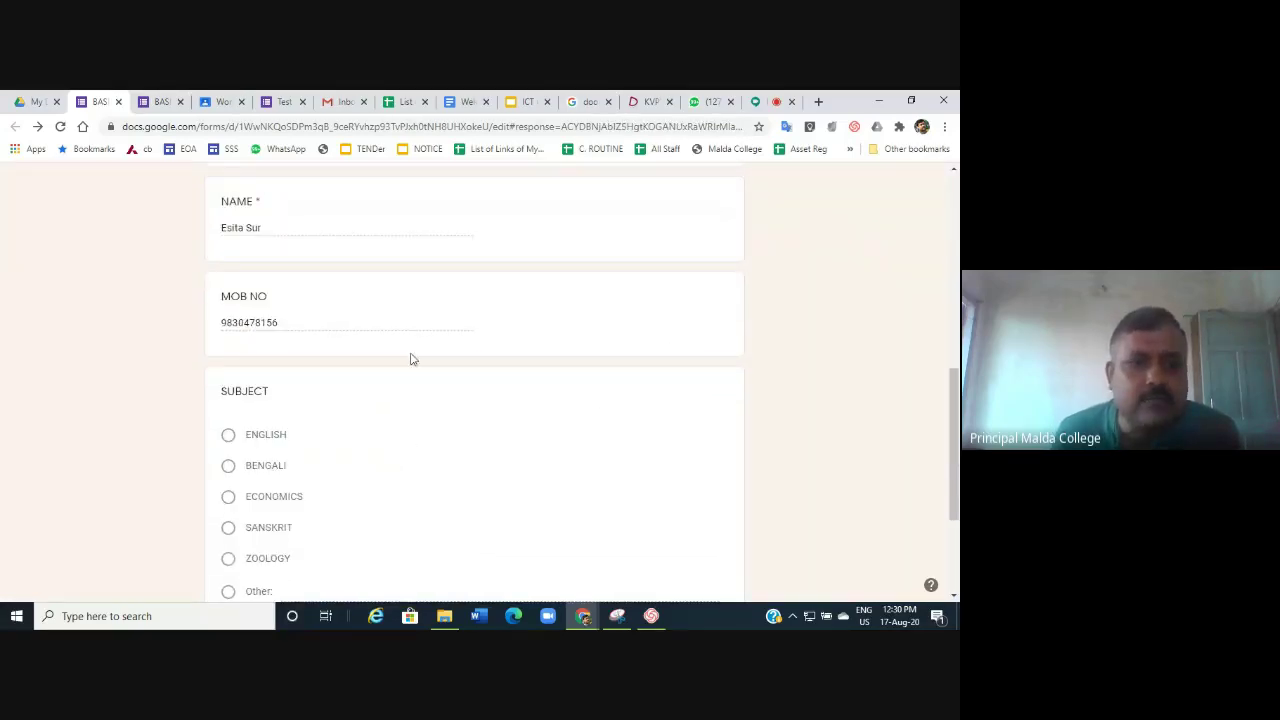
{"action": "scroll", "coordinate": [386, 491], "scroll_direction": "down", "scroll_amount": 2}
{"action": "scroll", "coordinate": [381, 488], "scroll_direction": "up", "scroll_amount": 1}
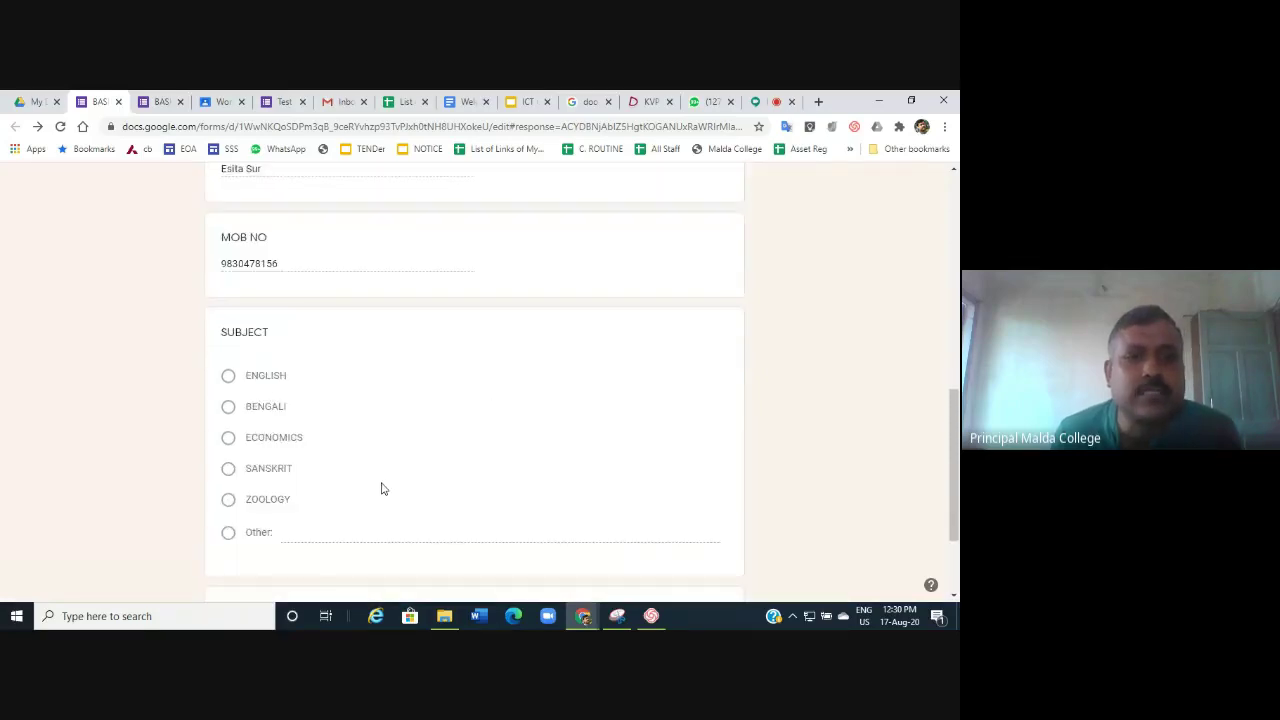
{"action": "scroll", "coordinate": [381, 488], "scroll_direction": "up", "scroll_amount": 2}
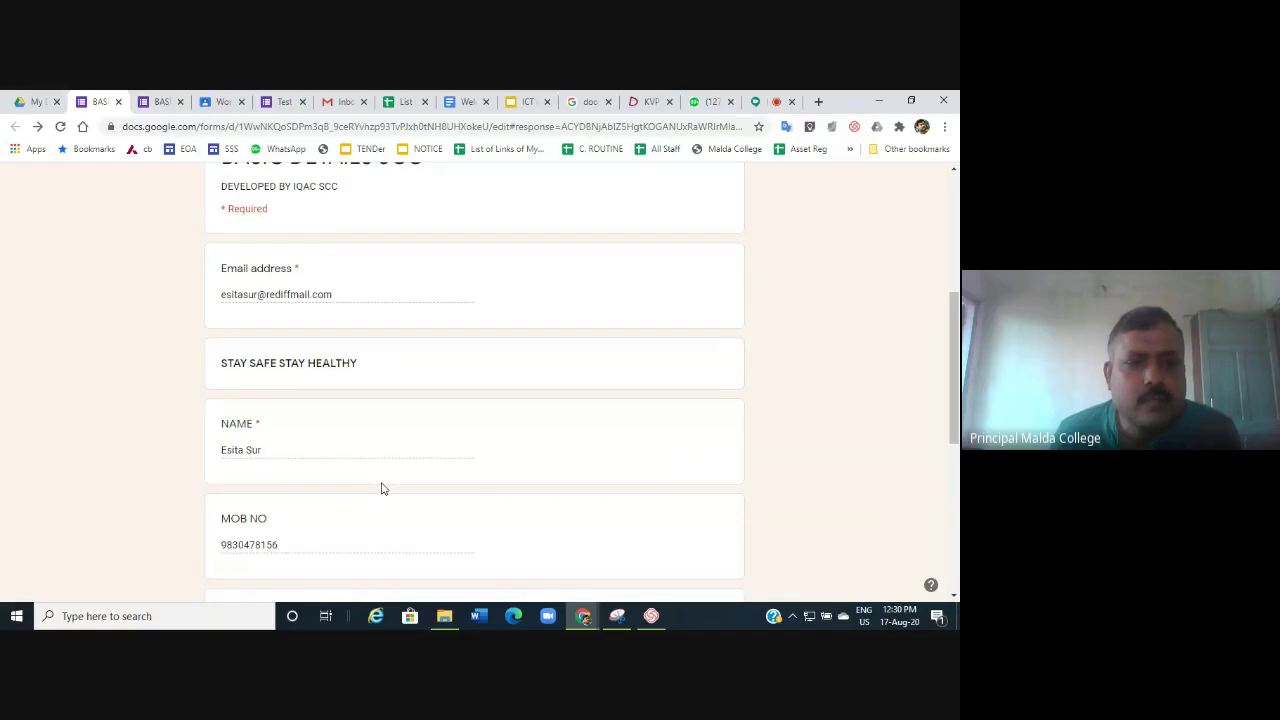
{"action": "scroll", "coordinate": [381, 488], "scroll_direction": "up", "scroll_amount": 3}
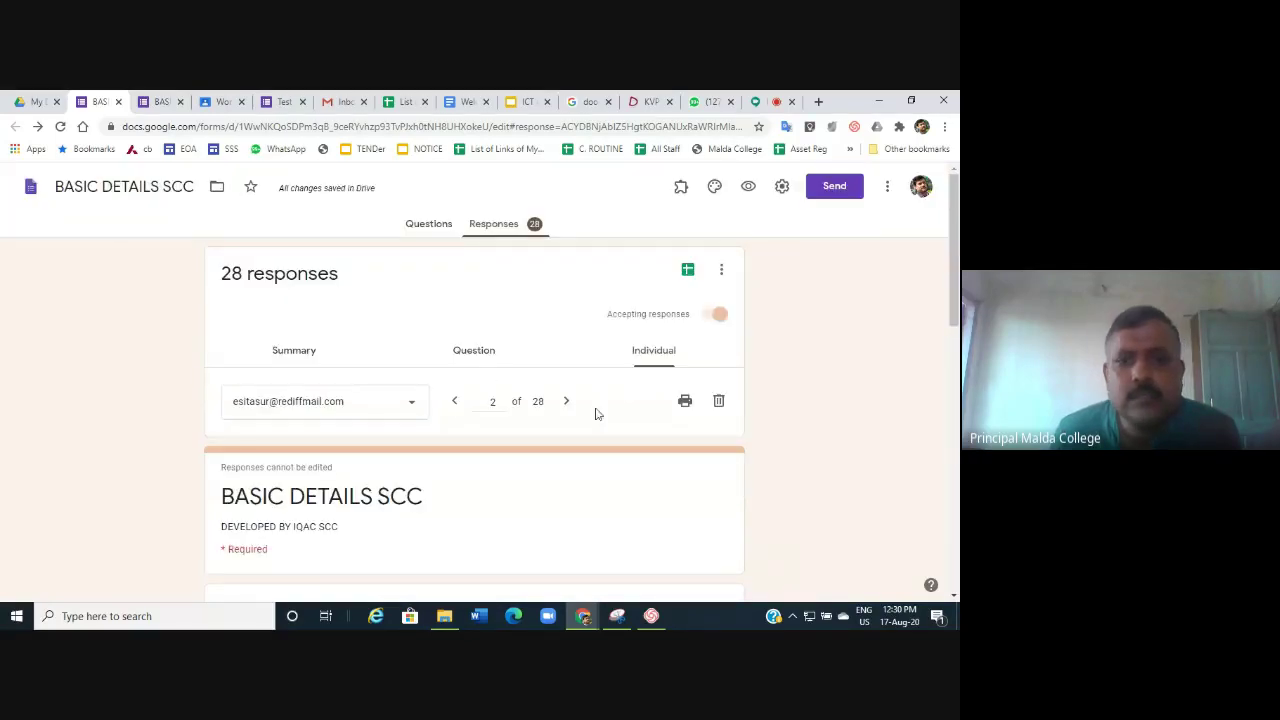
Jump to response 28 of 28 and scroll through its answers.
{"action": "double_click", "coordinate": [495, 402]}
{"action": "type", "text": "2"}
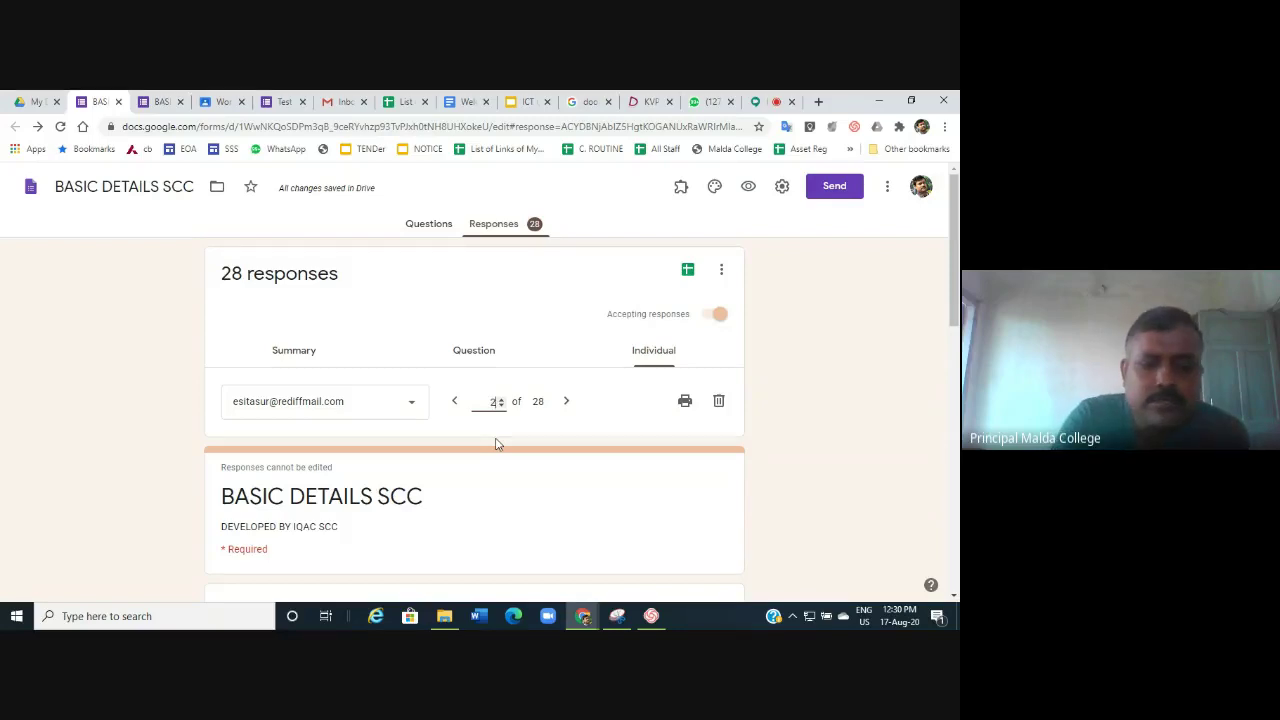
{"action": "type", "text": "8"}
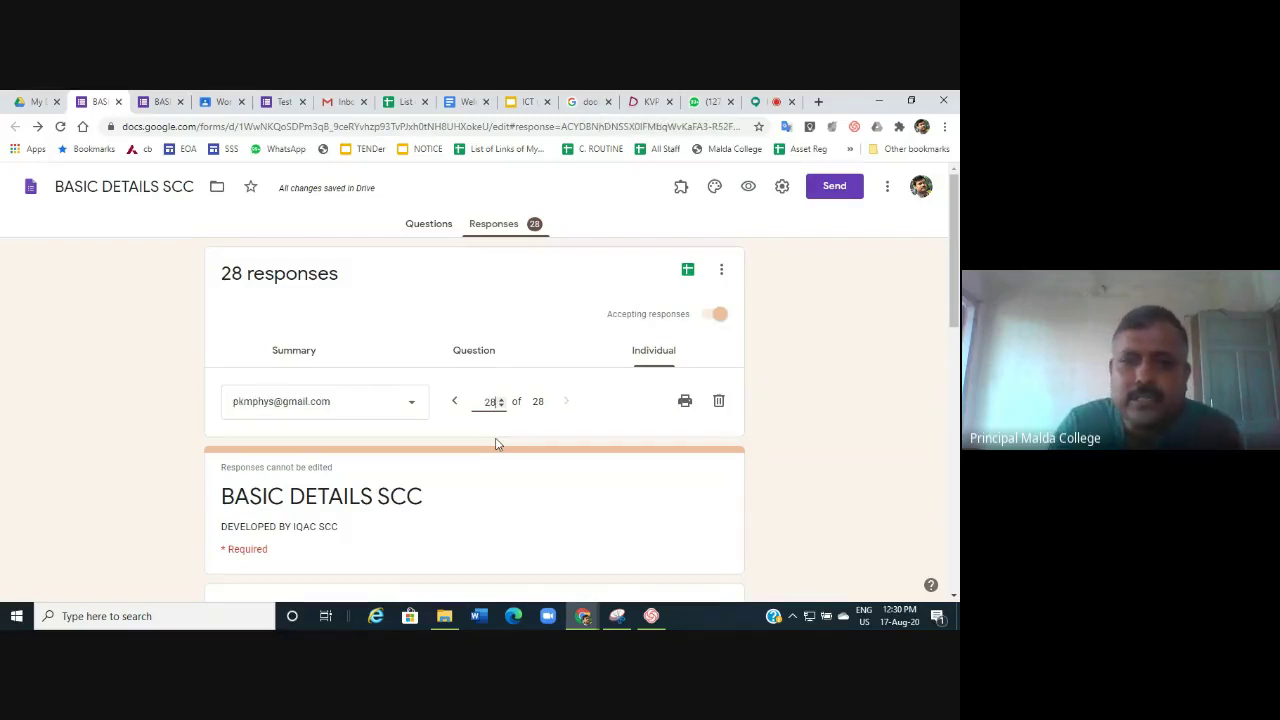
{"action": "scroll", "coordinate": [493, 470], "scroll_direction": "down", "scroll_amount": 3}
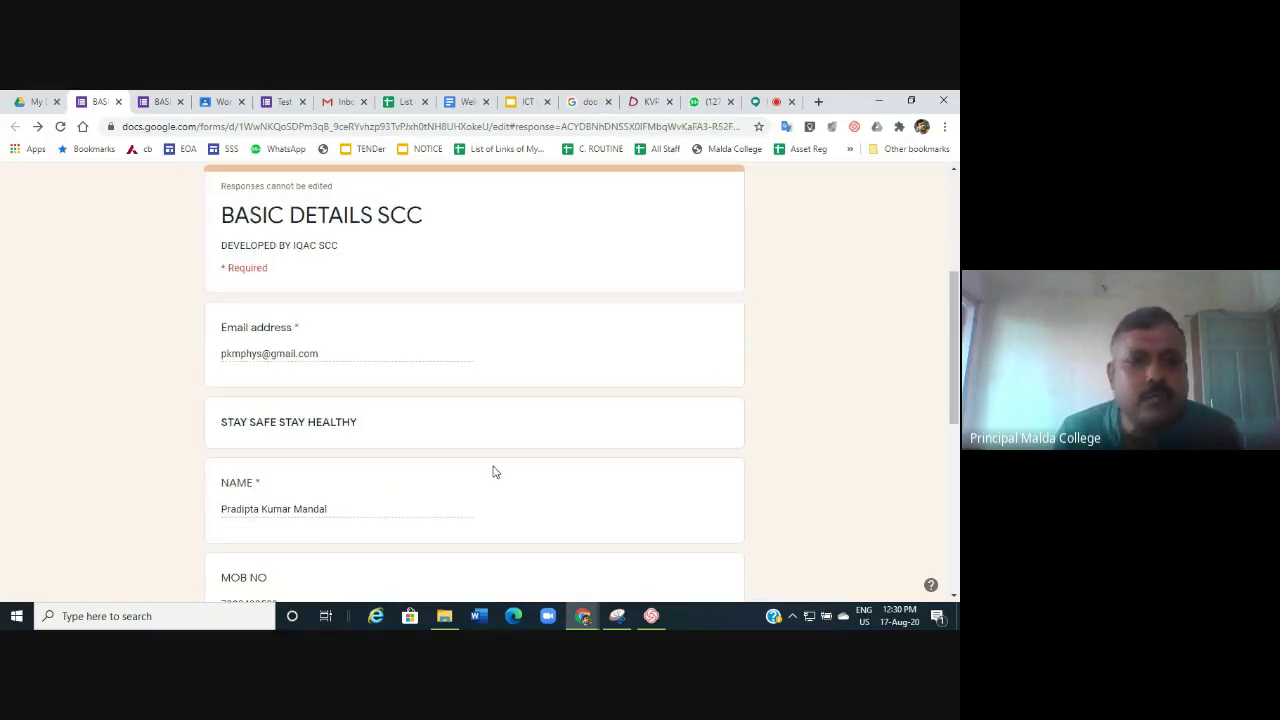
{"action": "scroll", "coordinate": [330, 470], "scroll_direction": "down", "scroll_amount": 2}
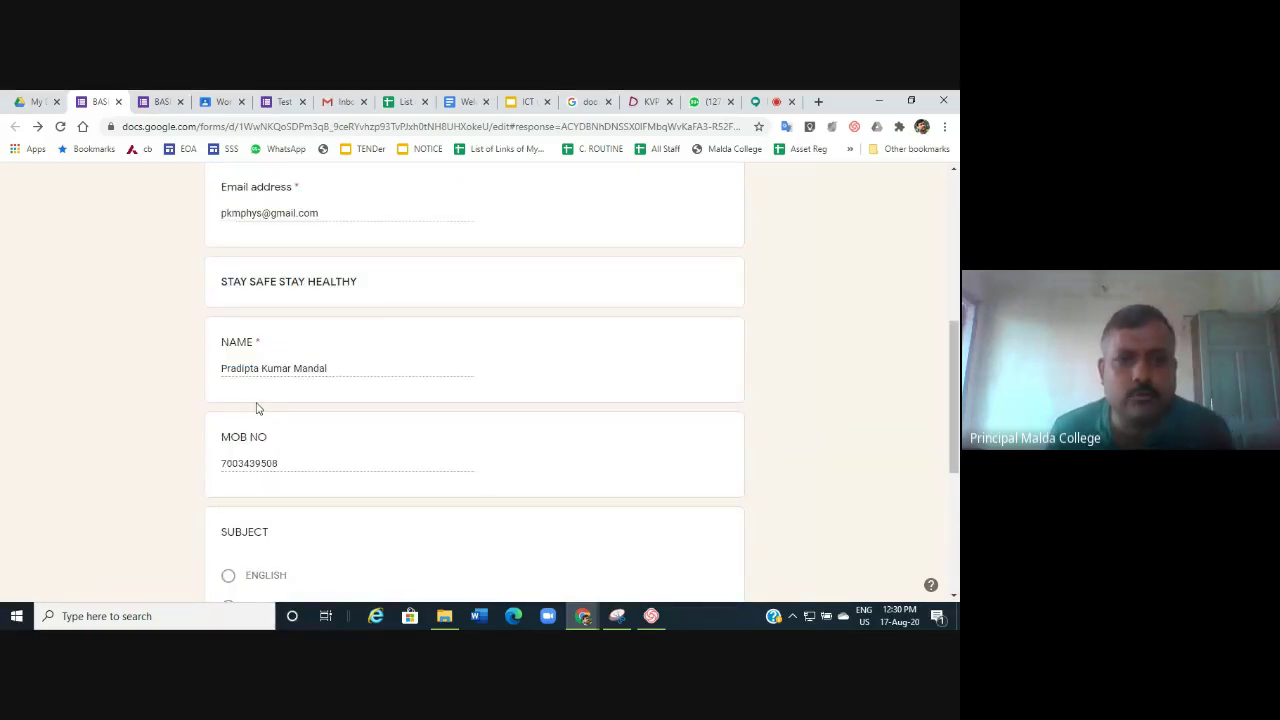
{"action": "scroll", "coordinate": [256, 408], "scroll_direction": "up", "scroll_amount": 5}
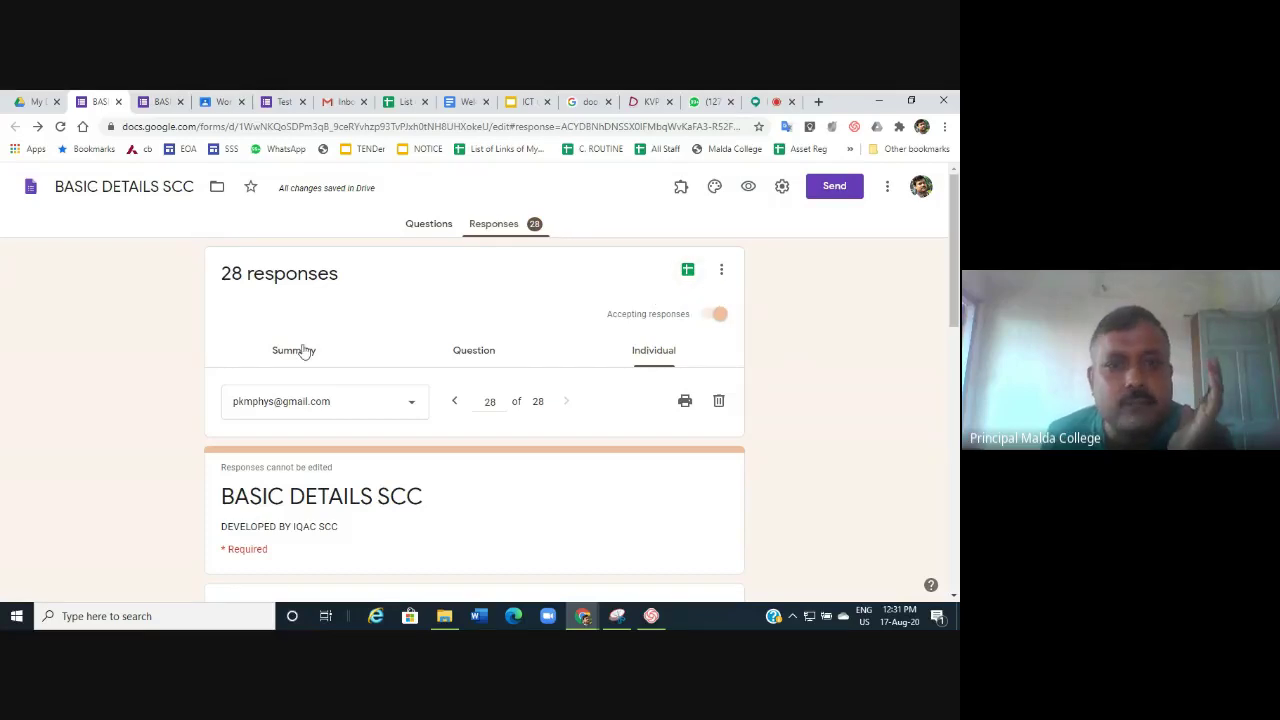
Link the responses to a new spreadsheet, BASIC DETAILS SCC (Responses).
{"action": "left_click", "coordinate": [687, 269]}
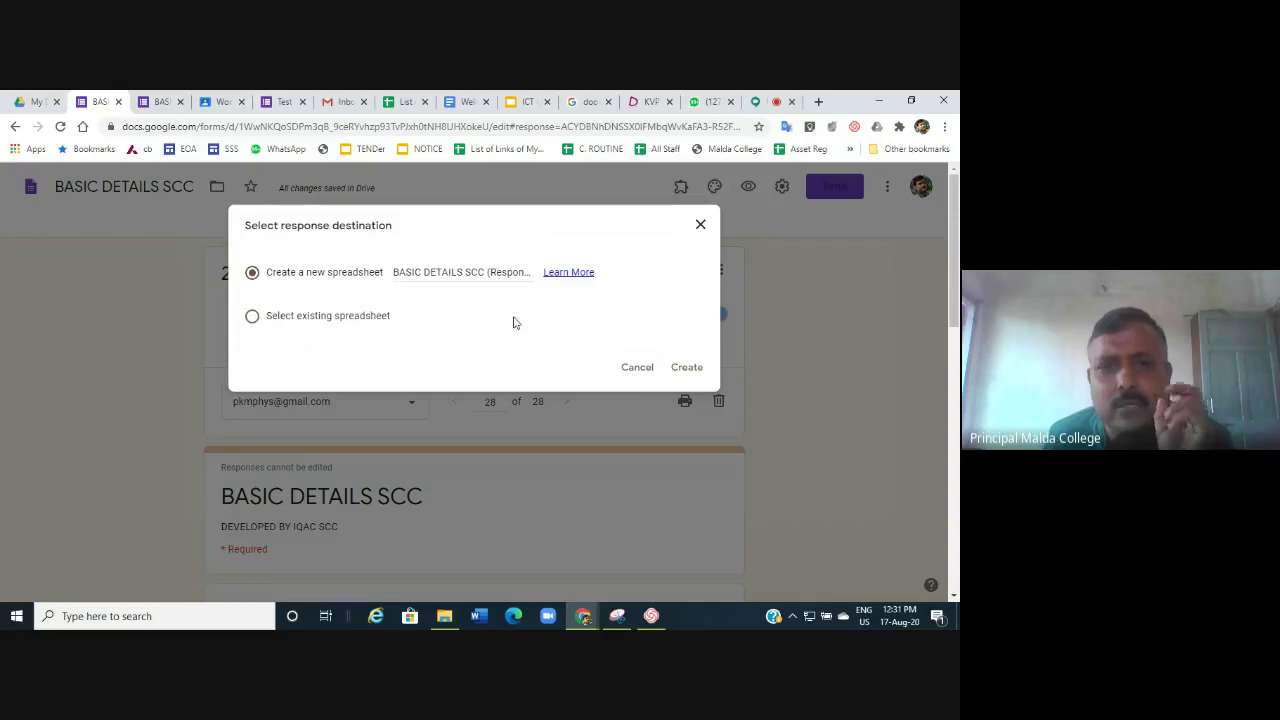
{"action": "left_click", "coordinate": [686, 368]}
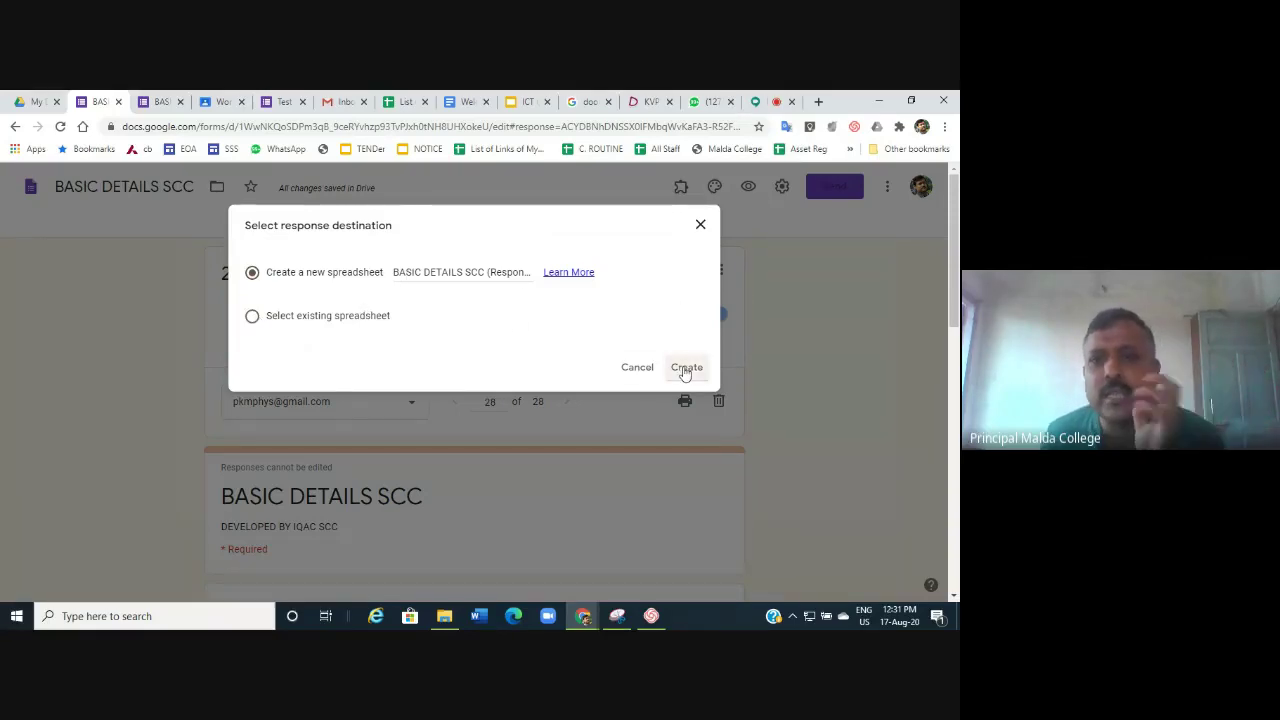
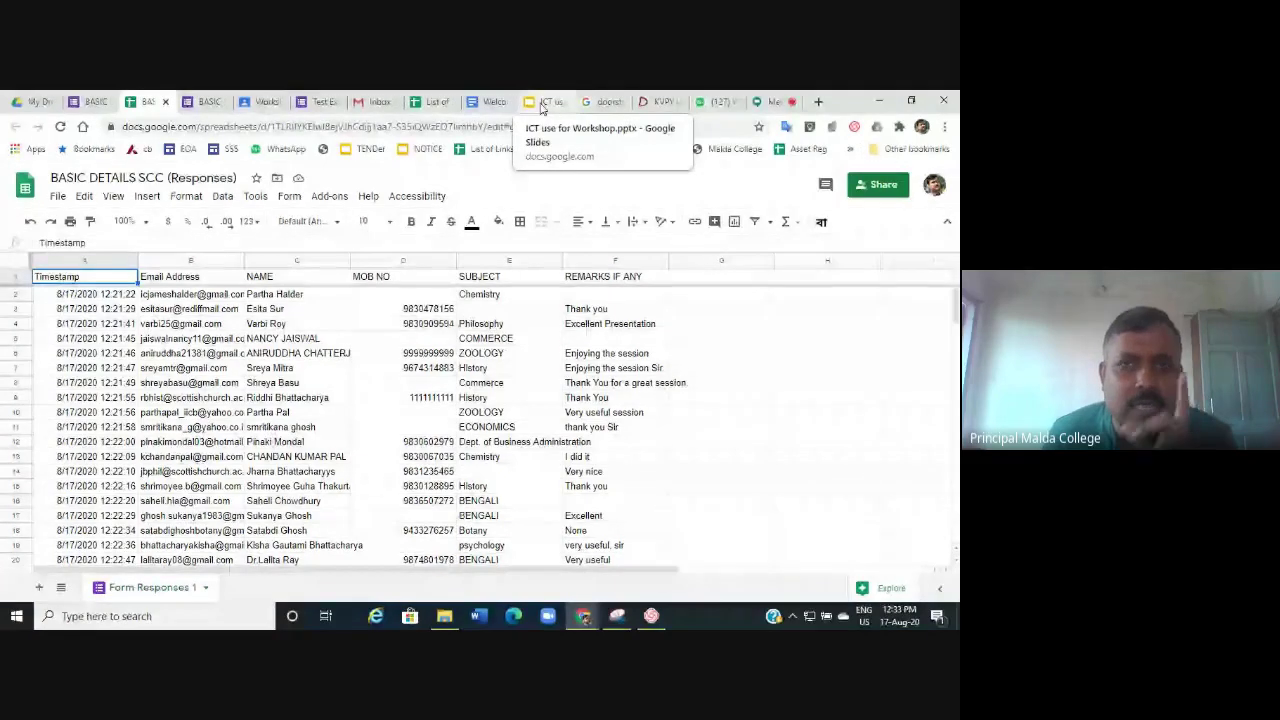
Present the ICT use for Workshop deck full screen from the 'How to conduct Online Examination and Evaluation' slide.
{"action": "left_click", "coordinate": [541, 103]}
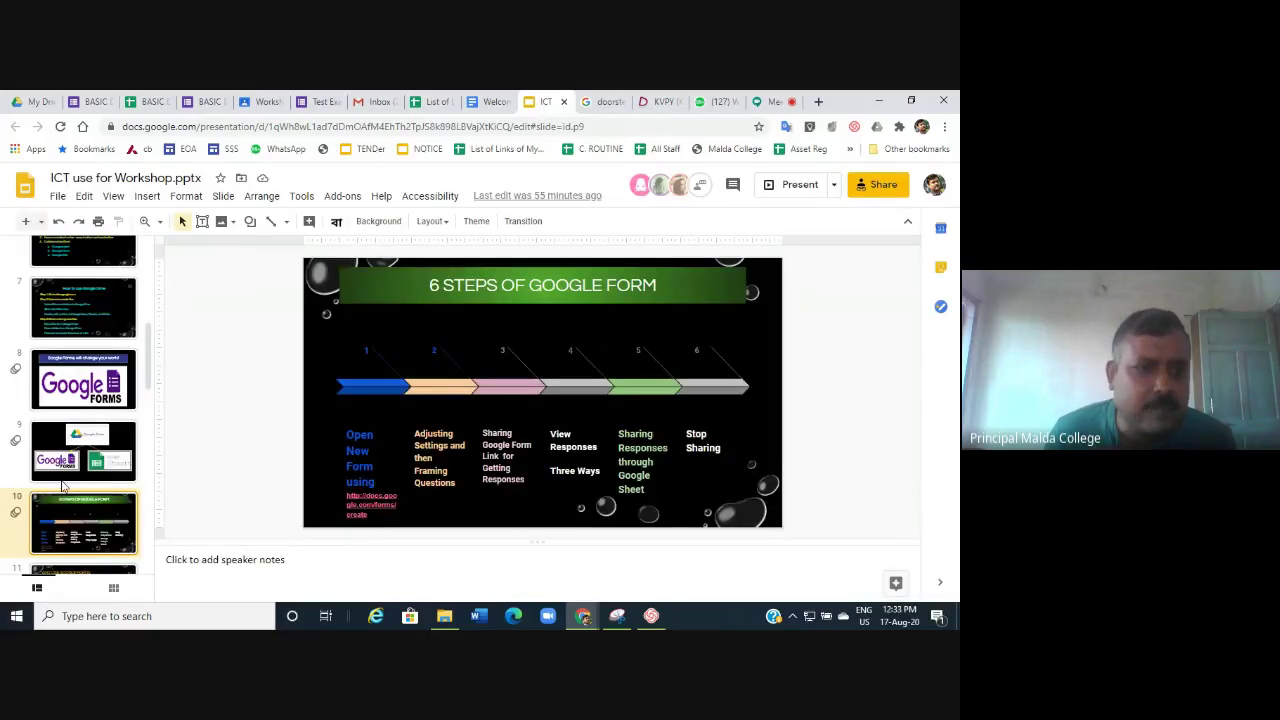
{"action": "scroll", "coordinate": [98, 502], "scroll_direction": "down", "scroll_amount": 3}
{"action": "left_click", "coordinate": [105, 463]}
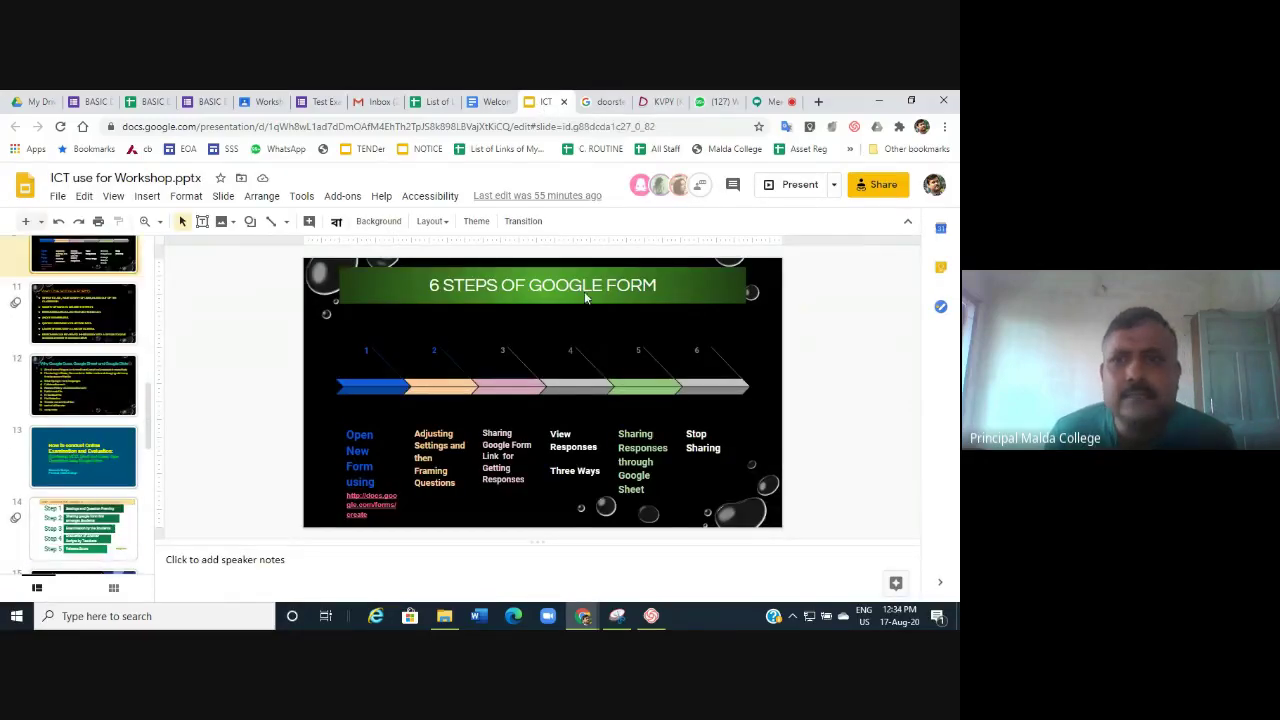
{"action": "left_click", "coordinate": [800, 190]}
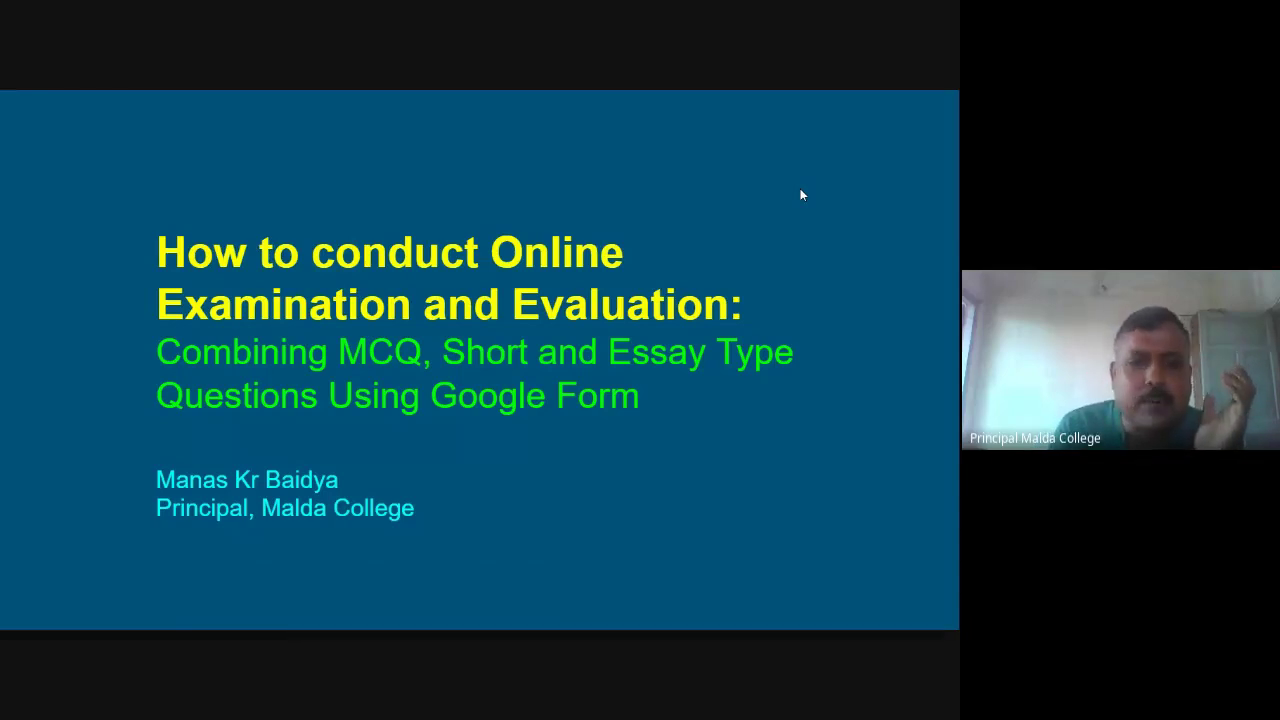
Reveal slide 14's Steps 1 through 5, ending at 'Release Score', then exit to the editor.
{"action": "key", "text": "Right"}
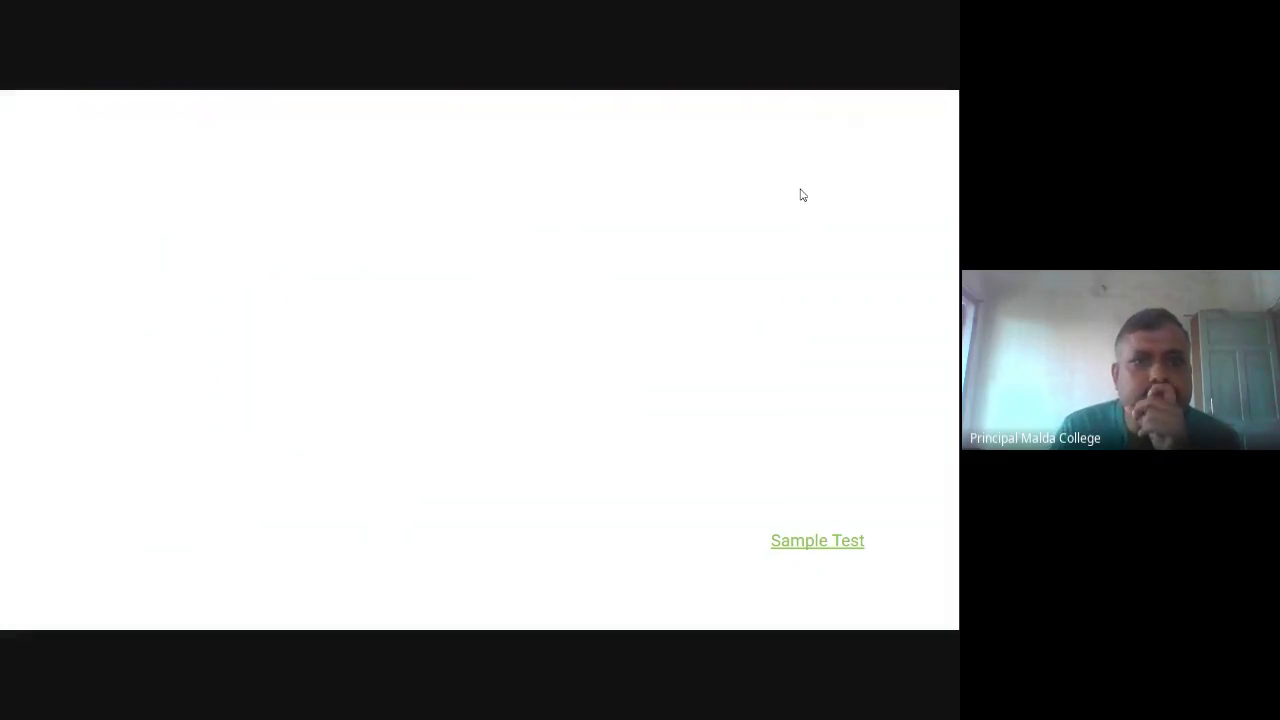
{"action": "key", "text": "Right"}
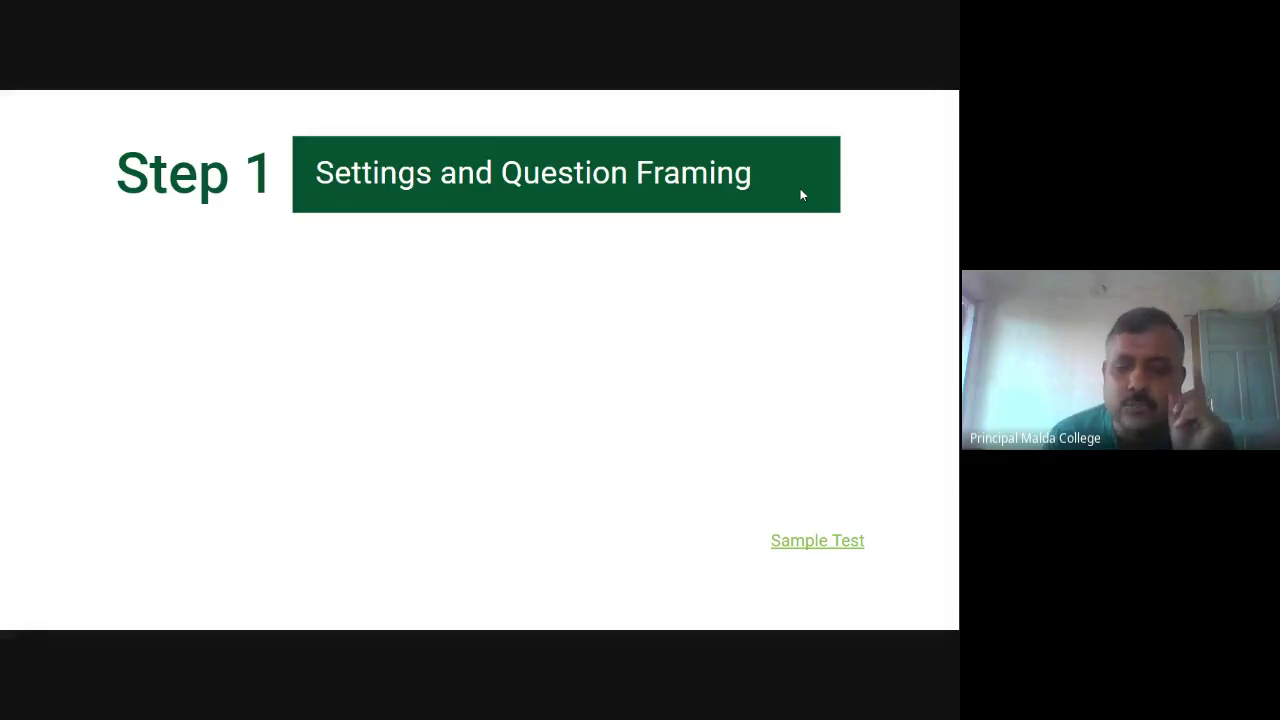
{"action": "key", "text": "Right"}
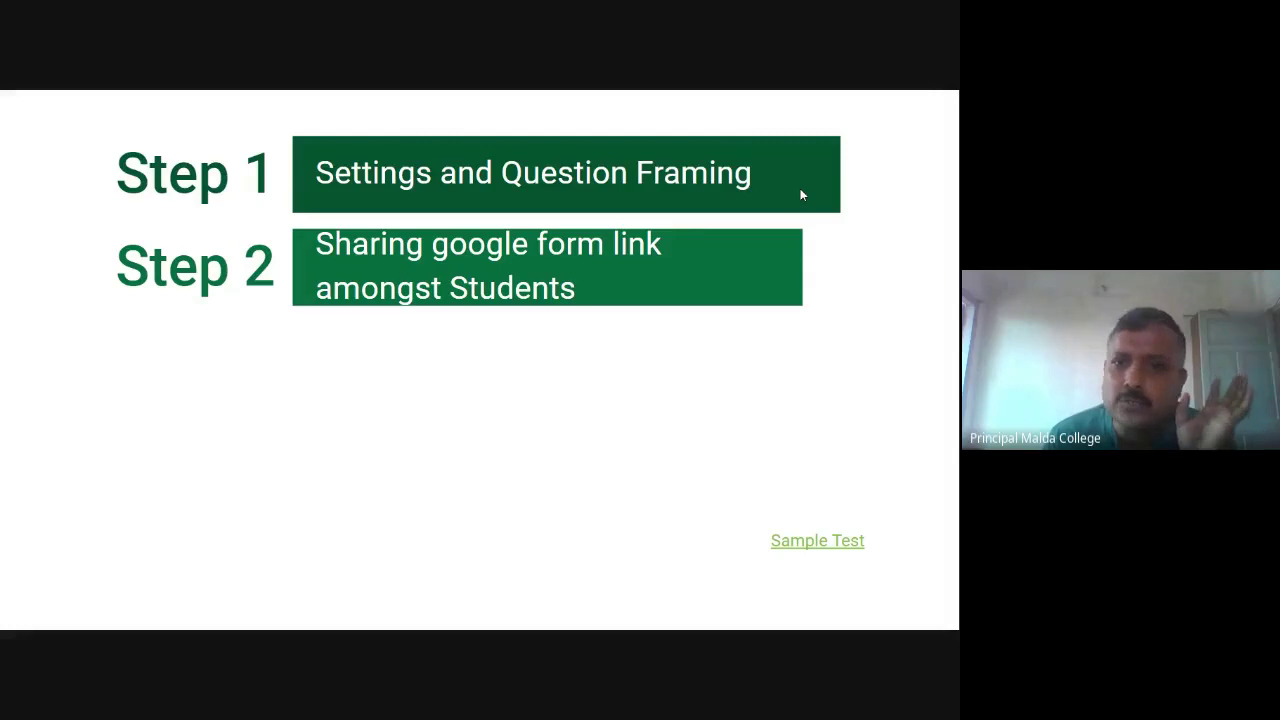
{"action": "key", "text": "Right"}
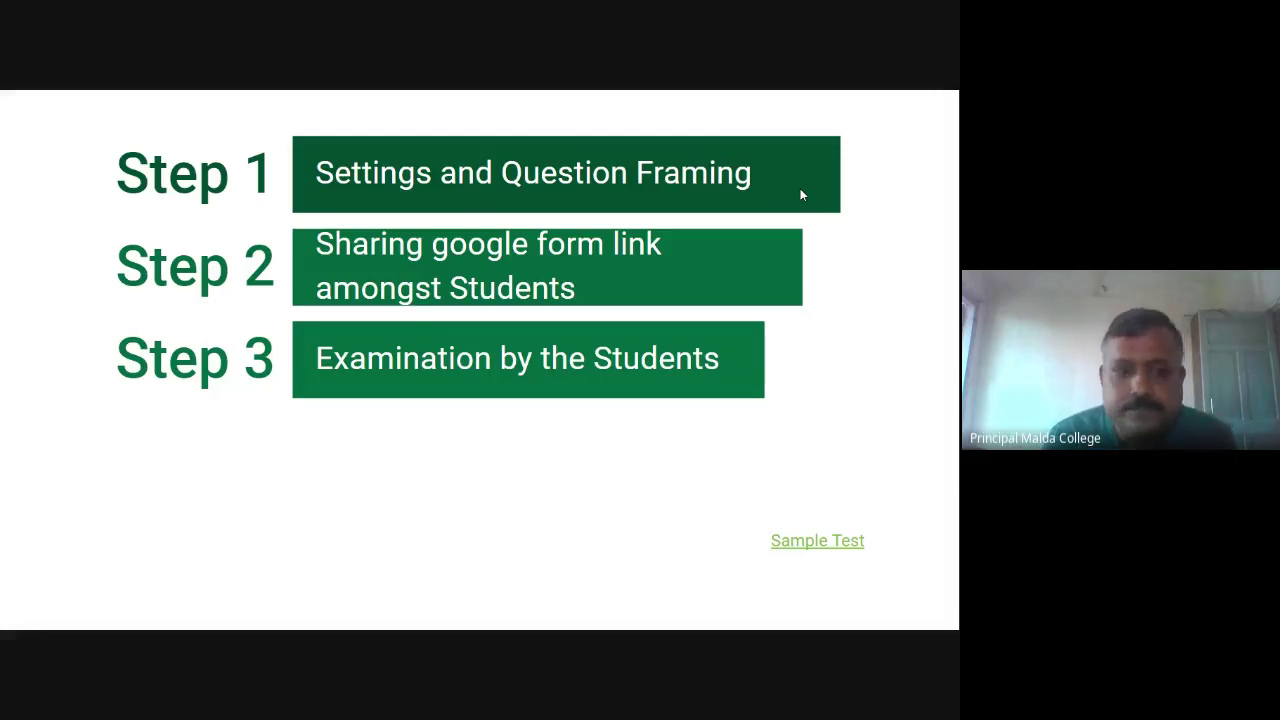
{"action": "left_click", "coordinate": [800, 195]}
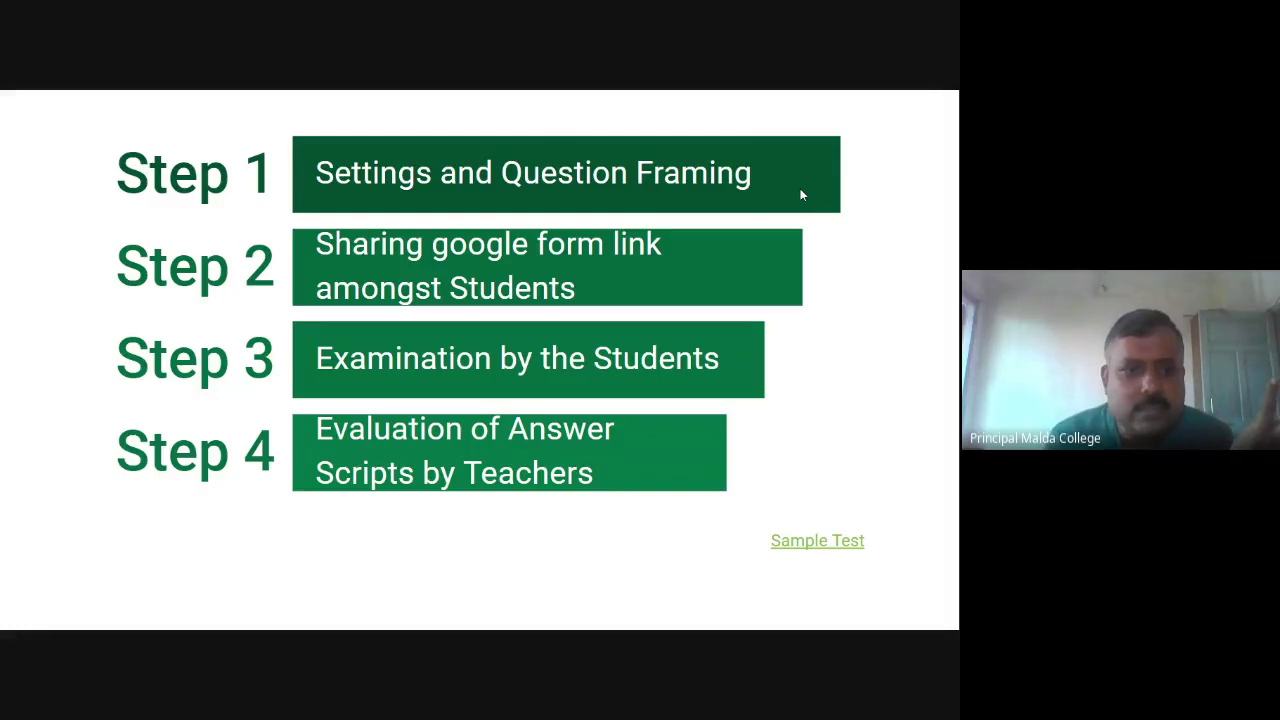
{"action": "left_click", "coordinate": [800, 195]}
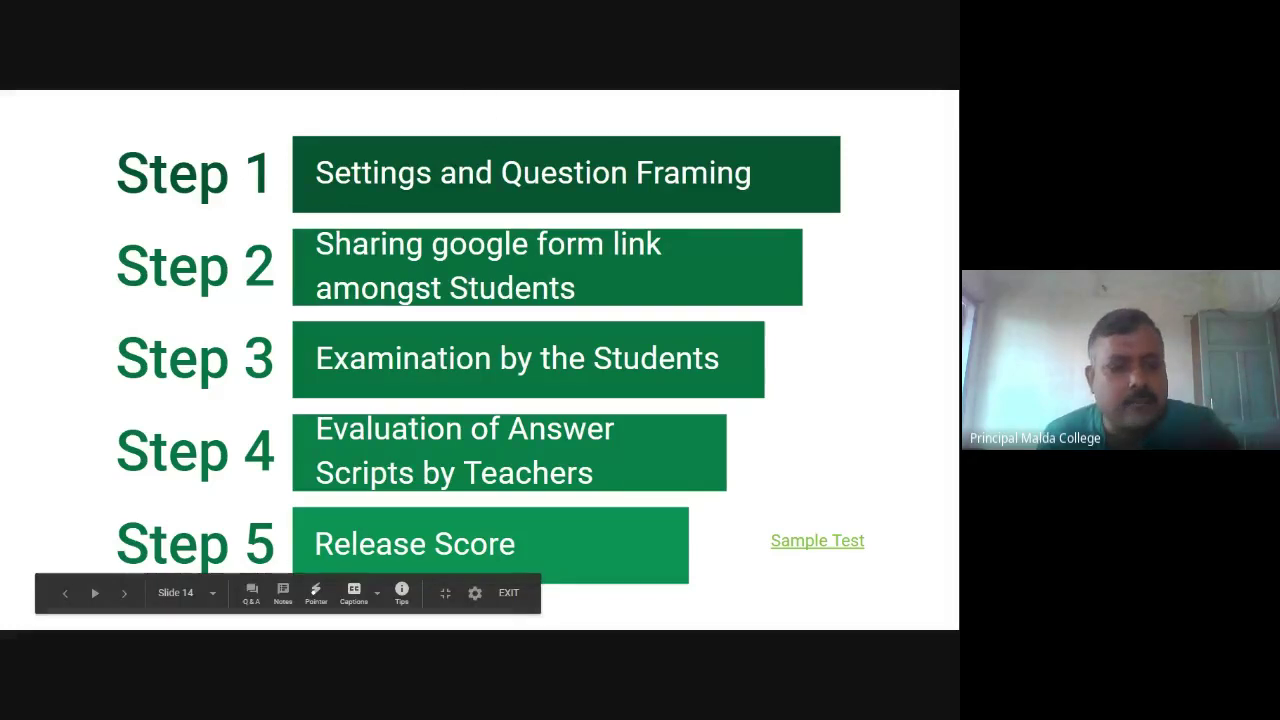
{"action": "key", "text": "Escape"}
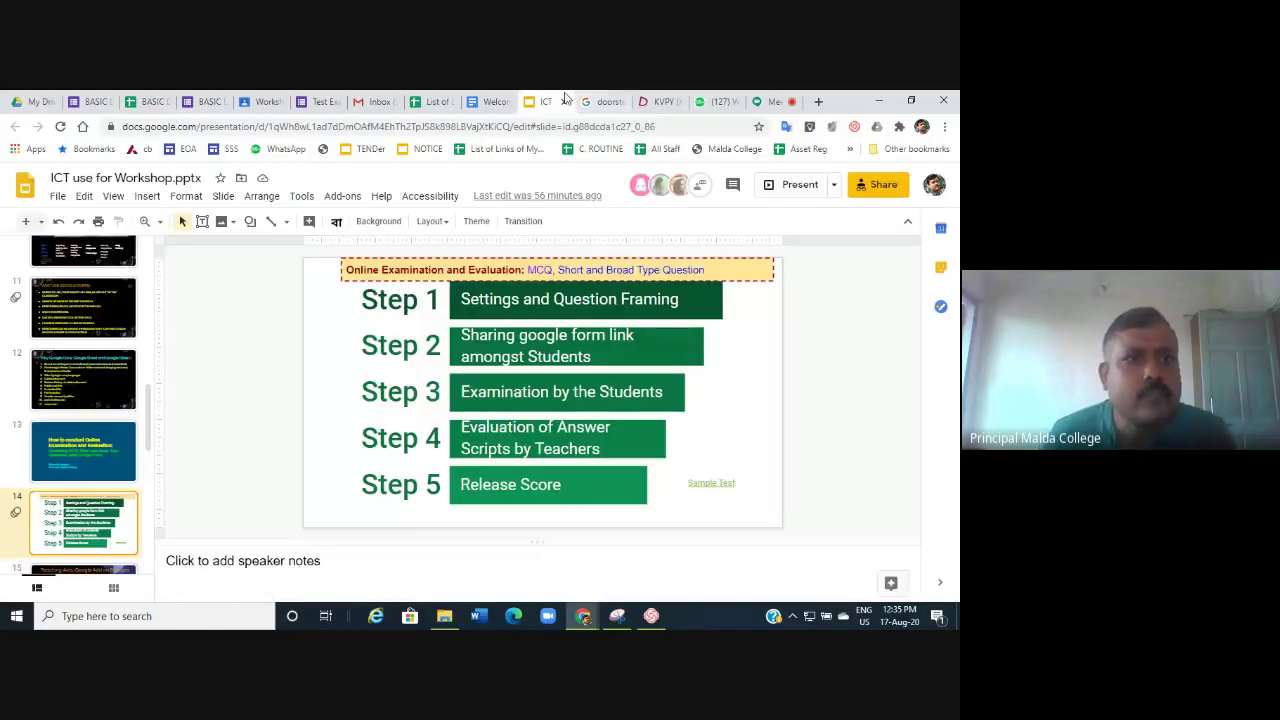
Add a comma after 'Marks: 14' in the Test Exam All Type title, then switch to BASIC DETAILS SCC.
{"action": "left_click", "coordinate": [316, 102]}
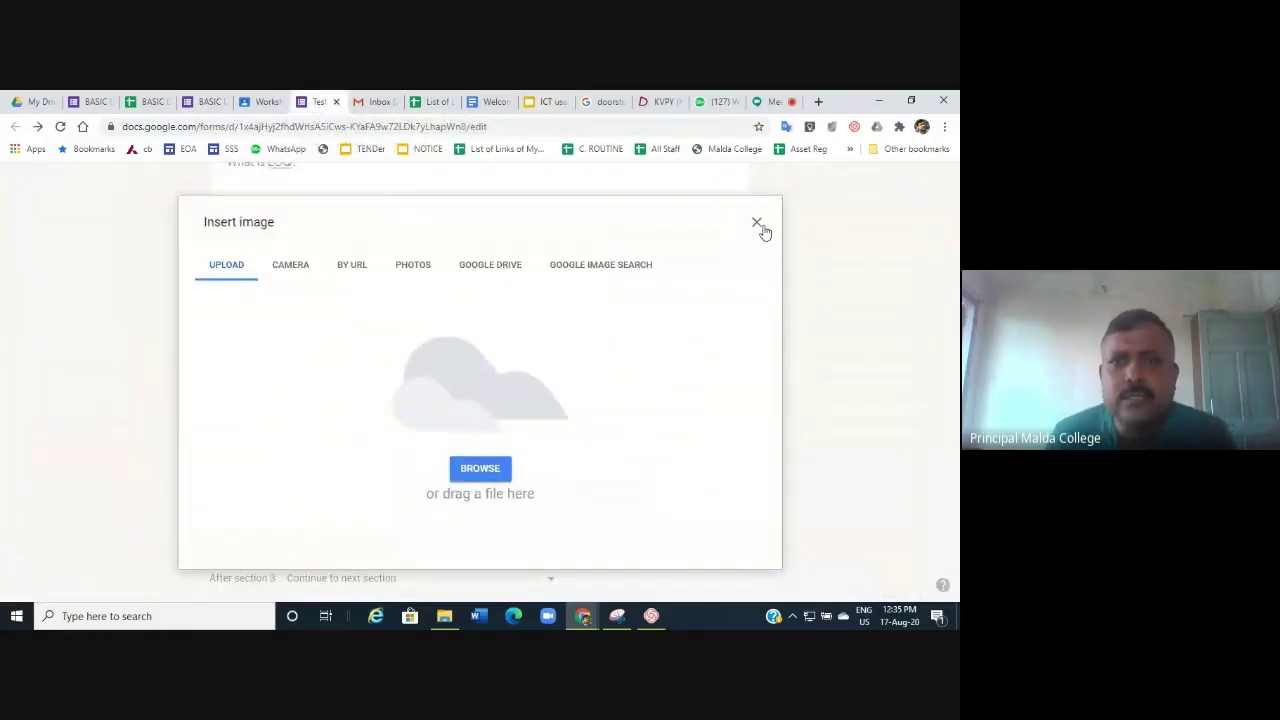
{"action": "left_click", "coordinate": [766, 223]}
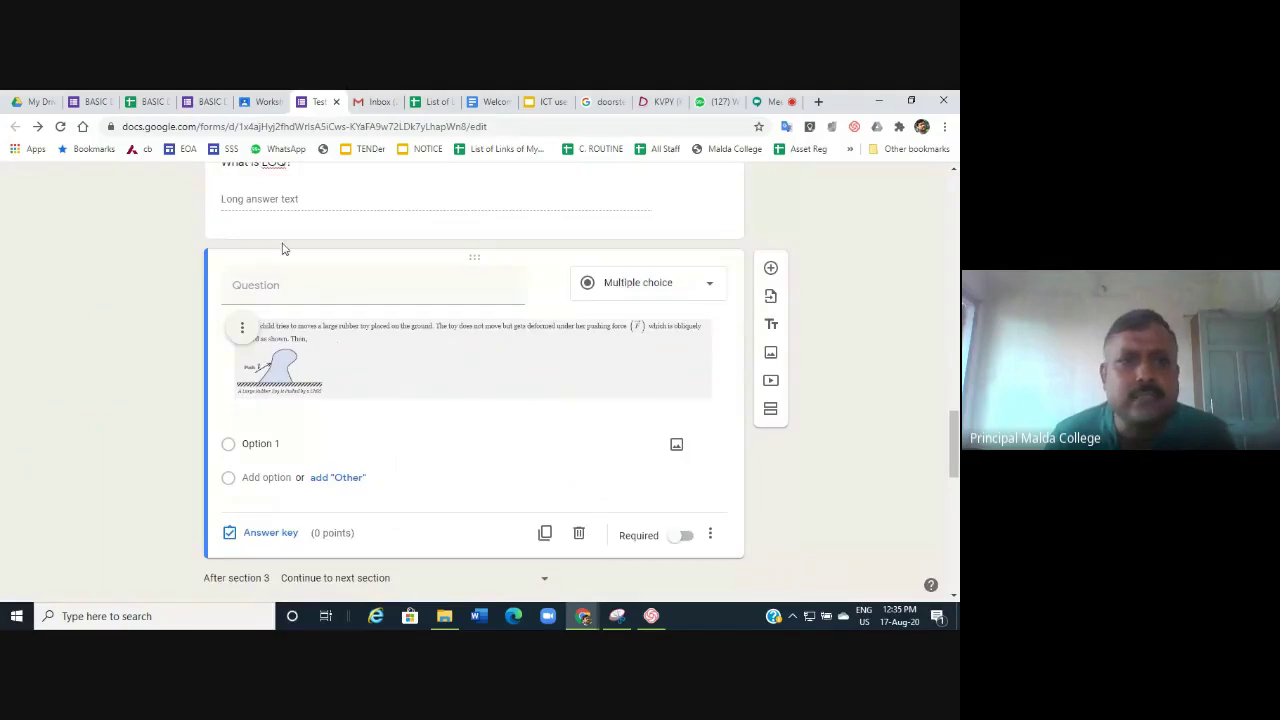
{"action": "scroll", "coordinate": [282, 248], "scroll_direction": "up", "scroll_amount": 20}
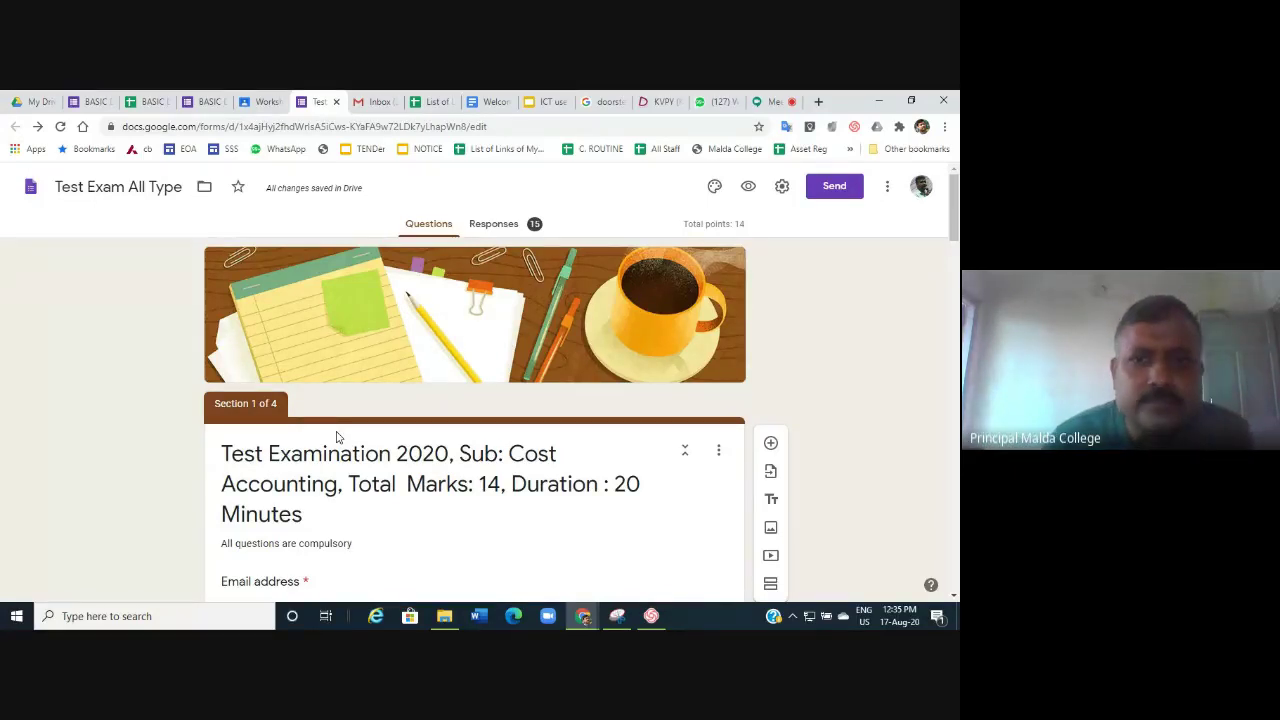
{"action": "scroll", "coordinate": [336, 437], "scroll_direction": "down", "scroll_amount": 2}
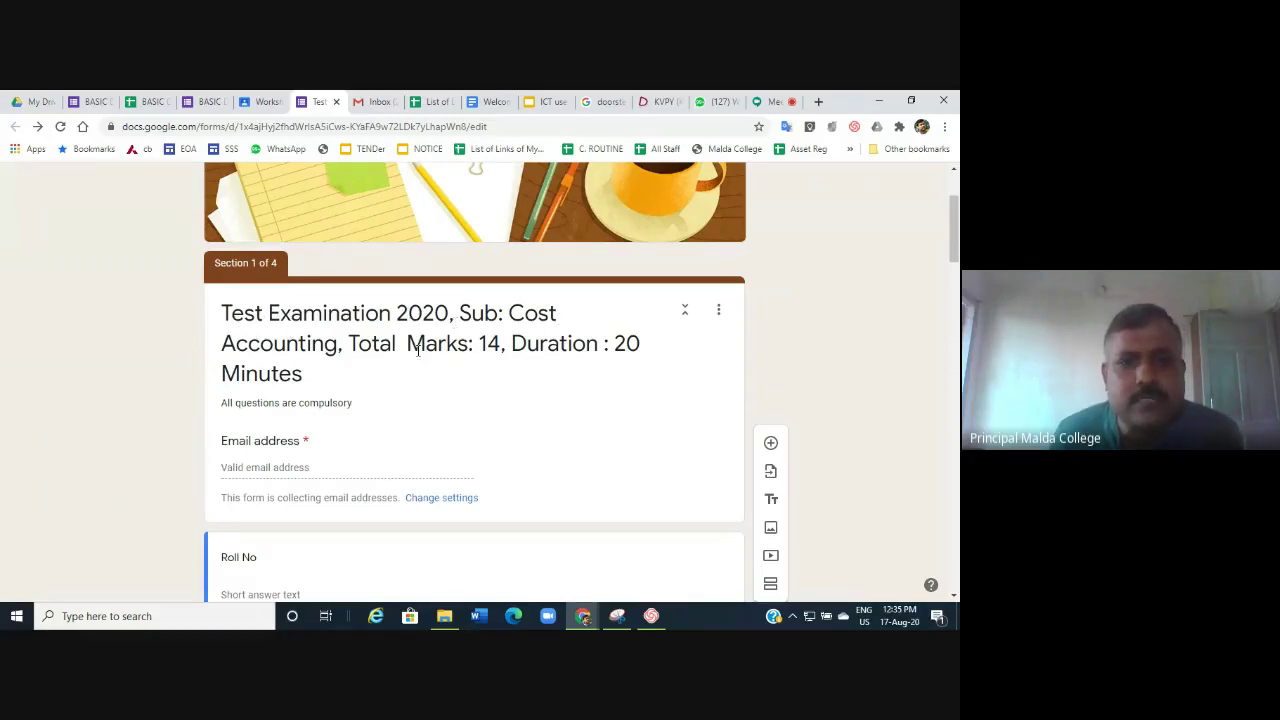
{"action": "left_click", "coordinate": [502, 345]}
{"action": "type", "text": ","}
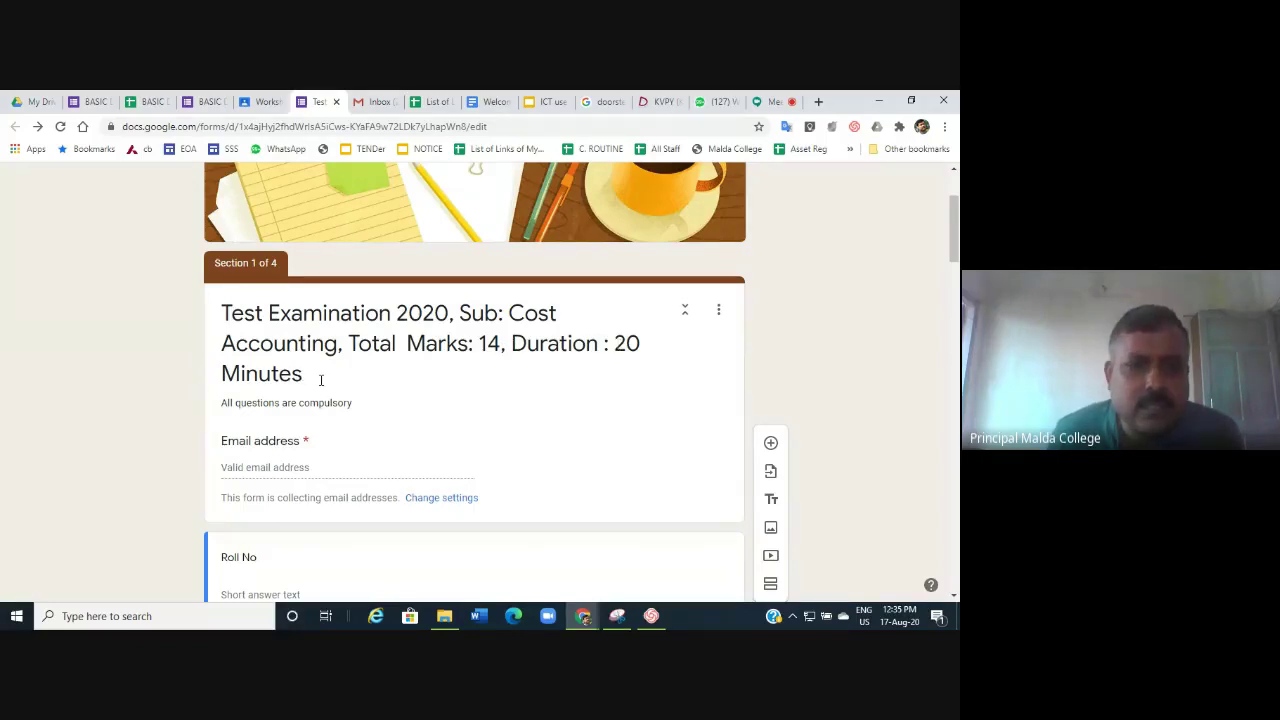
{"action": "scroll", "coordinate": [321, 380], "scroll_direction": "down", "scroll_amount": 2}
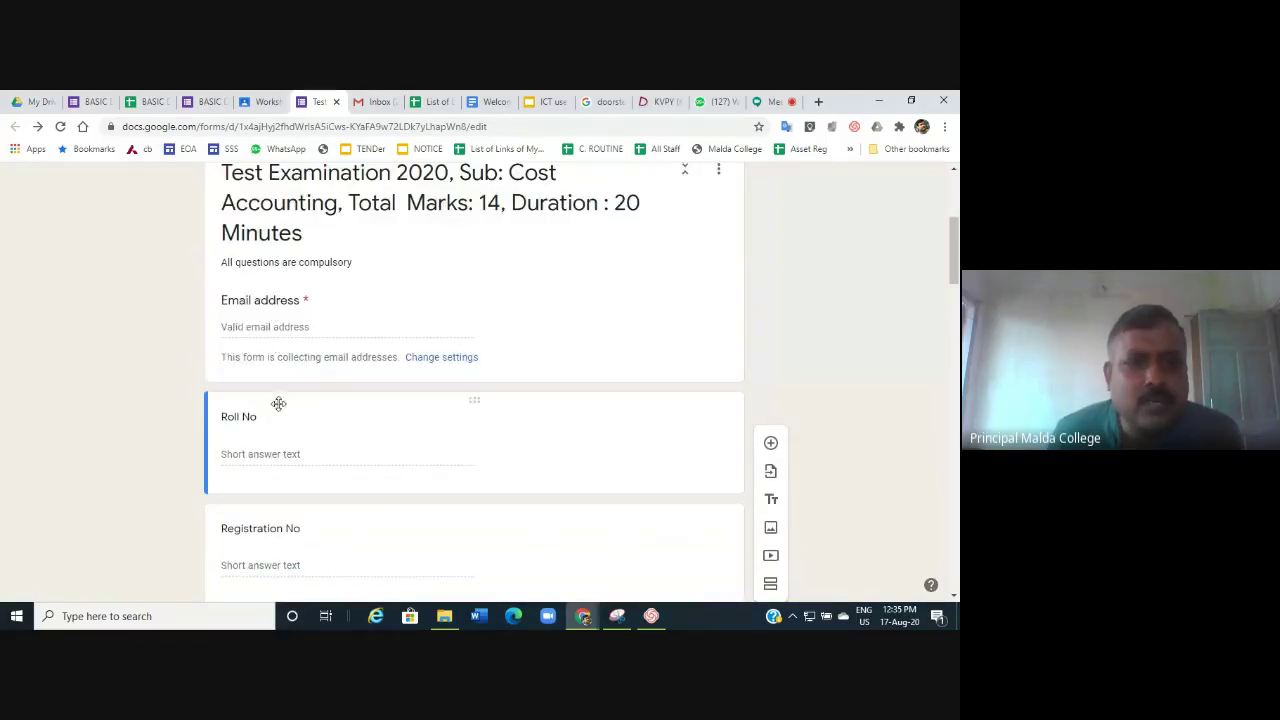
{"action": "scroll", "coordinate": [278, 430], "scroll_direction": "down", "scroll_amount": 2}
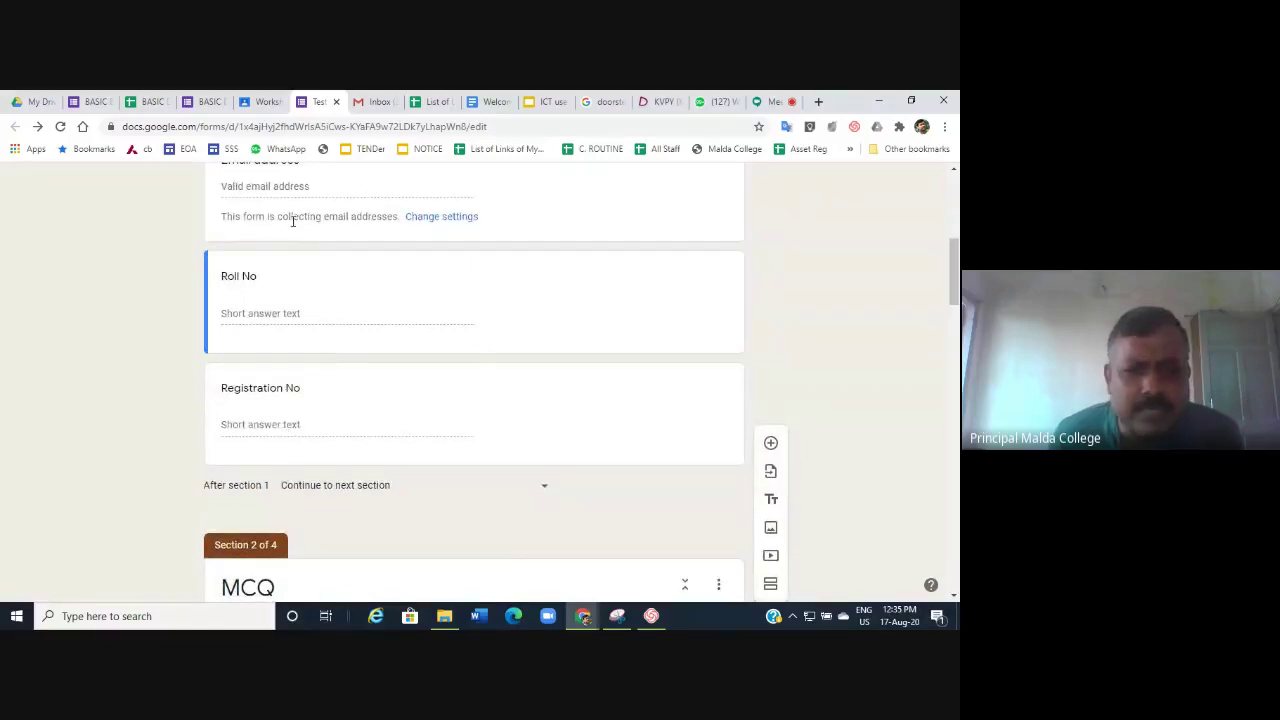
{"action": "scroll", "coordinate": [363, 355], "scroll_direction": "up", "scroll_amount": 6}
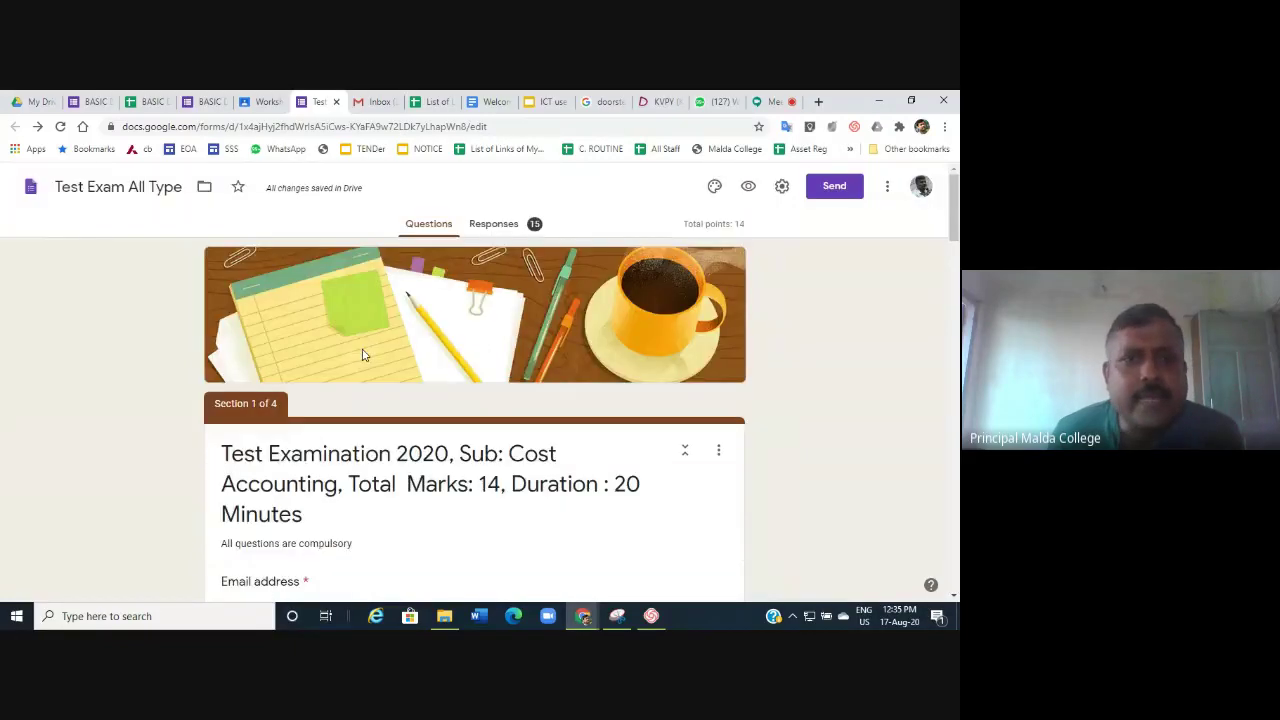
{"action": "left_click", "coordinate": [203, 102]}
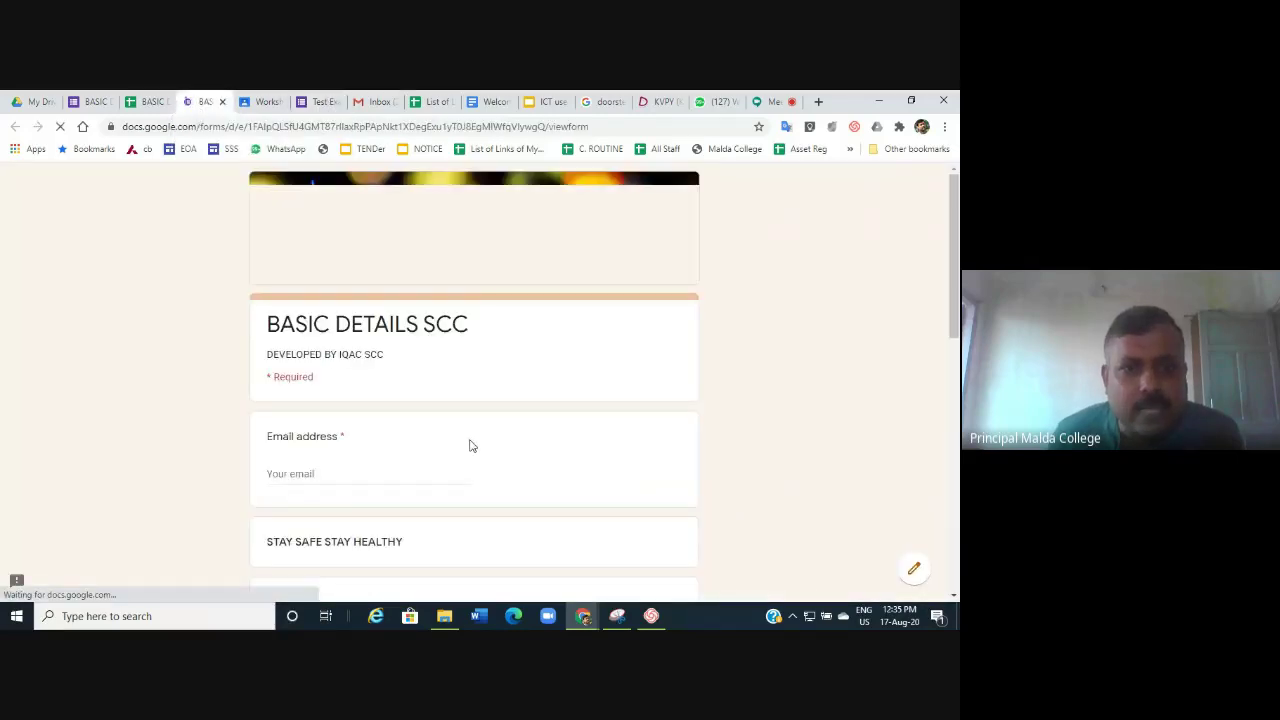
Review the BASIC DETAILS SCC form's 28 responses individually, starting at response 28.
{"action": "left_click", "coordinate": [90, 102]}
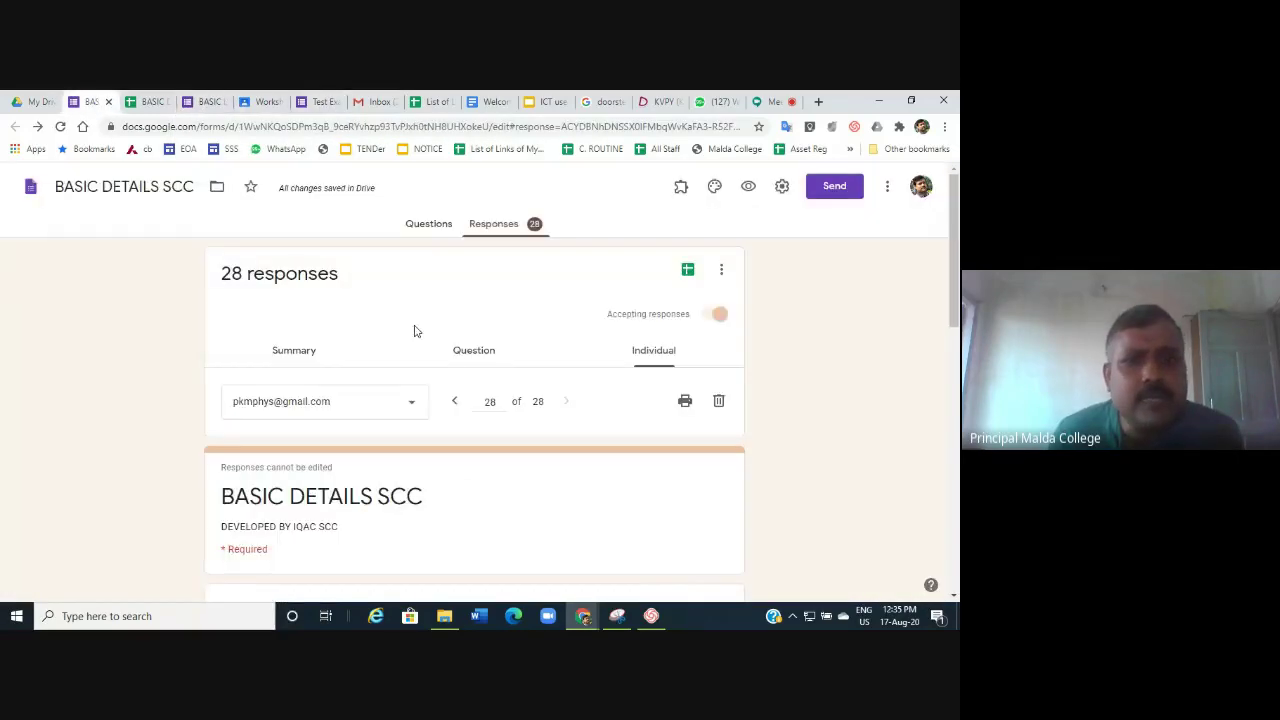
{"action": "scroll", "coordinate": [455, 365], "scroll_direction": "down", "scroll_amount": 10}
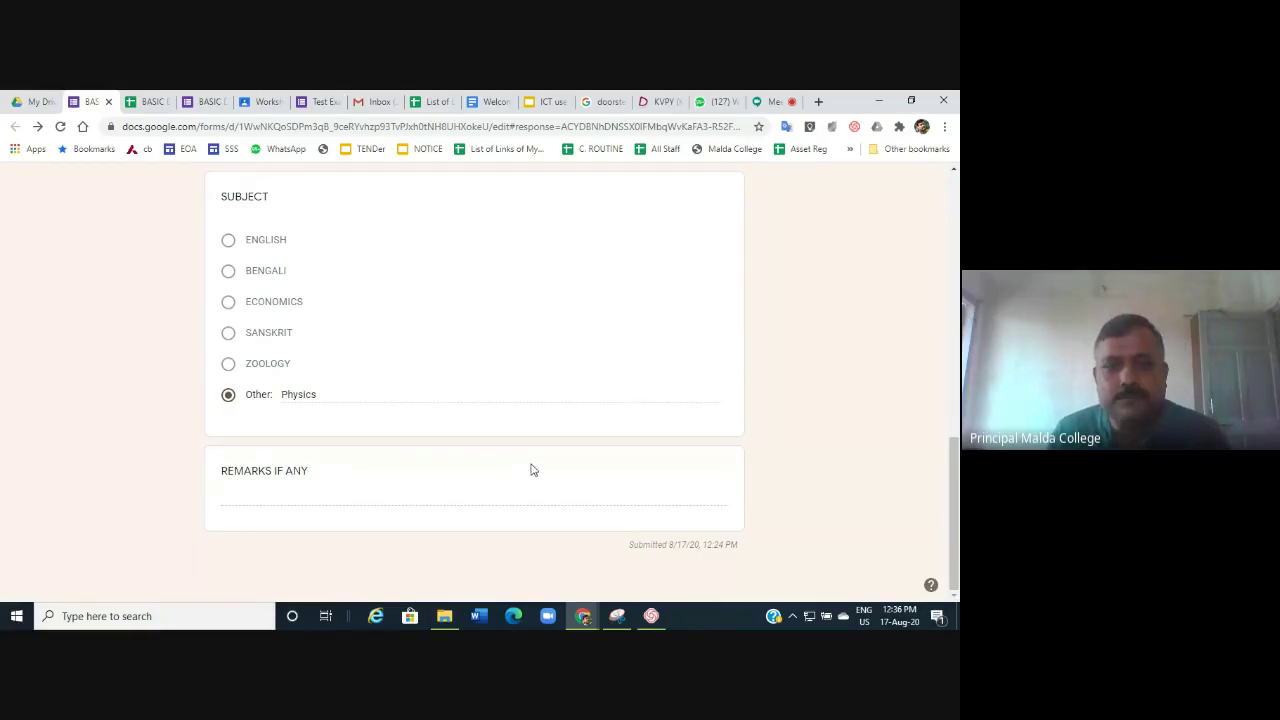
{"action": "key", "text": "Home"}
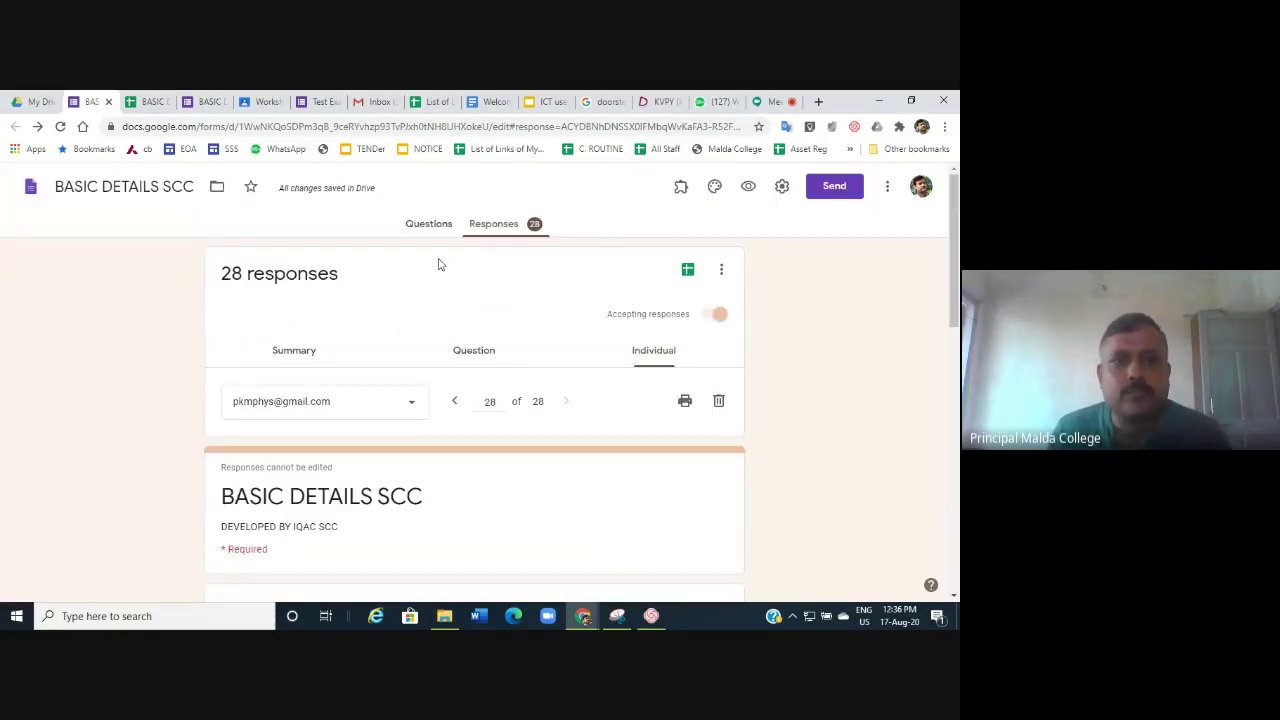
Add a new section after the REMARKS IF ANY question and title it 'mcq'.
{"action": "left_click", "coordinate": [432, 226]}
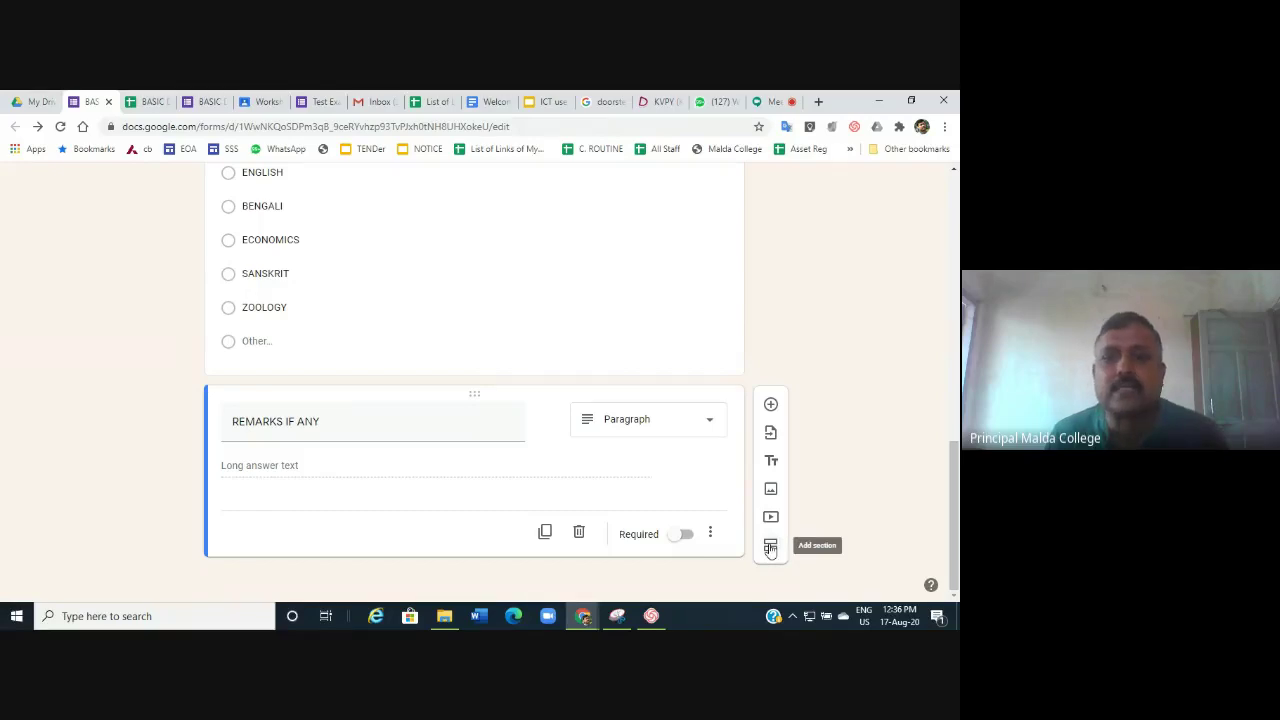
{"action": "left_click", "coordinate": [770, 548]}
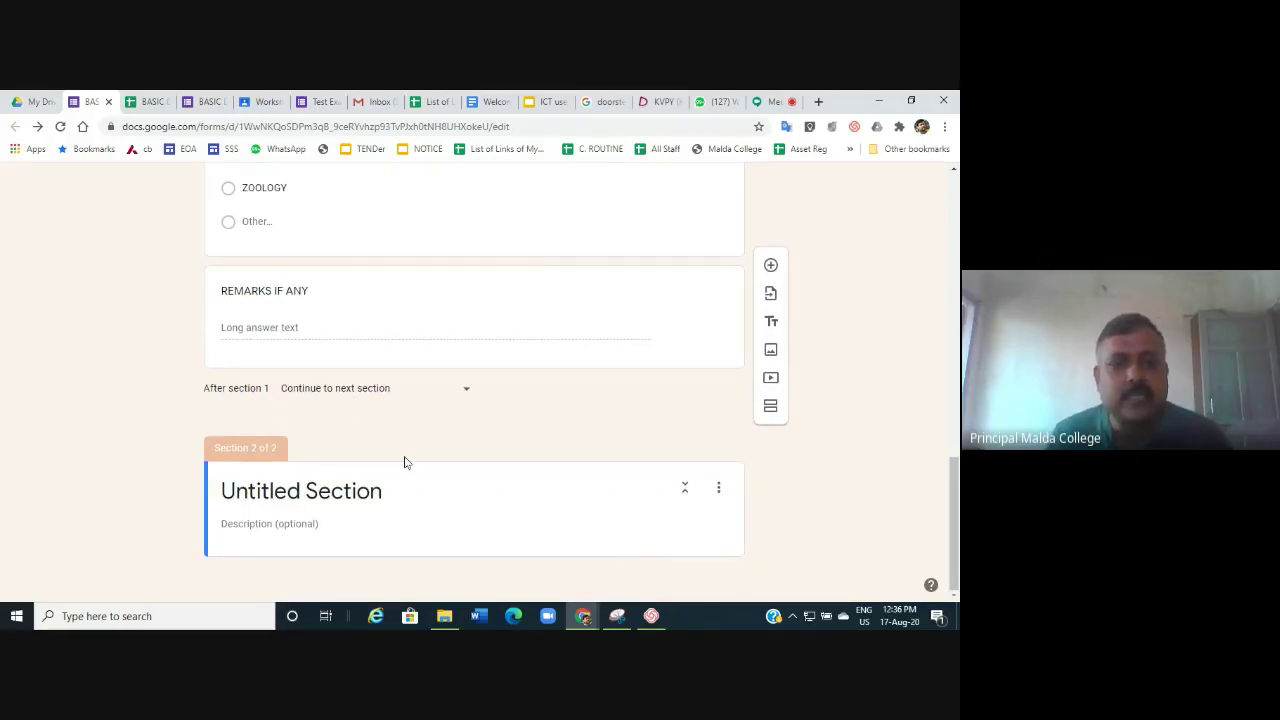
{"action": "left_click", "coordinate": [387, 490]}
{"action": "type", "text": "mcq"}
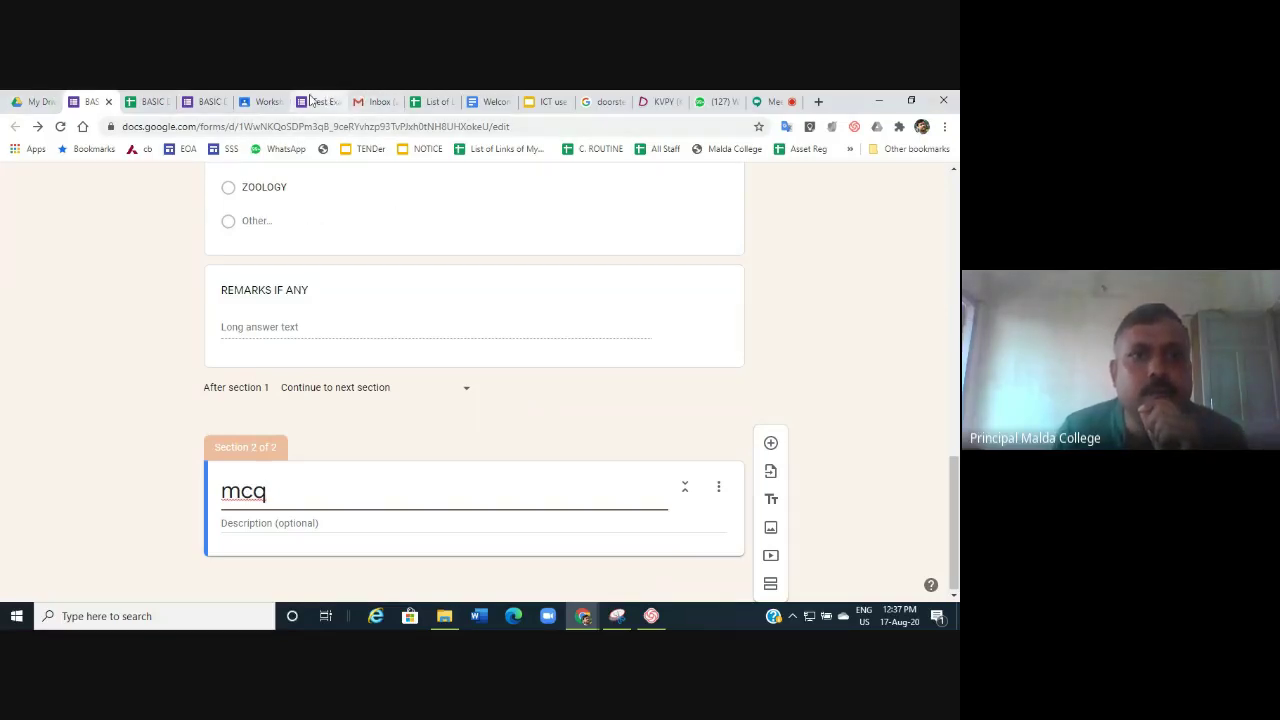
{"action": "left_click", "coordinate": [313, 103]}
{"action": "scroll", "coordinate": [377, 397], "scroll_direction": "down", "scroll_amount": 5}
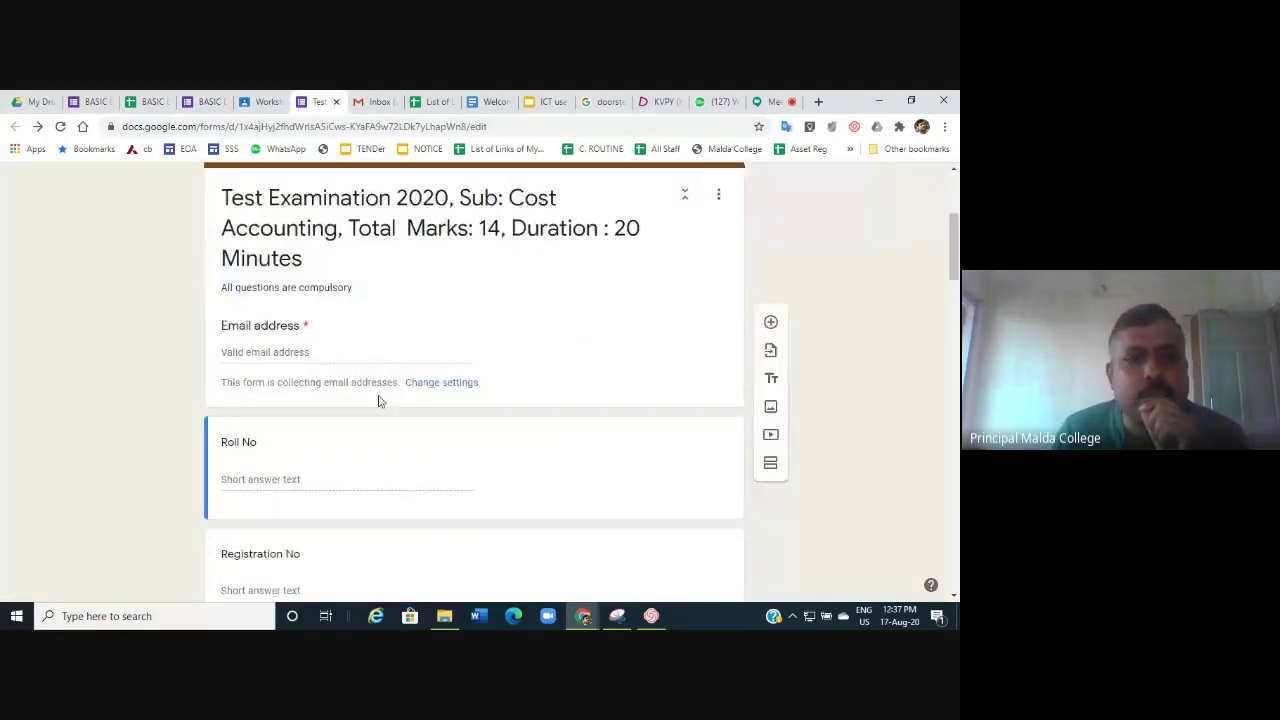
{"action": "scroll", "coordinate": [251, 366], "scroll_direction": "down", "scroll_amount": 2}
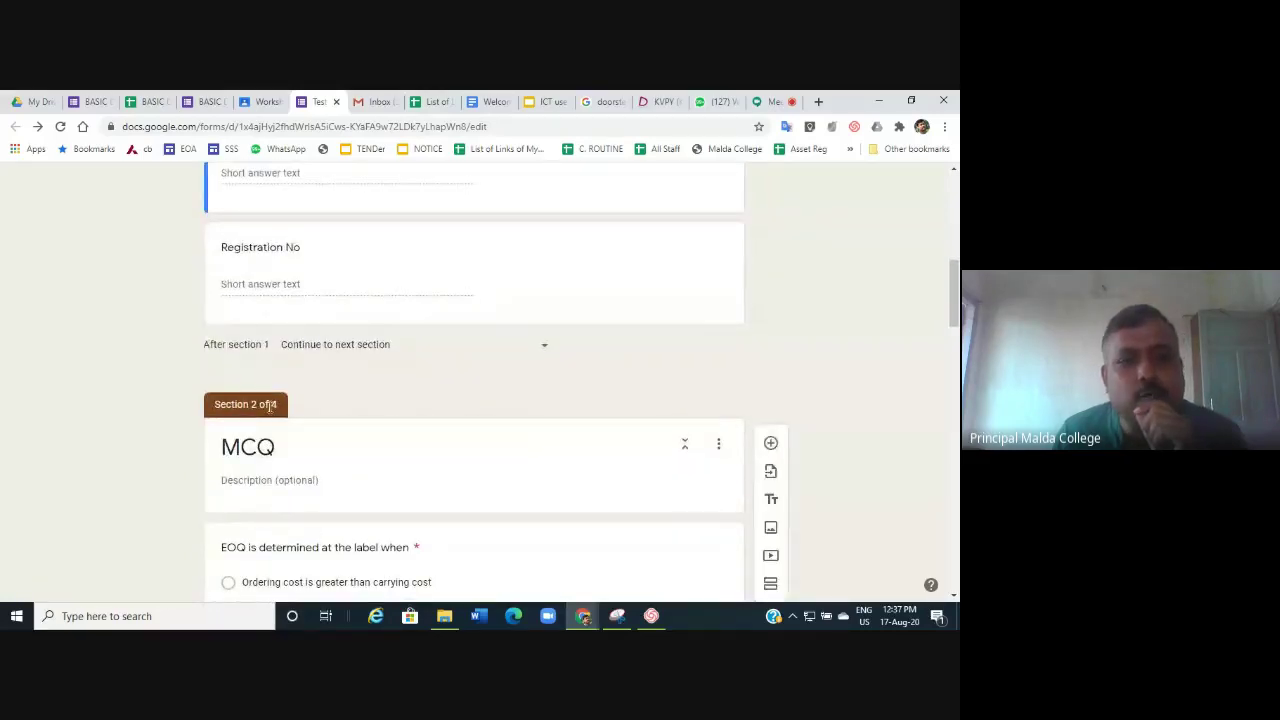
{"action": "scroll", "coordinate": [326, 413], "scroll_direction": "down", "scroll_amount": 2}
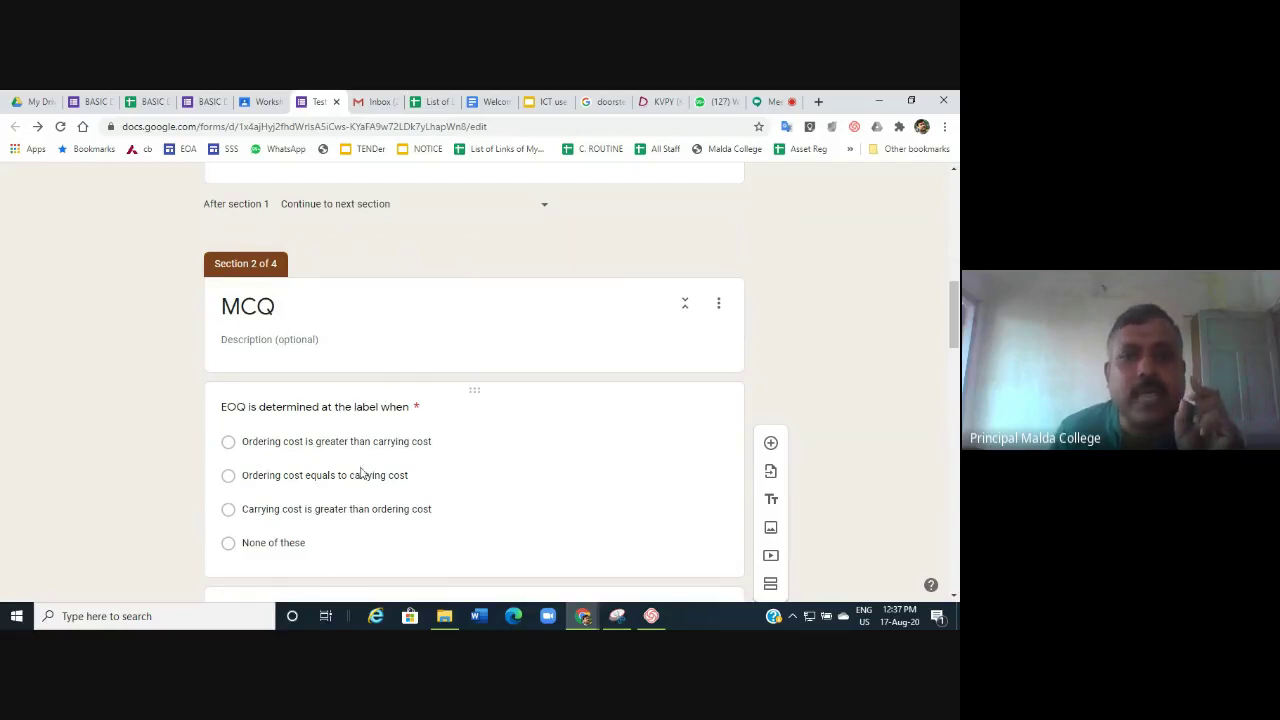
{"action": "scroll", "coordinate": [360, 471], "scroll_direction": "up", "scroll_amount": 10}
{"action": "scroll", "coordinate": [362, 473], "scroll_direction": "up", "scroll_amount": 1}
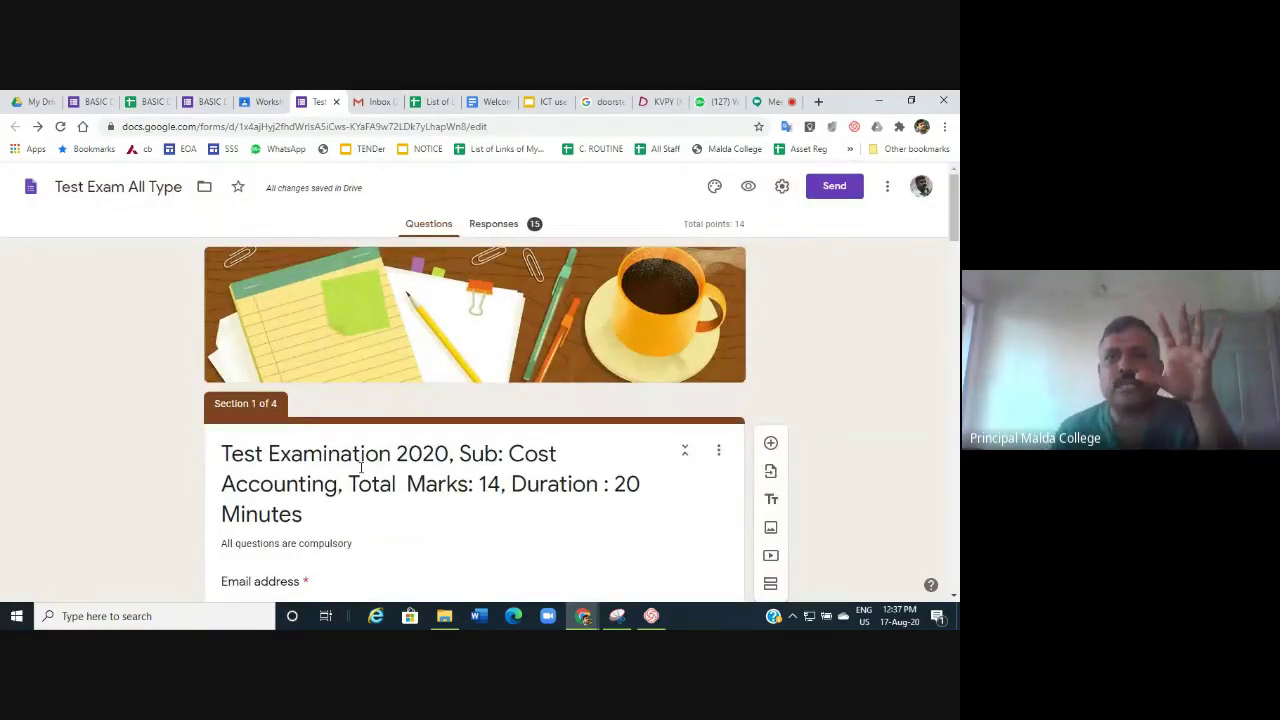
Keep Make this a quiz on with grades released later after manual review, and save settings.
{"action": "left_click", "coordinate": [781, 190]}
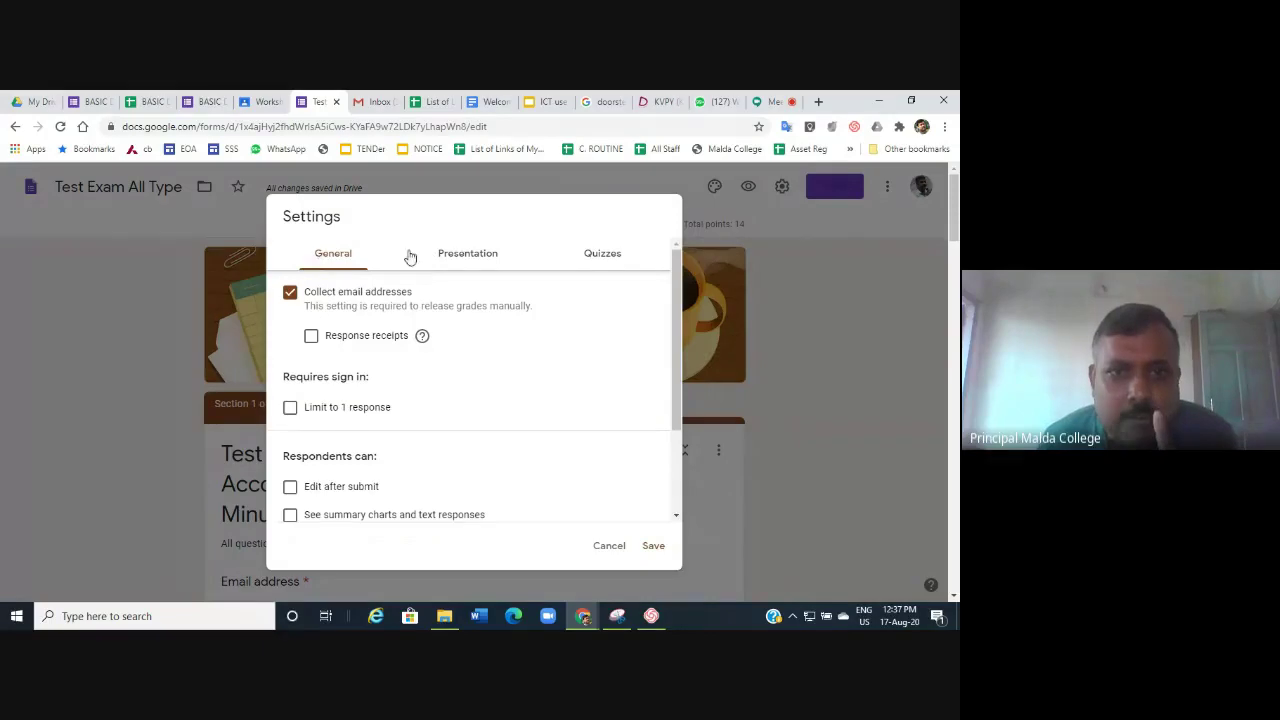
{"action": "left_click", "coordinate": [459, 257]}
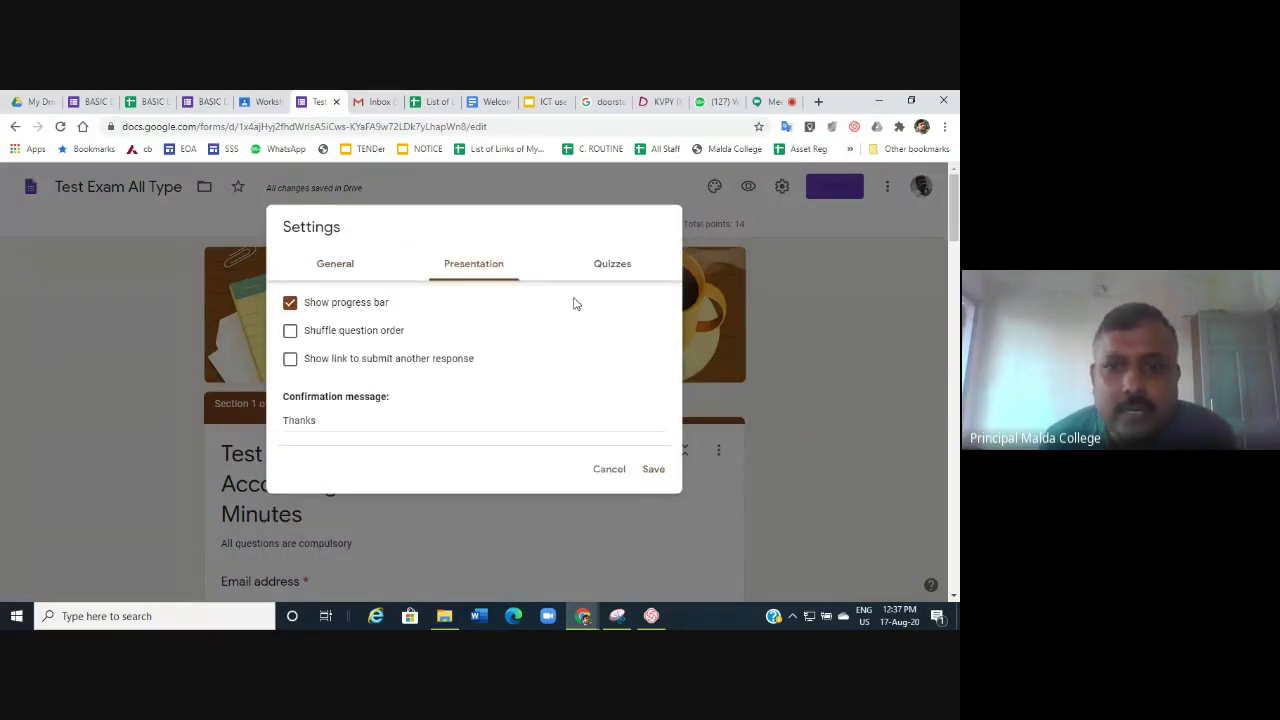
{"action": "left_click", "coordinate": [610, 263]}
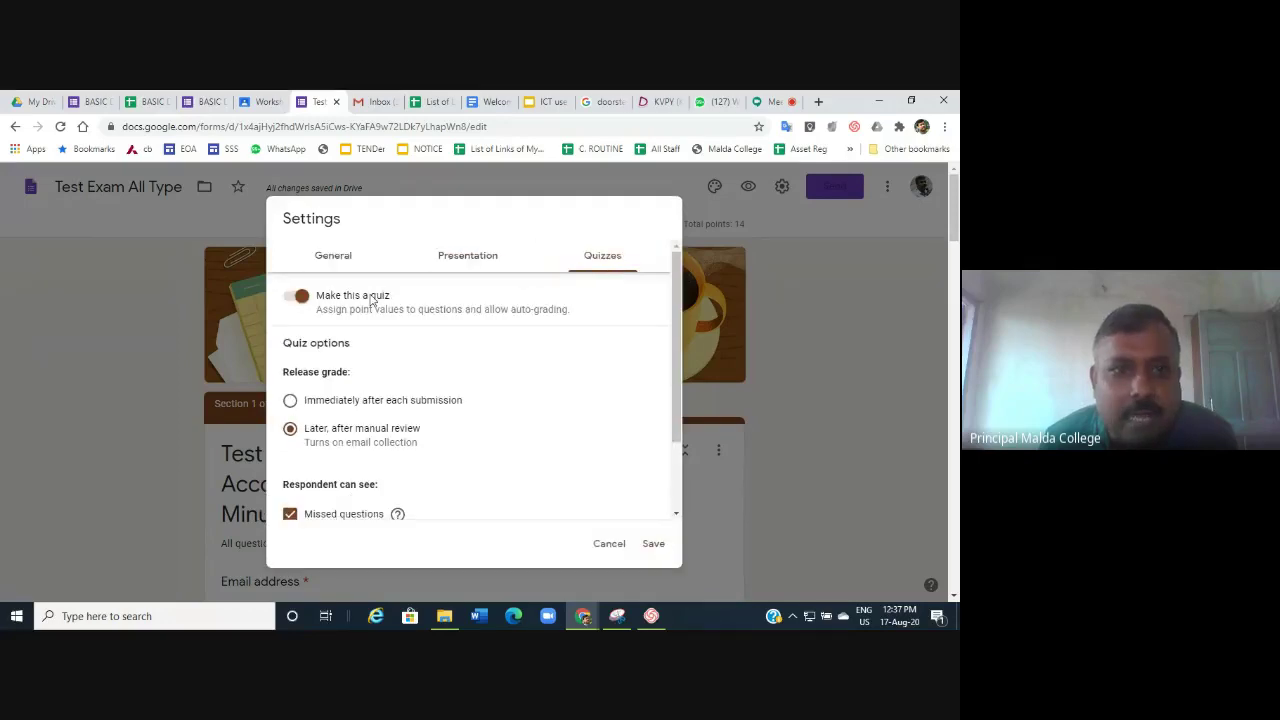
{"action": "left_click", "coordinate": [297, 295]}
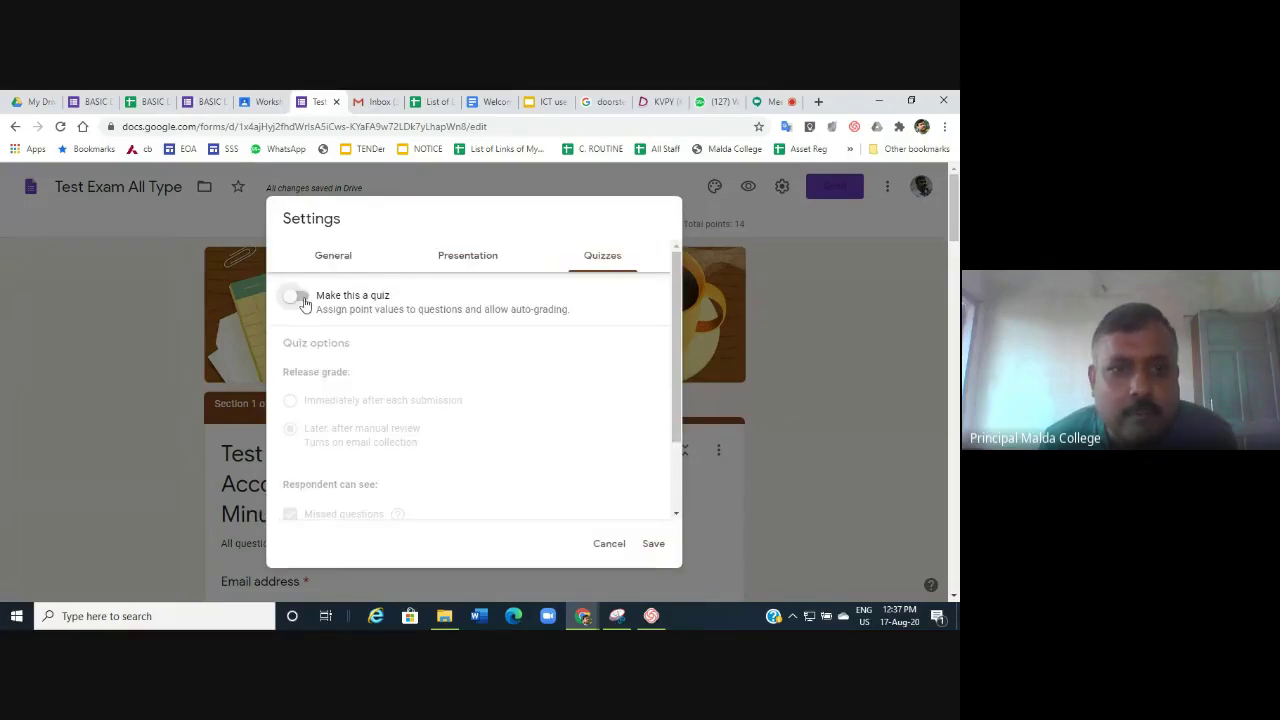
{"action": "left_click", "coordinate": [300, 297]}
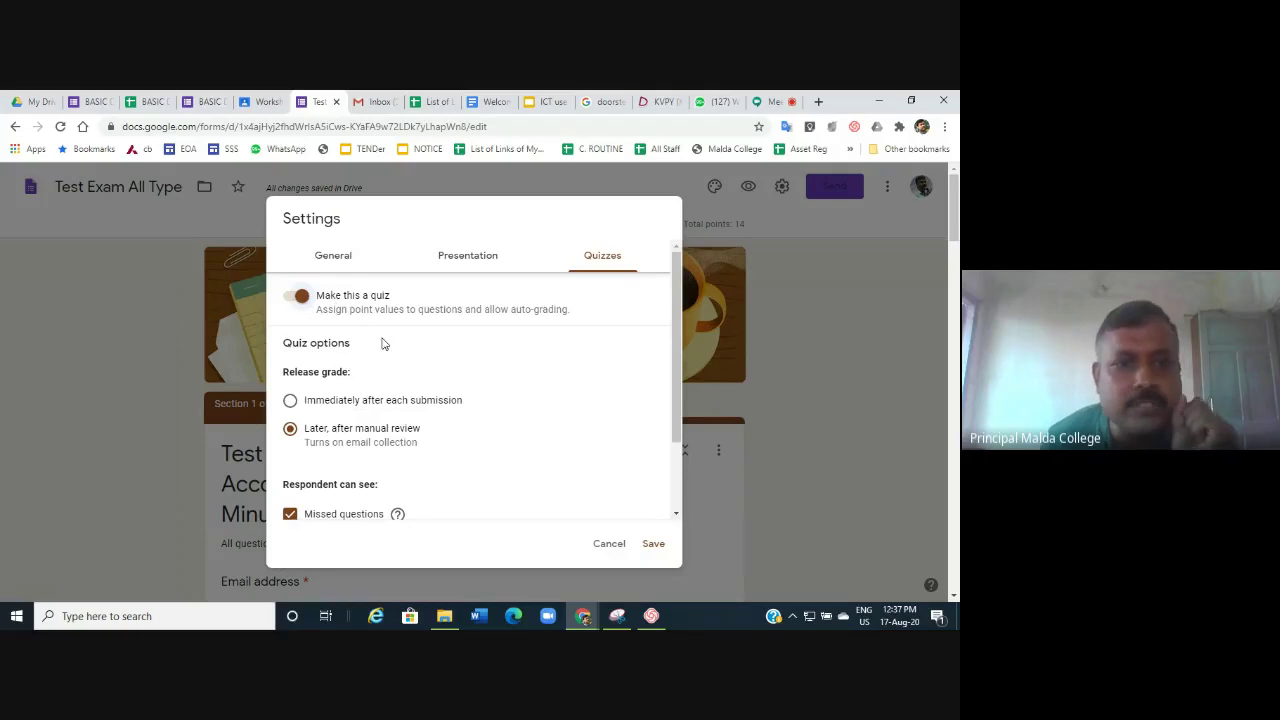
{"action": "scroll", "coordinate": [381, 343], "scroll_direction": "down", "scroll_amount": 2}
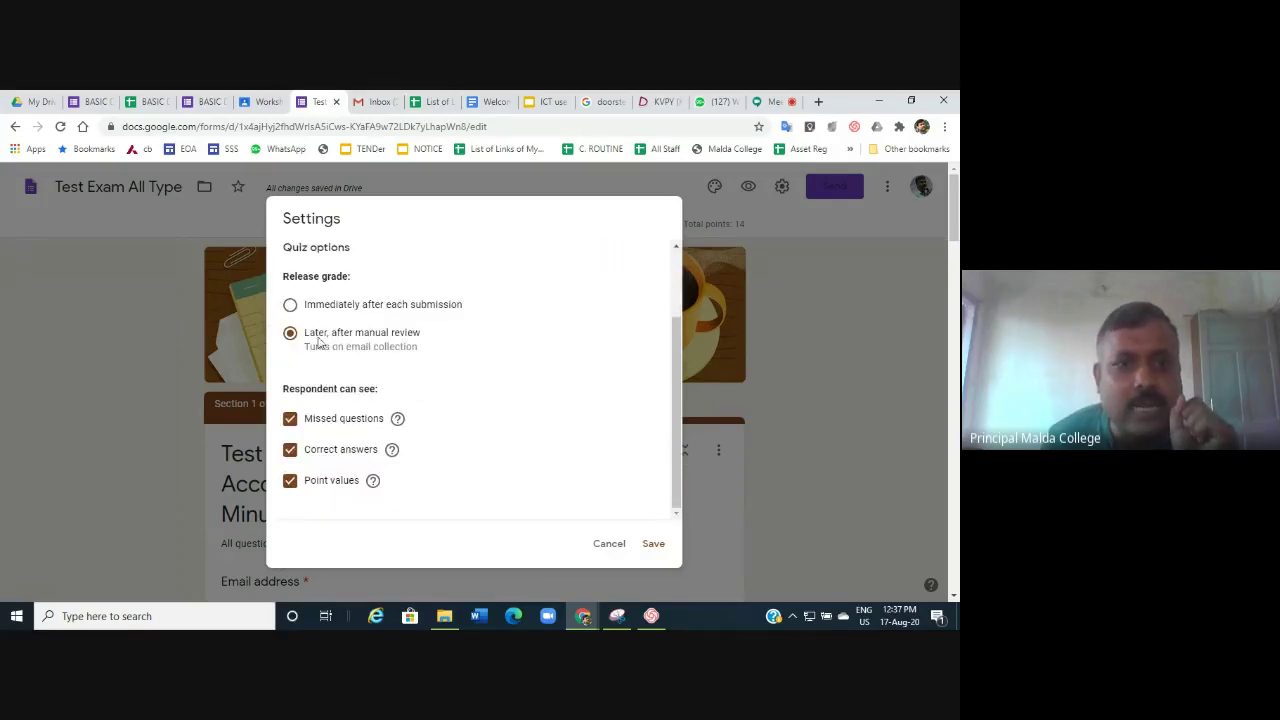
{"action": "scroll", "coordinate": [431, 339], "scroll_direction": "up", "scroll_amount": 2}
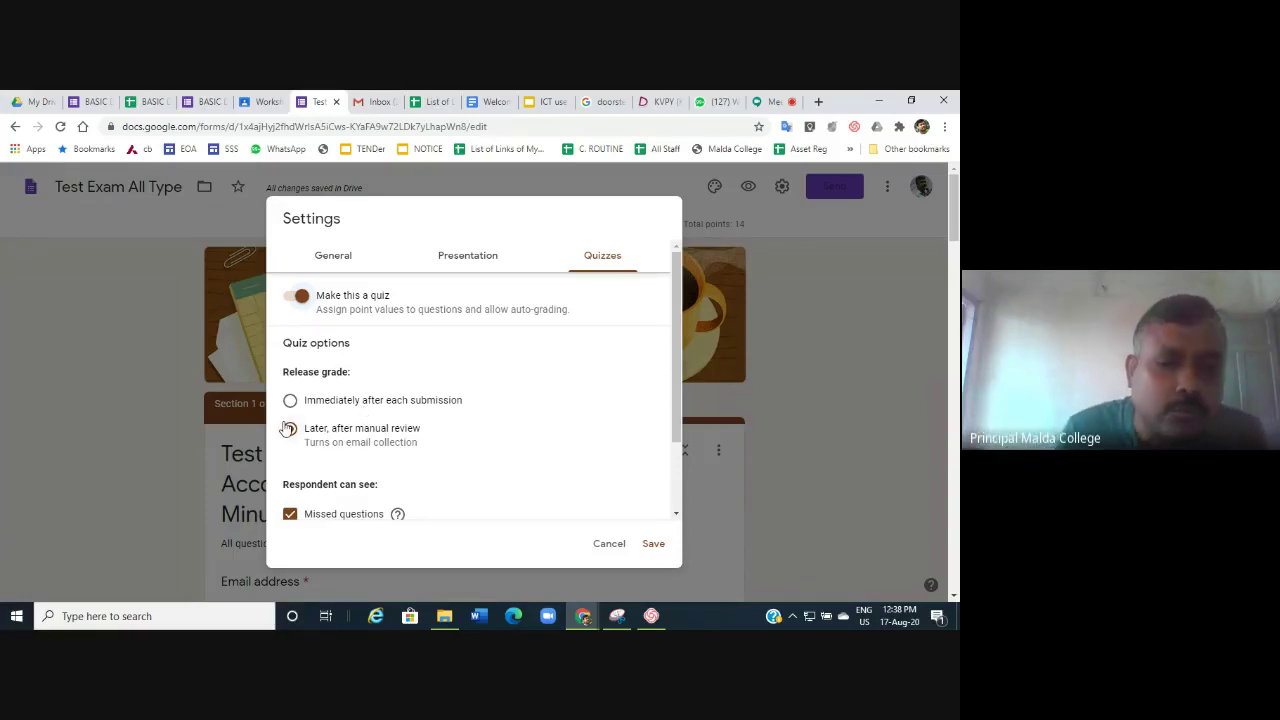
{"action": "scroll", "coordinate": [491, 480], "scroll_direction": "down", "scroll_amount": 1}
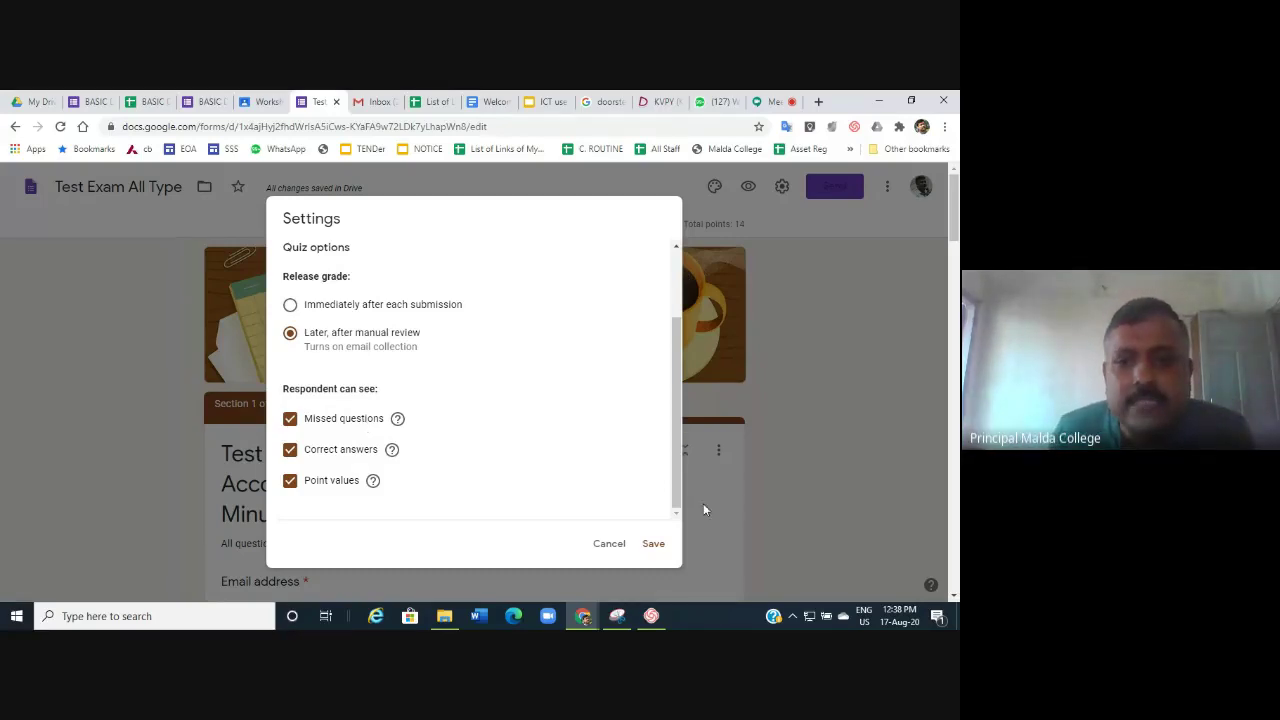
{"action": "left_click", "coordinate": [651, 544]}
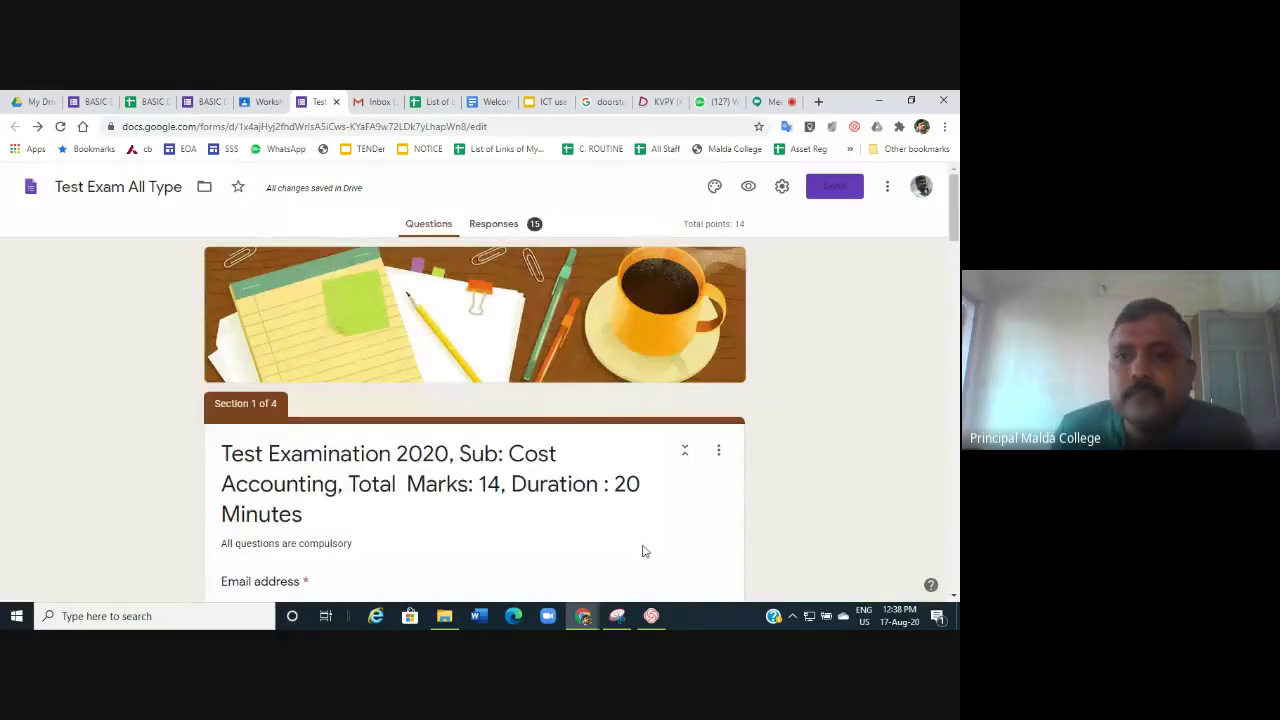
{"action": "scroll", "coordinate": [643, 548], "scroll_direction": "down", "scroll_amount": 7}
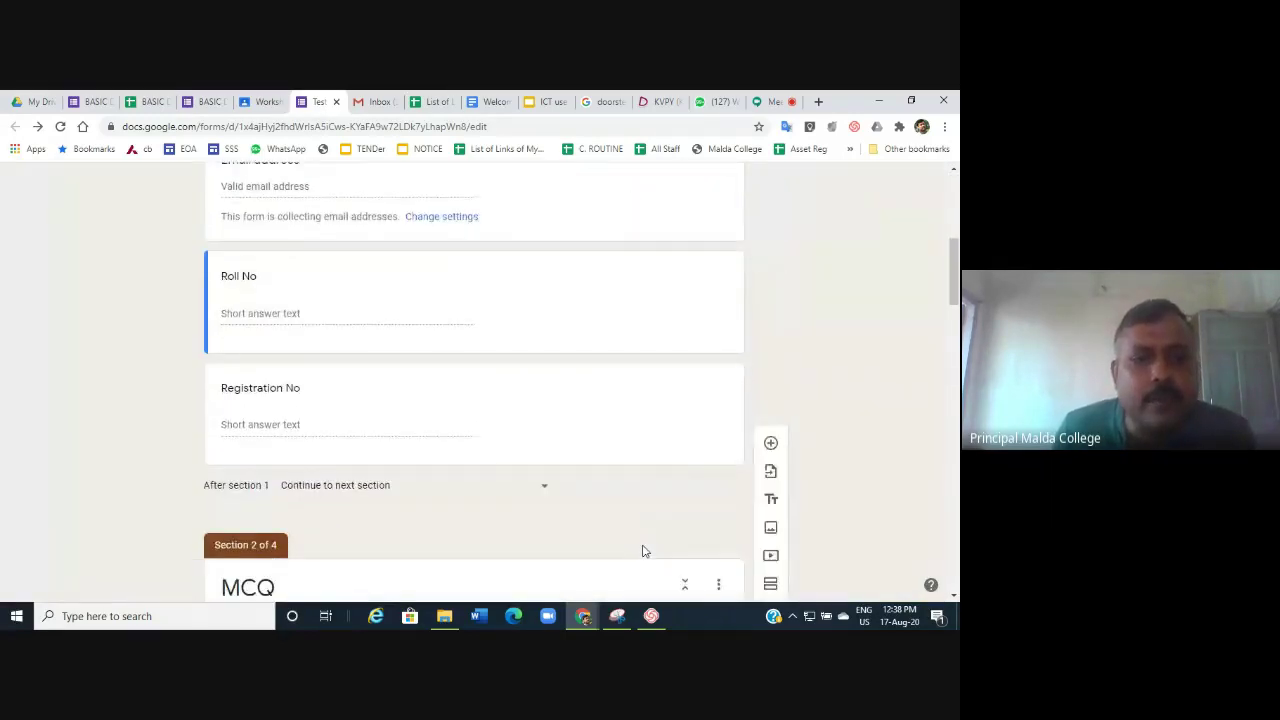
Set 'Ordering cost equals to carrying cost' as the EOQ question's correct answer, worth 2 points.
{"action": "scroll", "coordinate": [643, 545], "scroll_direction": "down", "scroll_amount": 2}
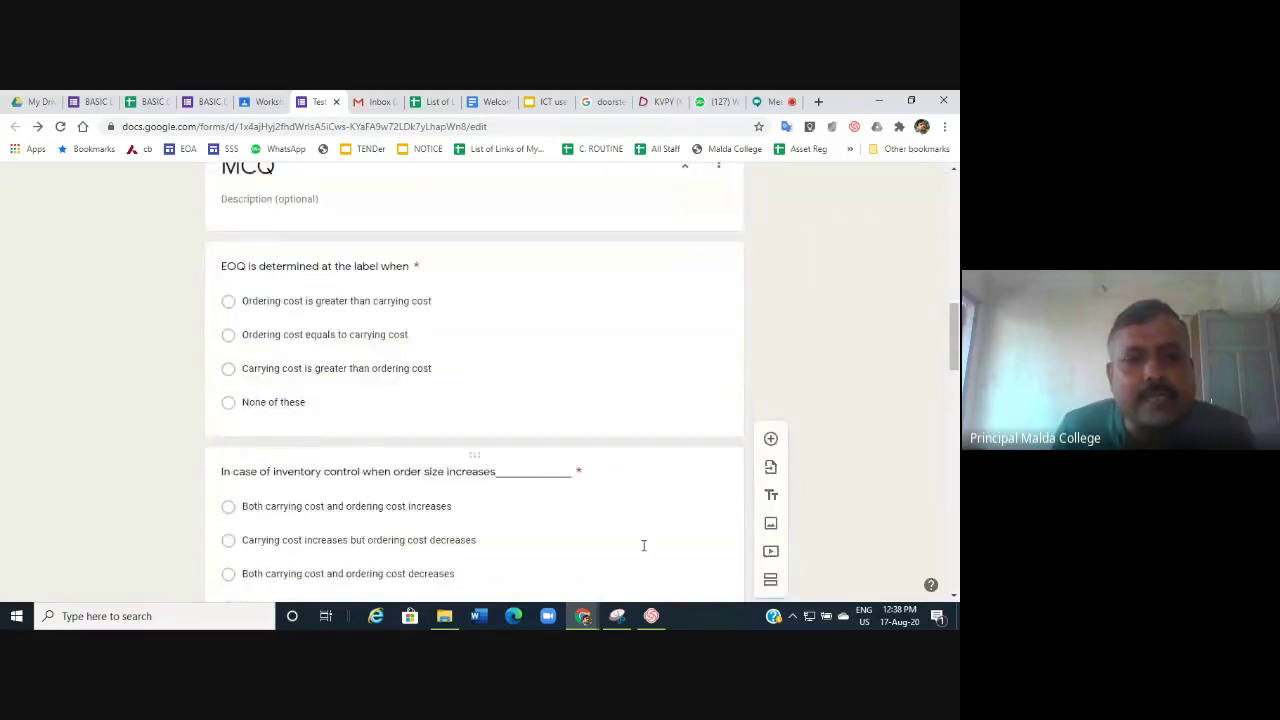
{"action": "left_click", "coordinate": [307, 261]}
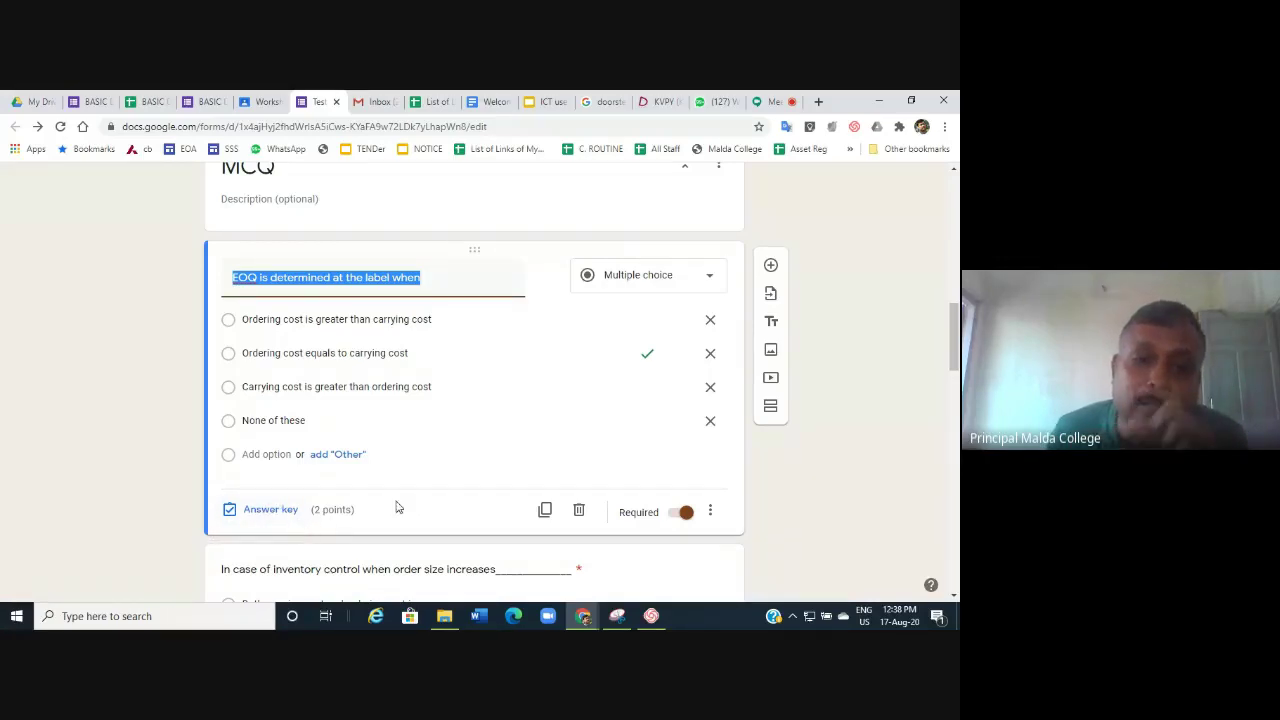
{"action": "left_click", "coordinate": [265, 511]}
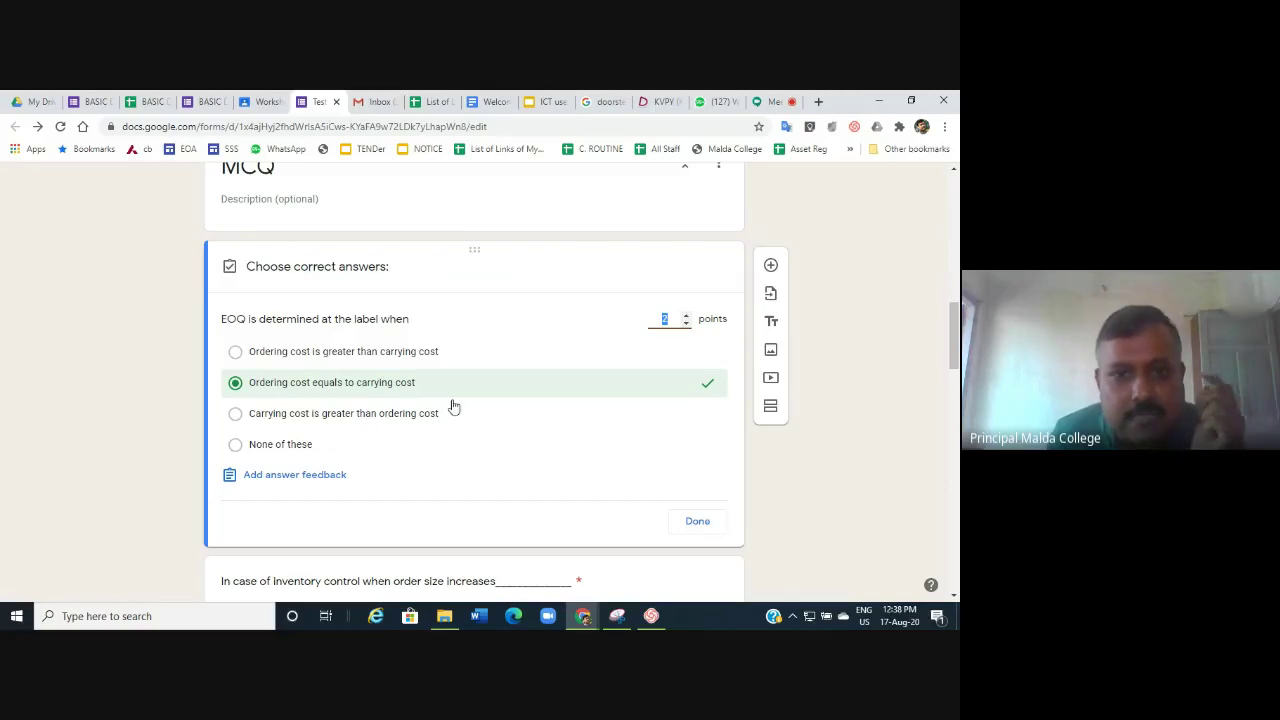
{"action": "left_click", "coordinate": [443, 352]}
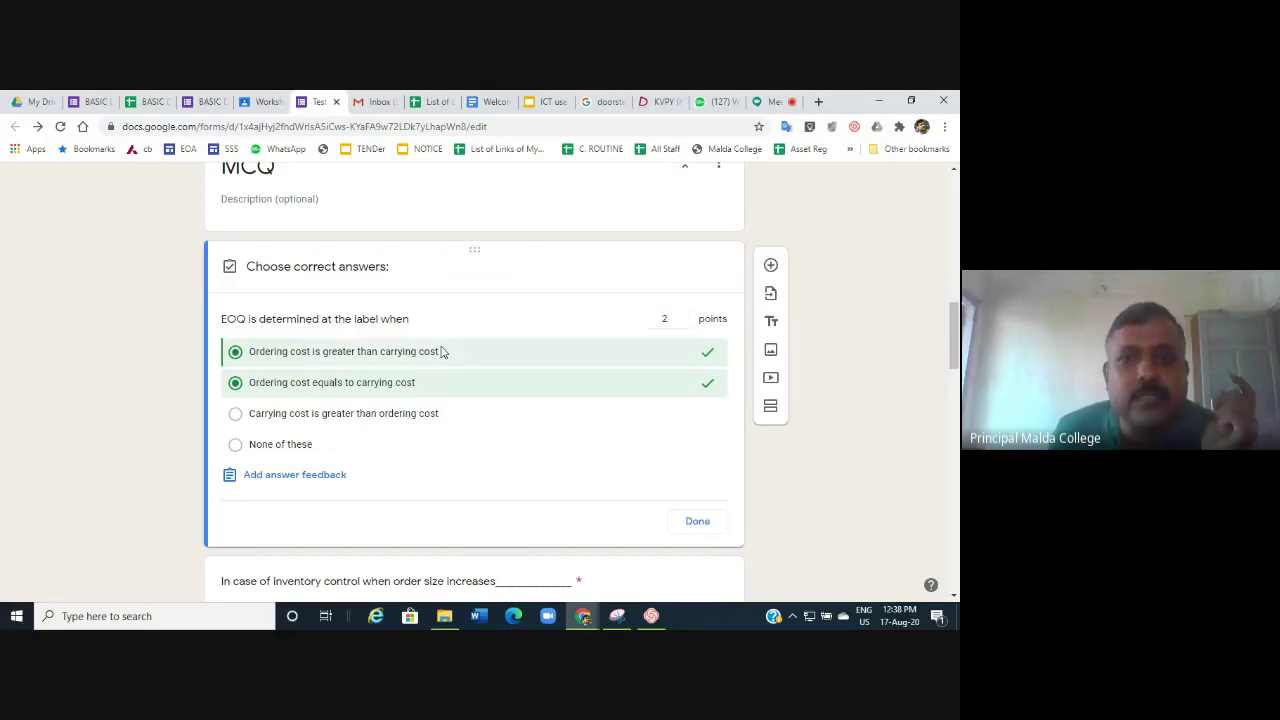
{"action": "left_click", "coordinate": [701, 388]}
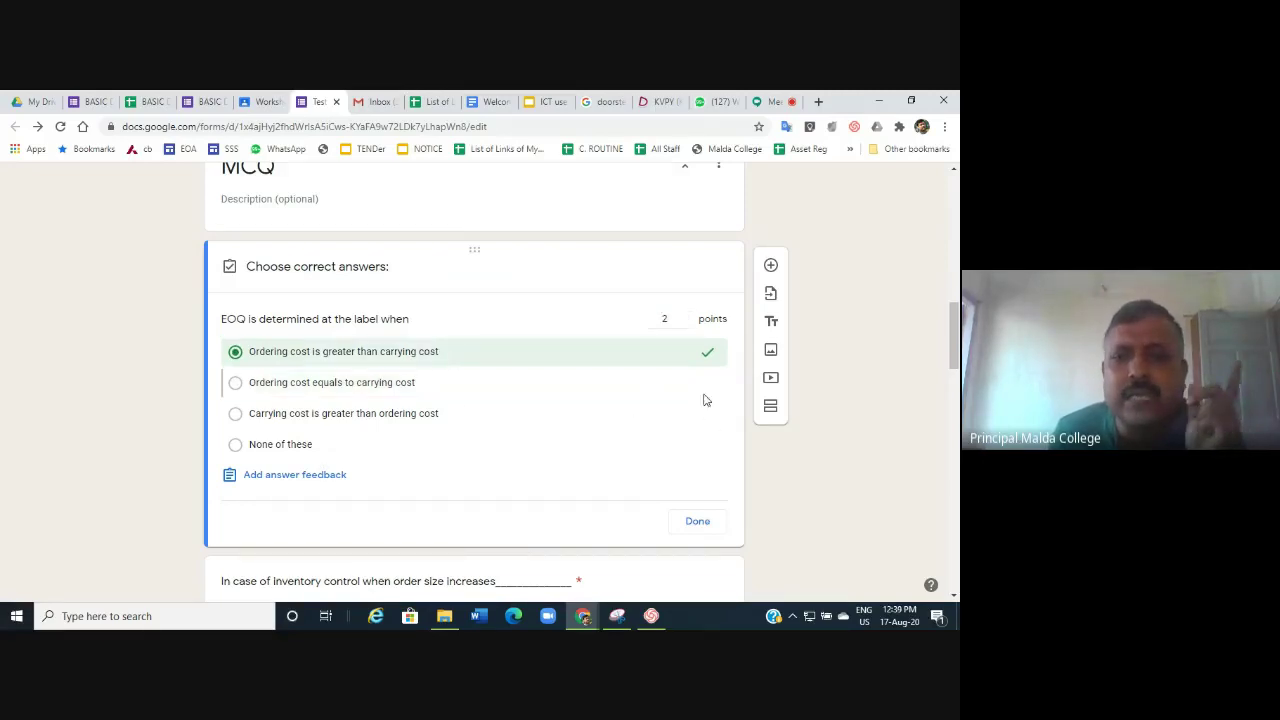
{"action": "left_click", "coordinate": [703, 354]}
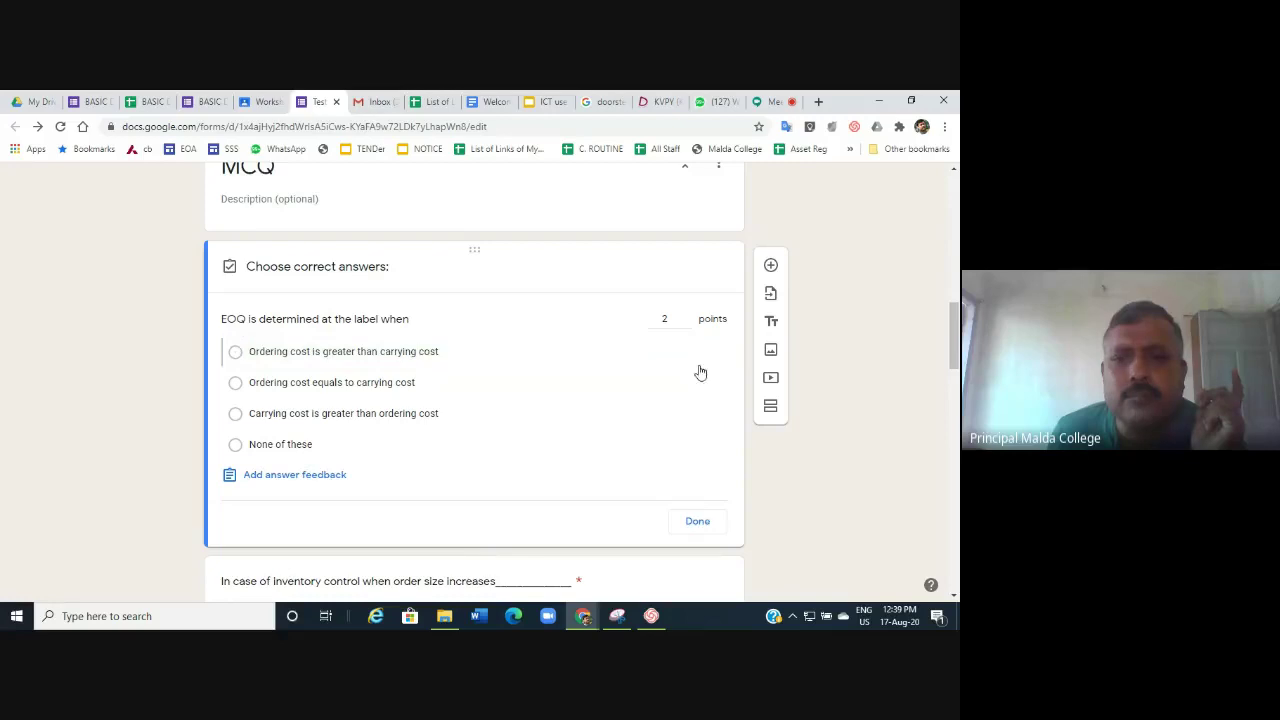
{"action": "left_click", "coordinate": [452, 388]}
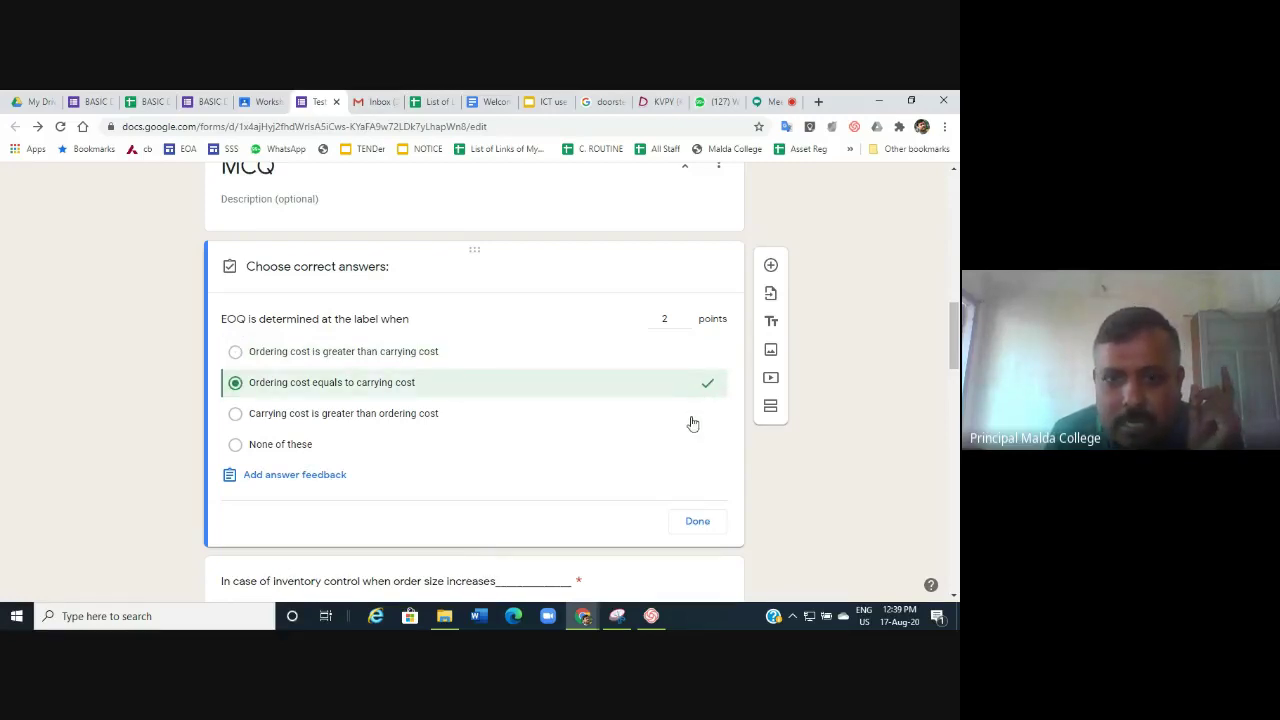
{"action": "left_click", "coordinate": [698, 523]}
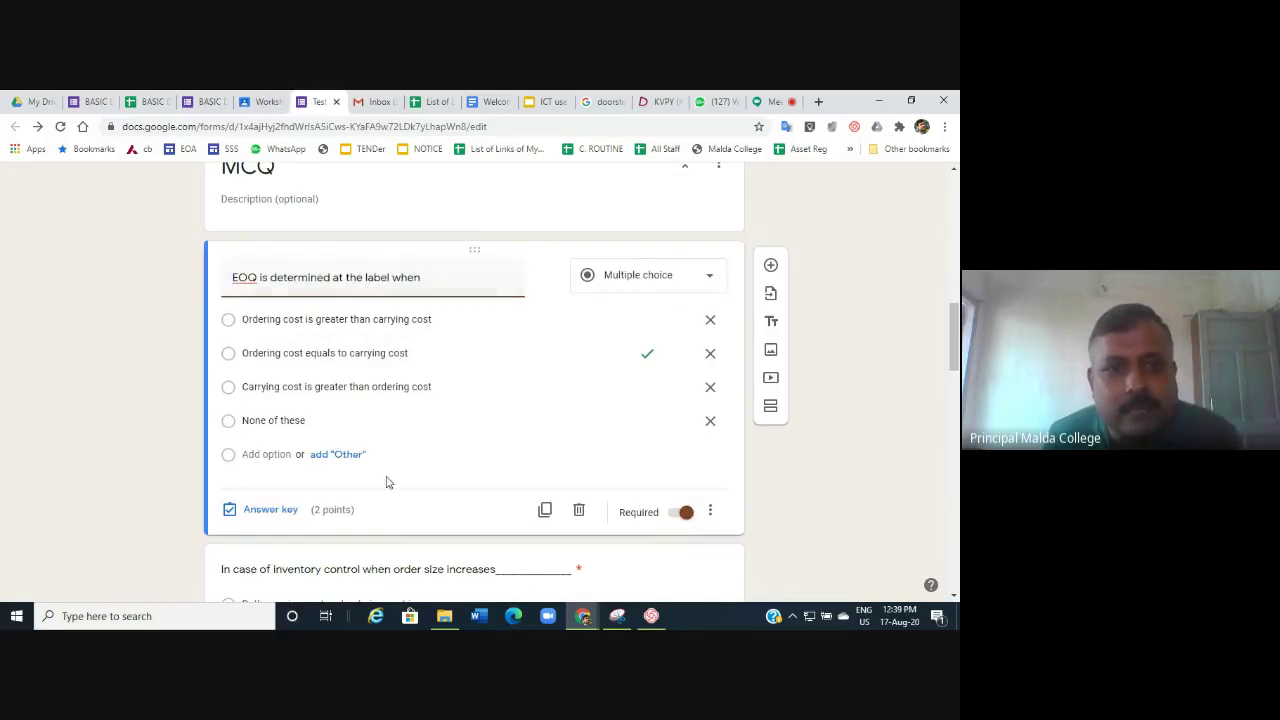
Turn on Shuffle option order for the EOQ multiple-choice question.
{"action": "left_click", "coordinate": [646, 358]}
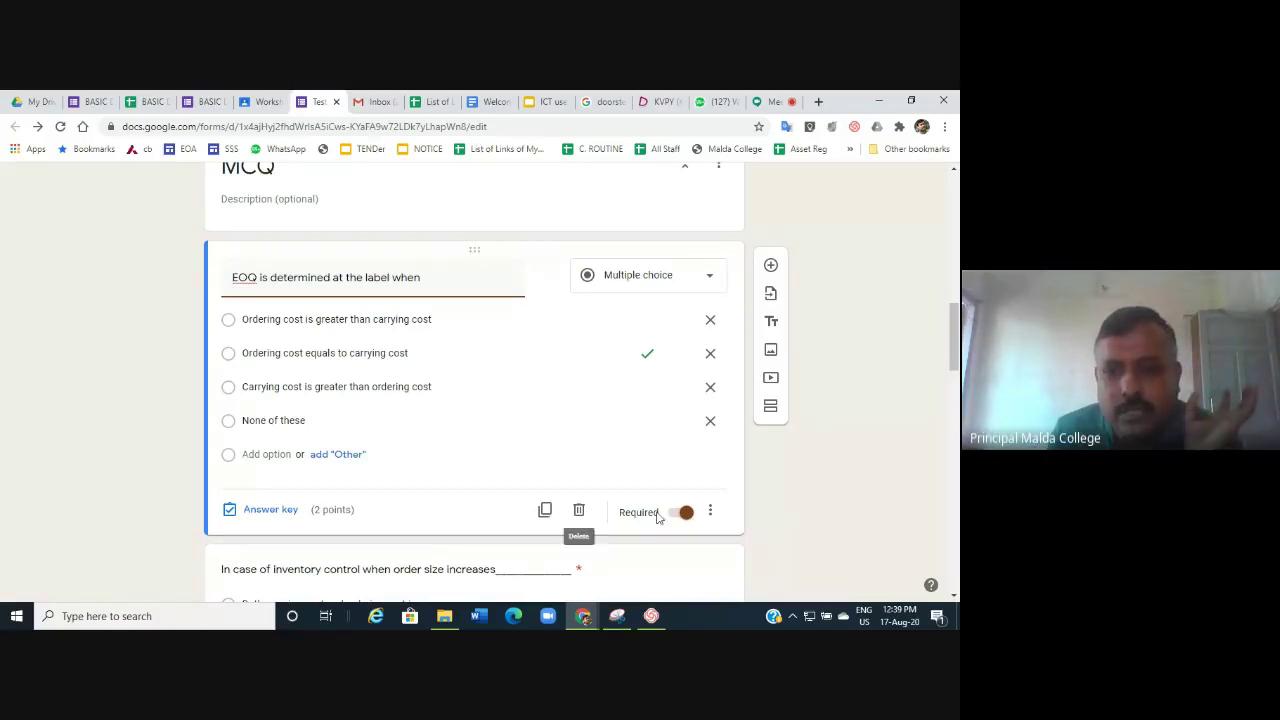
{"action": "left_click", "coordinate": [710, 512]}
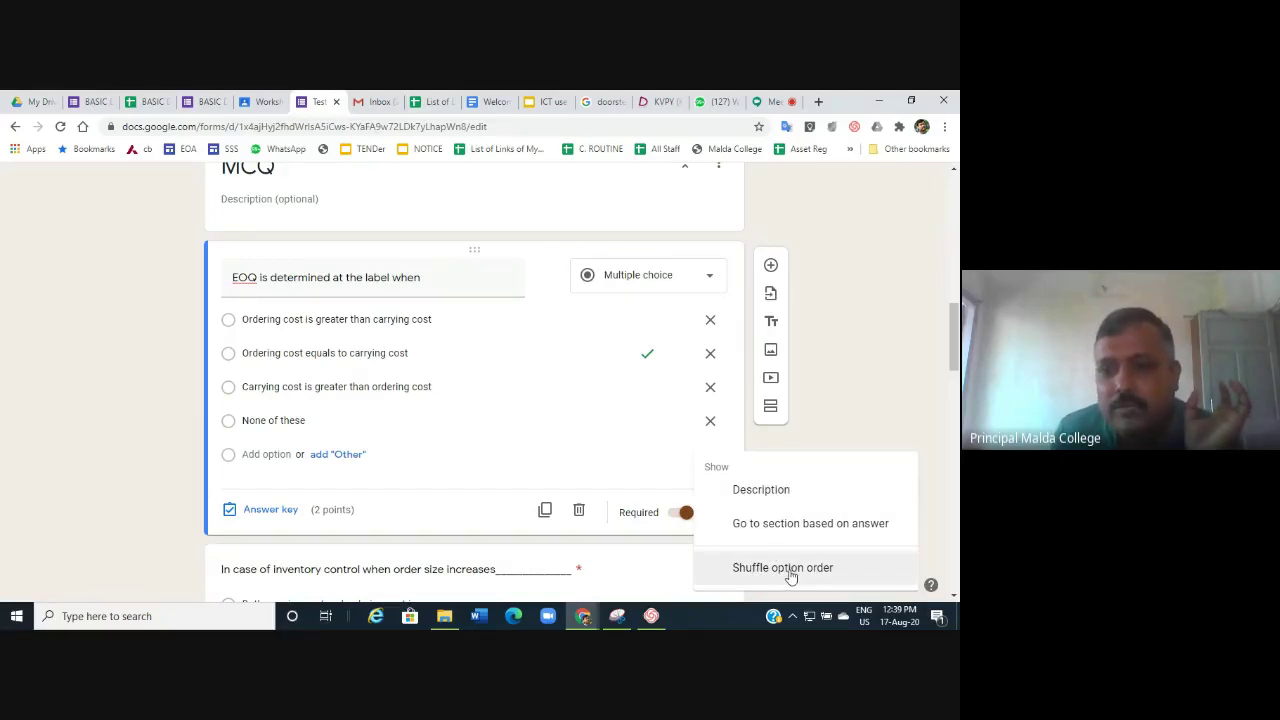
{"action": "left_click", "coordinate": [790, 572]}
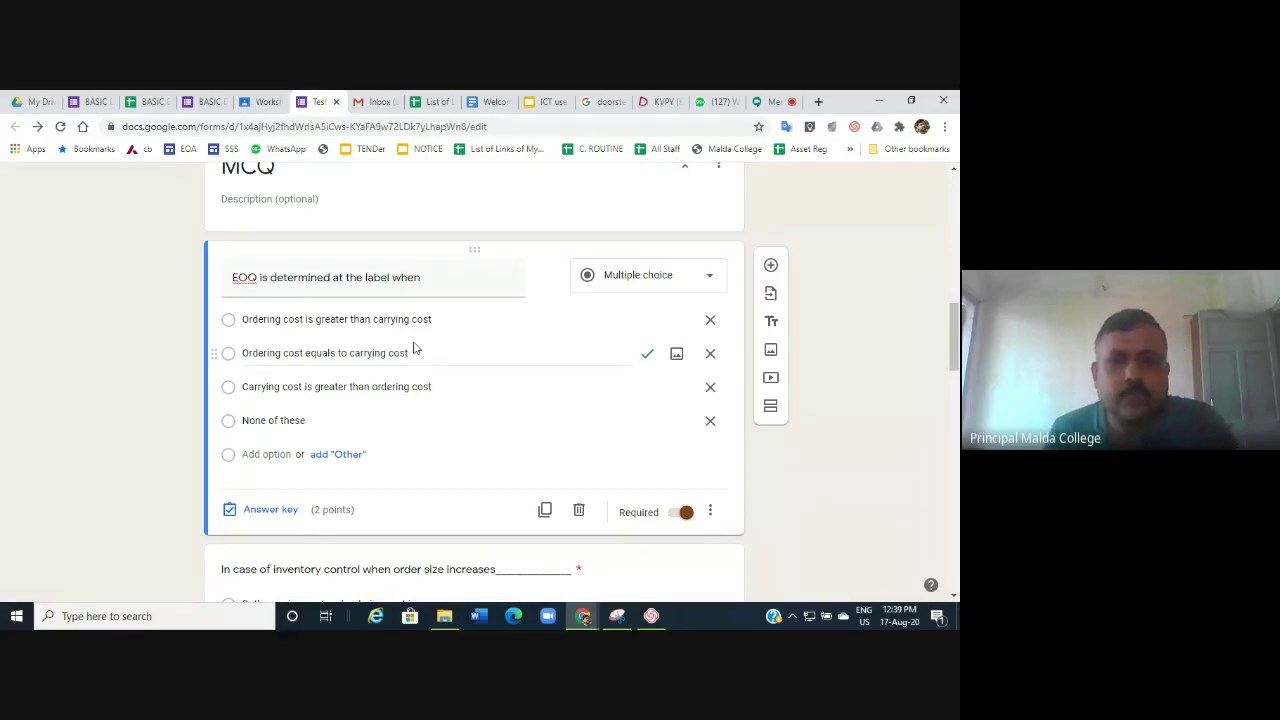
Confirm 'Carrying cost increases but ordering cost decreases' as the inventory-control question's 2-point answer.
{"action": "scroll", "coordinate": [392, 447], "scroll_direction": "down", "scroll_amount": 5}
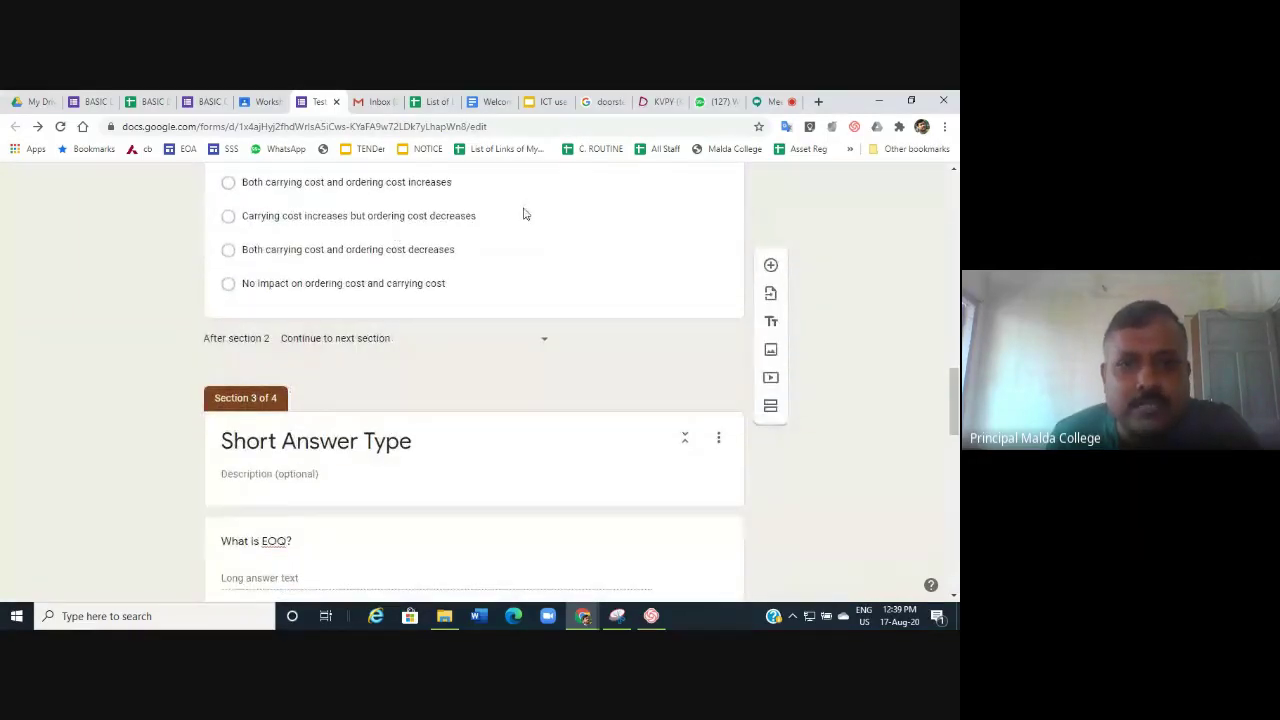
{"action": "left_click", "coordinate": [525, 212]}
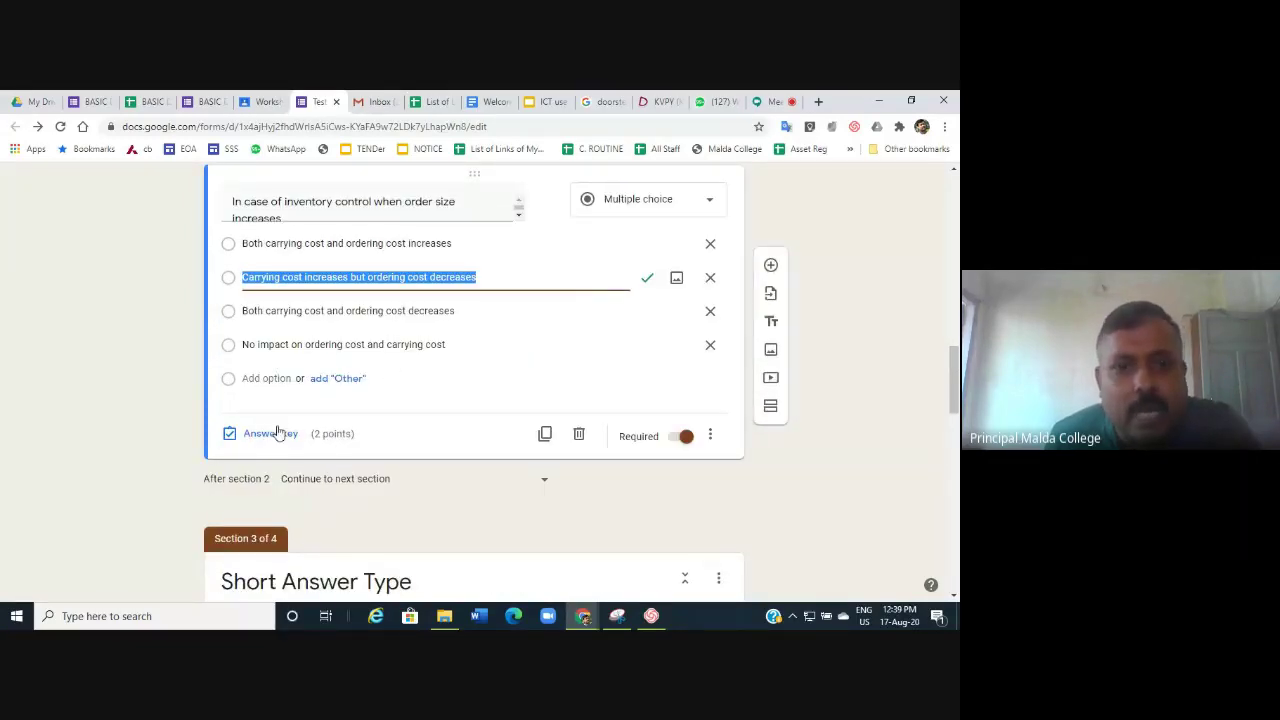
{"action": "left_click", "coordinate": [265, 433]}
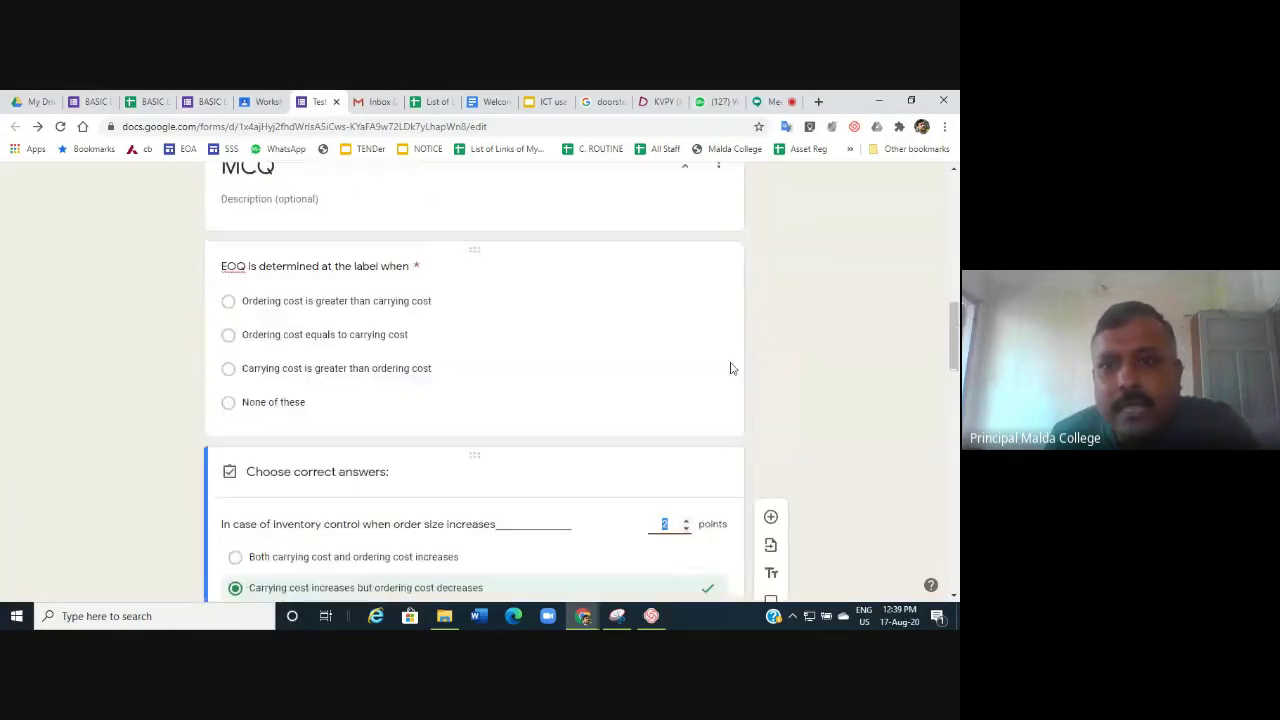
{"action": "scroll", "coordinate": [681, 522], "scroll_direction": "down", "scroll_amount": 2}
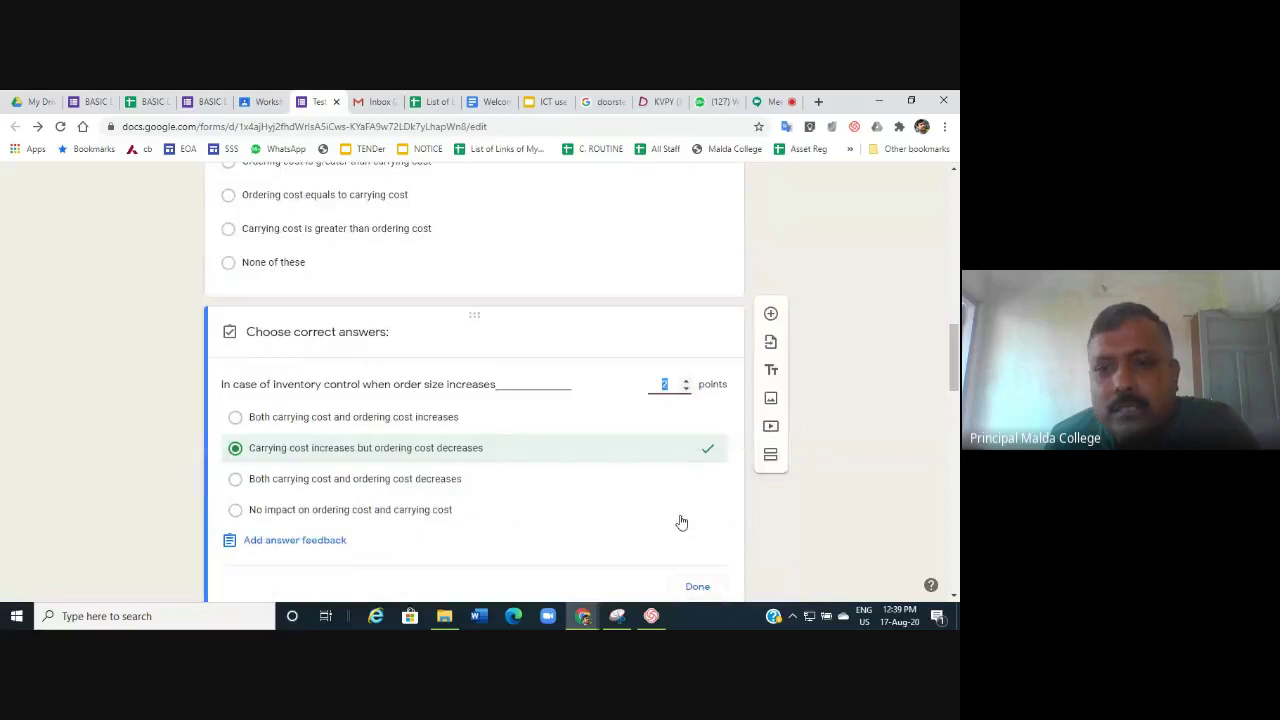
{"action": "left_click", "coordinate": [680, 382]}
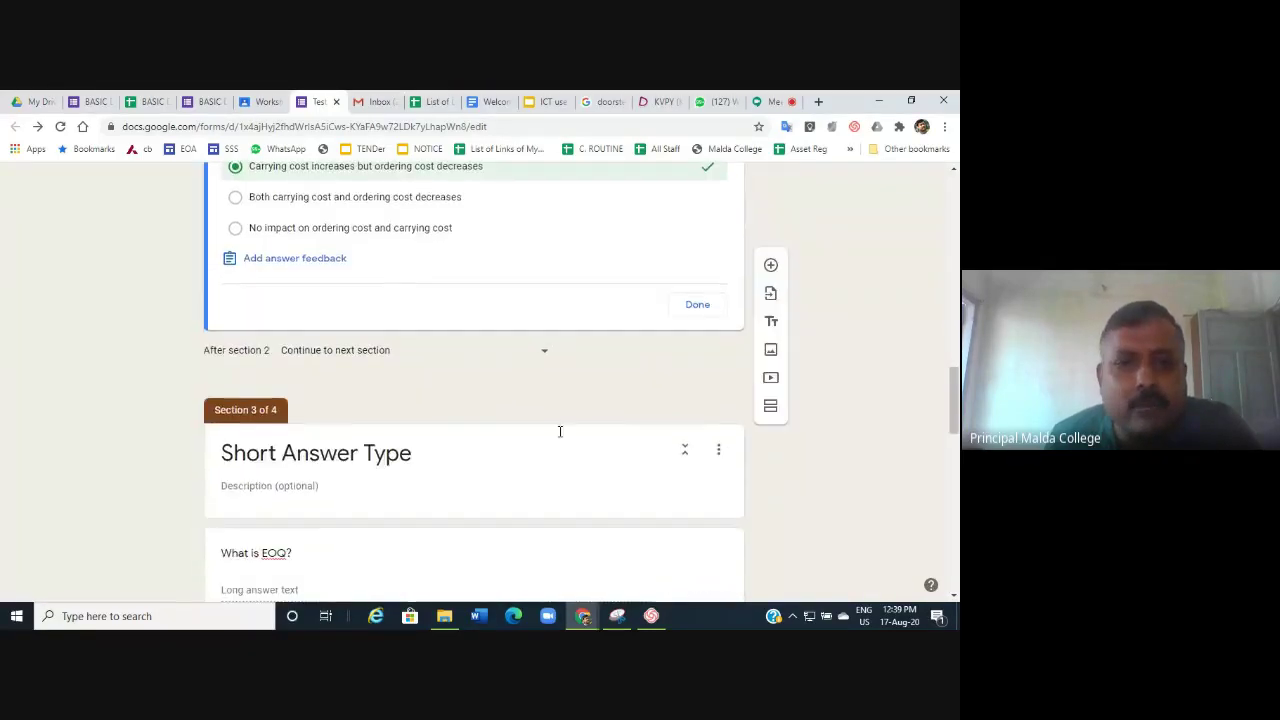
{"action": "scroll", "coordinate": [600, 440], "scroll_direction": "down", "scroll_amount": 3}
{"action": "left_click", "coordinate": [698, 305]}
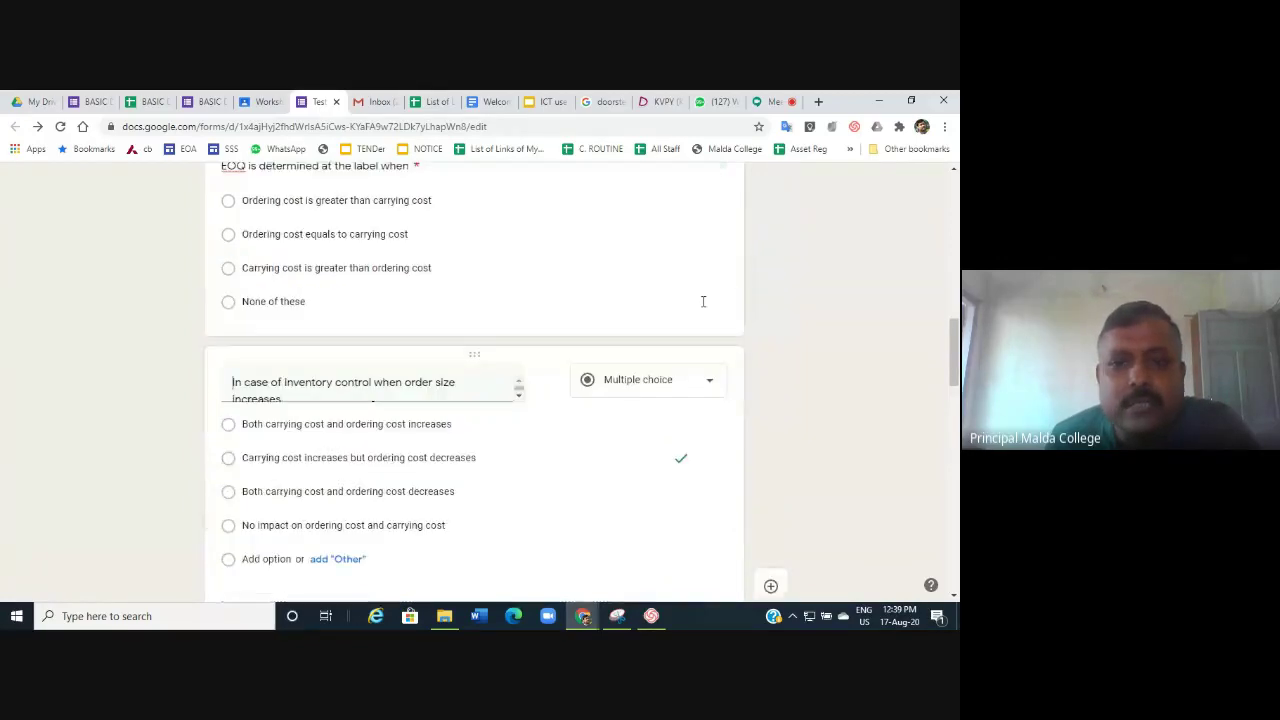
{"action": "scroll", "coordinate": [495, 387], "scroll_direction": "down", "scroll_amount": 4}
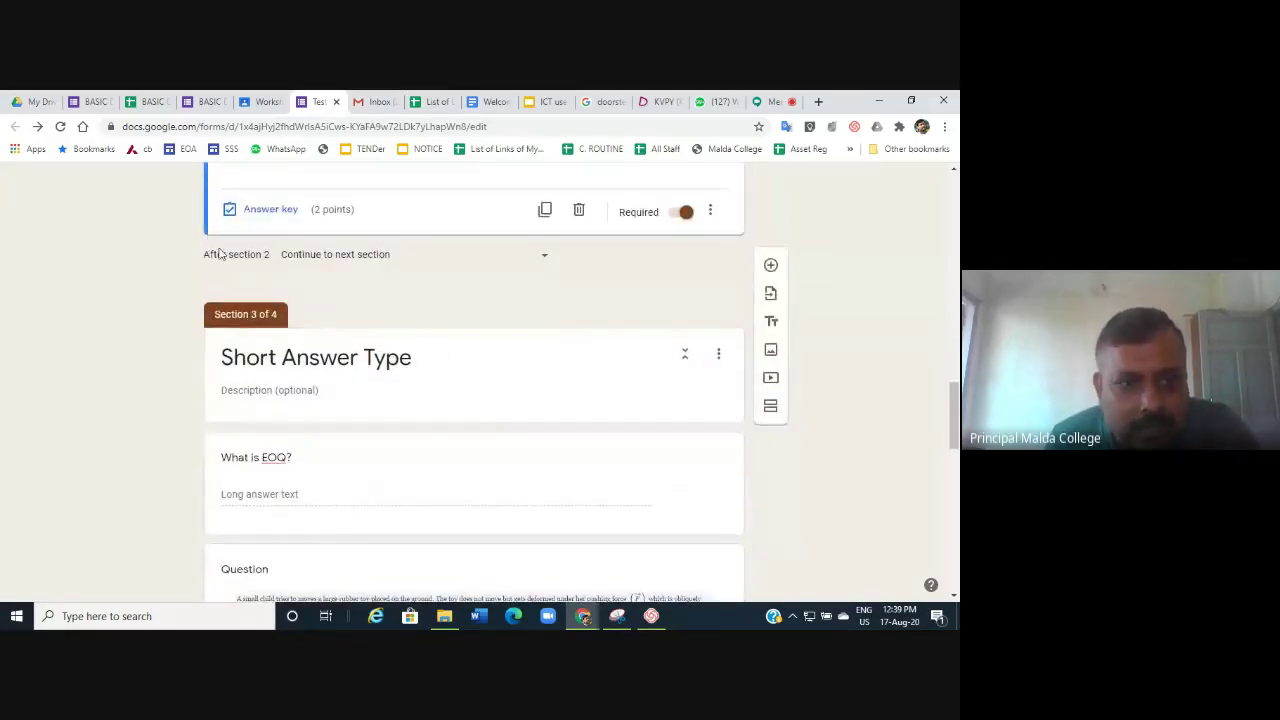
{"action": "scroll", "coordinate": [414, 354], "scroll_direction": "down", "scroll_amount": 2}
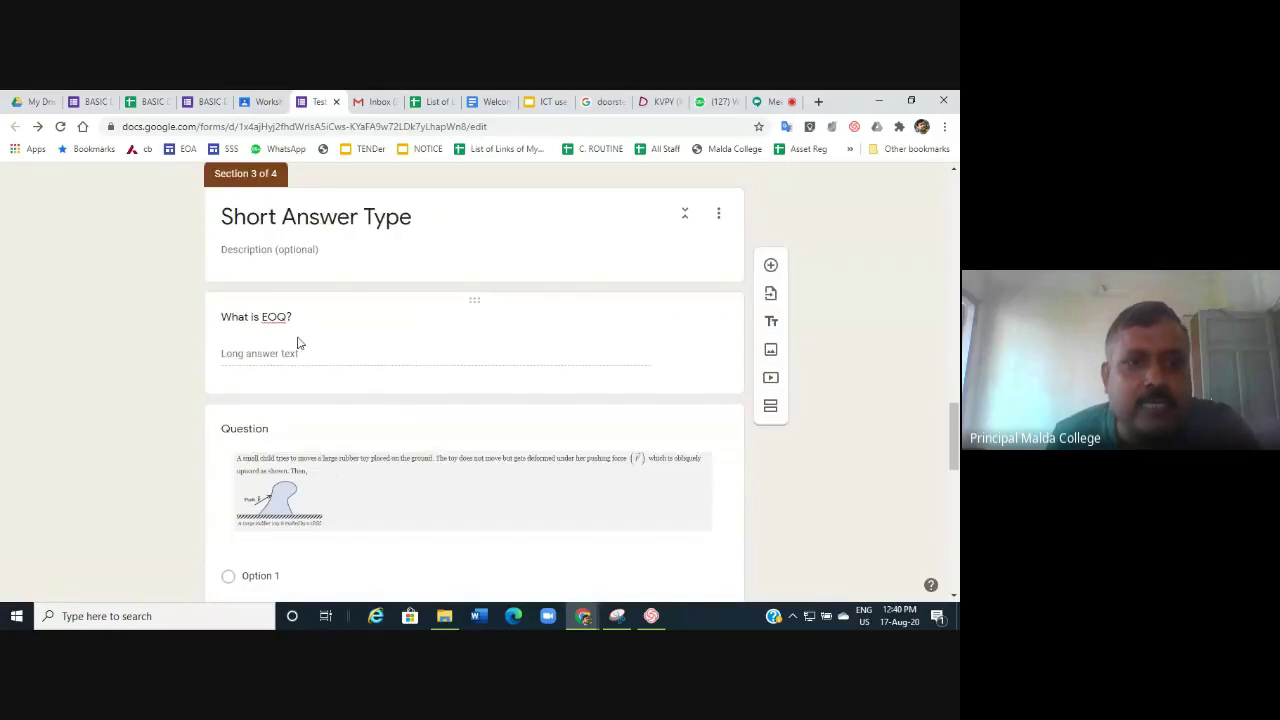
Delete the image-based multiple-choice question from Section 3.
{"action": "left_click", "coordinate": [292, 318]}
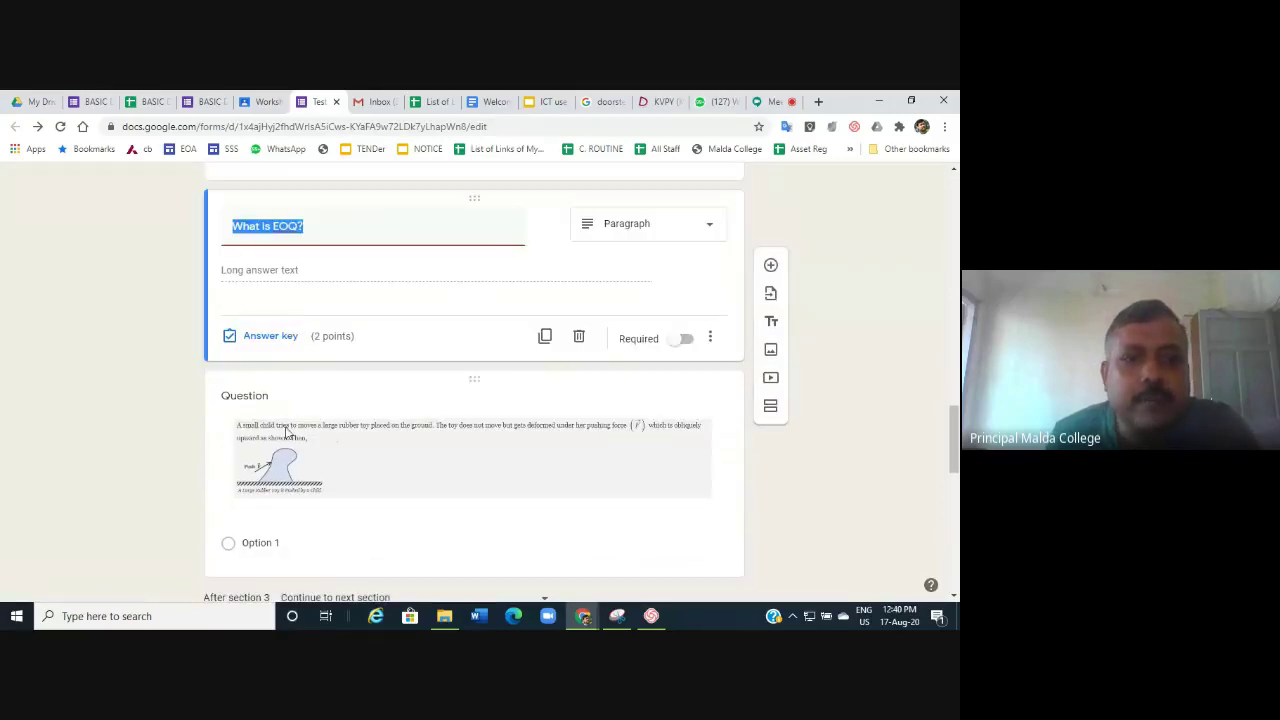
{"action": "left_click", "coordinate": [505, 436]}
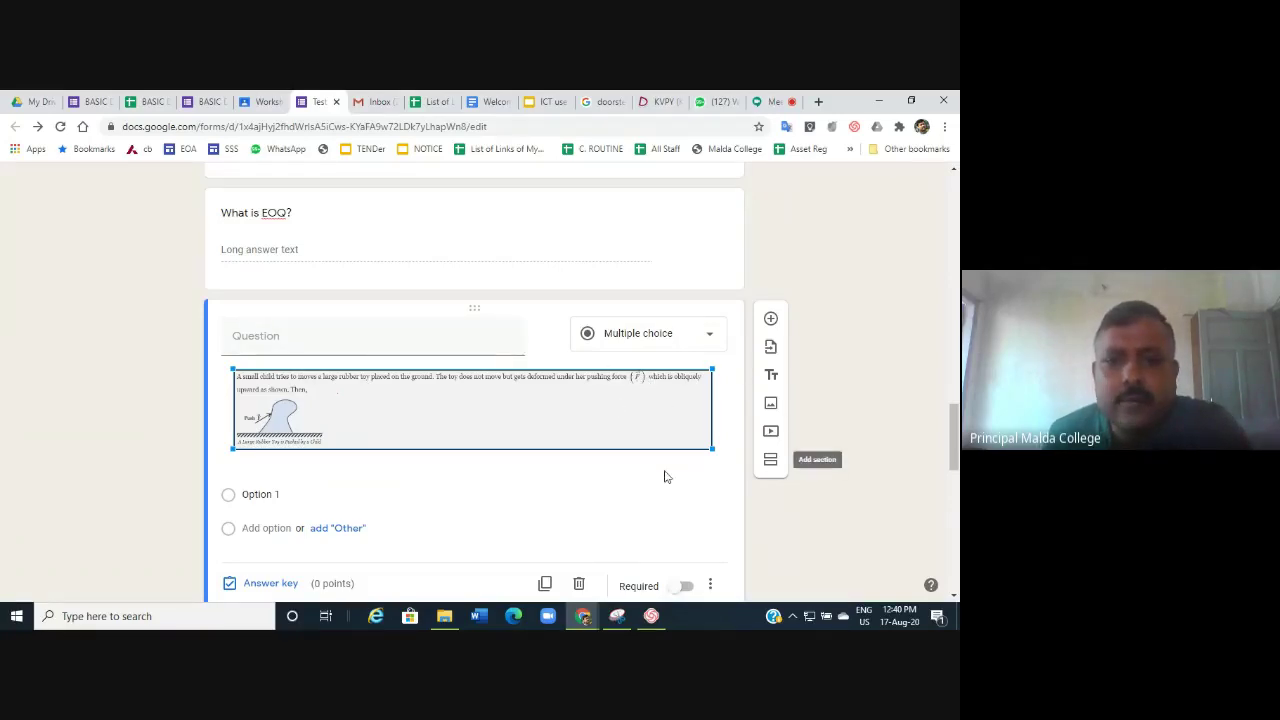
{"action": "scroll", "coordinate": [666, 474], "scroll_direction": "down", "scroll_amount": 2}
{"action": "left_click", "coordinate": [579, 444]}
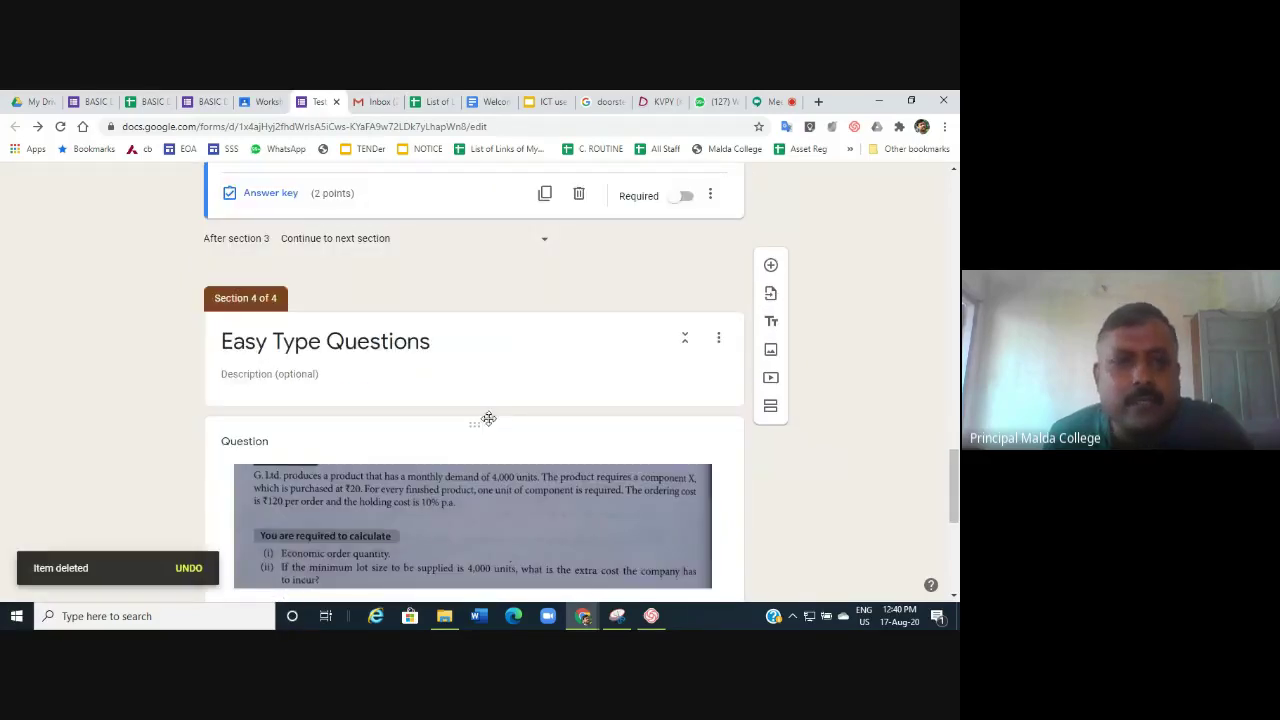
Confirm the 'What is EOQ?' answer key at 2 points.
{"action": "scroll", "coordinate": [430, 354], "scroll_direction": "up", "scroll_amount": 4}
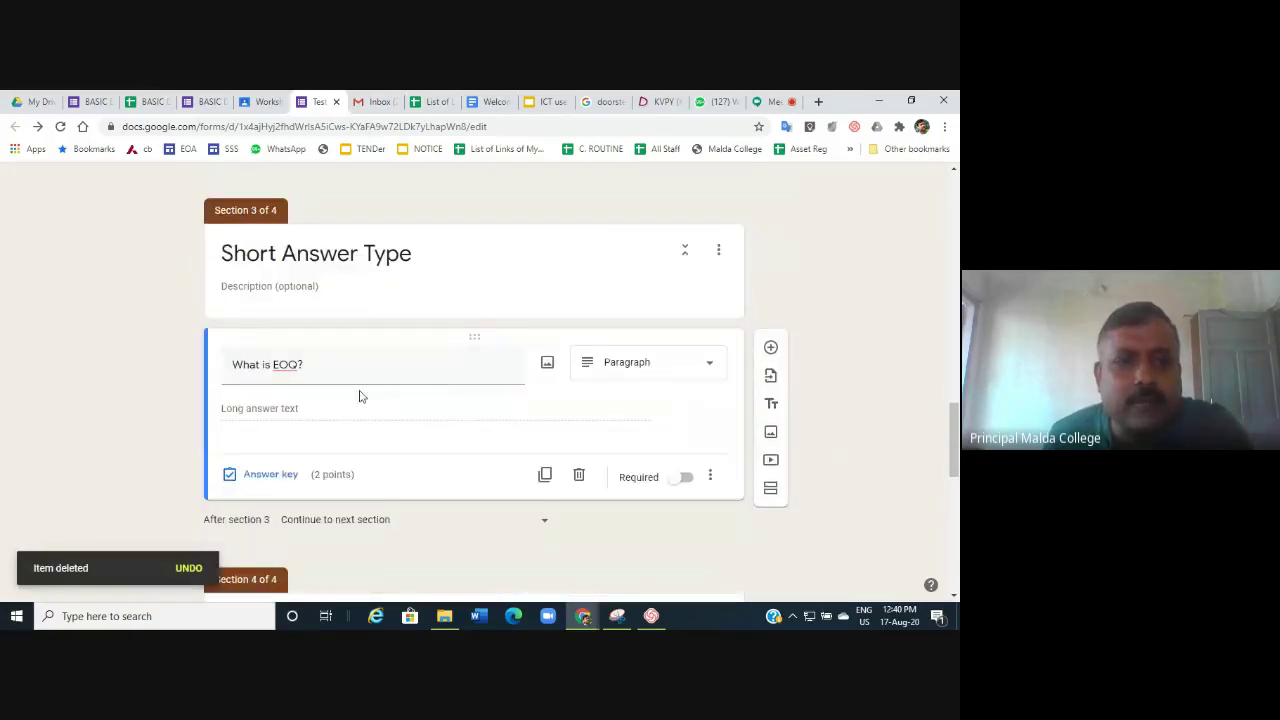
{"action": "triple_click", "coordinate": [338, 371]}
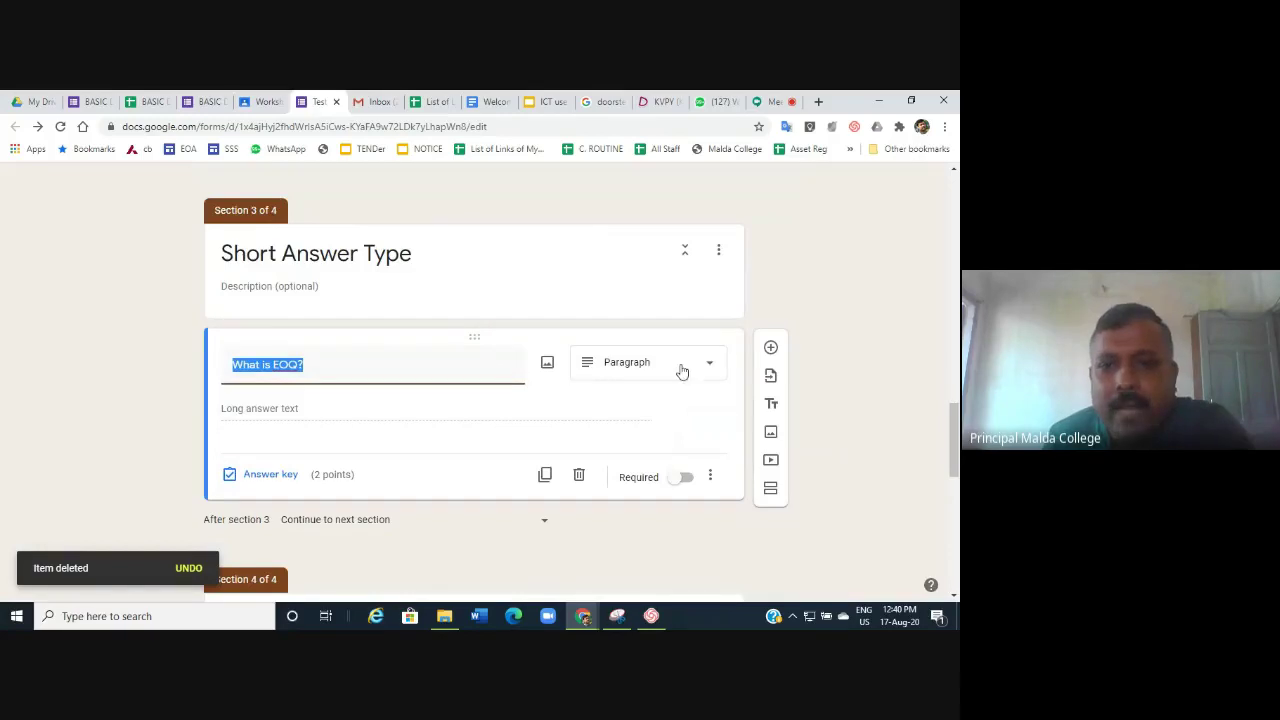
{"action": "left_click", "coordinate": [279, 416]}
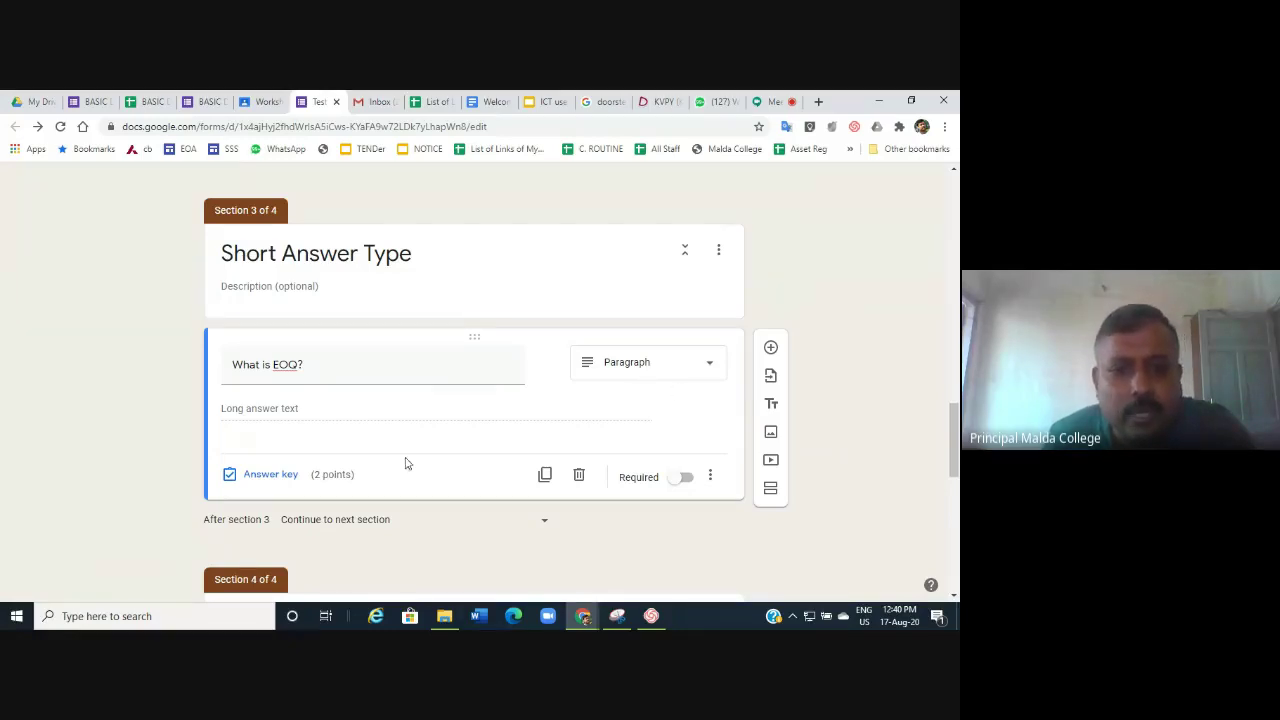
{"action": "left_click", "coordinate": [262, 475]}
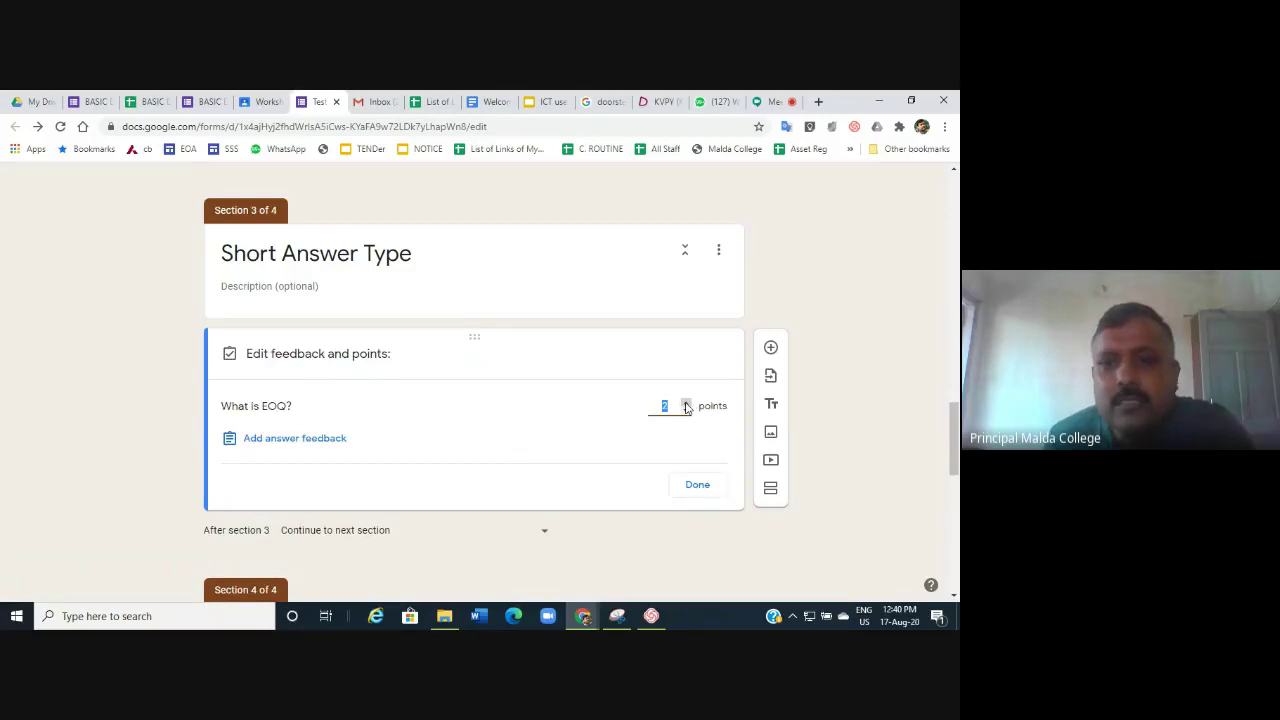
{"action": "left_click", "coordinate": [698, 486]}
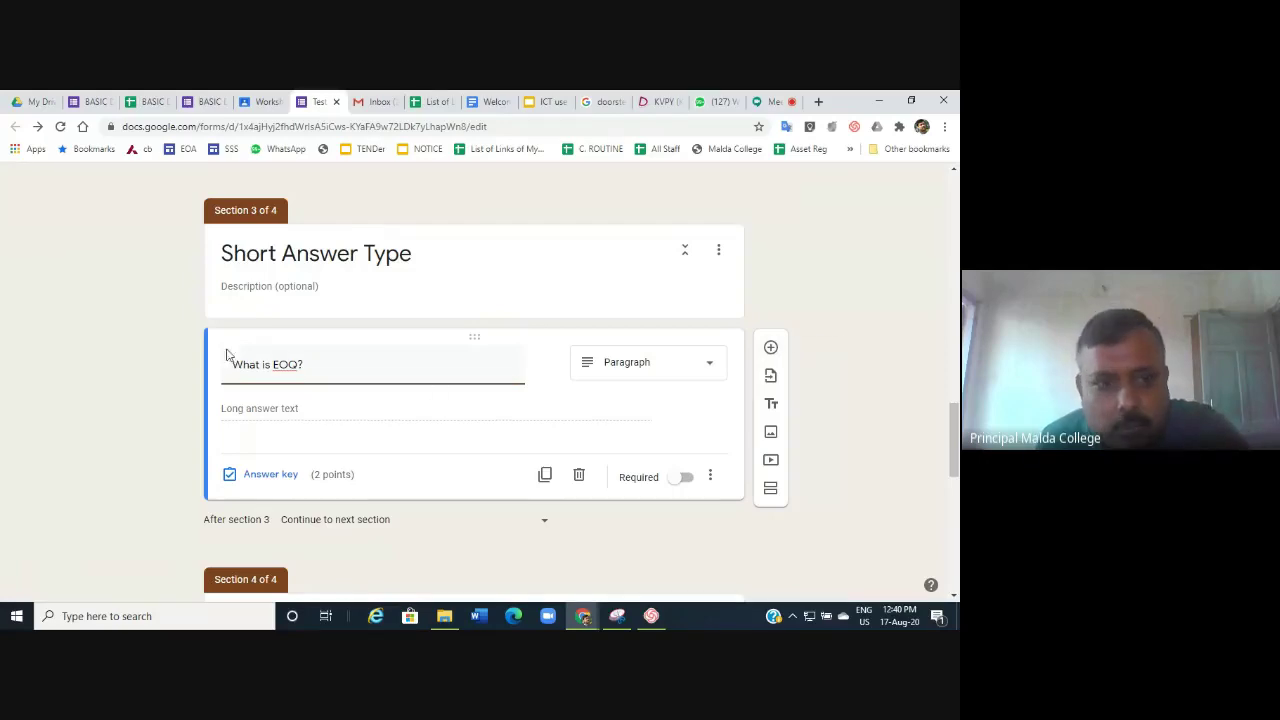
Add a blank multiple-choice question after 'What is EOQ?', then go to the KVPY physics page.
{"action": "left_click", "coordinate": [770, 349]}
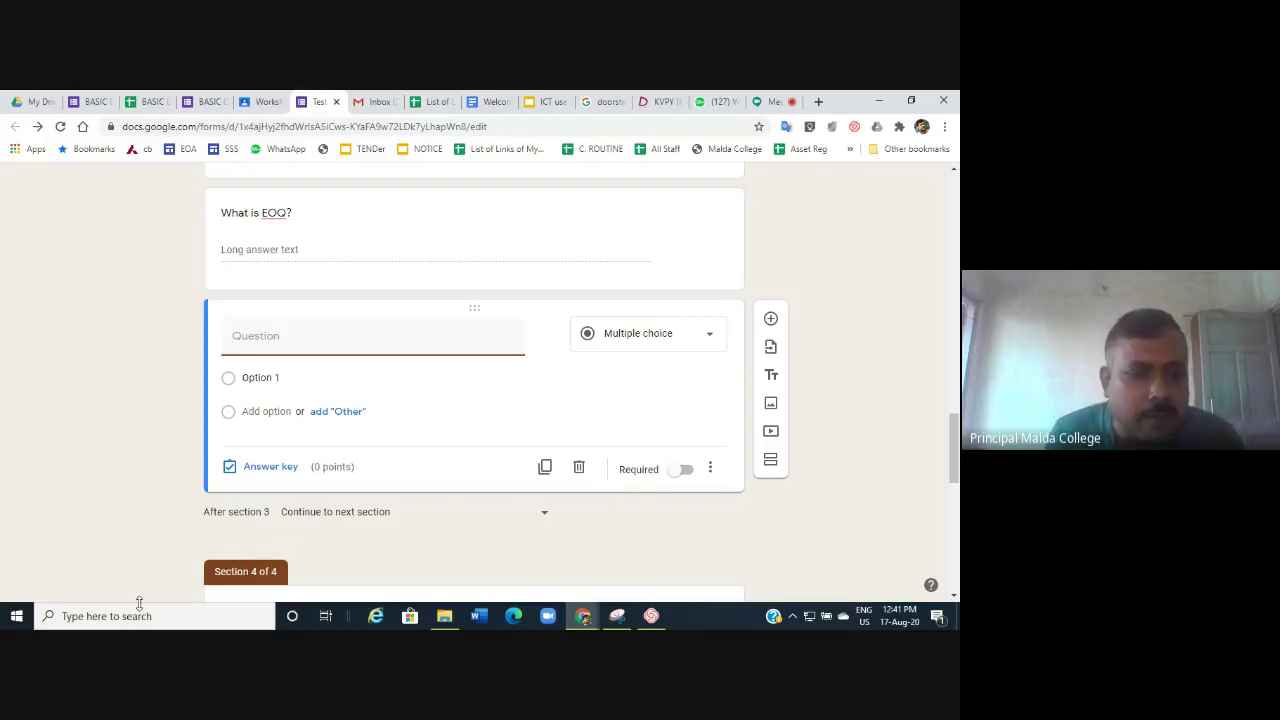
{"action": "left_click", "coordinate": [99, 620]}
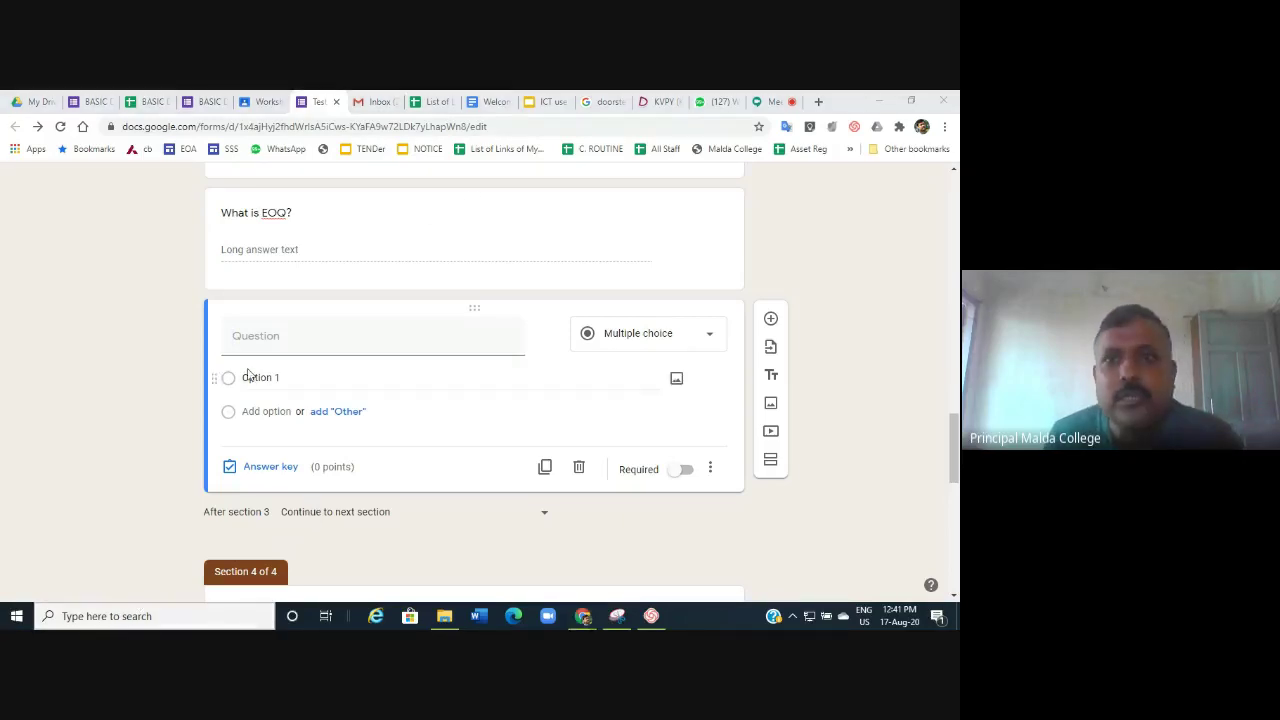
{"action": "left_click", "coordinate": [651, 106]}
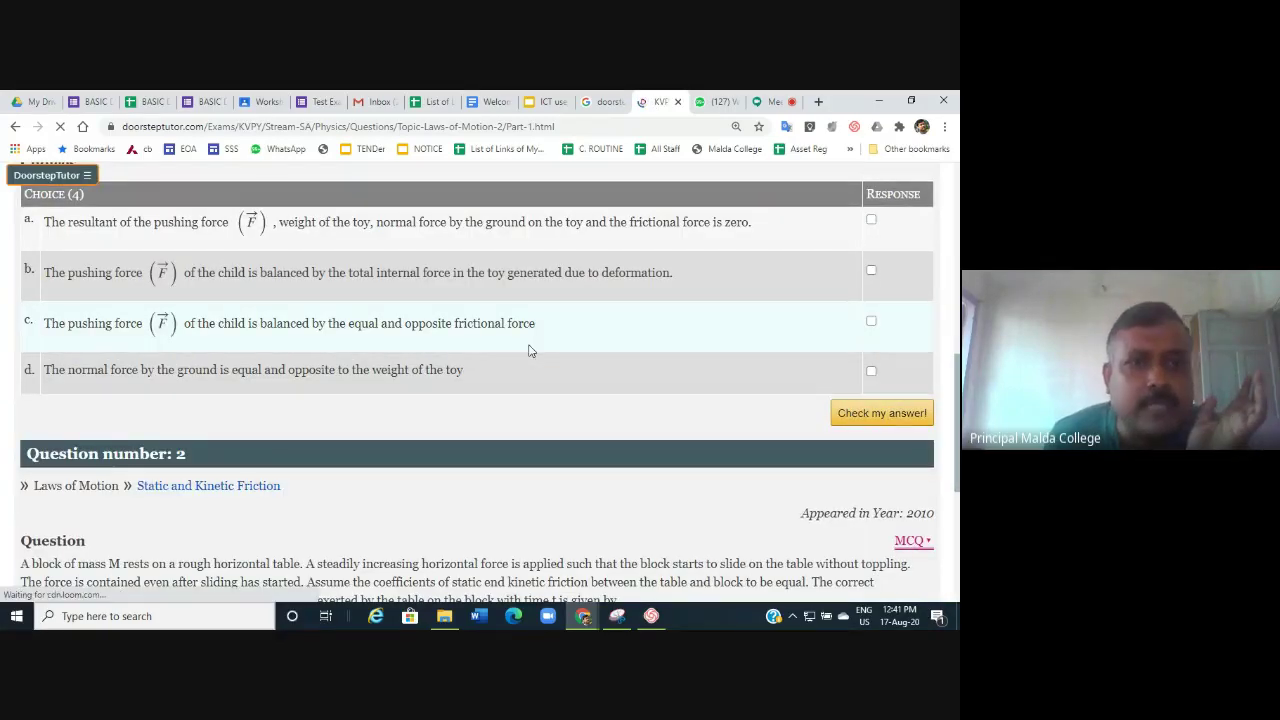
Bring question 1, the rubber-toy question, into view, close the old snip, and open Windows search.
{"action": "scroll", "coordinate": [530, 350], "scroll_direction": "up", "scroll_amount": 5}
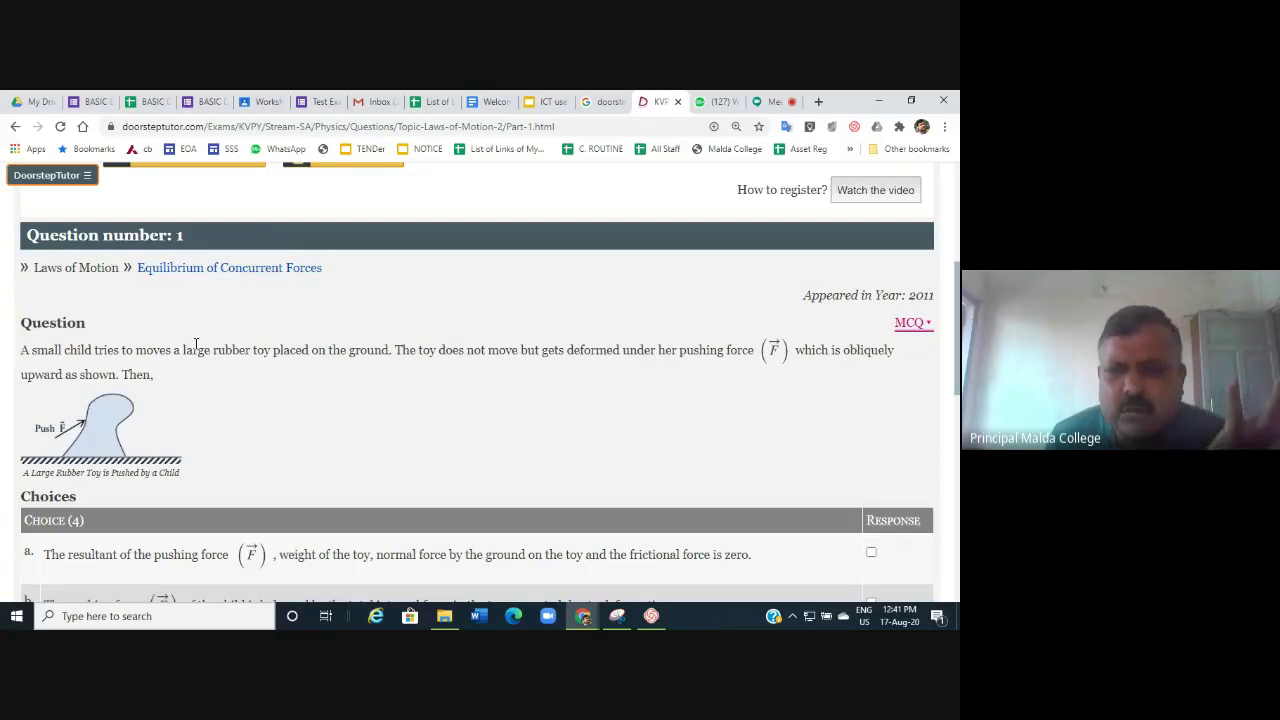
{"action": "scroll", "coordinate": [196, 343], "scroll_direction": "down", "scroll_amount": 3}
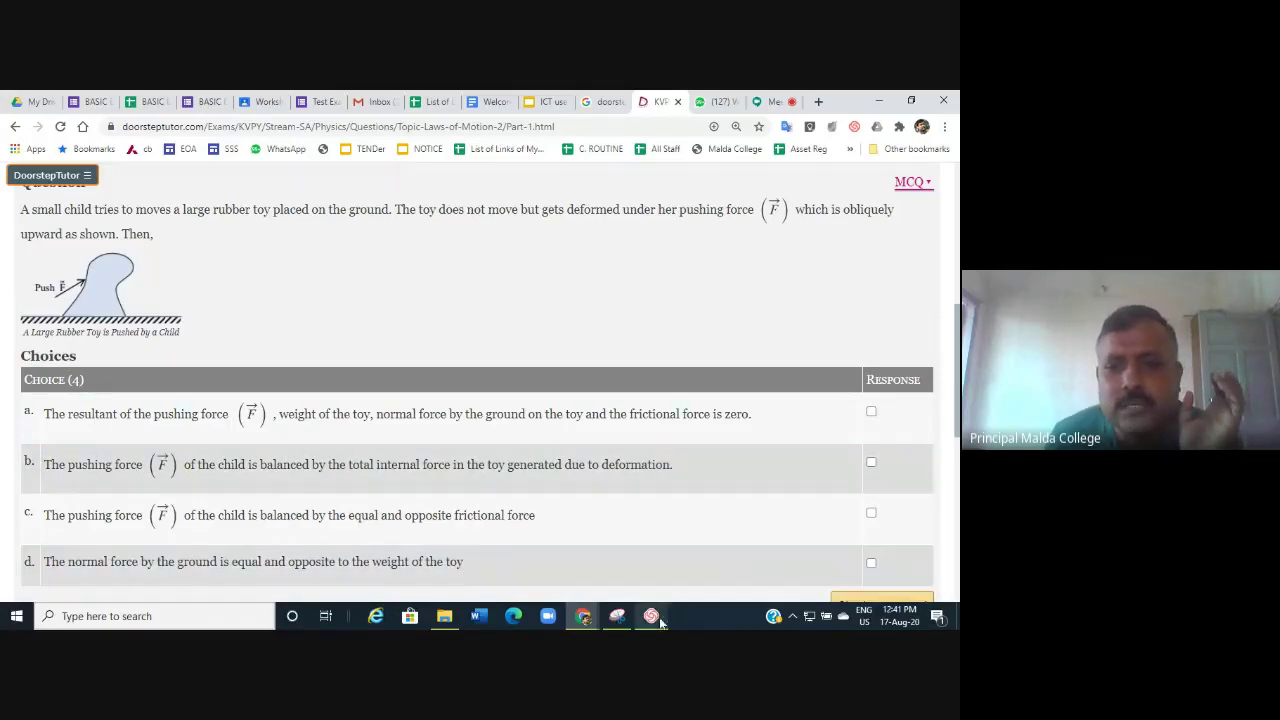
{"action": "left_click", "coordinate": [622, 620]}
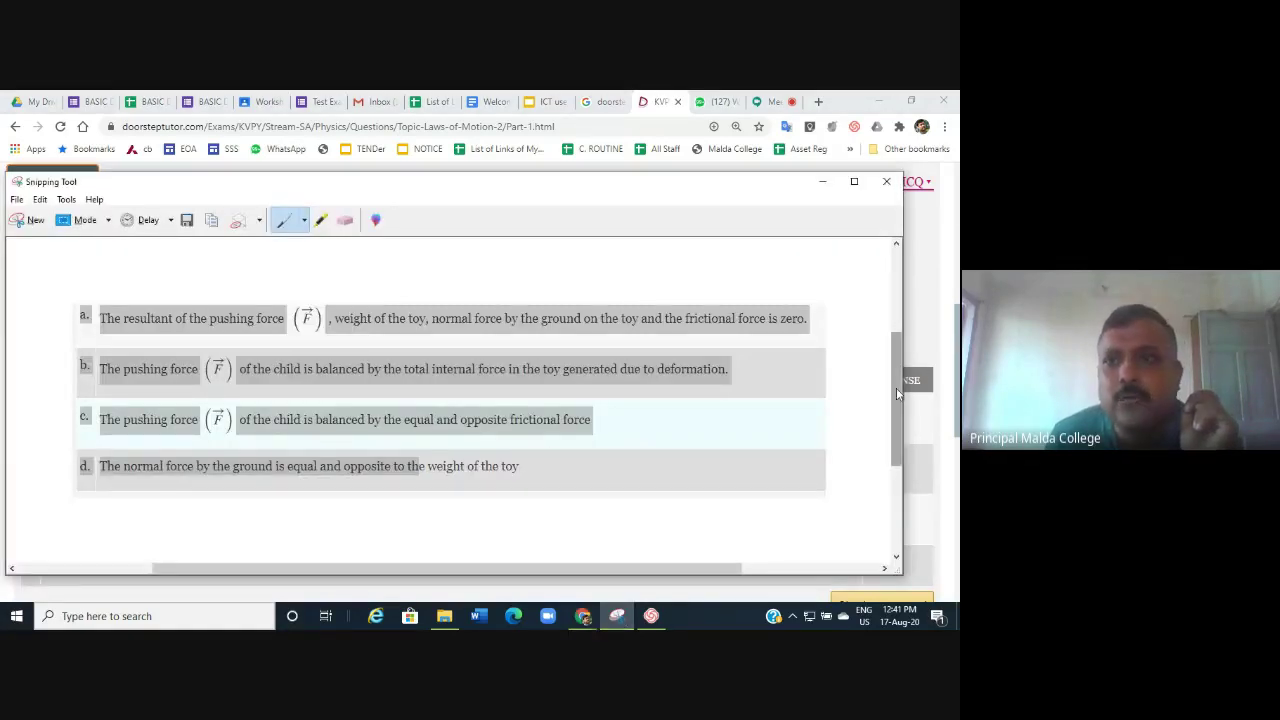
{"action": "left_click", "coordinate": [888, 182]}
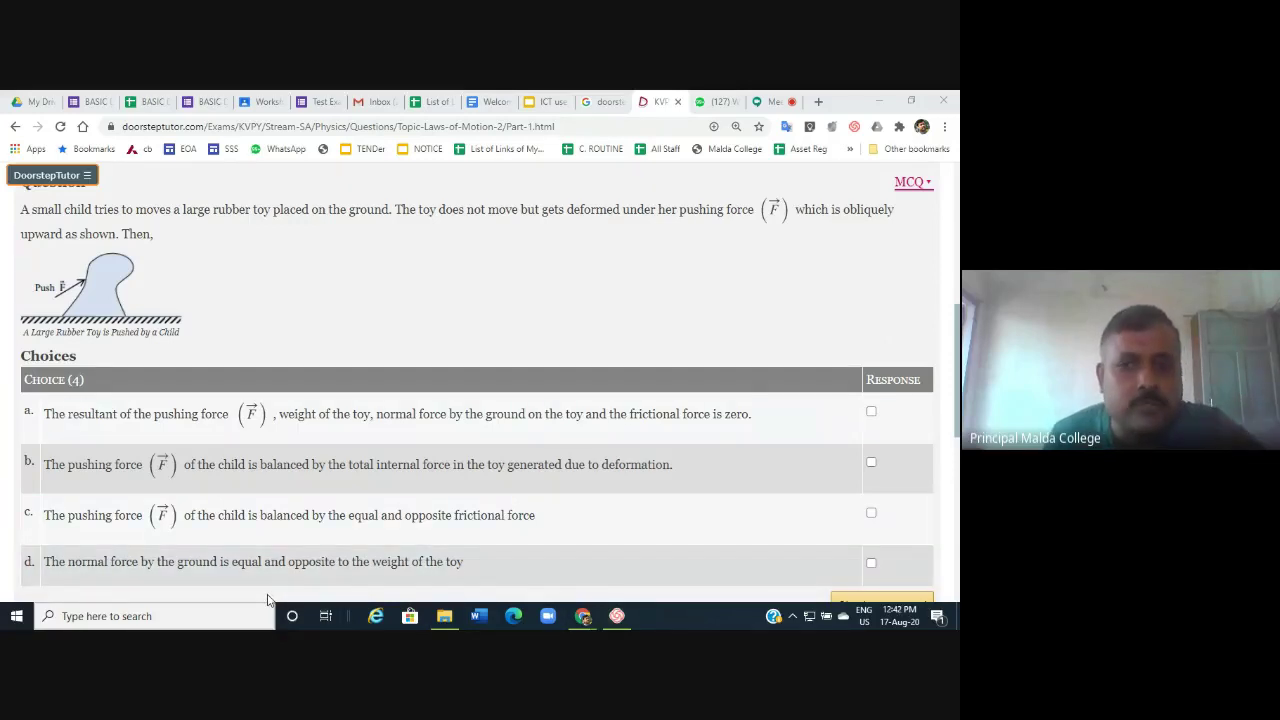
{"action": "left_click", "coordinate": [179, 620]}
Launch Snipping Tool via 'snip' and capture question 1 with its rubber-toy figure and four choices.
{"action": "type", "text": "s"}
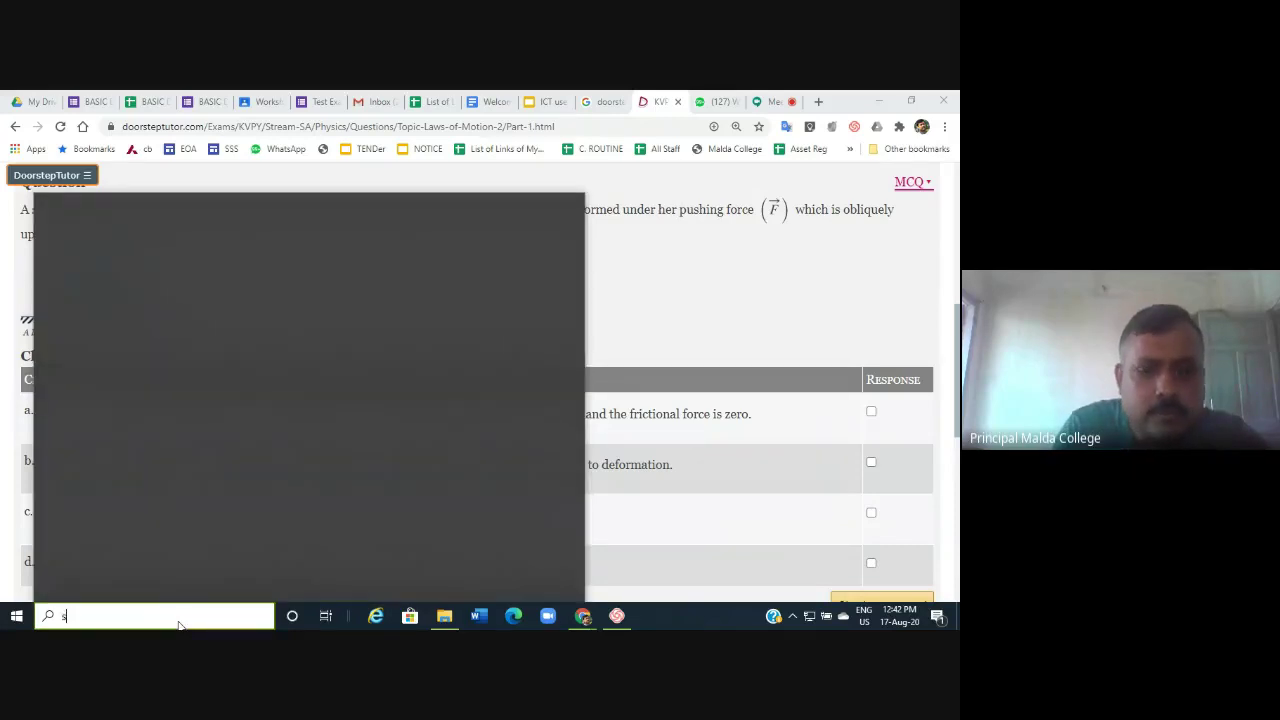
{"action": "type", "text": "nip"}
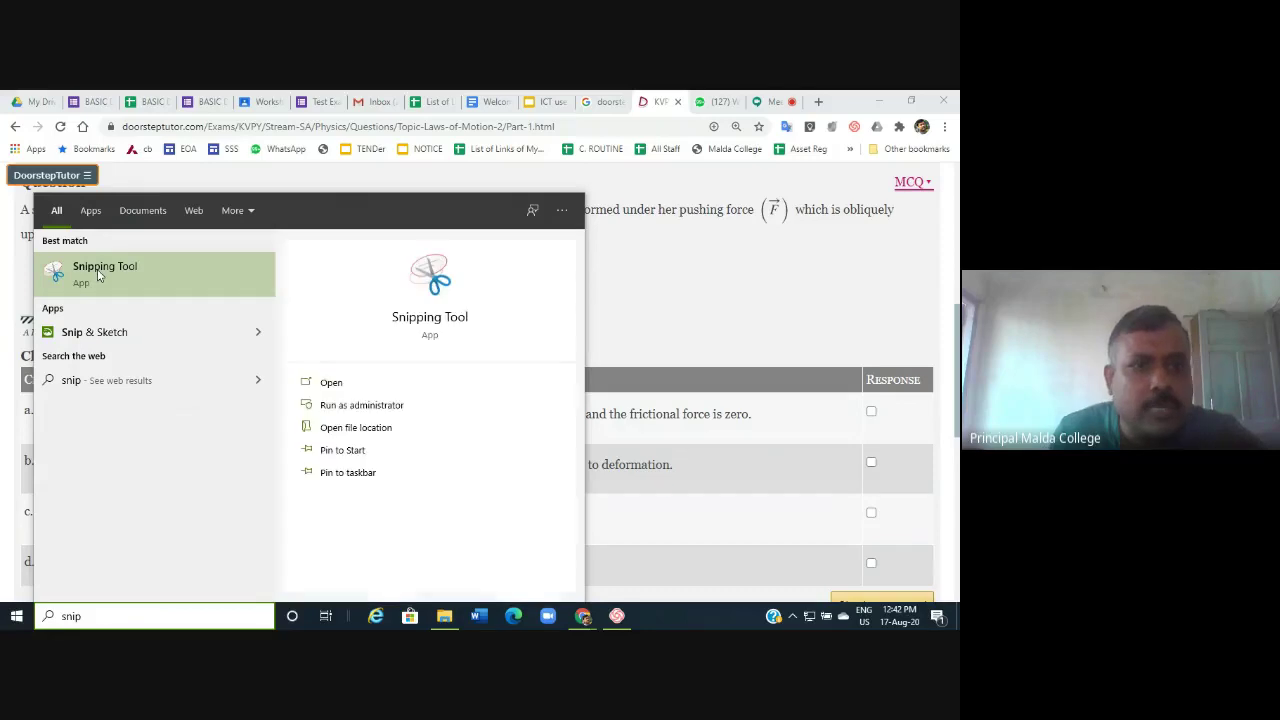
{"action": "left_click", "coordinate": [331, 383]}
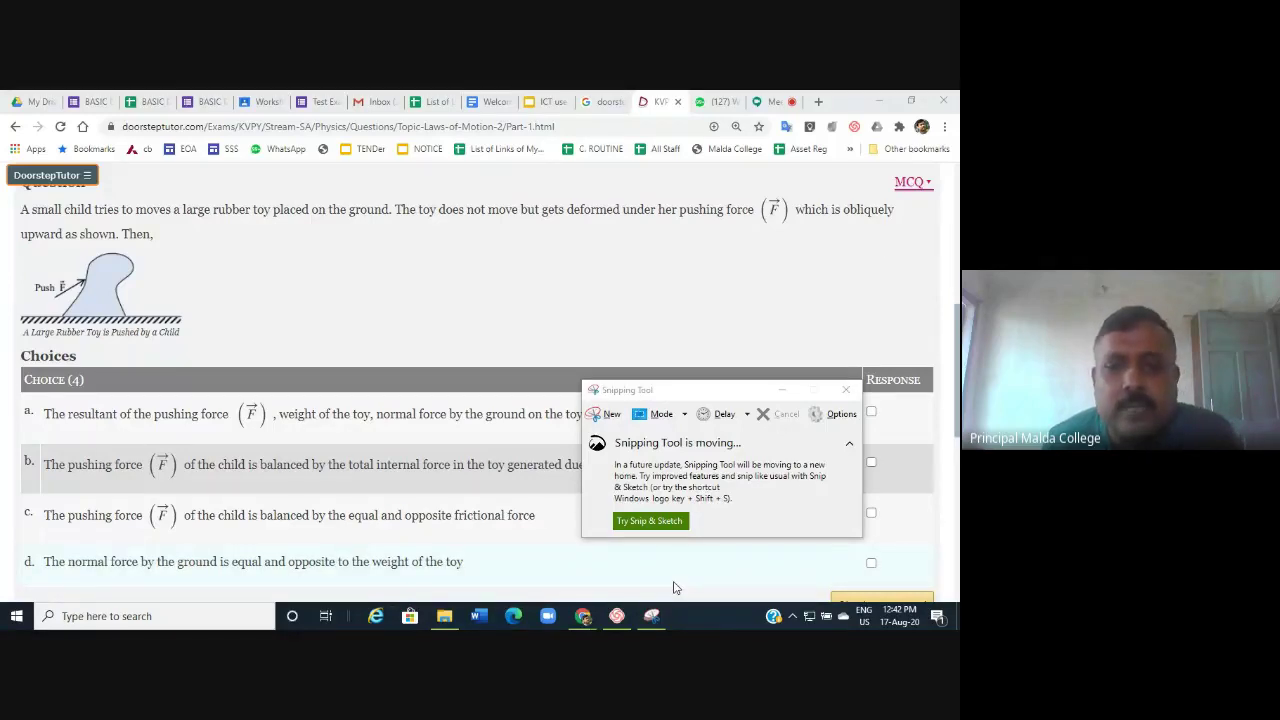
{"action": "left_click", "coordinate": [611, 422]}
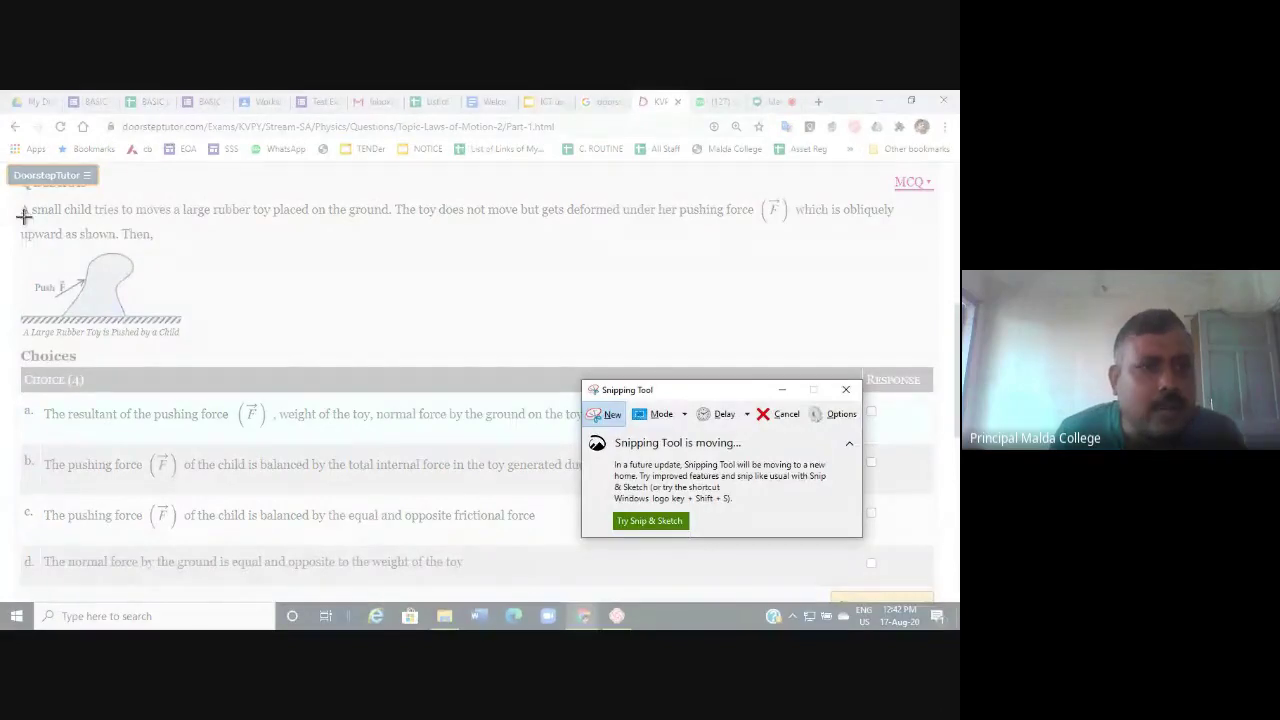
{"action": "left_click_drag", "start_coordinate": [18, 200], "coordinate": [920, 581]}
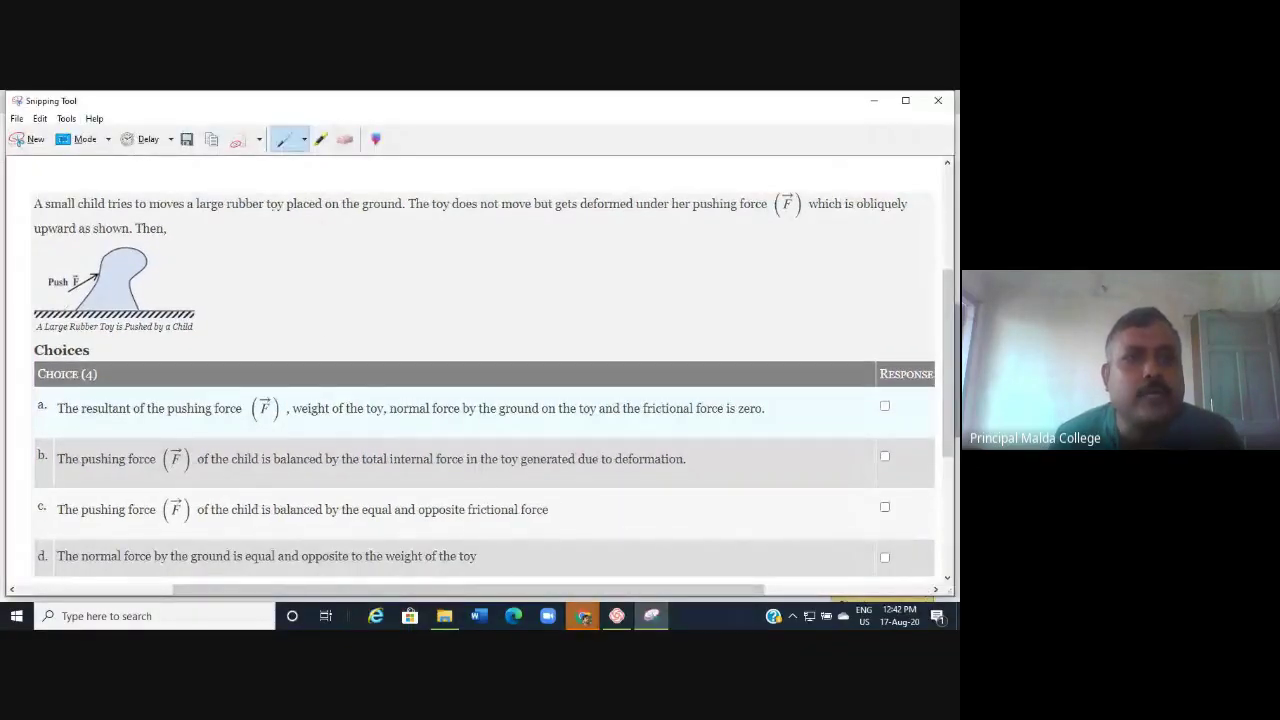
Save the snip as PNG 'scc' in the Snipping tool capture folder and minimize the tool.
{"action": "left_click", "coordinate": [186, 145]}
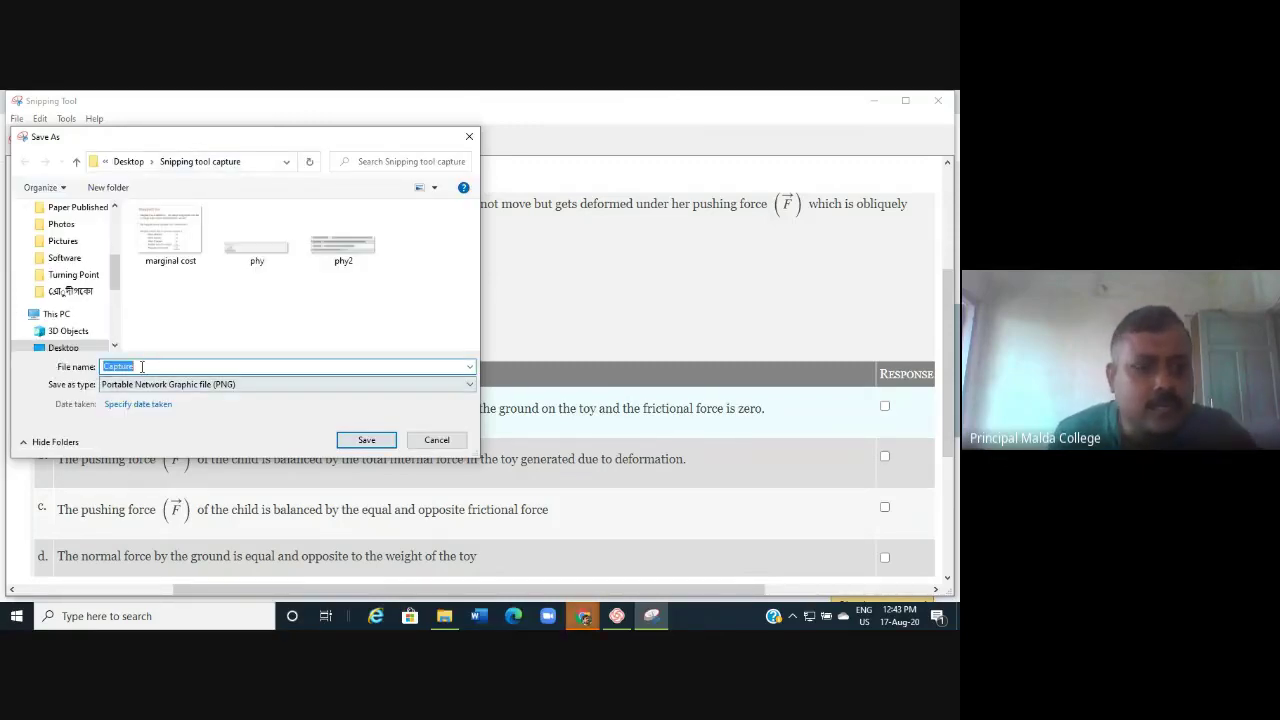
{"action": "type", "text": "scc"}
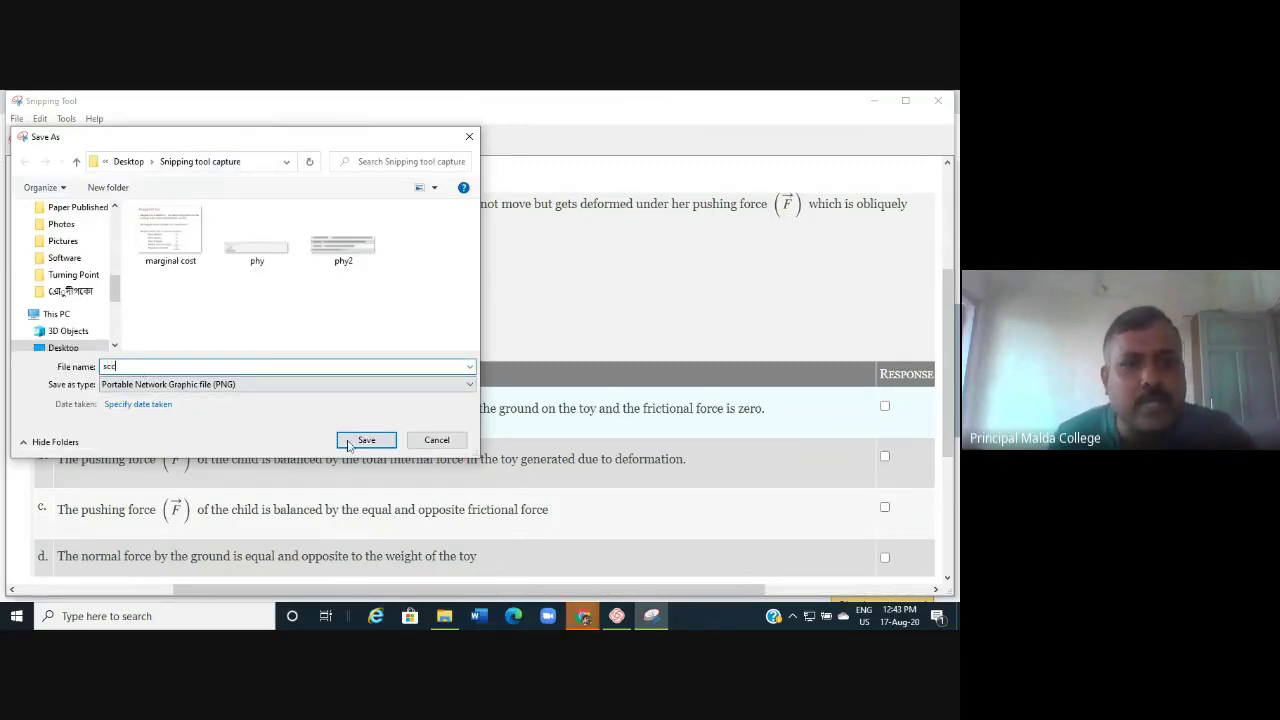
{"action": "left_click", "coordinate": [355, 442]}
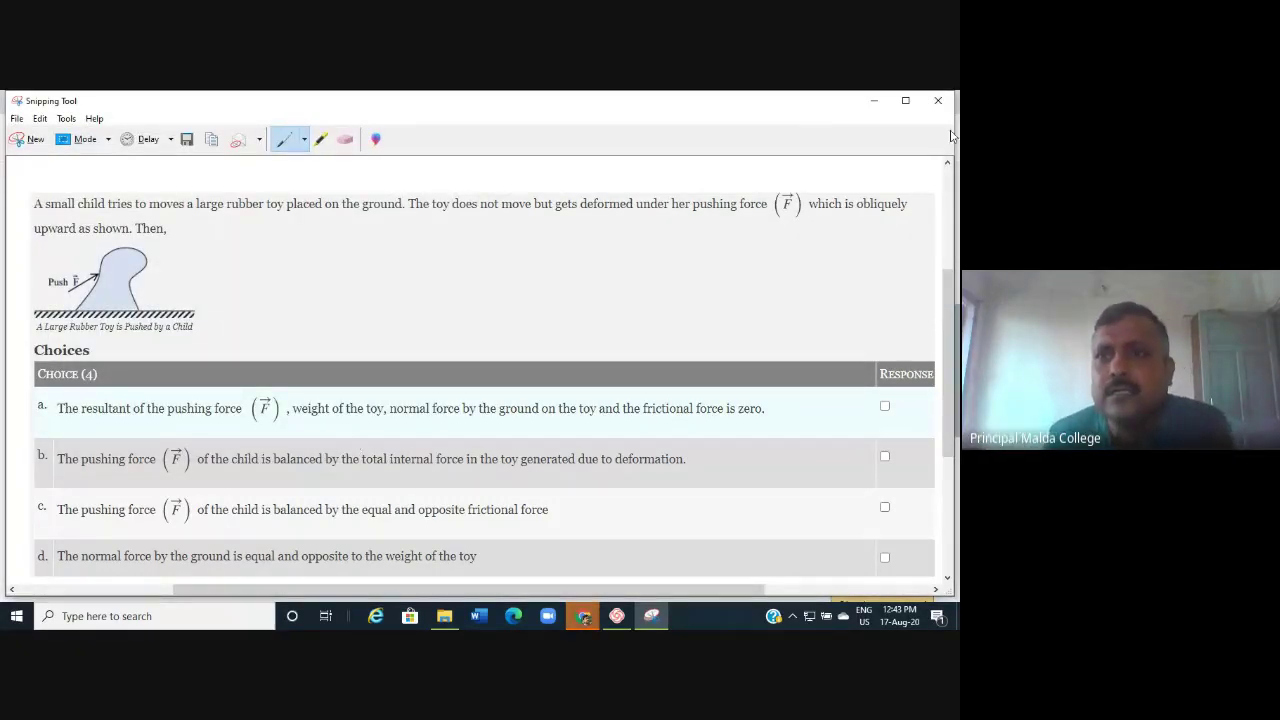
{"action": "left_click", "coordinate": [875, 102]}
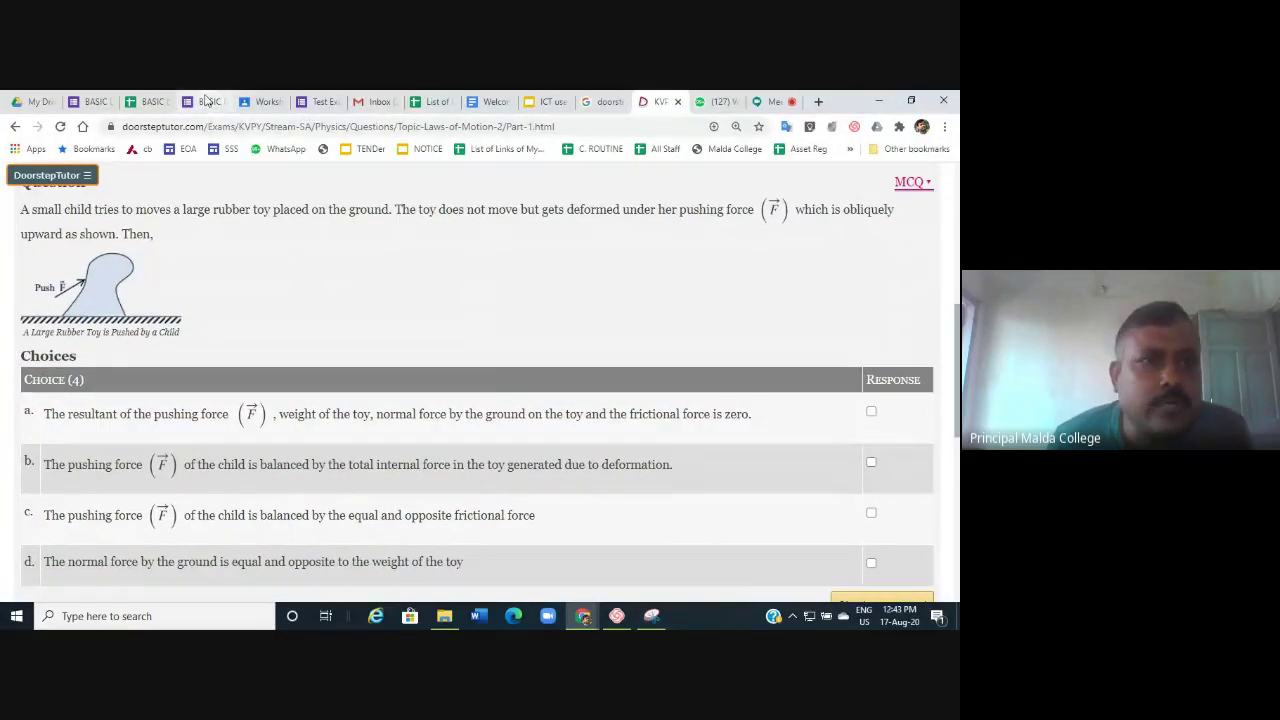
Insert the 'scc' image from the Snipping tool capture folder into the new quiz question.
{"action": "left_click", "coordinate": [322, 102]}
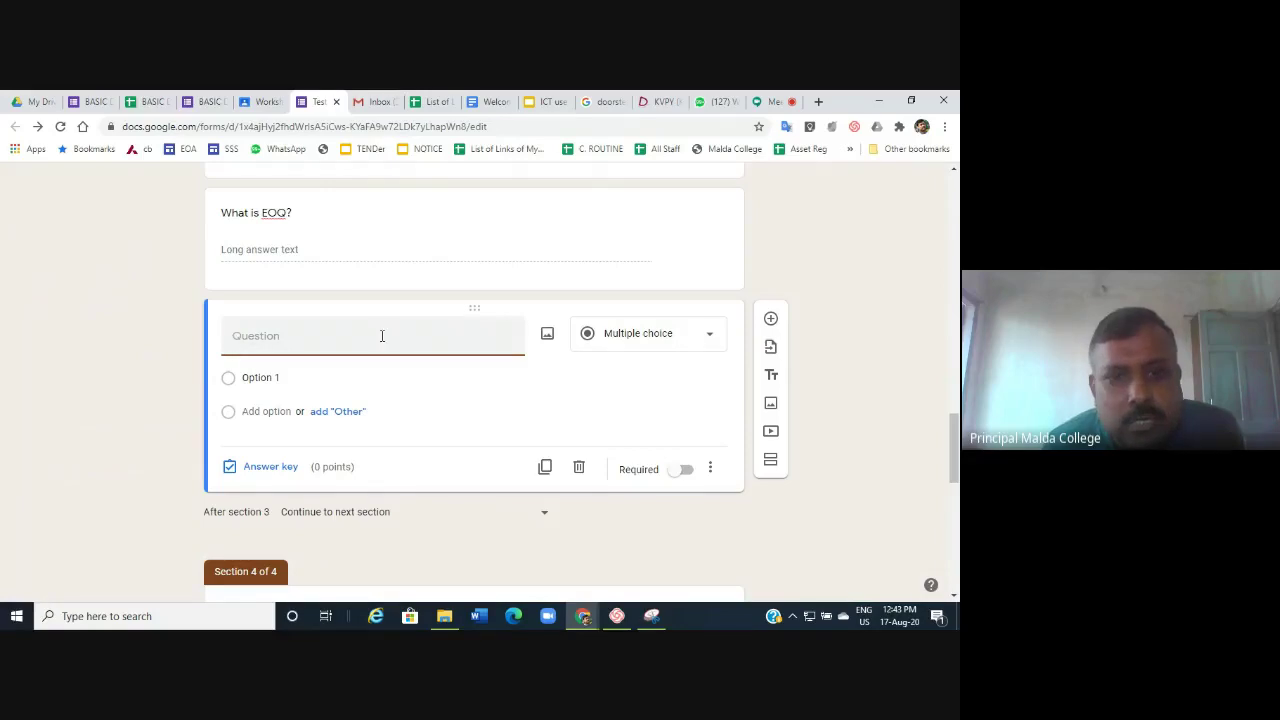
{"action": "left_click", "coordinate": [548, 335]}
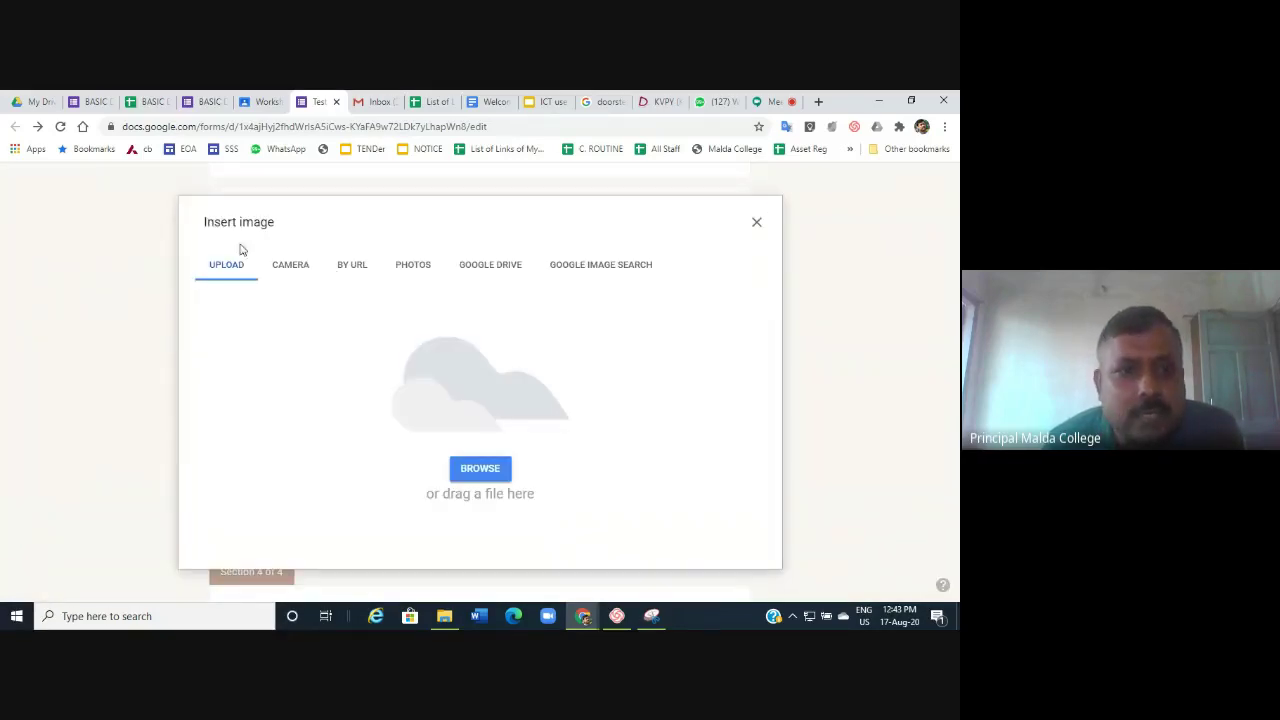
{"action": "left_click", "coordinate": [480, 468]}
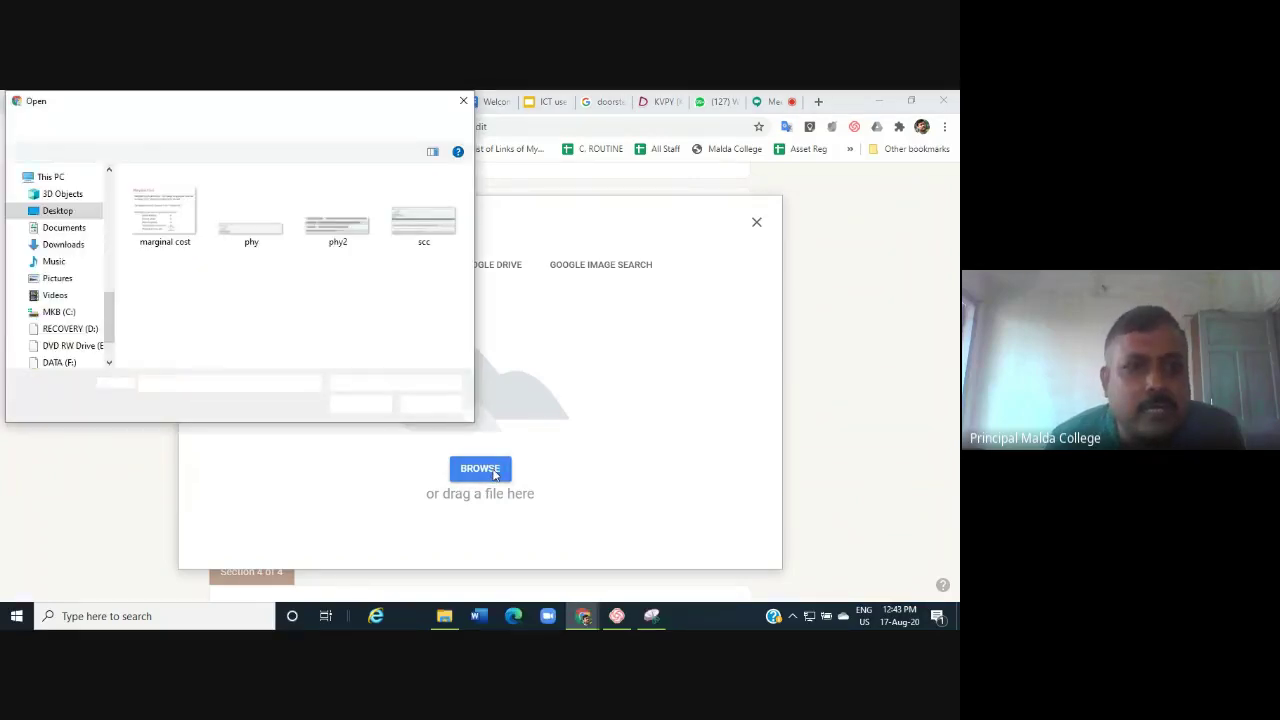
{"action": "left_click", "coordinate": [418, 207]}
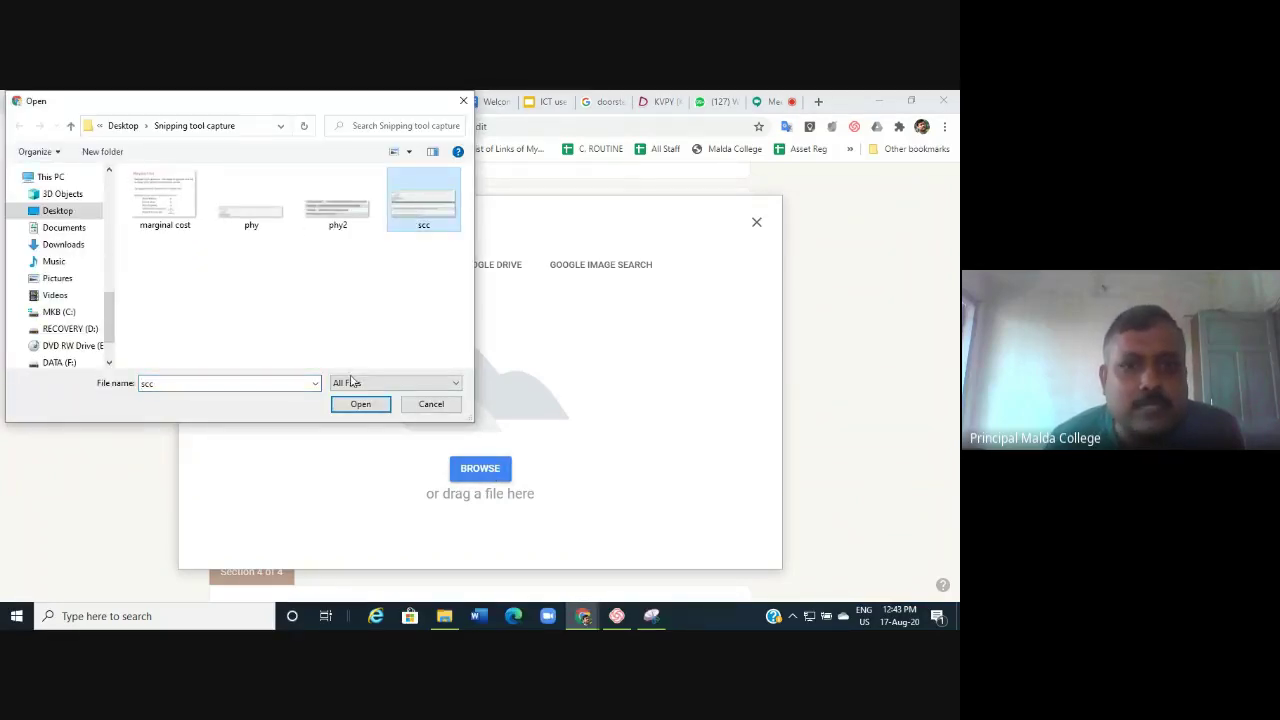
{"action": "left_click", "coordinate": [351, 405]}
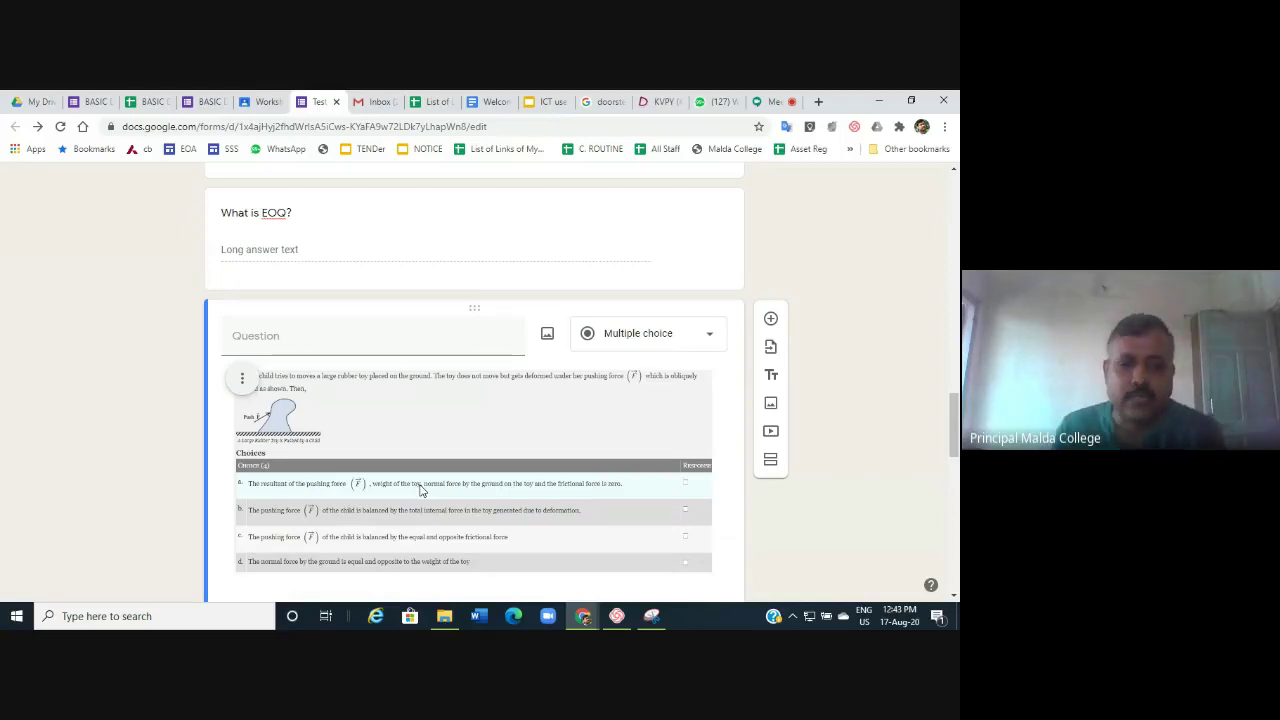
Give the image question answer options a, b, c and d.
{"action": "scroll", "coordinate": [478, 418], "scroll_direction": "down", "scroll_amount": 3}
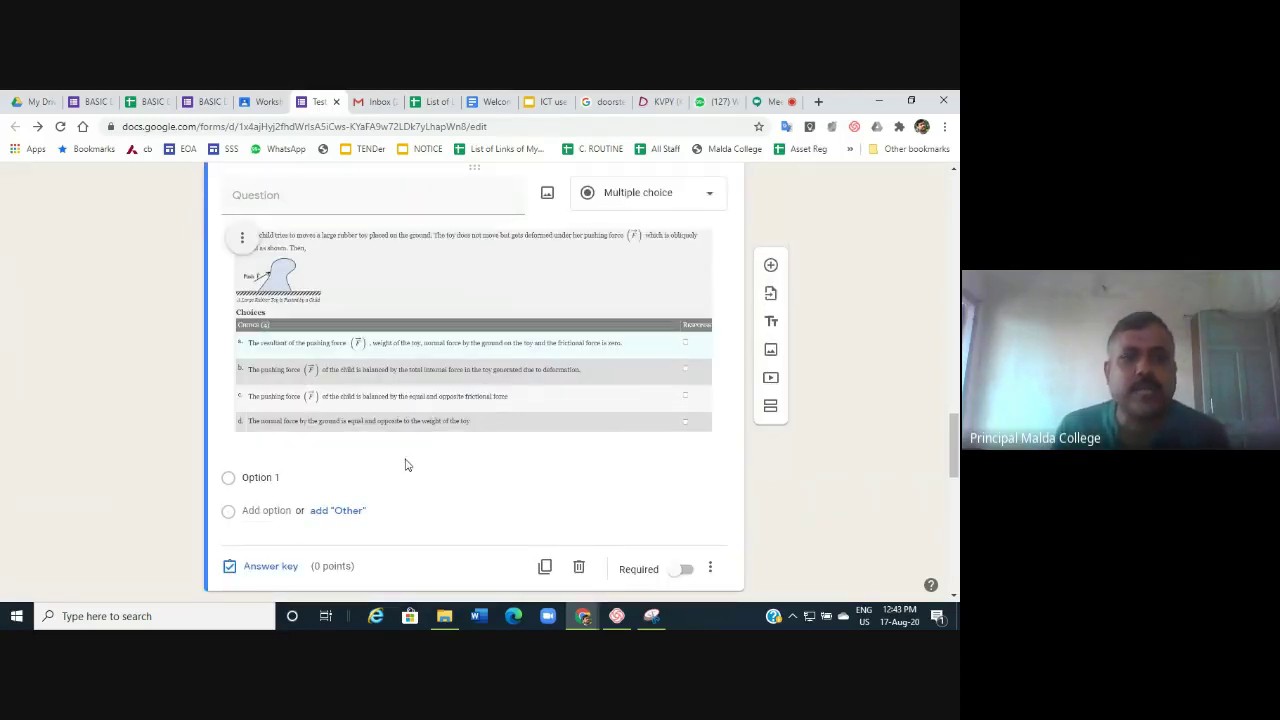
{"action": "left_click", "coordinate": [284, 477]}
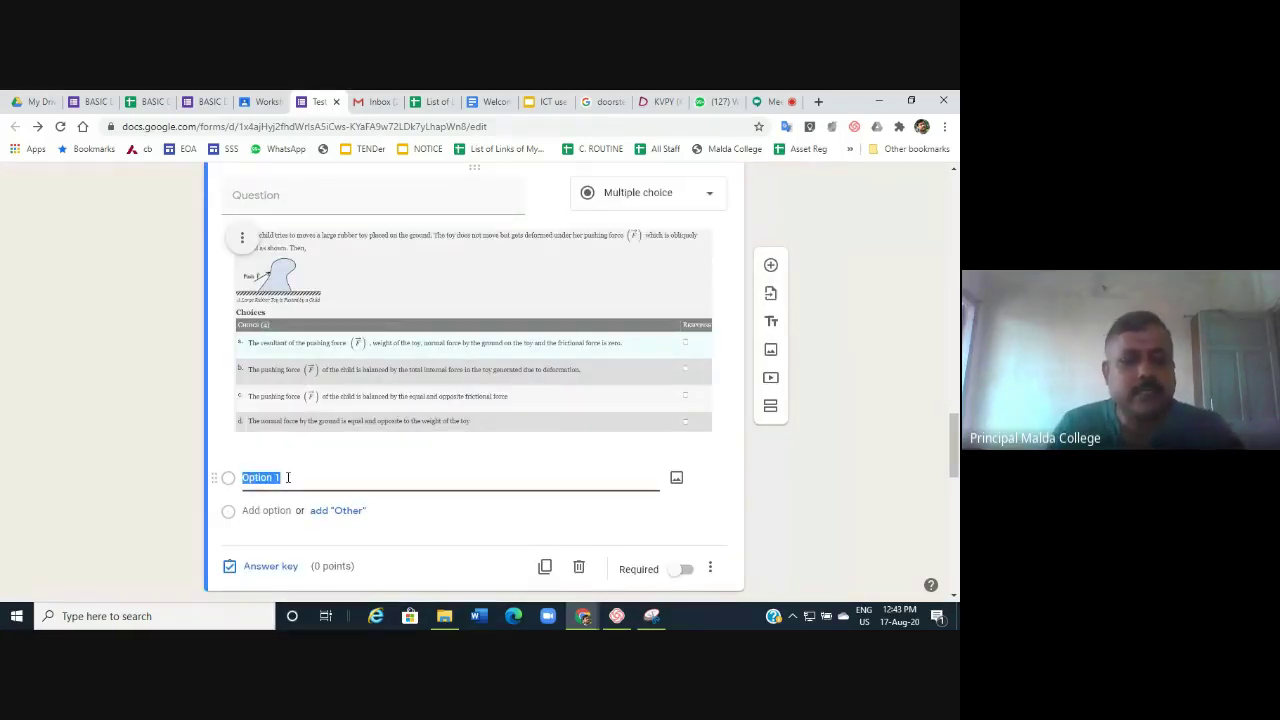
{"action": "type", "text": "a"}
{"action": "key", "text": "Return"}
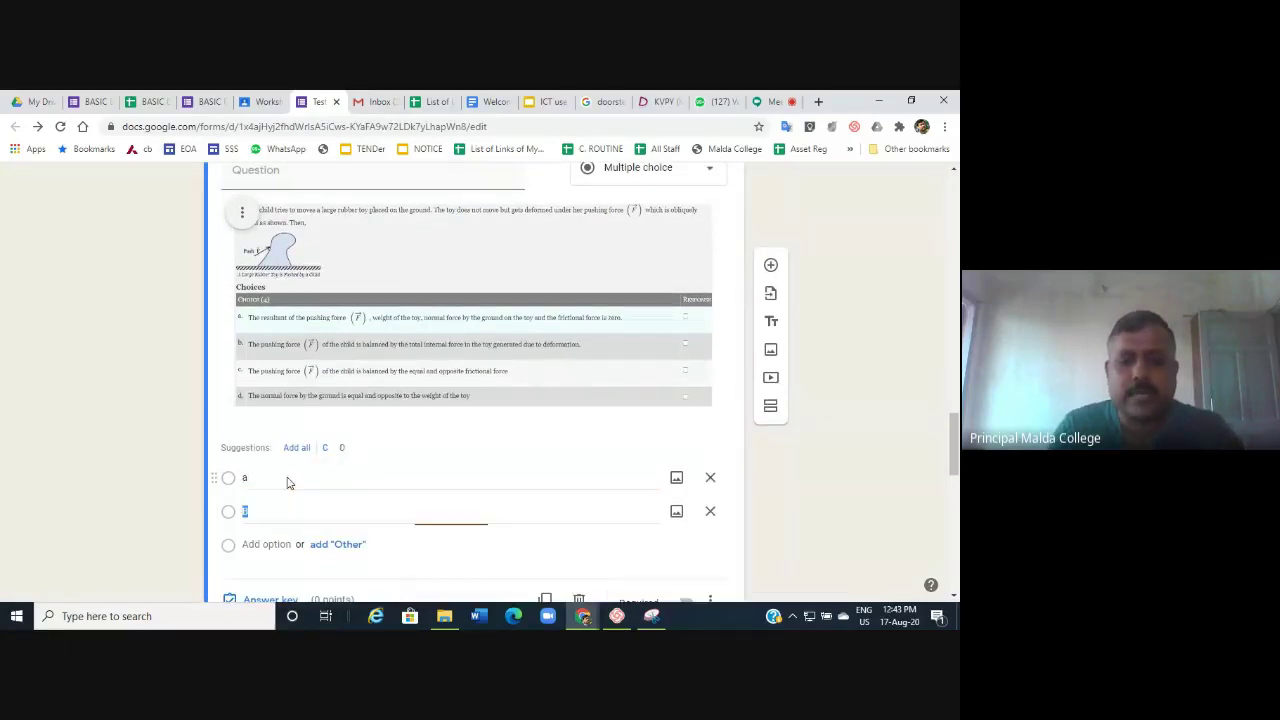
{"action": "type", "text": "b"}
{"action": "key", "text": "Return"}
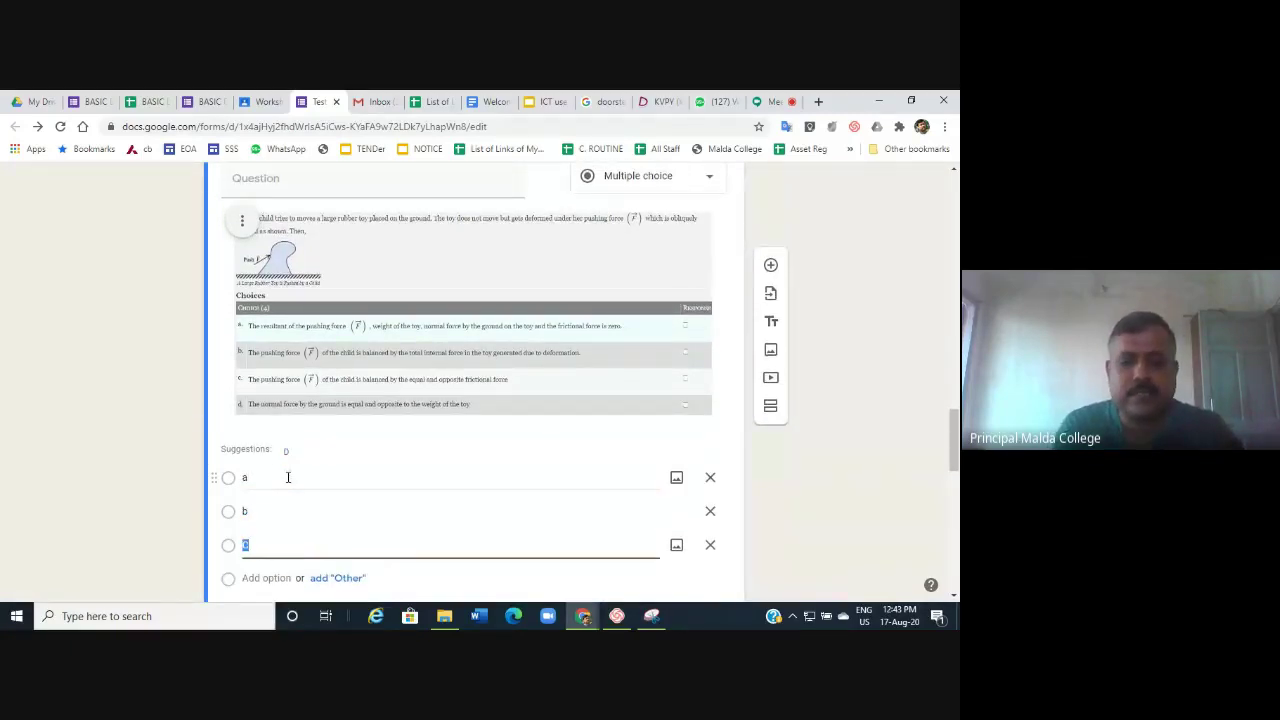
{"action": "key", "text": "Return"}
{"action": "type", "text": "d"}
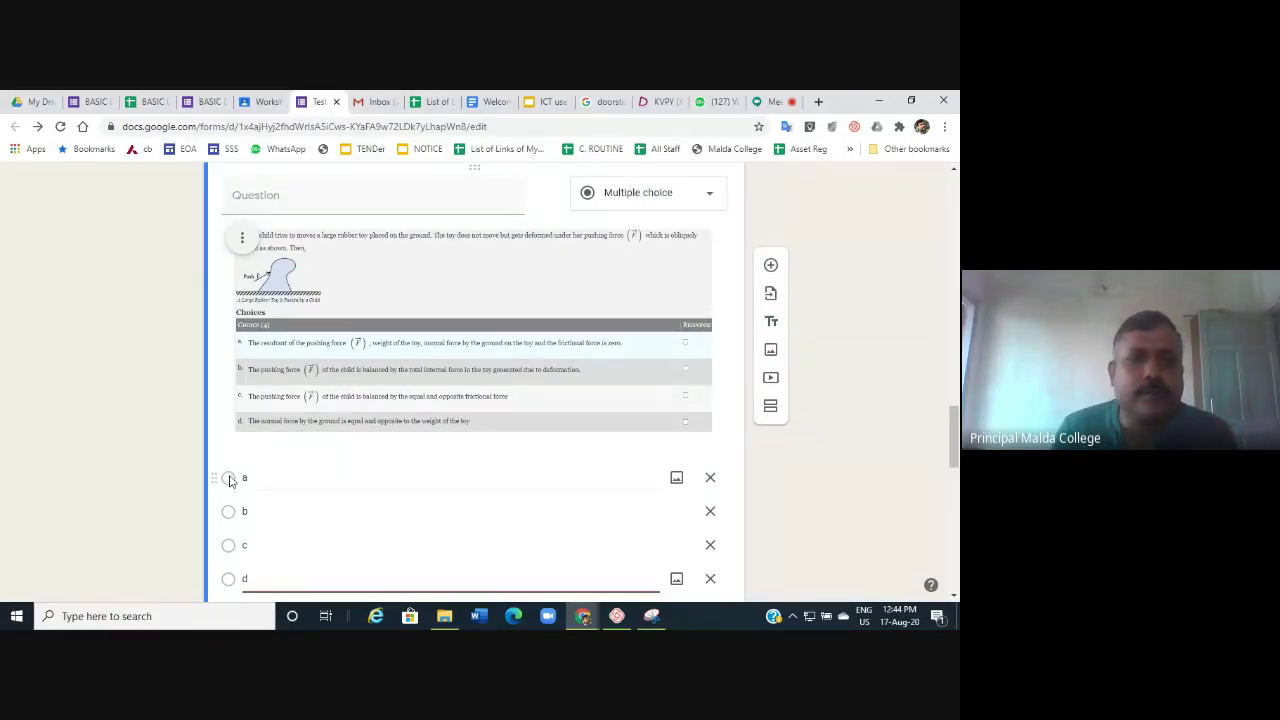
Mark option b as the correct answer in the answer key.
{"action": "scroll", "coordinate": [363, 571], "scroll_direction": "down", "scroll_amount": 2}
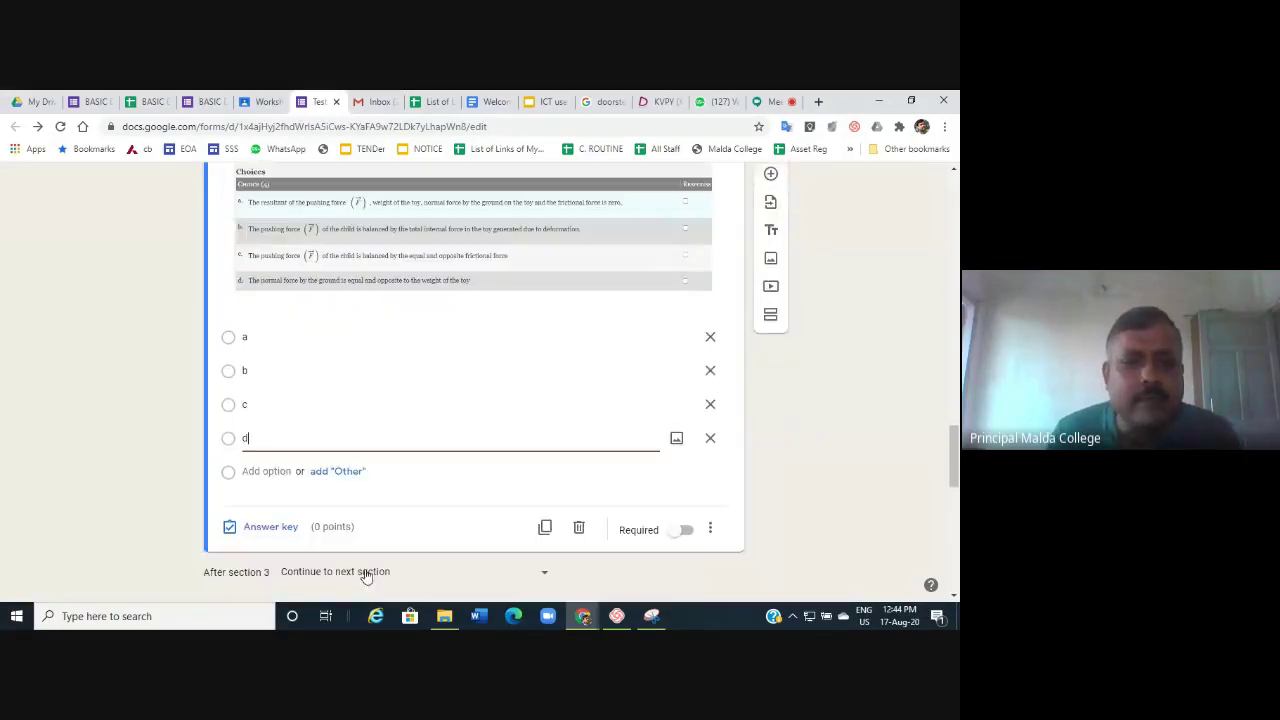
{"action": "left_click", "coordinate": [264, 527]}
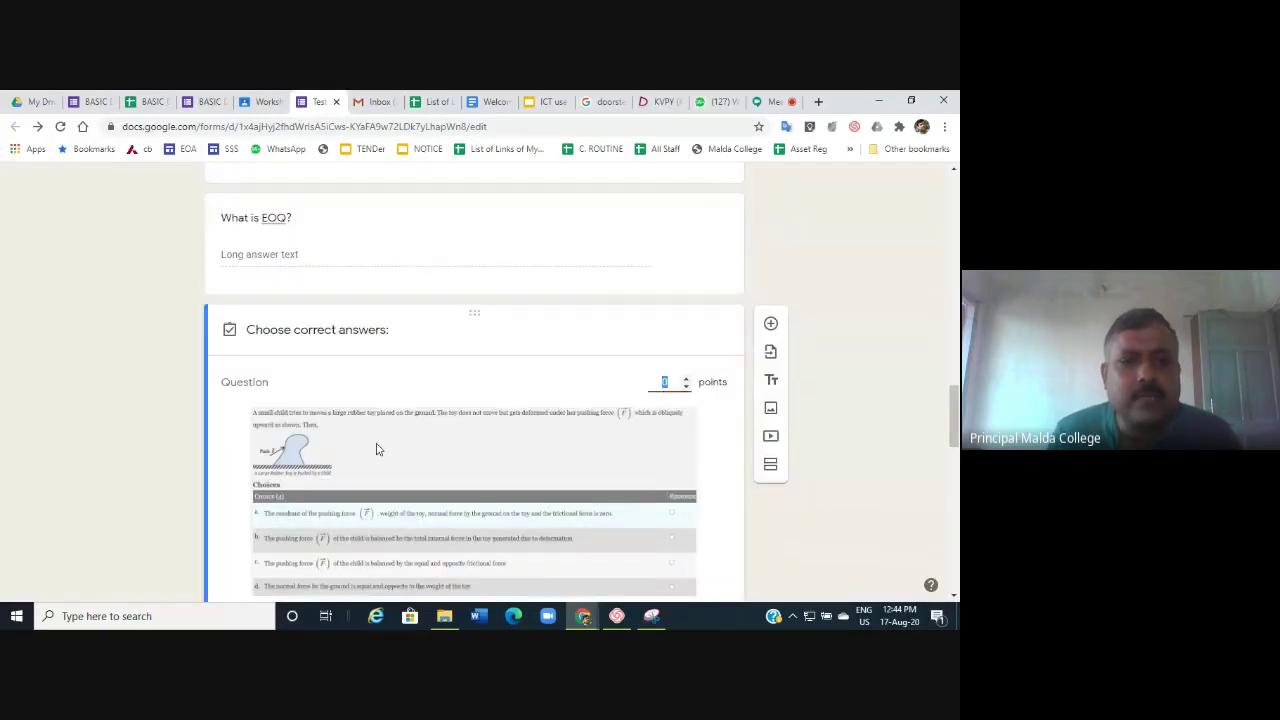
{"action": "scroll", "coordinate": [377, 446], "scroll_direction": "down", "scroll_amount": 4}
{"action": "scroll", "coordinate": [297, 320], "scroll_direction": "up", "scroll_amount": 1}
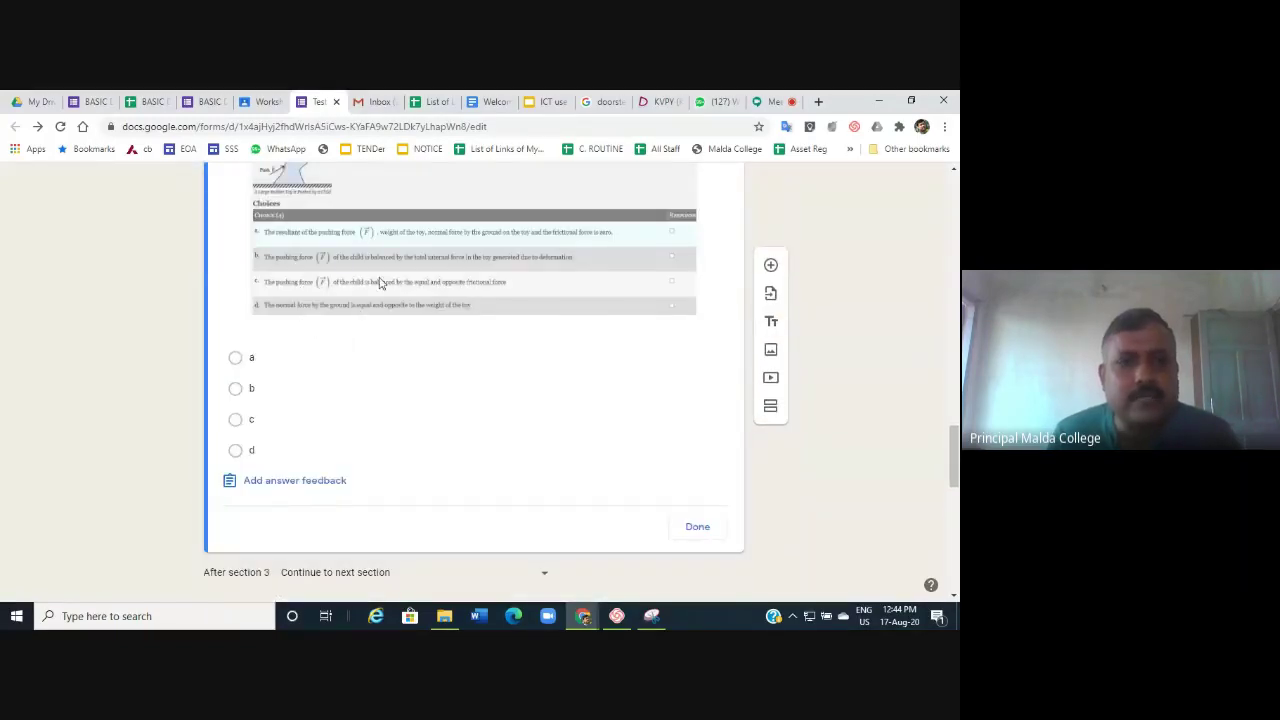
{"action": "left_click", "coordinate": [314, 393]}
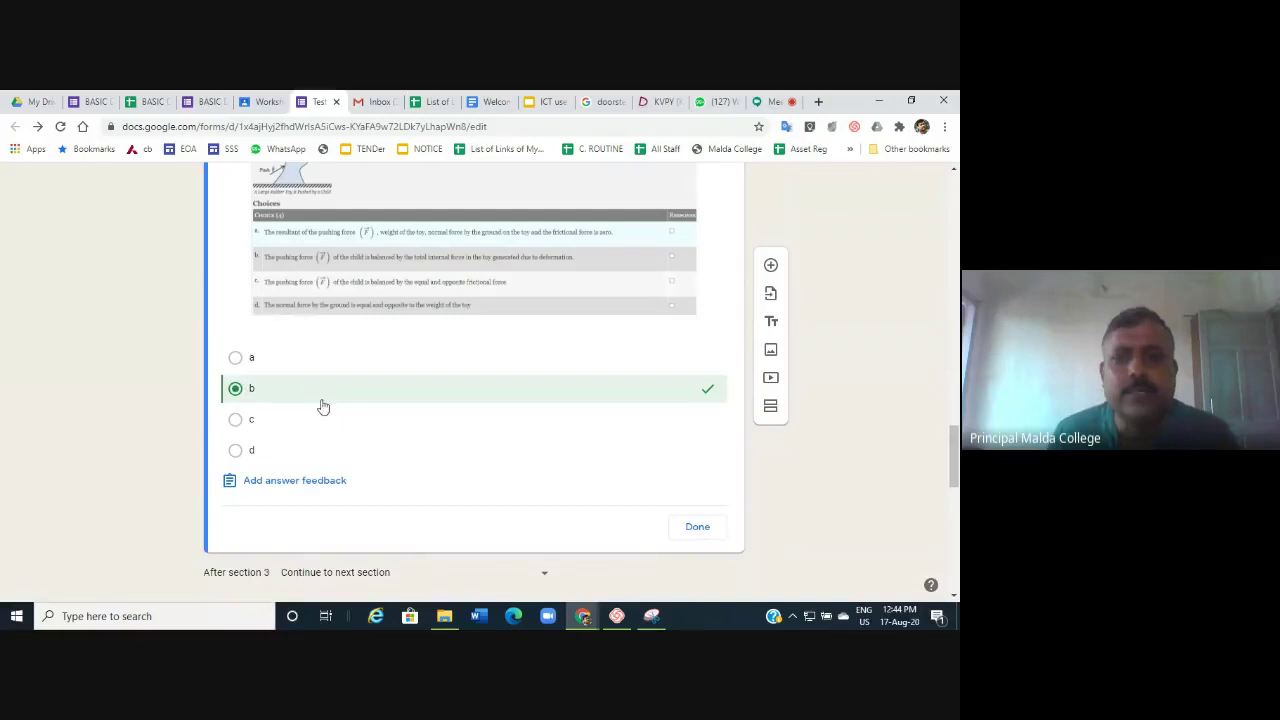
{"action": "left_click", "coordinate": [698, 528]}
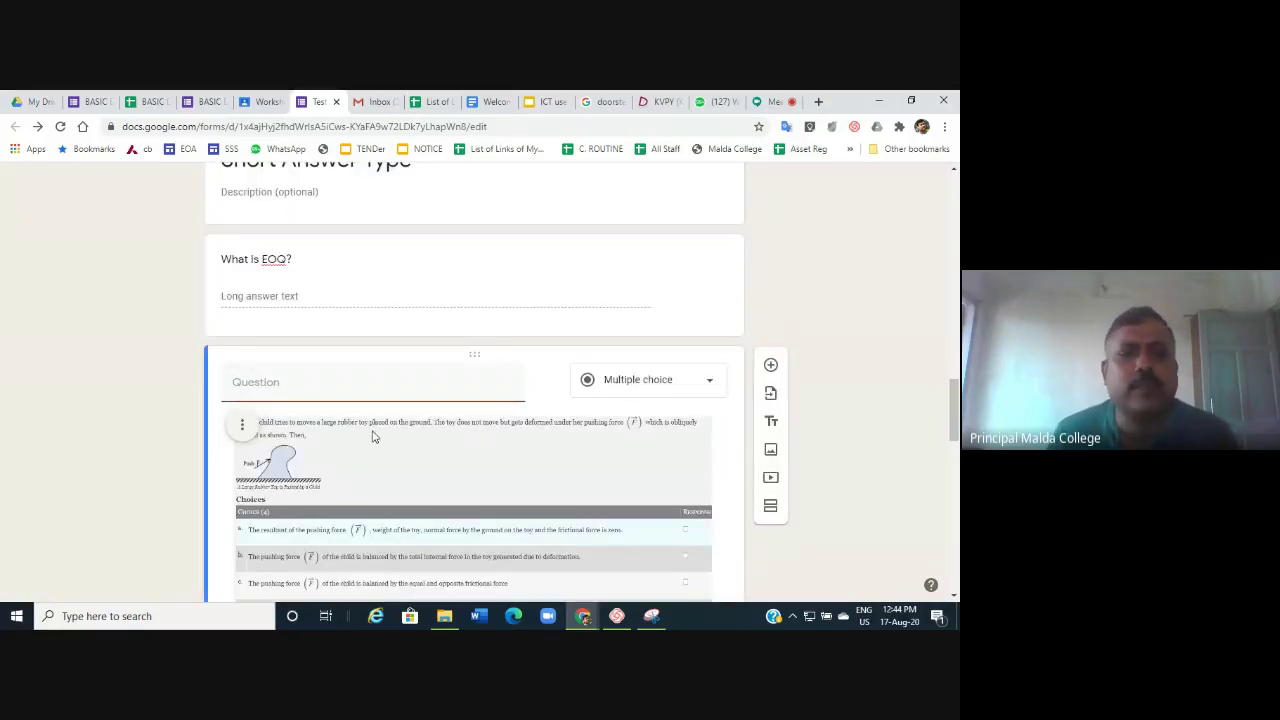
{"action": "scroll", "coordinate": [372, 437], "scroll_direction": "down", "scroll_amount": 10}
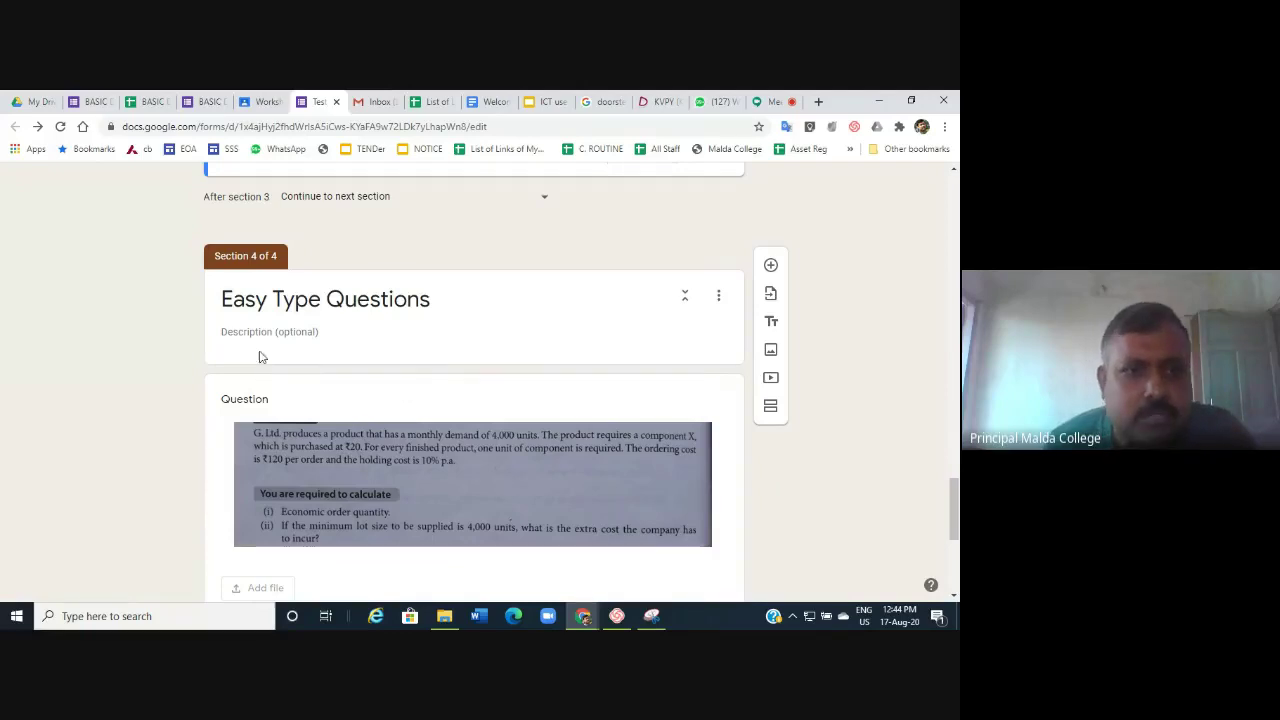
{"action": "scroll", "coordinate": [355, 408], "scroll_direction": "down", "scroll_amount": 3}
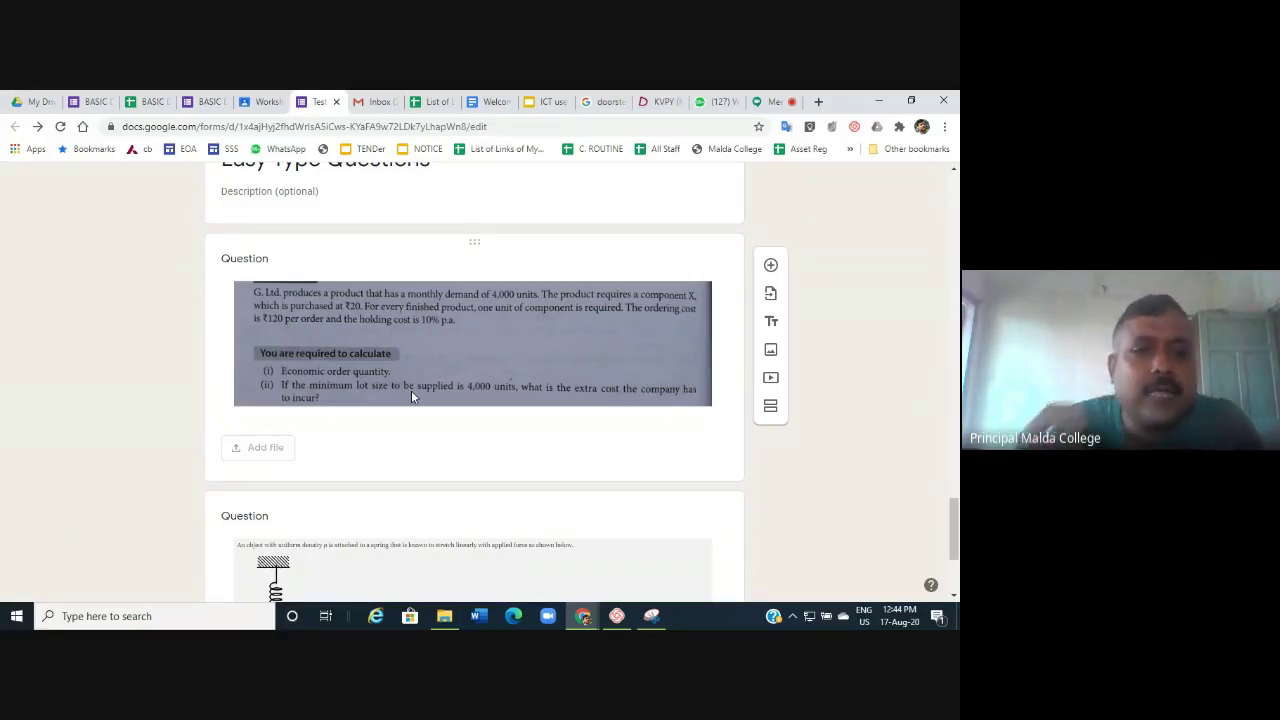
{"action": "scroll", "coordinate": [411, 393], "scroll_direction": "down", "scroll_amount": 2}
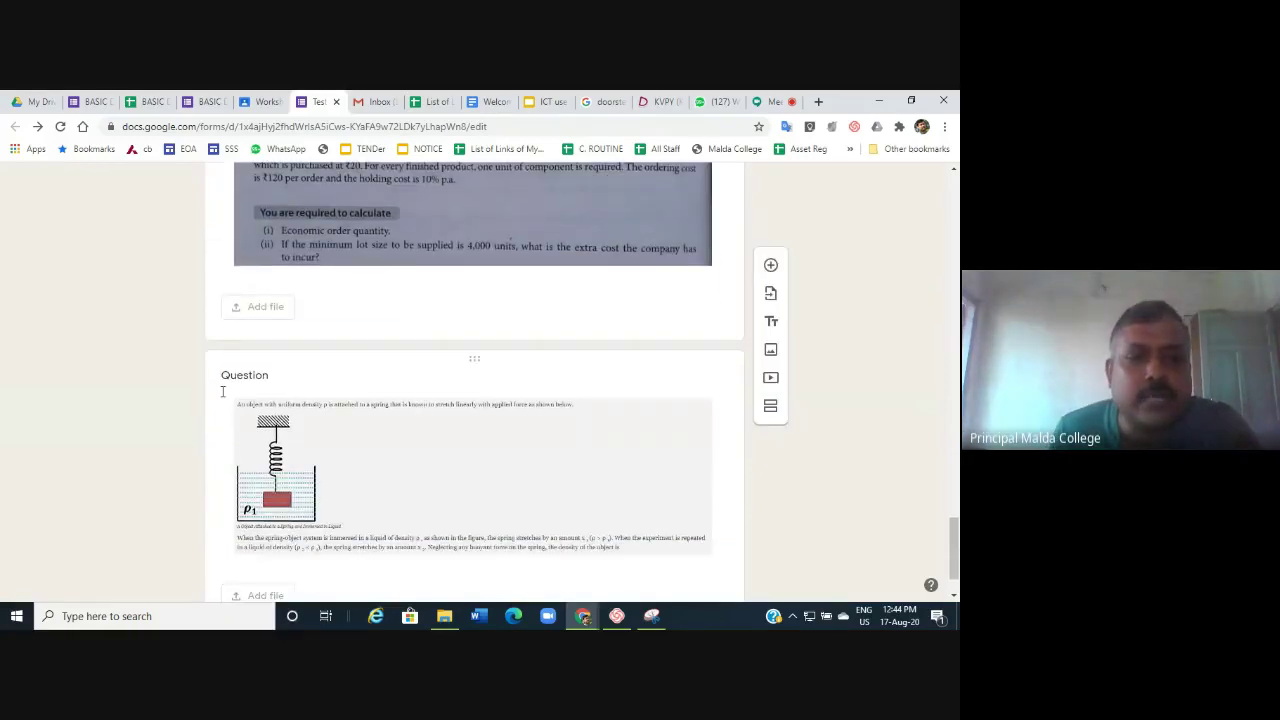
Delete the spring diagram question from the quiz.
{"action": "left_click", "coordinate": [355, 428]}
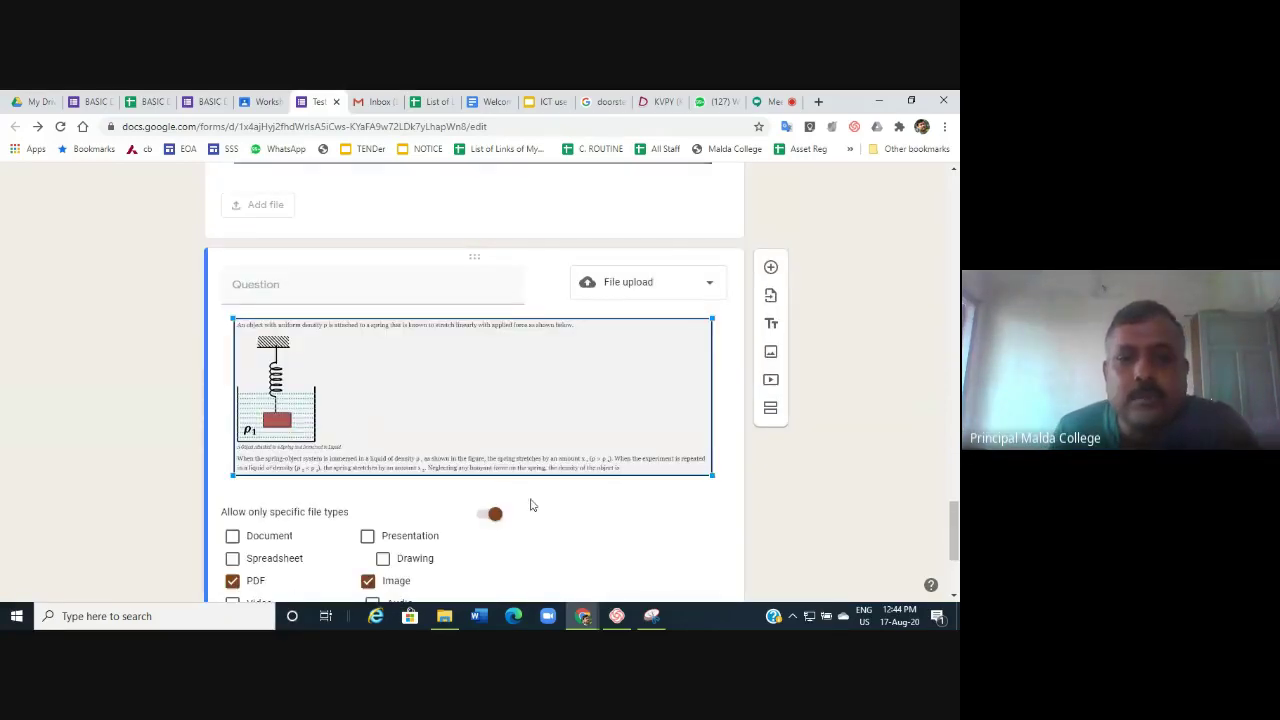
{"action": "scroll", "coordinate": [493, 416], "scroll_direction": "down", "scroll_amount": 3}
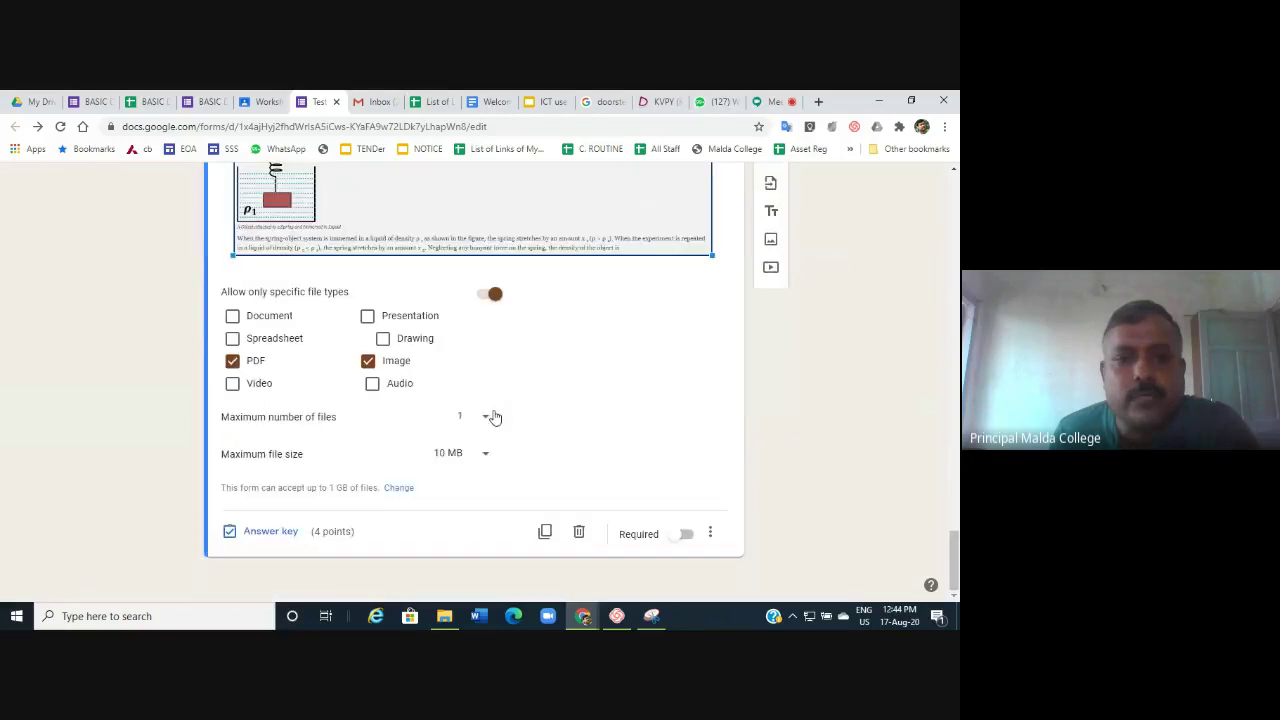
{"action": "left_click", "coordinate": [580, 533]}
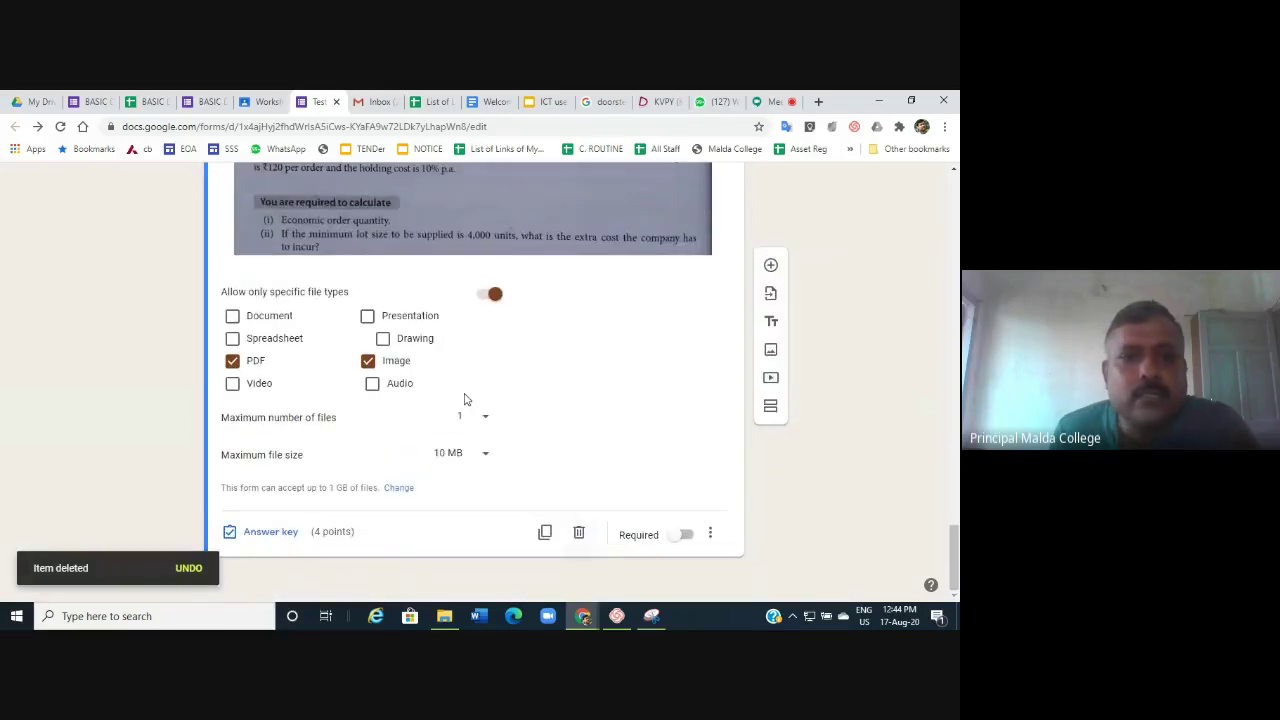
{"action": "scroll", "coordinate": [463, 395], "scroll_direction": "up", "scroll_amount": 3}
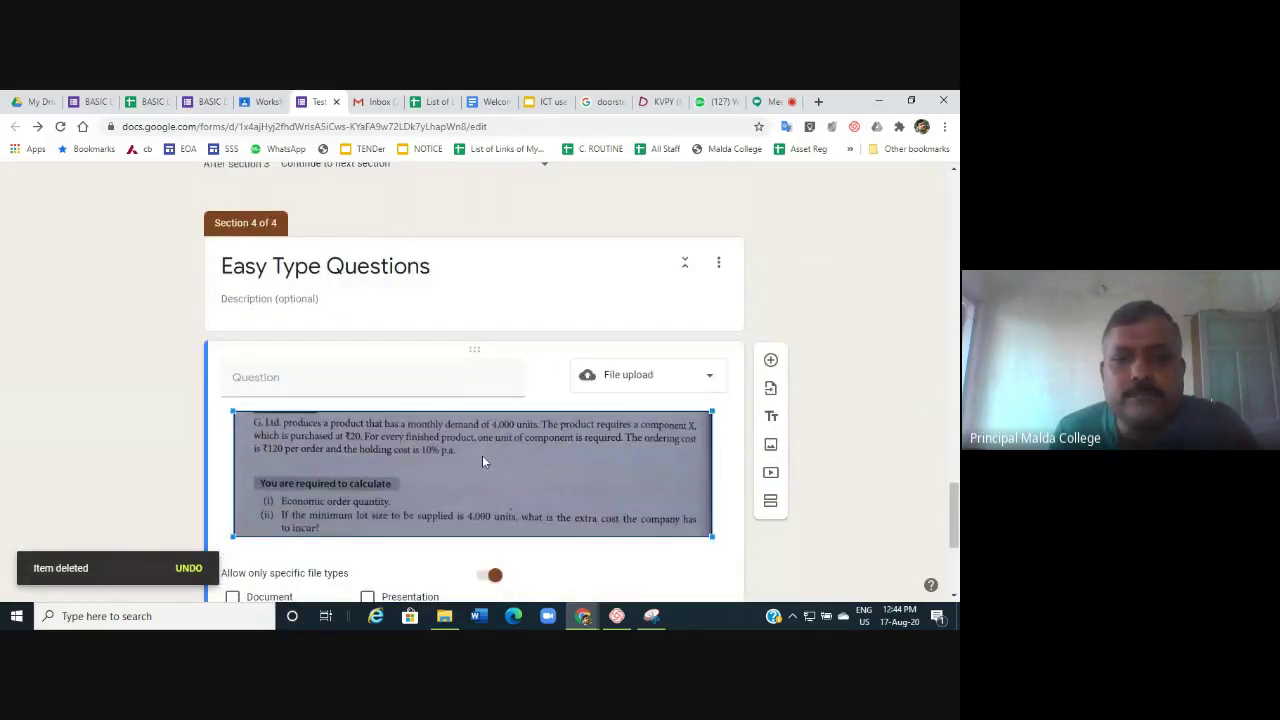
{"action": "scroll", "coordinate": [482, 455], "scroll_direction": "down", "scroll_amount": 2}
Keep the question as File upload, allowing PDF files with a maximum of 1 file.
{"action": "left_click", "coordinate": [655, 240]}
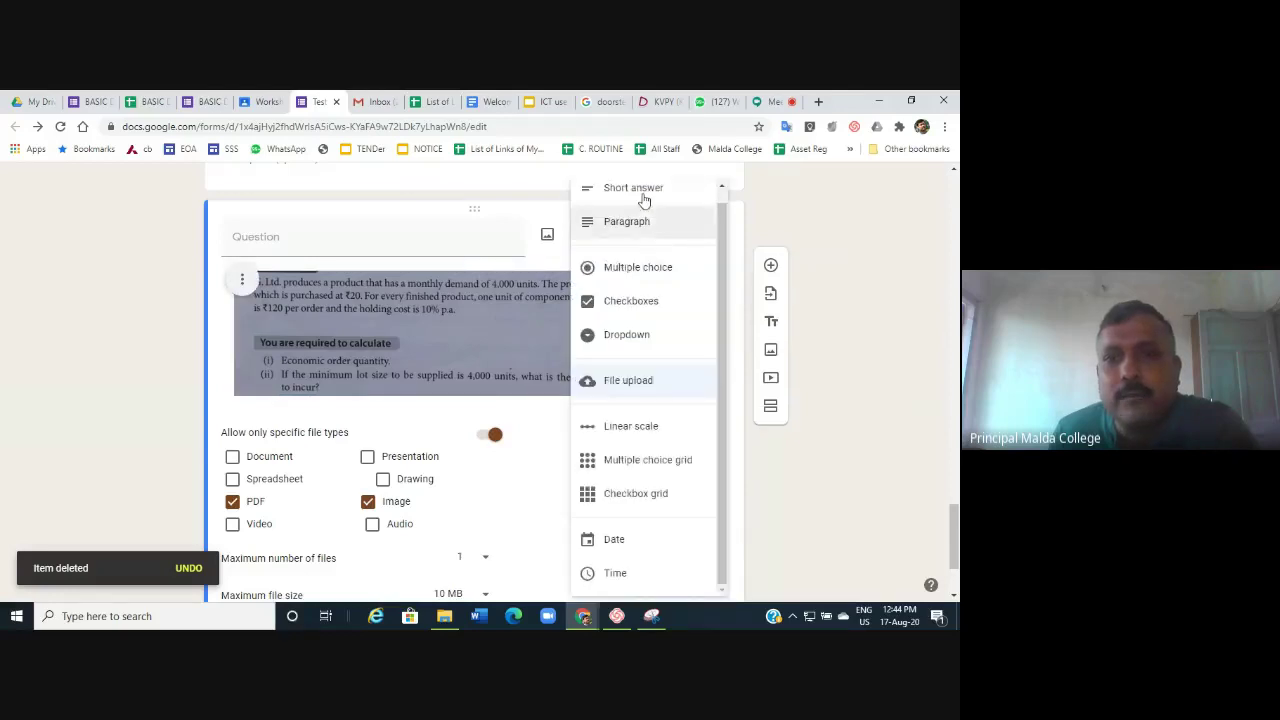
{"action": "left_click", "coordinate": [614, 384]}
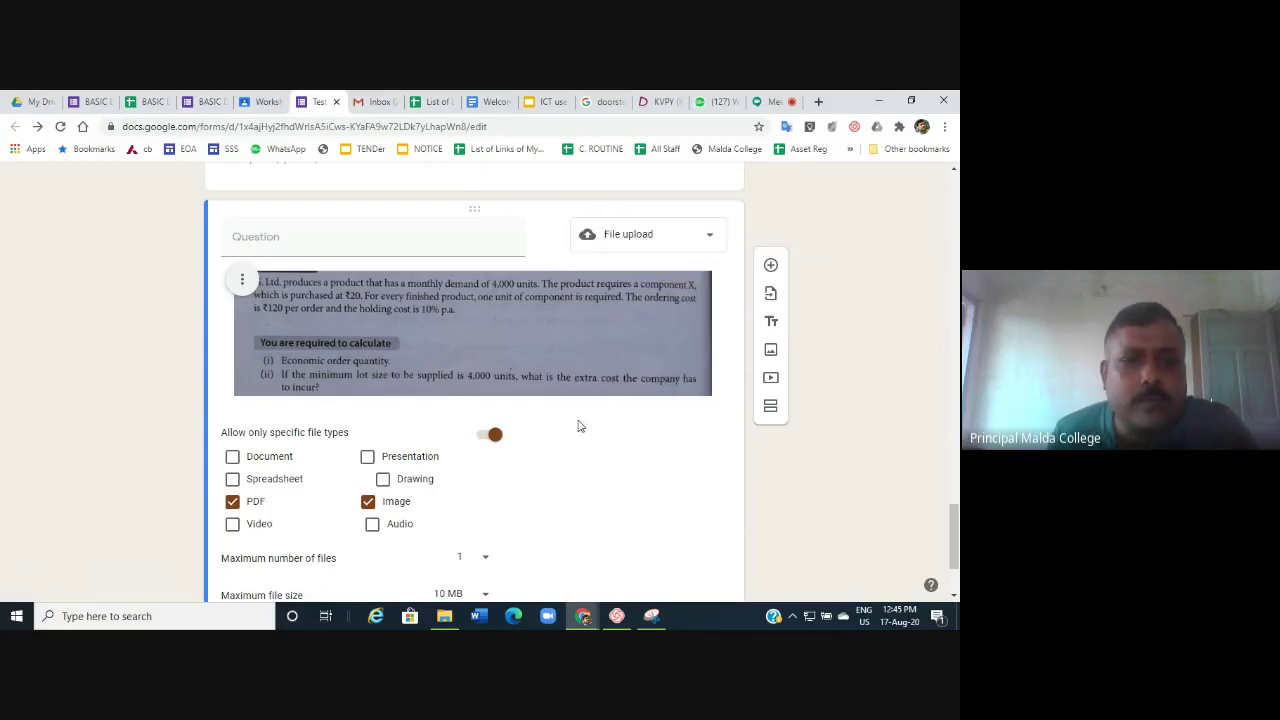
{"action": "scroll", "coordinate": [333, 449], "scroll_direction": "down", "scroll_amount": 2}
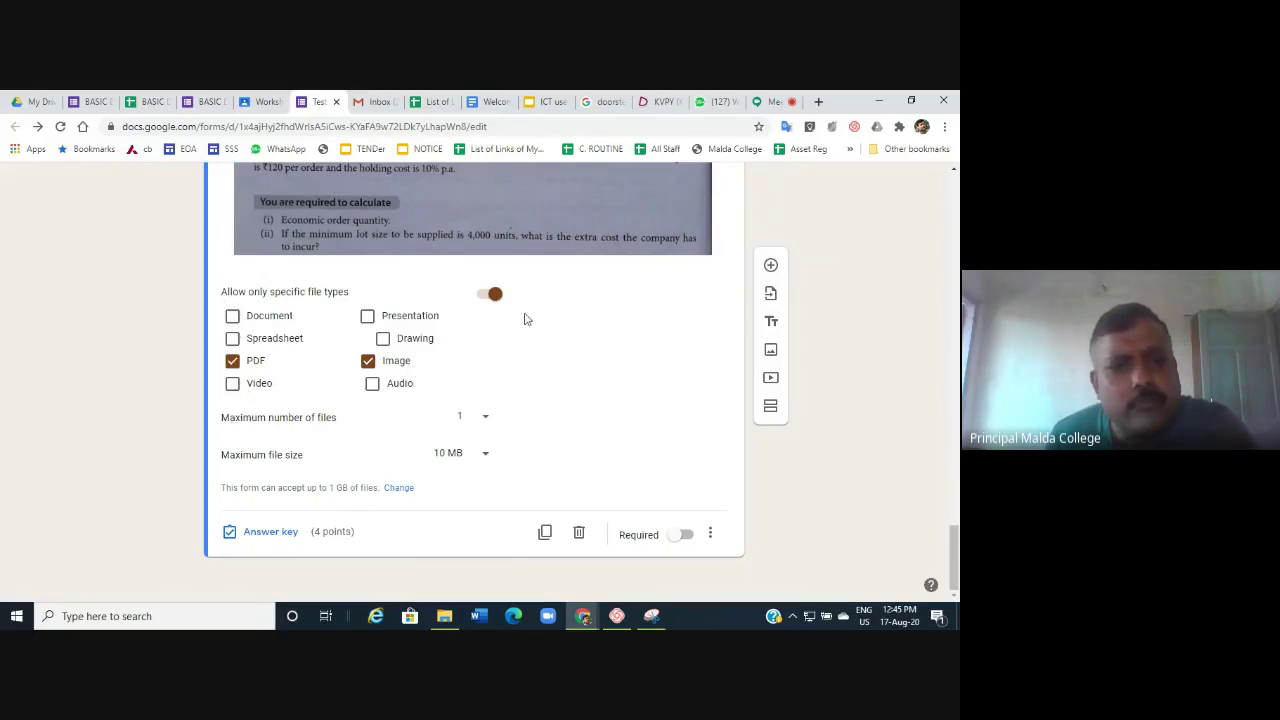
{"action": "left_click", "coordinate": [232, 360]}
{"action": "left_click", "coordinate": [232, 360]}
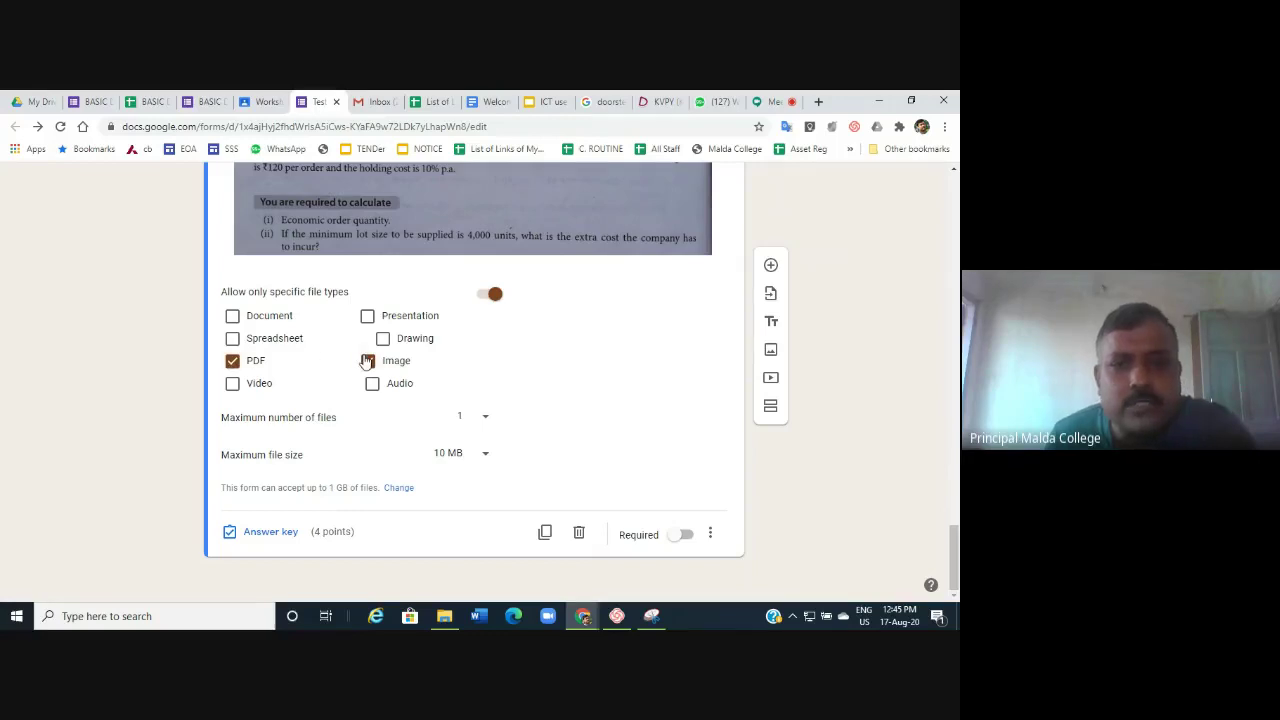
{"action": "left_click", "coordinate": [486, 416]}
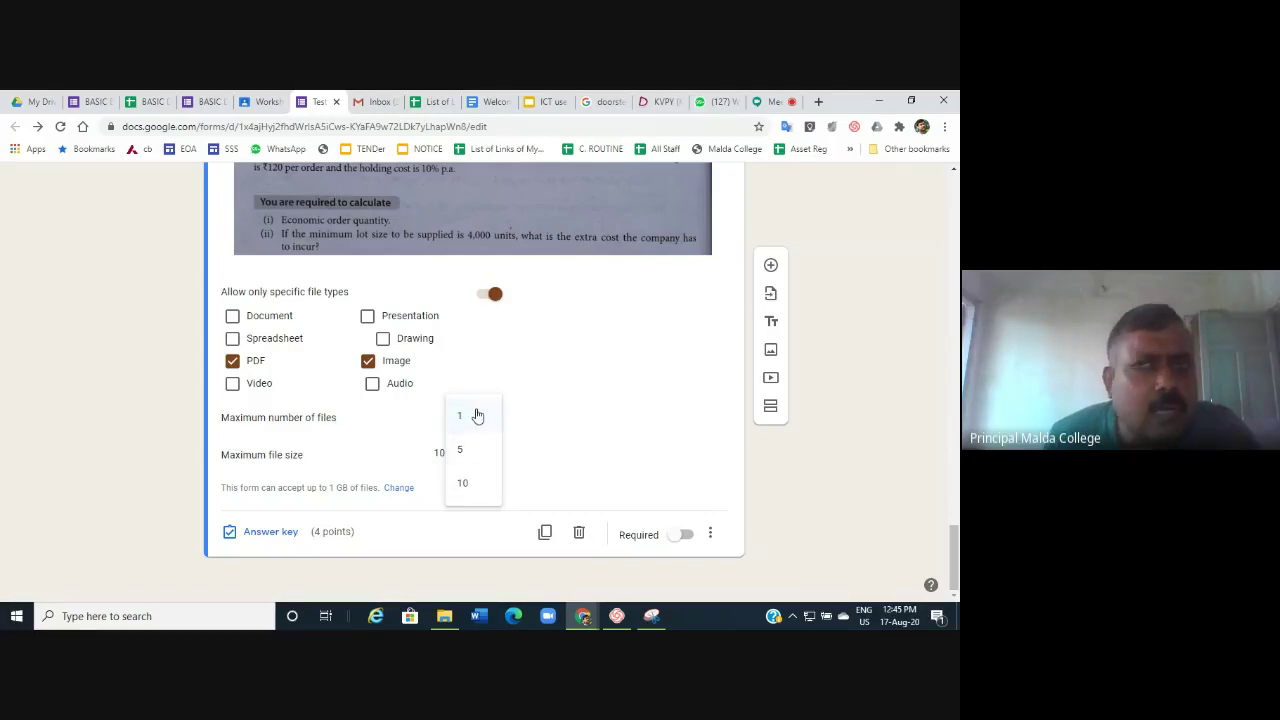
{"action": "left_click", "coordinate": [477, 416]}
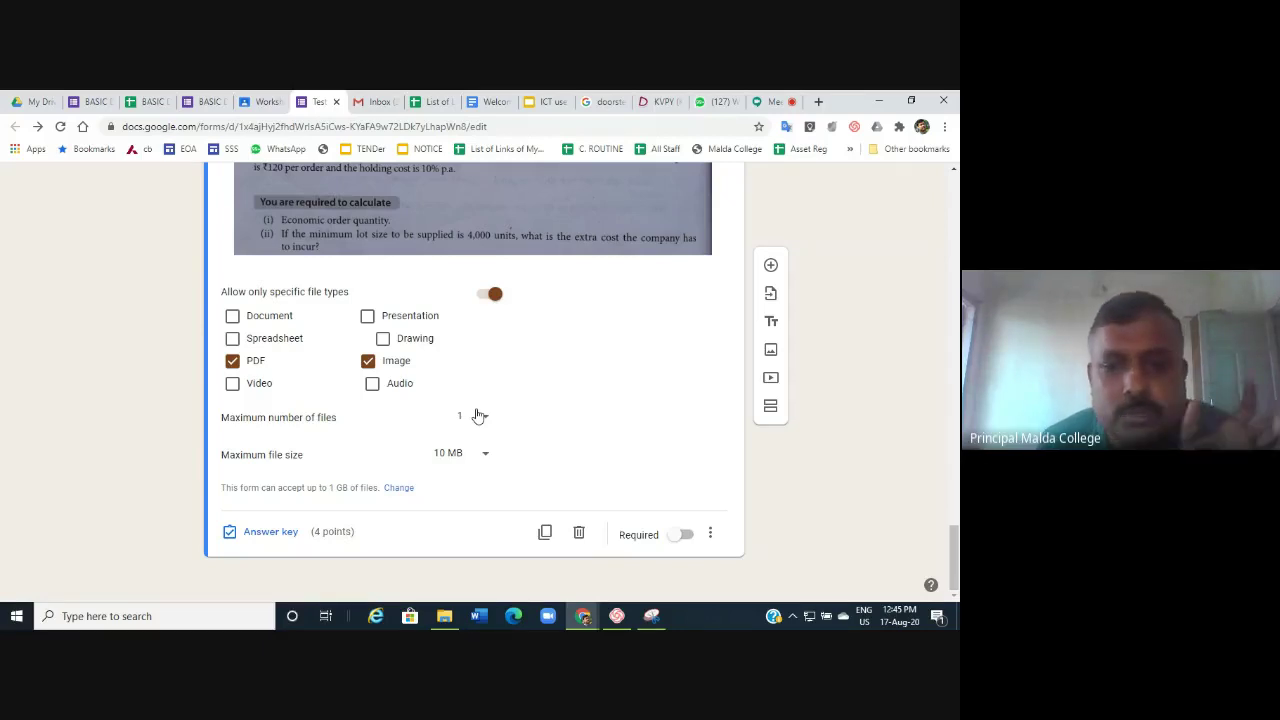
{"action": "scroll", "coordinate": [522, 393], "scroll_direction": "up", "scroll_amount": 20}
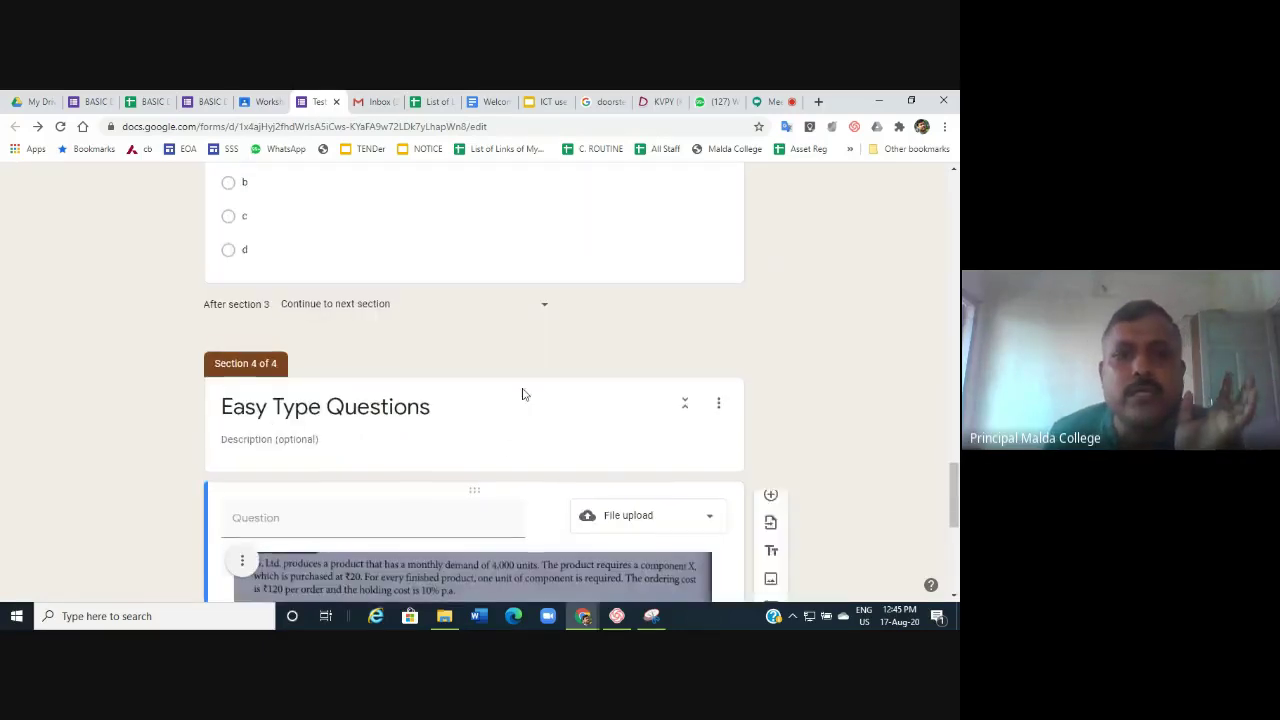
{"action": "scroll", "coordinate": [522, 388], "scroll_direction": "up", "scroll_amount": 5}
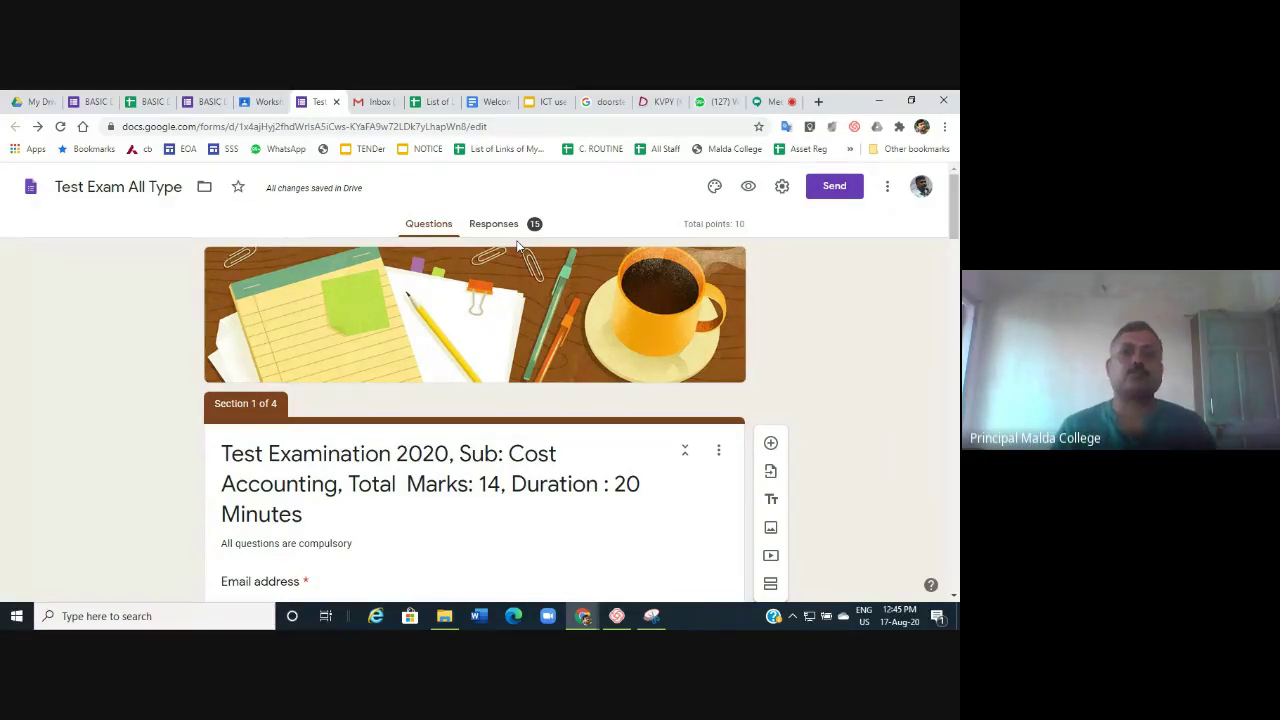
Review the 15-response summary: average 3.2/10, median 4/10, range 0–4 points.
{"action": "left_click", "coordinate": [492, 228]}
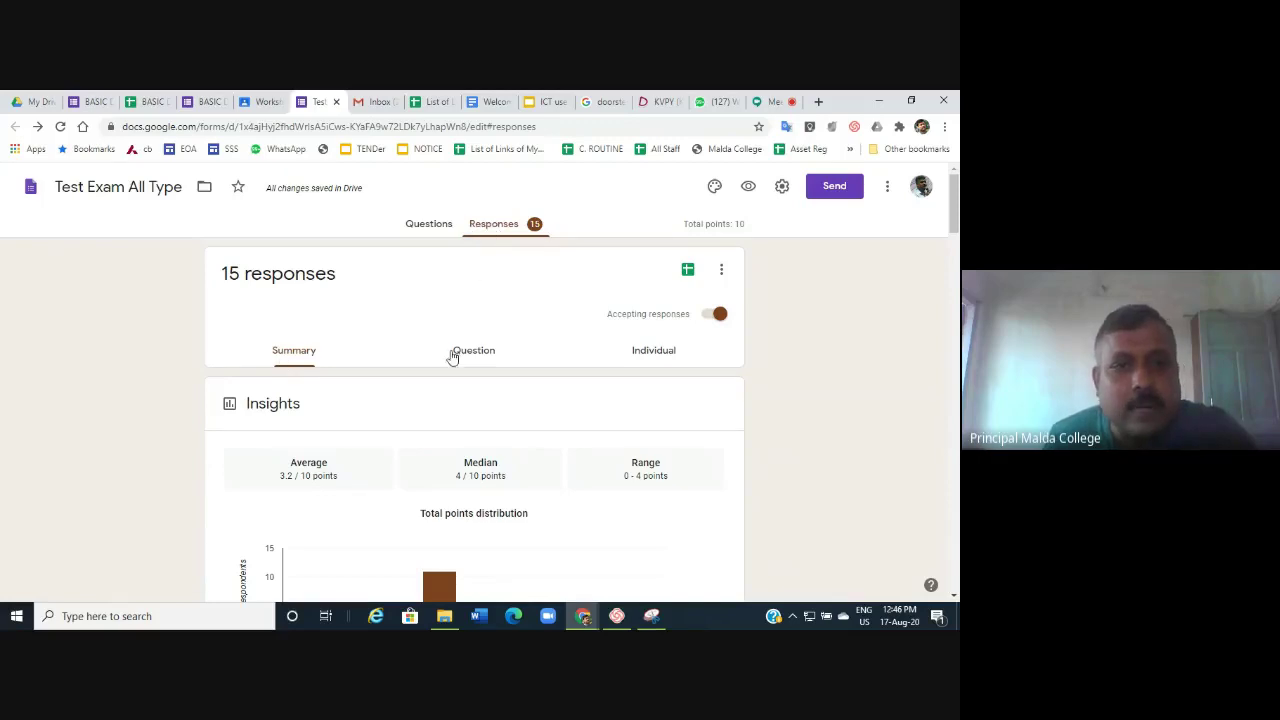
{"action": "scroll", "coordinate": [461, 374], "scroll_direction": "down", "scroll_amount": 3}
{"action": "scroll", "coordinate": [461, 374], "scroll_direction": "down", "scroll_amount": 3}
{"action": "scroll", "coordinate": [457, 371], "scroll_direction": "down", "scroll_amount": 5}
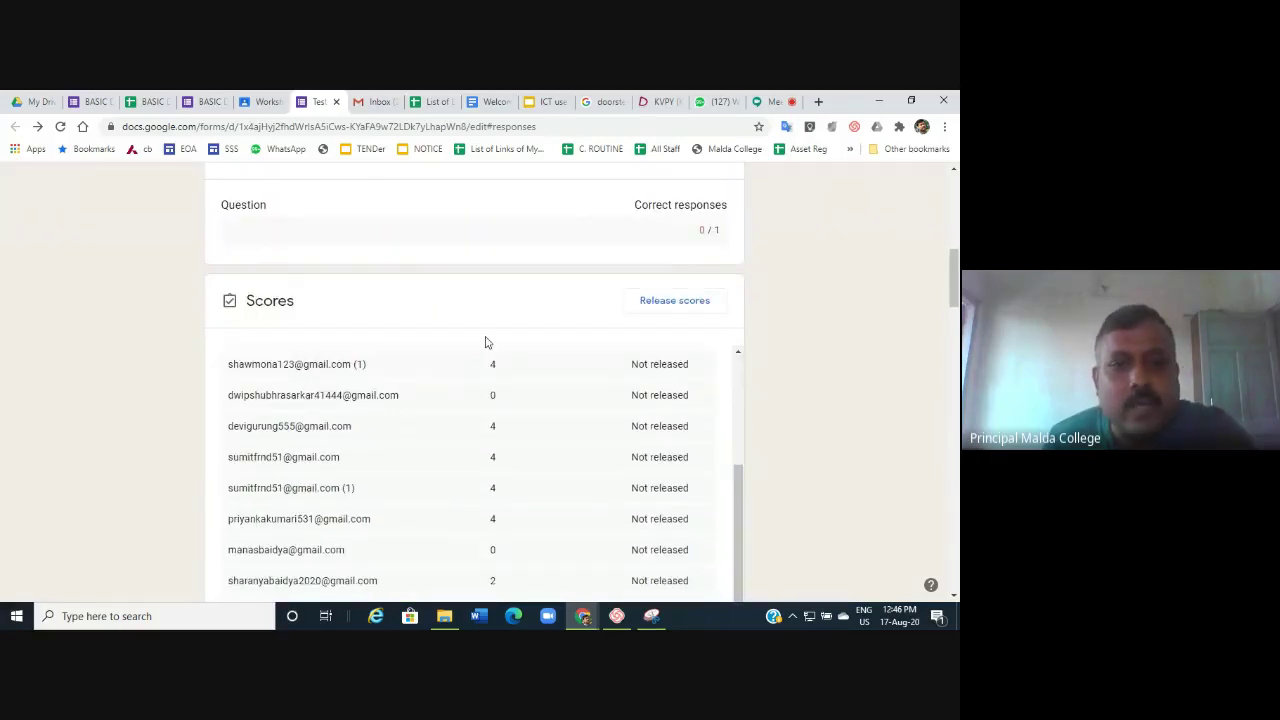
{"action": "scroll", "coordinate": [494, 332], "scroll_direction": "down", "scroll_amount": 10}
{"action": "scroll", "coordinate": [494, 332], "scroll_direction": "down", "scroll_amount": 5}
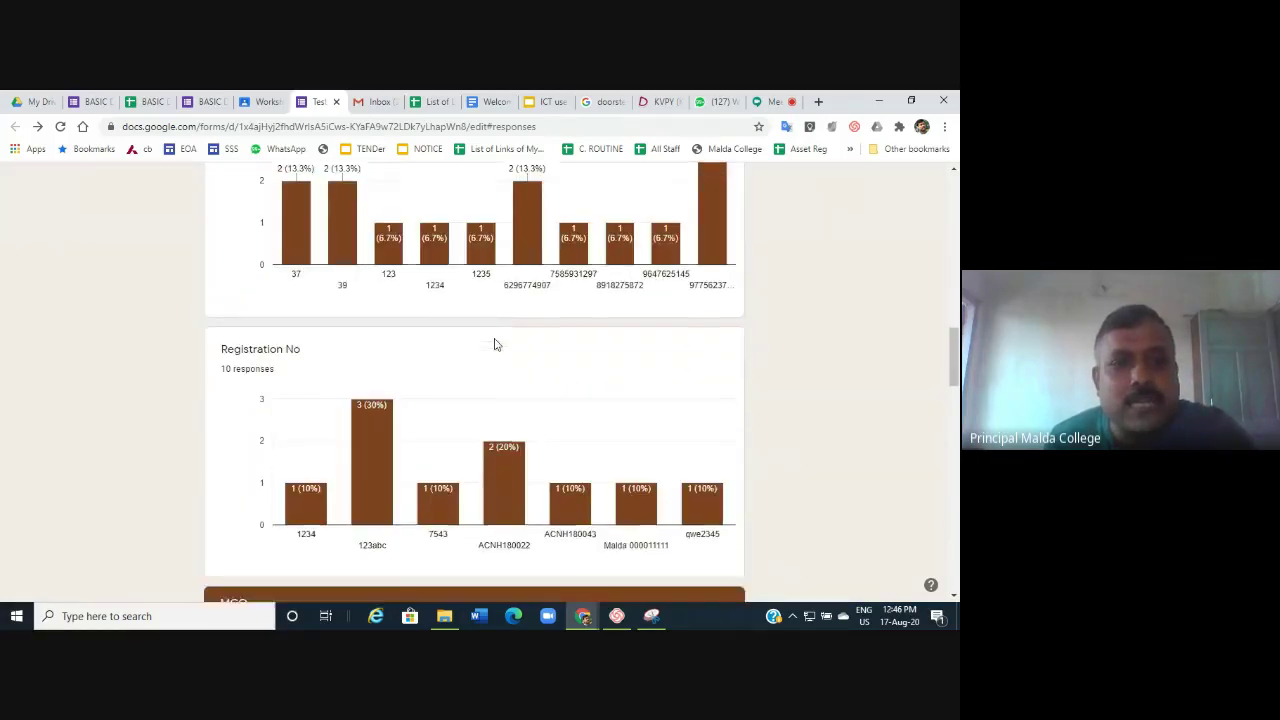
{"action": "scroll", "coordinate": [463, 346], "scroll_direction": "up", "scroll_amount": 3}
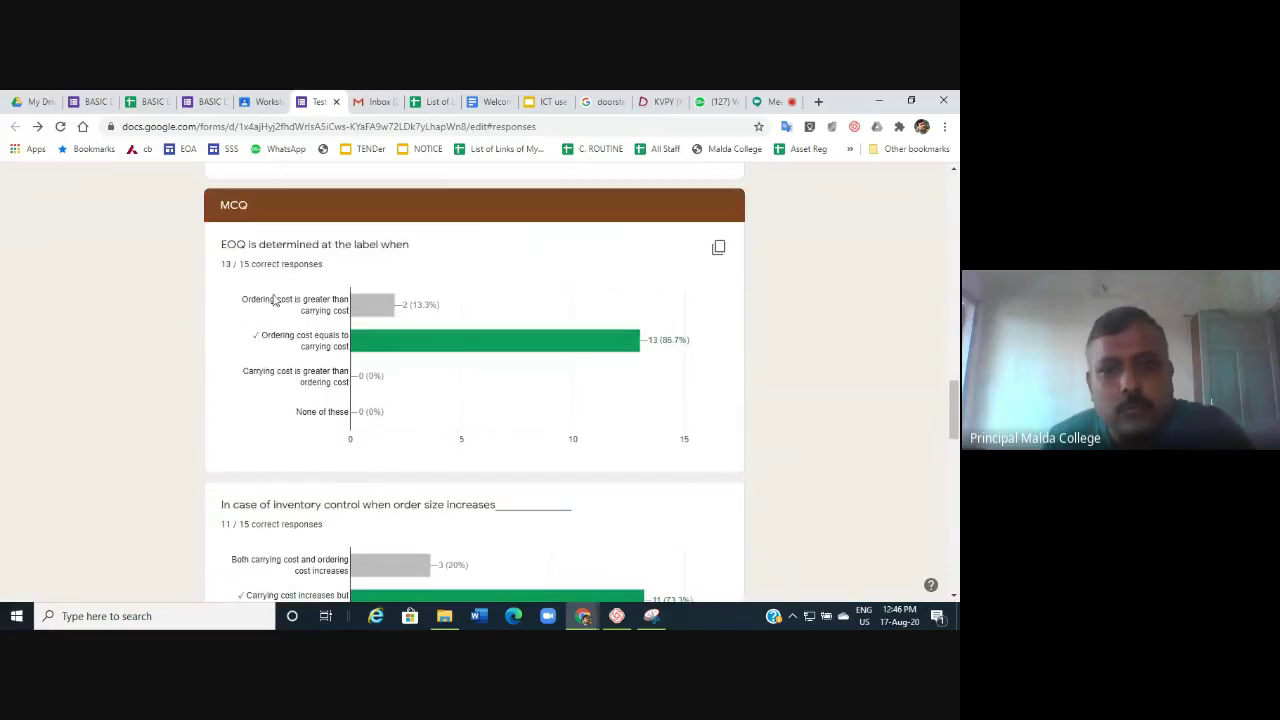
{"action": "mouse_move", "coordinate": [477, 350]}
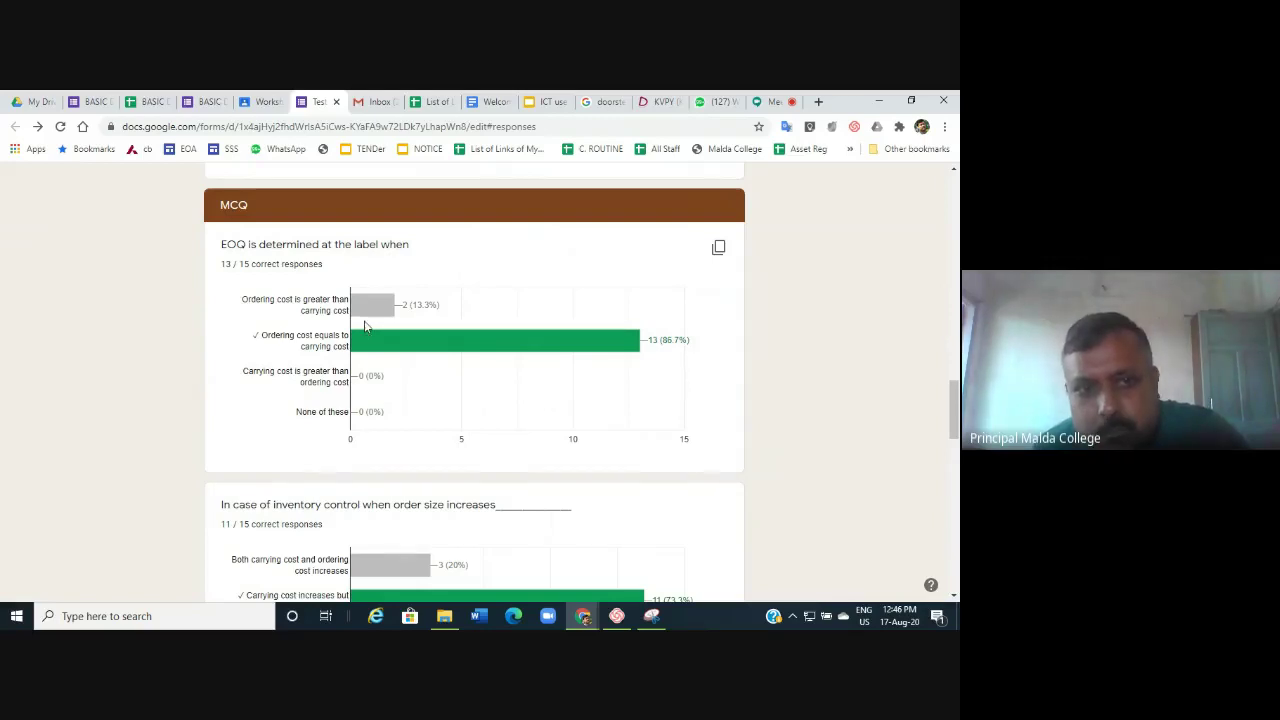
{"action": "mouse_move", "coordinate": [367, 352]}
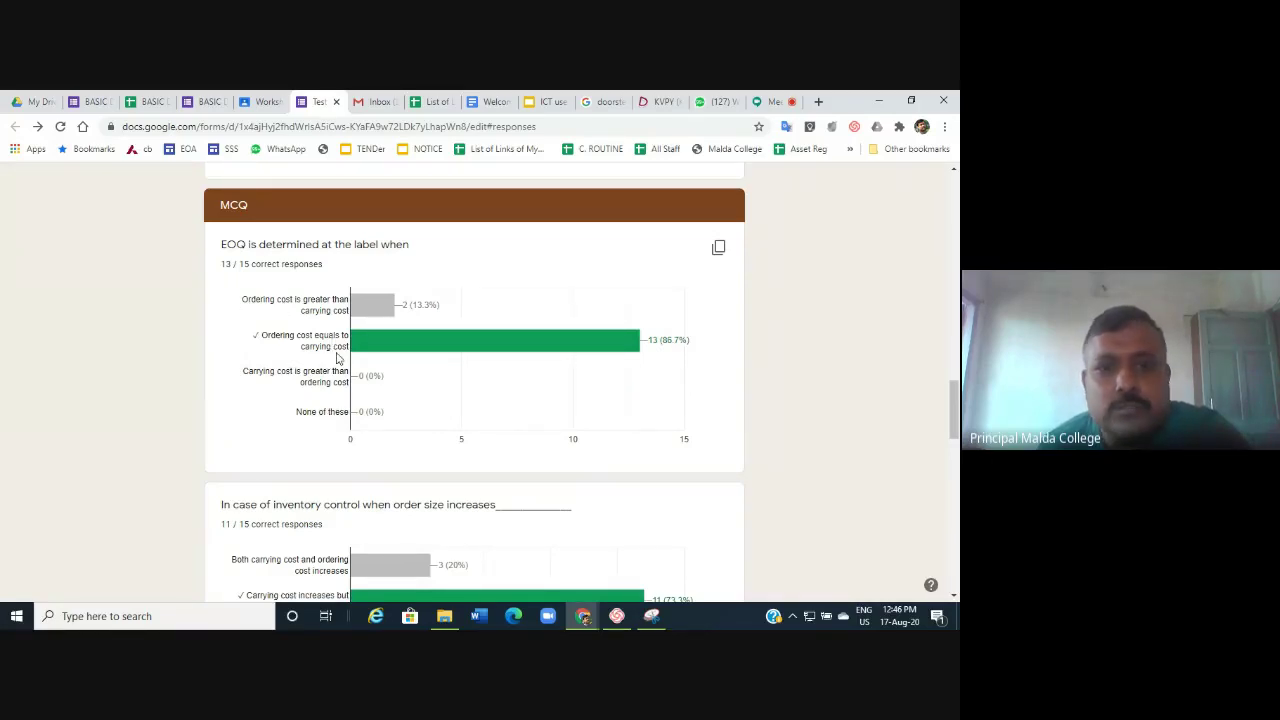
{"action": "mouse_move", "coordinate": [549, 346]}
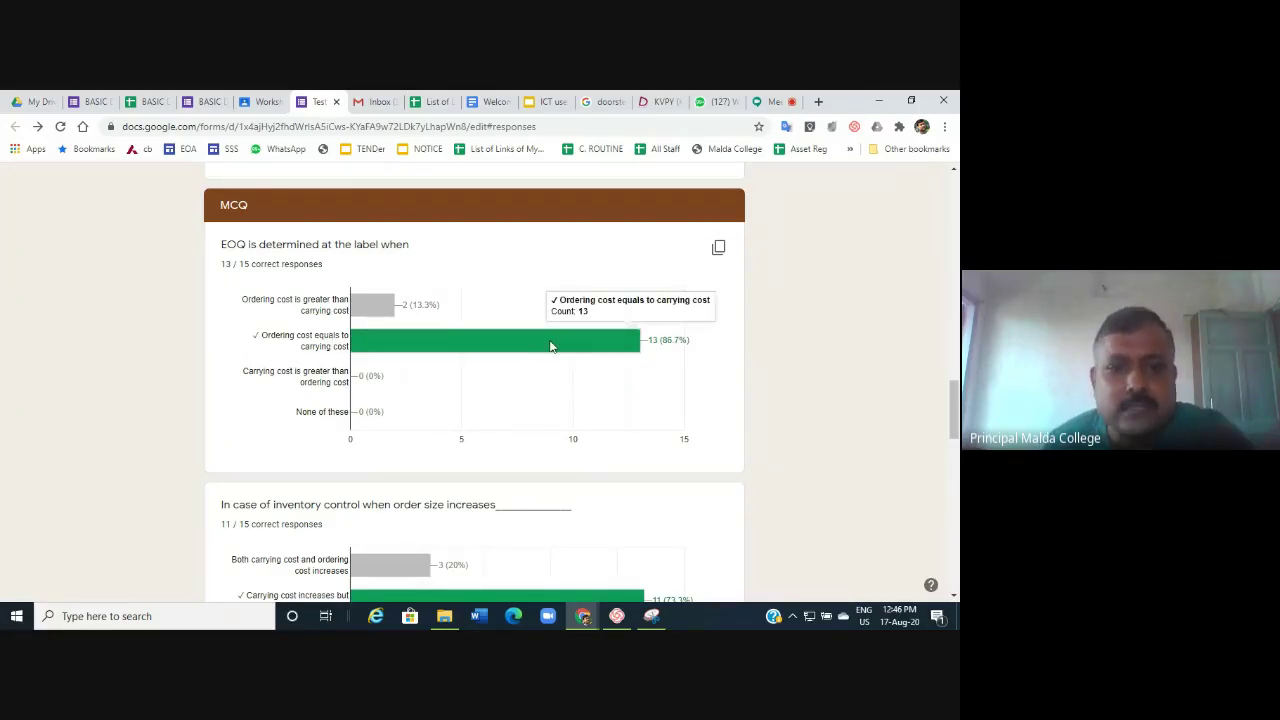
{"action": "scroll", "coordinate": [550, 345], "scroll_direction": "down", "scroll_amount": 5}
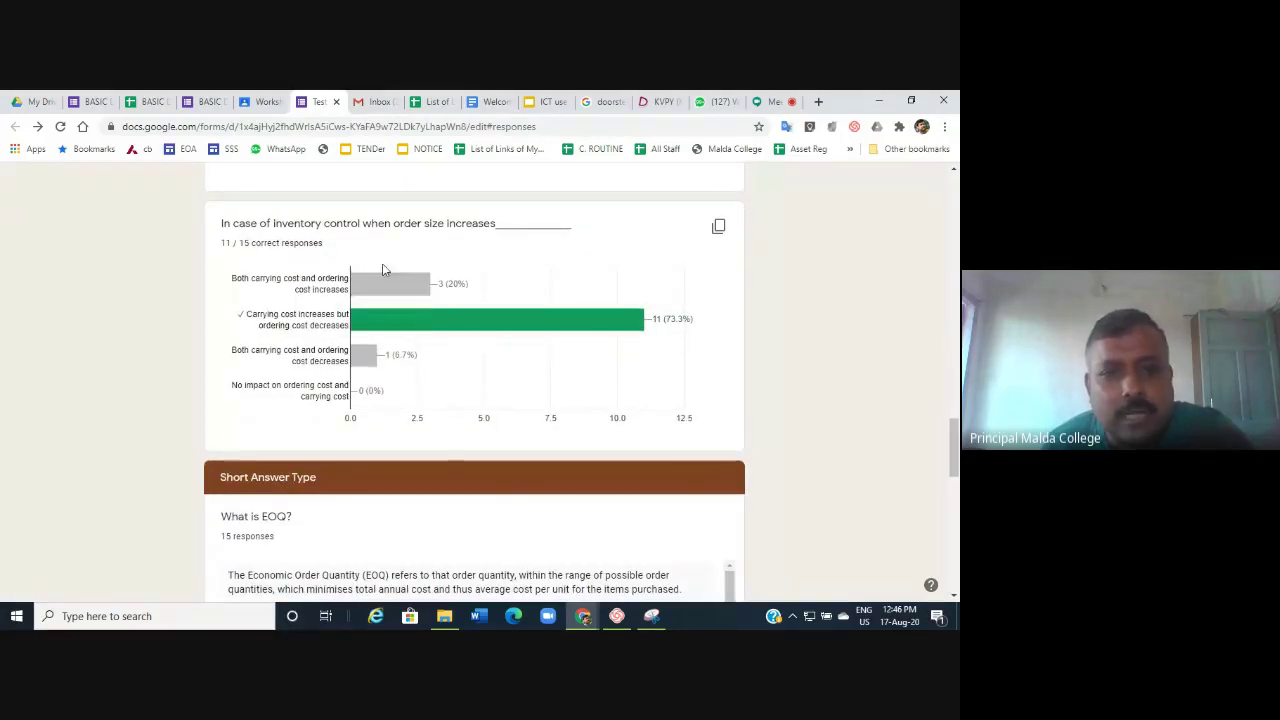
{"action": "mouse_move", "coordinate": [373, 290]}
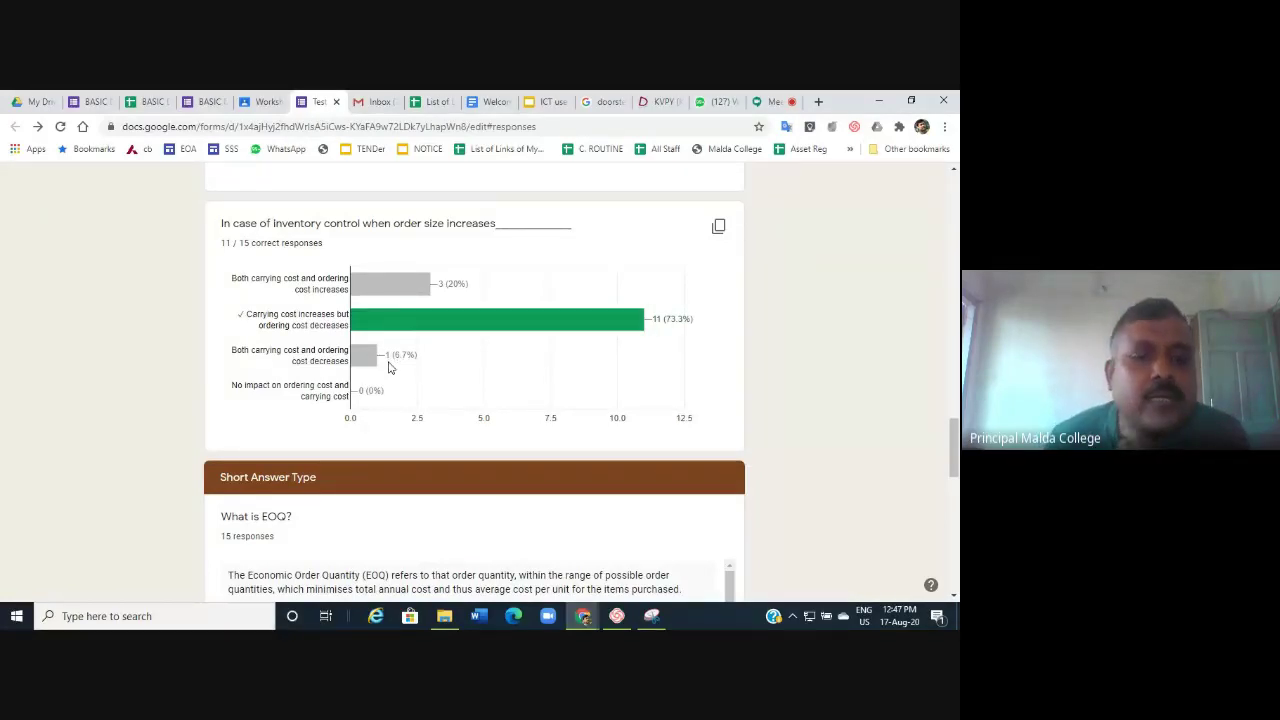
{"action": "scroll", "coordinate": [390, 368], "scroll_direction": "up", "scroll_amount": 20}
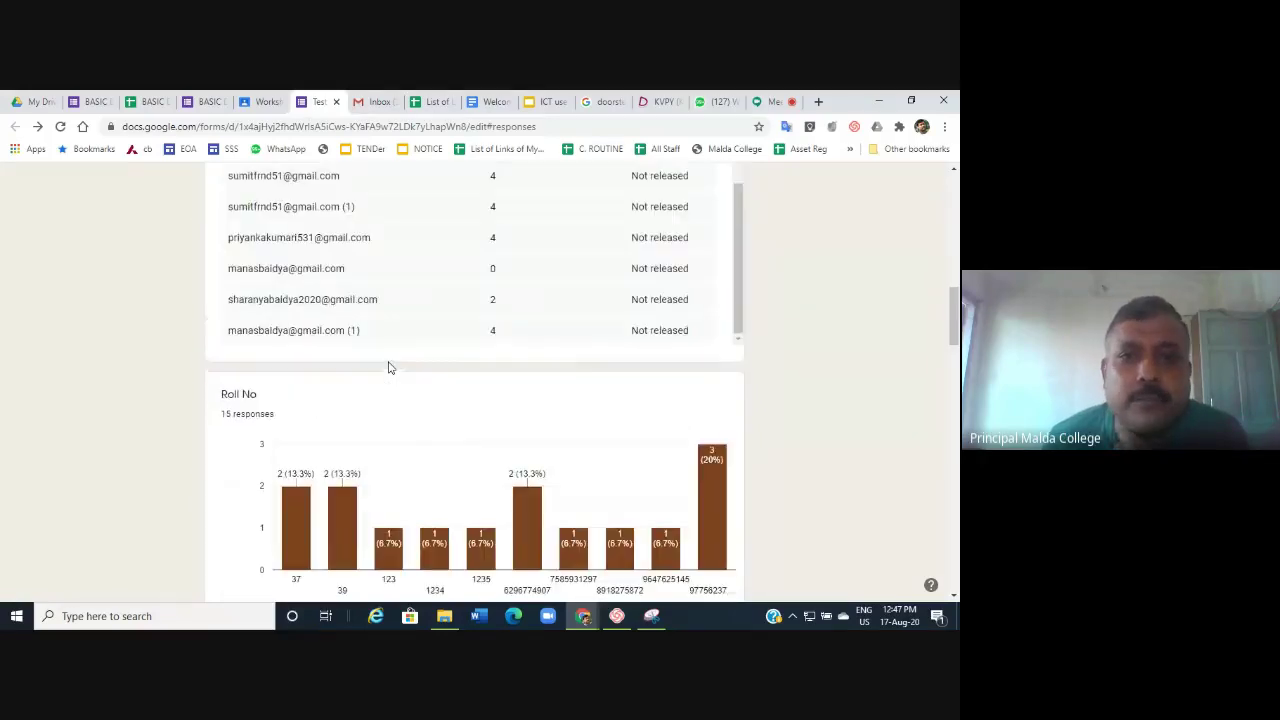
{"action": "scroll", "coordinate": [390, 368], "scroll_direction": "up", "scroll_amount": 10}
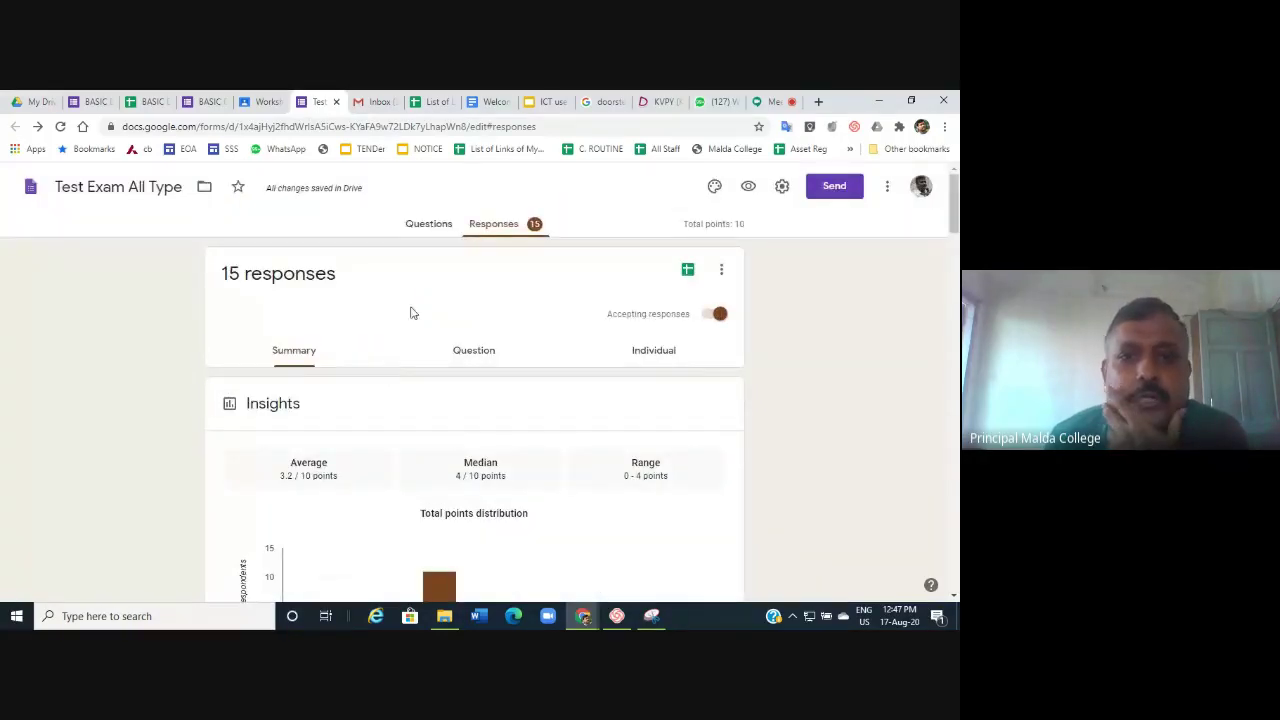
Switch to Individual responses and read through the first respondent's answers, scored 2 of 10.
{"action": "left_click", "coordinate": [465, 356]}
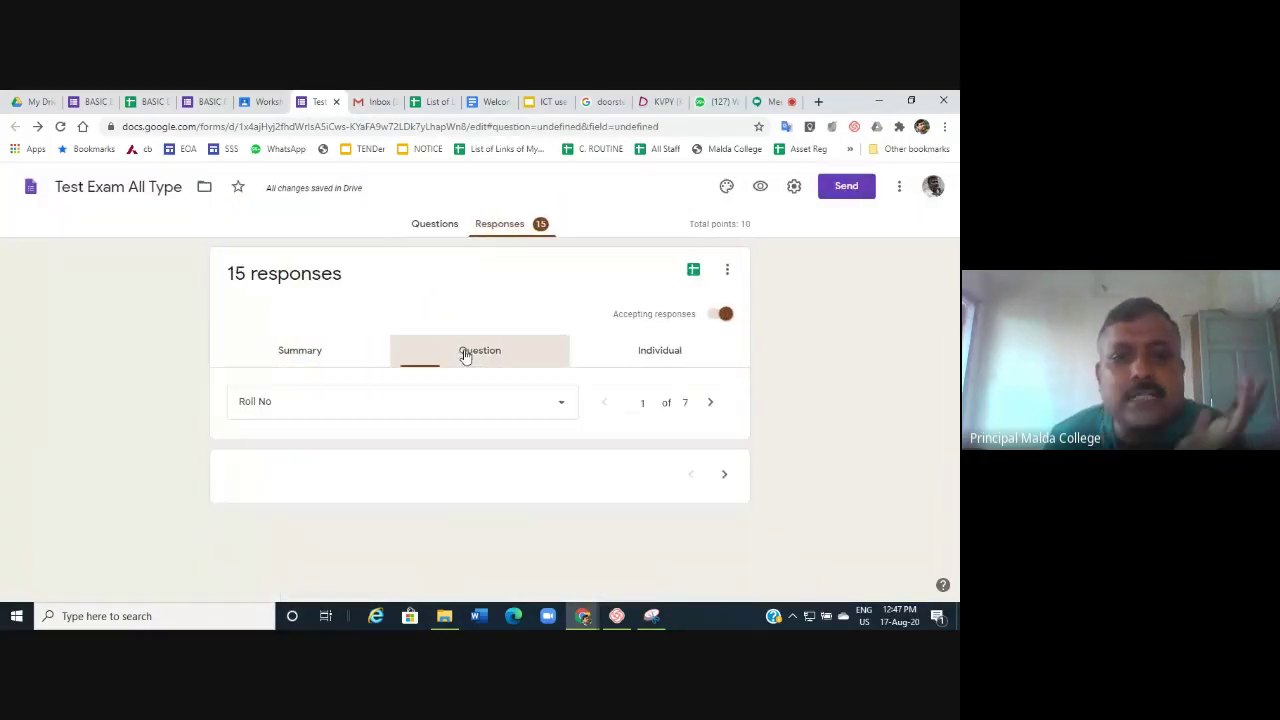
{"action": "left_click", "coordinate": [661, 349]}
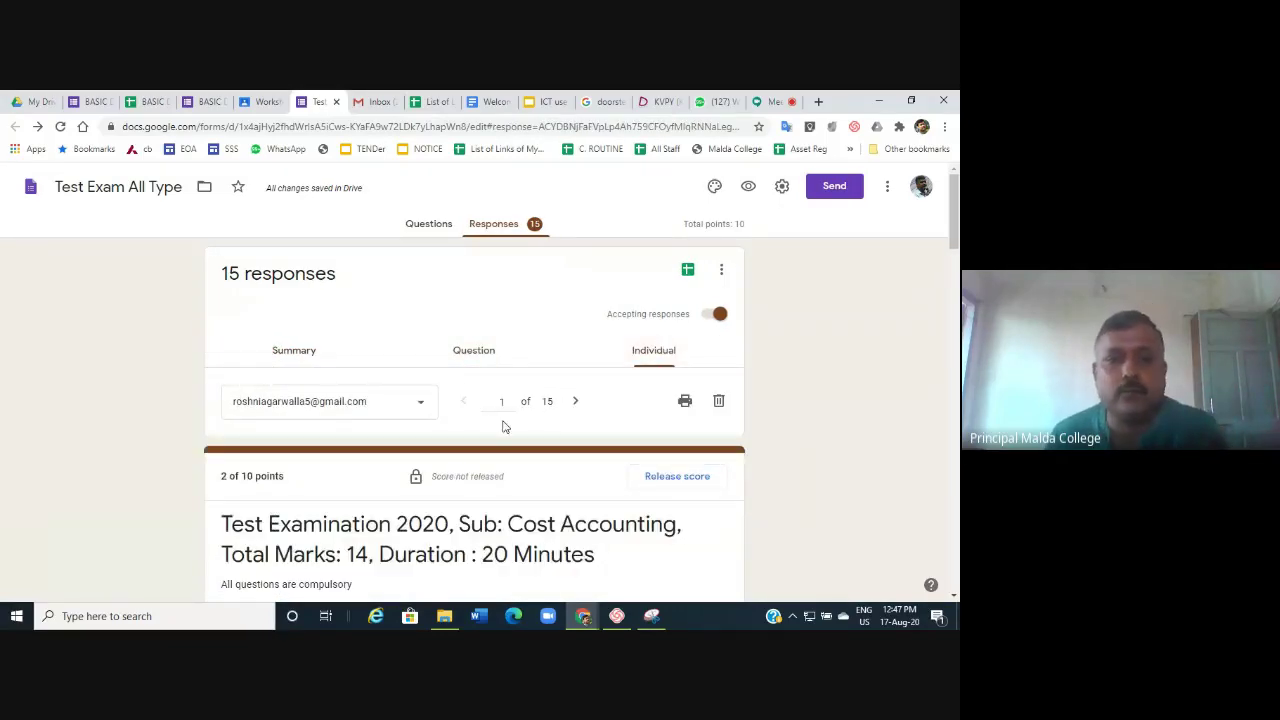
{"action": "scroll", "coordinate": [503, 427], "scroll_direction": "down", "scroll_amount": 3}
{"action": "scroll", "coordinate": [503, 427], "scroll_direction": "down", "scroll_amount": 3}
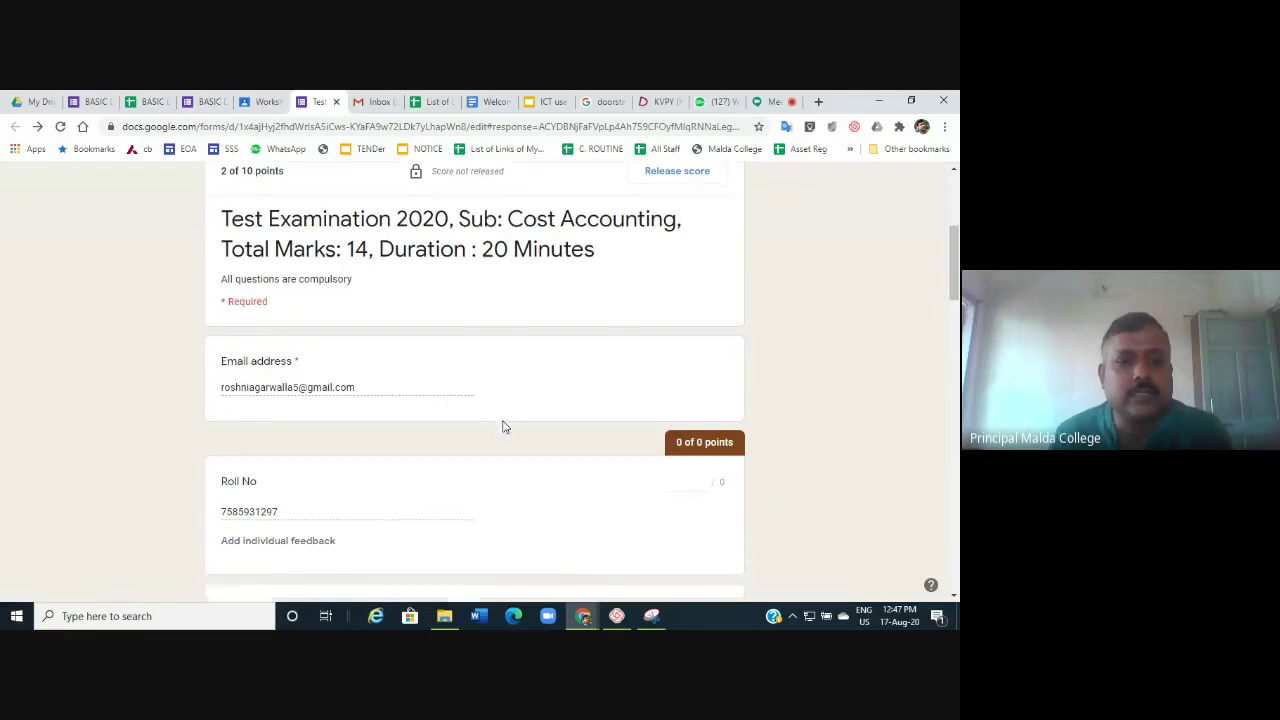
{"action": "scroll", "coordinate": [323, 454], "scroll_direction": "down", "scroll_amount": 3}
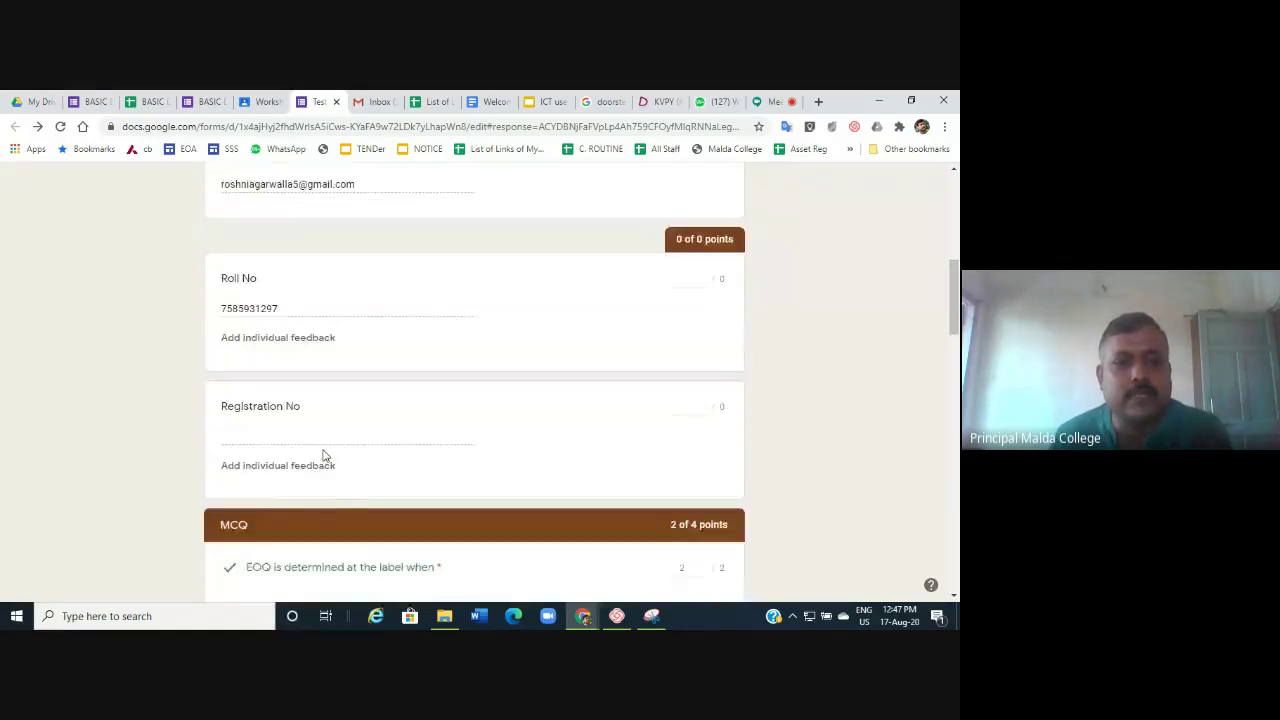
{"action": "scroll", "coordinate": [323, 454], "scroll_direction": "up", "scroll_amount": 4}
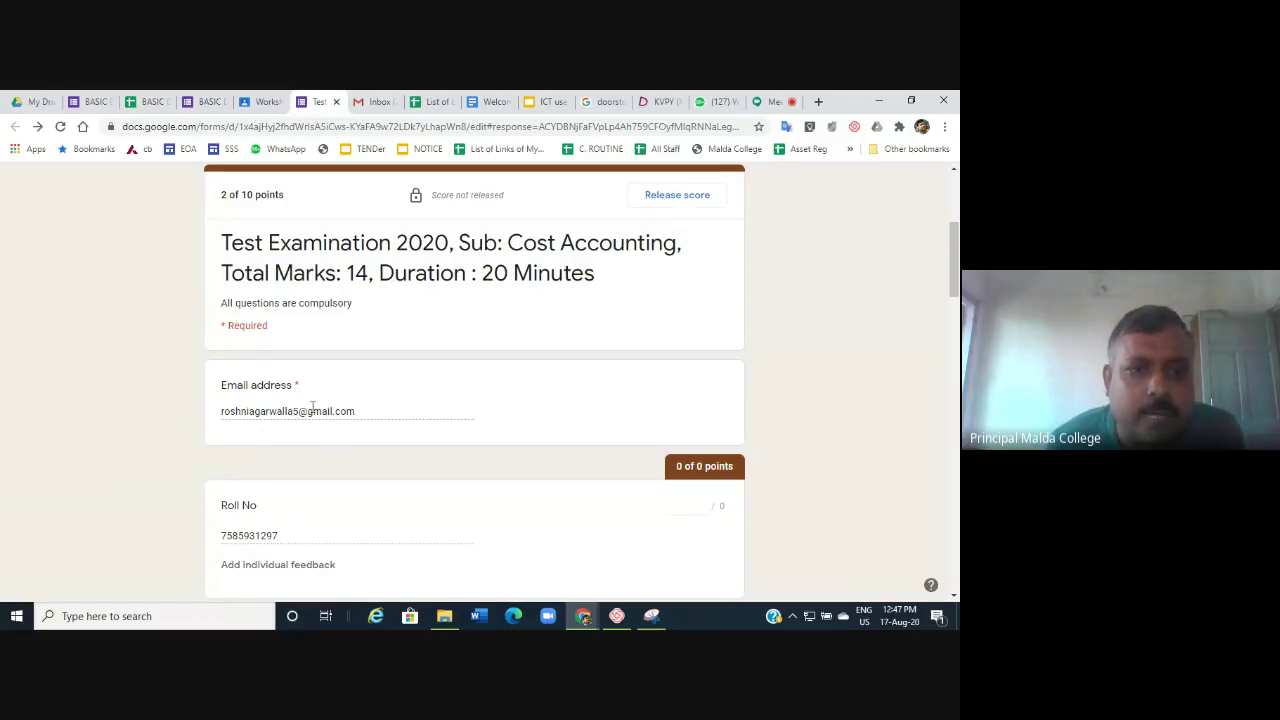
{"action": "scroll", "coordinate": [314, 410], "scroll_direction": "down", "scroll_amount": 1}
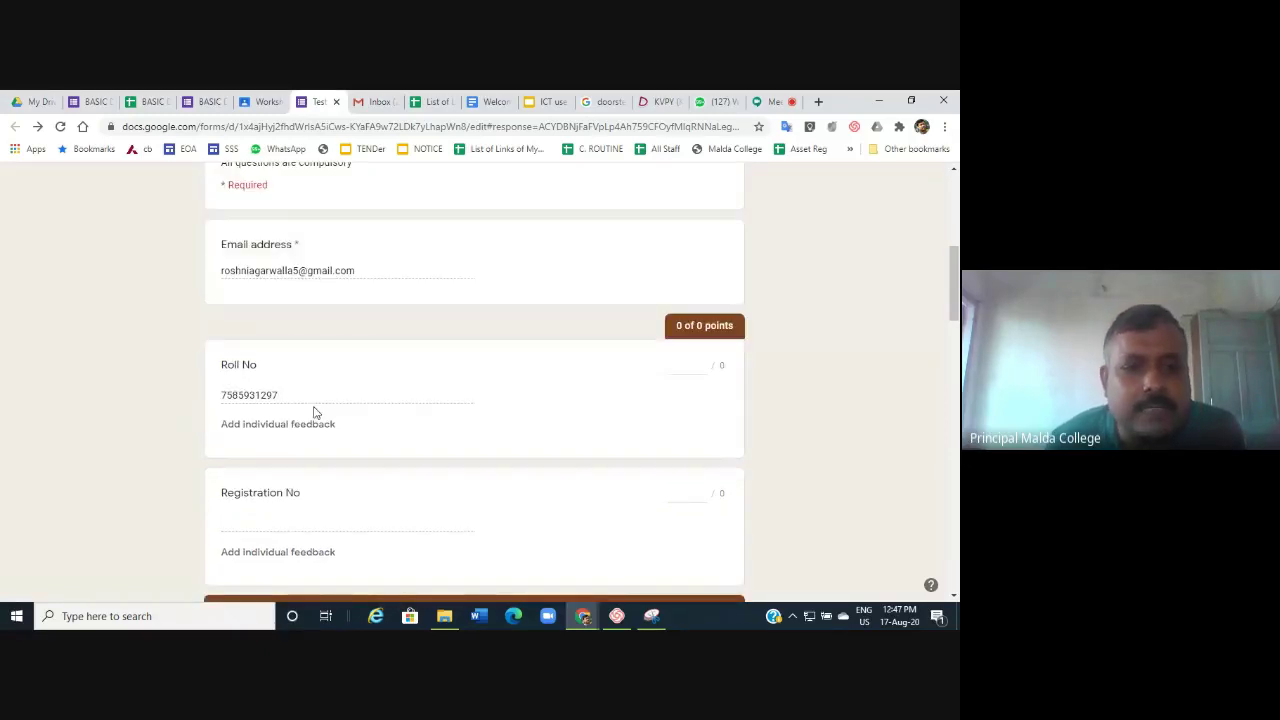
{"action": "scroll", "coordinate": [314, 410], "scroll_direction": "down", "scroll_amount": 2}
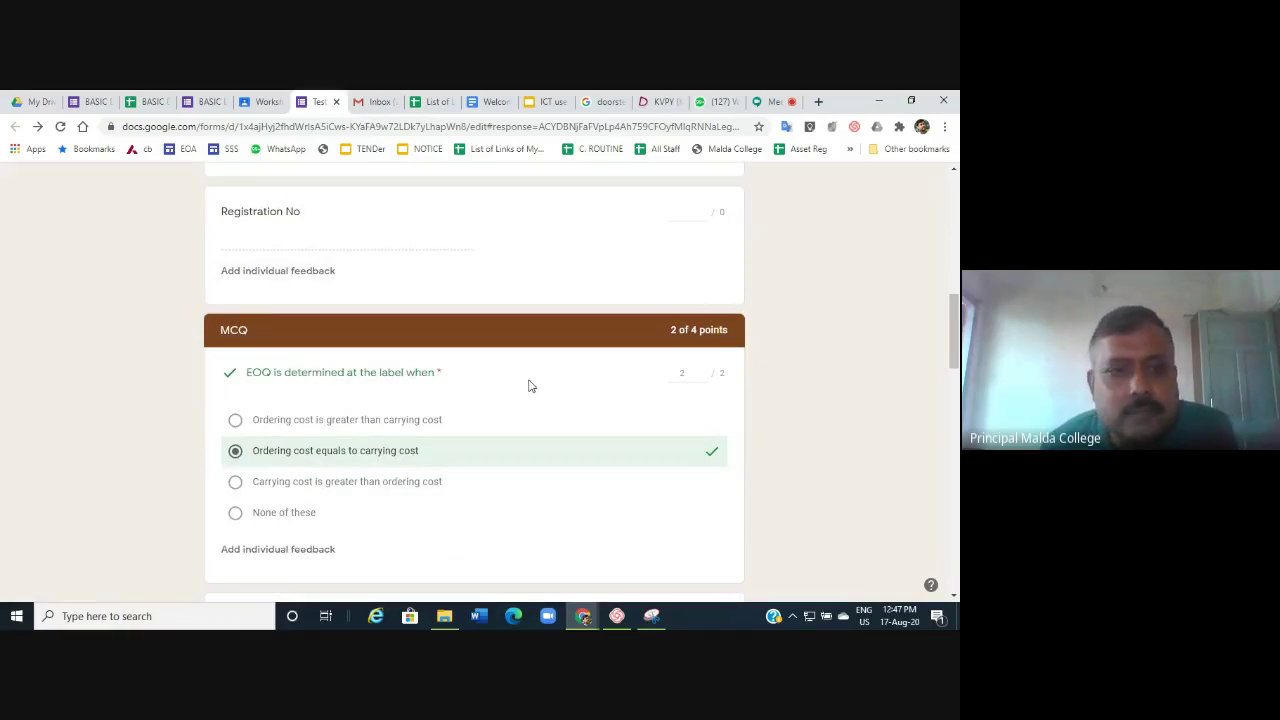
{"action": "scroll", "coordinate": [531, 387], "scroll_direction": "up", "scroll_amount": 3}
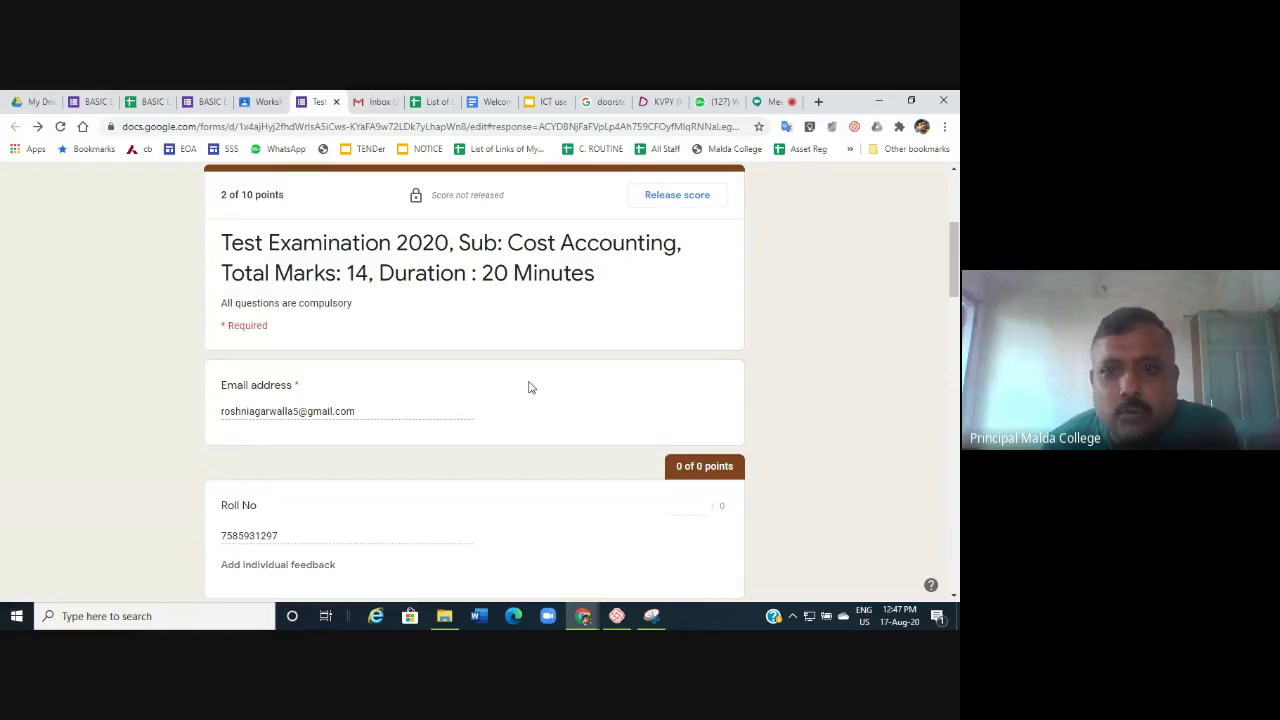
{"action": "scroll", "coordinate": [360, 412], "scroll_direction": "down", "scroll_amount": 3}
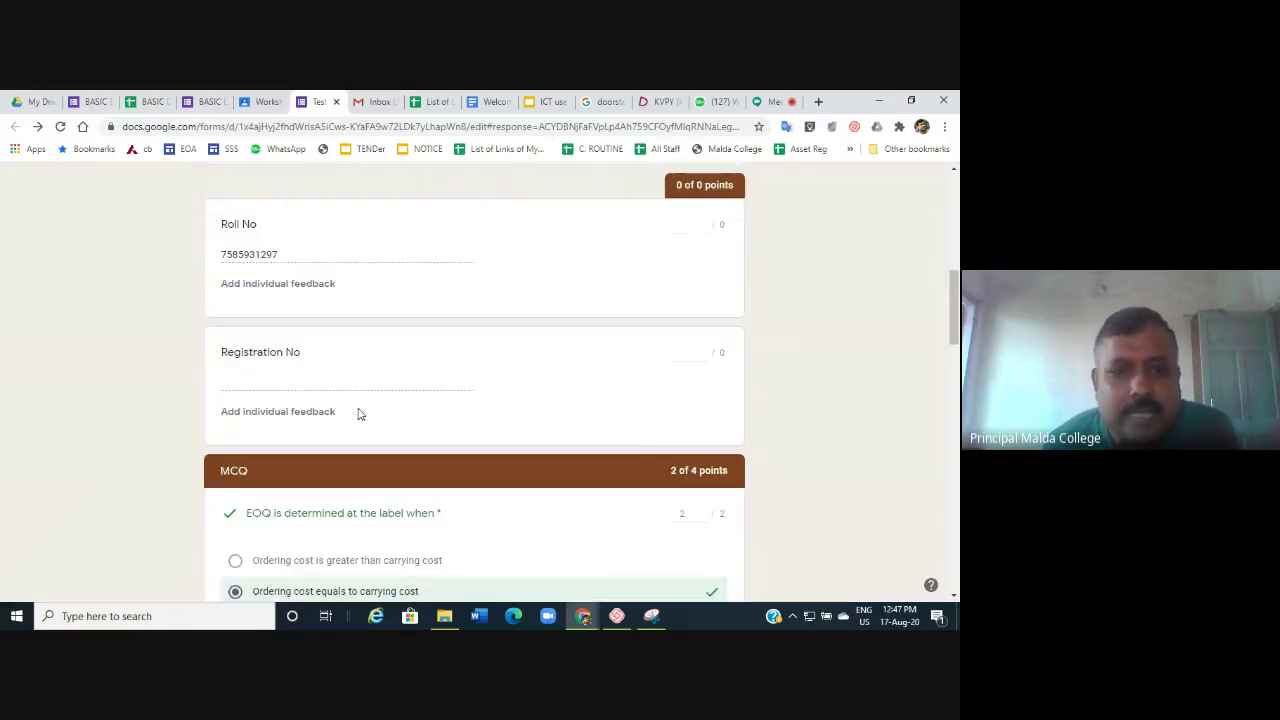
{"action": "scroll", "coordinate": [358, 410], "scroll_direction": "down", "scroll_amount": 3}
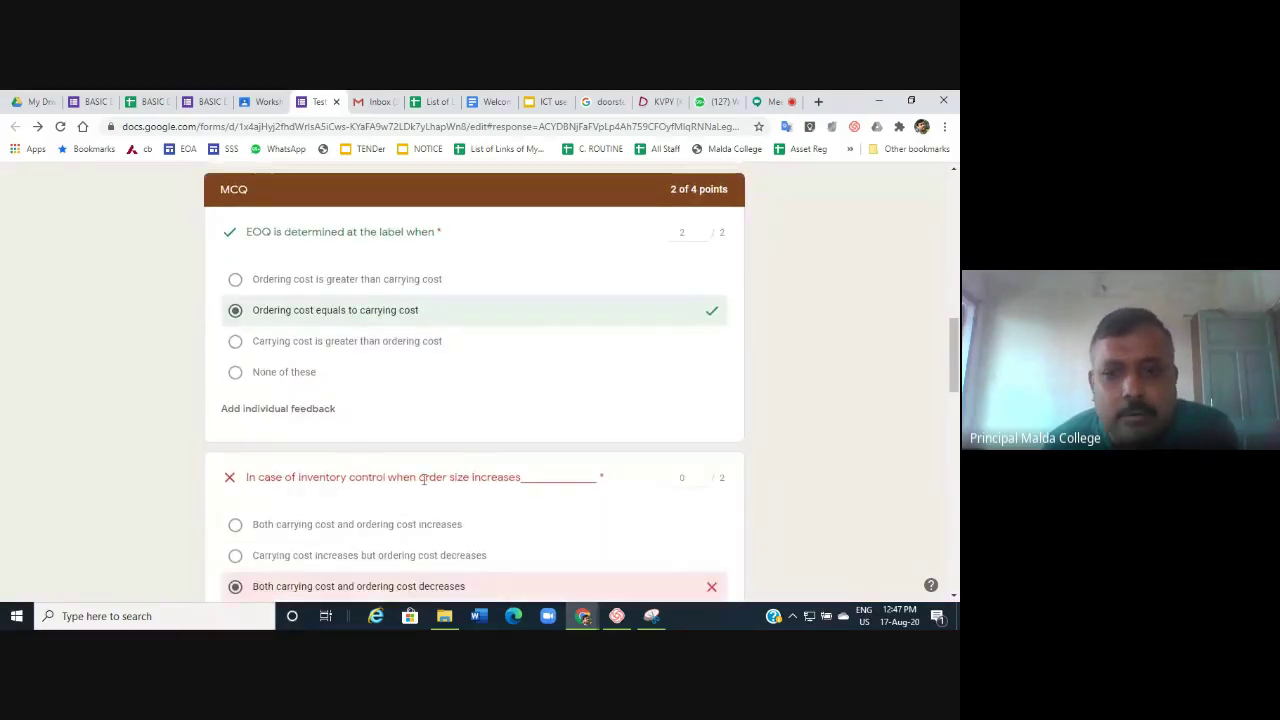
{"action": "scroll", "coordinate": [557, 471], "scroll_direction": "down", "scroll_amount": 2}
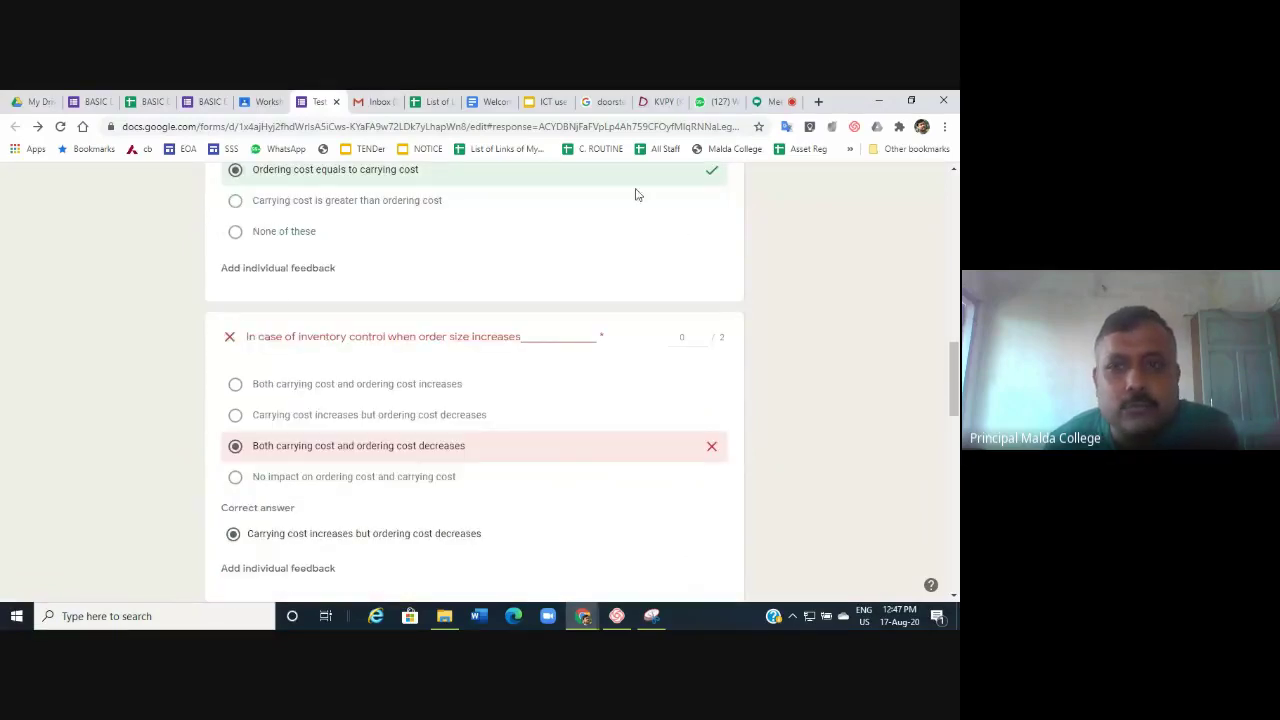
{"action": "scroll", "coordinate": [550, 483], "scroll_direction": "down", "scroll_amount": 2}
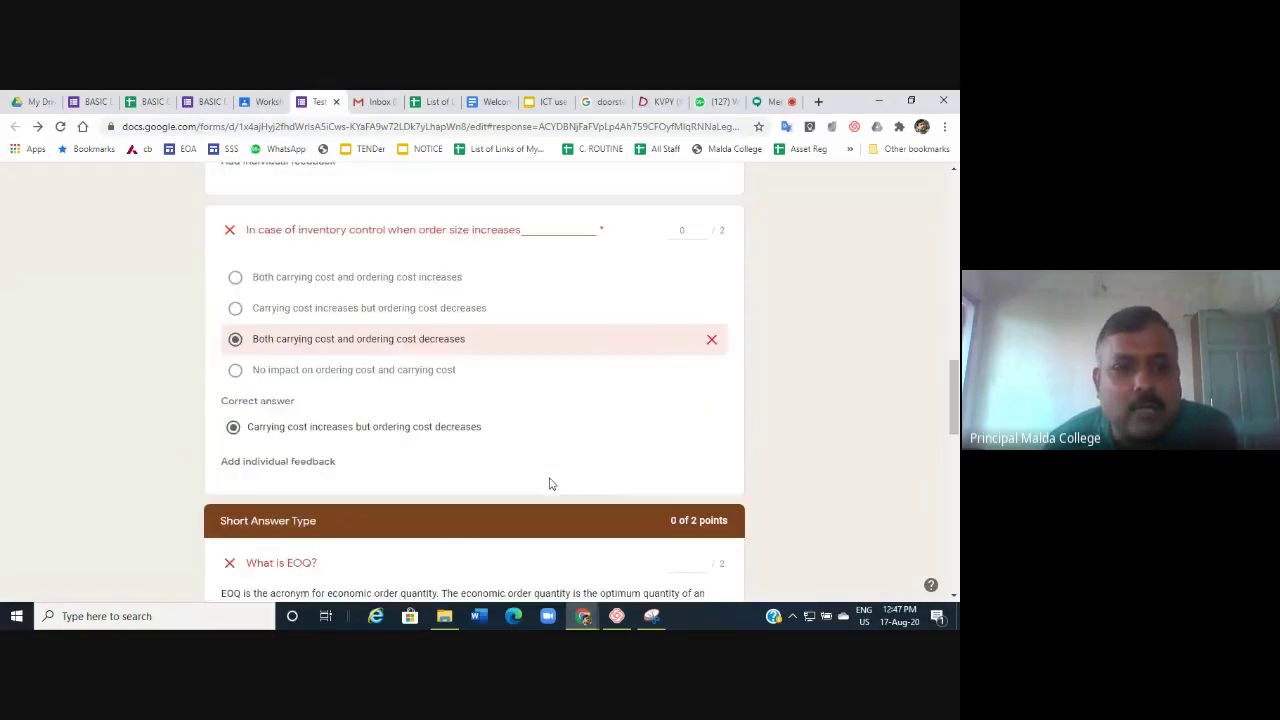
{"action": "scroll", "coordinate": [302, 427], "scroll_direction": "down", "scroll_amount": 2}
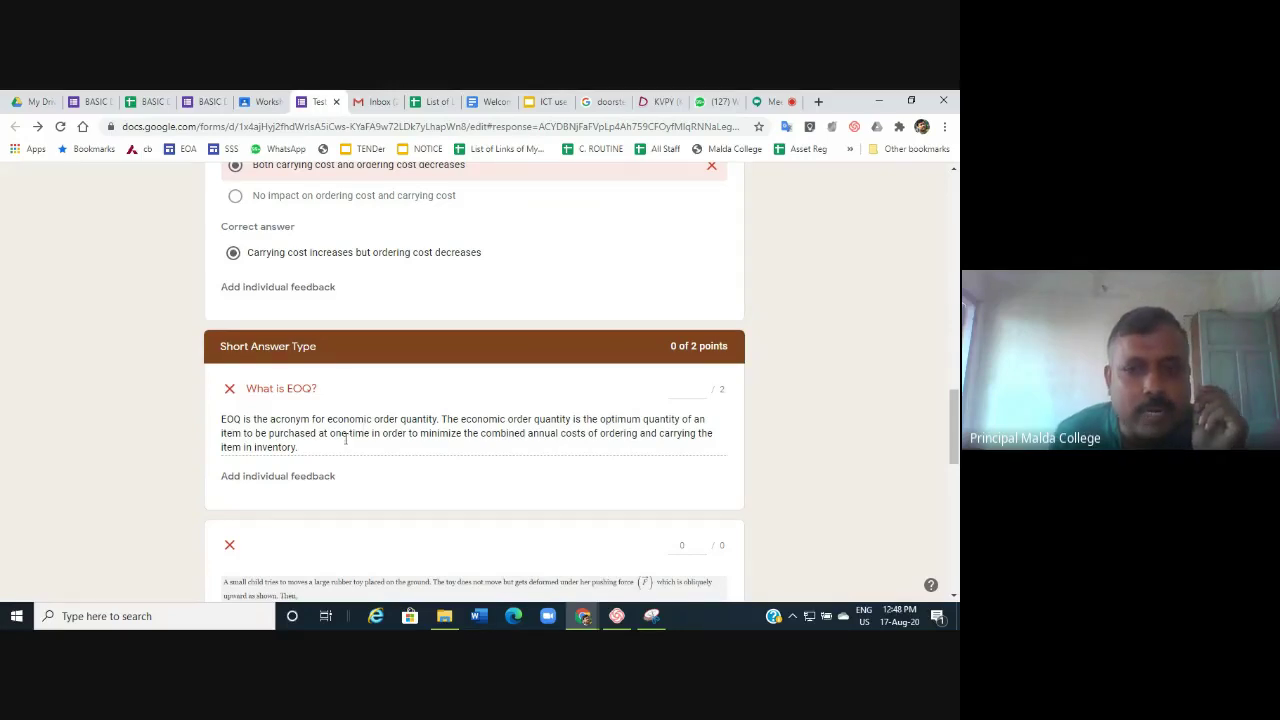
{"action": "scroll", "coordinate": [472, 432], "scroll_direction": "up", "scroll_amount": 15}
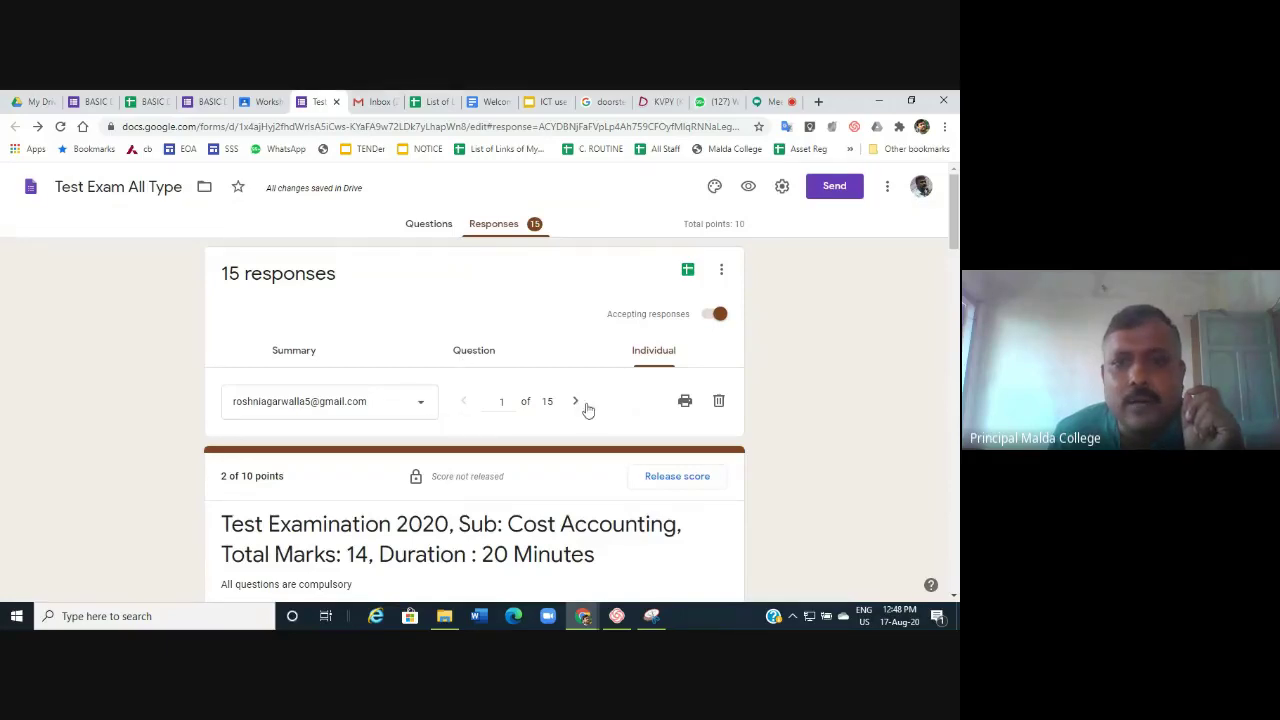
{"action": "left_click", "coordinate": [421, 410]}
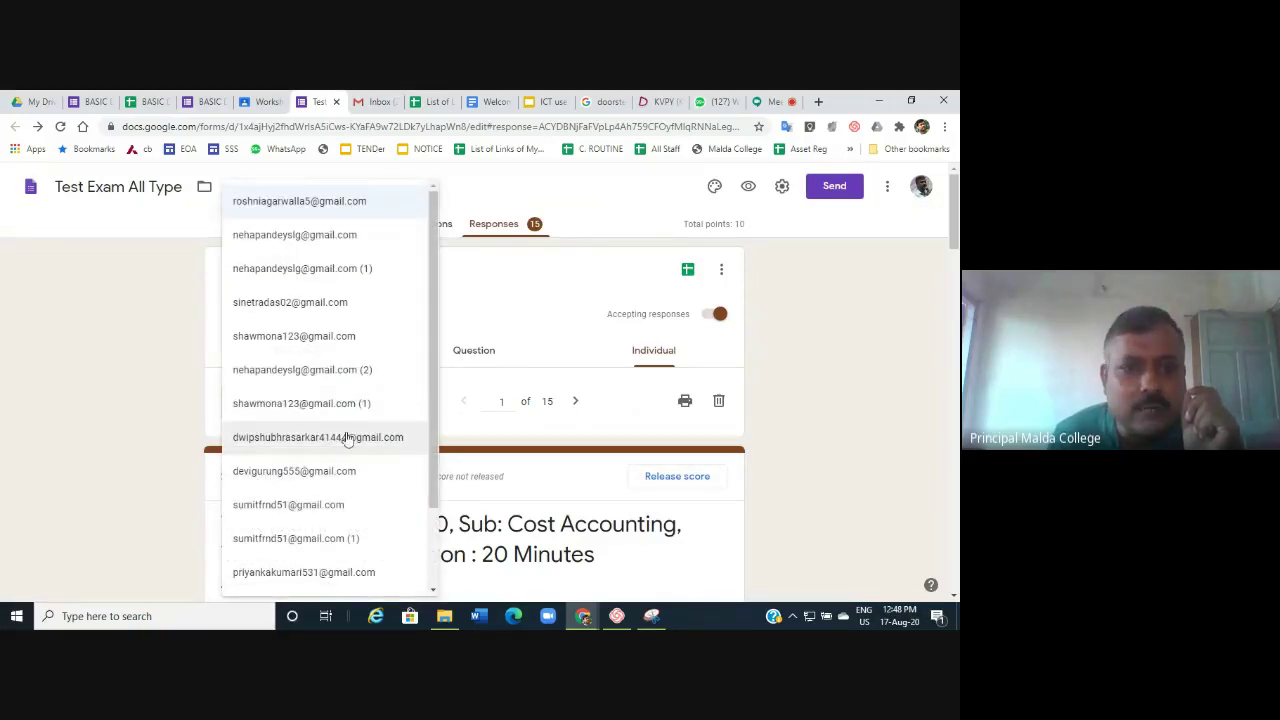
{"action": "left_click", "coordinate": [305, 479]}
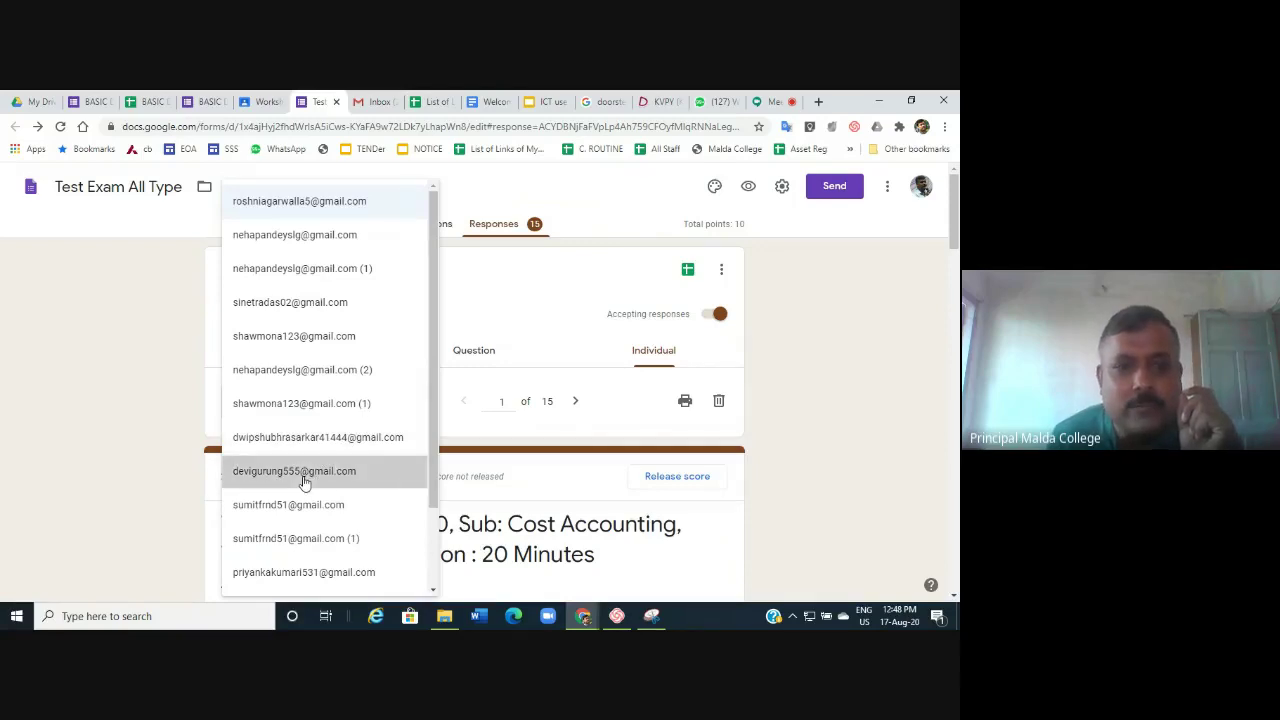
{"action": "scroll", "coordinate": [552, 444], "scroll_direction": "down", "scroll_amount": 5}
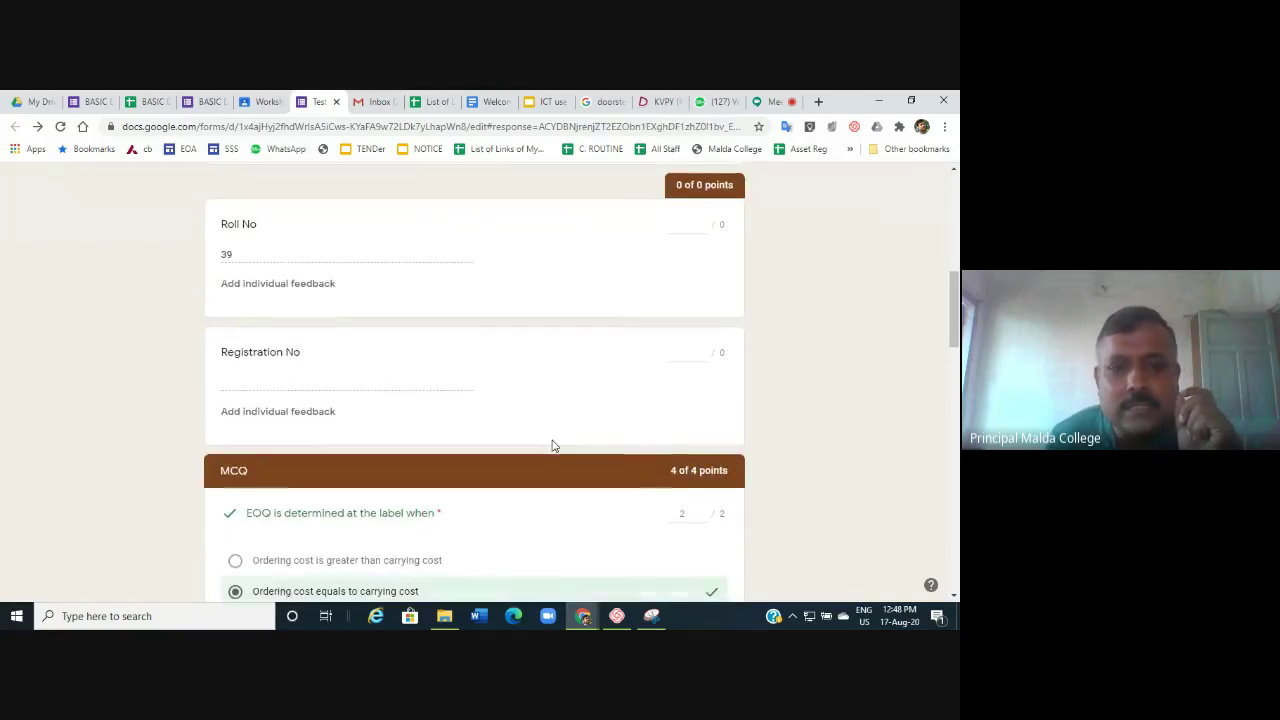
{"action": "scroll", "coordinate": [552, 444], "scroll_direction": "down", "scroll_amount": 5}
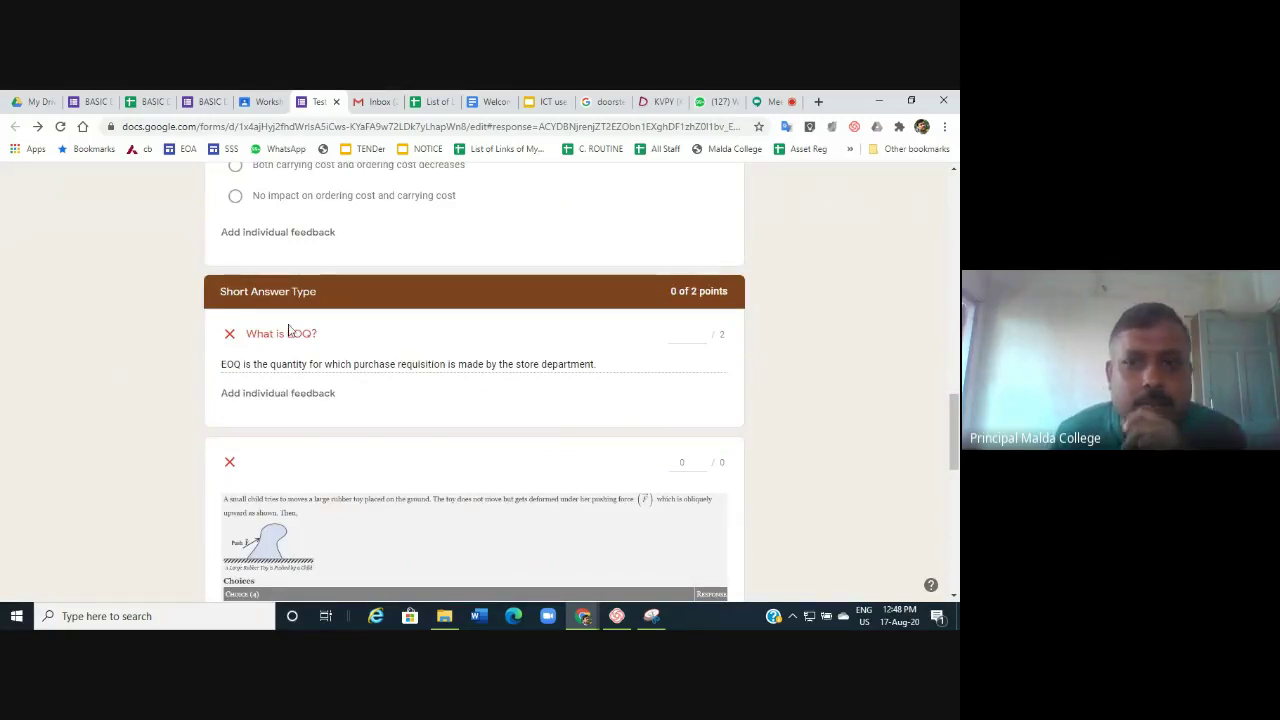
{"action": "scroll", "coordinate": [366, 391], "scroll_direction": "up", "scroll_amount": 6}
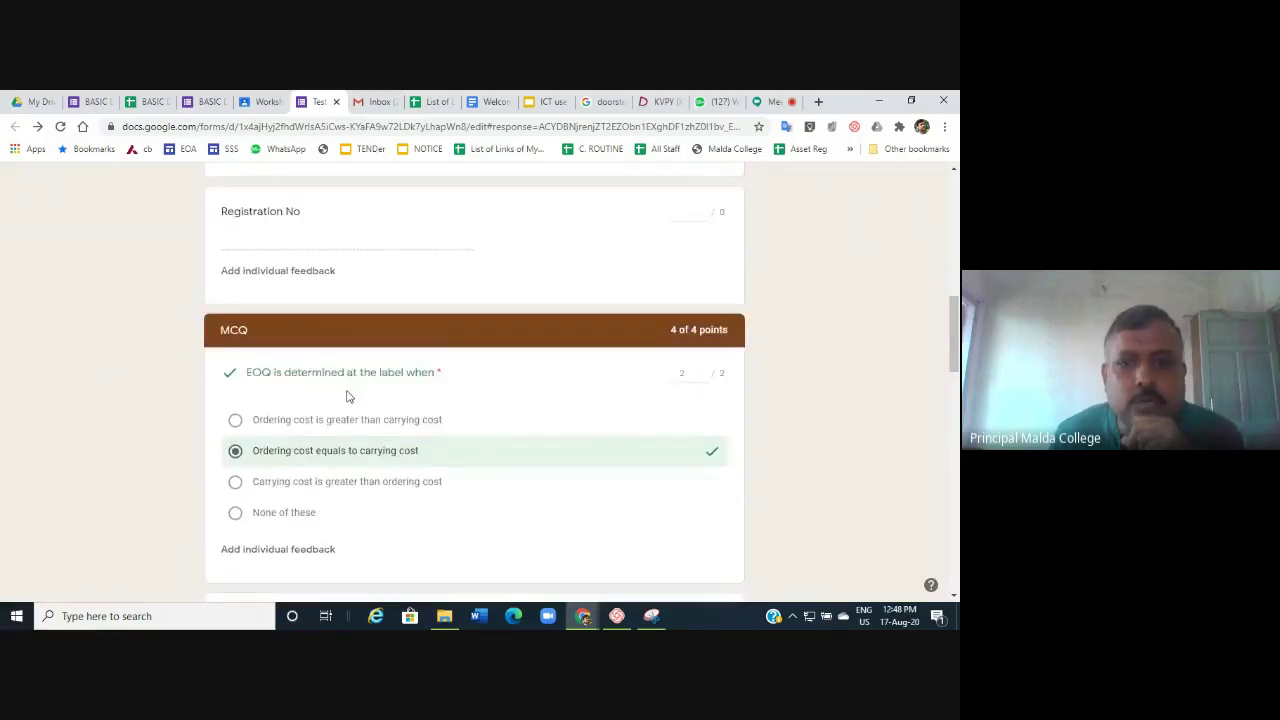
{"action": "scroll", "coordinate": [346, 394], "scroll_direction": "down", "scroll_amount": 4}
{"action": "scroll", "coordinate": [461, 472], "scroll_direction": "down", "scroll_amount": 2}
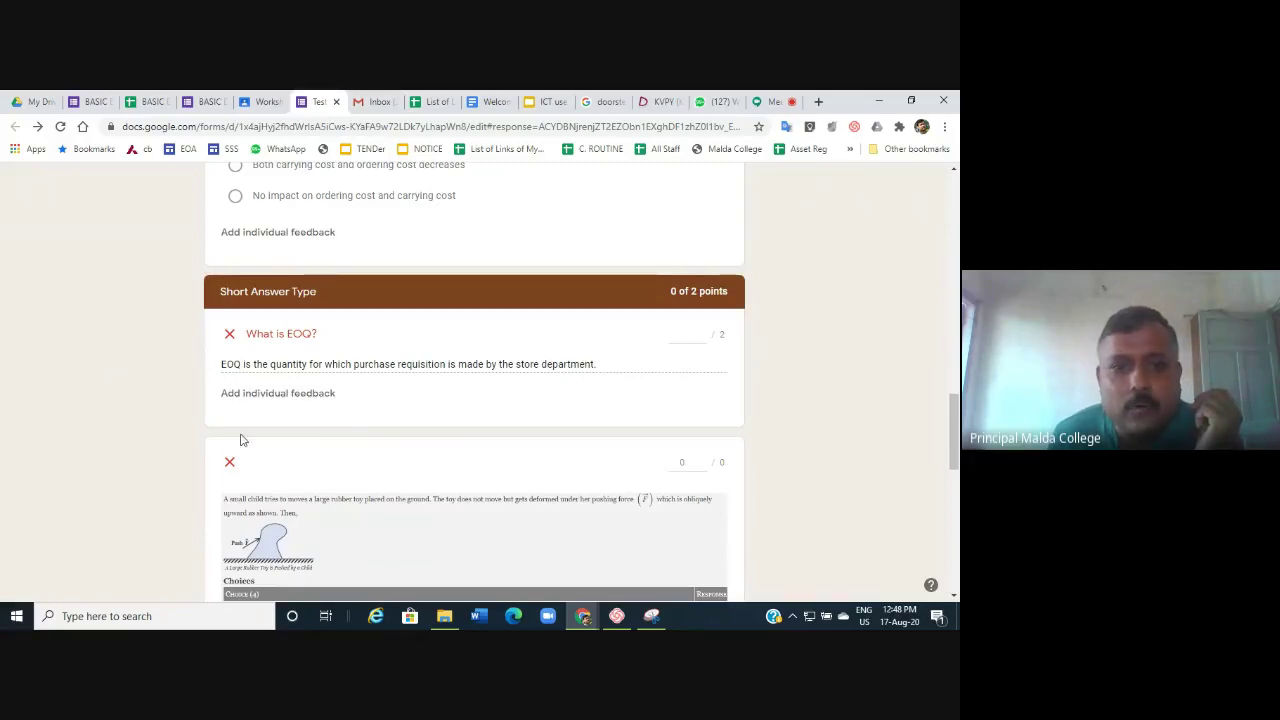
Award 1 point to the 'What is EOQ?' answer without feedback, then scroll to Easy Type Questions.
{"action": "left_click", "coordinate": [310, 393]}
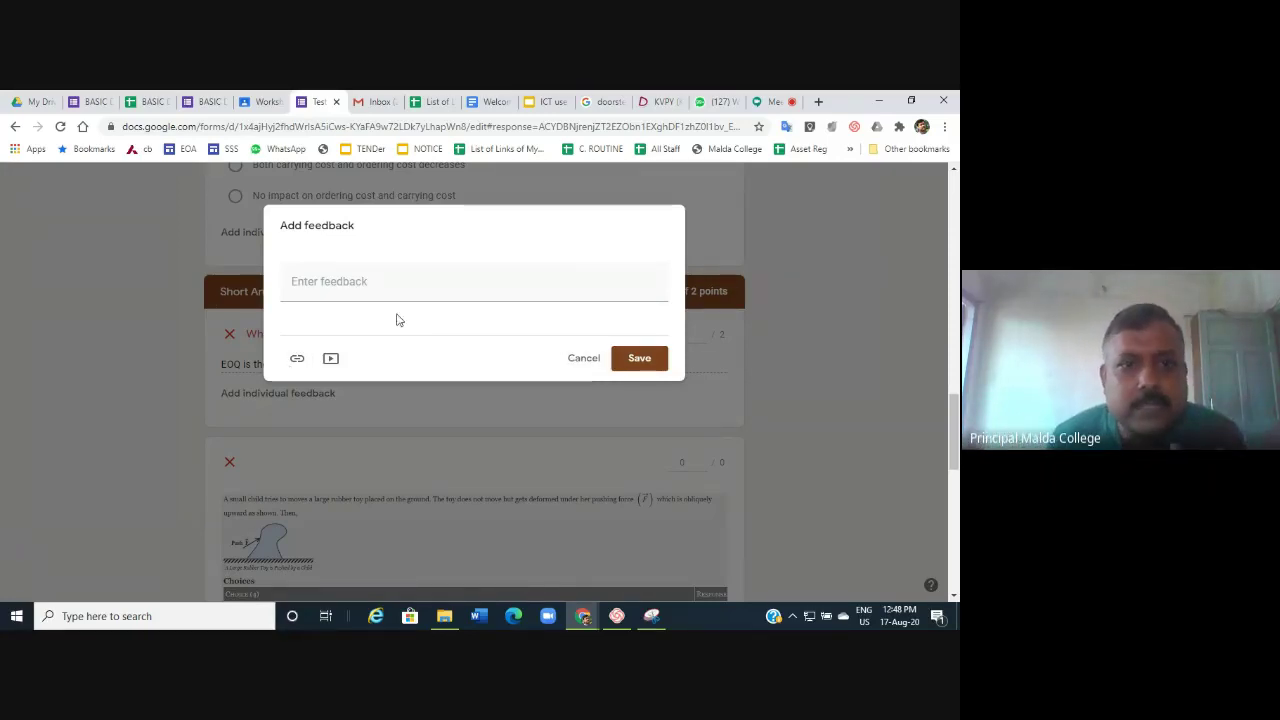
{"action": "left_click", "coordinate": [586, 363]}
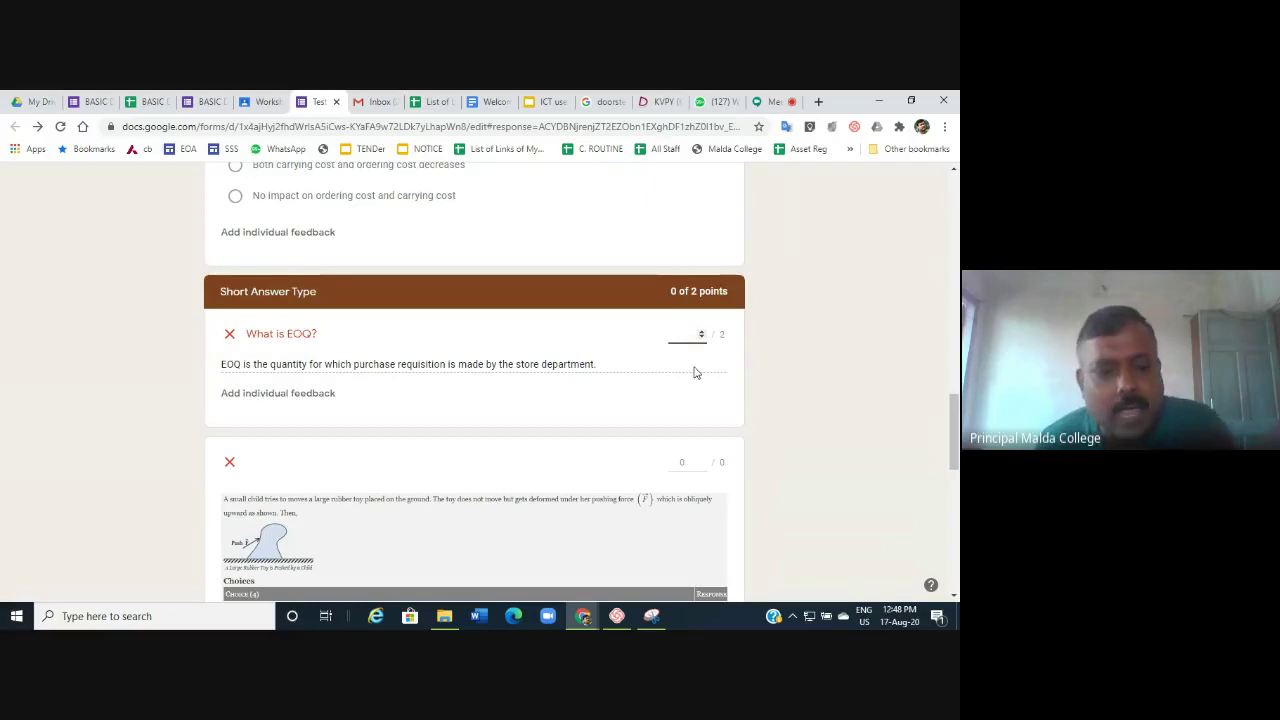
{"action": "type", "text": "1"}
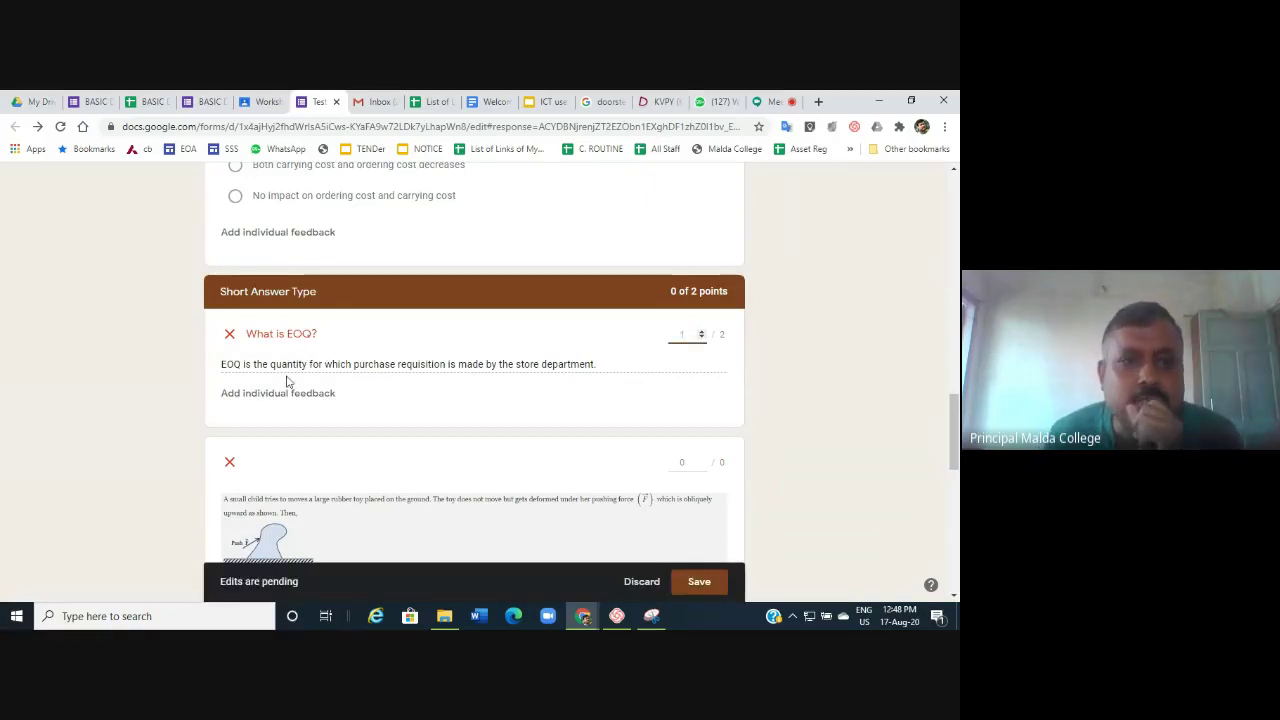
{"action": "scroll", "coordinate": [527, 368], "scroll_direction": "down", "scroll_amount": 4}
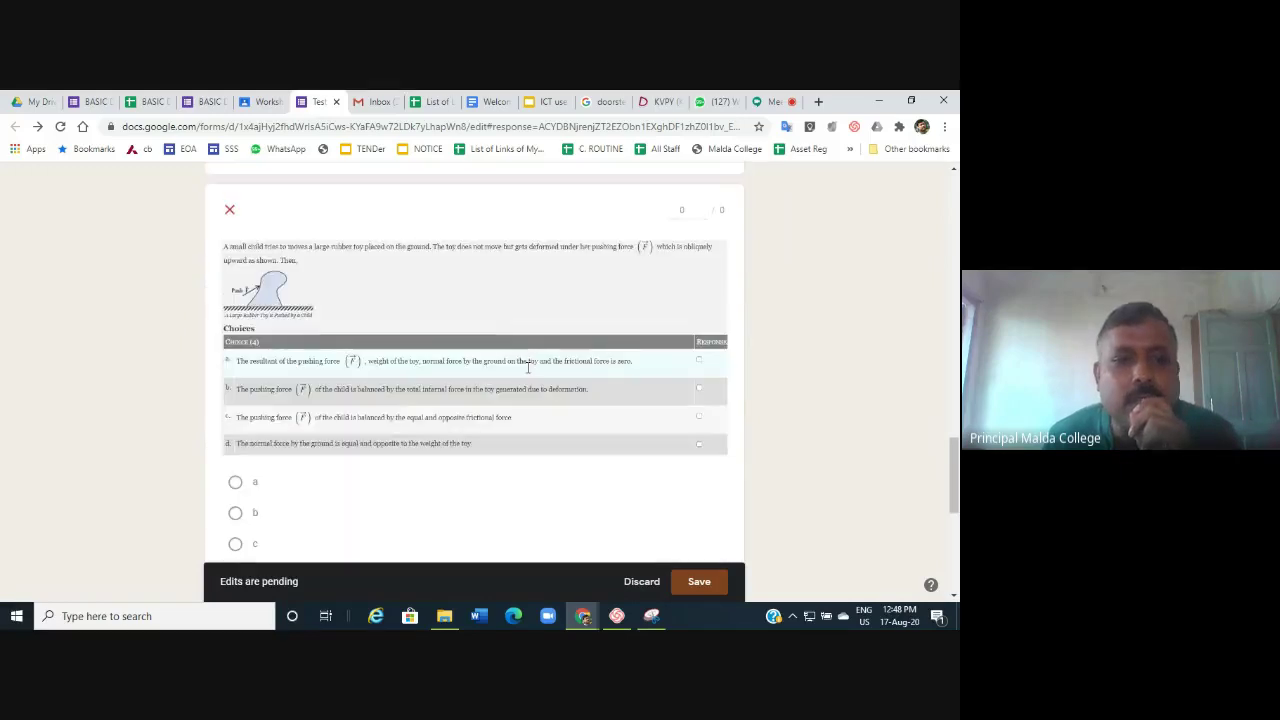
{"action": "scroll", "coordinate": [424, 360], "scroll_direction": "down", "scroll_amount": 2}
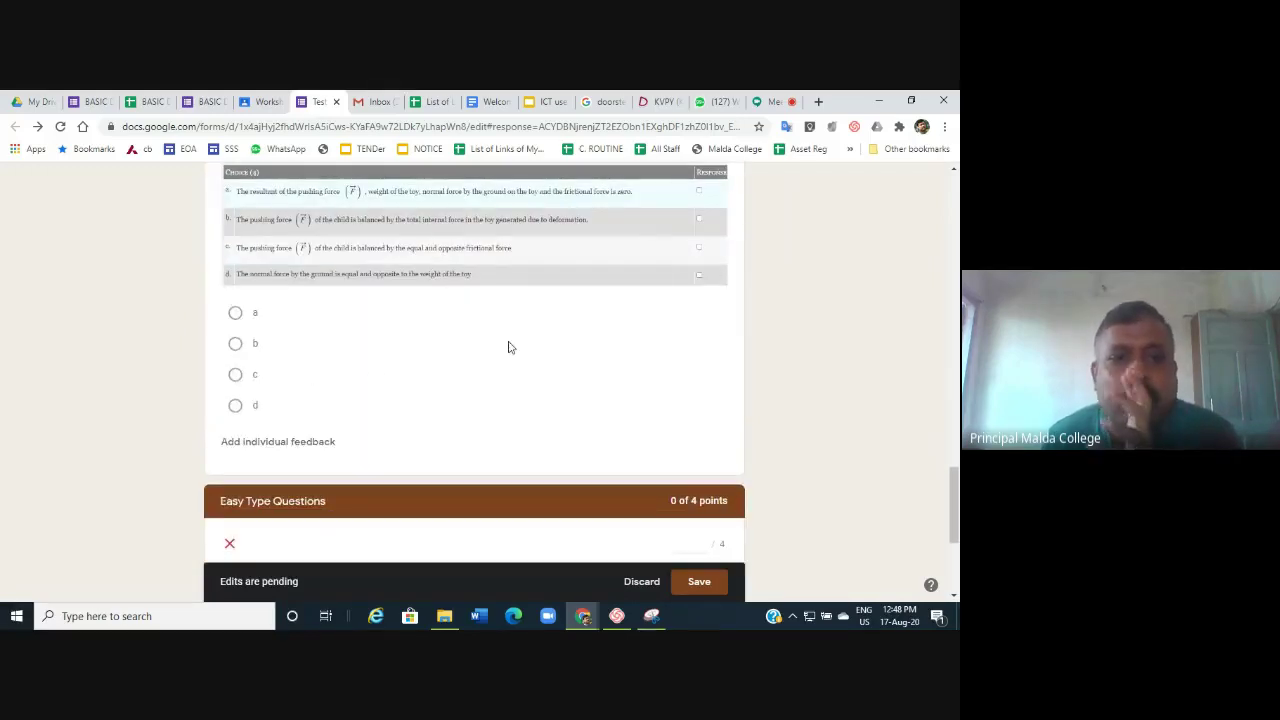
{"action": "scroll", "coordinate": [508, 347], "scroll_direction": "down", "scroll_amount": 2}
{"action": "scroll", "coordinate": [508, 347], "scroll_direction": "down", "scroll_amount": 2}
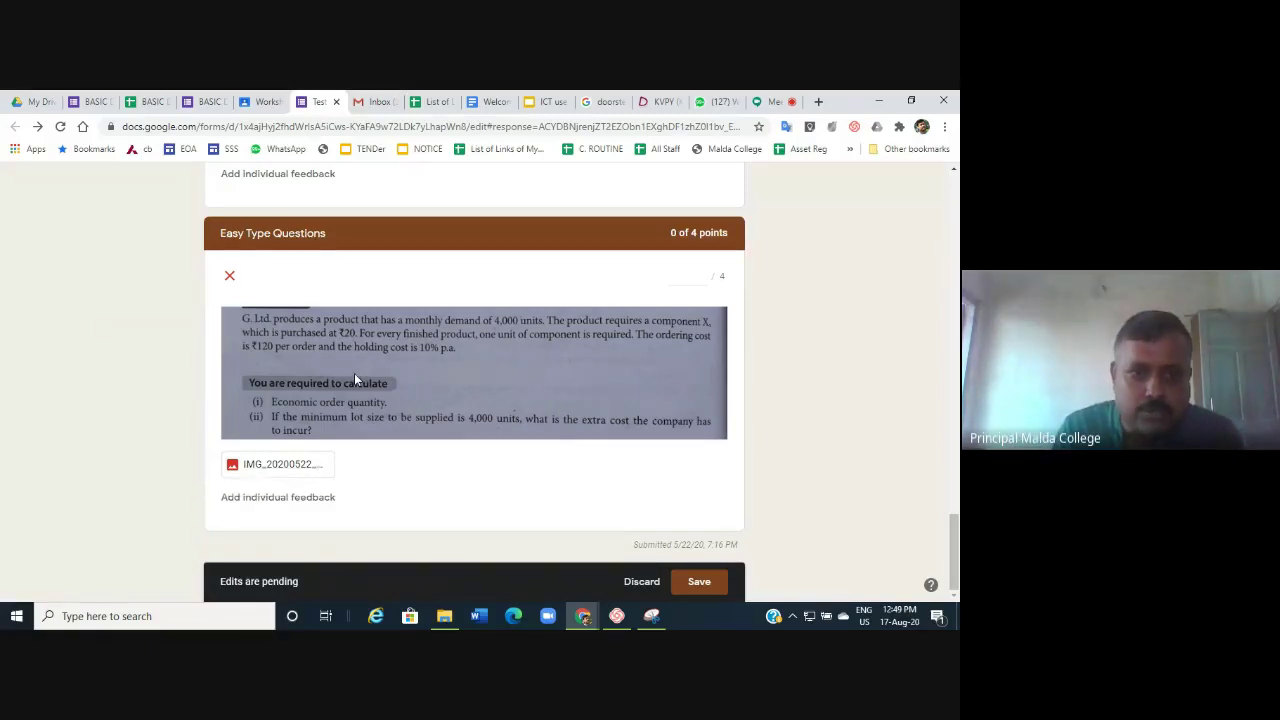
Open the student's attached answer image and post an 'ok' comment on a marked region.
{"action": "left_click", "coordinate": [289, 473]}
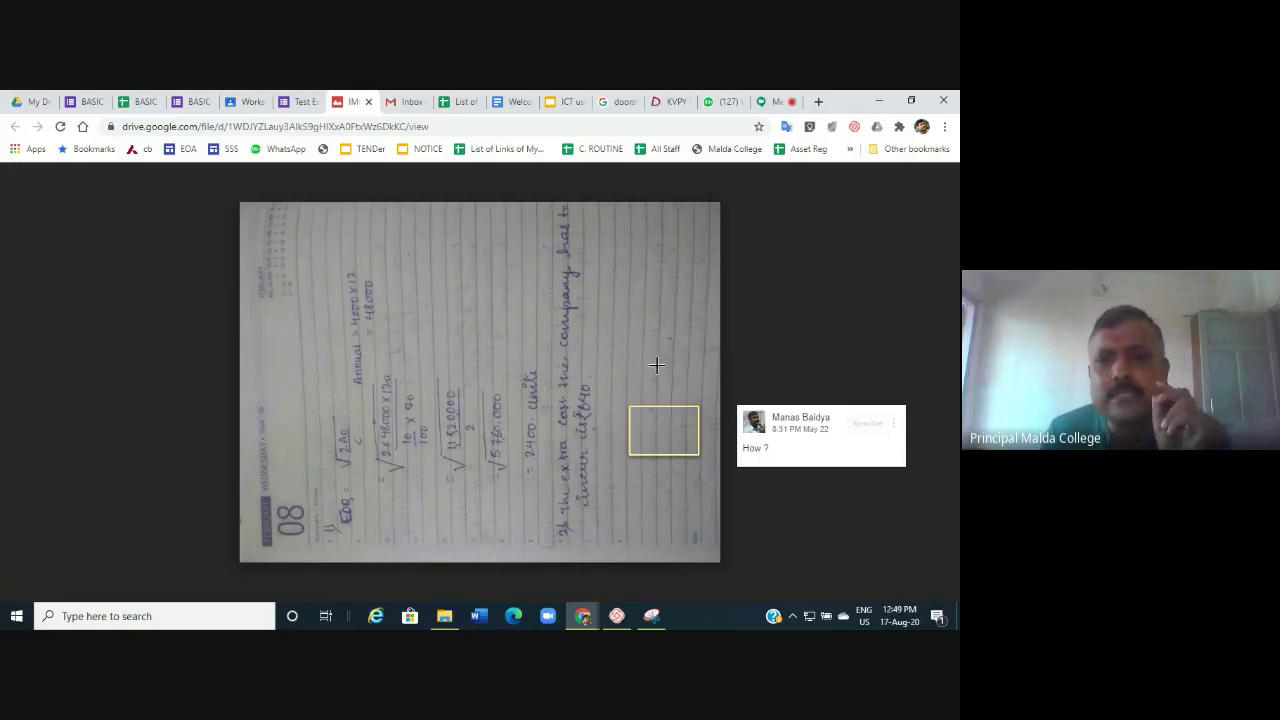
{"action": "left_click_drag", "start_coordinate": [413, 292], "coordinate": [718, 345]}
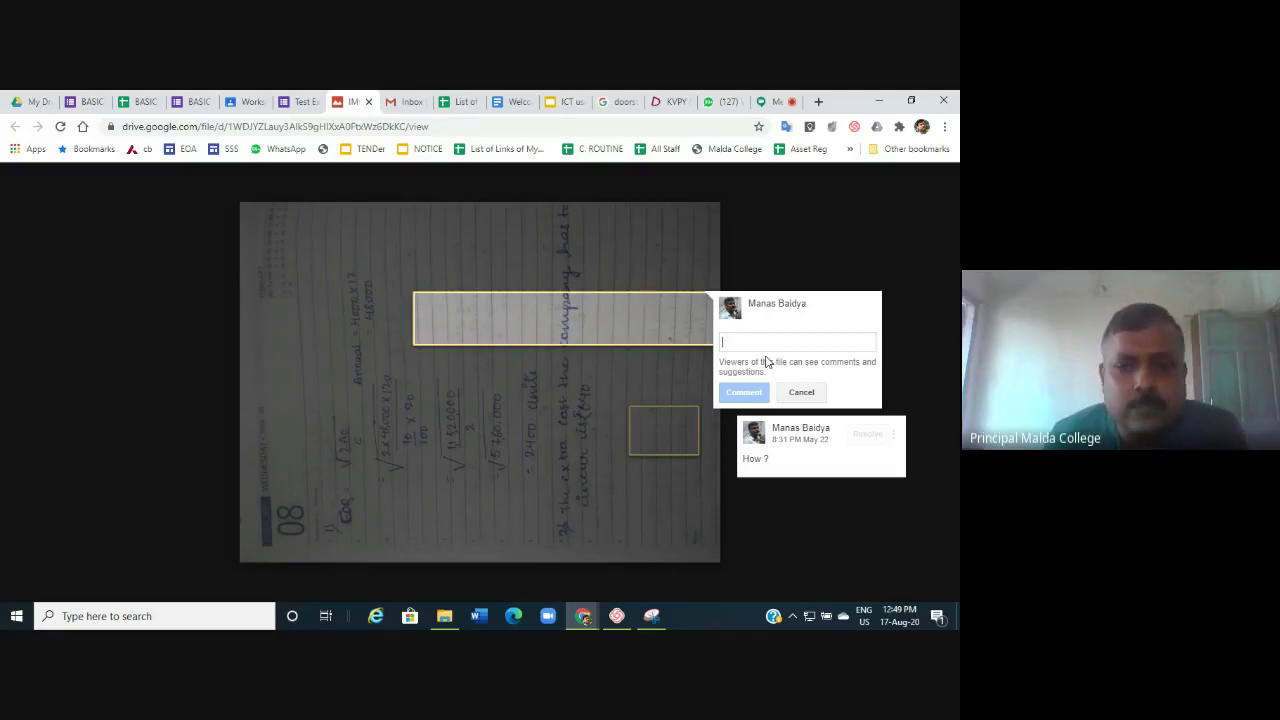
{"action": "type", "text": "s"}
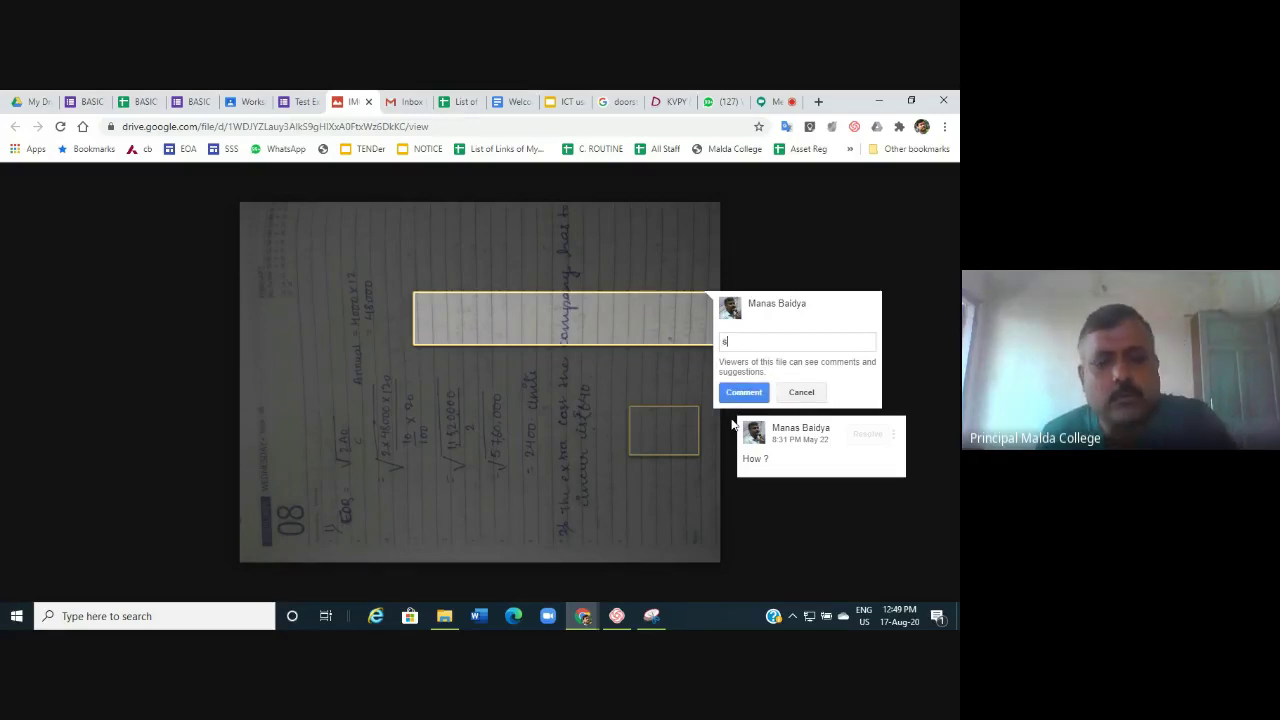
{"action": "key", "text": "BackSpace"}
{"action": "key", "text": "BackSpace"}
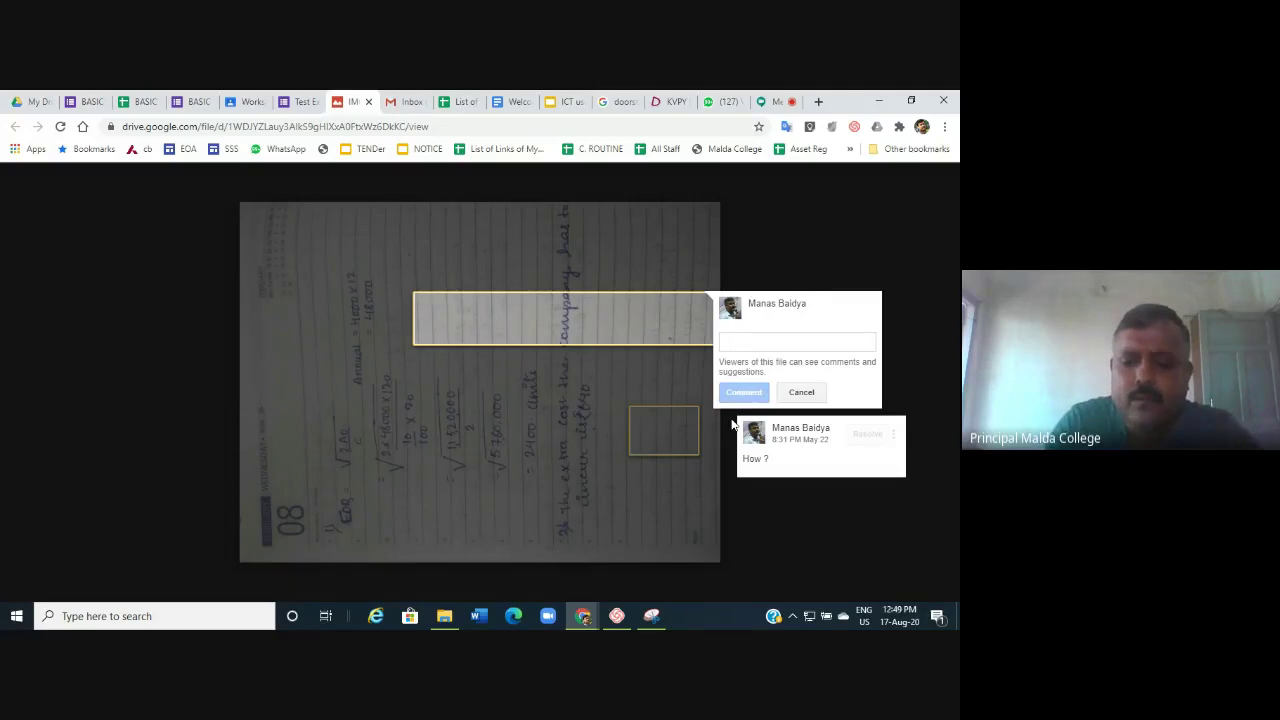
{"action": "type", "text": "ok"}
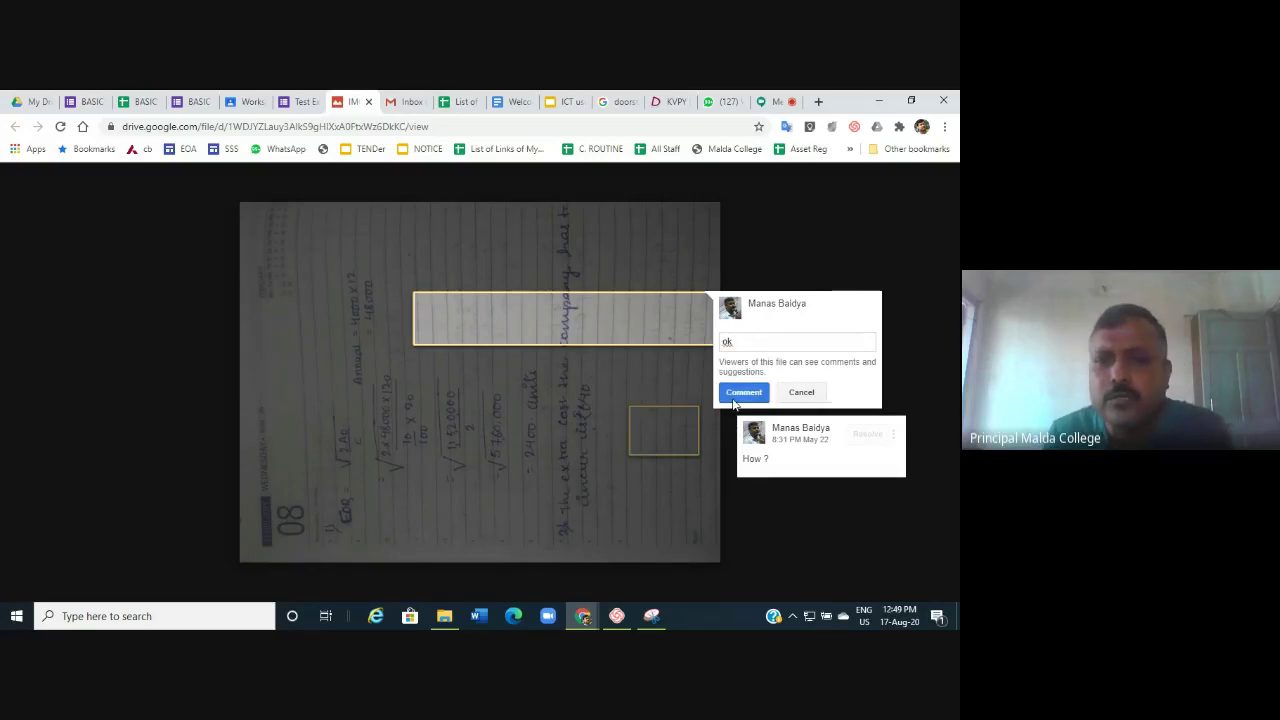
{"action": "left_click", "coordinate": [743, 392]}
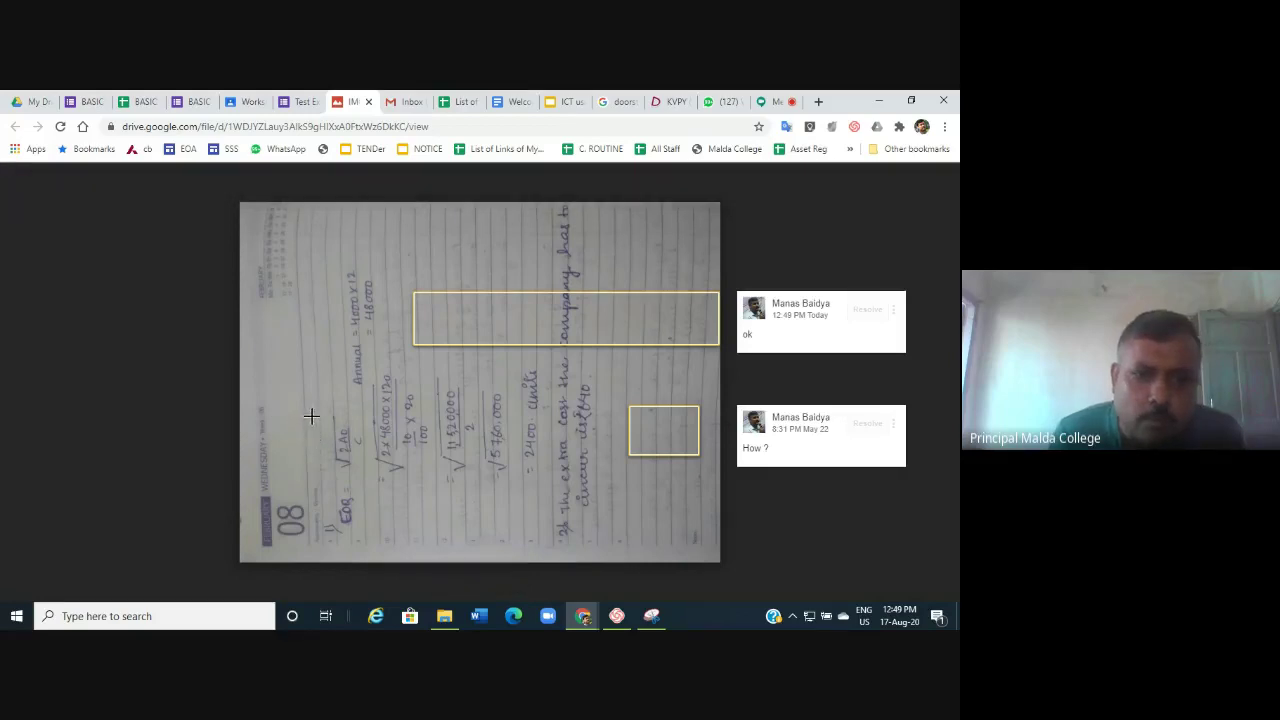
Start a second comment on the EOQ formula area, discard it, and return to the quiz response.
{"action": "left_click_drag", "start_coordinate": [311, 415], "coordinate": [377, 488]}
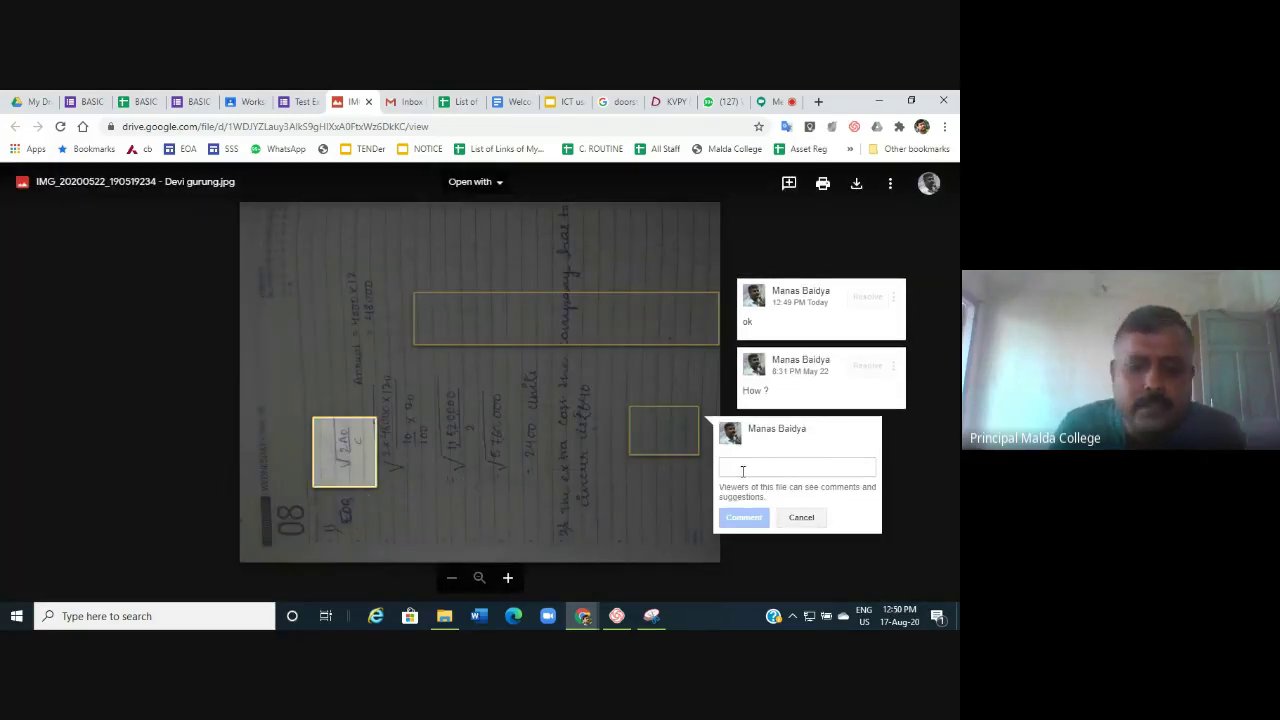
{"action": "type", "text": "o"}
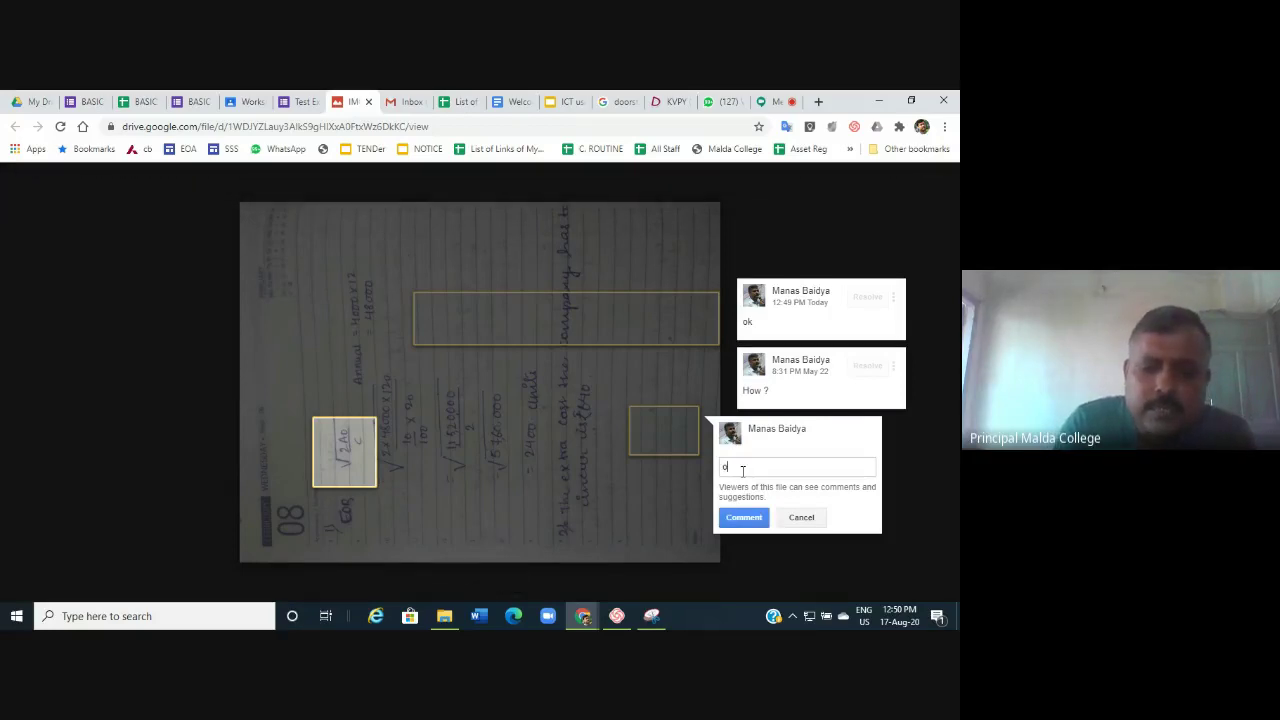
{"action": "type", "text": "nl"}
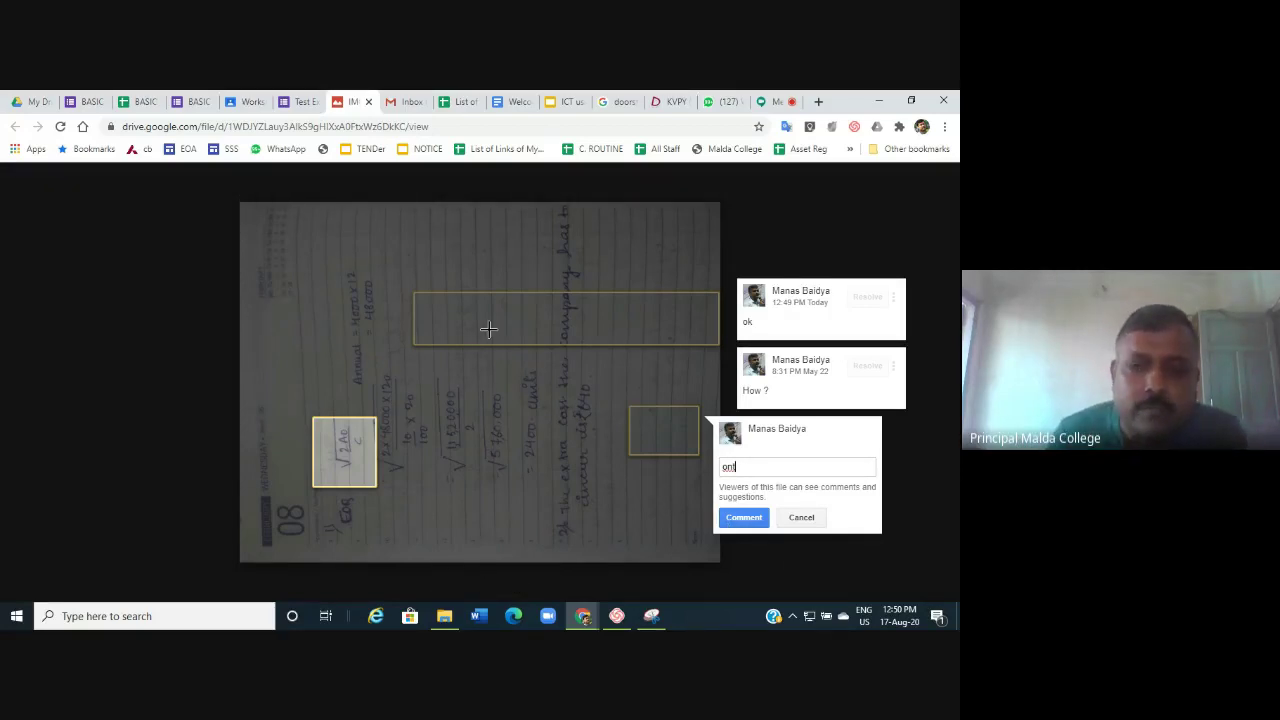
{"action": "left_click", "coordinate": [812, 520]}
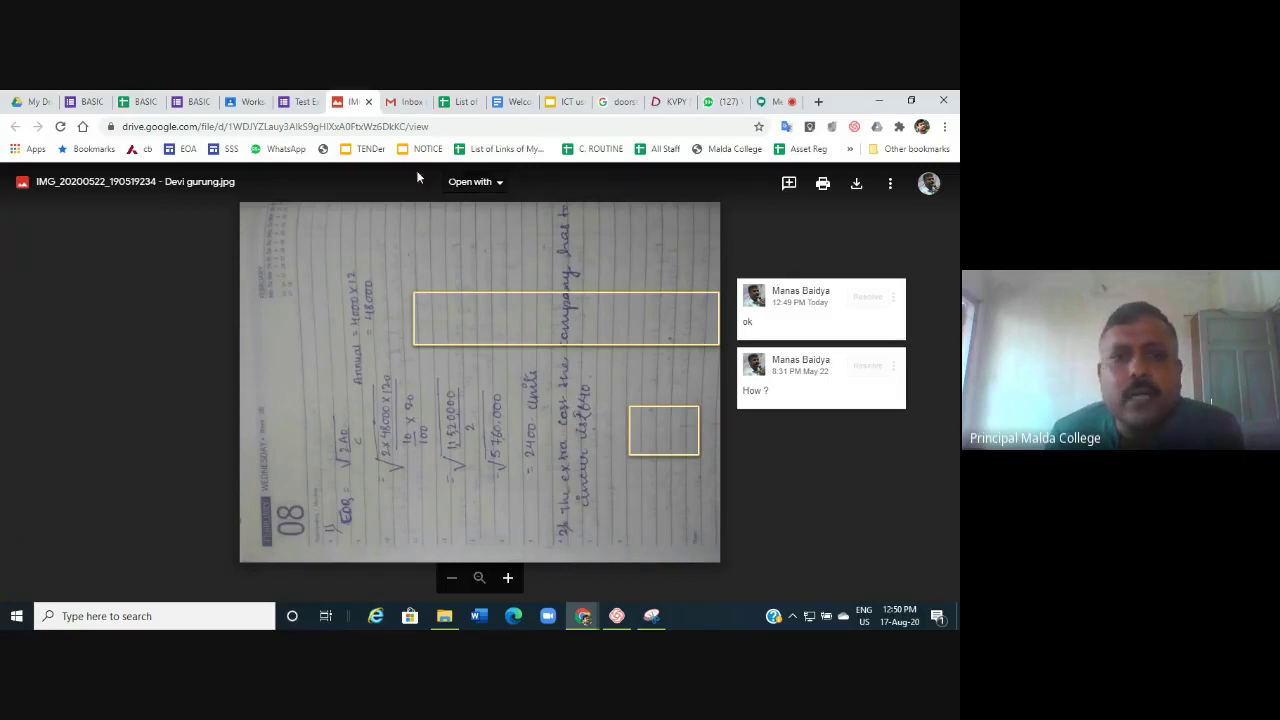
{"action": "left_click", "coordinate": [304, 102]}
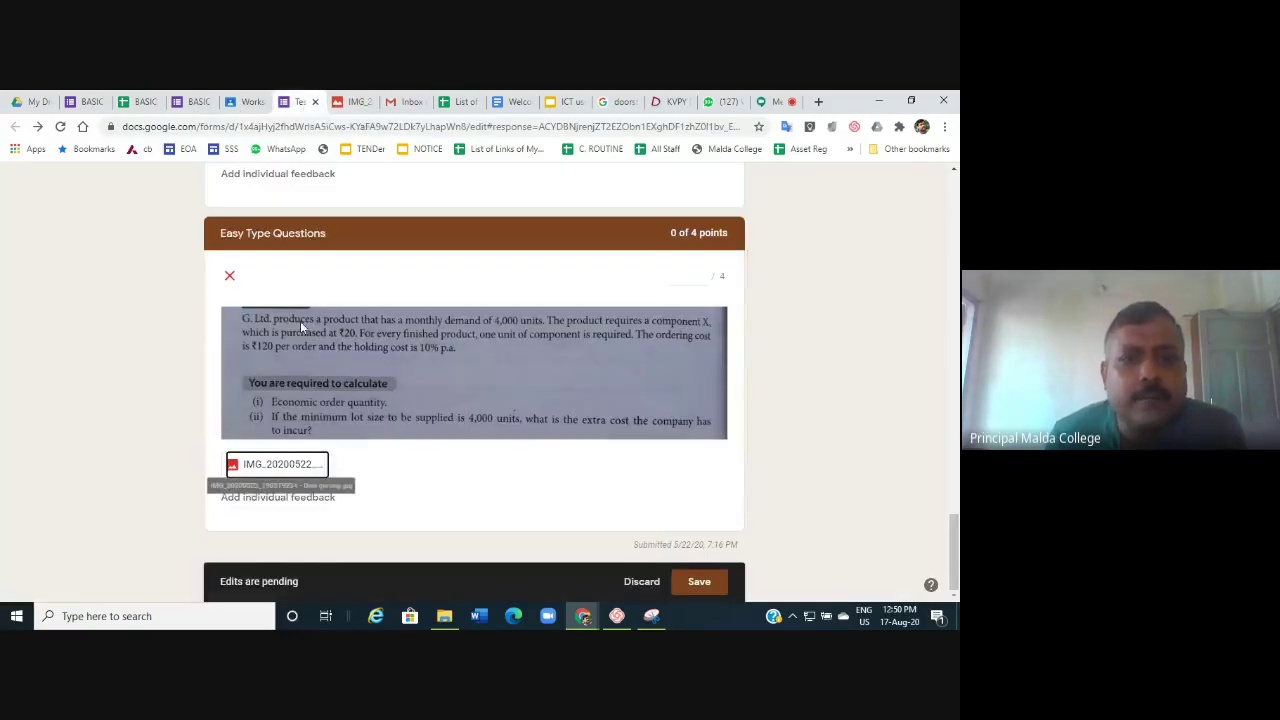
Score the Easy Type Questions answer 2 points and scroll up through the response.
{"action": "left_click", "coordinate": [690, 276]}
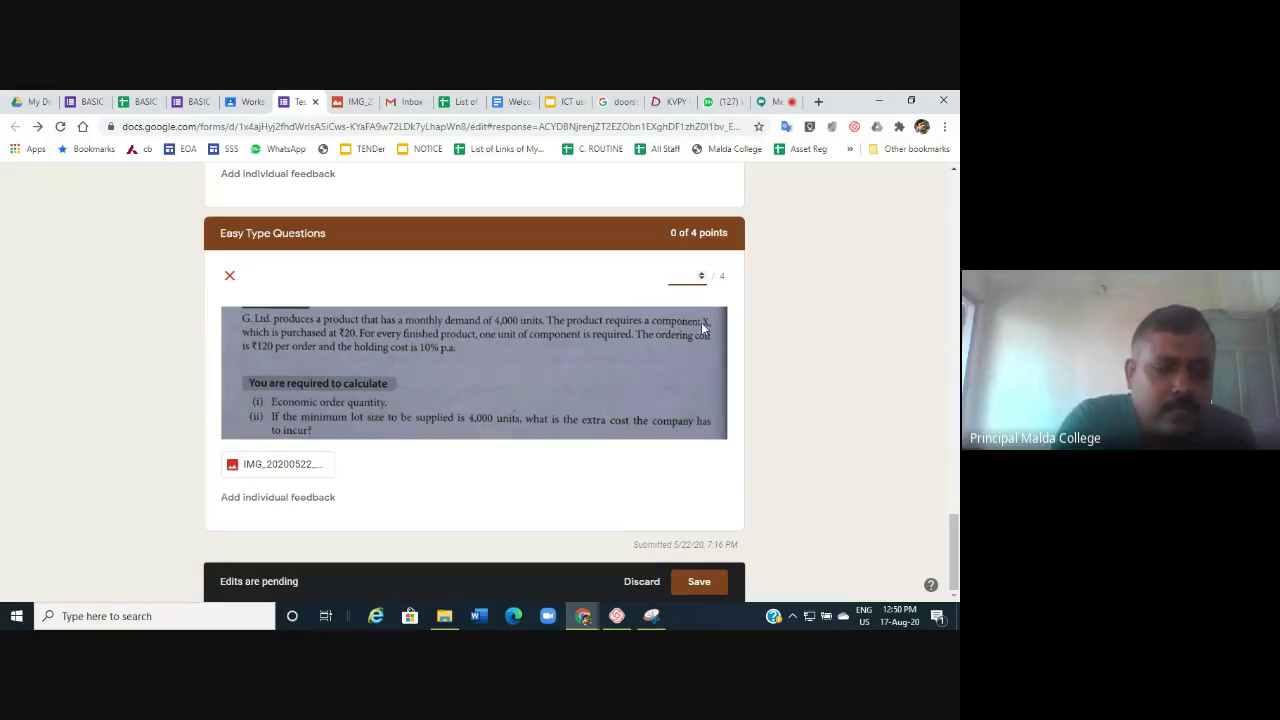
{"action": "type", "text": "2"}
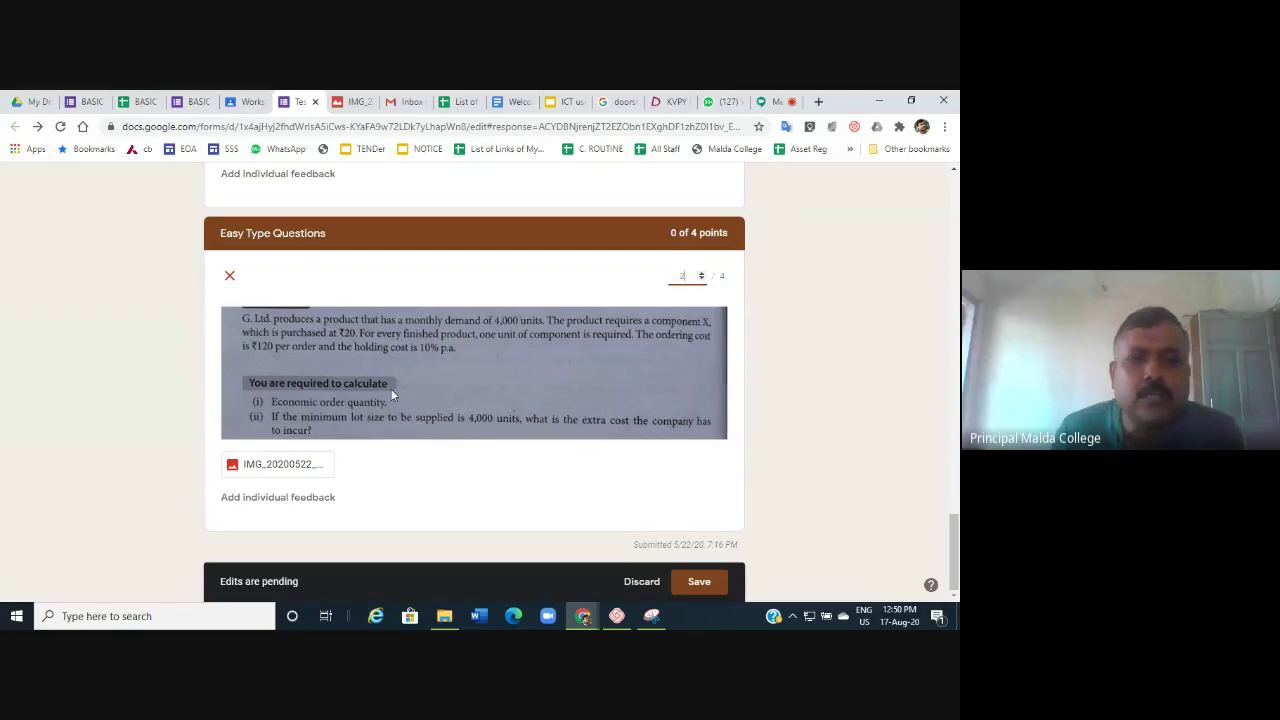
{"action": "scroll", "coordinate": [449, 390], "scroll_direction": "up", "scroll_amount": 3}
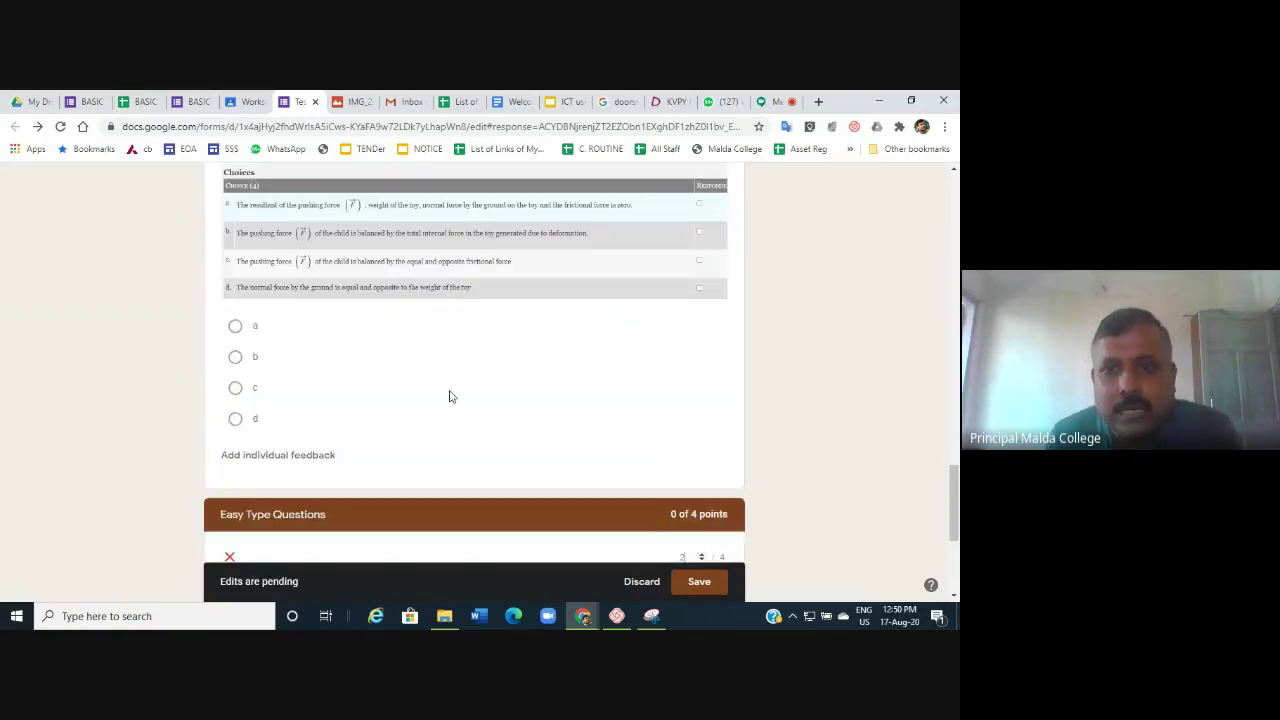
{"action": "scroll", "coordinate": [449, 397], "scroll_direction": "up", "scroll_amount": 3}
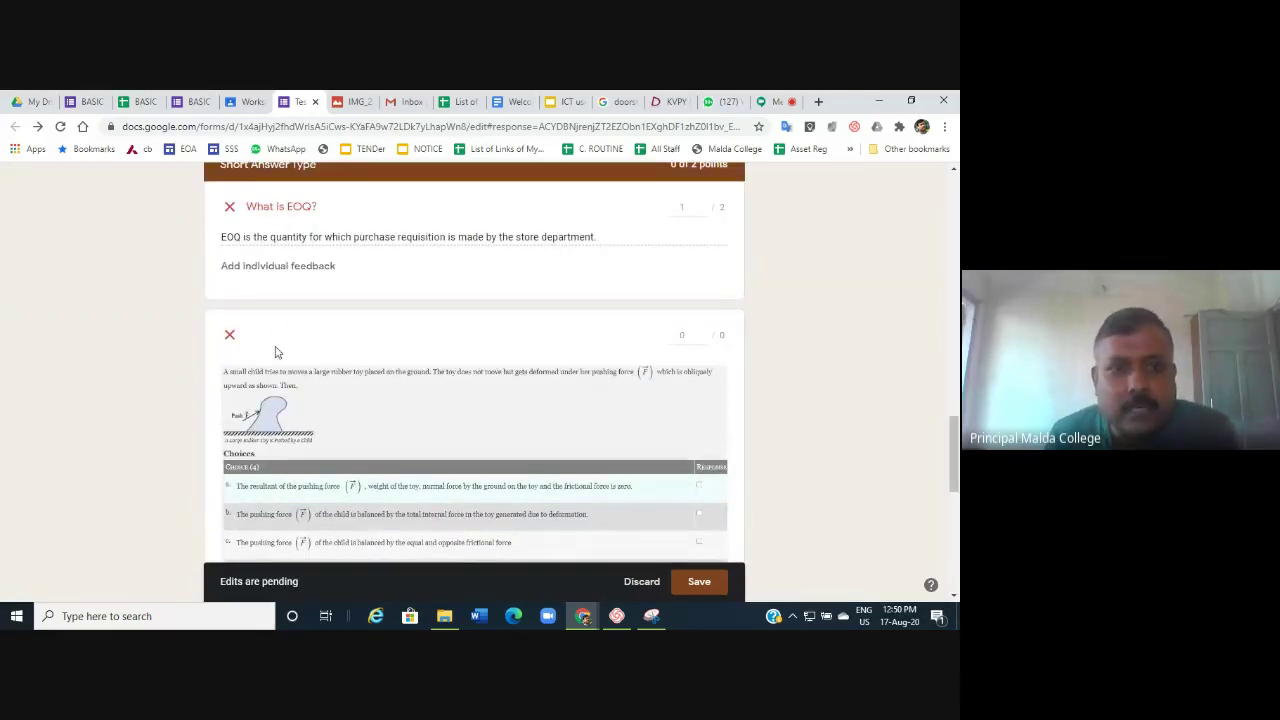
{"action": "scroll", "coordinate": [554, 363], "scroll_direction": "up", "scroll_amount": 2}
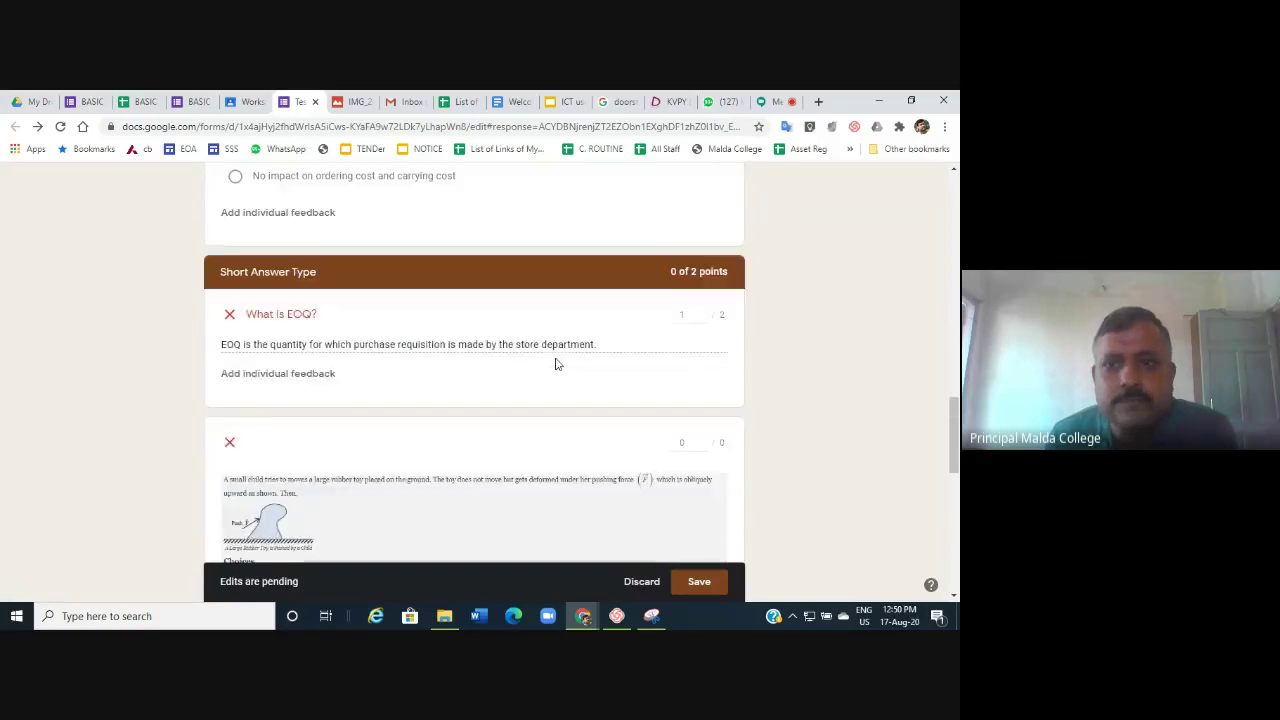
{"action": "scroll", "coordinate": [560, 389], "scroll_direction": "up", "scroll_amount": 5}
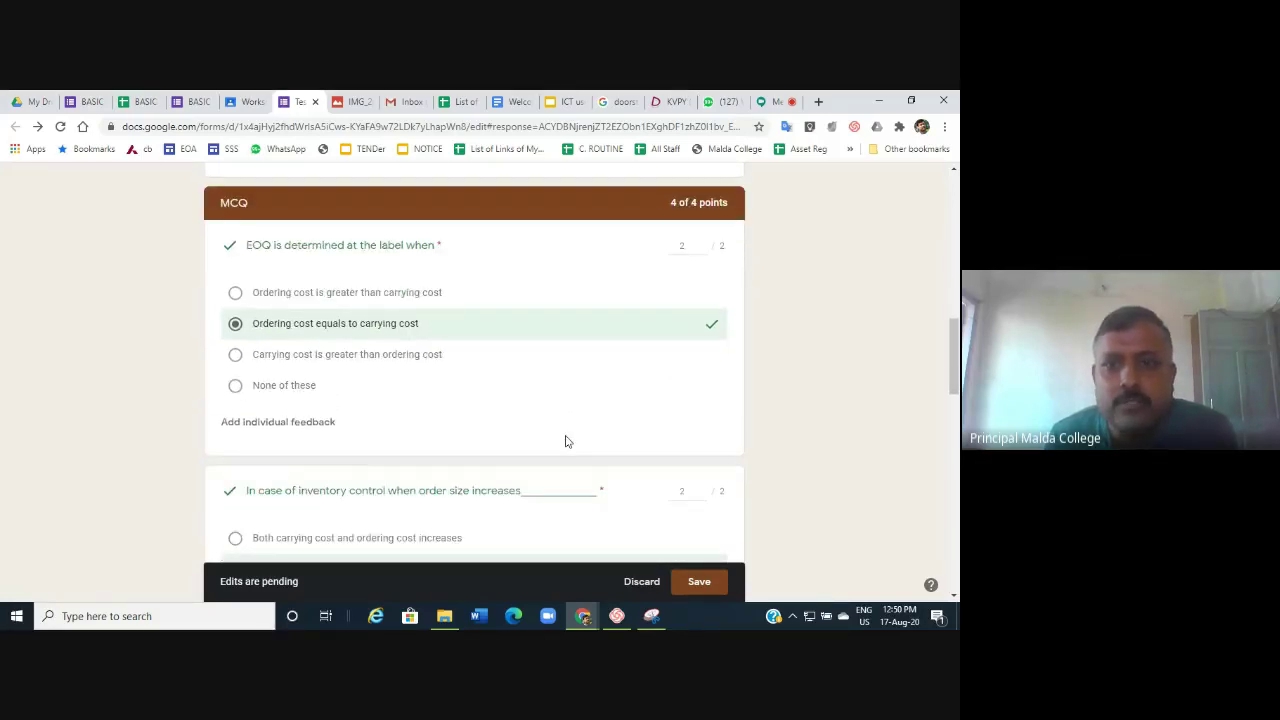
Review the remaining graded answers and save the pending edits, totalling 7 of 10 points.
{"action": "scroll", "coordinate": [590, 350], "scroll_direction": "down", "scroll_amount": 2}
{"action": "scroll", "coordinate": [563, 389], "scroll_direction": "up", "scroll_amount": 4}
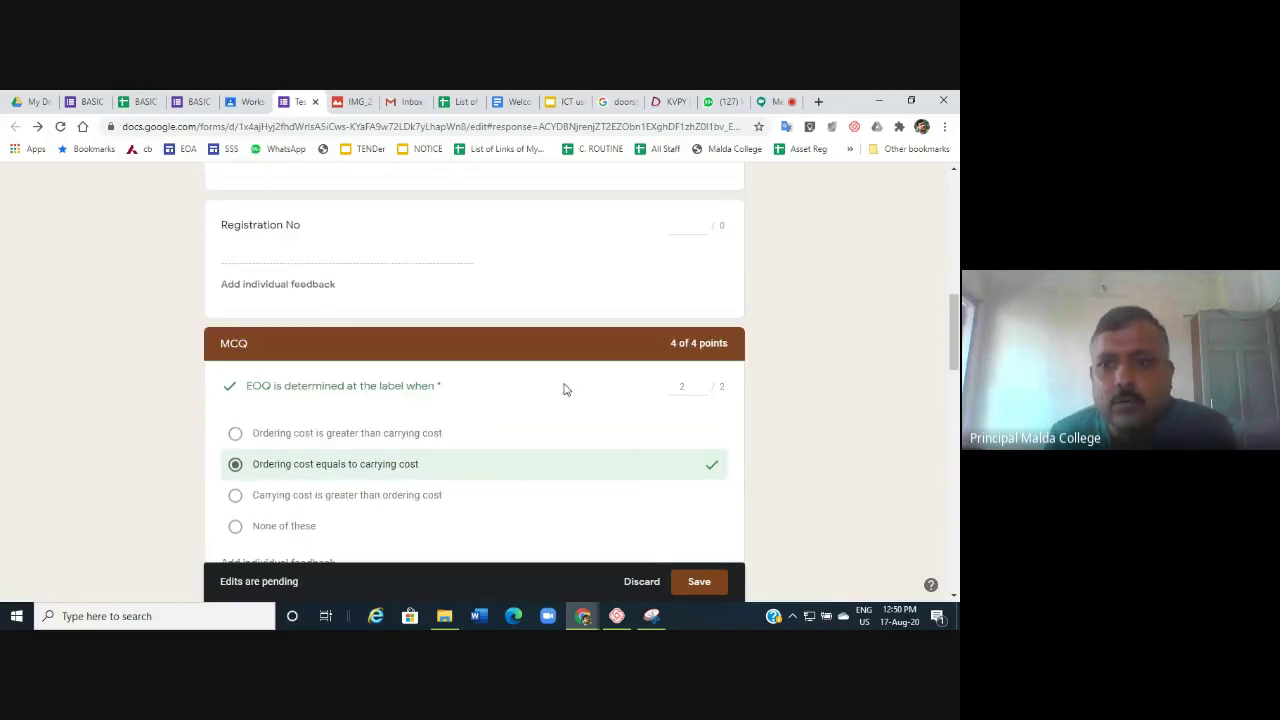
{"action": "scroll", "coordinate": [684, 440], "scroll_direction": "down", "scroll_amount": 2}
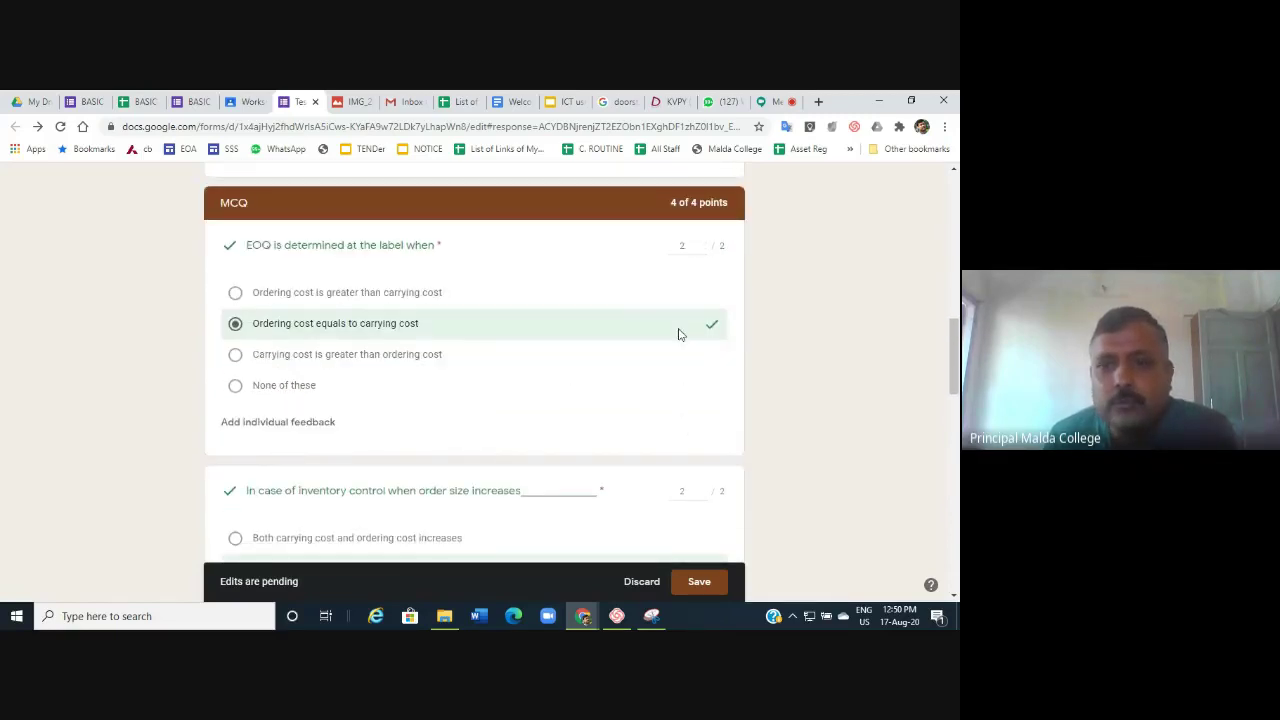
{"action": "scroll", "coordinate": [680, 320], "scroll_direction": "down", "scroll_amount": 4}
{"action": "scroll", "coordinate": [691, 294], "scroll_direction": "down", "scroll_amount": 2}
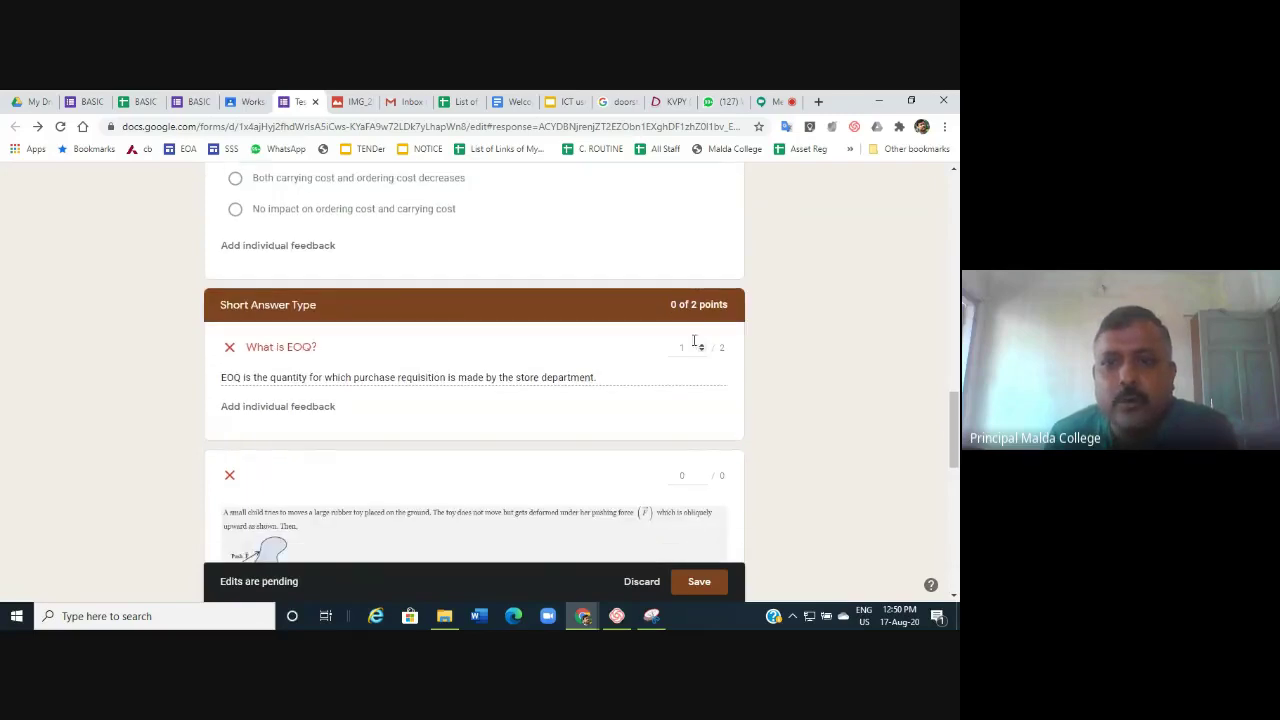
{"action": "scroll", "coordinate": [677, 351], "scroll_direction": "down", "scroll_amount": 1}
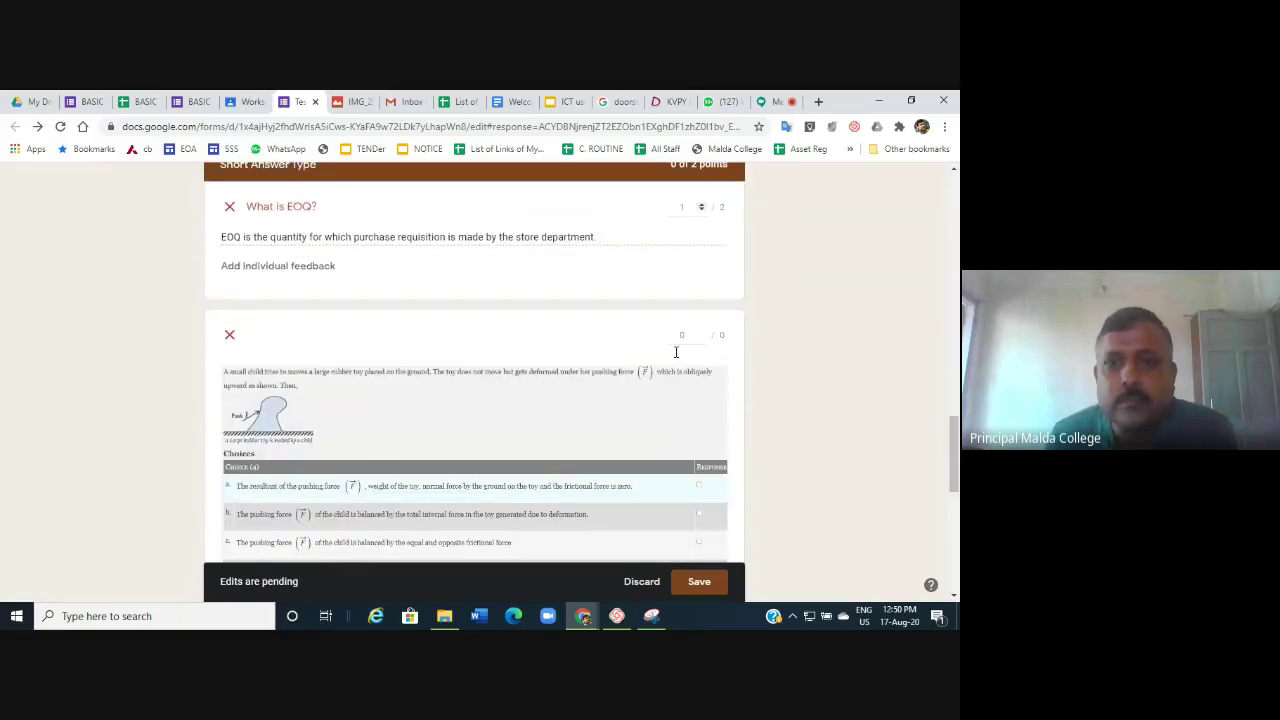
{"action": "scroll", "coordinate": [679, 370], "scroll_direction": "down", "scroll_amount": 1}
{"action": "scroll", "coordinate": [679, 370], "scroll_direction": "down", "scroll_amount": 3}
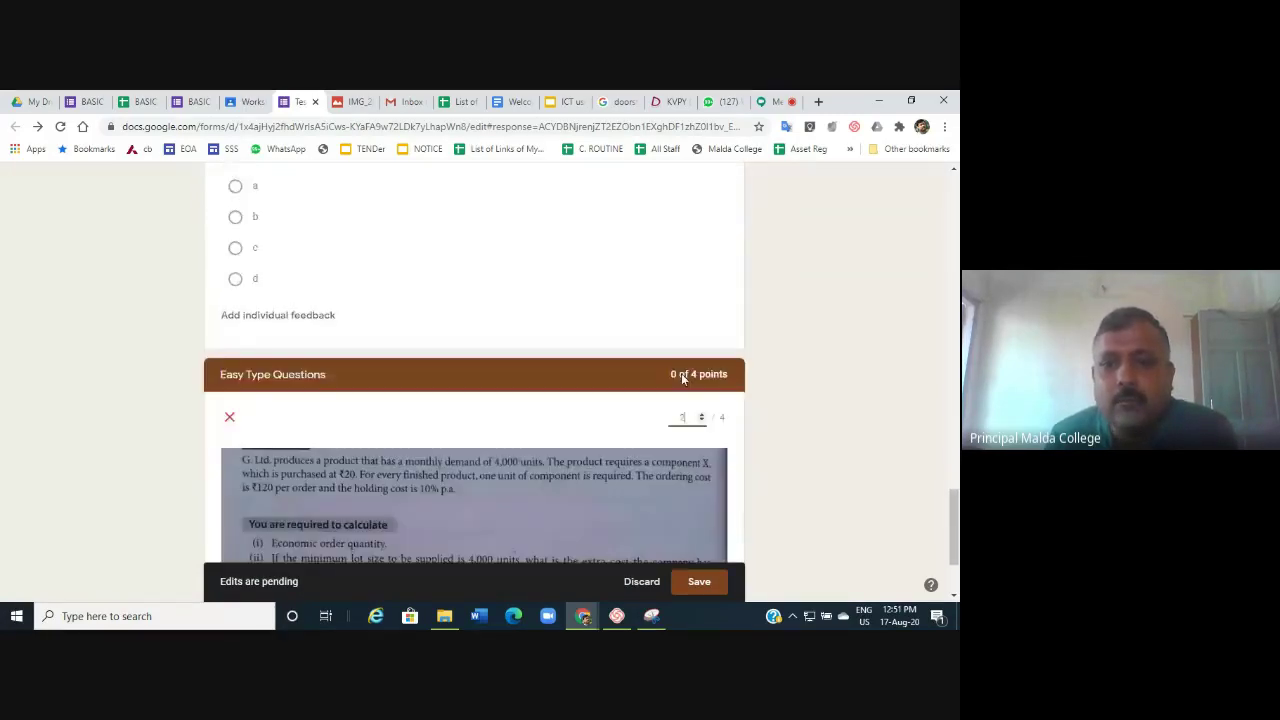
{"action": "scroll", "coordinate": [683, 360], "scroll_direction": "up", "scroll_amount": 10}
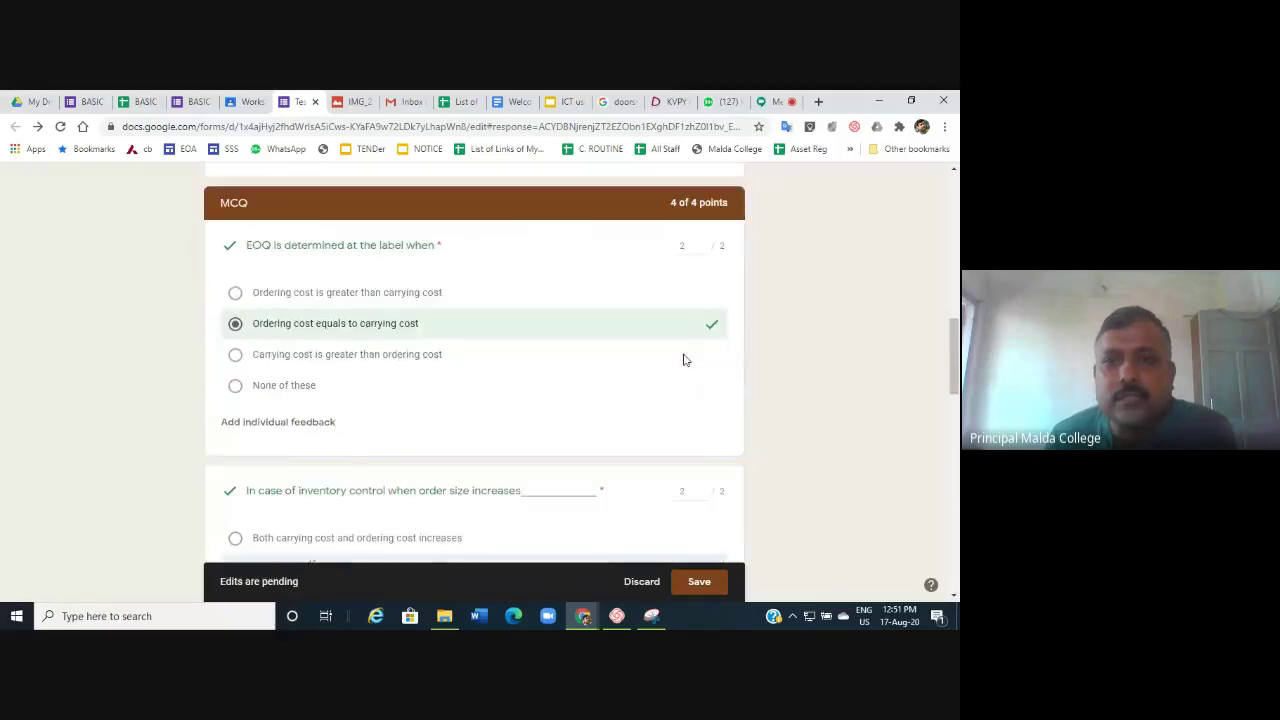
{"action": "scroll", "coordinate": [684, 360], "scroll_direction": "up", "scroll_amount": 3}
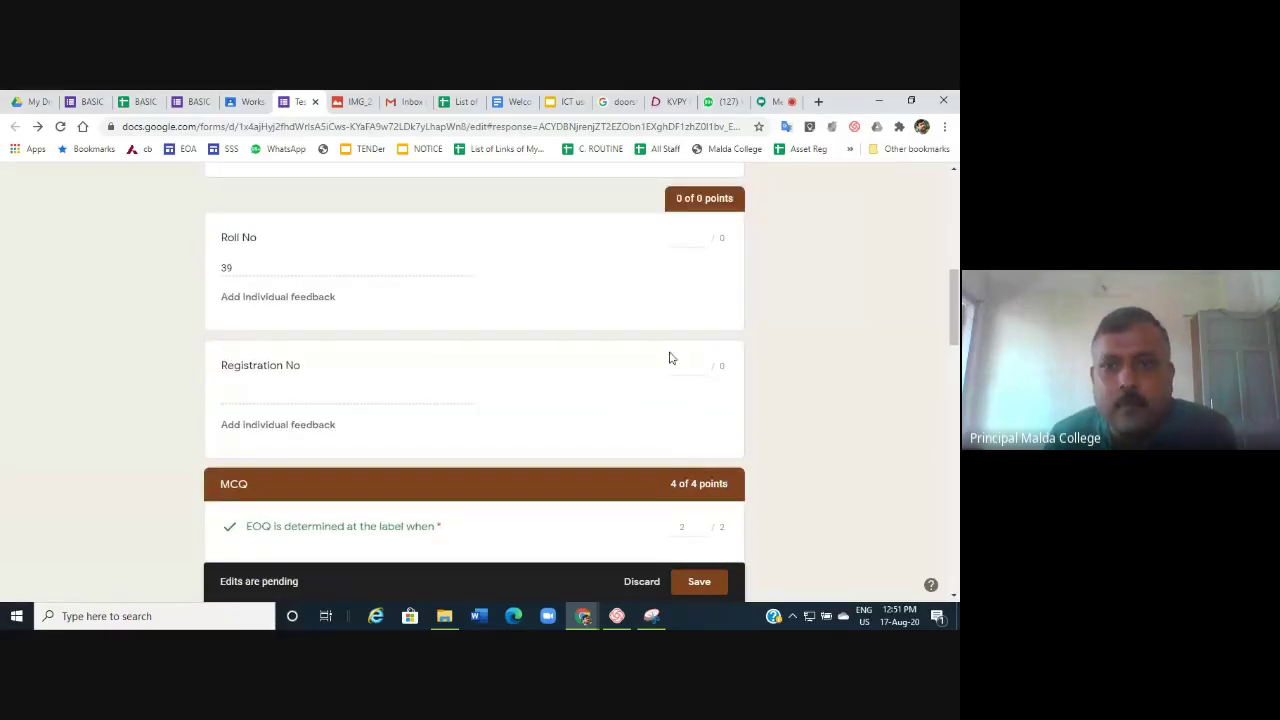
{"action": "scroll", "coordinate": [715, 266], "scroll_direction": "up", "scroll_amount": 2}
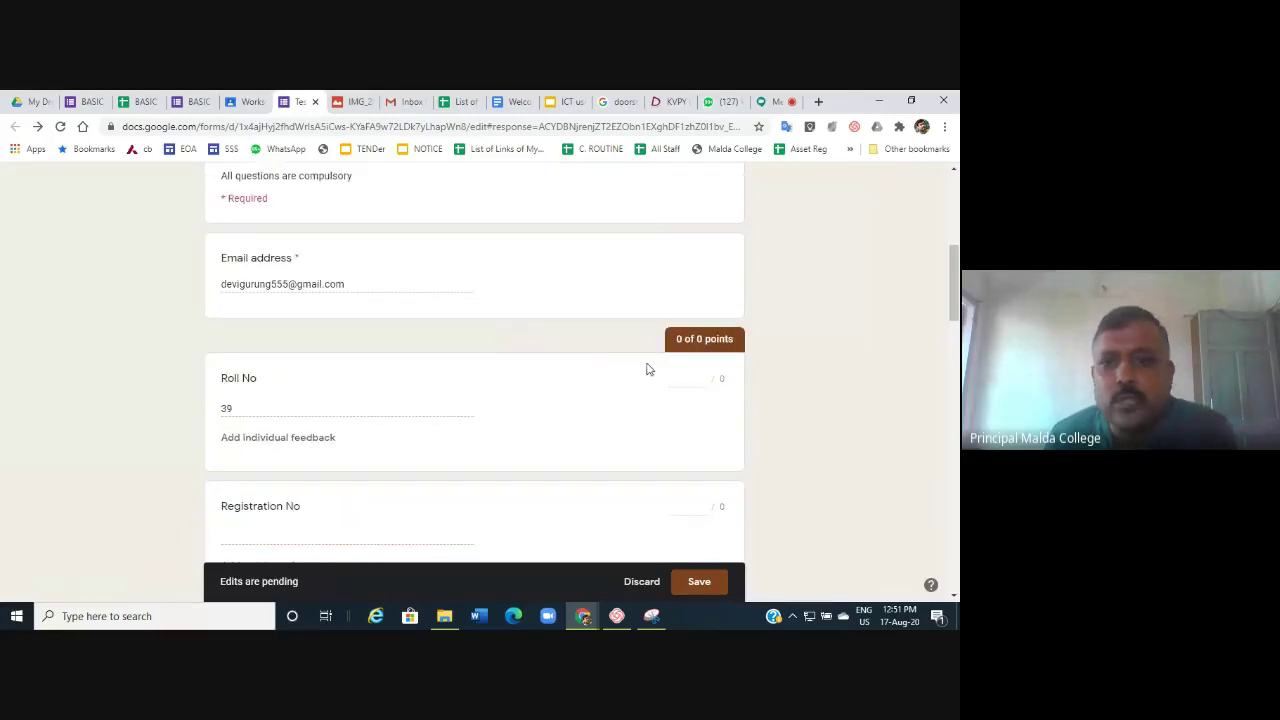
{"action": "scroll", "coordinate": [686, 355], "scroll_direction": "down", "scroll_amount": 10}
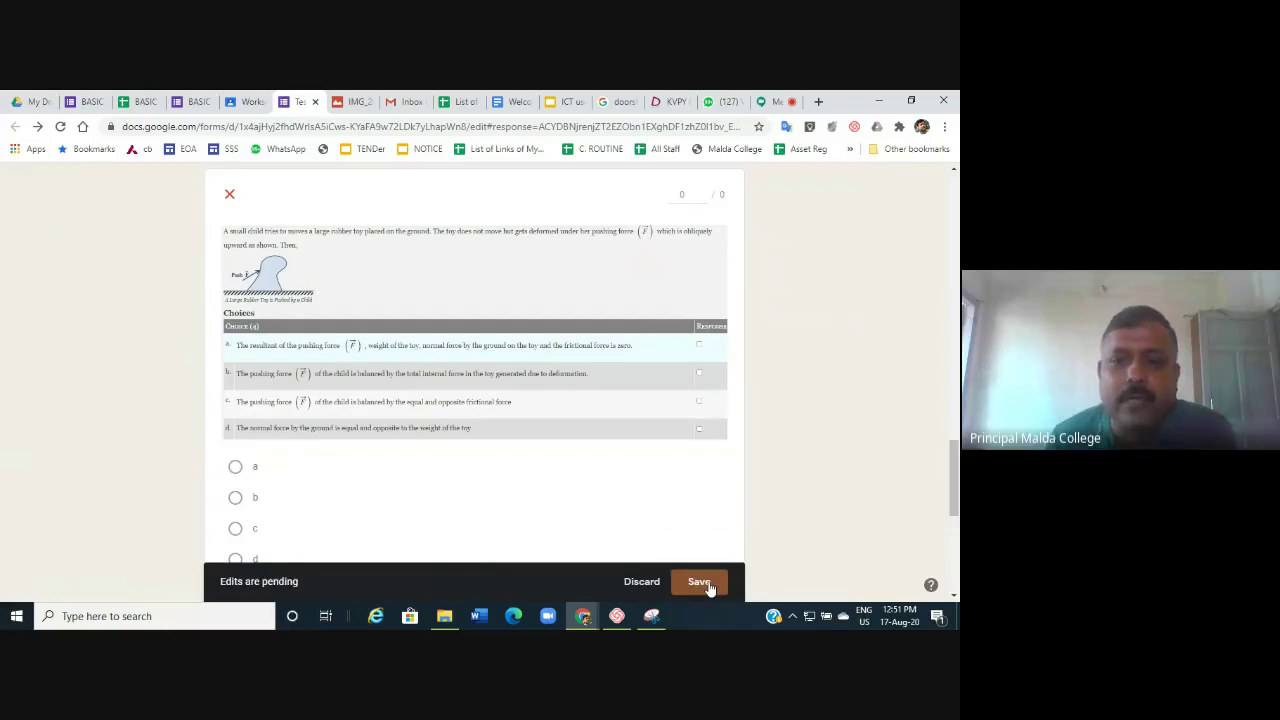
{"action": "left_click", "coordinate": [699, 582]}
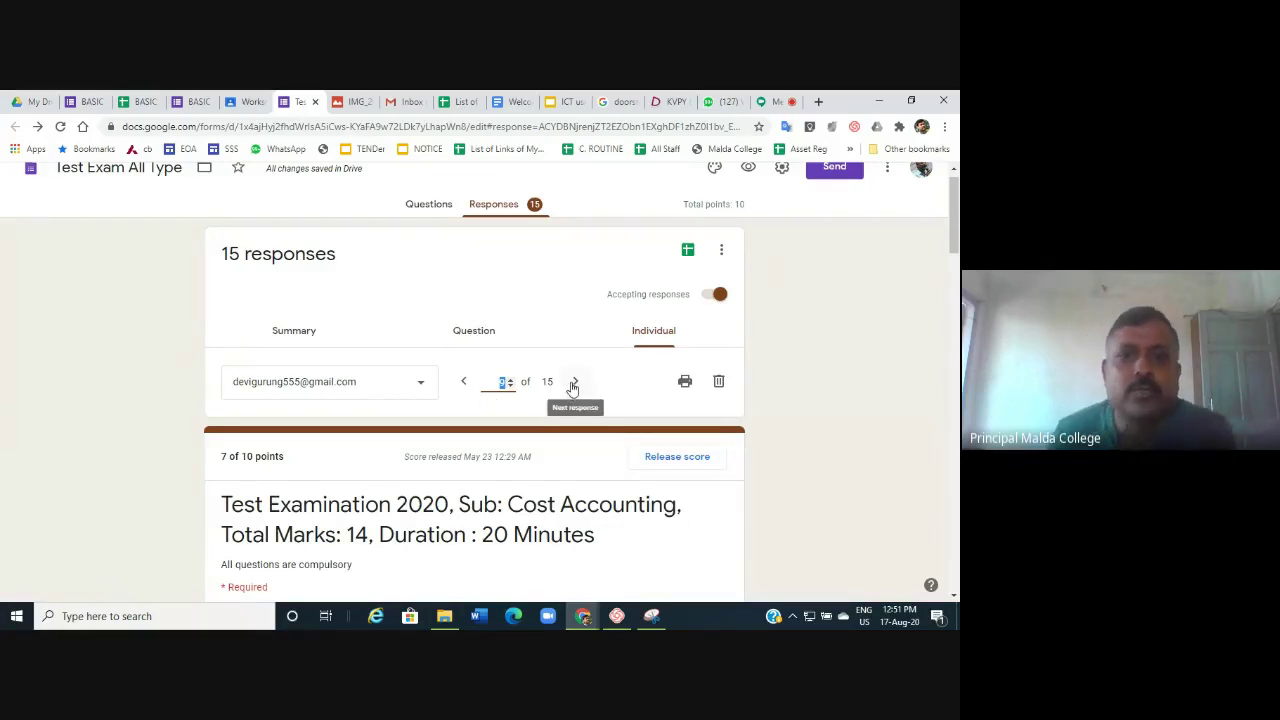
{"action": "left_click", "coordinate": [465, 381]}
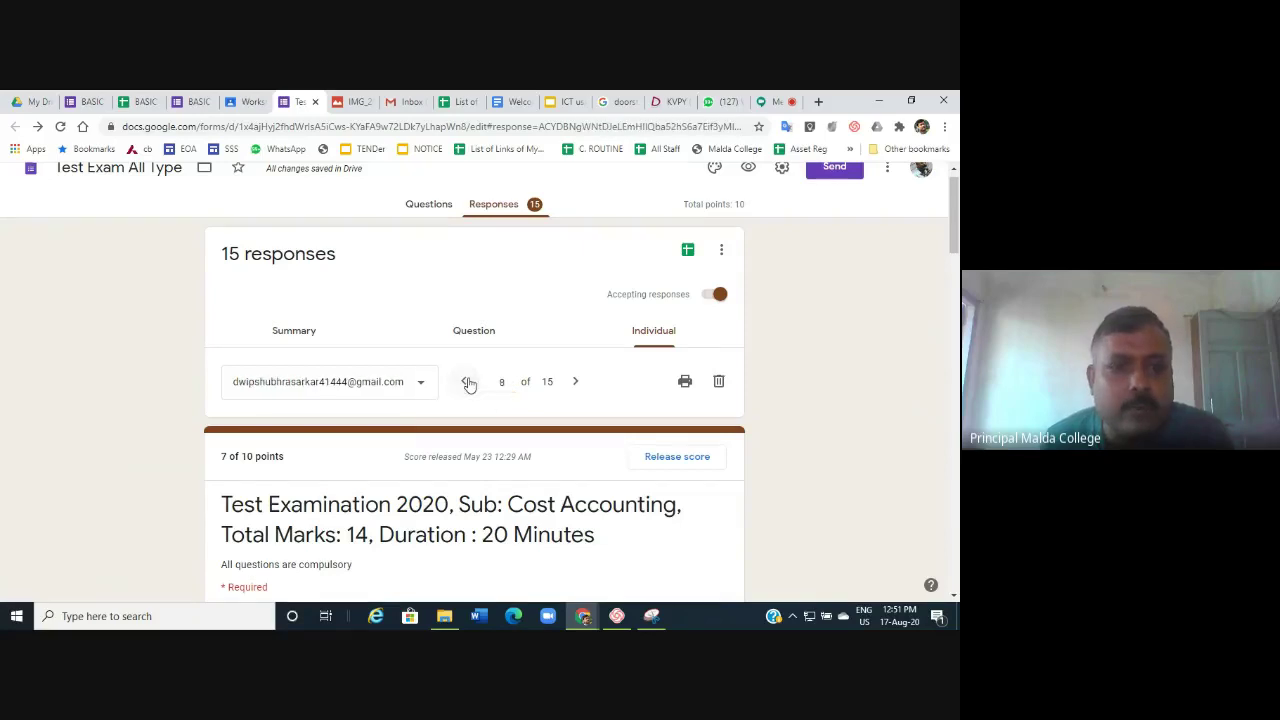
{"action": "left_click", "coordinate": [575, 381]}
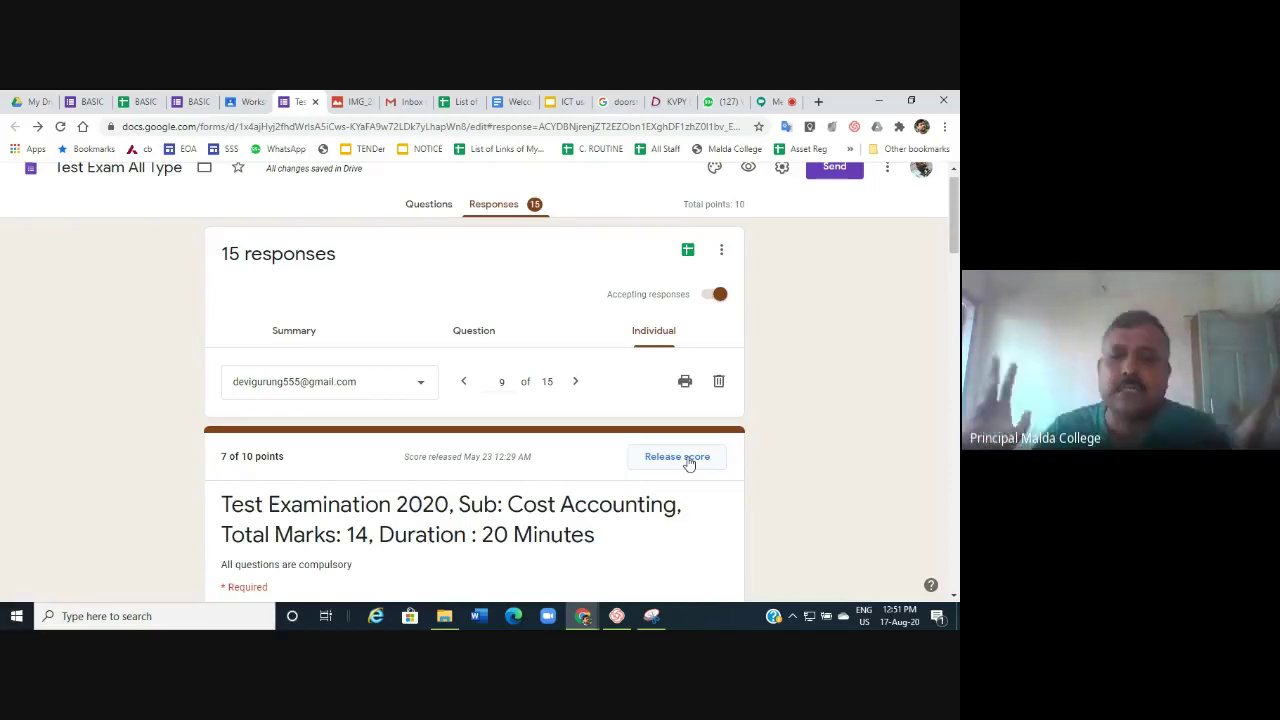
Open the Release scores dialog for this student and scroll through the respondent list.
{"action": "left_click", "coordinate": [689, 462]}
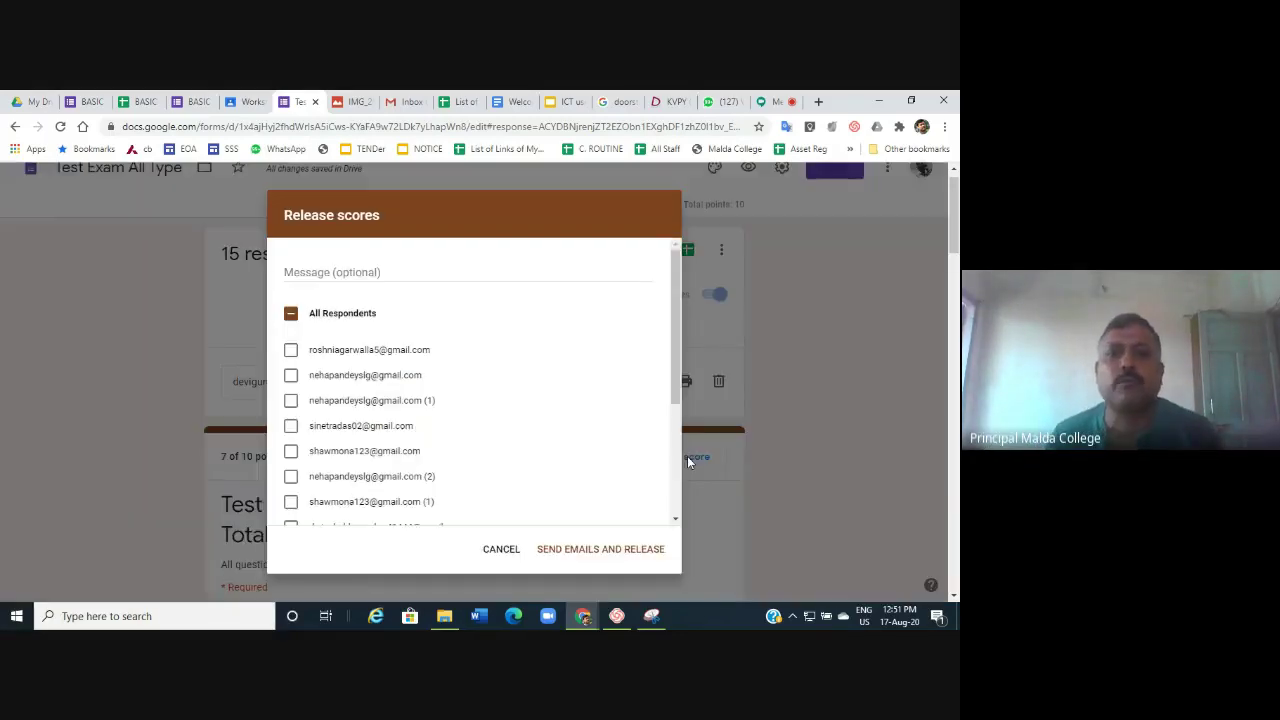
{"action": "scroll", "coordinate": [358, 360], "scroll_direction": "down", "scroll_amount": 4}
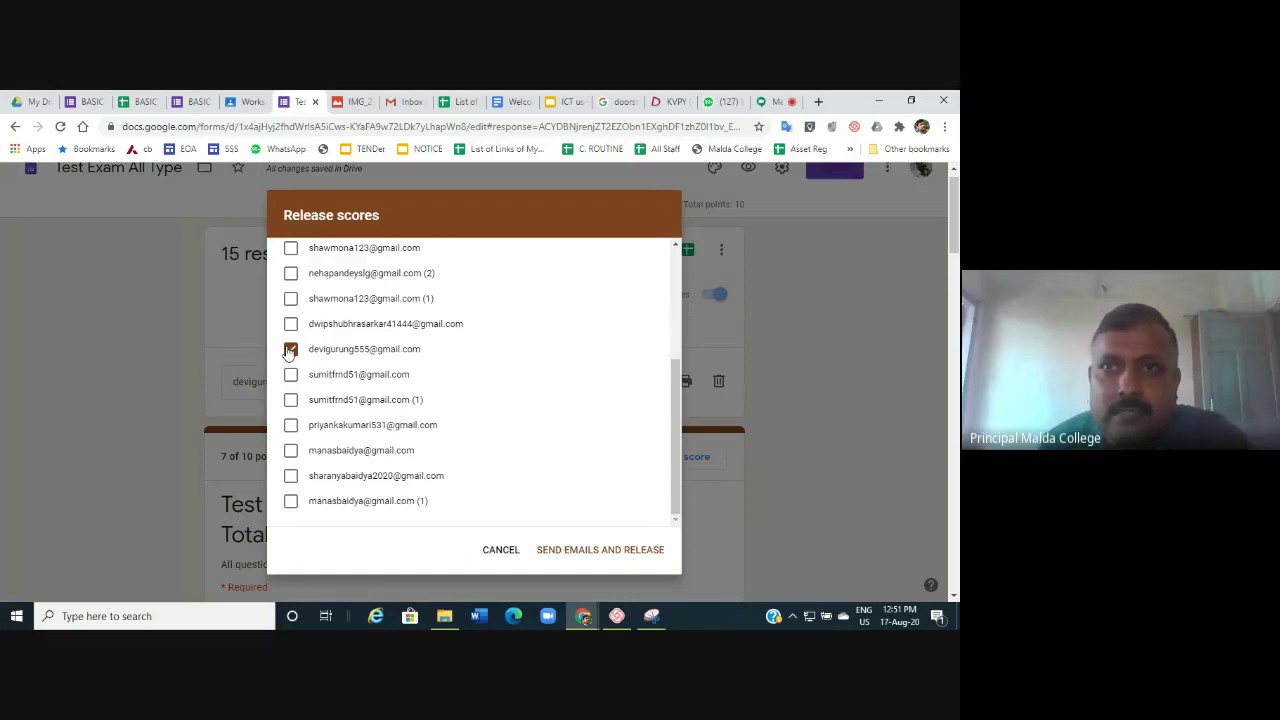
{"action": "scroll", "coordinate": [290, 352], "scroll_direction": "up", "scroll_amount": 3}
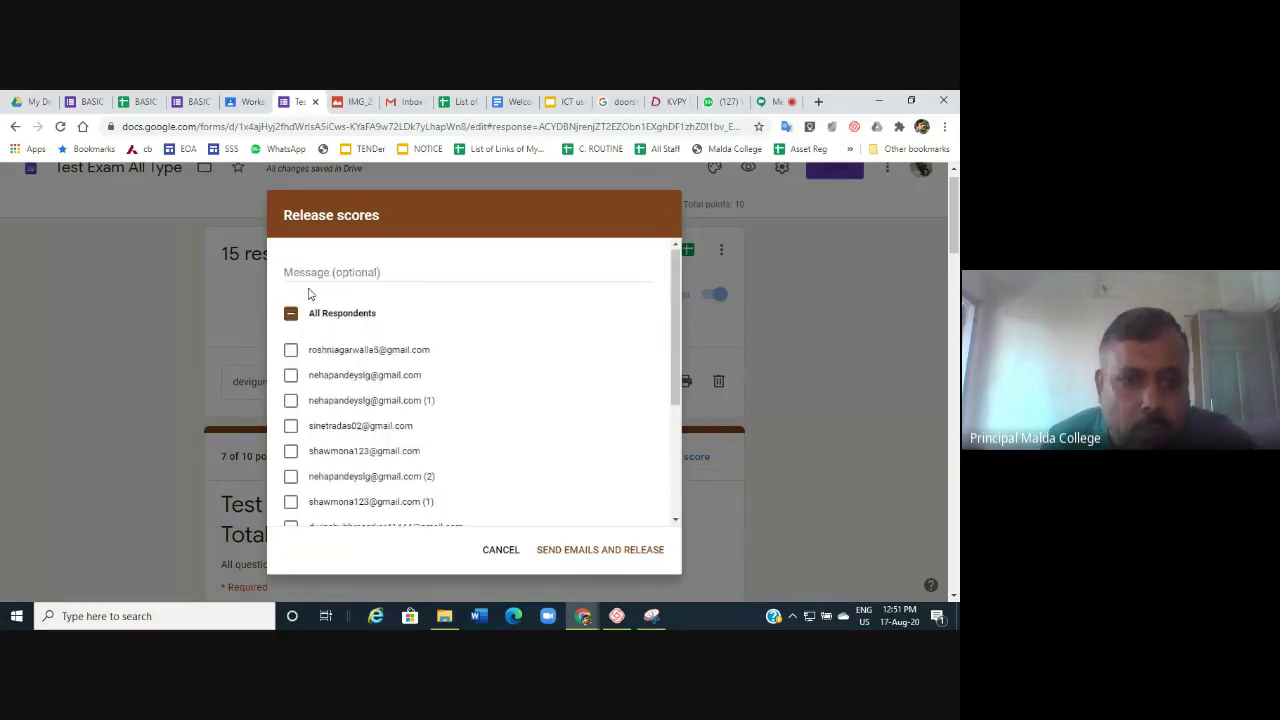
Check the ticked respondent, then cancel the Release scores dialog without sending anything.
{"action": "scroll", "coordinate": [466, 412], "scroll_direction": "down", "scroll_amount": 5}
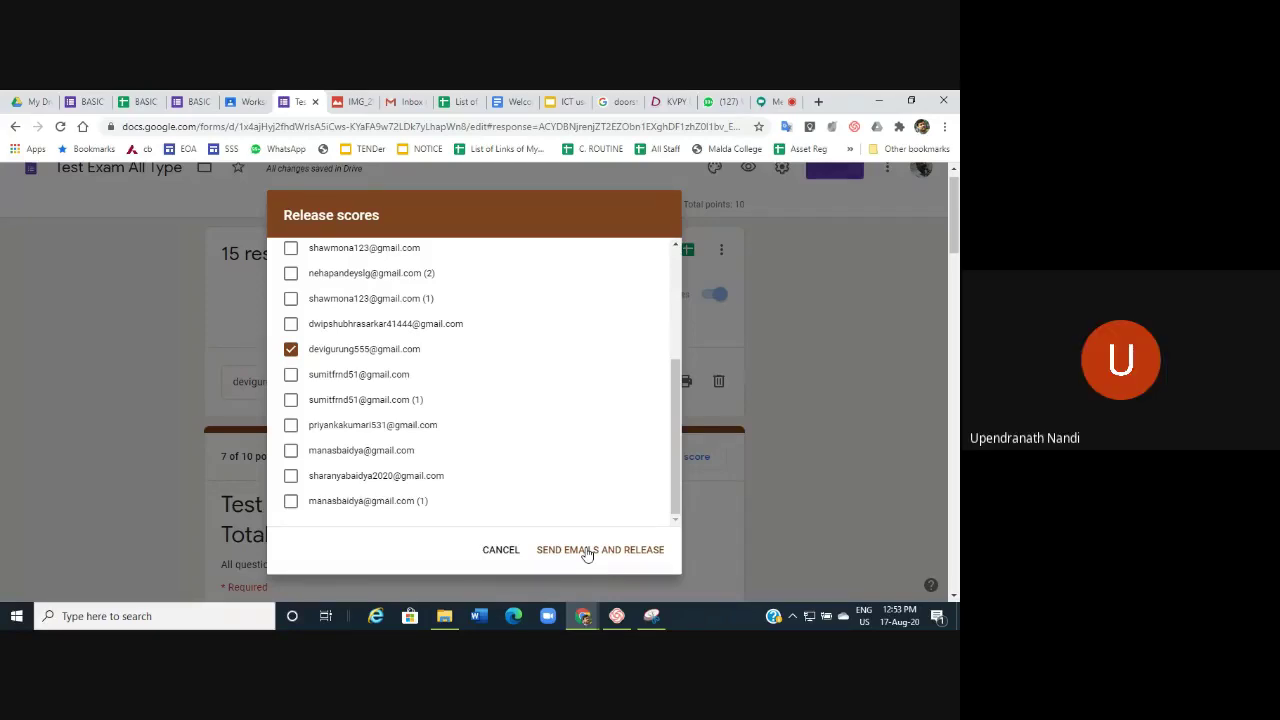
{"action": "left_click", "coordinate": [498, 550]}
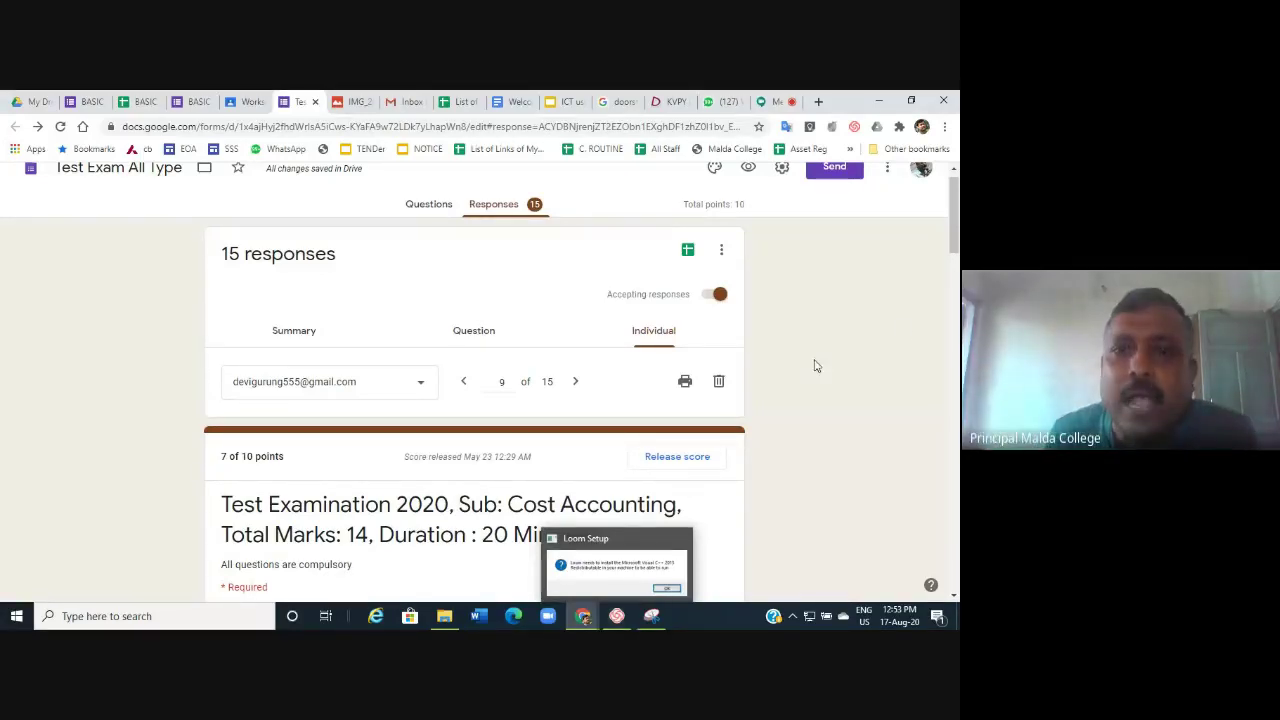
Return from Responses to the Test Exam All Type question editor at Section 1 of 4.
{"action": "scroll", "coordinate": [903, 330], "scroll_direction": "up", "scroll_amount": 1}
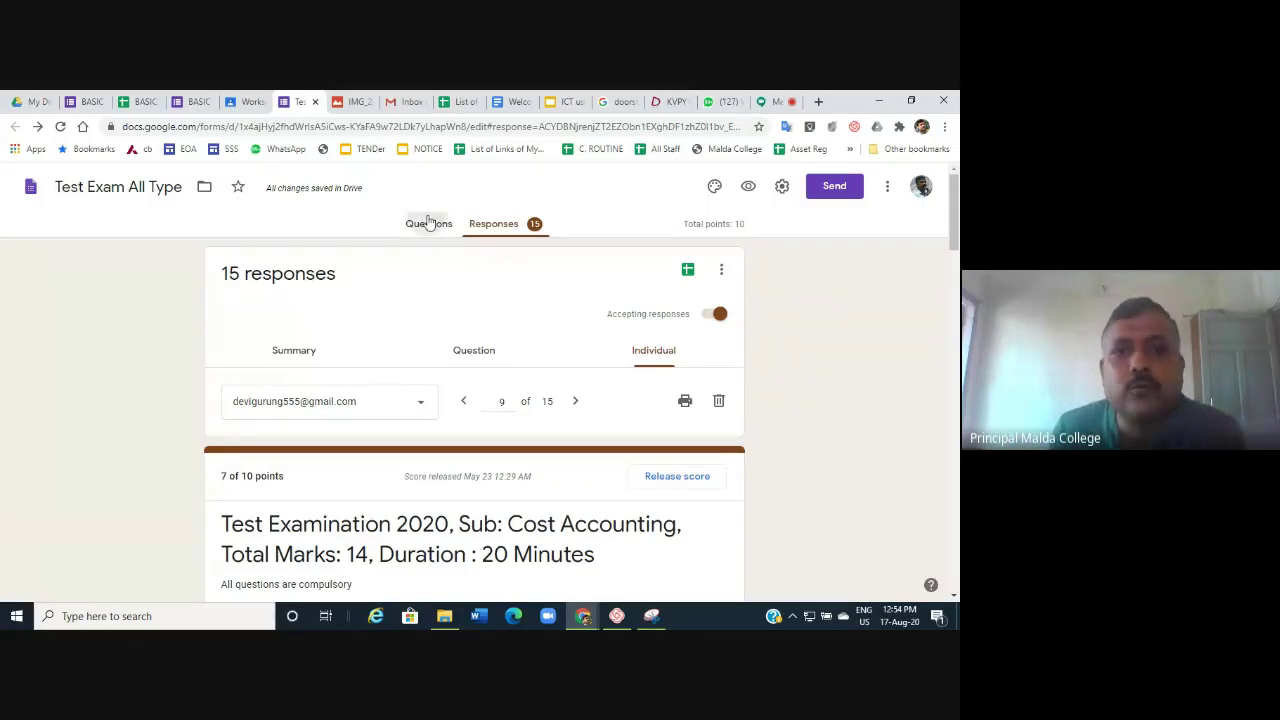
{"action": "left_click", "coordinate": [425, 222]}
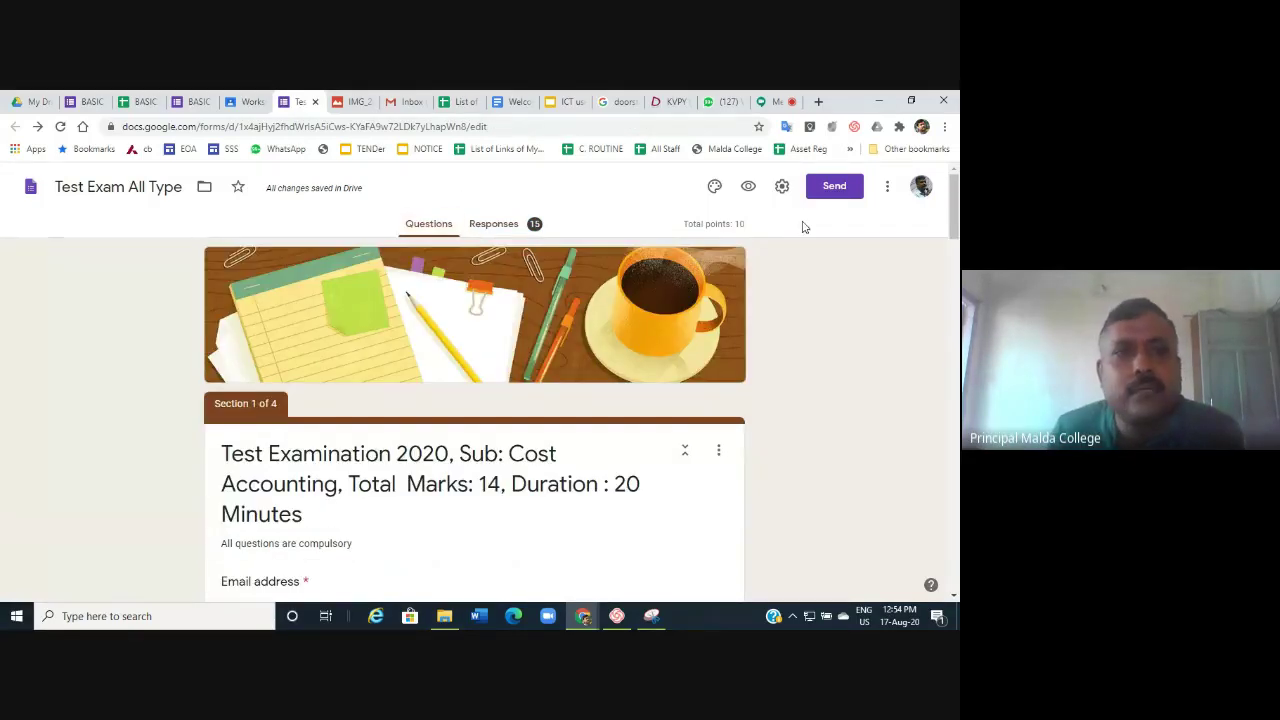
Switch to the BASIC DETAILS SCC form and show its add-ons list.
{"action": "left_click", "coordinate": [80, 101]}
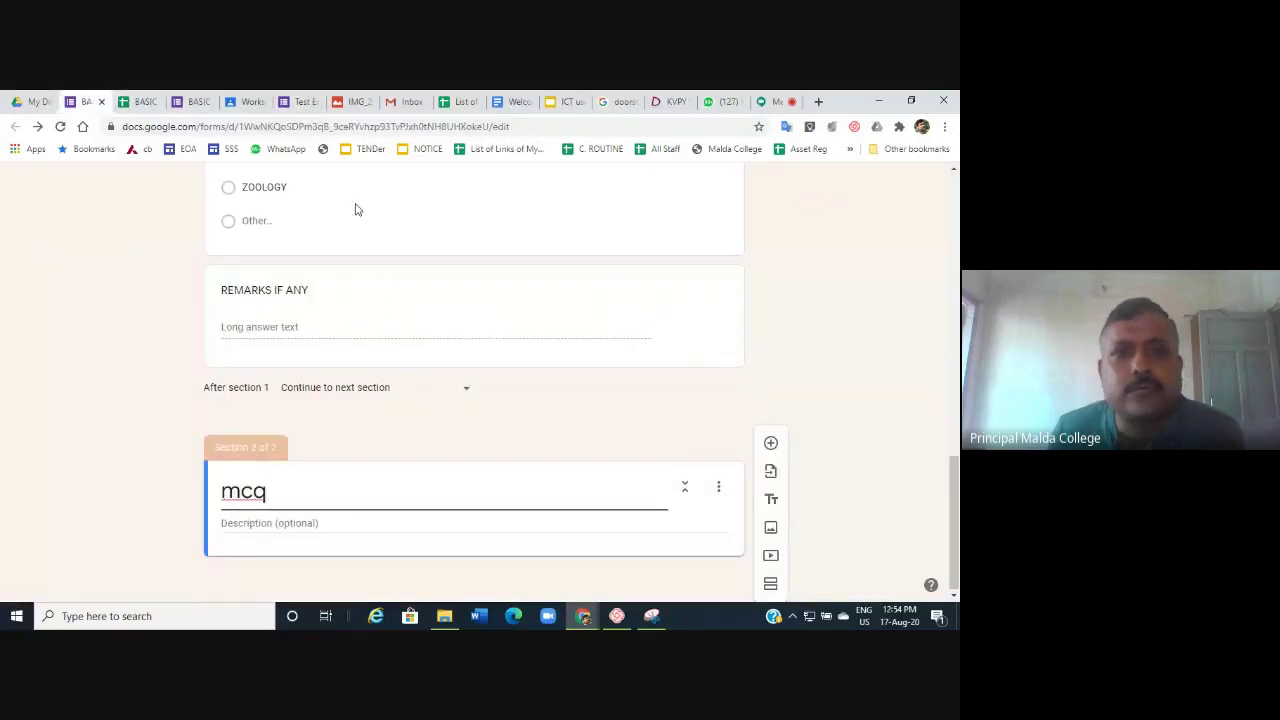
{"action": "scroll", "coordinate": [355, 210], "scroll_direction": "up", "scroll_amount": 15}
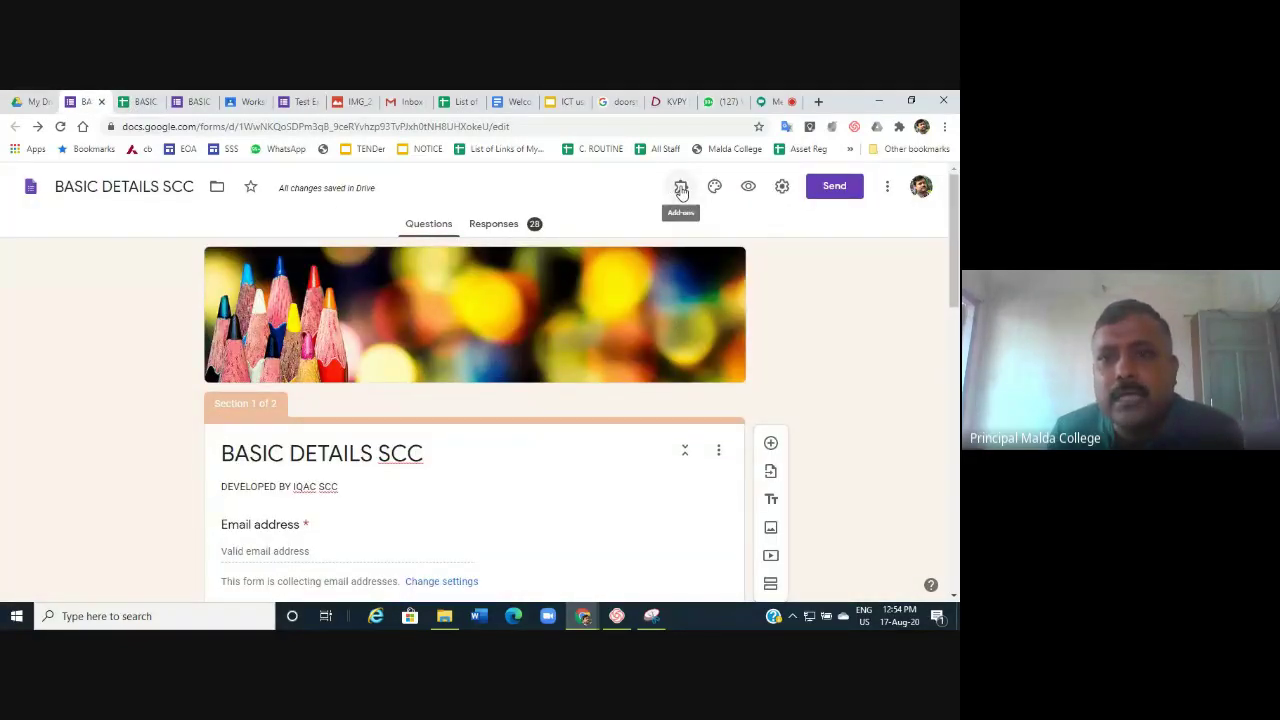
{"action": "left_click", "coordinate": [681, 192]}
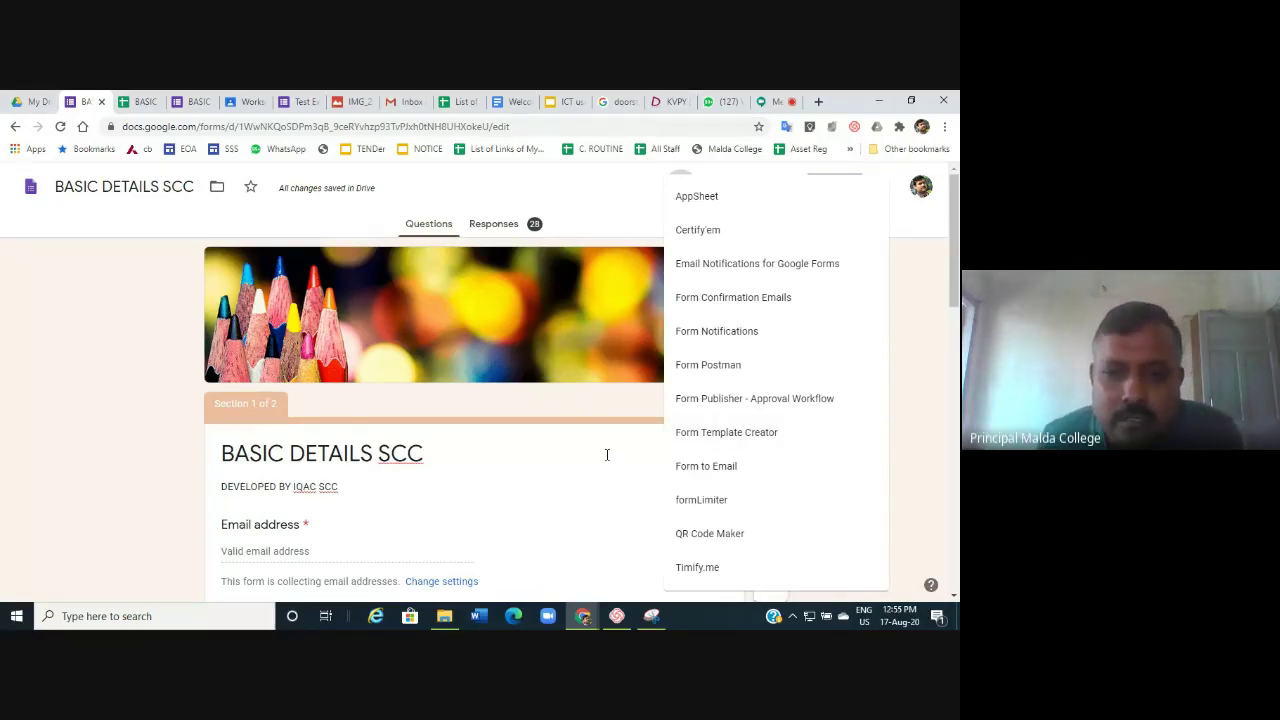
Leave the add-ons list, glance at the answer image tab, and return to the Test Exam All Type quiz.
{"action": "scroll", "coordinate": [606, 457], "scroll_direction": "down", "scroll_amount": 5}
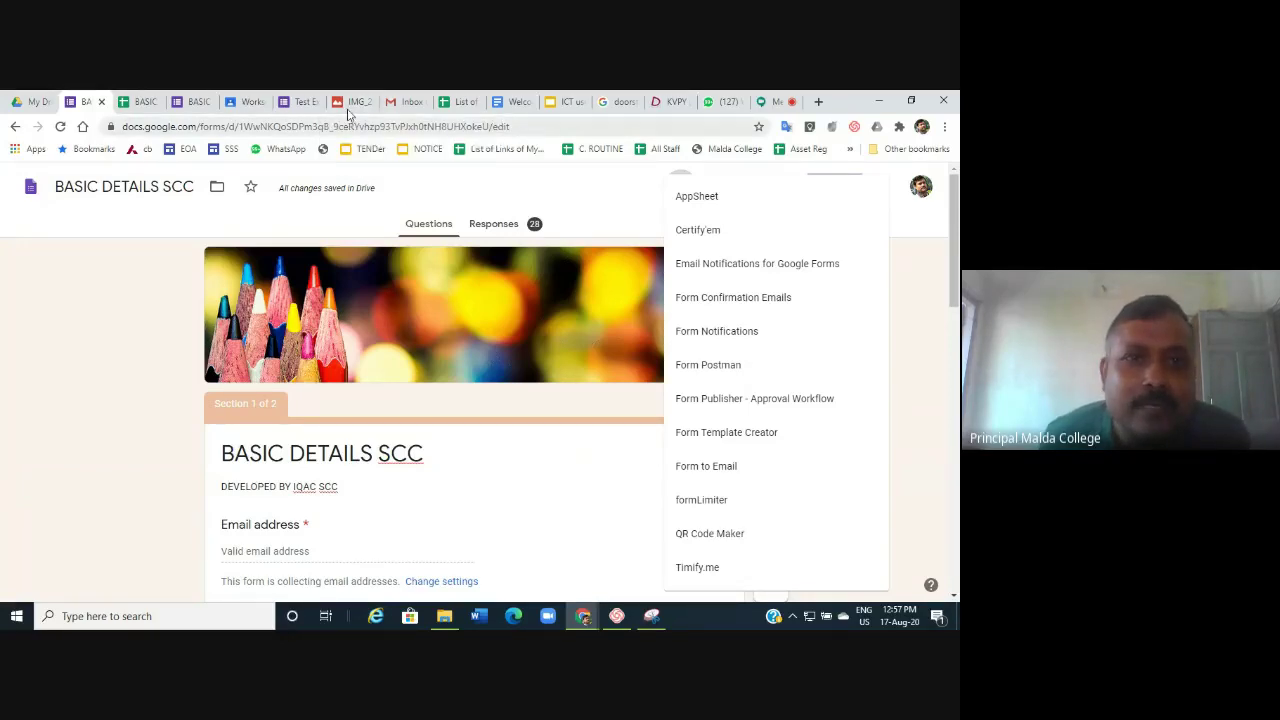
{"action": "left_click", "coordinate": [350, 106]}
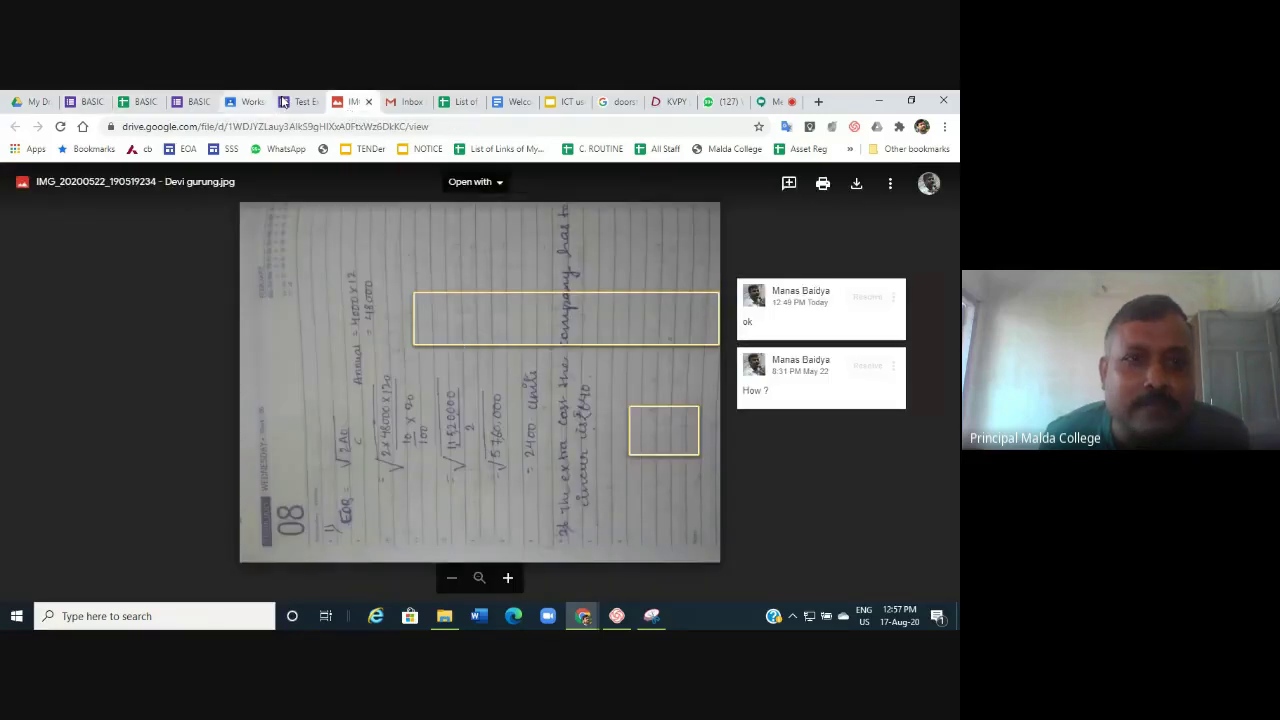
{"action": "left_click", "coordinate": [304, 106]}
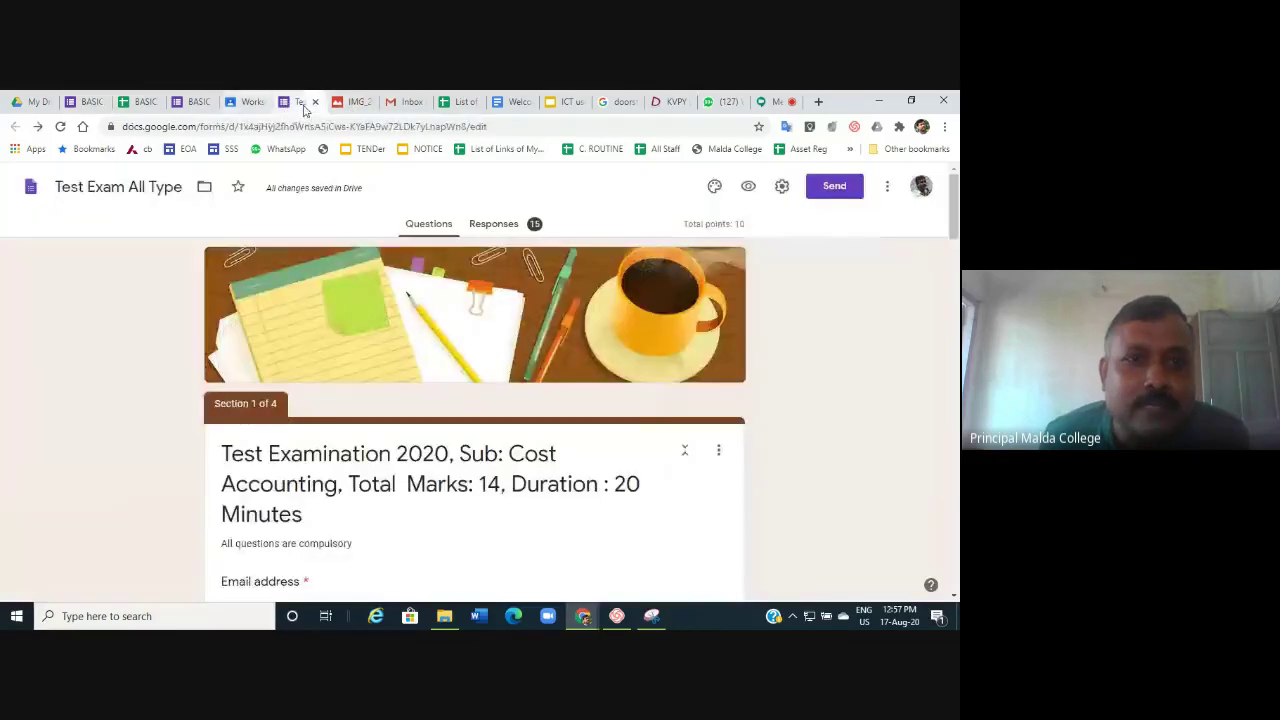
View the quiz's individual scored responses, then switch to the BASIC DETAILS SCC (Responses) spreadsheet.
{"action": "left_click", "coordinate": [500, 222]}
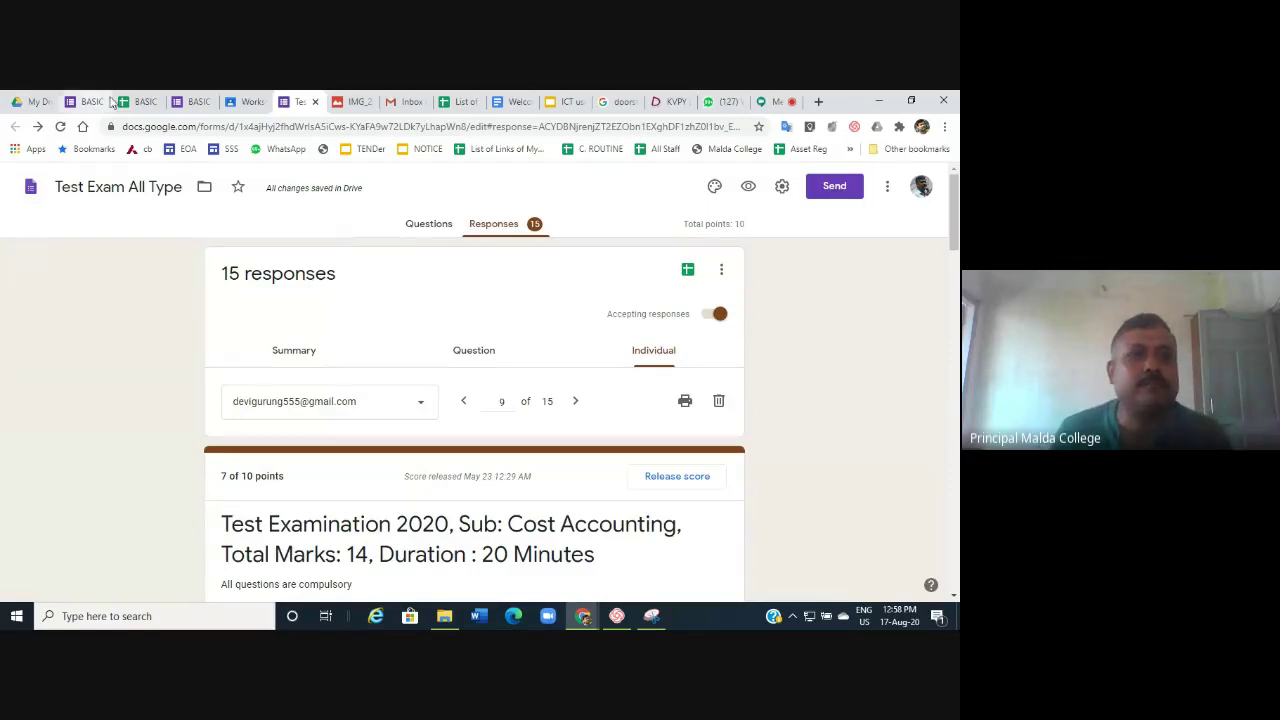
{"action": "left_click", "coordinate": [140, 101]}
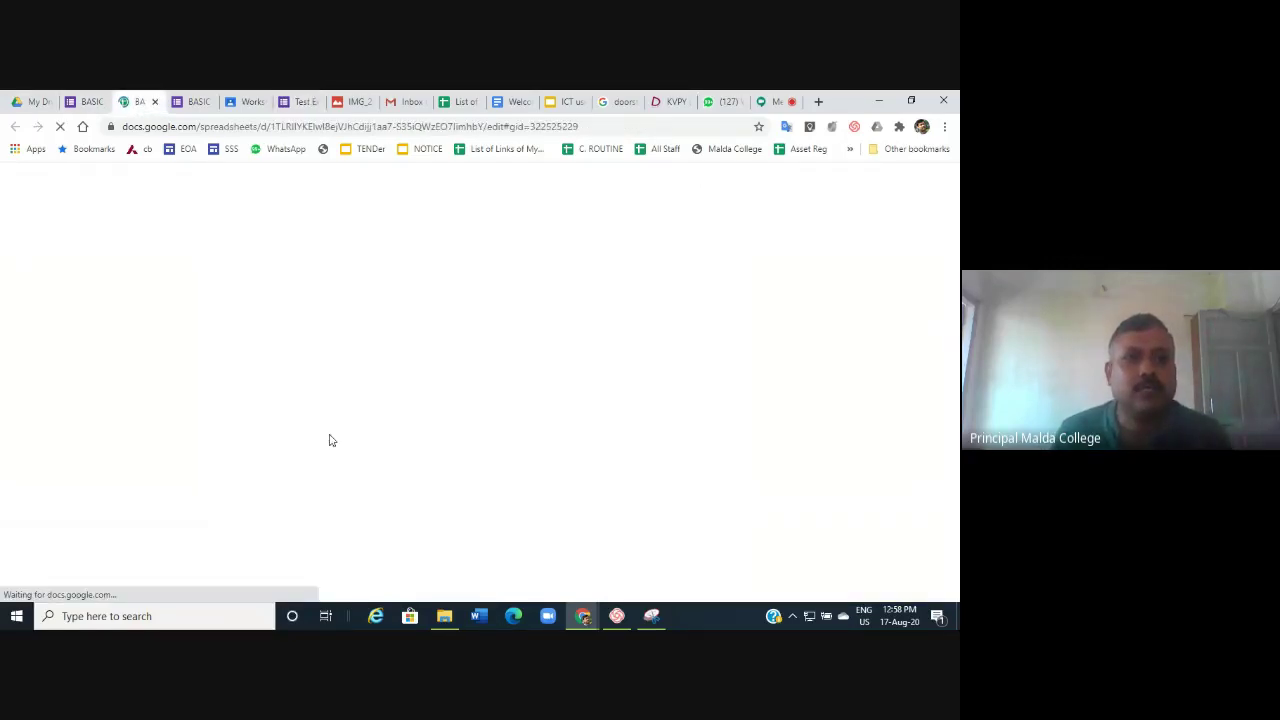
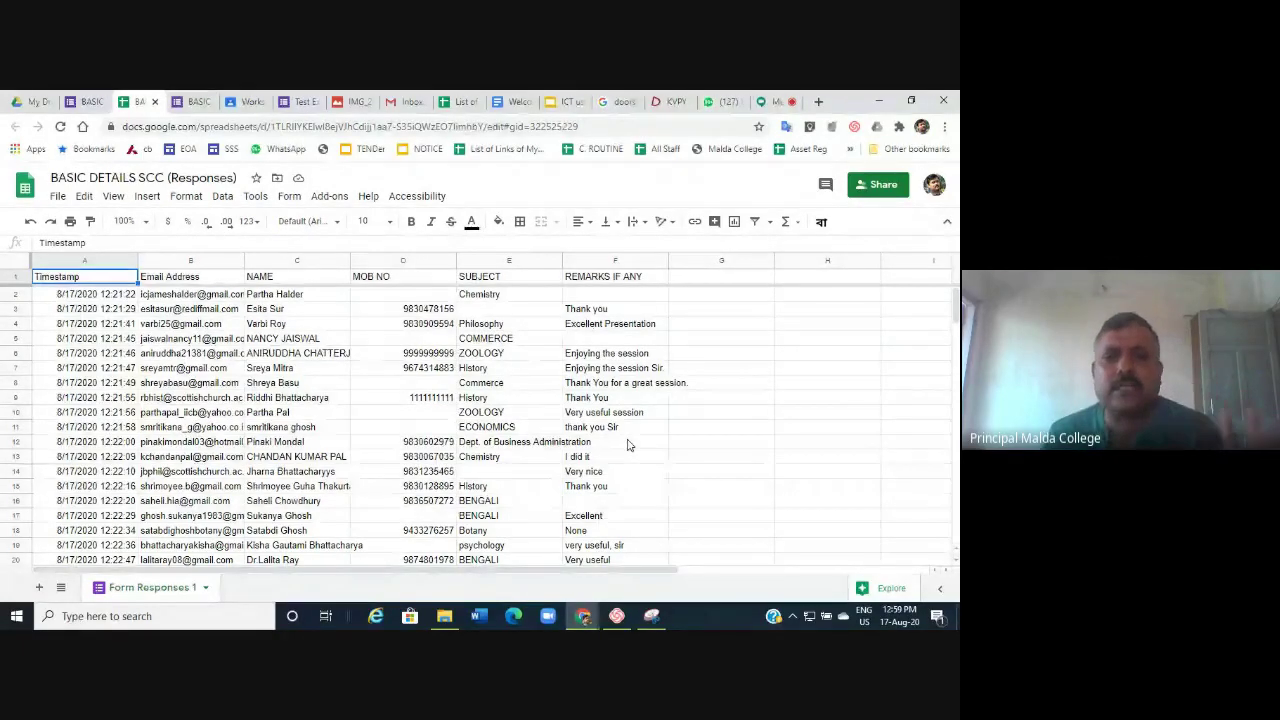
Add the header 'Rate this workshop' in cell G1 of the responses sheet.
{"action": "left_click", "coordinate": [715, 280]}
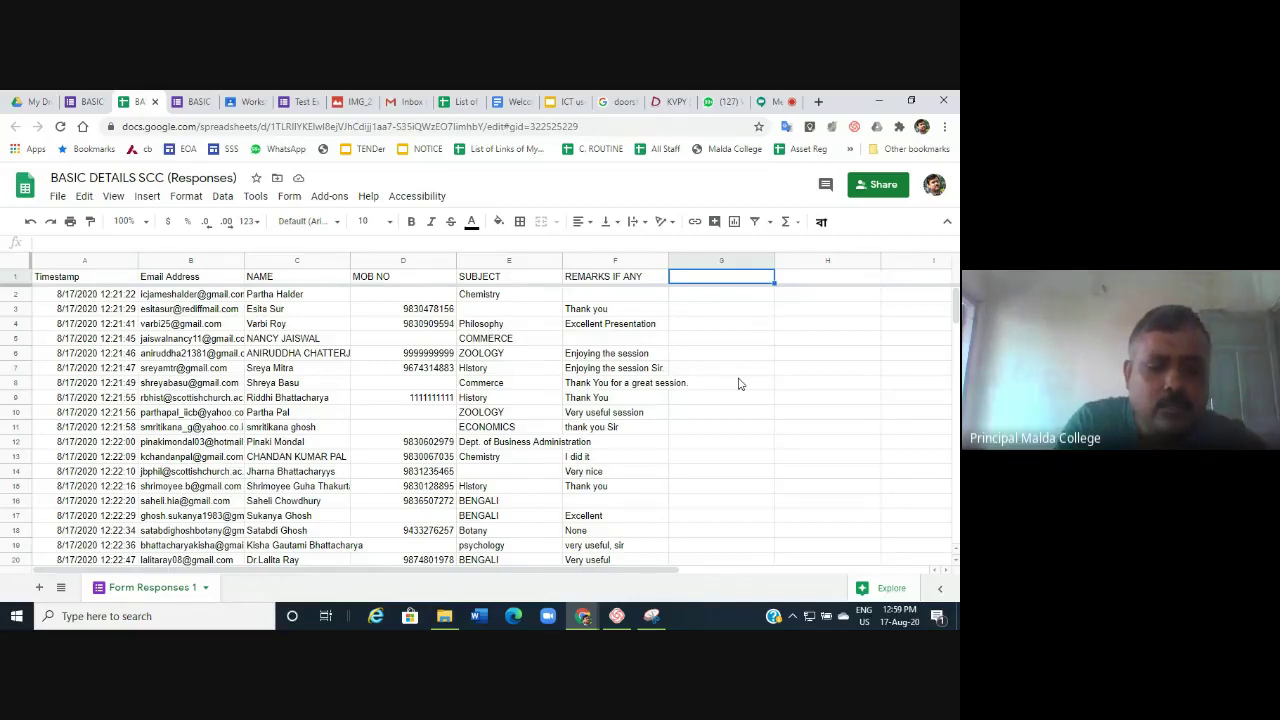
{"action": "type", "text": "Rate this wo"}
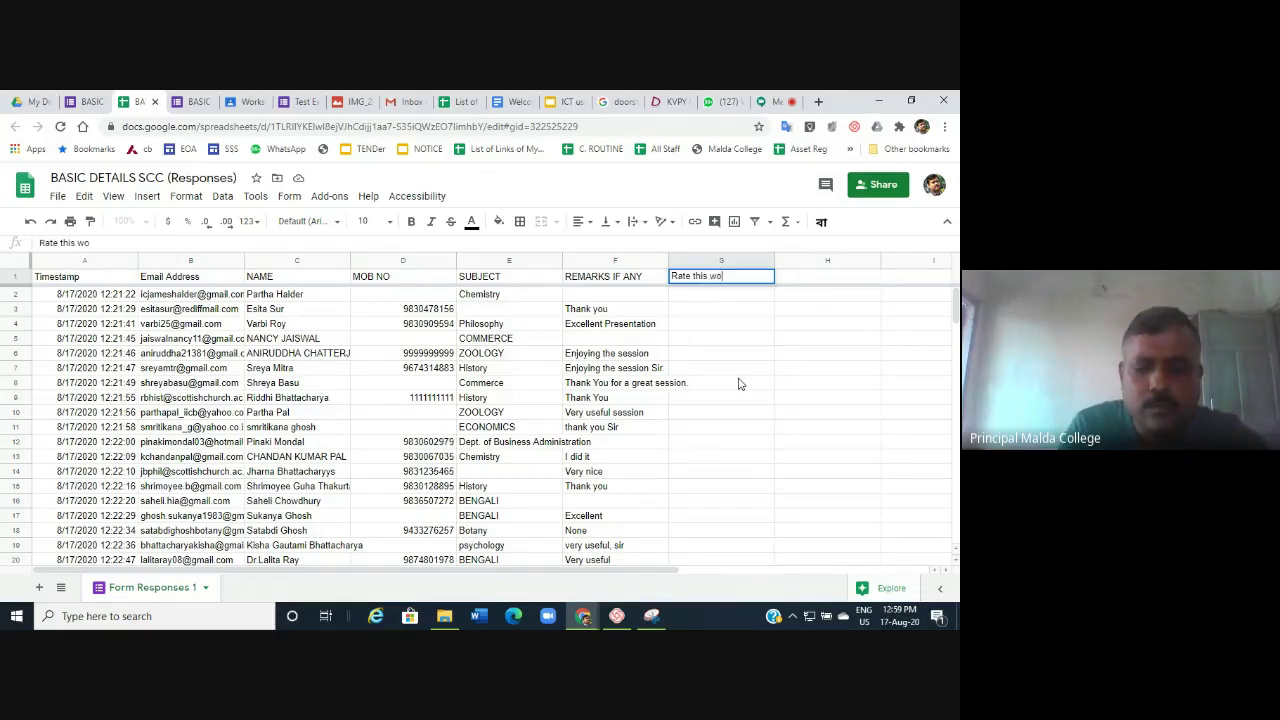
{"action": "type", "text": "rkshop"}
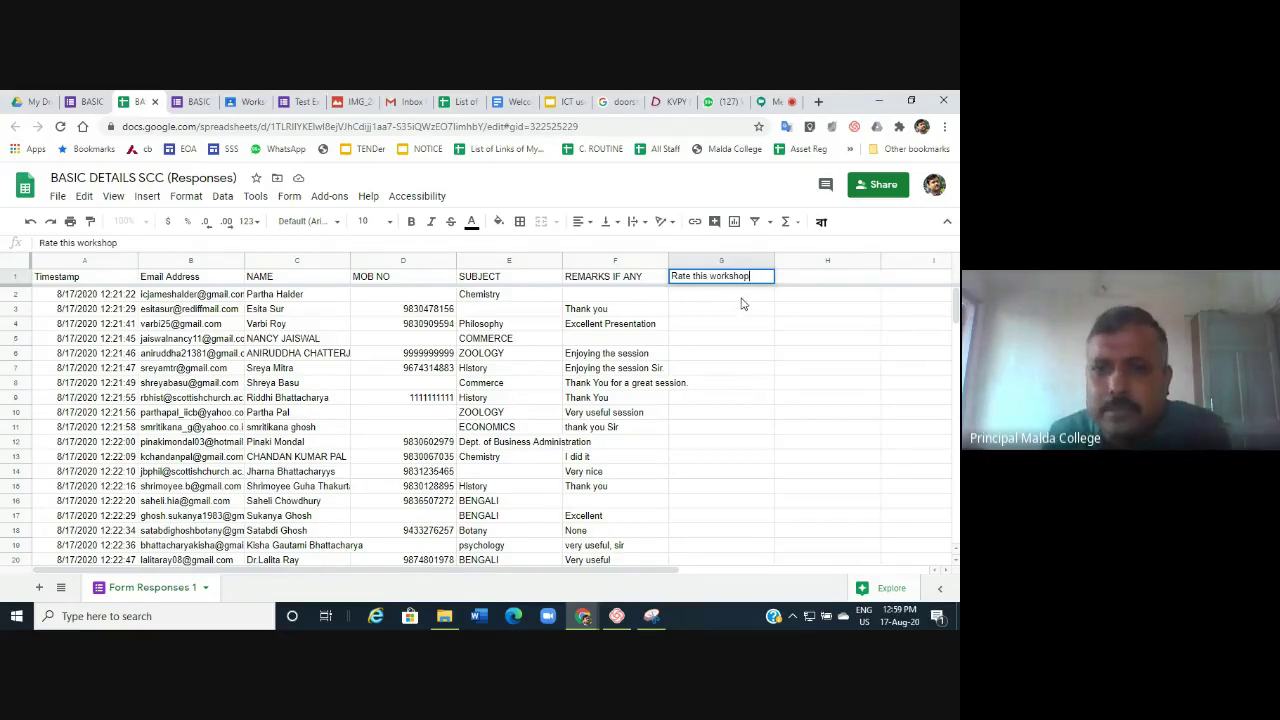
{"action": "key", "text": "Return"}
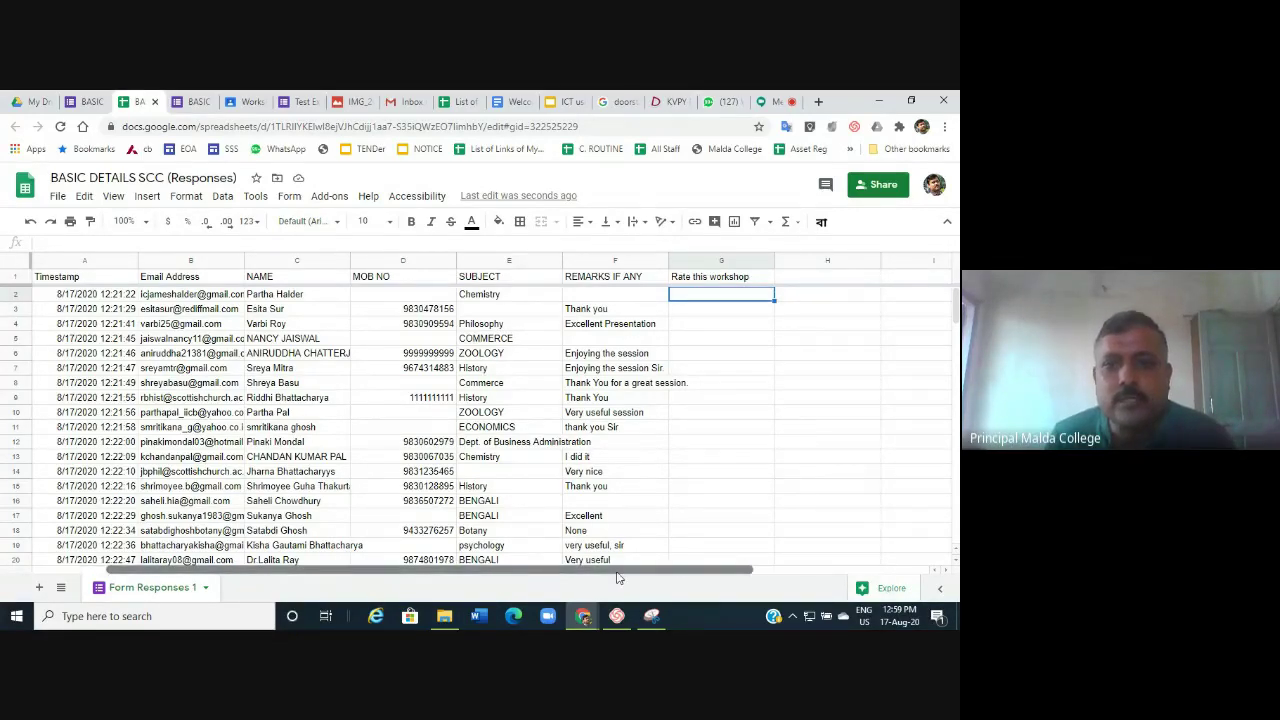
Enter the rating options satisfied, very satisfied and not satisfiend in J2:J4.
{"action": "scroll", "coordinate": [617, 578], "scroll_direction": "right", "scroll_amount": 5}
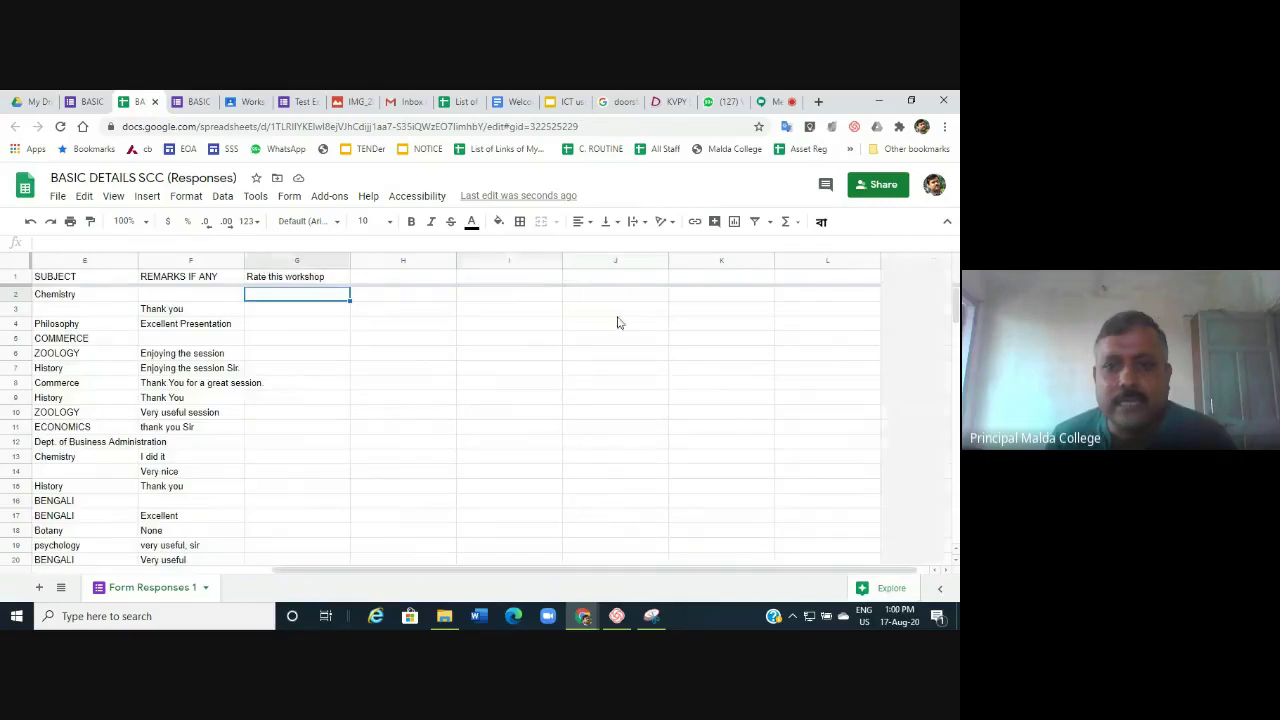
{"action": "left_click", "coordinate": [637, 298]}
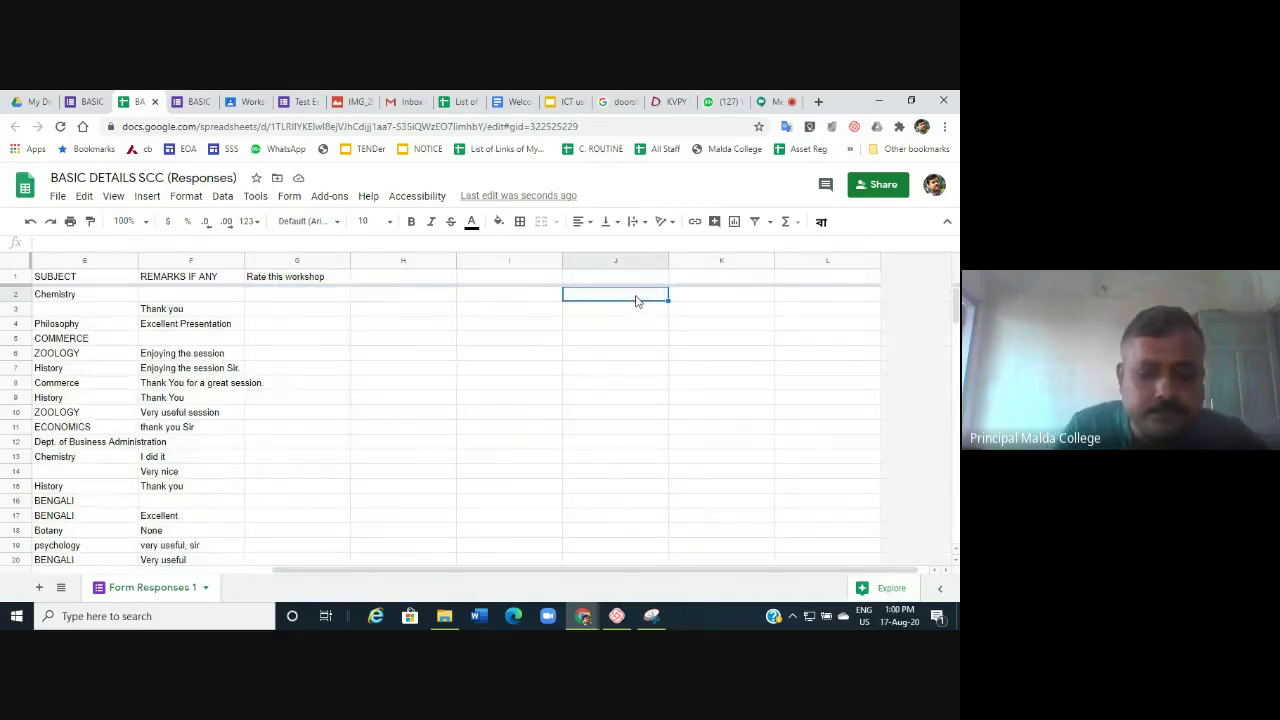
{"action": "type", "text": "sat"}
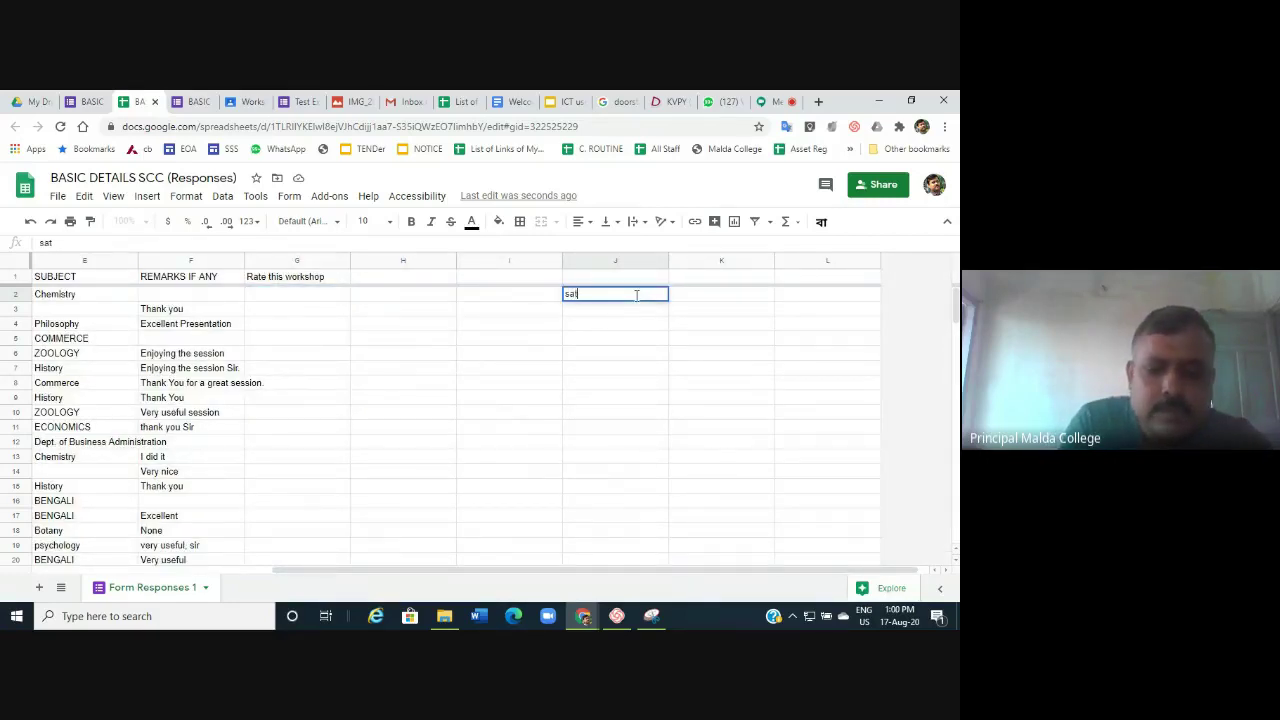
{"action": "type", "text": "isfie"}
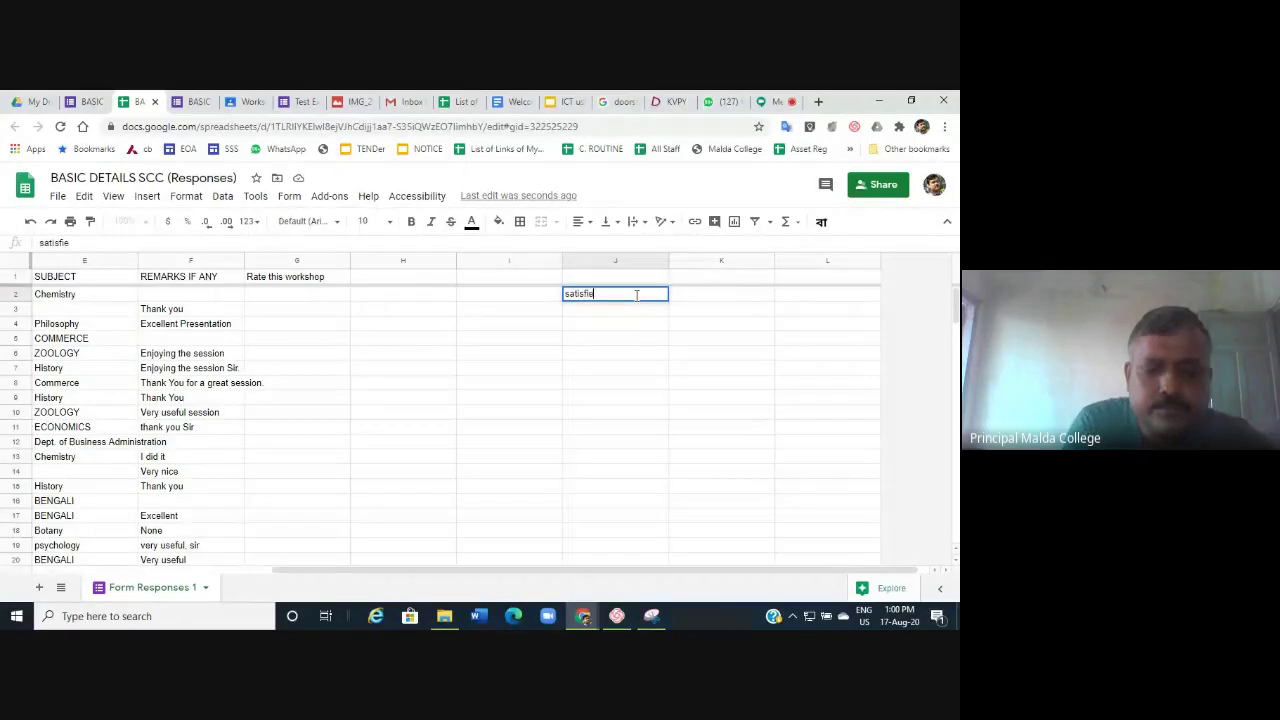
{"action": "type", "text": "d"}
{"action": "key", "text": "Return"}
{"action": "type", "text": "ver"}
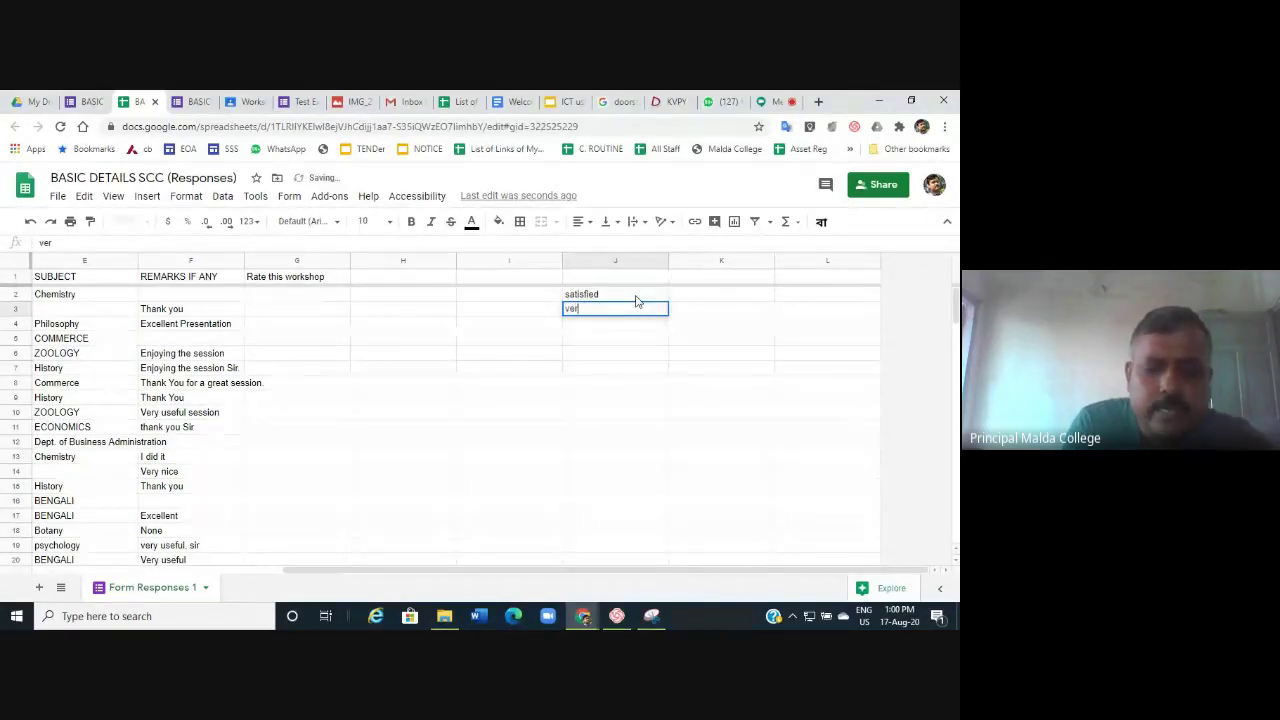
{"action": "type", "text": "y sa"}
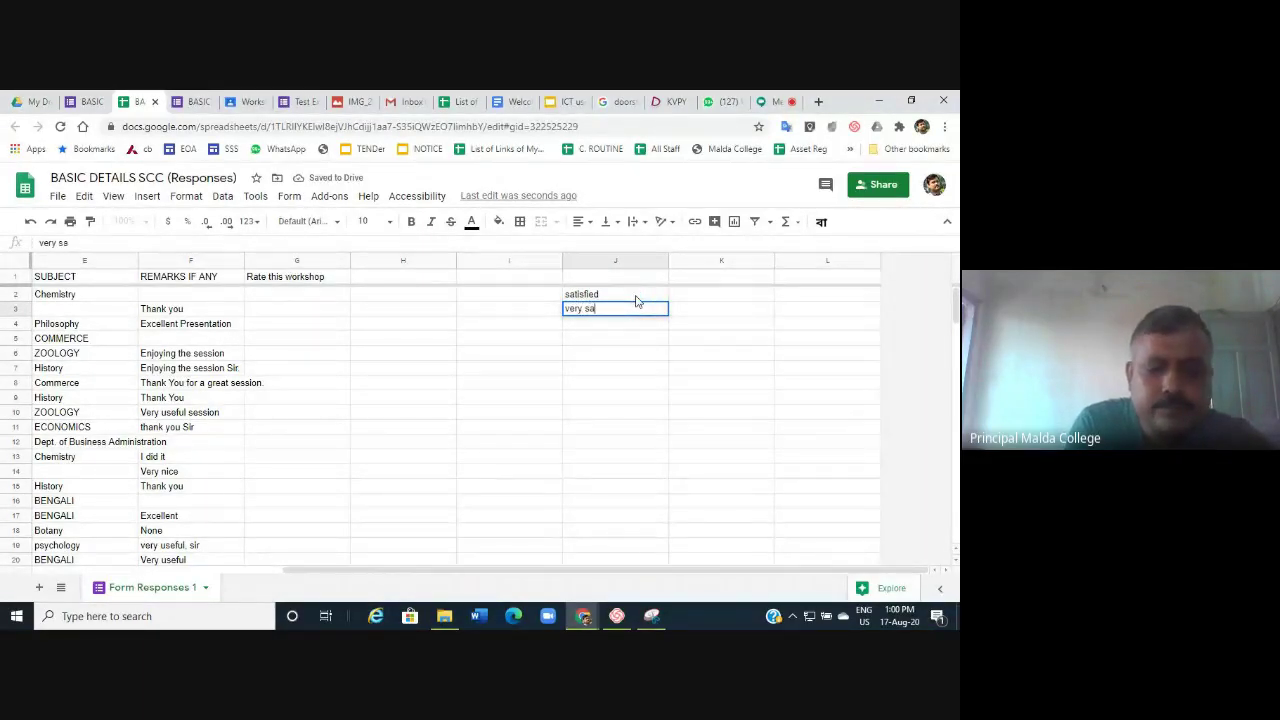
{"action": "type", "text": "tisfi"}
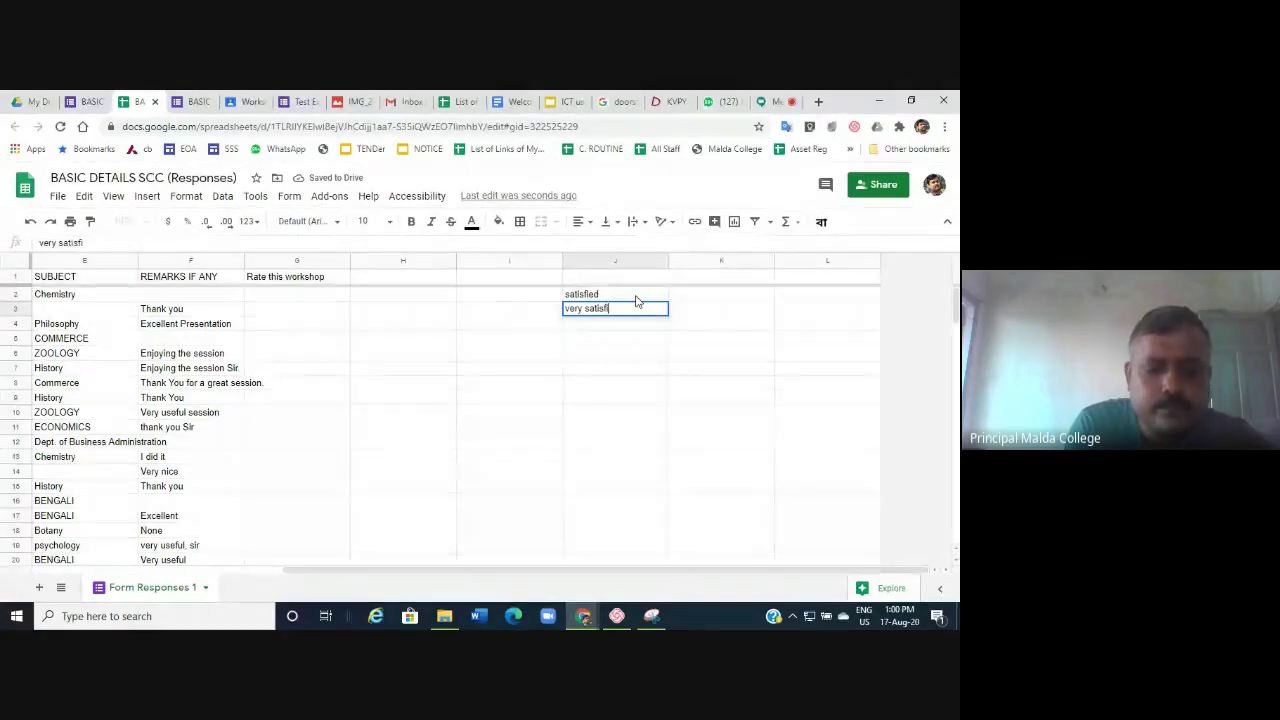
{"action": "type", "text": "ed"}
{"action": "key", "text": "Return"}
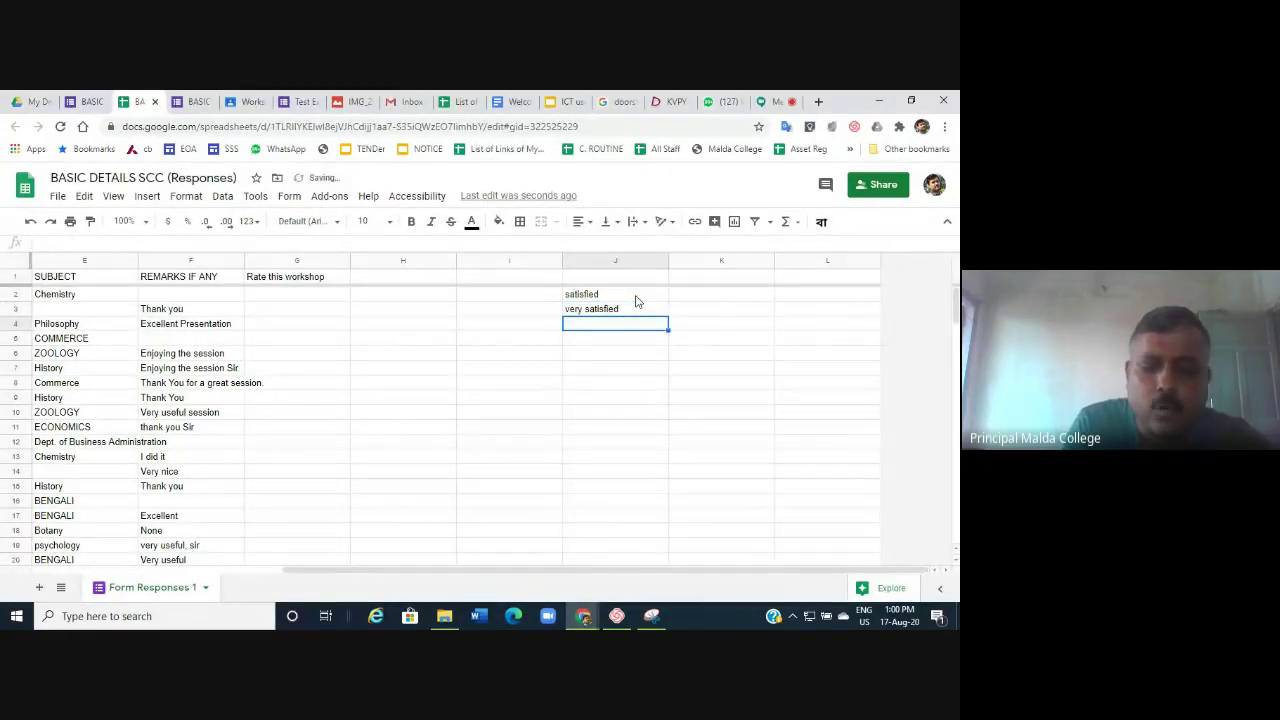
{"action": "type", "text": "not s"}
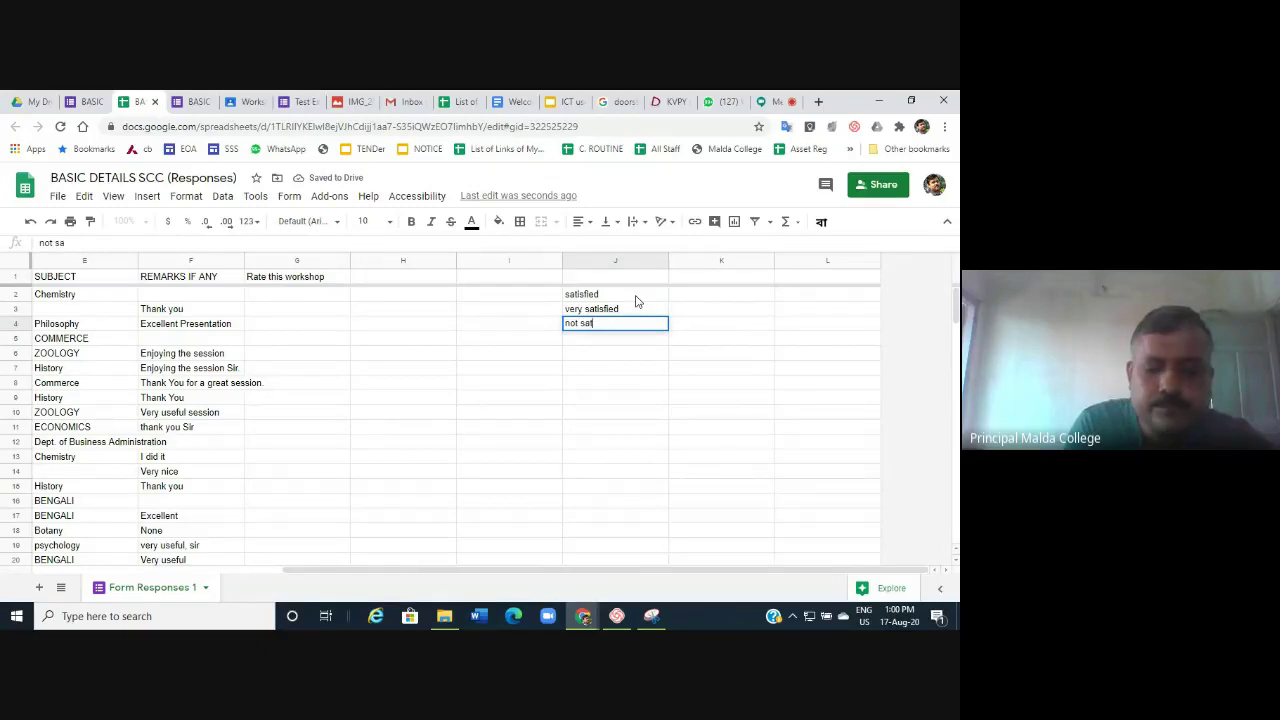
{"action": "type", "text": "atisfi"}
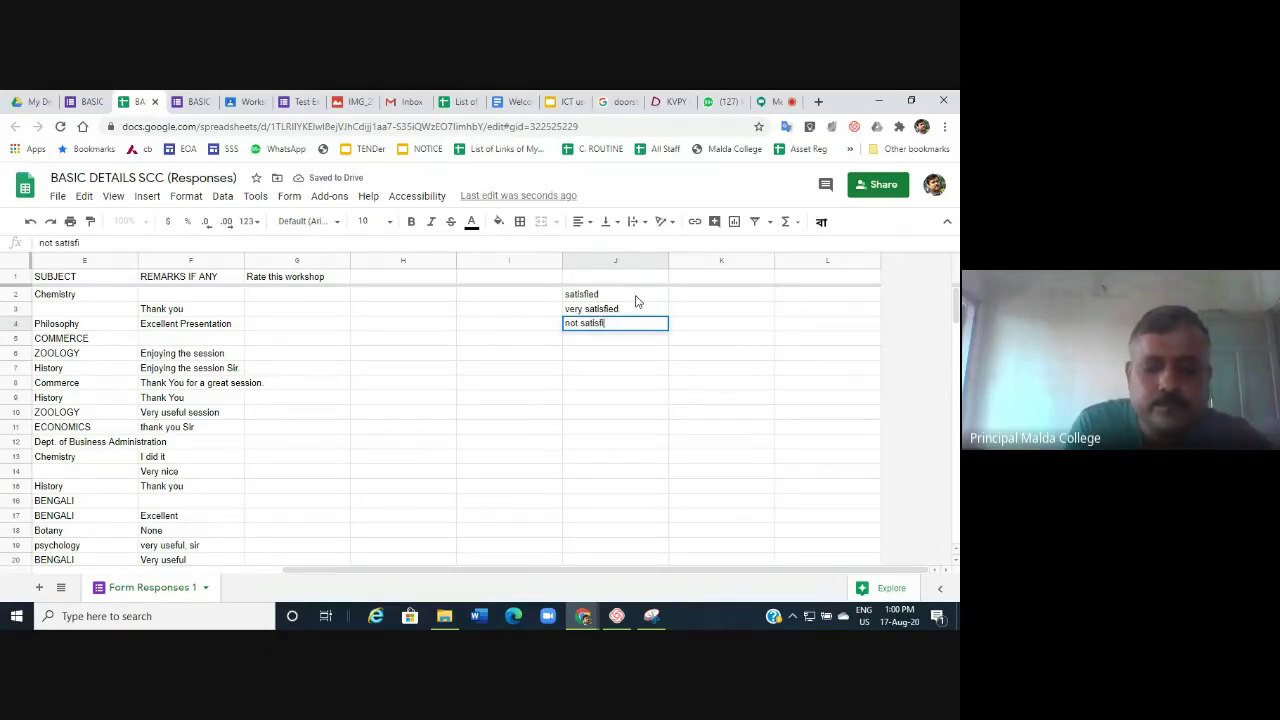
{"action": "type", "text": "end"}
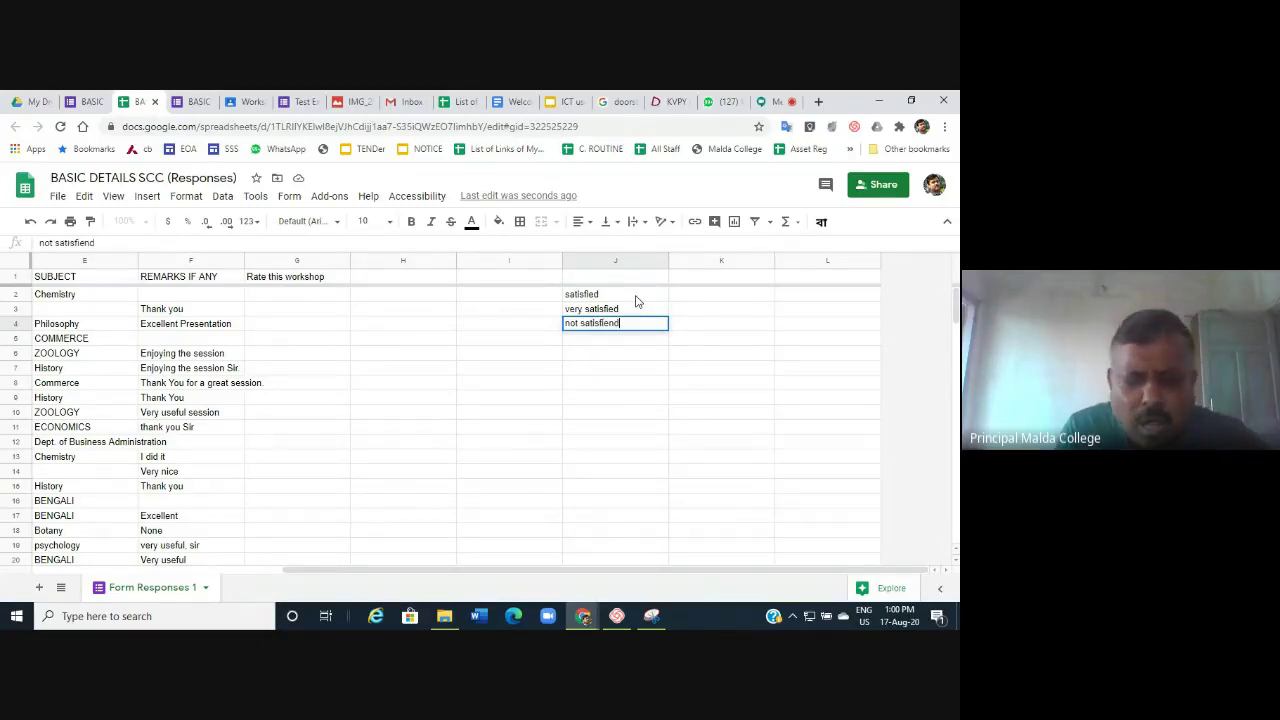
{"action": "left_click", "coordinate": [629, 400]}
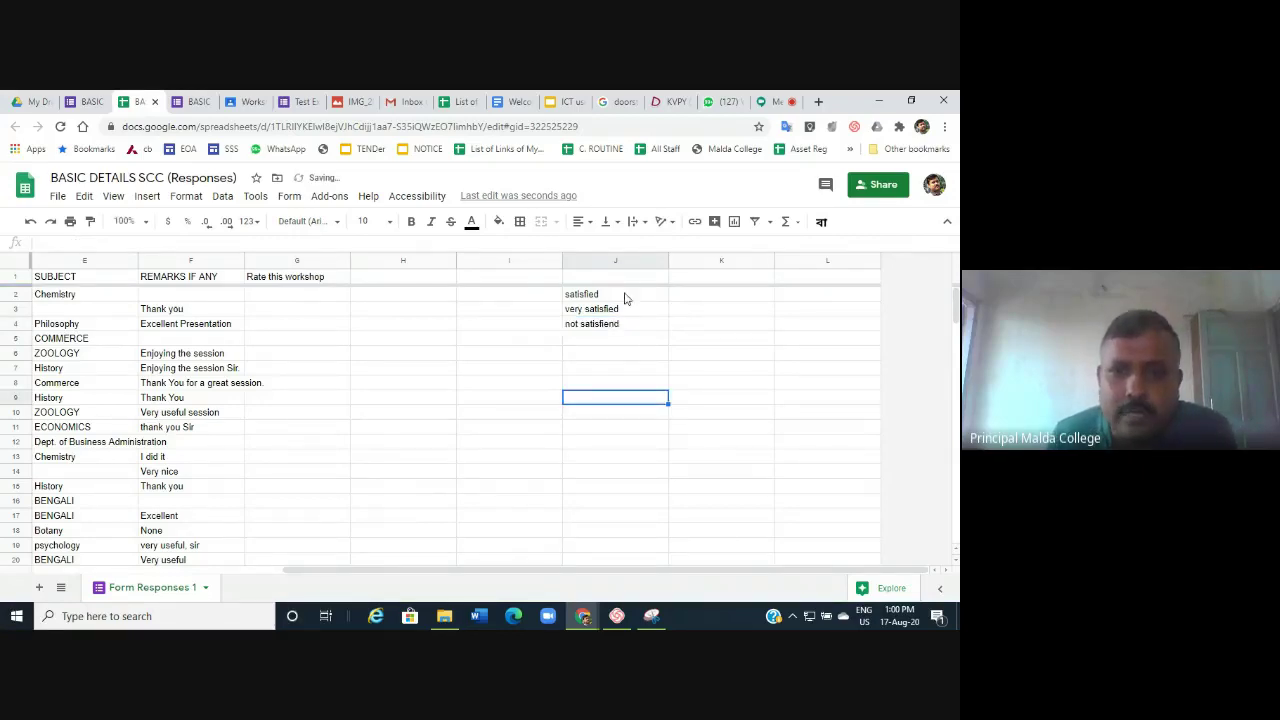
{"action": "left_click_drag", "start_coordinate": [626, 294], "coordinate": [620, 355]}
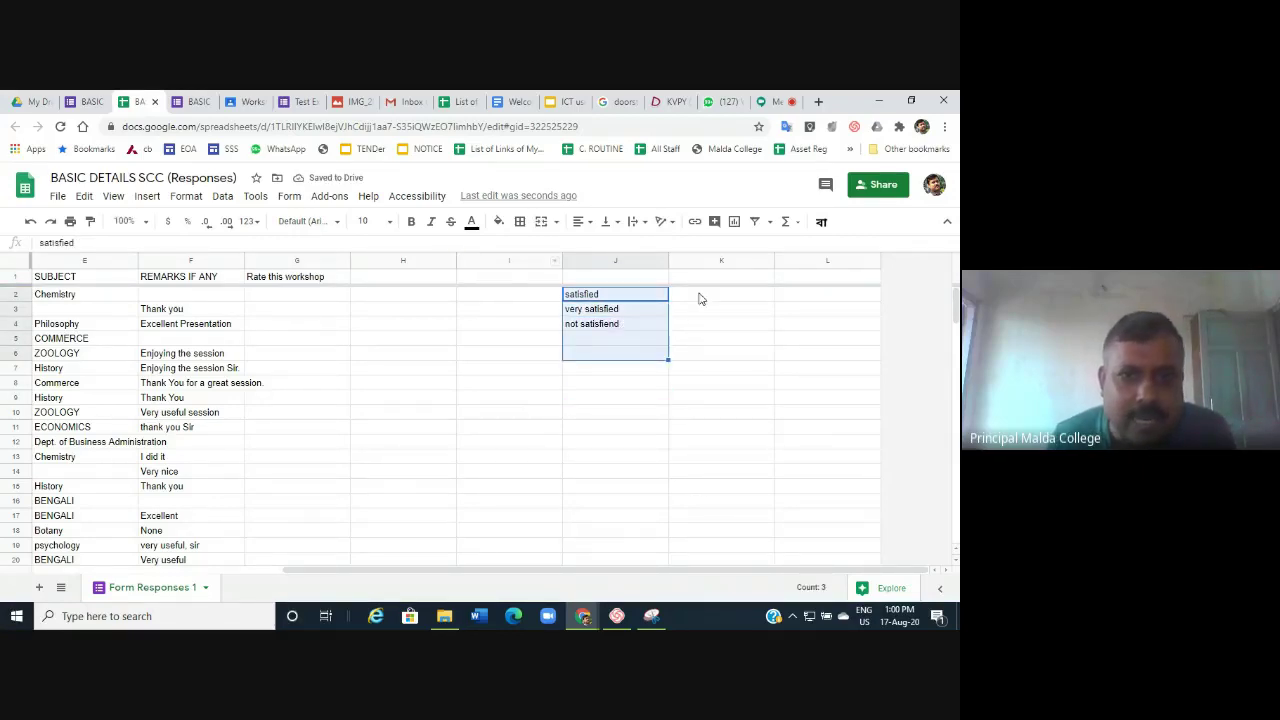
Select the column G cells from G2 downward as the rating range.
{"action": "left_click", "coordinate": [285, 300]}
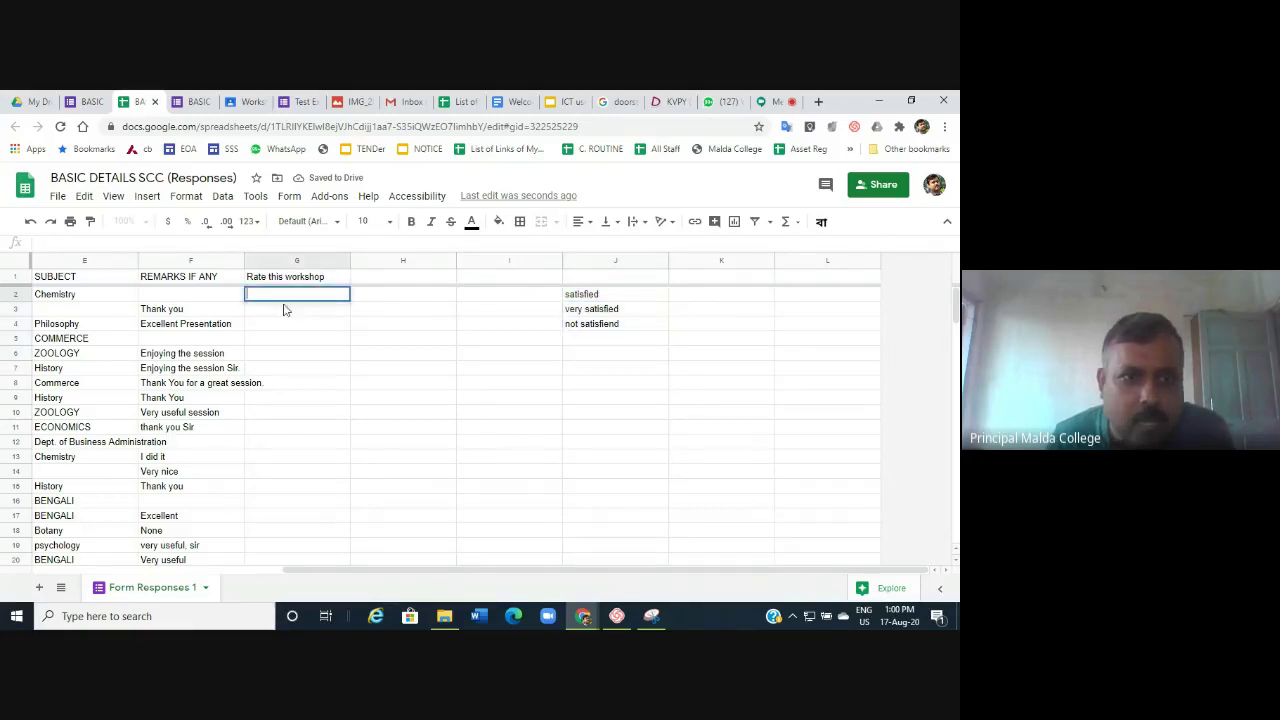
{"action": "left_click", "coordinate": [292, 311]}
{"action": "left_click", "coordinate": [322, 385]}
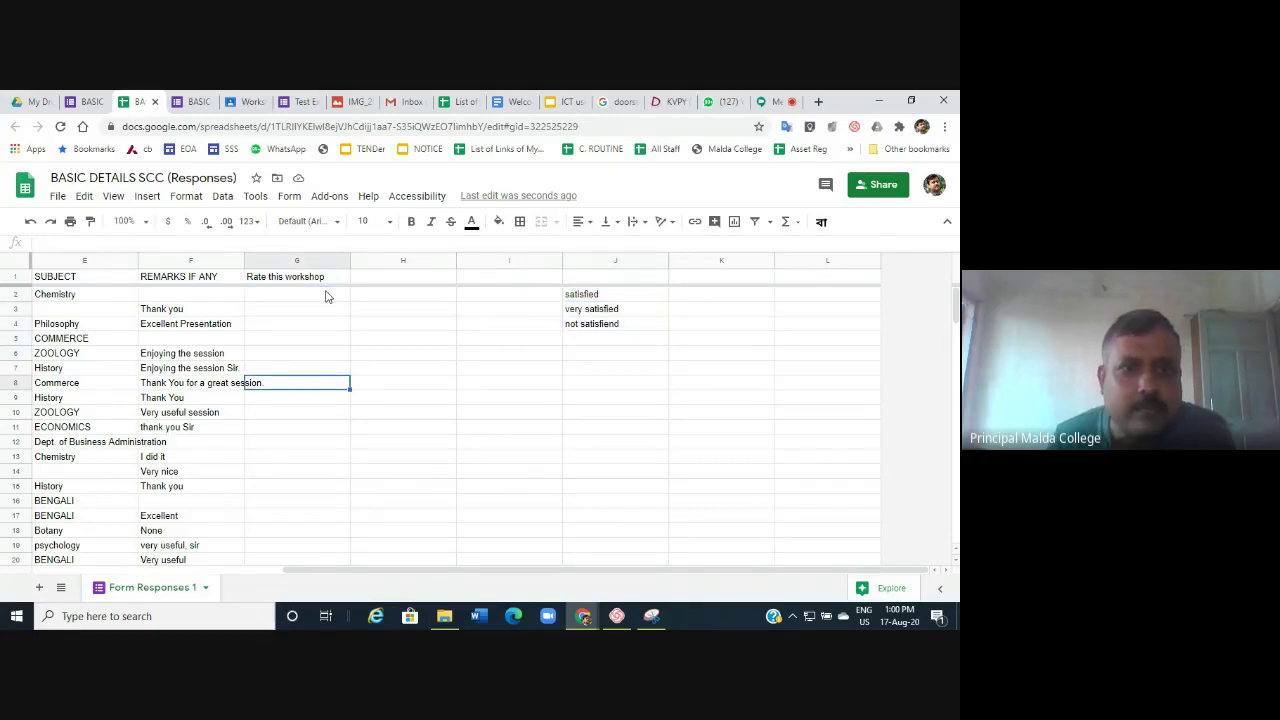
{"action": "left_click", "coordinate": [324, 297]}
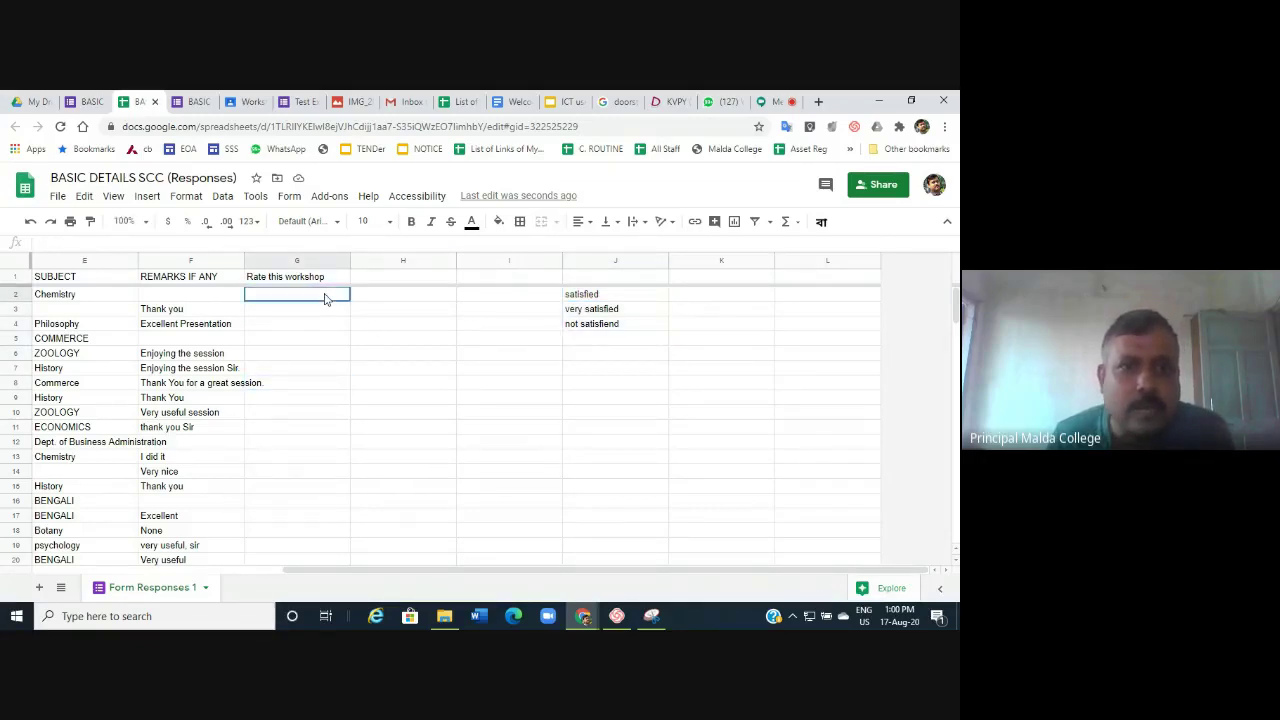
{"action": "left_click", "coordinate": [401, 357]}
{"action": "scroll", "coordinate": [401, 358], "scroll_direction": "down", "scroll_amount": 5}
{"action": "scroll", "coordinate": [398, 355], "scroll_direction": "up", "scroll_amount": 7}
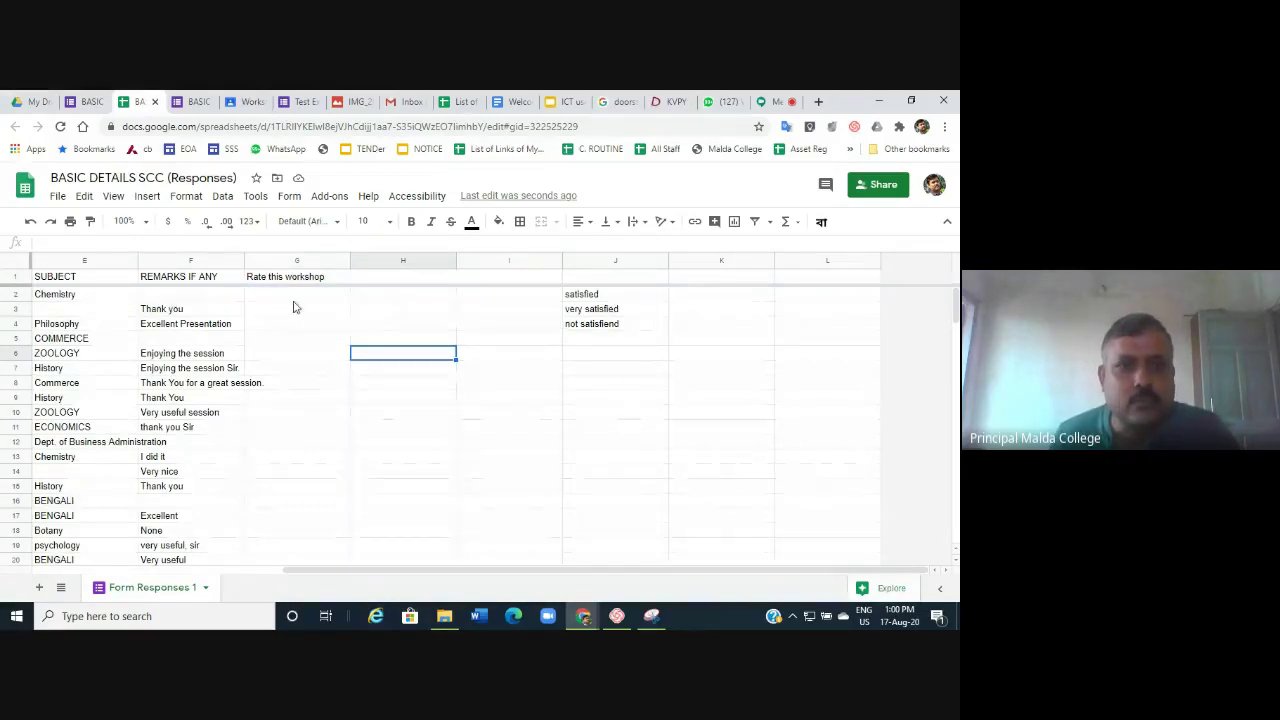
{"action": "left_click", "coordinate": [293, 295]}
{"action": "left_click_drag", "start_coordinate": [297, 324], "coordinate": [311, 486]}
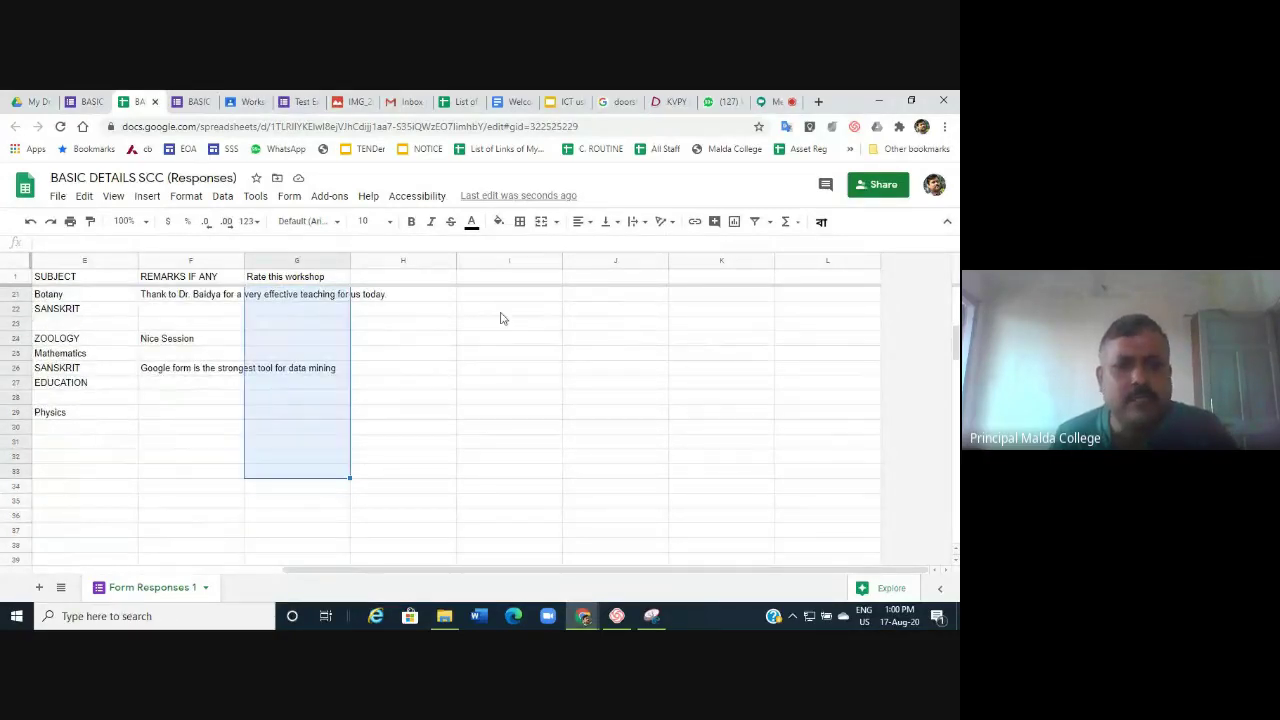
{"action": "scroll", "coordinate": [502, 317], "scroll_direction": "up", "scroll_amount": 6}
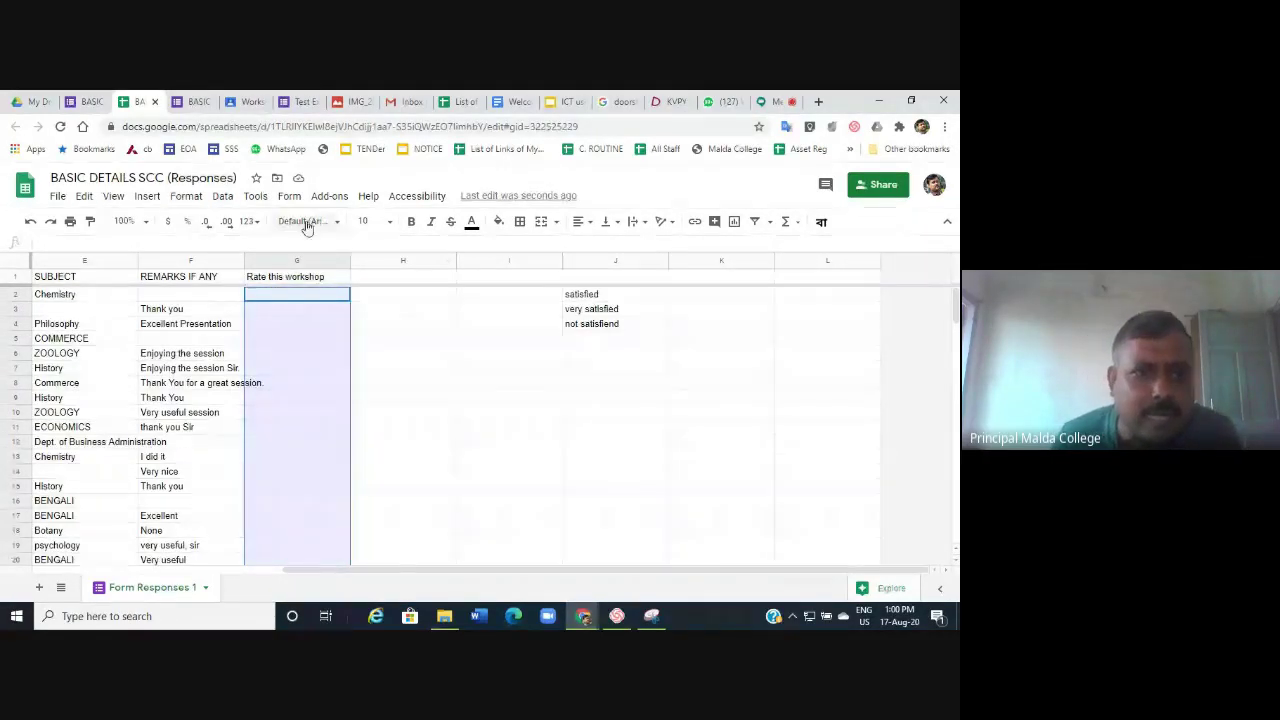
Add data validation dropdowns to the column G cells using J2:J9 as the source.
{"action": "left_click", "coordinate": [222, 200]}
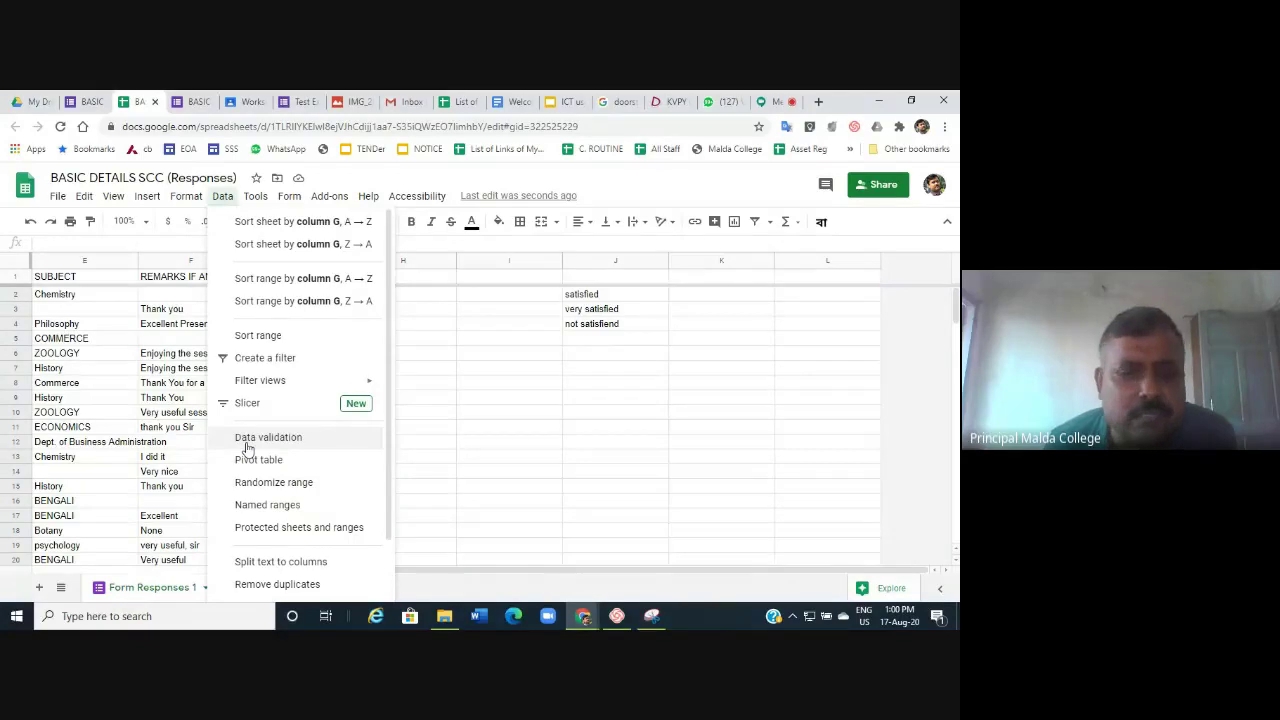
{"action": "left_click", "coordinate": [268, 438]}
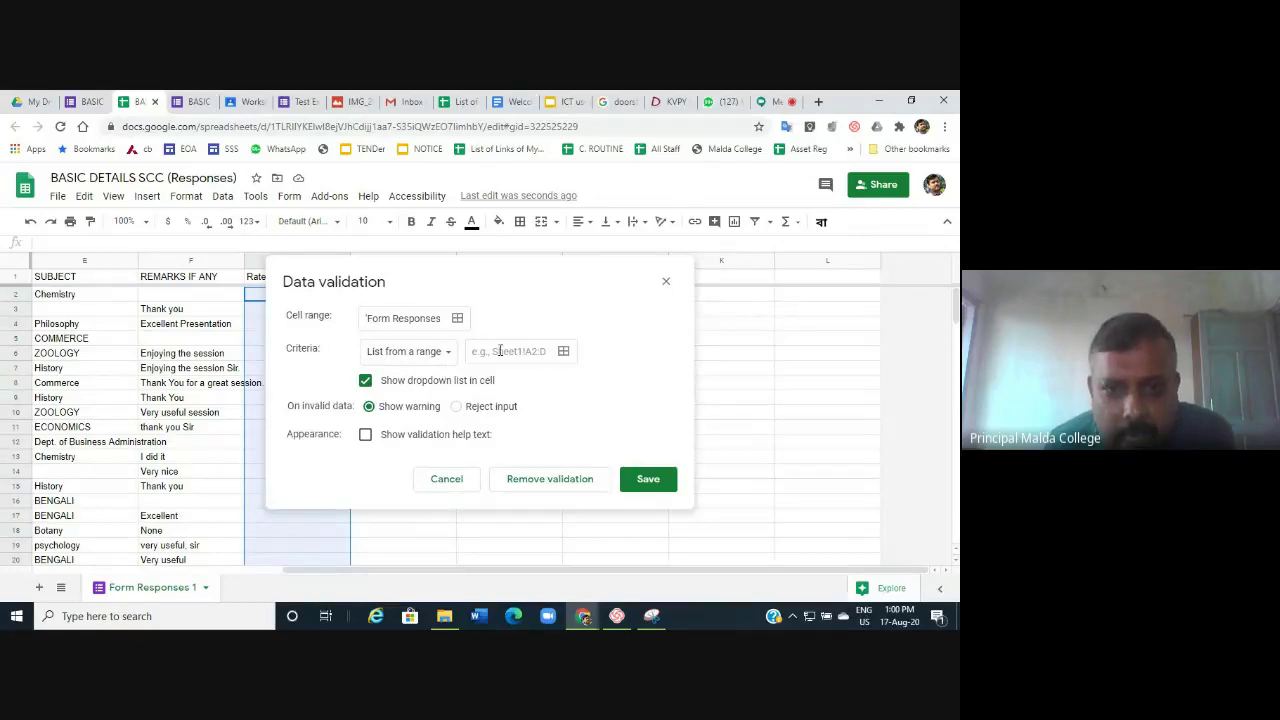
{"action": "left_click", "coordinate": [564, 352]}
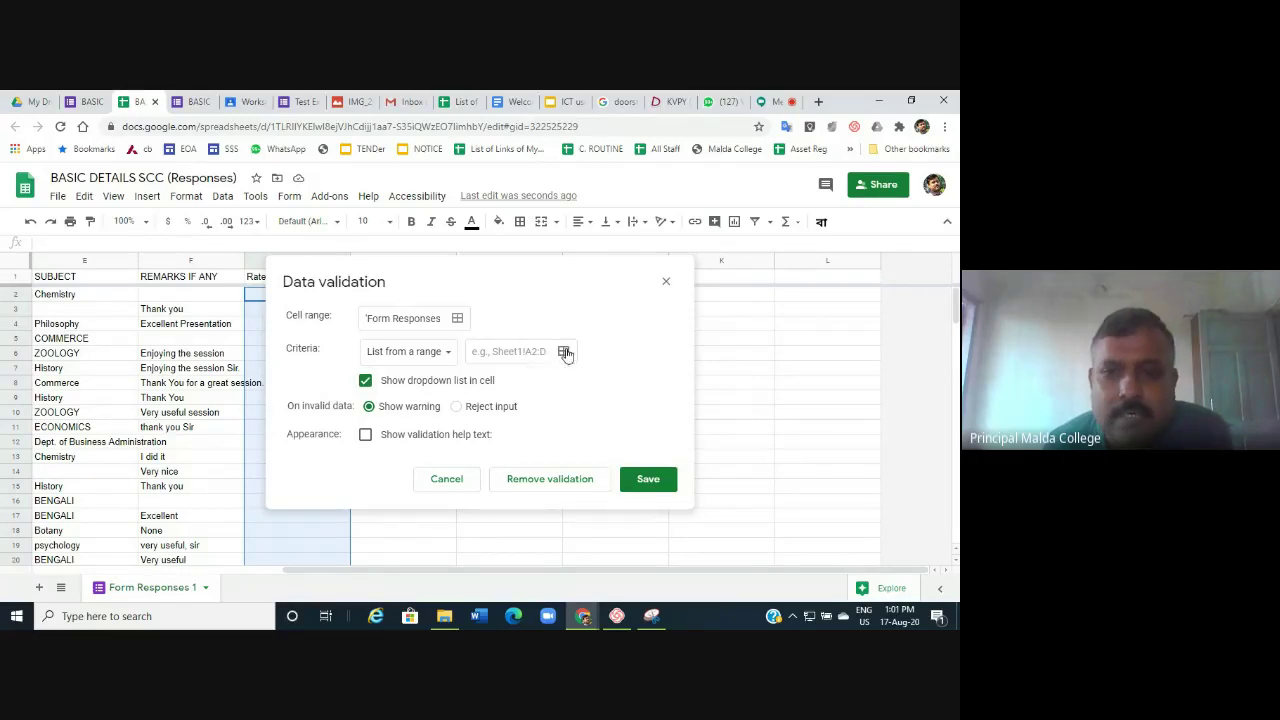
{"action": "left_click_drag", "start_coordinate": [586, 297], "coordinate": [589, 408]}
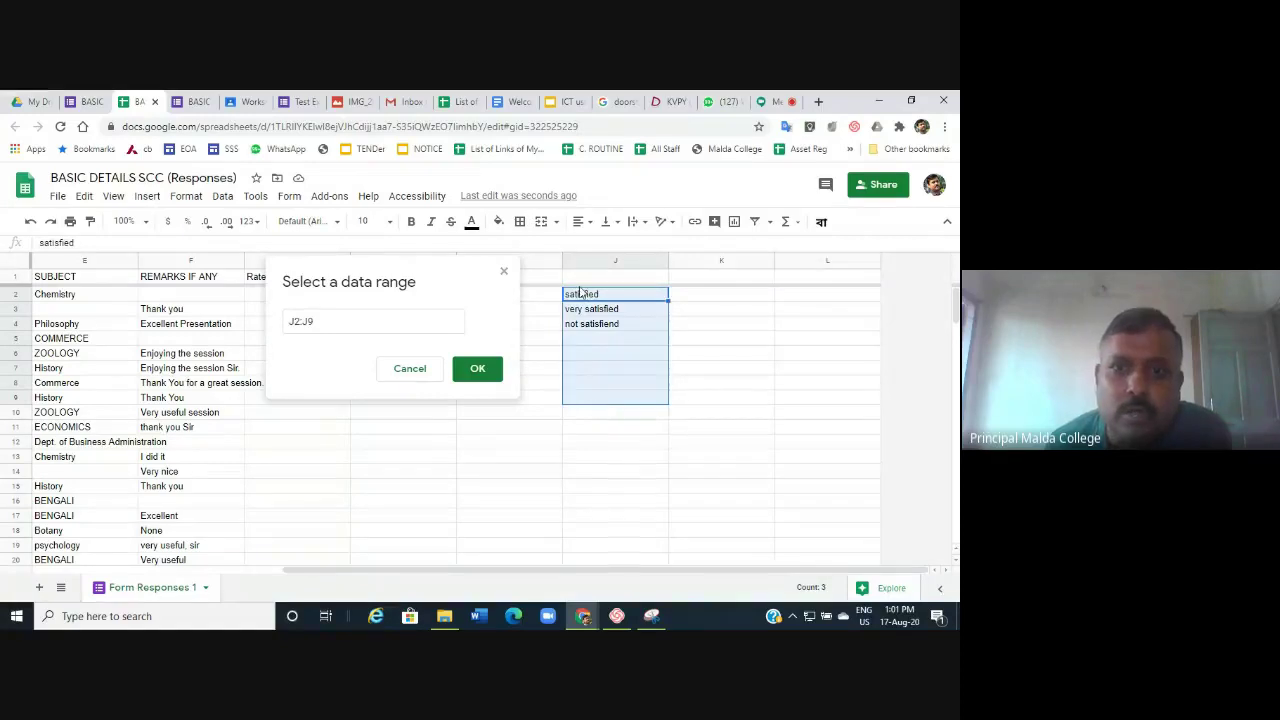
{"action": "left_click", "coordinate": [484, 370]}
{"action": "left_click", "coordinate": [649, 480]}
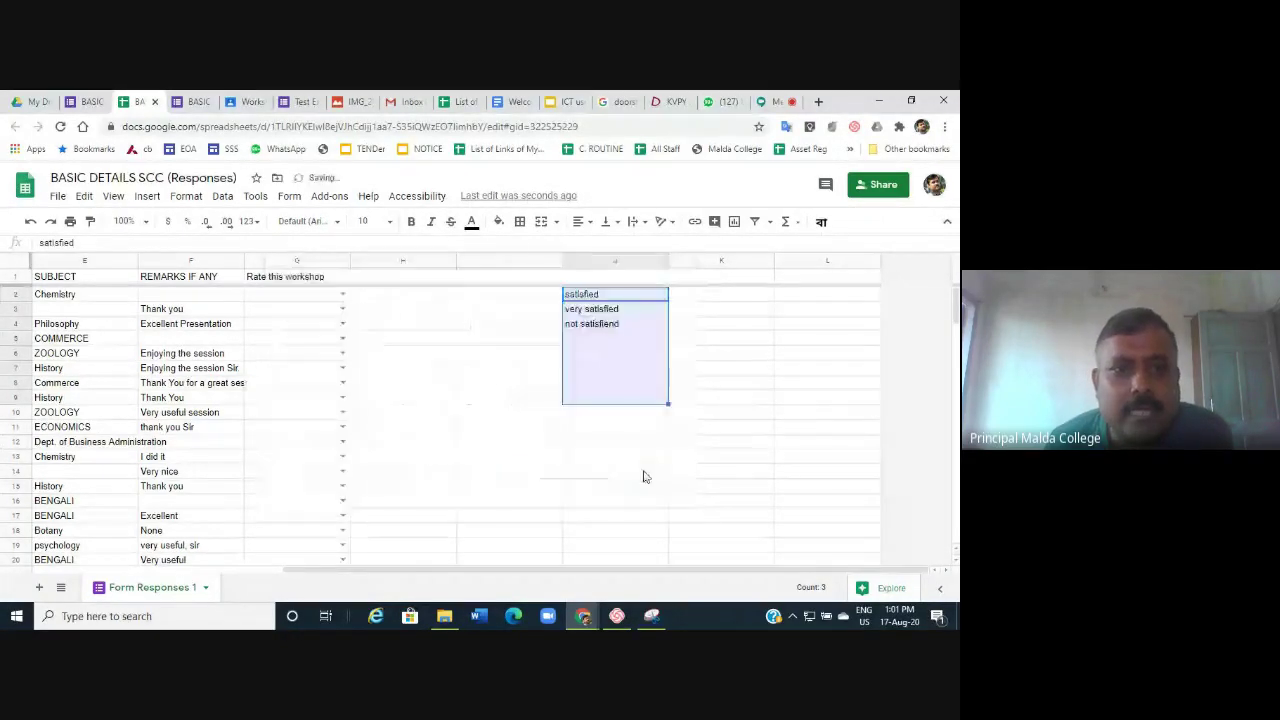
Check that G2's dropdown lists the three rating choices, then select column J.
{"action": "left_click", "coordinate": [343, 294]}
{"action": "left_click", "coordinate": [372, 355]}
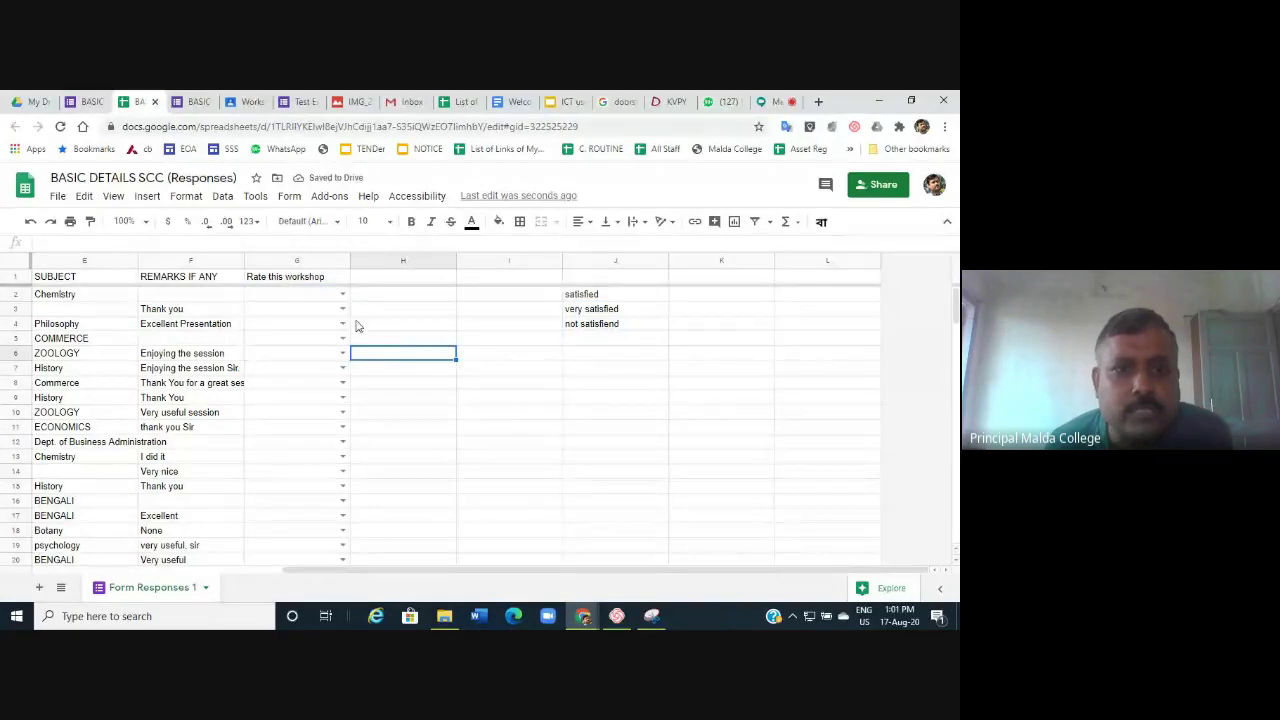
{"action": "left_click", "coordinate": [343, 294]}
{"action": "left_click", "coordinate": [462, 414]}
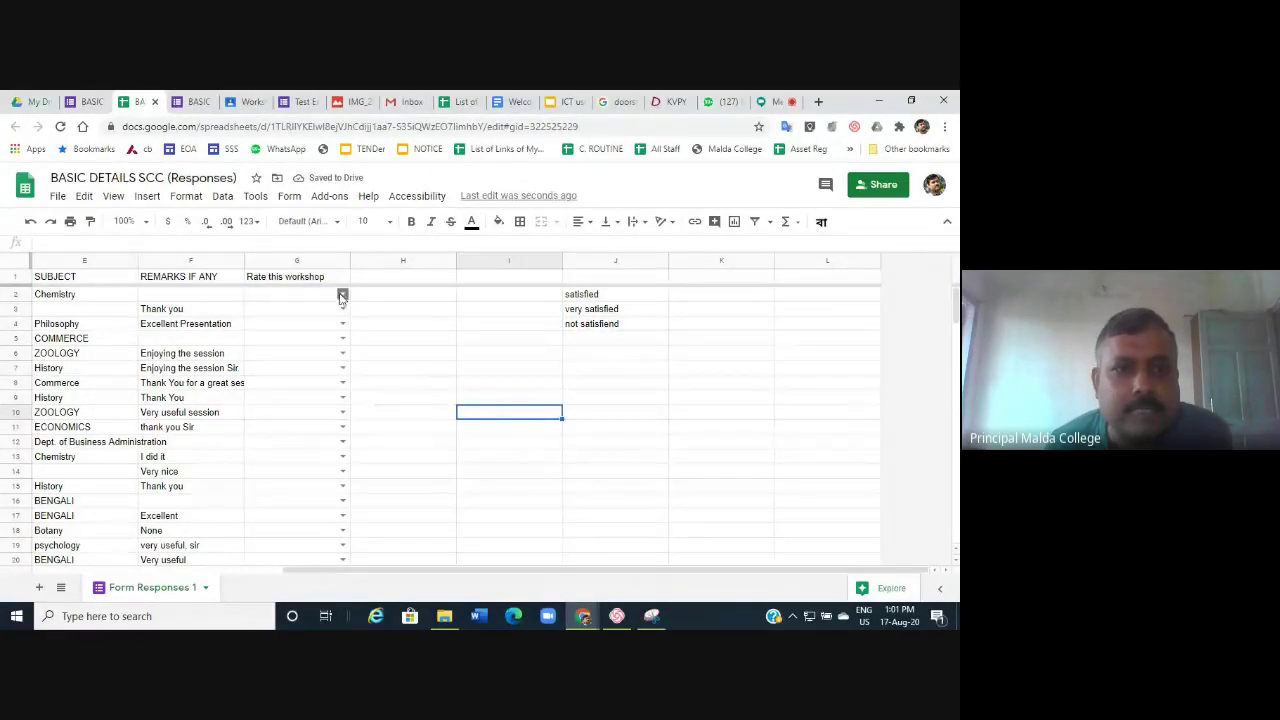
{"action": "left_click", "coordinate": [343, 294]}
{"action": "left_click", "coordinate": [414, 370]}
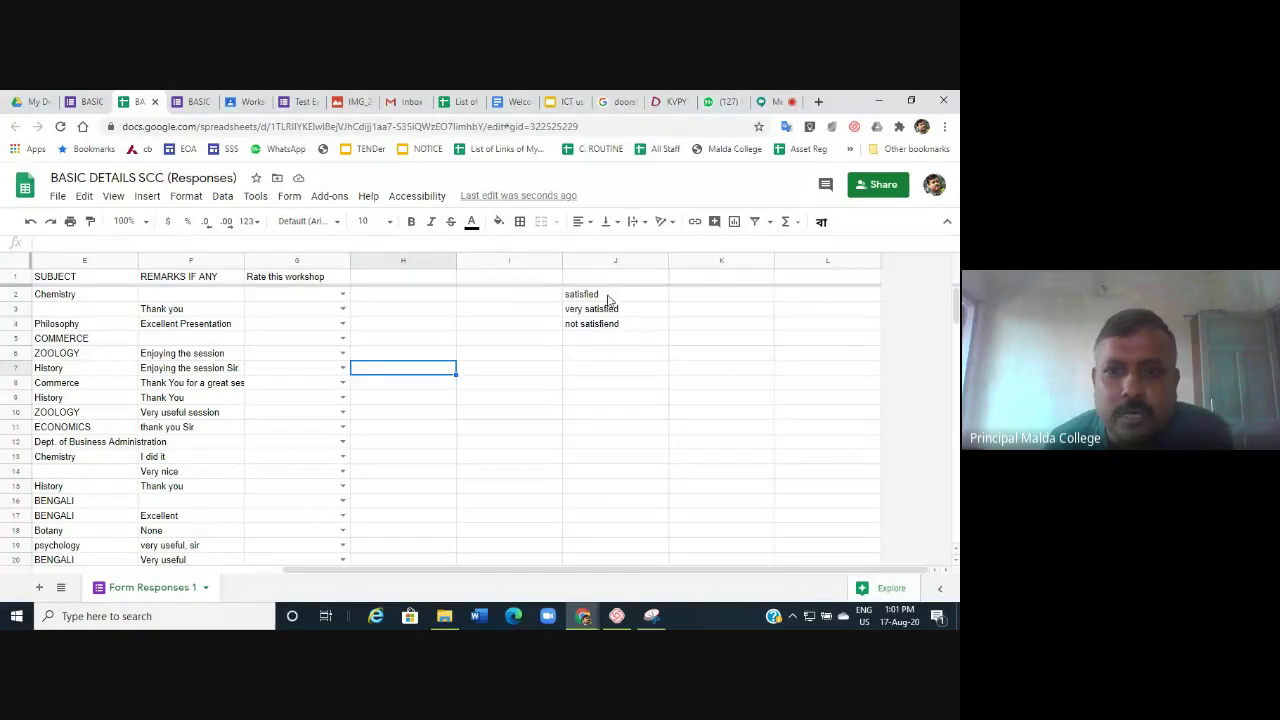
{"action": "left_click_drag", "start_coordinate": [608, 300], "coordinate": [608, 328]}
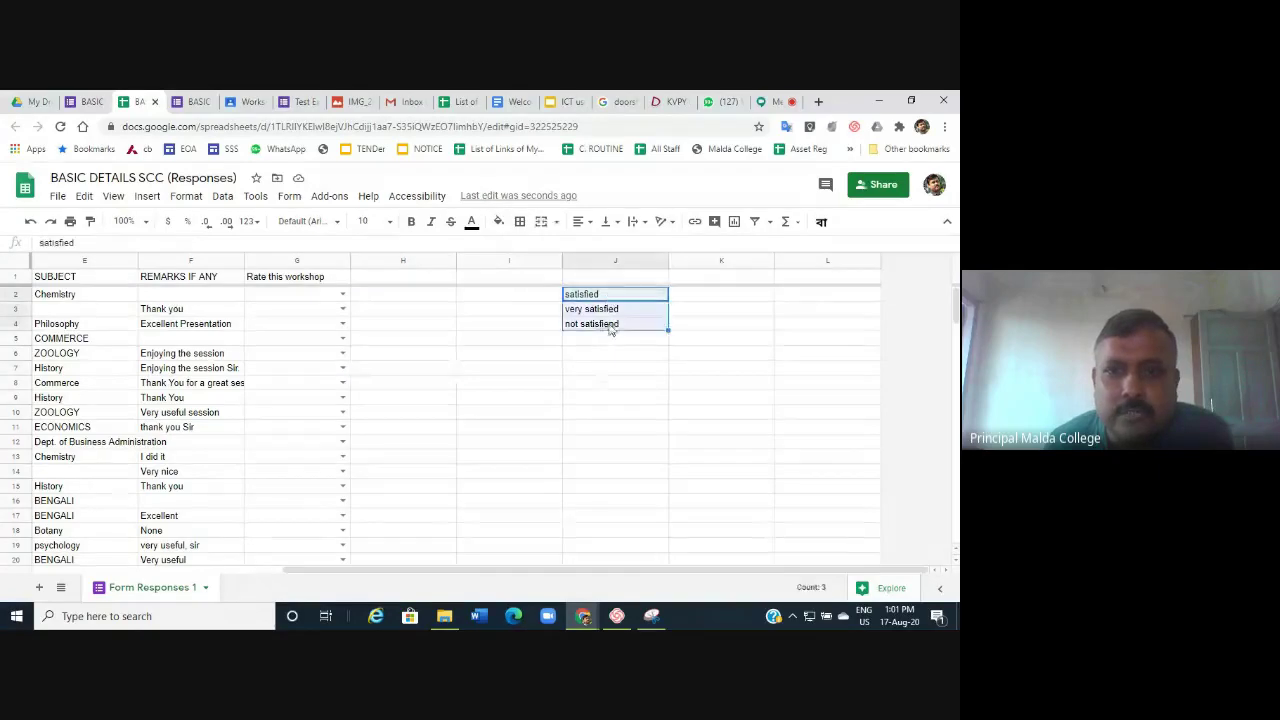
{"action": "left_click", "coordinate": [343, 295]}
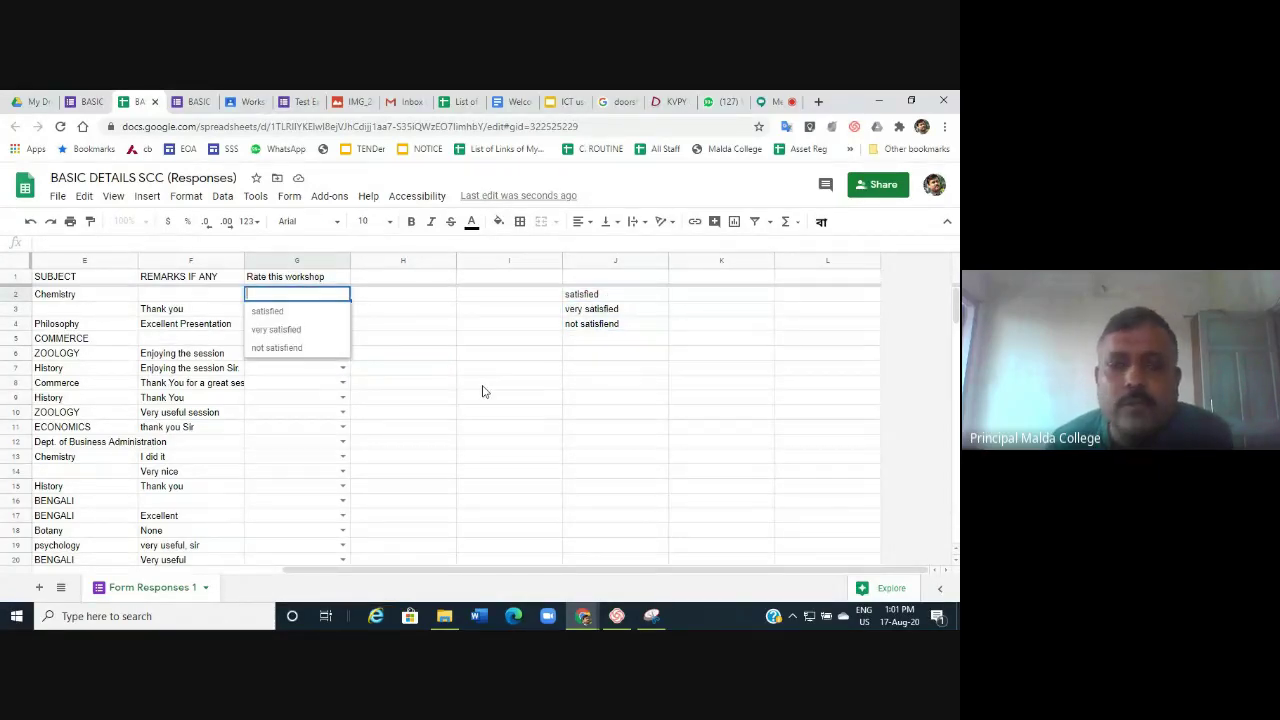
{"action": "left_click", "coordinate": [543, 428]}
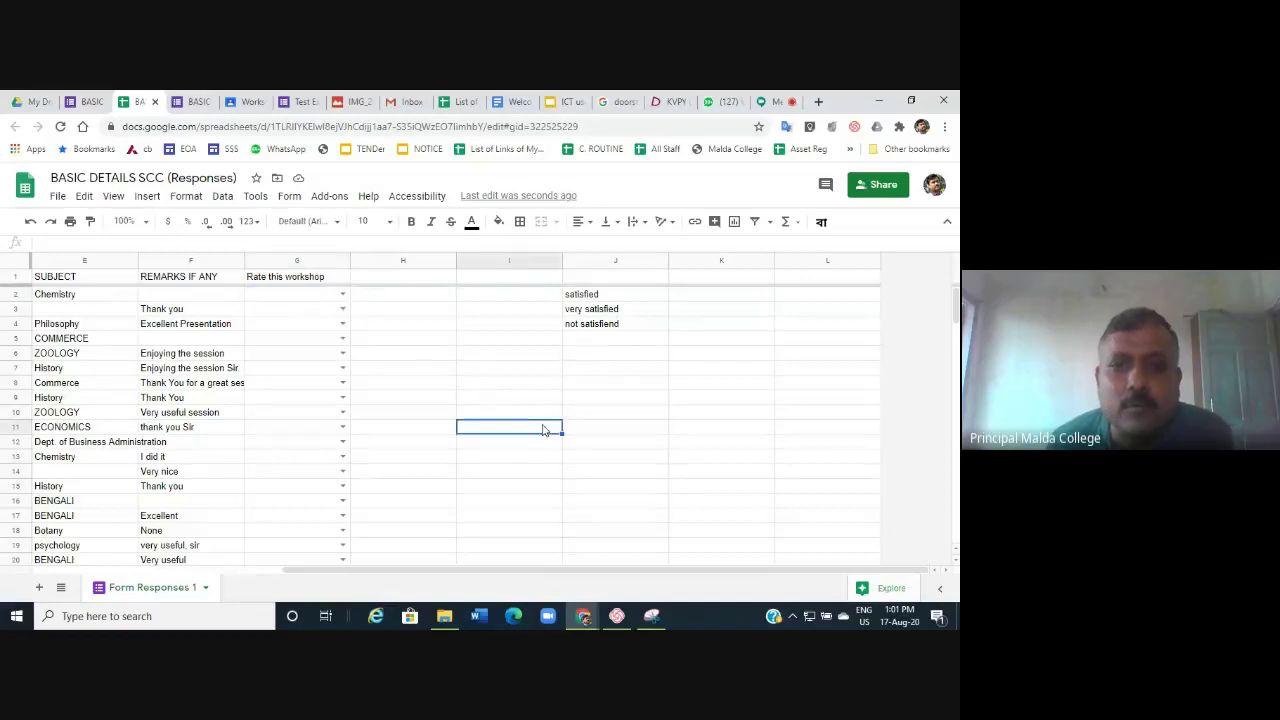
{"action": "left_click", "coordinate": [584, 261]}
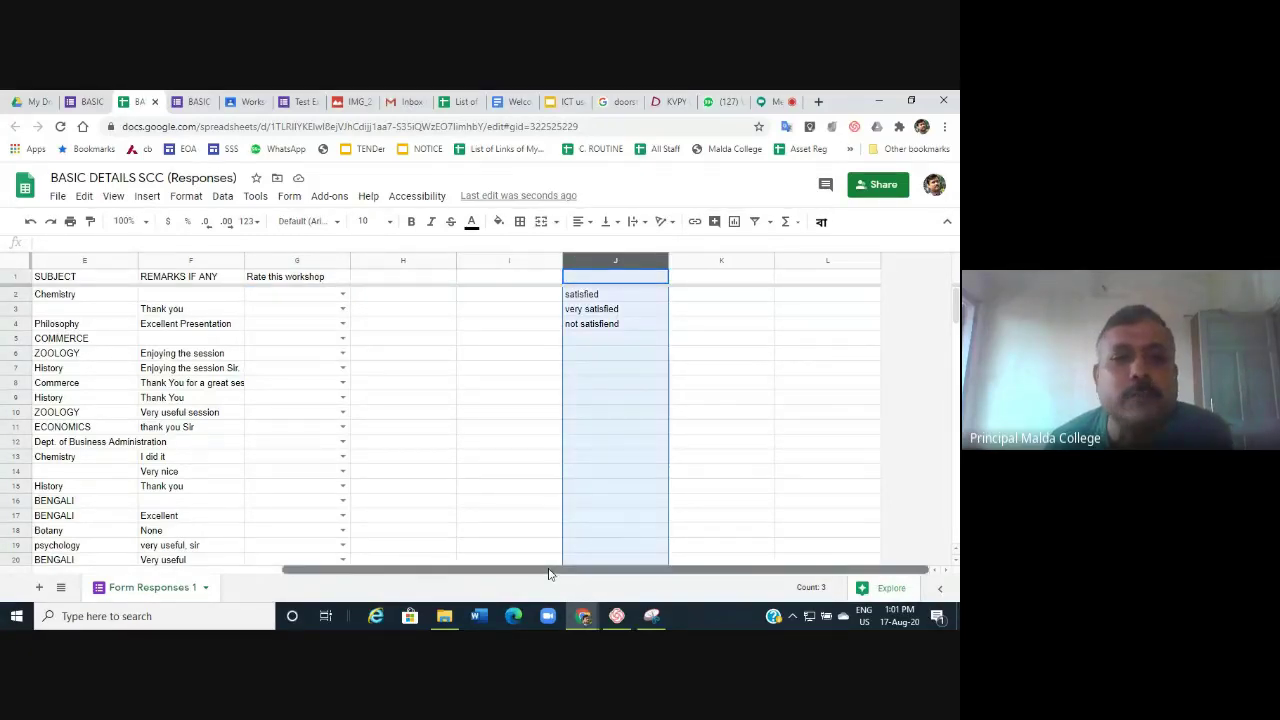
Protect Form Responses 1 columns B–F so only the owner and one collaborator can edit.
{"action": "left_click_drag", "start_coordinate": [546, 571], "coordinate": [404, 586]}
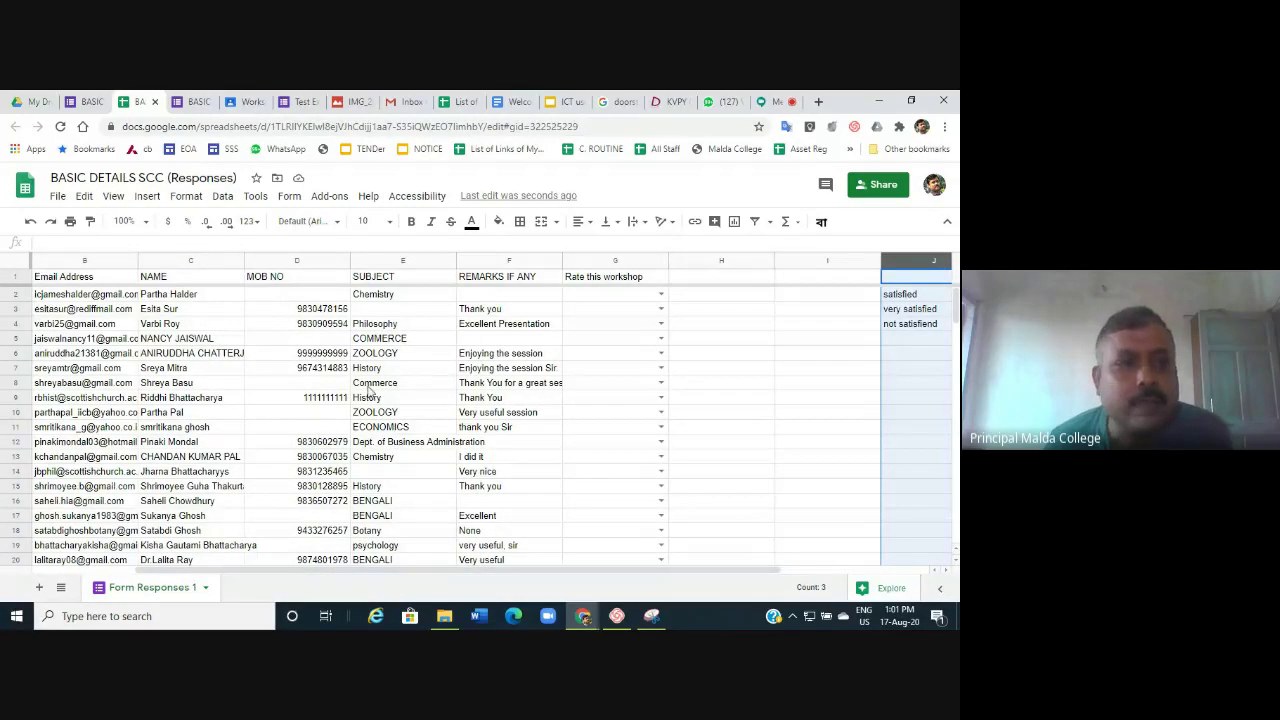
{"action": "left_click_drag", "start_coordinate": [57, 262], "coordinate": [488, 258]}
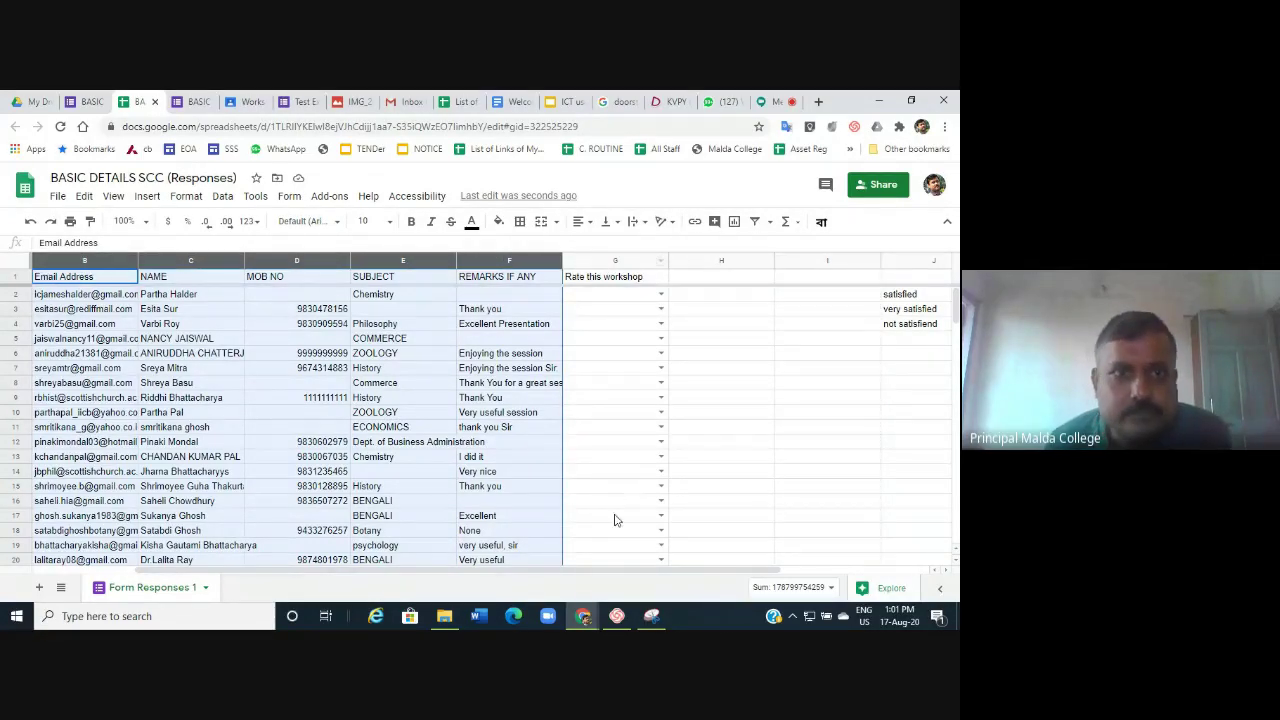
{"action": "left_click", "coordinate": [220, 196]}
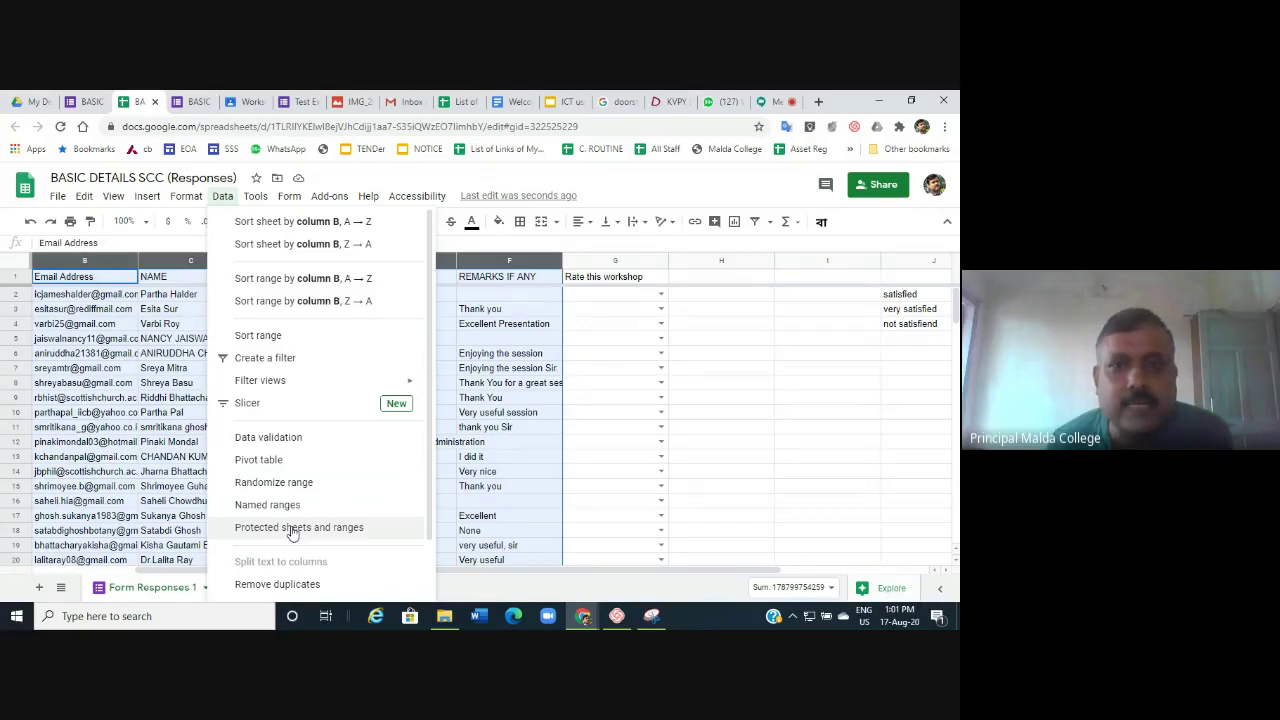
{"action": "left_click", "coordinate": [293, 530]}
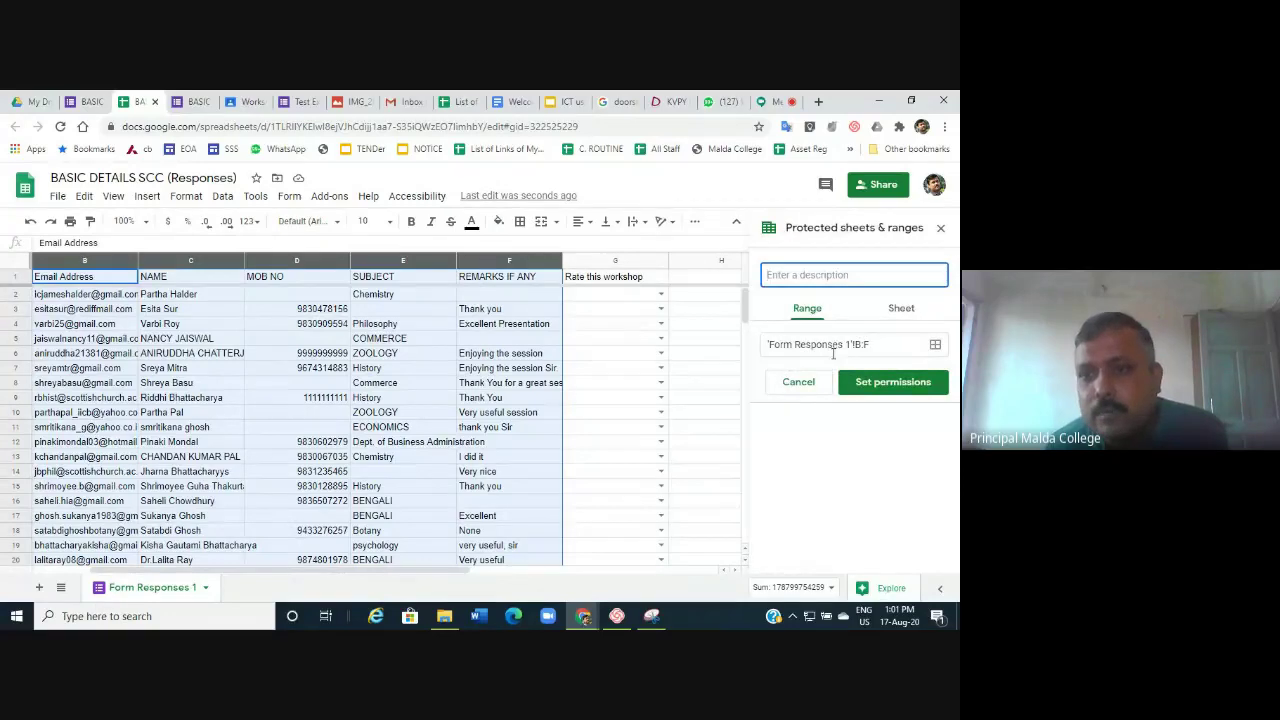
{"action": "left_click", "coordinate": [886, 388]}
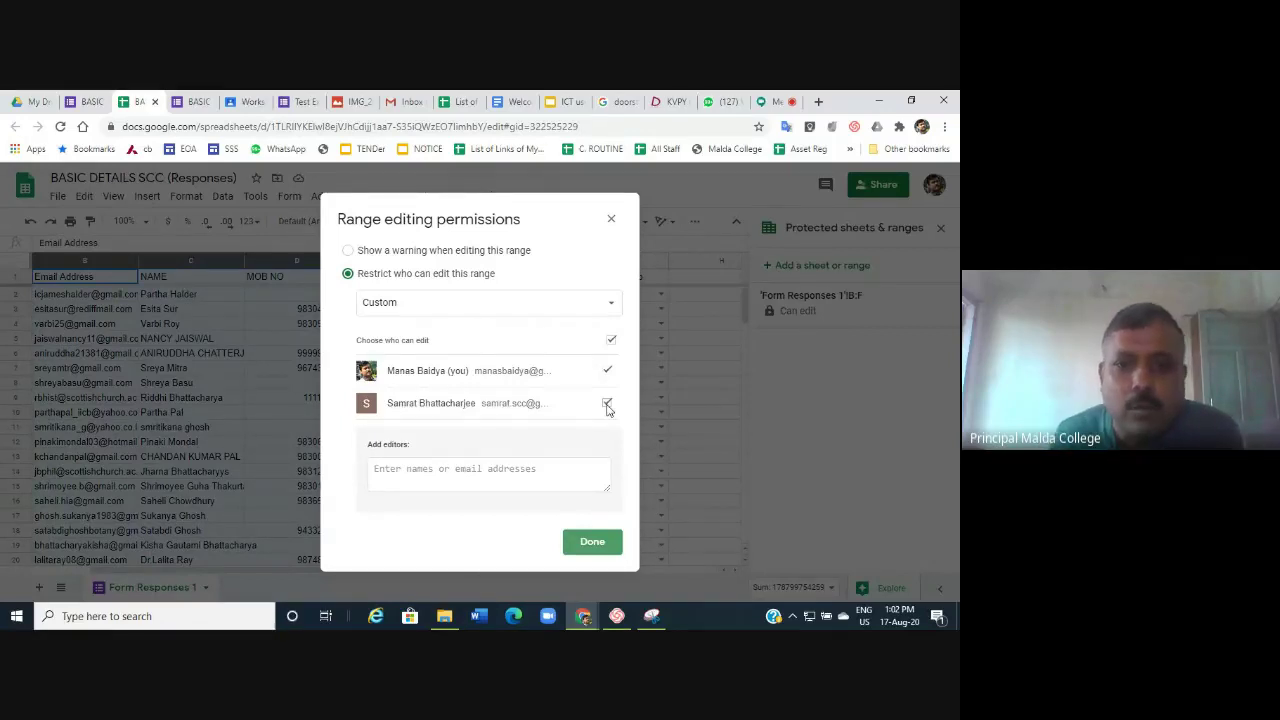
{"action": "left_click", "coordinate": [596, 541]}
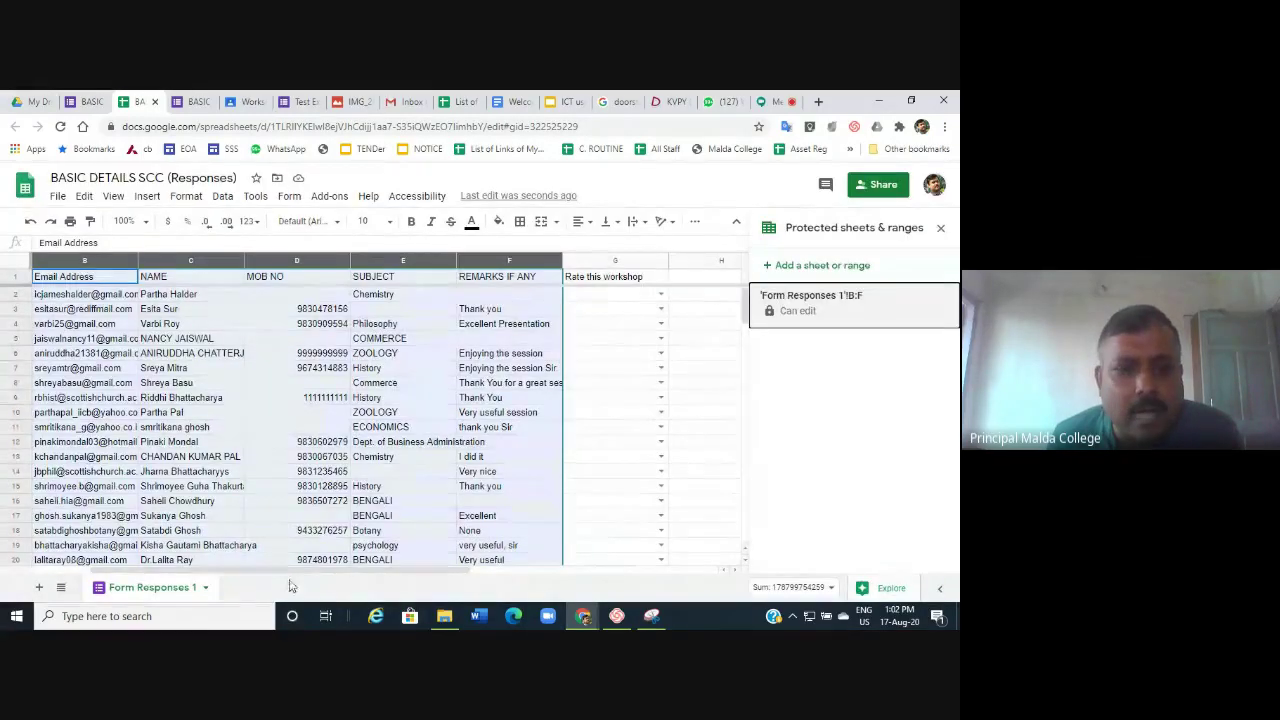
{"action": "left_click_drag", "start_coordinate": [298, 572], "coordinate": [523, 571]}
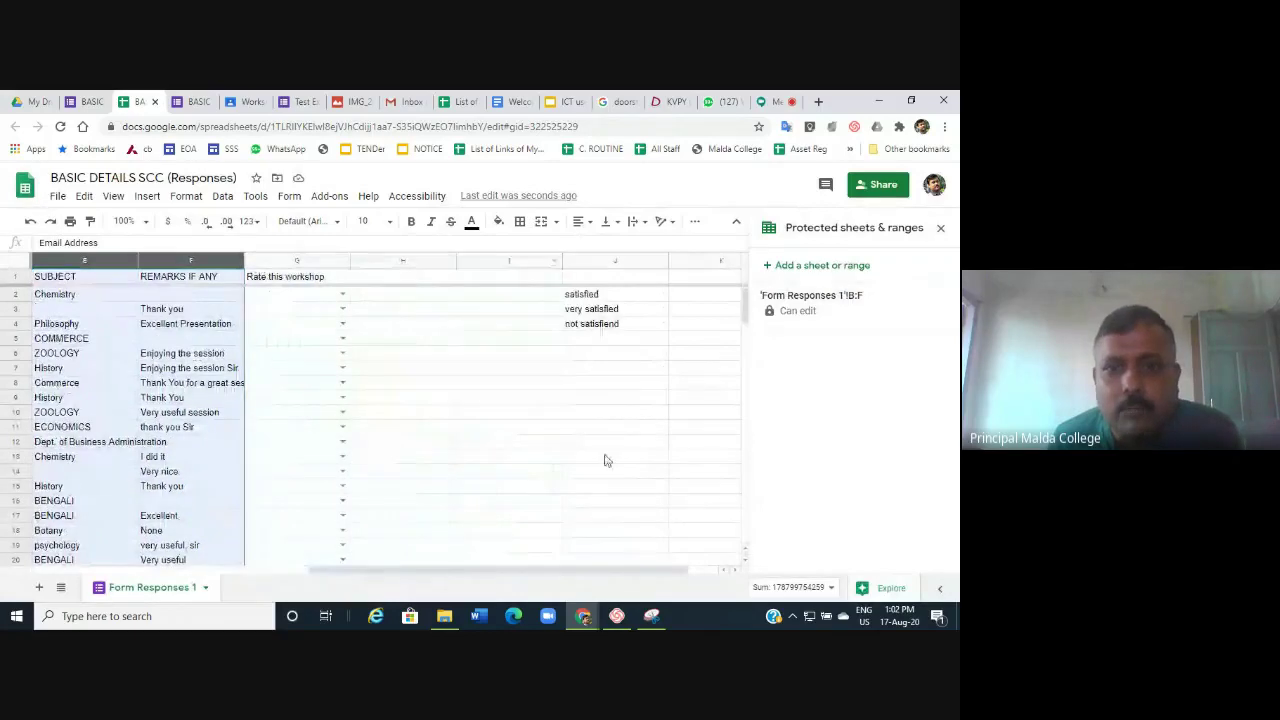
Protect column J of rating options, removing the other editor so only the owner can edit.
{"action": "left_click", "coordinate": [603, 262]}
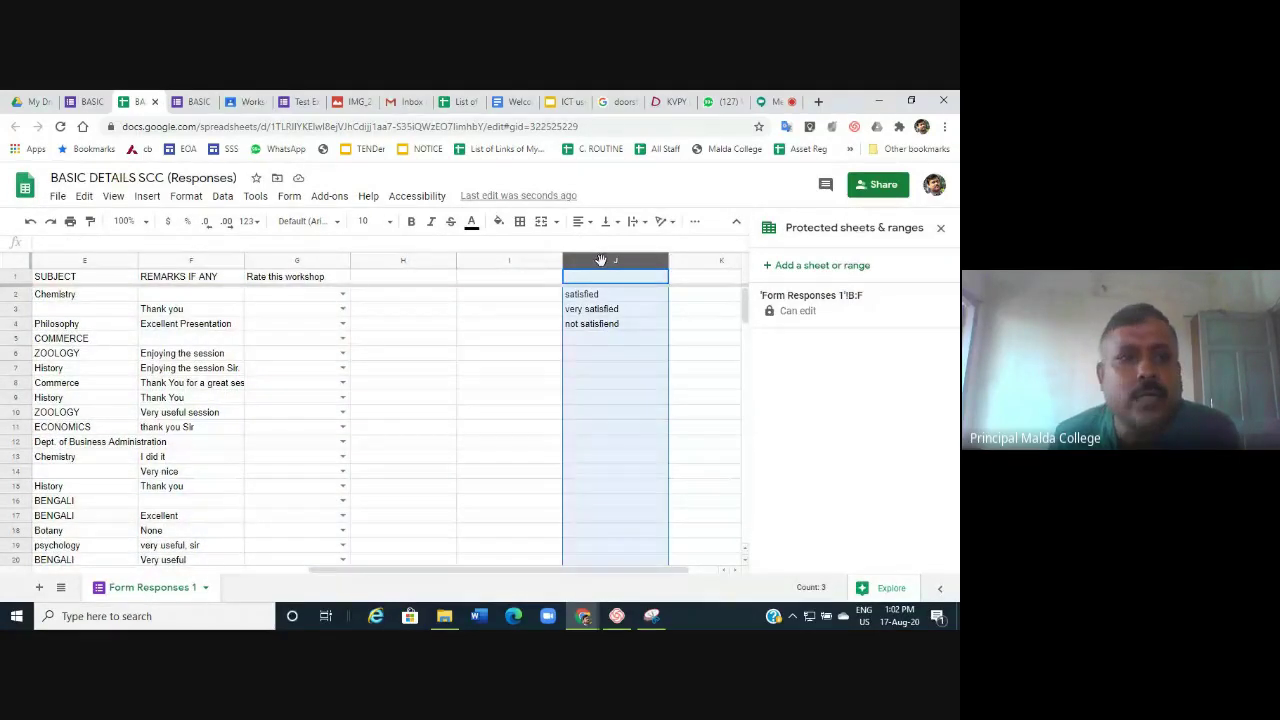
{"action": "left_click", "coordinate": [222, 195]}
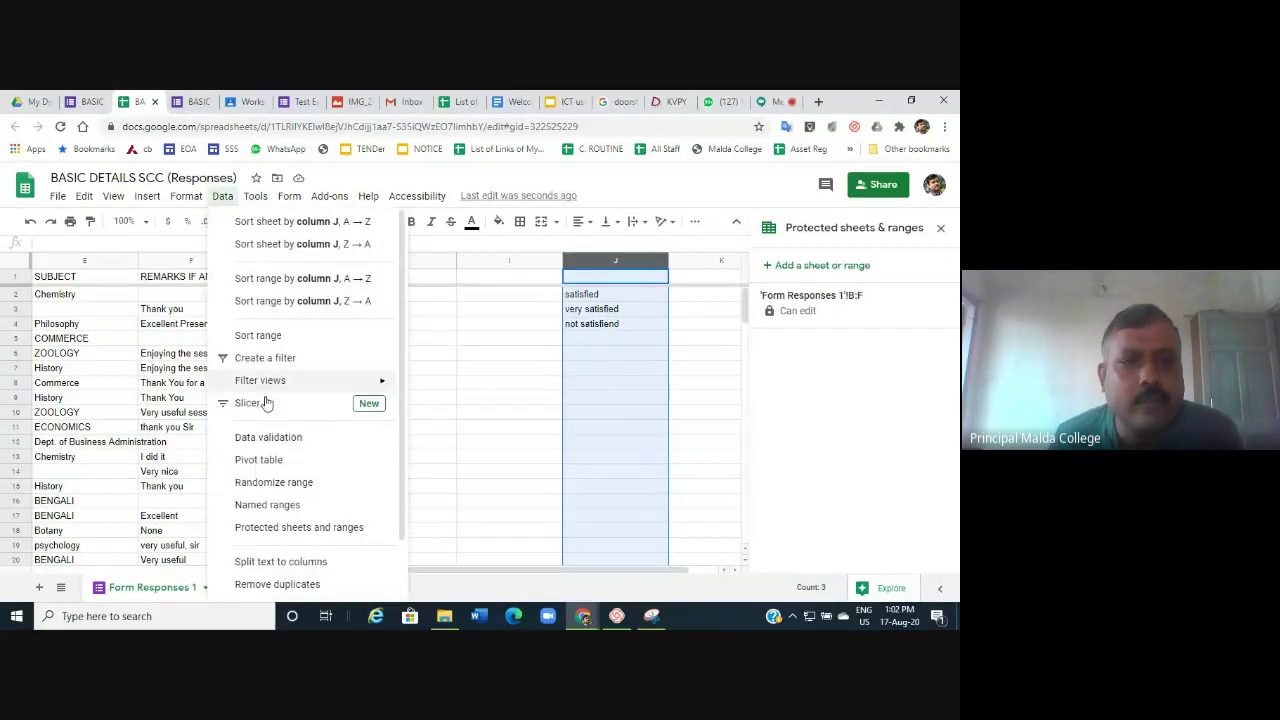
{"action": "left_click", "coordinate": [285, 441]}
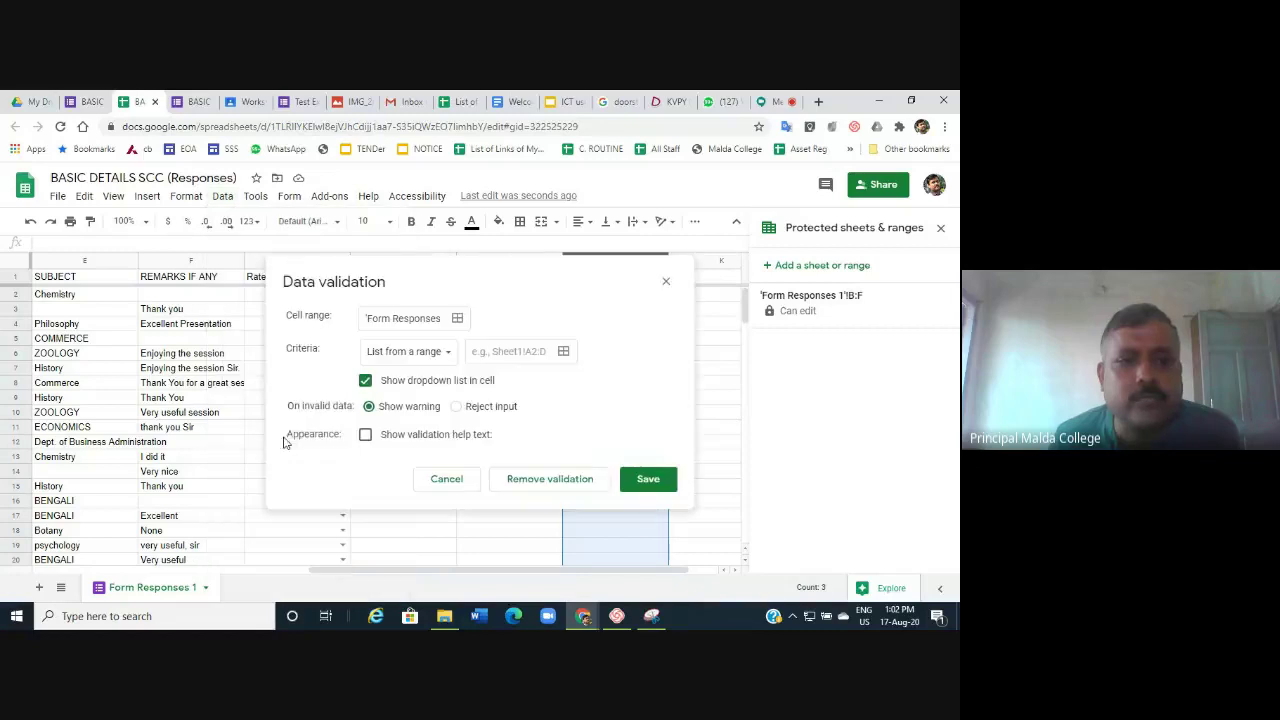
{"action": "left_click", "coordinate": [437, 483]}
{"action": "left_click", "coordinate": [222, 195]}
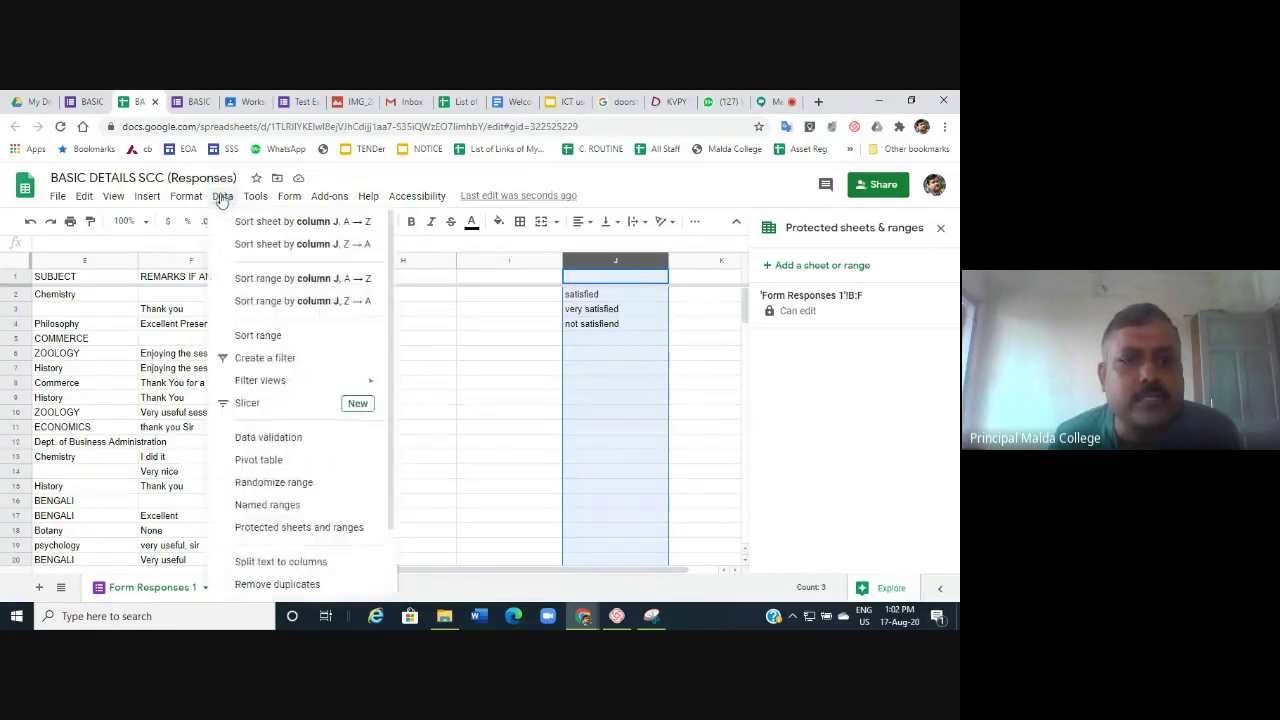
{"action": "left_click", "coordinate": [300, 528]}
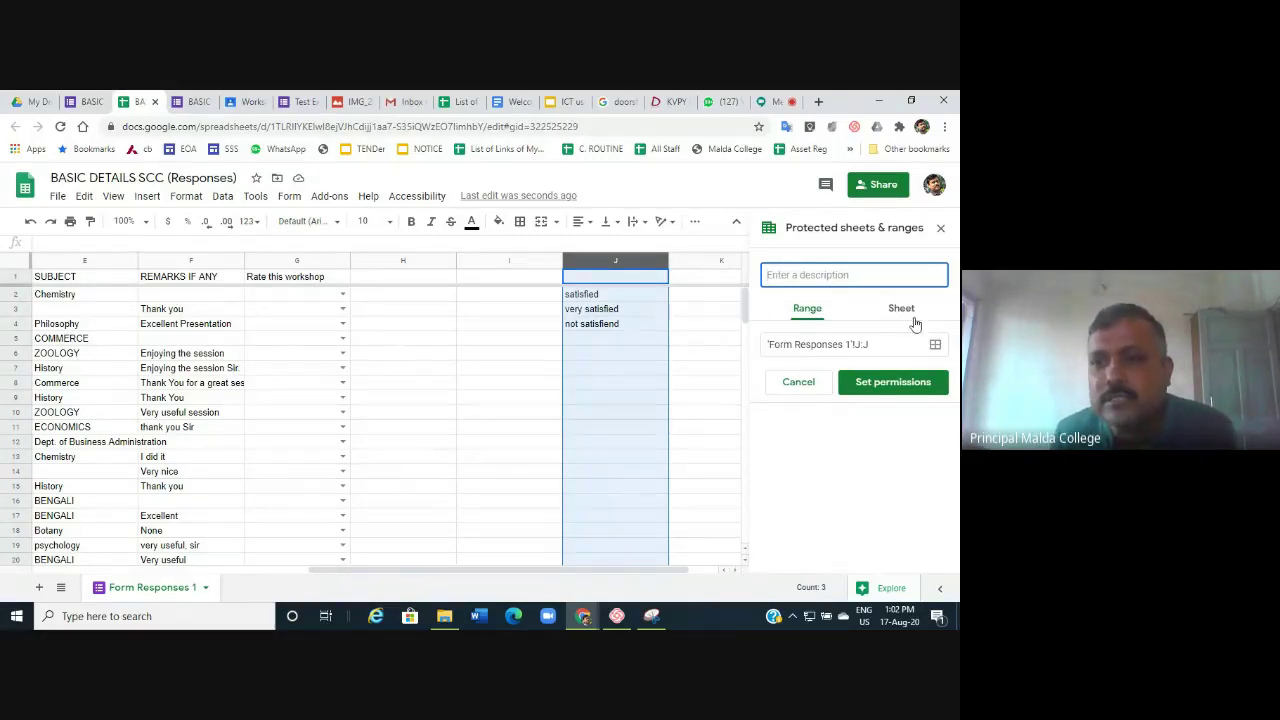
{"action": "left_click", "coordinate": [917, 382]}
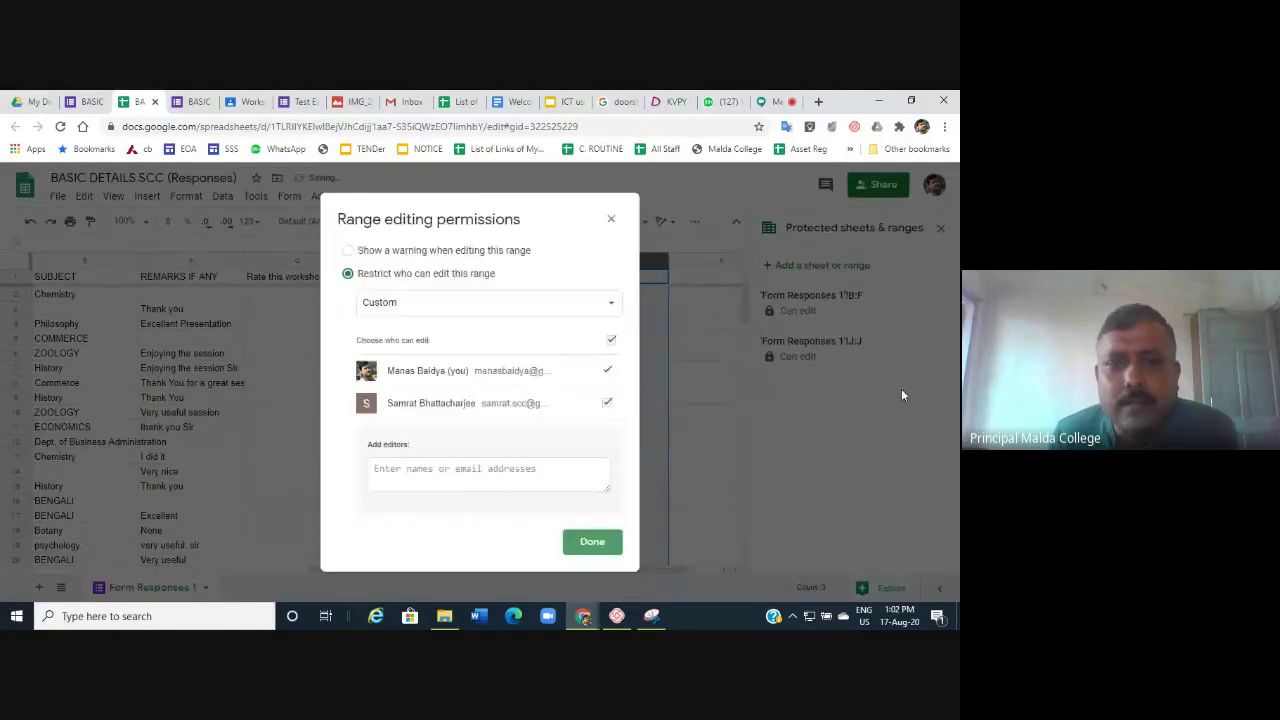
{"action": "left_click", "coordinate": [606, 403]}
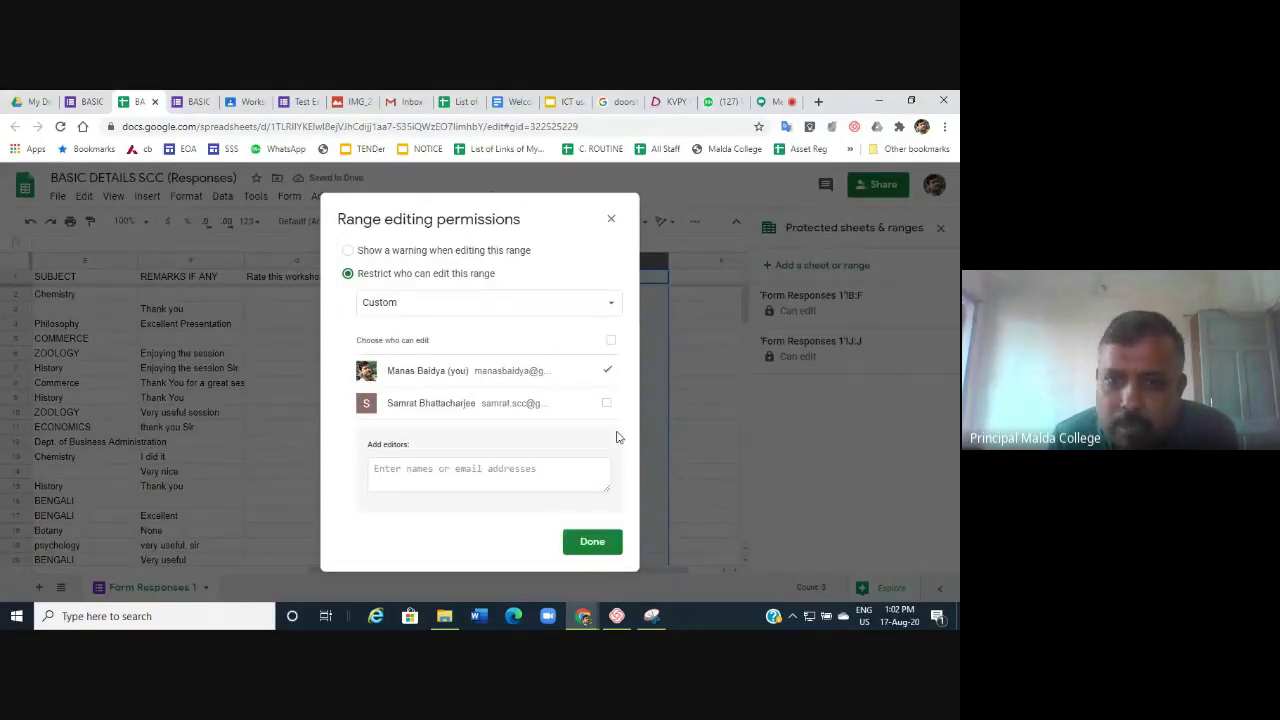
{"action": "left_click", "coordinate": [591, 545]}
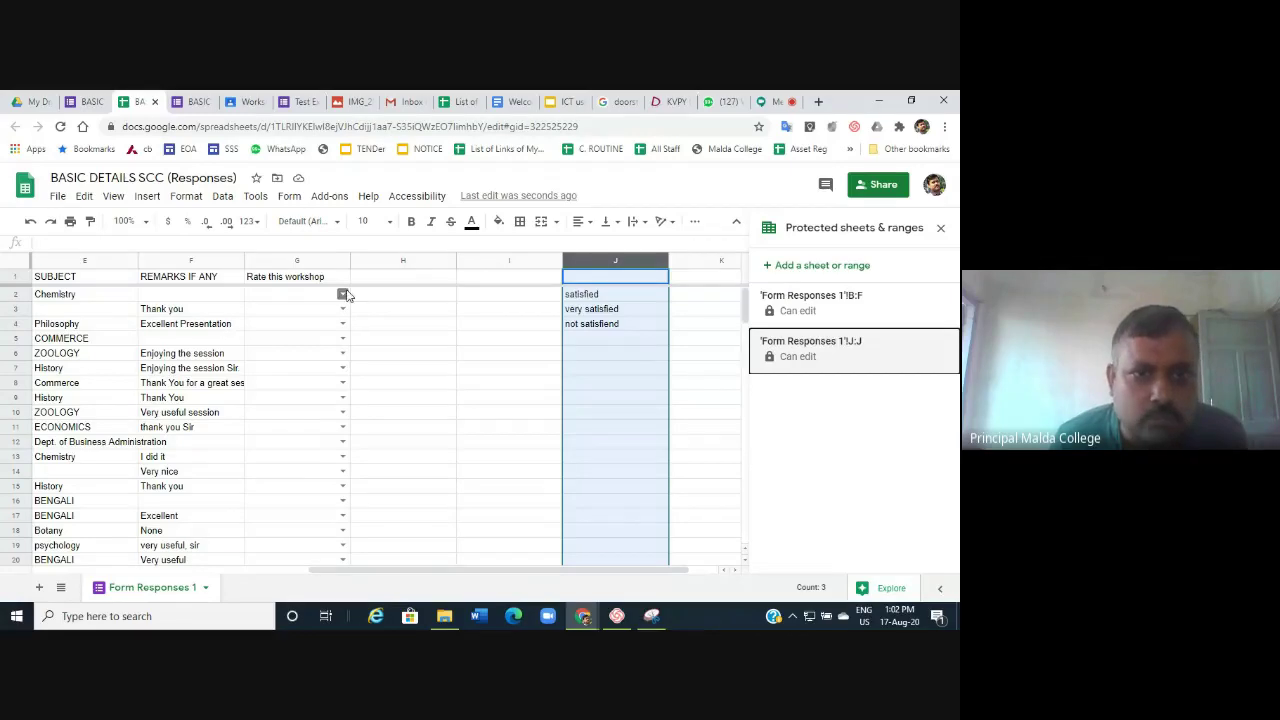
Enter the heading 'remarks' in cell H1.
{"action": "left_click", "coordinate": [342, 295]}
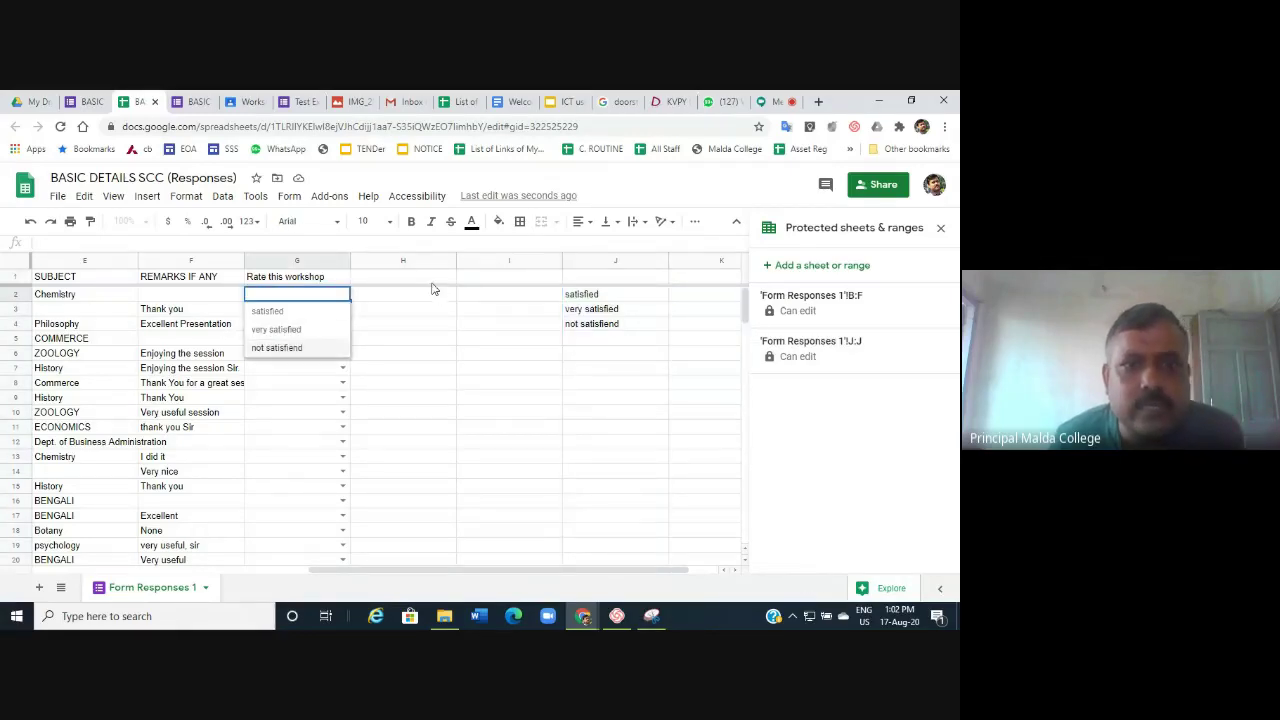
{"action": "left_click", "coordinate": [420, 278]}
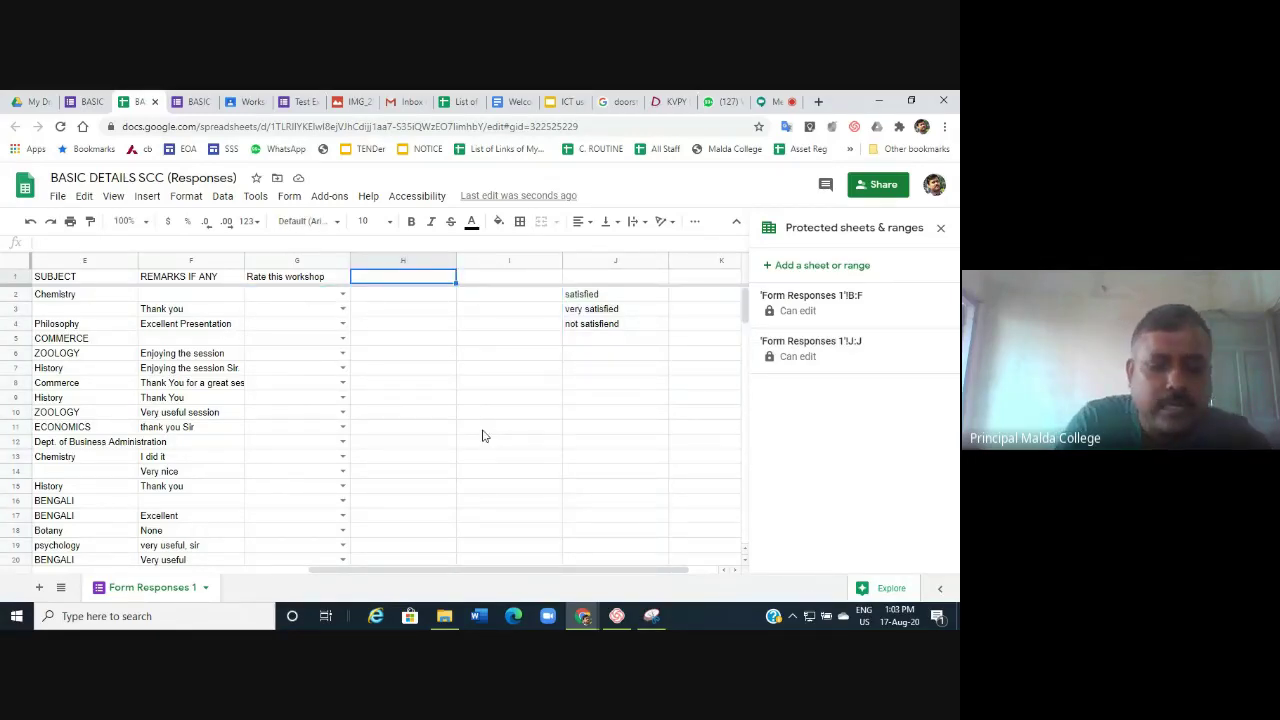
{"action": "type", "text": "remar"}
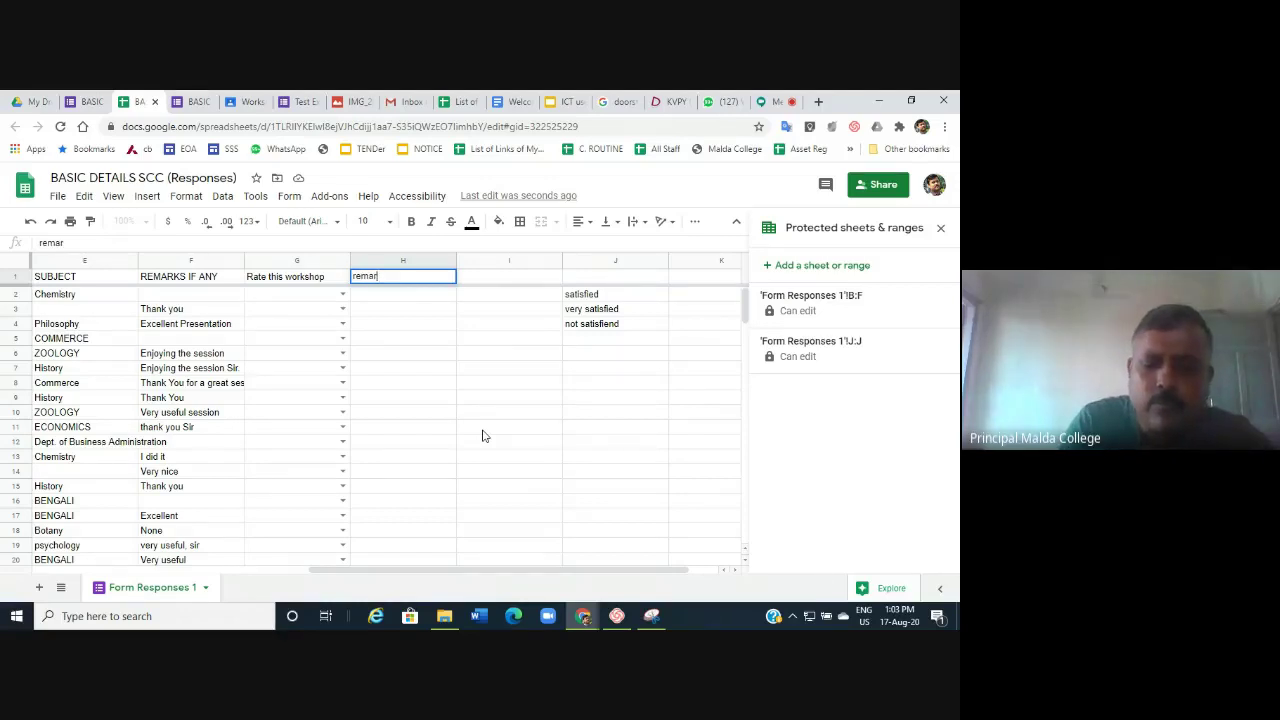
{"action": "type", "text": "ks"}
{"action": "left_click", "coordinate": [704, 517]}
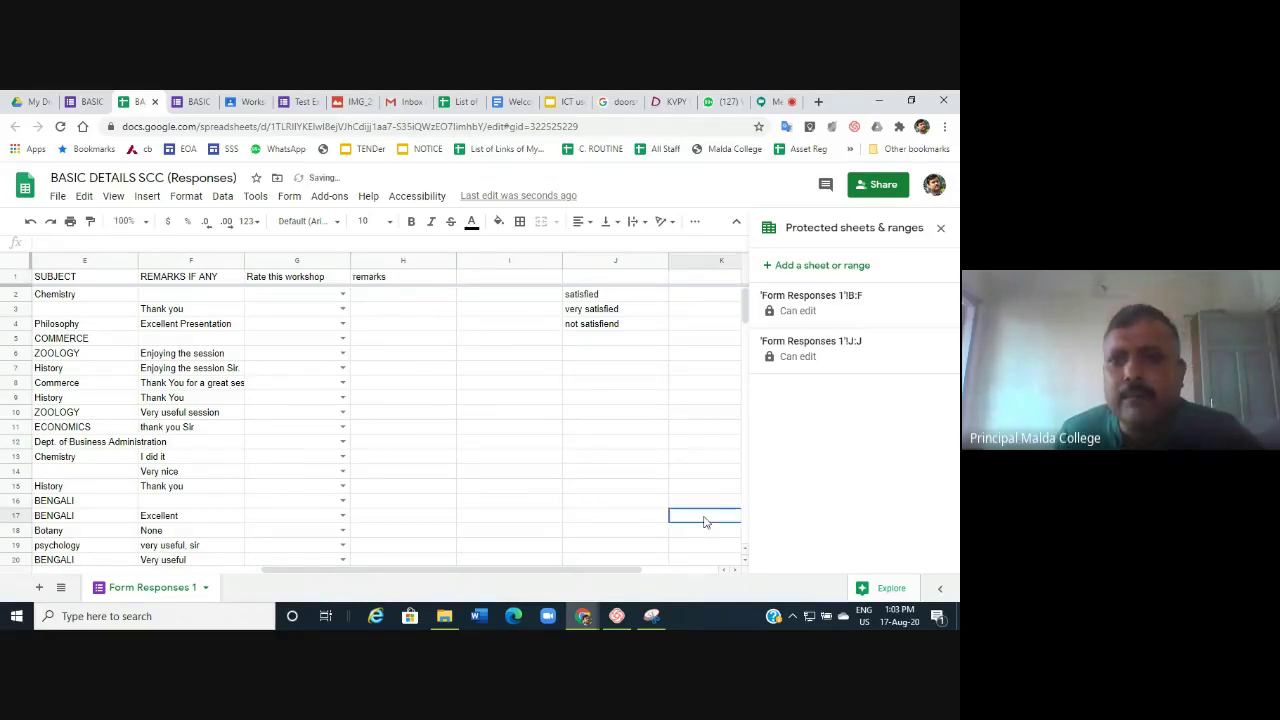
Share the spreadsheet so anyone with the link is an Editor, and copy the link.
{"action": "left_click", "coordinate": [875, 186]}
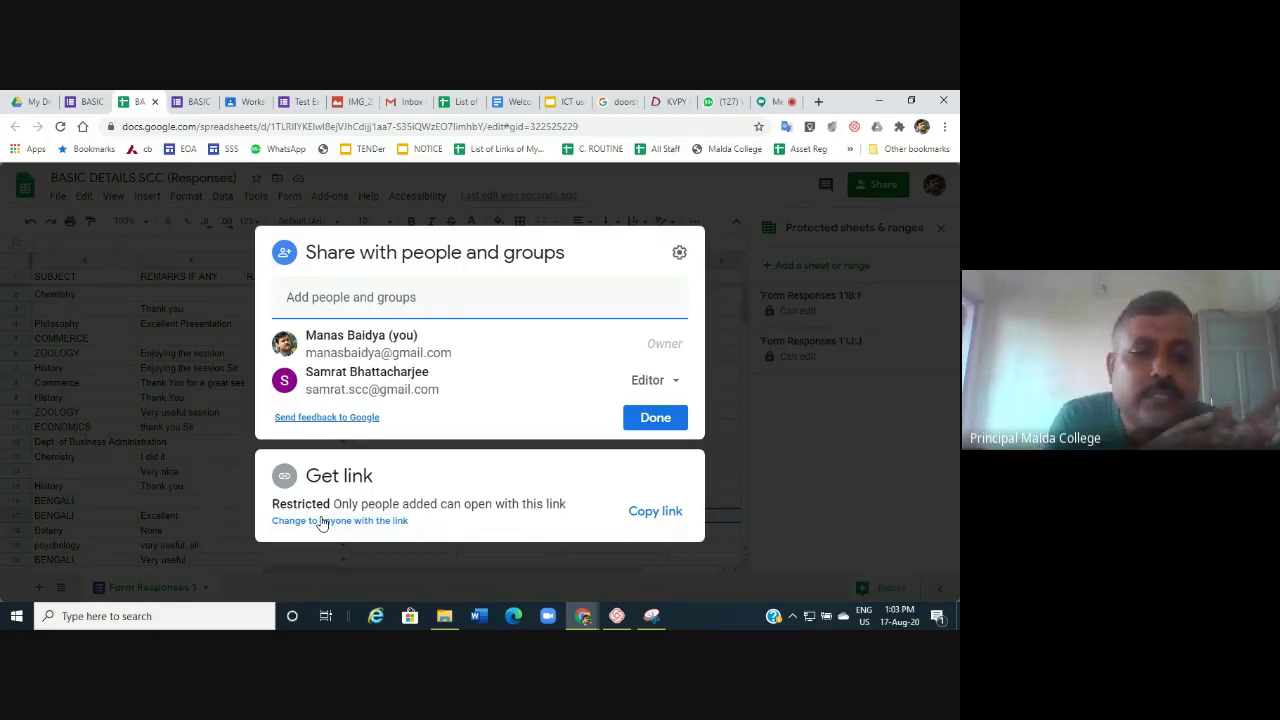
{"action": "left_click", "coordinate": [322, 521]}
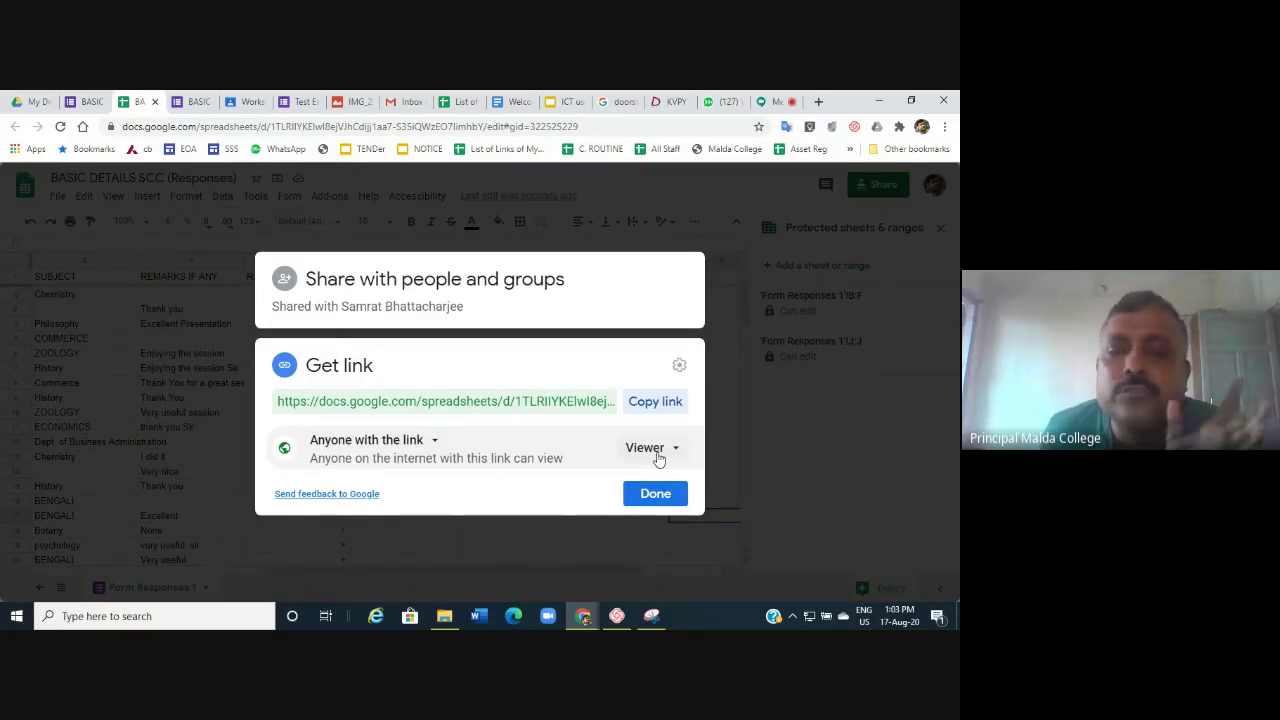
{"action": "left_click", "coordinate": [657, 455]}
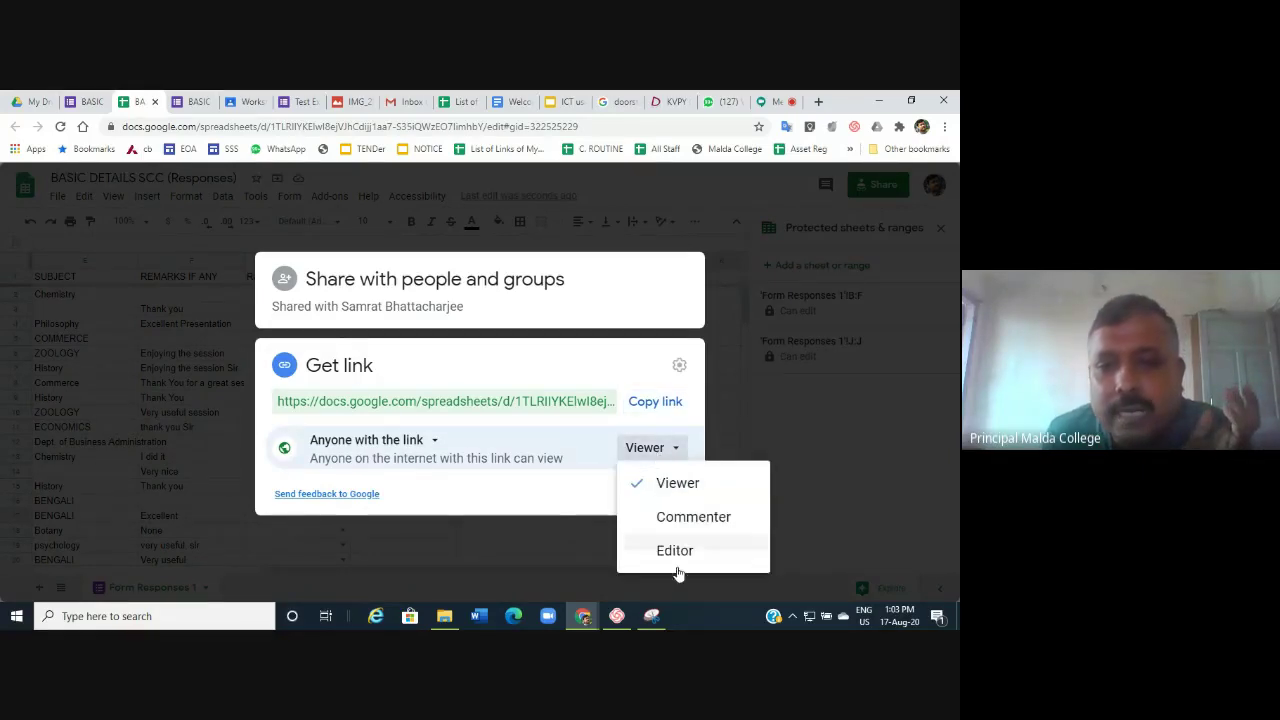
{"action": "left_click", "coordinate": [677, 553]}
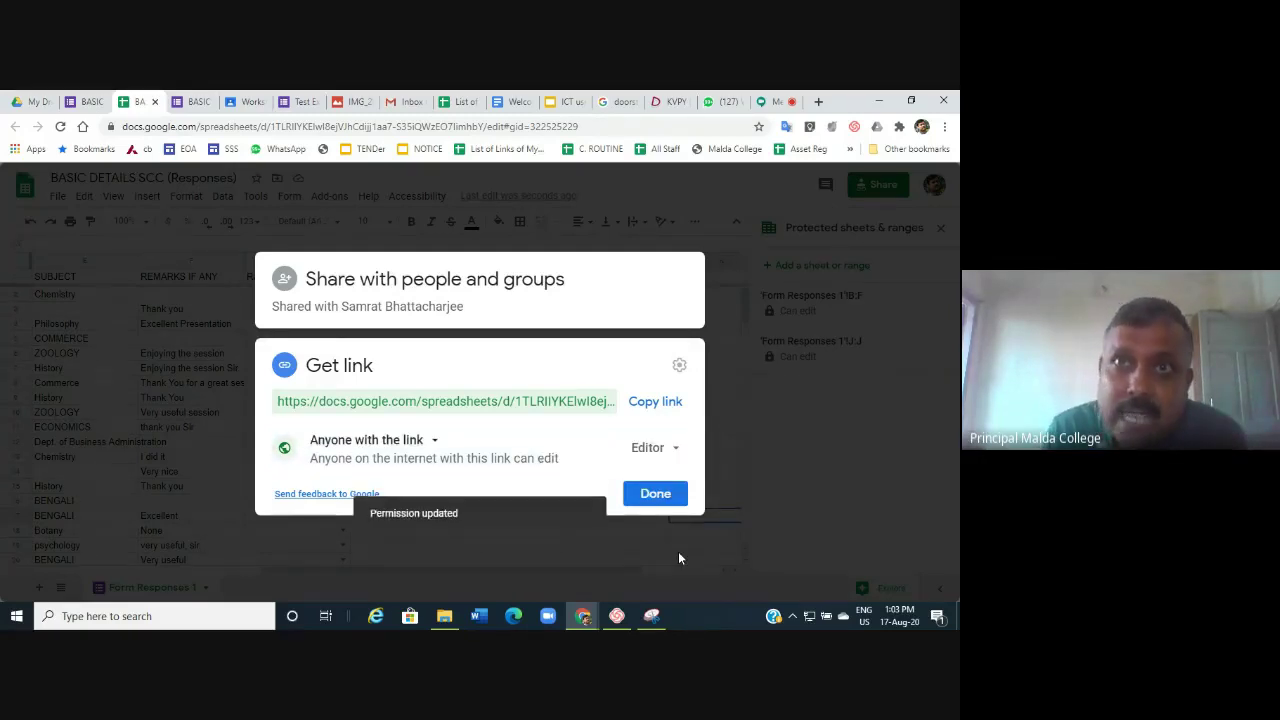
{"action": "left_click", "coordinate": [652, 404]}
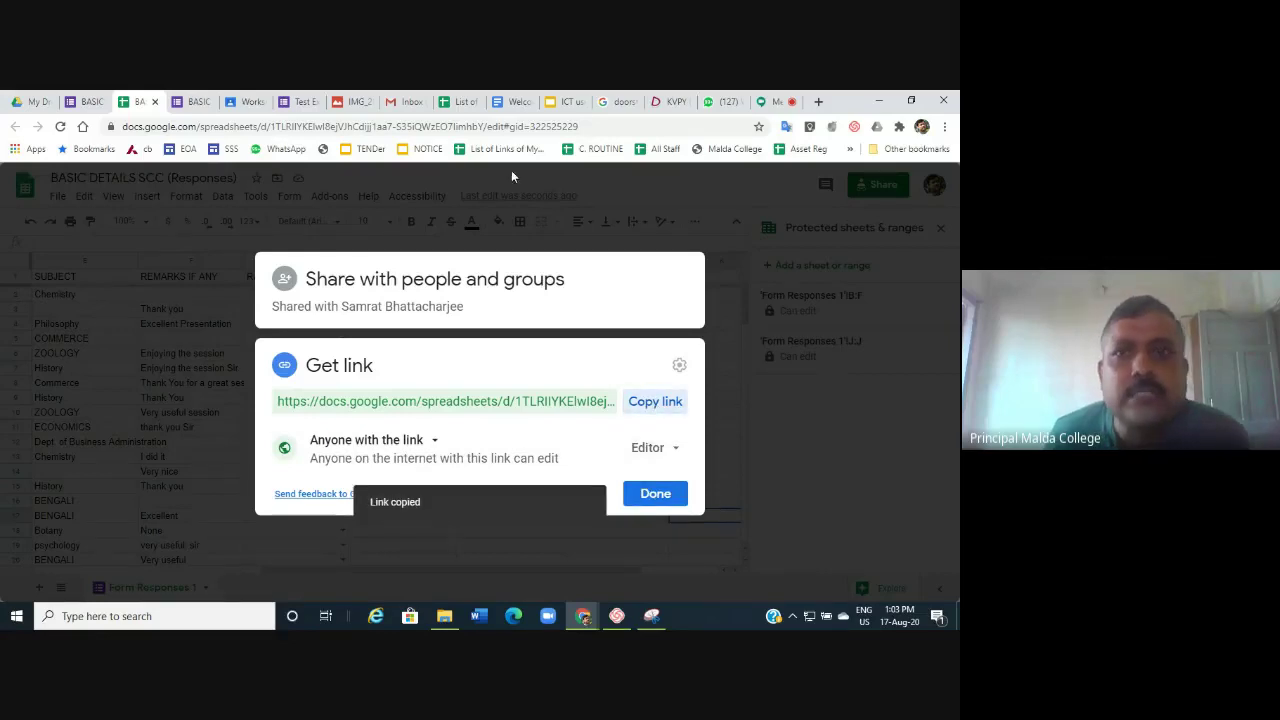
{"action": "left_click", "coordinate": [771, 105]}
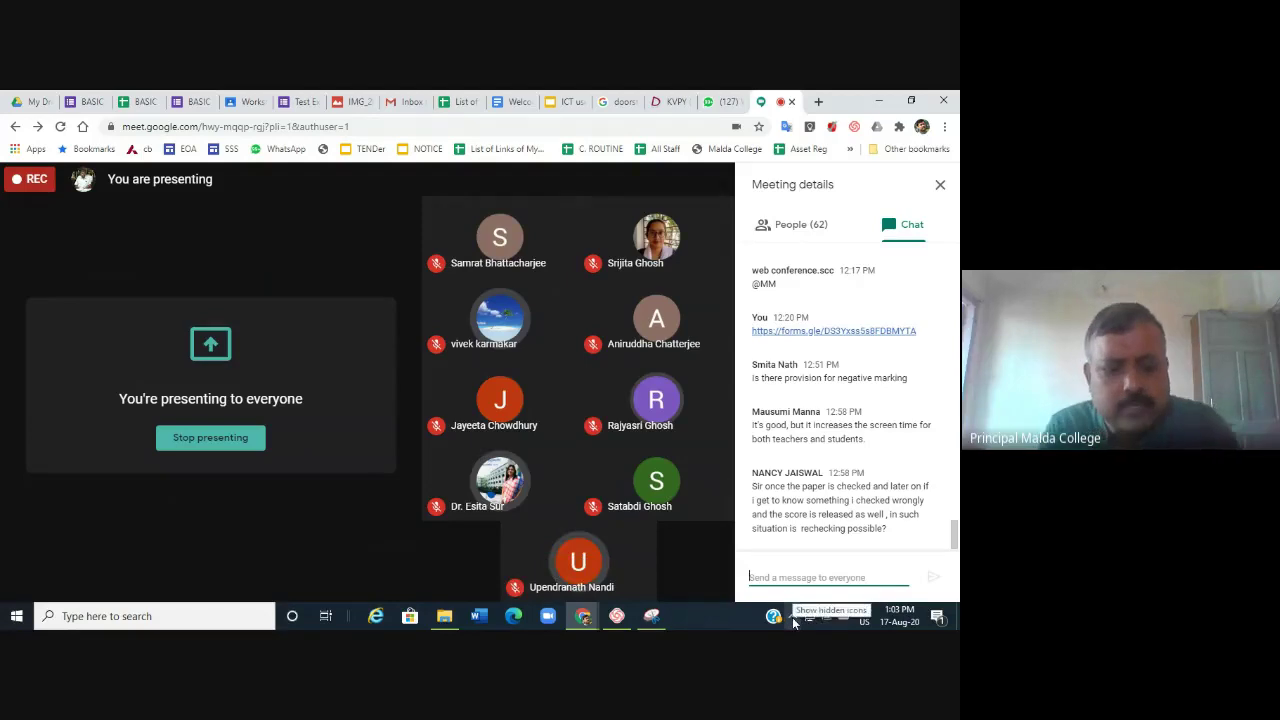
Paste and send the spreadsheet's edit link in the Google Meet chat, then return to the spreadsheet.
{"action": "key", "text": "ctrl+v"}
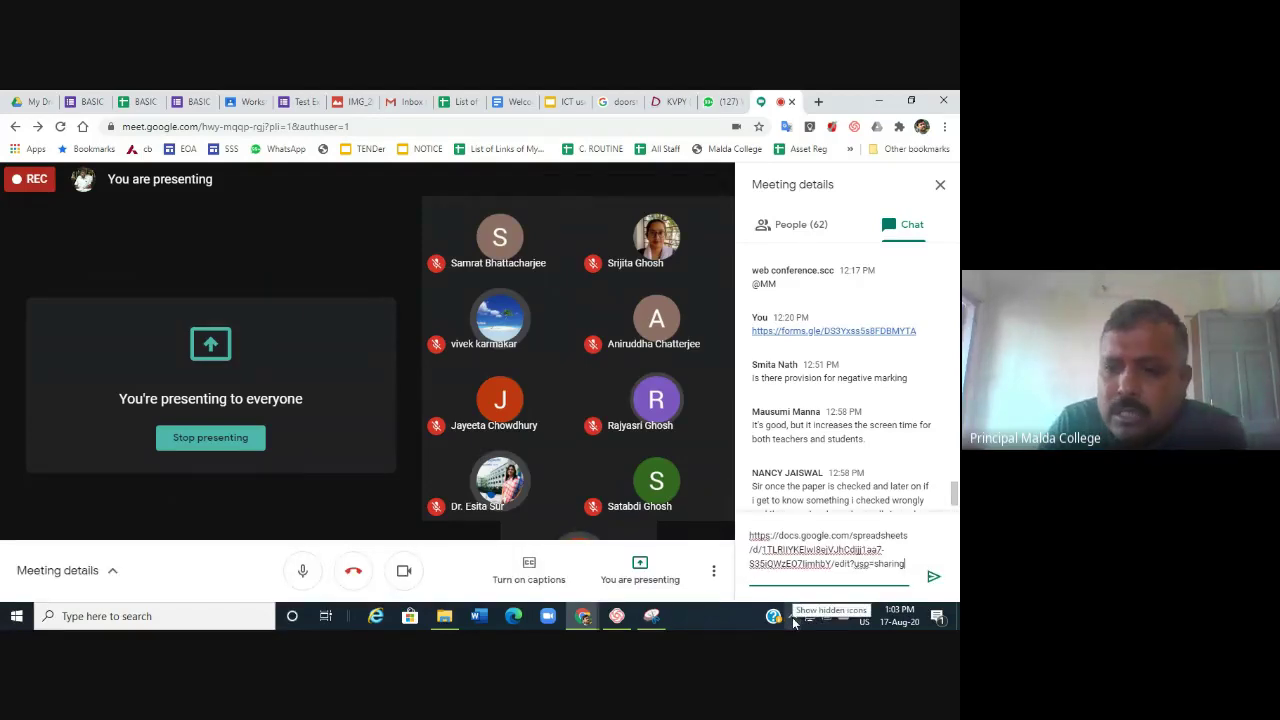
{"action": "key", "text": "Return"}
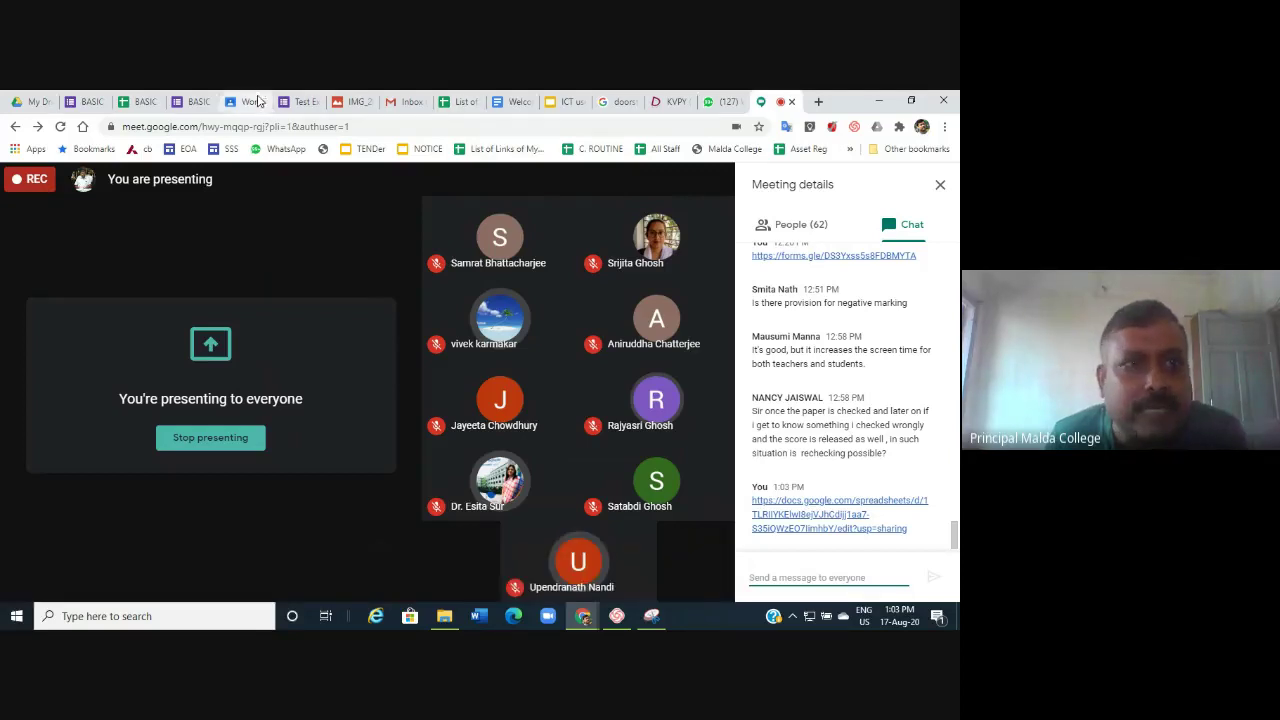
{"action": "left_click", "coordinate": [145, 101]}
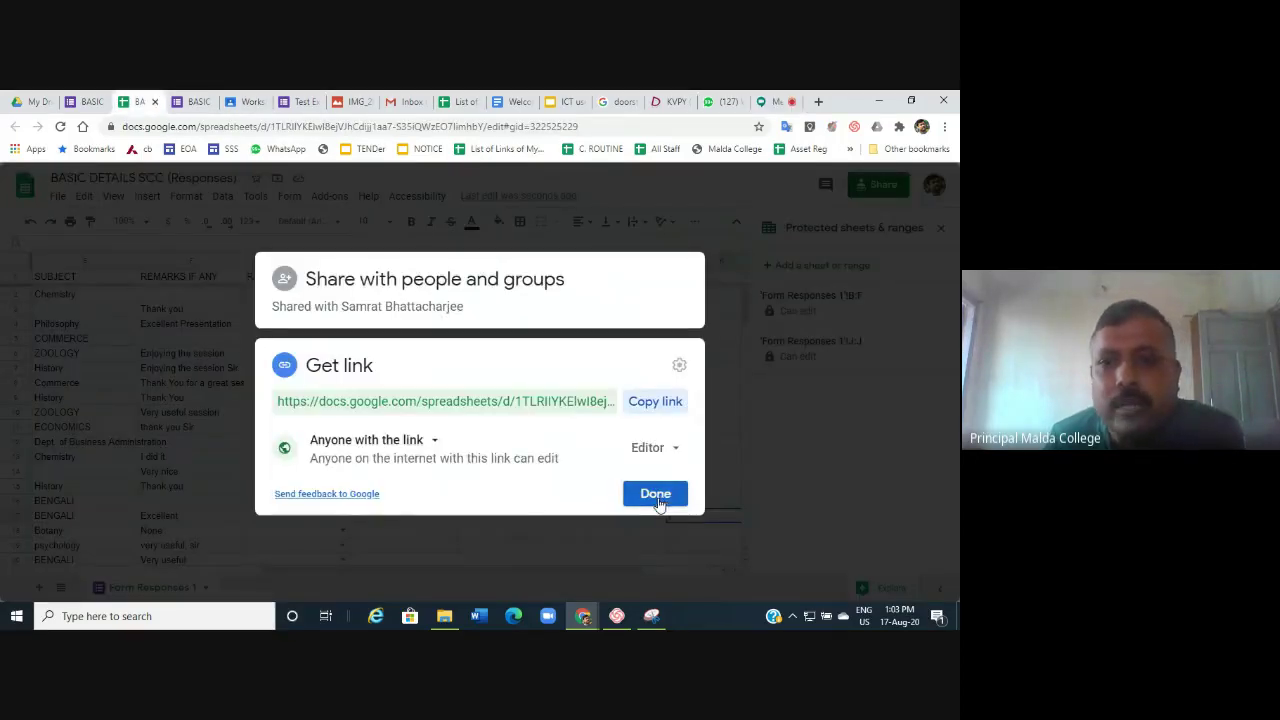
Close the sharing settings and the Protected sheets & ranges sidebar.
{"action": "left_click", "coordinate": [658, 494]}
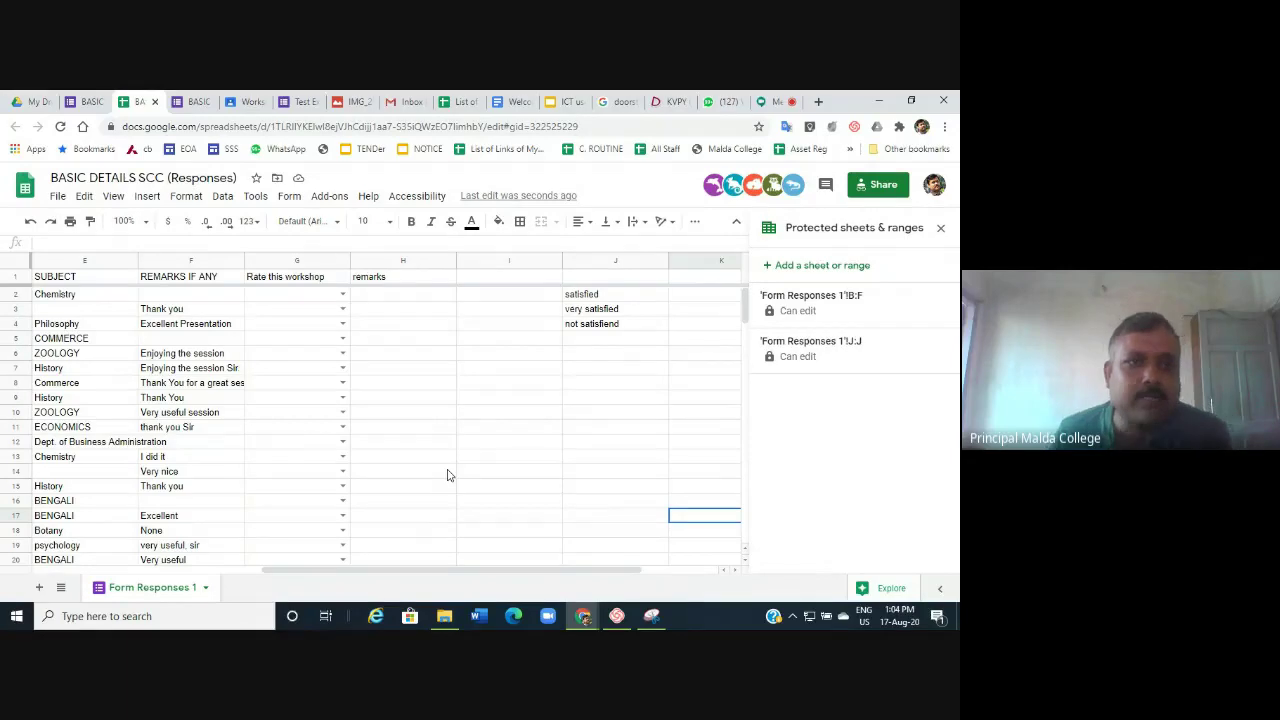
{"action": "left_click_drag", "start_coordinate": [443, 571], "coordinate": [368, 584]}
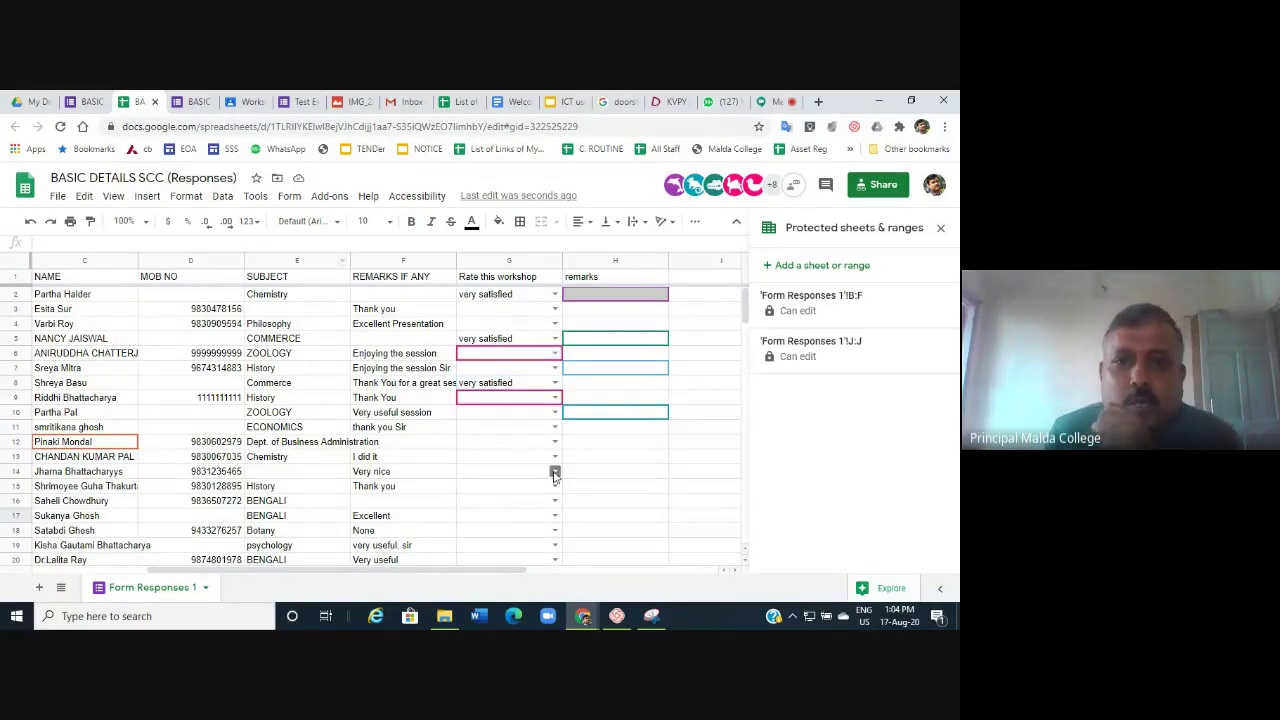
{"action": "scroll", "coordinate": [620, 497], "scroll_direction": "down", "scroll_amount": 1}
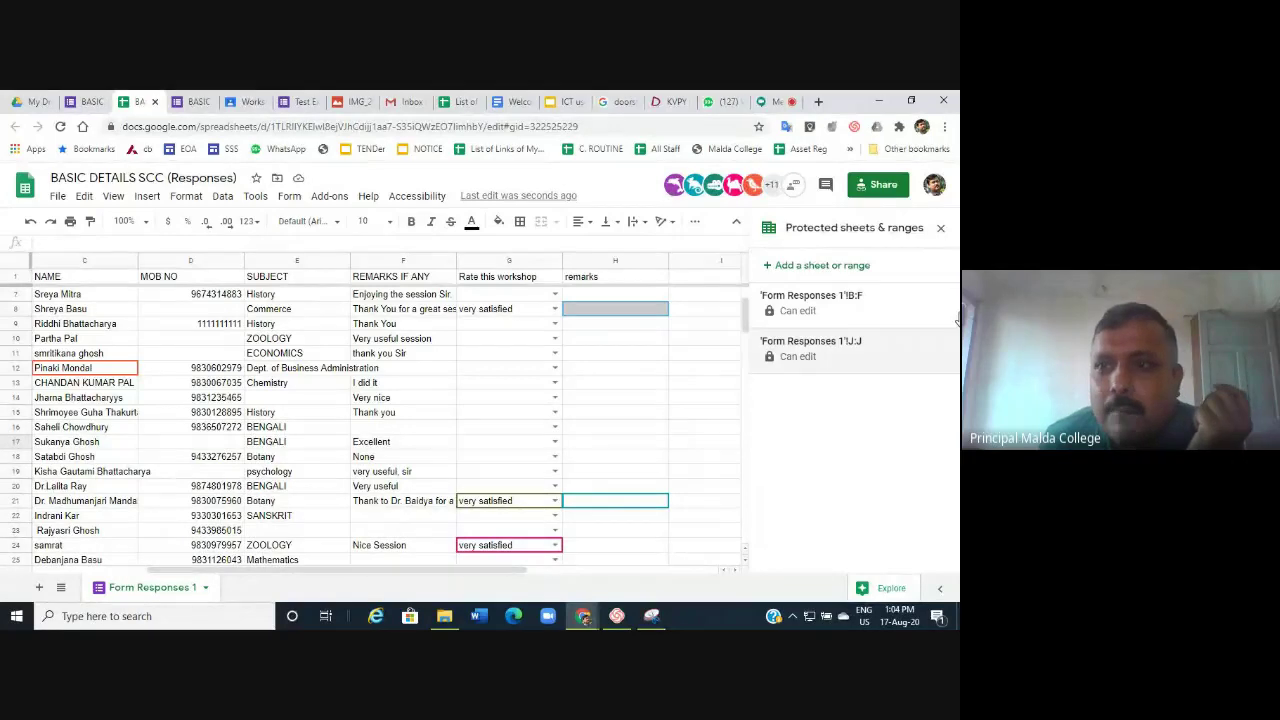
{"action": "left_click", "coordinate": [940, 230]}
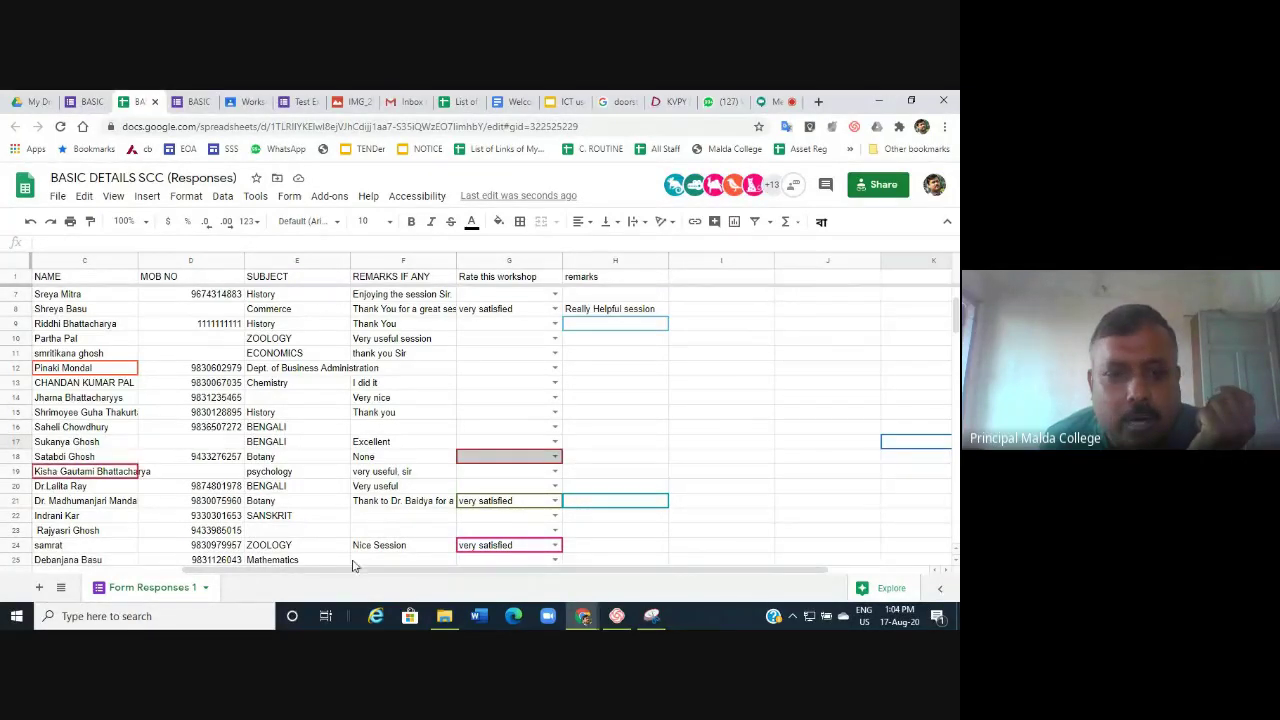
{"action": "left_click_drag", "start_coordinate": [368, 573], "coordinate": [577, 590]}
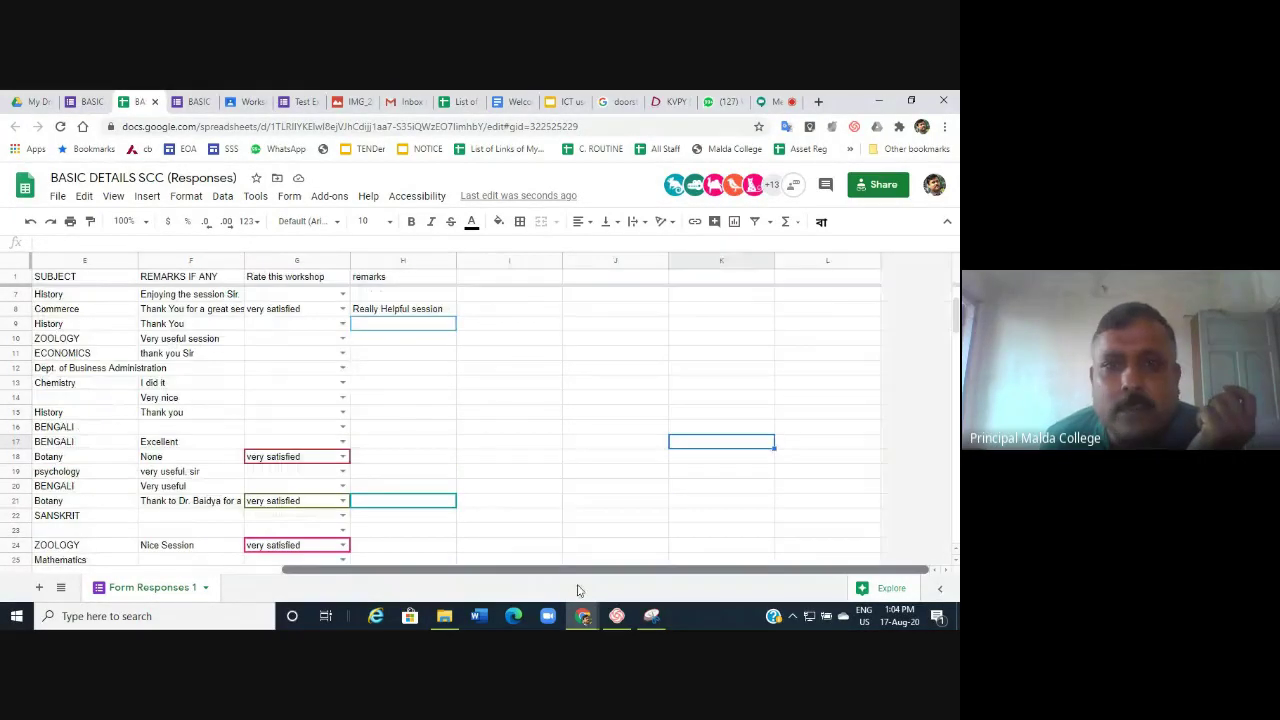
Scroll back to the top of Form Responses to watch participants' ratings and remarks come in.
{"action": "scroll", "coordinate": [720, 451], "scroll_direction": "up", "scroll_amount": 2}
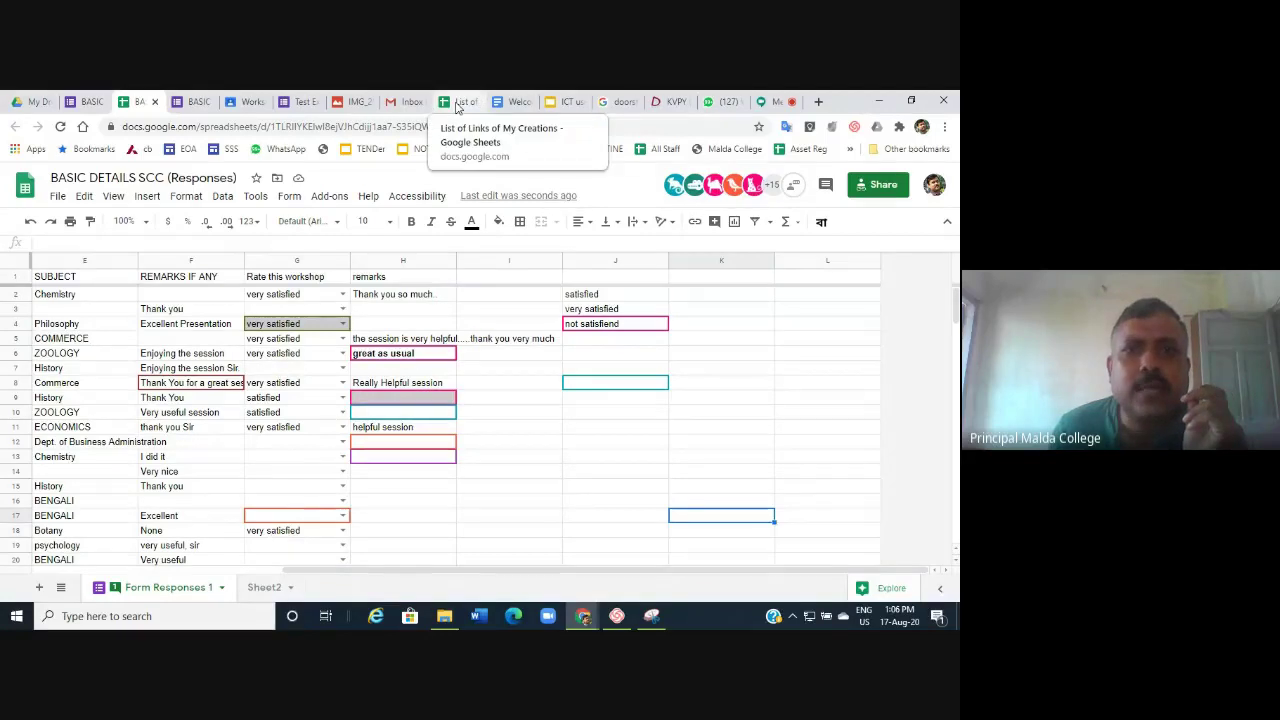
Switch to the List of Links of My Creations spreadsheet and browse its Principal links by category.
{"action": "left_click", "coordinate": [457, 103]}
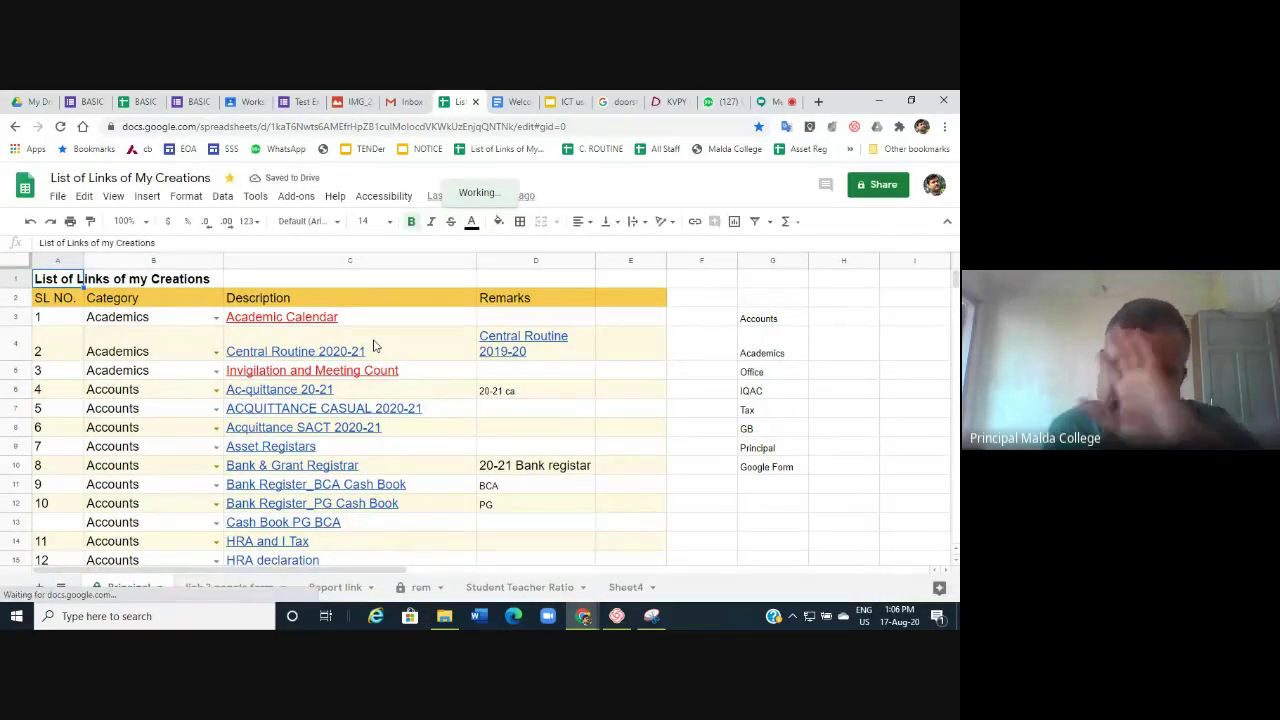
{"action": "scroll", "coordinate": [424, 410], "scroll_direction": "down", "scroll_amount": 9}
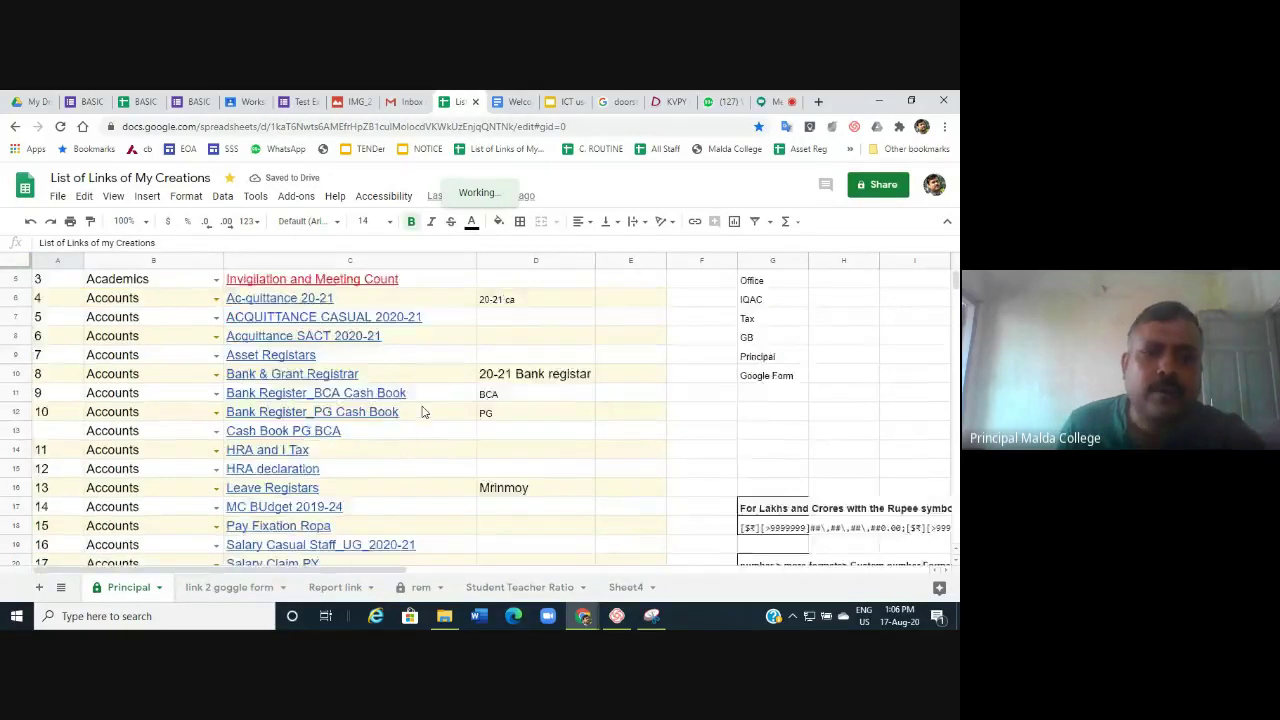
{"action": "scroll", "coordinate": [424, 410], "scroll_direction": "down", "scroll_amount": 7}
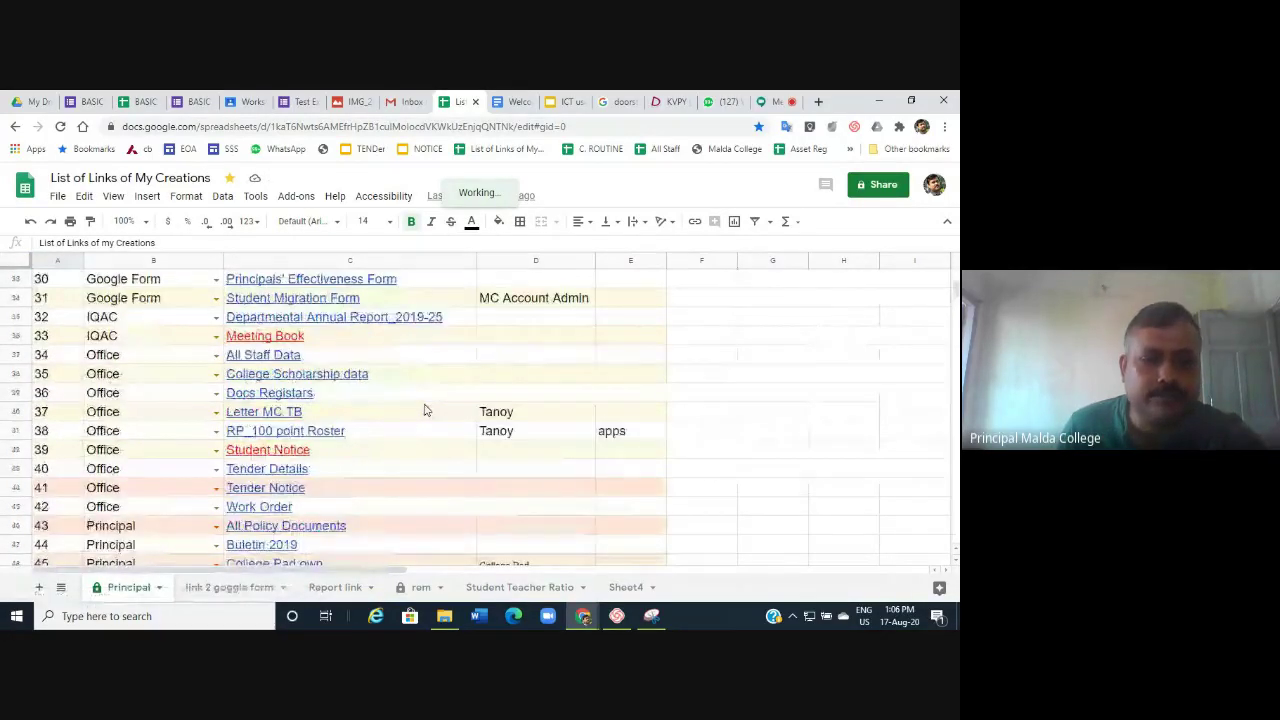
{"action": "scroll", "coordinate": [424, 410], "scroll_direction": "down", "scroll_amount": 1}
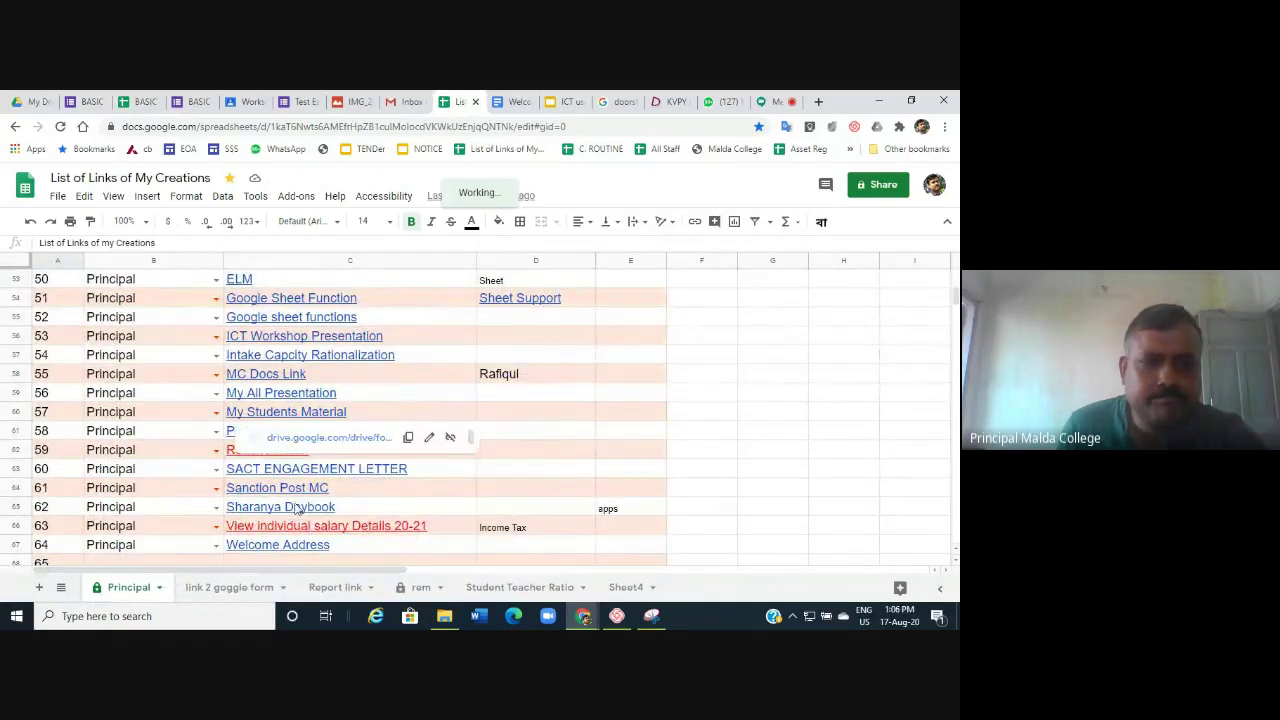
{"action": "scroll", "coordinate": [855, 371], "scroll_direction": "up", "scroll_amount": 1}
{"action": "scroll", "coordinate": [855, 371], "scroll_direction": "up", "scroll_amount": 15}
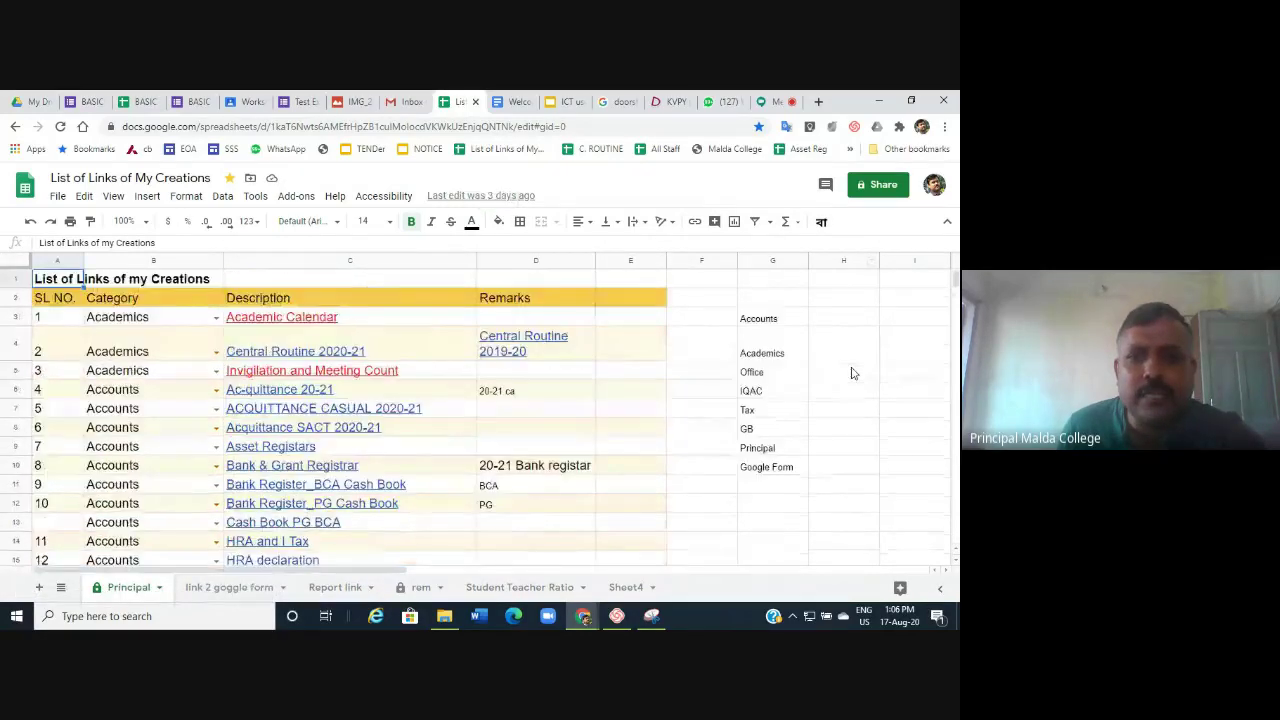
{"action": "scroll", "coordinate": [263, 380], "scroll_direction": "down", "scroll_amount": 10}
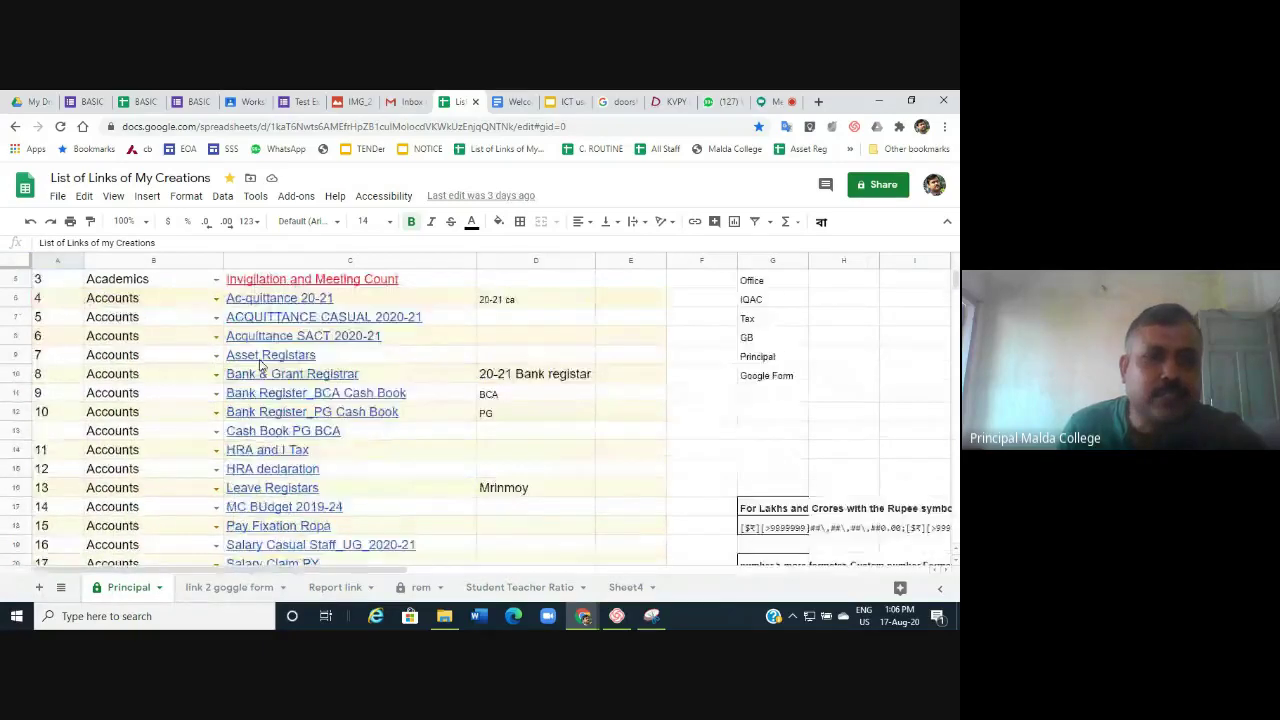
{"action": "scroll", "coordinate": [260, 365], "scroll_direction": "down", "scroll_amount": 2}
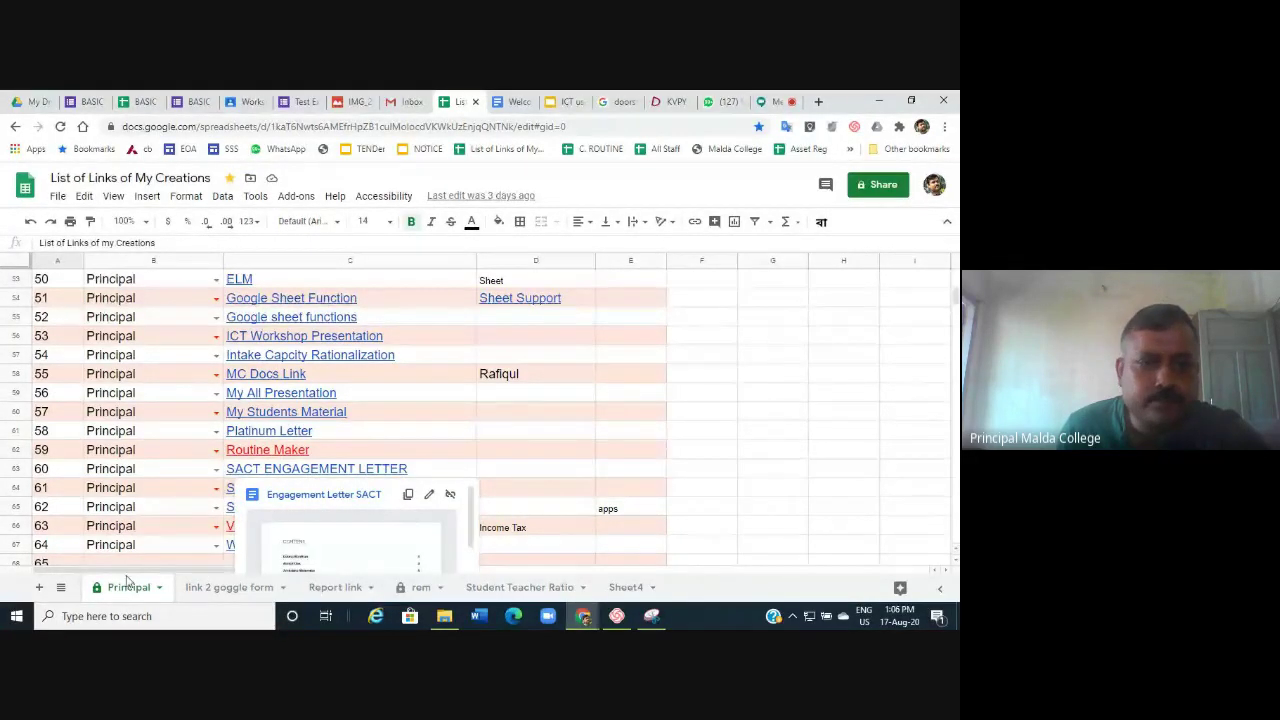
{"action": "scroll", "coordinate": [408, 474], "scroll_direction": "down", "scroll_amount": 1}
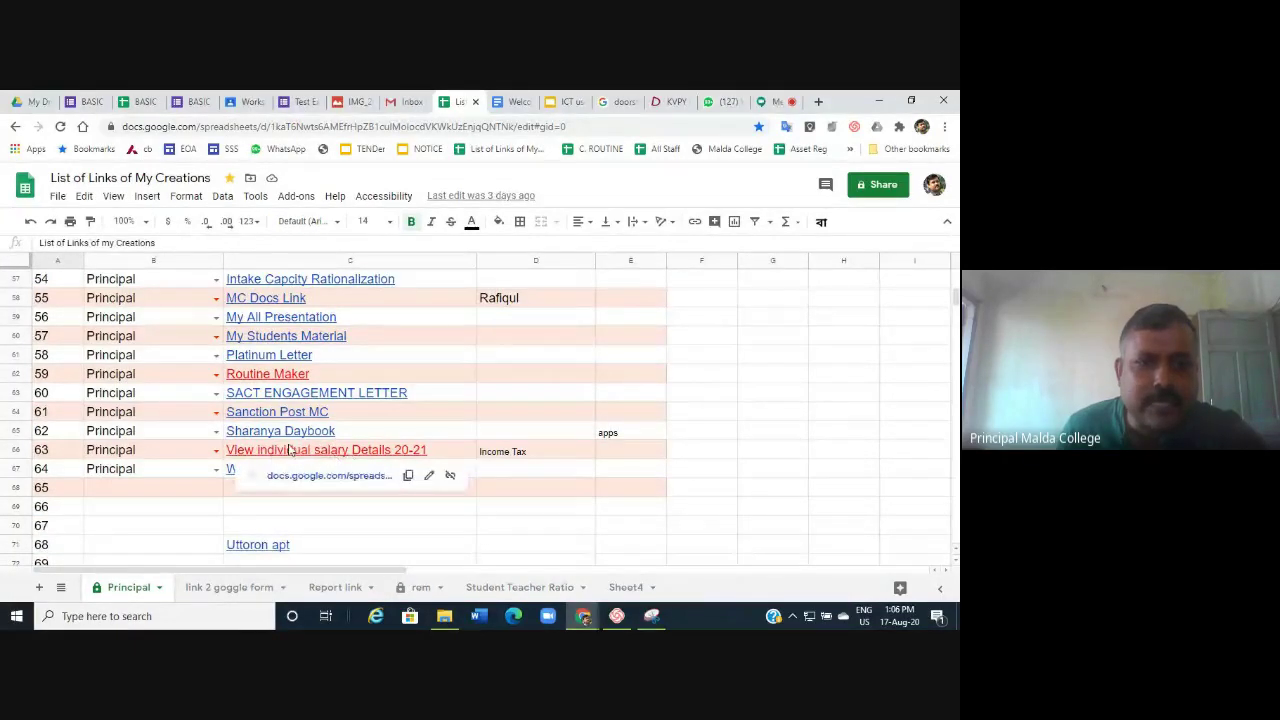
Open the individual salary details sheet and enter employee code 1 in B3.
{"action": "left_click", "coordinate": [328, 477]}
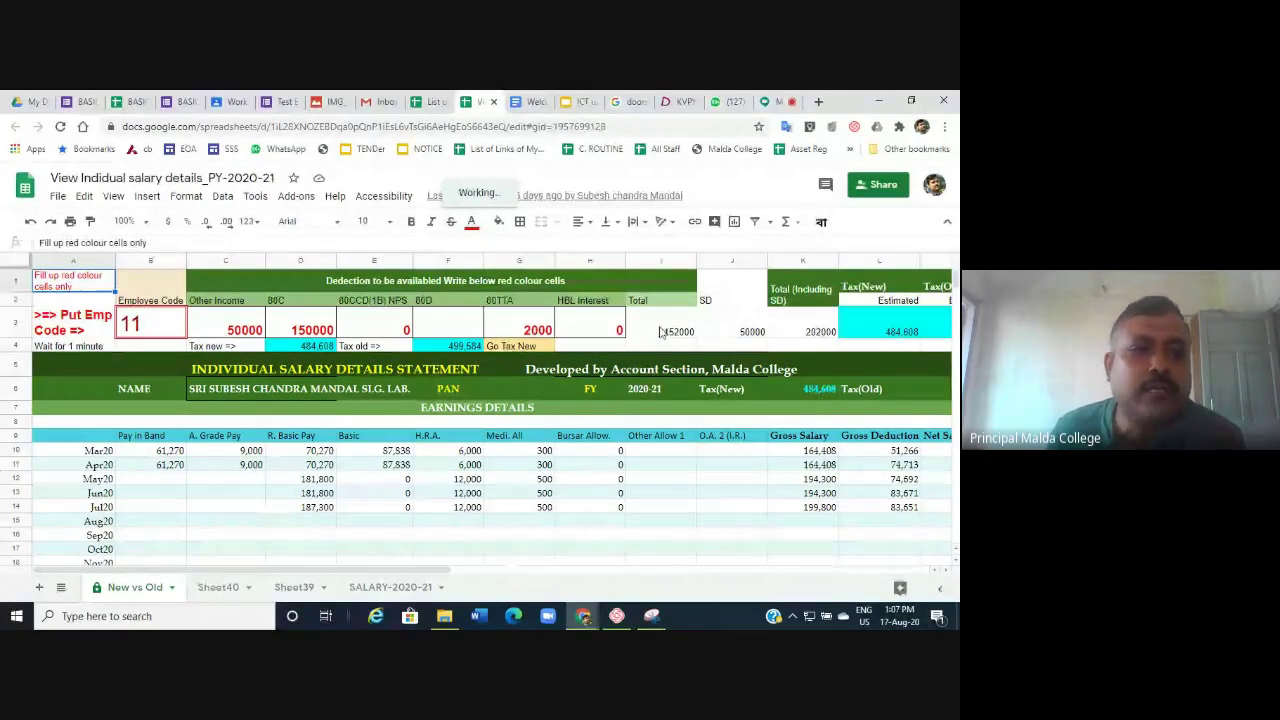
{"action": "left_click", "coordinate": [157, 323]}
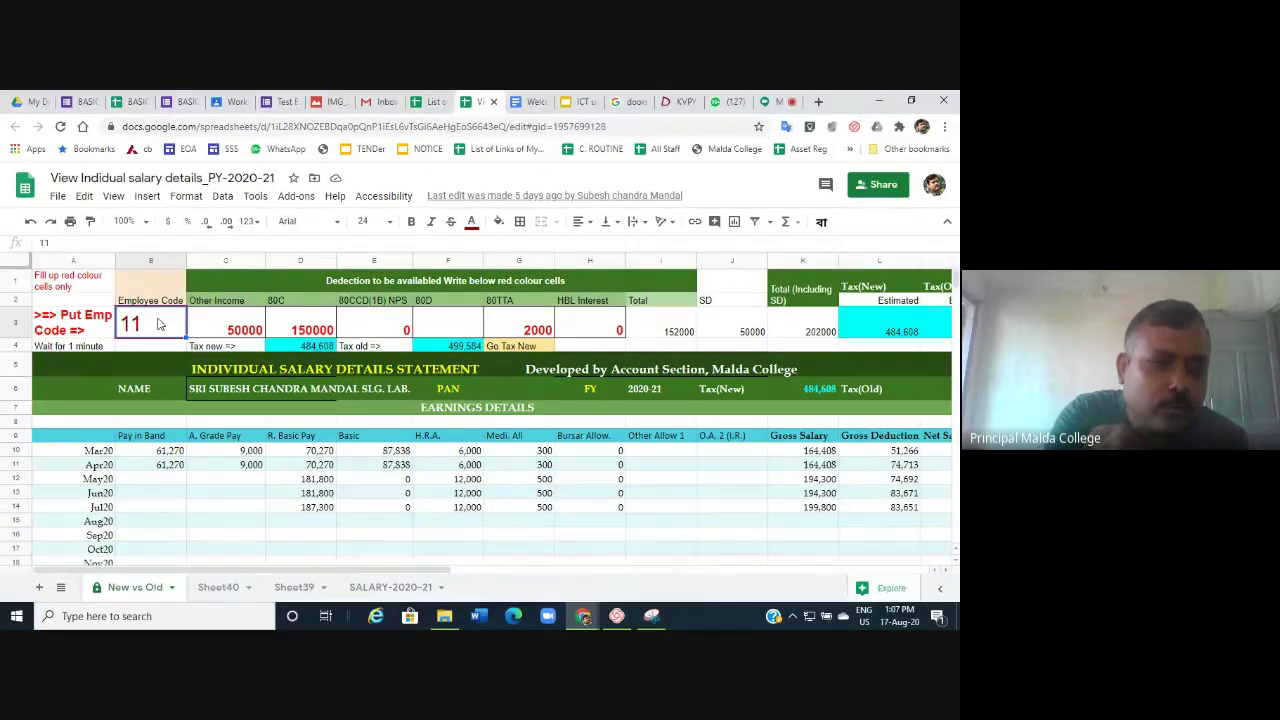
{"action": "type", "text": "1"}
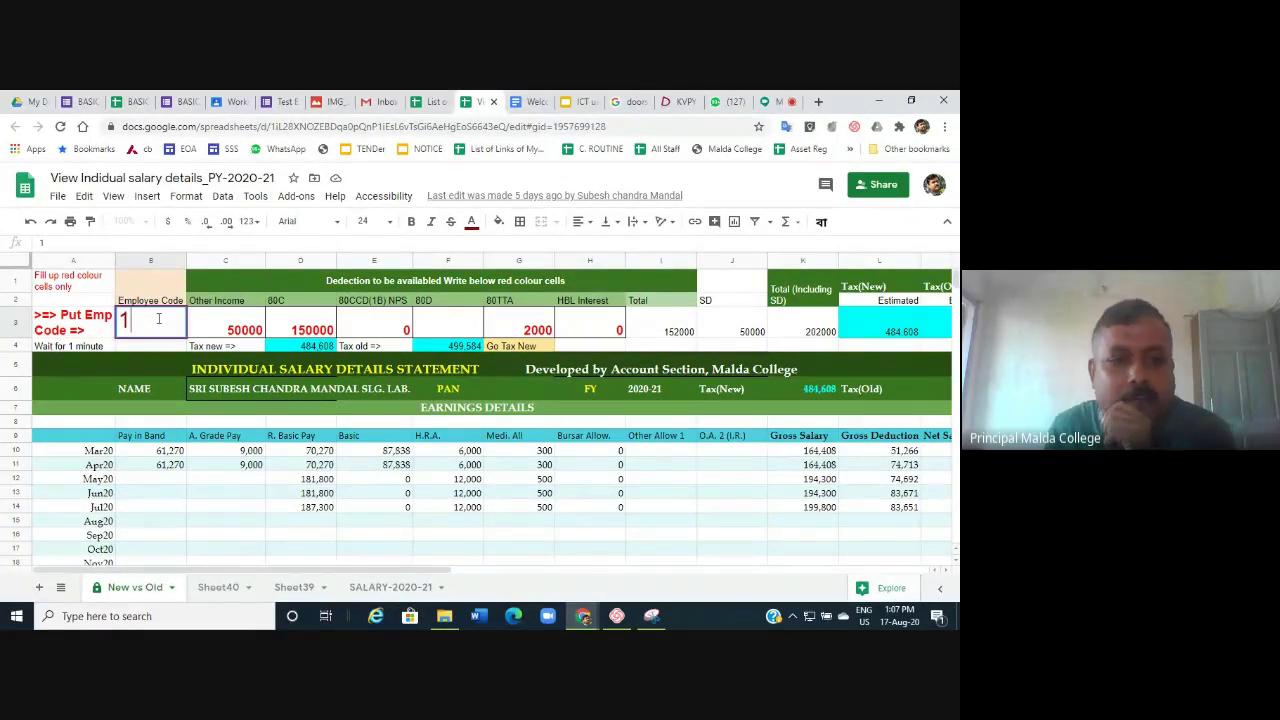
{"action": "left_click", "coordinate": [37, 484]}
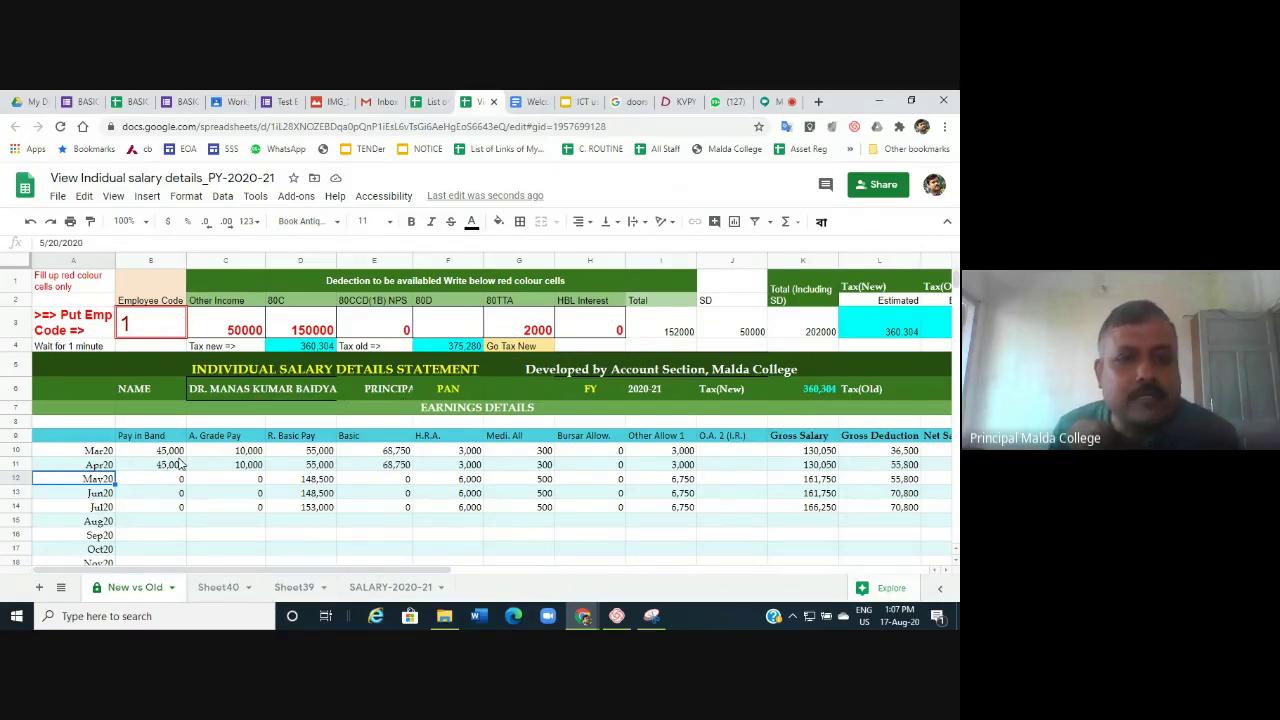
{"action": "scroll", "coordinate": [180, 462], "scroll_direction": "down", "scroll_amount": 2}
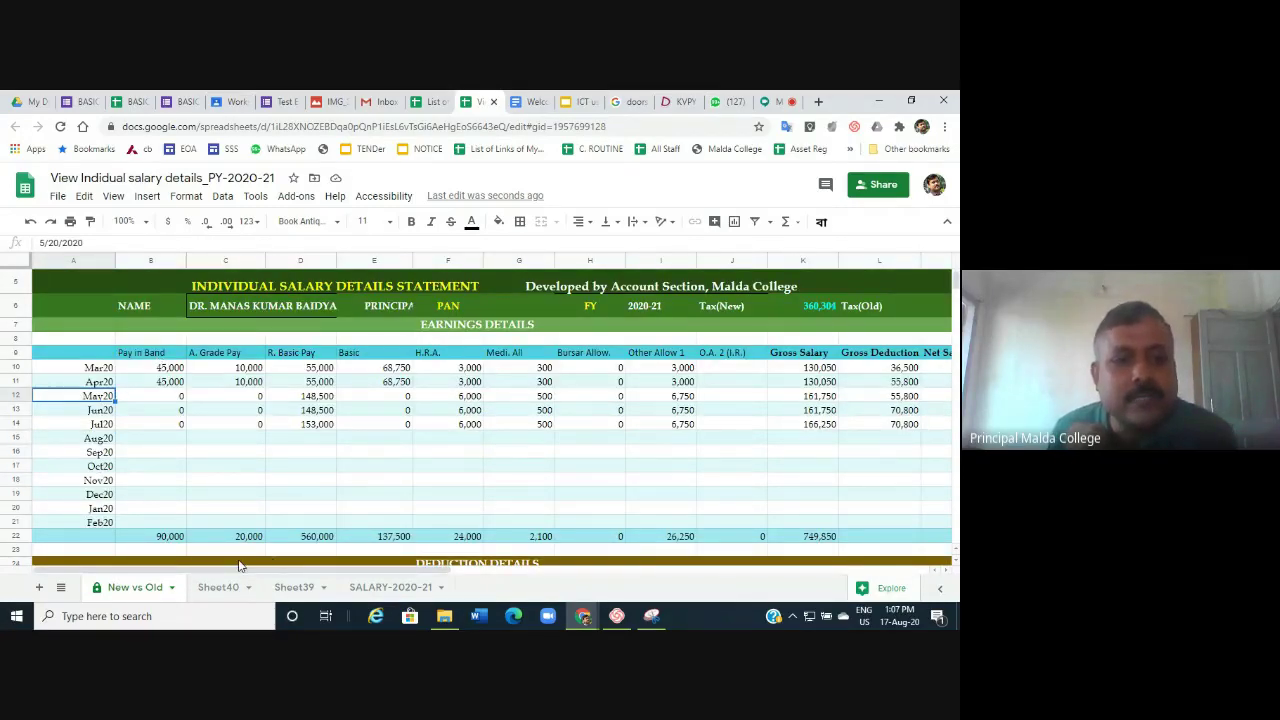
{"action": "scroll", "coordinate": [284, 482], "scroll_direction": "up", "scroll_amount": 2}
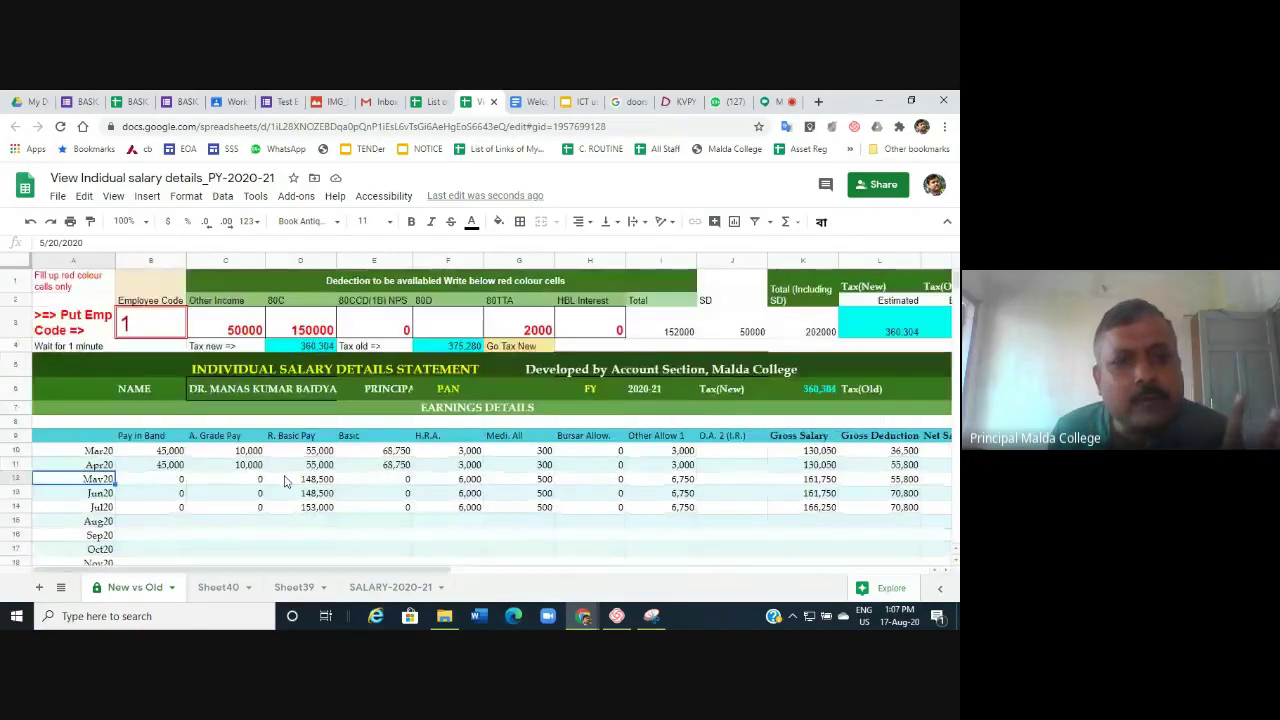
Review employee 1's statement, then return to List of Links of My Creations.
{"action": "left_click", "coordinate": [160, 523]}
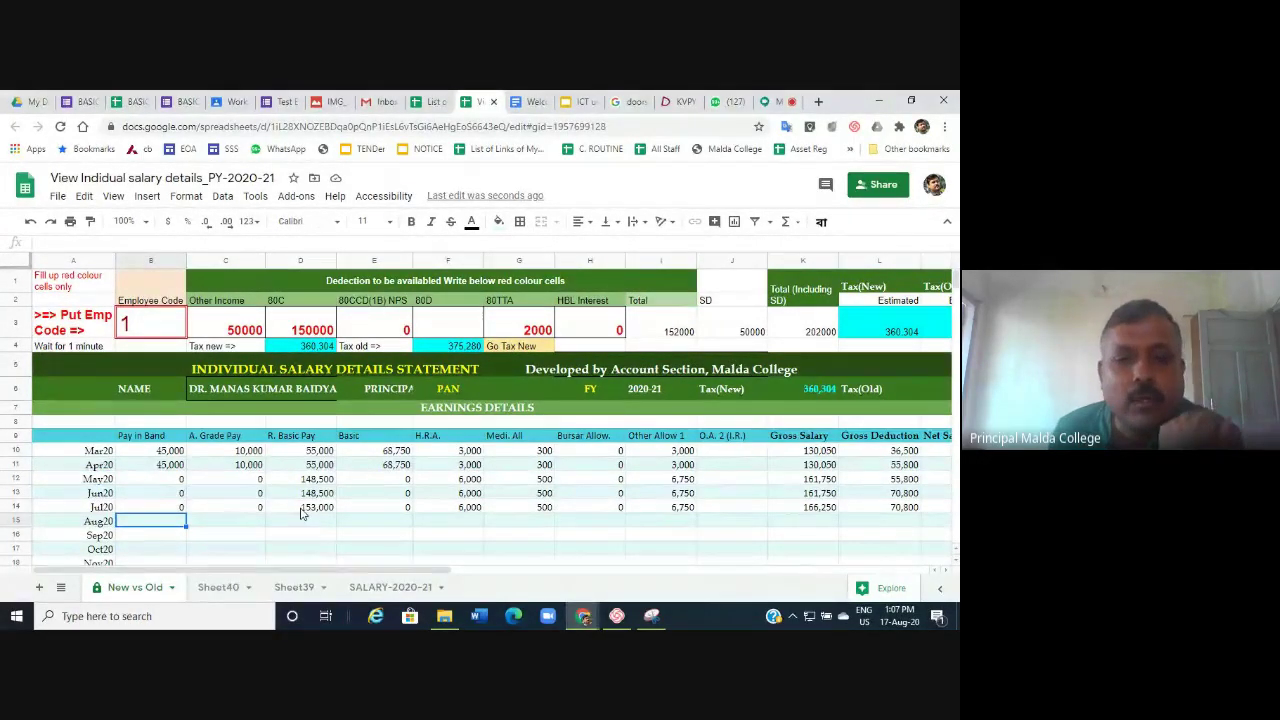
{"action": "scroll", "coordinate": [323, 514], "scroll_direction": "down", "scroll_amount": 6}
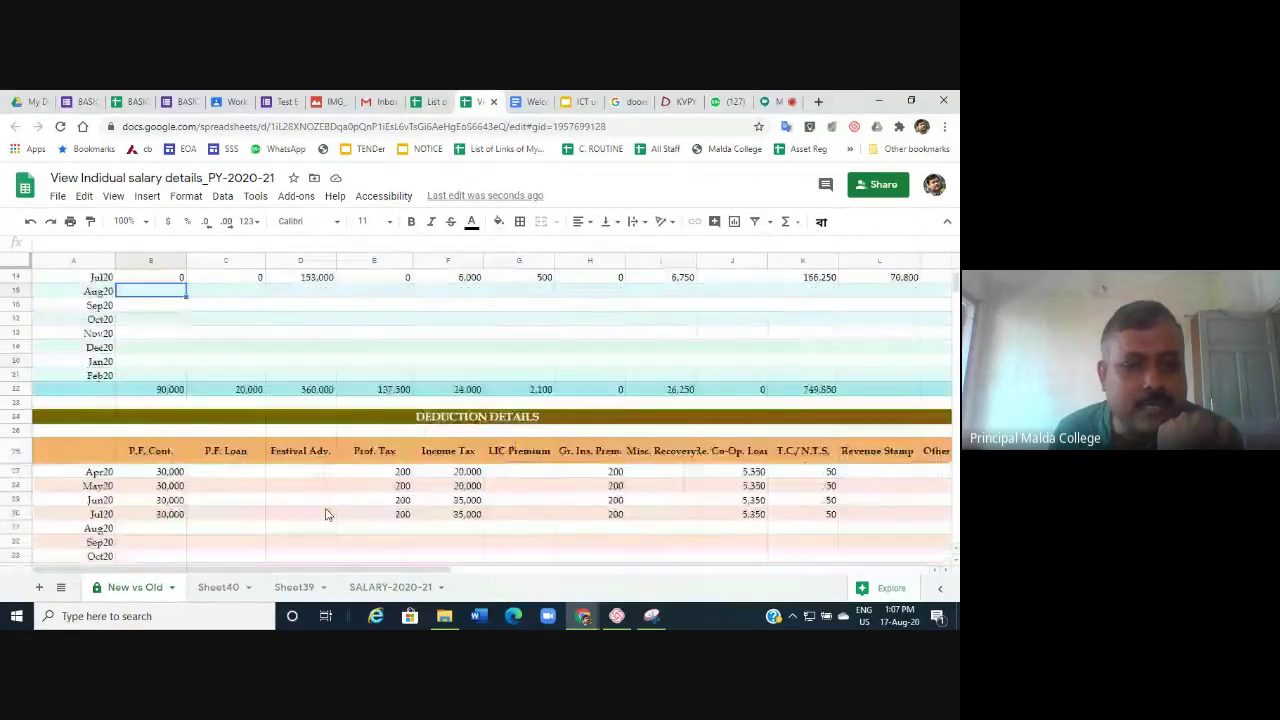
{"action": "scroll", "coordinate": [325, 514], "scroll_direction": "up", "scroll_amount": 8}
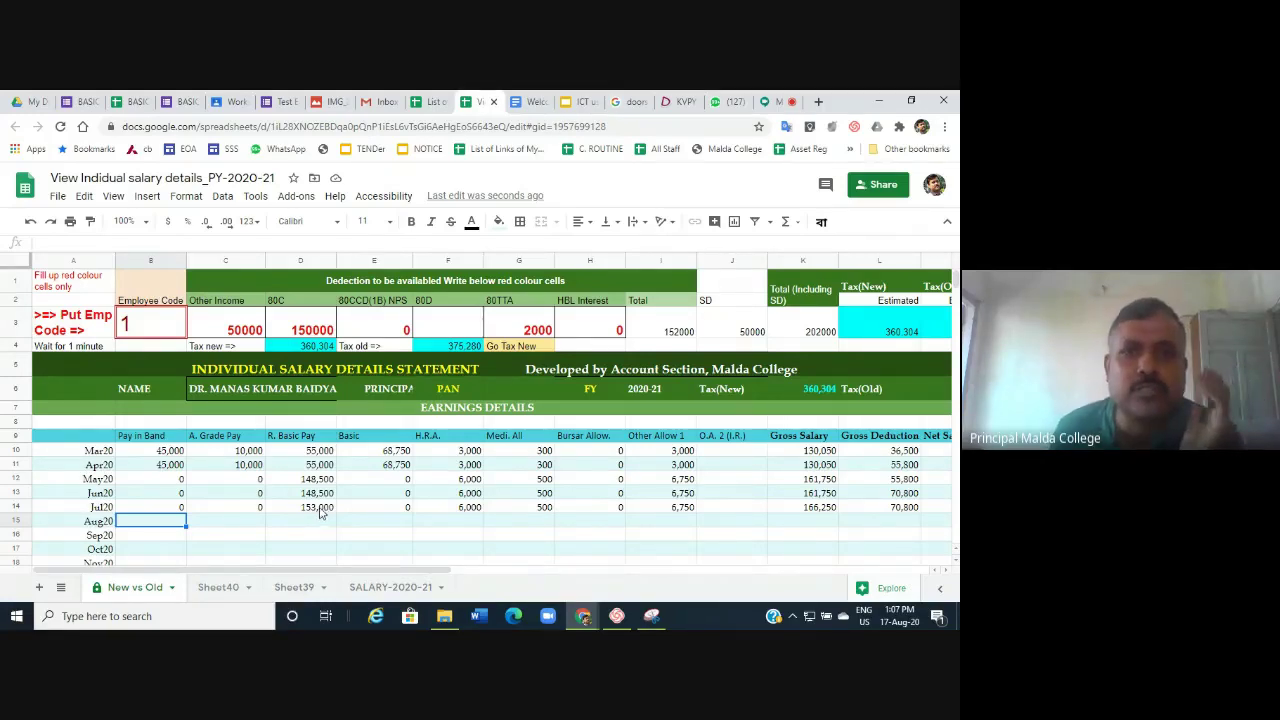
{"action": "left_click", "coordinate": [434, 102]}
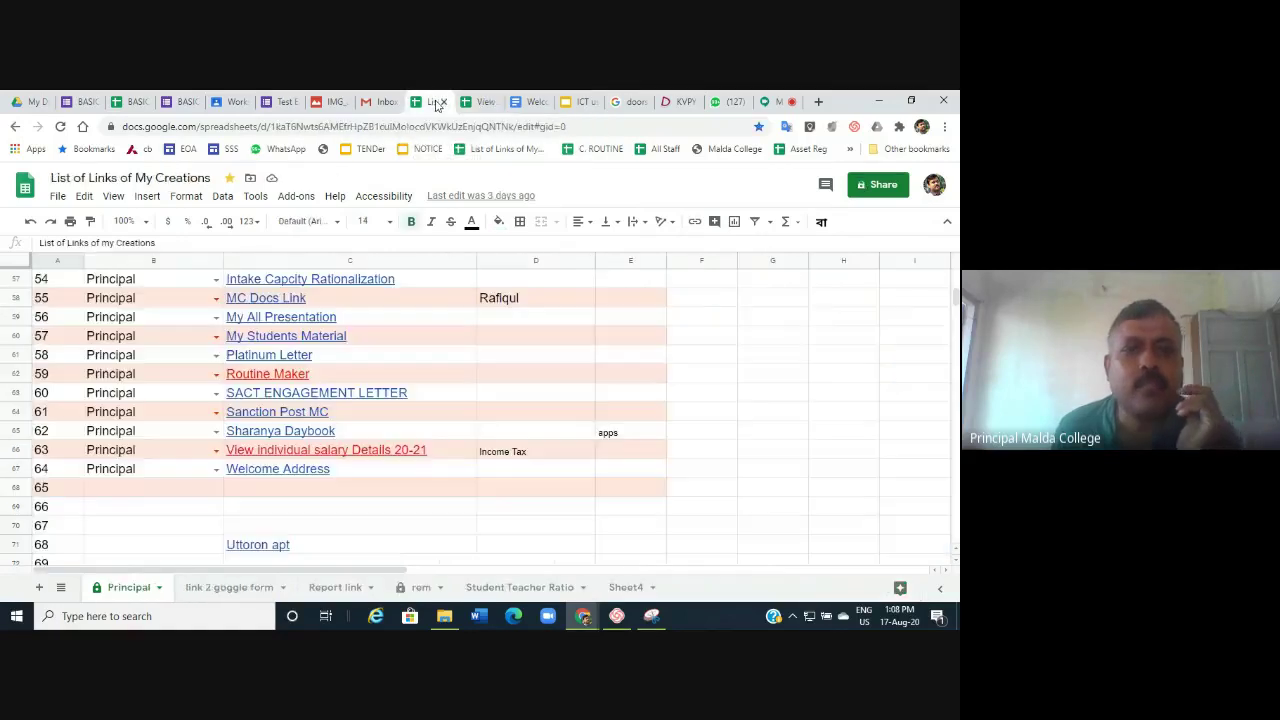
Open SHARANYA DAY BOOKT from the Sharanya Daybook link and reveal the later sheet tabs.
{"action": "left_click", "coordinate": [282, 447]}
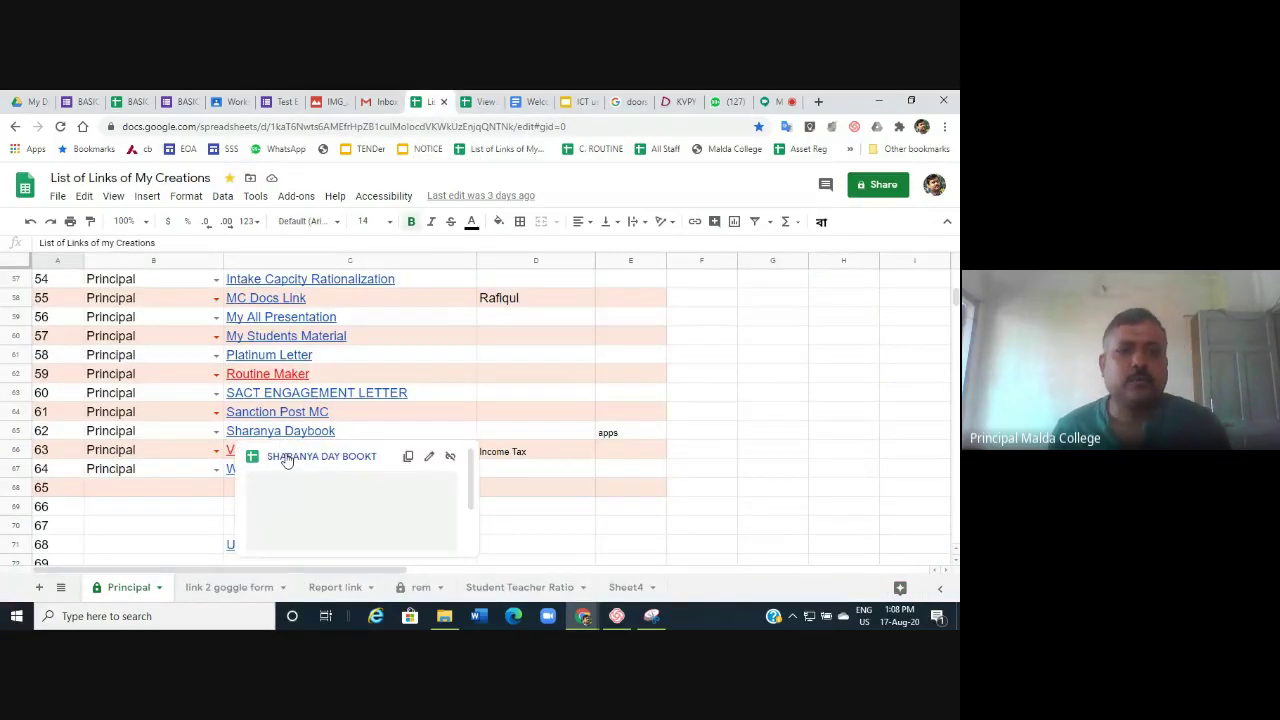
{"action": "left_click", "coordinate": [286, 457]}
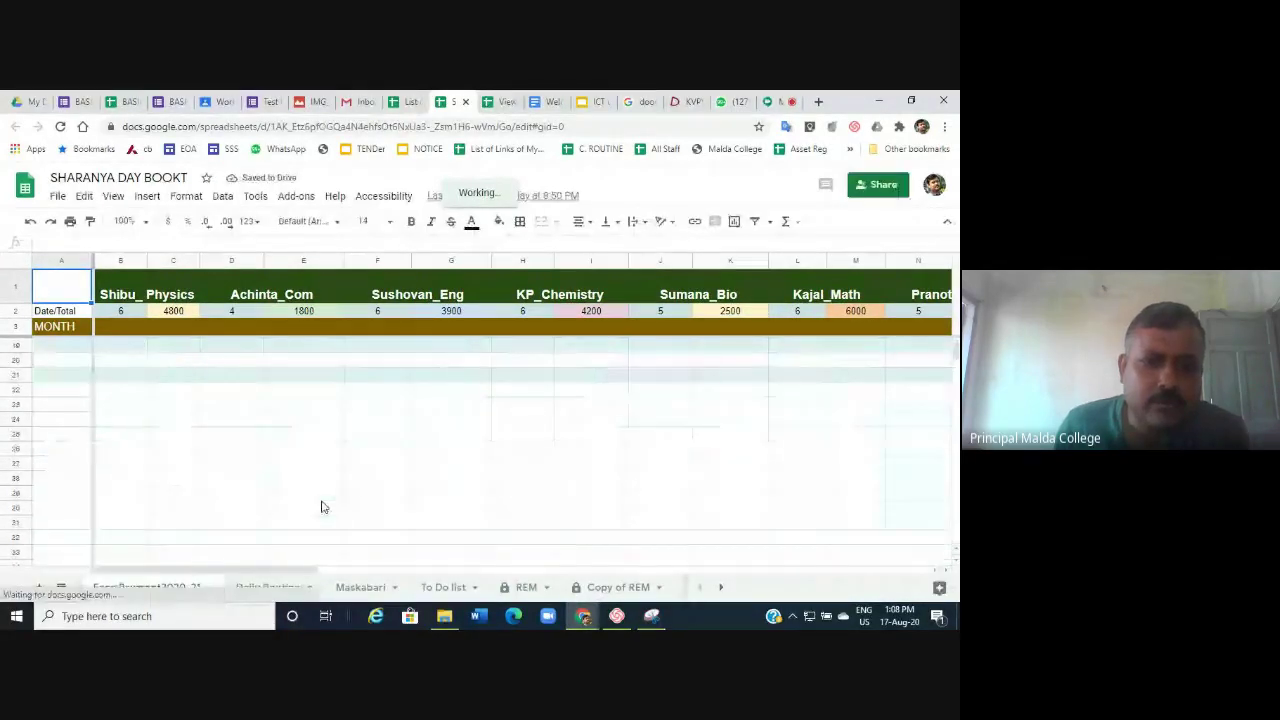
{"action": "left_click", "coordinate": [721, 588]}
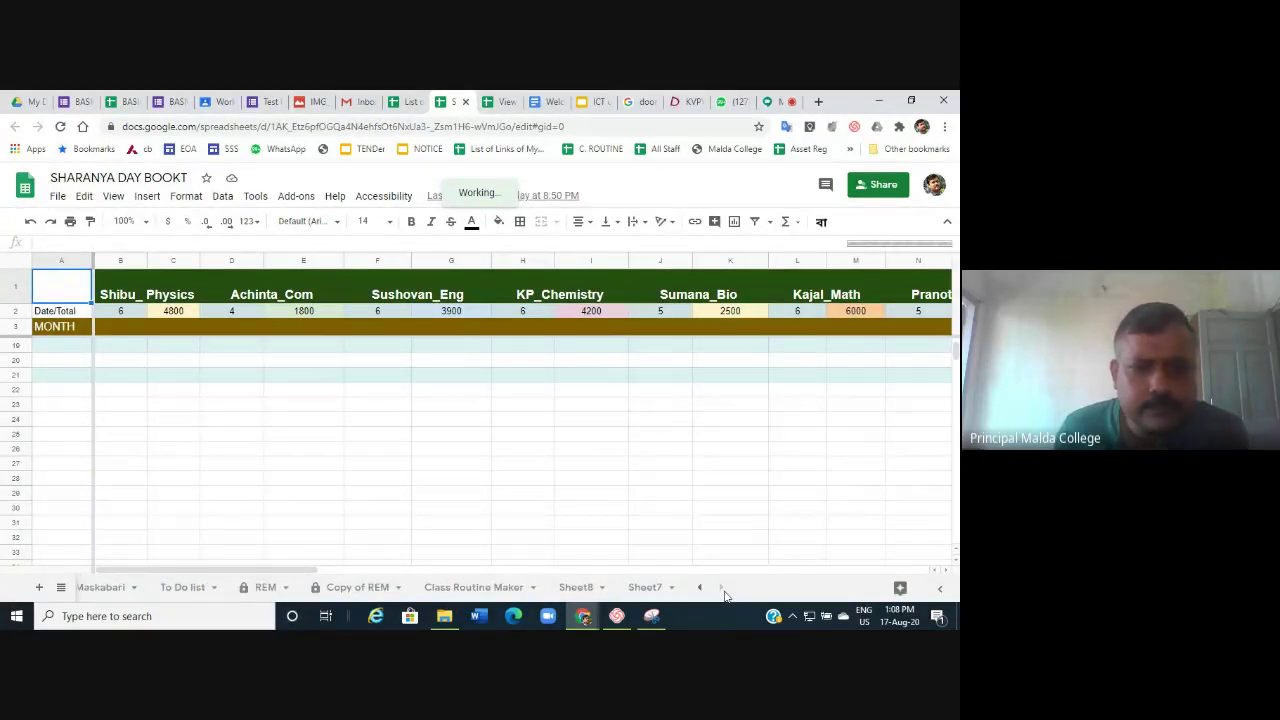
On Class Routine Maker, clear the filled Monday, Tuesday and Wednesday routine slots.
{"action": "left_click", "coordinate": [504, 590]}
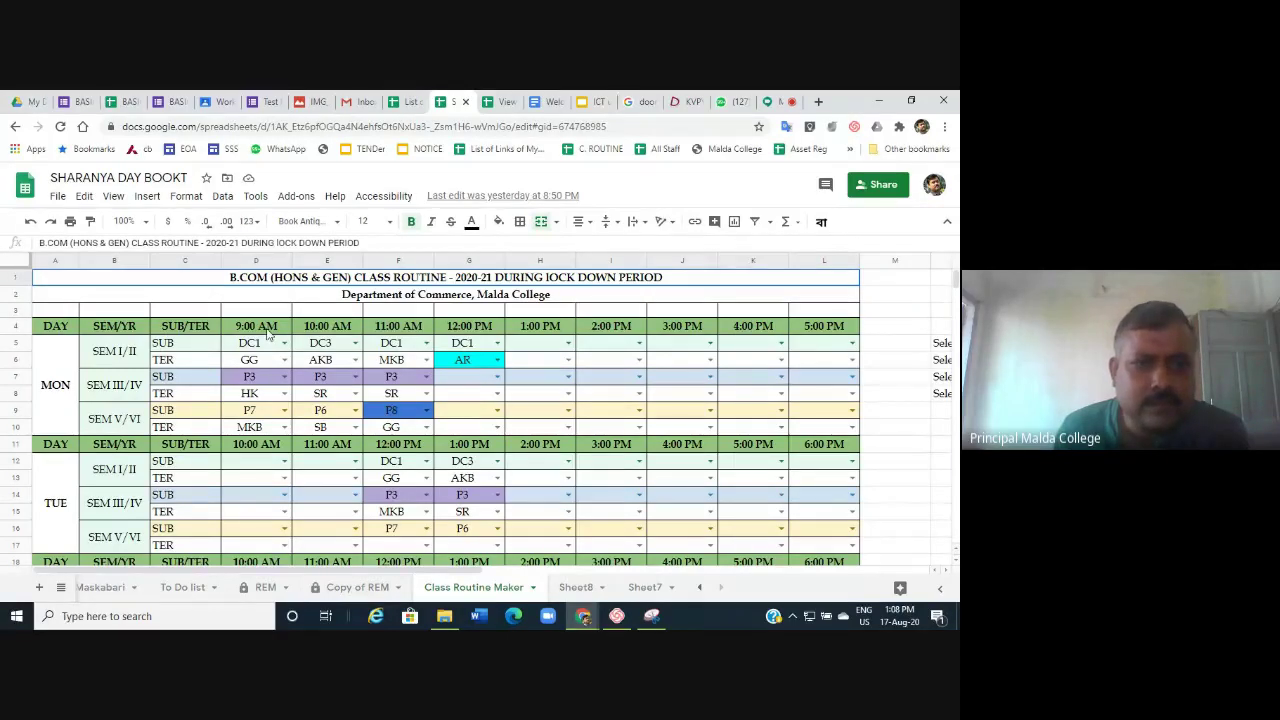
{"action": "left_click_drag", "start_coordinate": [250, 348], "coordinate": [558, 432]}
{"action": "key", "text": "Delete"}
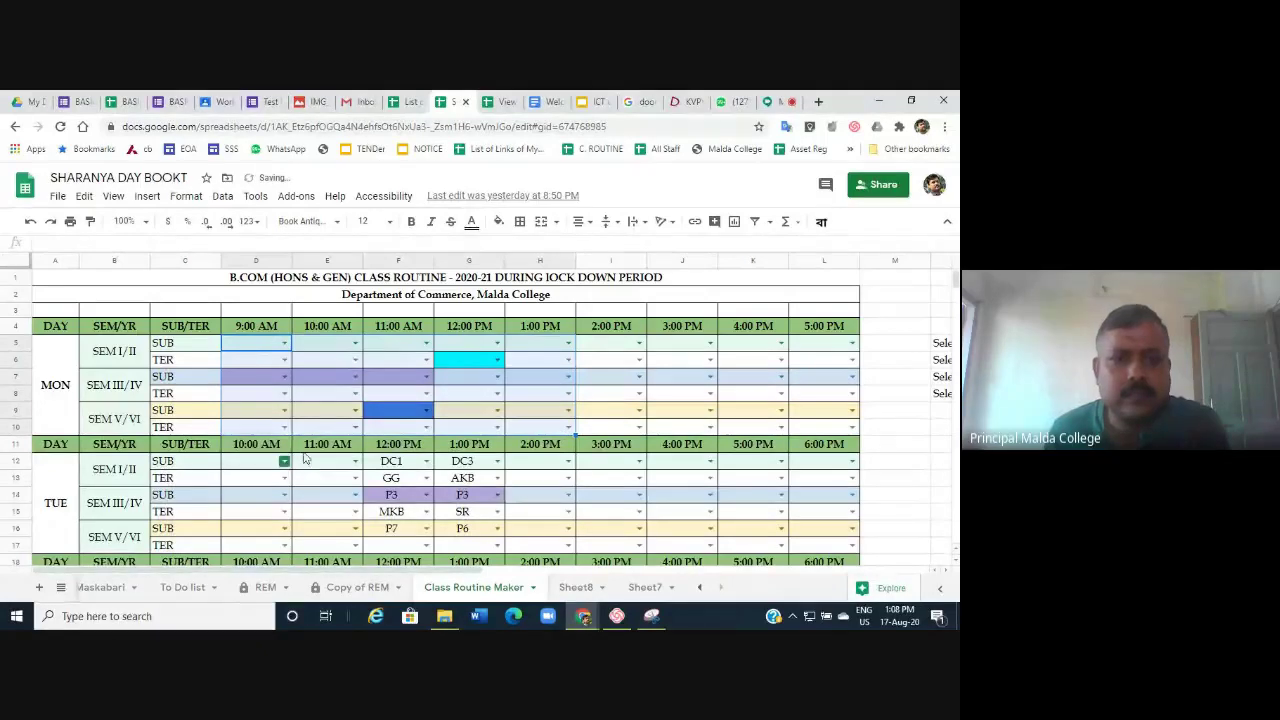
{"action": "left_click_drag", "start_coordinate": [327, 461], "coordinate": [497, 547]}
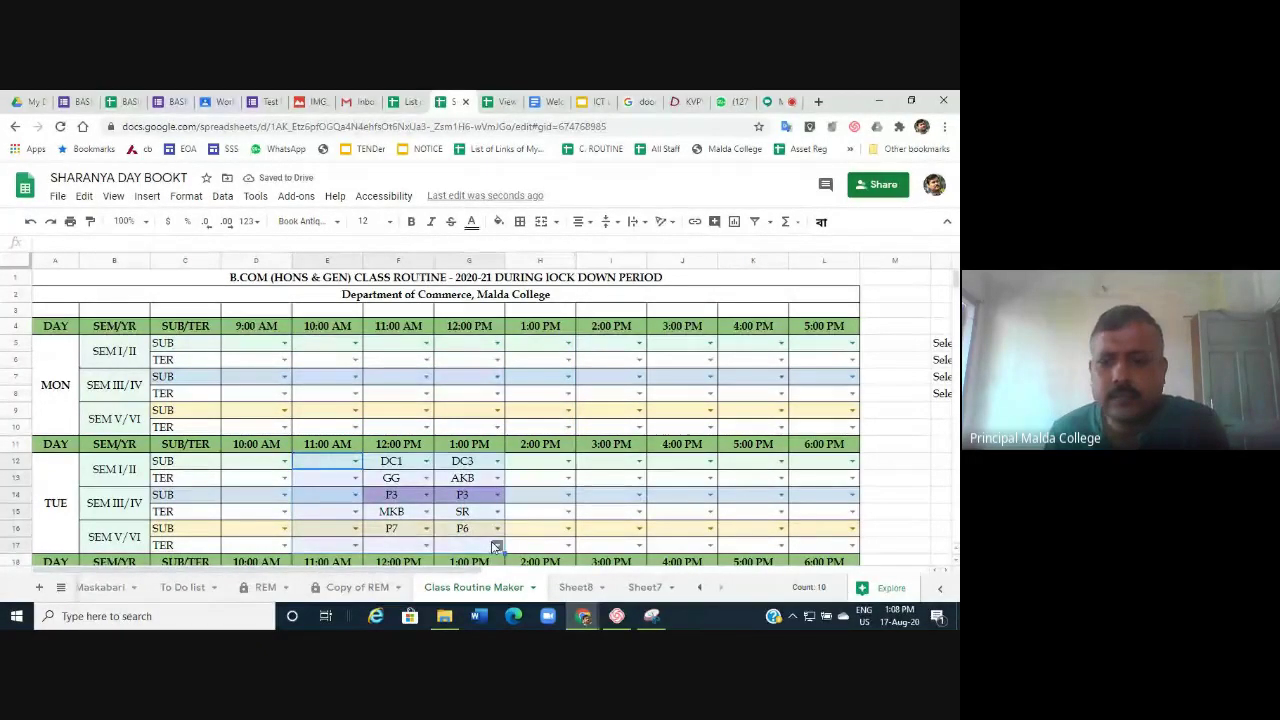
{"action": "key", "text": "Delete"}
{"action": "scroll", "coordinate": [425, 508], "scroll_direction": "down", "scroll_amount": 5}
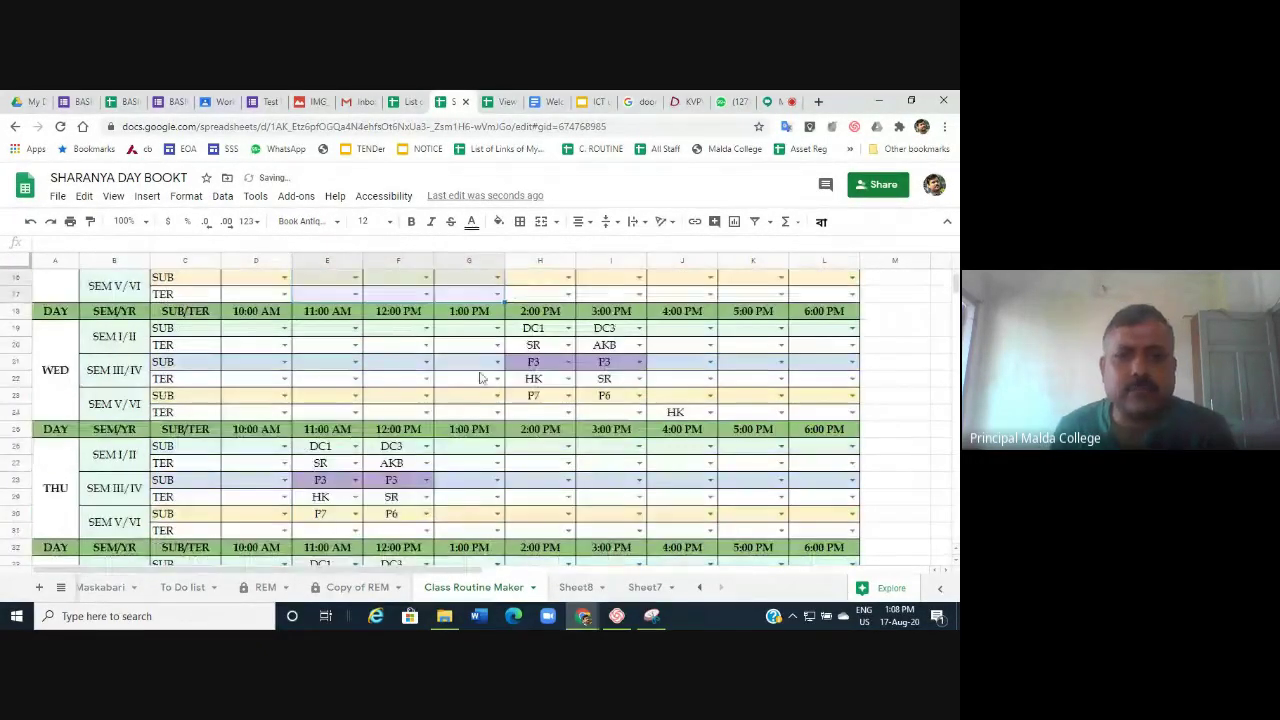
{"action": "left_click_drag", "start_coordinate": [535, 328], "coordinate": [643, 403]}
{"action": "key", "text": "Delete"}
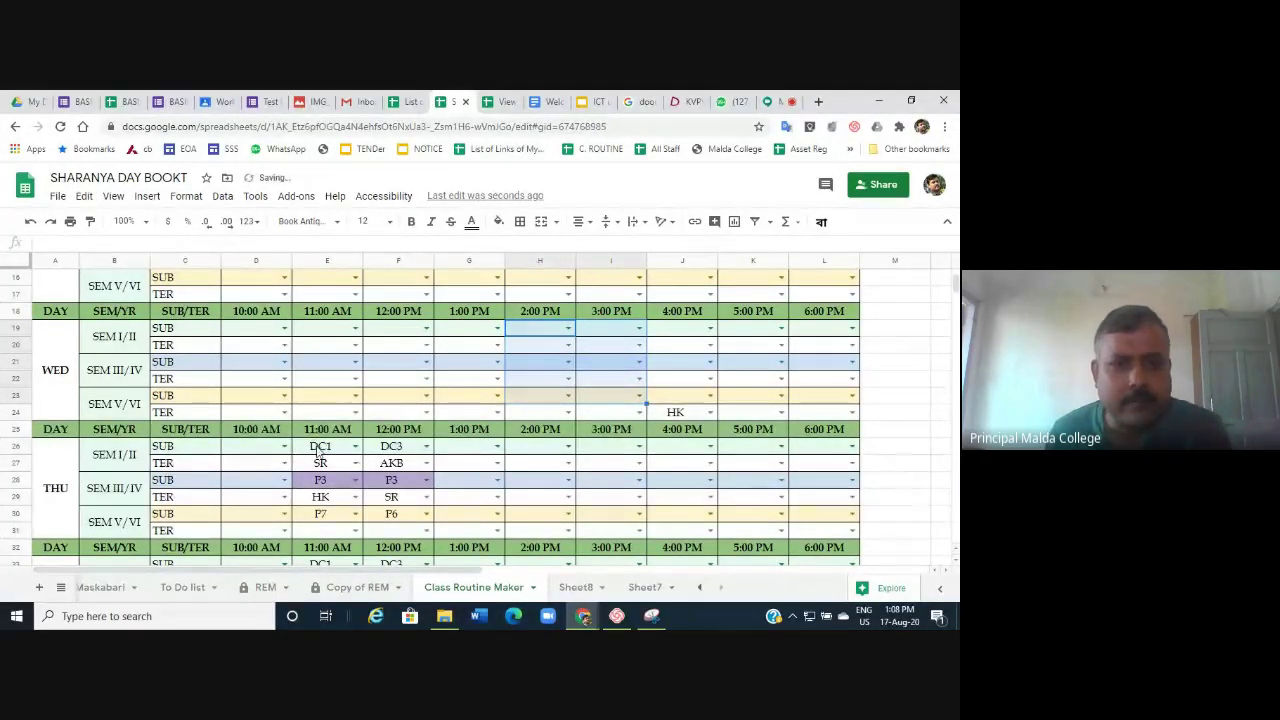
Clear the Thursday, Friday and Saturday slot entries and scroll down to the SUB/PAPER tables.
{"action": "left_click_drag", "start_coordinate": [320, 446], "coordinate": [410, 514]}
{"action": "key", "text": "Delete"}
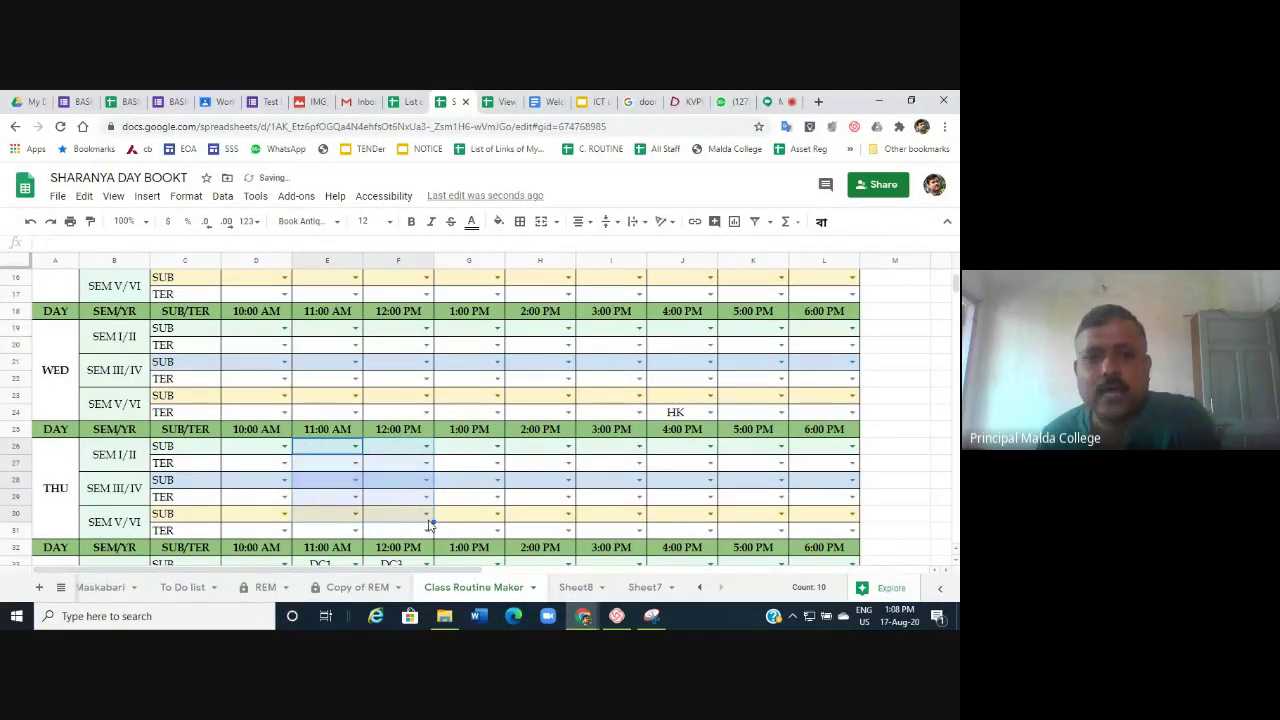
{"action": "scroll", "coordinate": [308, 420], "scroll_direction": "down", "scroll_amount": 3}
{"action": "left_click_drag", "start_coordinate": [310, 398], "coordinate": [431, 481]}
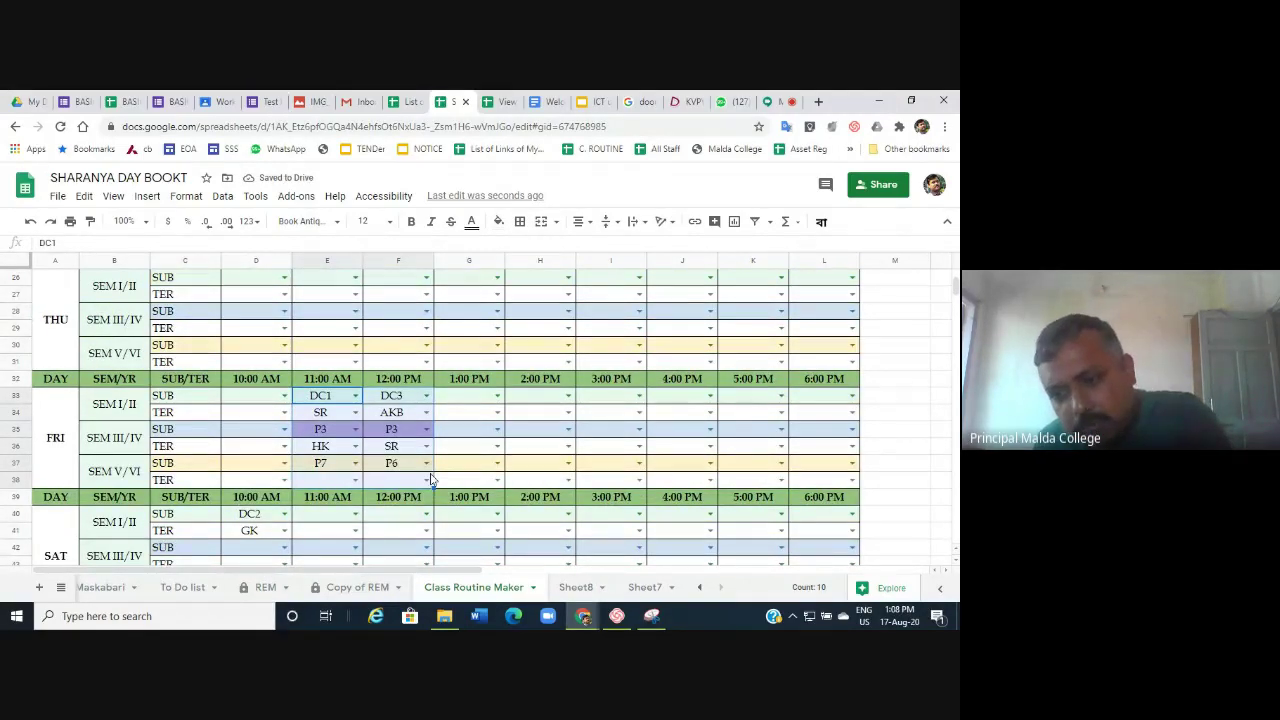
{"action": "key", "text": "Delete"}
{"action": "scroll", "coordinate": [430, 480], "scroll_direction": "down", "scroll_amount": 2}
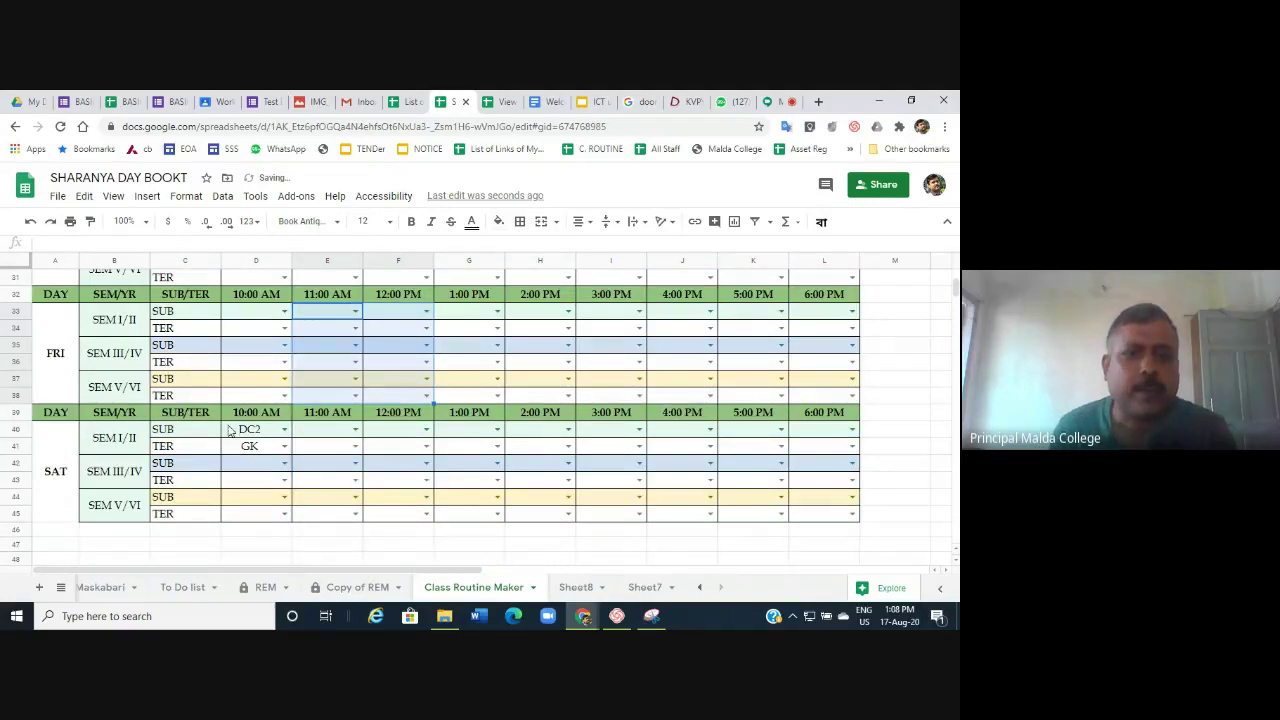
{"action": "left_click_drag", "start_coordinate": [238, 432], "coordinate": [248, 446]}
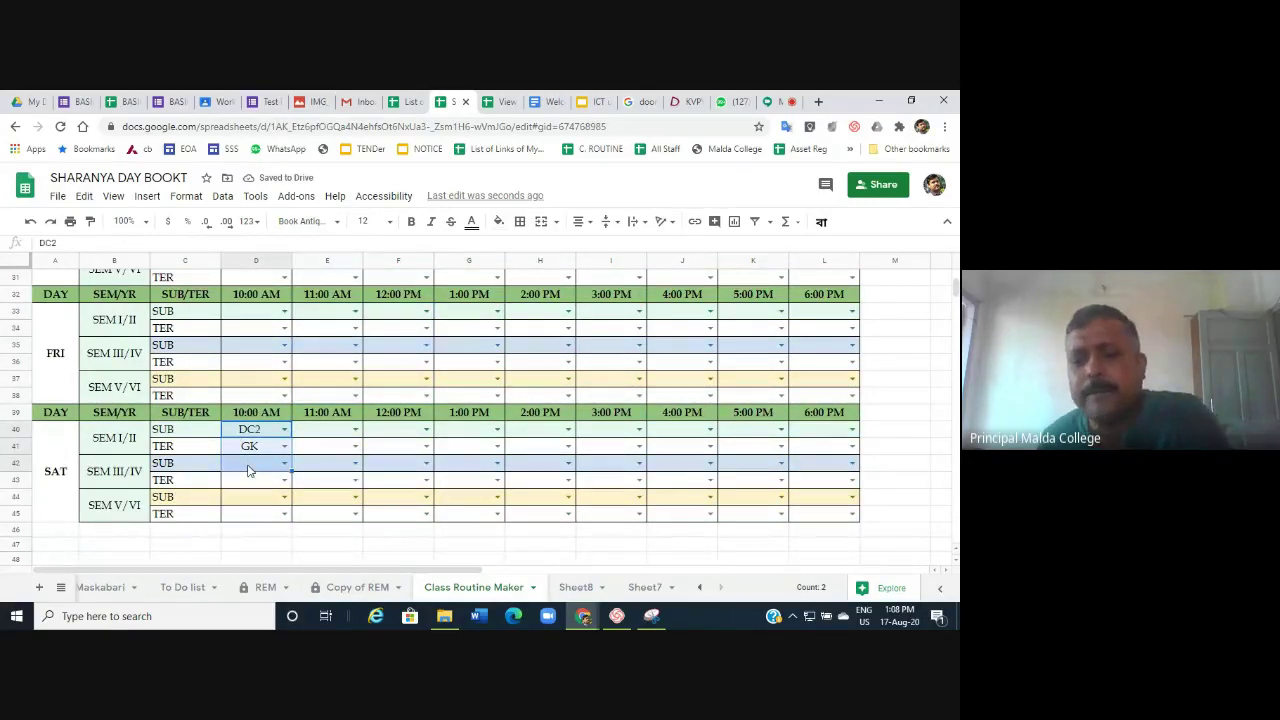
{"action": "key", "text": "Delete"}
{"action": "scroll", "coordinate": [249, 471], "scroll_direction": "up", "scroll_amount": 10}
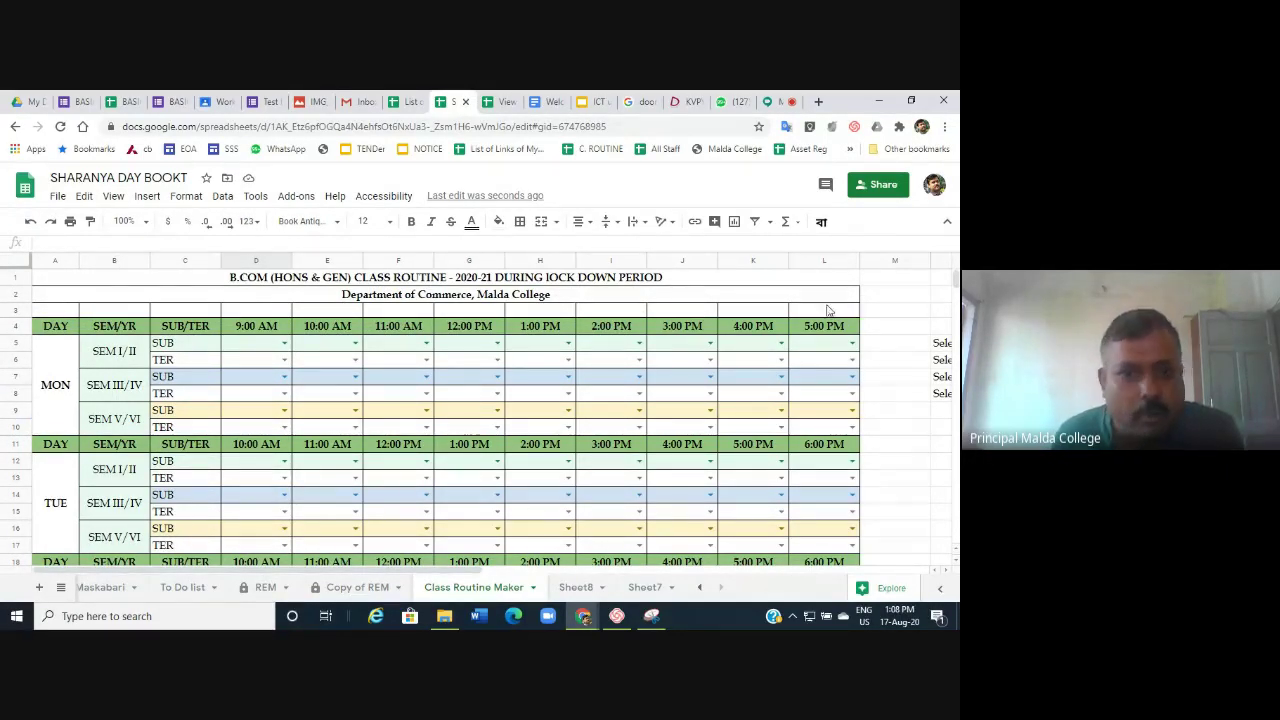
{"action": "scroll", "coordinate": [436, 489], "scroll_direction": "down", "scroll_amount": 10}
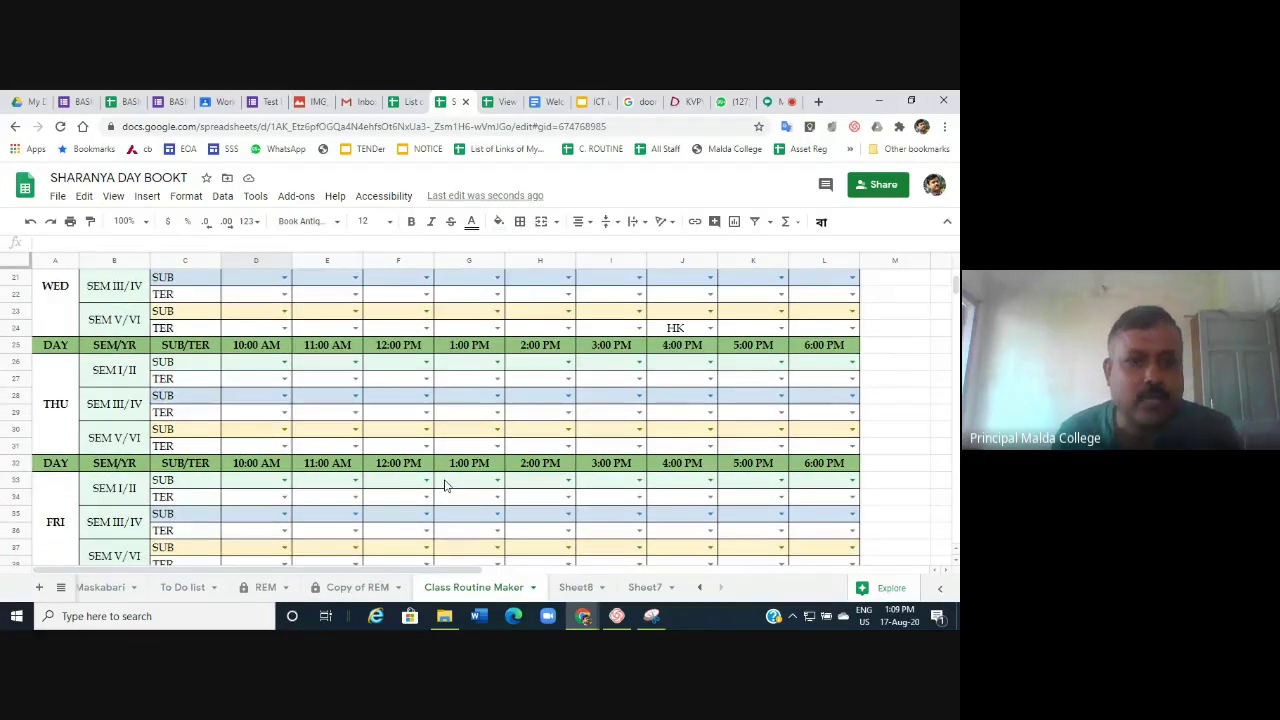
{"action": "scroll", "coordinate": [445, 485], "scroll_direction": "down", "scroll_amount": 3}
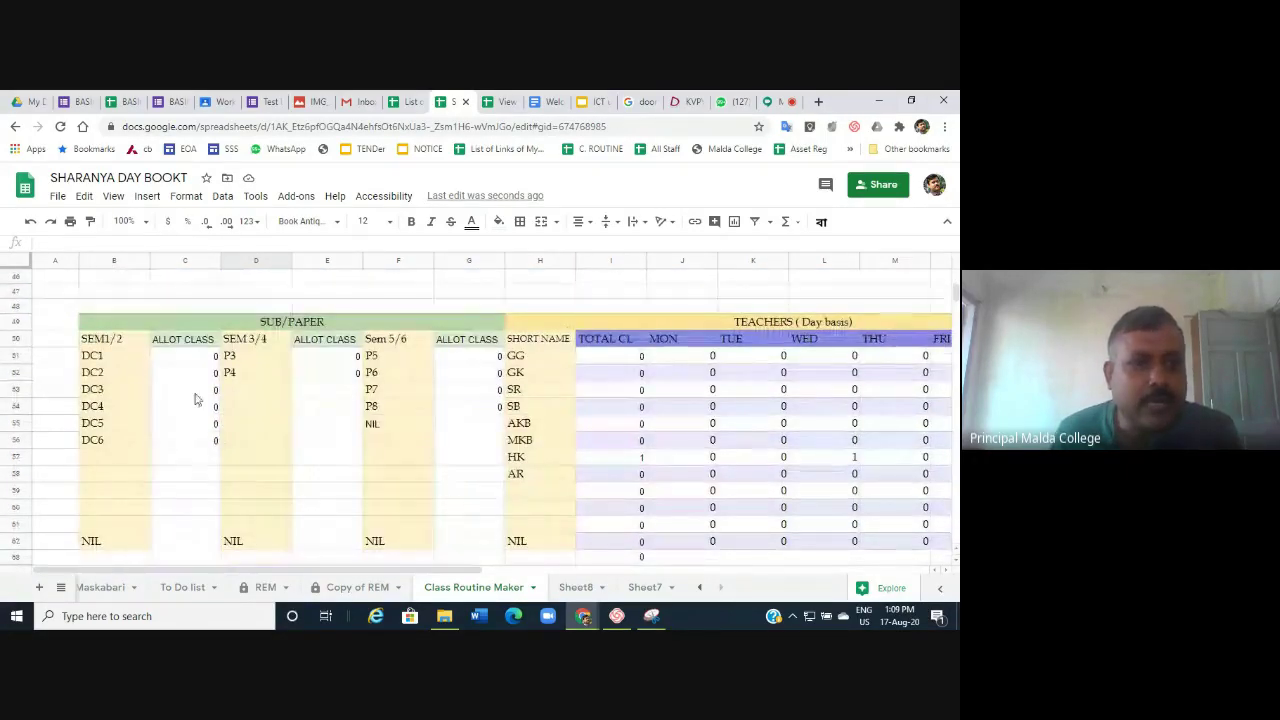
{"action": "left_click", "coordinate": [104, 342]}
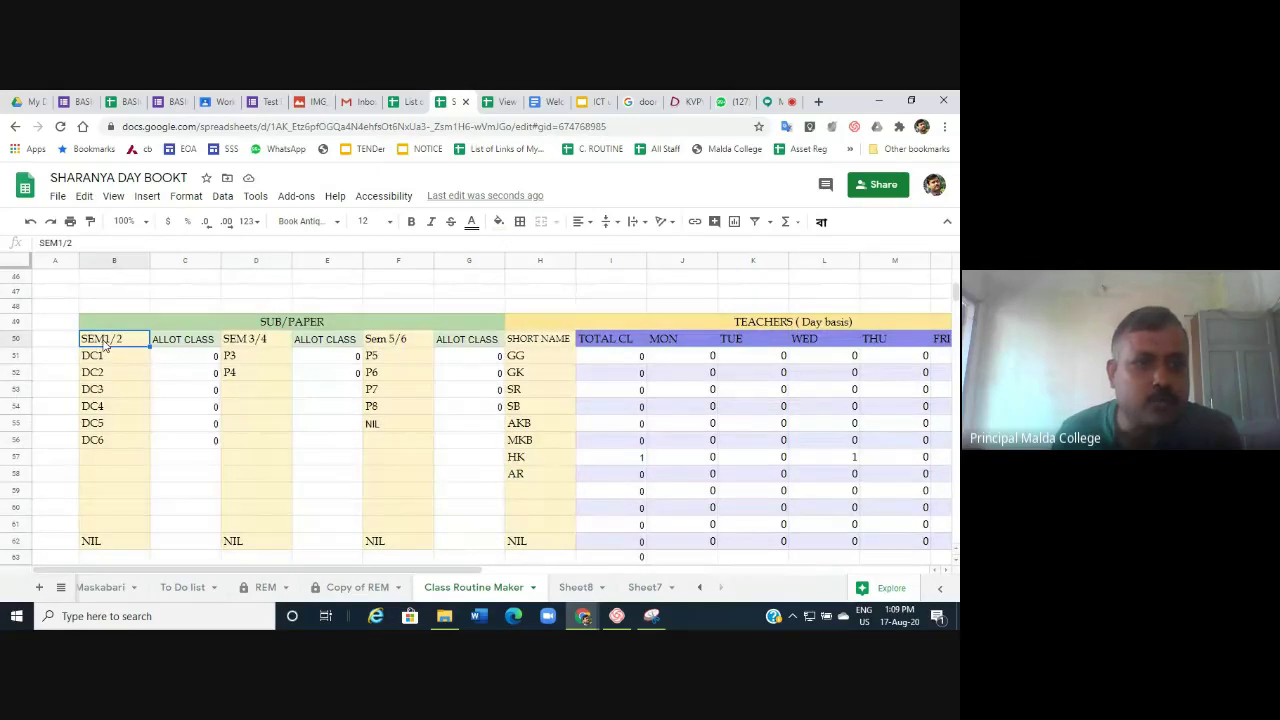
{"action": "left_click_drag", "start_coordinate": [103, 360], "coordinate": [103, 447]}
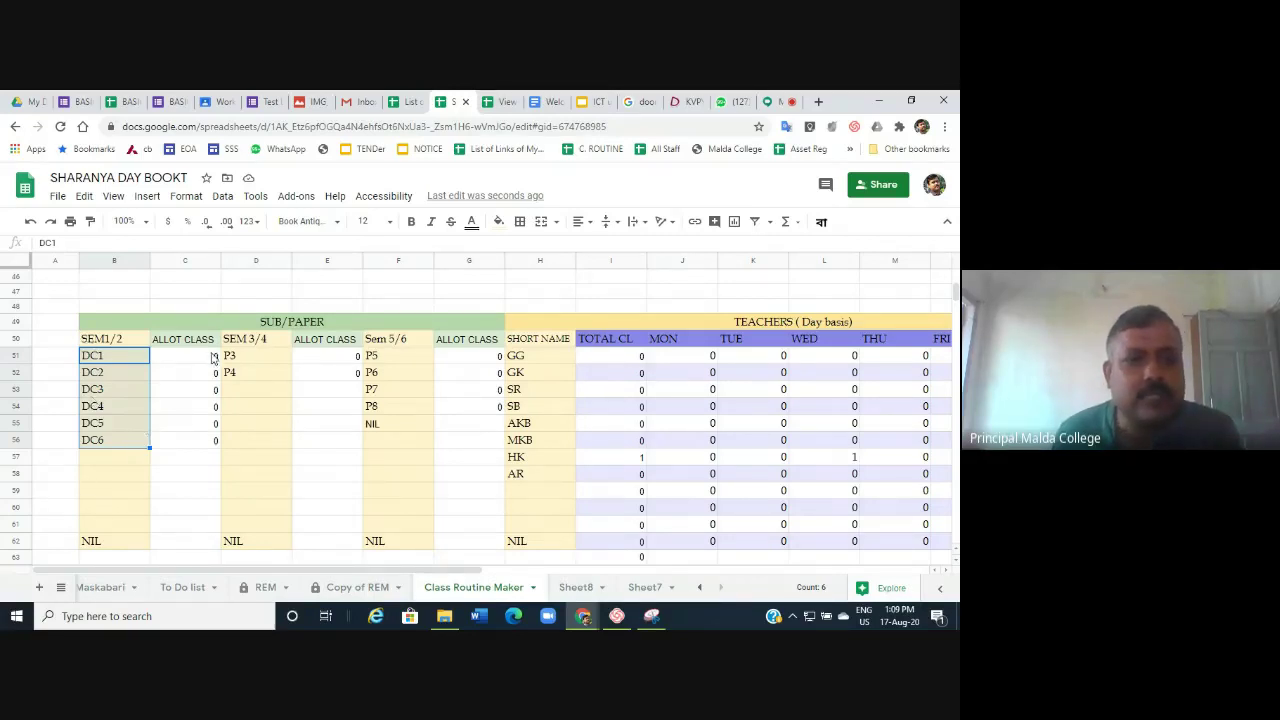
{"action": "left_click", "coordinate": [262, 360]}
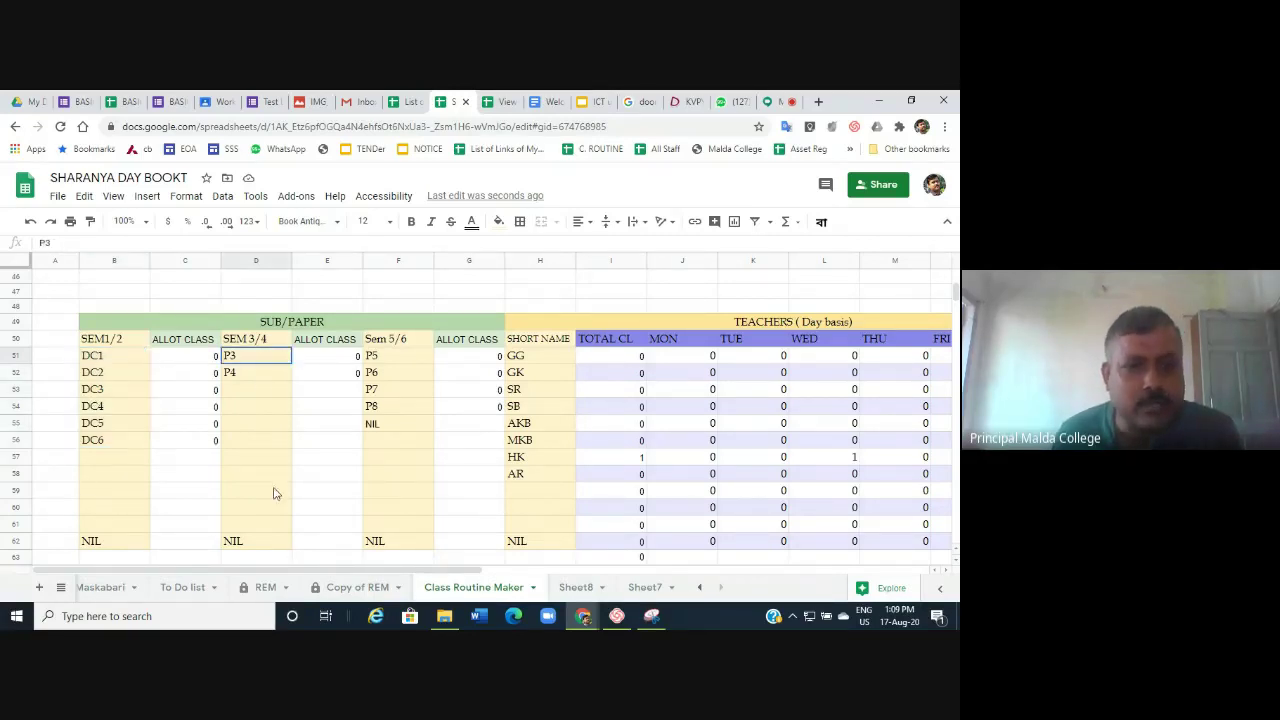
{"action": "left_click", "coordinate": [268, 541], "text": "shift"}
{"action": "left_click_drag", "start_coordinate": [398, 339], "coordinate": [399, 512]}
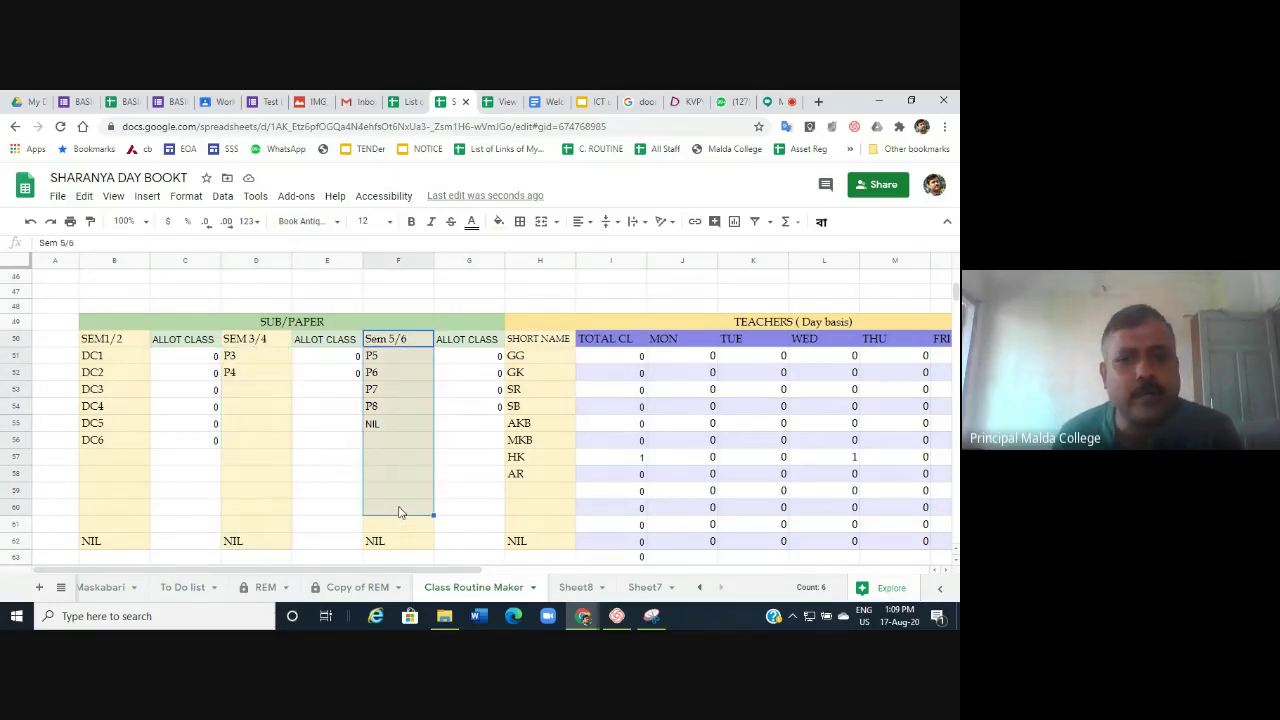
{"action": "left_click_drag", "start_coordinate": [534, 357], "coordinate": [533, 503]}
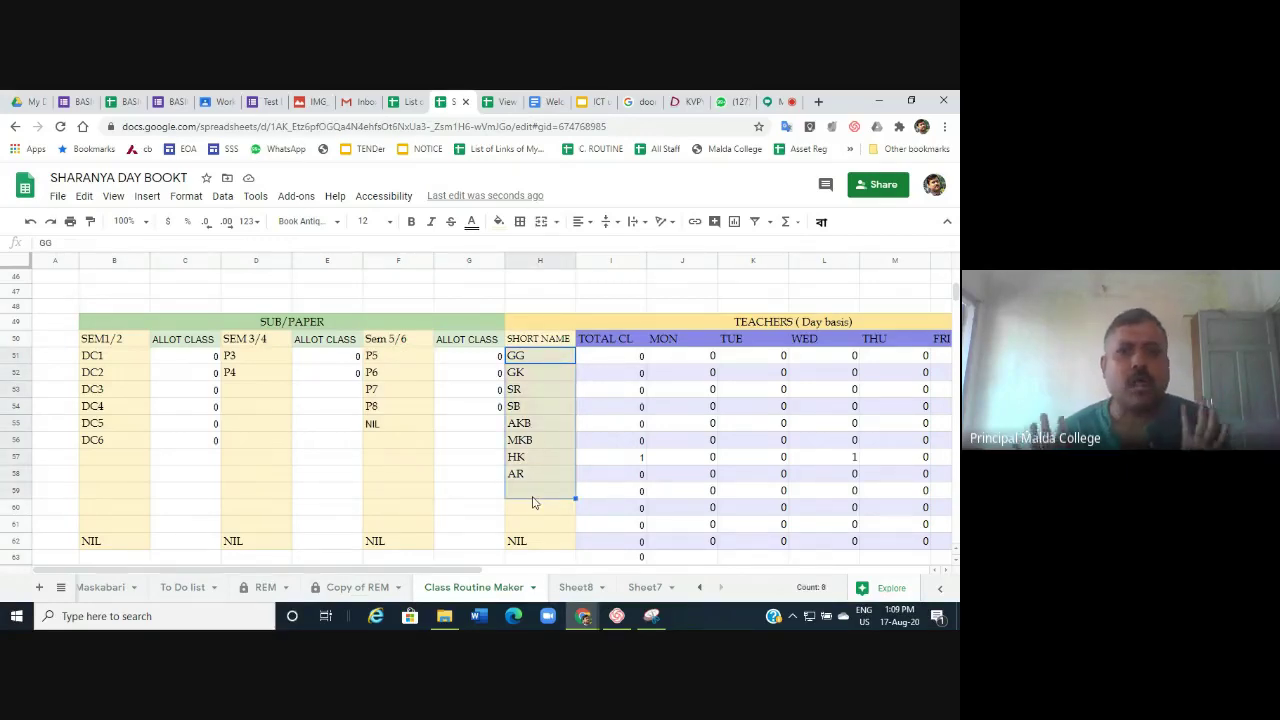
{"action": "scroll", "coordinate": [533, 503], "scroll_direction": "up", "scroll_amount": 12}
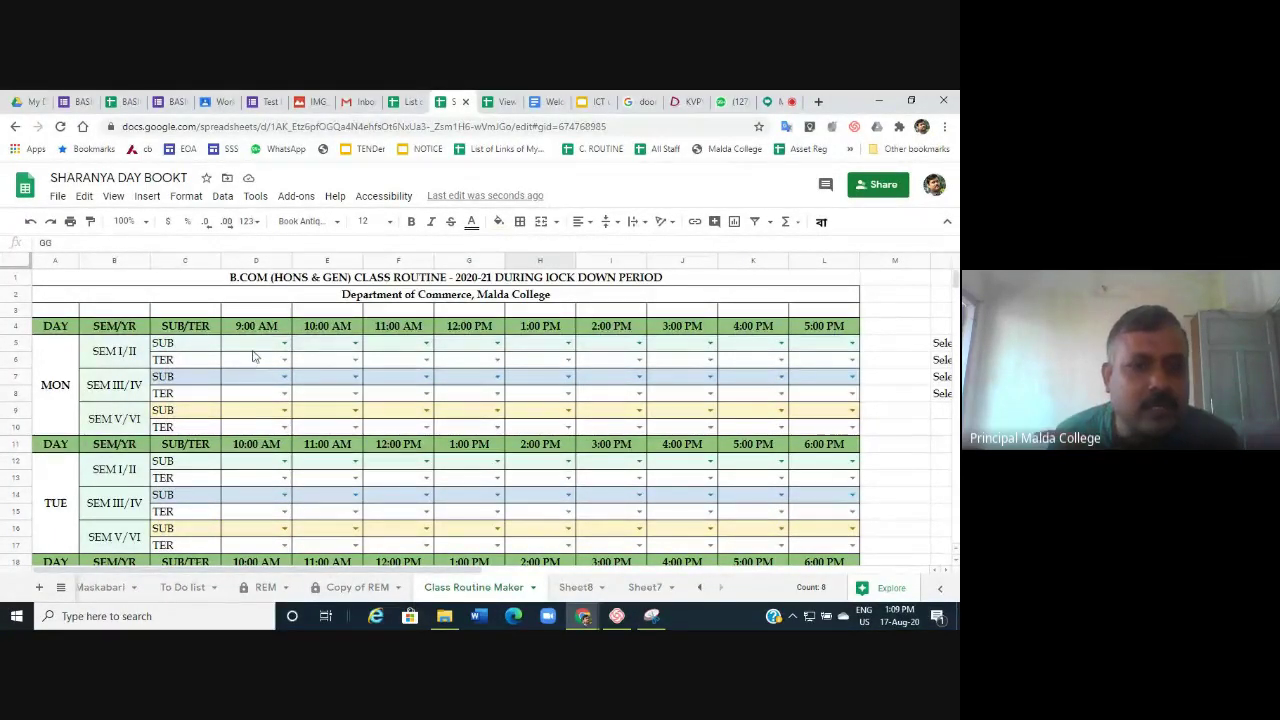
{"action": "left_click", "coordinate": [255, 352]}
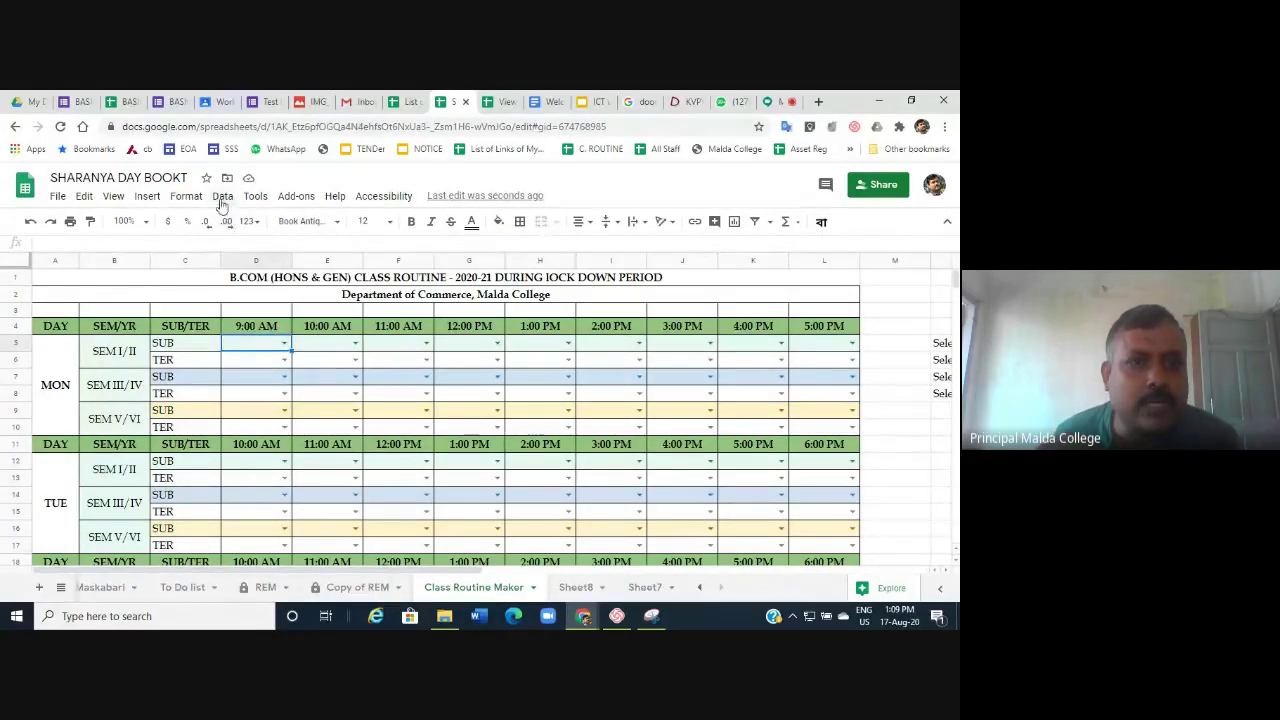
{"action": "left_click", "coordinate": [222, 196]}
{"action": "left_click", "coordinate": [262, 380]}
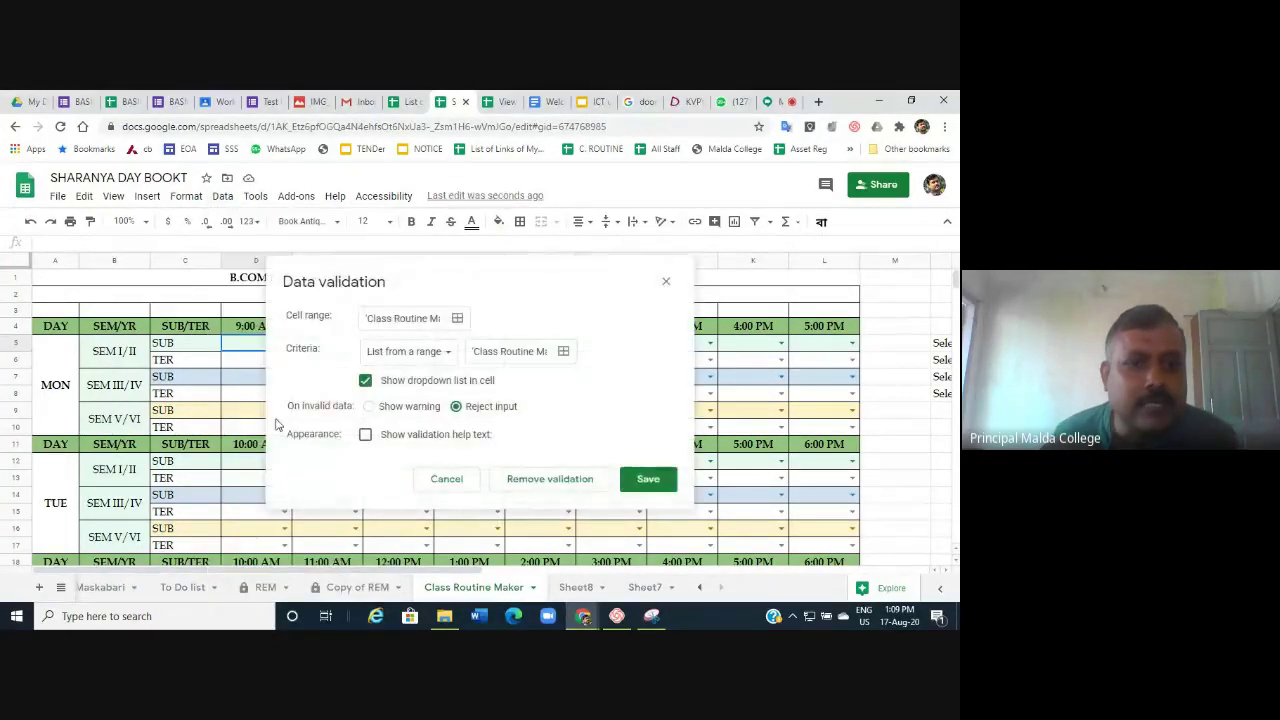
{"action": "left_click", "coordinate": [666, 281]}
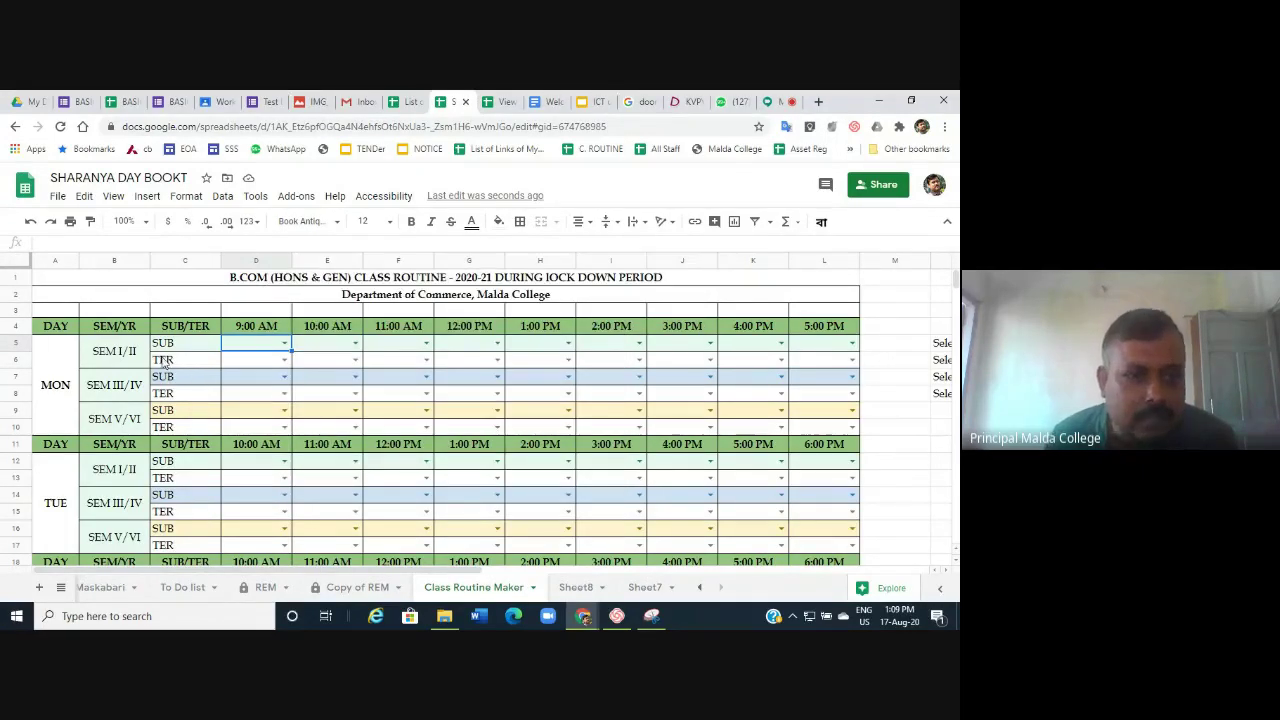
{"action": "scroll", "coordinate": [180, 405], "scroll_direction": "down", "scroll_amount": 10}
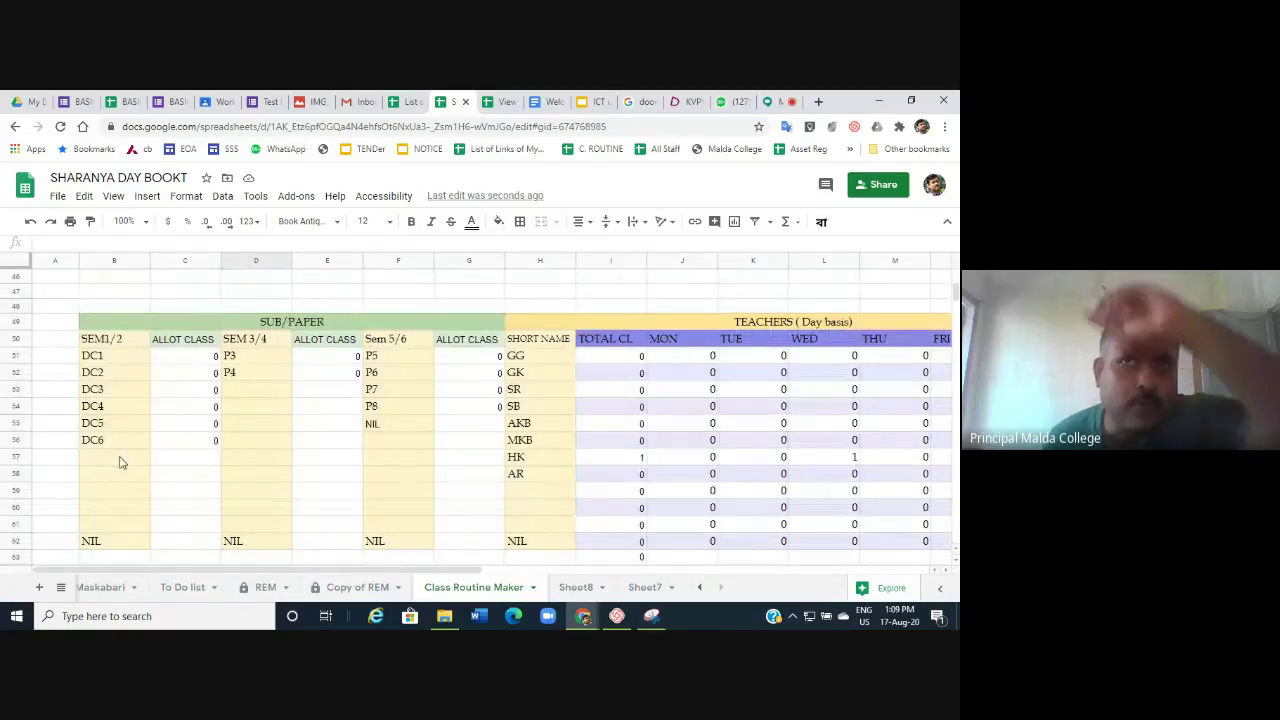
{"action": "scroll", "coordinate": [118, 462], "scroll_direction": "up", "scroll_amount": 10}
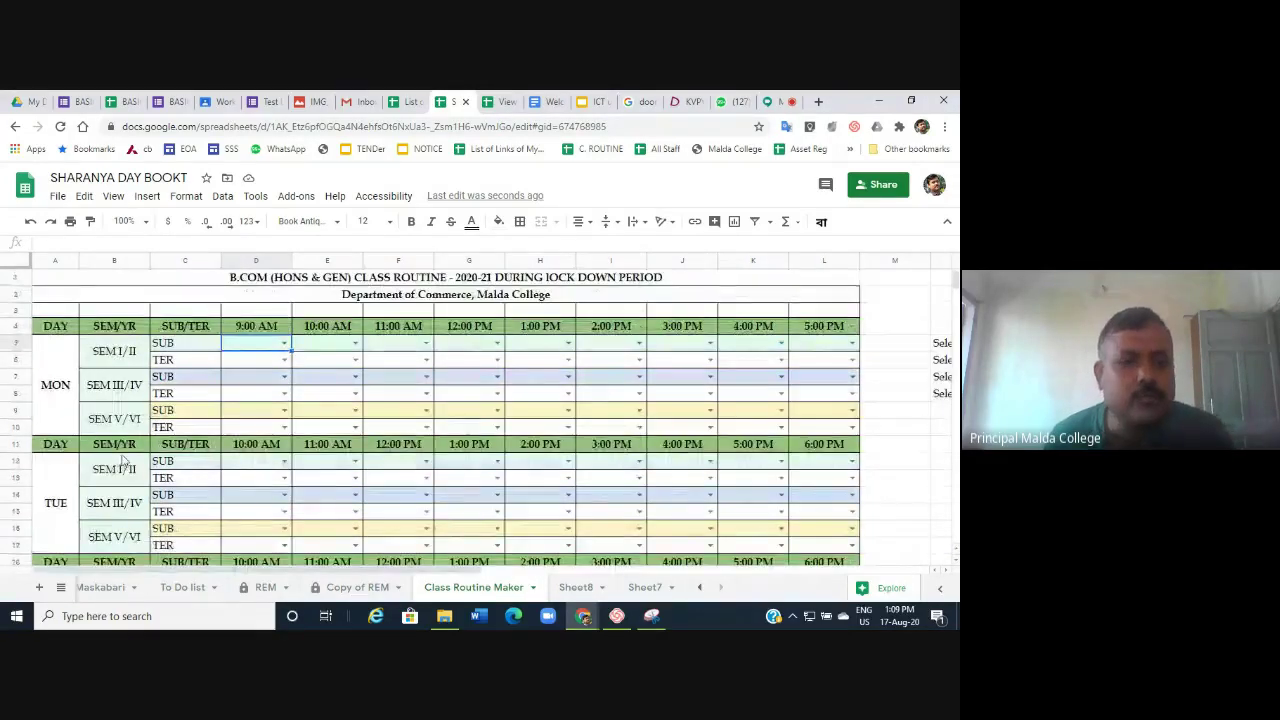
{"action": "scroll", "coordinate": [117, 440], "scroll_direction": "down", "scroll_amount": 10}
Enter dc7 in B57 below DC6 and confirm it appears in D5's 9:00 AM dropdown.
{"action": "left_click", "coordinate": [108, 475]}
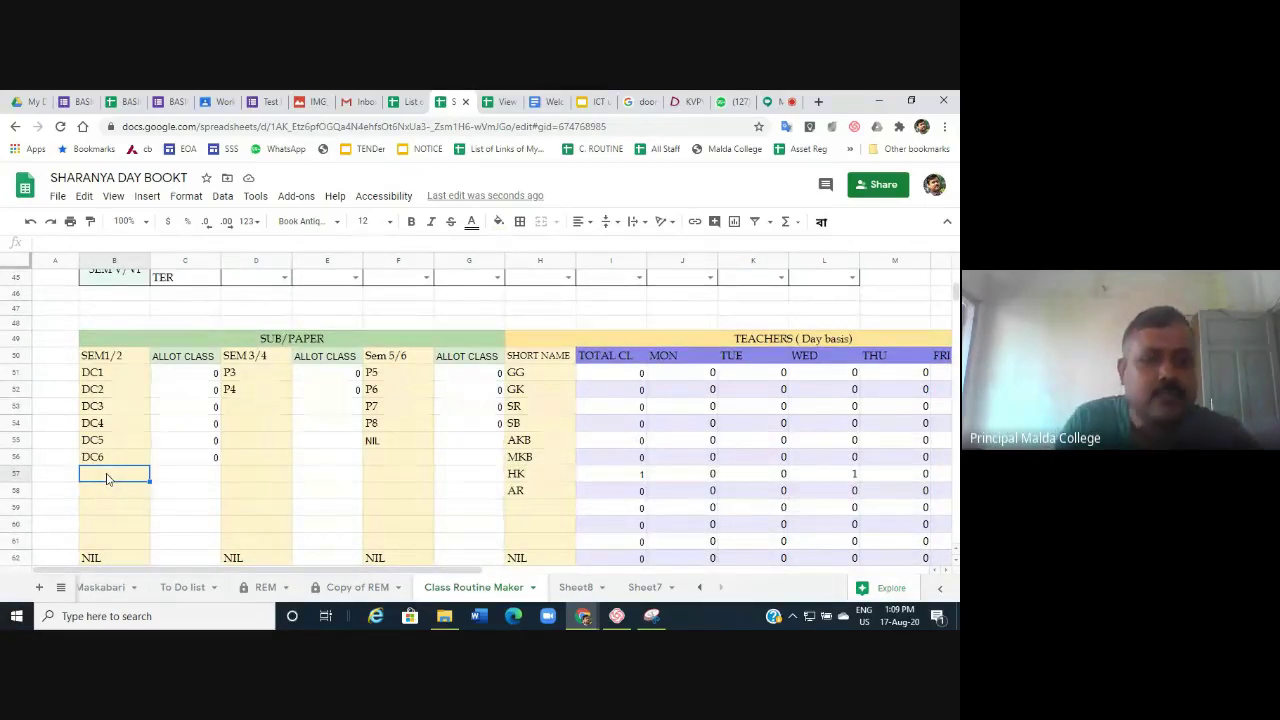
{"action": "type", "text": "dc7"}
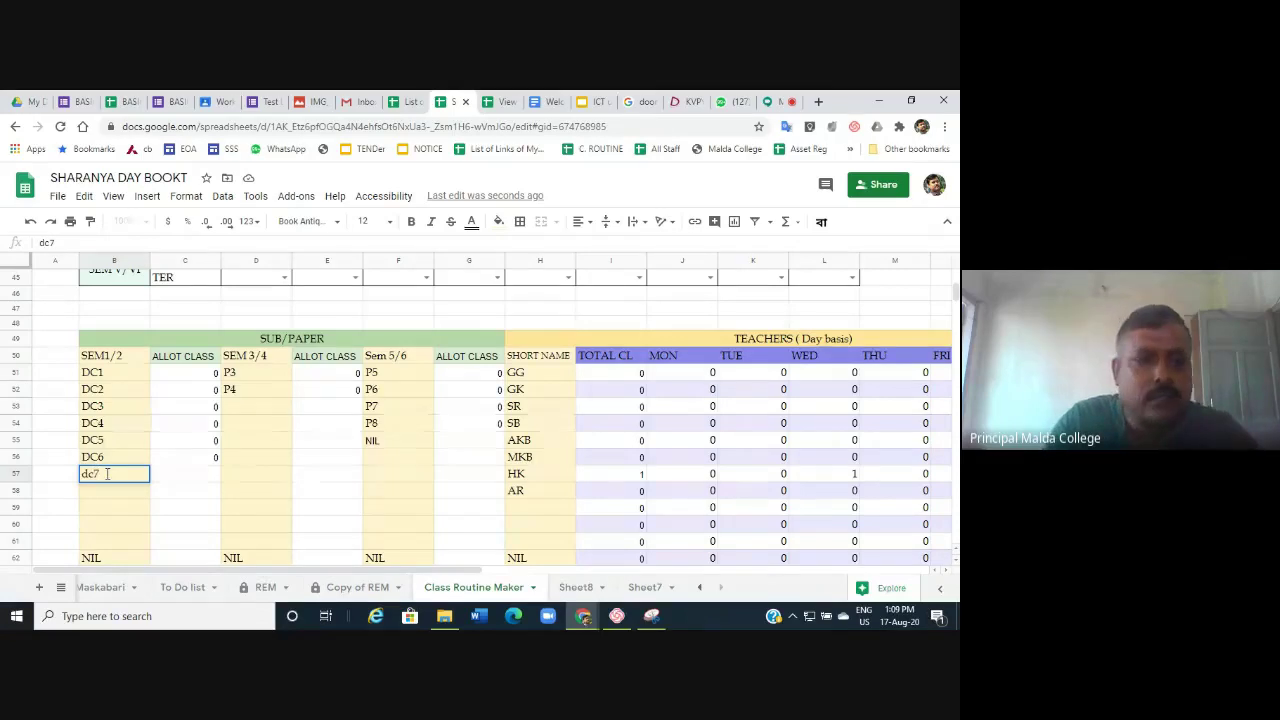
{"action": "scroll", "coordinate": [145, 469], "scroll_direction": "up", "scroll_amount": 15}
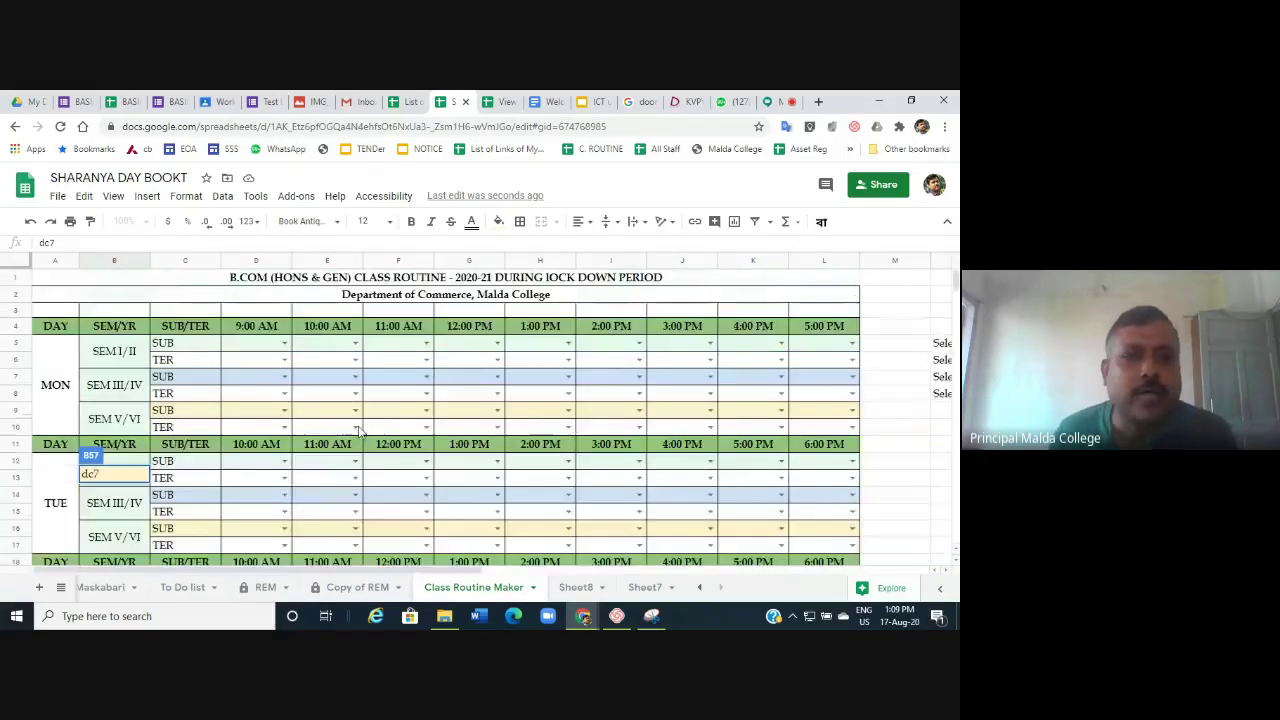
{"action": "left_click", "coordinate": [281, 343]}
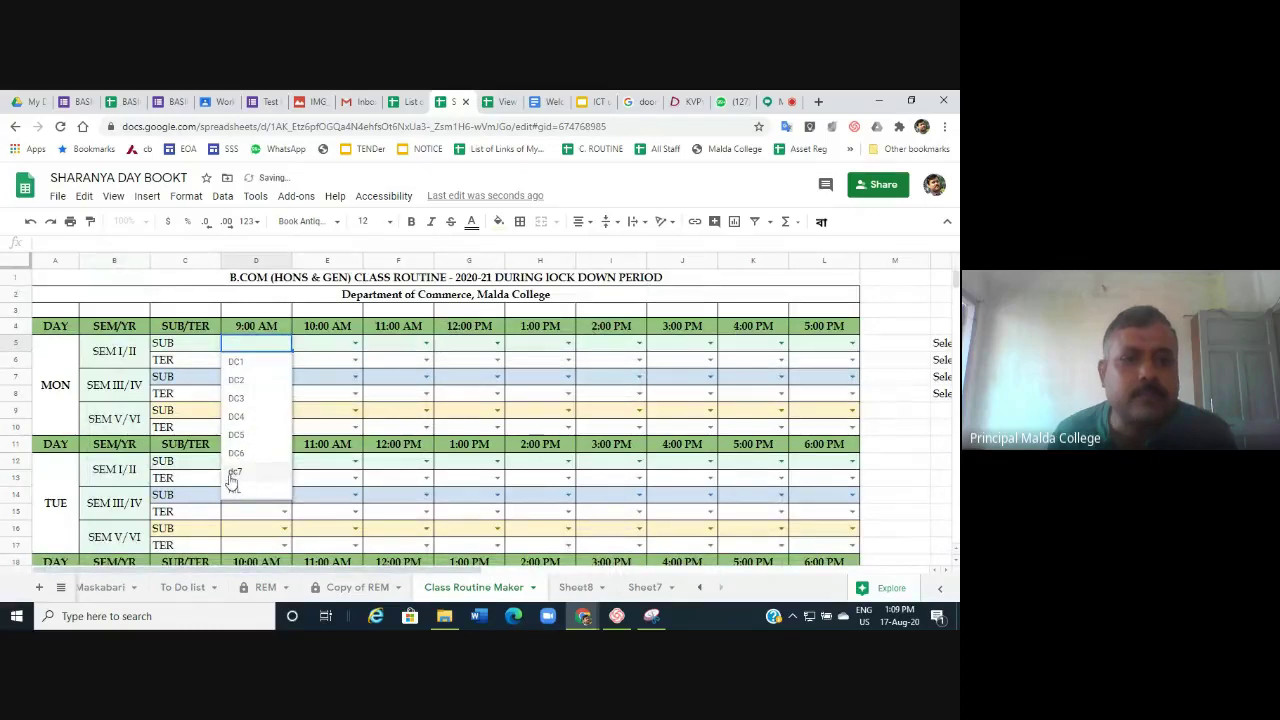
{"action": "left_click", "coordinate": [314, 366]}
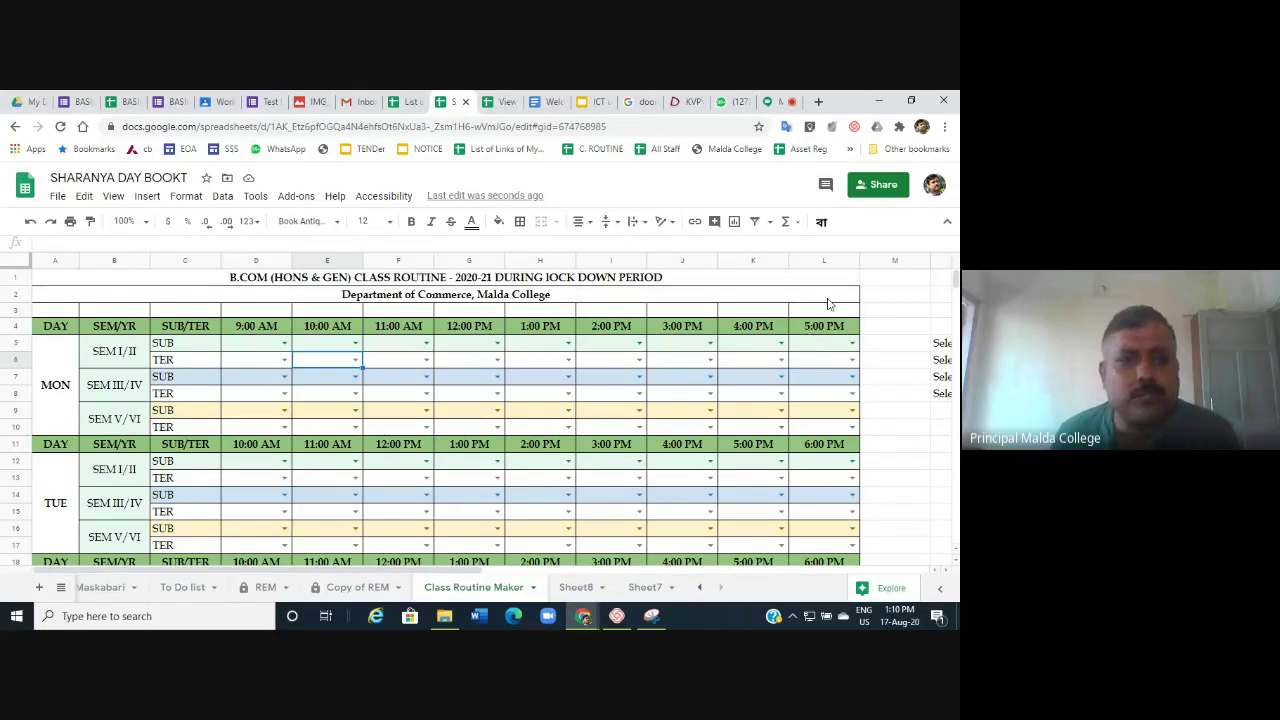
{"action": "left_click", "coordinate": [255, 330]}
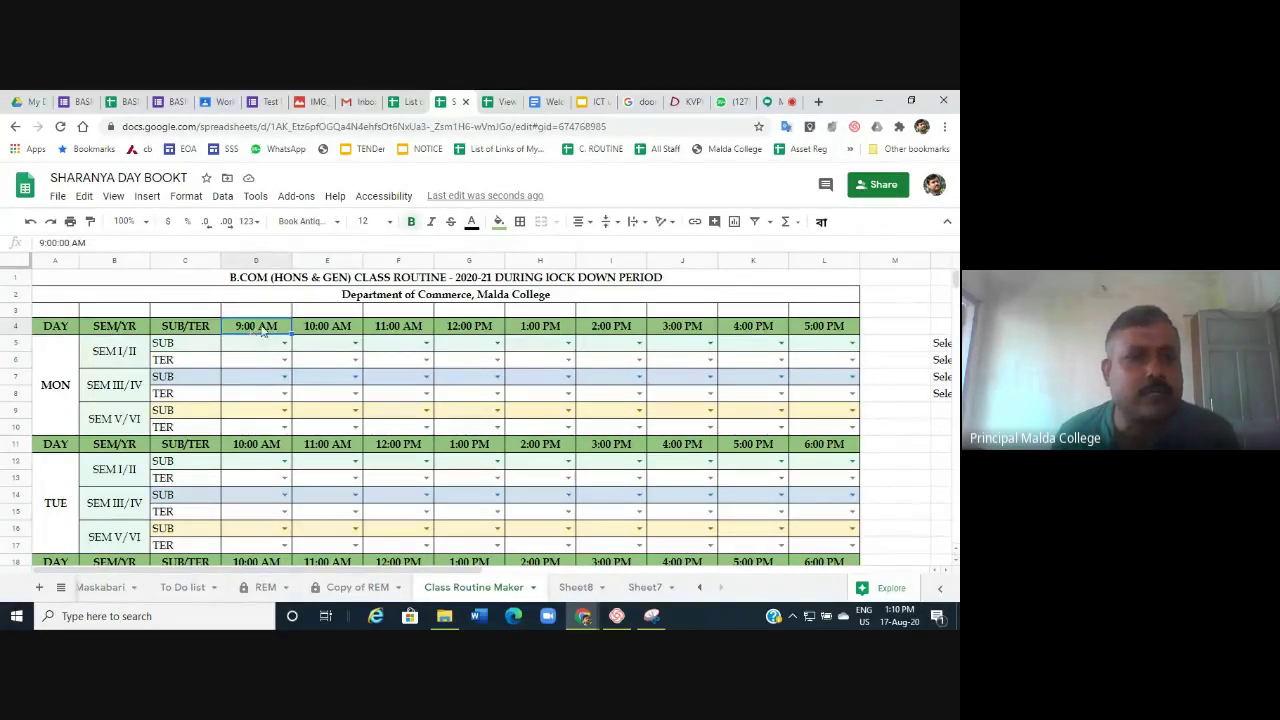
{"action": "left_click", "coordinate": [43, 243]}
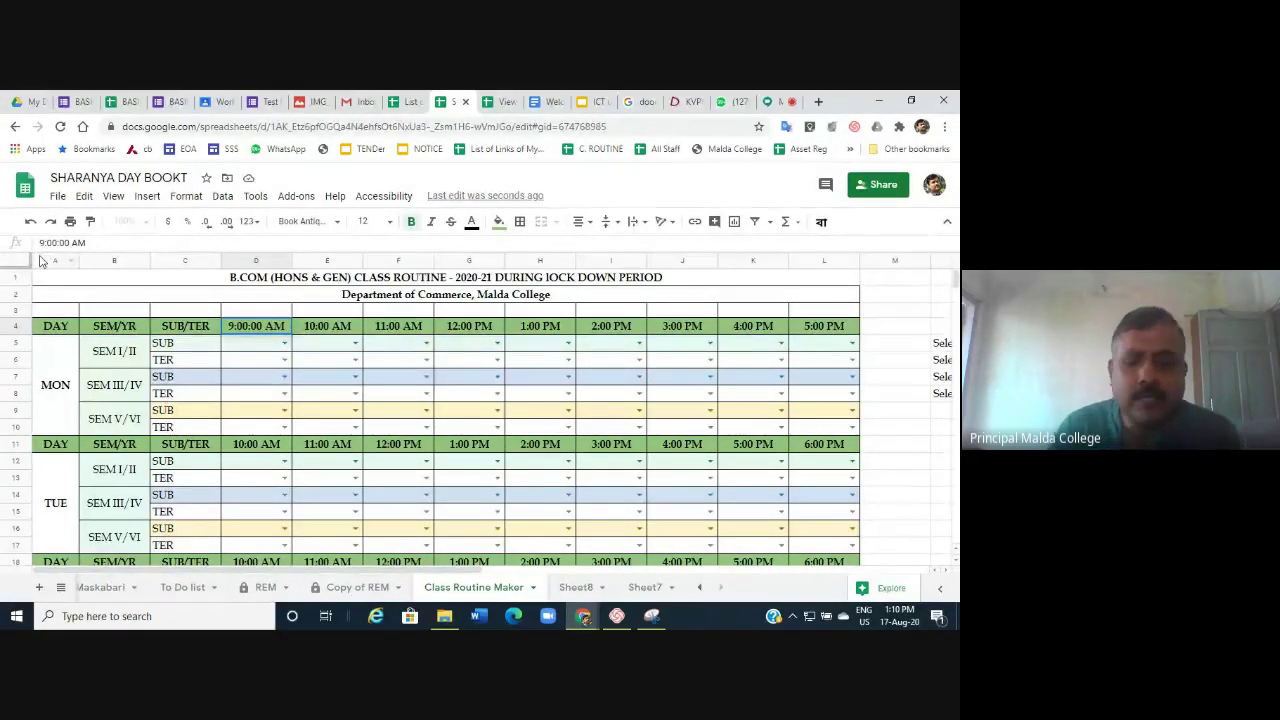
{"action": "key", "text": "BackSpace"}
{"action": "type", "text": "11"}
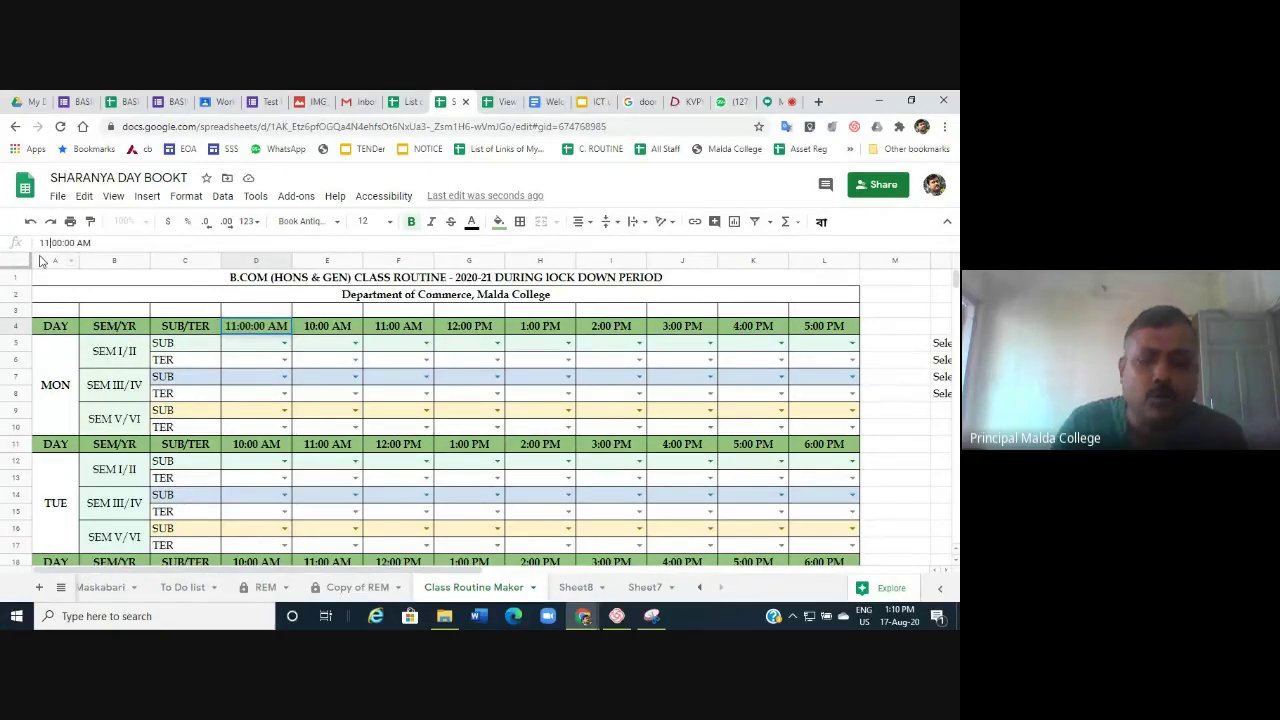
{"action": "key", "text": "Return"}
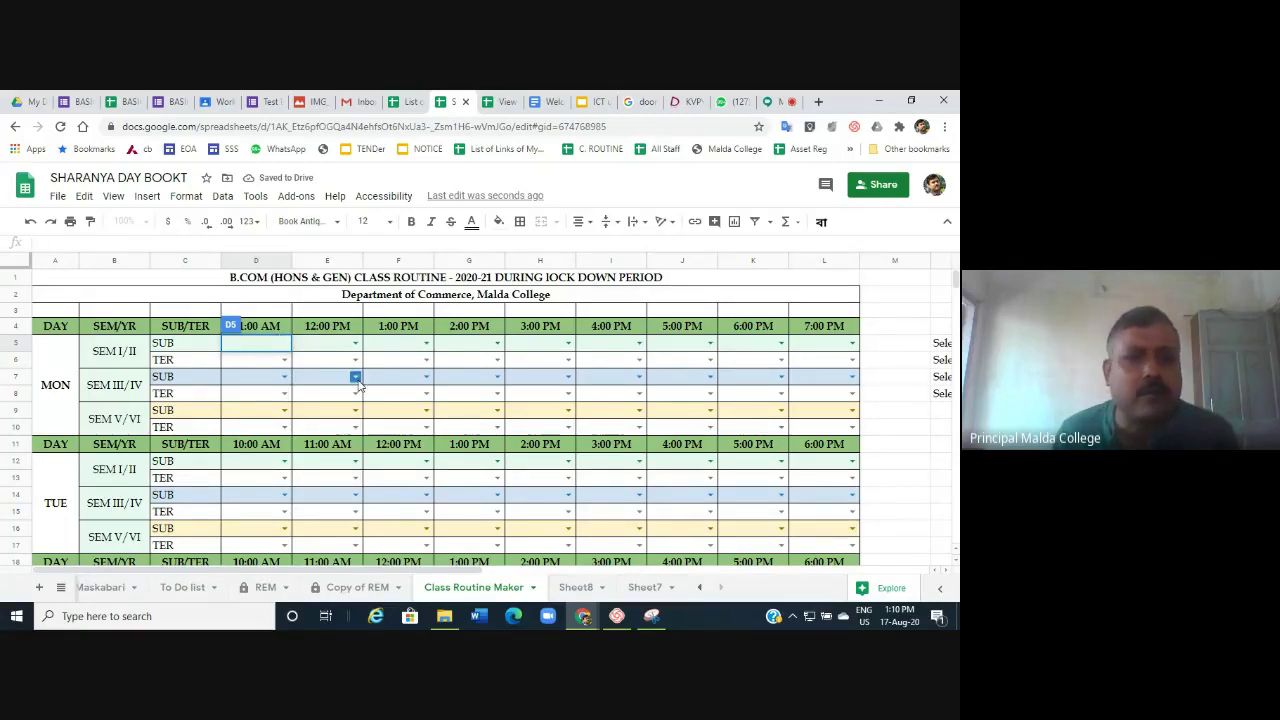
{"action": "left_click", "coordinate": [257, 451]}
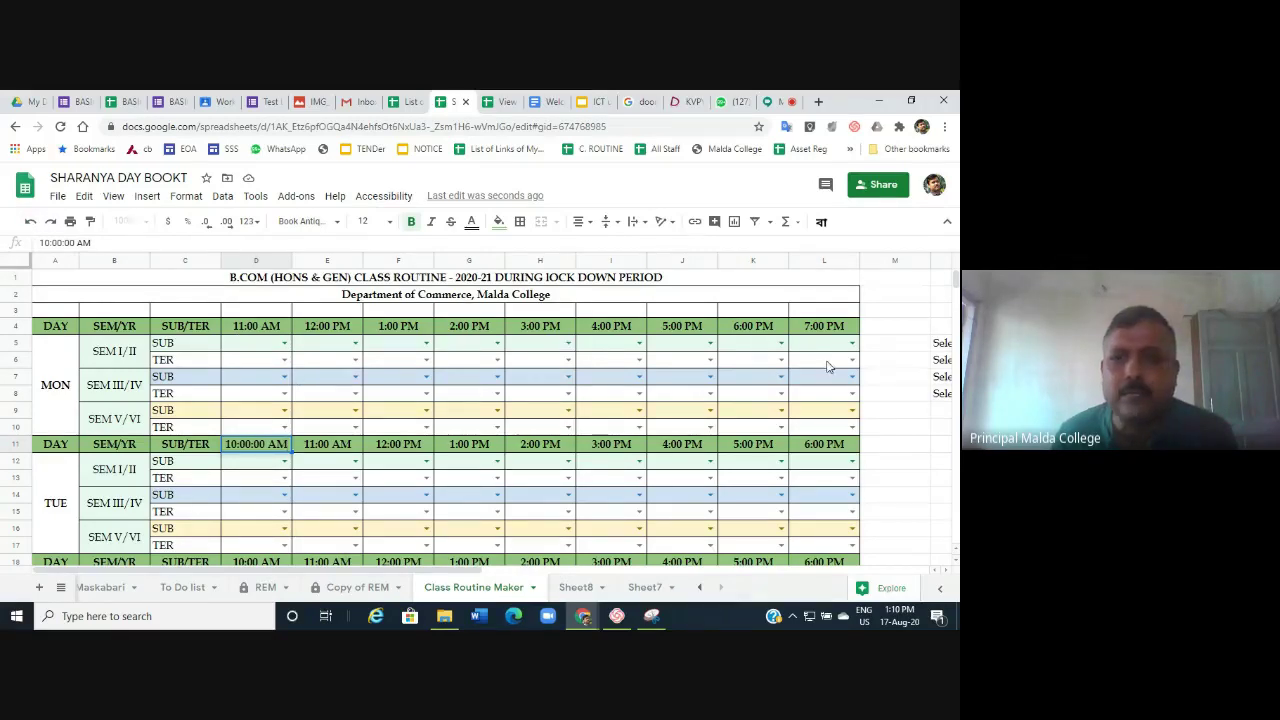
{"action": "left_click", "coordinate": [895, 343]}
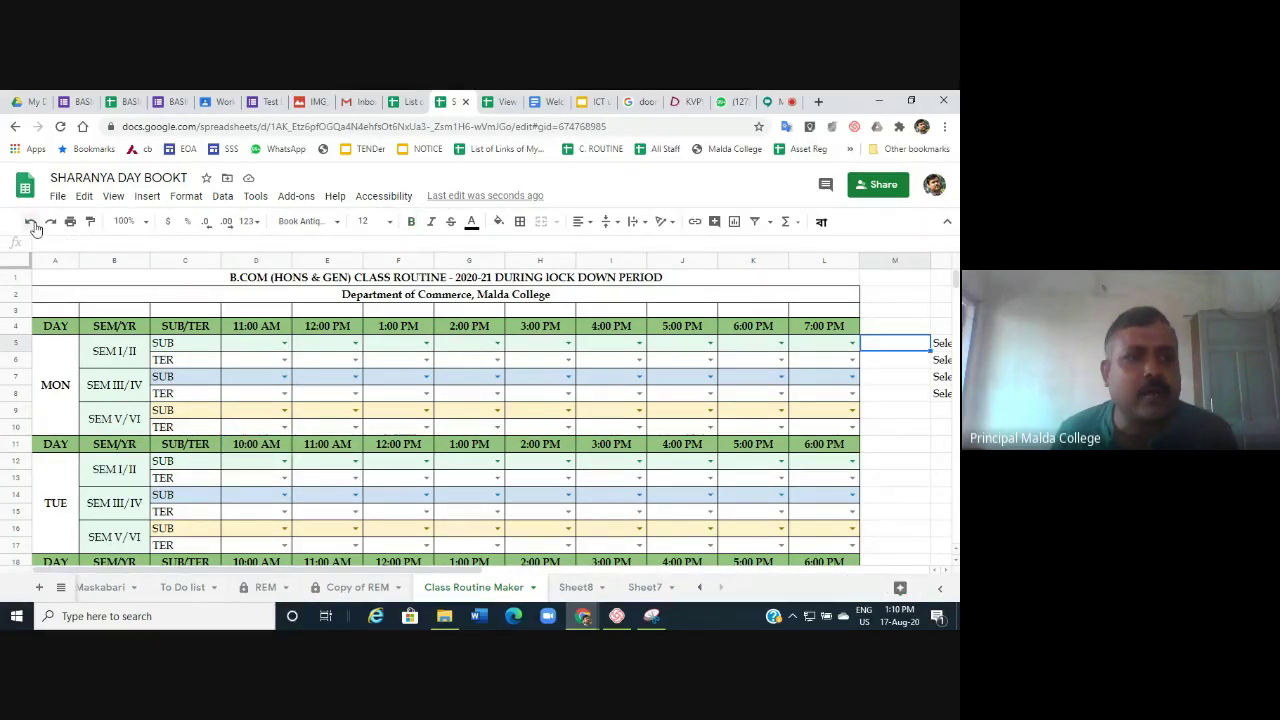
{"action": "left_click", "coordinate": [33, 224]}
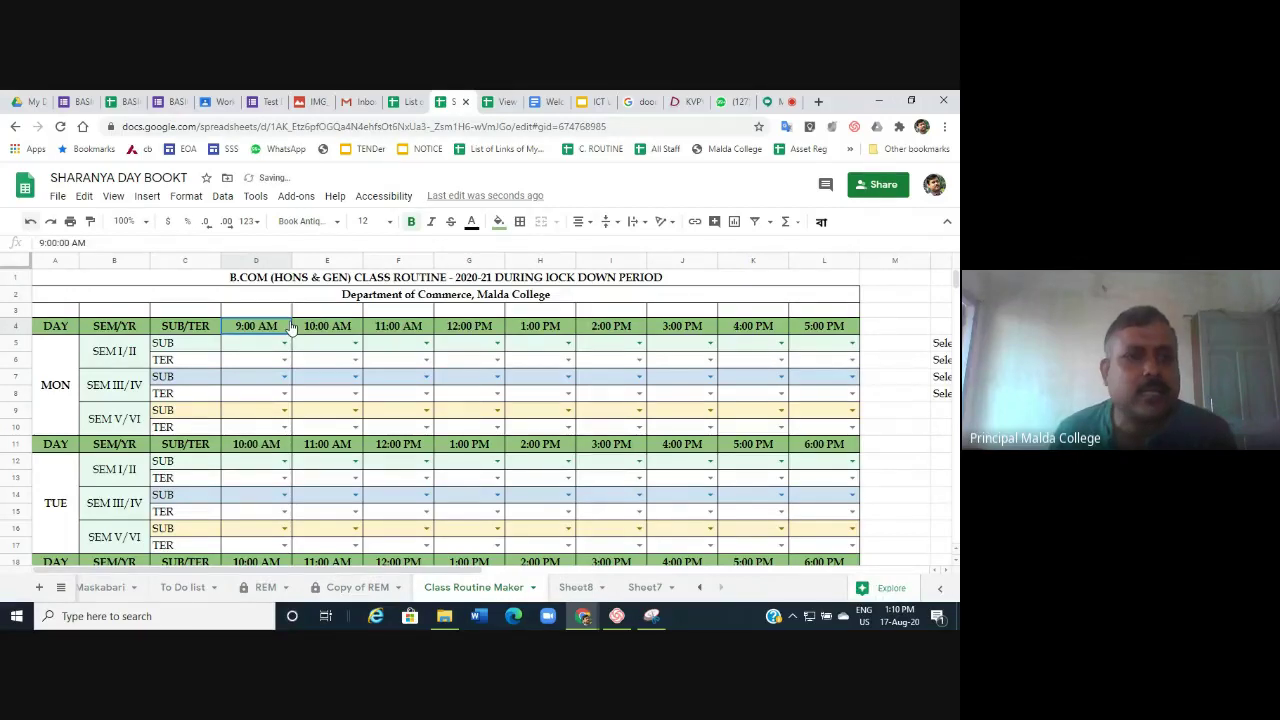
{"action": "key", "text": "Return"}
Change the routine's first time slot from 9:00 AM to 10:00 AM.
{"action": "key", "text": "Home"}
{"action": "key", "text": "Delete"}
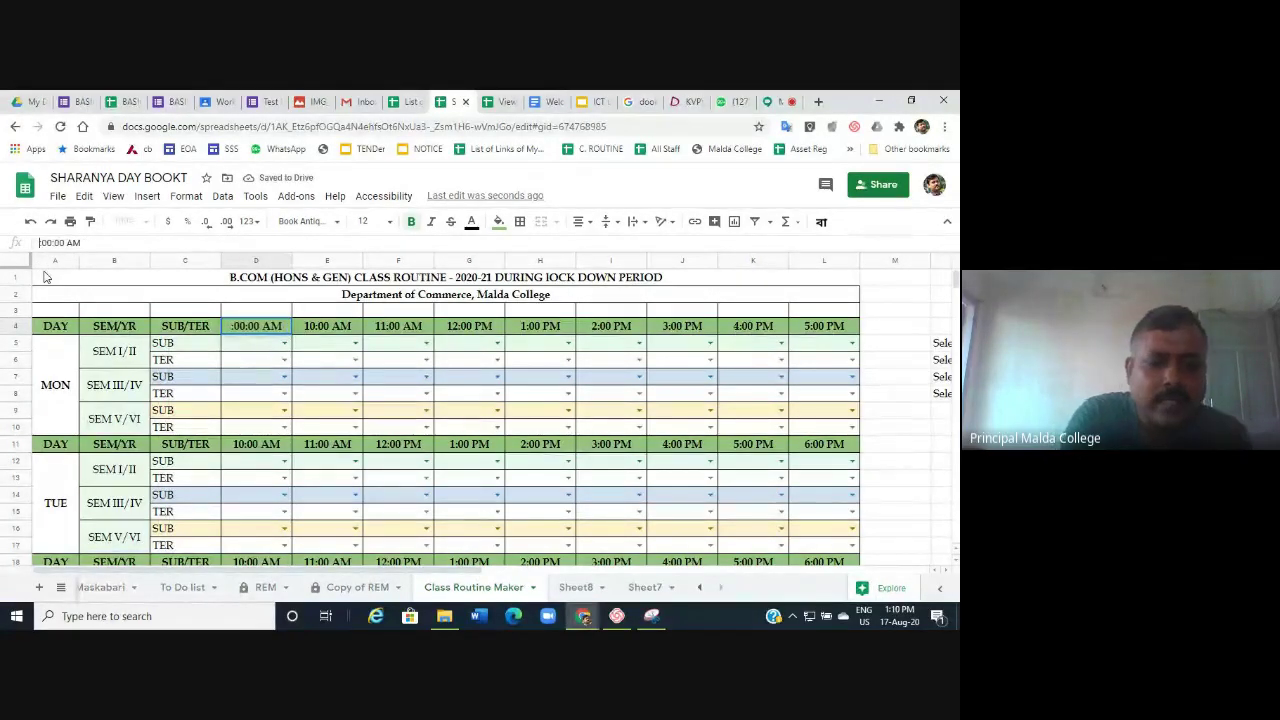
{"action": "type", "text": "10:"}
{"action": "key", "text": "Return"}
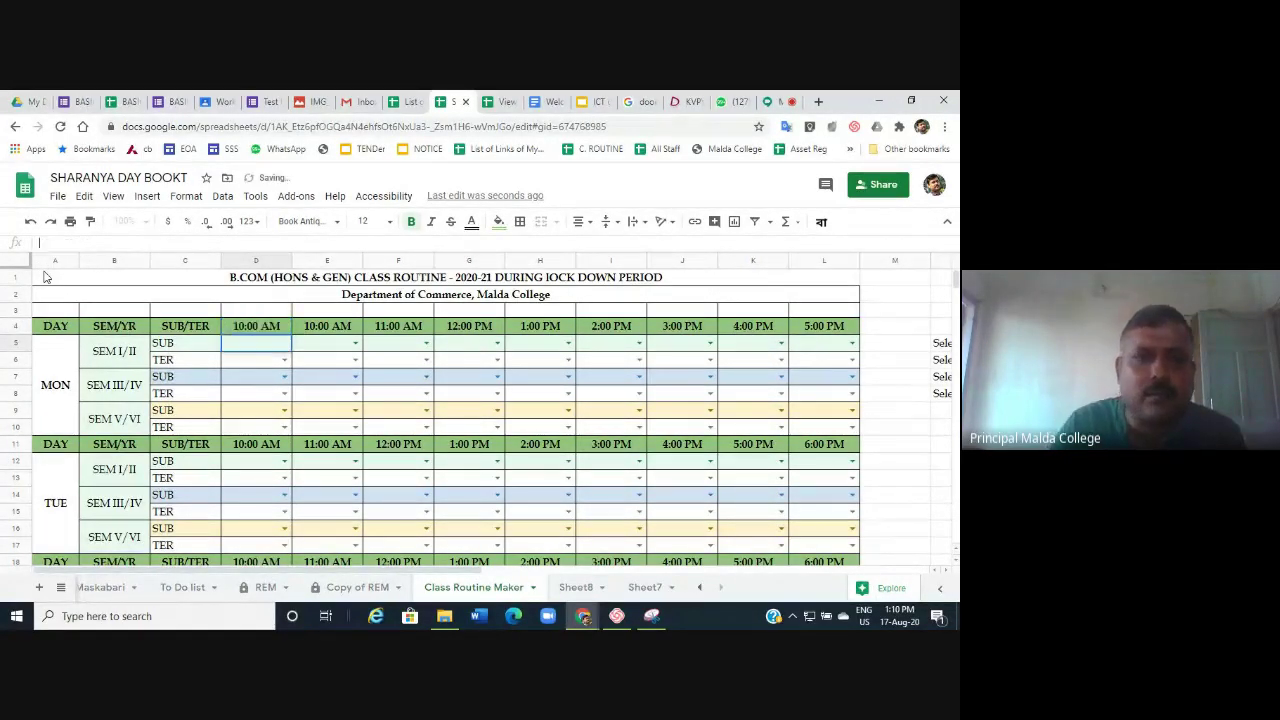
Fill Monday's 10:00 AM slots with DC2/SR, P3/SR and P6/AKB.
{"action": "double_click", "coordinate": [307, 372]}
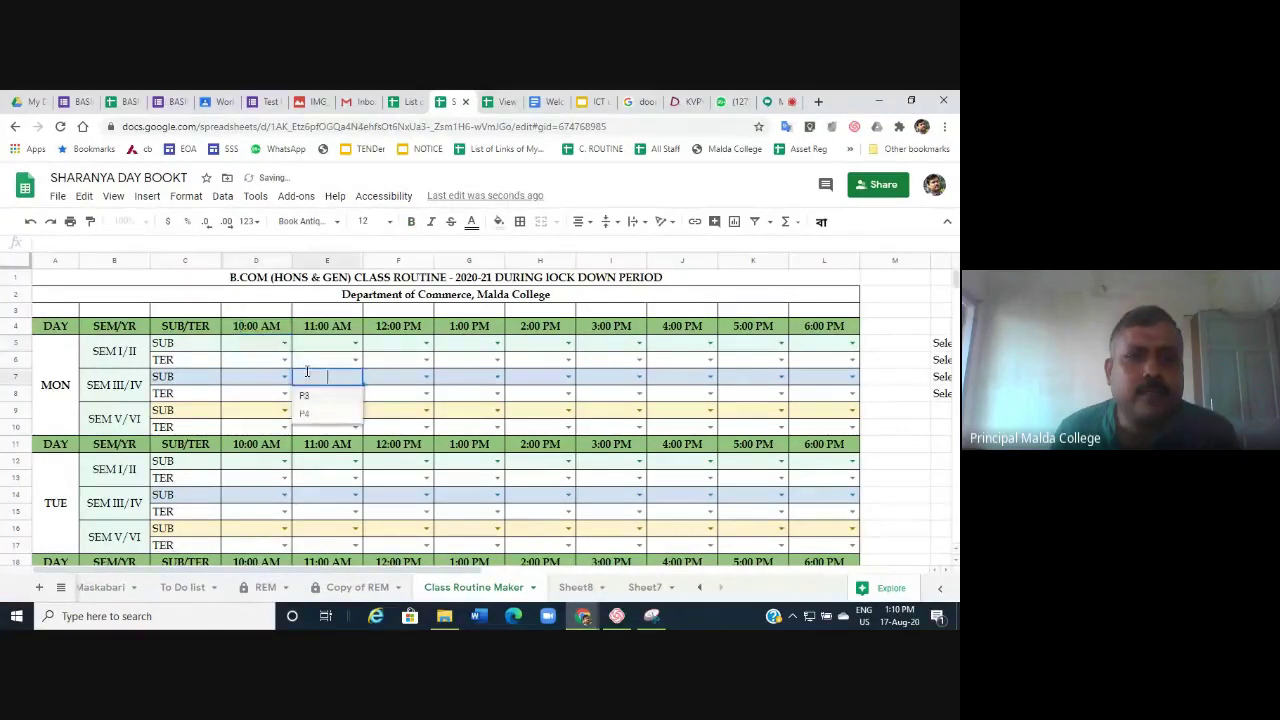
{"action": "left_click", "coordinate": [285, 344]}
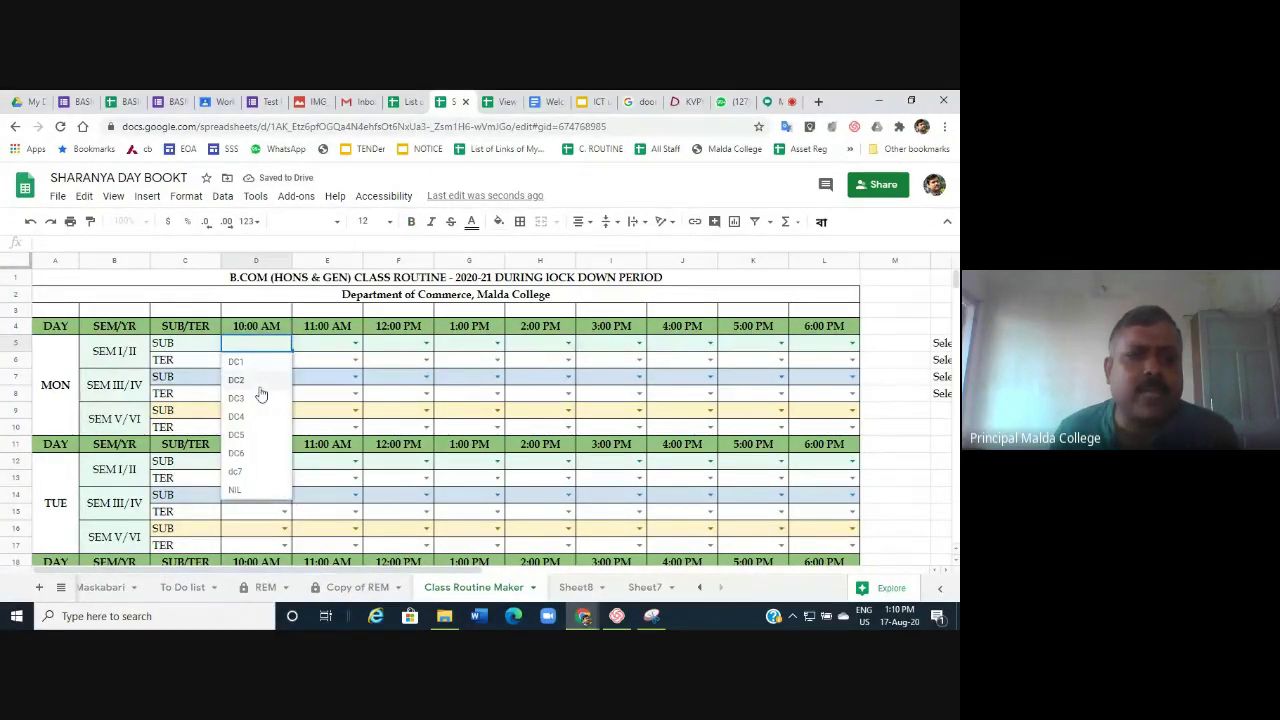
{"action": "left_click", "coordinate": [256, 386]}
{"action": "left_click", "coordinate": [283, 361]}
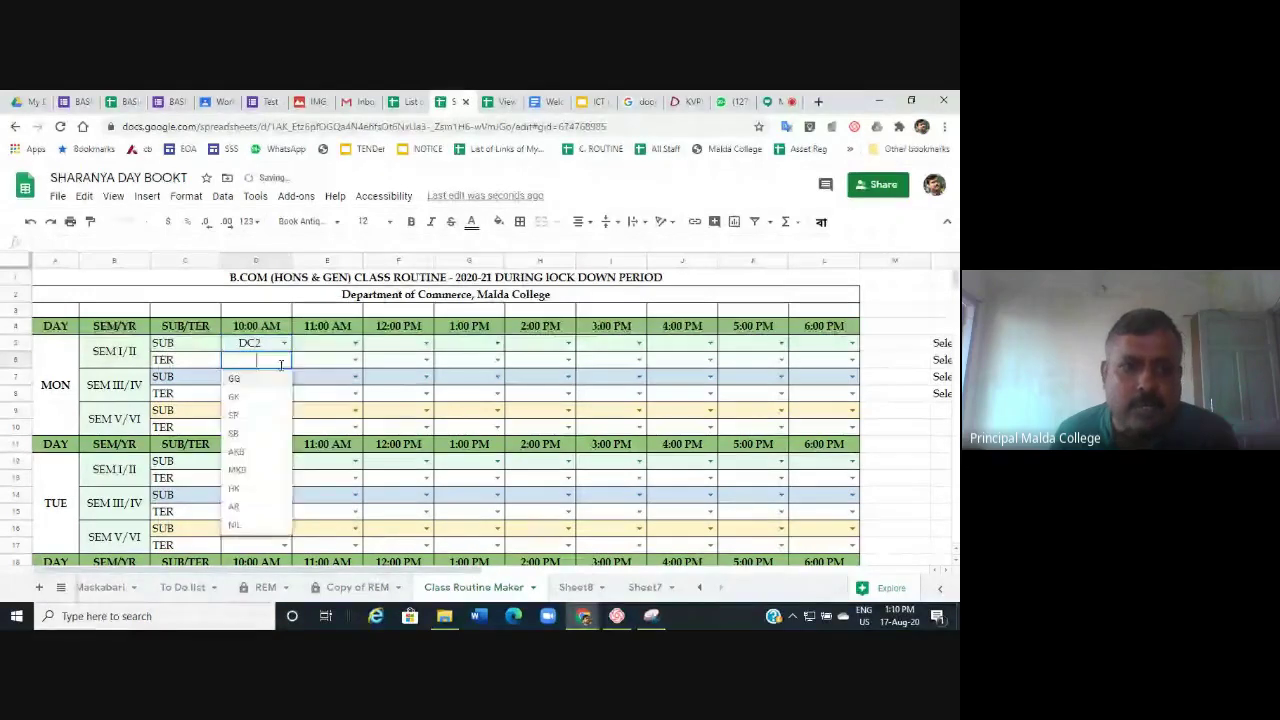
{"action": "left_click", "coordinate": [258, 415]}
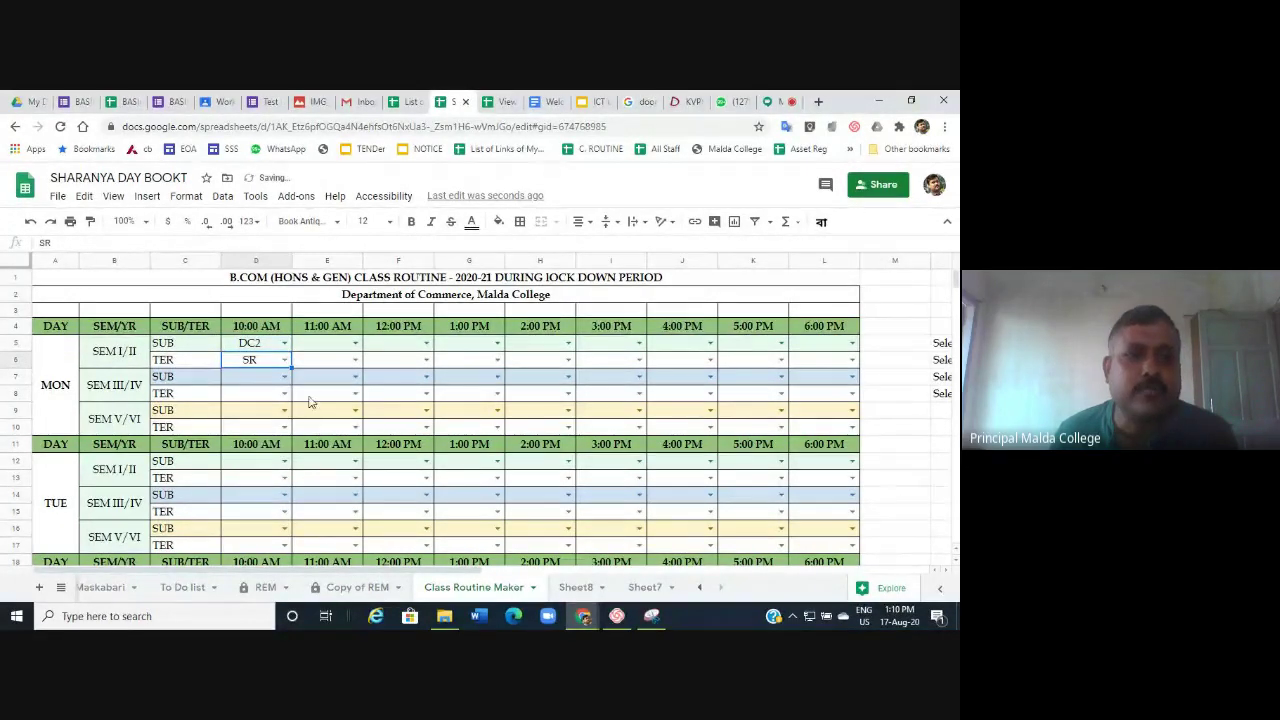
{"action": "left_click", "coordinate": [284, 376]}
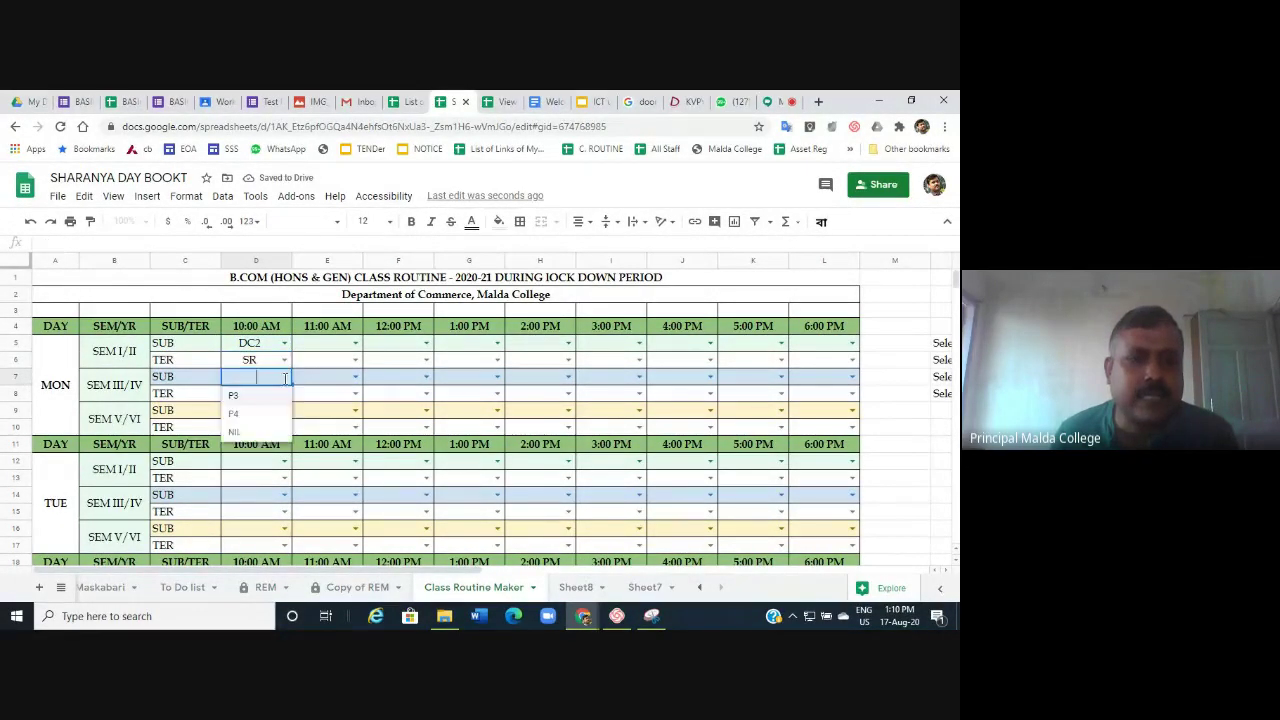
{"action": "left_click", "coordinate": [240, 396]}
{"action": "left_click", "coordinate": [284, 393]}
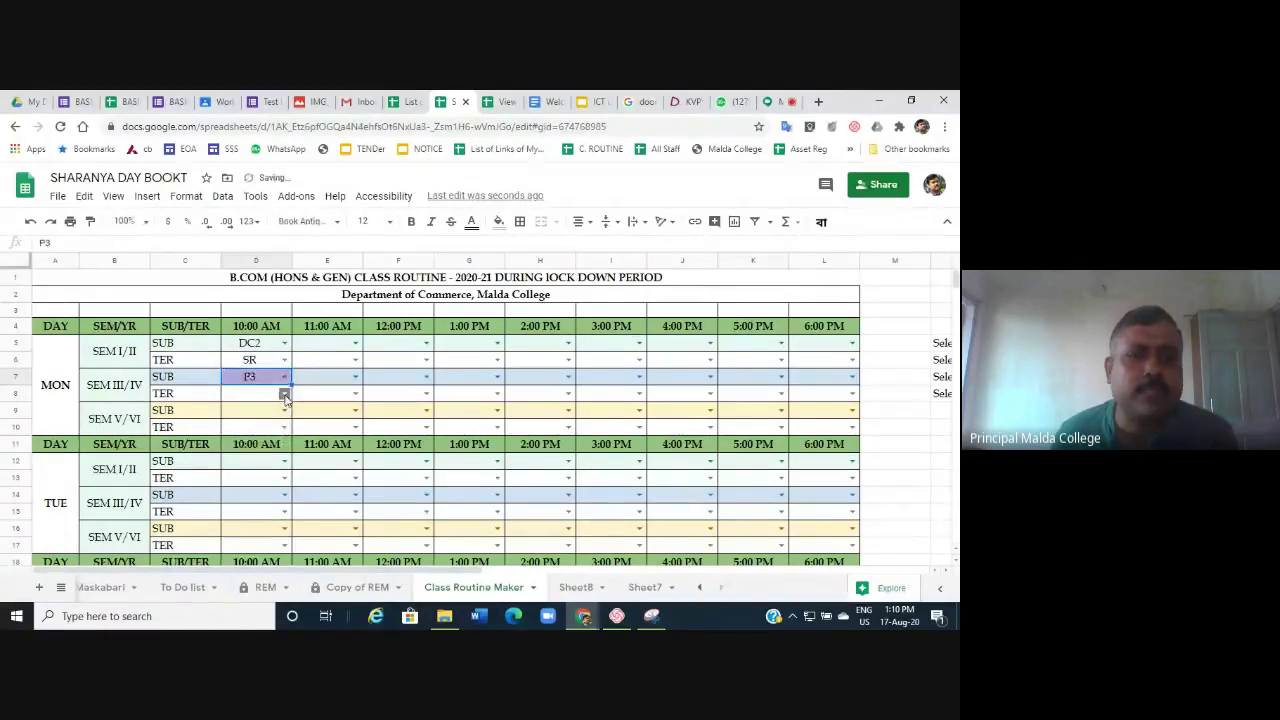
{"action": "left_click", "coordinate": [240, 449]}
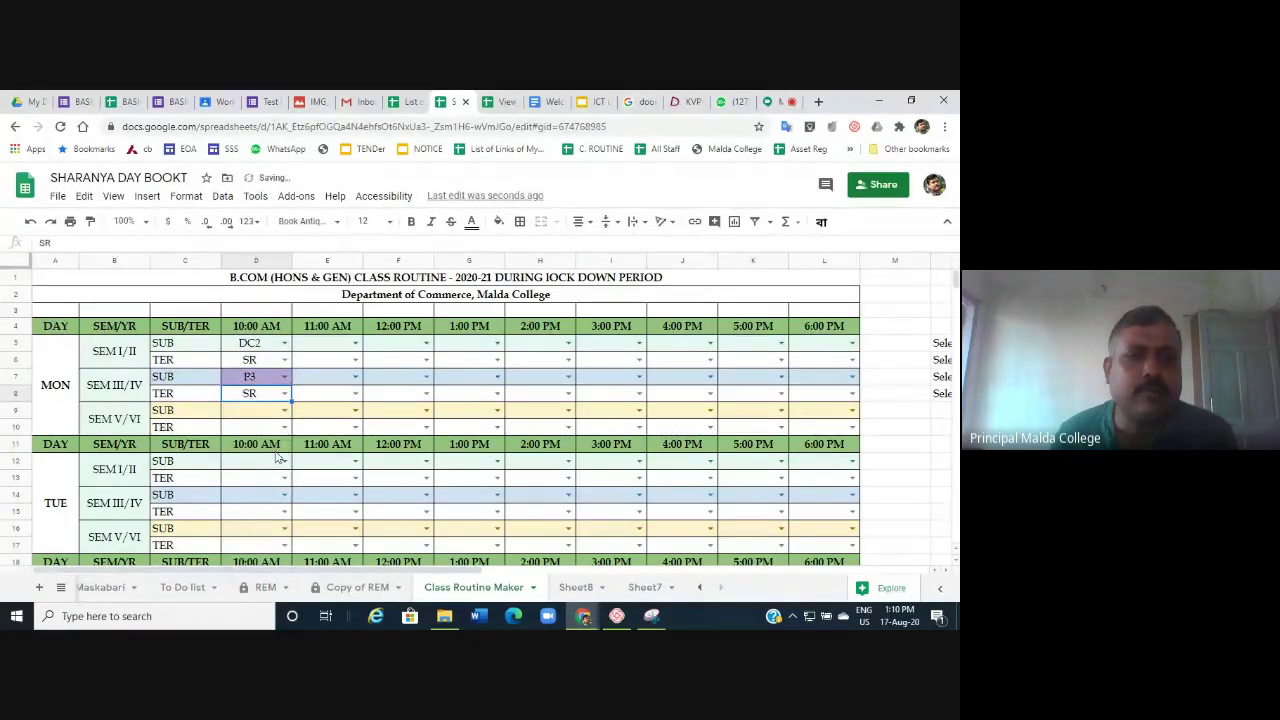
{"action": "left_click", "coordinate": [284, 413]}
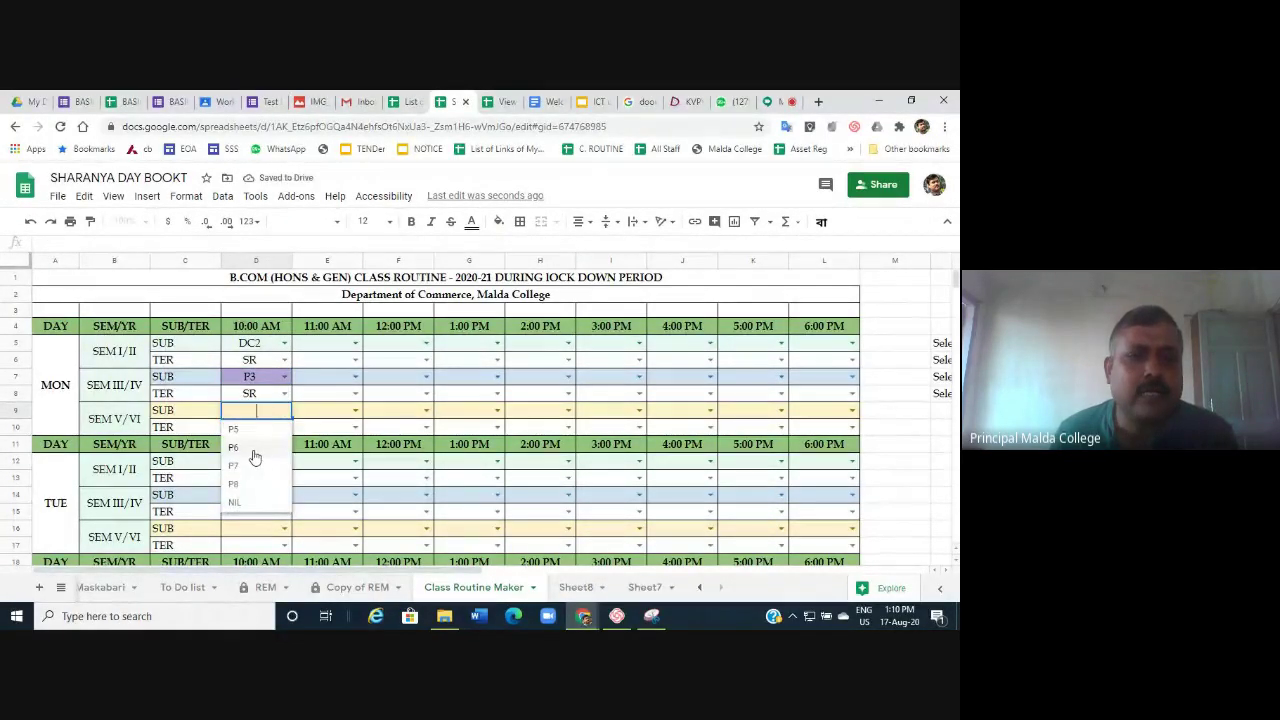
{"action": "left_click", "coordinate": [251, 451]}
{"action": "left_click", "coordinate": [284, 427]}
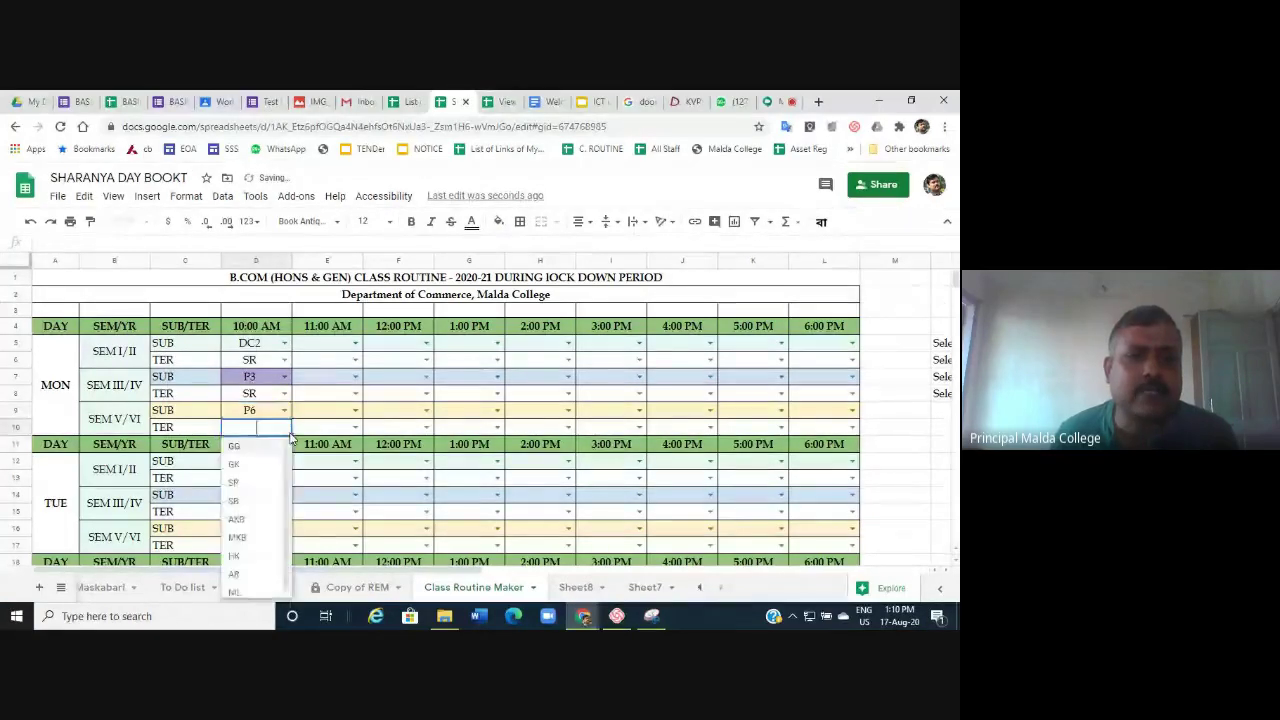
{"action": "left_click", "coordinate": [240, 522]}
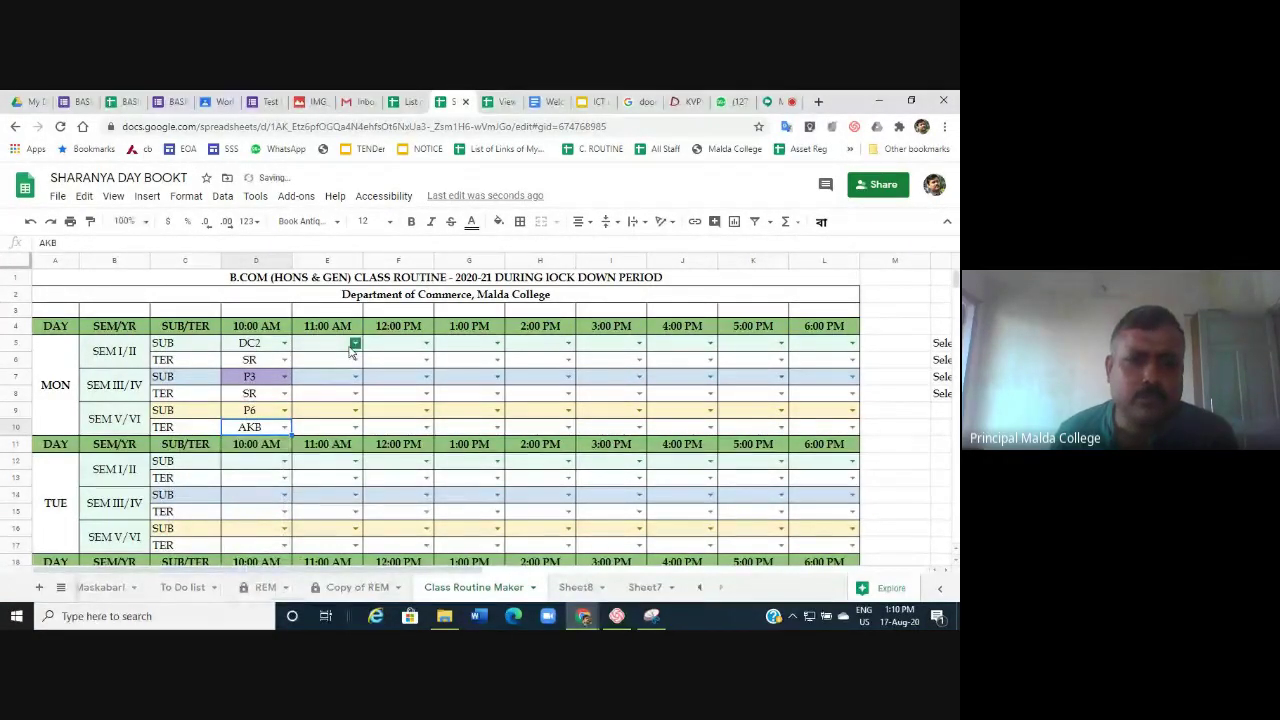
Fill Monday's 11:00 AM slots with DC2/SR, P4/SR and P6/MKB.
{"action": "left_click", "coordinate": [355, 343]}
{"action": "left_click", "coordinate": [324, 381]}
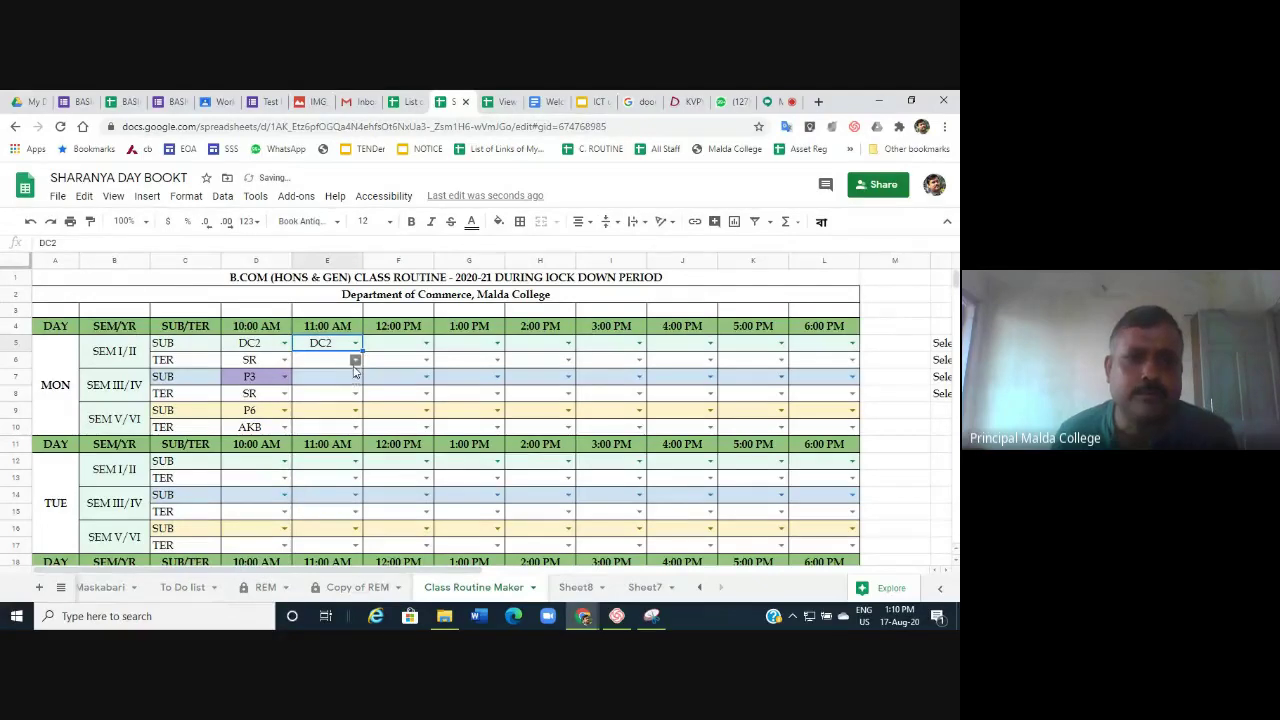
{"action": "left_click", "coordinate": [355, 360]}
{"action": "left_click", "coordinate": [333, 416]}
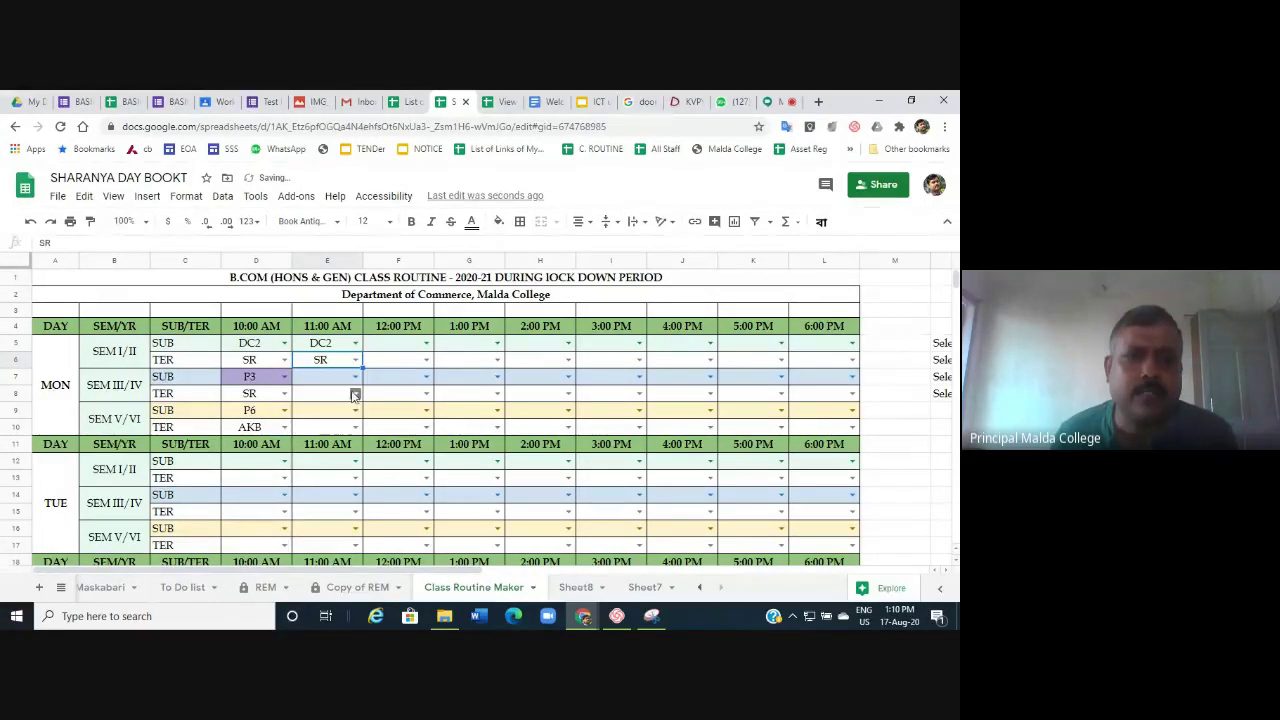
{"action": "left_click", "coordinate": [355, 377]}
{"action": "left_click", "coordinate": [333, 416]}
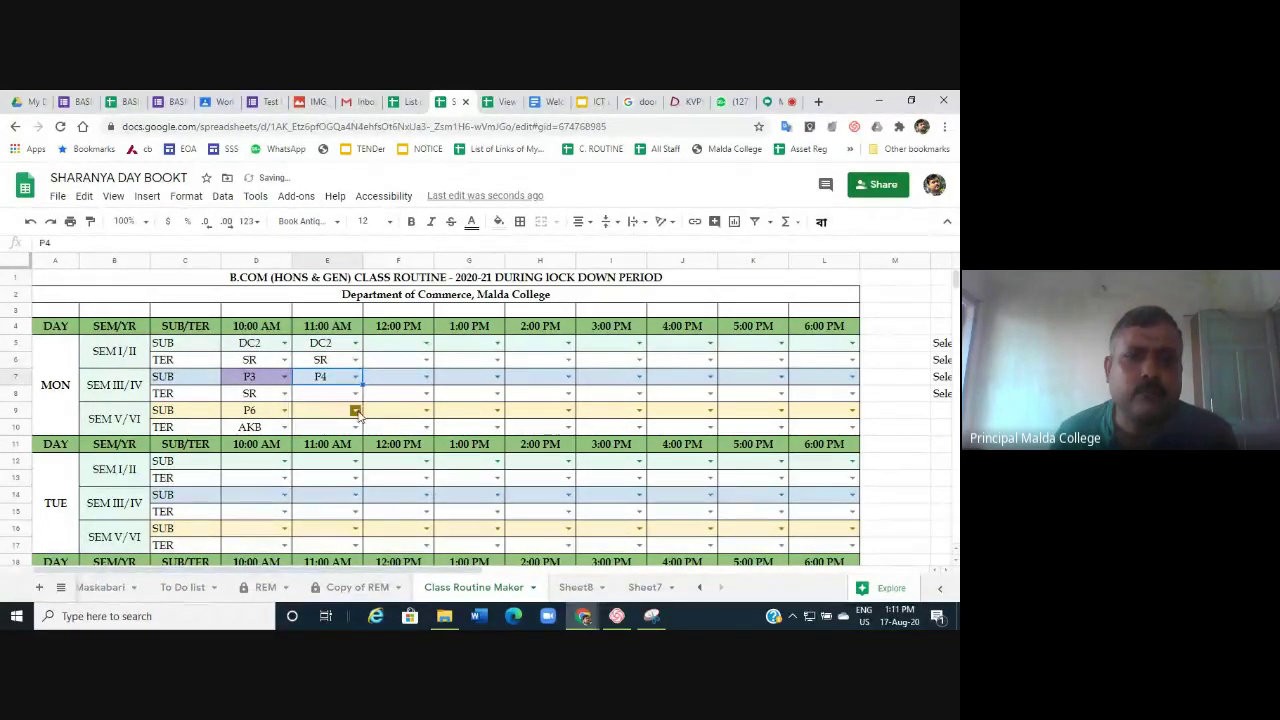
{"action": "left_click", "coordinate": [355, 394]}
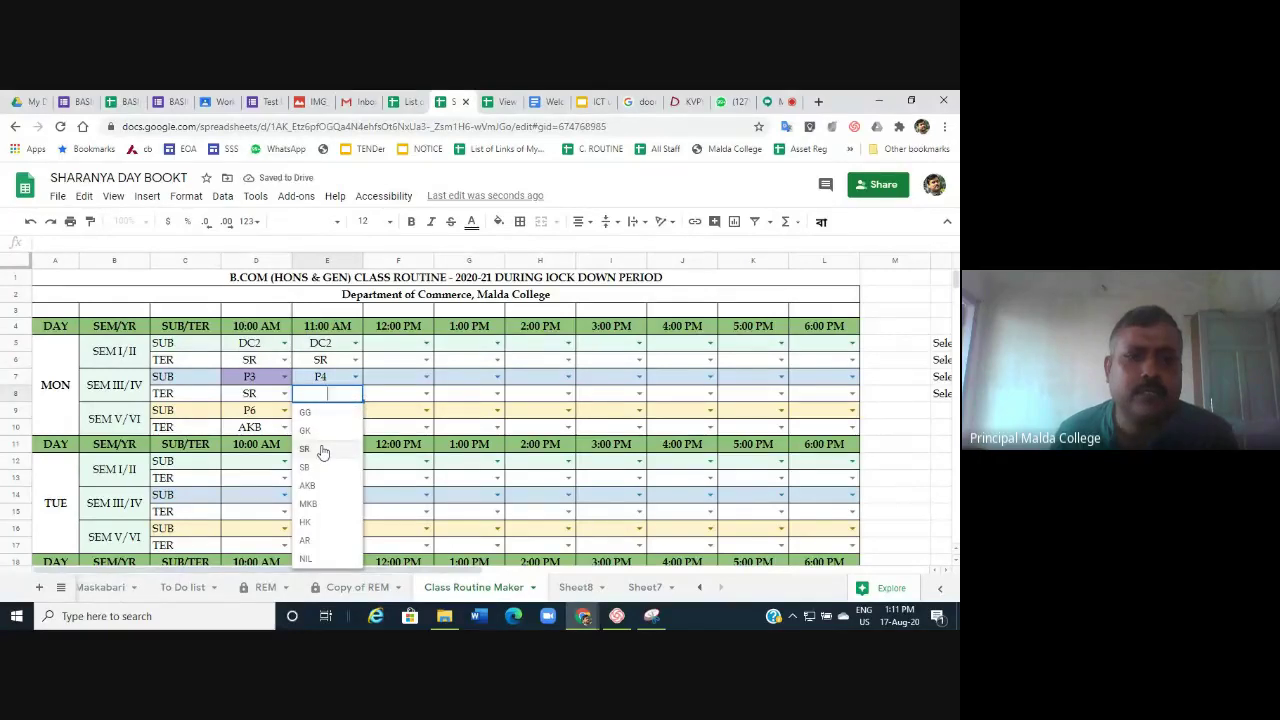
{"action": "left_click", "coordinate": [323, 449]}
{"action": "left_click", "coordinate": [355, 410]}
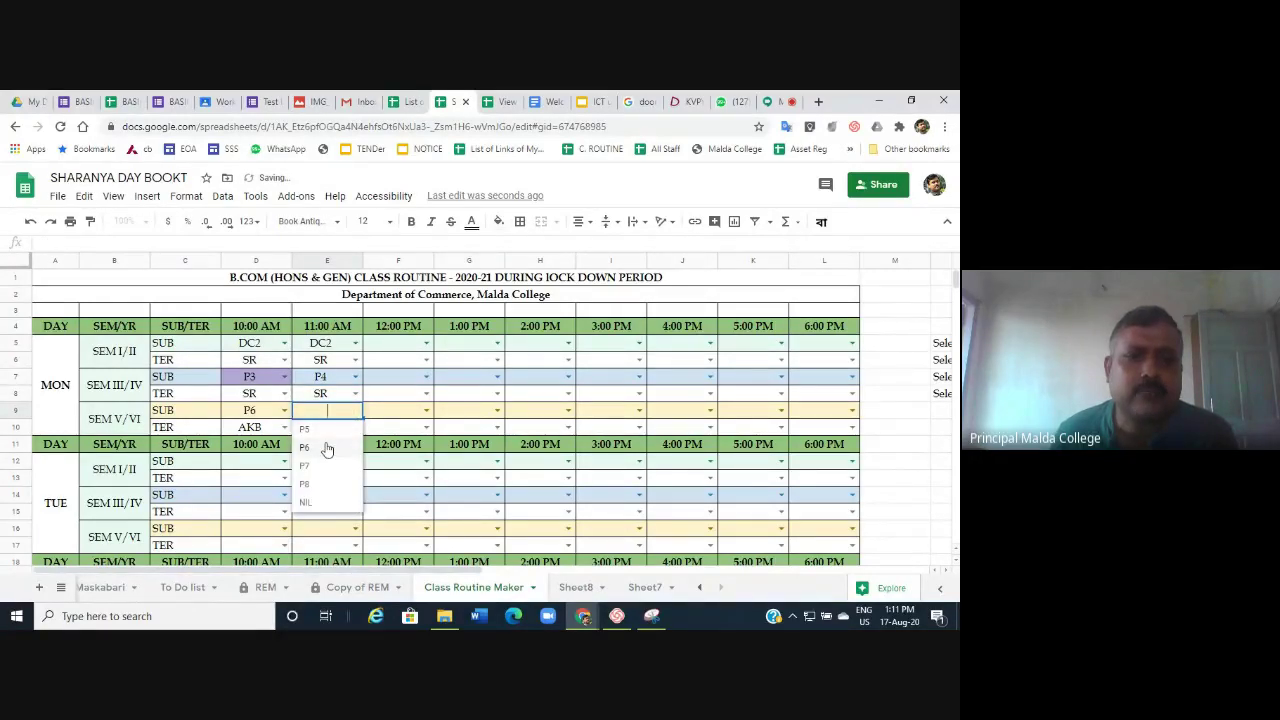
{"action": "left_click", "coordinate": [327, 449]}
{"action": "left_click", "coordinate": [355, 427]}
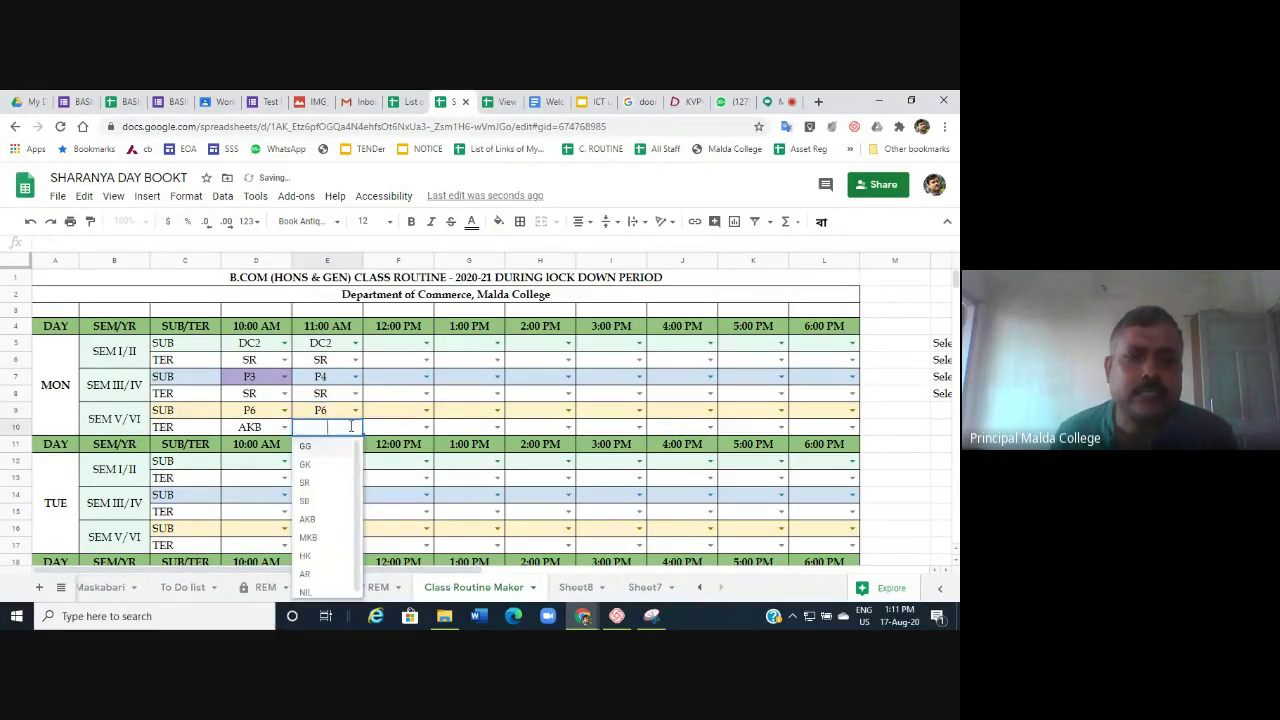
{"action": "left_click", "coordinate": [308, 538]}
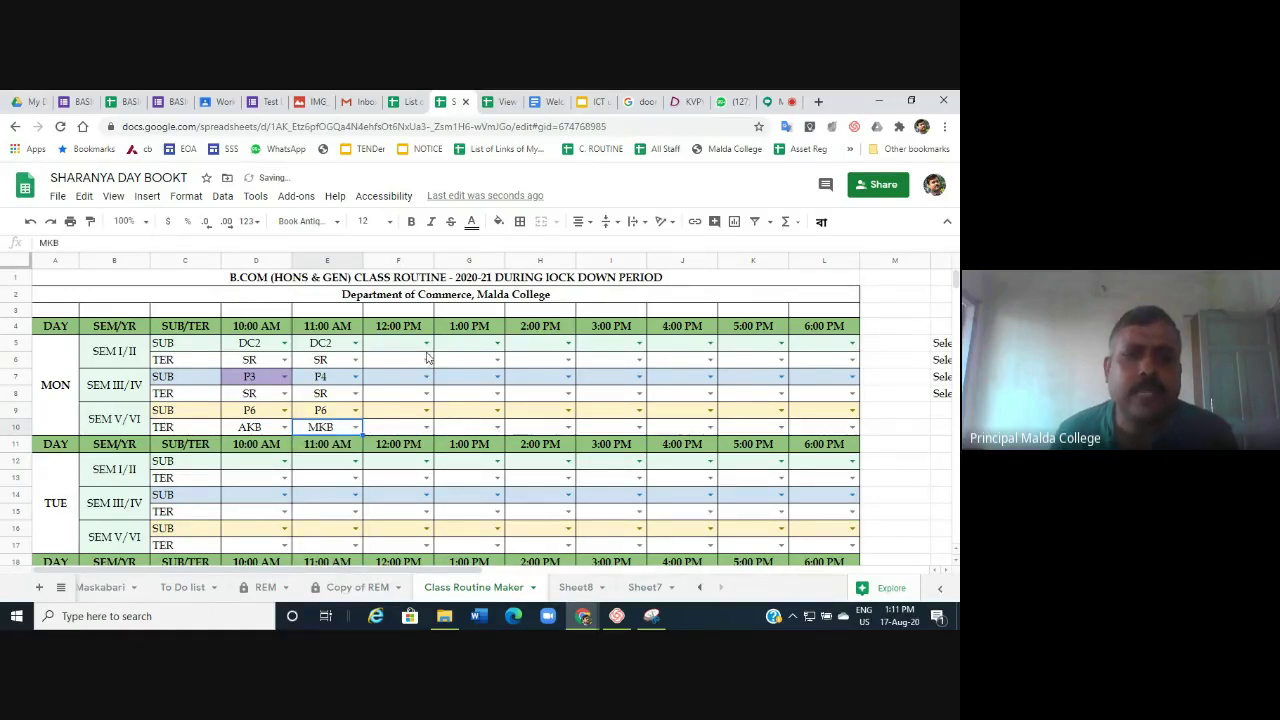
Copy Monday's 11:00 AM entries E5:E10 into the 12:00 PM and 1:00 PM columns.
{"action": "left_click_drag", "start_coordinate": [327, 343], "coordinate": [323, 430]}
{"action": "key", "text": "ctrl+c"}
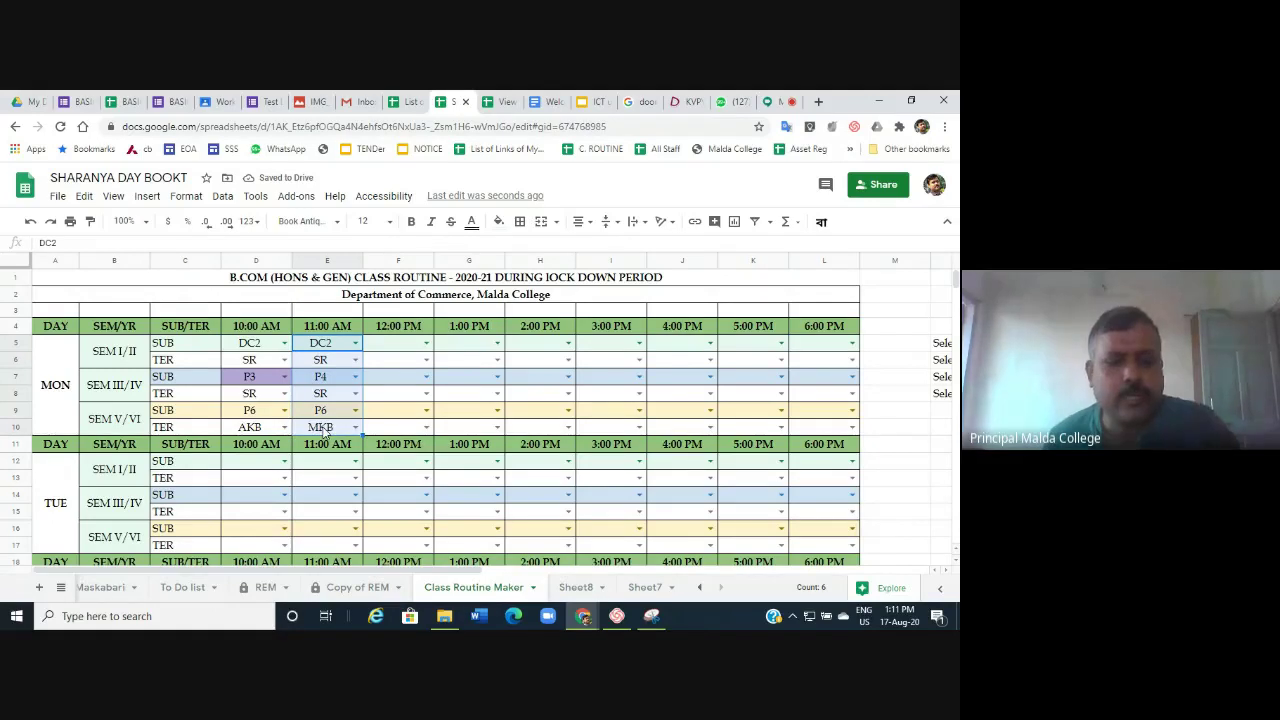
{"action": "left_click", "coordinate": [385, 350]}
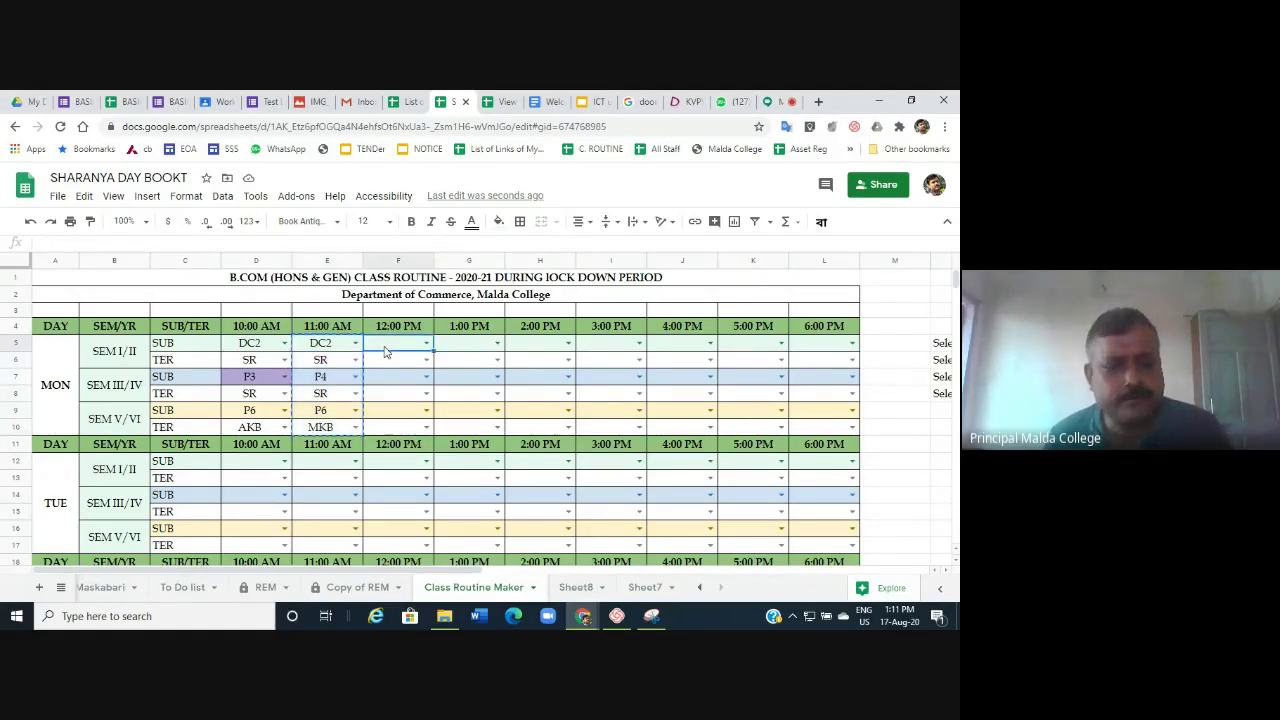
{"action": "key", "text": "ctrl+v"}
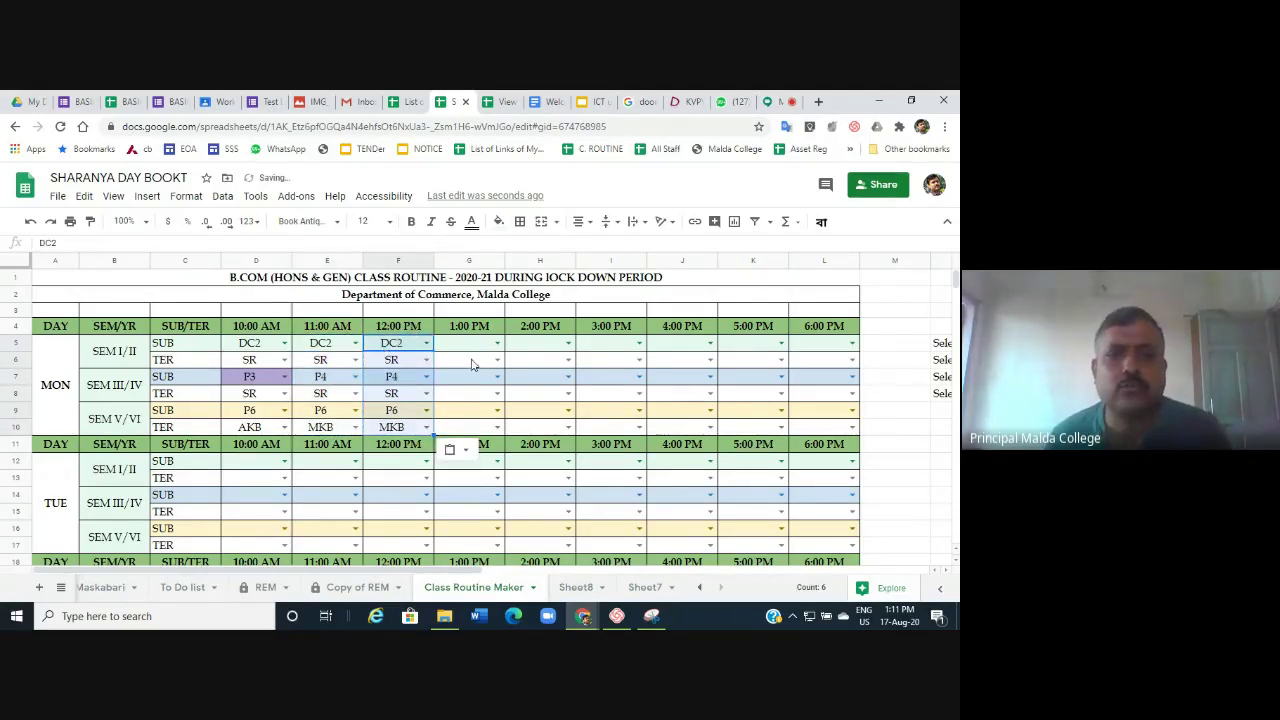
{"action": "left_click", "coordinate": [474, 349]}
{"action": "key", "text": "ctrl+v"}
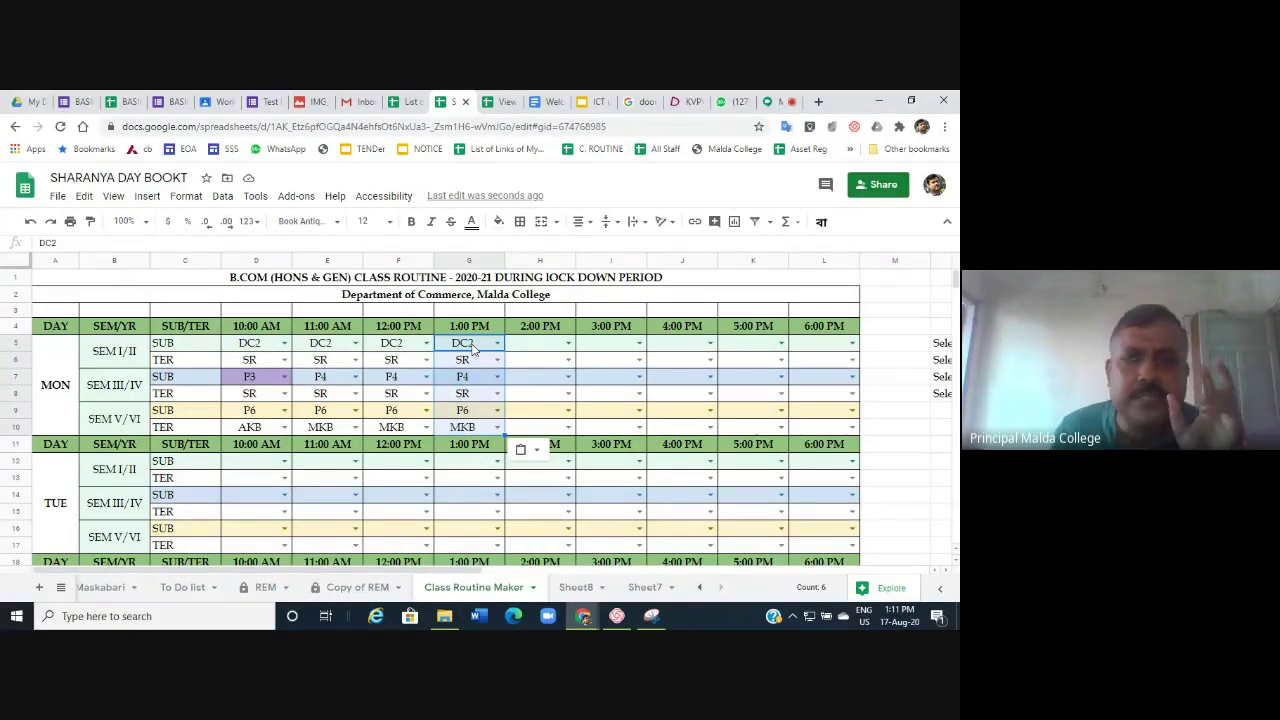
Inspect the ALLOT CLASS COUNTIF formulas for DC2 and P6 in the SUB/PAPER table.
{"action": "scroll", "coordinate": [473, 348], "scroll_direction": "down", "scroll_amount": 2}
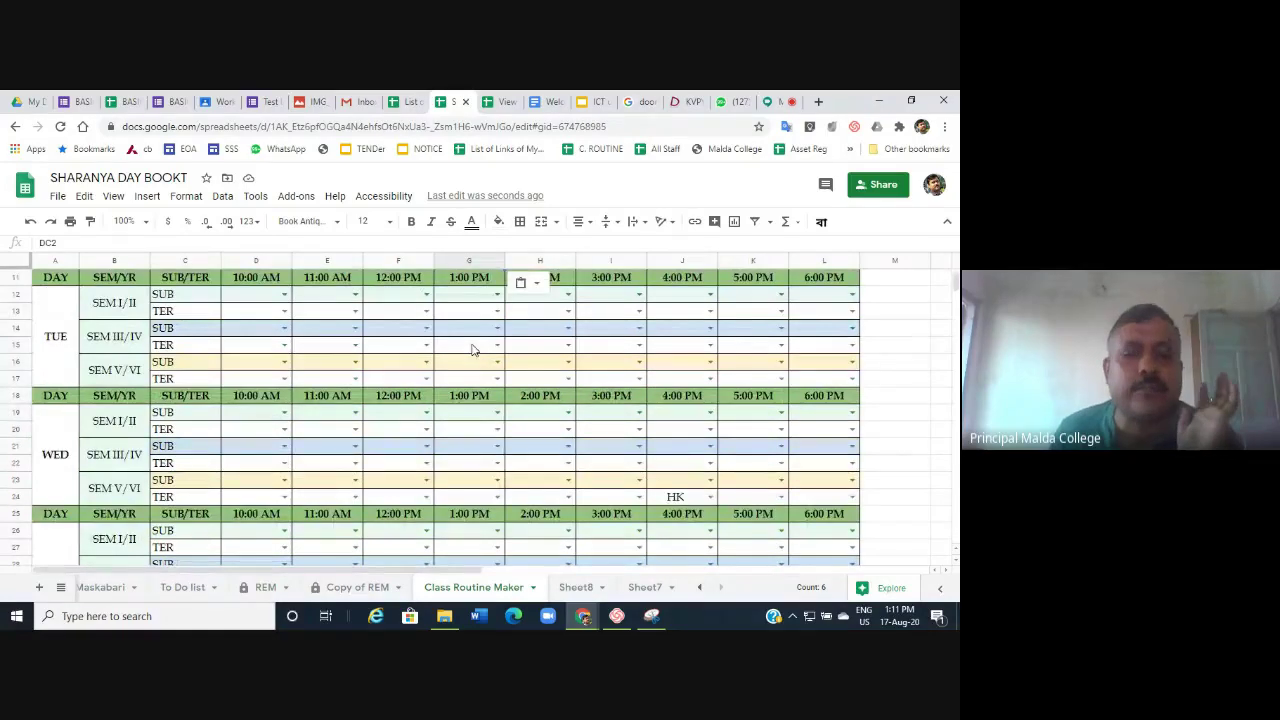
{"action": "scroll", "coordinate": [473, 348], "scroll_direction": "down", "scroll_amount": 3}
{"action": "scroll", "coordinate": [473, 348], "scroll_direction": "down", "scroll_amount": 5}
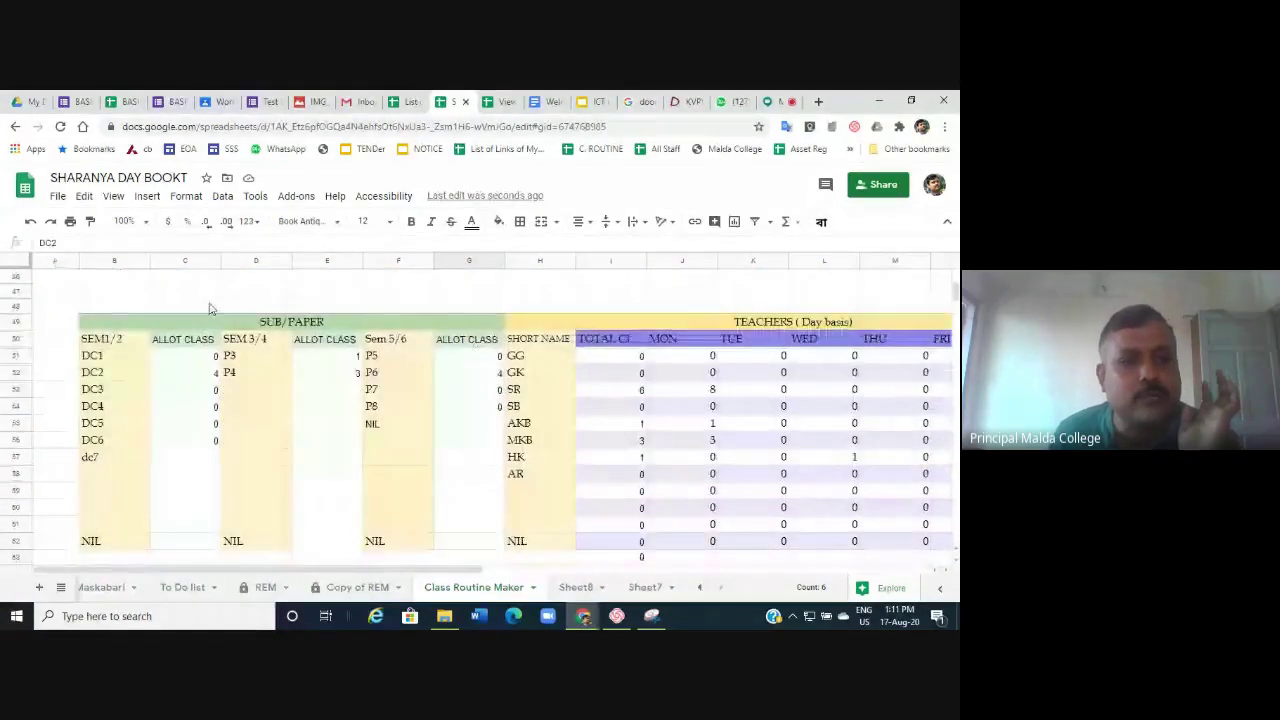
{"action": "left_click", "coordinate": [210, 376]}
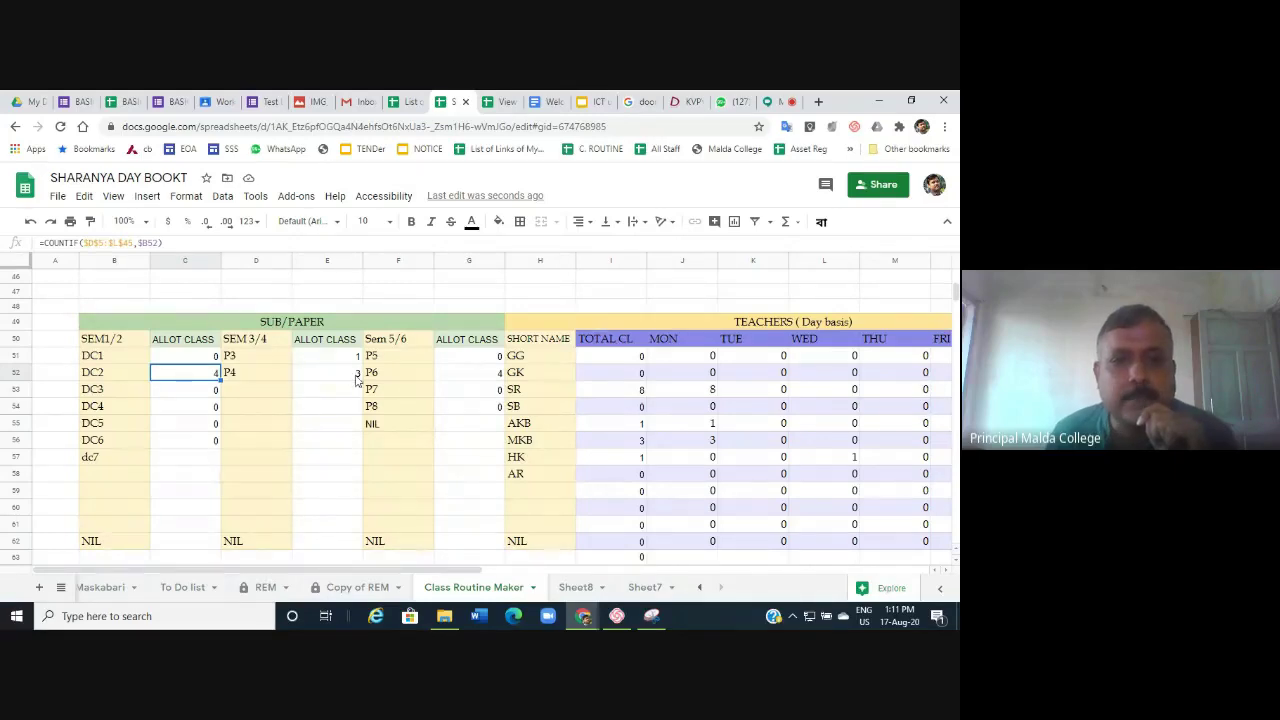
{"action": "left_click", "coordinate": [483, 376]}
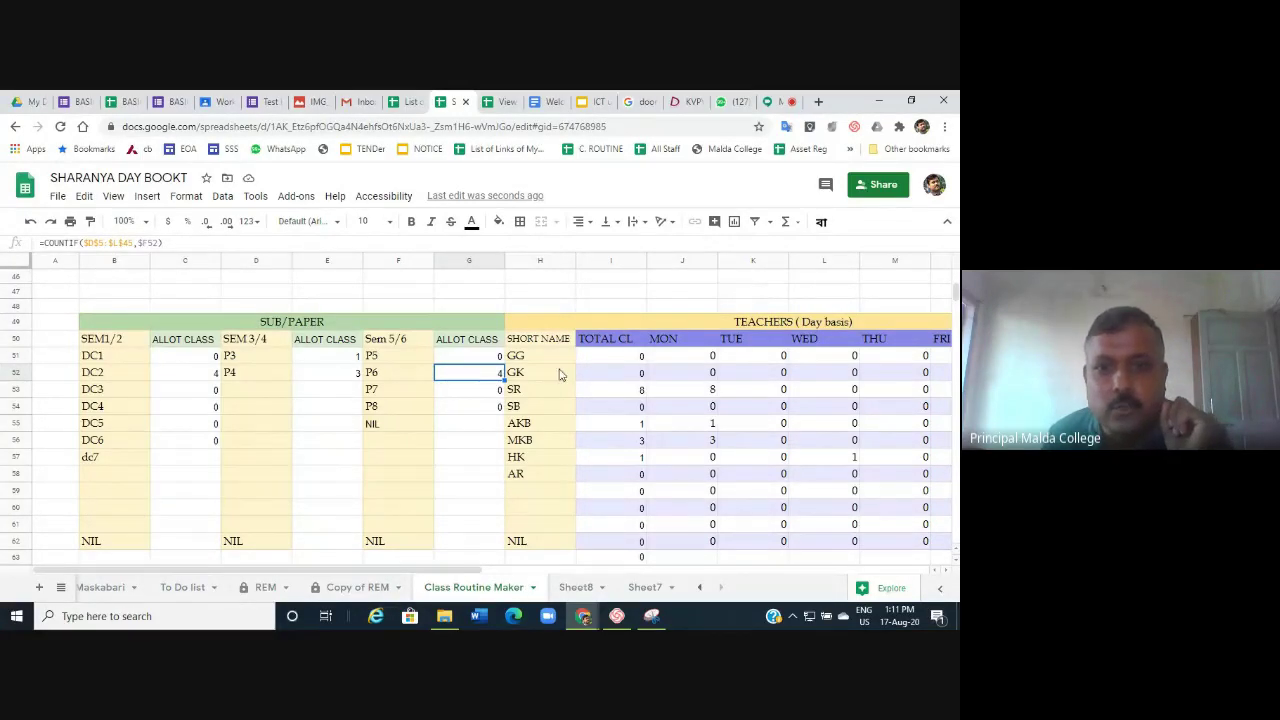
Check the TEACHERS table totals, including SR at 8, AKB at 1 and MKB at 3.
{"action": "left_click", "coordinate": [525, 358]}
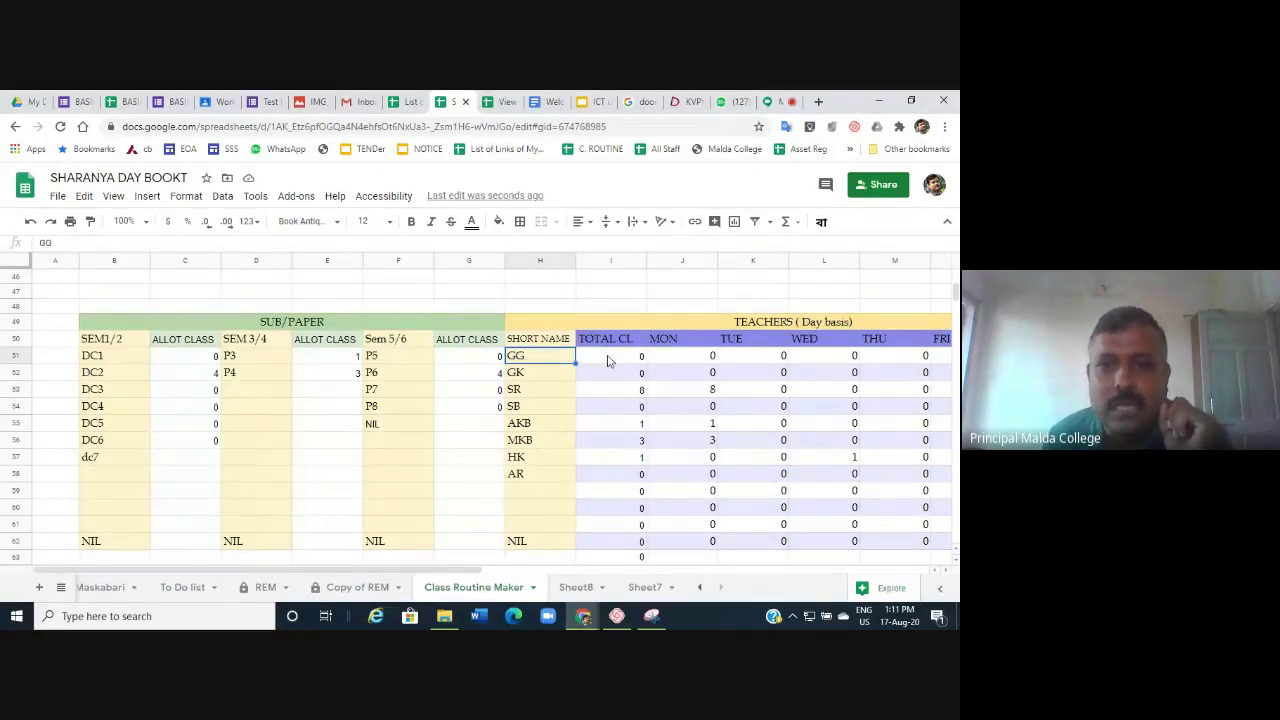
{"action": "left_click", "coordinate": [616, 358]}
{"action": "left_click", "coordinate": [538, 376]}
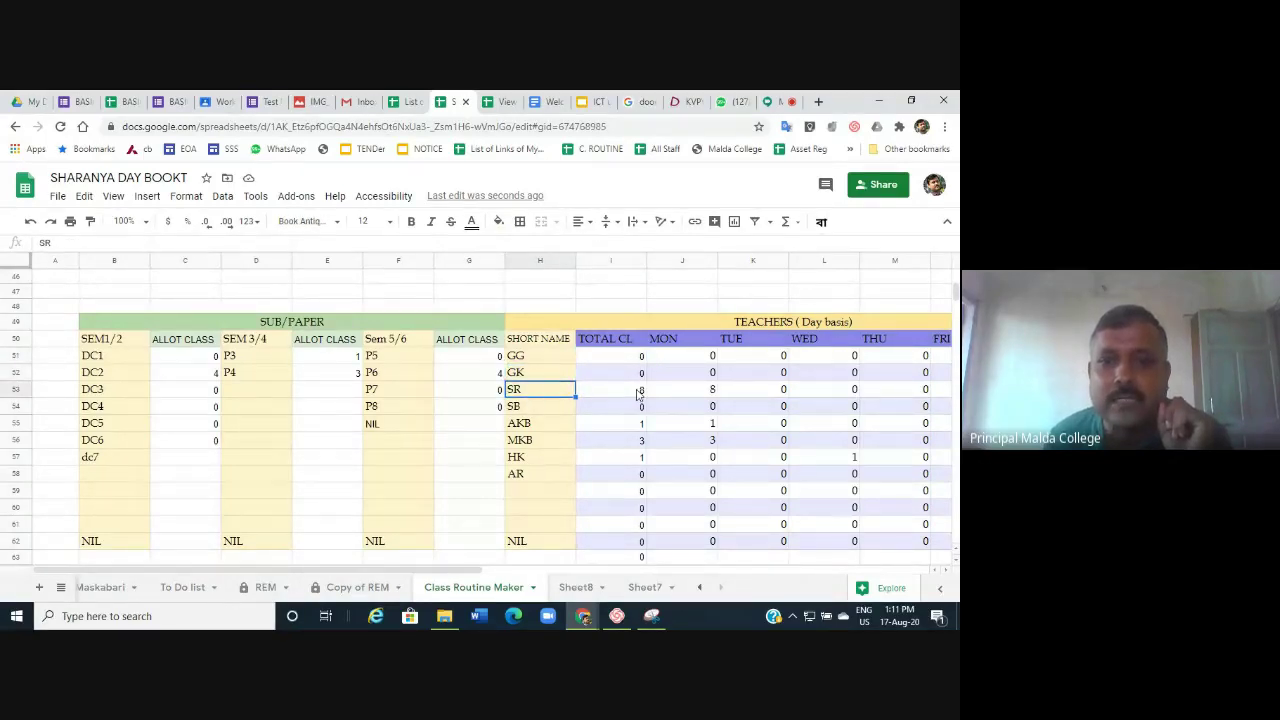
{"action": "left_click", "coordinate": [624, 392]}
{"action": "left_click", "coordinate": [526, 409]}
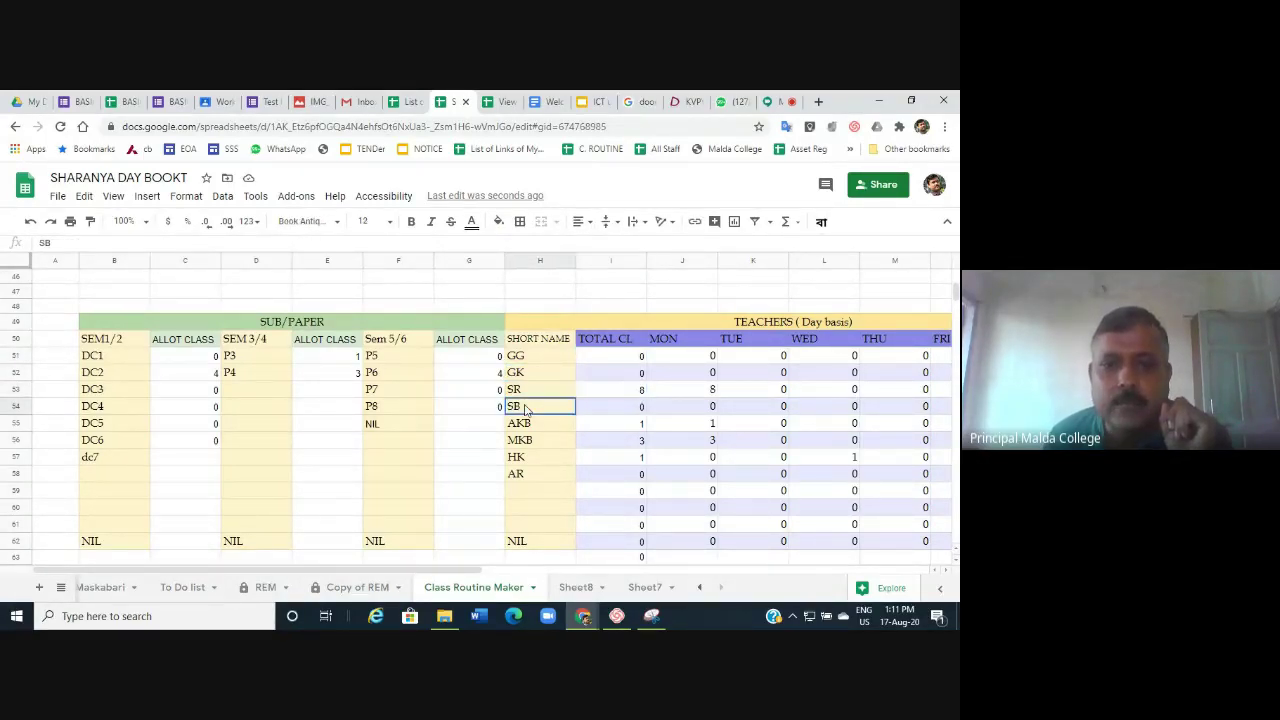
{"action": "left_click", "coordinate": [637, 409]}
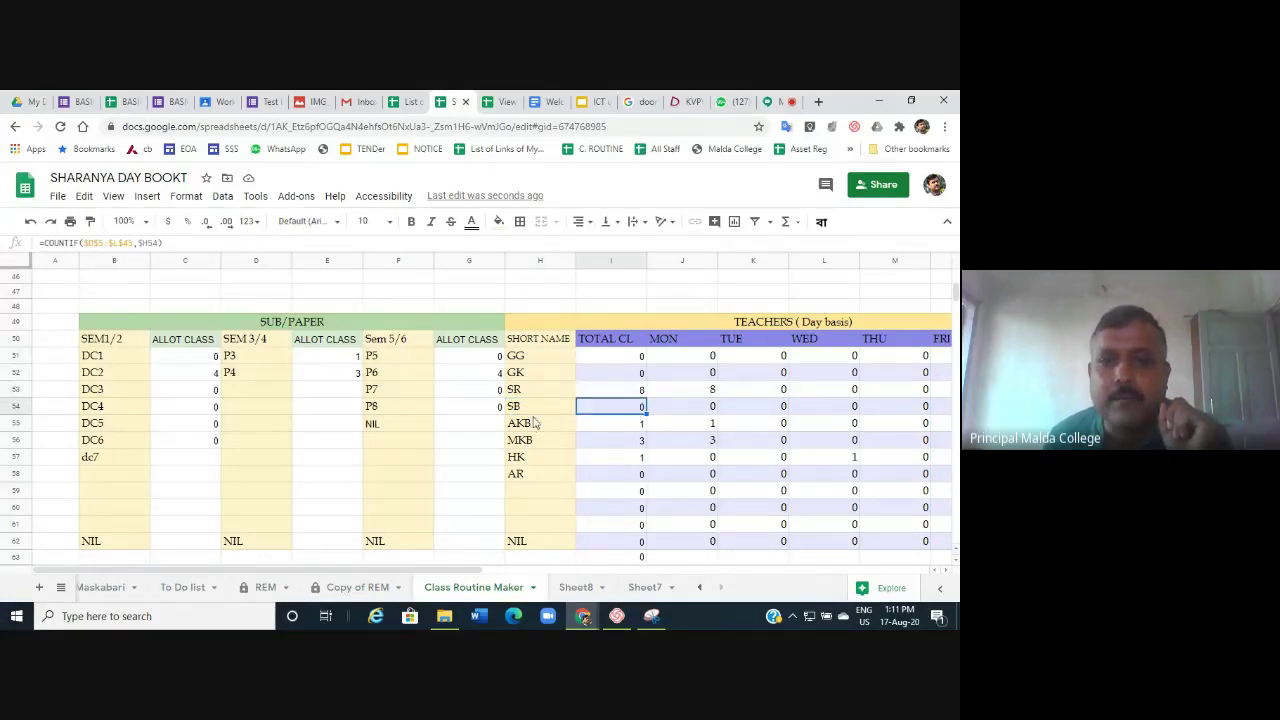
{"action": "left_click", "coordinate": [634, 426]}
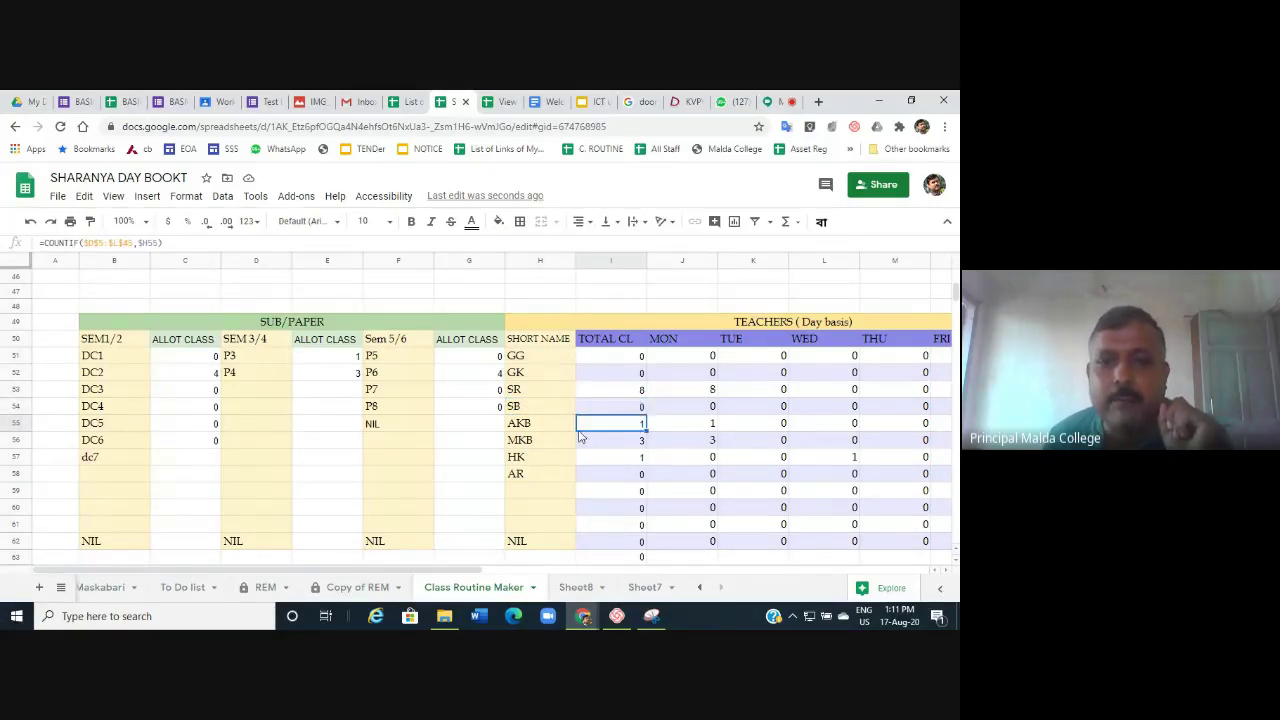
{"action": "left_click", "coordinate": [636, 443]}
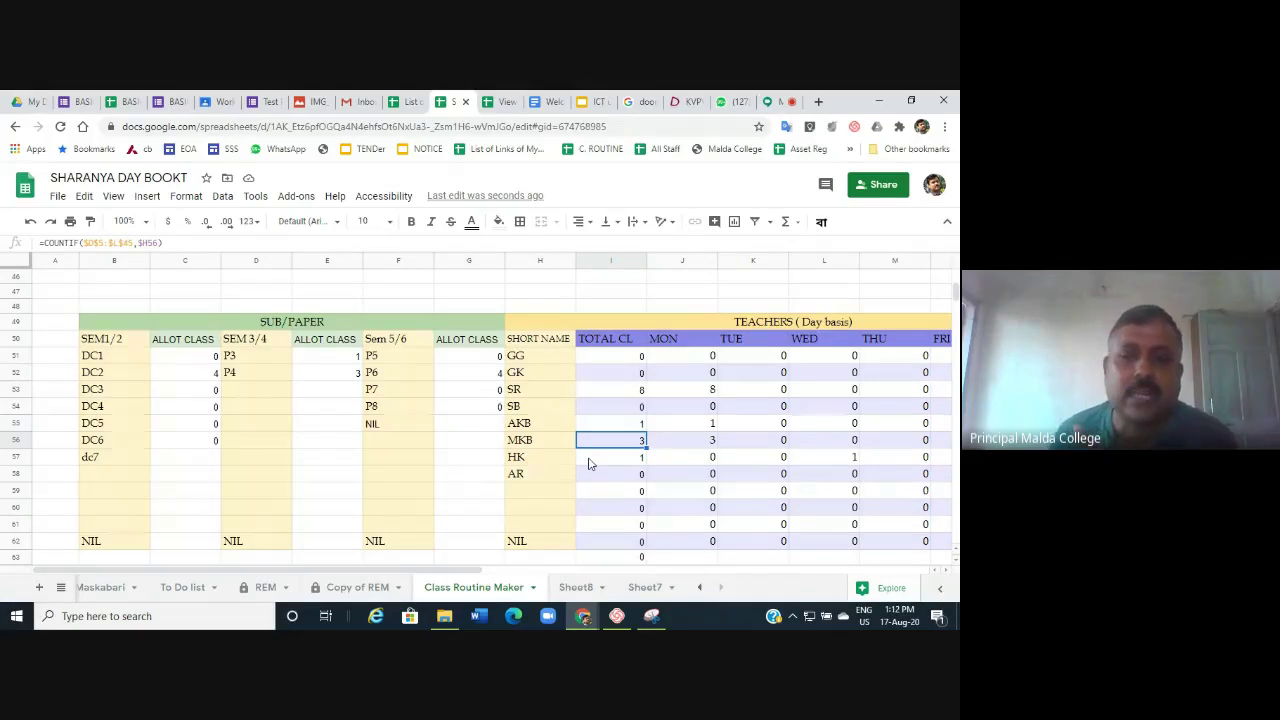
{"action": "left_click_drag", "start_coordinate": [455, 576], "coordinate": [477, 576]}
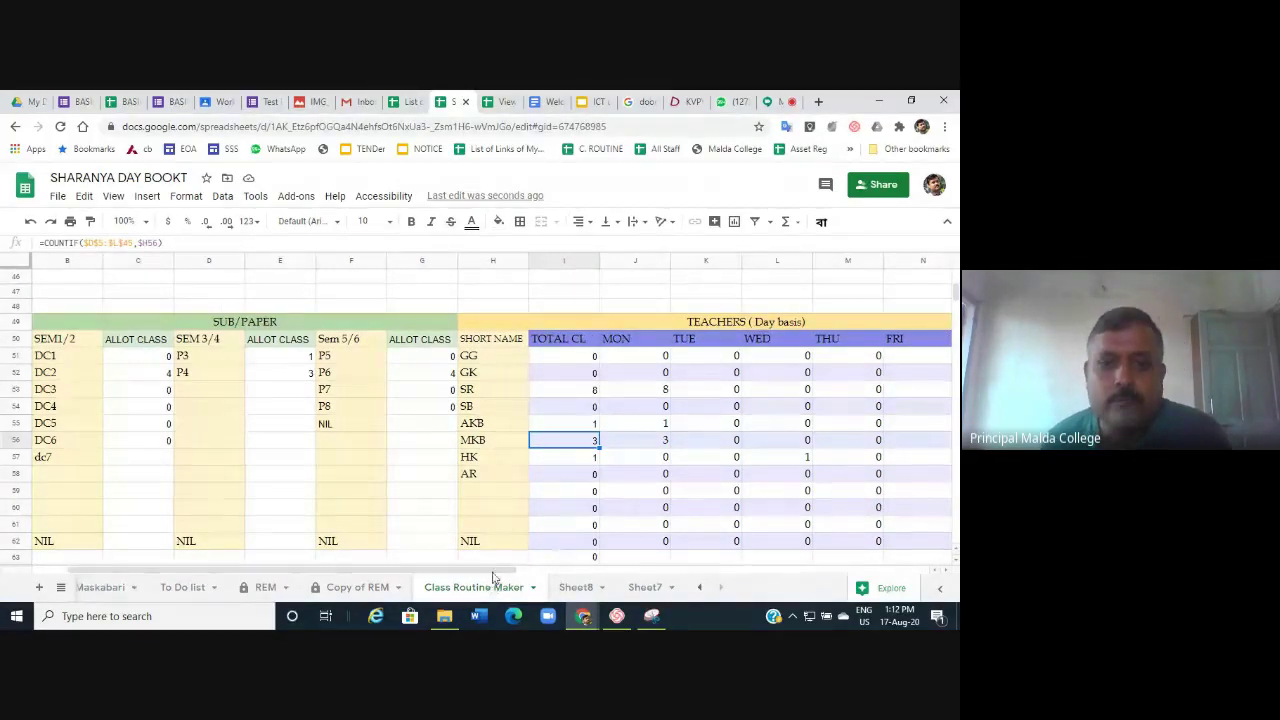
{"action": "left_click_drag", "start_coordinate": [500, 575], "coordinate": [545, 577]}
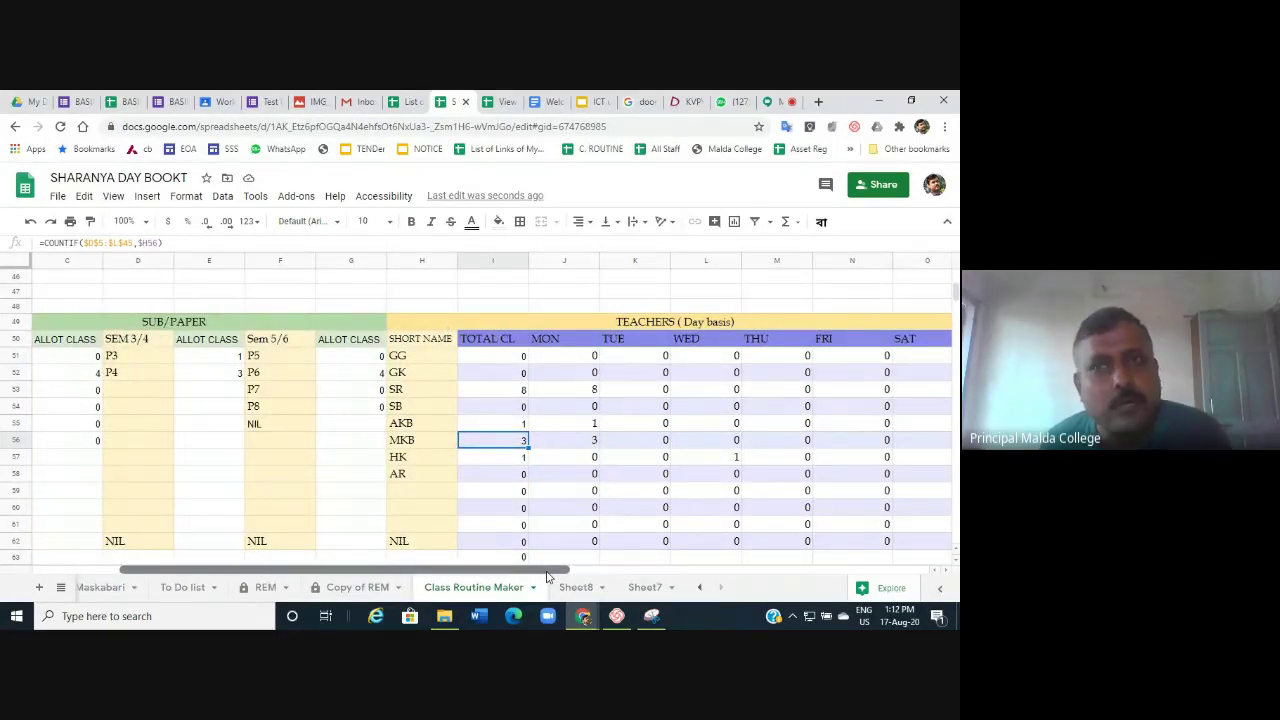
{"action": "left_click_drag", "start_coordinate": [546, 576], "coordinate": [716, 568]}
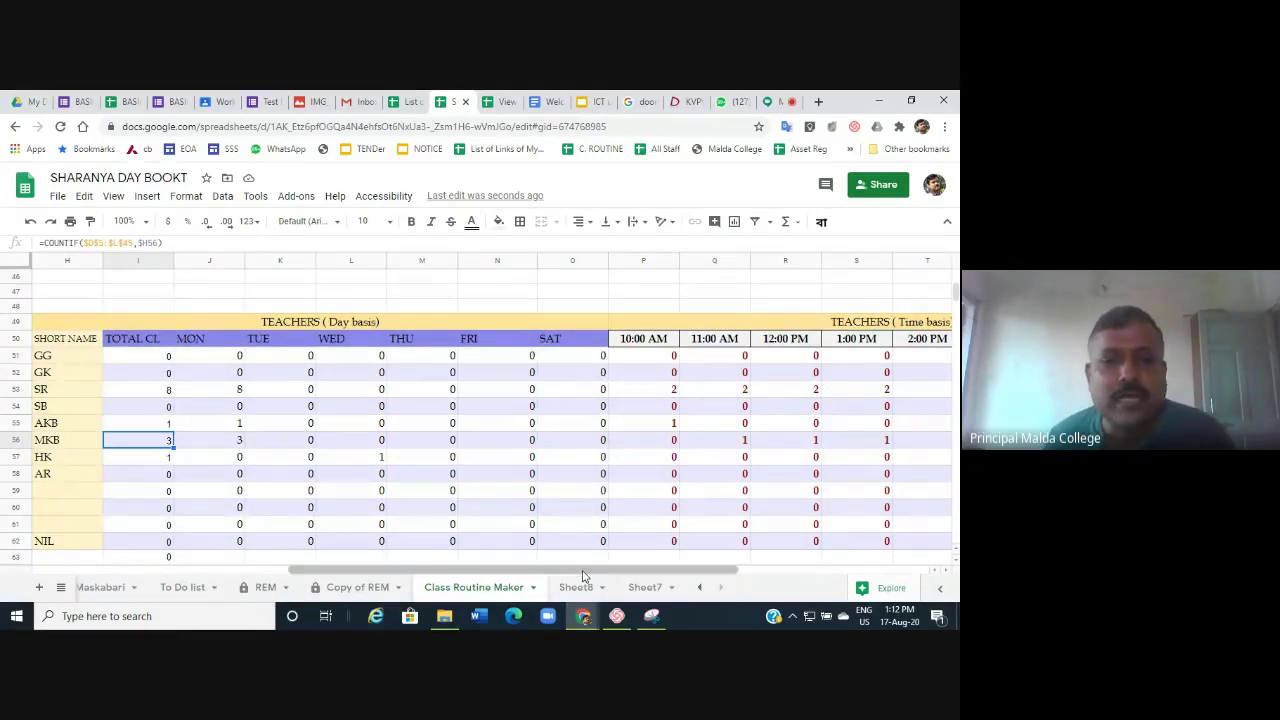
{"action": "left_click_drag", "start_coordinate": [586, 572], "coordinate": [262, 574]}
{"action": "left_click", "coordinate": [196, 357]}
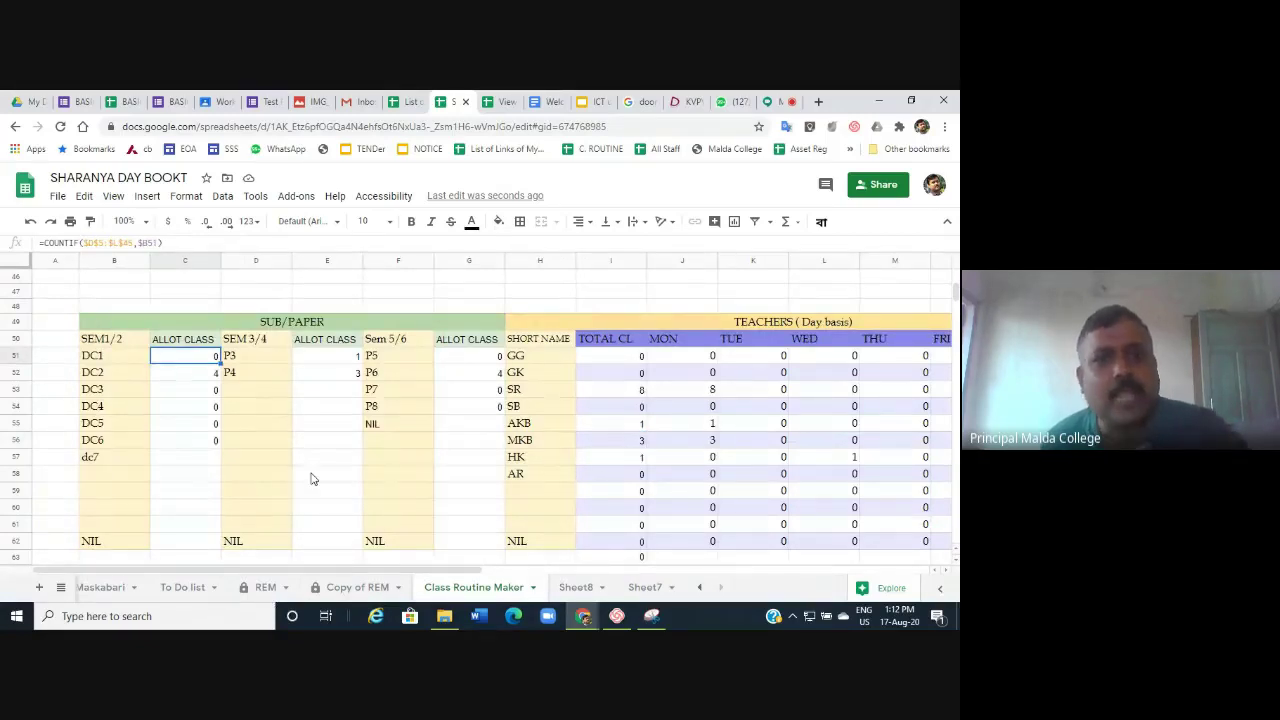
Pick dc7 in D40 and MKB in D41 for Saturday's 10:00 AM SEM I/II class.
{"action": "scroll", "coordinate": [311, 478], "scroll_direction": "up", "scroll_amount": 6}
{"action": "scroll", "coordinate": [311, 478], "scroll_direction": "up", "scroll_amount": 3}
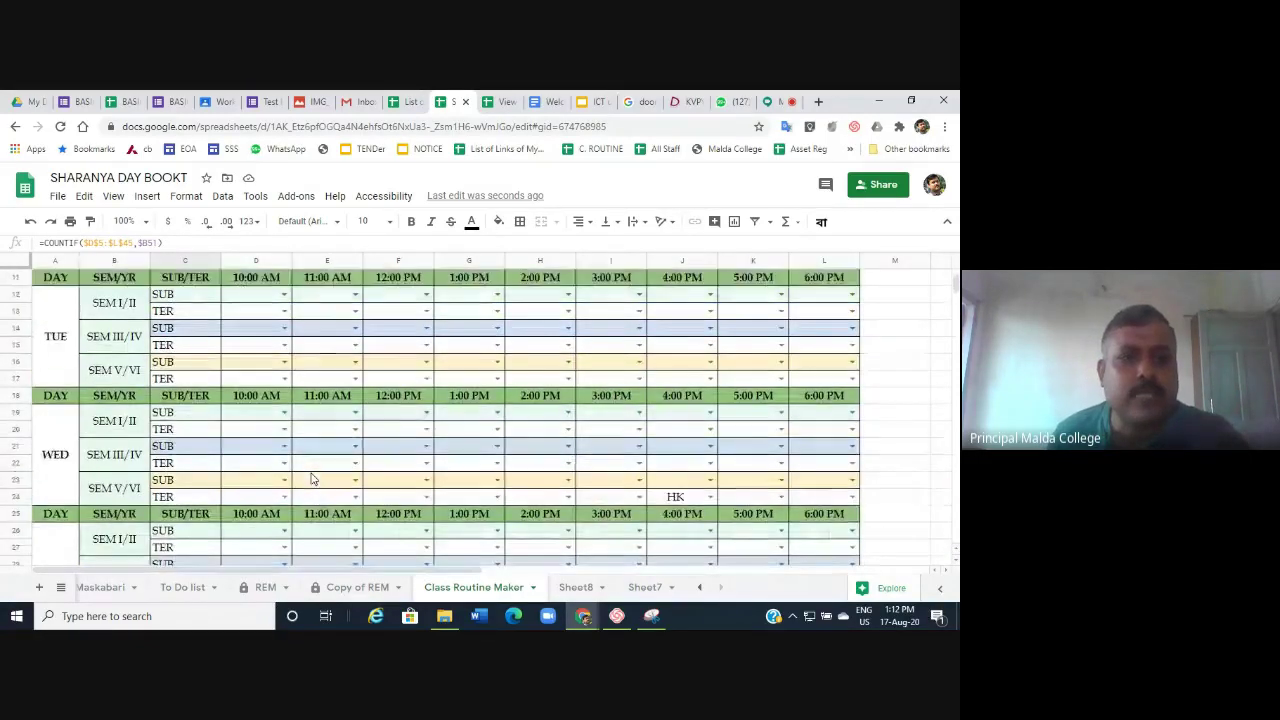
{"action": "scroll", "coordinate": [311, 478], "scroll_direction": "down", "scroll_amount": 8}
{"action": "scroll", "coordinate": [311, 478], "scroll_direction": "up", "scroll_amount": 1}
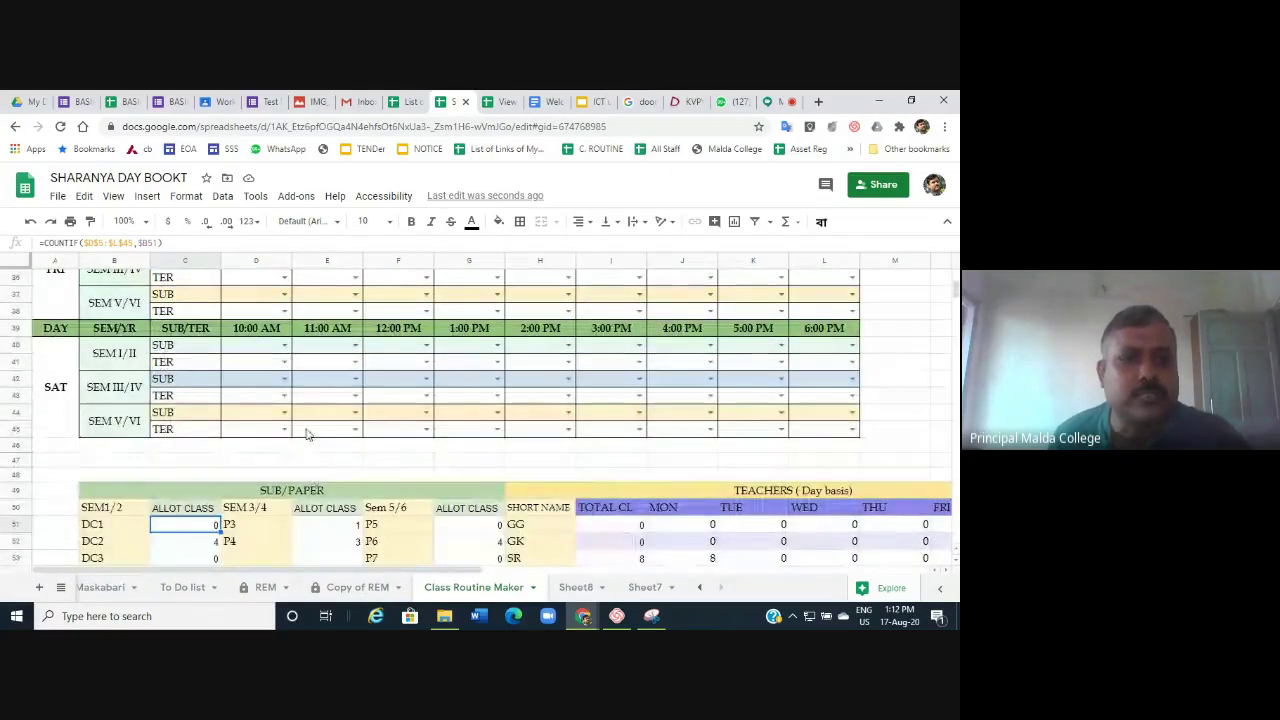
{"action": "left_click", "coordinate": [285, 344]}
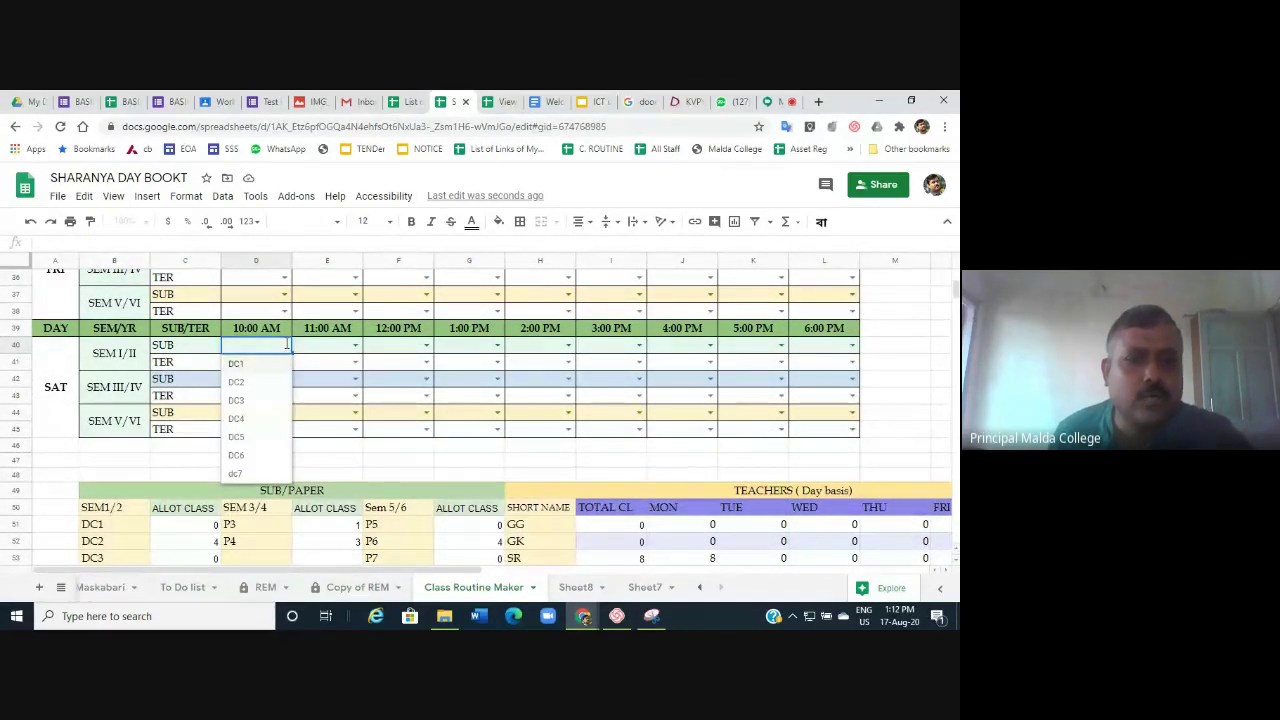
{"action": "left_click", "coordinate": [236, 474]}
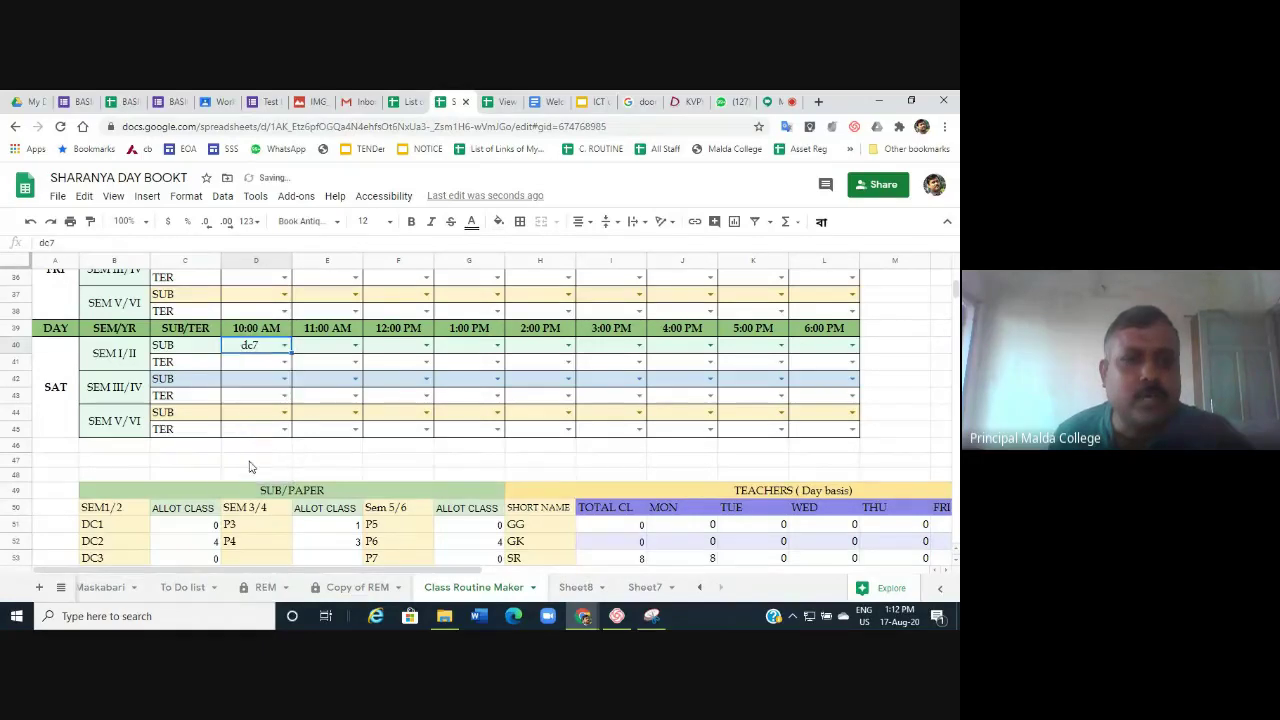
{"action": "left_click", "coordinate": [285, 362]}
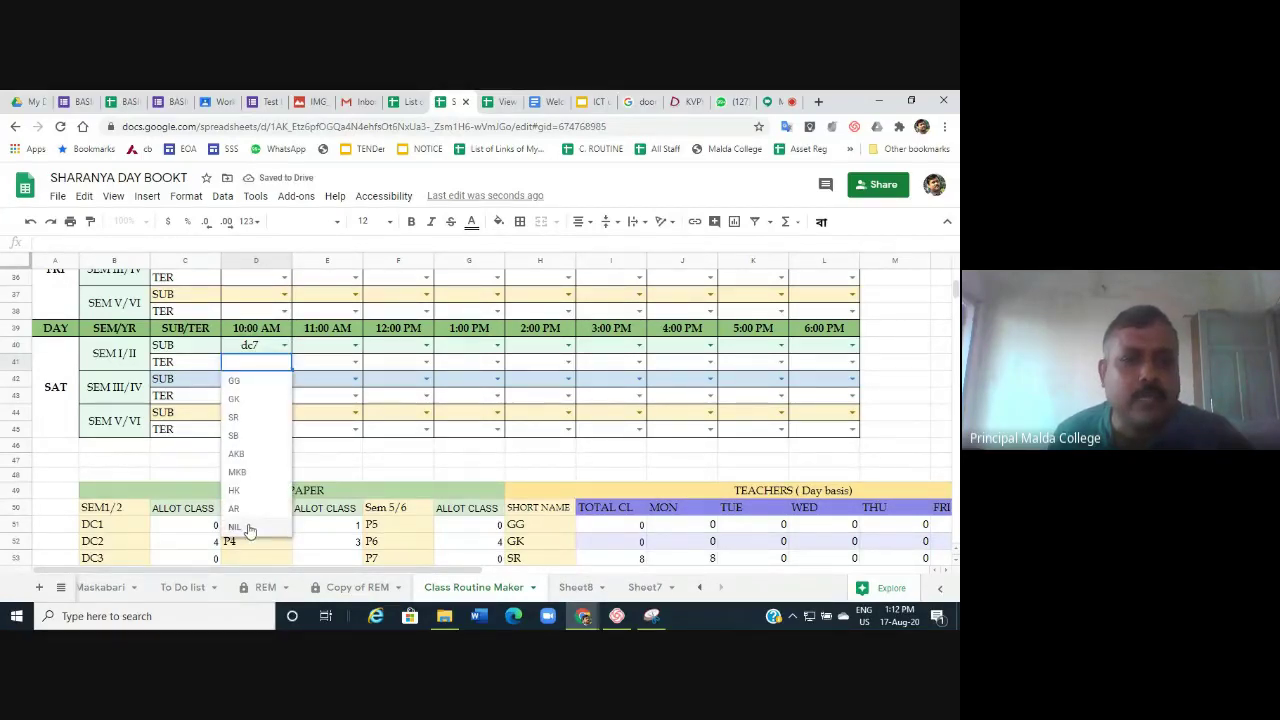
{"action": "left_click", "coordinate": [254, 471]}
{"action": "scroll", "coordinate": [513, 437], "scroll_direction": "down", "scroll_amount": 4}
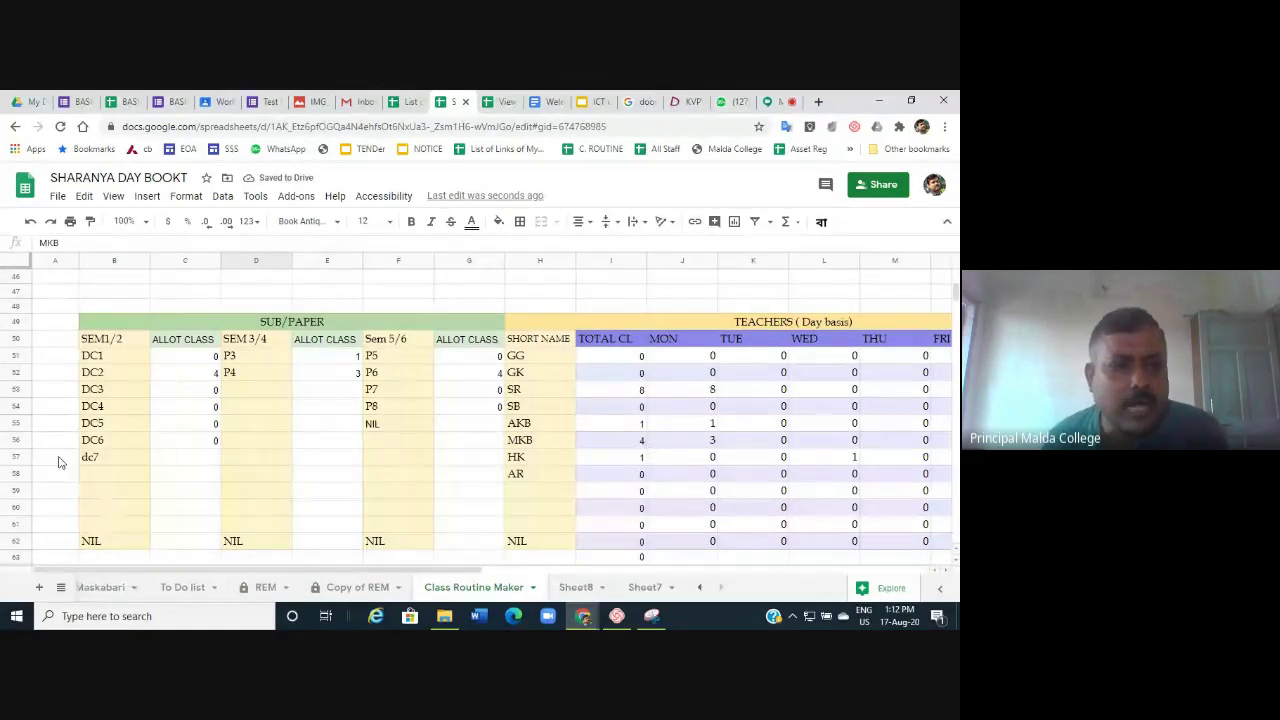
Fill C56's COUNTIF formula down column C so dc7 tallies 1 class.
{"action": "left_click", "coordinate": [200, 445]}
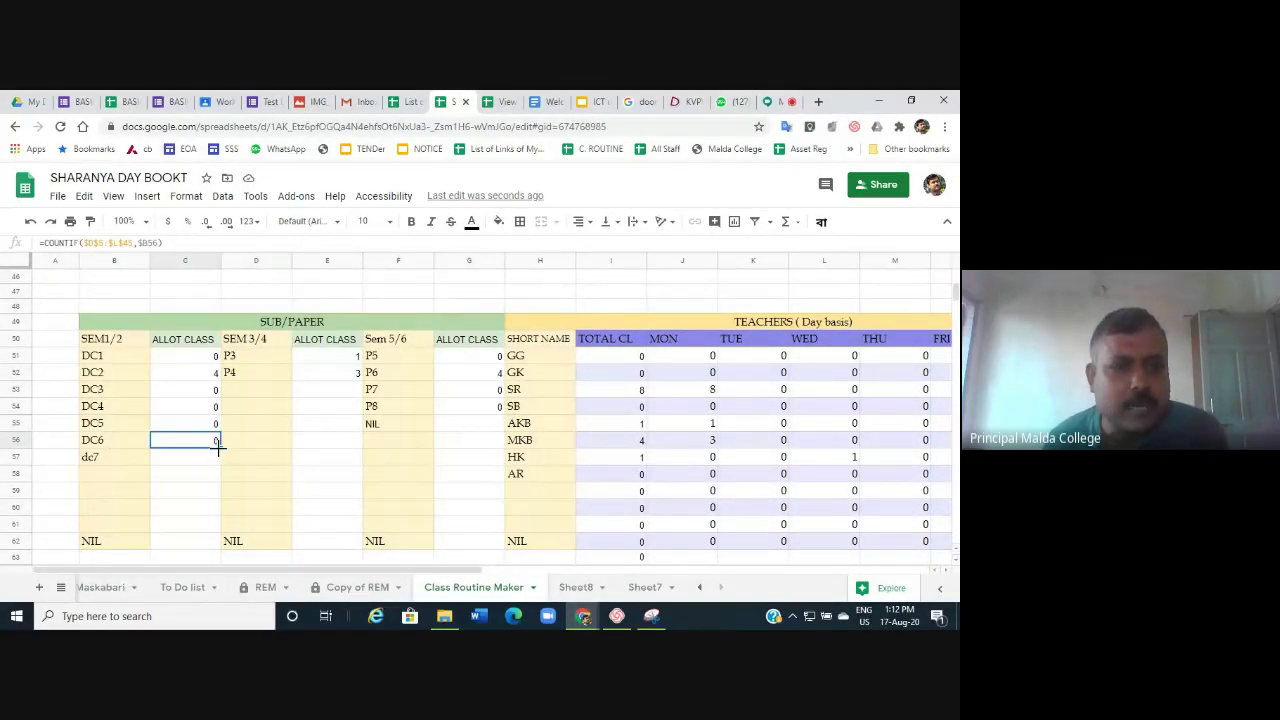
{"action": "left_click_drag", "start_coordinate": [218, 448], "coordinate": [218, 462]}
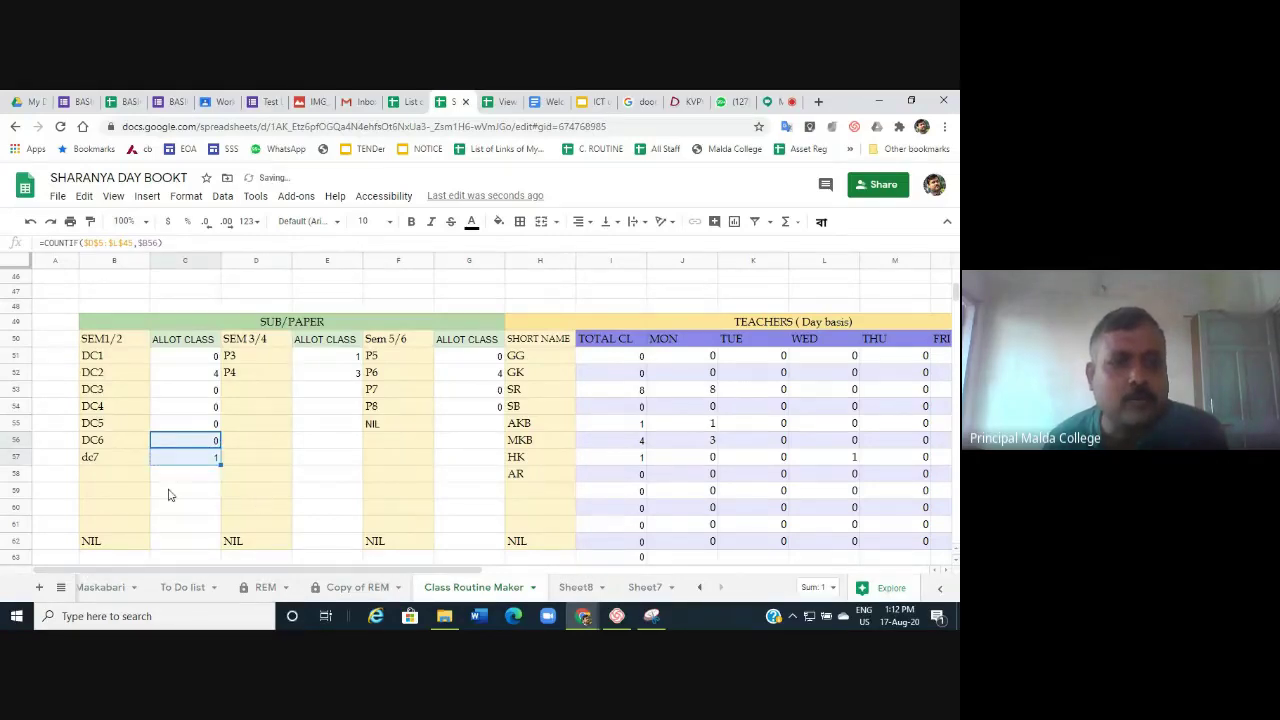
{"action": "left_click", "coordinate": [171, 491]}
{"action": "left_click_drag", "start_coordinate": [197, 362], "coordinate": [224, 520]}
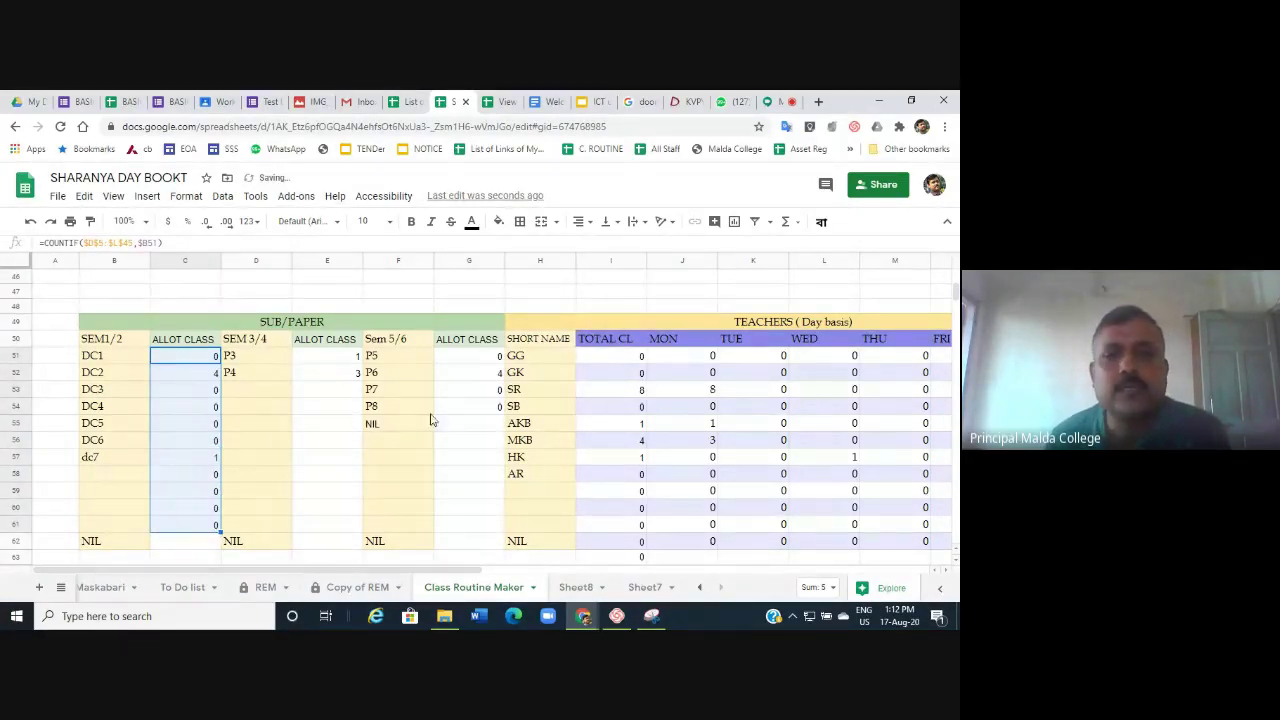
{"action": "scroll", "coordinate": [560, 472], "scroll_direction": "up", "scroll_amount": 15}
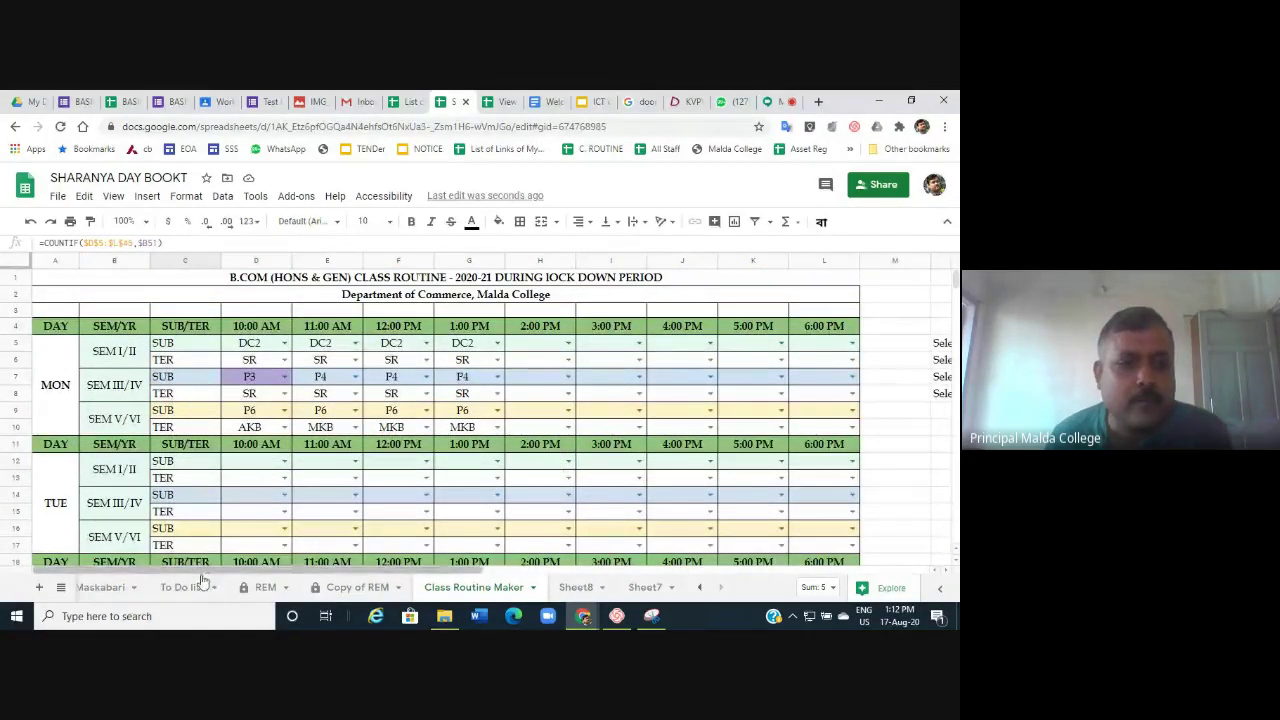
Set the highlight panel's teacher selector O8 to MKB, colouring MKB's slots cyan.
{"action": "left_click_drag", "start_coordinate": [210, 570], "coordinate": [350, 568]}
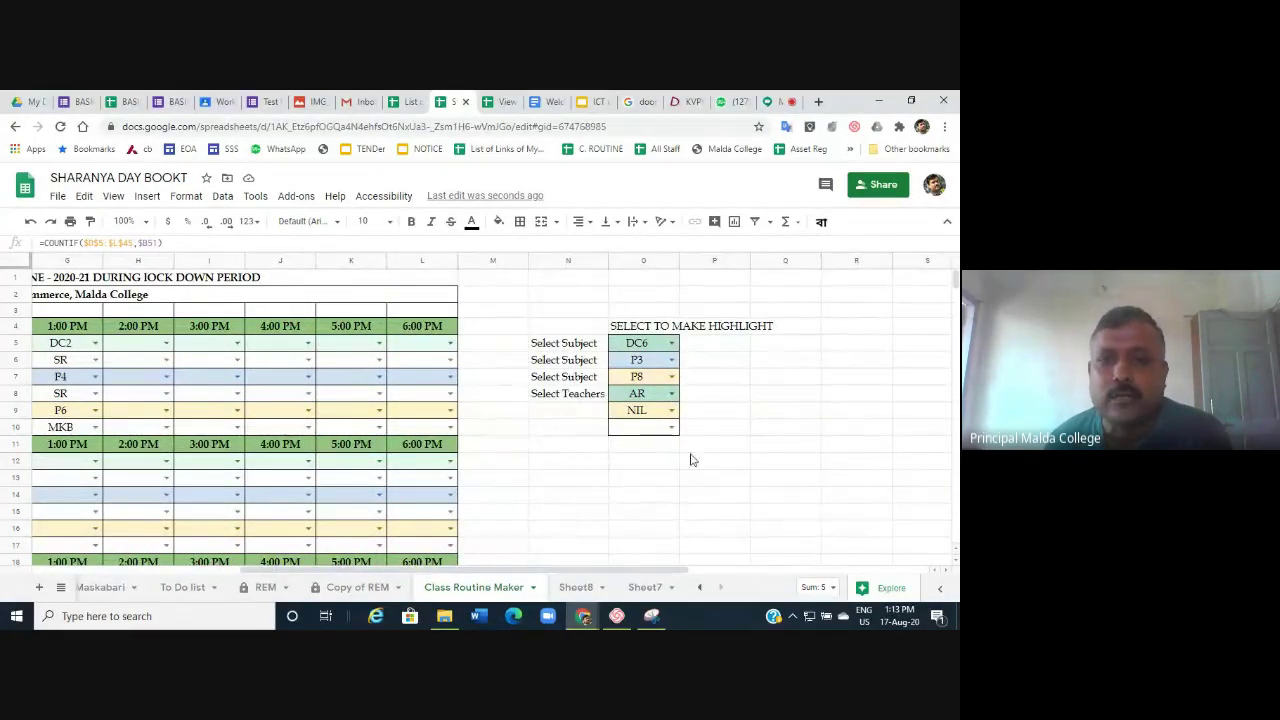
{"action": "left_click", "coordinate": [671, 394]}
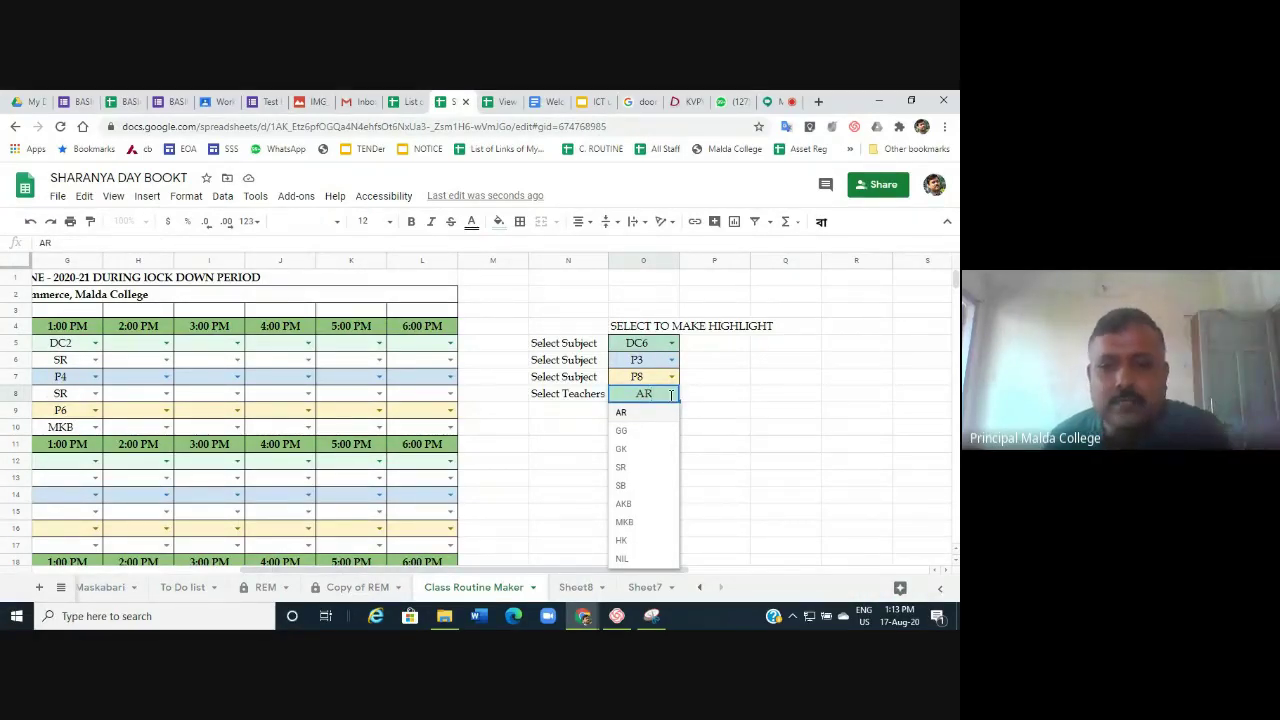
{"action": "left_click", "coordinate": [632, 528]}
{"action": "left_click_drag", "start_coordinate": [654, 569], "coordinate": [447, 576]}
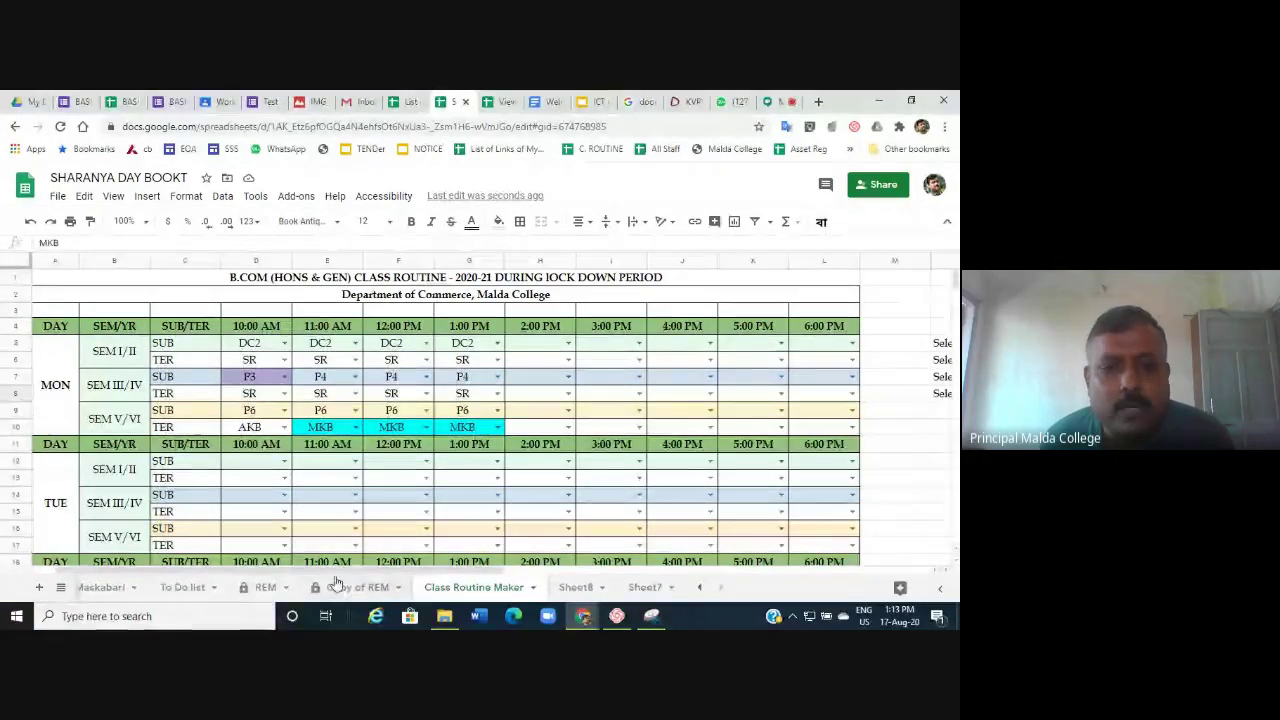
{"action": "left_click_drag", "start_coordinate": [347, 575], "coordinate": [520, 574]}
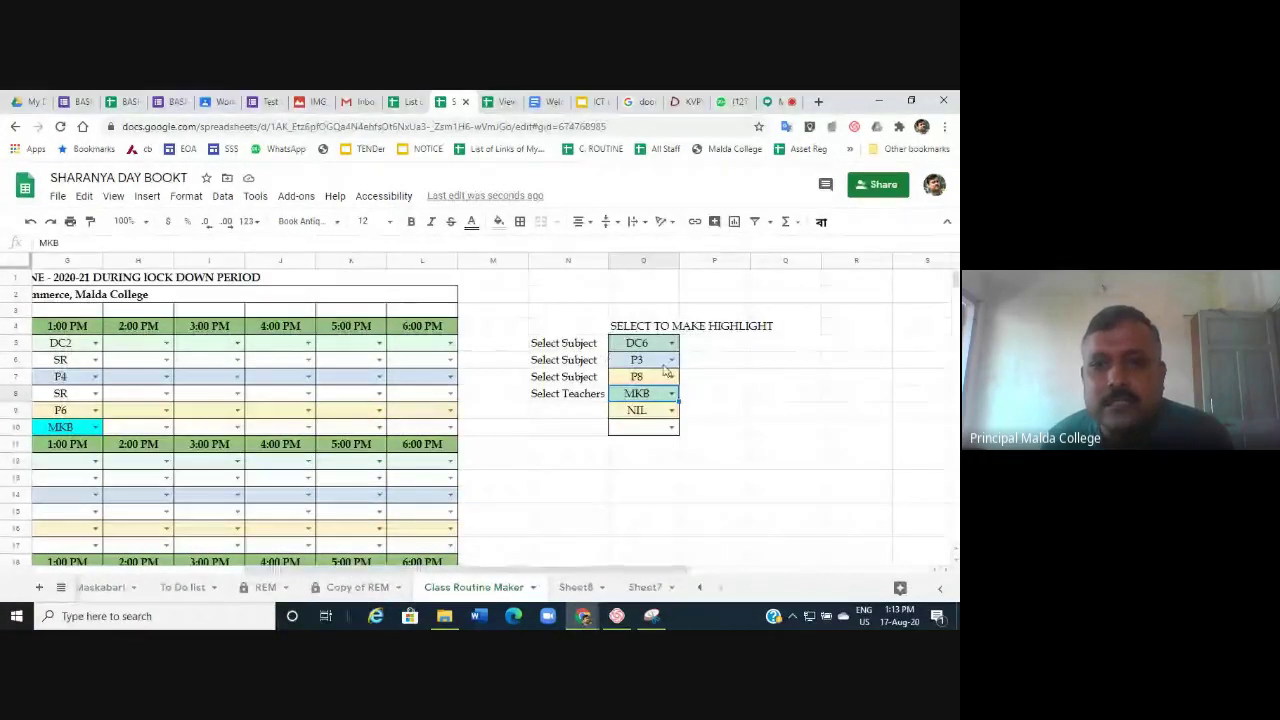
Clear O5:O7 and set all three subject selectors to NIL.
{"action": "left_click_drag", "start_coordinate": [655, 343], "coordinate": [643, 383]}
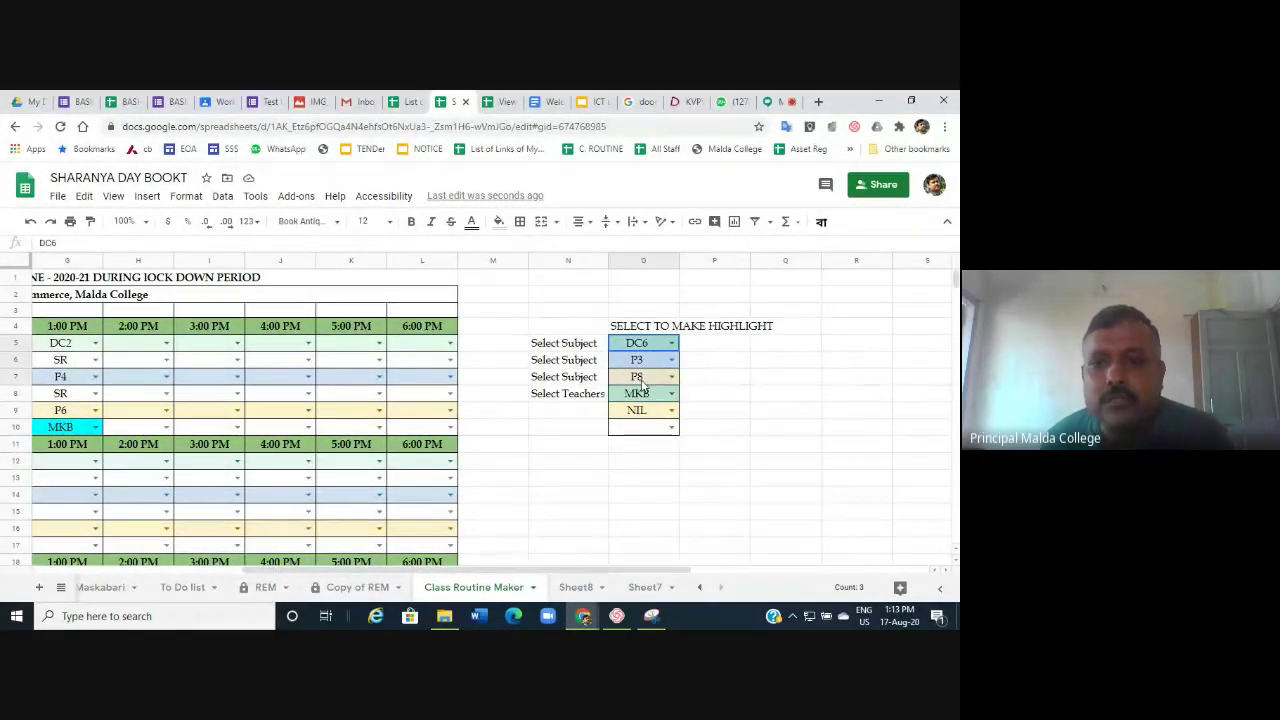
{"action": "key", "text": "Delete"}
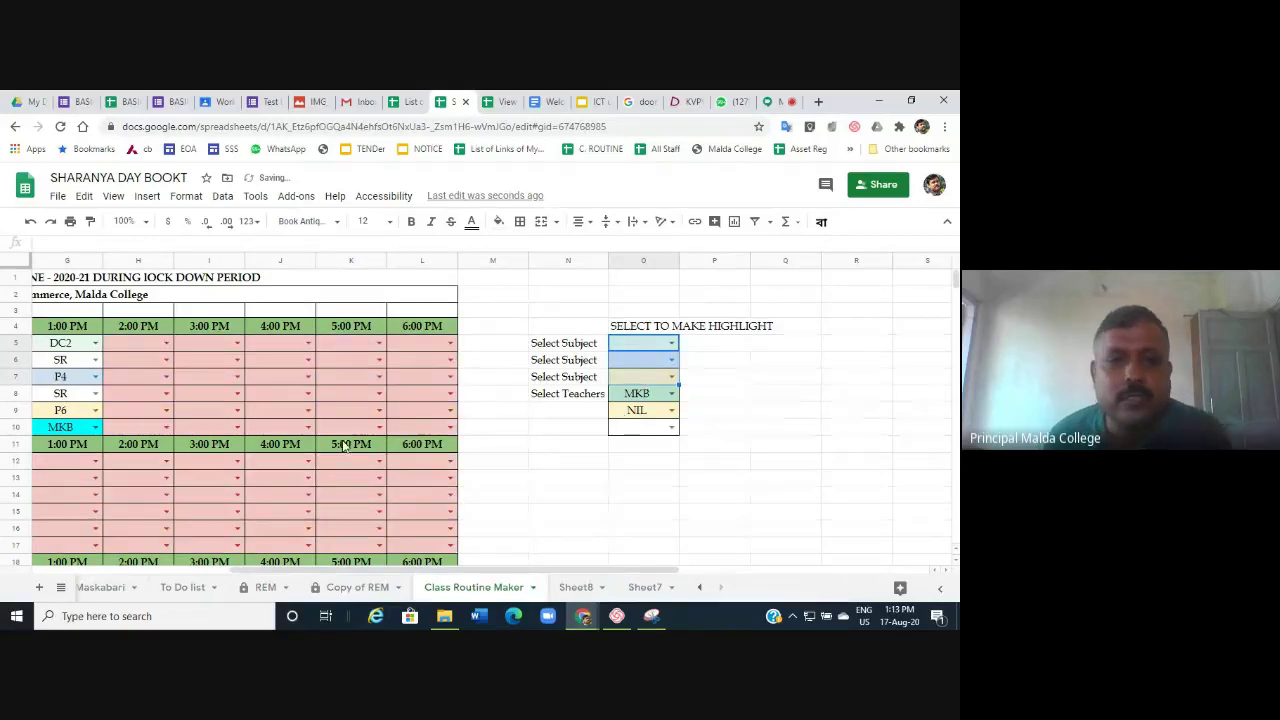
{"action": "left_click", "coordinate": [673, 343]}
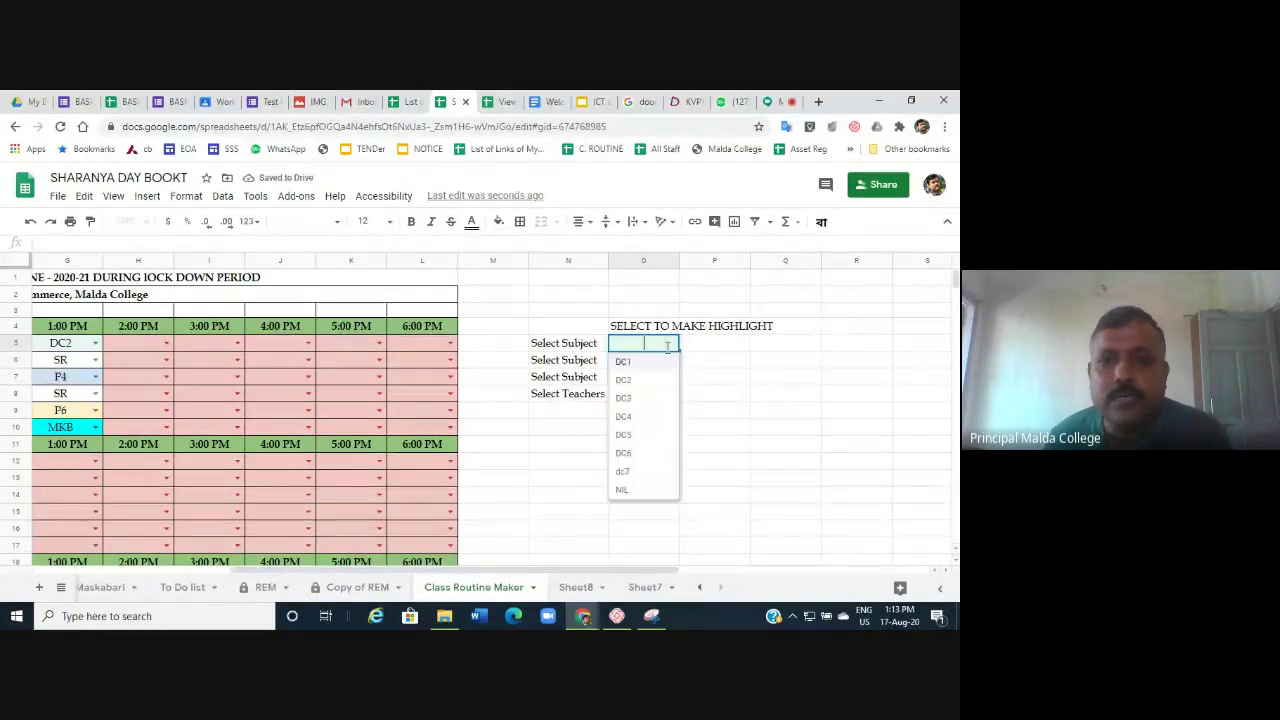
{"action": "left_click", "coordinate": [622, 490]}
{"action": "left_click", "coordinate": [672, 360]}
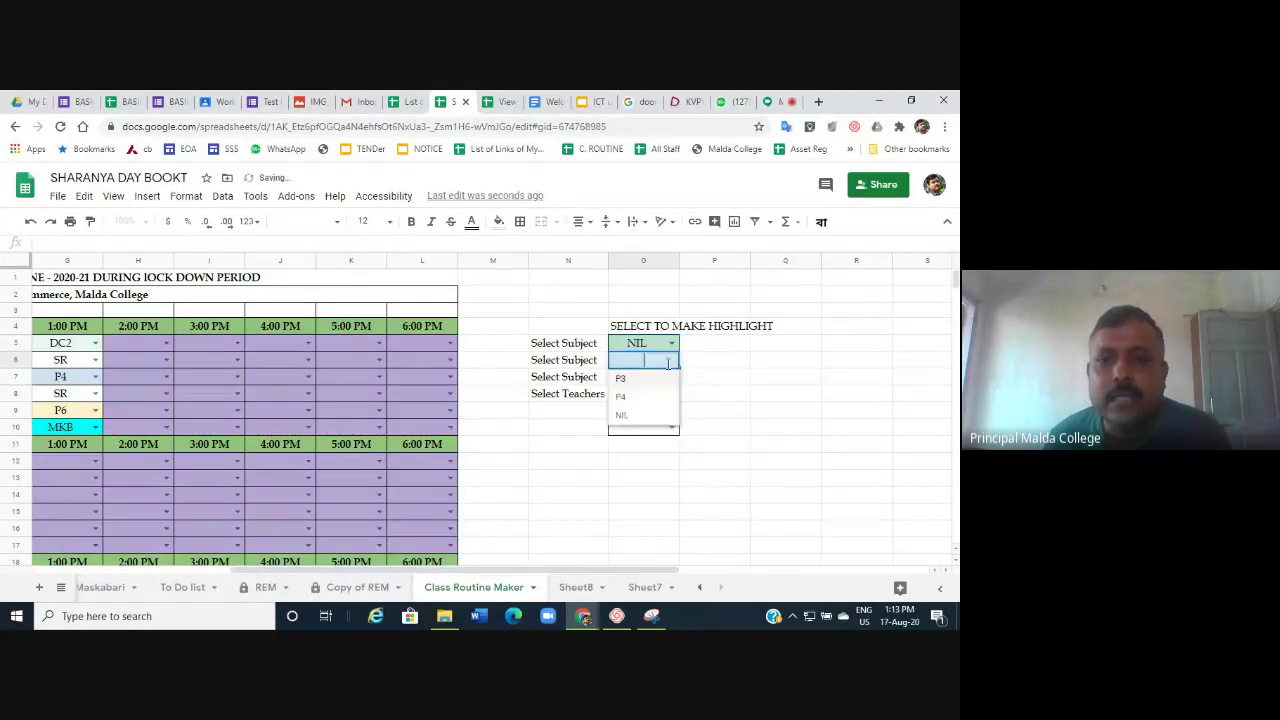
{"action": "left_click", "coordinate": [650, 414]}
{"action": "left_click", "coordinate": [672, 377]}
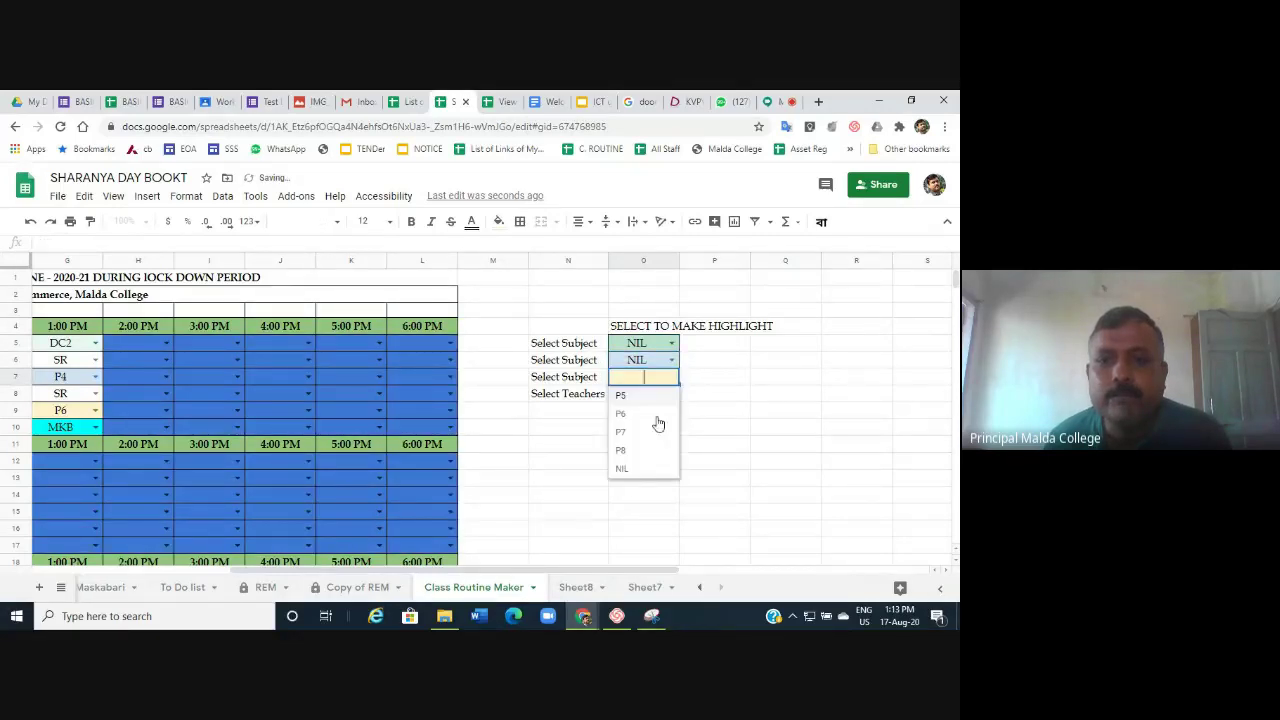
{"action": "left_click", "coordinate": [629, 479]}
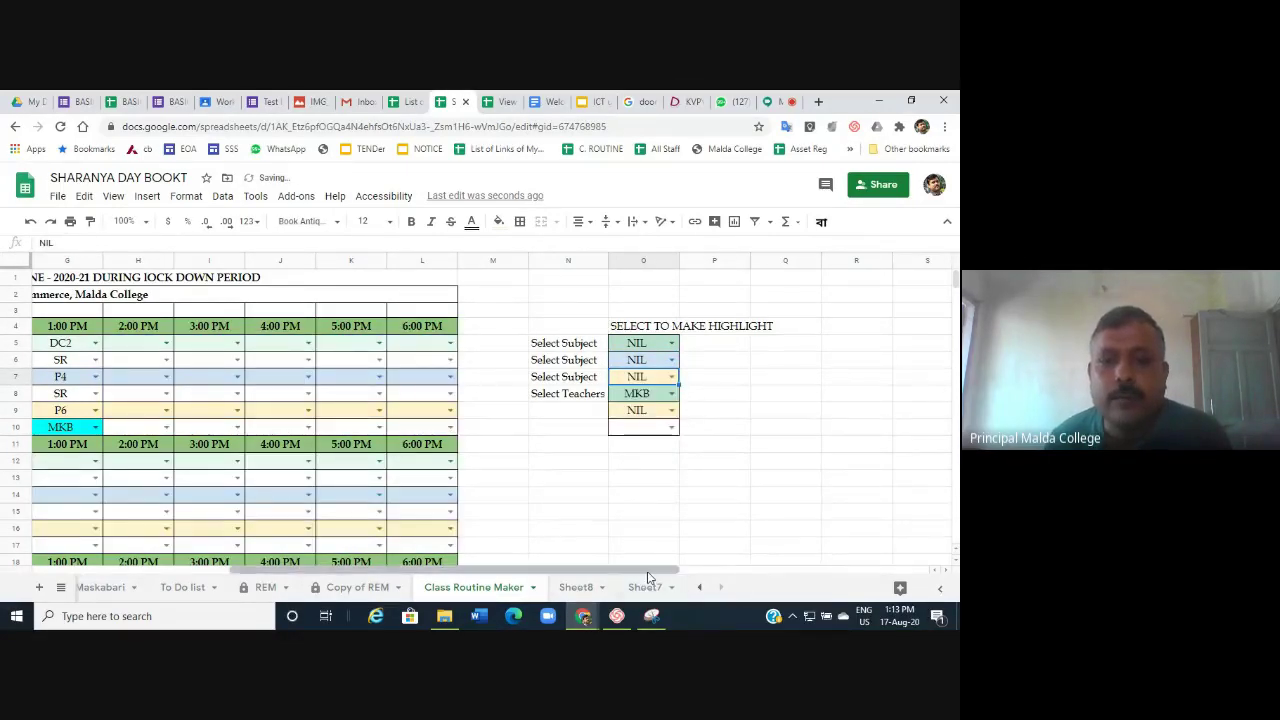
{"action": "left_click_drag", "start_coordinate": [648, 577], "coordinate": [440, 572]}
{"action": "scroll", "coordinate": [217, 497], "scroll_direction": "down", "scroll_amount": 10}
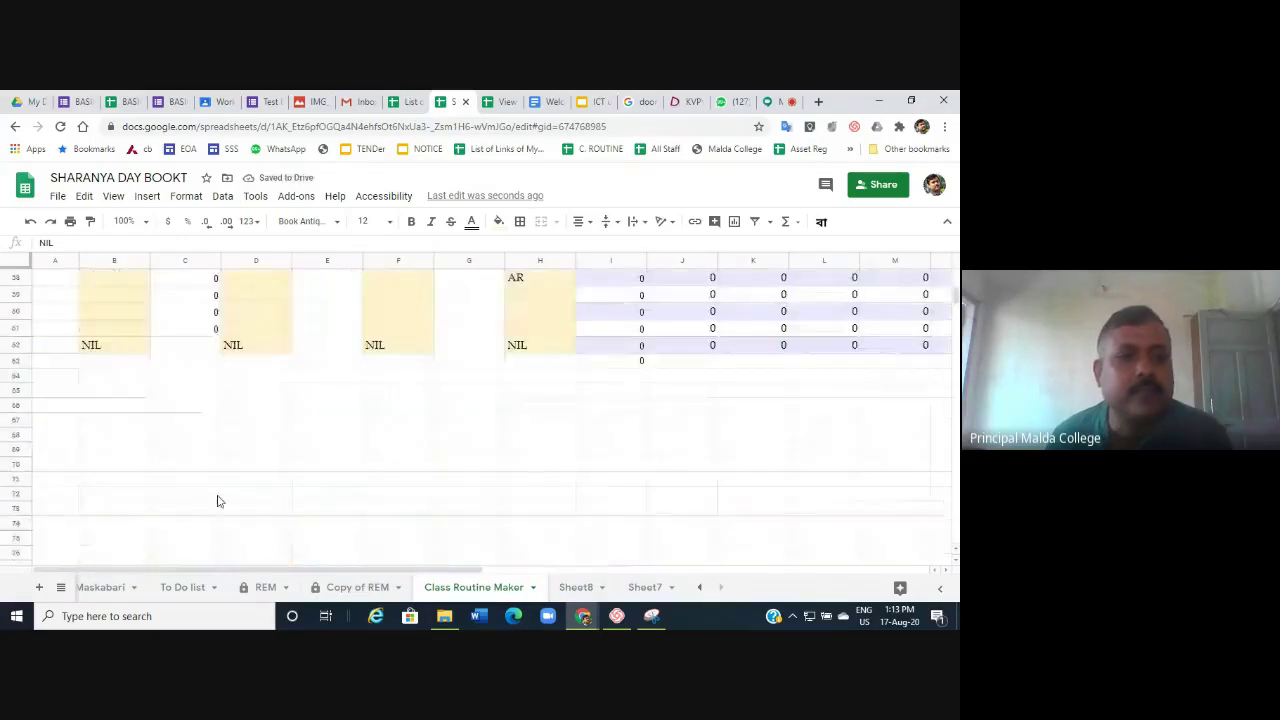
{"action": "left_click", "coordinate": [87, 350]}
{"action": "scroll", "coordinate": [160, 370], "scroll_direction": "up", "scroll_amount": 5}
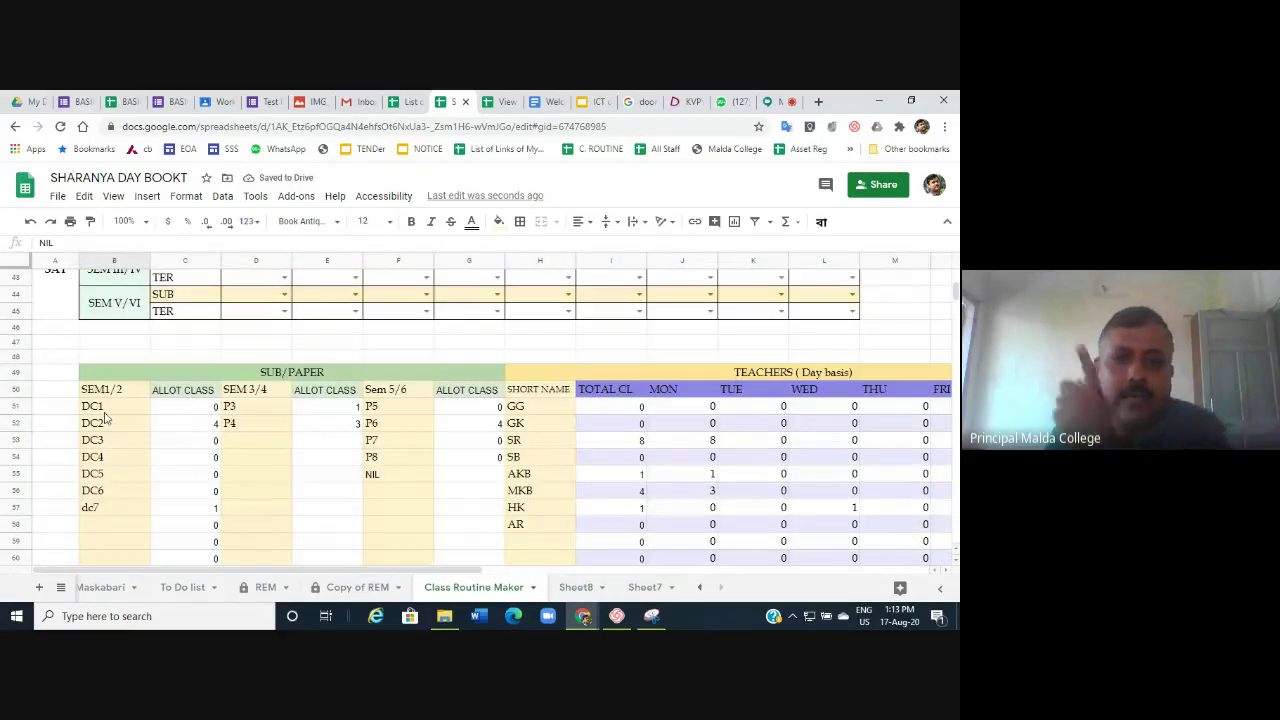
{"action": "scroll", "coordinate": [557, 423], "scroll_direction": "up", "scroll_amount": 14}
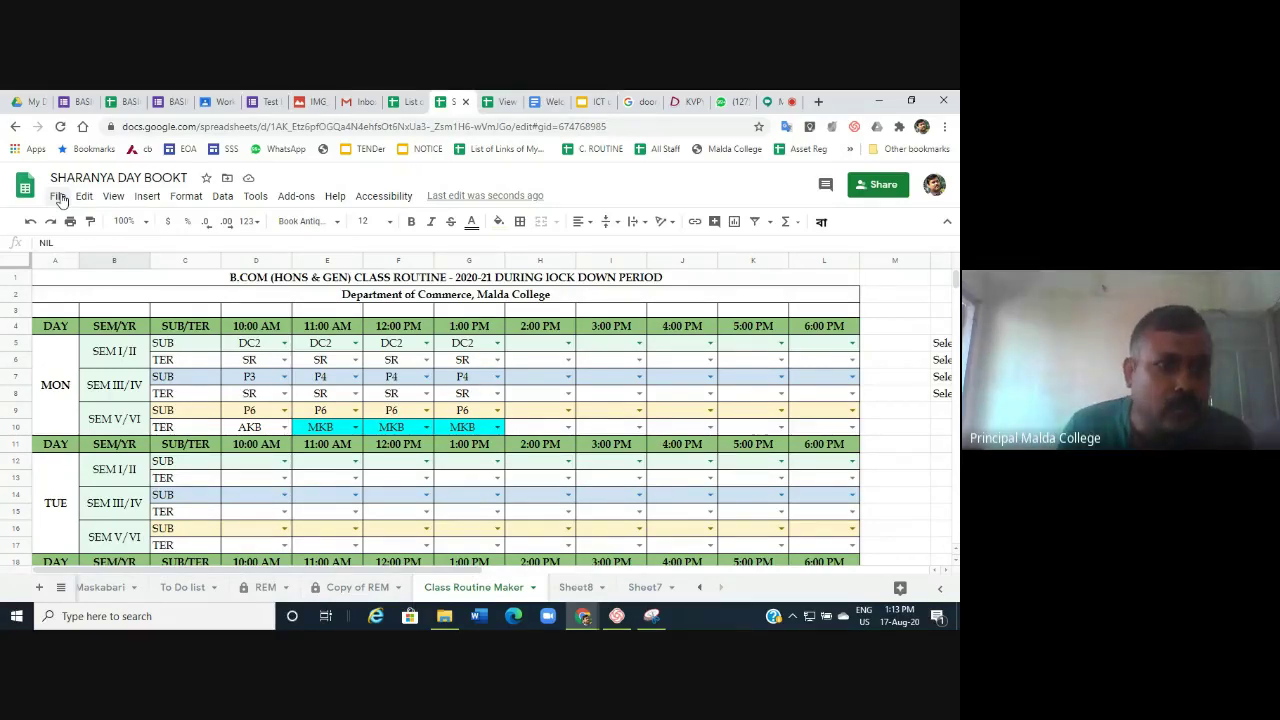
Open Publish to the web from the File menu and review which sheets are published.
{"action": "left_click", "coordinate": [58, 197]}
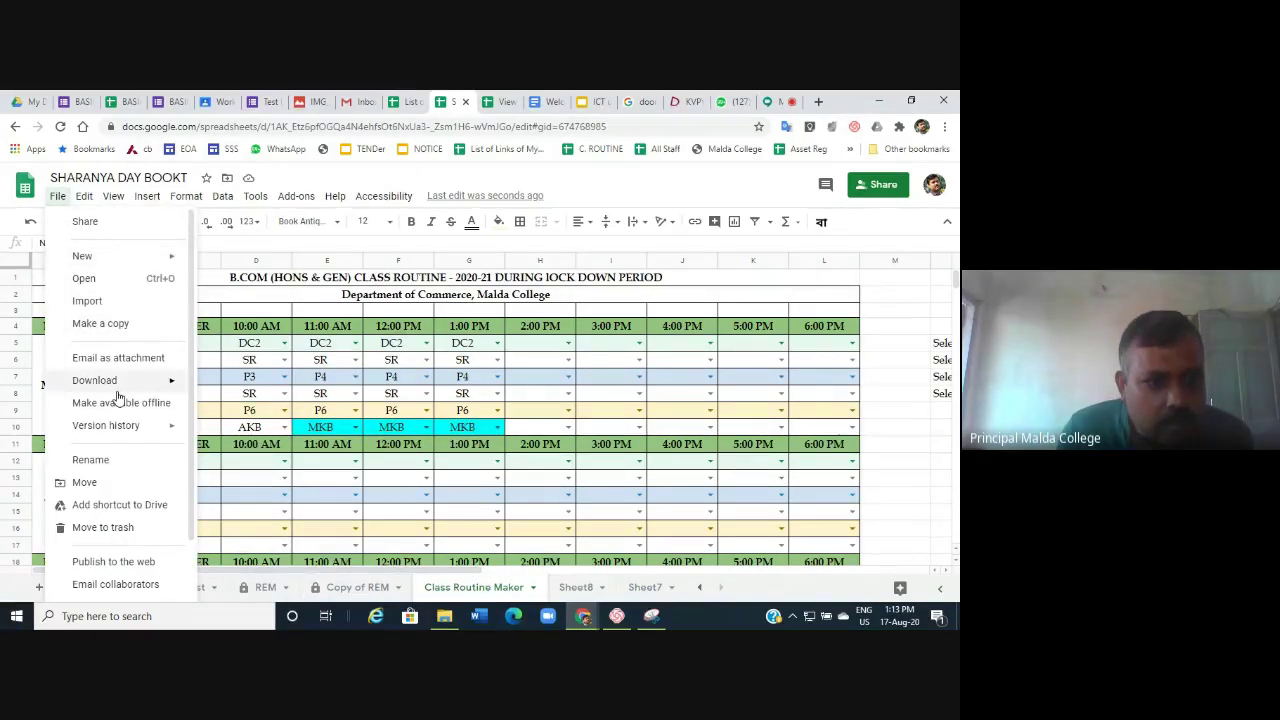
{"action": "left_click", "coordinate": [113, 562]}
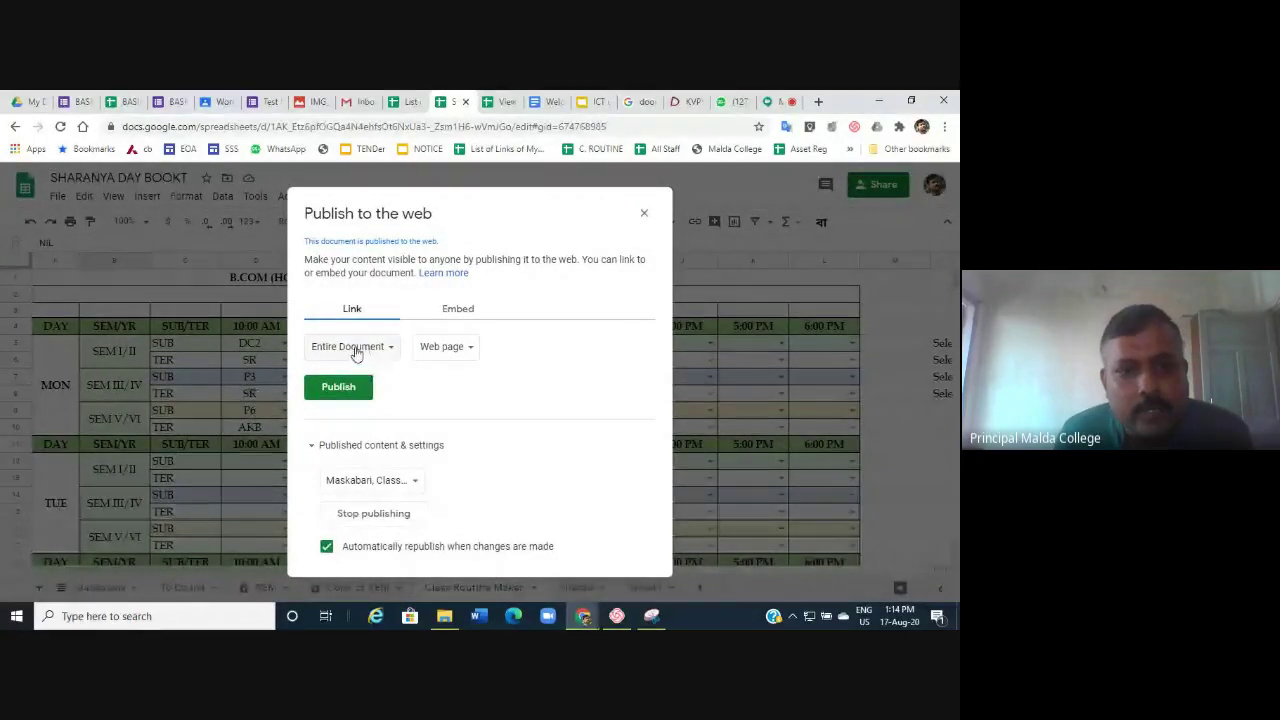
{"action": "left_click", "coordinate": [394, 481]}
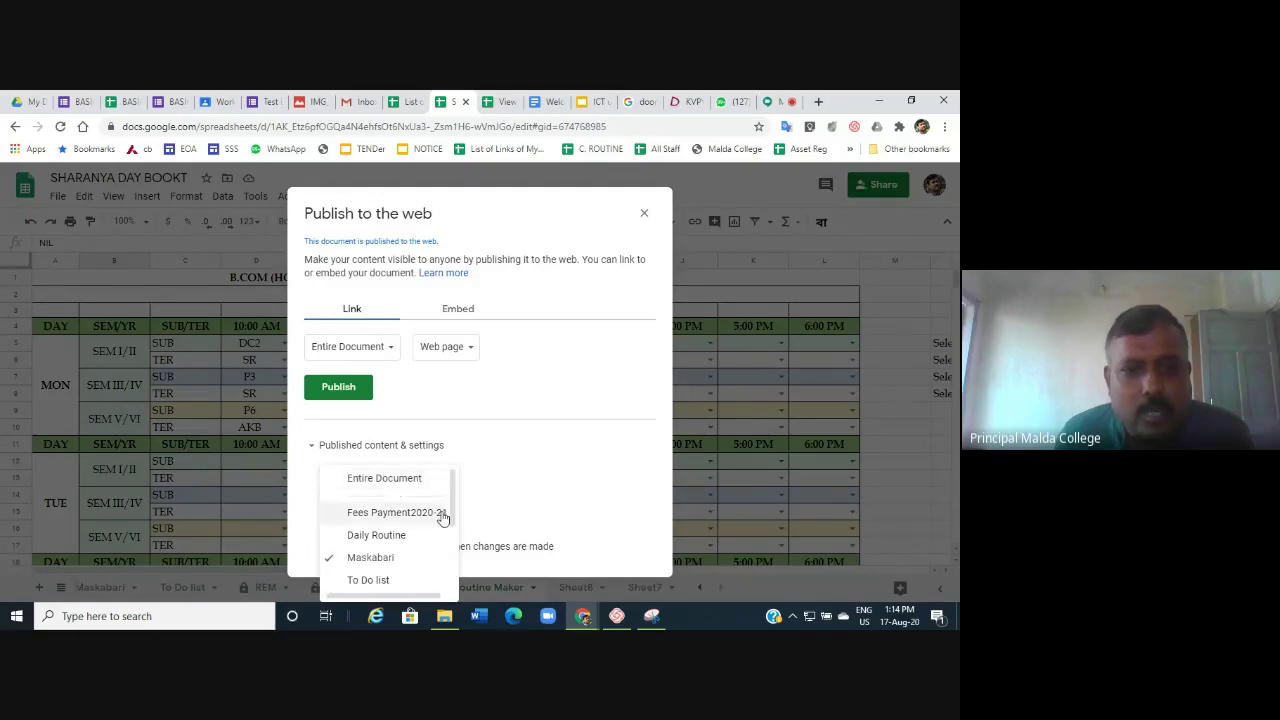
{"action": "scroll", "coordinate": [443, 516], "scroll_direction": "down", "scroll_amount": 3}
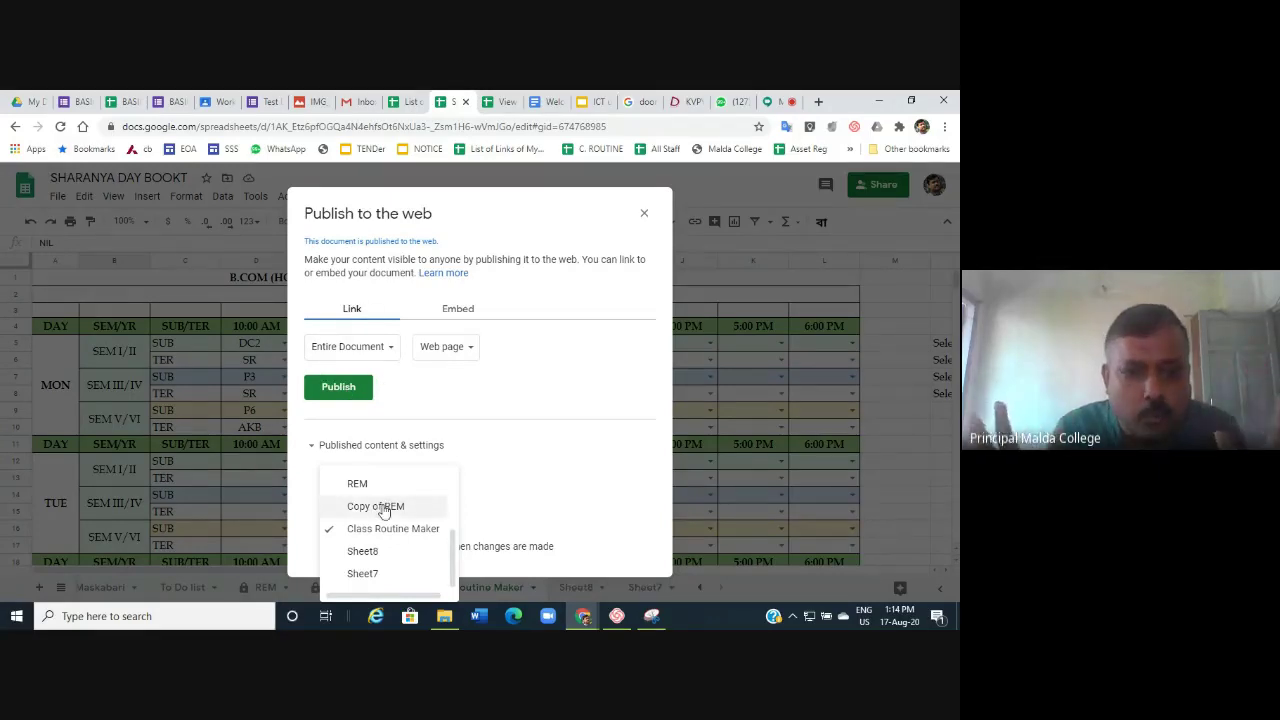
Publish only the Class Routine Maker sheet, copy its published link, and close the dialog.
{"action": "left_click", "coordinate": [393, 345]}
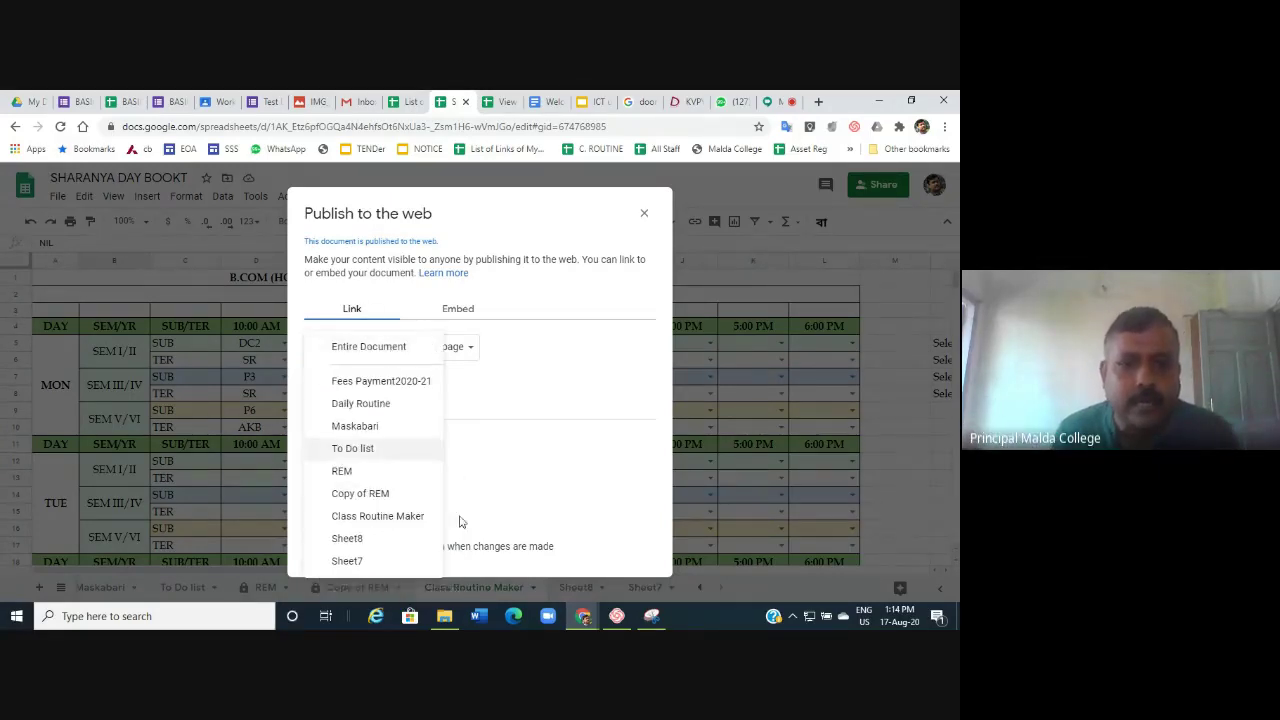
{"action": "left_click", "coordinate": [385, 520]}
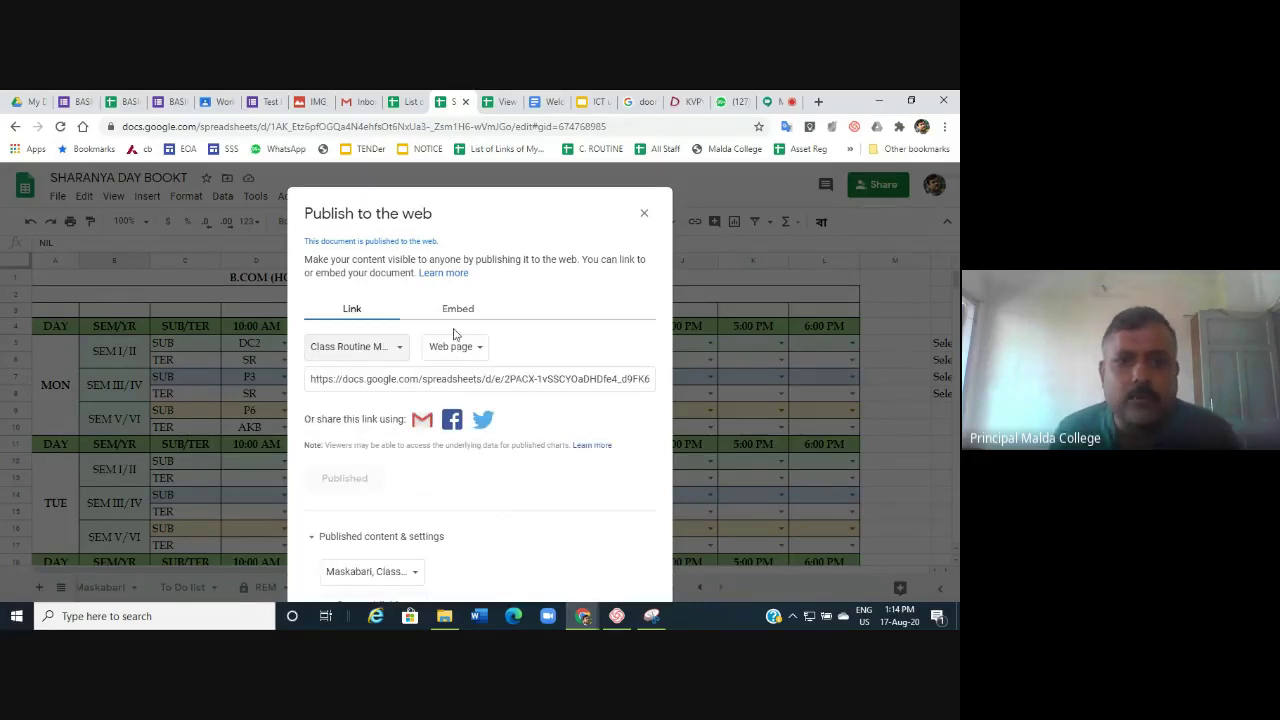
{"action": "left_click", "coordinate": [372, 381]}
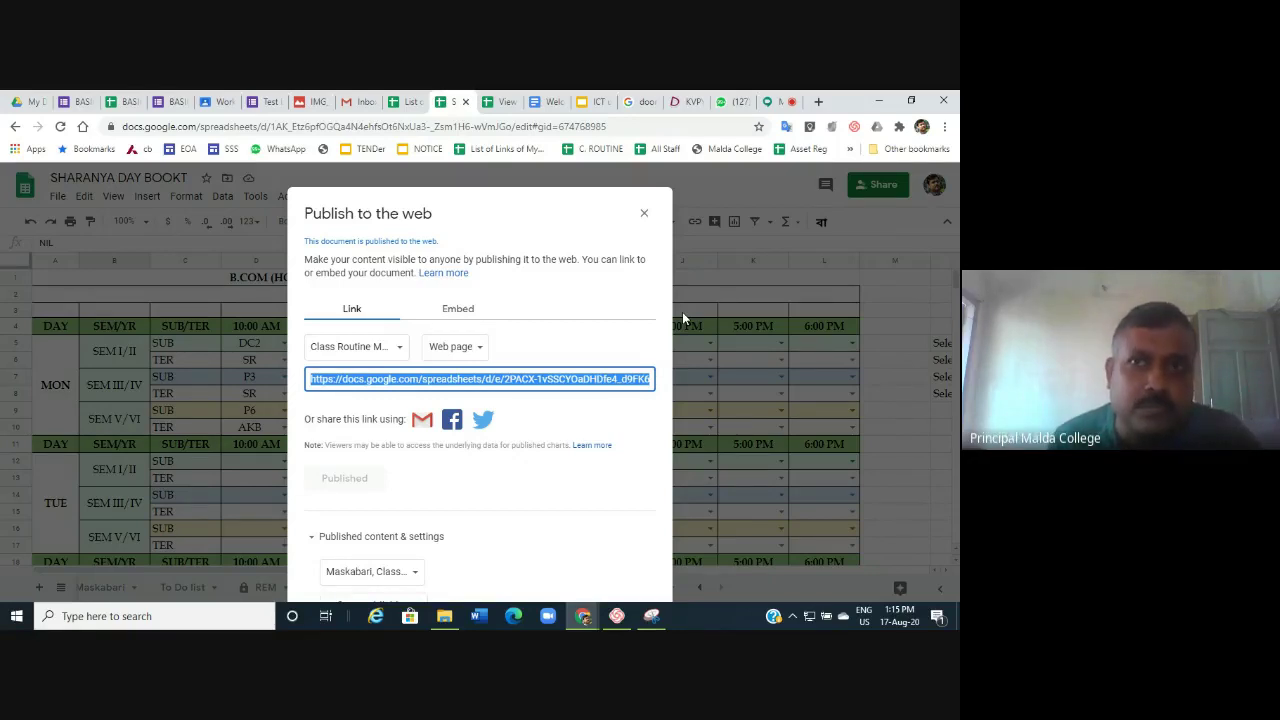
{"action": "left_click", "coordinate": [644, 216]}
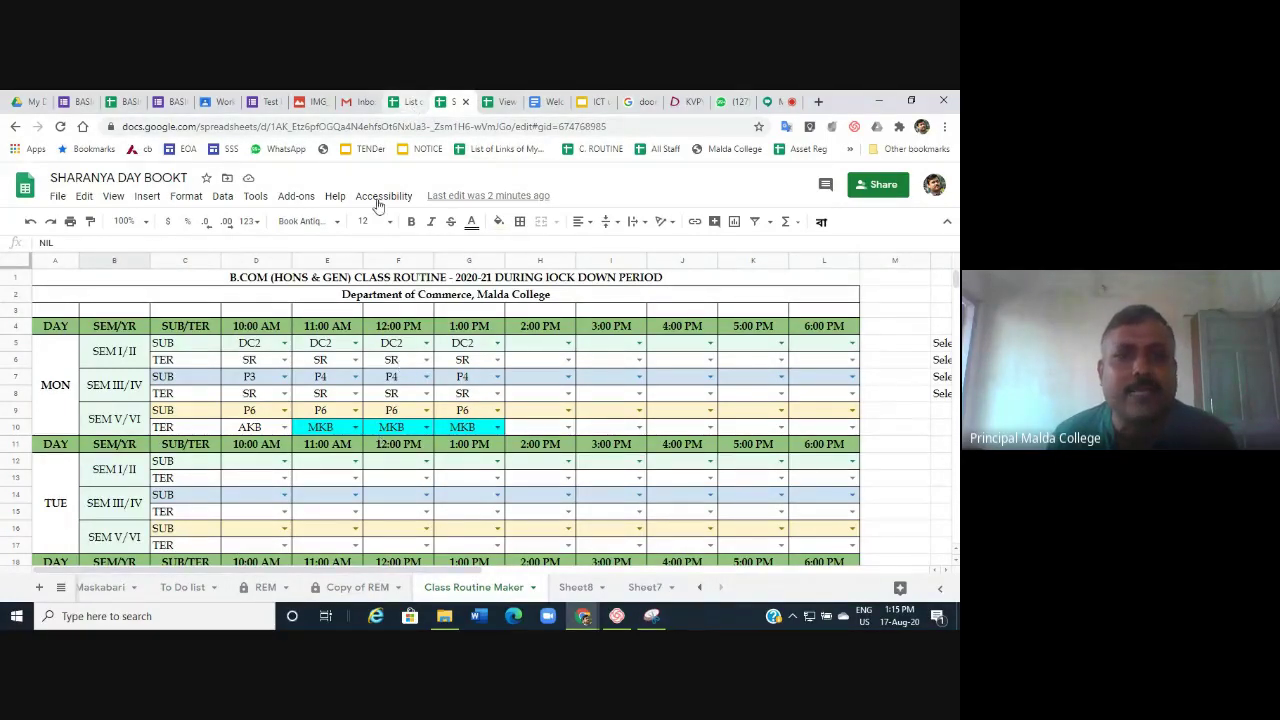
Switch to List of Links of My Creations and scroll through its numbered Principal and Office links.
{"action": "left_click", "coordinate": [408, 101]}
{"action": "left_click", "coordinate": [801, 399]}
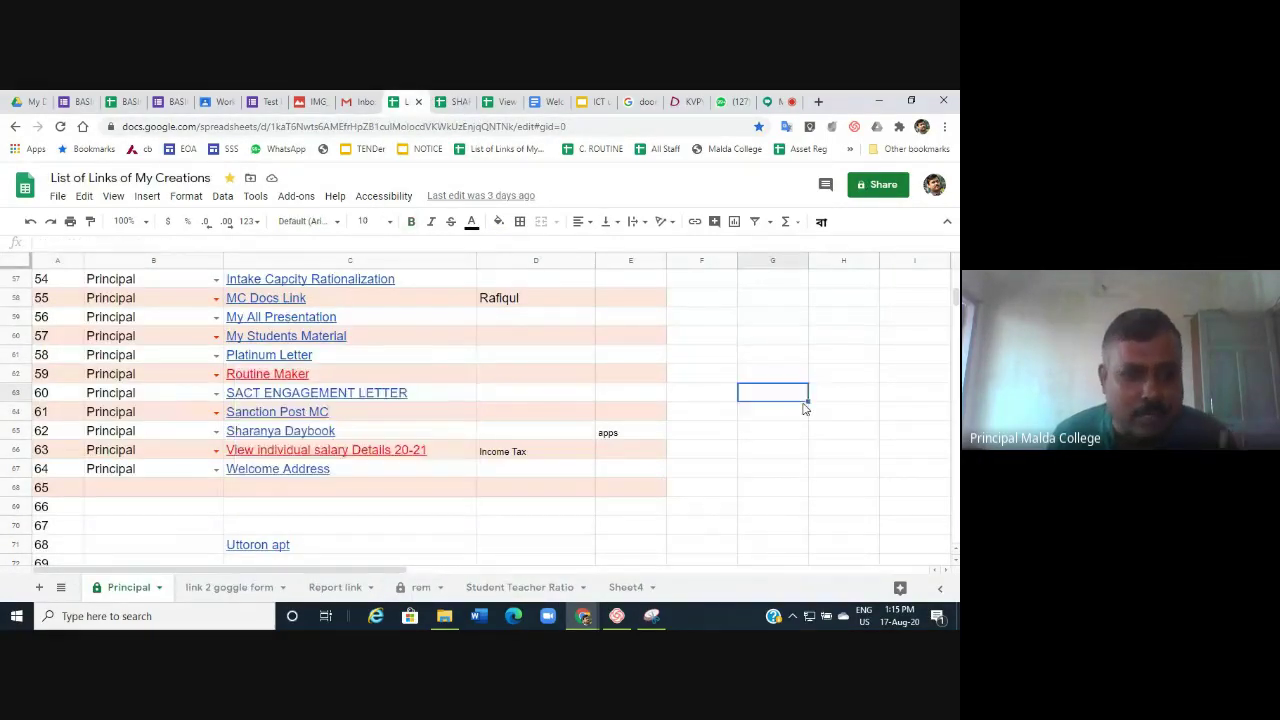
{"action": "scroll", "coordinate": [805, 408], "scroll_direction": "up", "scroll_amount": 4}
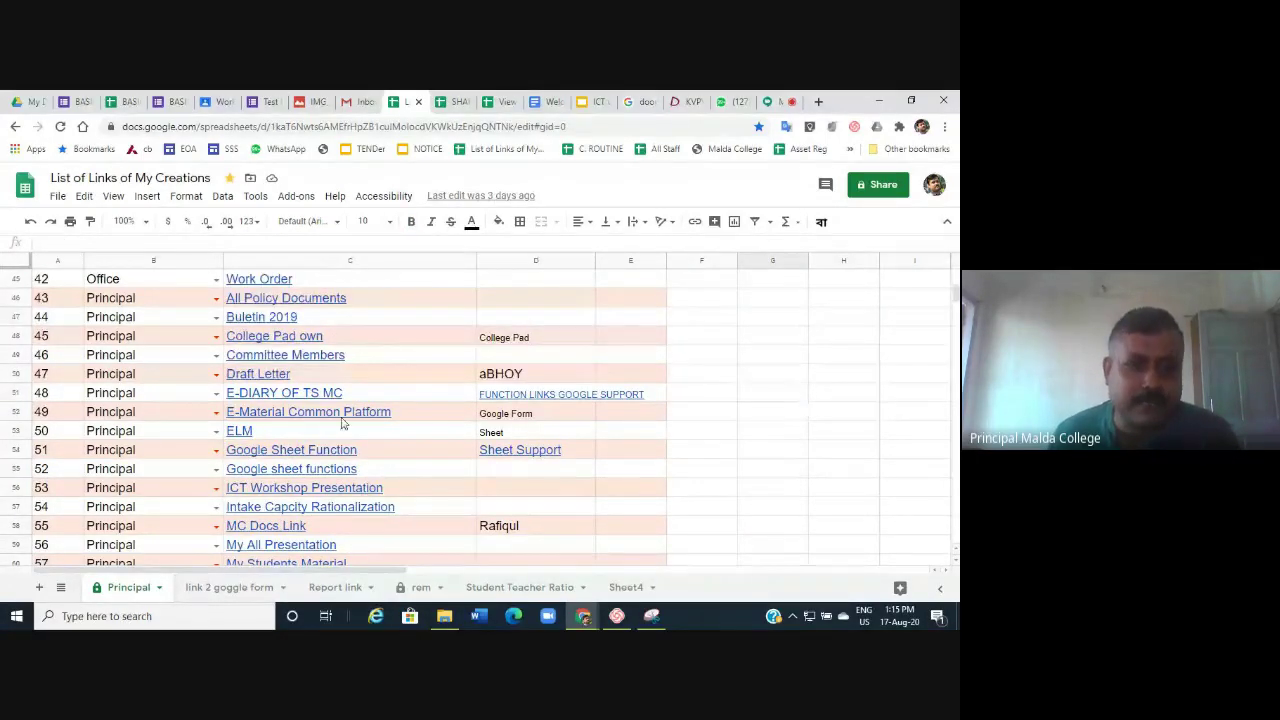
{"action": "scroll", "coordinate": [341, 424], "scroll_direction": "up", "scroll_amount": 1}
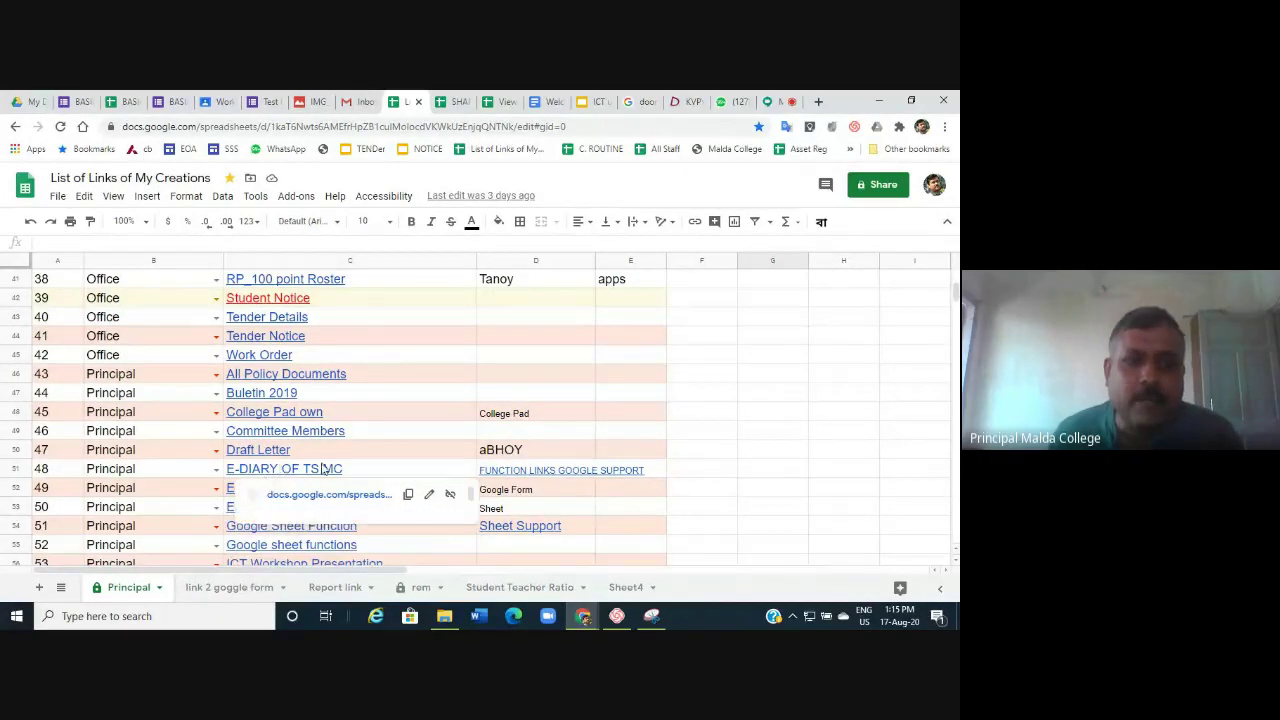
{"action": "mouse_move", "coordinate": [475, 383]}
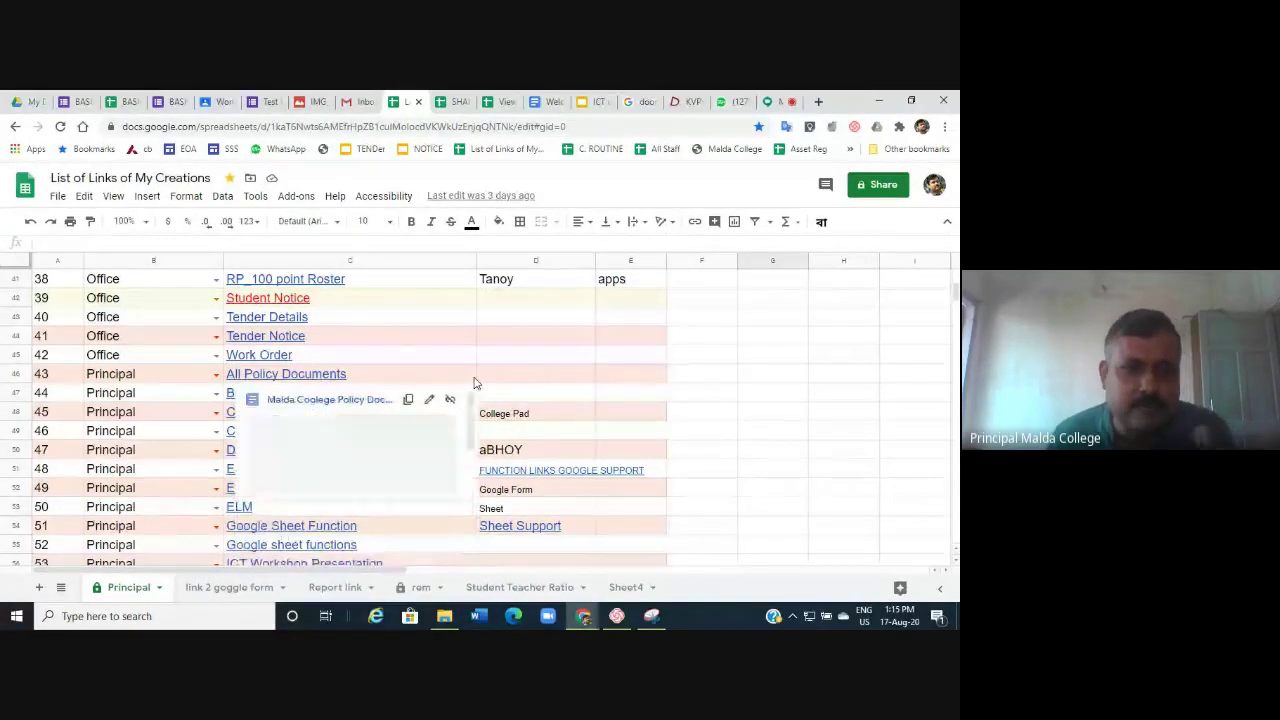
{"action": "mouse_move", "coordinate": [357, 347]}
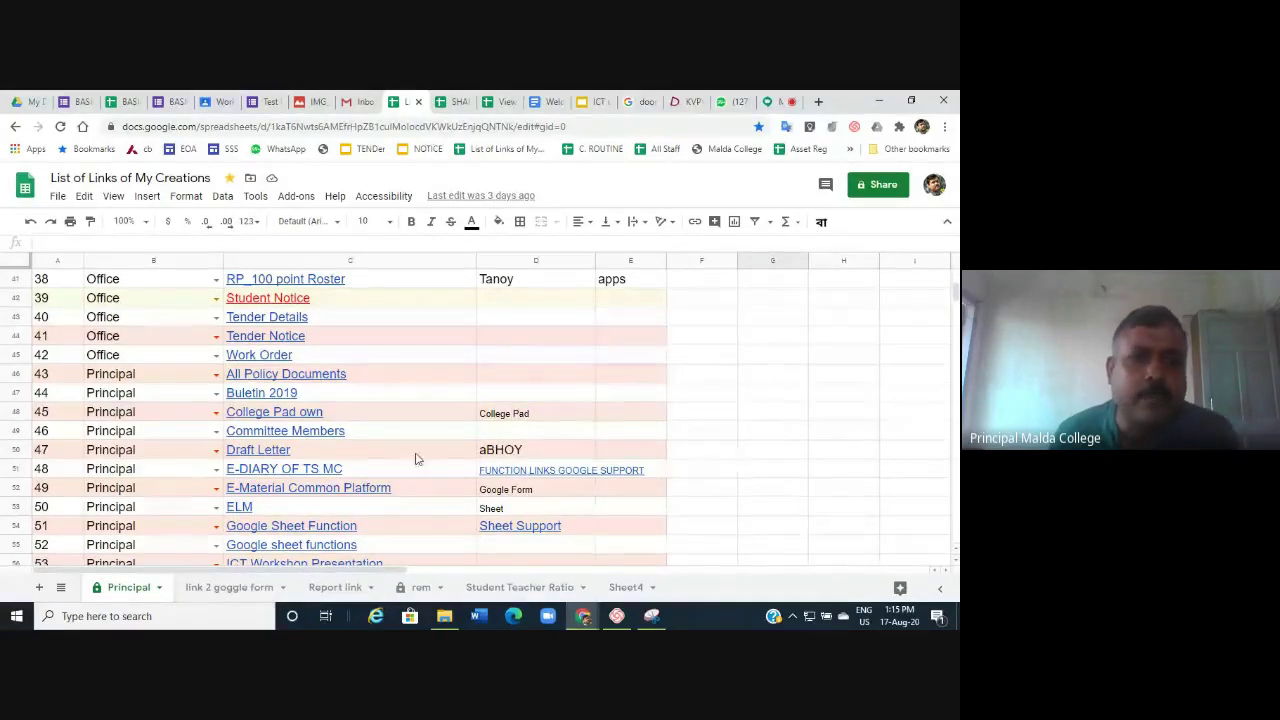
{"action": "mouse_move", "coordinate": [338, 413]}
{"action": "scroll", "coordinate": [338, 413], "scroll_direction": "up", "scroll_amount": 5}
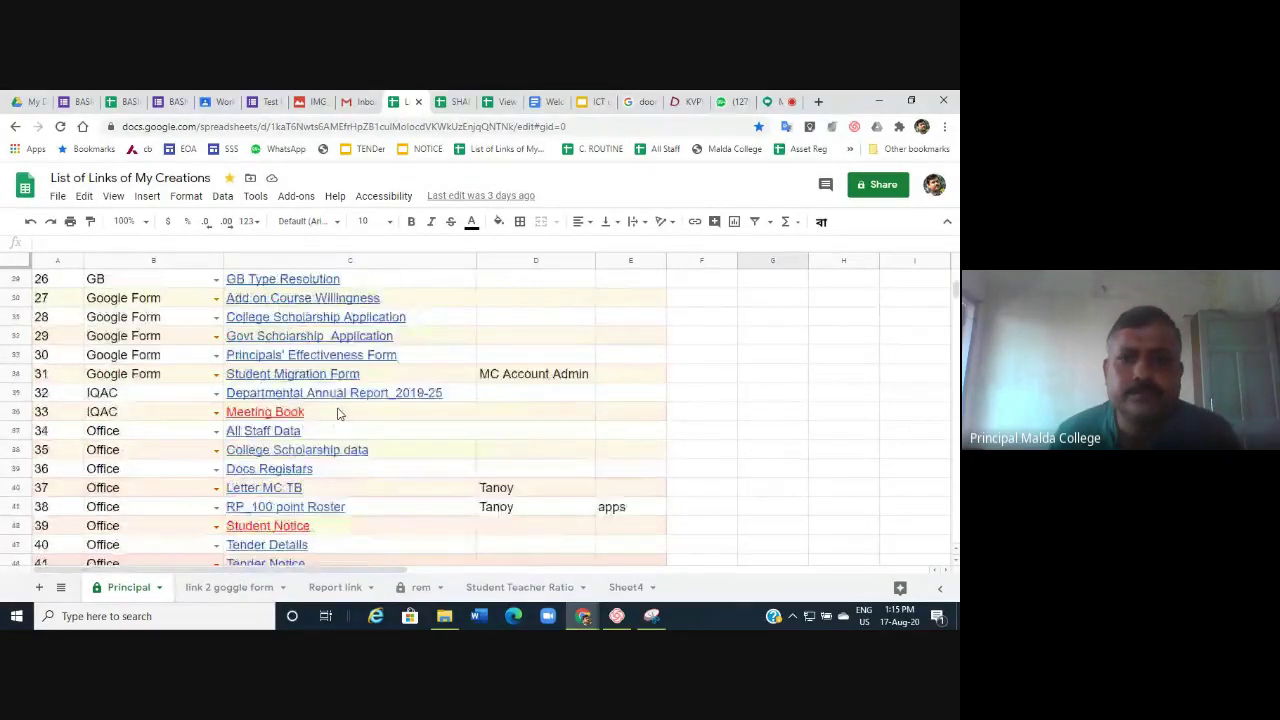
{"action": "scroll", "coordinate": [338, 413], "scroll_direction": "down", "scroll_amount": 3}
{"action": "scroll", "coordinate": [338, 413], "scroll_direction": "down", "scroll_amount": 1}
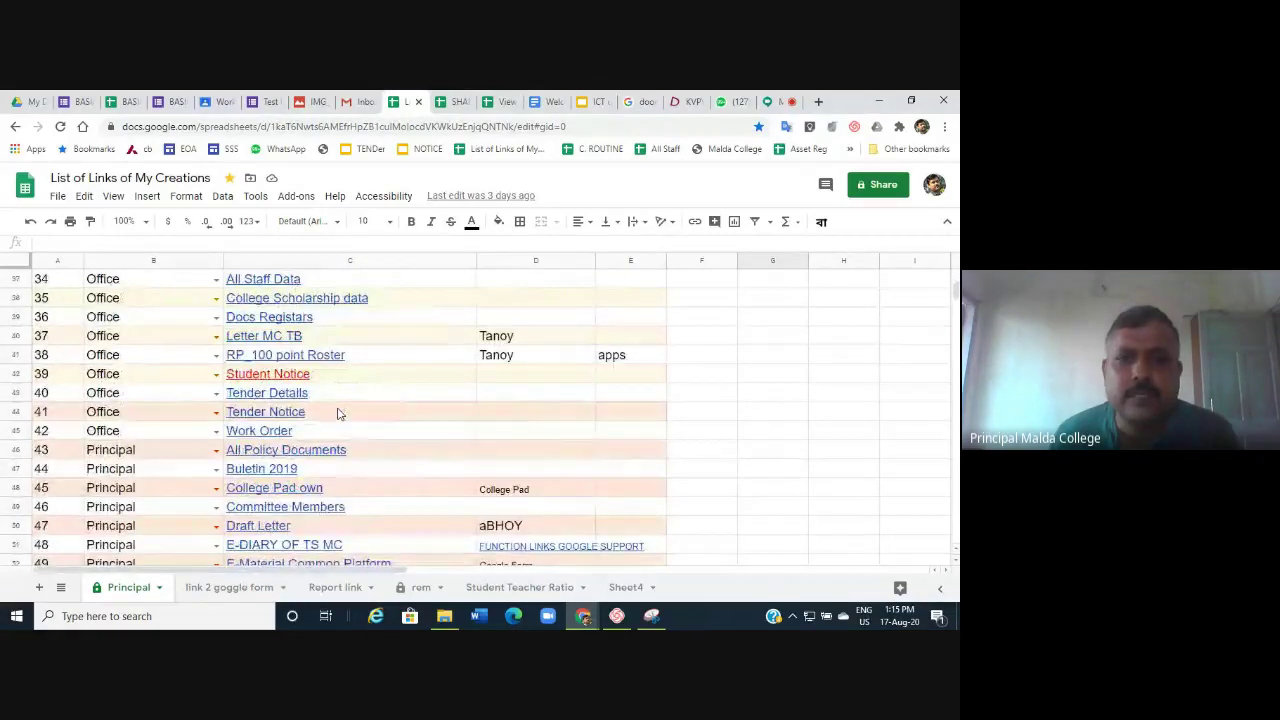
{"action": "scroll", "coordinate": [338, 413], "scroll_direction": "down", "scroll_amount": 1}
{"action": "scroll", "coordinate": [338, 413], "scroll_direction": "down", "scroll_amount": 1}
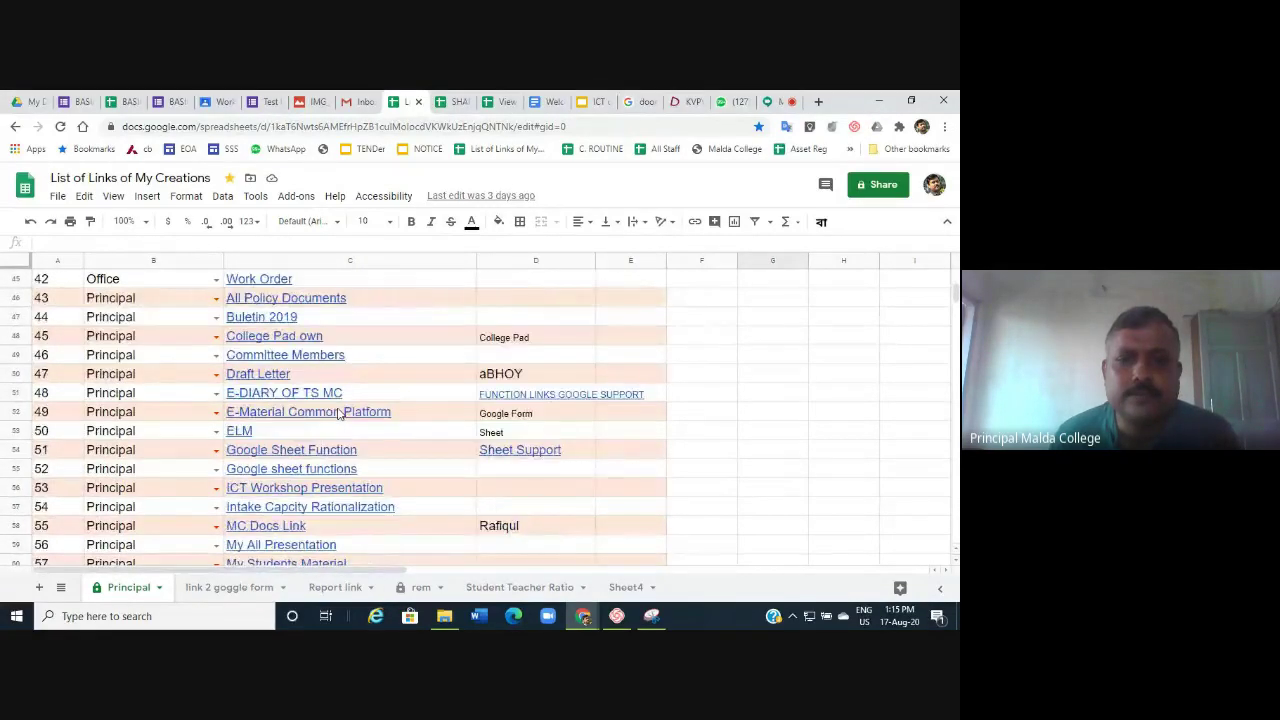
{"action": "scroll", "coordinate": [338, 413], "scroll_direction": "up", "scroll_amount": 2}
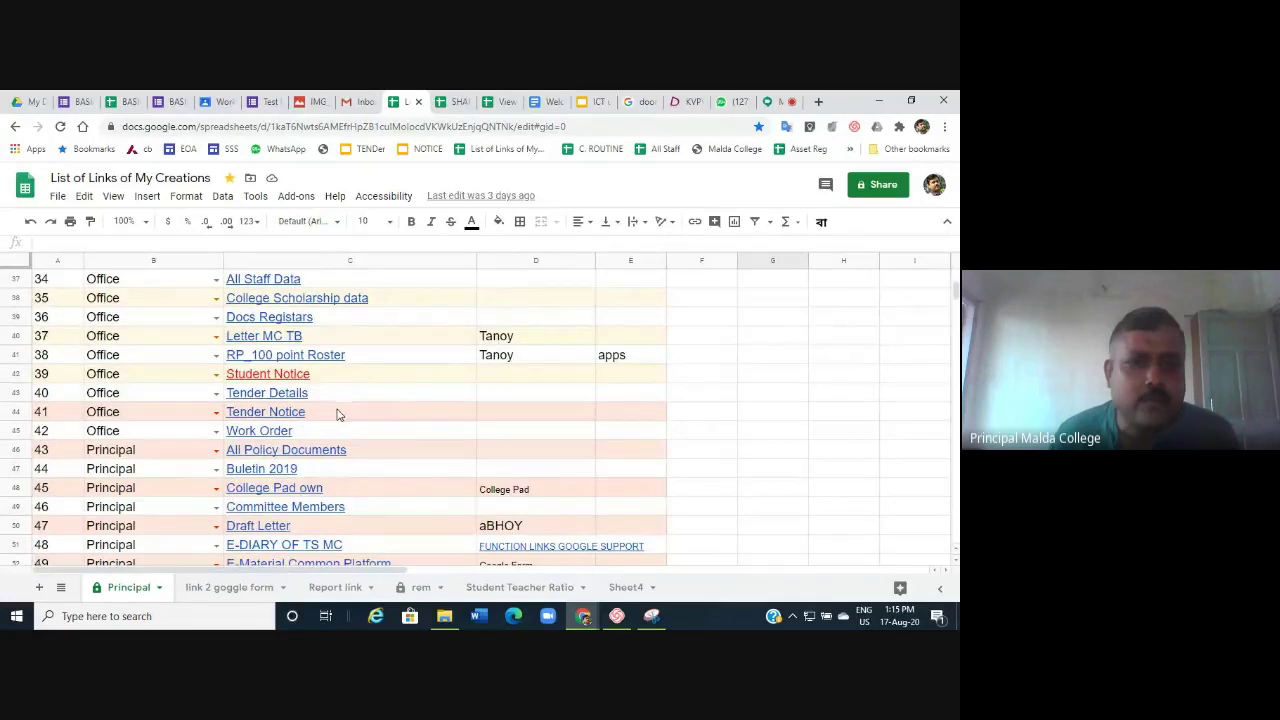
{"action": "scroll", "coordinate": [362, 391], "scroll_direction": "up", "scroll_amount": 2}
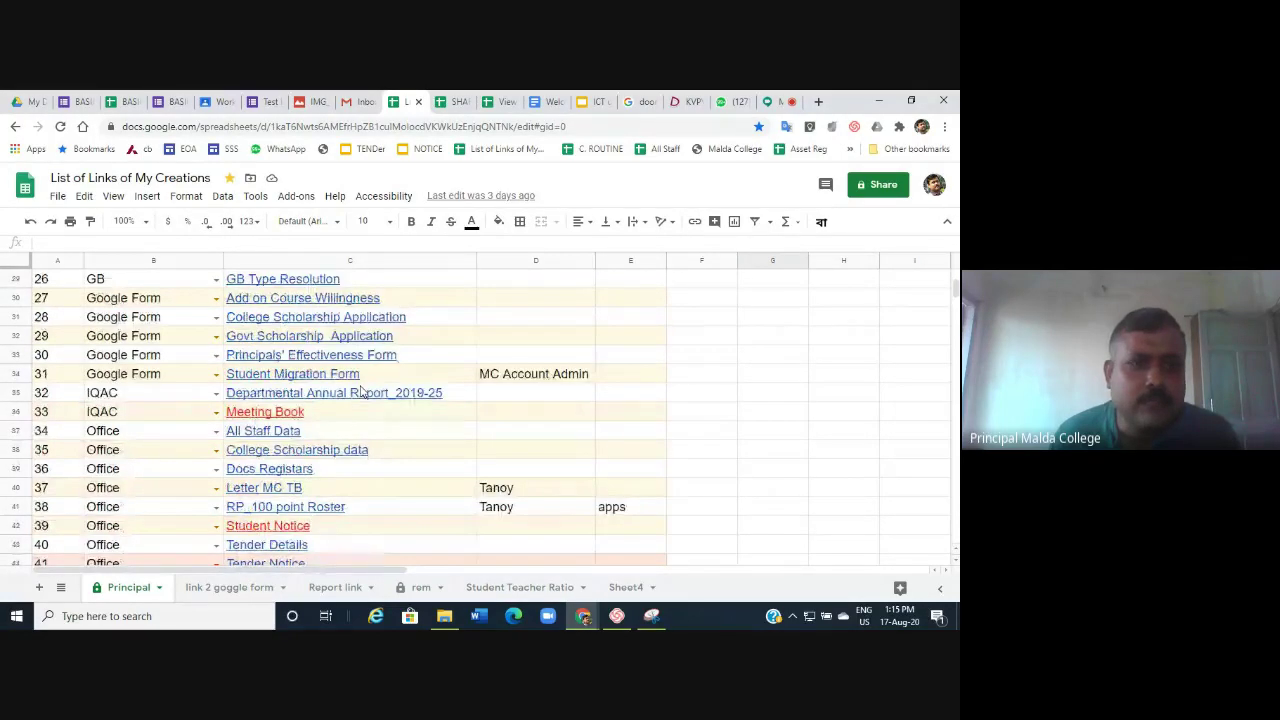
{"action": "scroll", "coordinate": [362, 391], "scroll_direction": "up", "scroll_amount": 1}
{"action": "scroll", "coordinate": [362, 391], "scroll_direction": "down", "scroll_amount": 2}
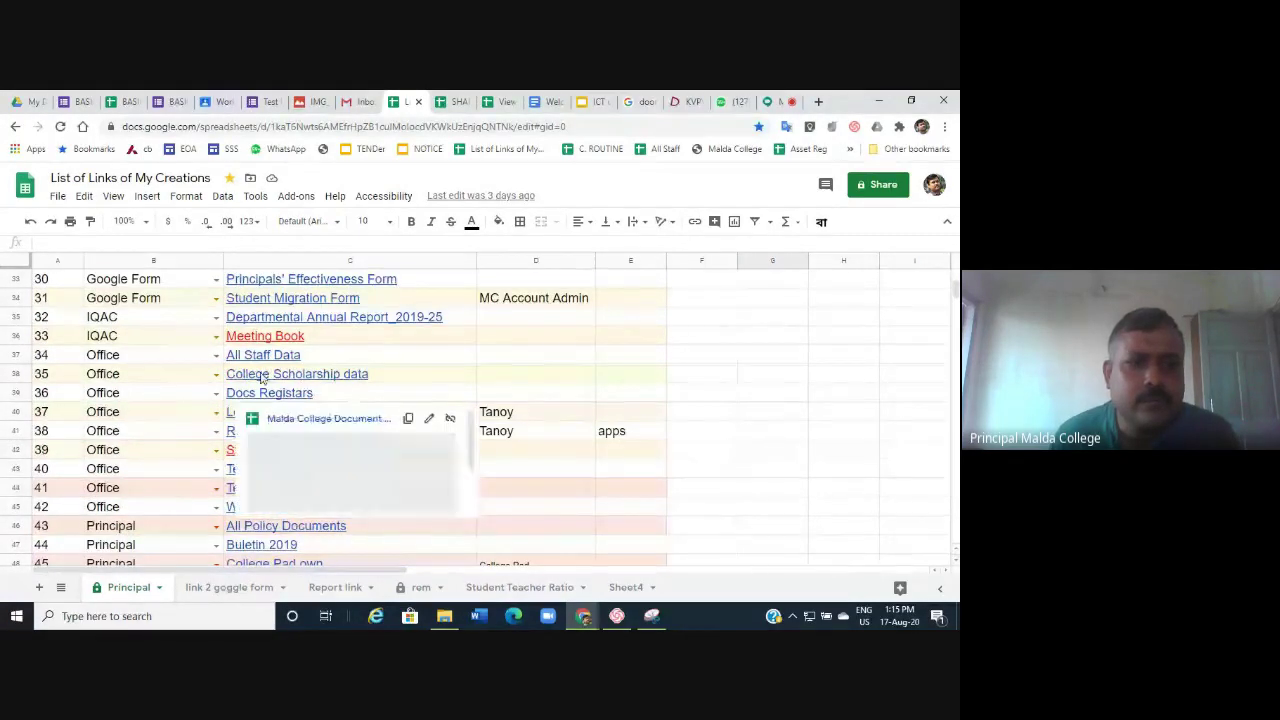
{"action": "left_click", "coordinate": [903, 400]}
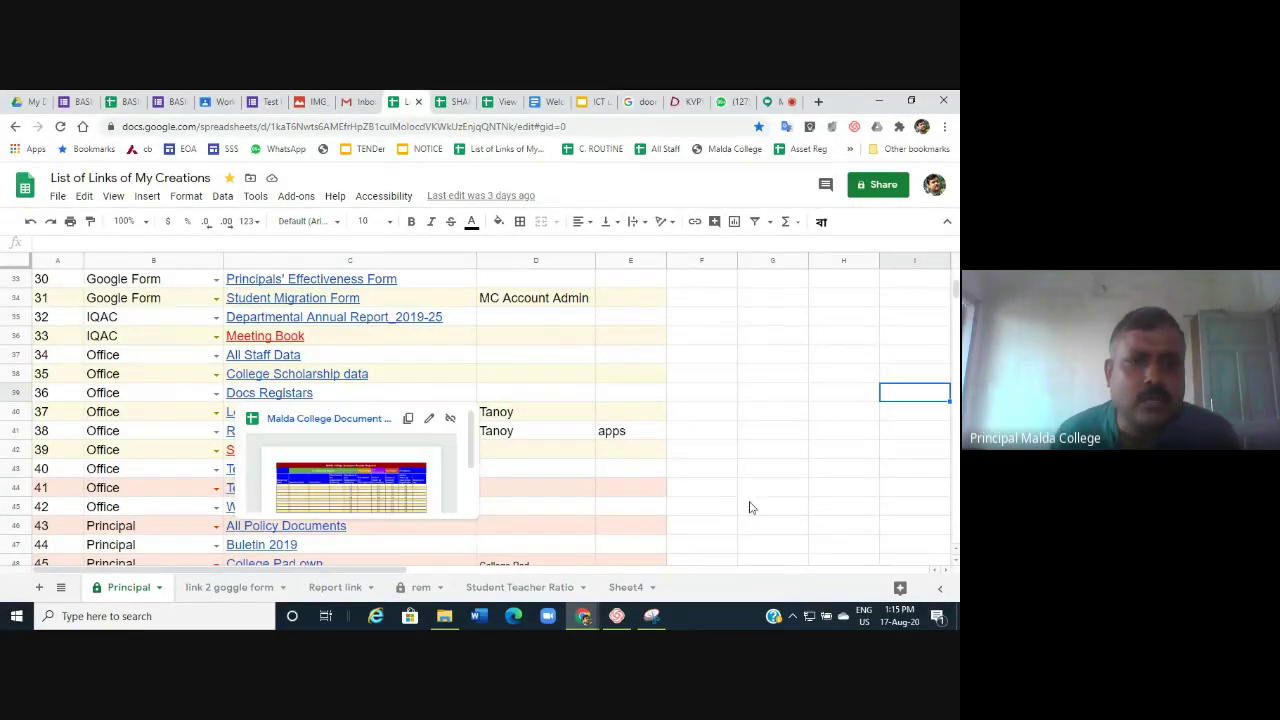
{"action": "scroll", "coordinate": [818, 497], "scroll_direction": "down", "scroll_amount": 1}
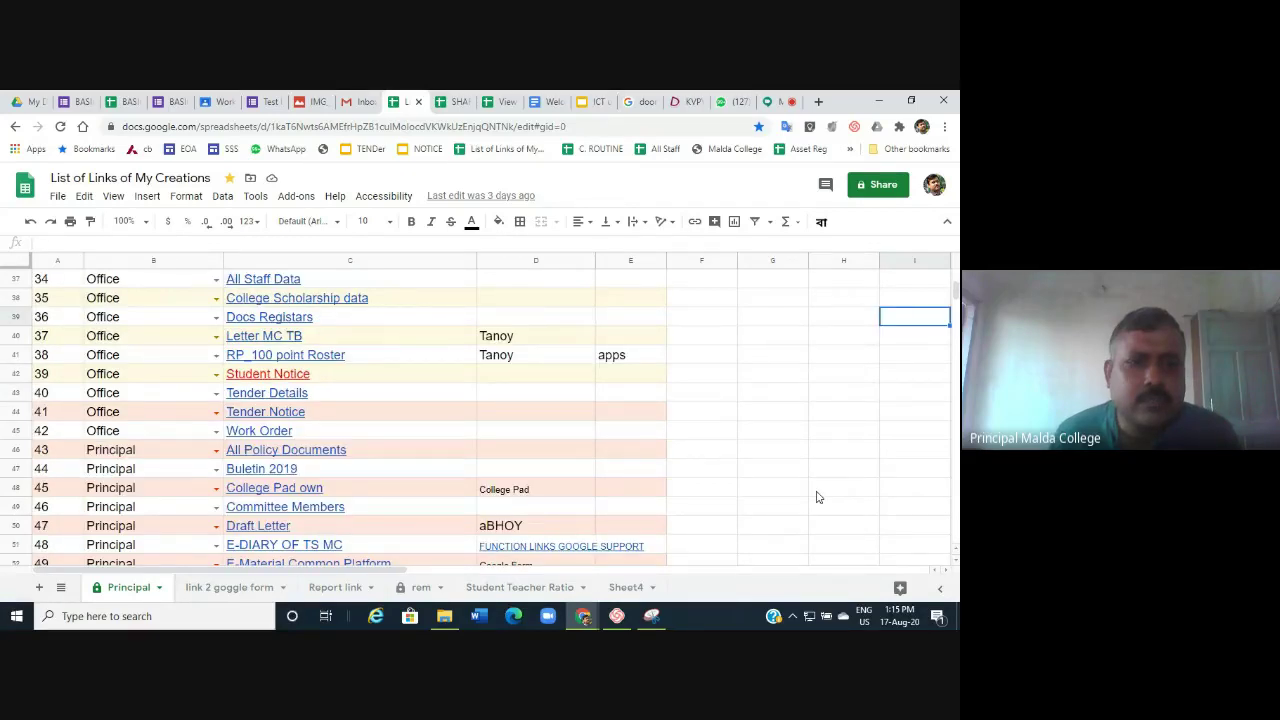
{"action": "scroll", "coordinate": [818, 497], "scroll_direction": "down", "scroll_amount": 1}
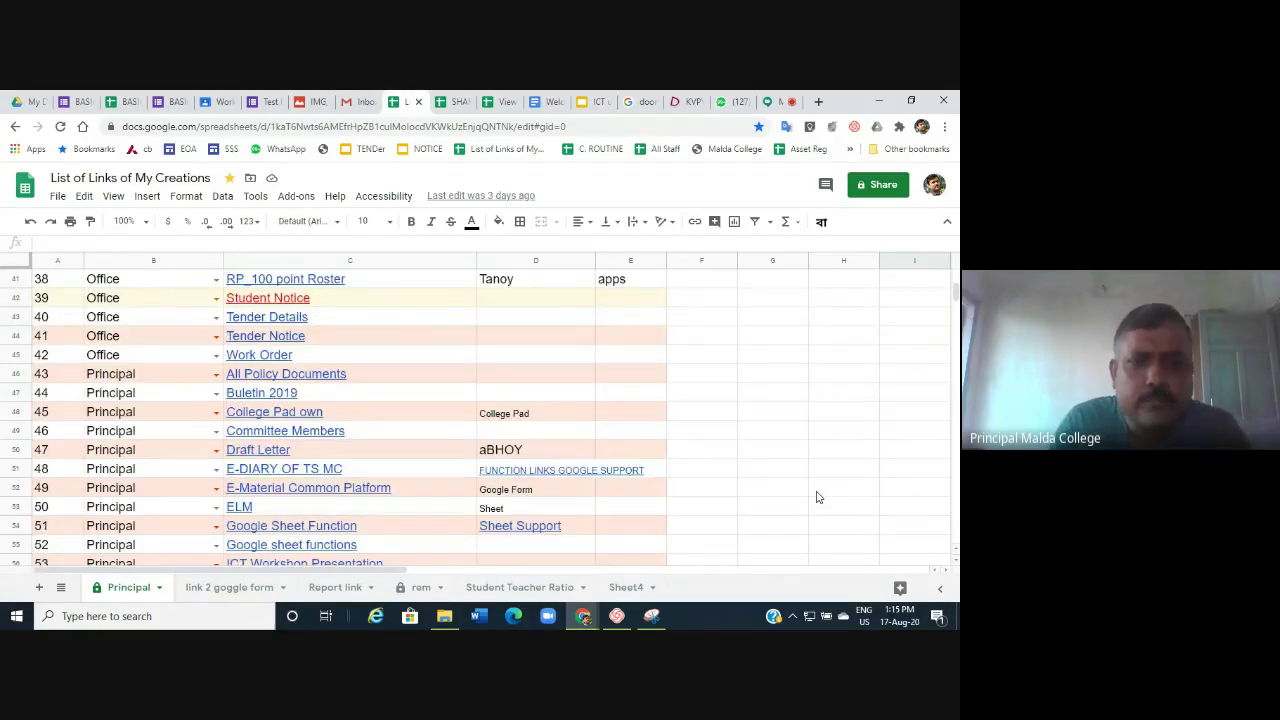
Search the links list for 'leave', leave MC_BUDGET_2019-24, and preview the Leave Registars link in row 16.
{"action": "key", "text": "ctrl+f"}
{"action": "type", "text": "le"}
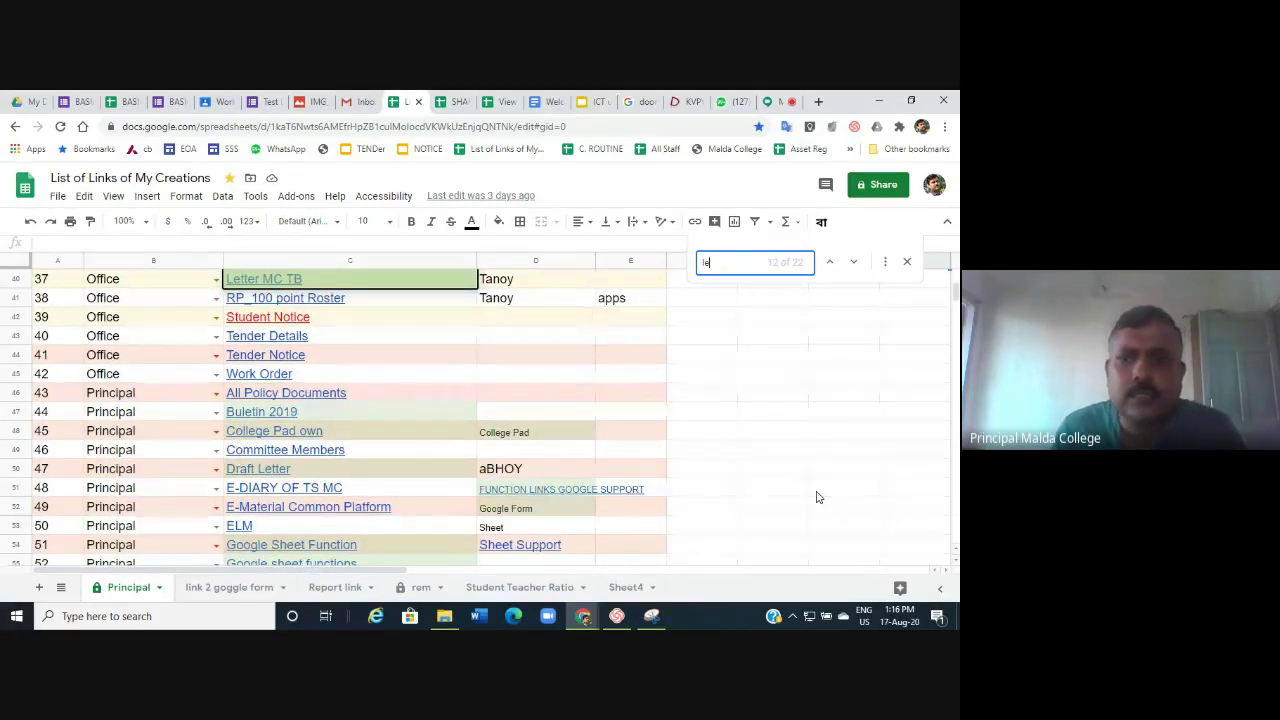
{"action": "type", "text": "ave"}
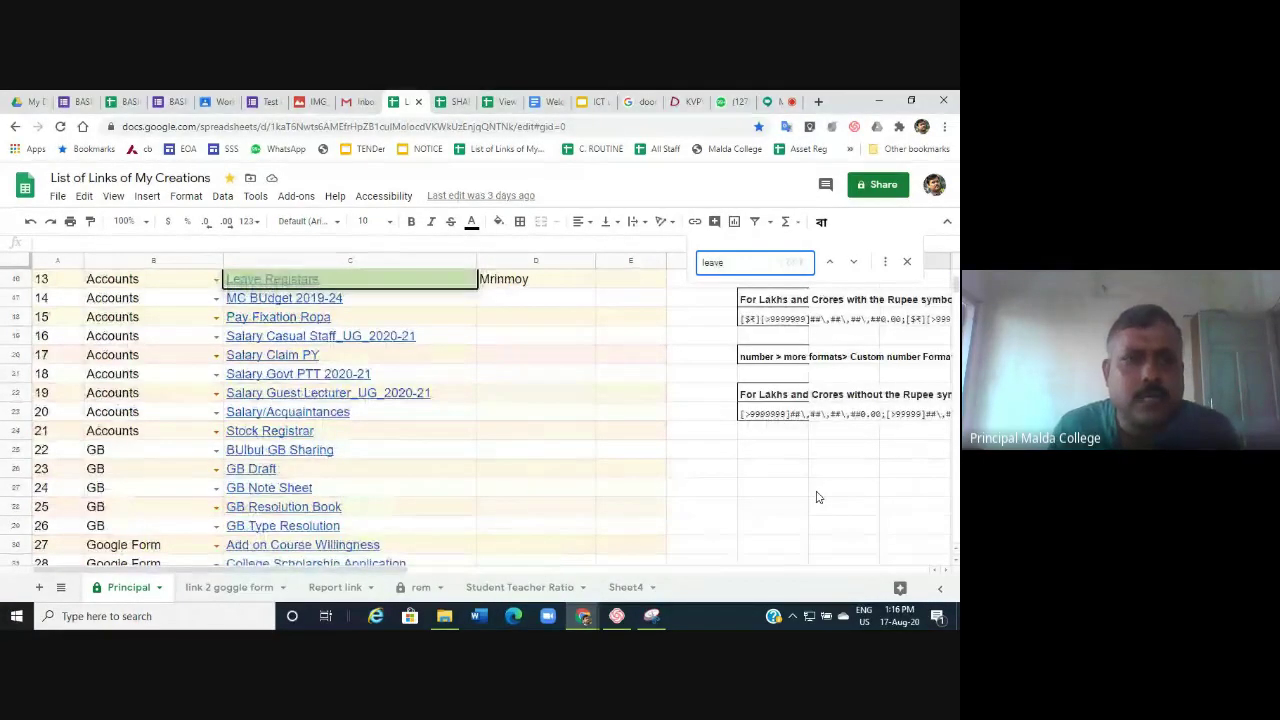
{"action": "mouse_move", "coordinate": [285, 293]}
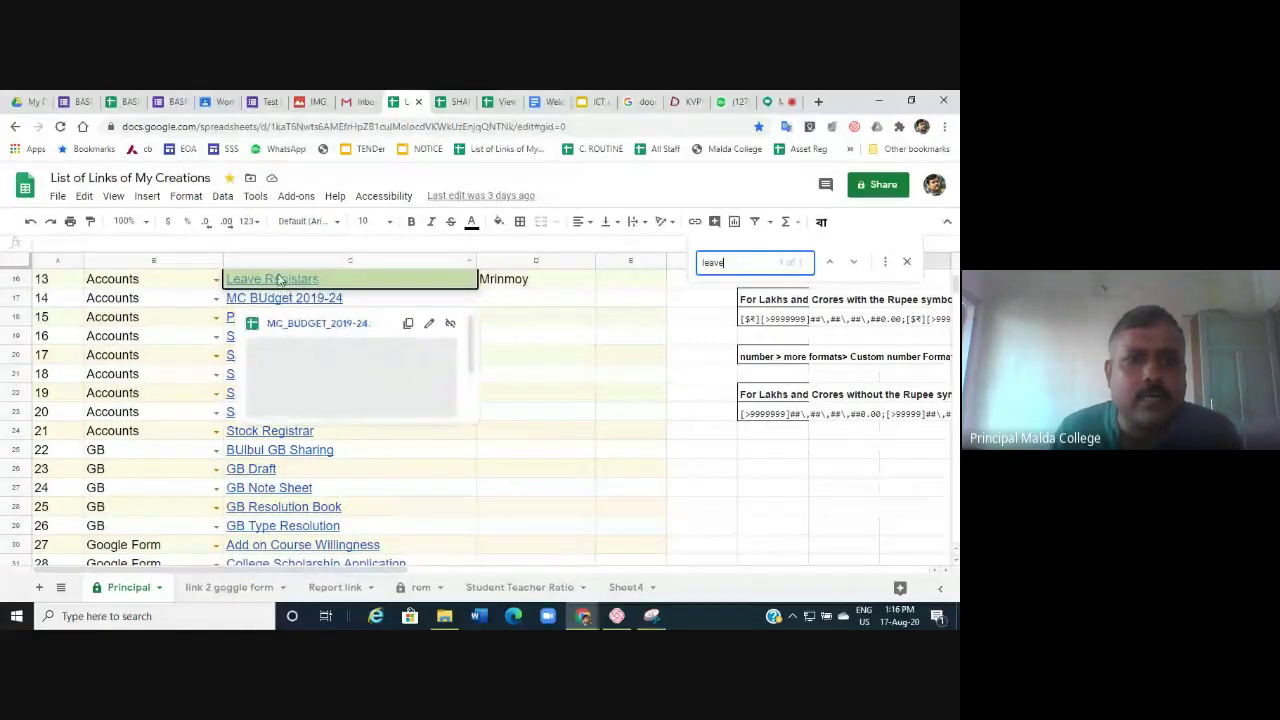
{"action": "left_click", "coordinate": [288, 324]}
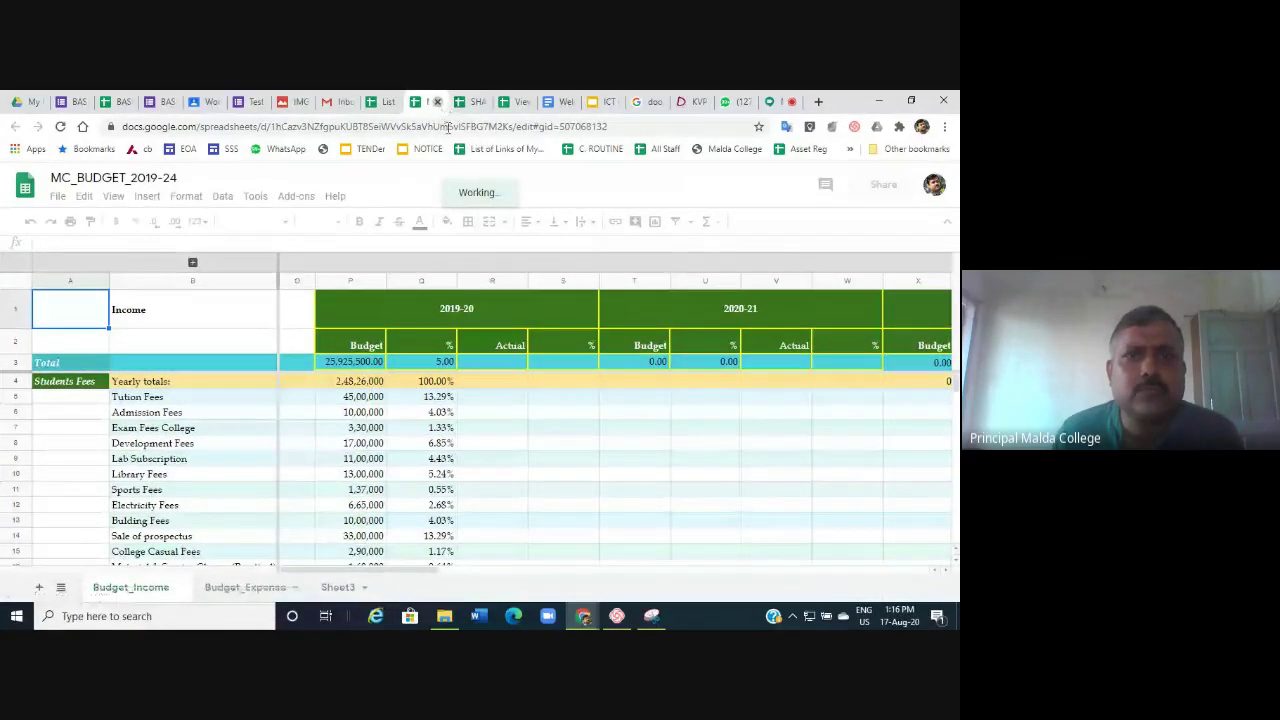
{"action": "left_click", "coordinate": [385, 103]}
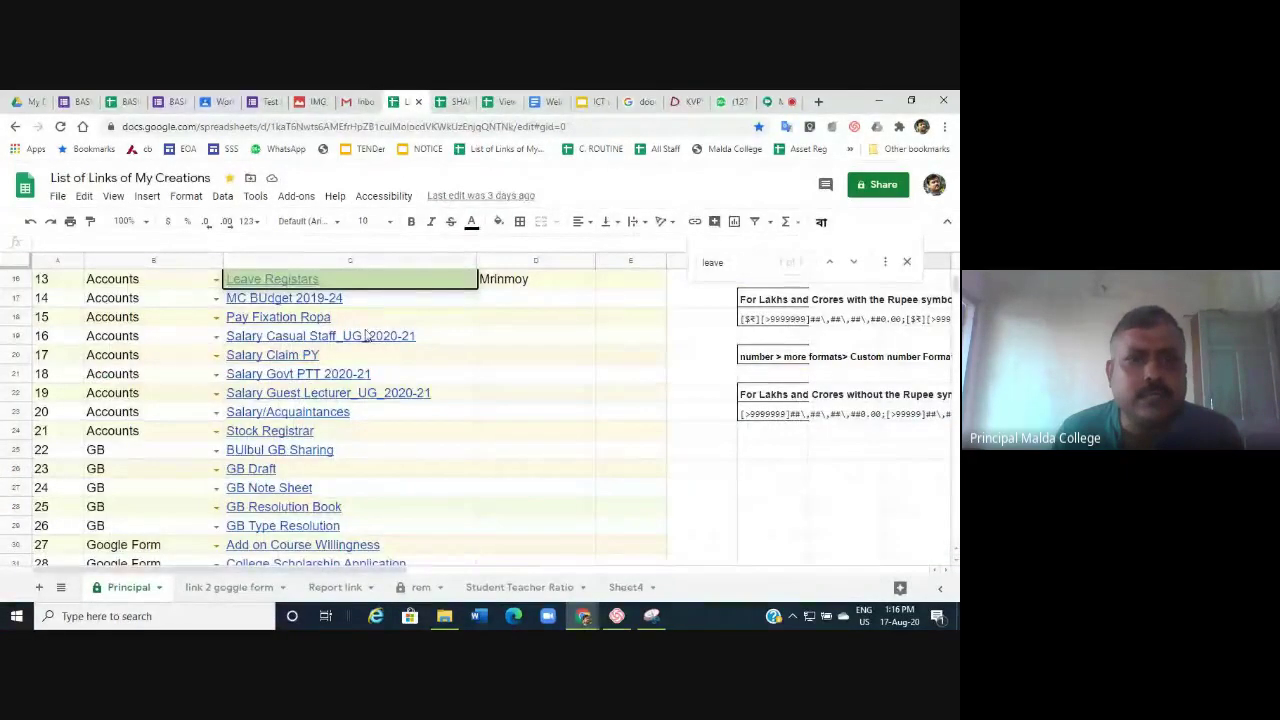
{"action": "left_click", "coordinate": [600, 300]}
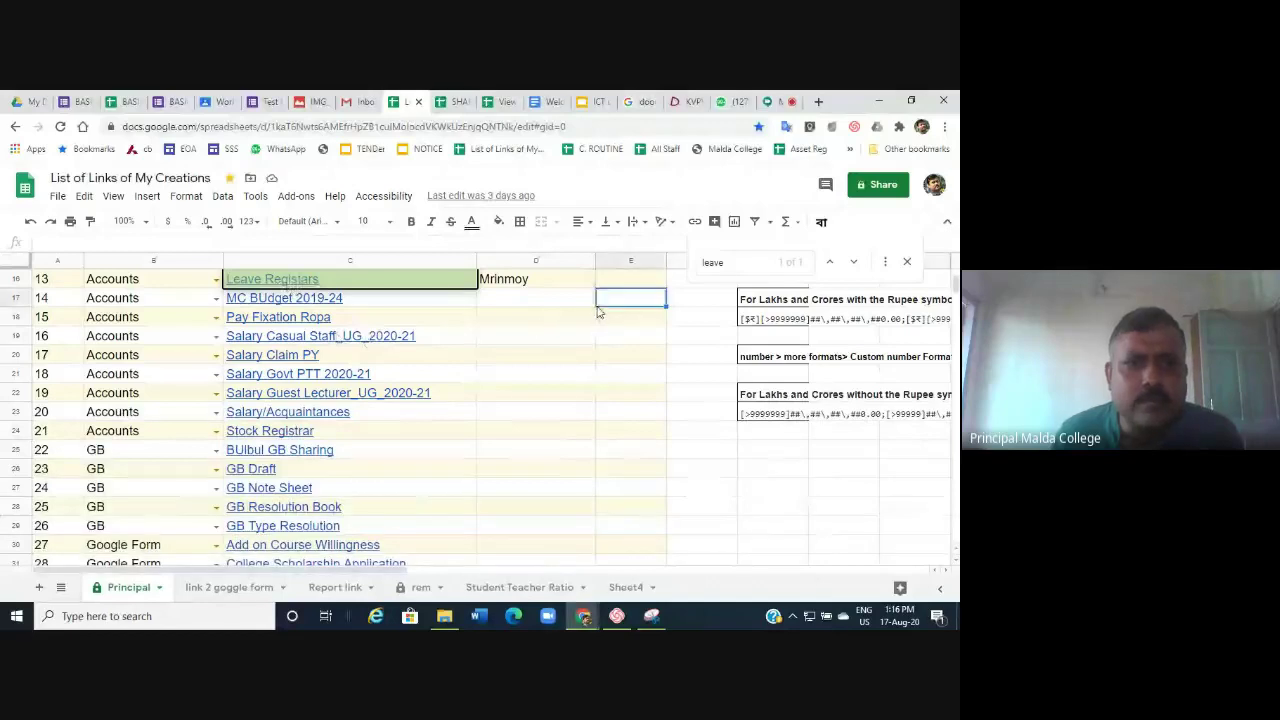
{"action": "left_click", "coordinate": [316, 284]}
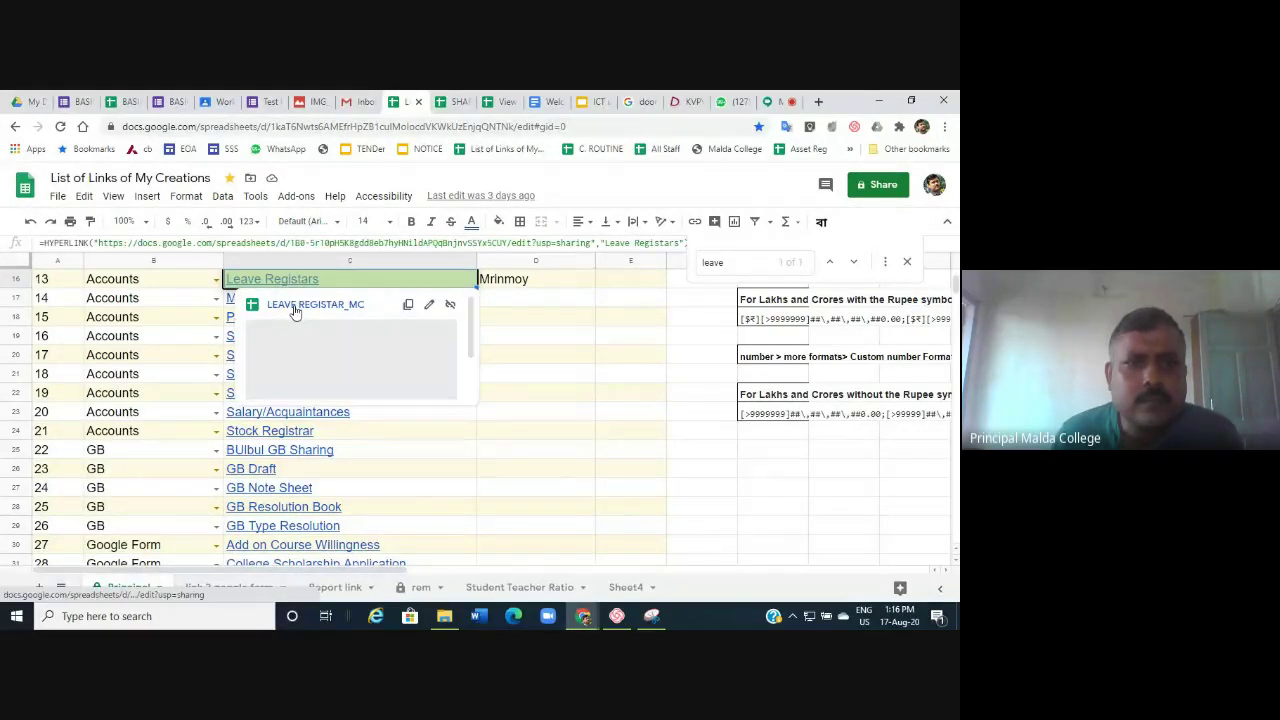
Open the LEAVE REGISTAR_MC spreadsheet from the Leave Registars link preview and glance at its File menu.
{"action": "left_click", "coordinate": [295, 305]}
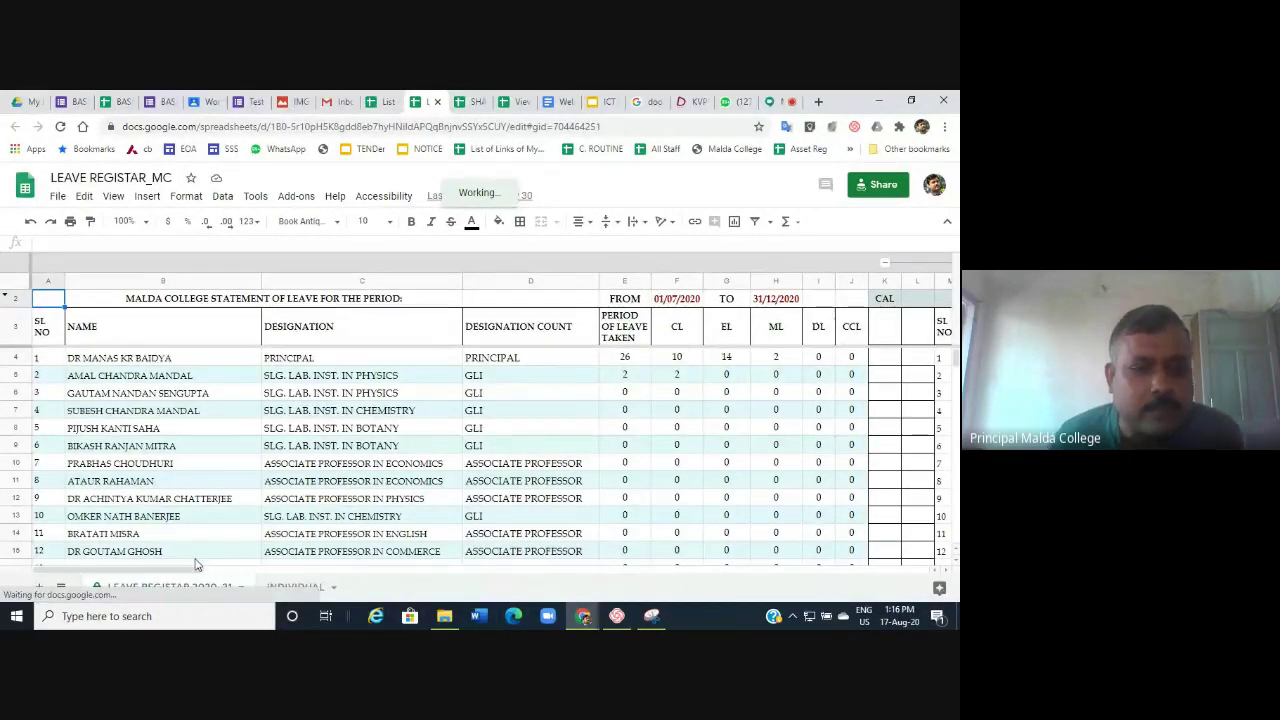
{"action": "left_click_drag", "start_coordinate": [185, 573], "coordinate": [160, 600]}
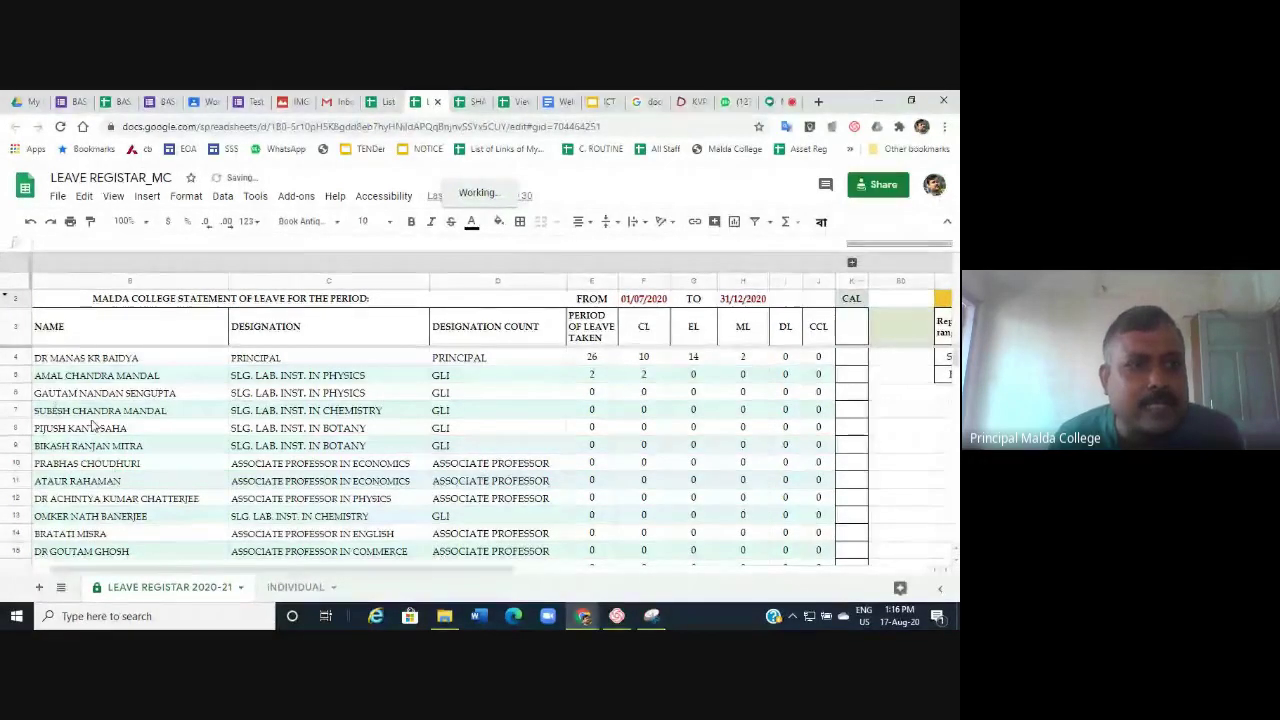
{"action": "left_click", "coordinate": [58, 196]}
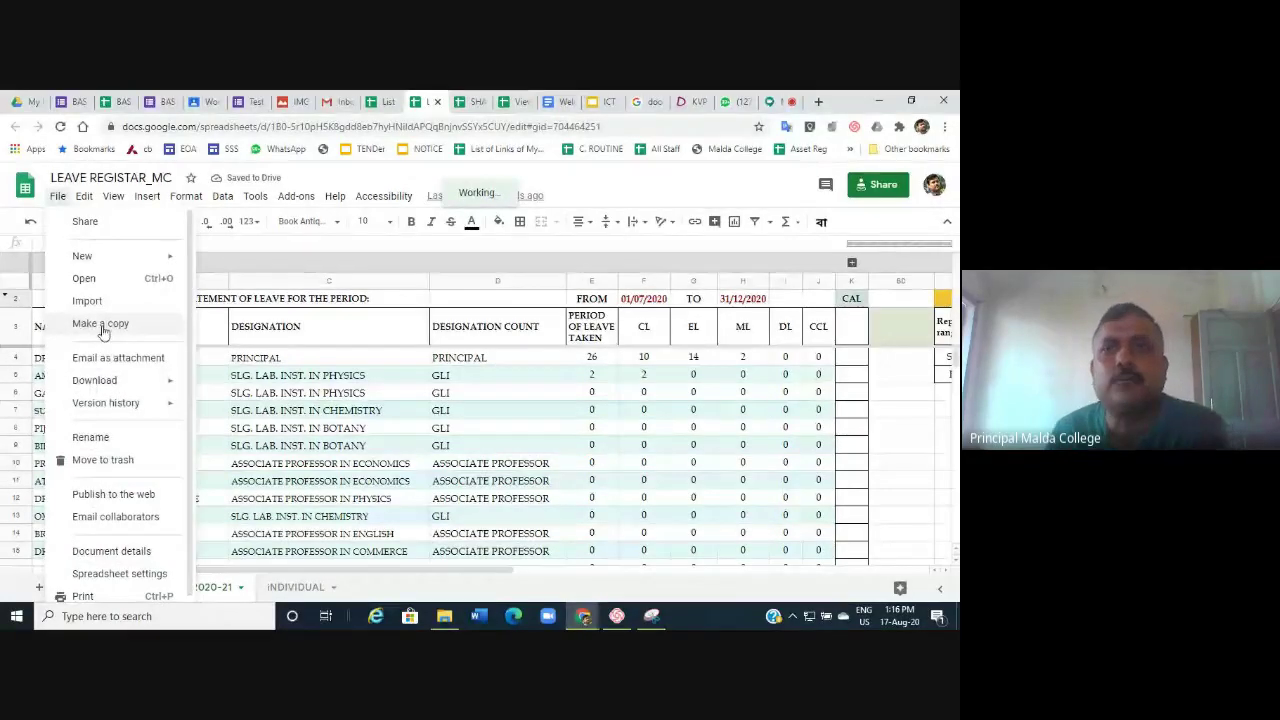
{"action": "left_click", "coordinate": [288, 572]}
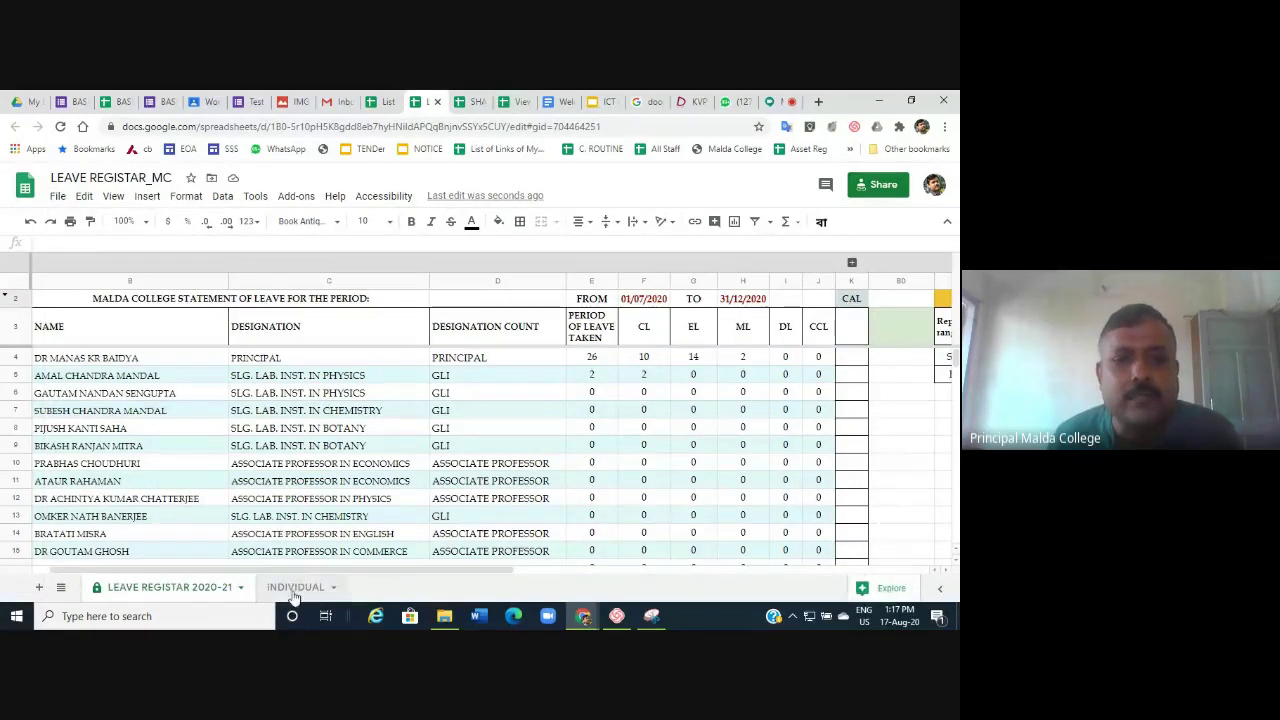
Set the leave report's employee type to ASSOCIATE PROFESSOR.
{"action": "left_click_drag", "start_coordinate": [409, 576], "coordinate": [783, 583]}
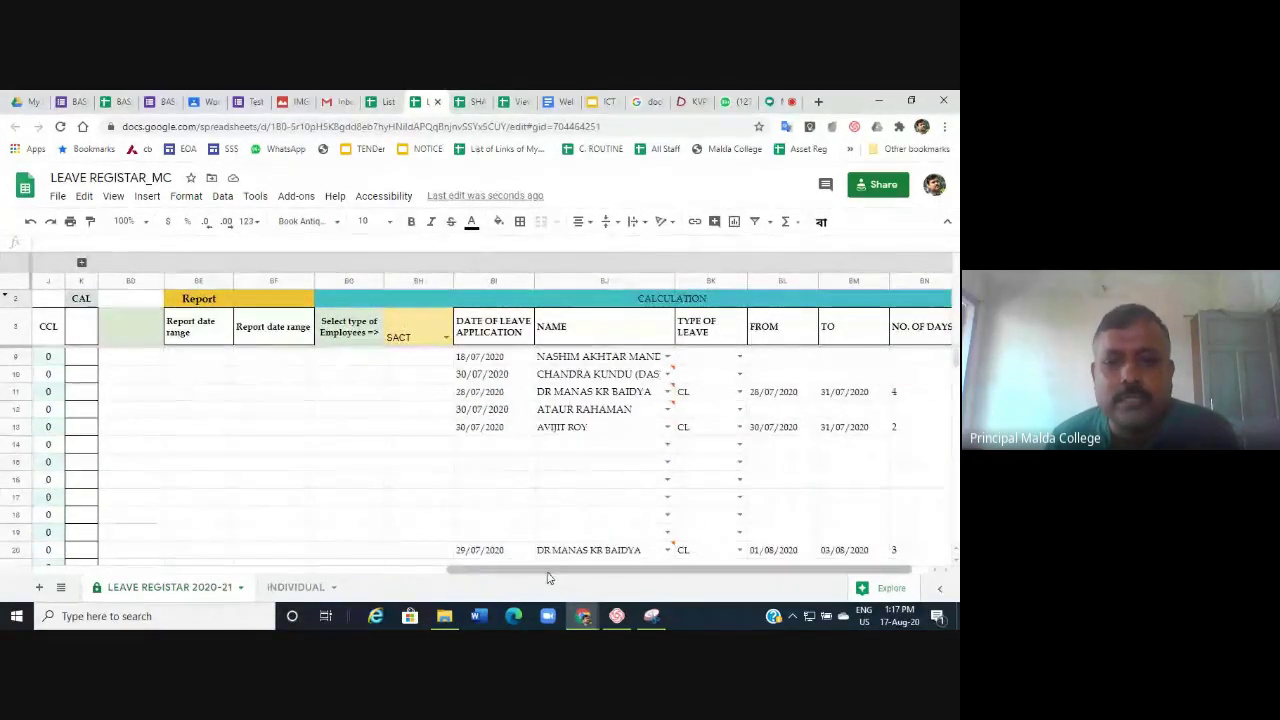
{"action": "left_click_drag", "start_coordinate": [549, 574], "coordinate": [654, 583]}
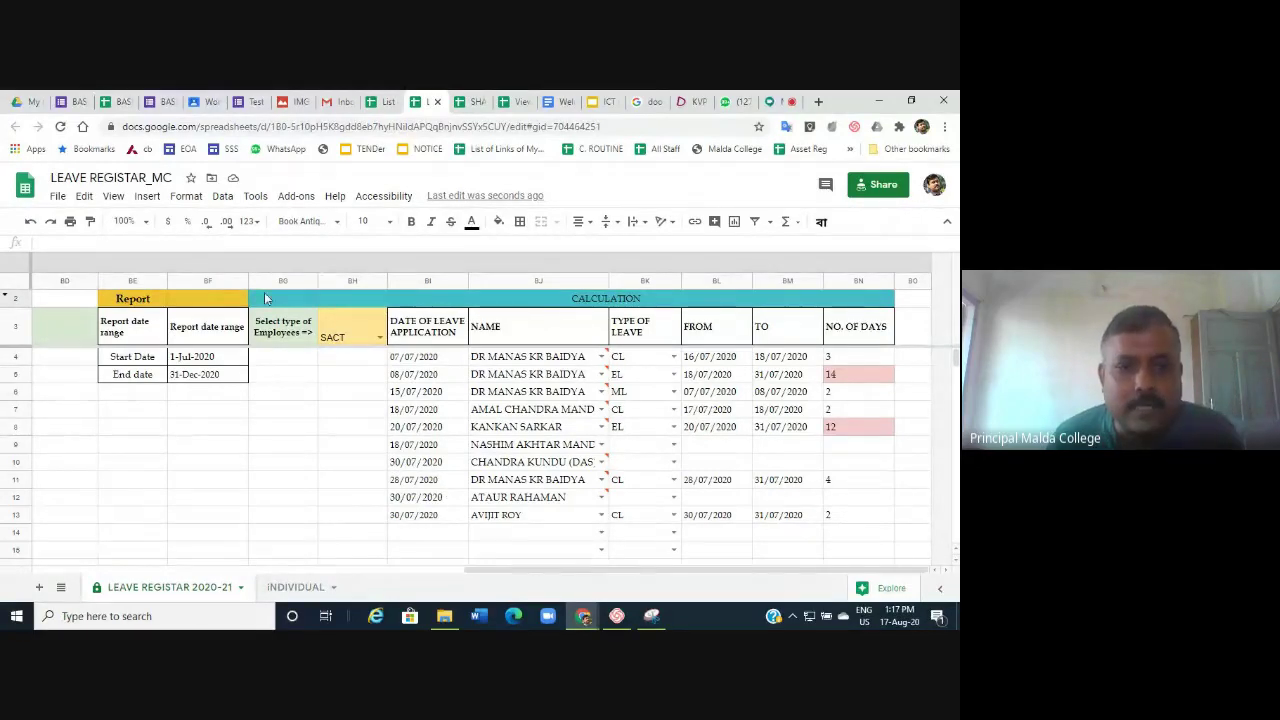
{"action": "left_click", "coordinate": [379, 340]}
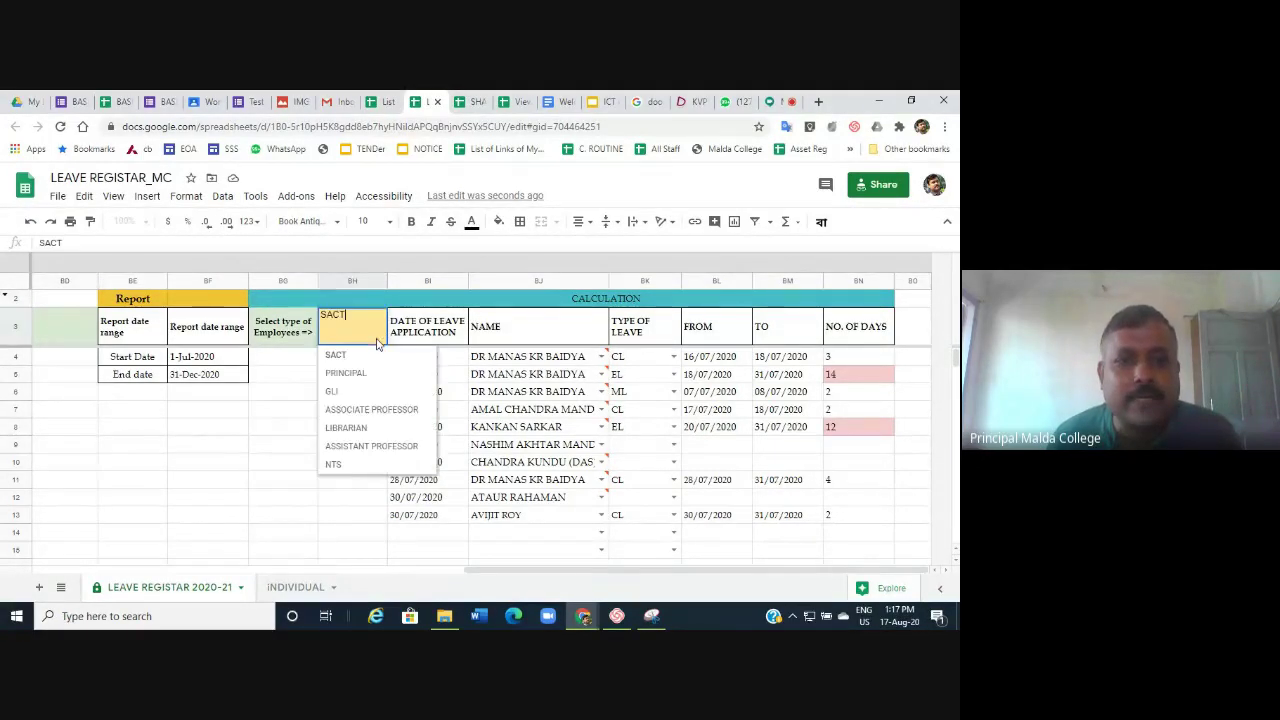
{"action": "left_click", "coordinate": [369, 412]}
{"action": "scroll", "coordinate": [366, 420], "scroll_direction": "down", "scroll_amount": 2}
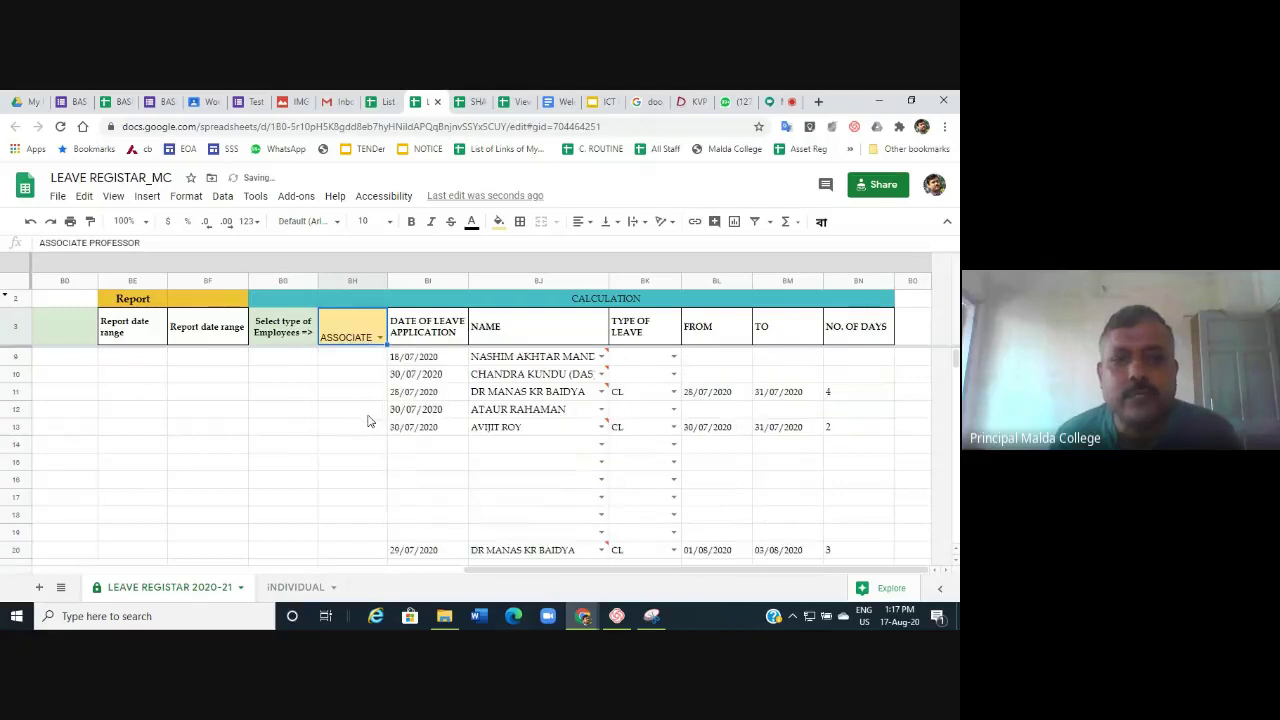
Choose the staff member's name in cell BJ14 for the new row 14 entry.
{"action": "left_click", "coordinate": [517, 449]}
{"action": "type", "text": "p"}
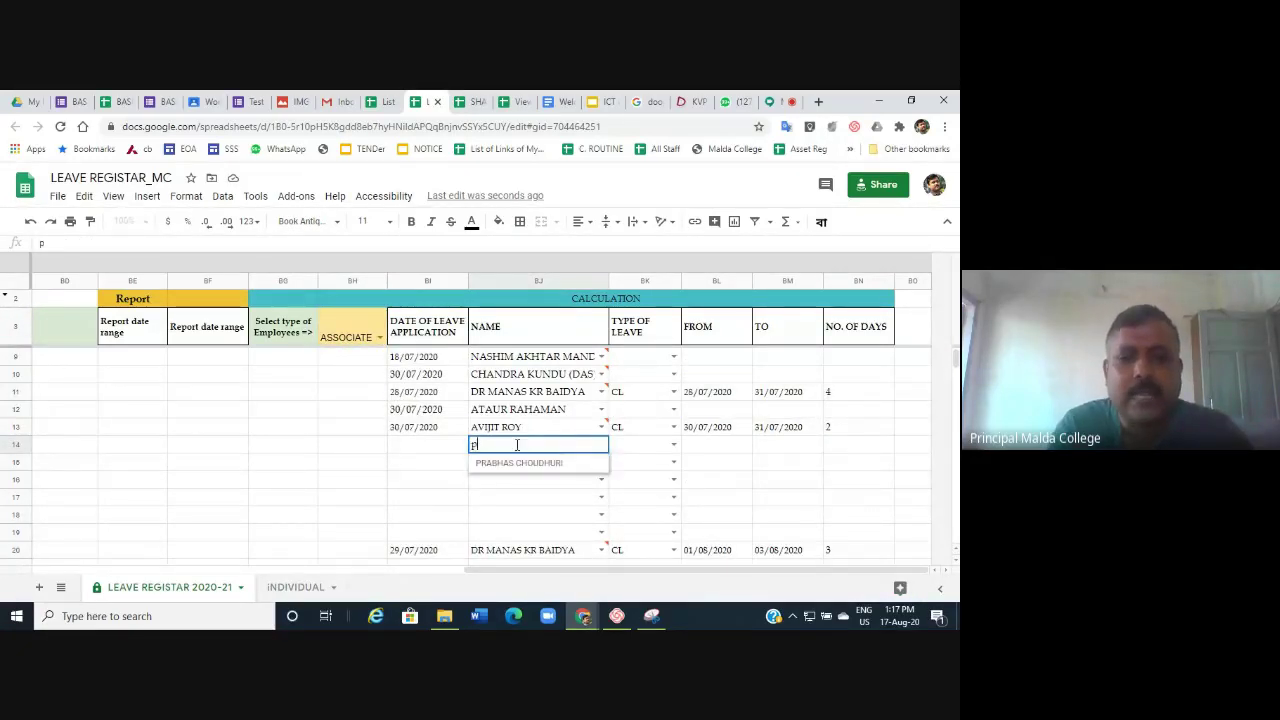
{"action": "type", "text": "ra"}
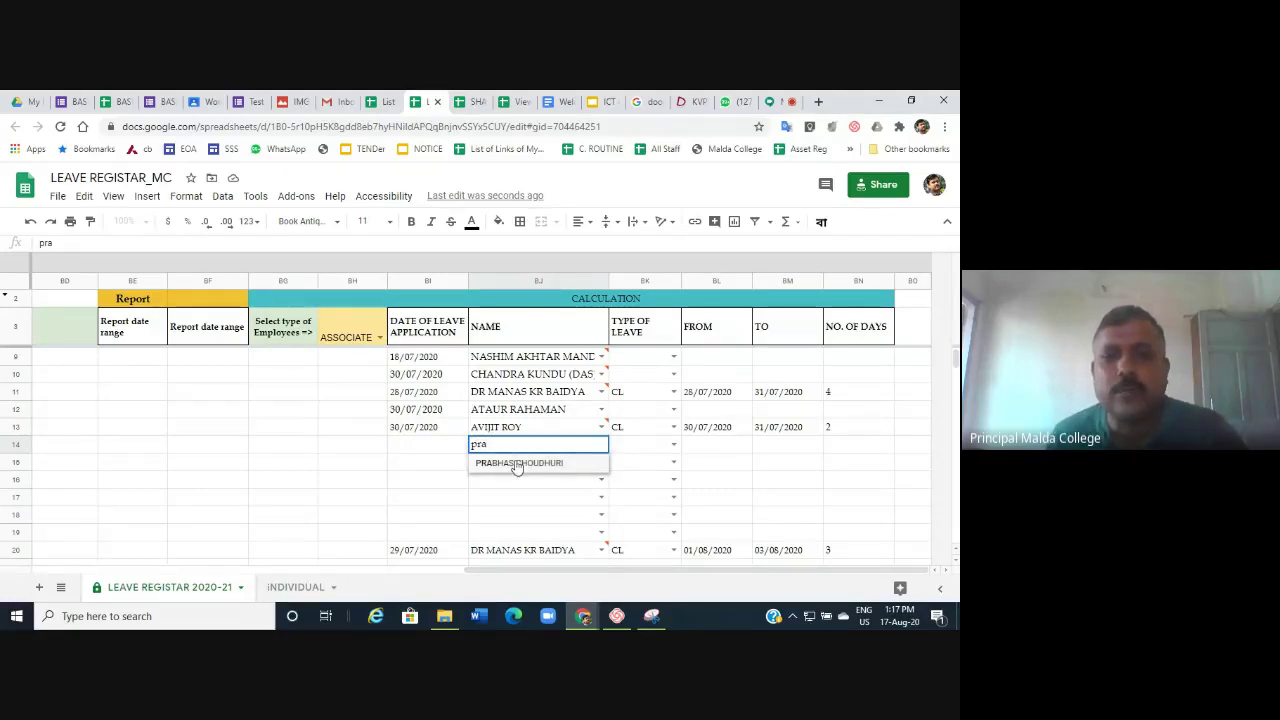
{"action": "left_click", "coordinate": [530, 463]}
{"action": "left_click", "coordinate": [601, 445]}
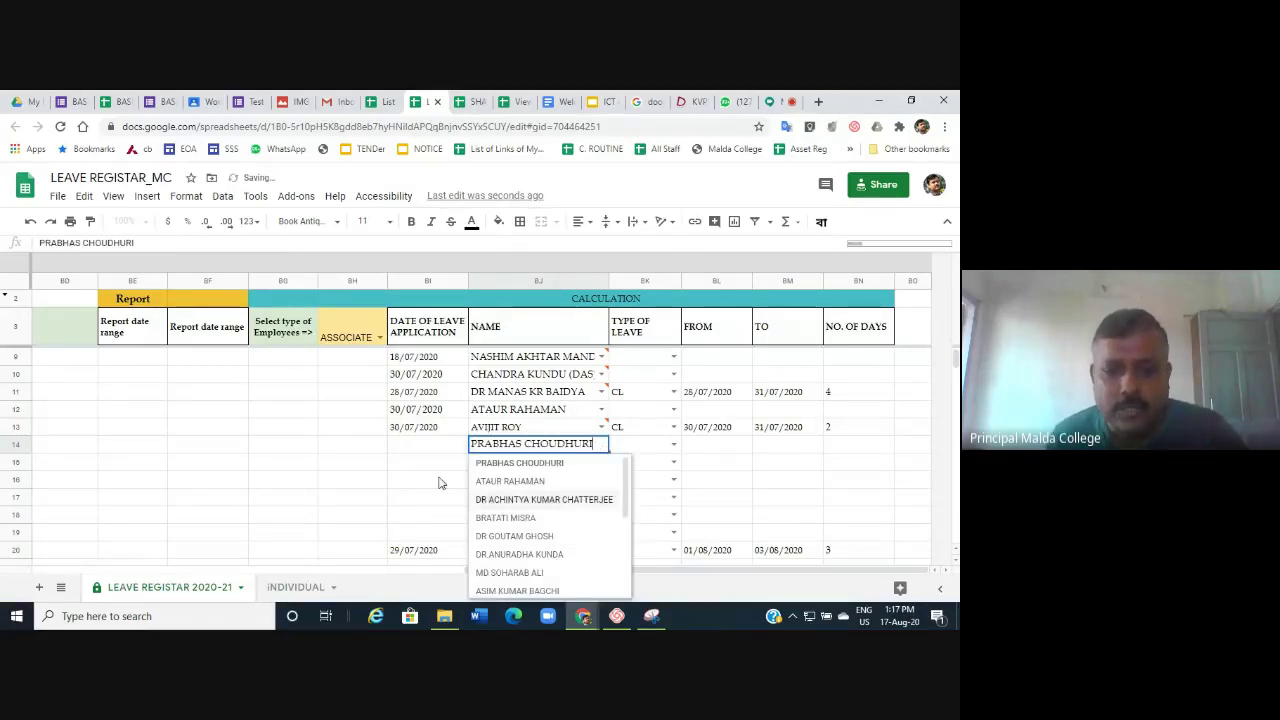
{"action": "left_click", "coordinate": [420, 498]}
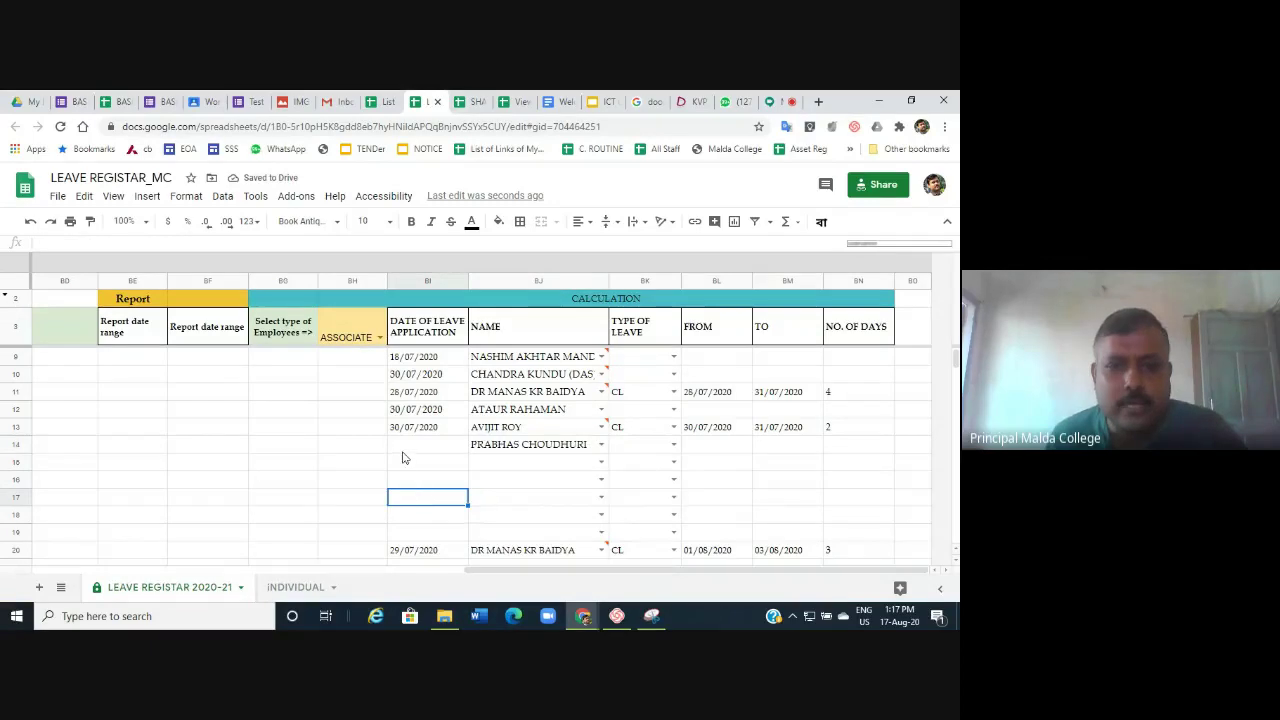
Record EL in row 14, applied 17/08/2020, running from 16/08/2020 to 31/08/2020.
{"action": "left_click", "coordinate": [403, 455]}
{"action": "double_click", "coordinate": [403, 452]}
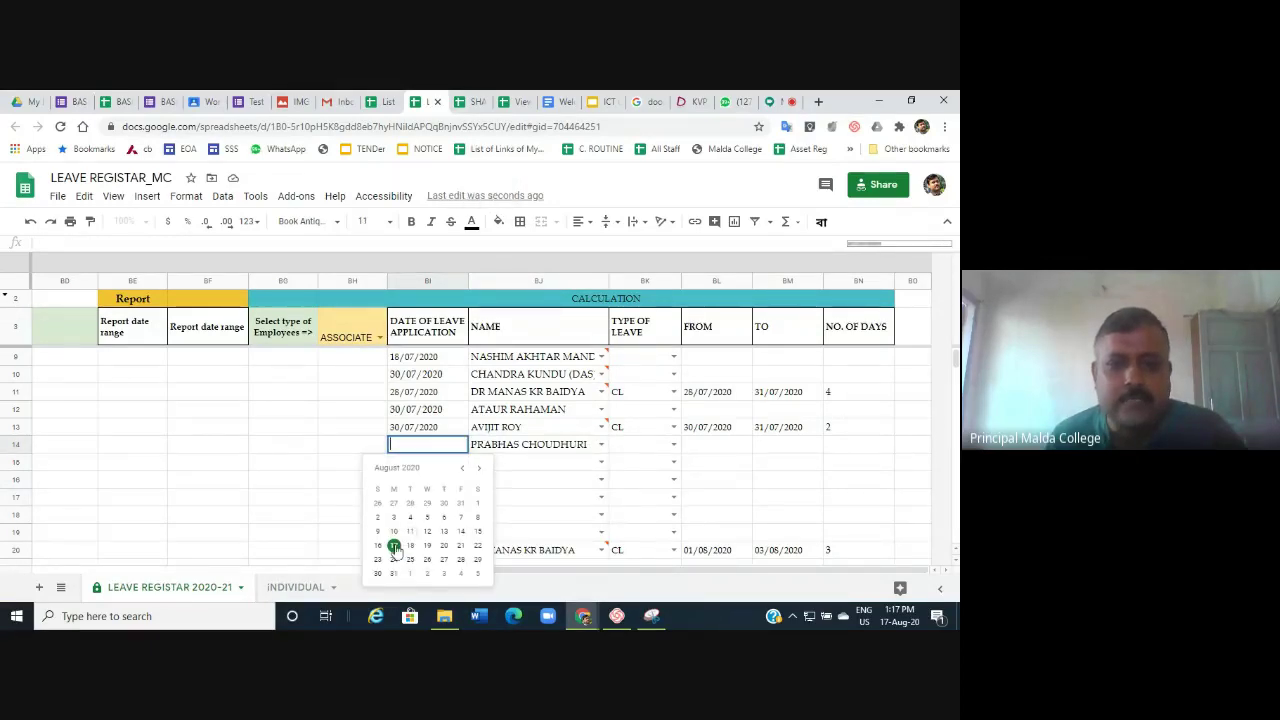
{"action": "left_click", "coordinate": [394, 547]}
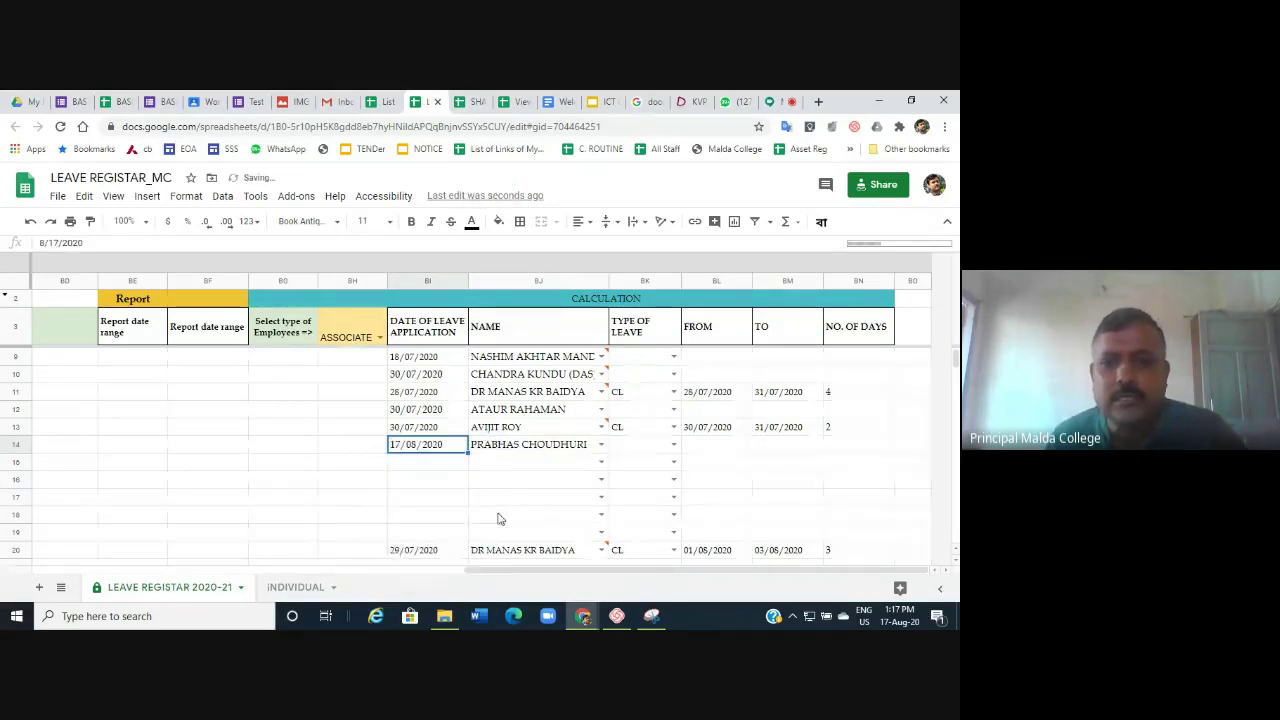
{"action": "left_click", "coordinate": [671, 444]}
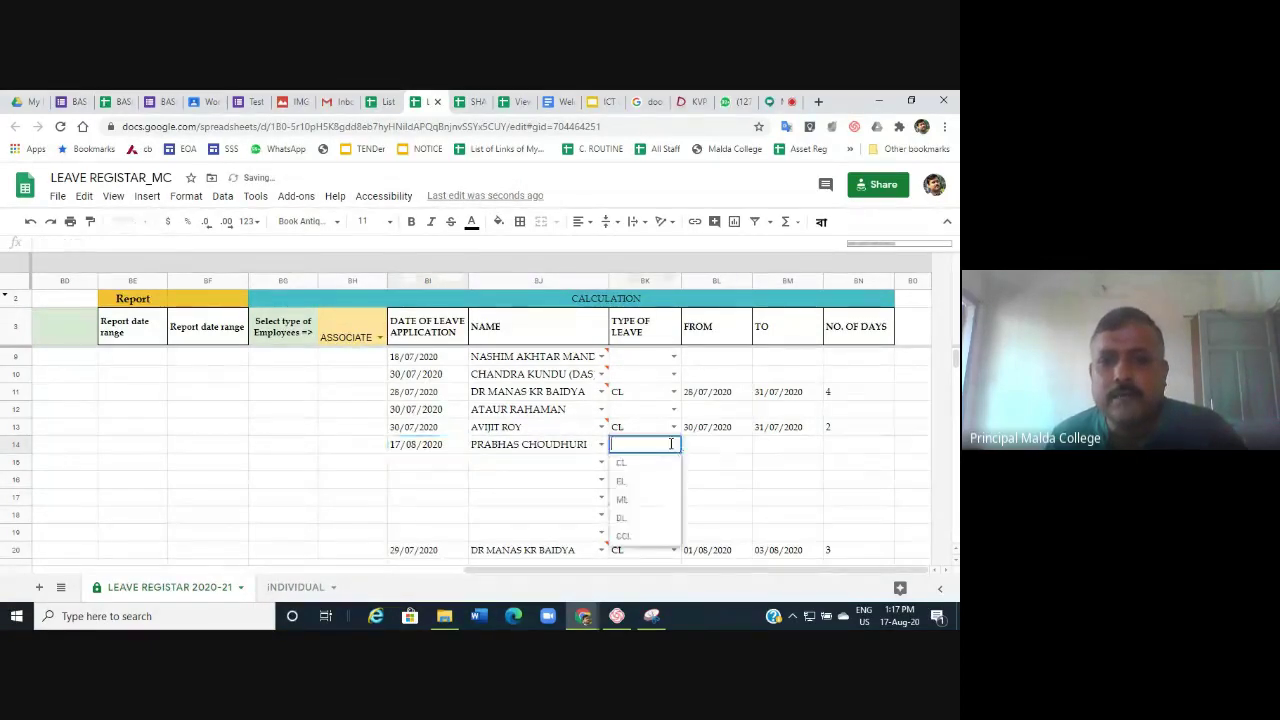
{"action": "left_click", "coordinate": [622, 482]}
{"action": "double_click", "coordinate": [706, 447]}
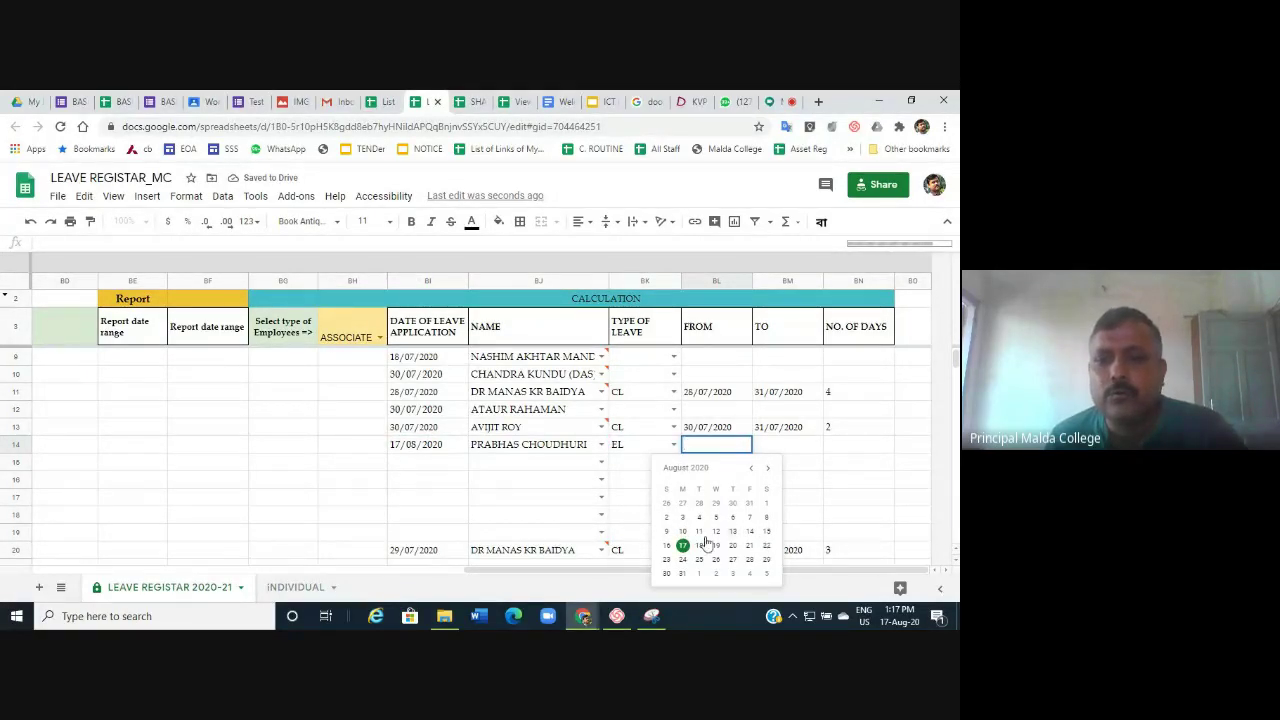
{"action": "left_click", "coordinate": [668, 546]}
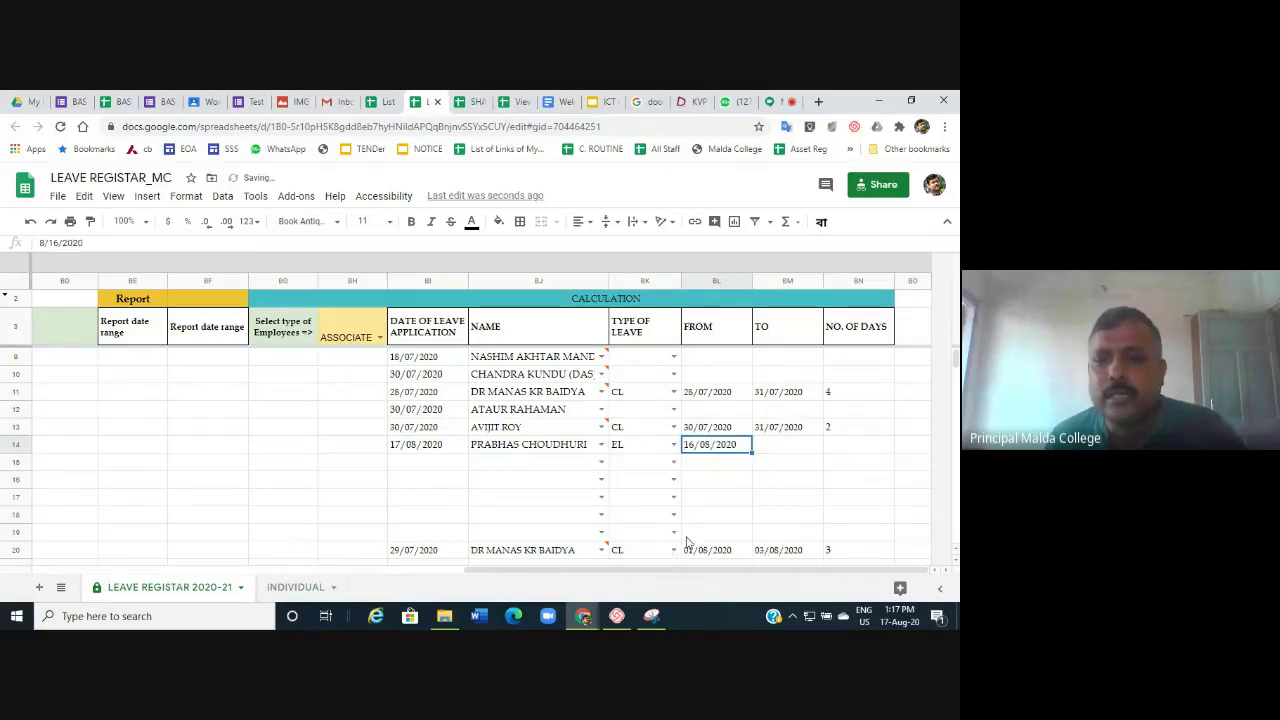
{"action": "double_click", "coordinate": [783, 446]}
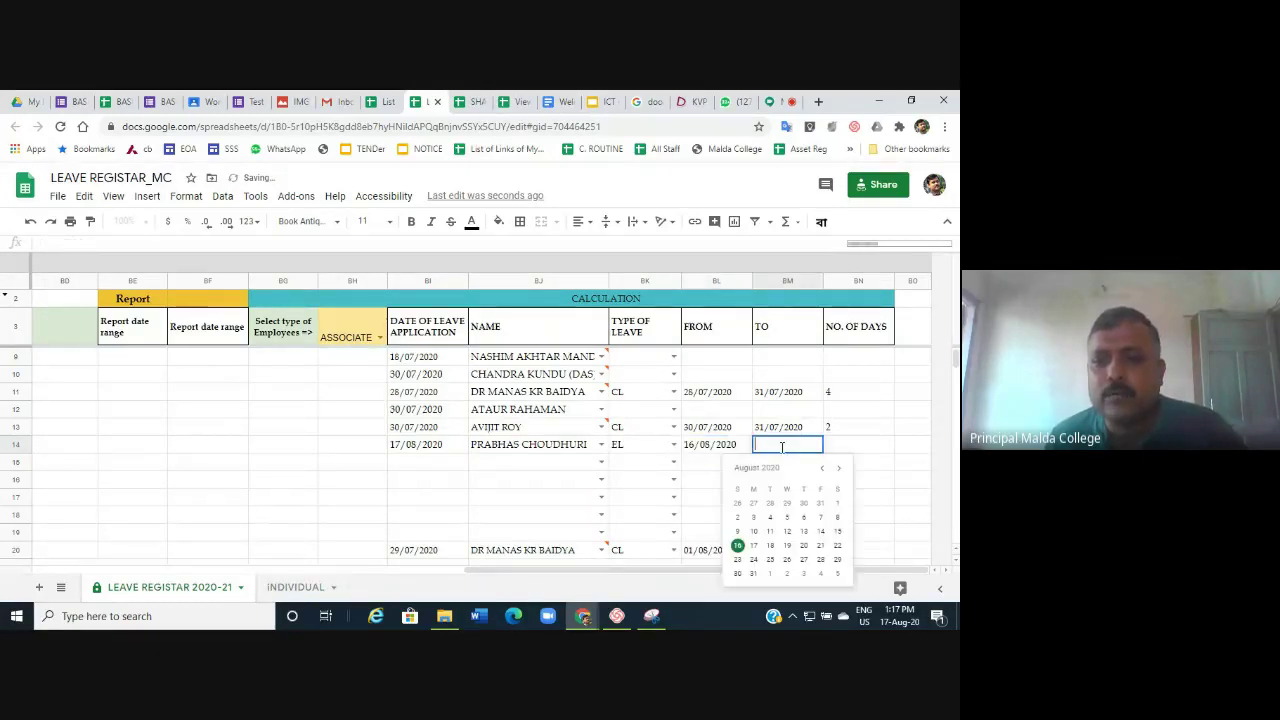
{"action": "left_click", "coordinate": [754, 573]}
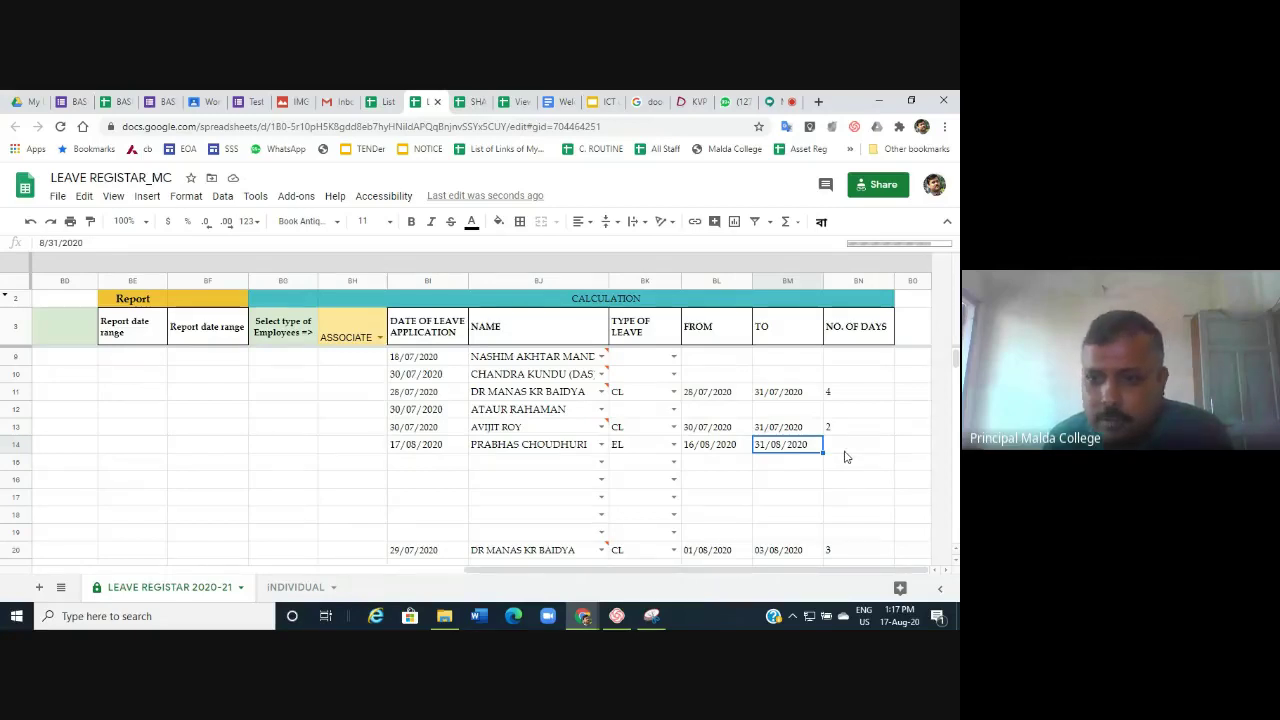
Finish the row 14 entry and verify the summary shows 16 days of EL taken.
{"action": "left_click", "coordinate": [795, 499]}
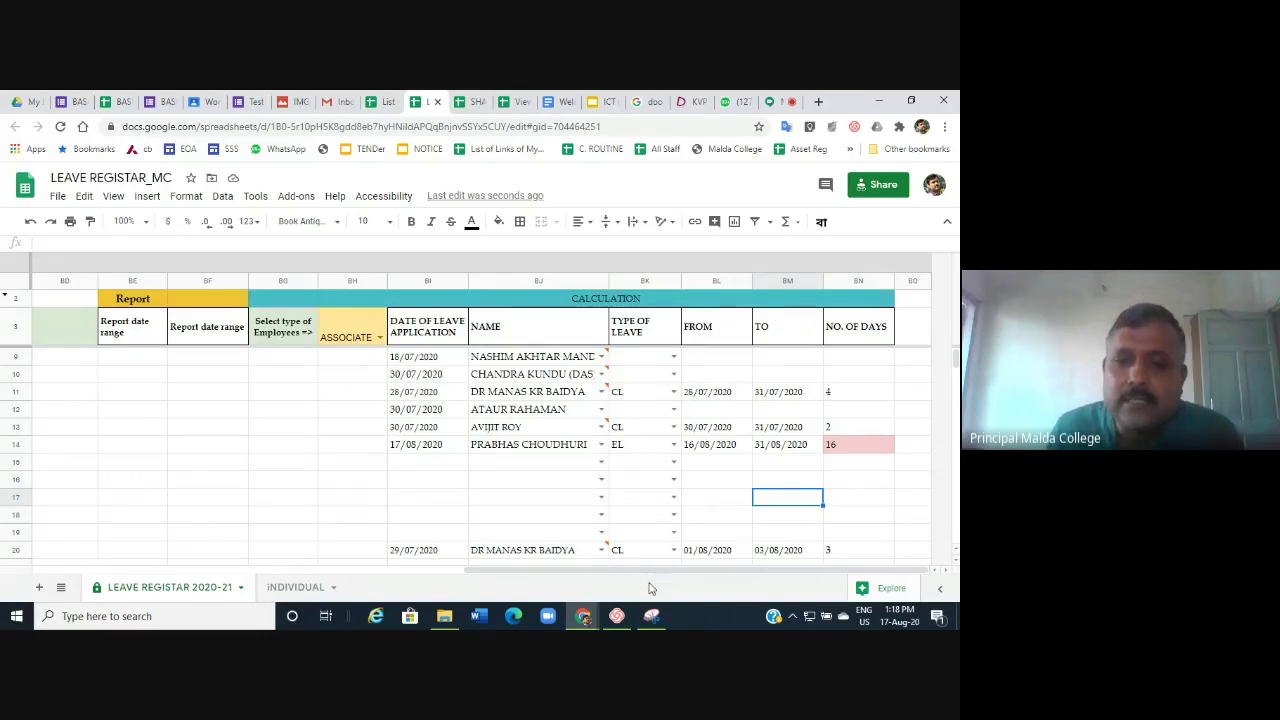
{"action": "left_click_drag", "start_coordinate": [646, 571], "coordinate": [240, 582]}
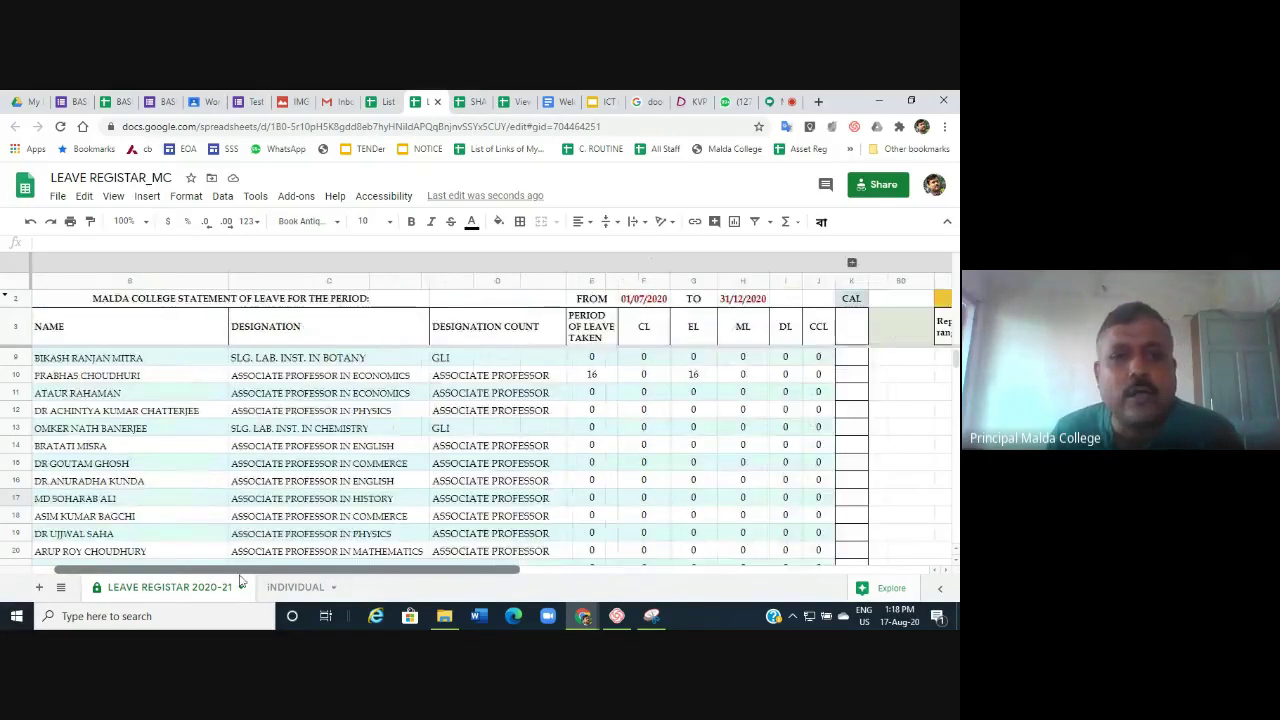
{"action": "scroll", "coordinate": [375, 500], "scroll_direction": "up", "scroll_amount": 2}
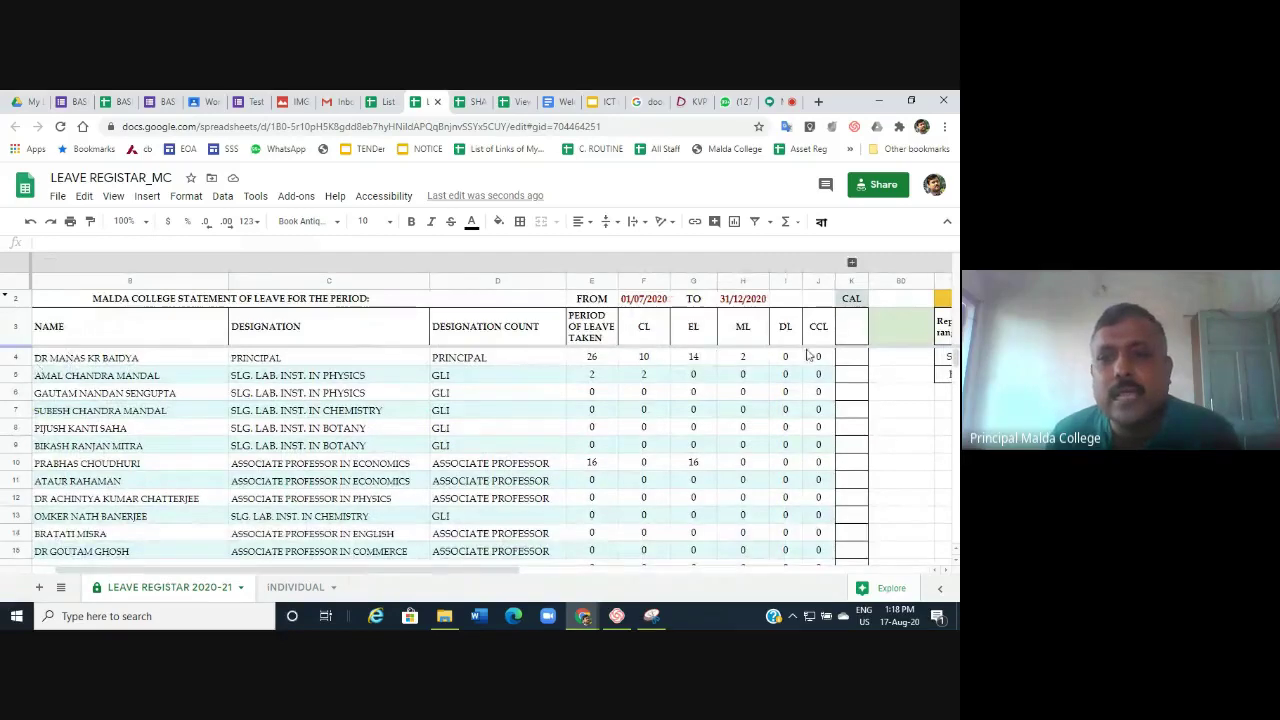
{"action": "scroll", "coordinate": [610, 543], "scroll_direction": "down", "scroll_amount": 4}
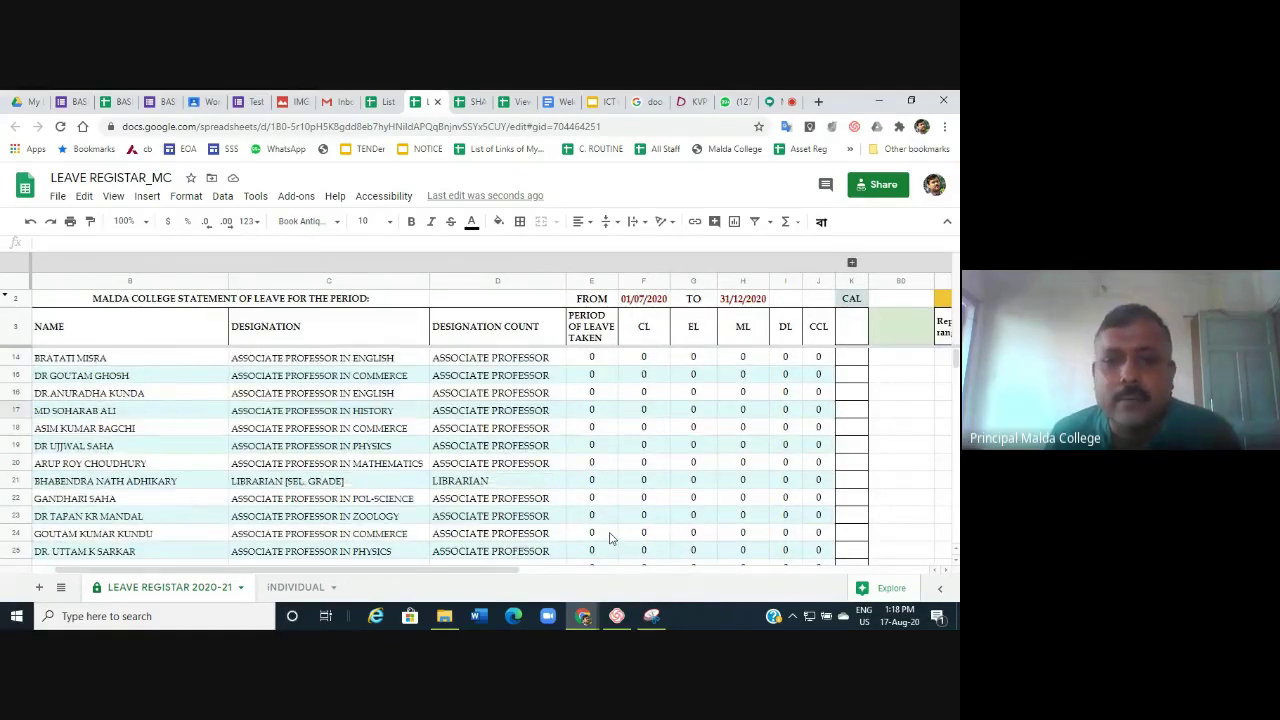
{"action": "scroll", "coordinate": [612, 538], "scroll_direction": "up", "scroll_amount": 5}
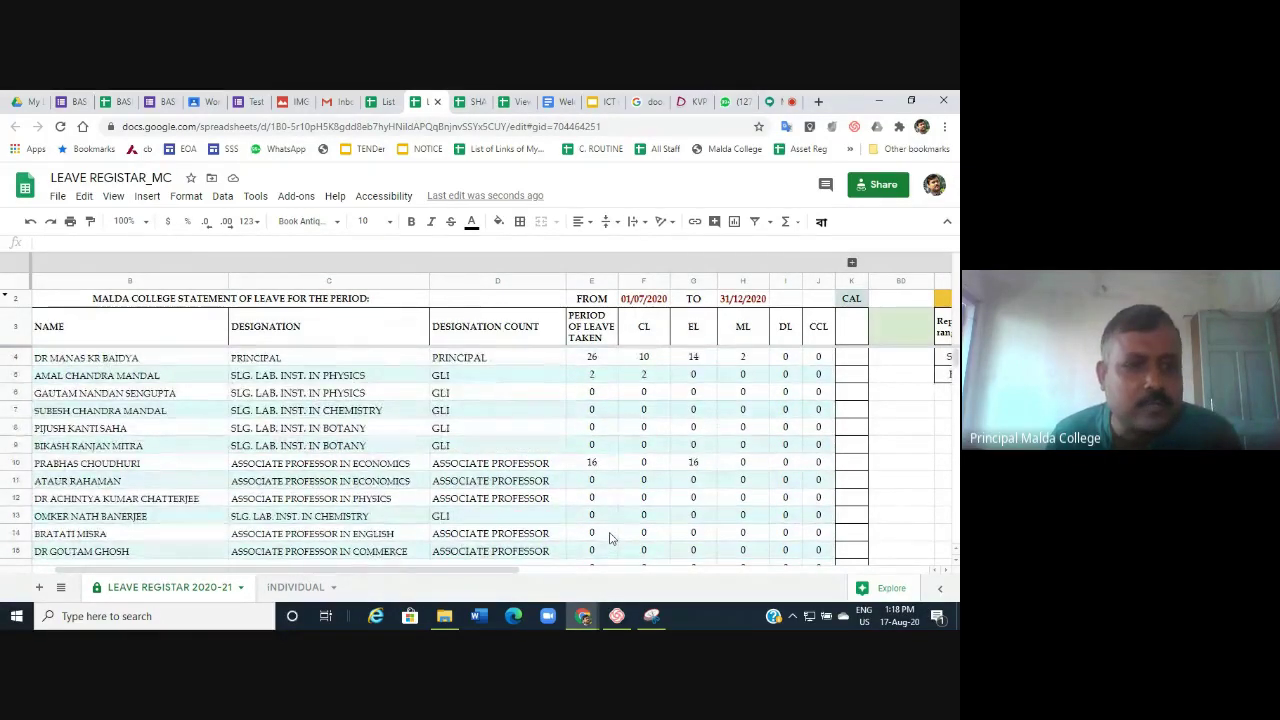
{"action": "left_click", "coordinate": [73, 466]}
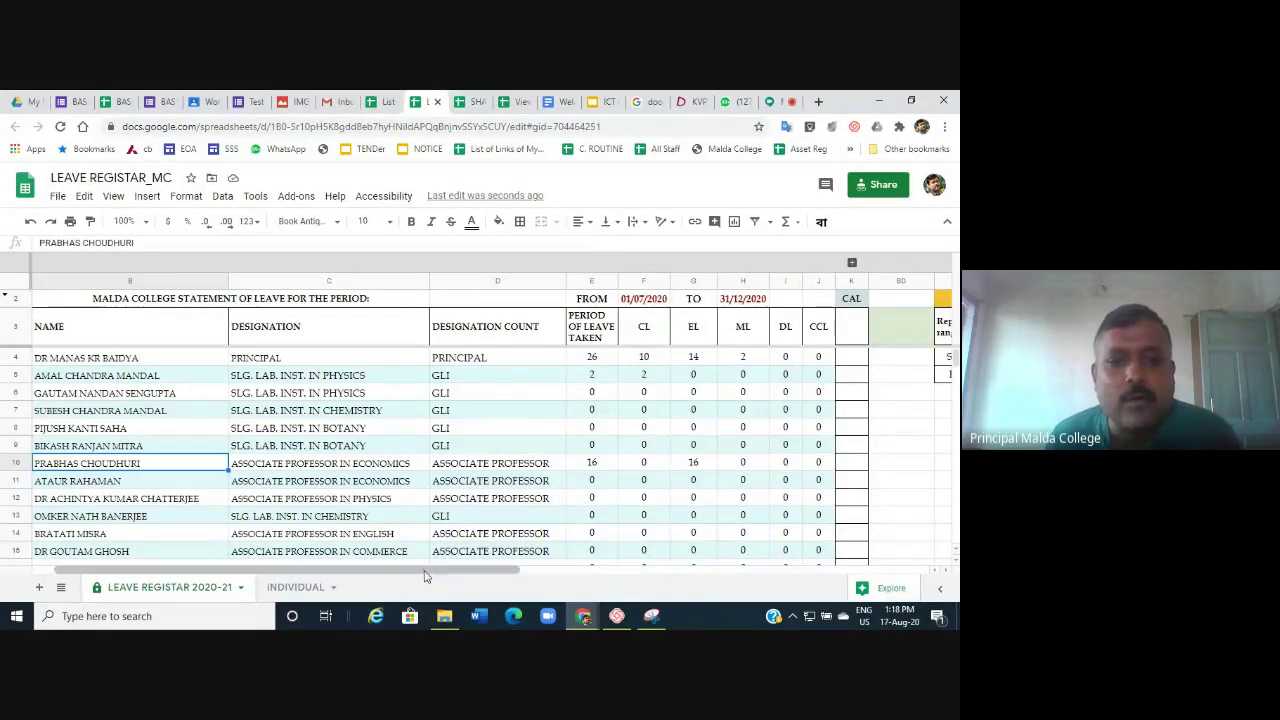
{"action": "left_click_drag", "start_coordinate": [428, 570], "coordinate": [516, 572]}
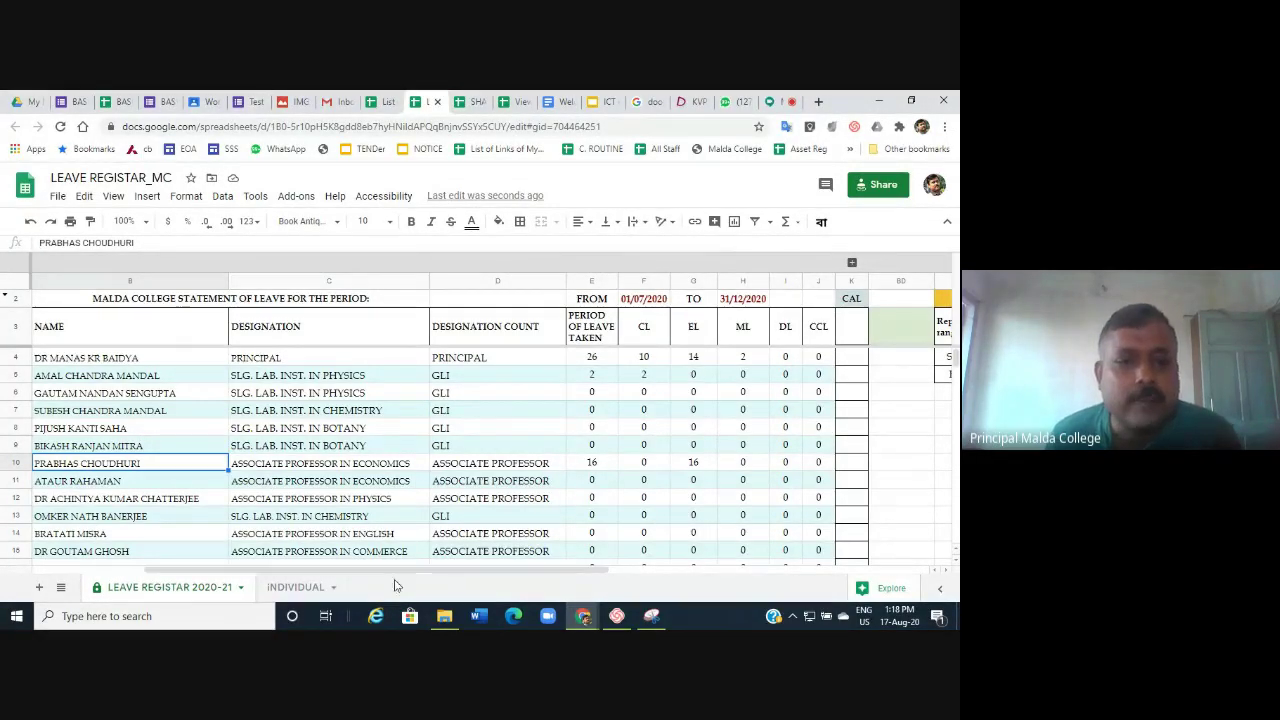
On the INDIVIDUAL sheet, try ASSOCIATE PROFESSOR in the B2 type dropdown and open the C2 name list.
{"action": "left_click", "coordinate": [292, 590]}
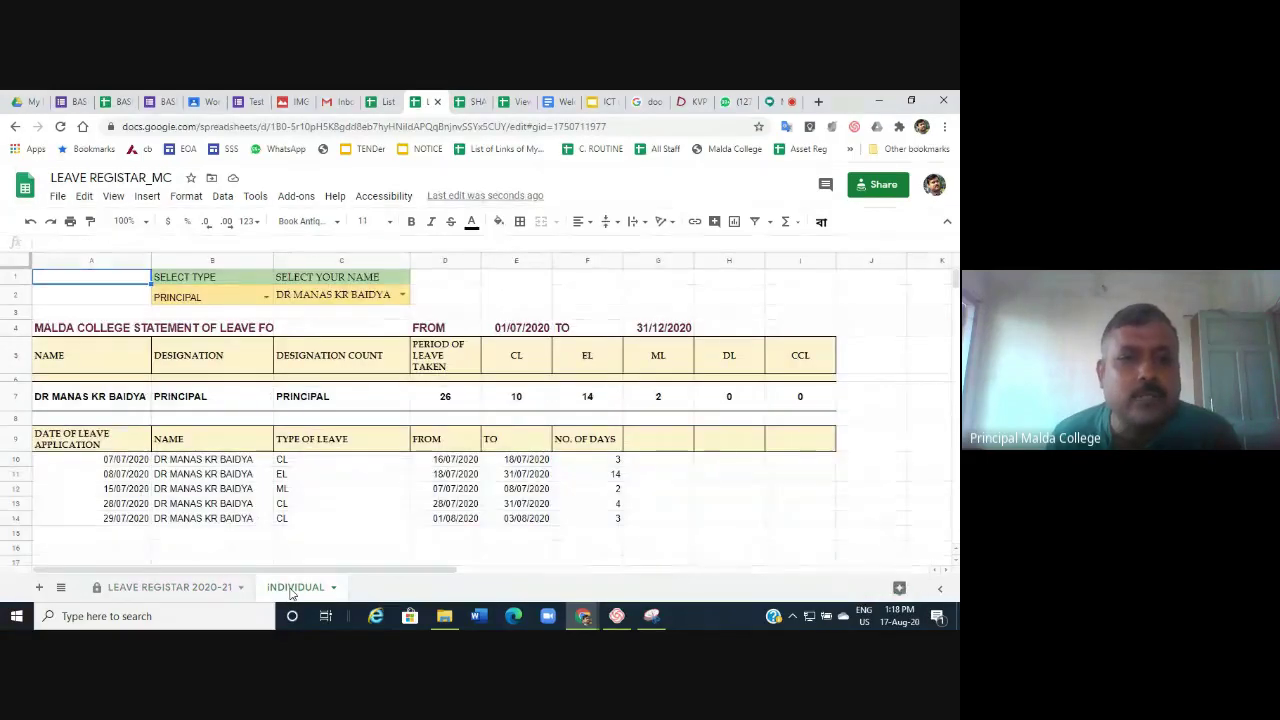
{"action": "left_click", "coordinate": [268, 299]}
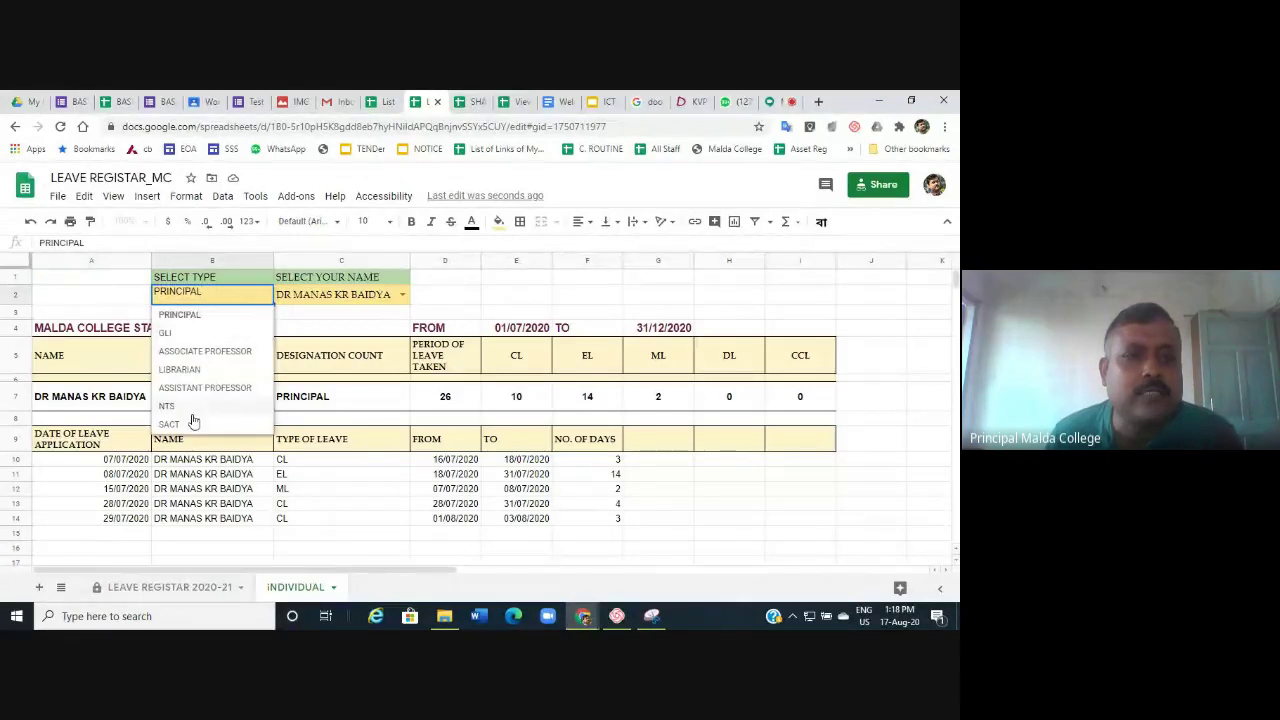
{"action": "left_click", "coordinate": [200, 353]}
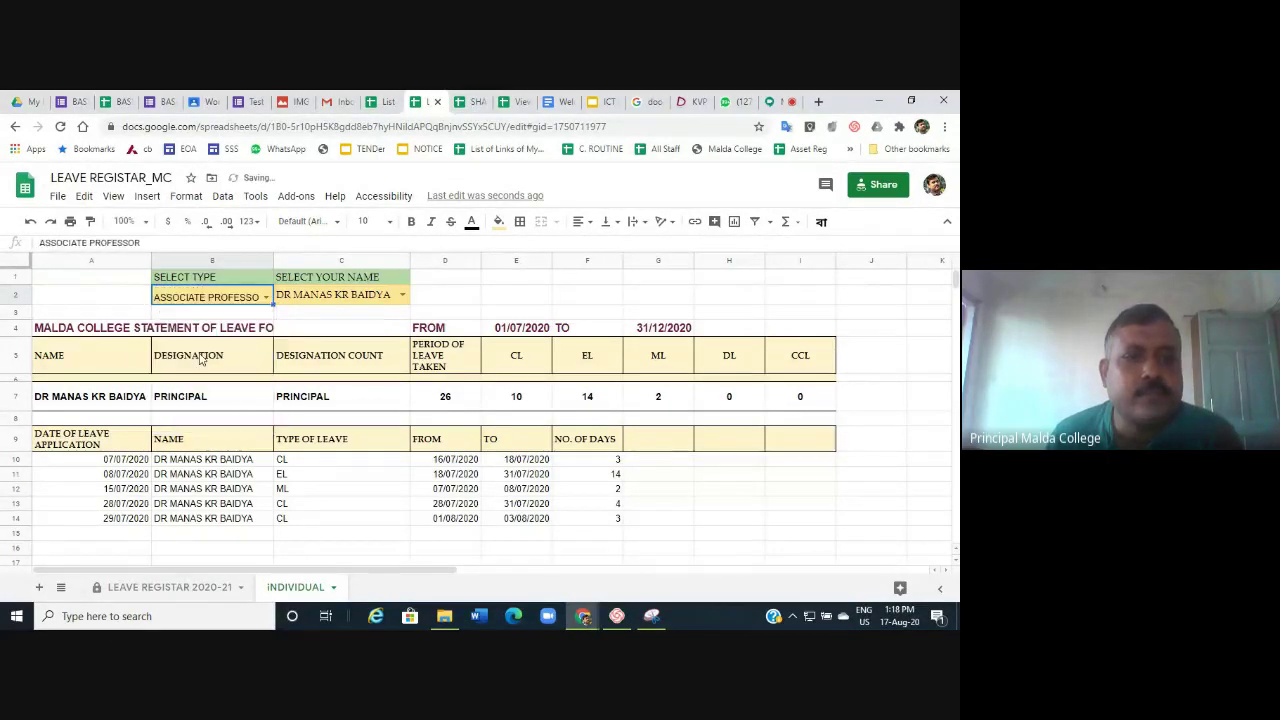
{"action": "left_click", "coordinate": [402, 294]}
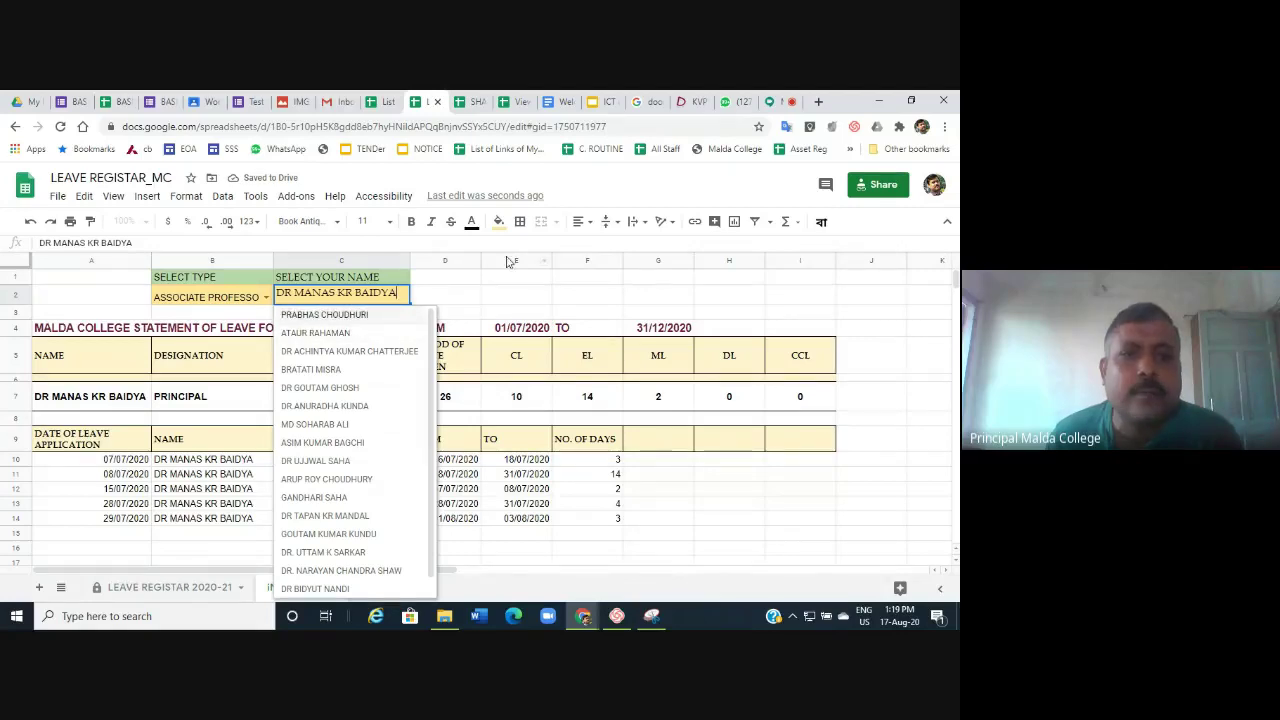
{"action": "left_click", "coordinate": [500, 295]}
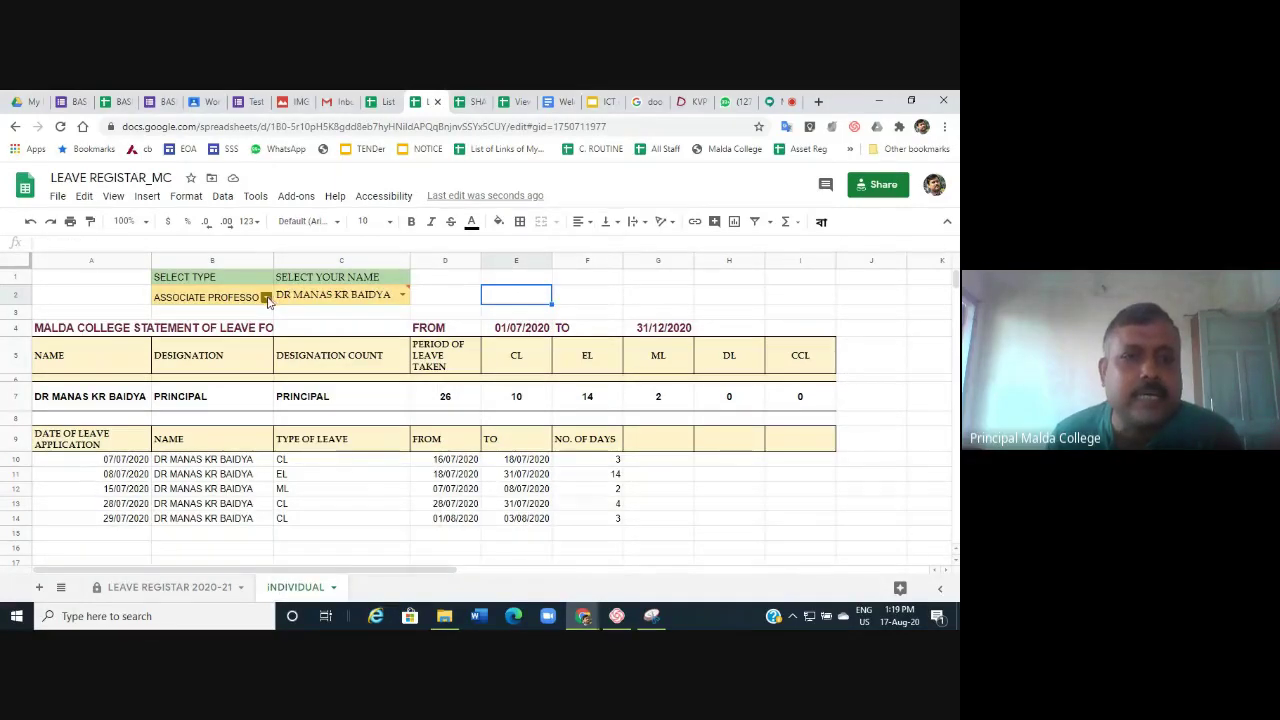
Reset B2 to PRINCIPAL and C2 to the principal's name, showing 26 days over five entries.
{"action": "left_click", "coordinate": [264, 298]}
{"action": "left_click", "coordinate": [203, 338]}
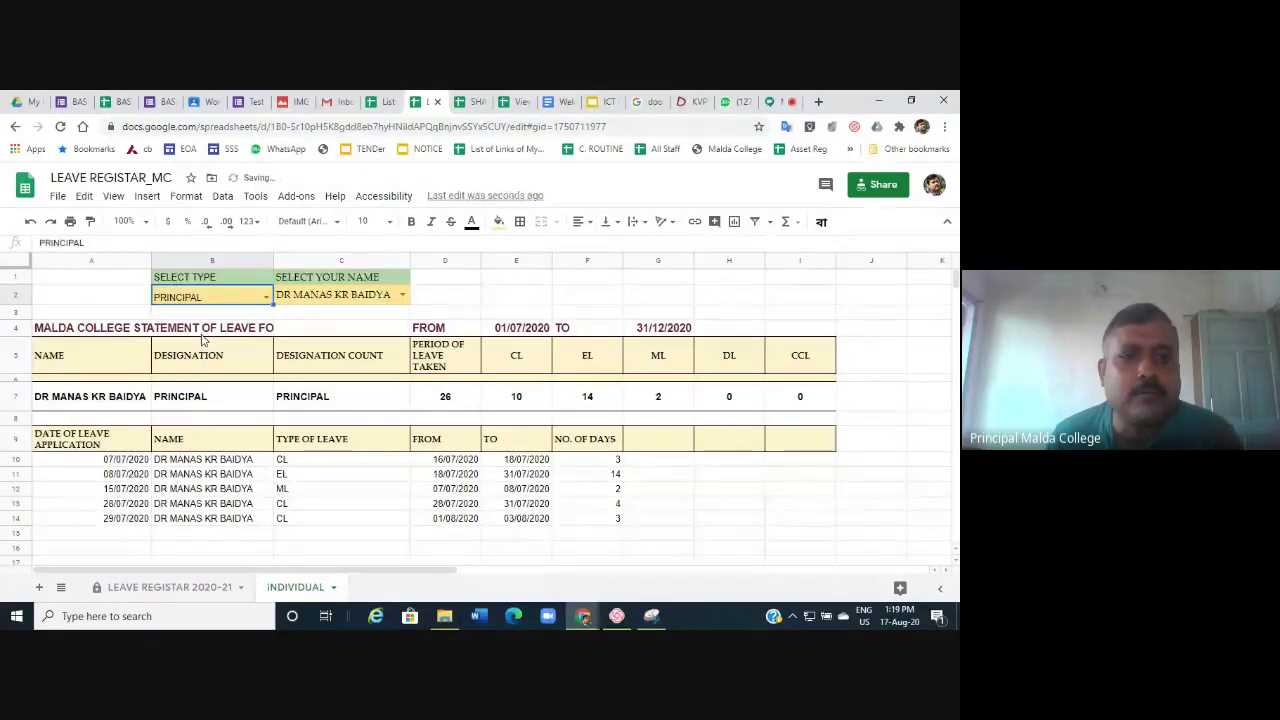
{"action": "double_click", "coordinate": [395, 294]}
{"action": "left_click", "coordinate": [340, 315]}
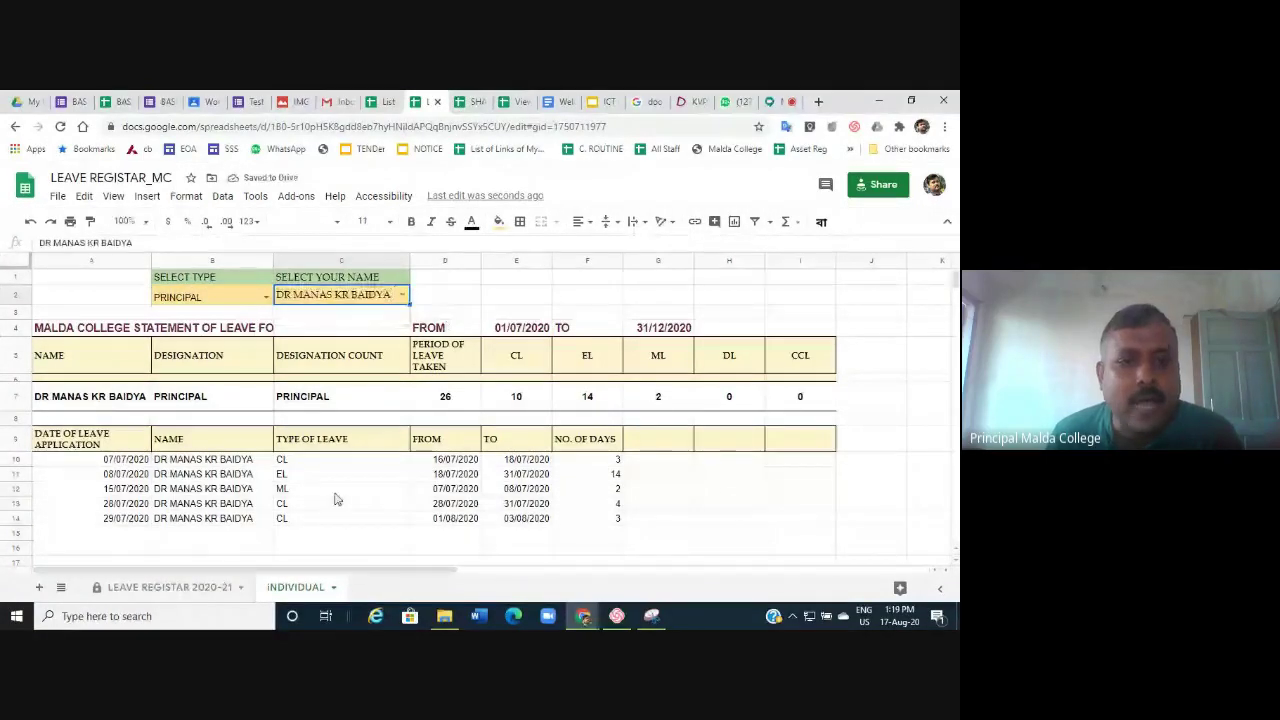
{"action": "scroll", "coordinate": [617, 510], "scroll_direction": "down", "scroll_amount": 2}
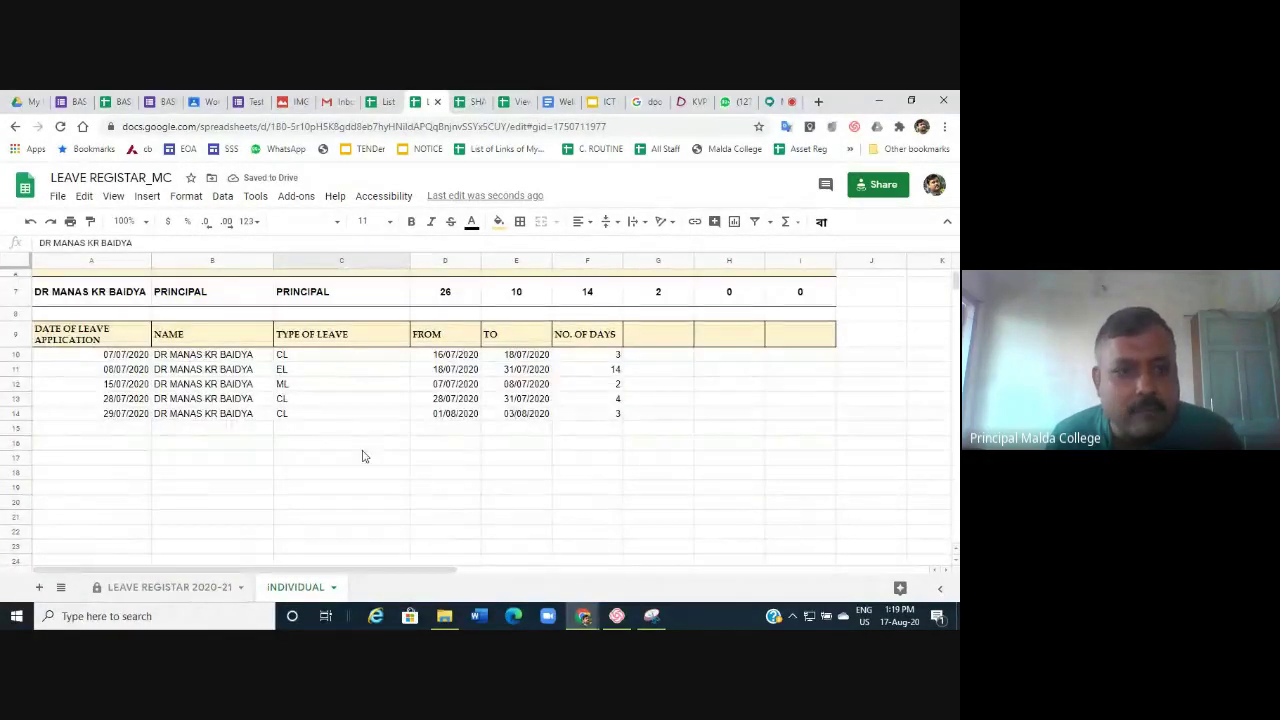
{"action": "scroll", "coordinate": [791, 437], "scroll_direction": "up", "scroll_amount": 2}
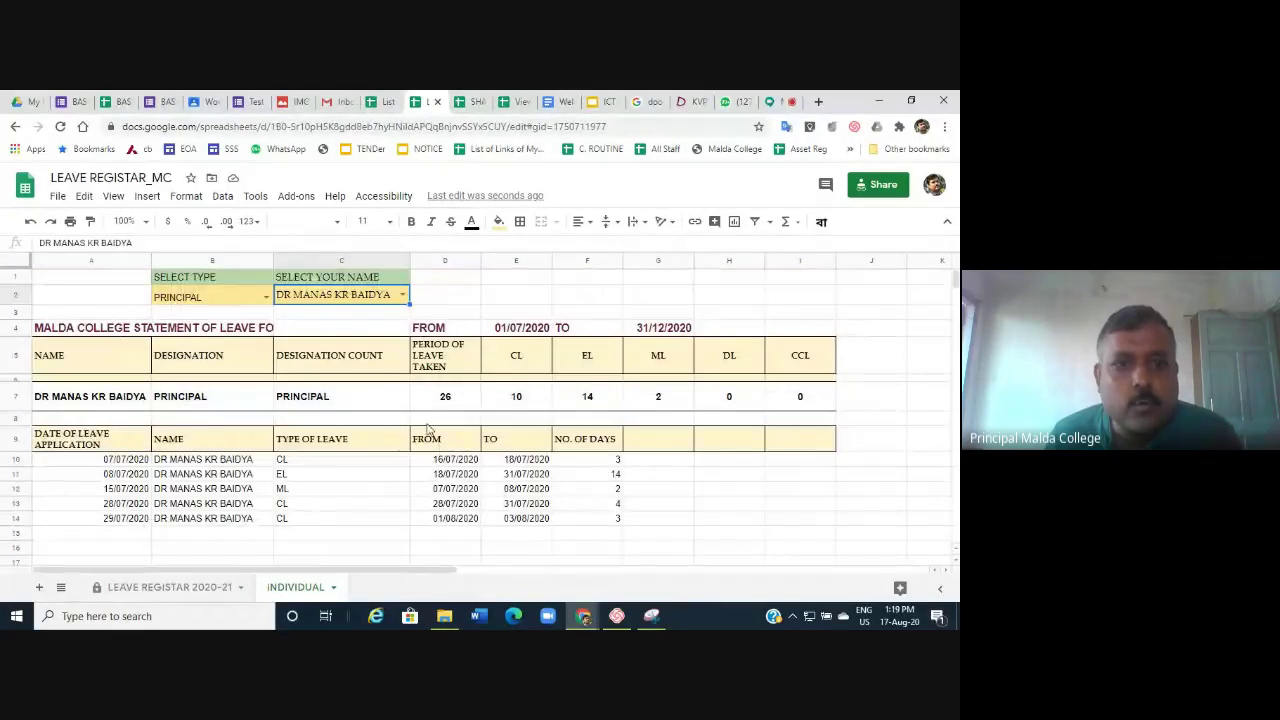
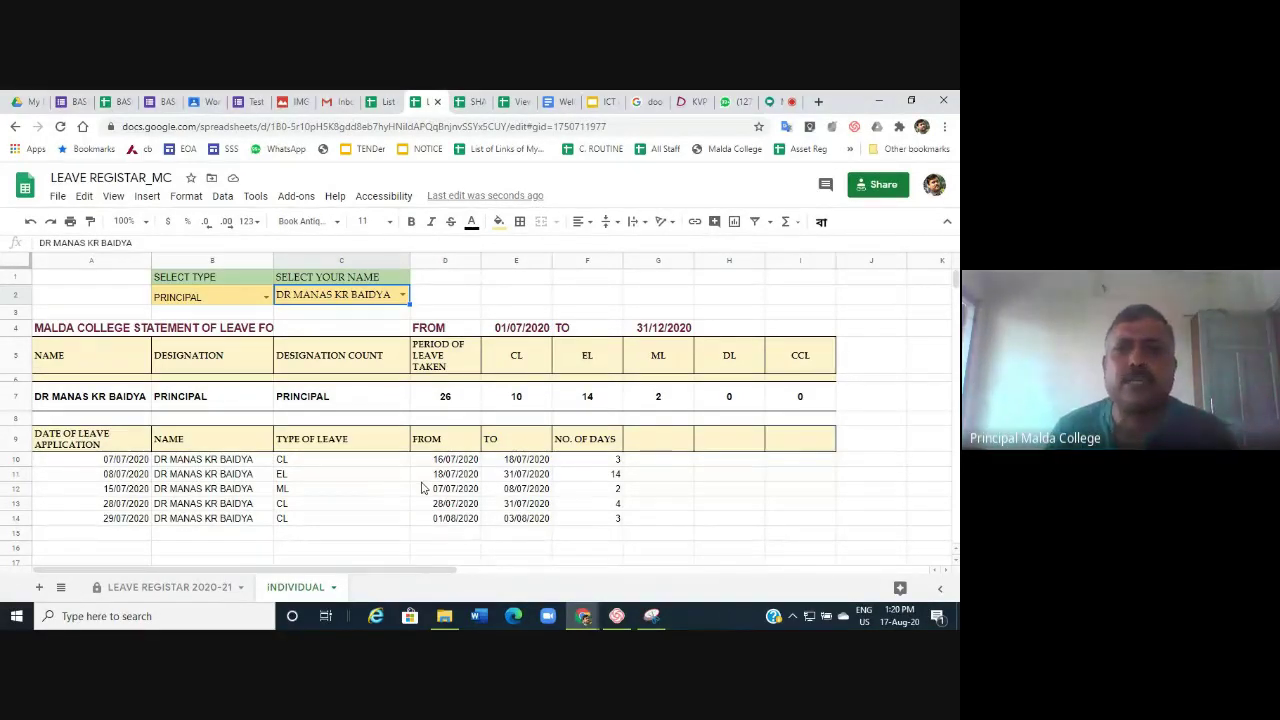
Leave the LEAVE REGISTAR_MC sheet and open a new tab on the Google start page.
{"action": "left_click", "coordinate": [819, 103]}
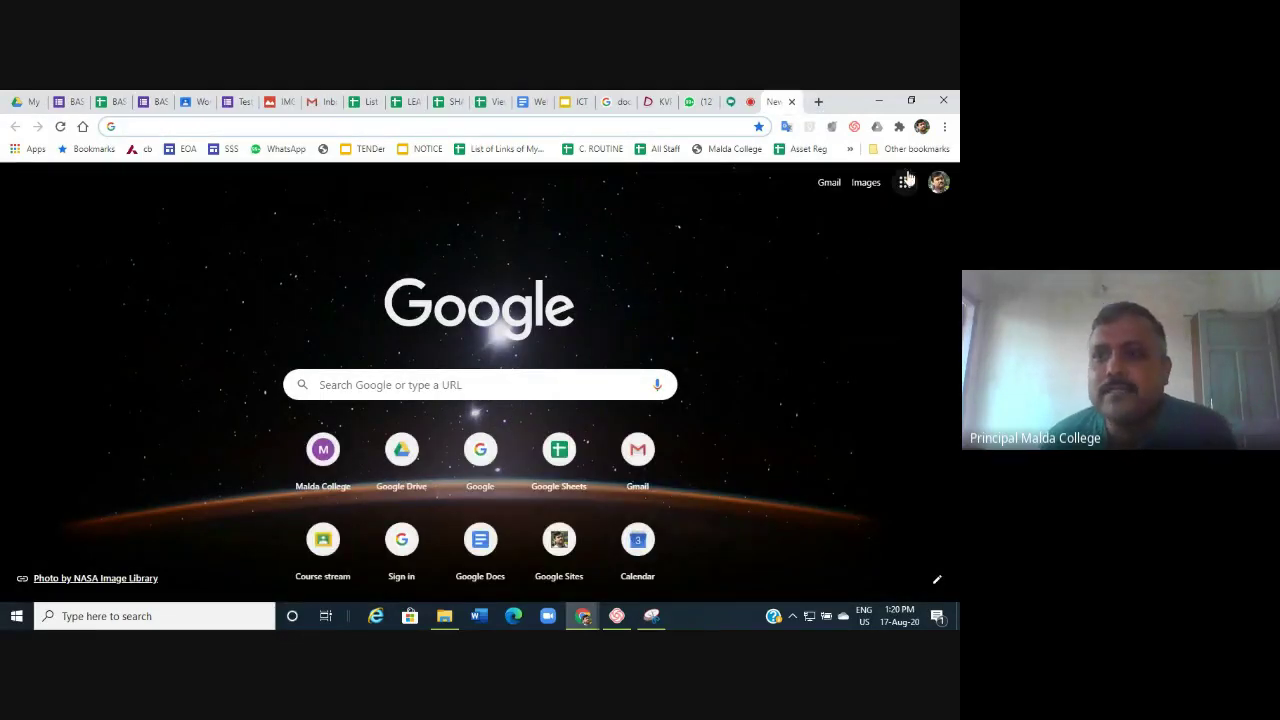
Load the Malda College website (maldacollege.ac.in) from the bookmarks bar.
{"action": "left_click", "coordinate": [905, 182]}
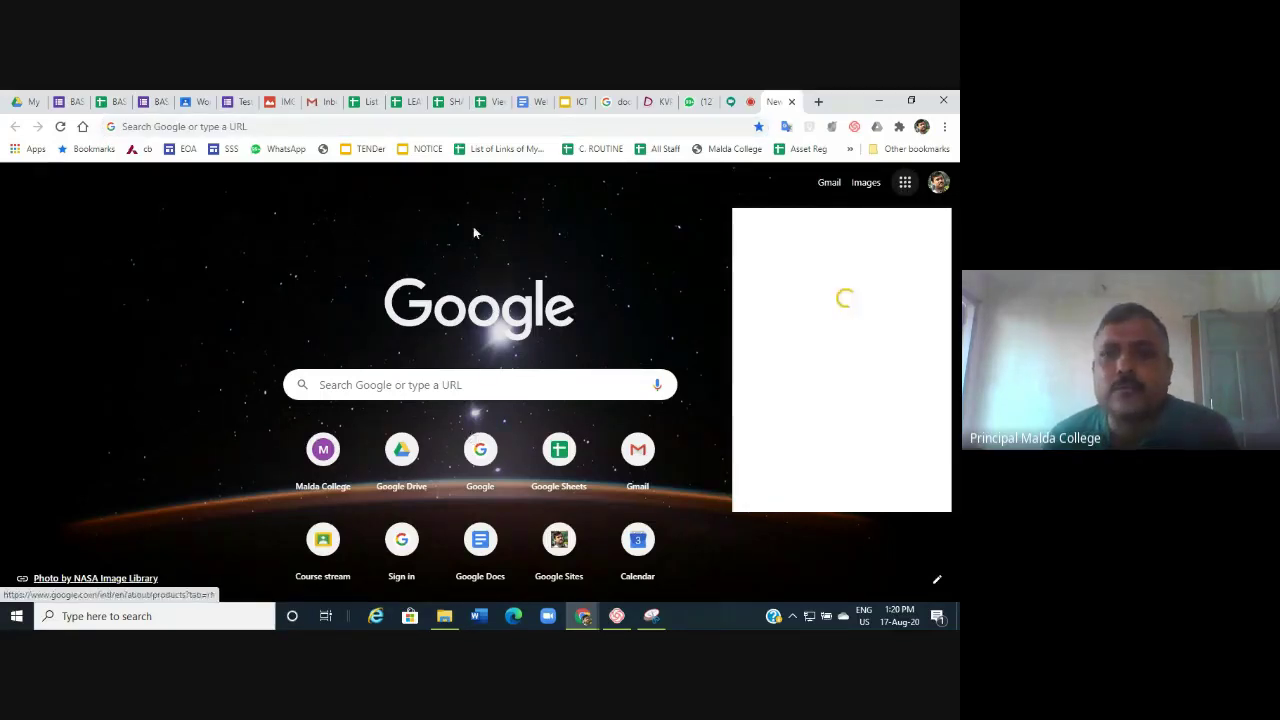
{"action": "left_click", "coordinate": [703, 186]}
{"action": "left_click", "coordinate": [734, 155]}
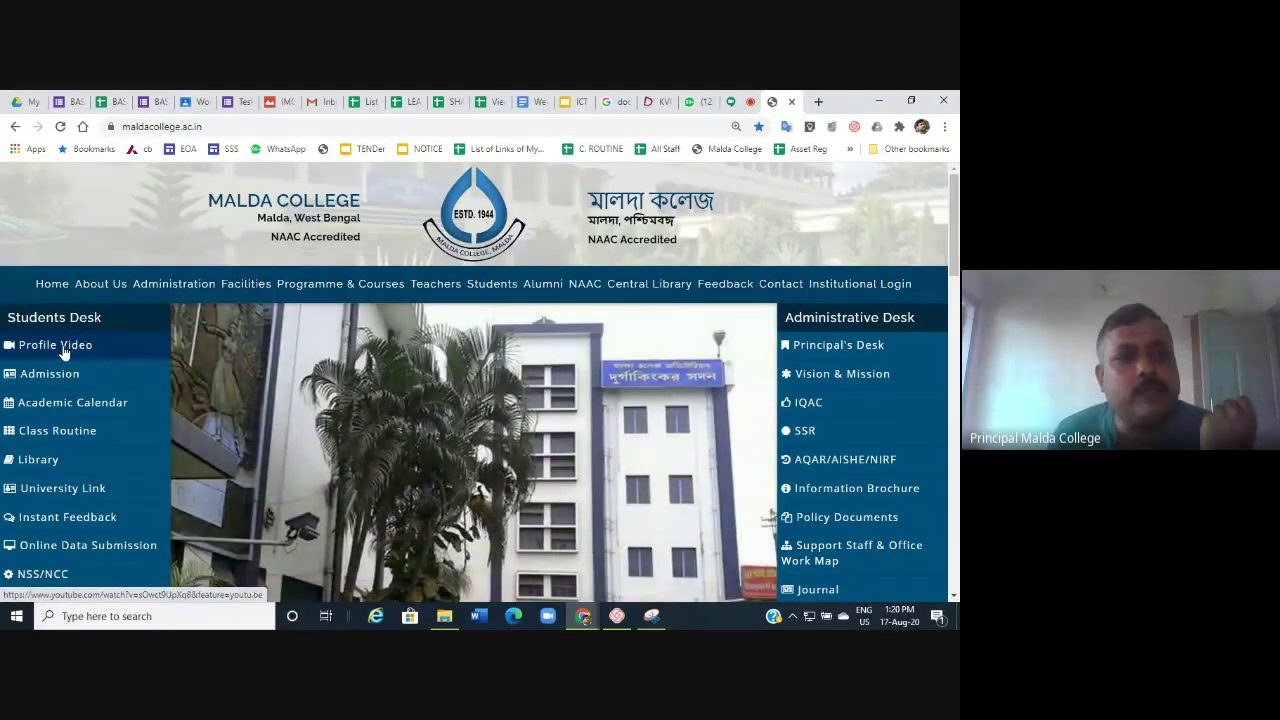
Briefly open the college Profile Video, then view the Academic Calendar's UG admission dates from August 17.
{"action": "left_click", "coordinate": [64, 350]}
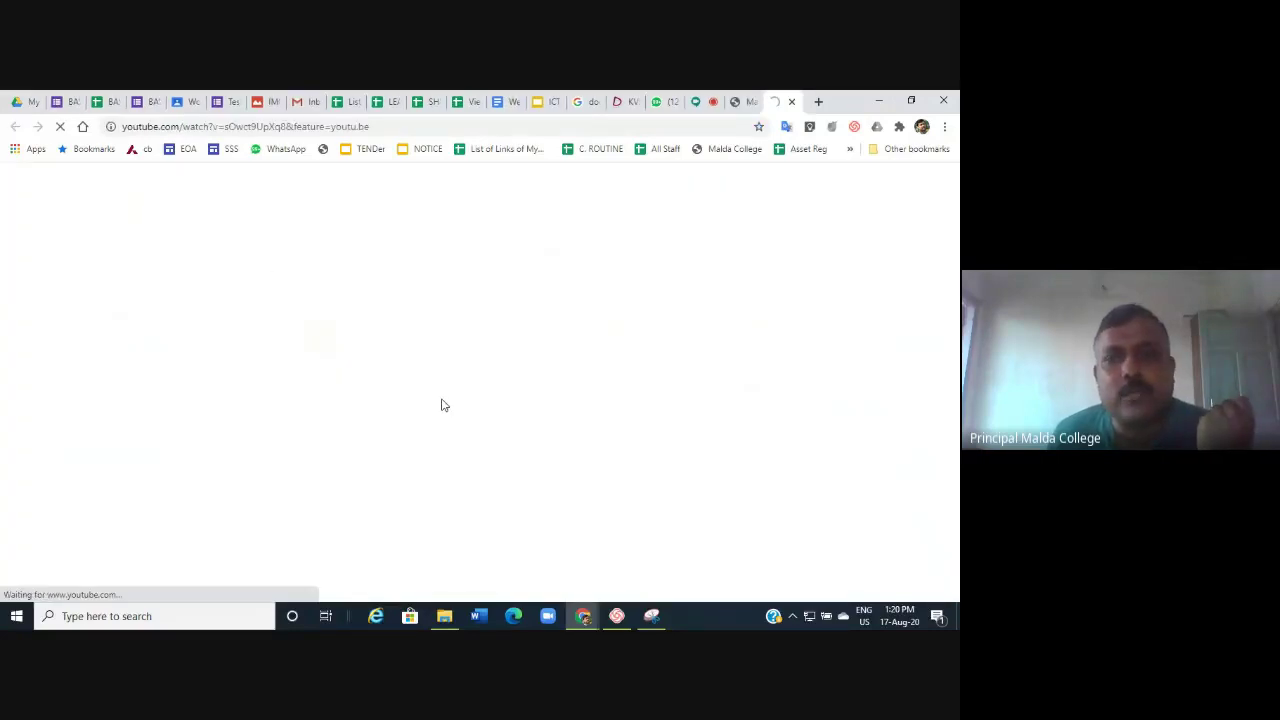
{"action": "left_click", "coordinate": [792, 102]}
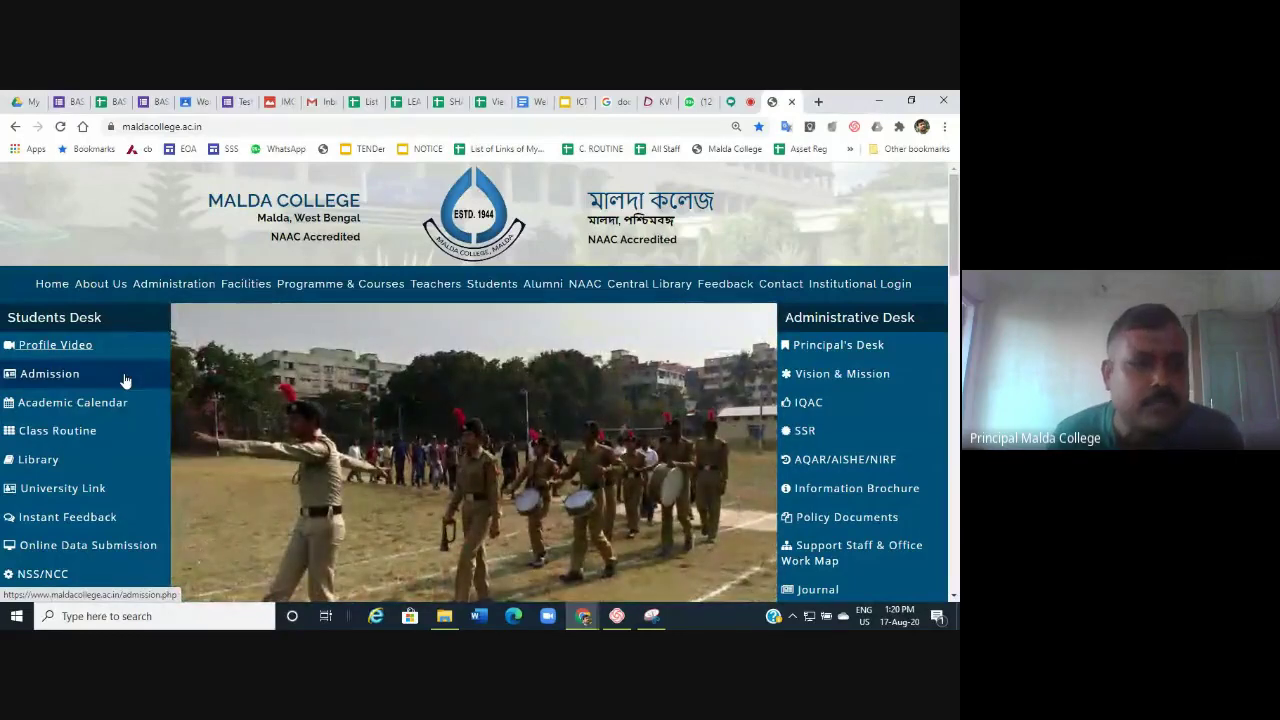
{"action": "left_click", "coordinate": [103, 404]}
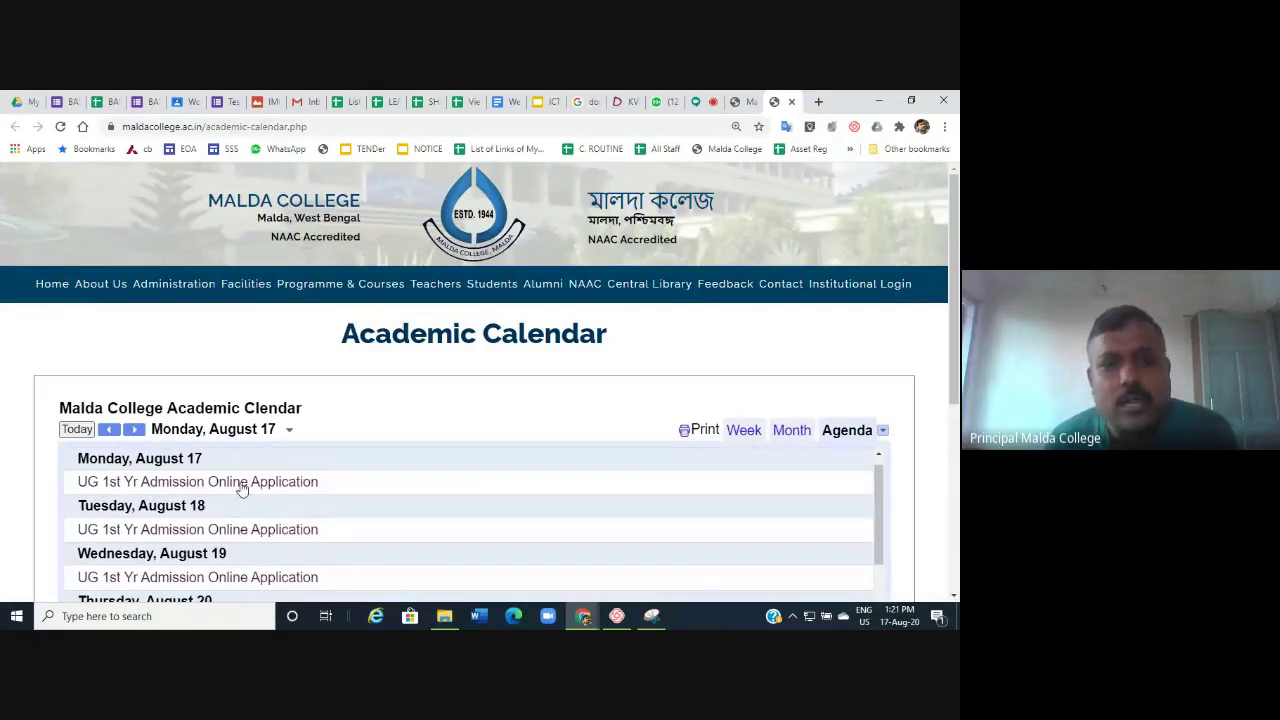
Find and expand Final Merit List Publication on Friday, Aug 28, 2020, then return to the homepage.
{"action": "scroll", "coordinate": [379, 485], "scroll_direction": "down", "scroll_amount": 5}
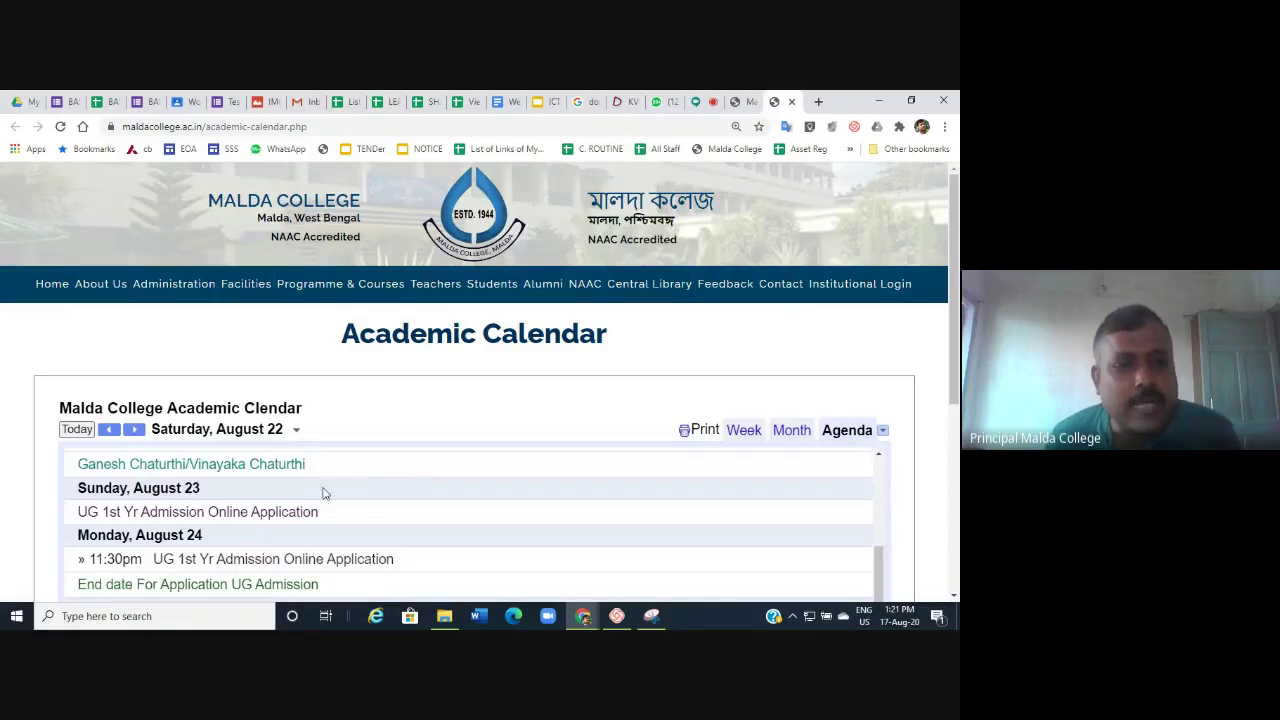
{"action": "scroll", "coordinate": [320, 491], "scroll_direction": "down", "scroll_amount": 3}
{"action": "scroll", "coordinate": [165, 540], "scroll_direction": "up", "scroll_amount": 3}
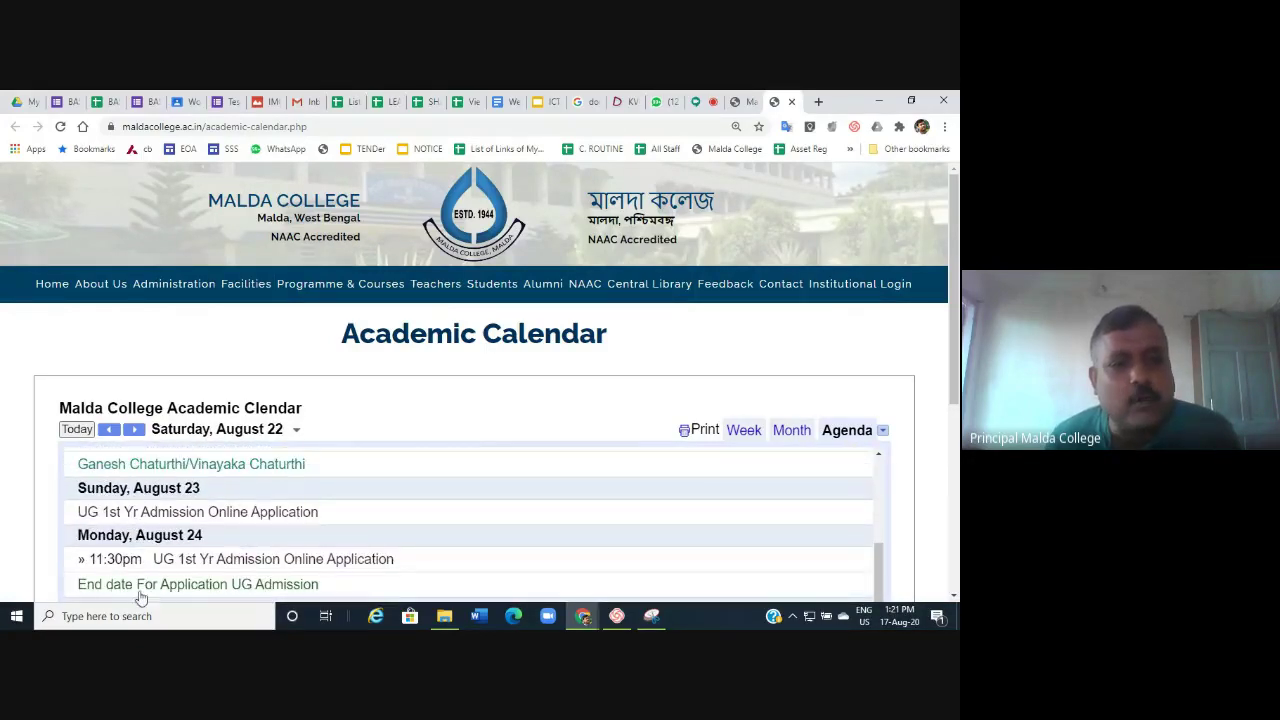
{"action": "scroll", "coordinate": [308, 572], "scroll_direction": "down", "scroll_amount": 1}
{"action": "scroll", "coordinate": [308, 572], "scroll_direction": "down", "scroll_amount": 1}
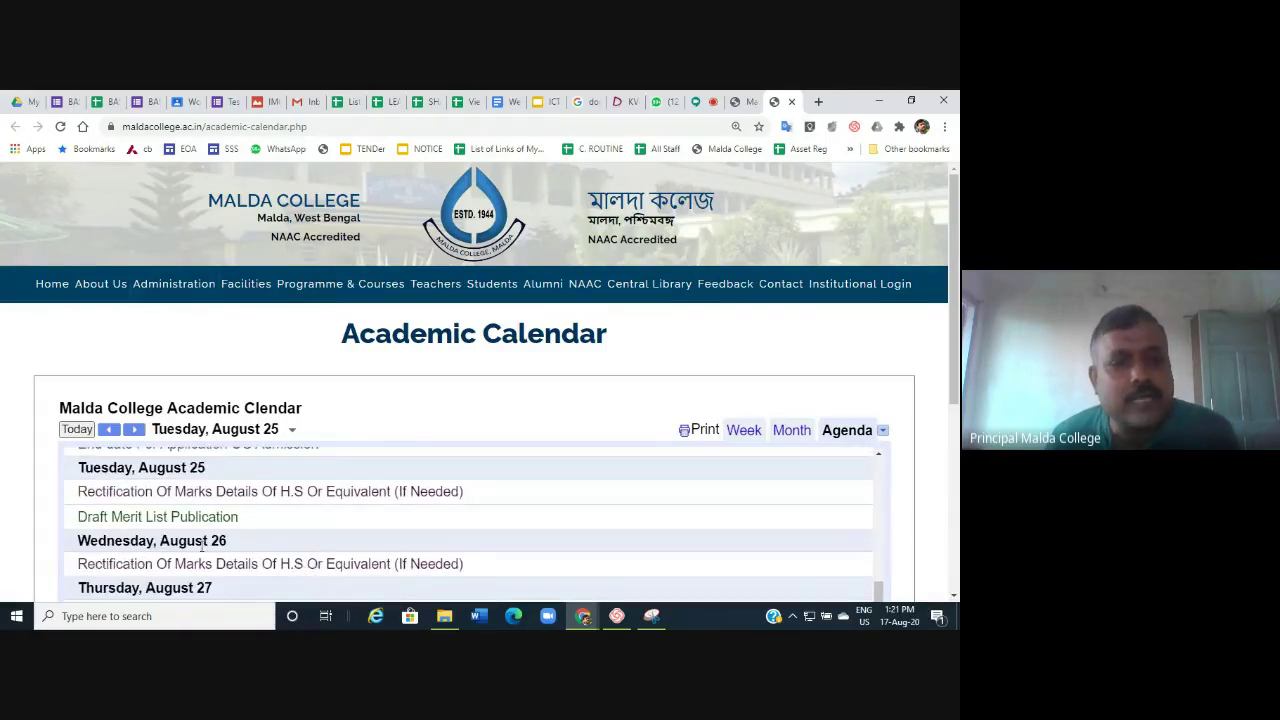
{"action": "scroll", "coordinate": [295, 523], "scroll_direction": "down", "scroll_amount": 2}
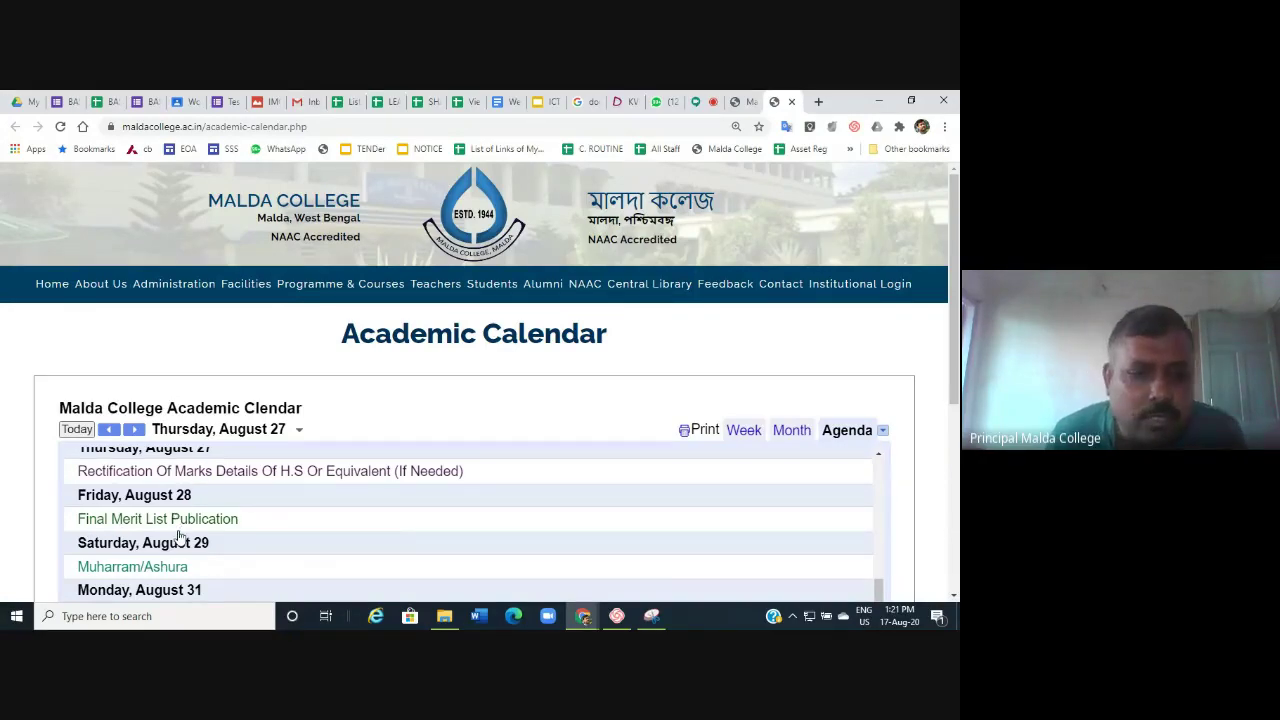
{"action": "left_click", "coordinate": [255, 522]}
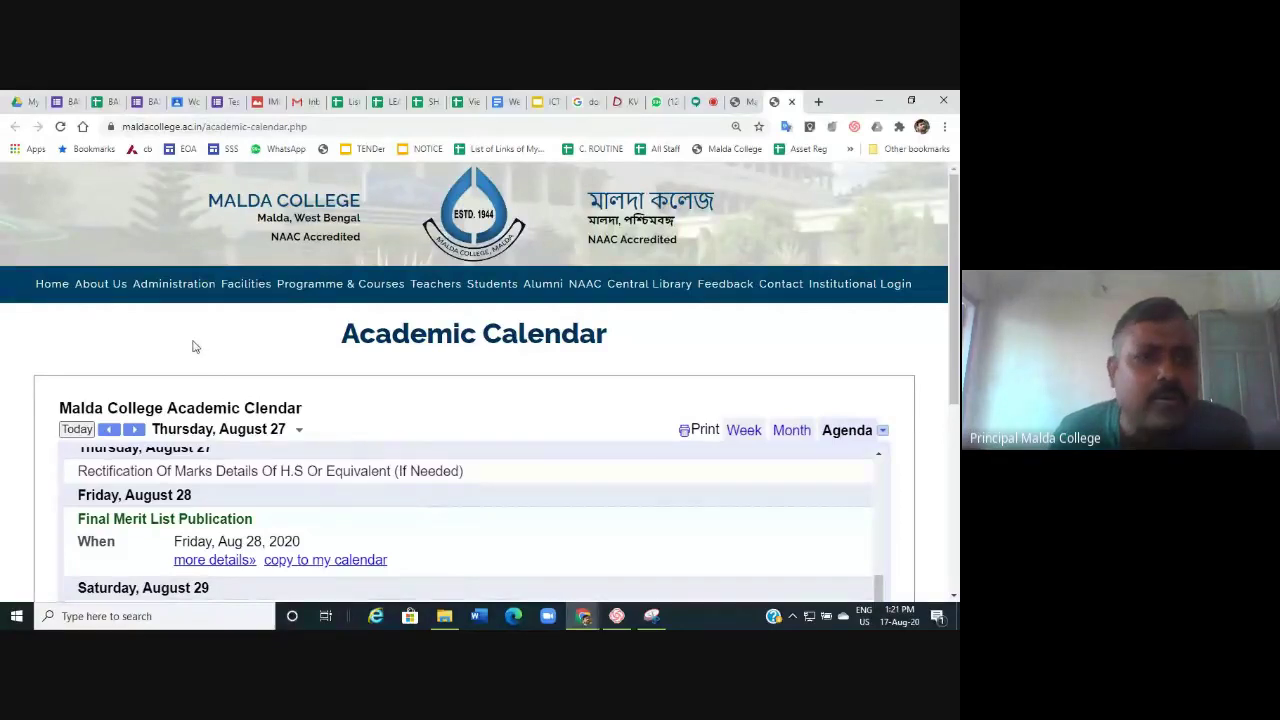
{"action": "left_click", "coordinate": [52, 285]}
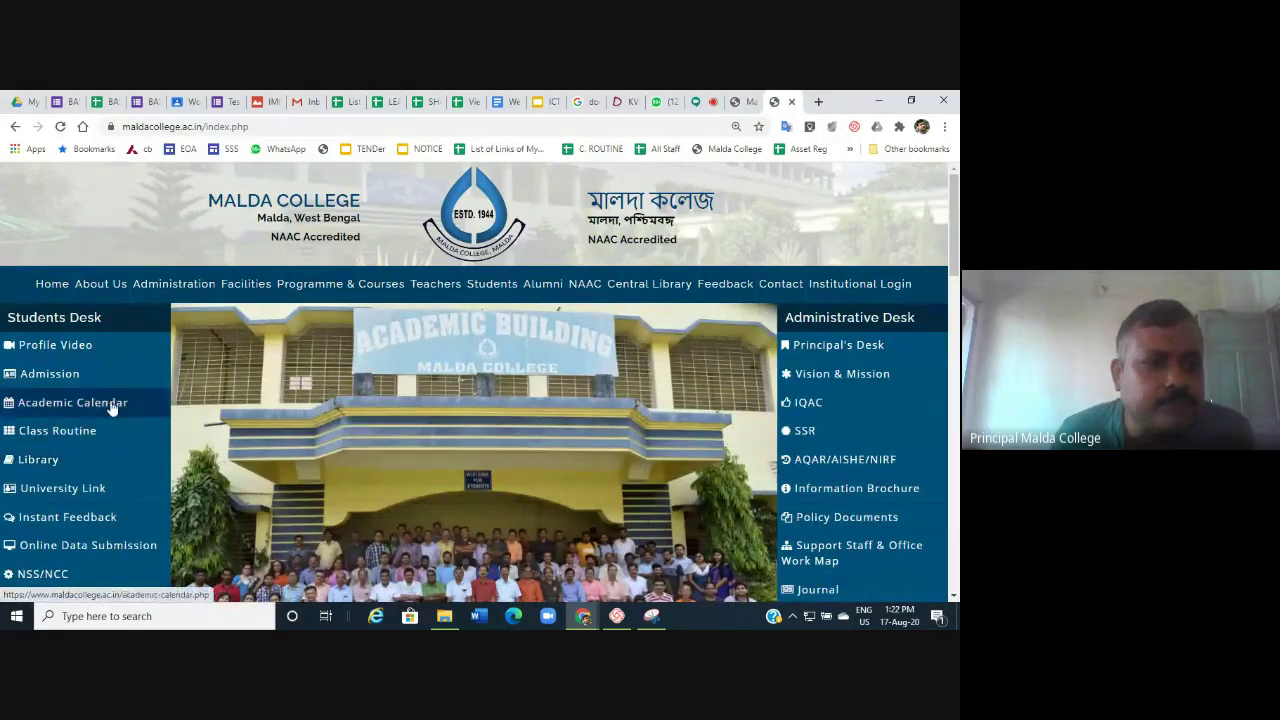
Open the Zoology timetable from the subject-wise Class Routine list.
{"action": "left_click", "coordinate": [62, 430]}
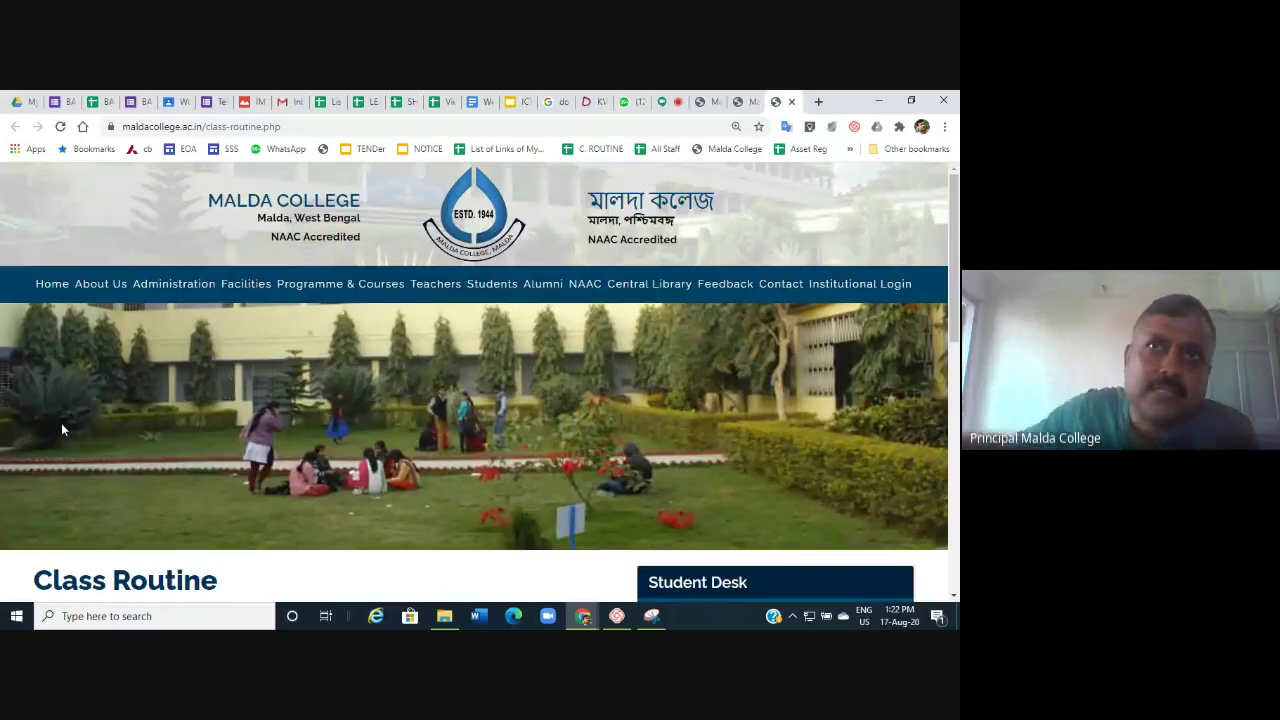
{"action": "scroll", "coordinate": [394, 390], "scroll_direction": "down", "scroll_amount": 5}
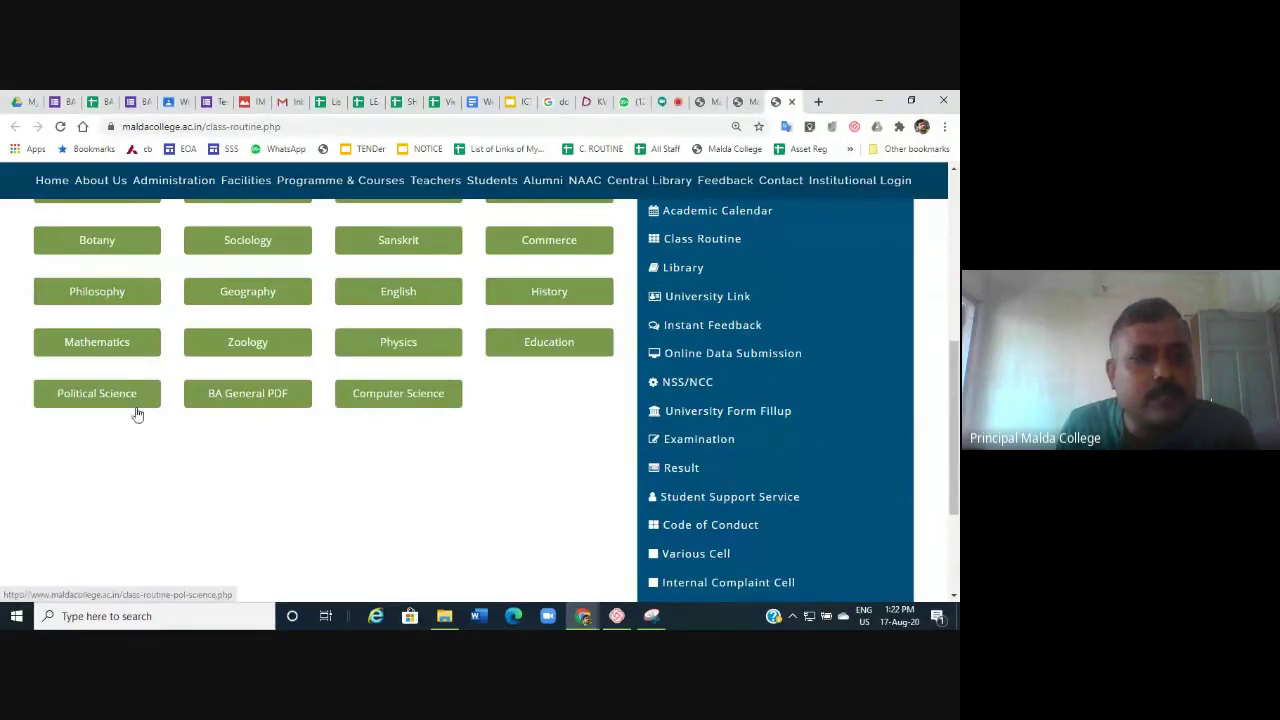
{"action": "scroll", "coordinate": [134, 414], "scroll_direction": "up", "scroll_amount": 2}
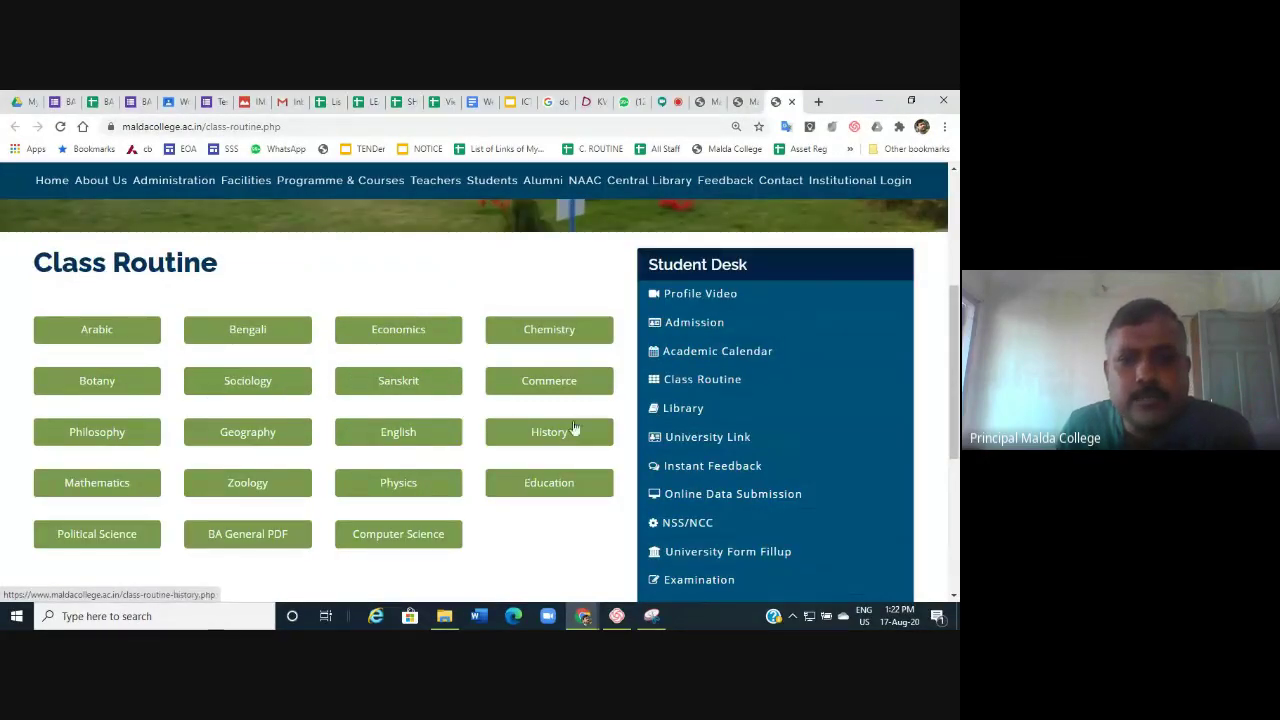
{"action": "left_click", "coordinate": [233, 494]}
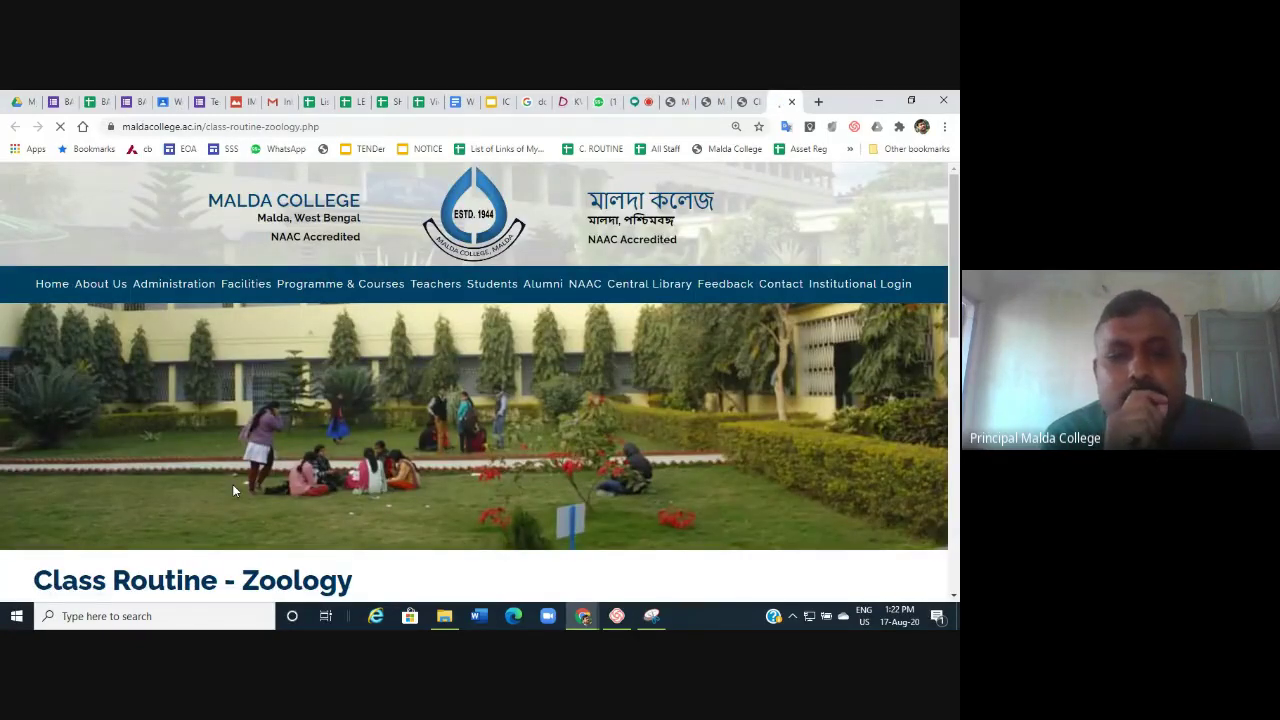
Look through the Zoology routine down to its Saturday rows and across its later columns, then go Home.
{"action": "scroll", "coordinate": [303, 464], "scroll_direction": "down", "scroll_amount": 3}
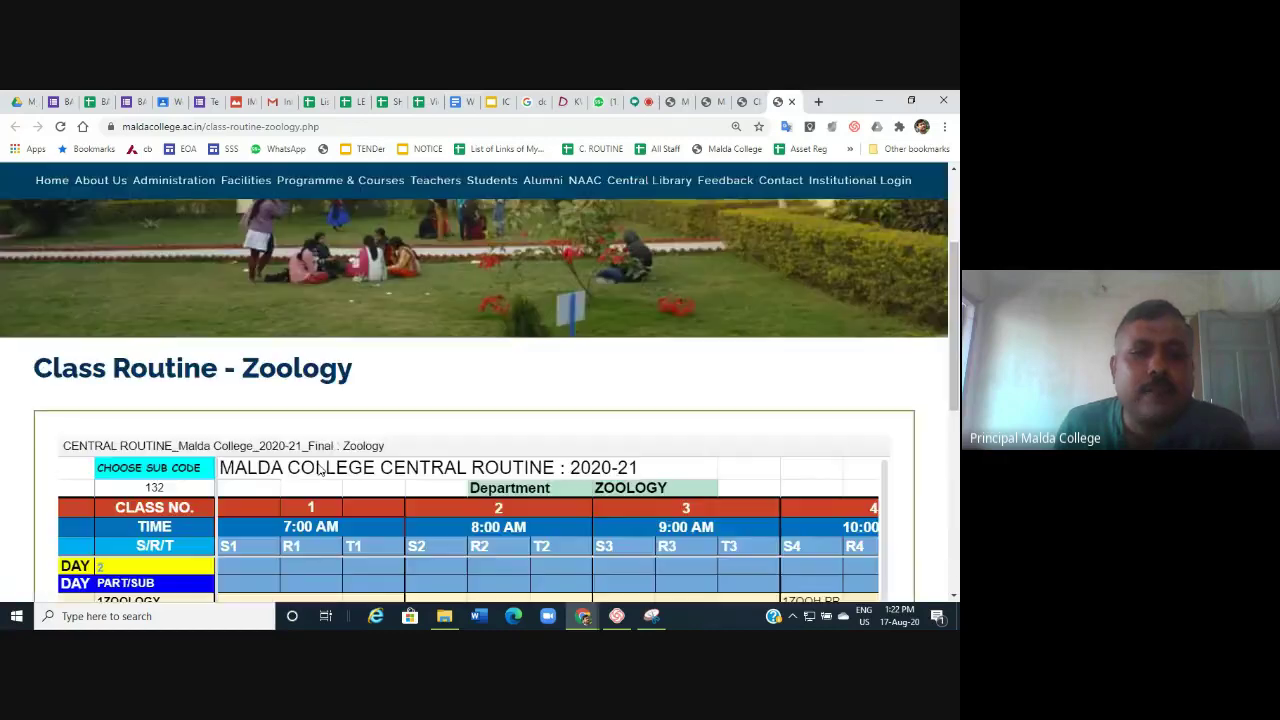
{"action": "scroll", "coordinate": [320, 468], "scroll_direction": "down", "scroll_amount": 5}
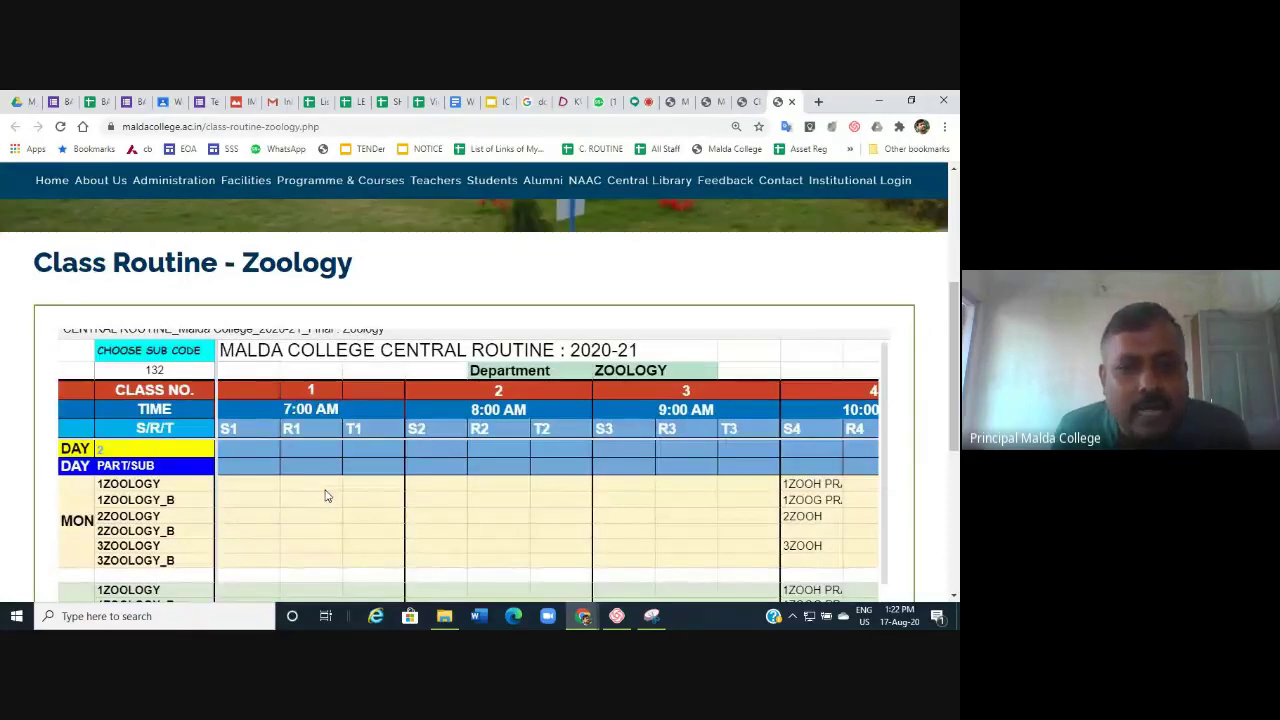
{"action": "scroll", "coordinate": [305, 533], "scroll_direction": "down", "scroll_amount": 3}
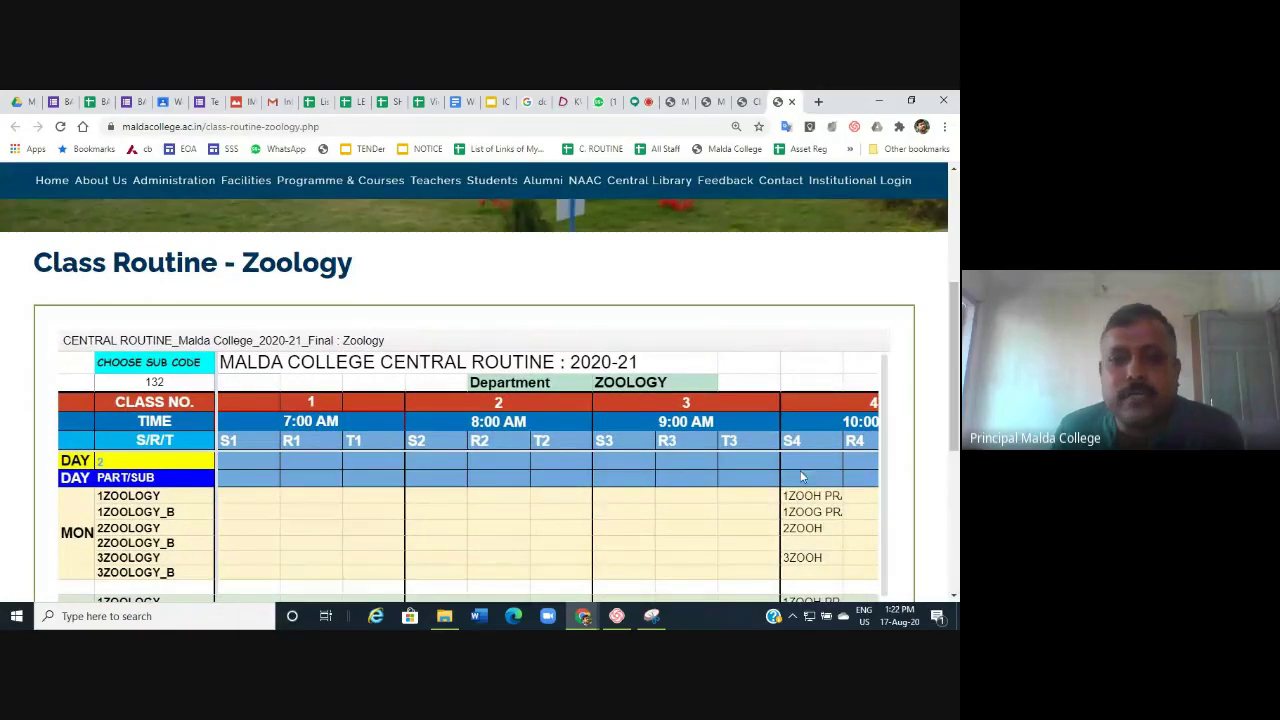
{"action": "scroll", "coordinate": [537, 420], "scroll_direction": "down", "scroll_amount": 5}
{"action": "scroll", "coordinate": [280, 585], "scroll_direction": "down", "scroll_amount": 3}
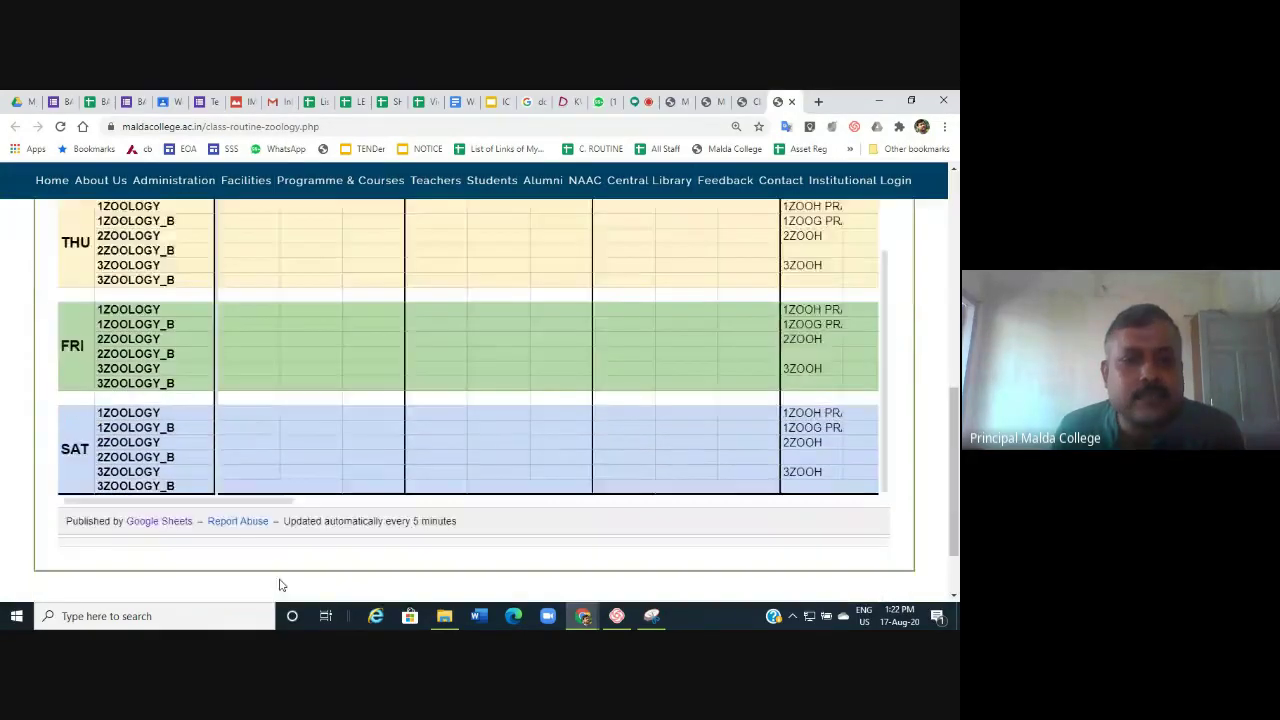
{"action": "scroll", "coordinate": [280, 585], "scroll_direction": "down", "scroll_amount": 1}
{"action": "left_click_drag", "start_coordinate": [239, 415], "coordinate": [382, 418]}
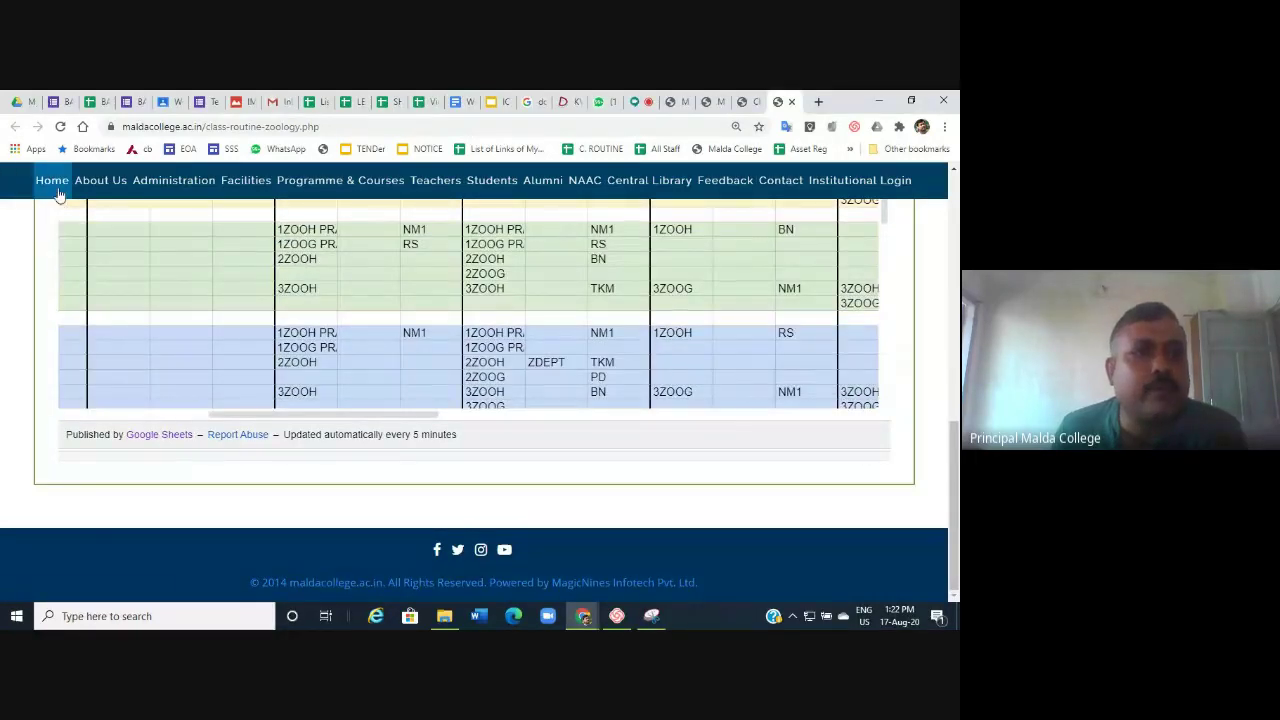
{"action": "left_click", "coordinate": [52, 181]}
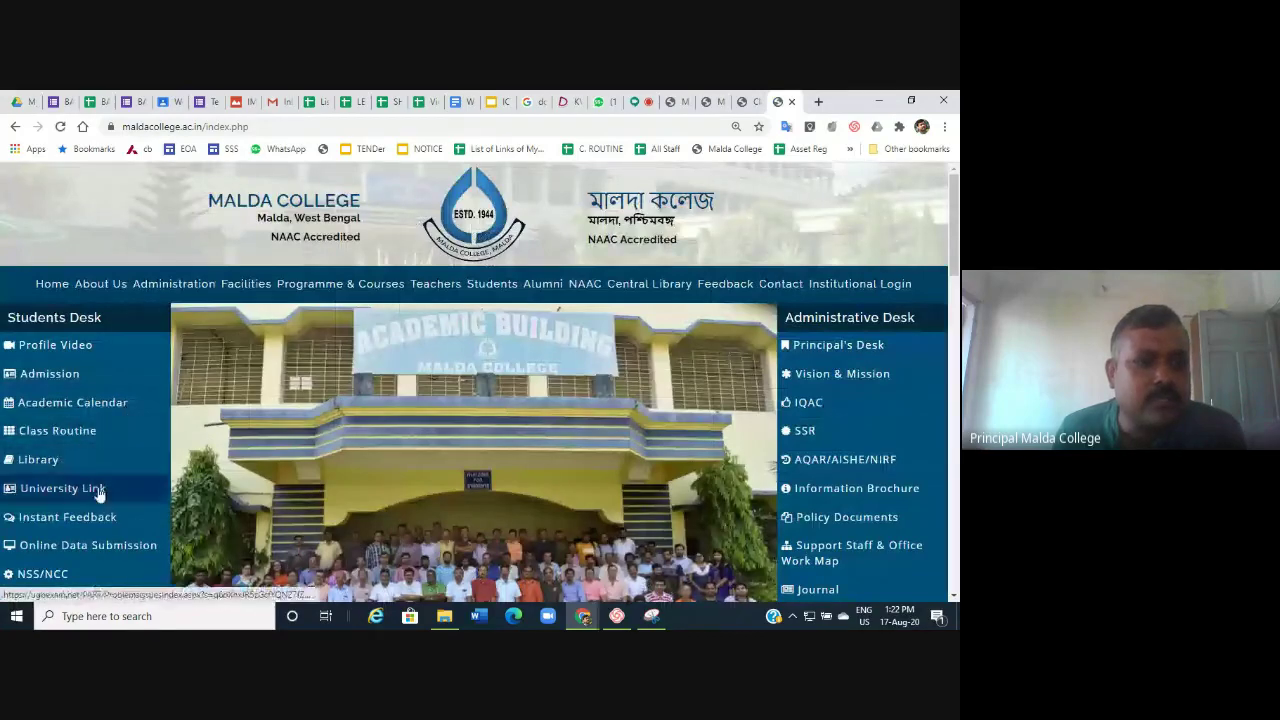
Check the Student Support Service site's PG Online Examination 17/08/2020 links, then return to the college tab.
{"action": "scroll", "coordinate": [118, 518], "scroll_direction": "down", "scroll_amount": 3}
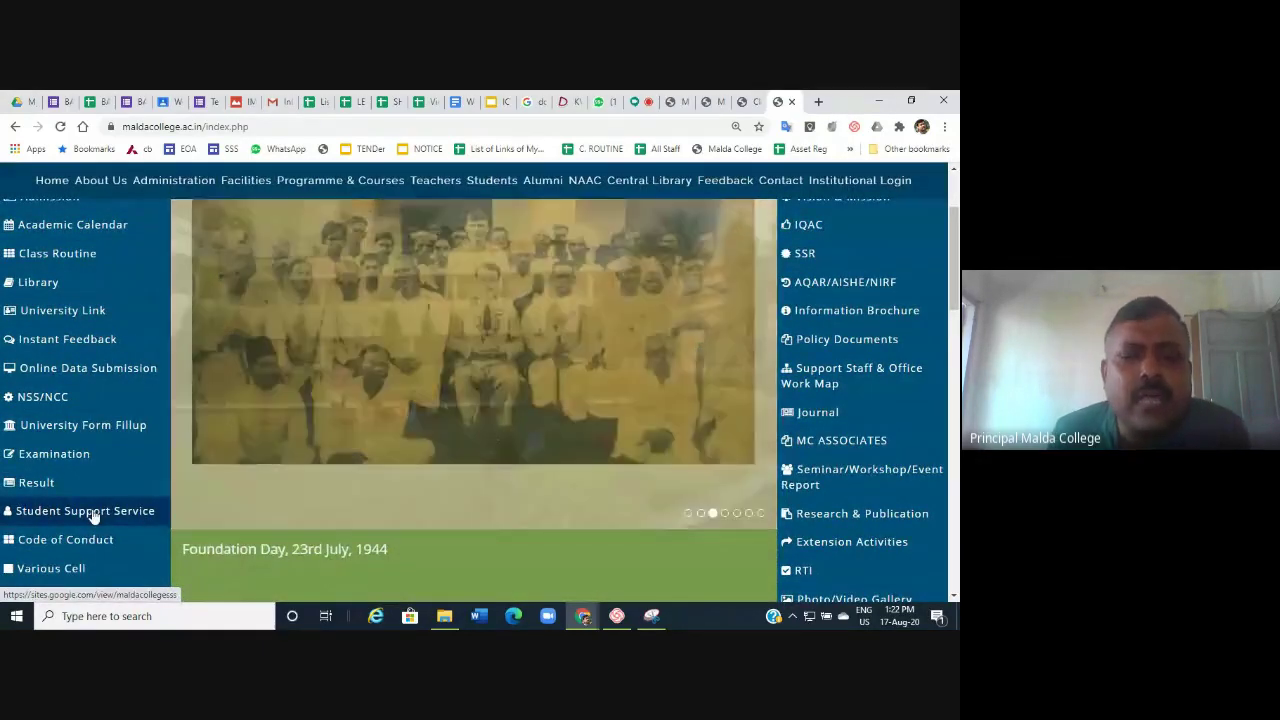
{"action": "left_click", "coordinate": [93, 512]}
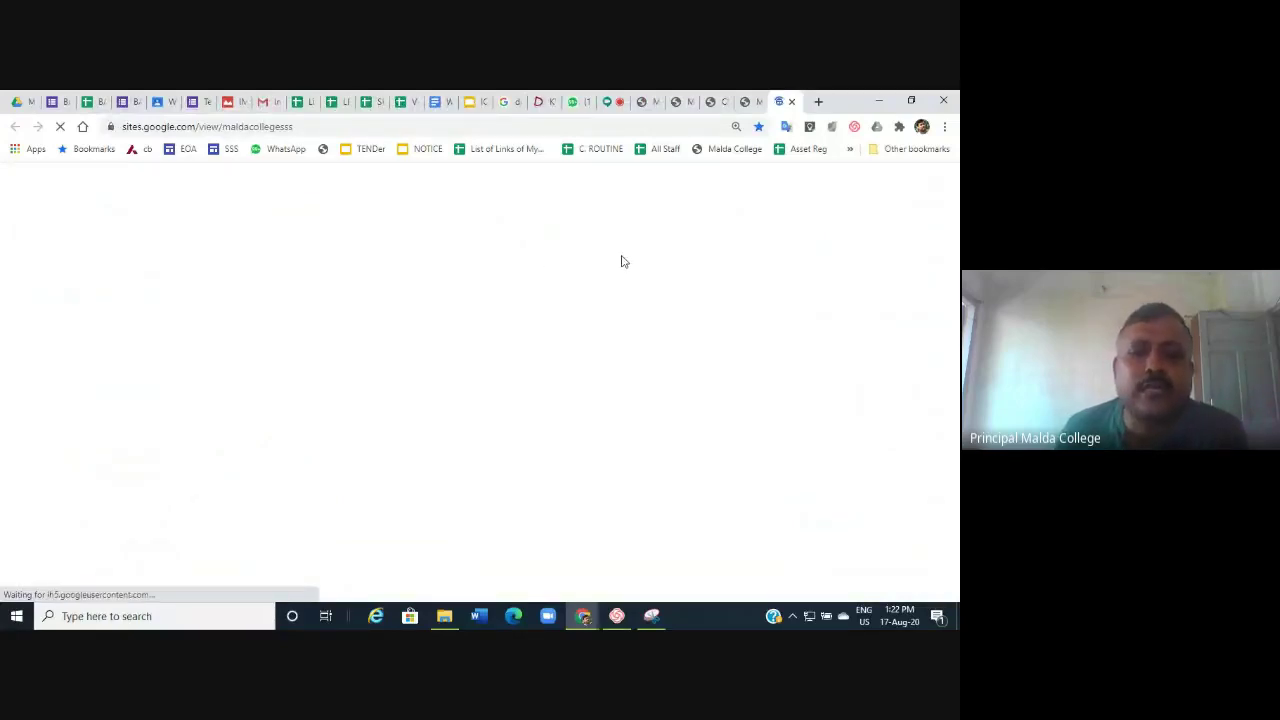
{"action": "scroll", "coordinate": [386, 280], "scroll_direction": "down", "scroll_amount": 5}
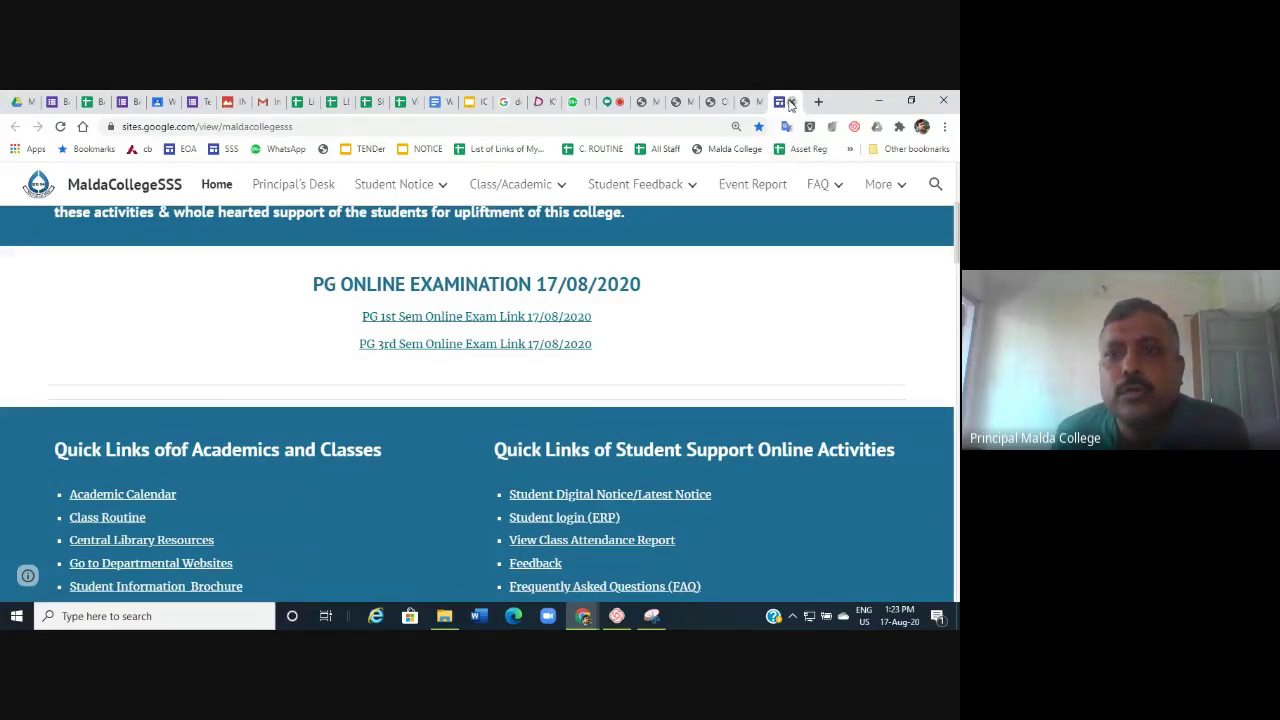
{"action": "left_click", "coordinate": [785, 102]}
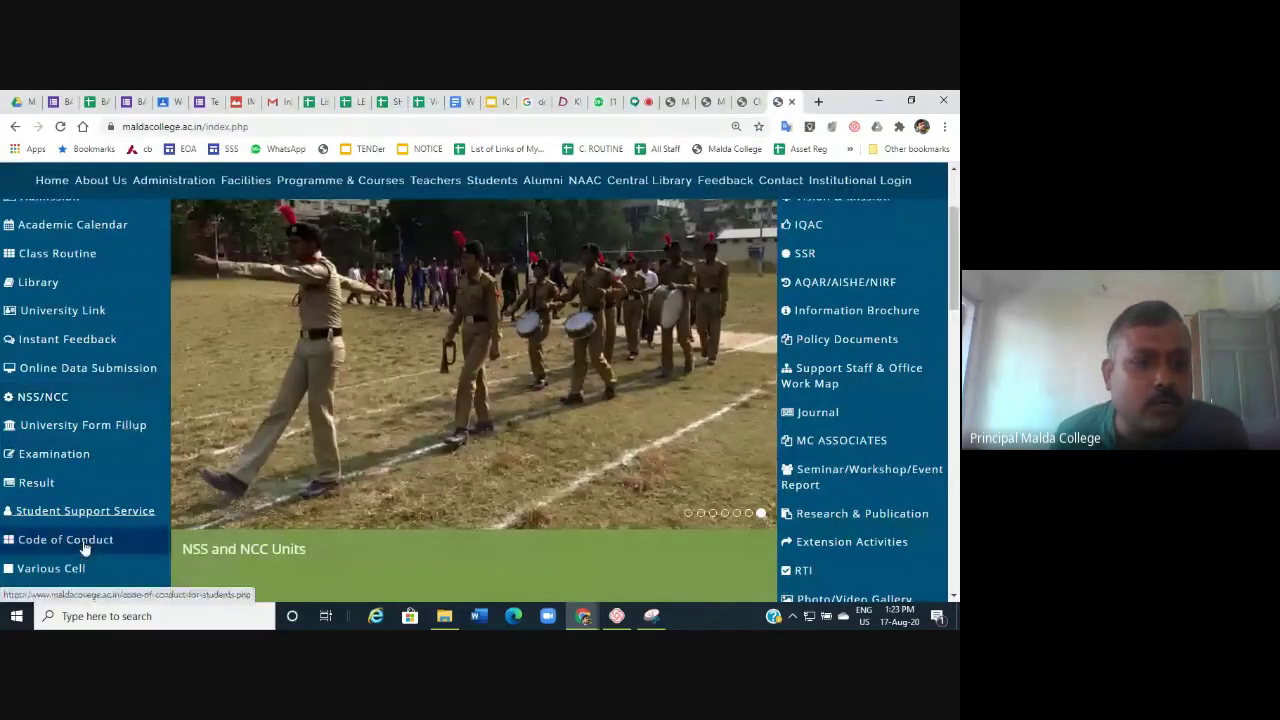
Read through the Code of Conduct for Students page.
{"action": "left_click", "coordinate": [85, 545]}
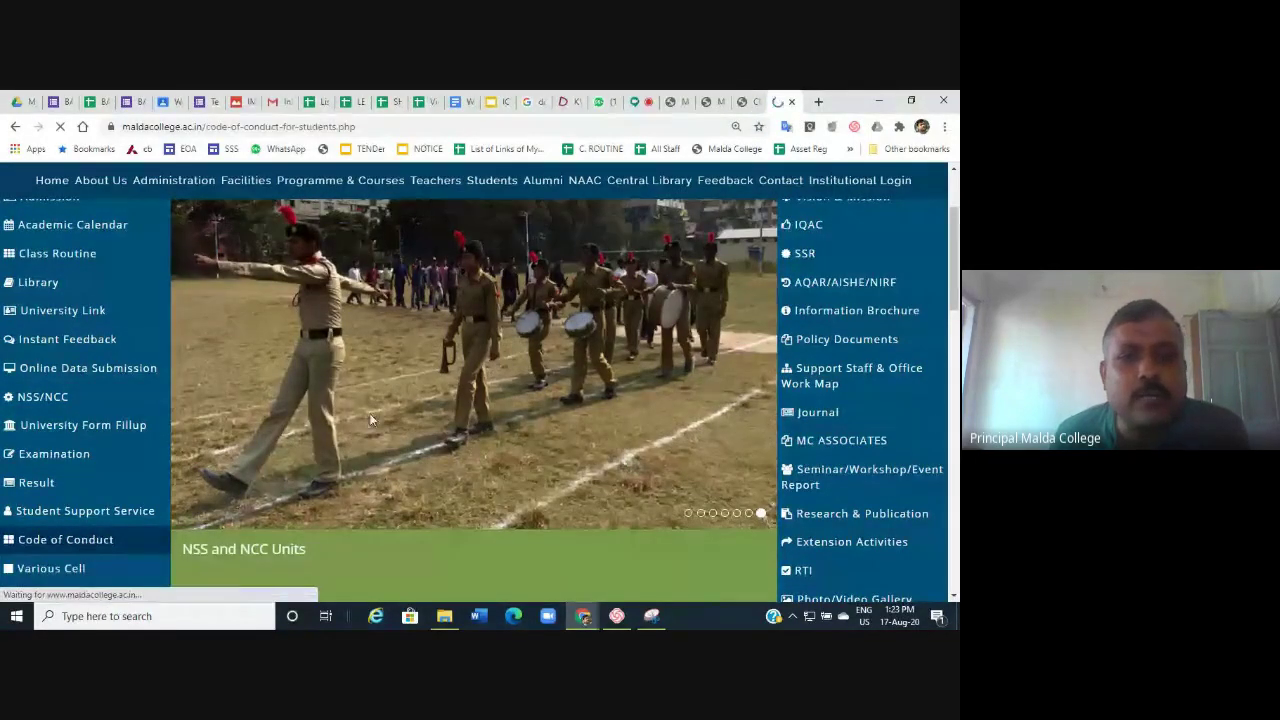
{"action": "scroll", "coordinate": [538, 357], "scroll_direction": "down", "scroll_amount": 5}
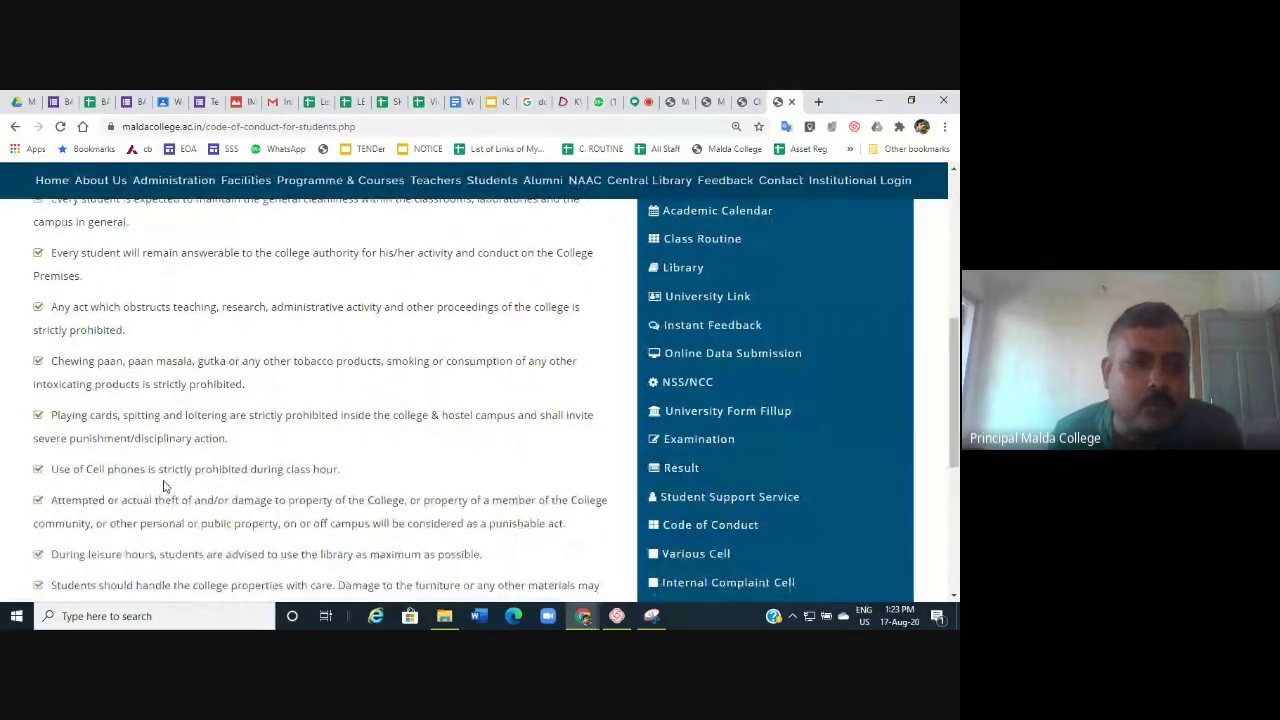
{"action": "scroll", "coordinate": [165, 486], "scroll_direction": "down", "scroll_amount": 3}
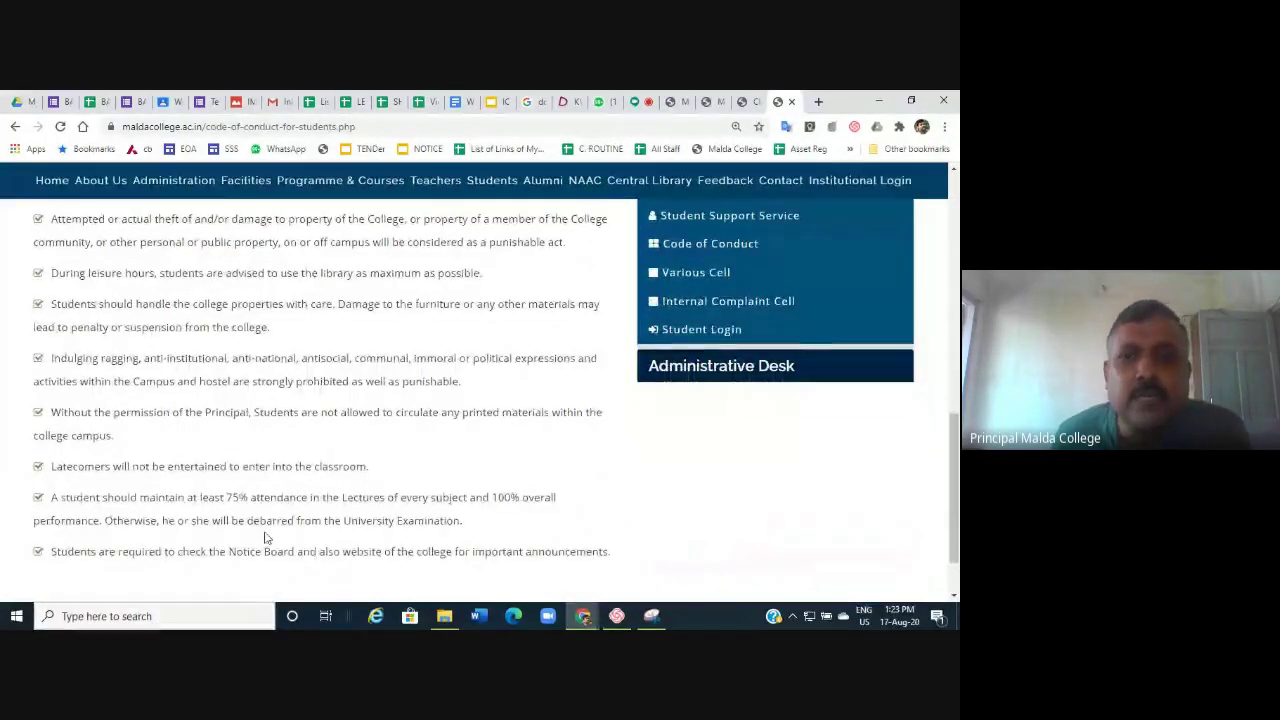
{"action": "key", "text": "Home"}
Return to the home page and scroll to the notices from 17 Aug and 14 Aug.
{"action": "left_click", "coordinate": [66, 297]}
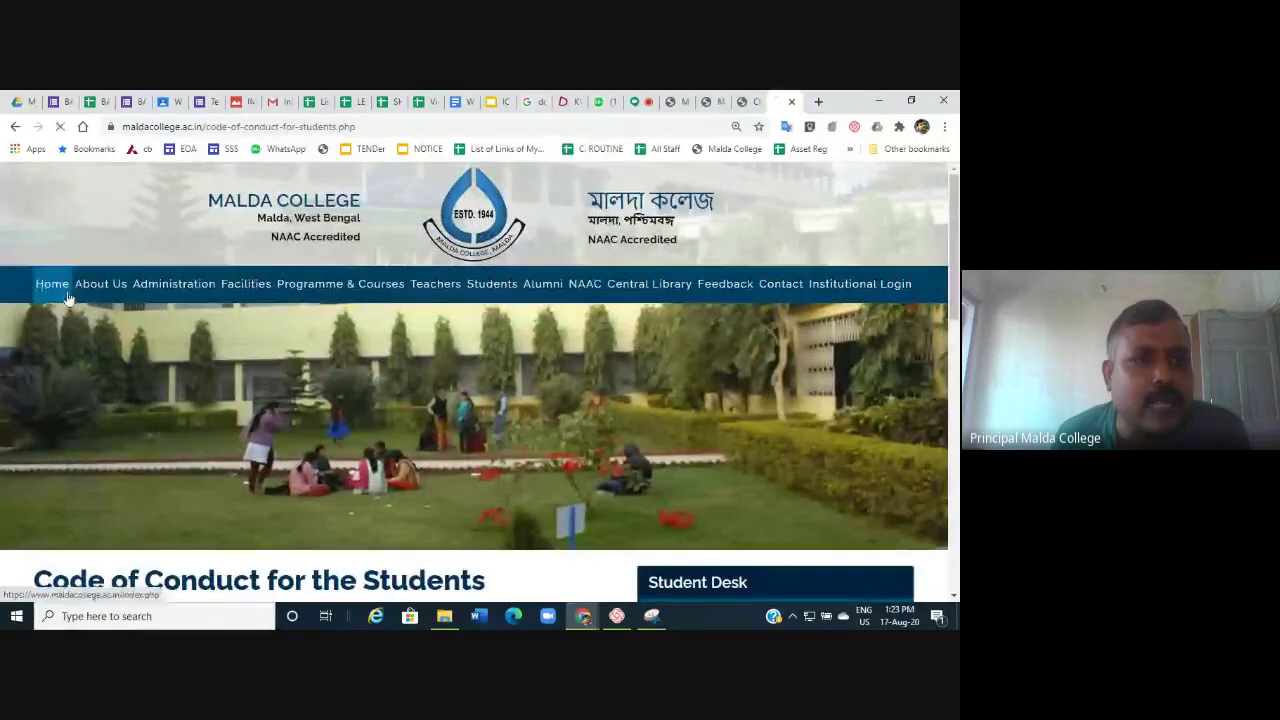
{"action": "scroll", "coordinate": [157, 460], "scroll_direction": "down", "scroll_amount": 8}
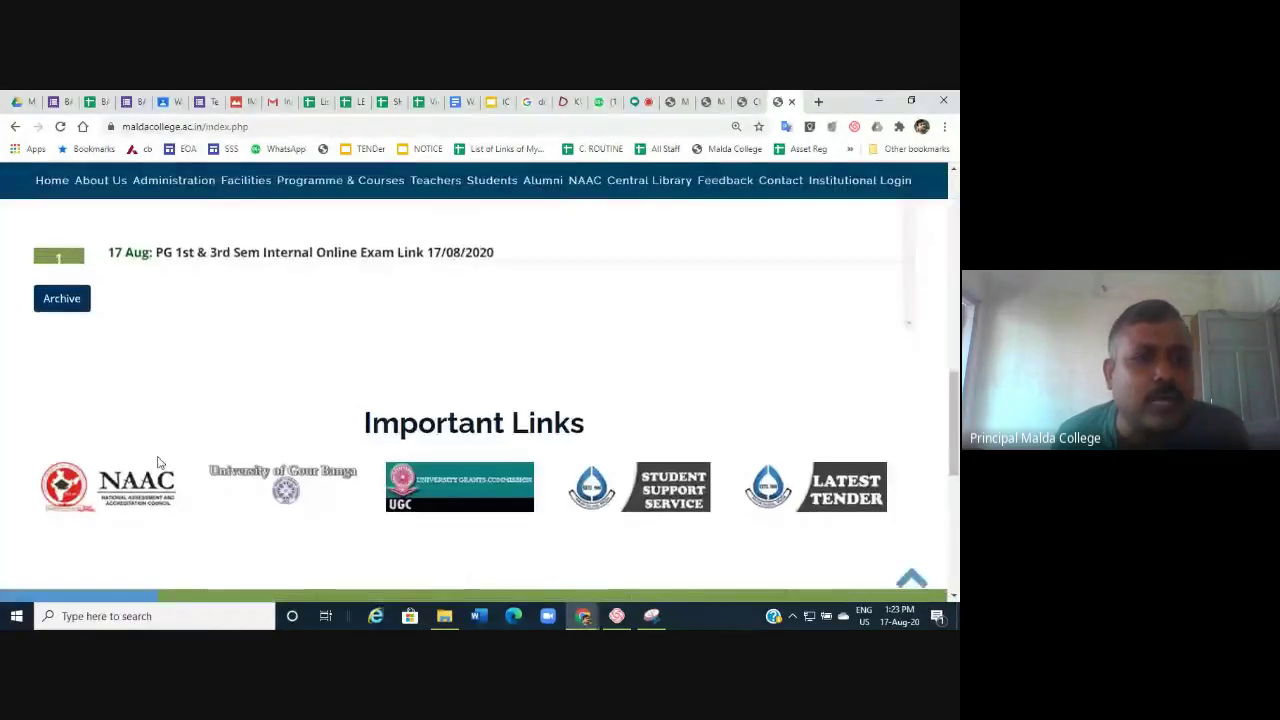
{"action": "scroll", "coordinate": [157, 463], "scroll_direction": "down", "scroll_amount": 5}
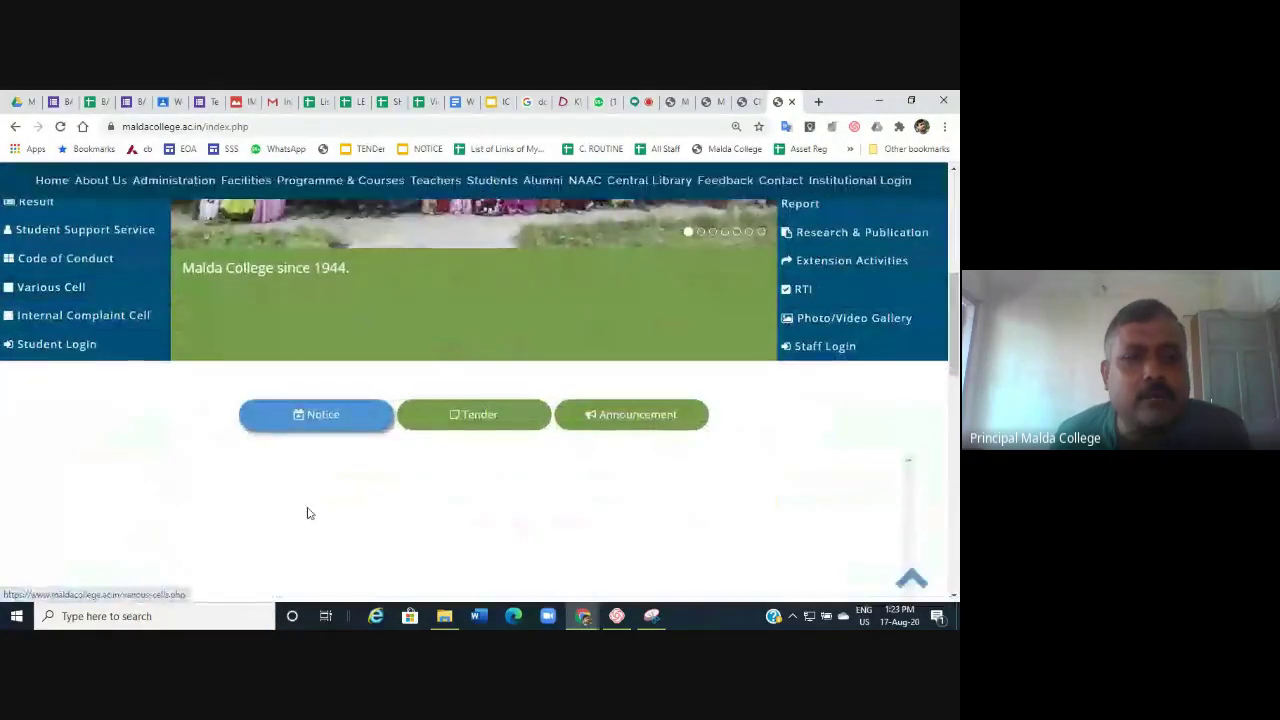
{"action": "scroll", "coordinate": [343, 480], "scroll_direction": "down", "scroll_amount": 2}
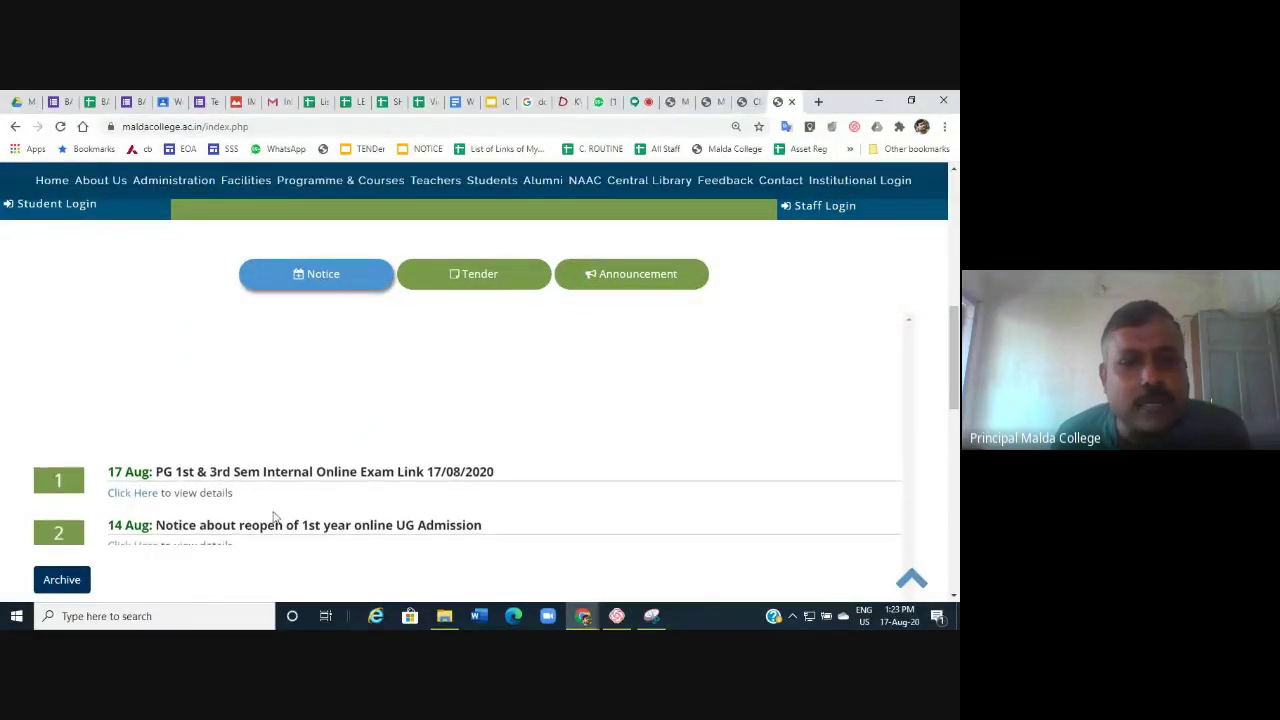
Open the 17 Aug notice slides, page through them, and return to Notice No. 21/2020-21.
{"action": "left_click", "coordinate": [125, 491]}
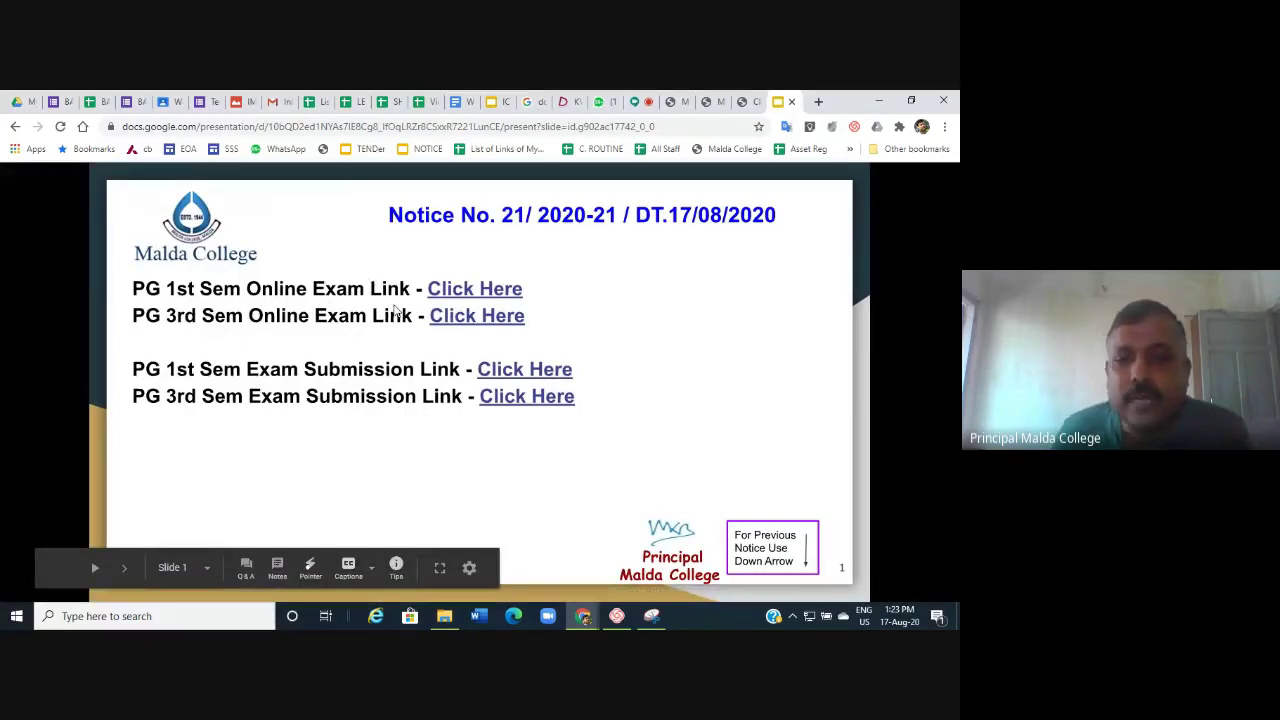
{"action": "key", "text": "Down"}
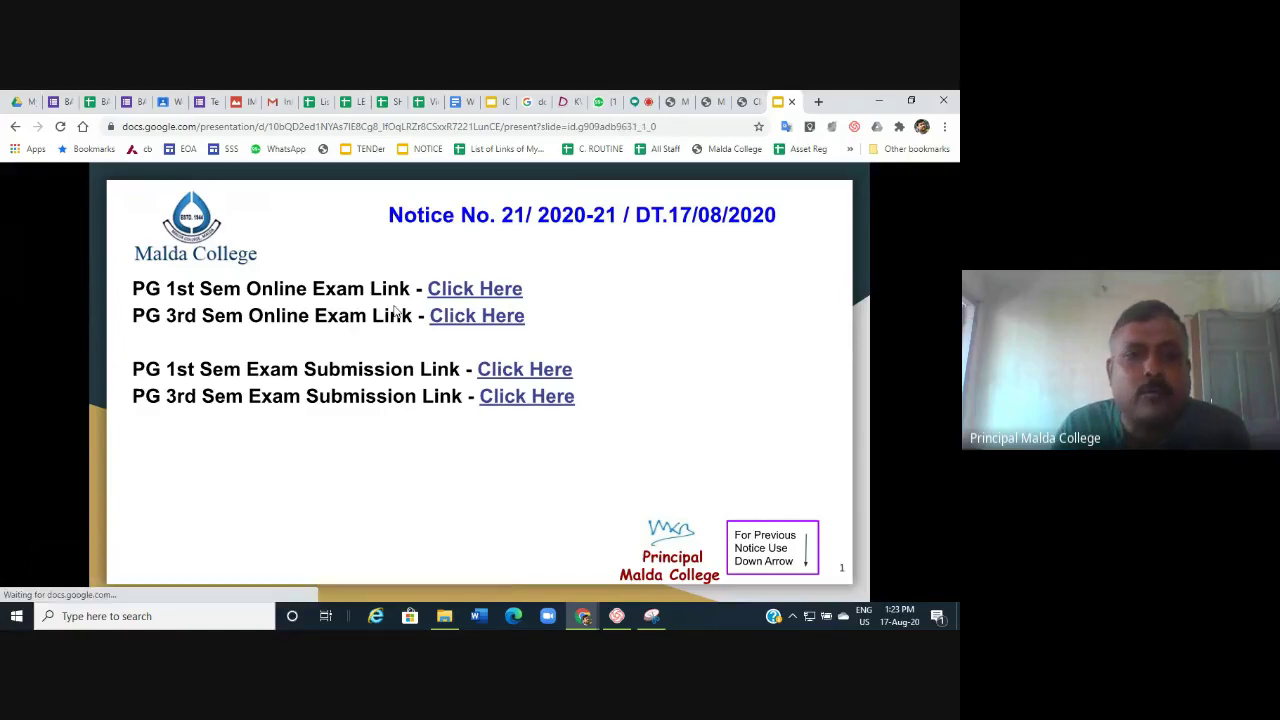
{"action": "key", "text": "Down"}
{"action": "key", "text": "Down"}
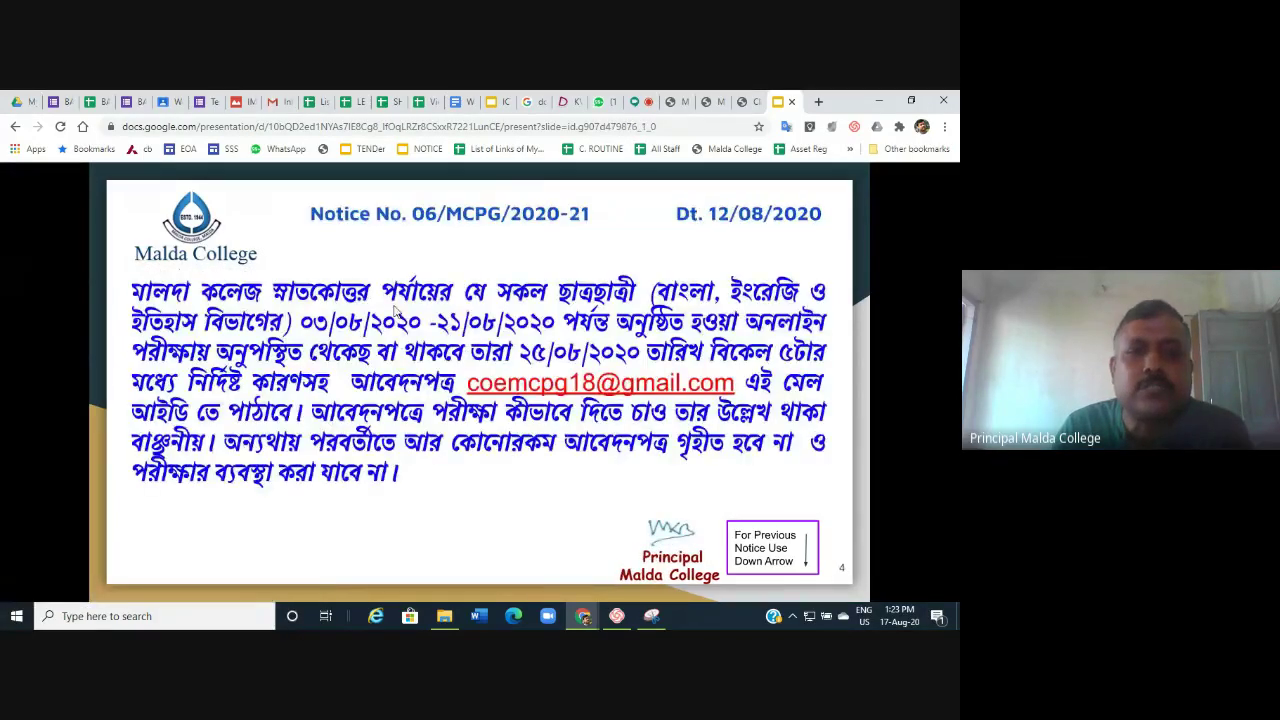
{"action": "key", "text": "Down"}
{"action": "key", "text": "Down"}
{"action": "key", "text": "Down"}
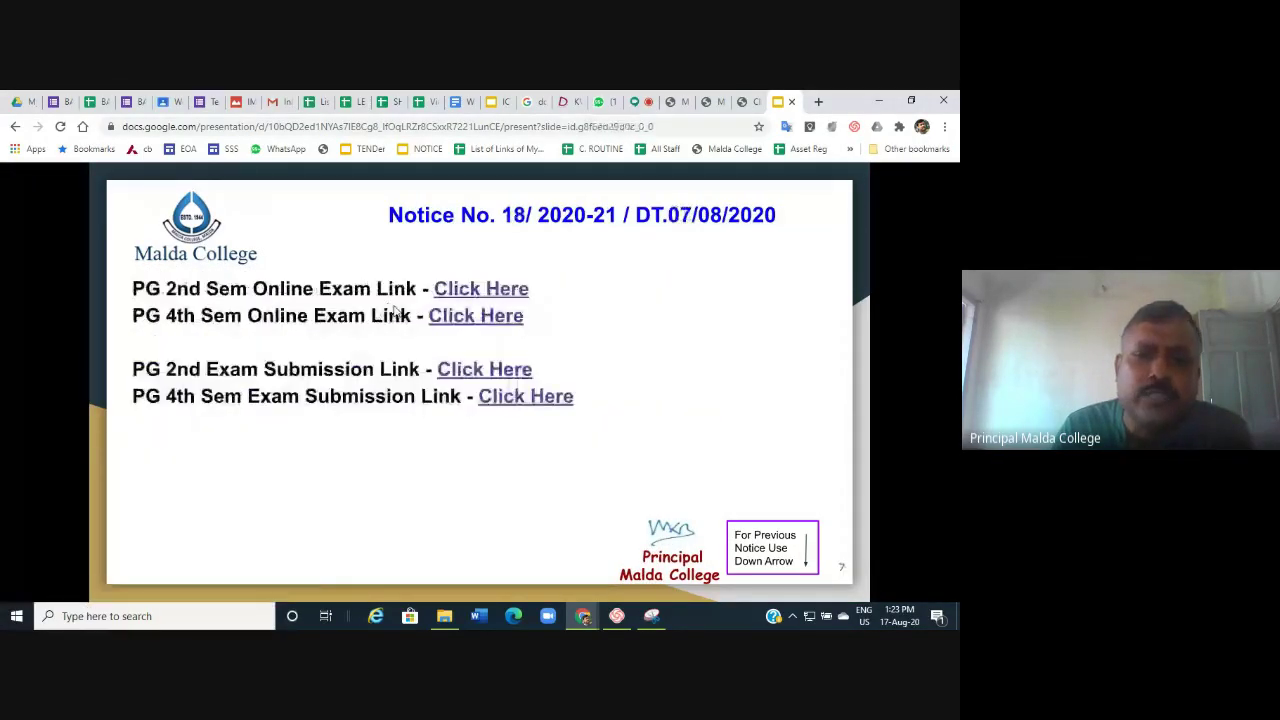
{"action": "key", "text": "Down"}
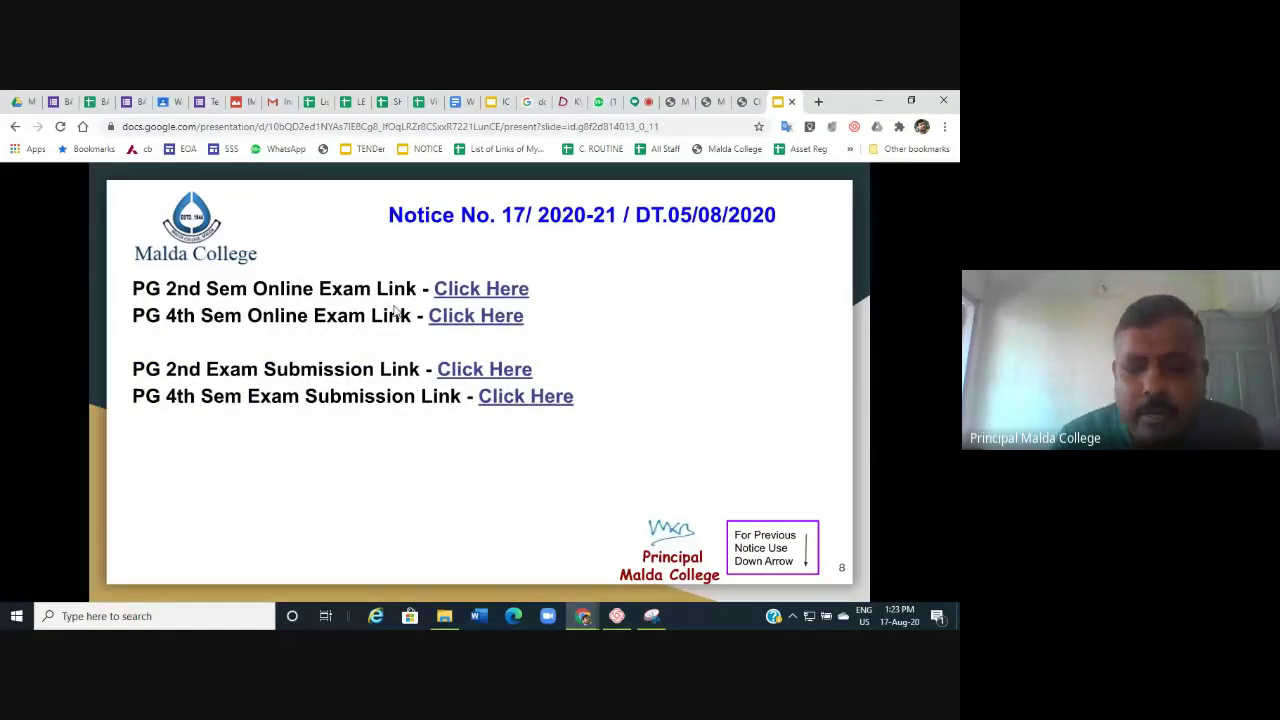
{"action": "key", "text": "Up"}
{"action": "key", "text": "Up"}
{"action": "key", "text": "Up"}
{"action": "key", "text": "Up"}
{"action": "key", "text": "Up"}
{"action": "key", "text": "Up"}
{"action": "key", "text": "Up"}
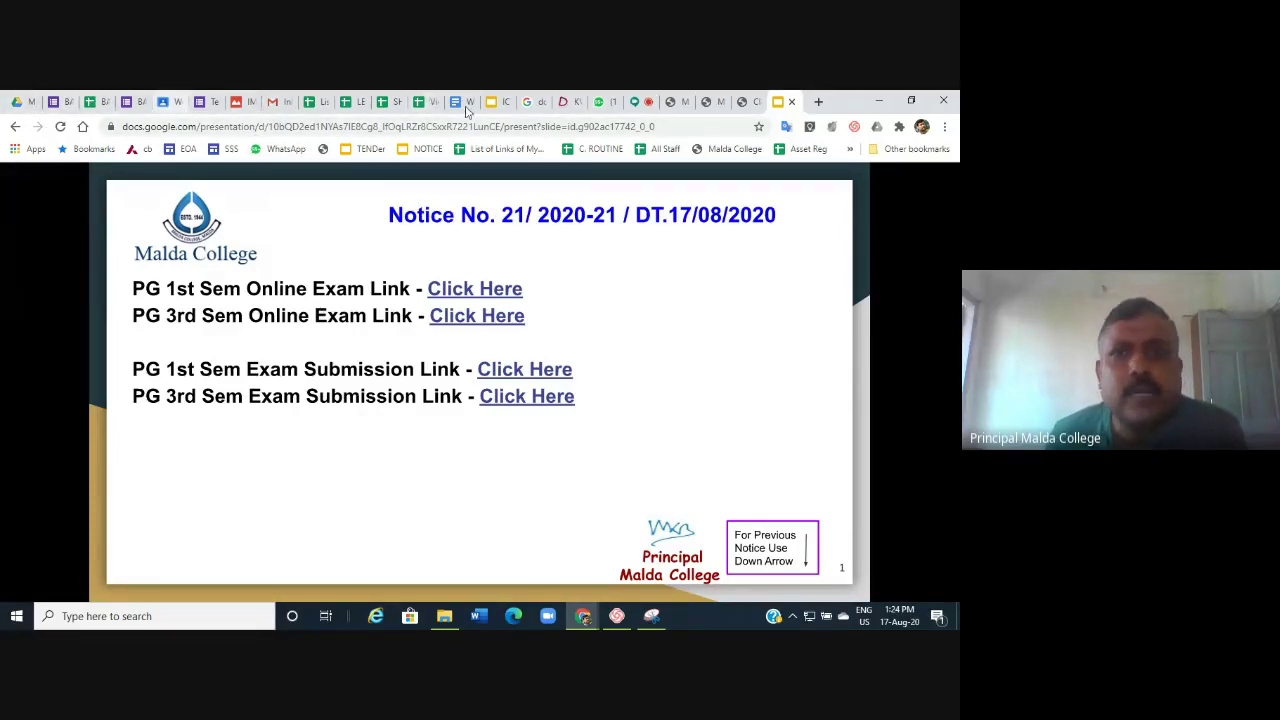
On maldacollege.ac.in, open Admission and scroll to its Admission Information notice and prospectus links.
{"action": "left_click", "coordinate": [675, 102]}
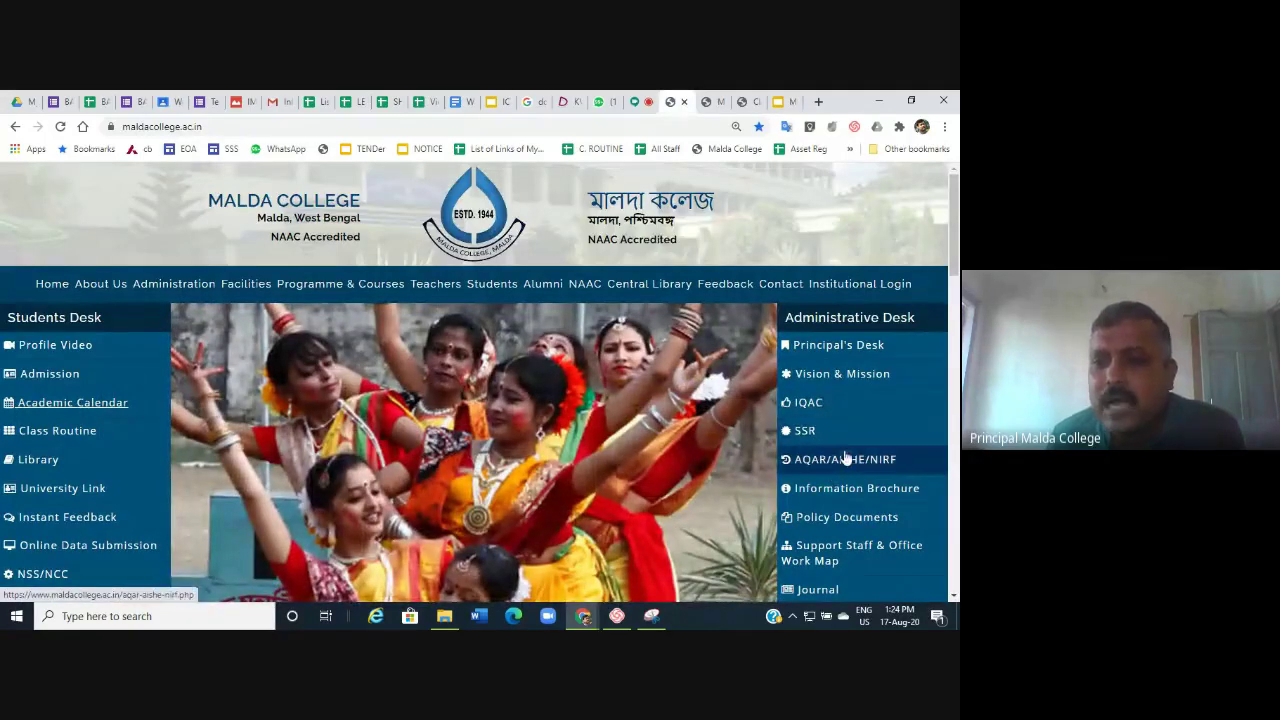
{"action": "scroll", "coordinate": [846, 460], "scroll_direction": "down", "scroll_amount": 2}
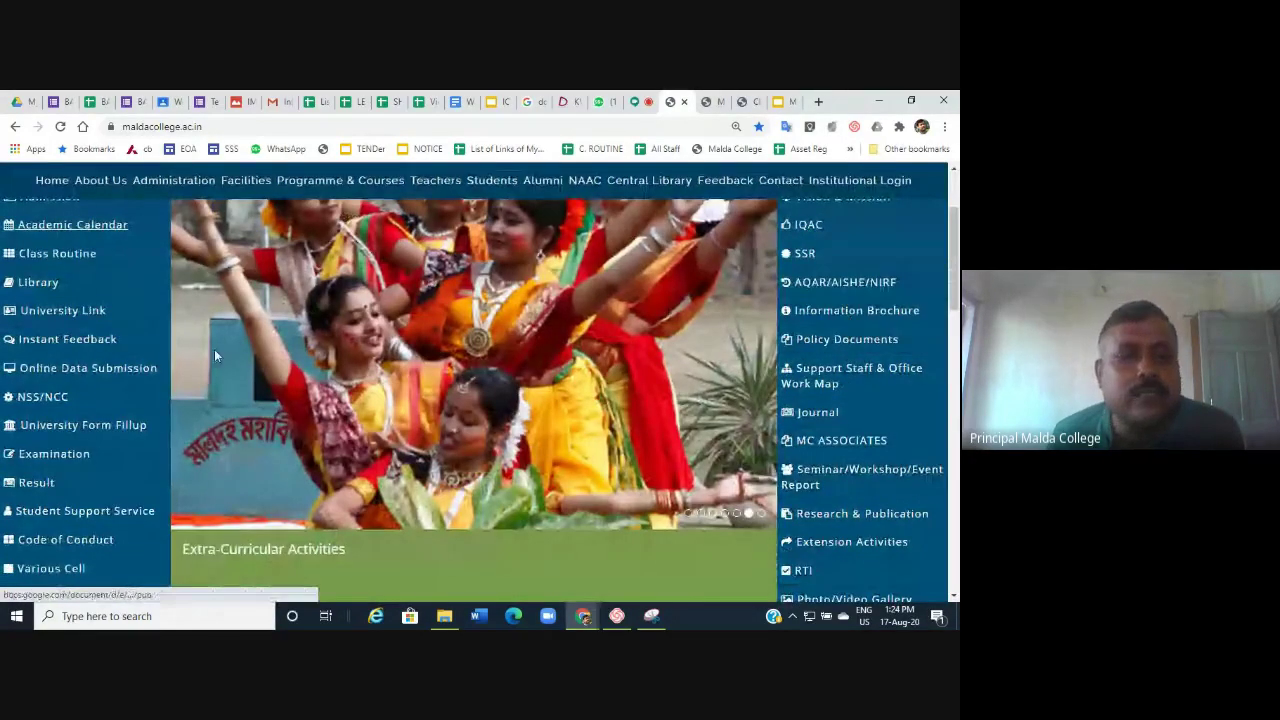
{"action": "scroll", "coordinate": [5, 360], "scroll_direction": "up", "scroll_amount": 1}
{"action": "scroll", "coordinate": [5, 358], "scroll_direction": "up", "scroll_amount": 2}
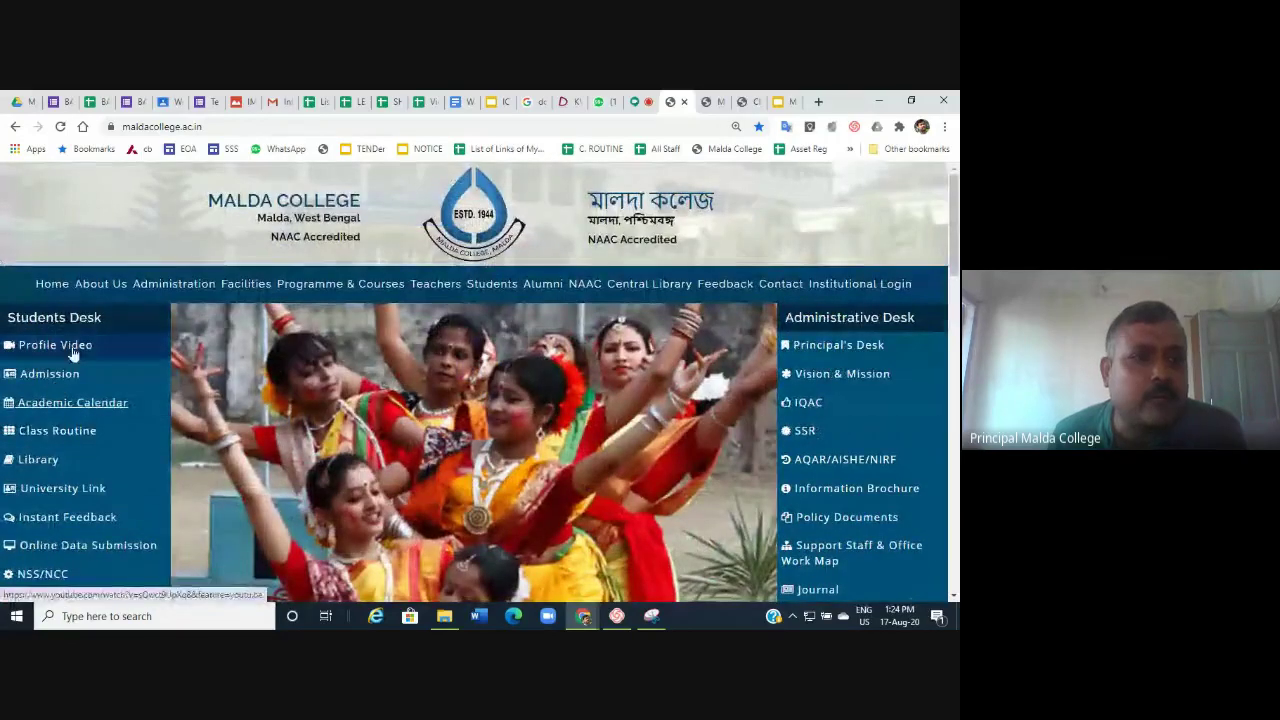
{"action": "left_click", "coordinate": [58, 373]}
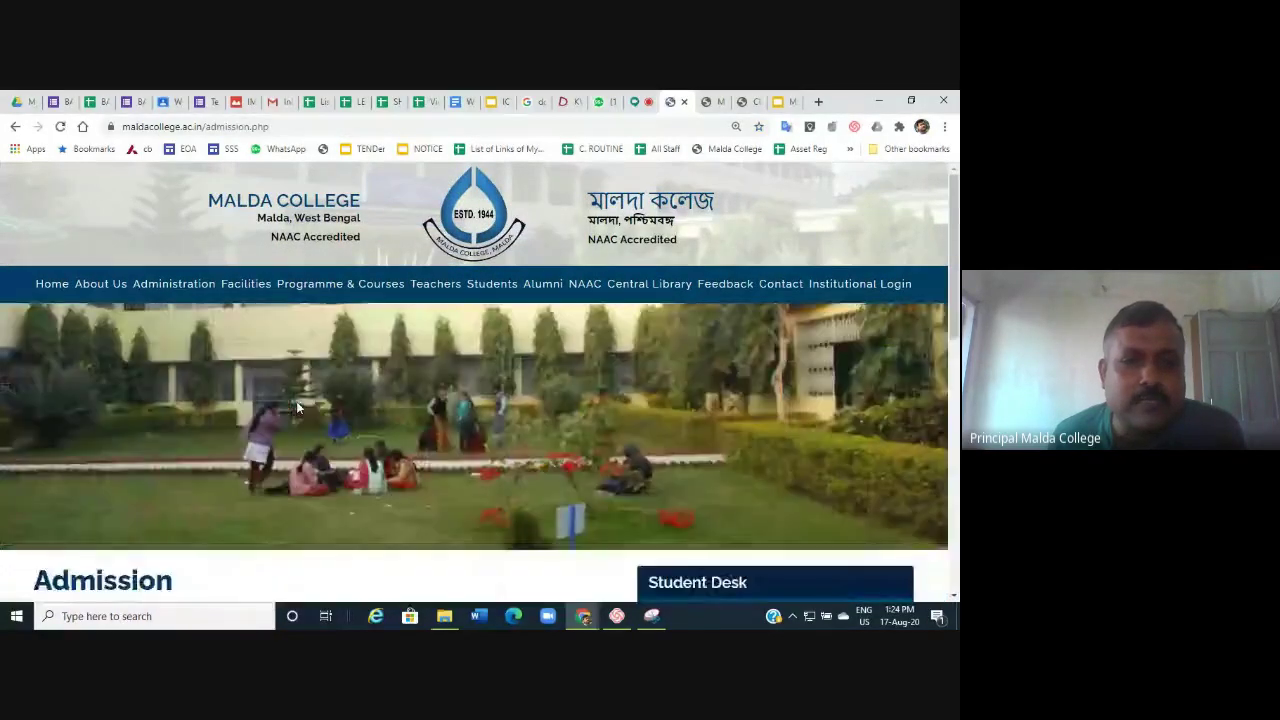
{"action": "scroll", "coordinate": [296, 404], "scroll_direction": "down", "scroll_amount": 5}
{"action": "scroll", "coordinate": [296, 404], "scroll_direction": "down", "scroll_amount": 3}
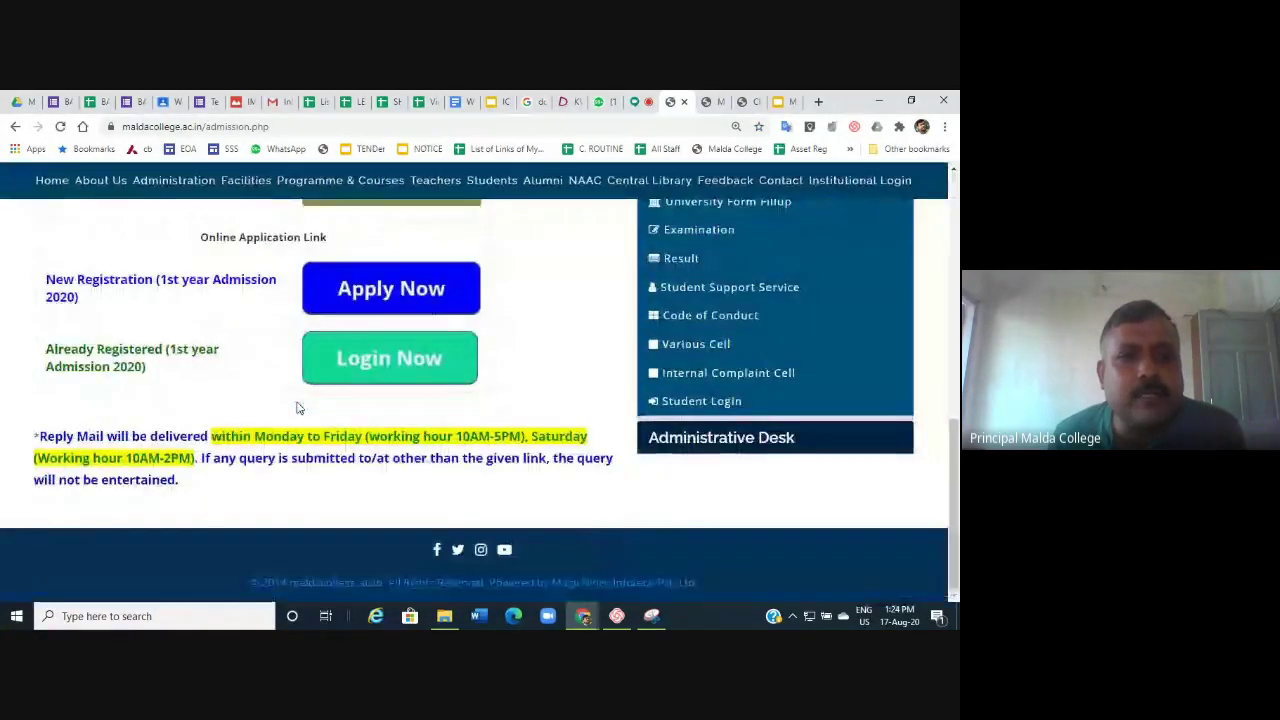
{"action": "scroll", "coordinate": [296, 404], "scroll_direction": "up", "scroll_amount": 3}
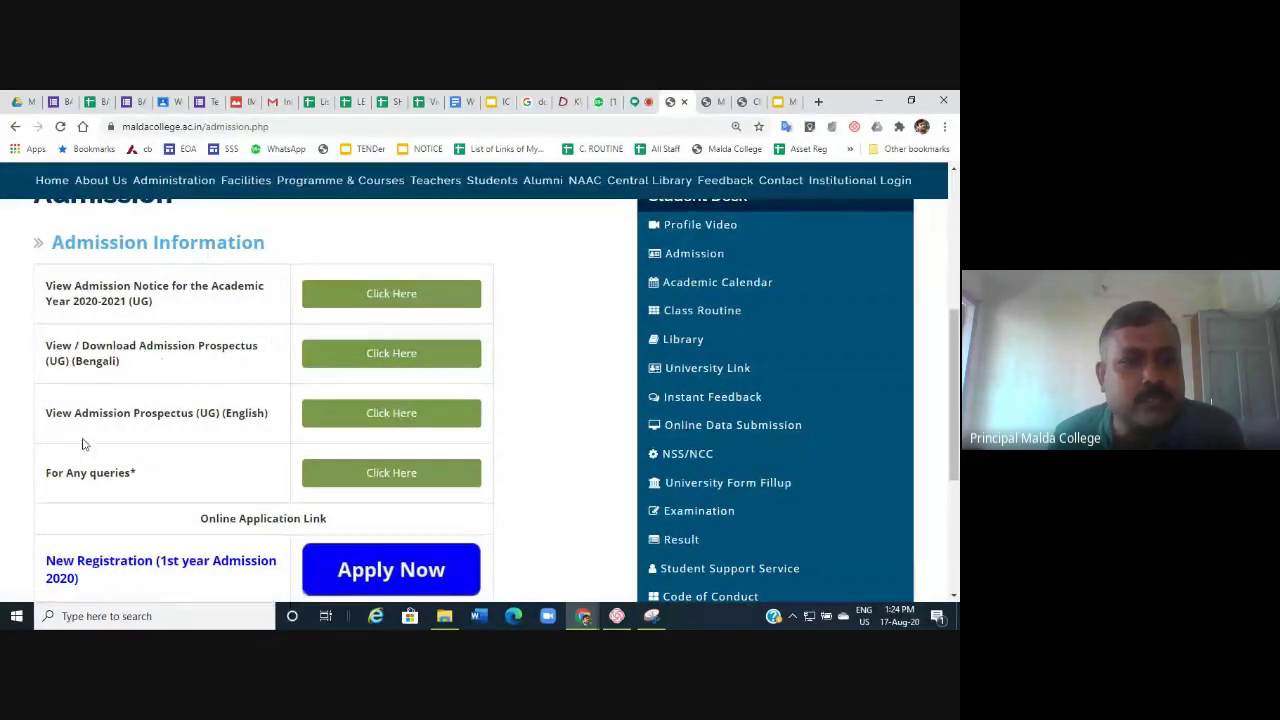
Open the English UG admission prospectus and scroll into its photo tables.
{"action": "left_click", "coordinate": [398, 420]}
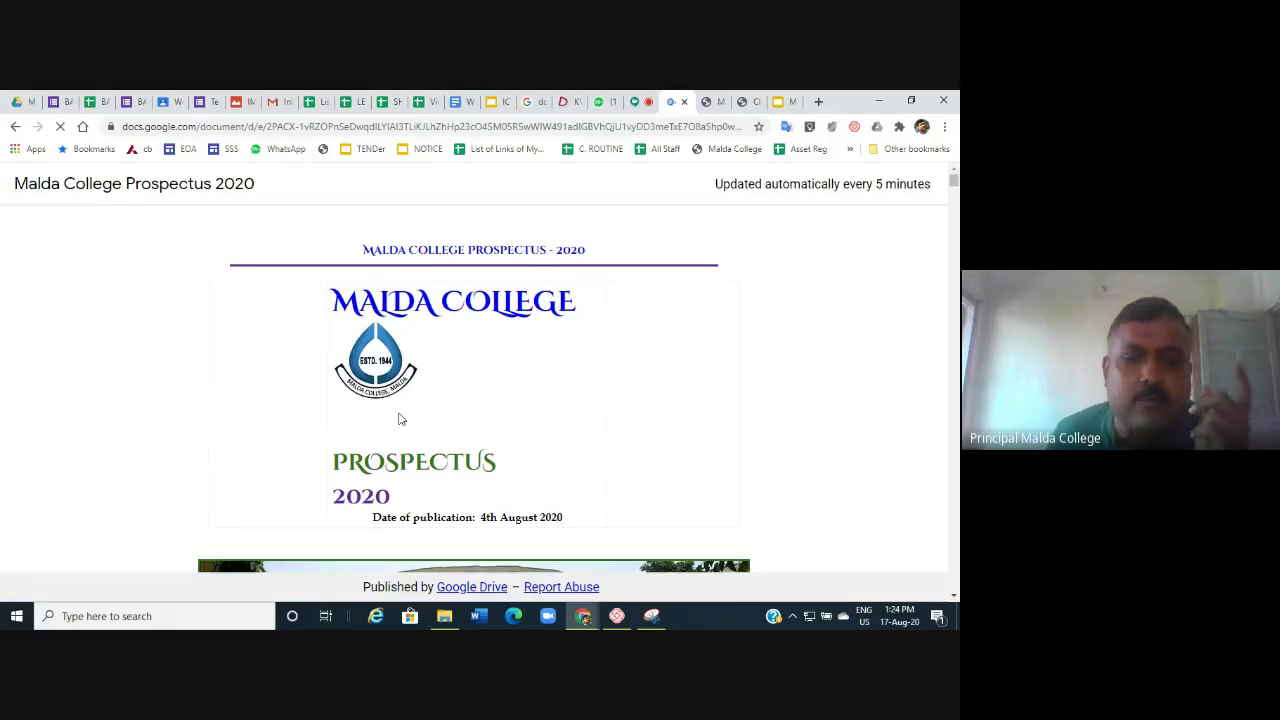
{"action": "scroll", "coordinate": [398, 418], "scroll_direction": "down", "scroll_amount": 1}
{"action": "scroll", "coordinate": [398, 418], "scroll_direction": "down", "scroll_amount": 15}
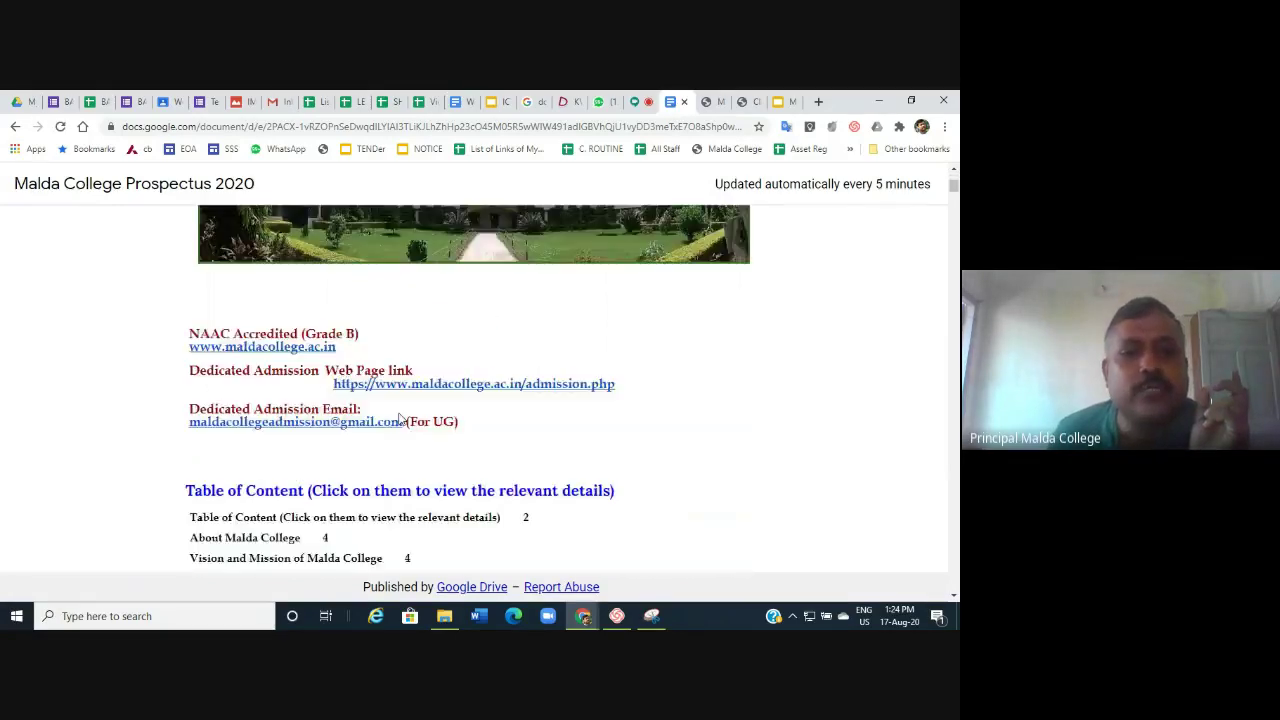
{"action": "scroll", "coordinate": [398, 418], "scroll_direction": "down", "scroll_amount": 3}
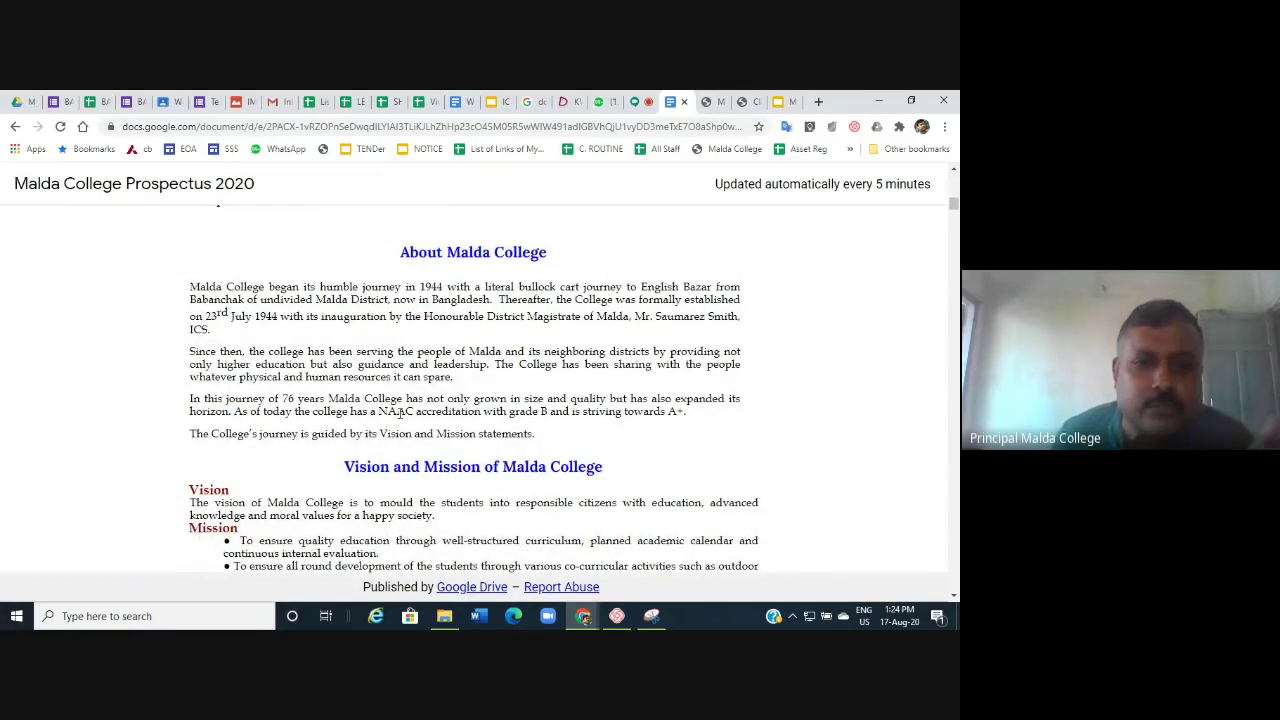
{"action": "scroll", "coordinate": [398, 412], "scroll_direction": "down", "scroll_amount": 6}
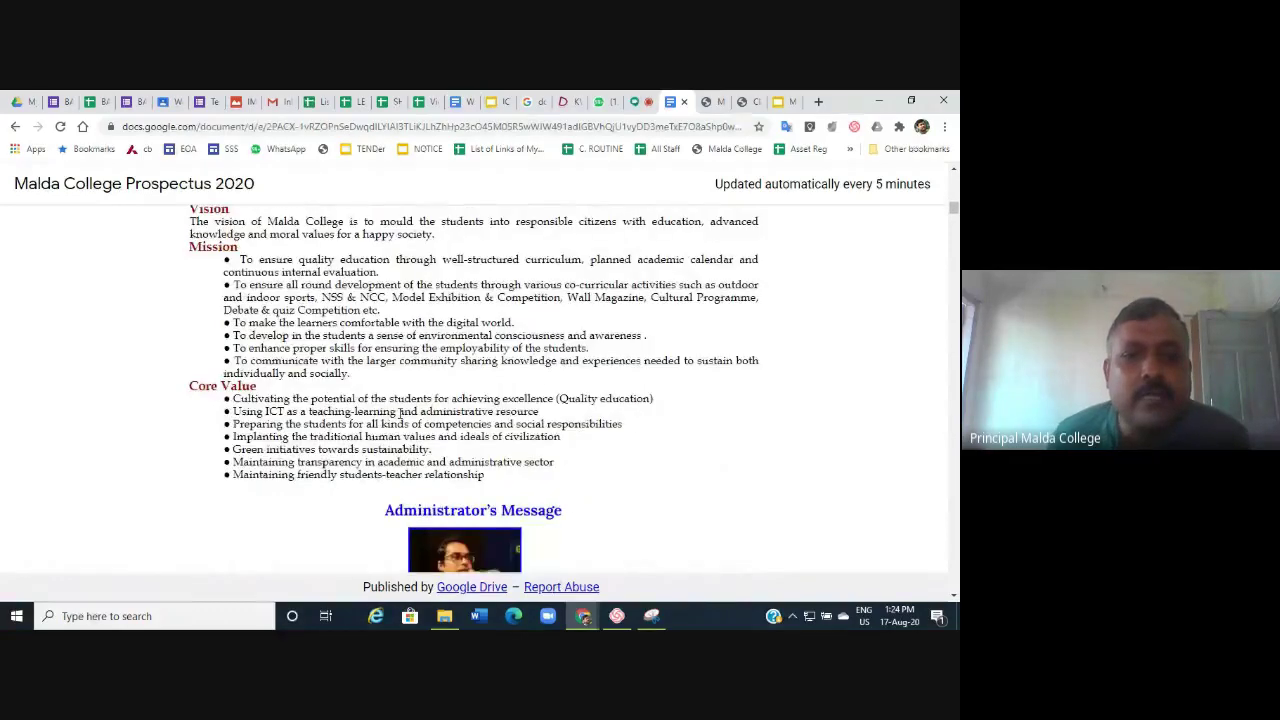
{"action": "scroll", "coordinate": [400, 412], "scroll_direction": "down", "scroll_amount": 9}
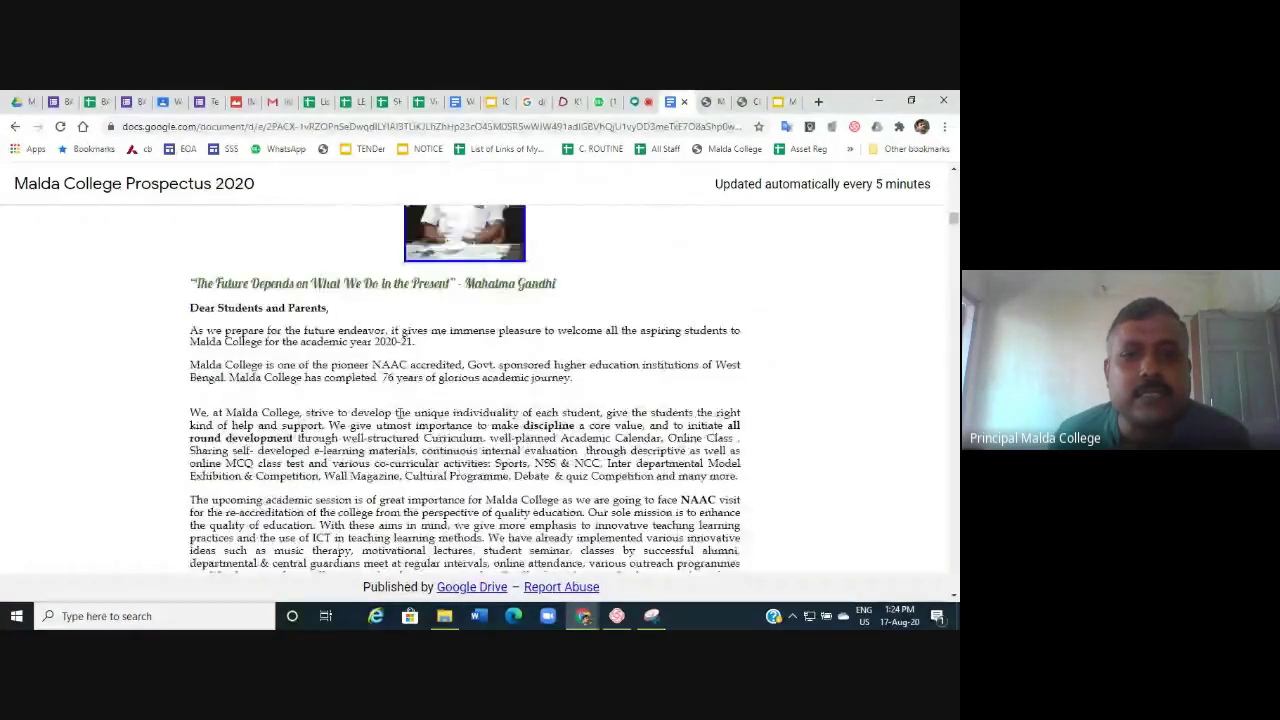
{"action": "scroll", "coordinate": [400, 414], "scroll_direction": "down", "scroll_amount": 10}
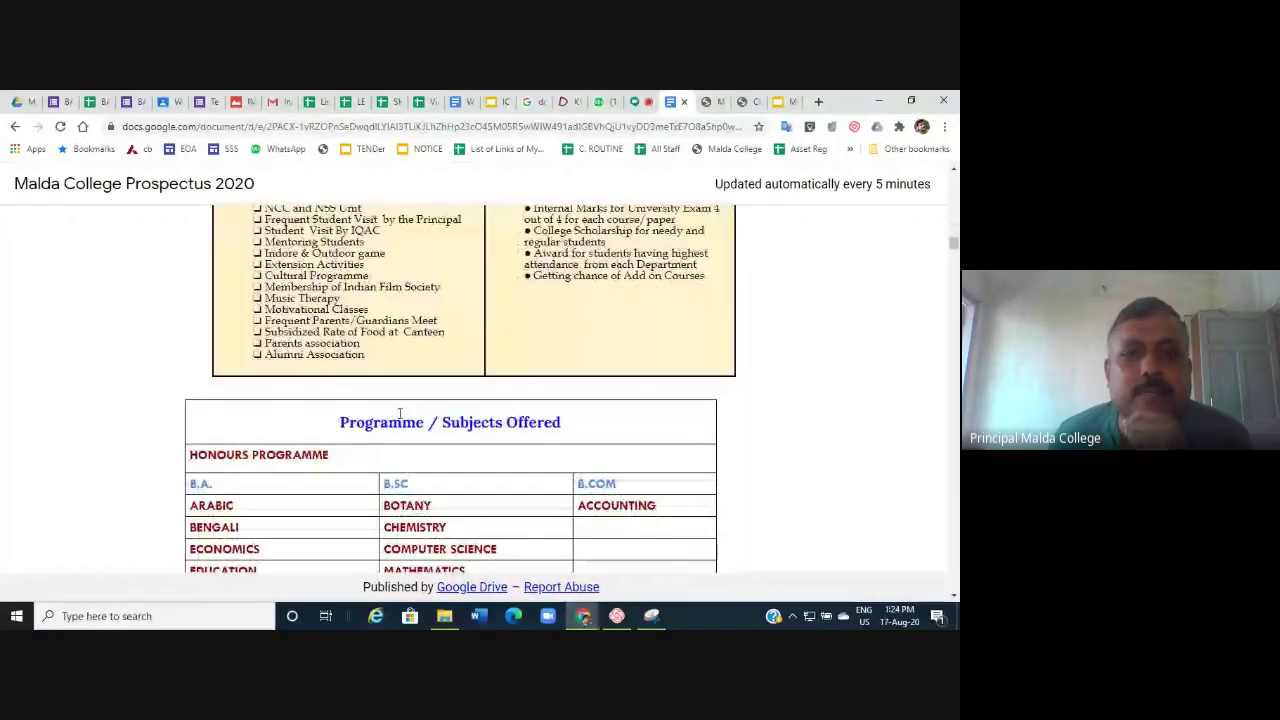
{"action": "scroll", "coordinate": [399, 413], "scroll_direction": "down", "scroll_amount": 20}
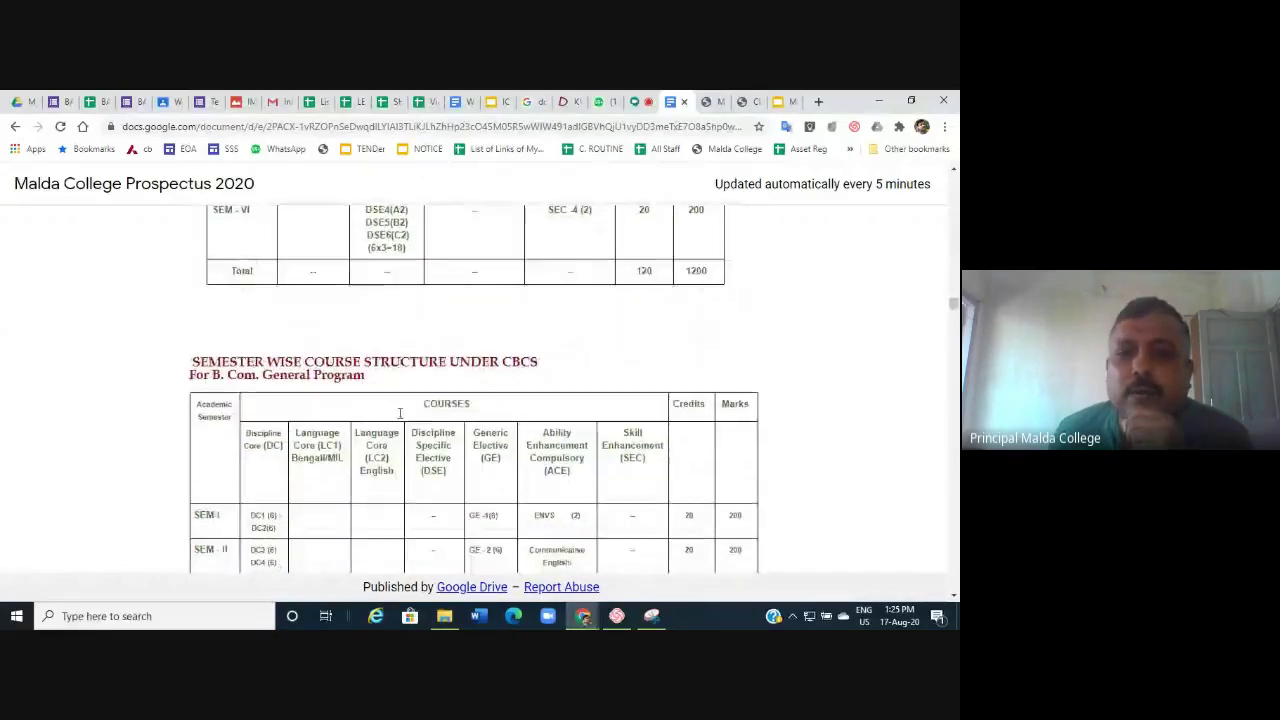
Scroll through the event photo gallery down to the felicitation photo.
{"action": "scroll", "coordinate": [399, 413], "scroll_direction": "down", "scroll_amount": 20}
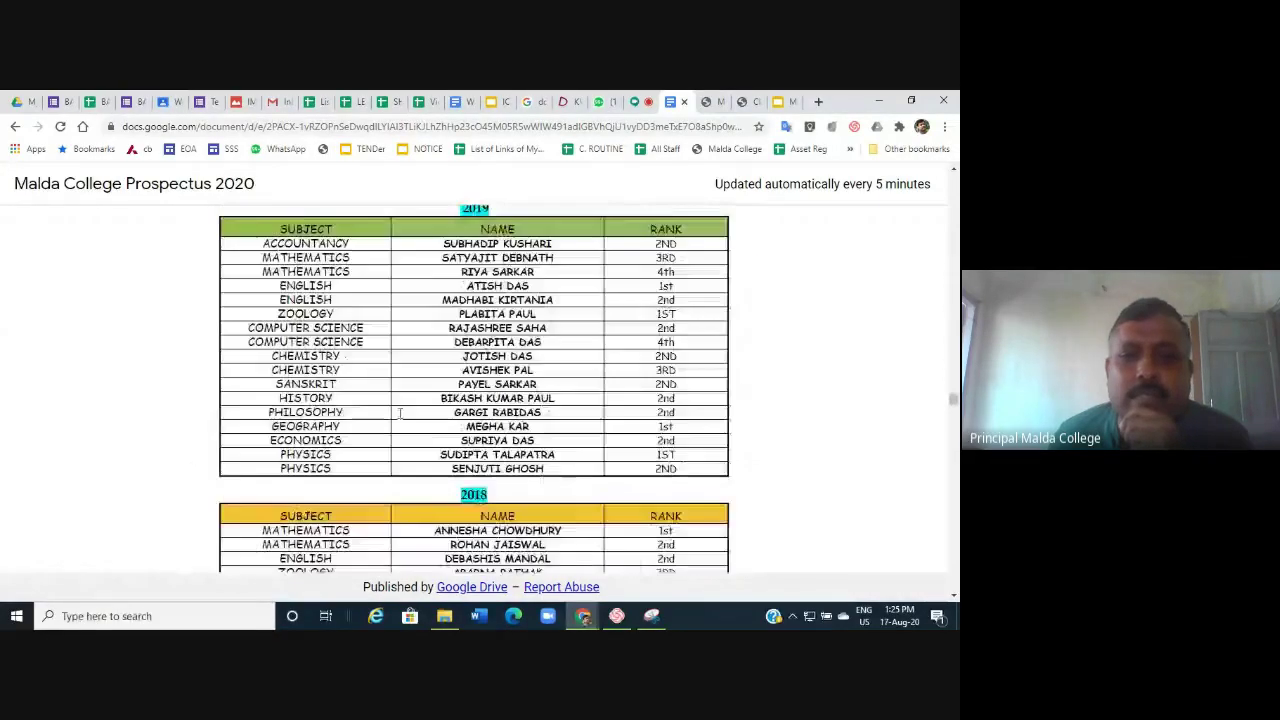
{"action": "scroll", "coordinate": [399, 413], "scroll_direction": "down", "scroll_amount": 20}
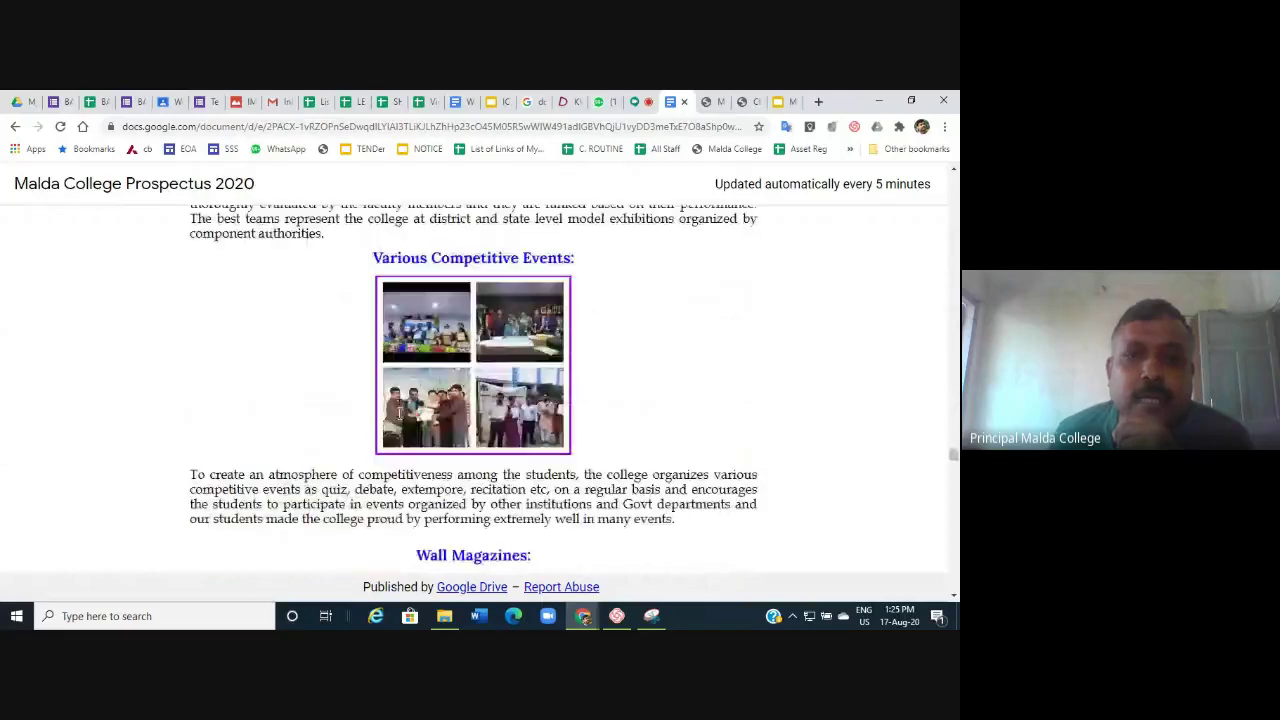
{"action": "scroll", "coordinate": [399, 413], "scroll_direction": "down", "scroll_amount": 18}
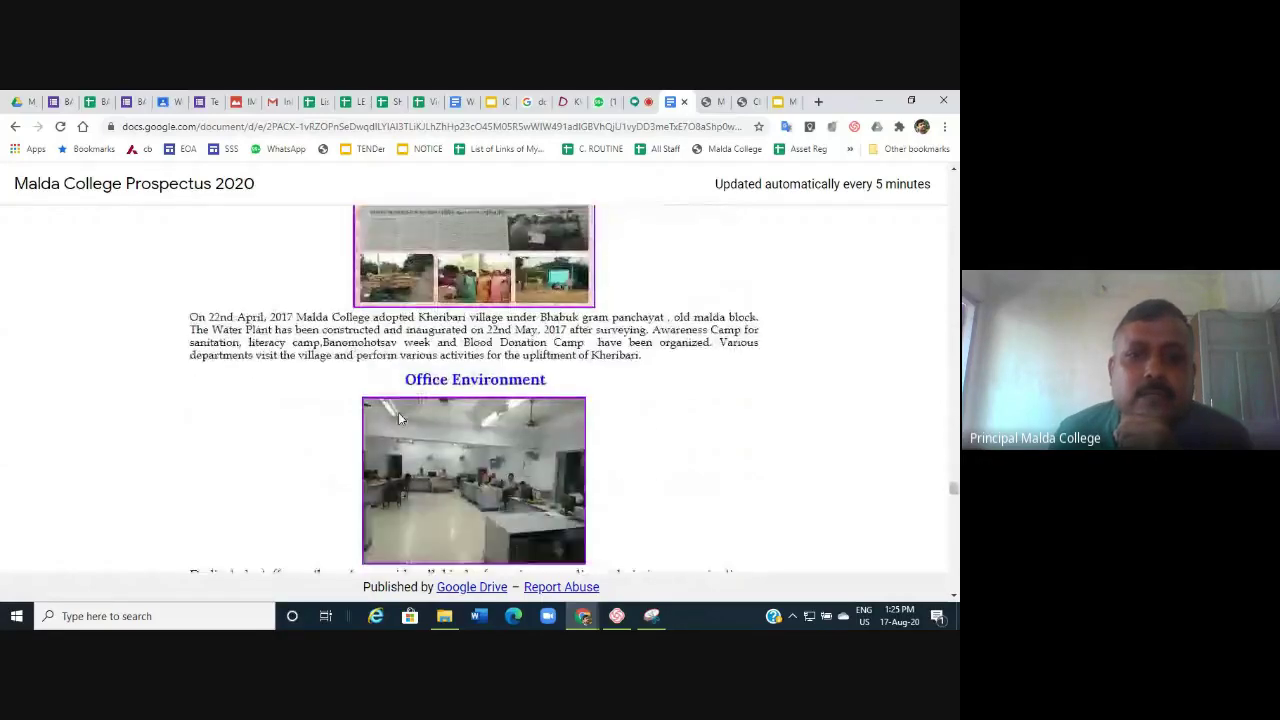
{"action": "scroll", "coordinate": [398, 418], "scroll_direction": "down", "scroll_amount": 20}
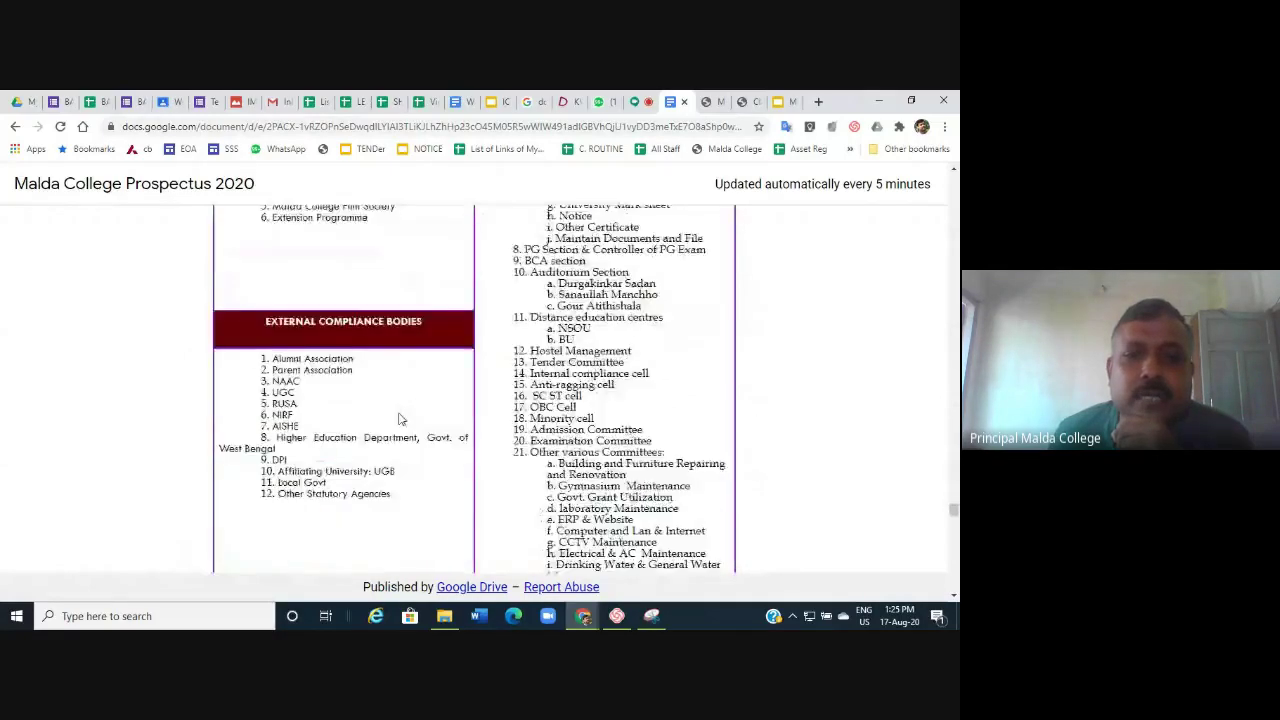
{"action": "scroll", "coordinate": [398, 418], "scroll_direction": "down", "scroll_amount": 20}
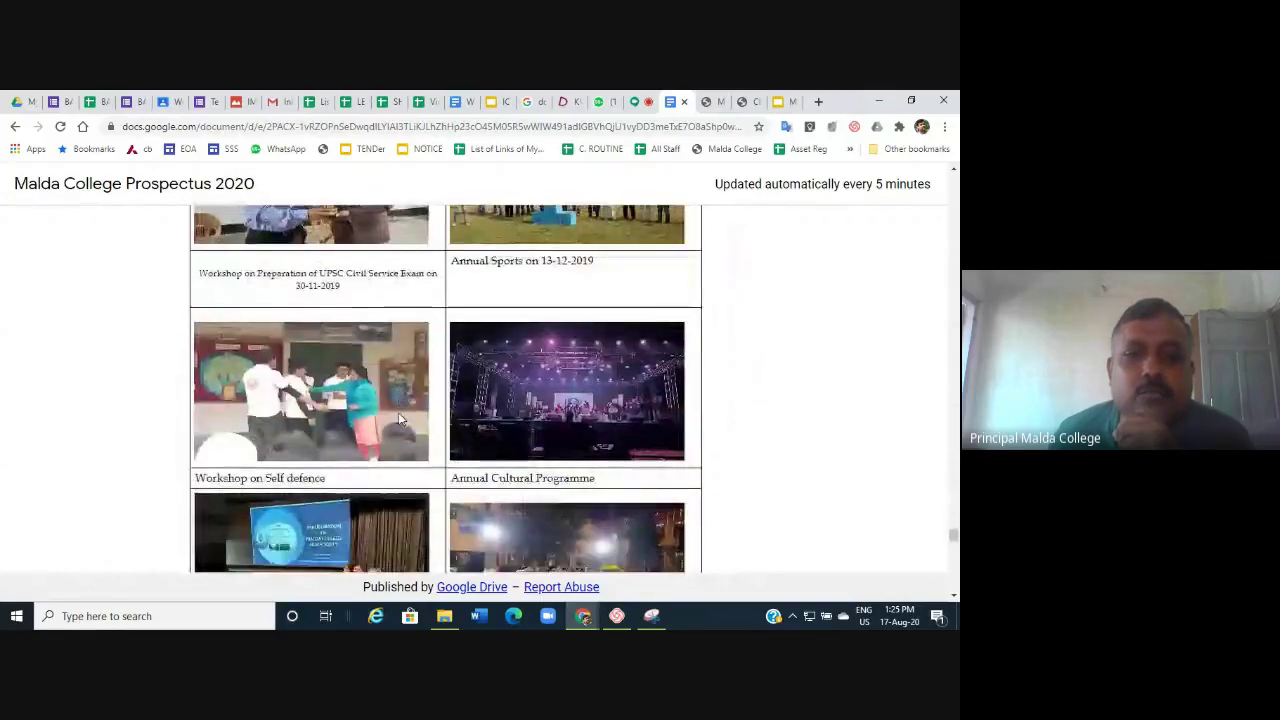
{"action": "scroll", "coordinate": [398, 418], "scroll_direction": "up", "scroll_amount": 5}
{"action": "scroll", "coordinate": [398, 418], "scroll_direction": "down", "scroll_amount": 12}
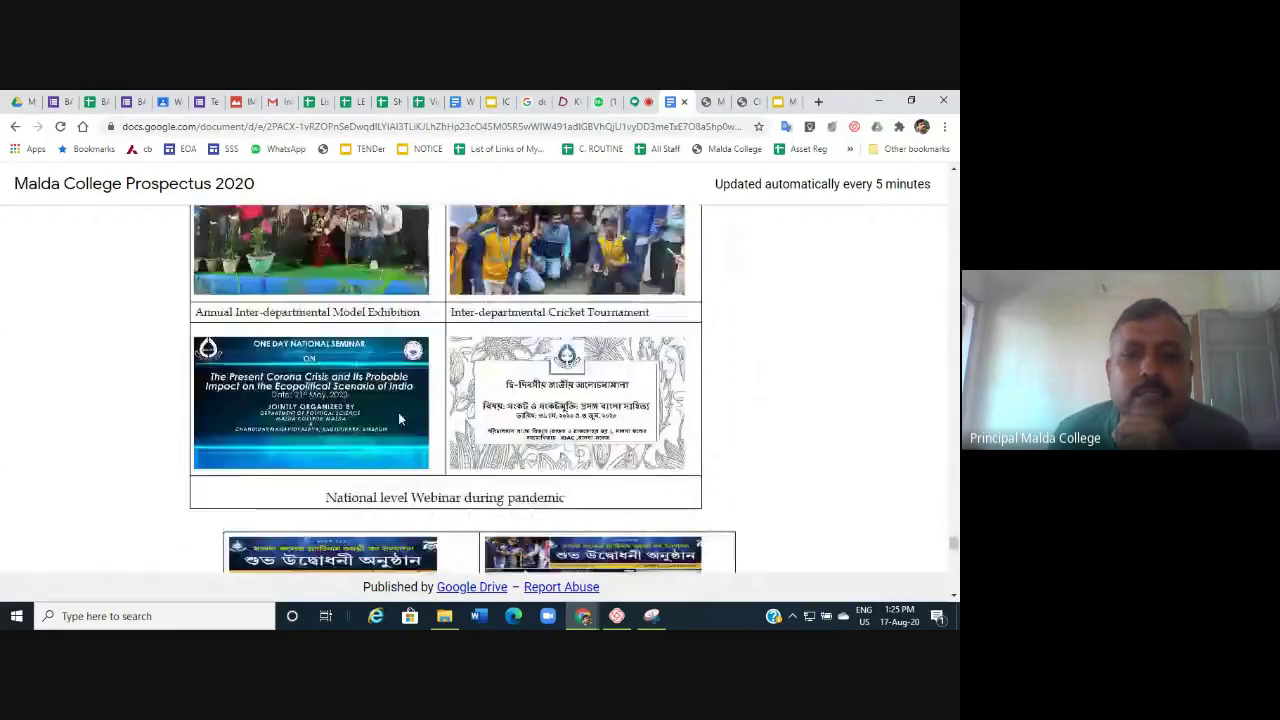
{"action": "scroll", "coordinate": [398, 418], "scroll_direction": "down", "scroll_amount": 15}
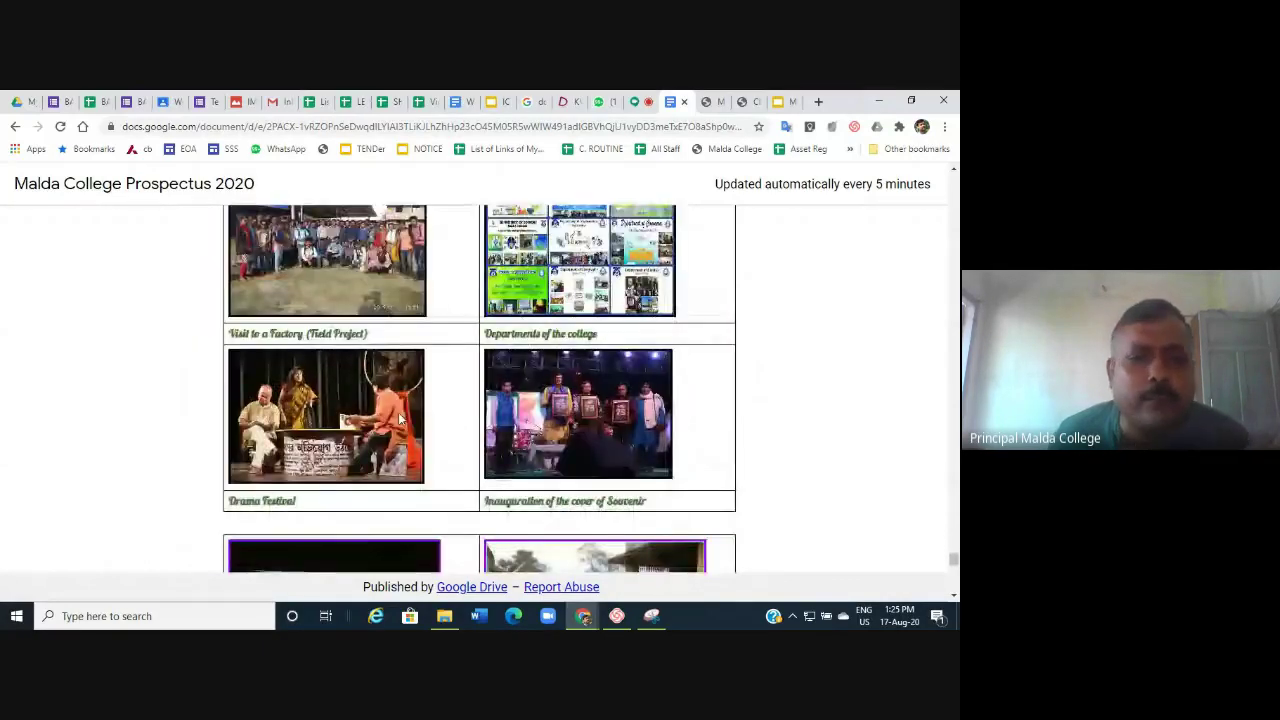
{"action": "scroll", "coordinate": [398, 418], "scroll_direction": "down", "scroll_amount": 15}
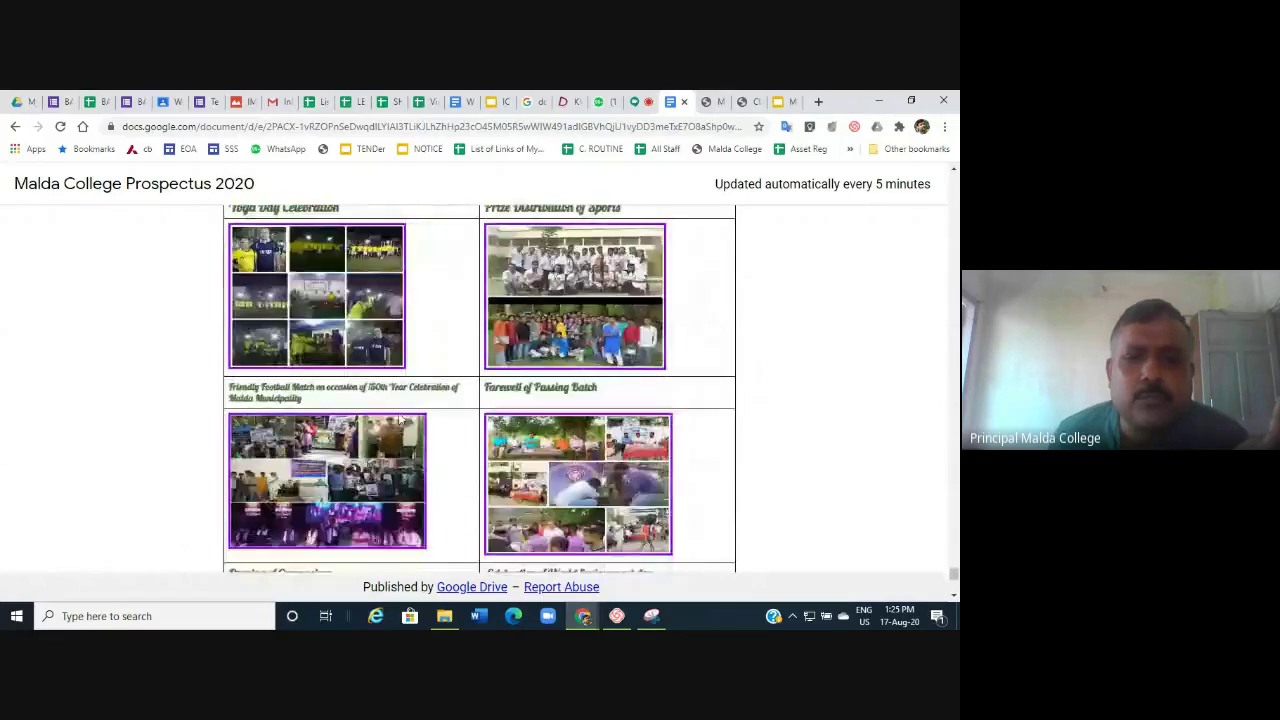
{"action": "scroll", "coordinate": [398, 418], "scroll_direction": "down", "scroll_amount": 4}
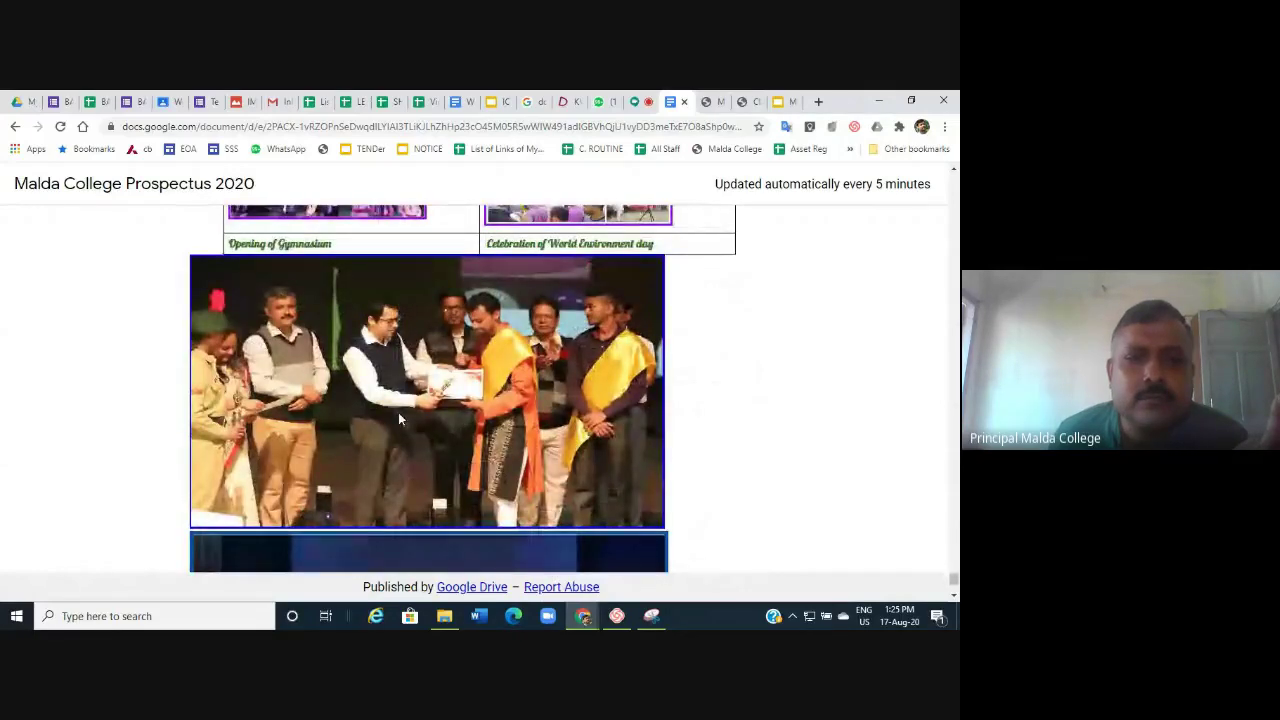
{"action": "scroll", "coordinate": [398, 418], "scroll_direction": "down", "scroll_amount": 5}
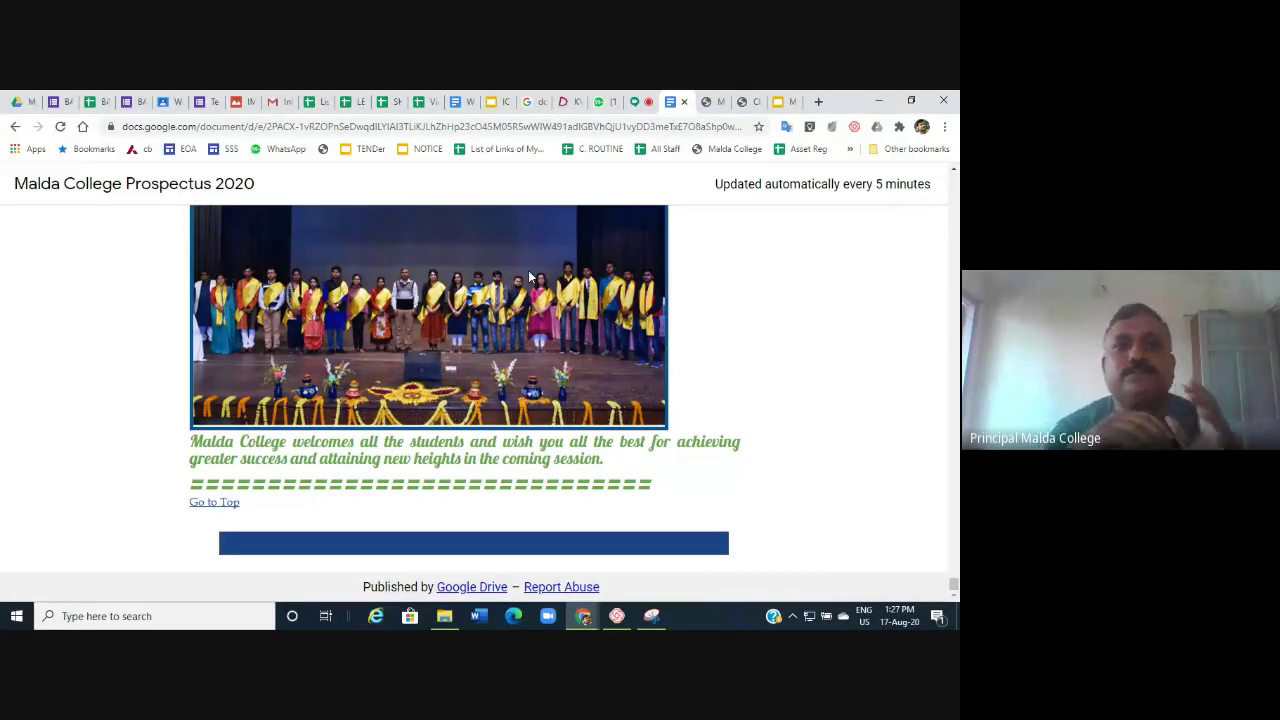
Return to the Google Meet call and stop presenting the screen.
{"action": "left_click", "coordinate": [636, 103]}
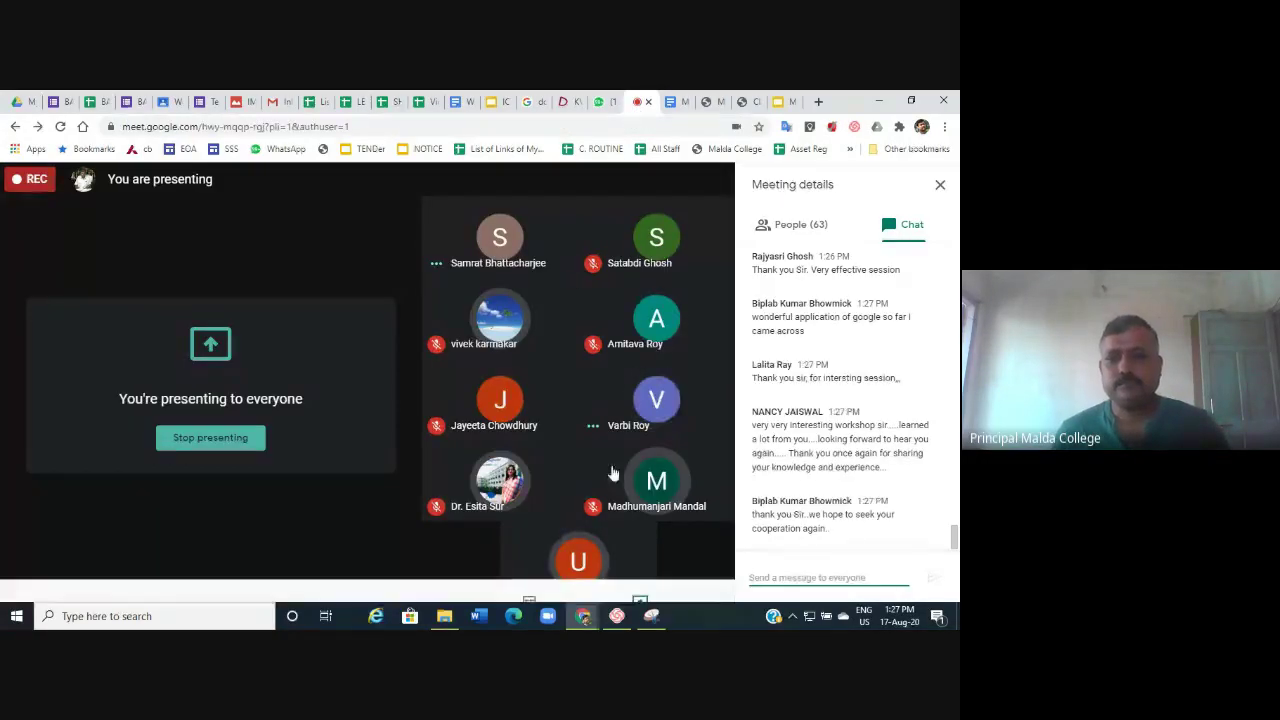
{"action": "left_click", "coordinate": [648, 566]}
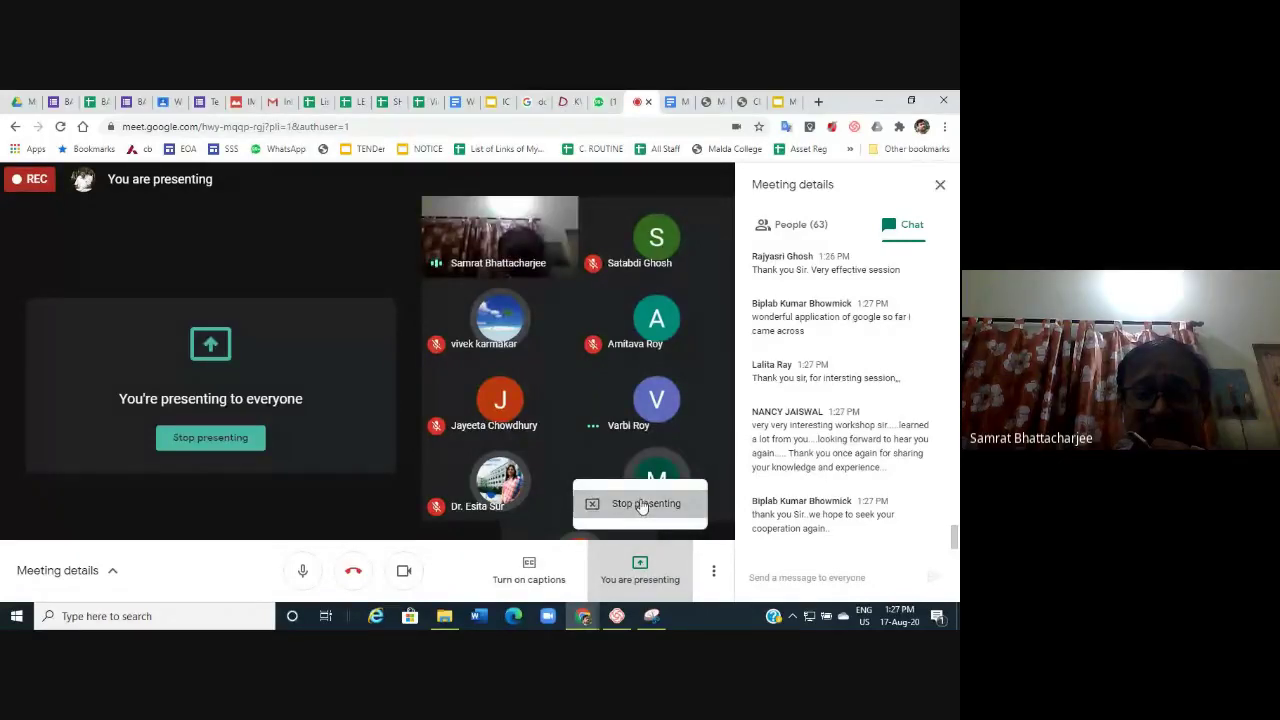
{"action": "left_click", "coordinate": [645, 504]}
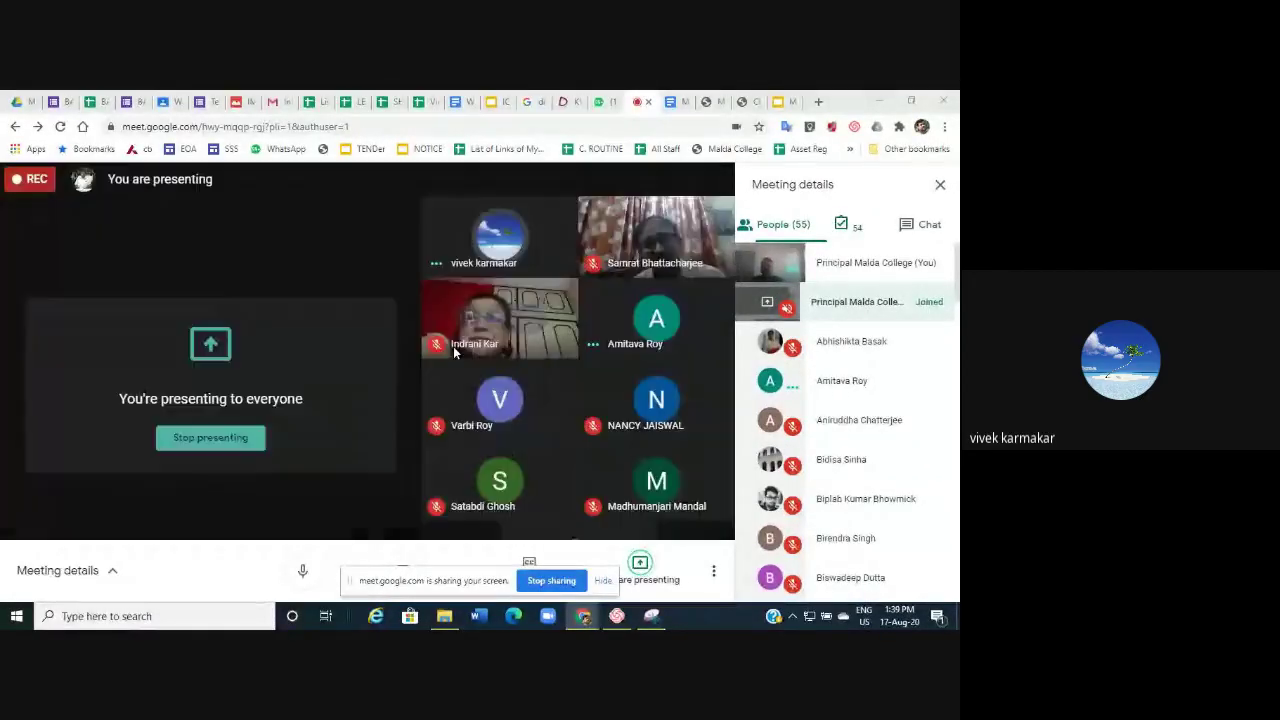
{"action": "left_click", "coordinate": [817, 103]}
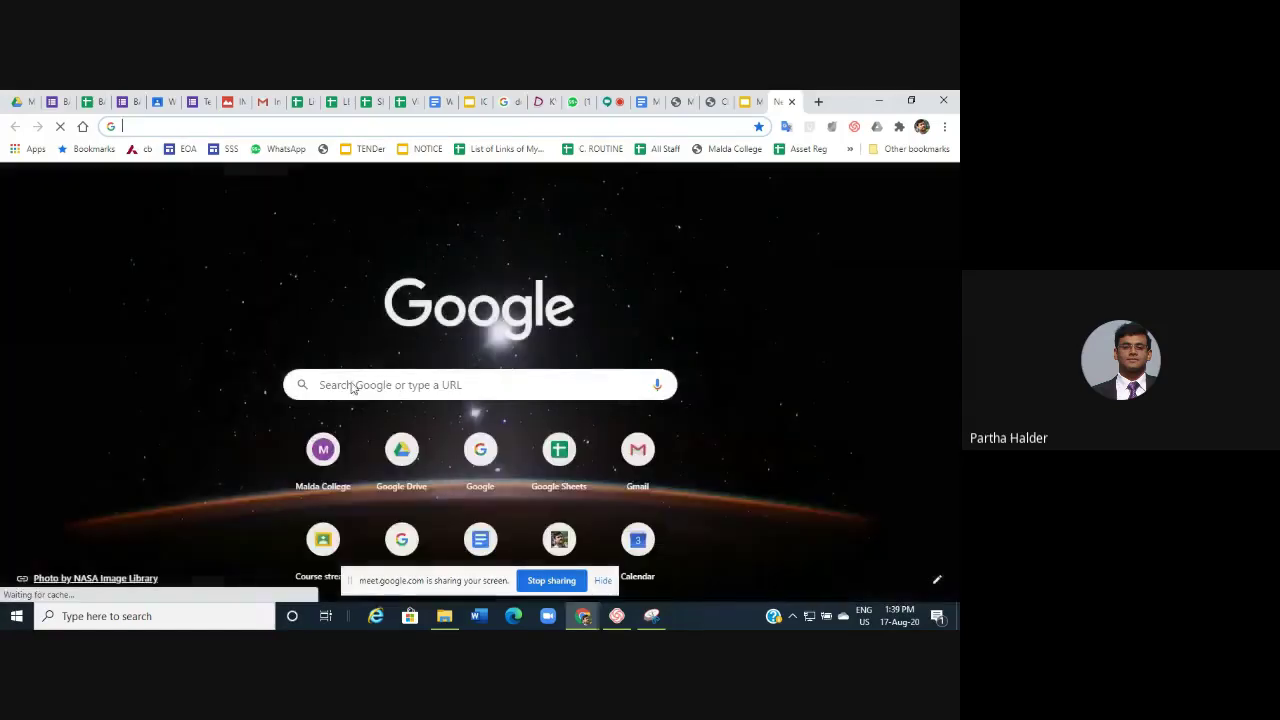
{"action": "left_click", "coordinate": [319, 383]}
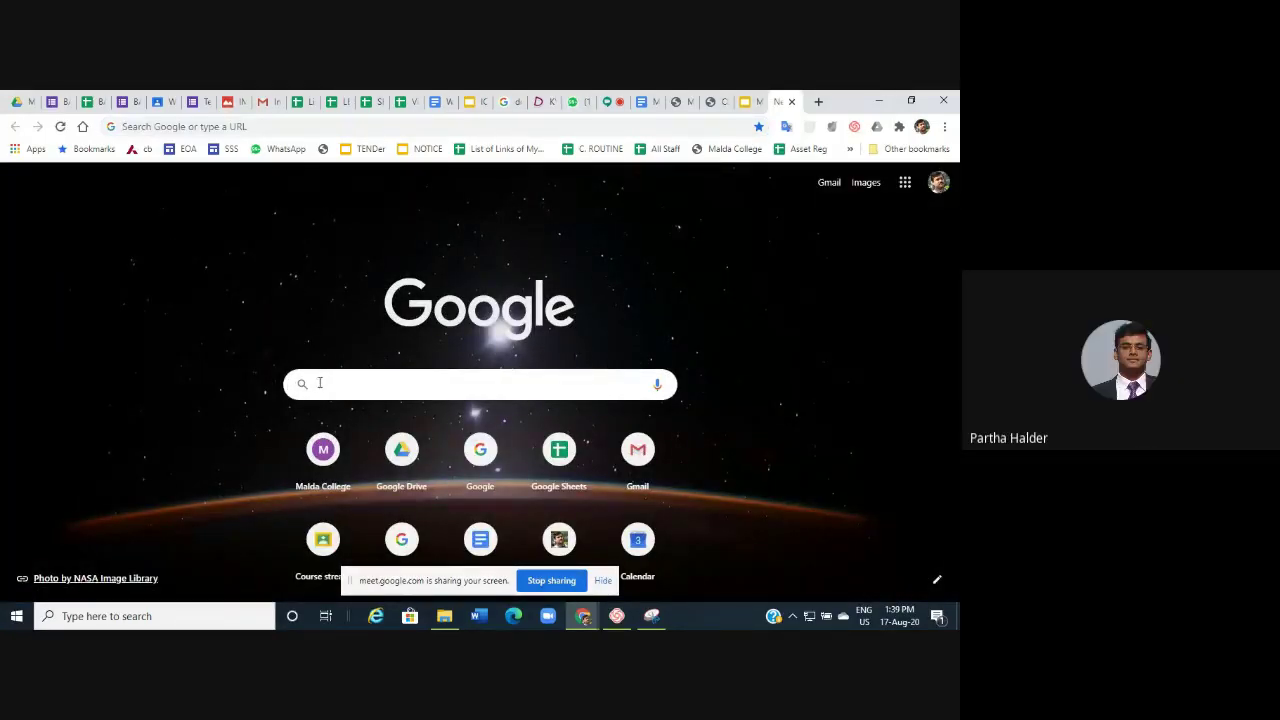
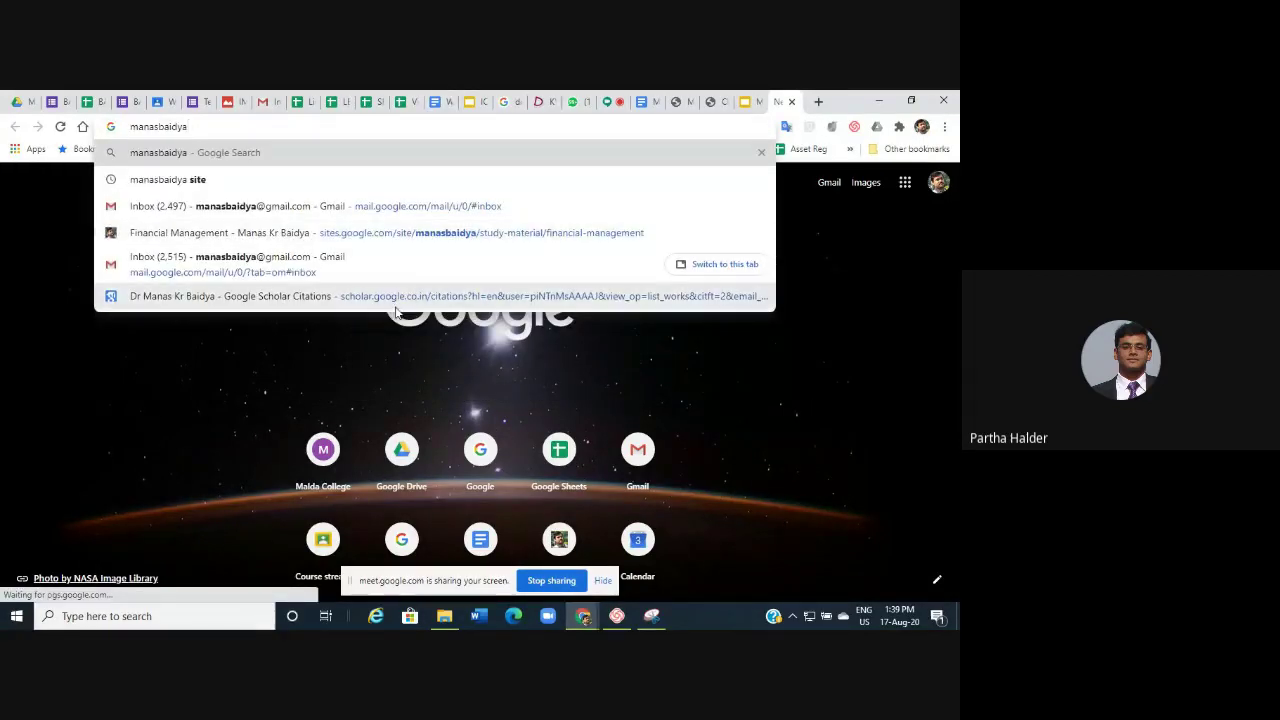
{"action": "key", "text": "Return"}
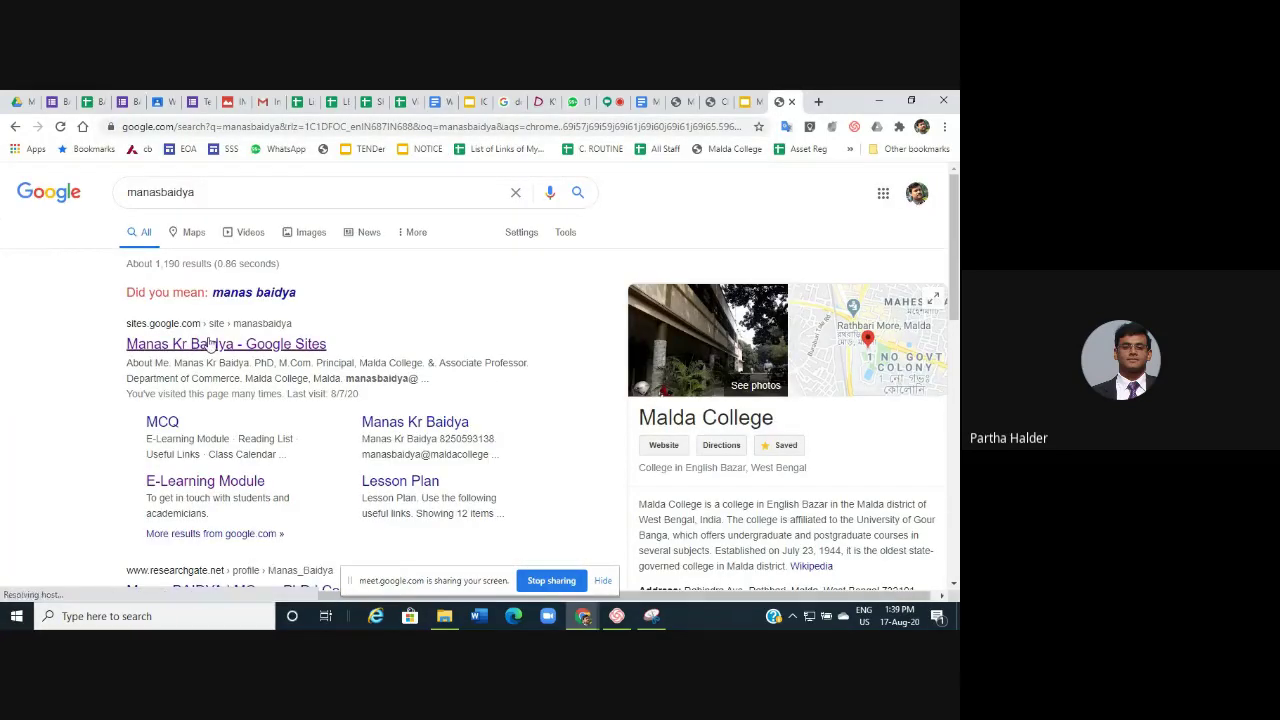
Open the principal's Google Sites result to reach his About Me page.
{"action": "left_click", "coordinate": [210, 345]}
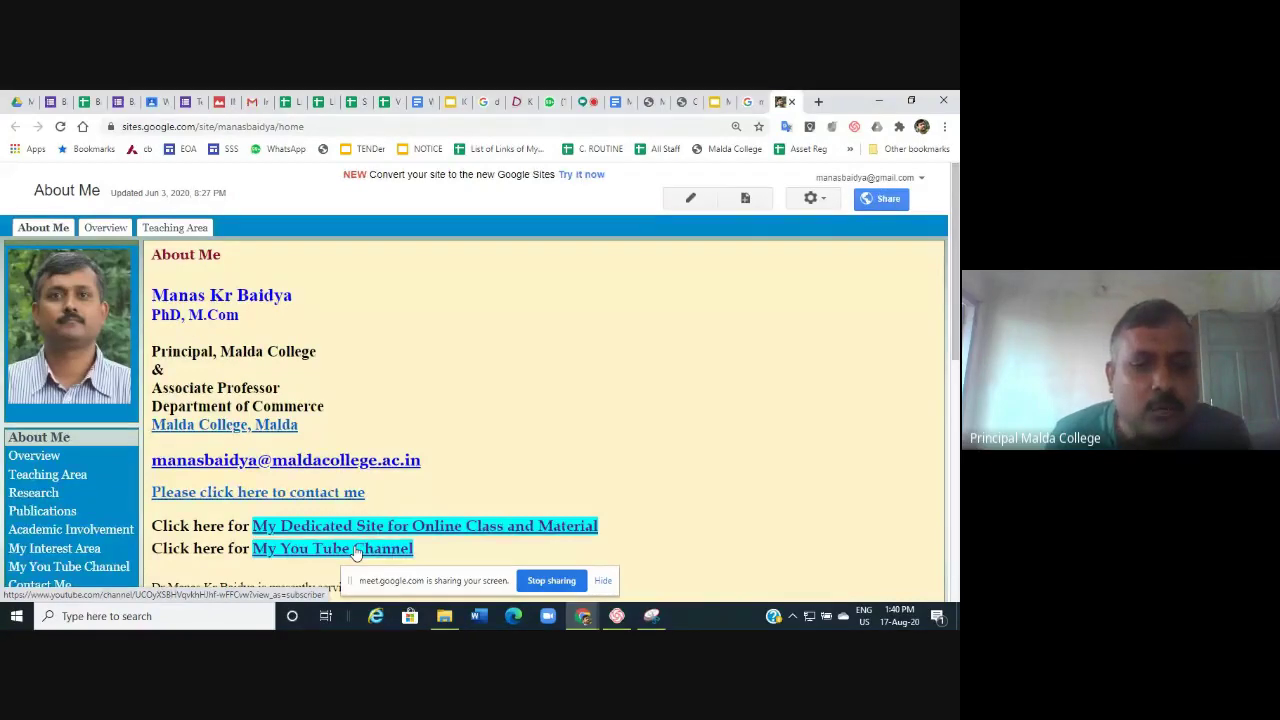
Follow the 'My You Tube Channel' link to the principal's channel with 245 subscribers.
{"action": "left_click", "coordinate": [356, 550]}
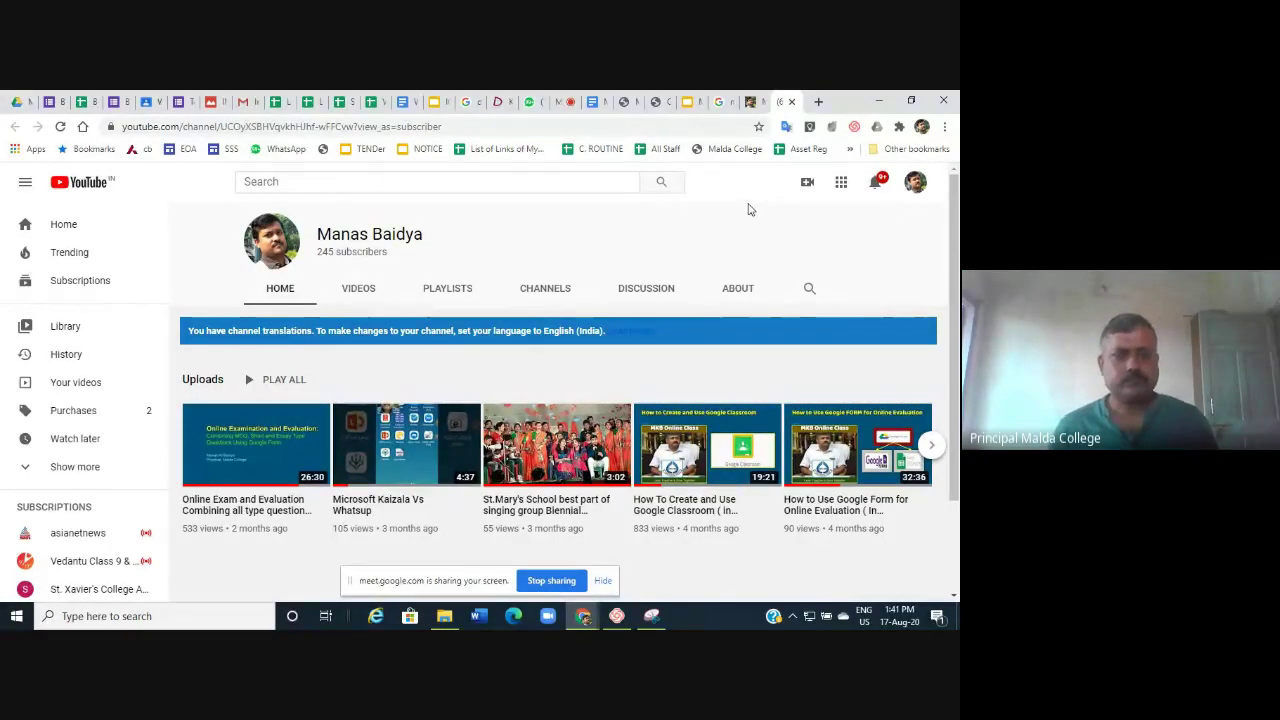
Switch back to the Meet call and close the Meeting details panel.
{"action": "left_click", "coordinate": [558, 103]}
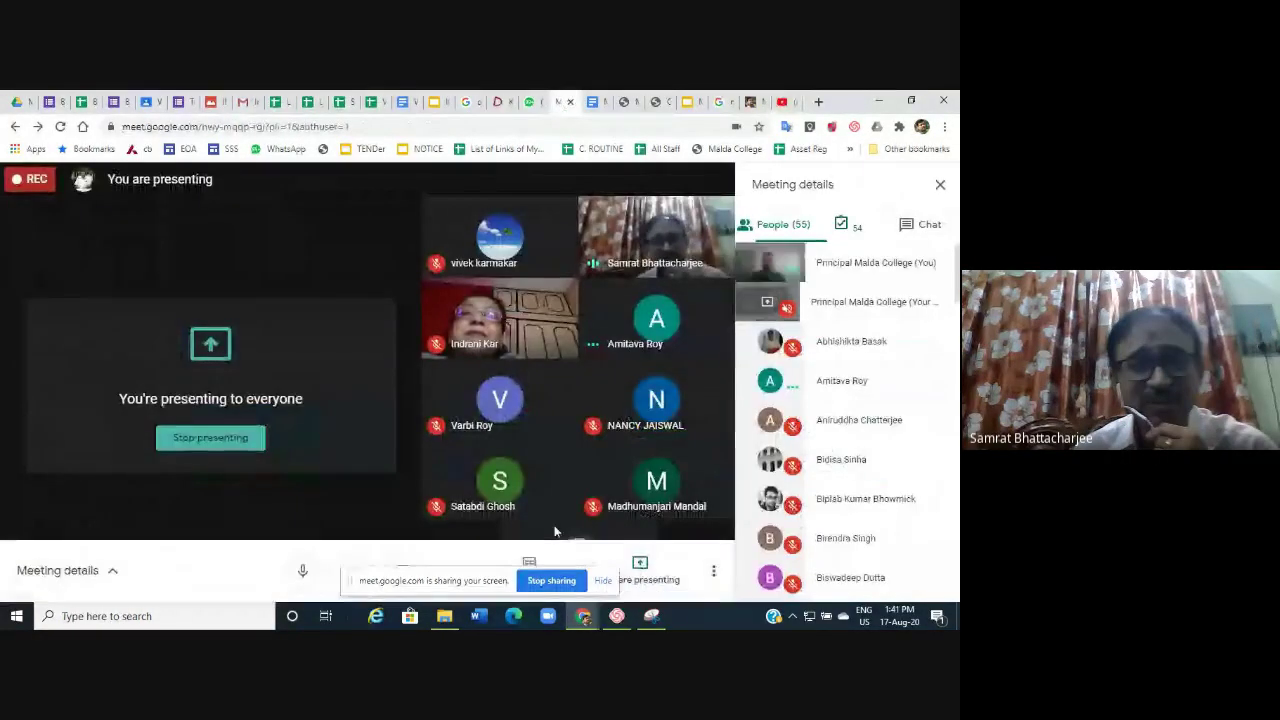
{"action": "left_click", "coordinate": [941, 187]}
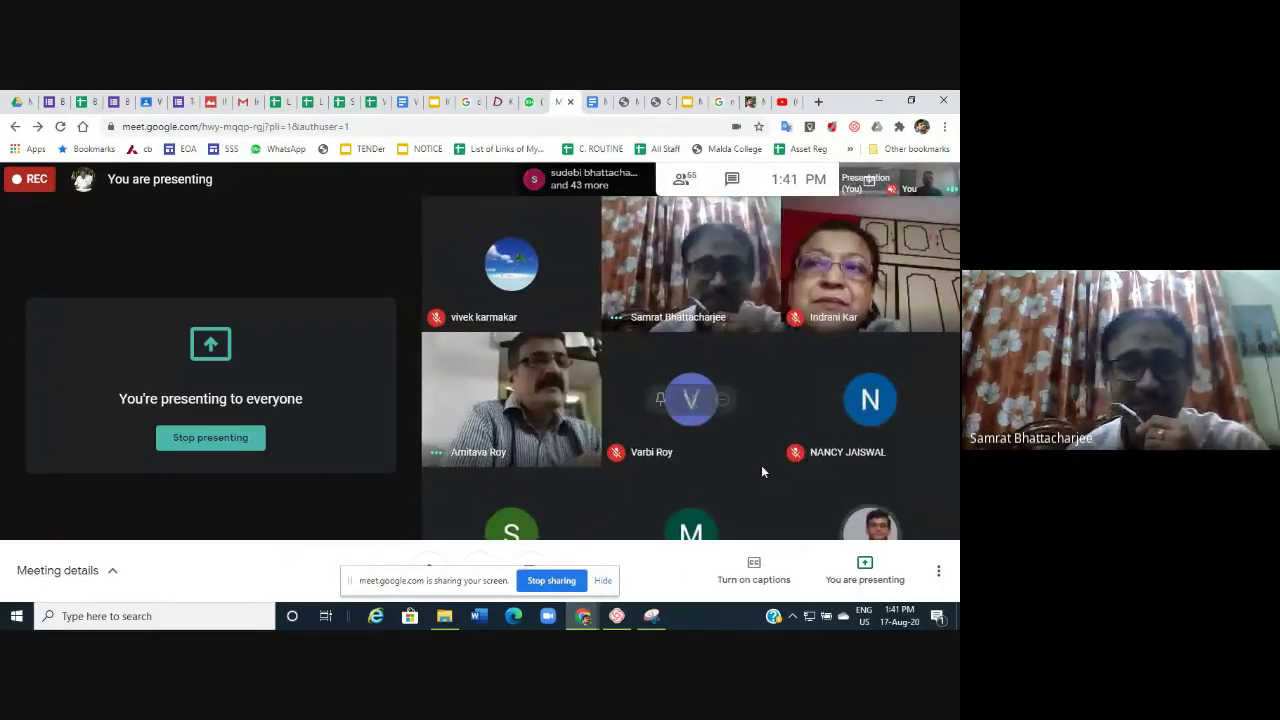